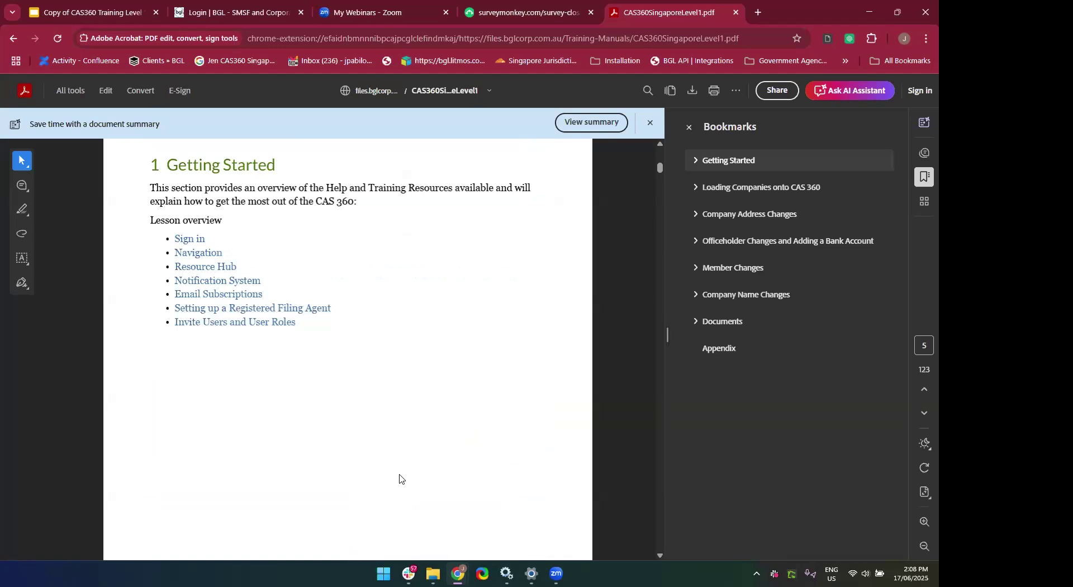
Leave the CAS360 Singapore training PDF and switch to the CAS360 login tab.
scroll(399, 479, "down", 5)
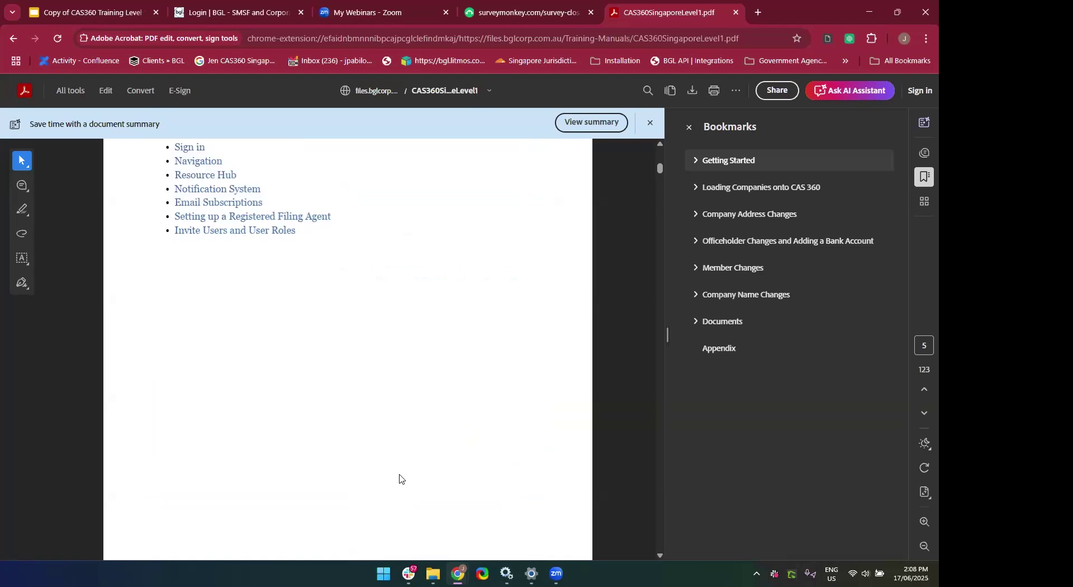
left_click(196, 15)
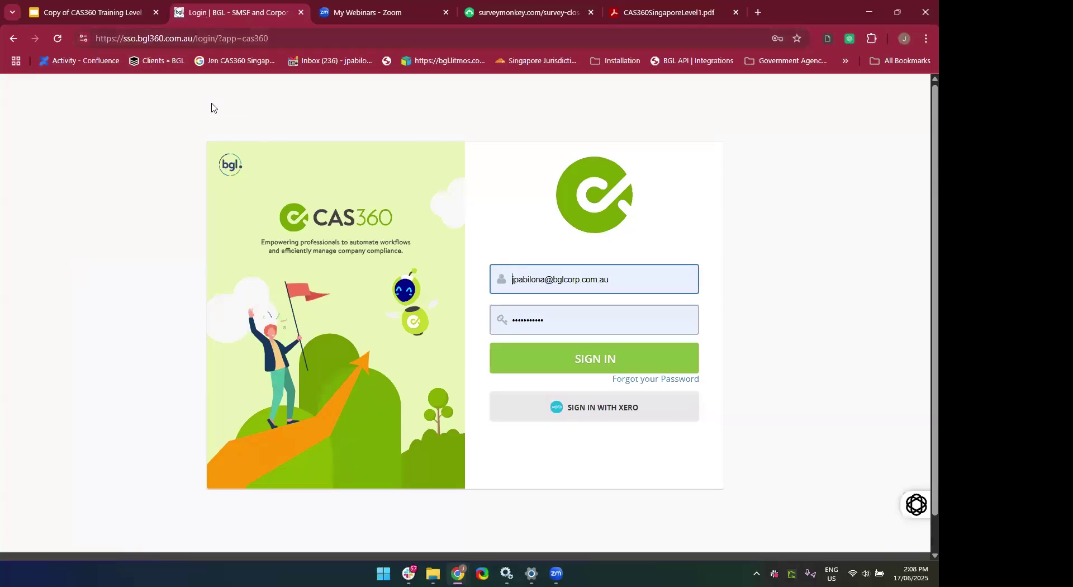
Select the login page URL and submit the prefilled CAS360 email and password.
left_click(285, 39)
key("ctrl+a")
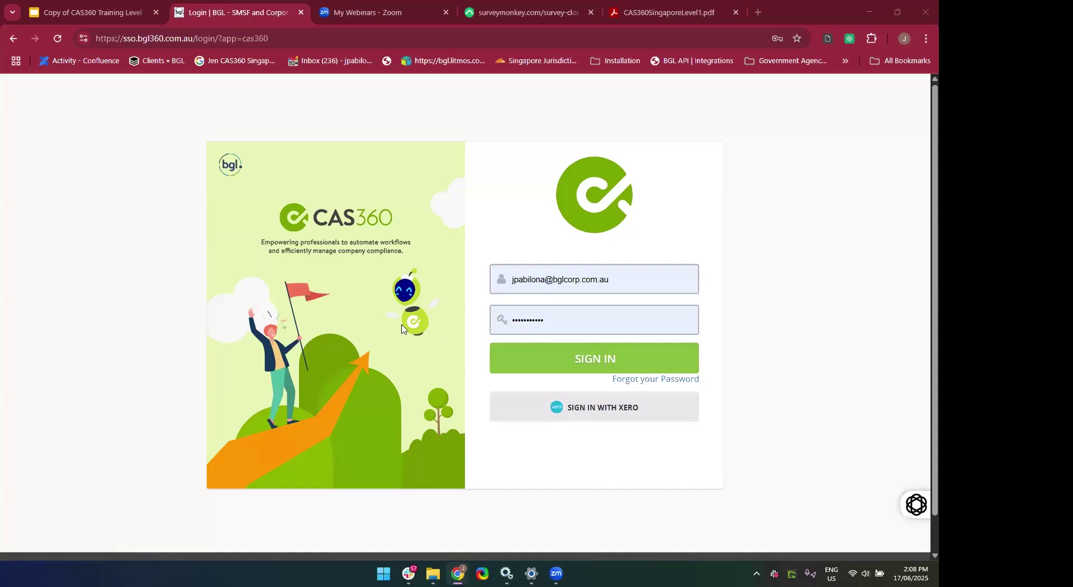
left_click(588, 357)
left_click(565, 369)
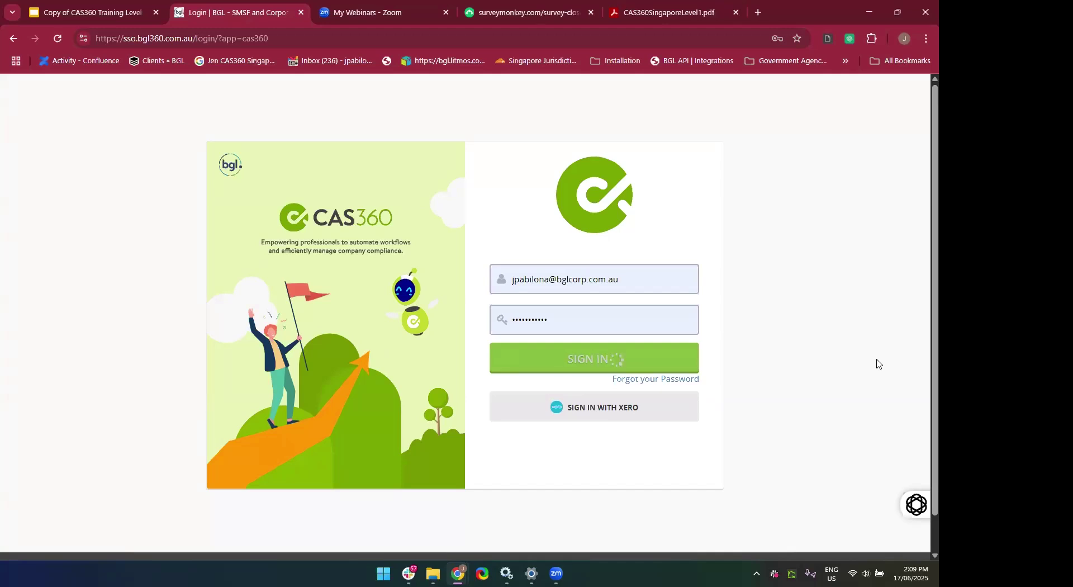
Choose the Jen Training Singapore firm and go to CAS 360.
left_click(536, 240)
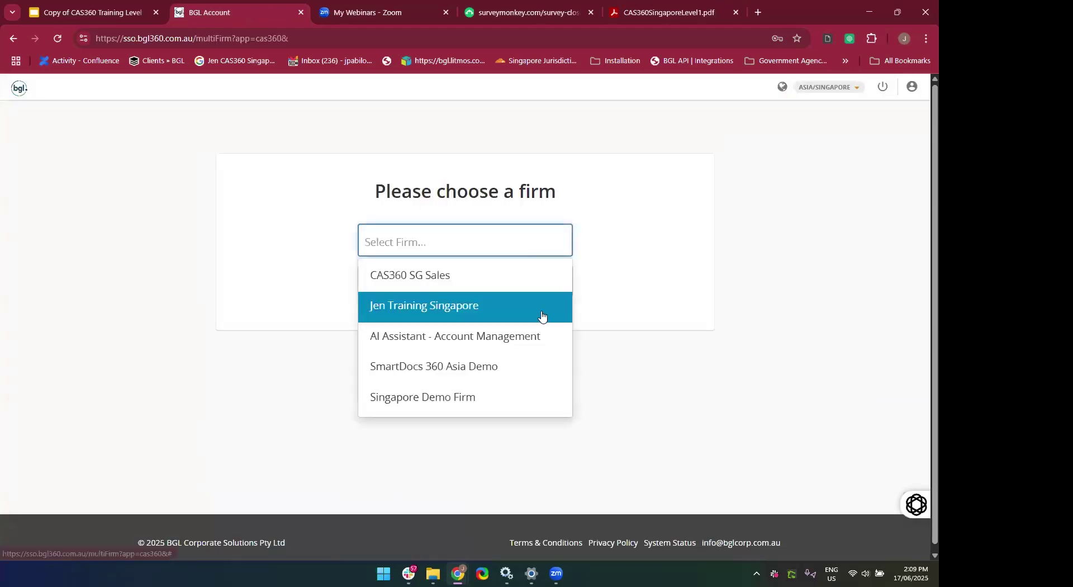
left_click(534, 304)
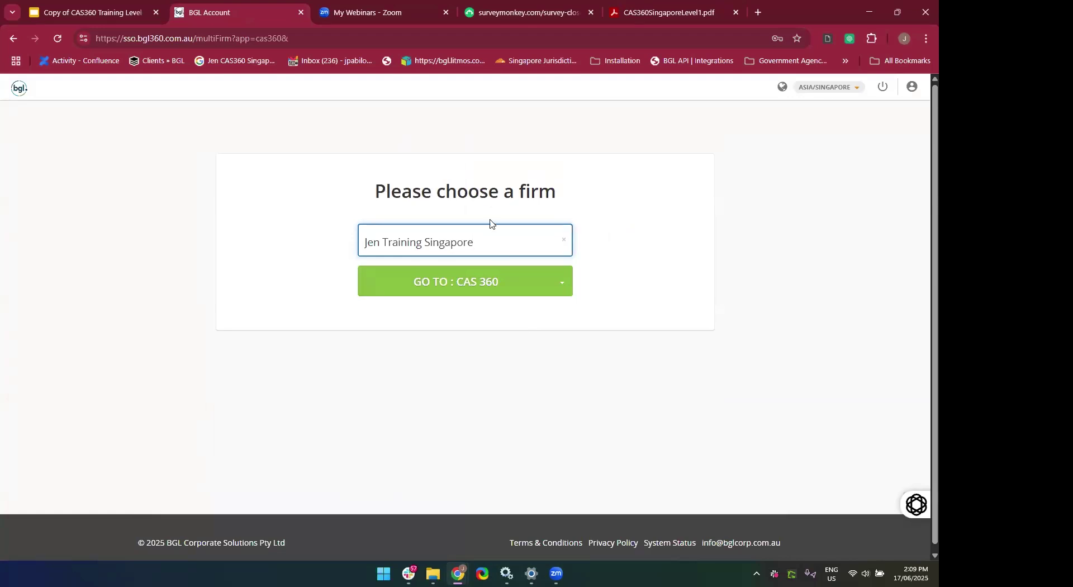
left_click(495, 244)
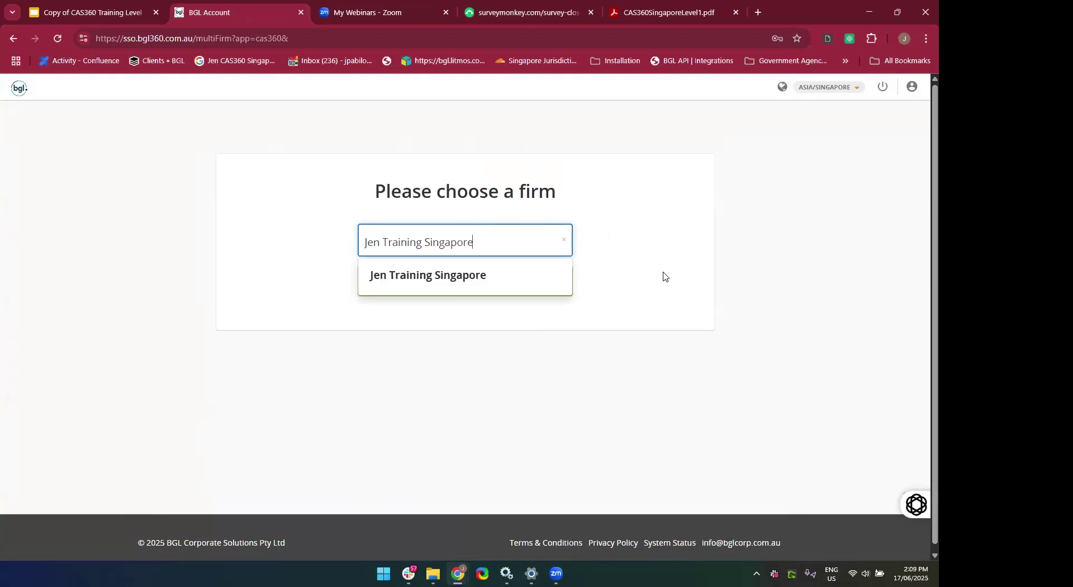
left_click(658, 225)
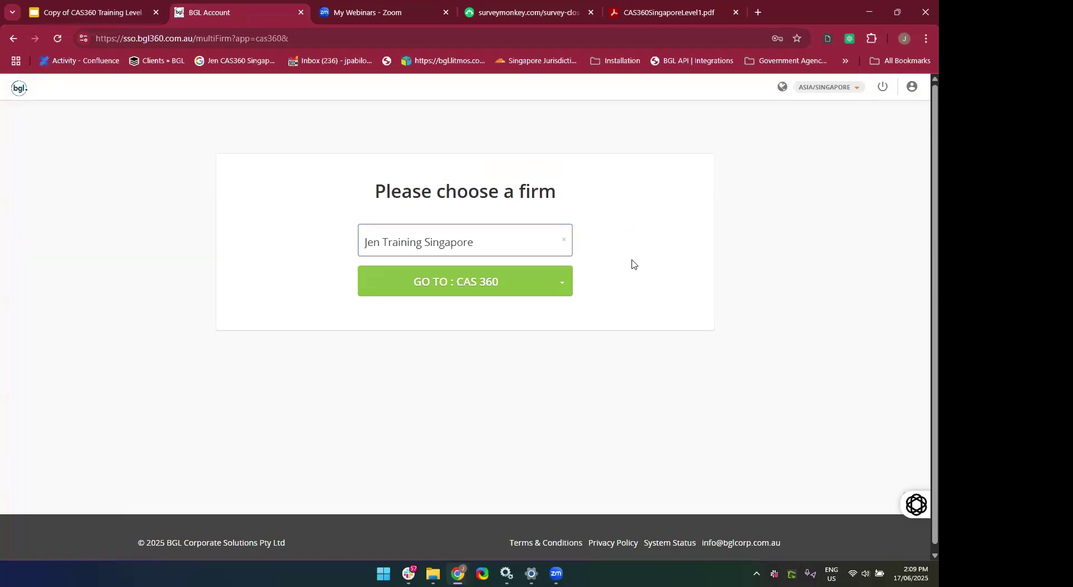
left_click(532, 282)
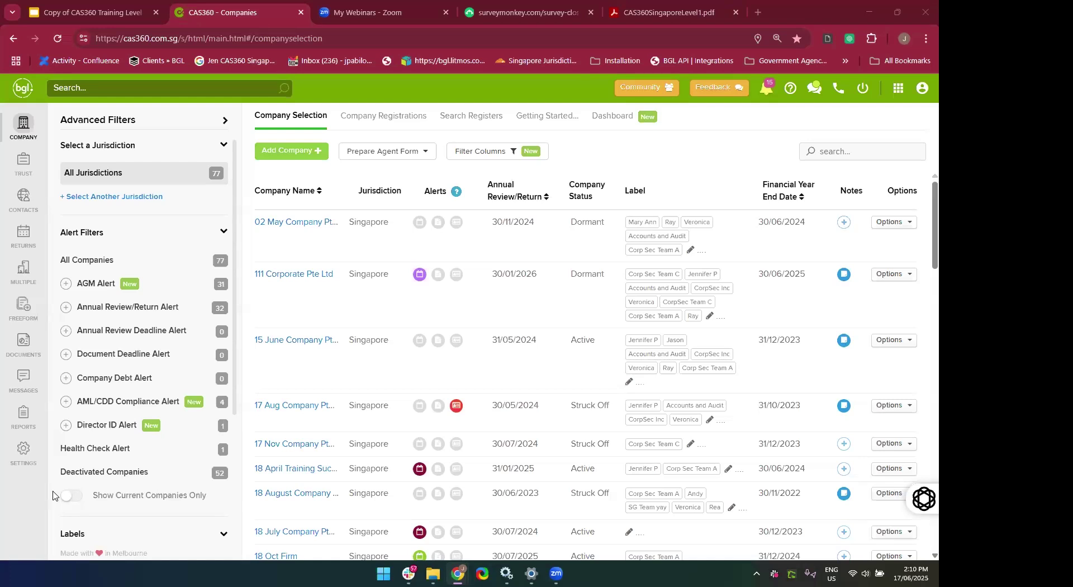
Visit the Contacts, Companies and Returns modules.
left_click(23, 196)
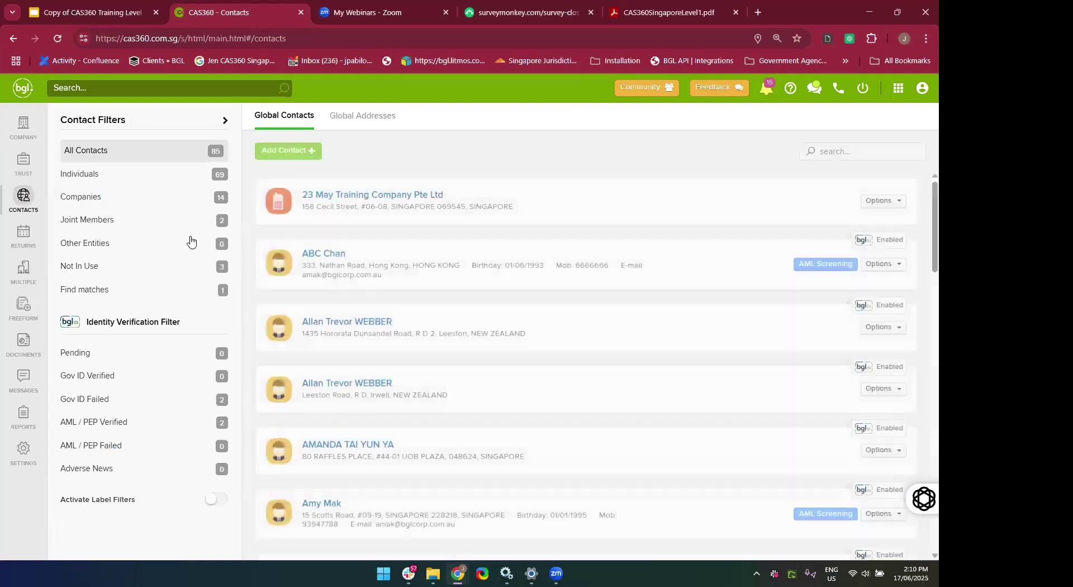
left_click(23, 138)
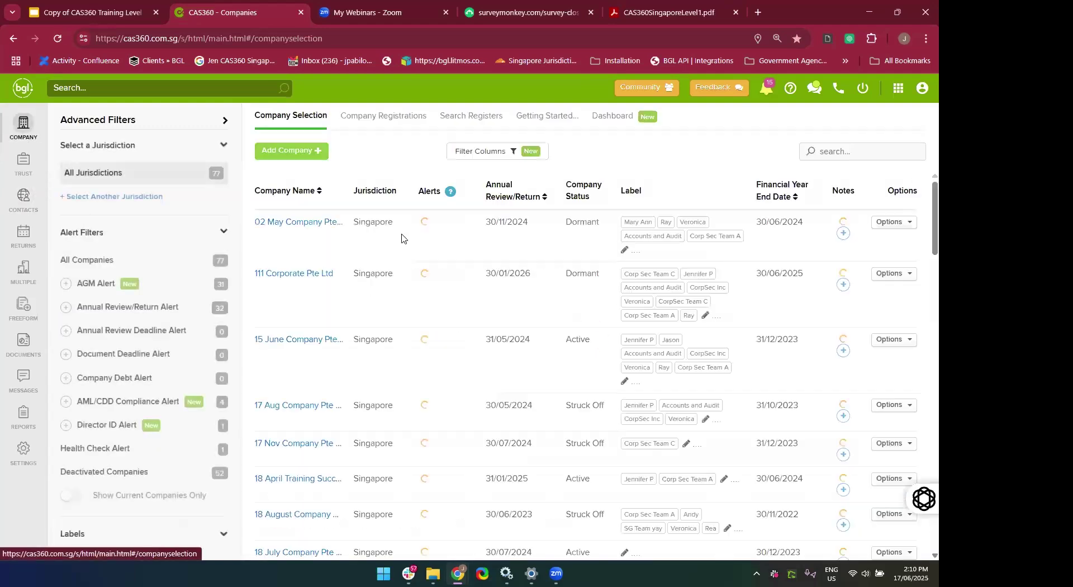
scroll(338, 394, "down", 5)
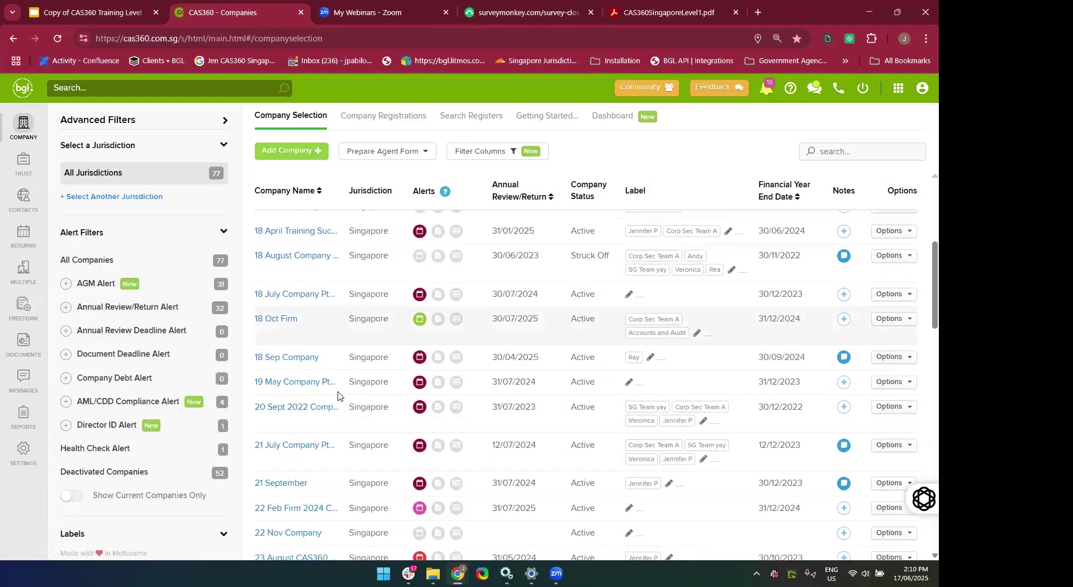
left_click(23, 235)
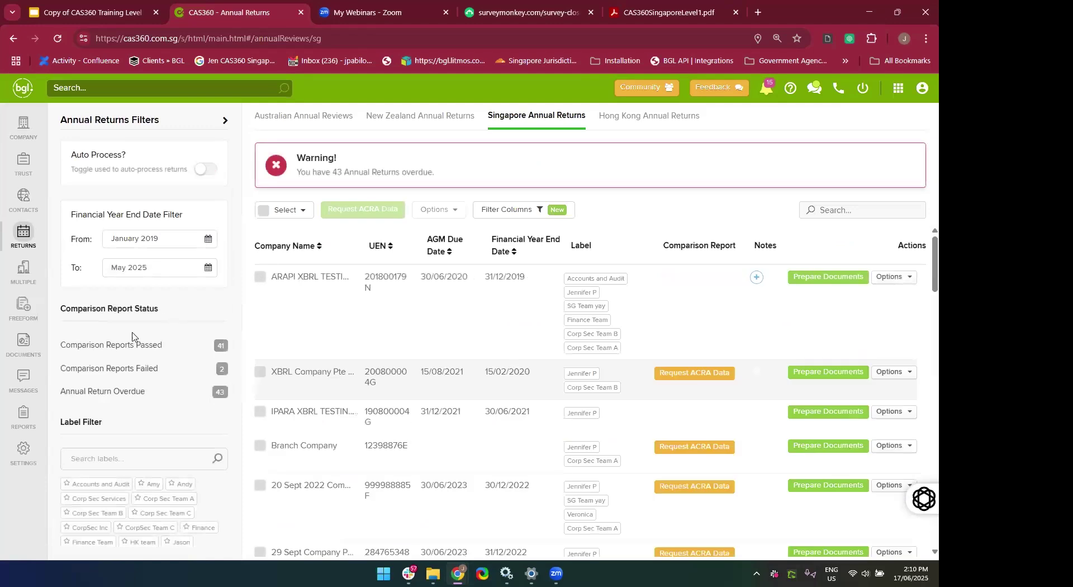
Browse Freeform and Global Documents, then open the Messages inbox of 18 alerts.
left_click(26, 311)
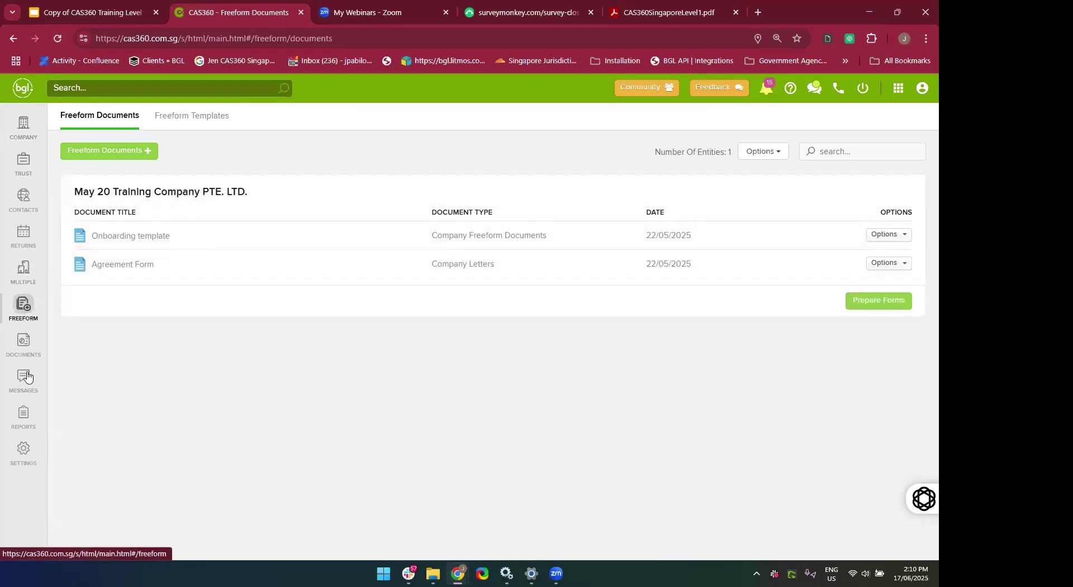
left_click(22, 340)
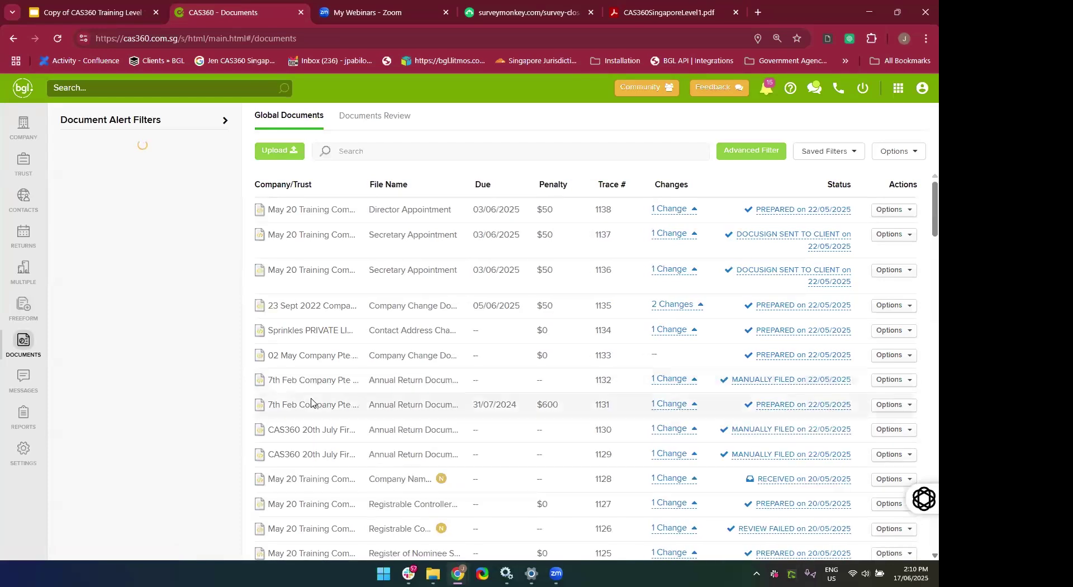
scroll(377, 402, "down", 2)
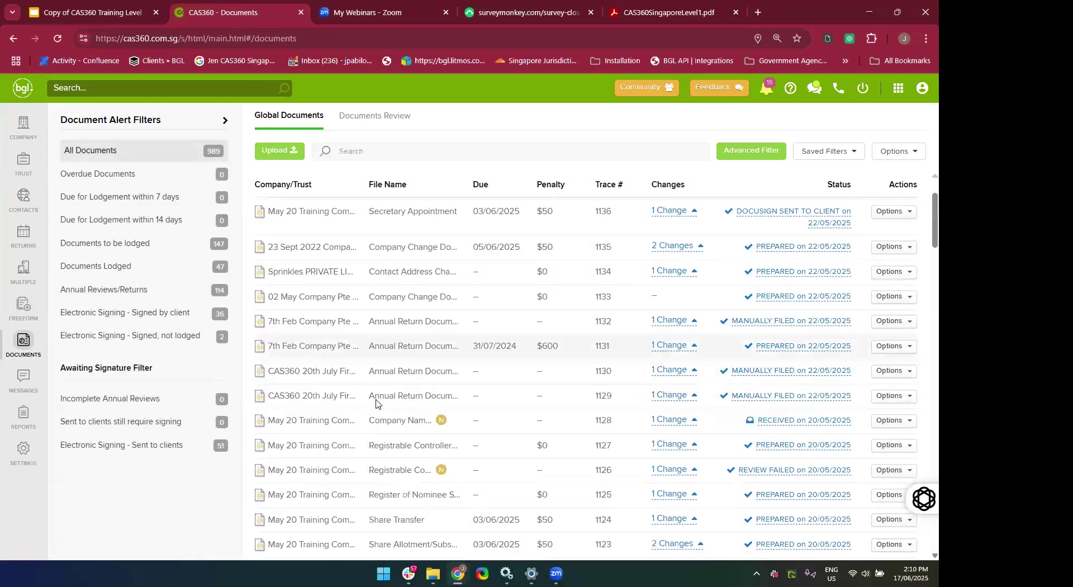
left_click(14, 395)
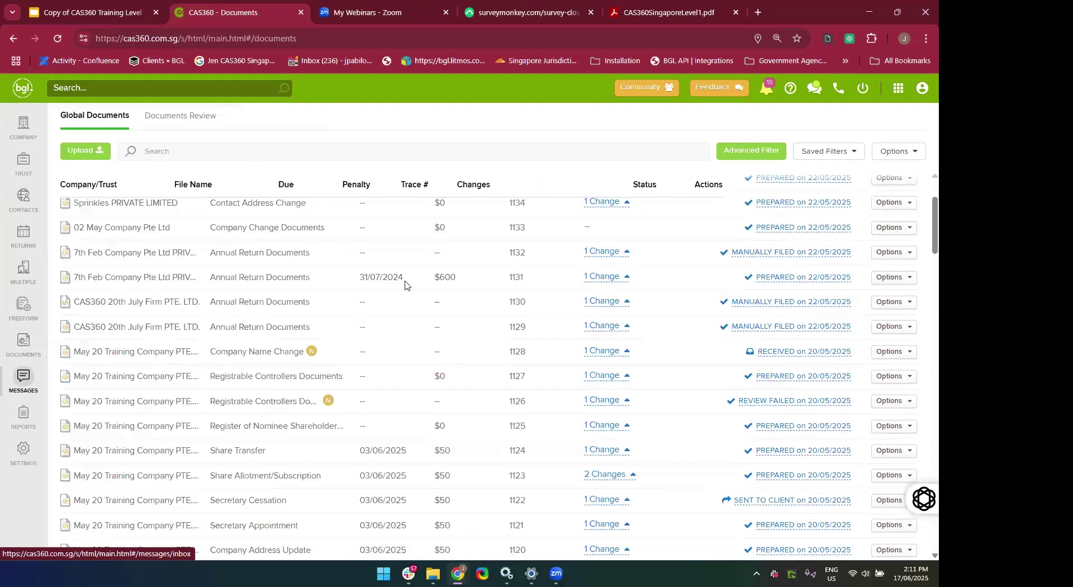
scroll(337, 438, "down", 2)
scroll(340, 437, "up", 2)
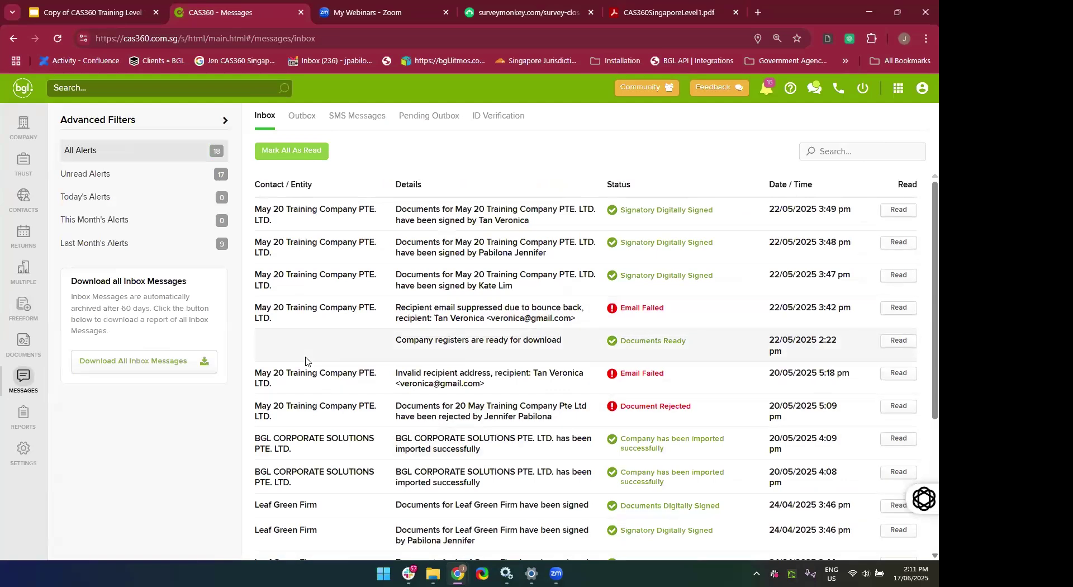
View the Outbox, Reports and lodgement agent Settings, then return to Company Selection.
left_click(294, 123)
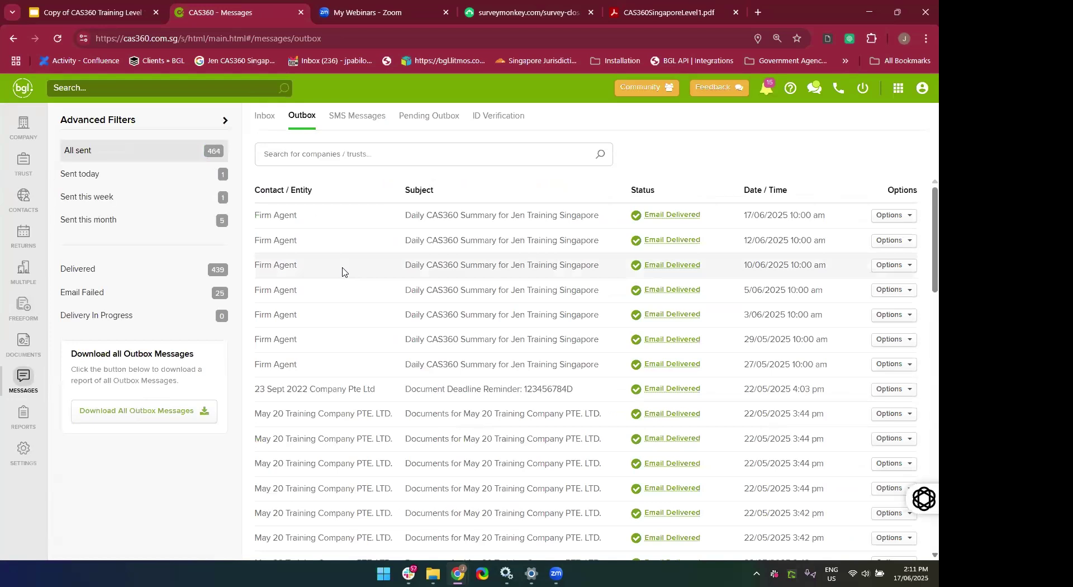
scroll(373, 478, "down", 3)
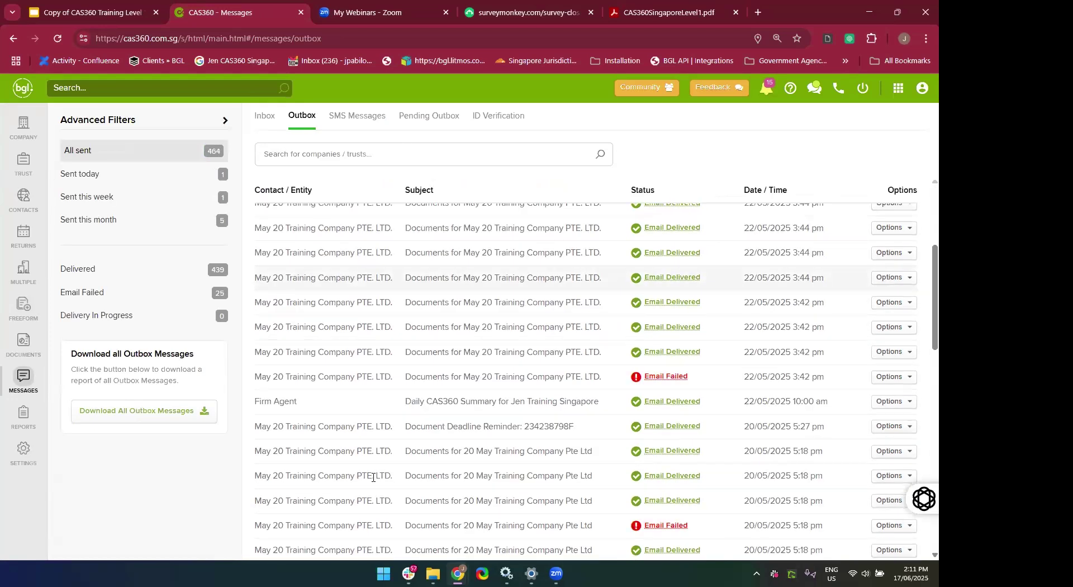
left_click(24, 416)
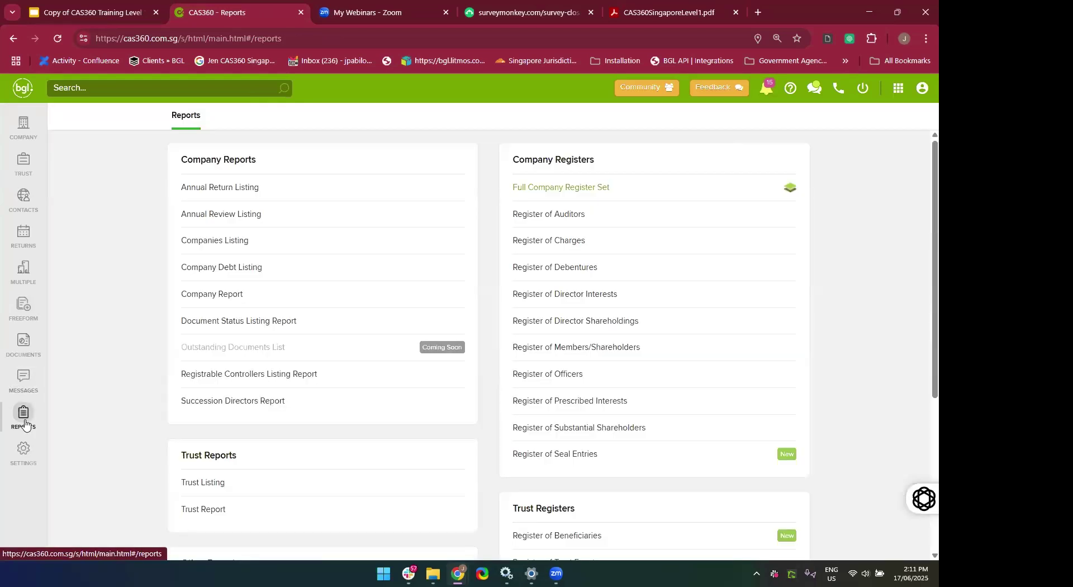
left_click(24, 457)
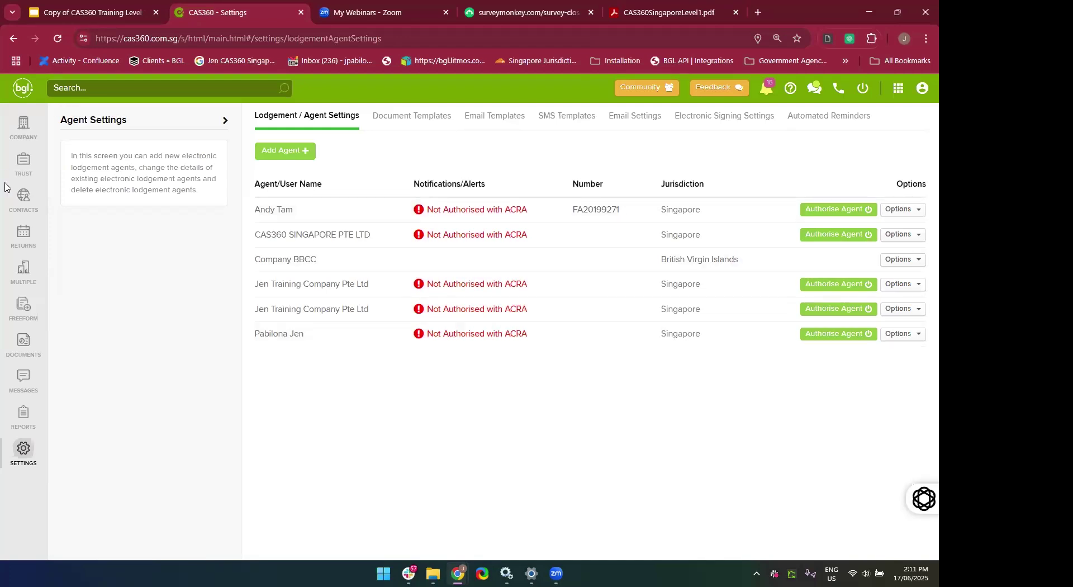
left_click(24, 129)
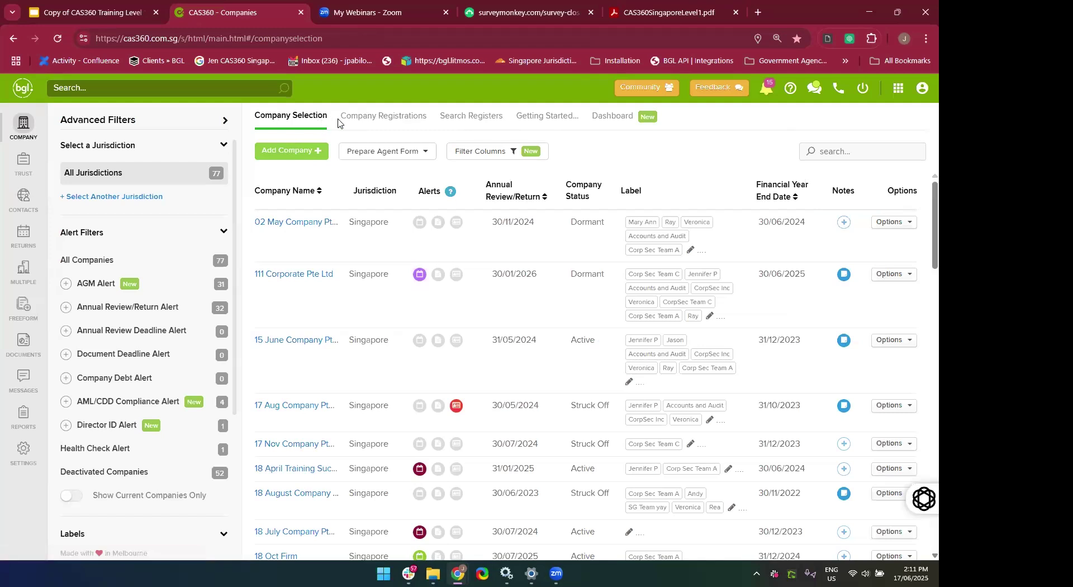
left_click(381, 121)
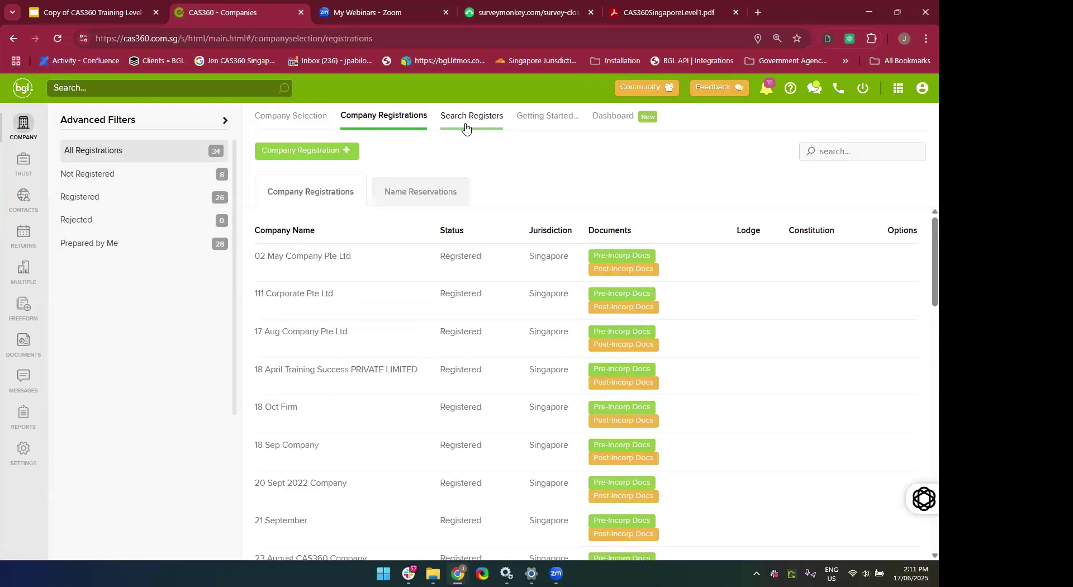
left_click(465, 120)
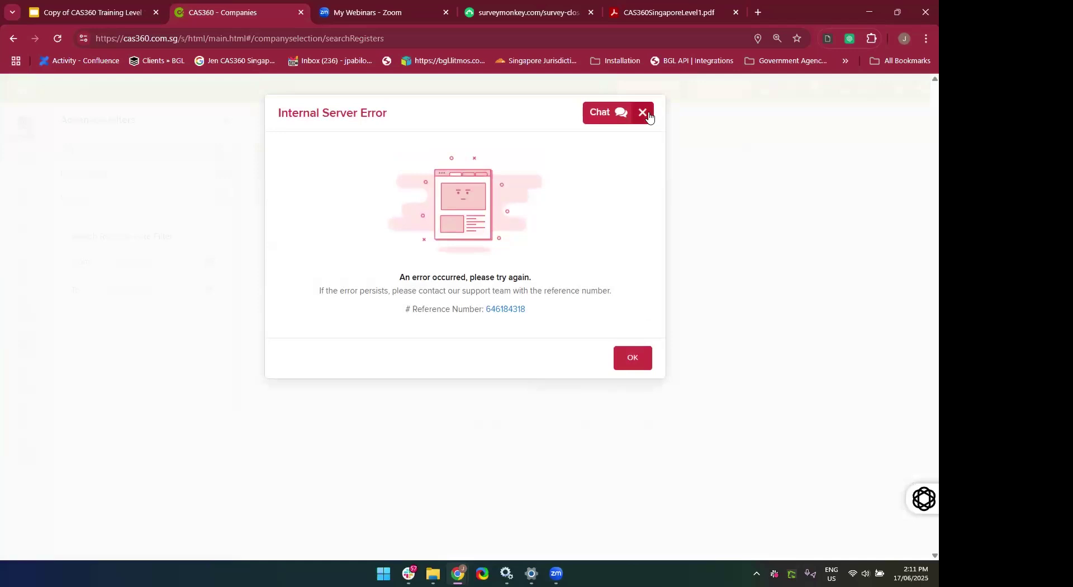
left_click(648, 116)
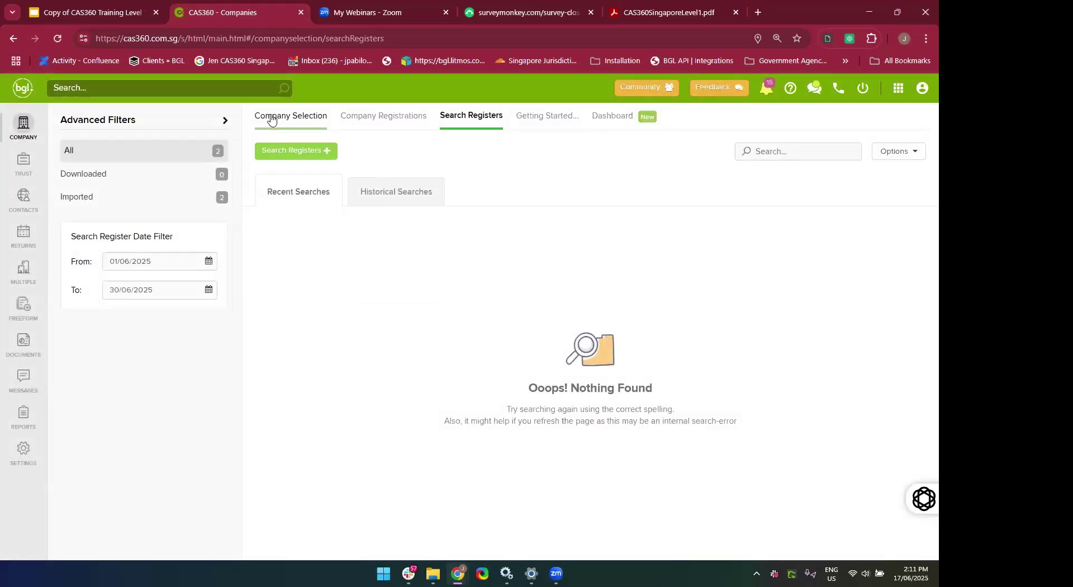
left_click(271, 119)
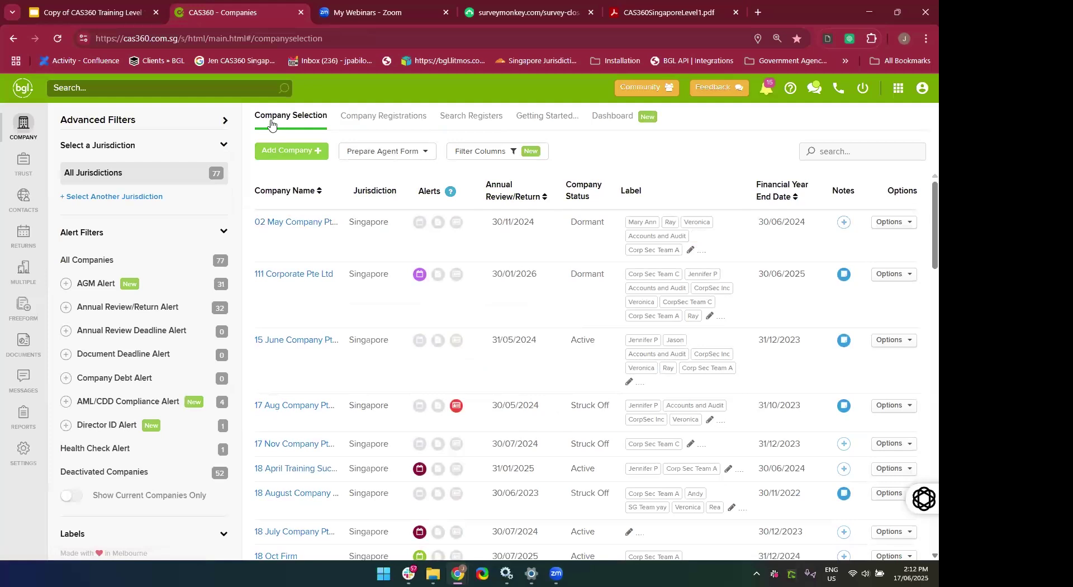
scroll(321, 317, "down", 1)
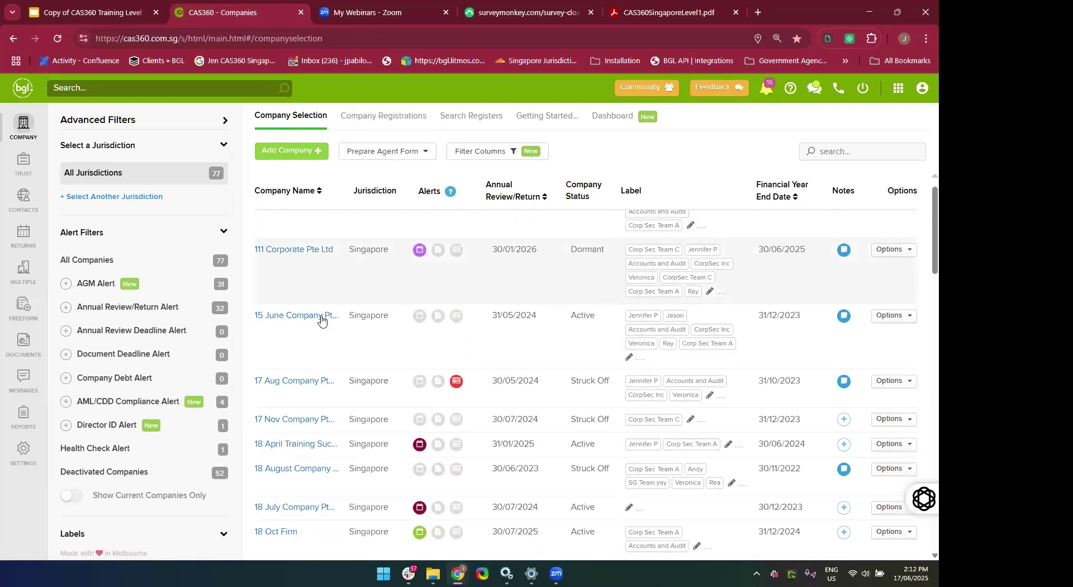
scroll(280, 273, "up", 1)
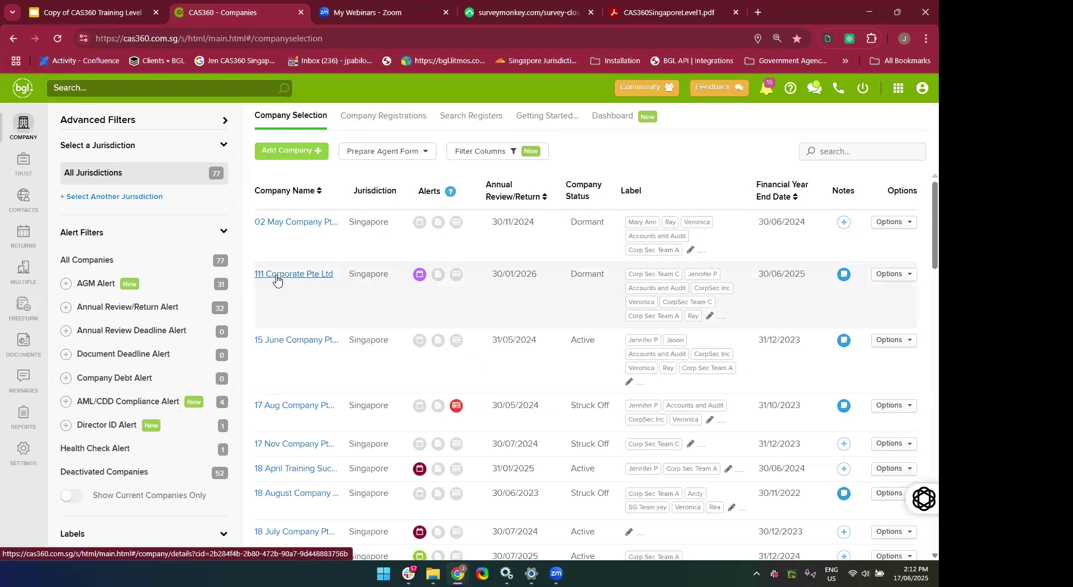
left_click(297, 226)
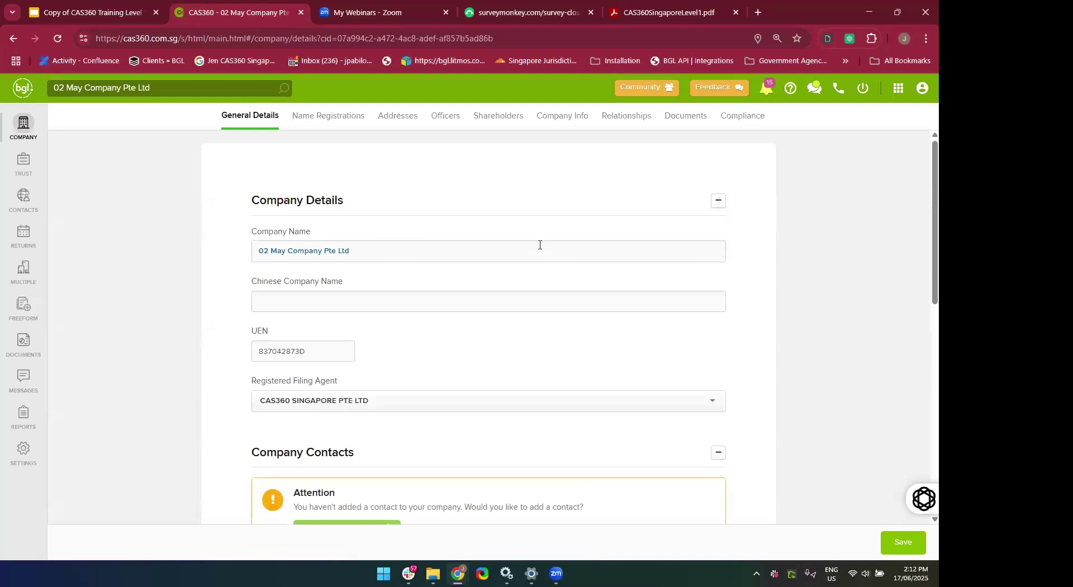
scroll(539, 245, "down", 2)
scroll(540, 245, "up", 2)
left_click(509, 202)
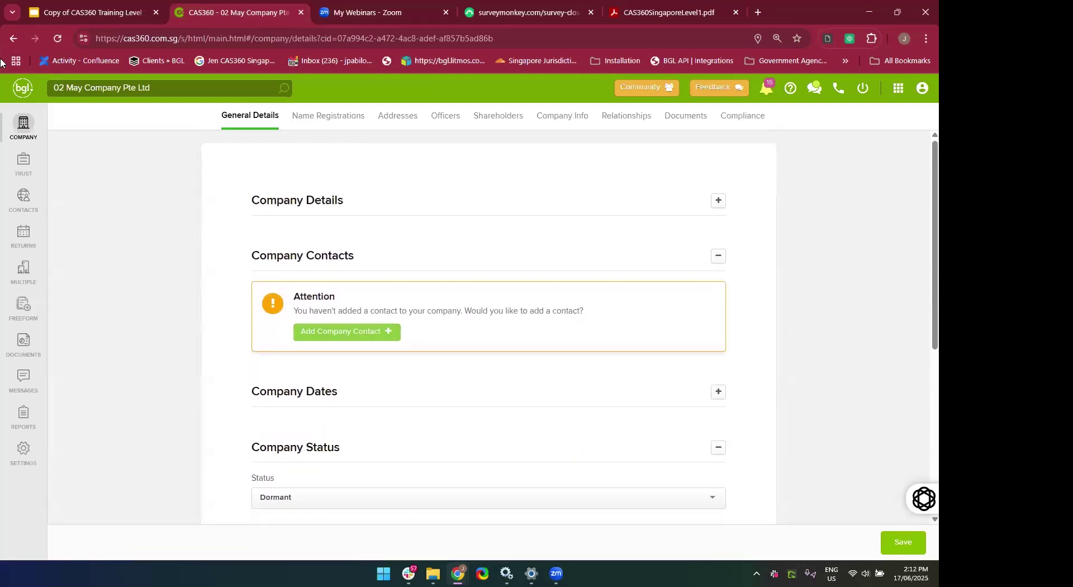
left_click(12, 38)
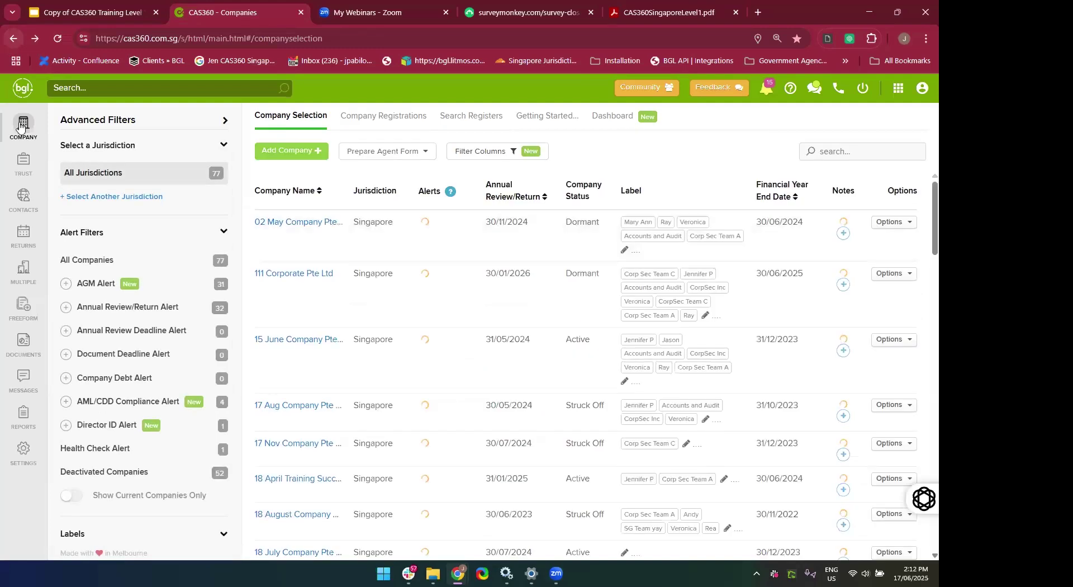
Open a duplicate contact's information page, then view Freeform Documents for May 20 Training Company.
left_click(20, 208)
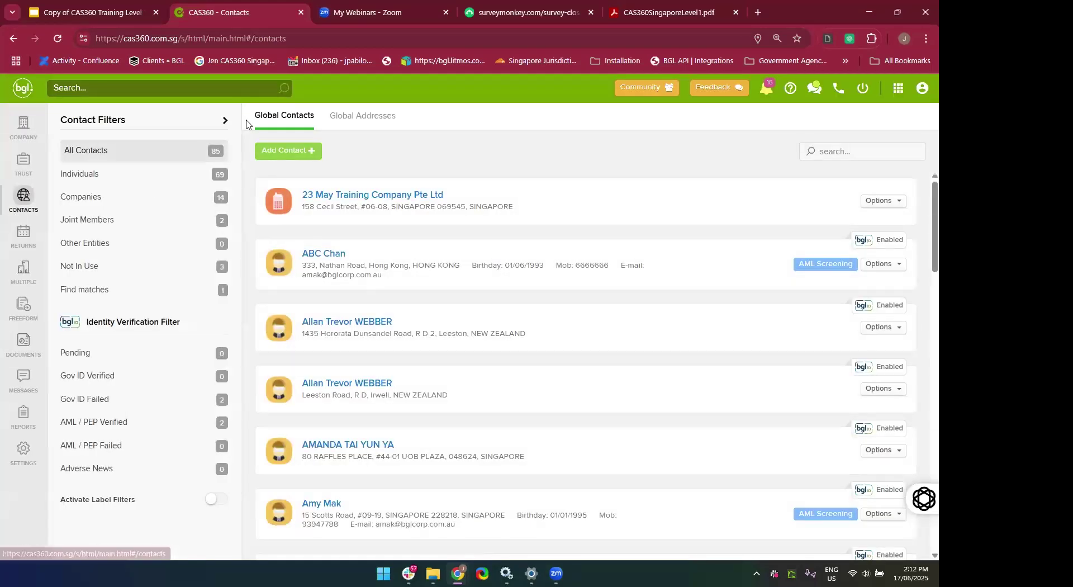
scroll(412, 337, "down", 2)
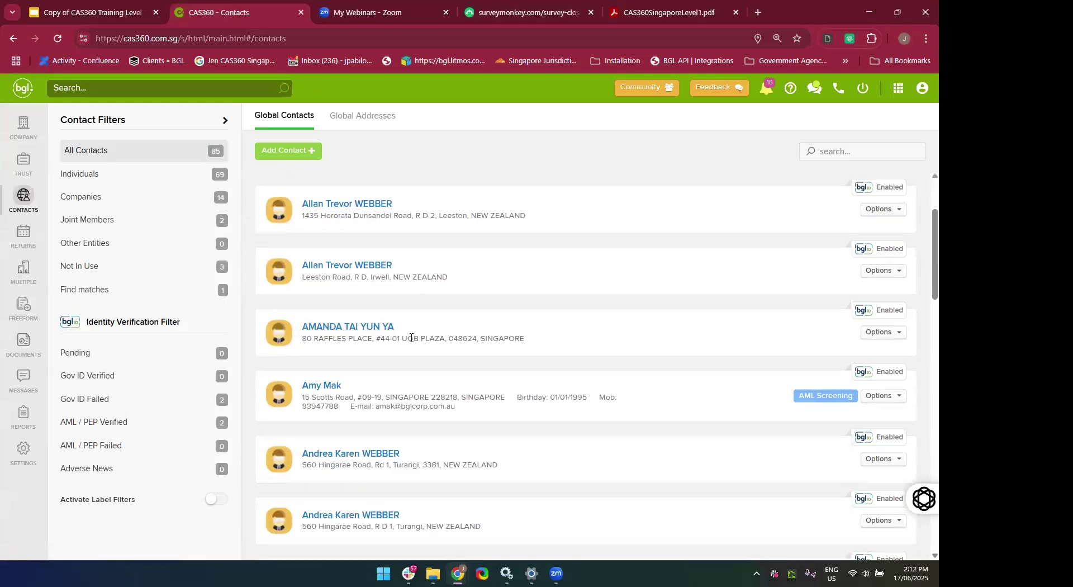
scroll(412, 337, "down", 4)
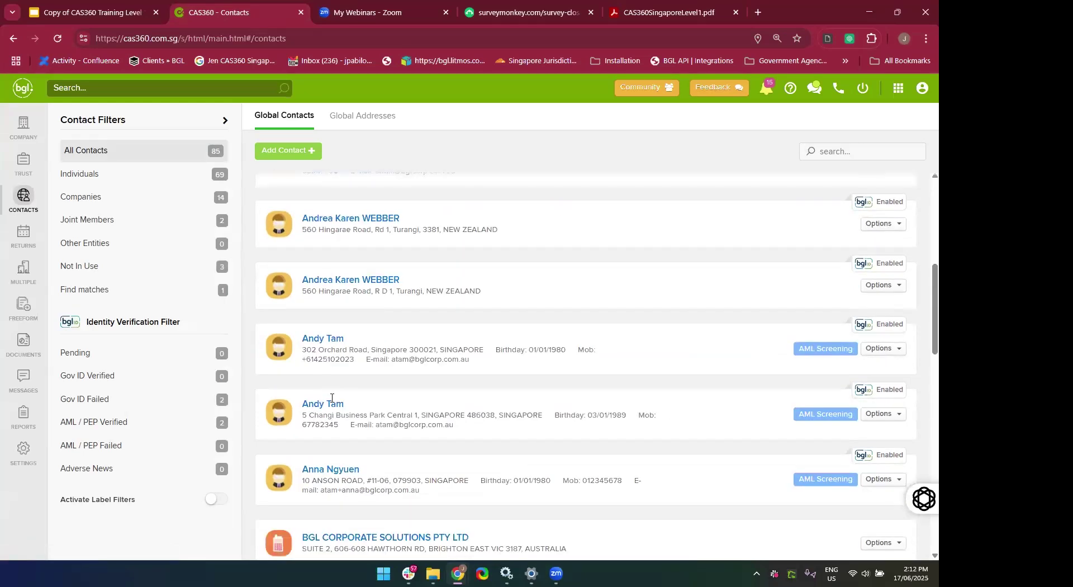
left_click(332, 405)
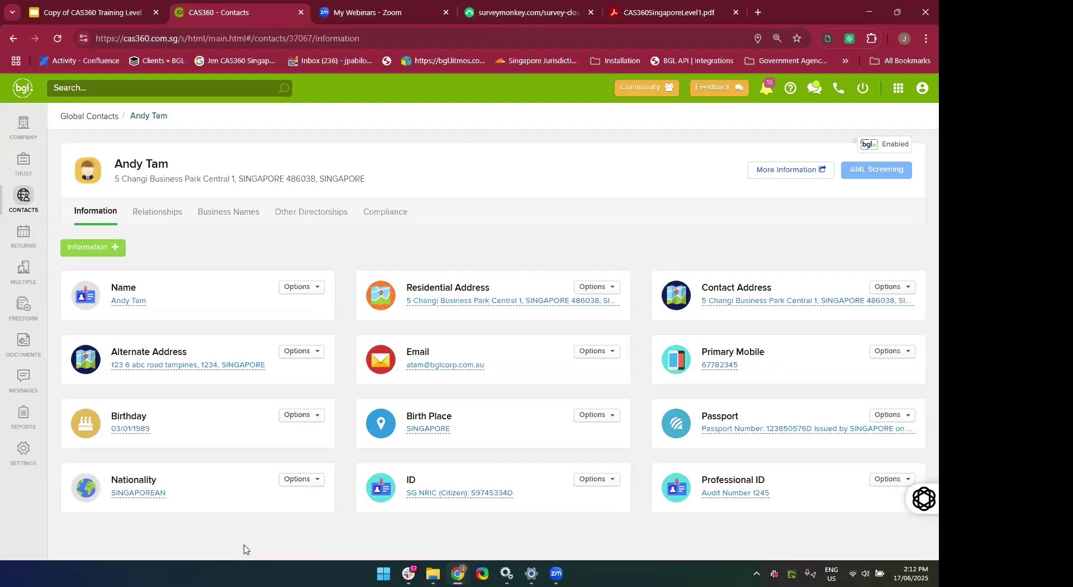
left_click(28, 312)
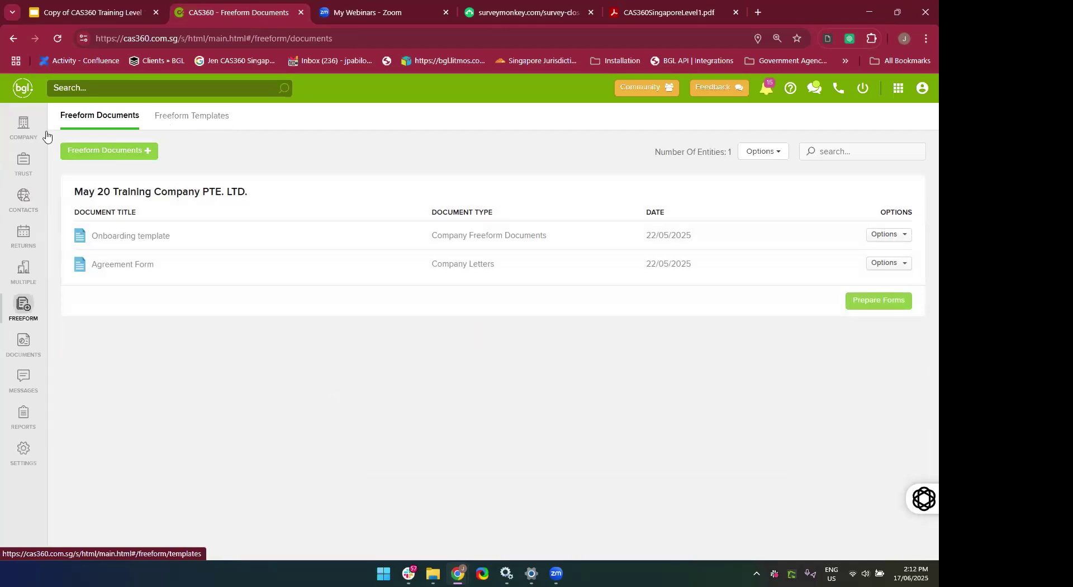
View Freeform Templates and Global Documents, then return to the Company Selection list.
left_click(185, 130)
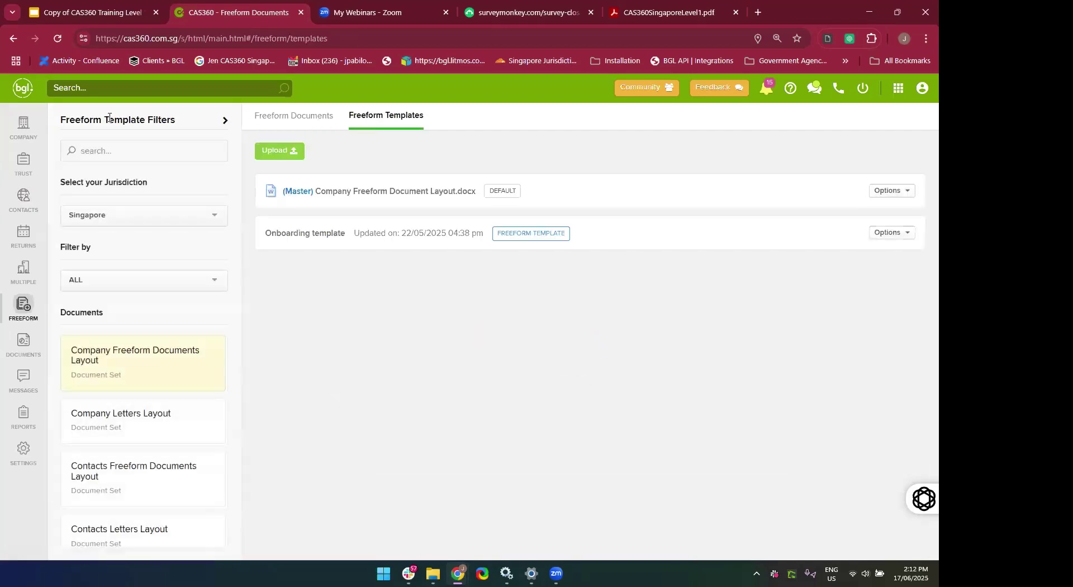
left_click(24, 346)
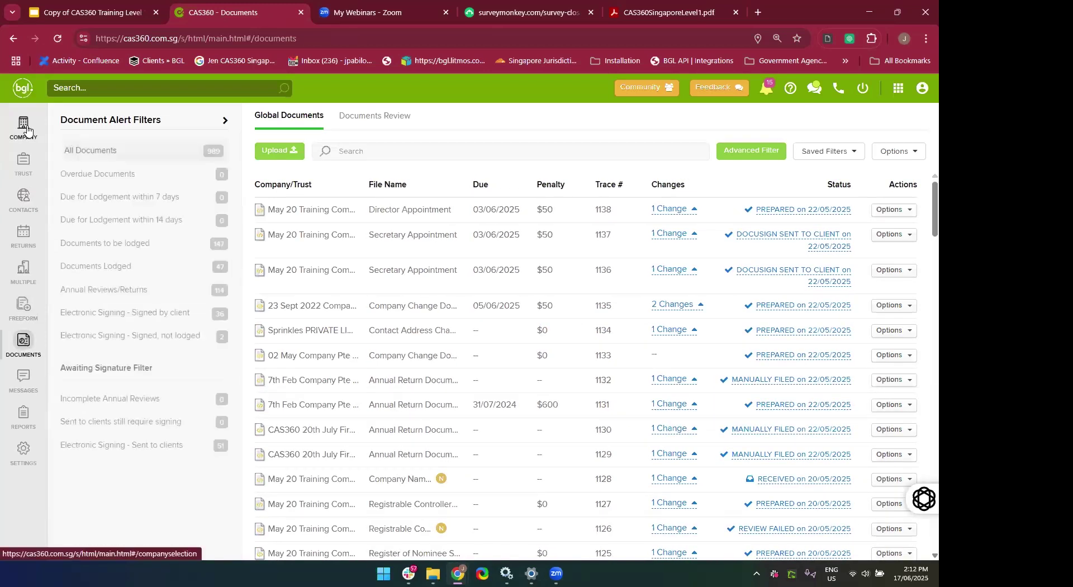
left_click(26, 130)
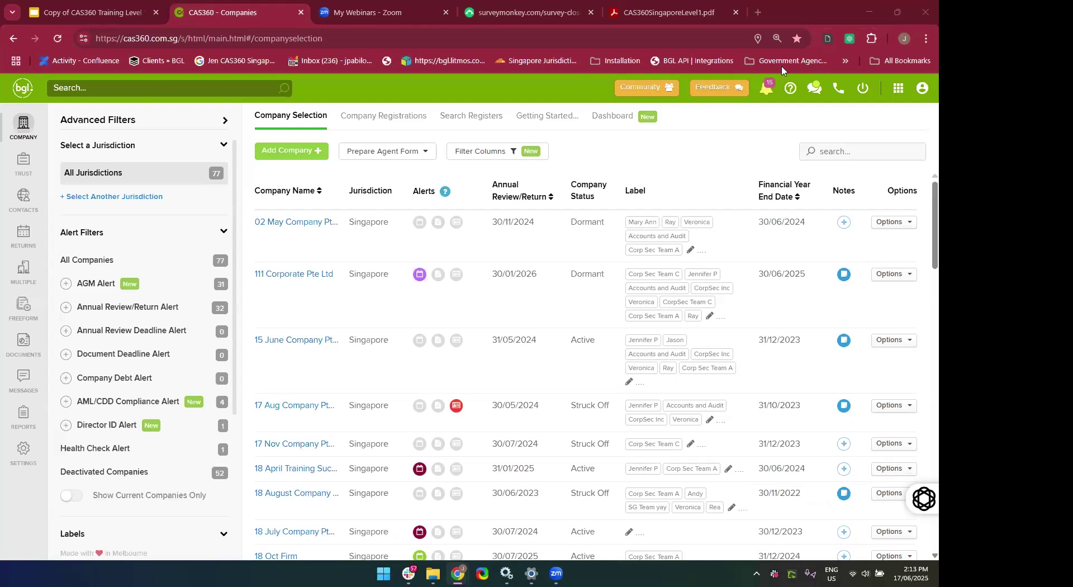
Open and close the help menu and the Feedback form without sending.
left_click(792, 90)
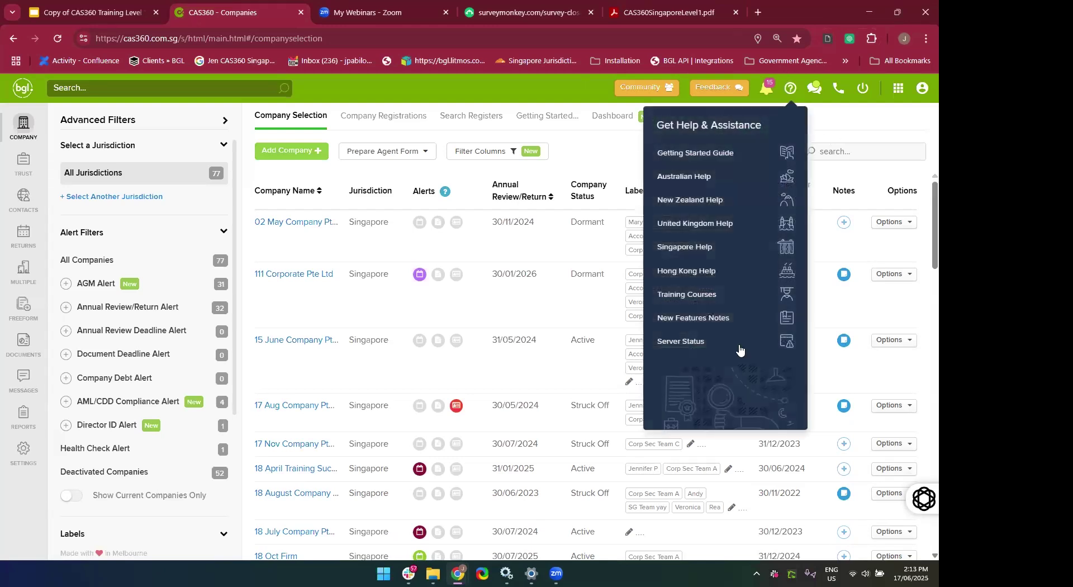
left_click(861, 139)
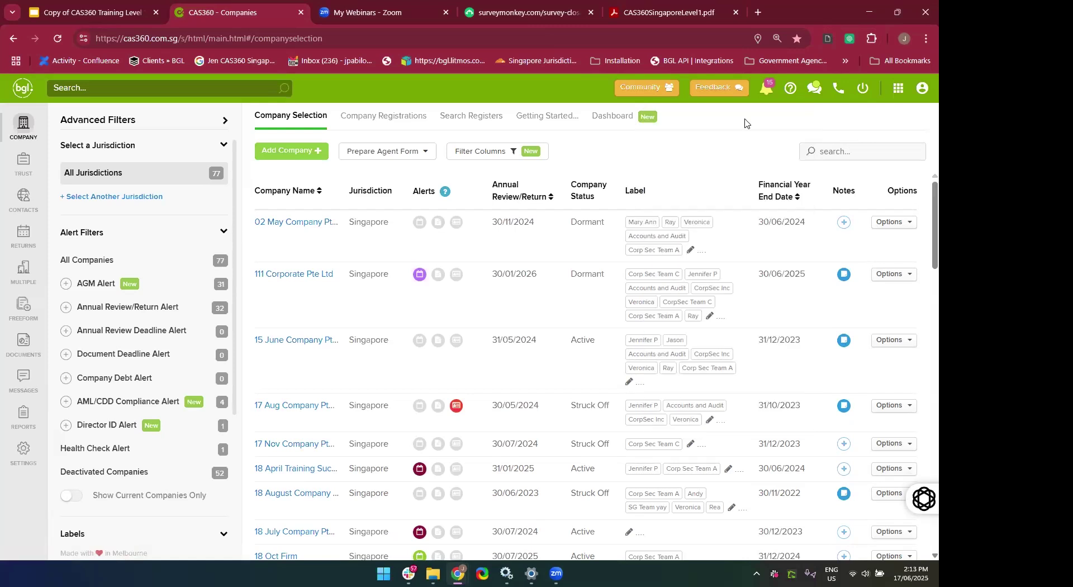
left_click(717, 89)
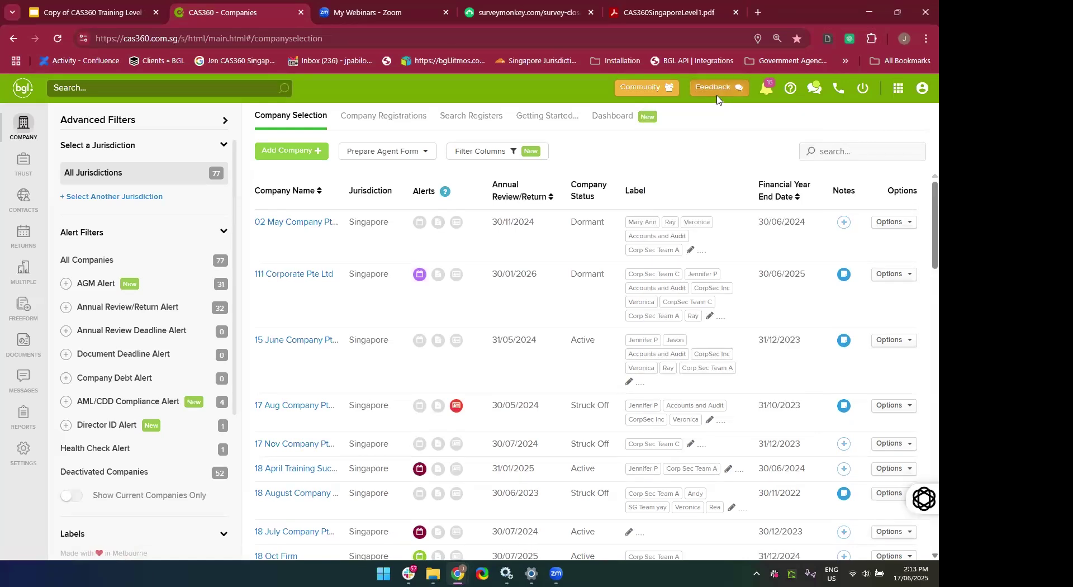
left_click(643, 114)
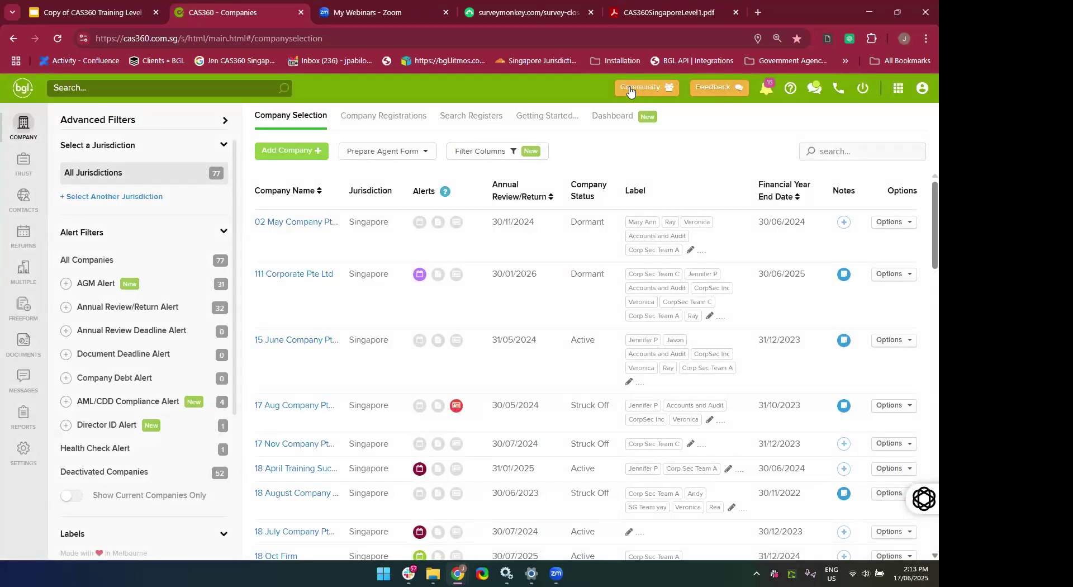
Browse the Support Community's Webinars topic posts, then return to the CAS360 Companies tab.
left_click(630, 92)
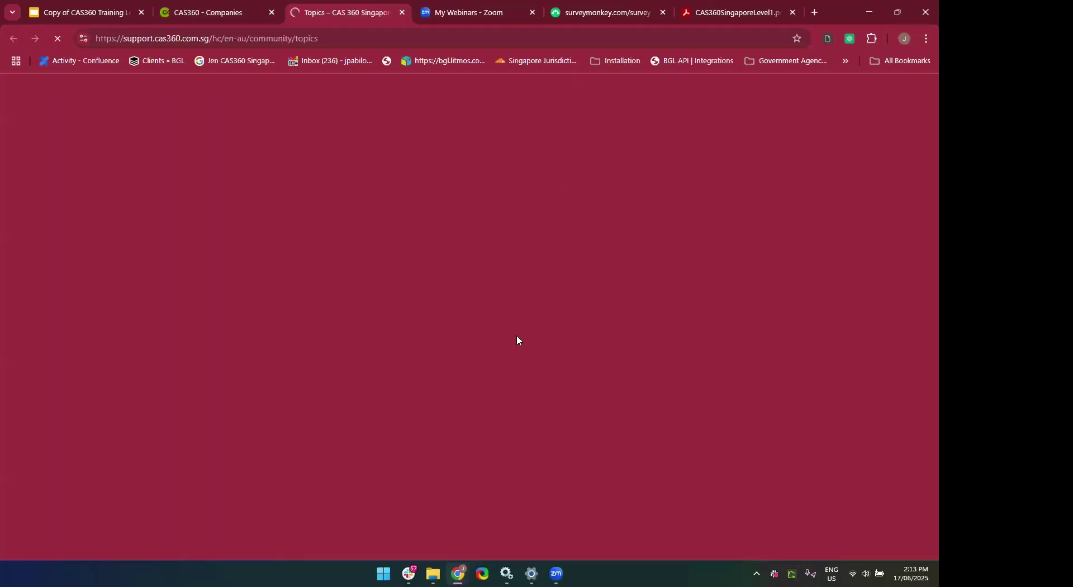
scroll(516, 340, "down", 6)
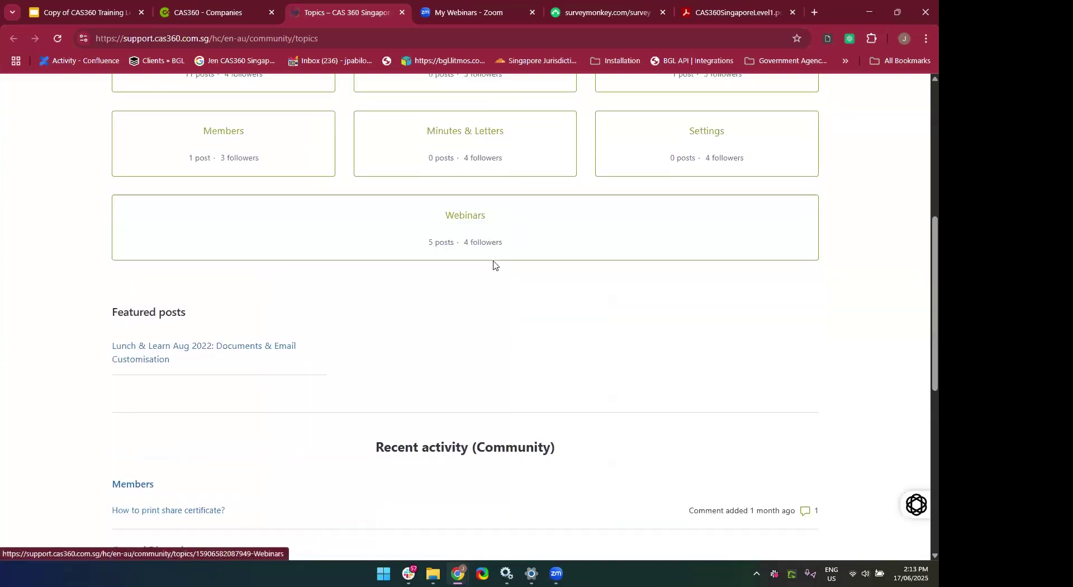
left_click(530, 253)
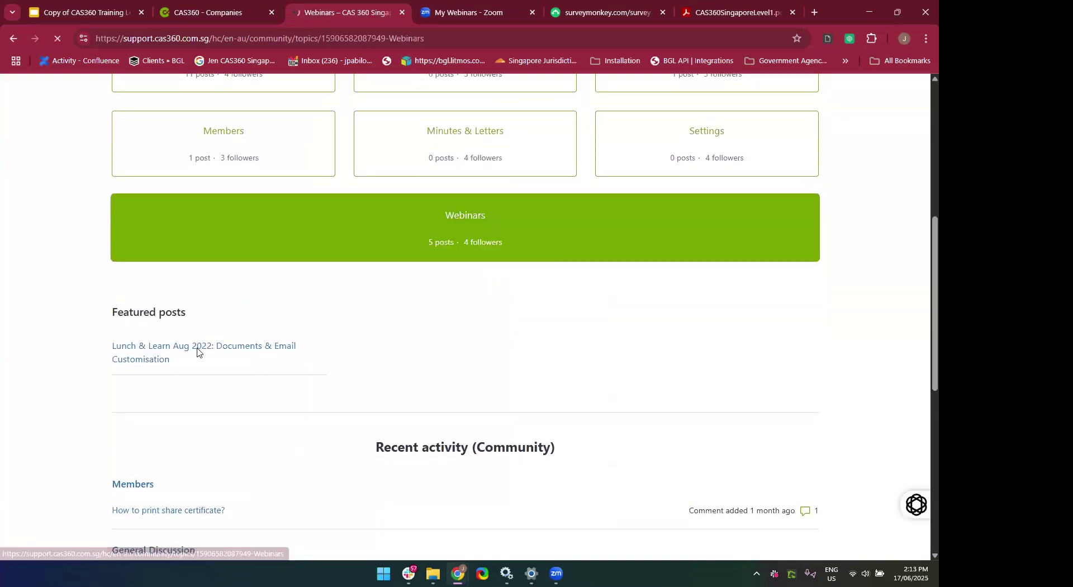
scroll(5, 423, "down", 3)
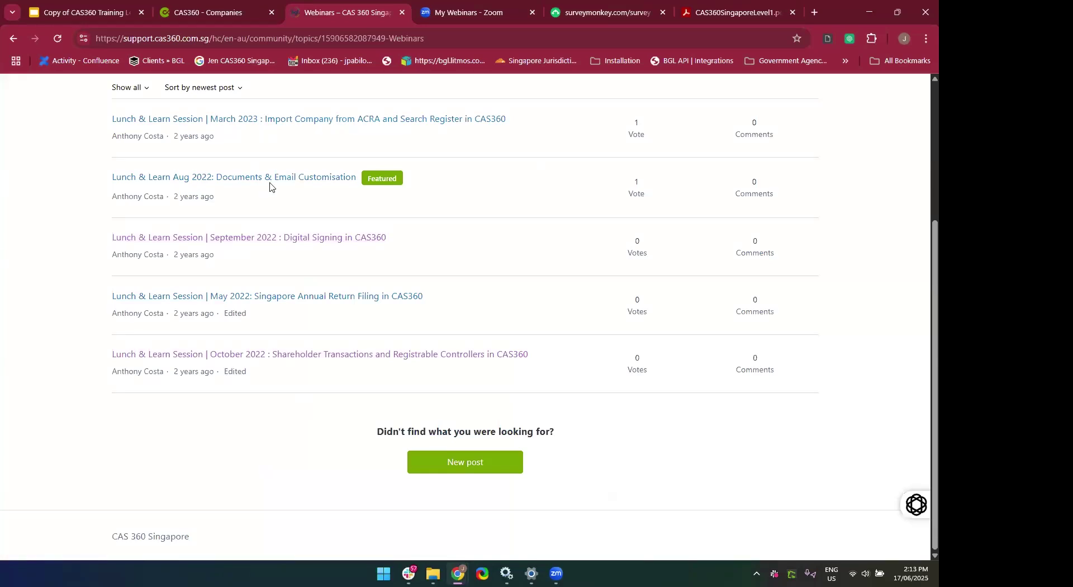
scroll(220, 188, "up", 1)
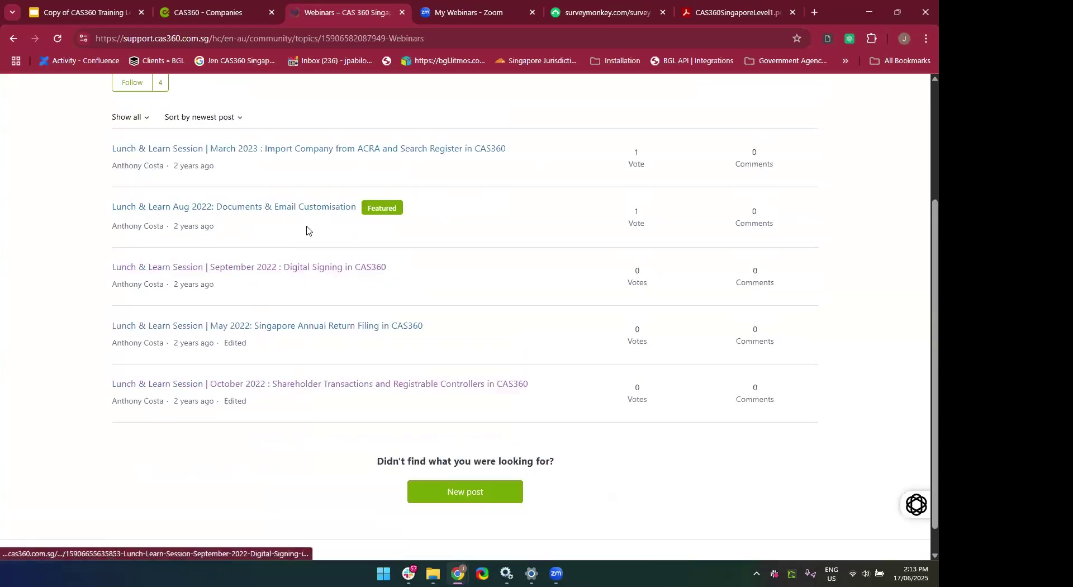
scroll(280, 249, "down", 1)
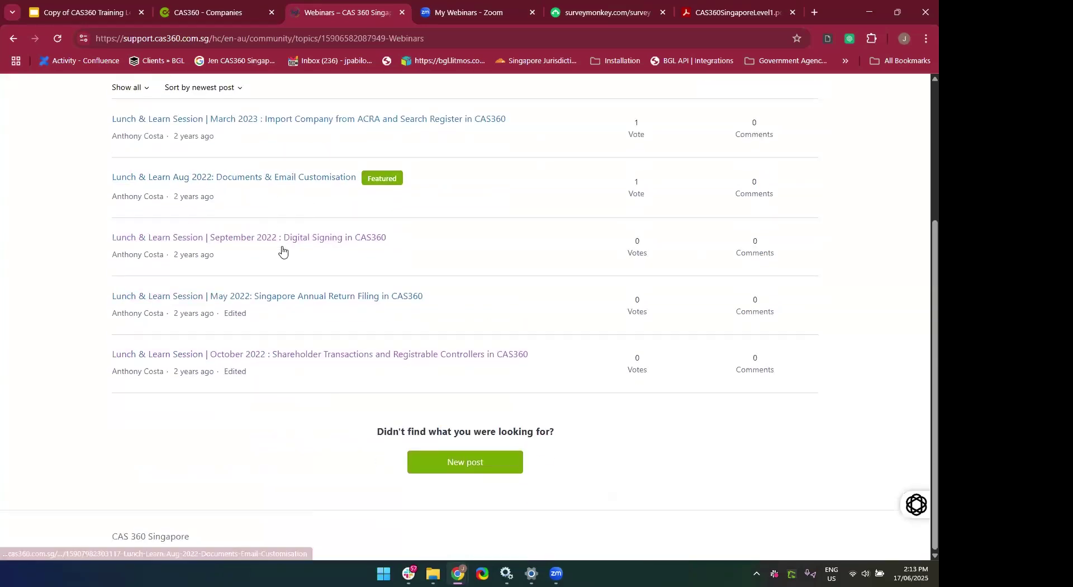
left_click(7, 43)
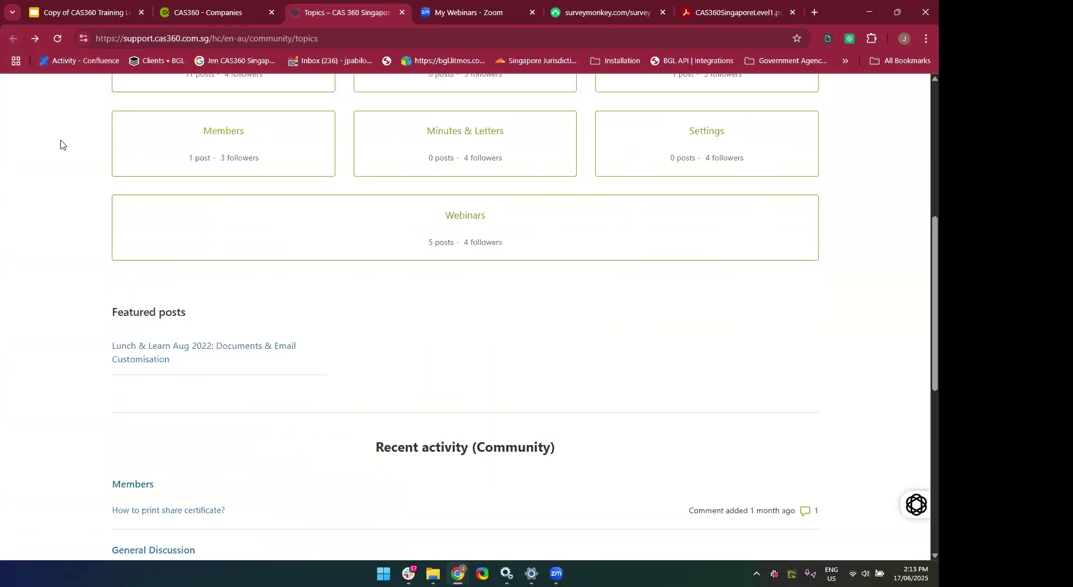
left_click(218, 7)
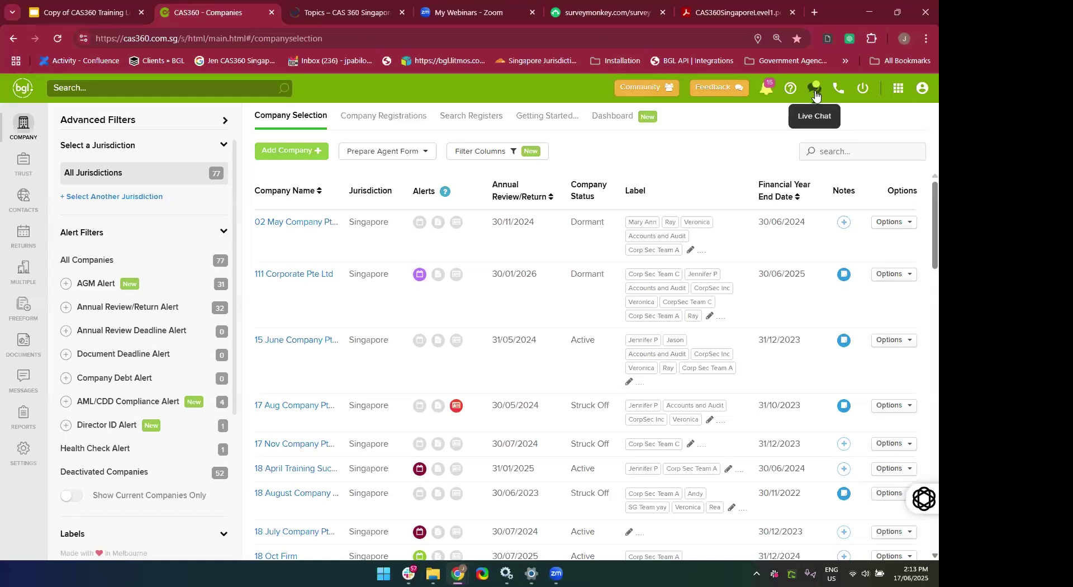
Open the Support Chat and cancel attaching a file.
left_click(815, 95)
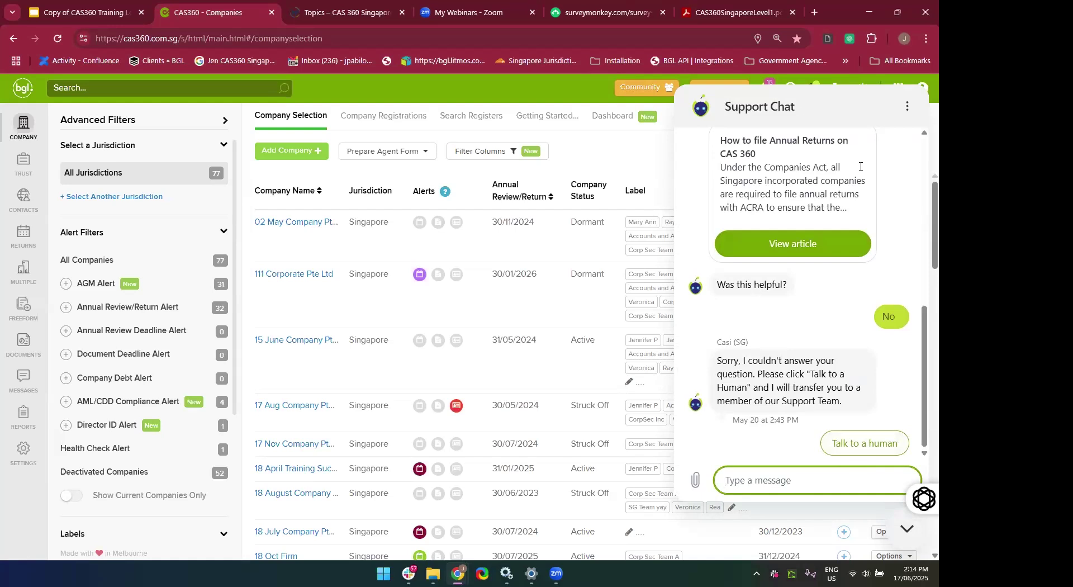
left_click(583, 84)
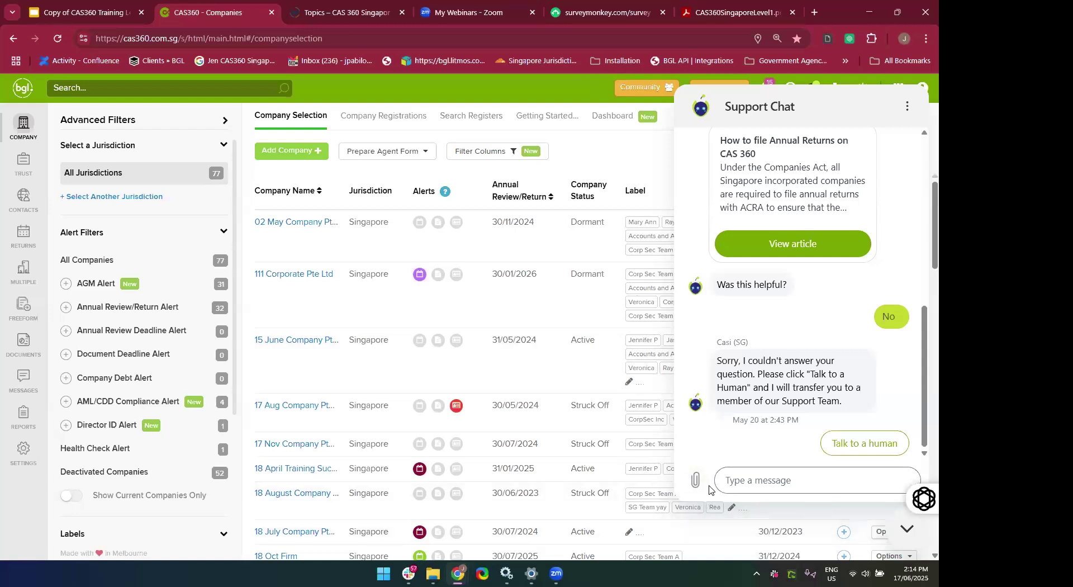
left_click(695, 481)
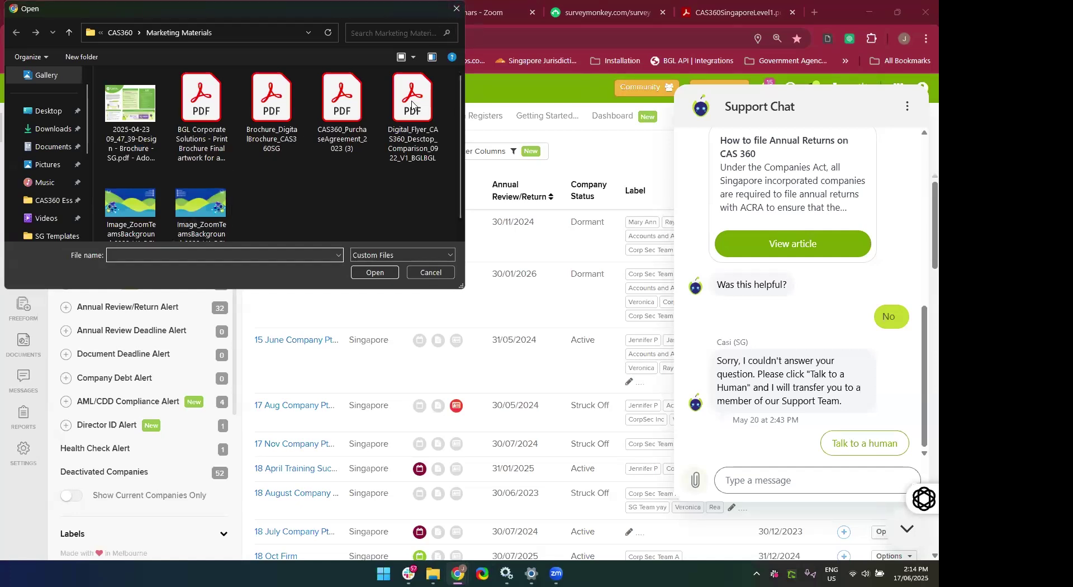
left_click(456, 10)
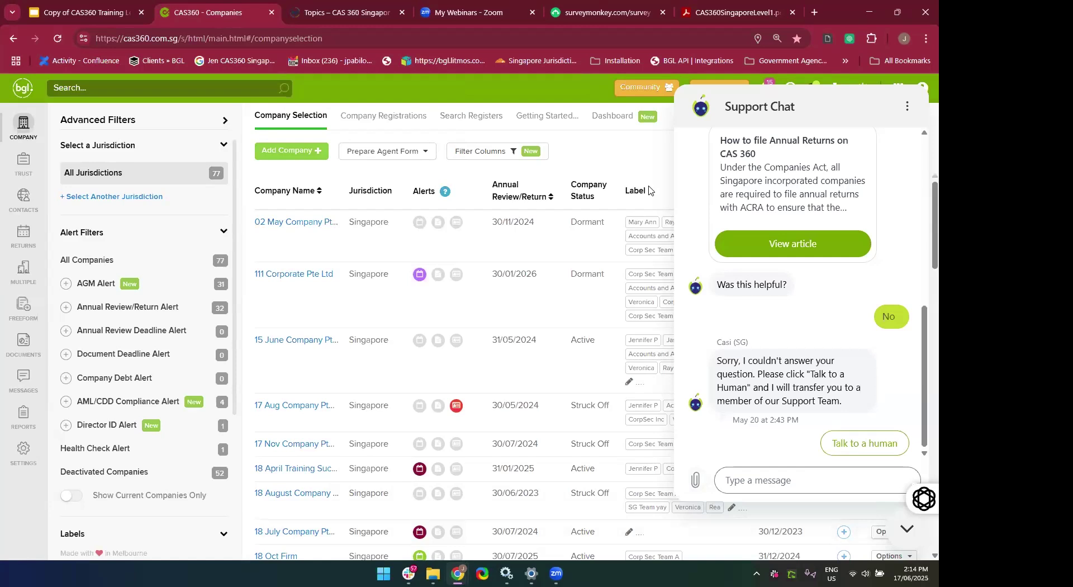
Close the Support Chat panel and open the 'What would you like help with?' search.
left_click(909, 108)
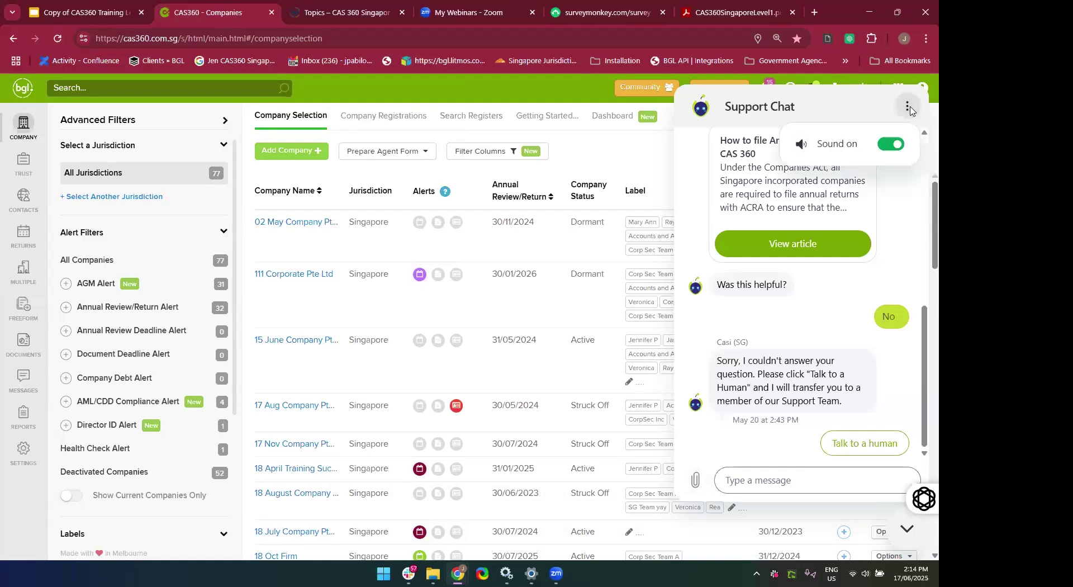
left_click(913, 533)
left_click(912, 534)
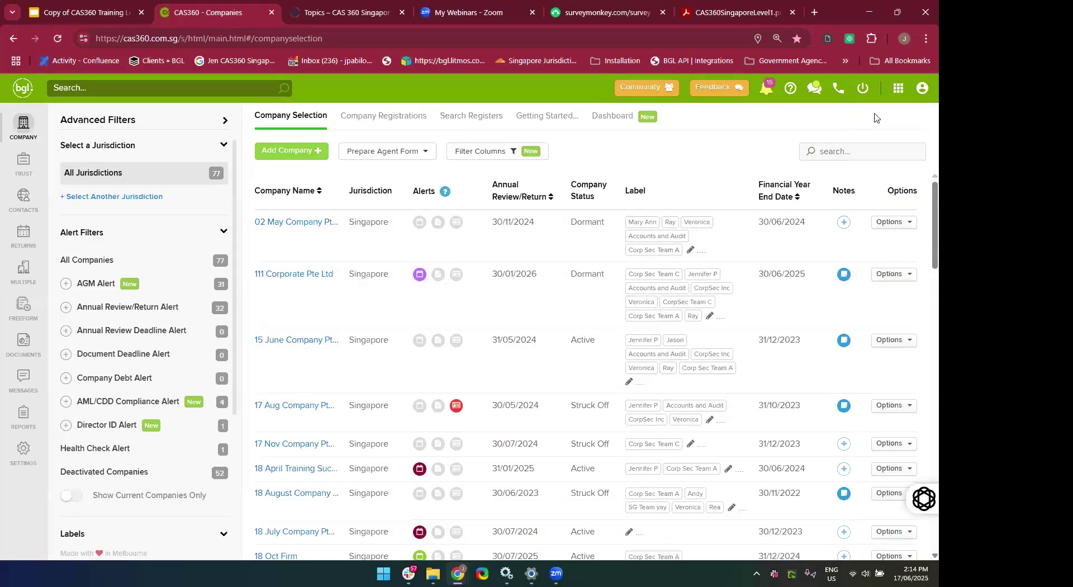
left_click(836, 91)
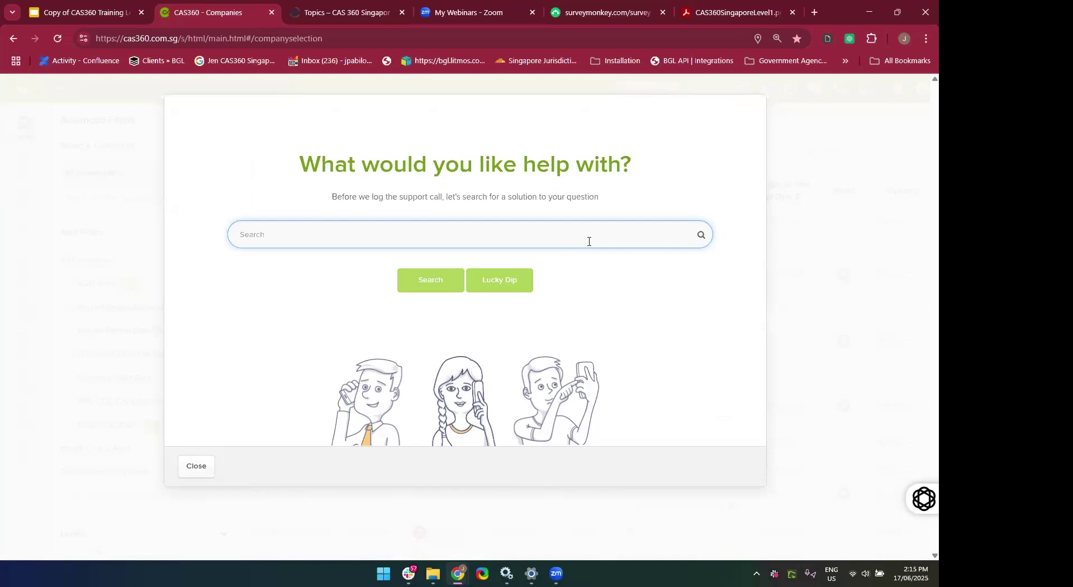
Search the support help for 'AGM documents'.
type("A")
key("BackSpace")
type("Agm")
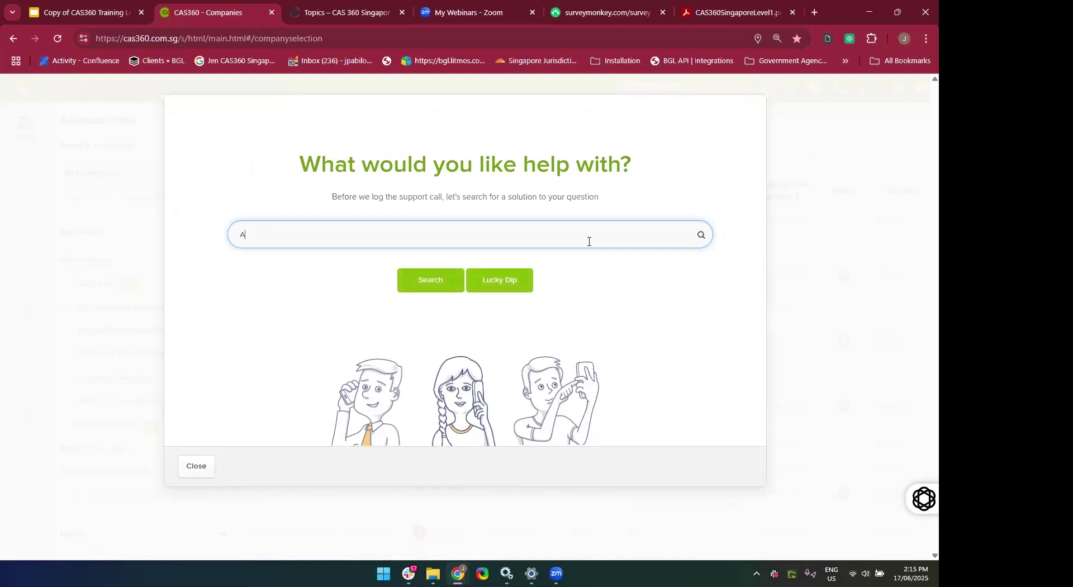
key("BackSpace")
key("BackSpace")
type("GM documents")
left_click(422, 287)
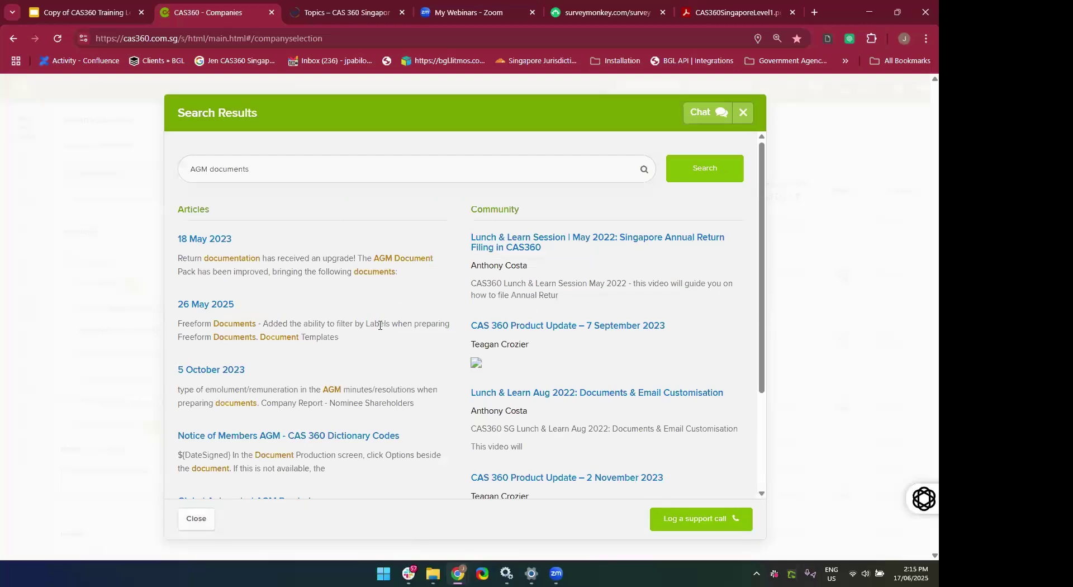
Review the AGM documents results and open the Log a Support Call form.
scroll(380, 325, "down", 3)
scroll(342, 393, "up", 3)
scroll(315, 212, "down", 1)
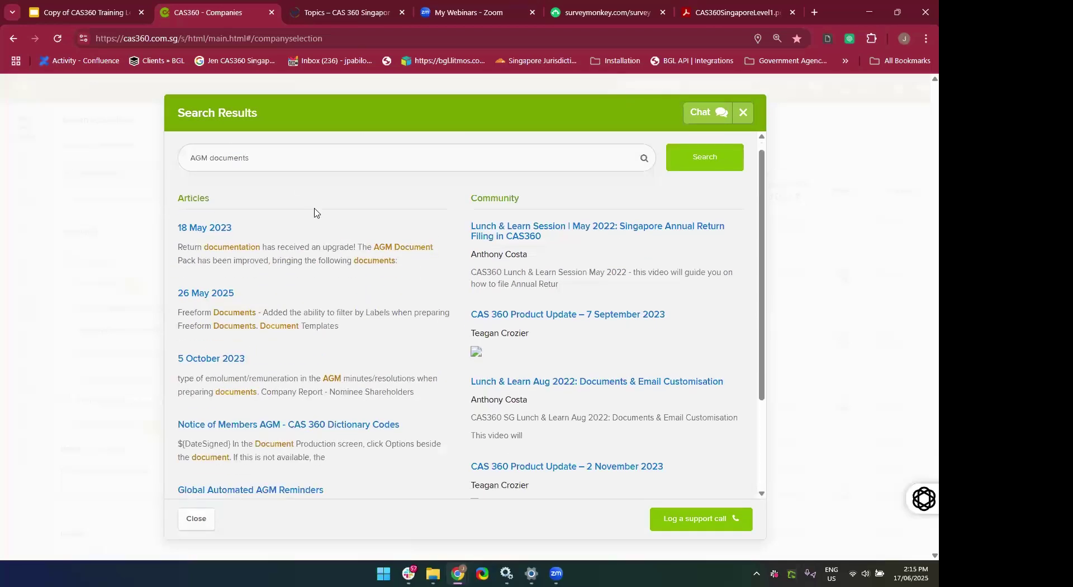
scroll(314, 212, "down", 3)
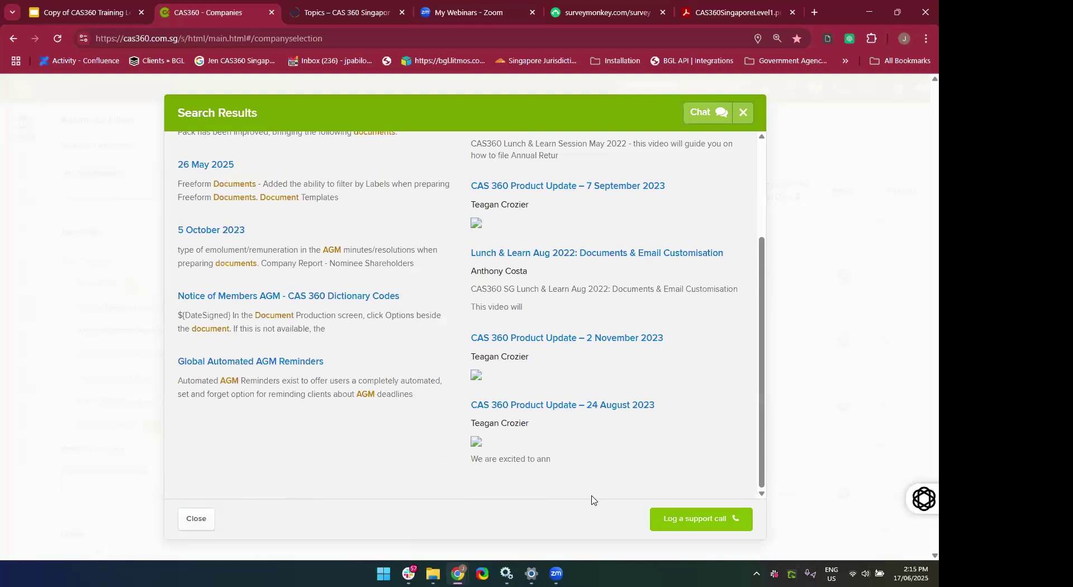
left_click(697, 530)
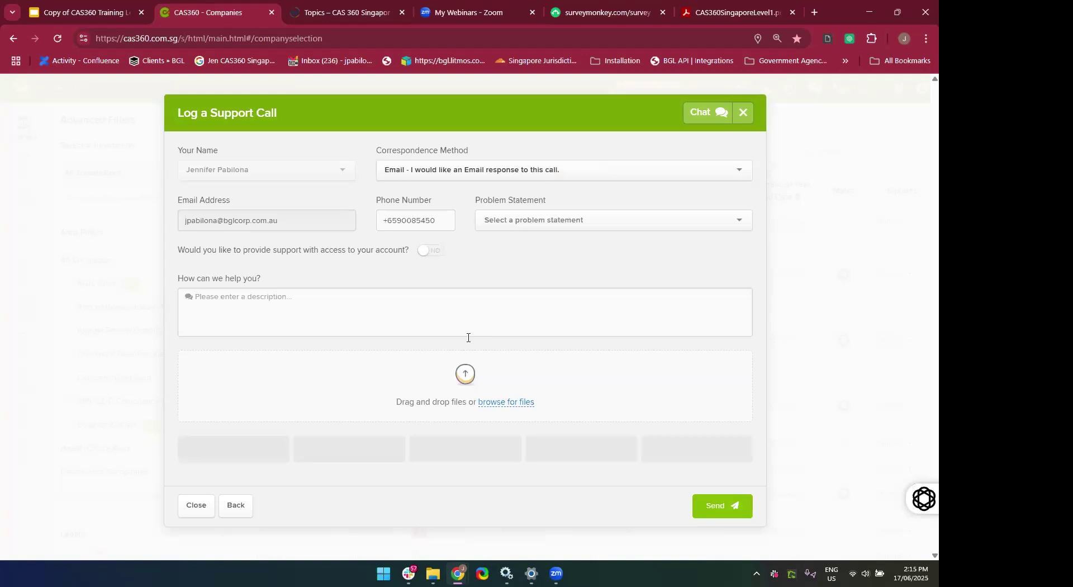
Write a description asking how to generate AGM documents in CAS360 and reporting an error.
left_click(468, 337)
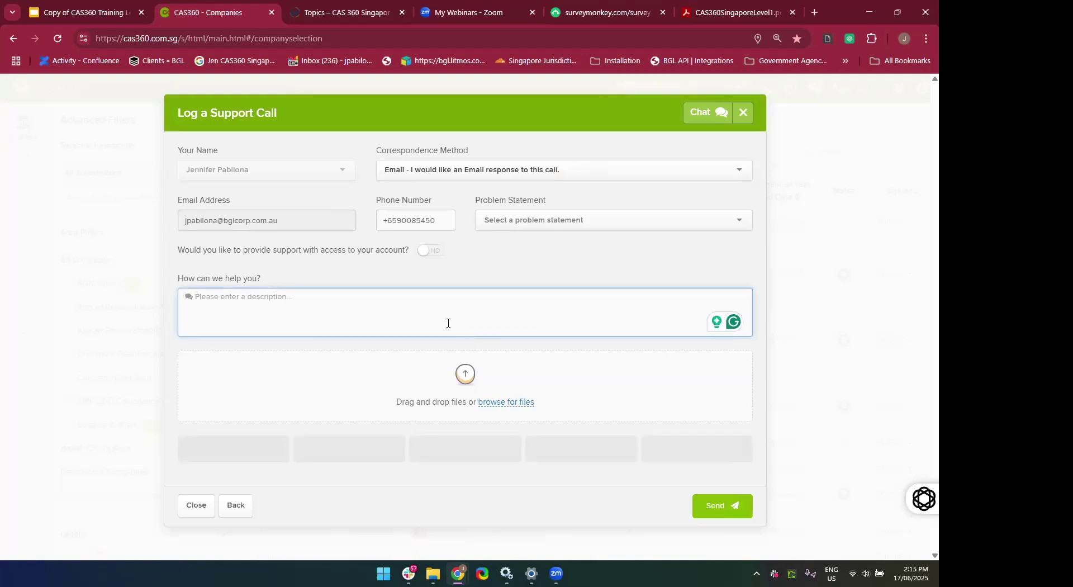
type("i woul")
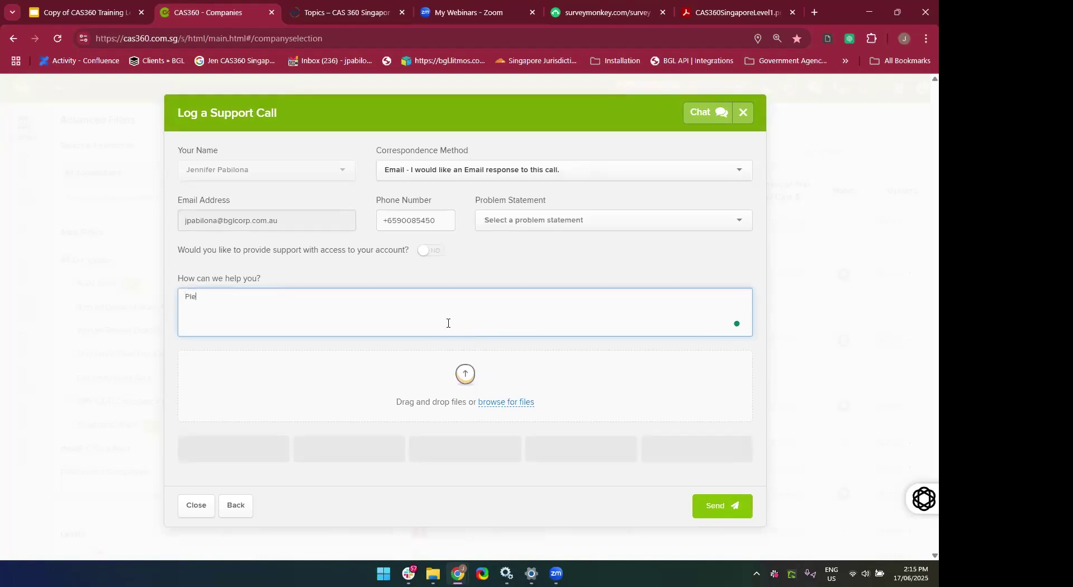
type("d like to know how to generate AGM Documents inCA")
key("BackSpace")
key("BackSpace")
type("CAS360")
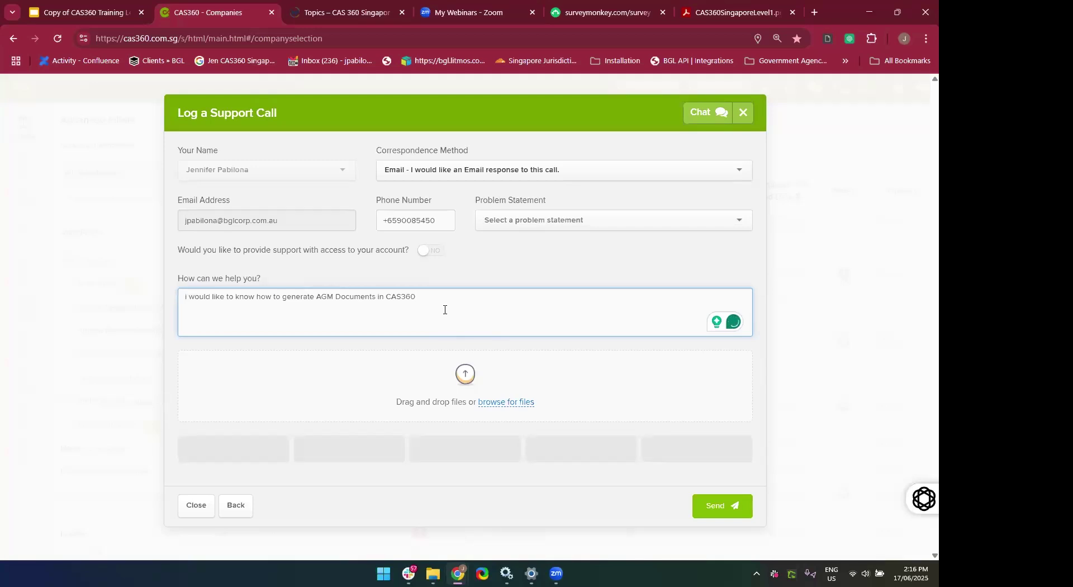
type(". I'mvfacing issue or error message")
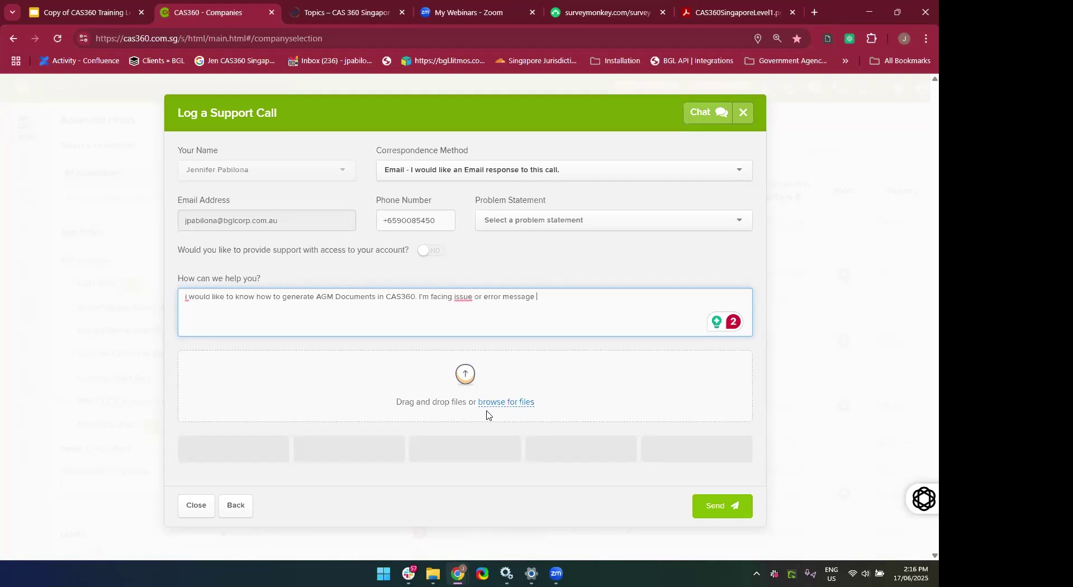
left_click(569, 240)
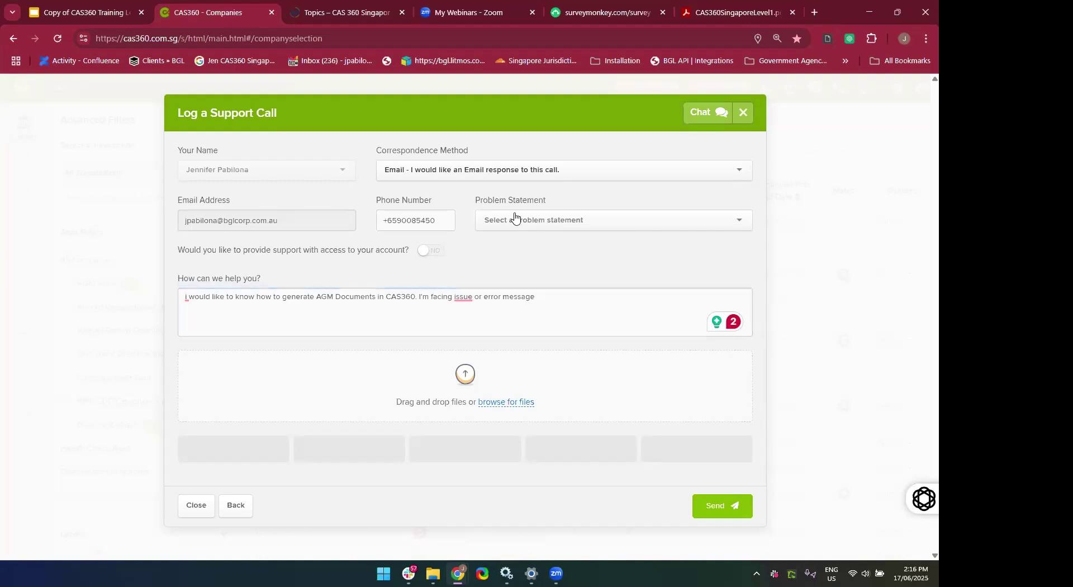
Set the support call's problem statement to Reports.
left_click(577, 219)
scroll(562, 333, "down", 2)
scroll(560, 330, "up", 2)
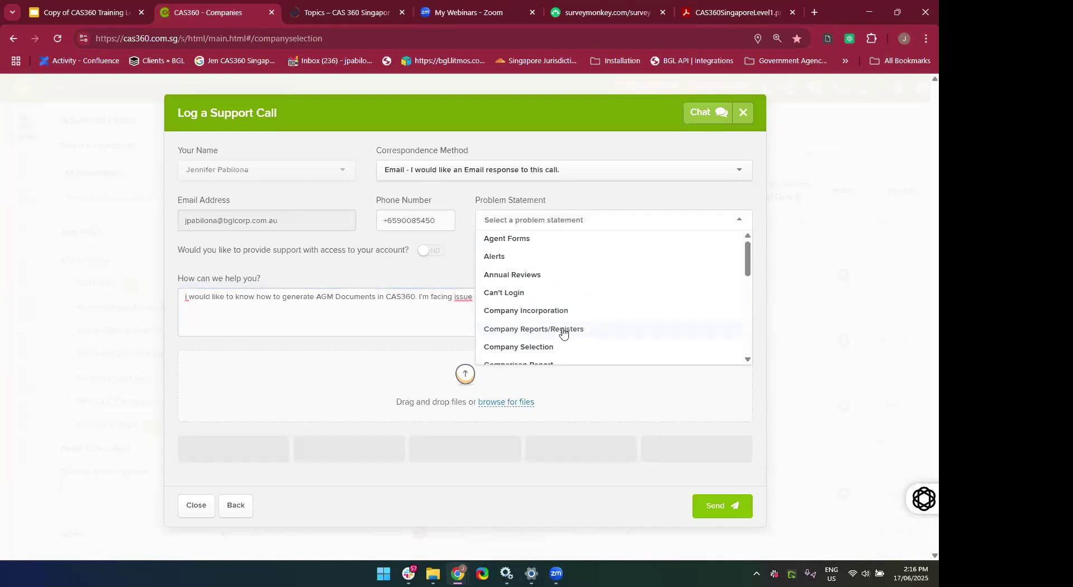
scroll(576, 313, "down", 3)
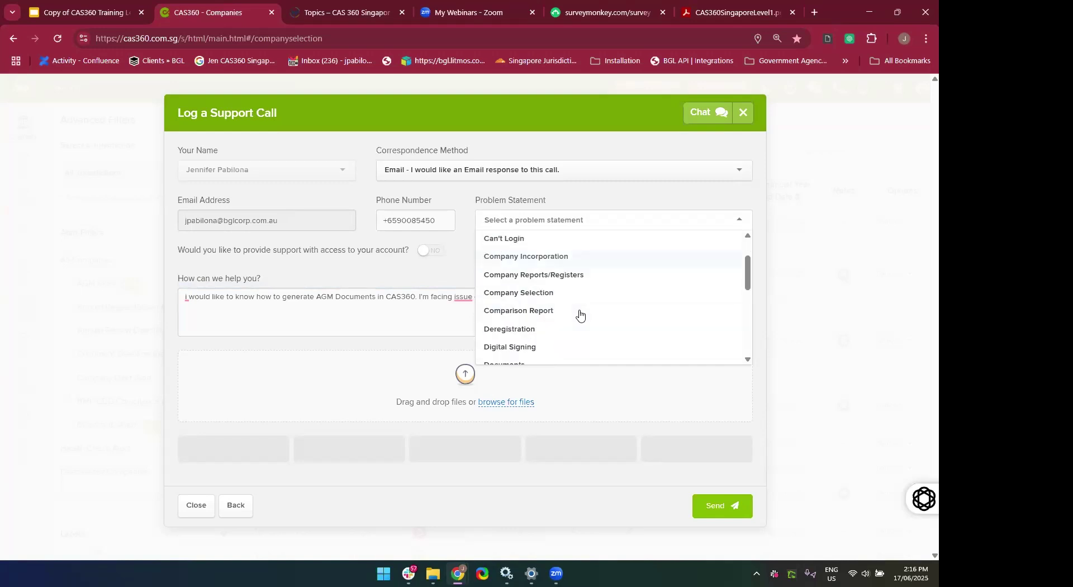
scroll(545, 268, "down", 3)
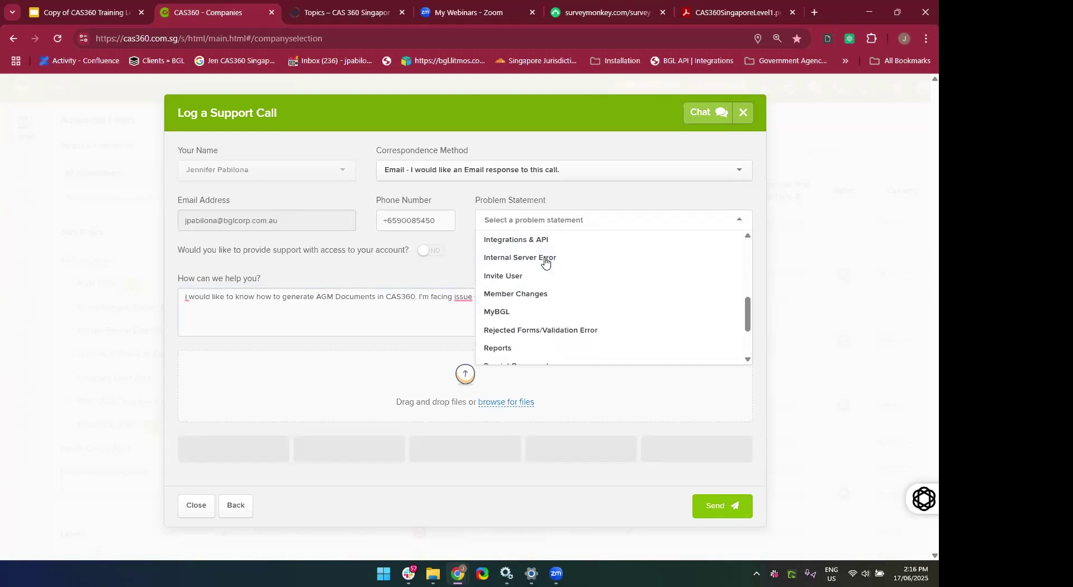
scroll(551, 306, "down", 1)
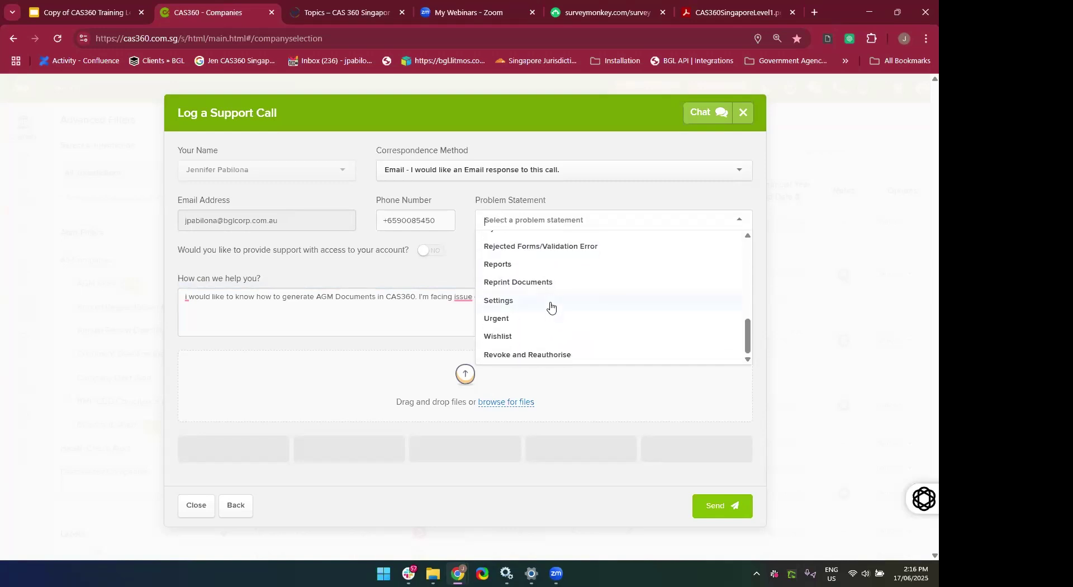
left_click(517, 273)
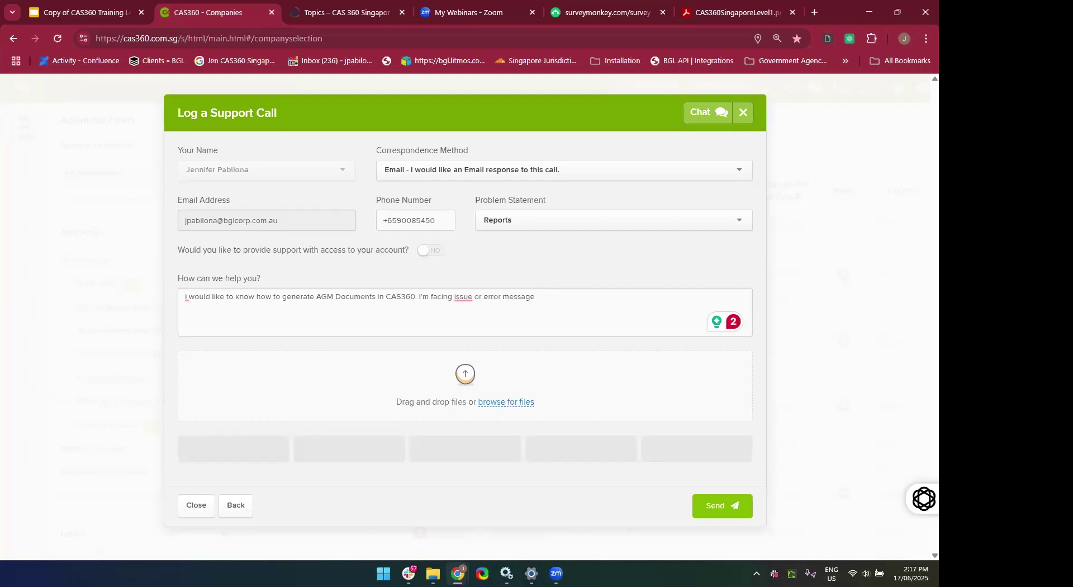
Close the support call form without sending, and bring up the Get Help & Assistance list.
left_click(613, 302)
left_click(745, 114)
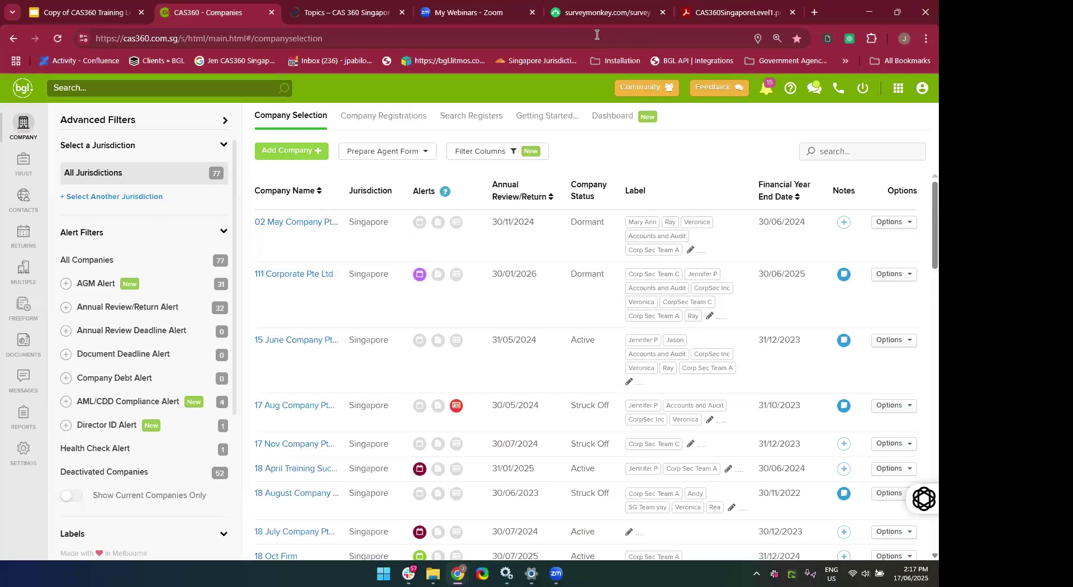
left_click(788, 92)
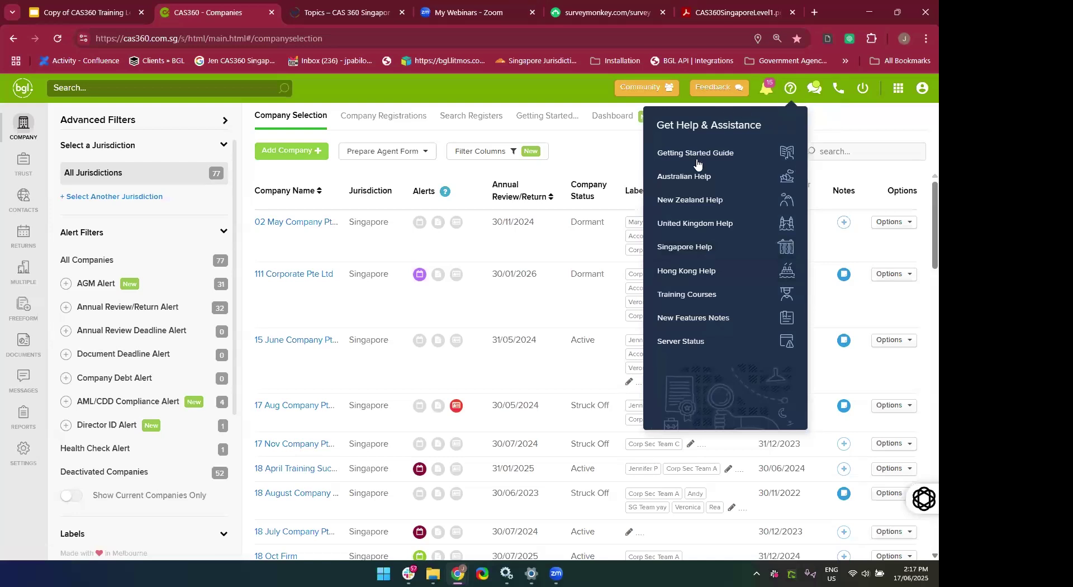
Open the Singapore Help guide from the Get Help & Assistance list.
left_click(680, 250)
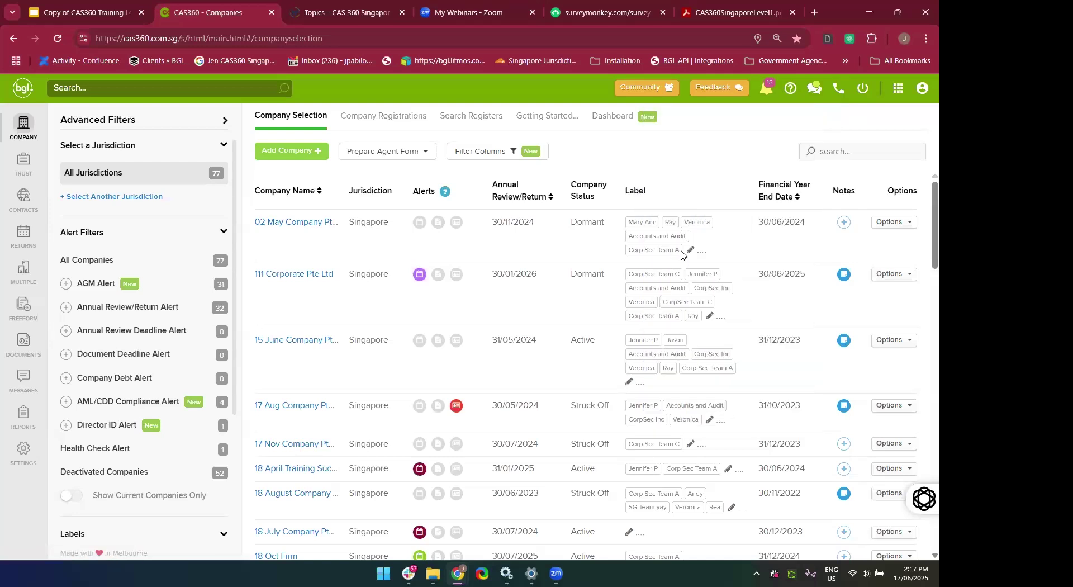
Scroll past the help home page's category cards and open the New Features category.
scroll(688, 292, "down", 3)
scroll(688, 291, "up", 3)
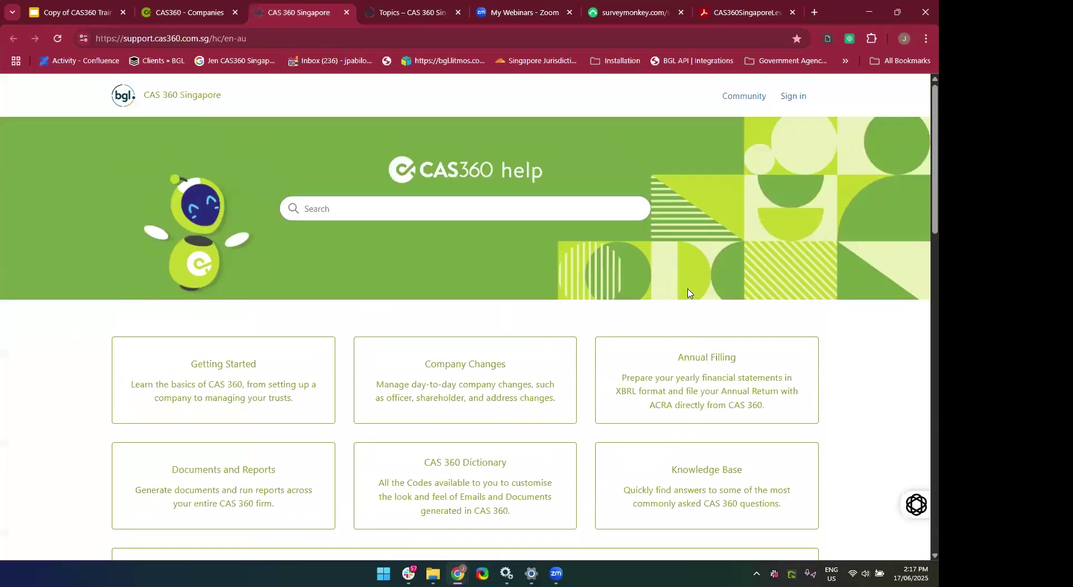
scroll(688, 293, "down", 2)
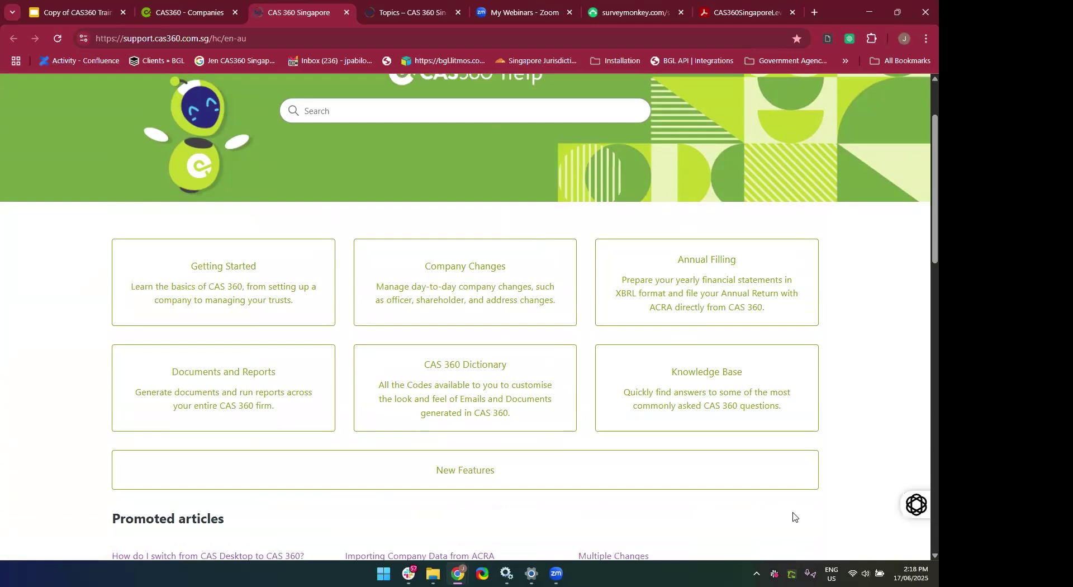
scroll(793, 516, "down", 1)
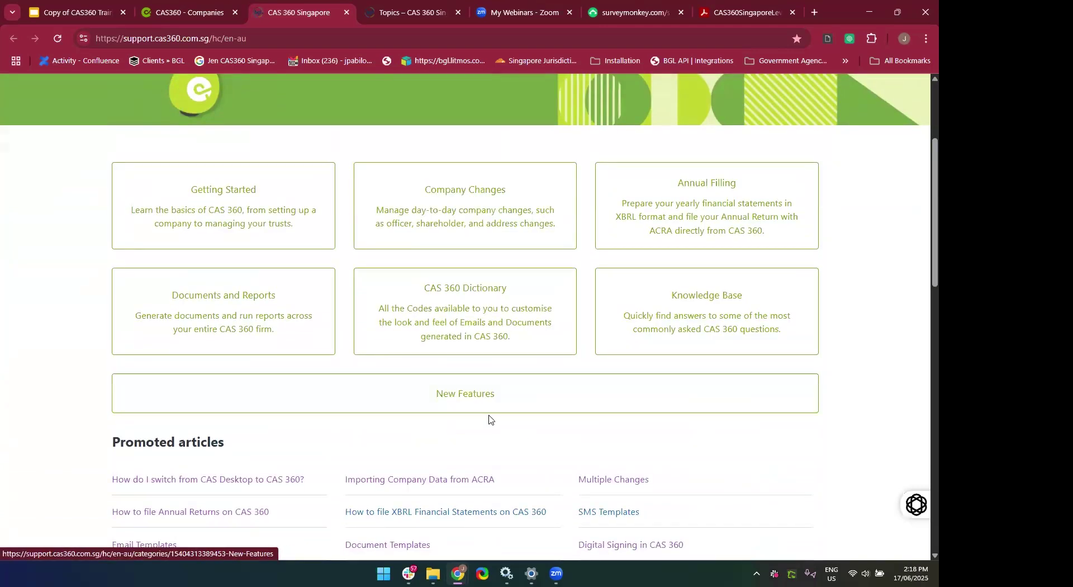
scroll(503, 420, "down", 1)
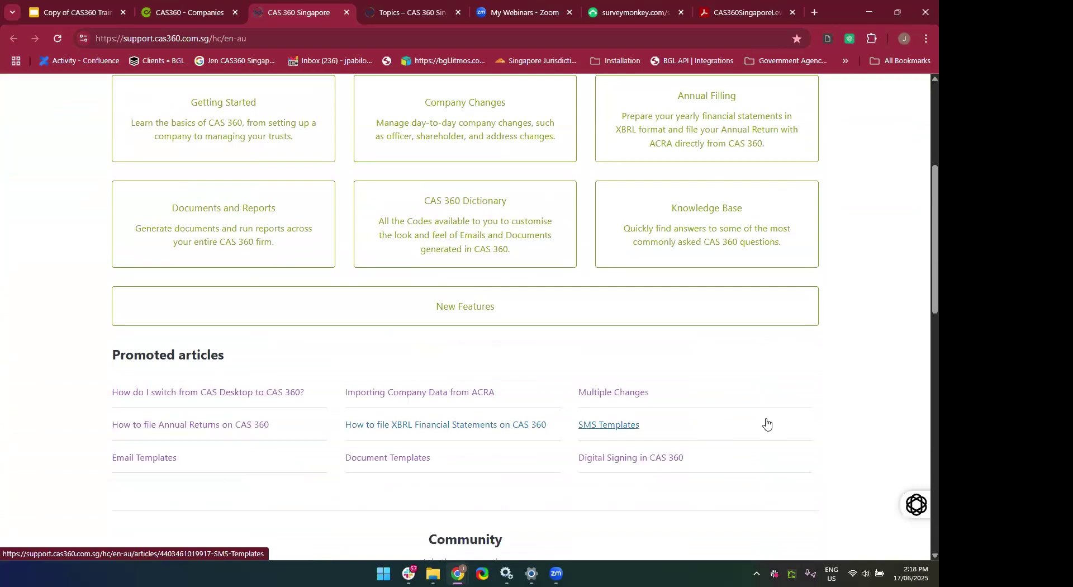
left_click(466, 316)
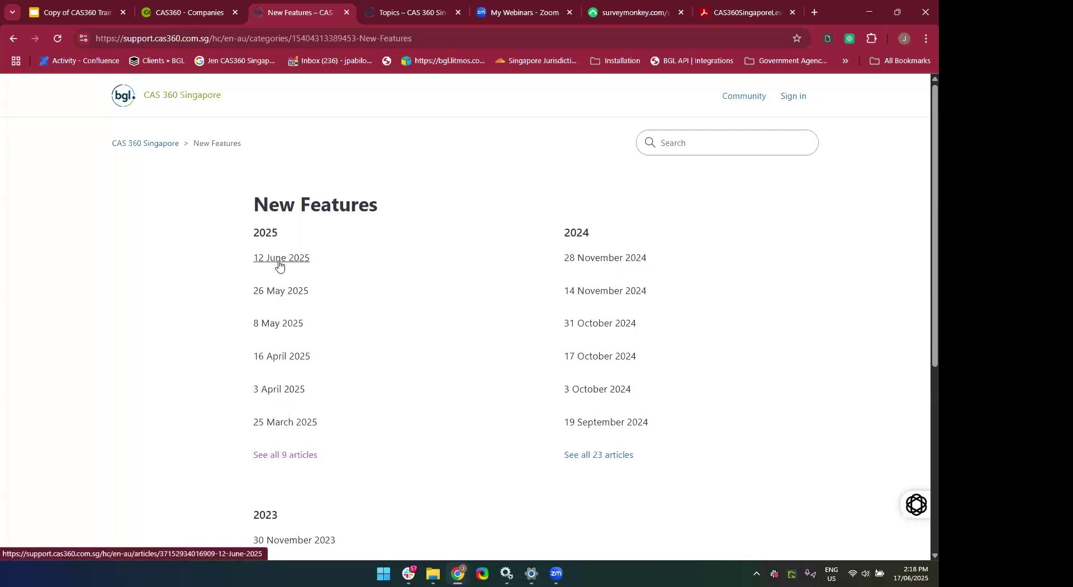
Read the 12 June 2025 release notes, then return to the CAS 360 Singapore help home.
left_click(279, 263)
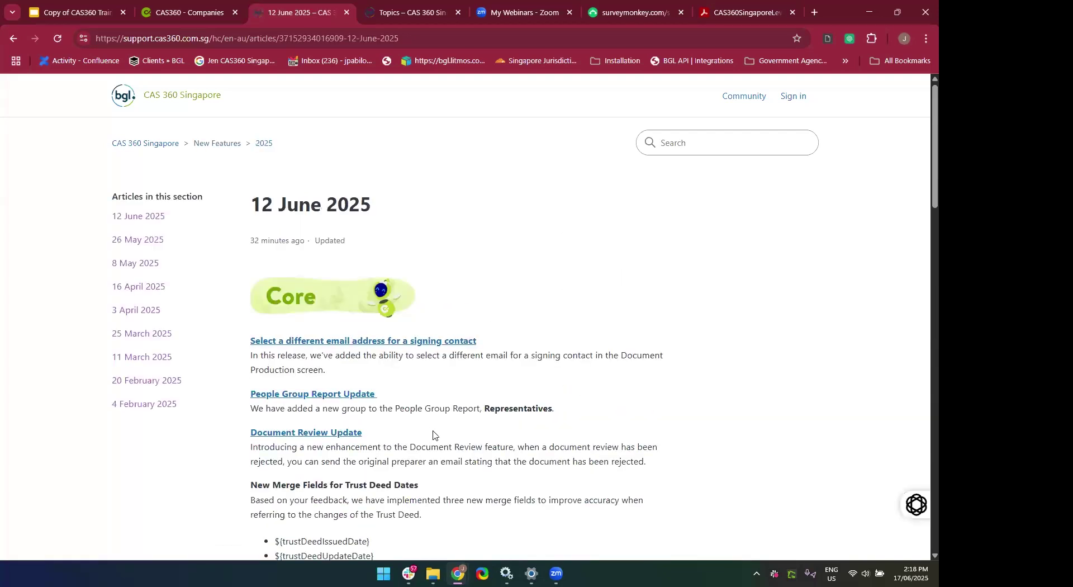
scroll(424, 433, "down", 1)
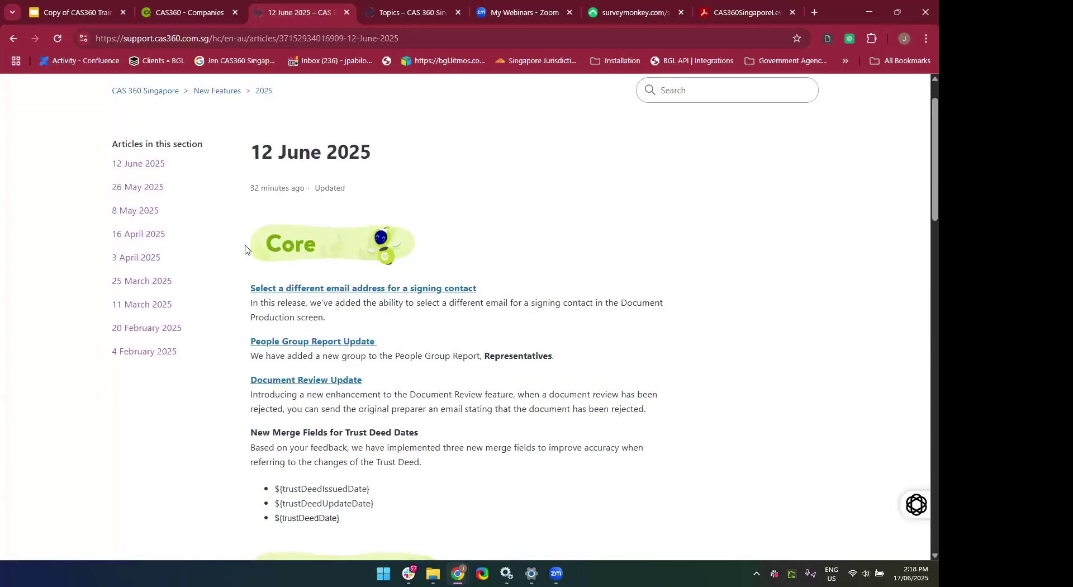
scroll(402, 374, "down", 2)
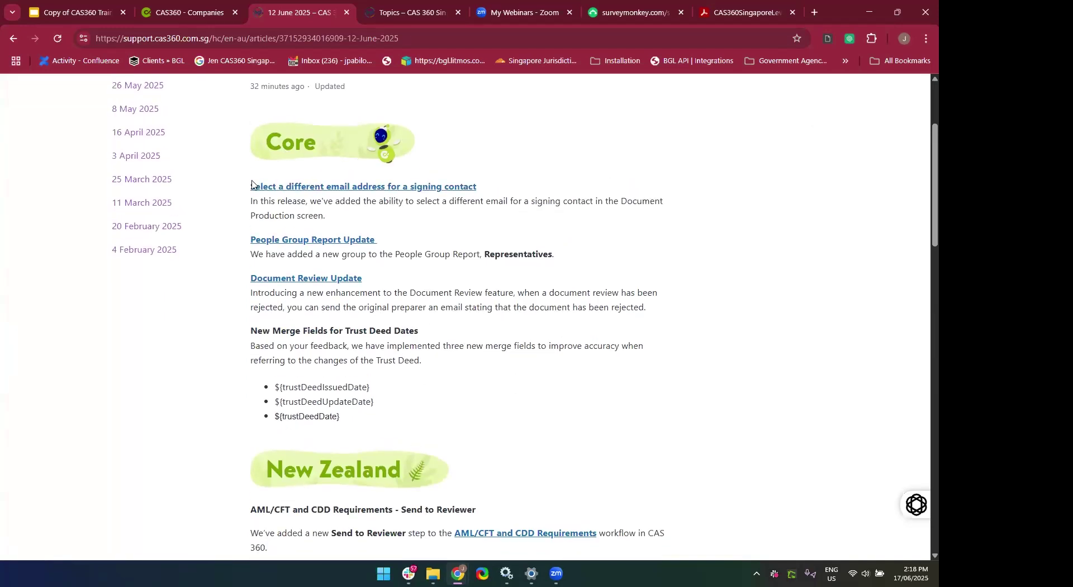
scroll(442, 342, "down", 5)
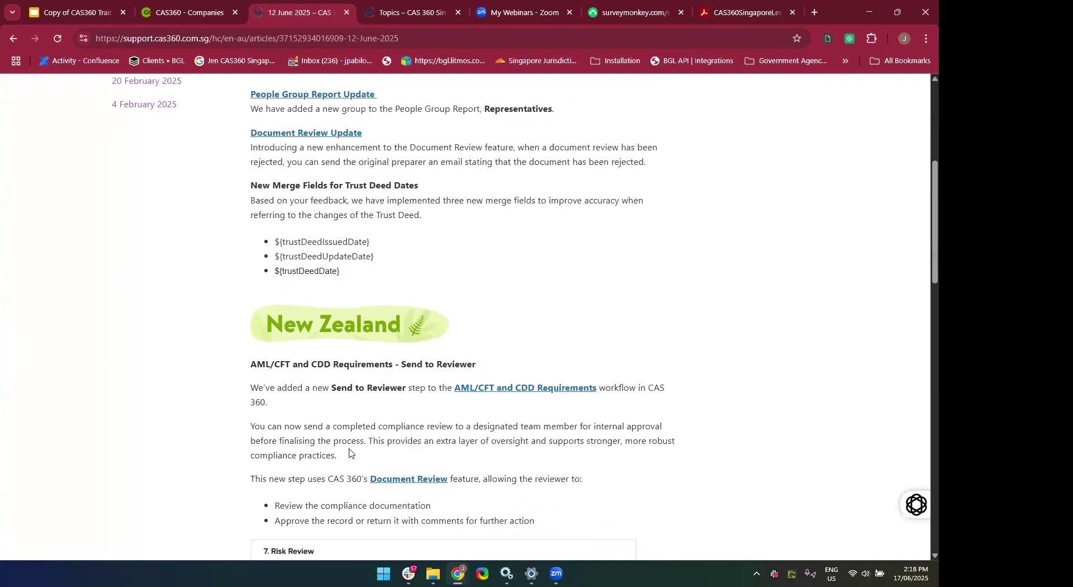
scroll(395, 326, "down", 2)
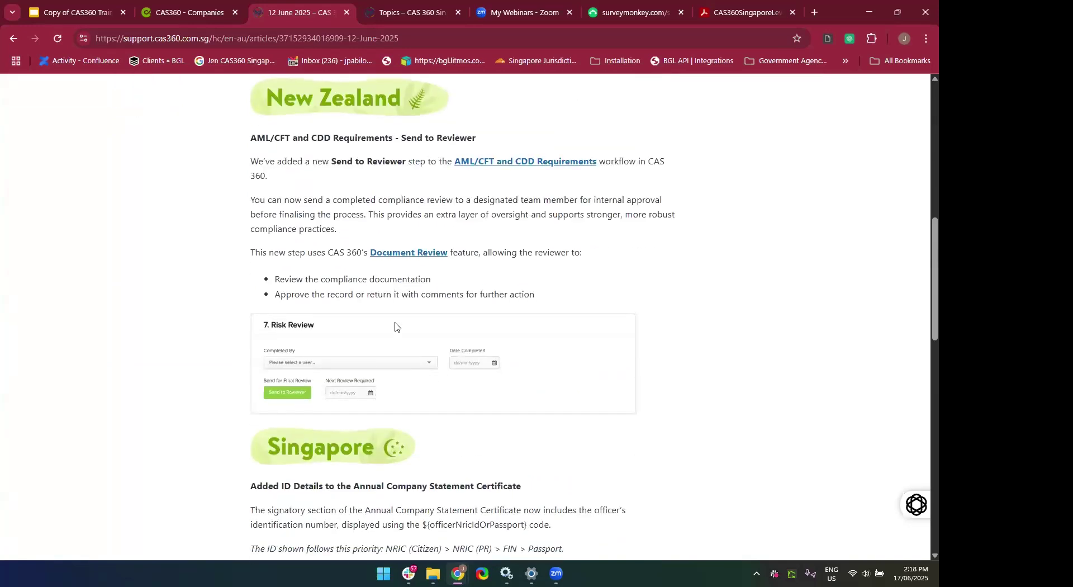
scroll(312, 239, "down", 3)
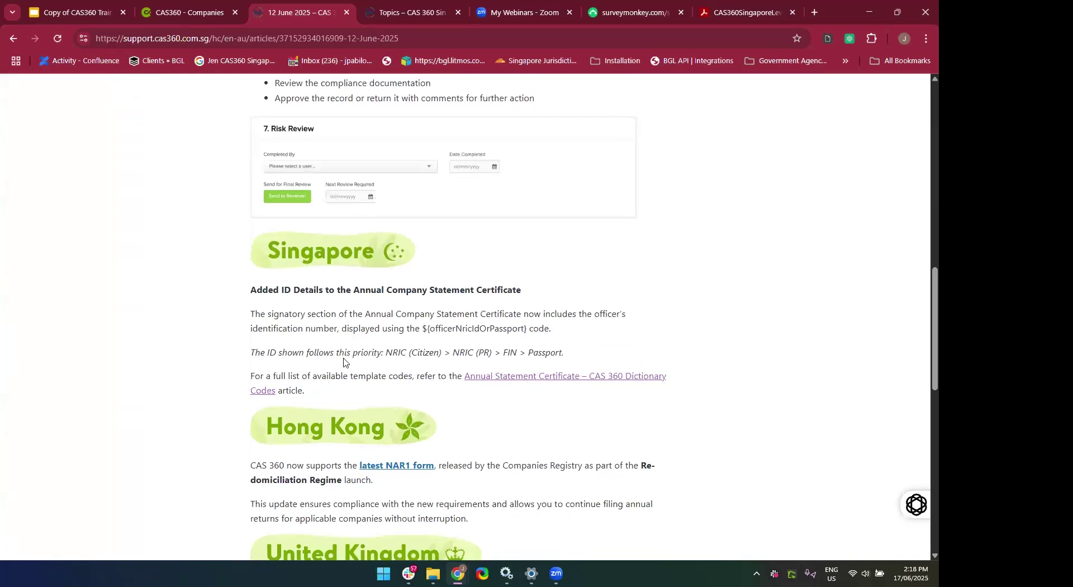
scroll(344, 359, "down", 2)
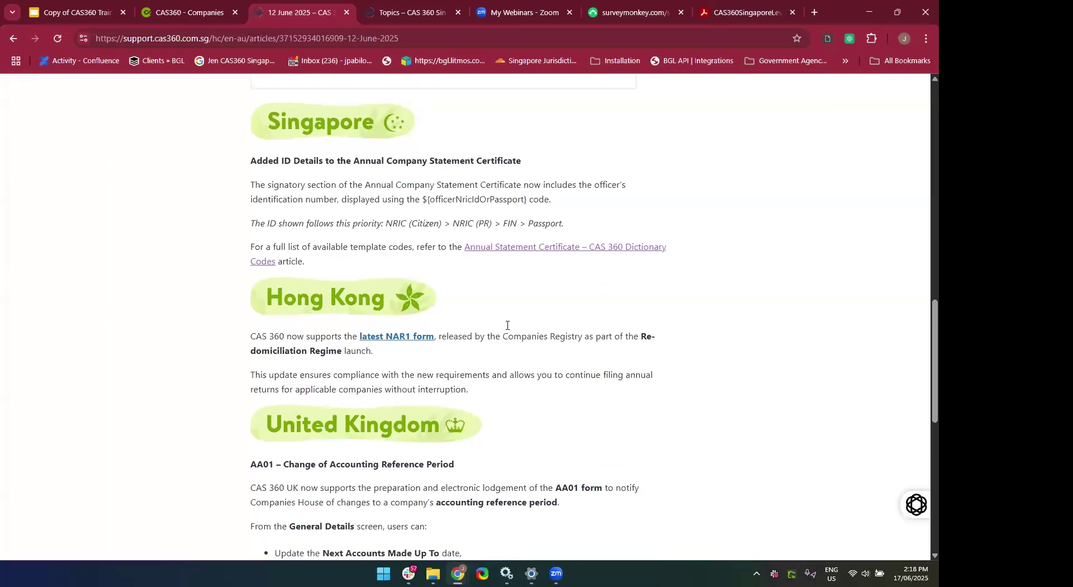
scroll(503, 376, "down", 4)
scroll(505, 378, "up", 3)
scroll(503, 379, "up", 5)
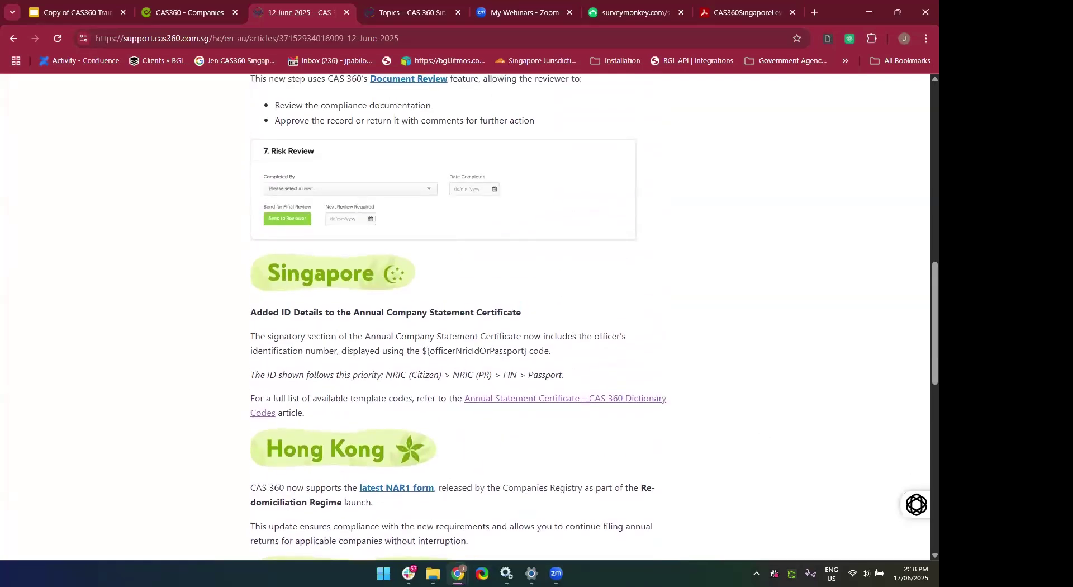
scroll(864, 351, "up", 12)
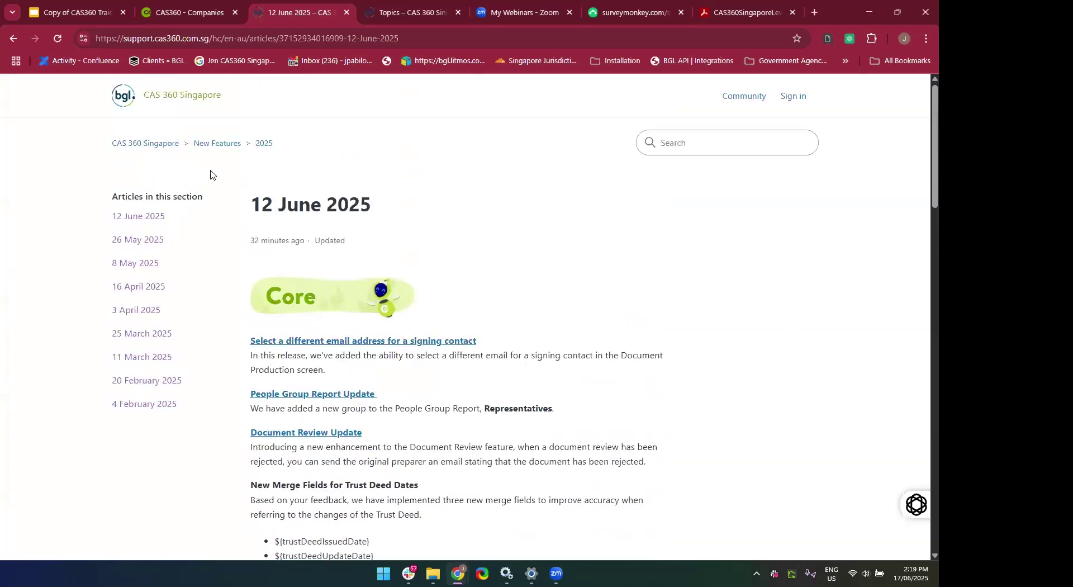
left_click(144, 146)
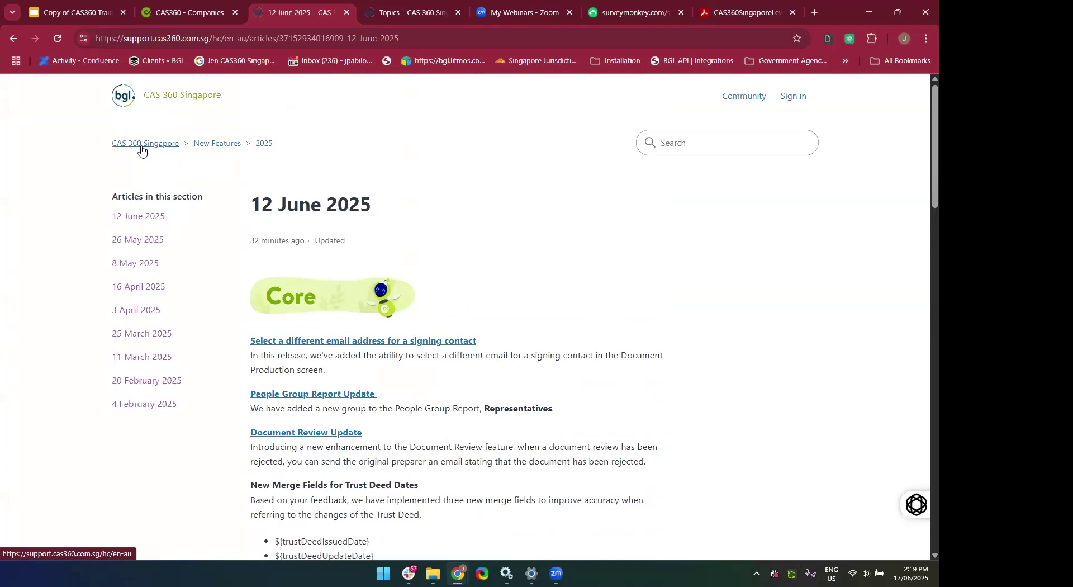
Browse the Getting Started category and glance at the switching-from-CAS-Desktop article.
scroll(557, 271, "down", 2)
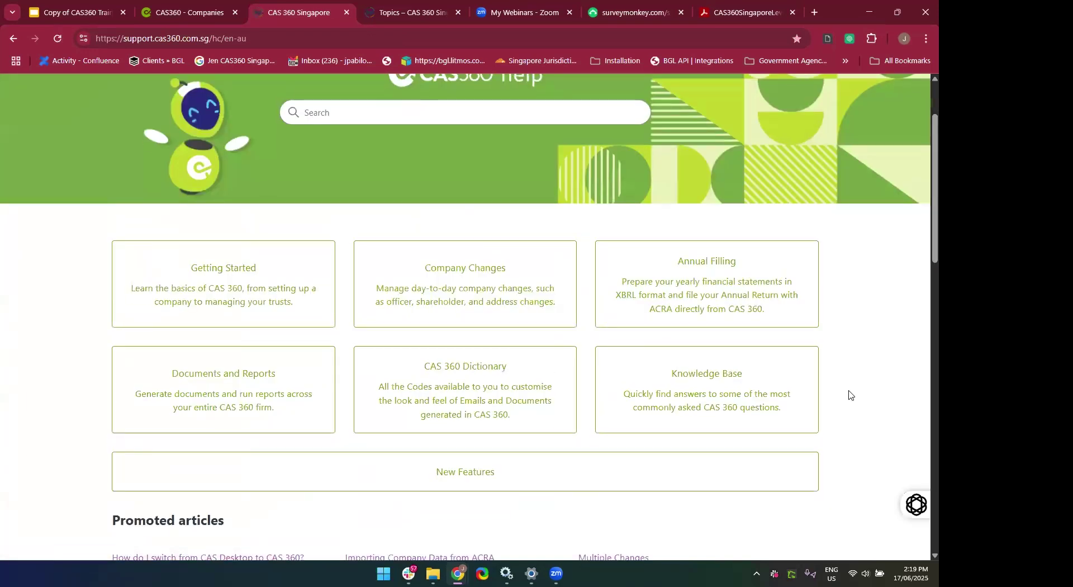
scroll(849, 394, "down", 2)
scroll(849, 394, "up", 3)
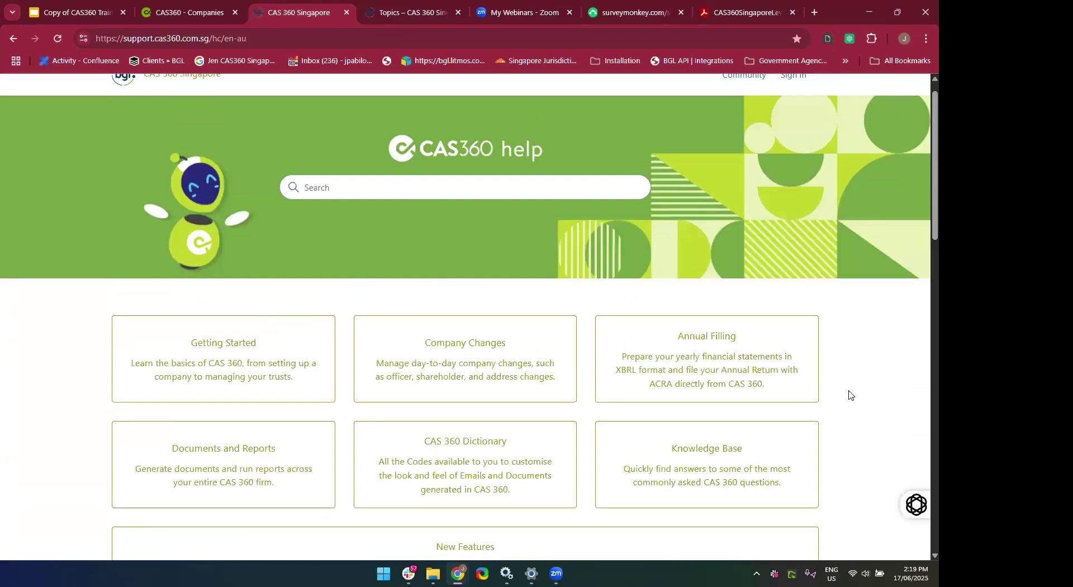
left_click(166, 378)
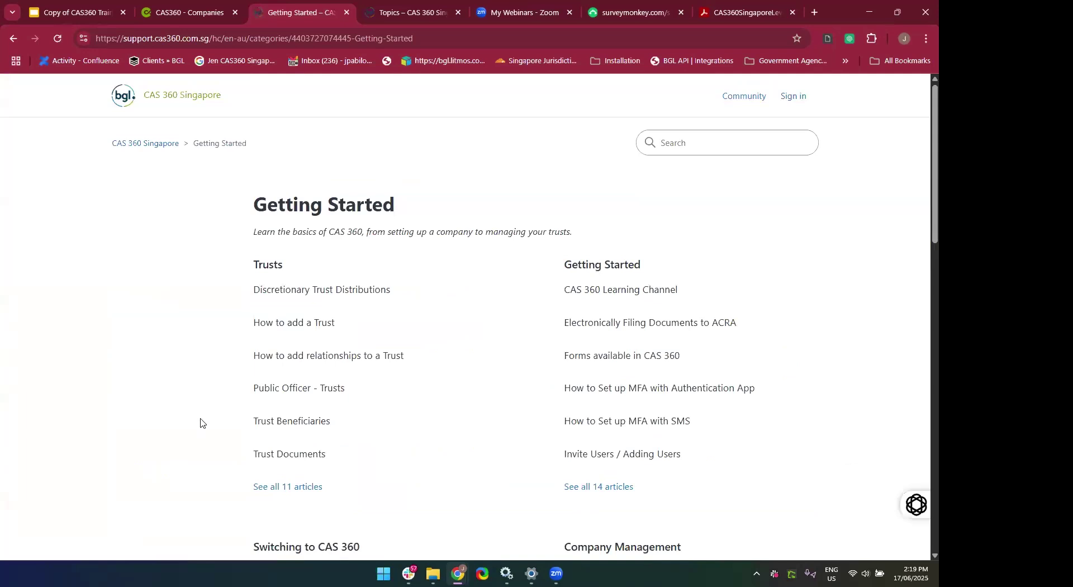
scroll(201, 423, "down", 5)
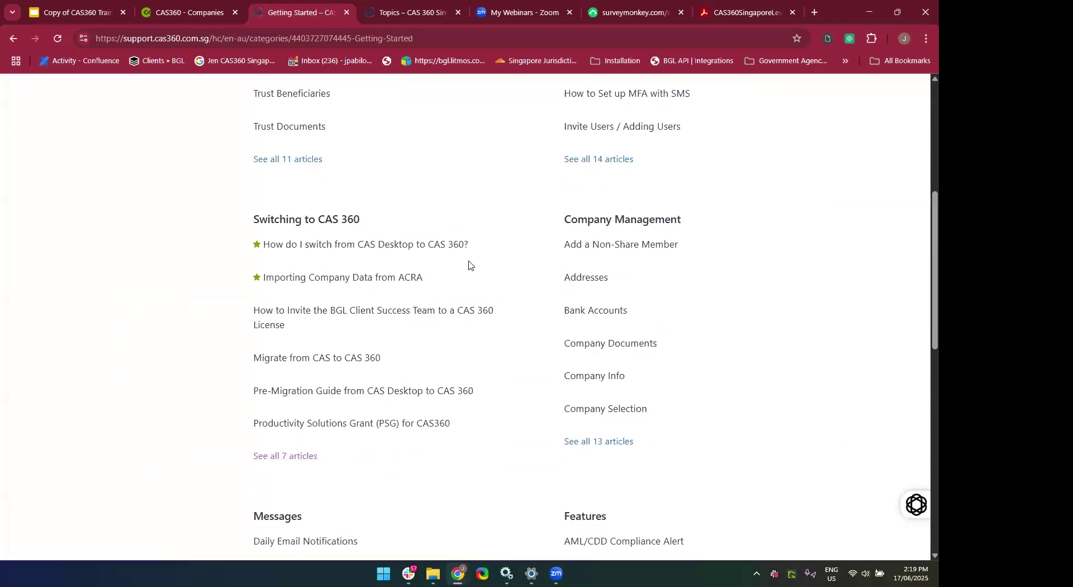
left_click(357, 249)
left_click(13, 38)
Scroll the Getting Started sections, go back to help home, and choose Company Changes.
scroll(211, 352, "down", 5)
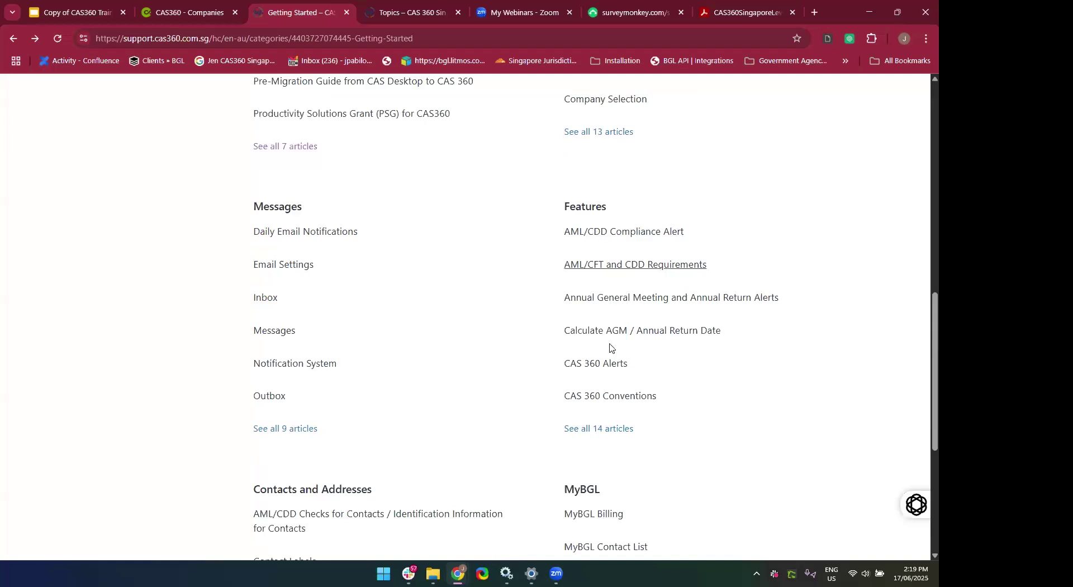
scroll(610, 348, "down", 3)
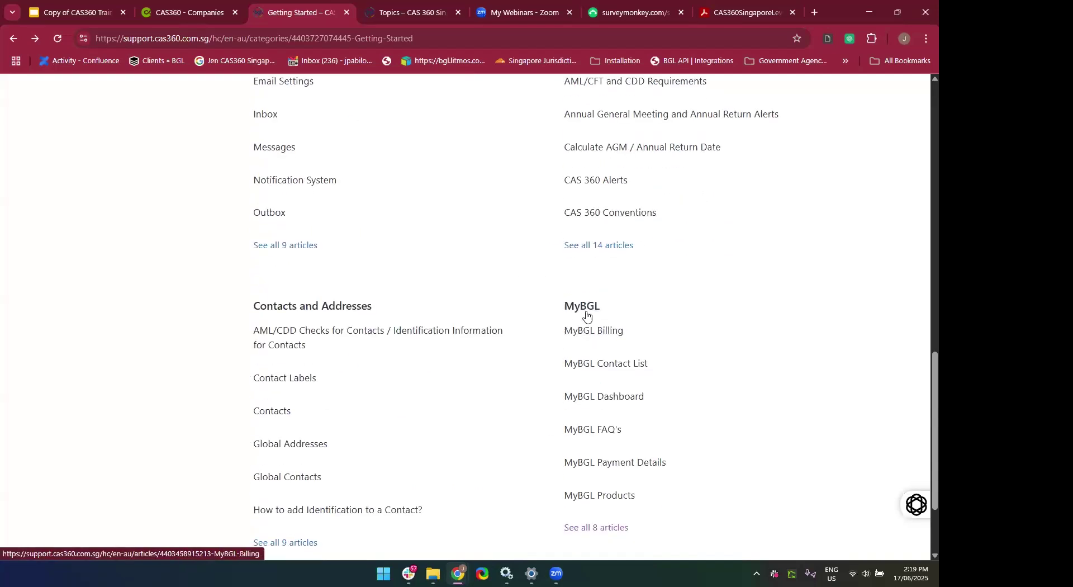
scroll(699, 414, "down", 2)
scroll(701, 414, "up", 3)
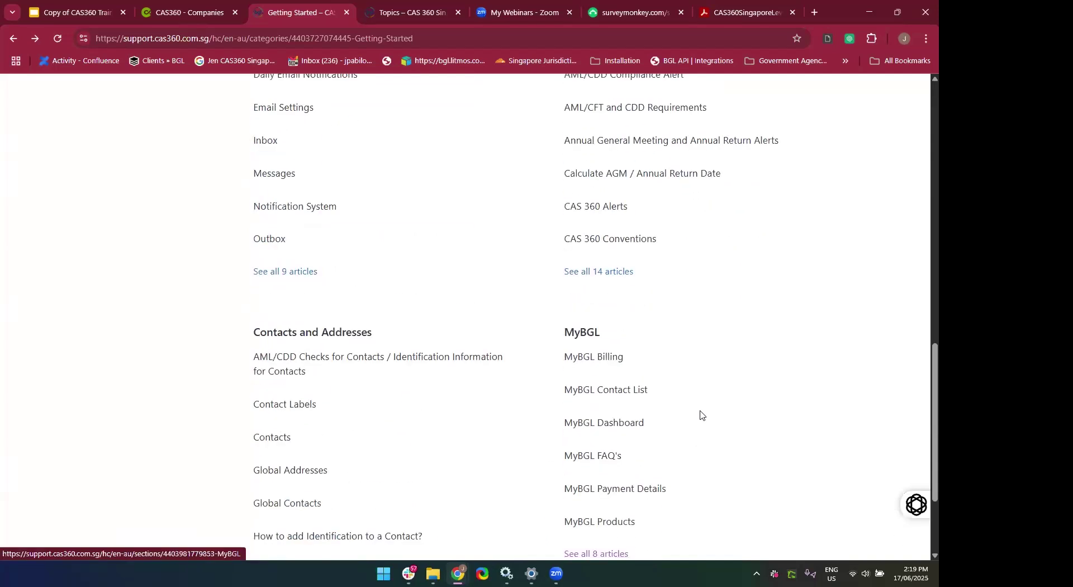
scroll(700, 414, "up", 11)
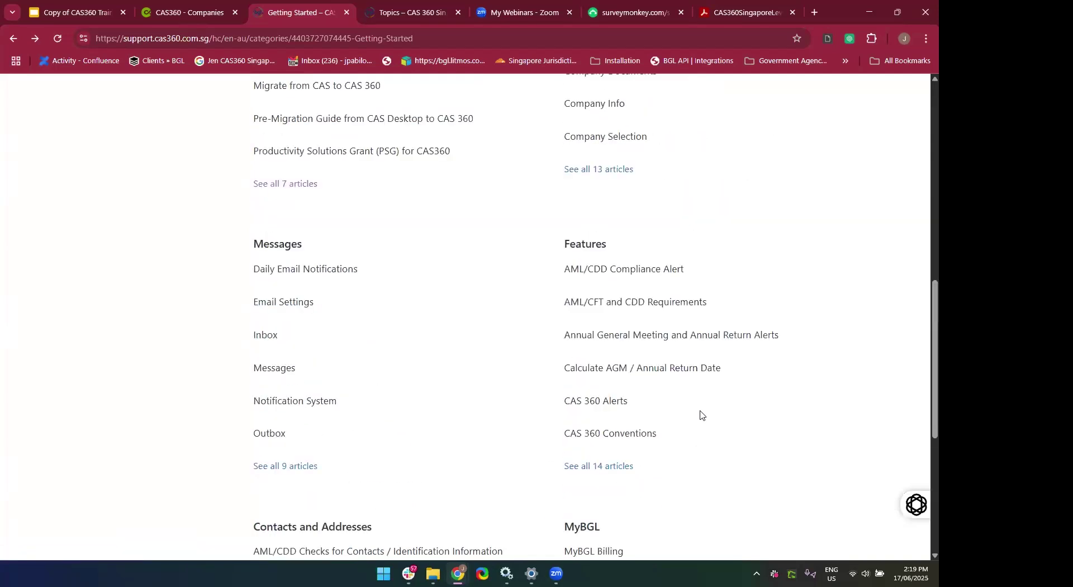
left_click(11, 40)
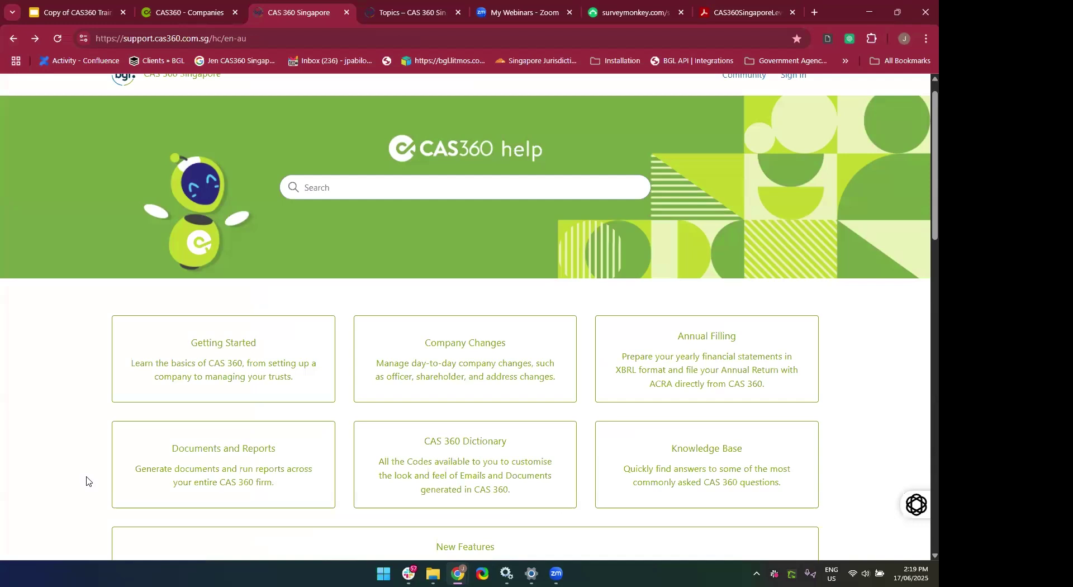
left_click(442, 370)
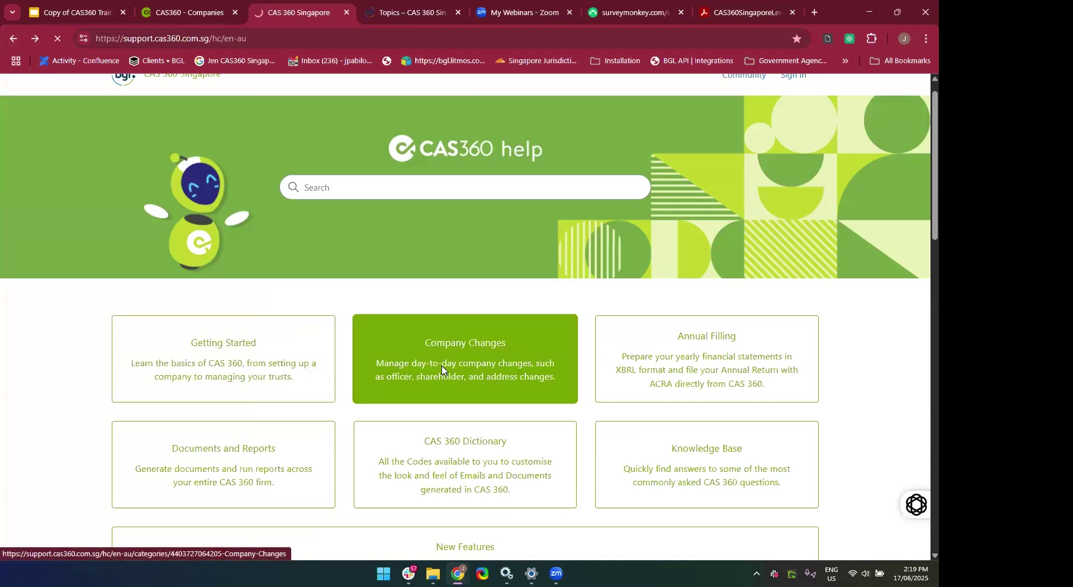
List and scroll through all 14 Company Changes articles.
scroll(312, 405, "down", 2)
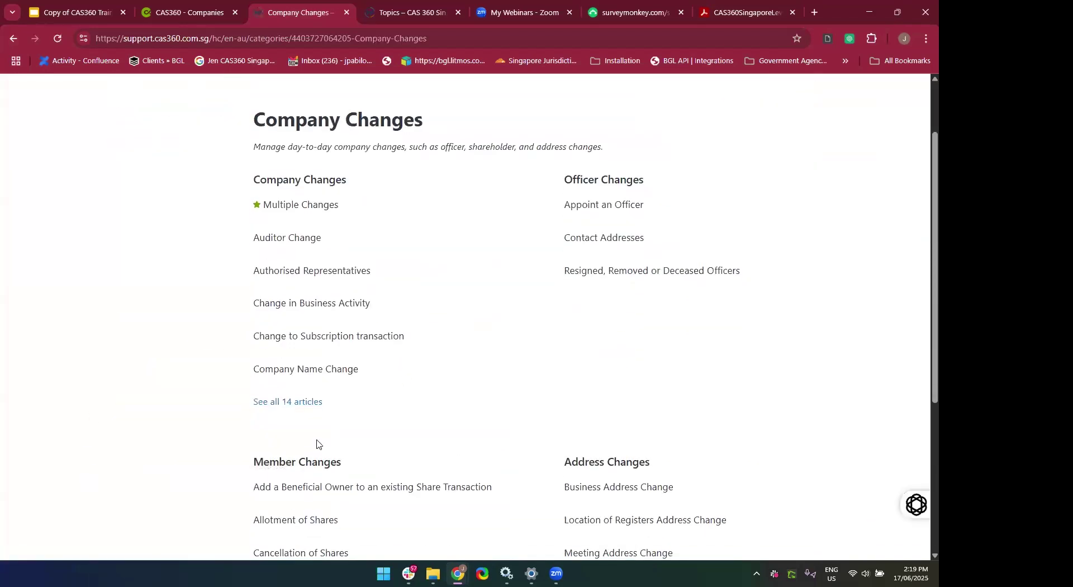
left_click(289, 395)
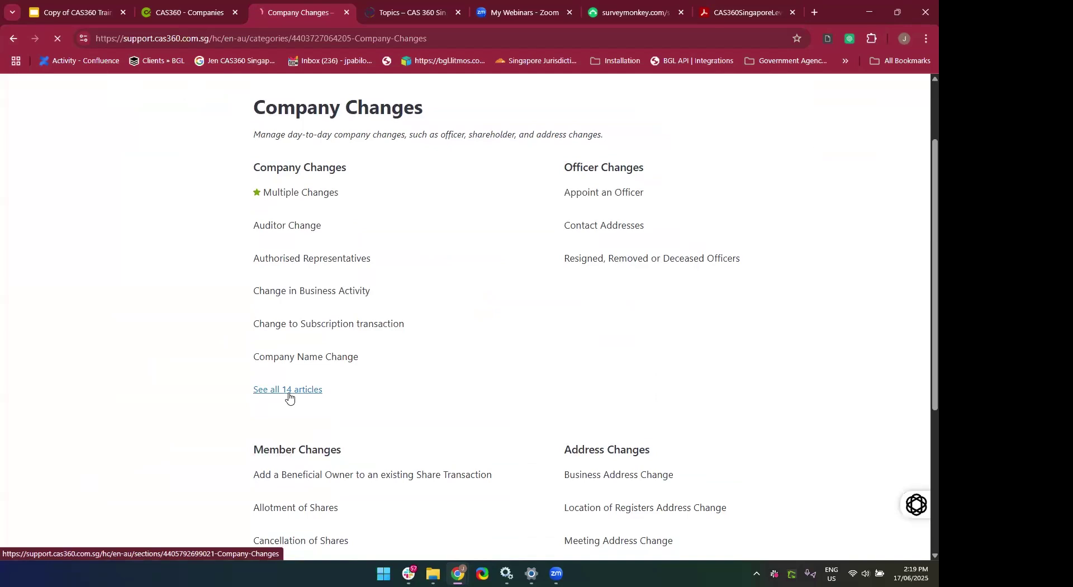
scroll(146, 484, "down", 4)
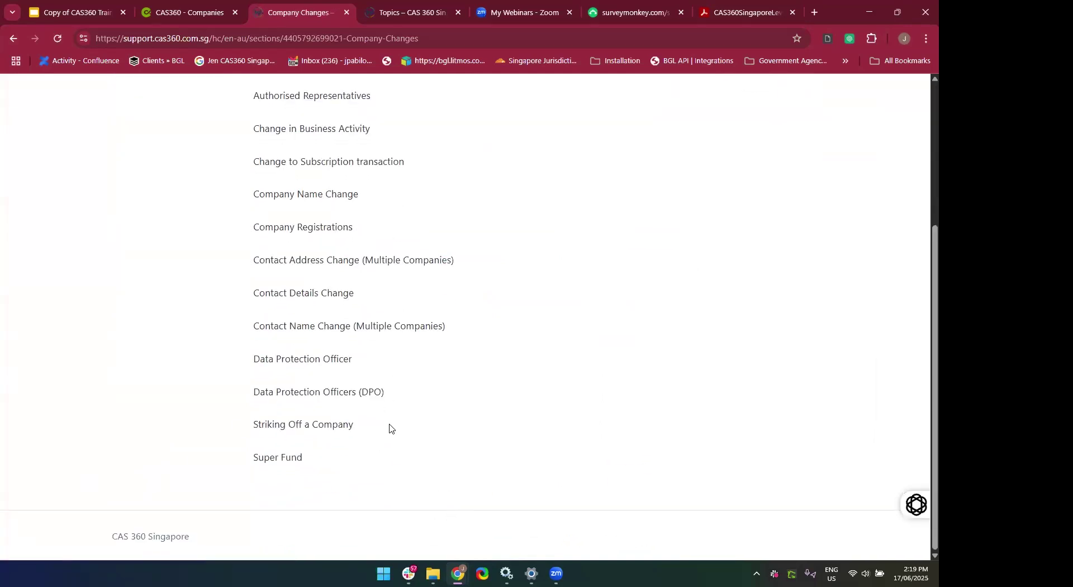
scroll(335, 419, "up", 1)
scroll(507, 456, "up", 1)
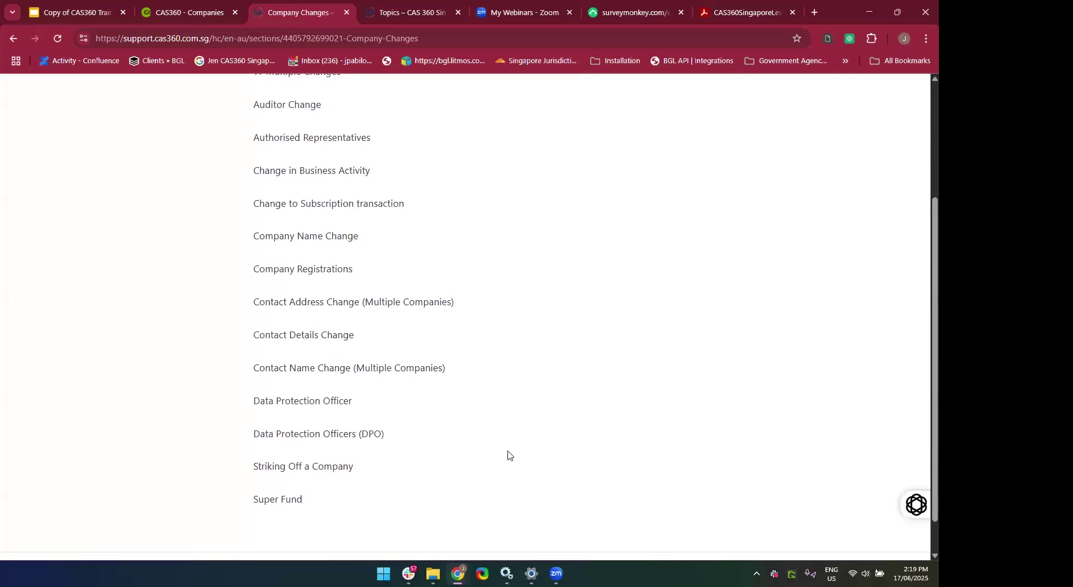
scroll(507, 455, "up", 1)
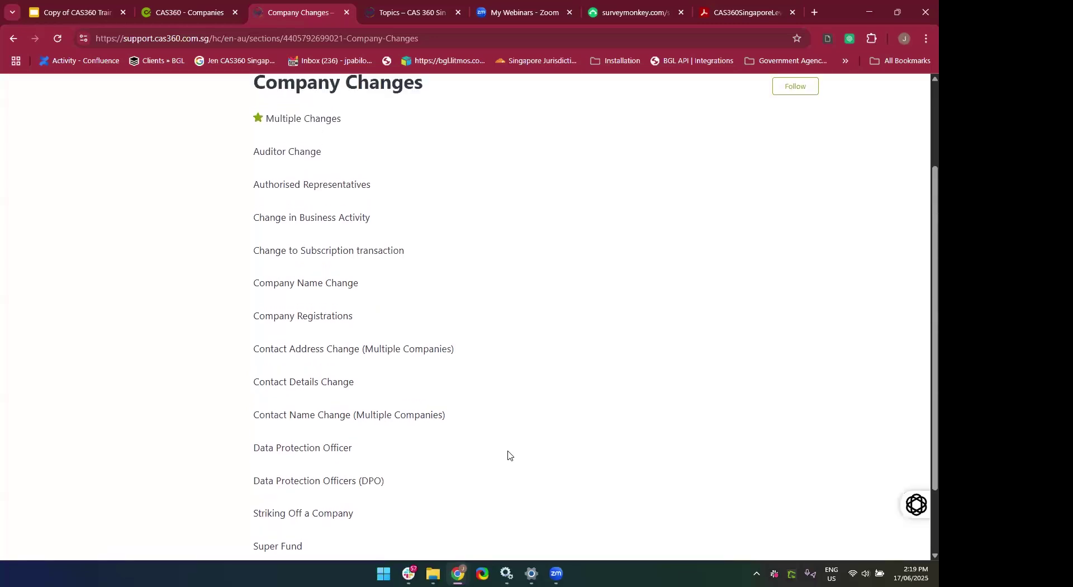
scroll(508, 455, "down", 2)
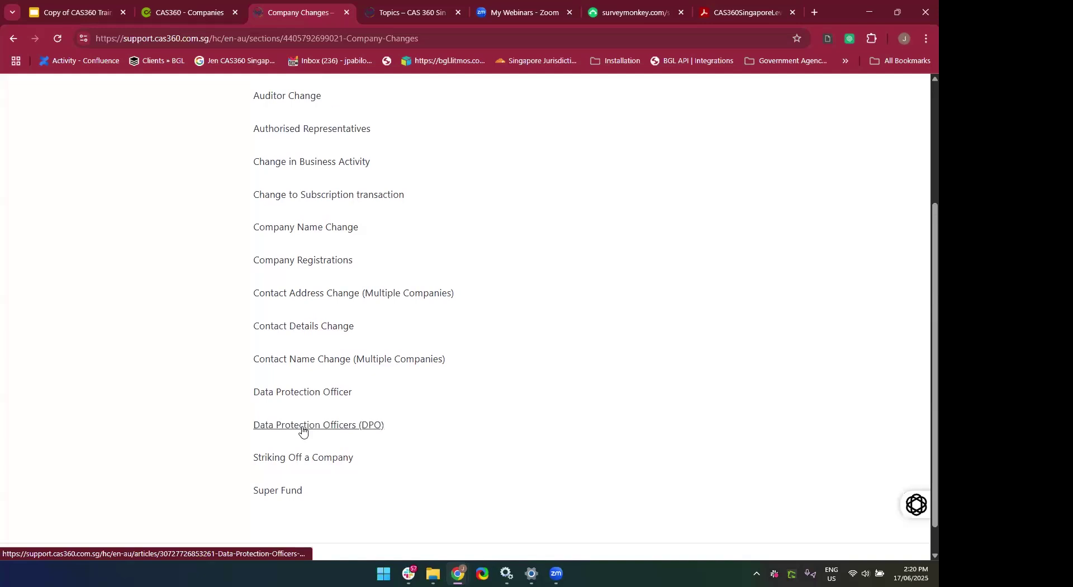
Read the Data Protection Officers (DPO) article.
left_click(302, 426)
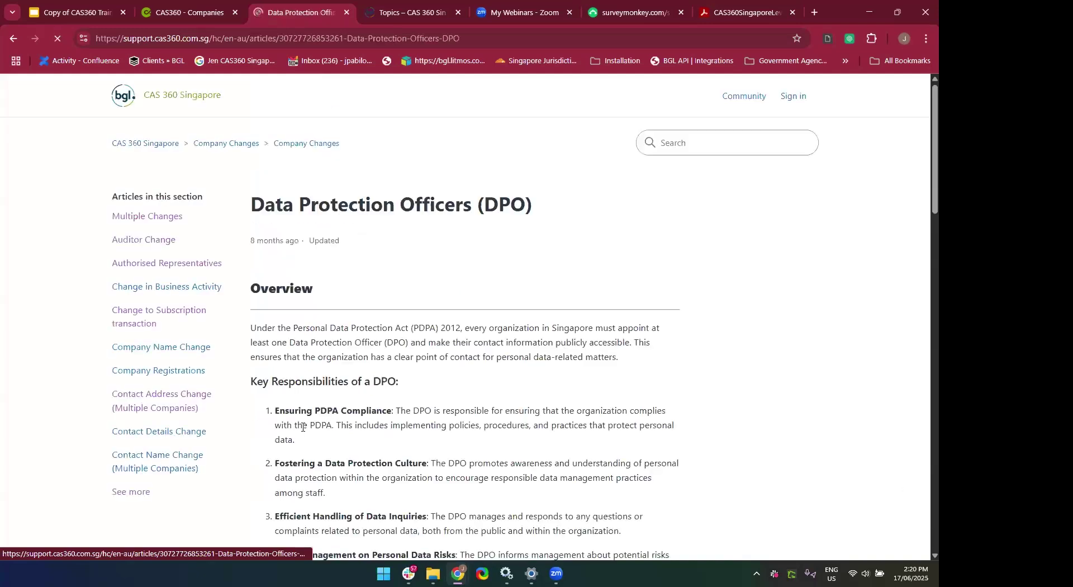
scroll(302, 429, "down", 3)
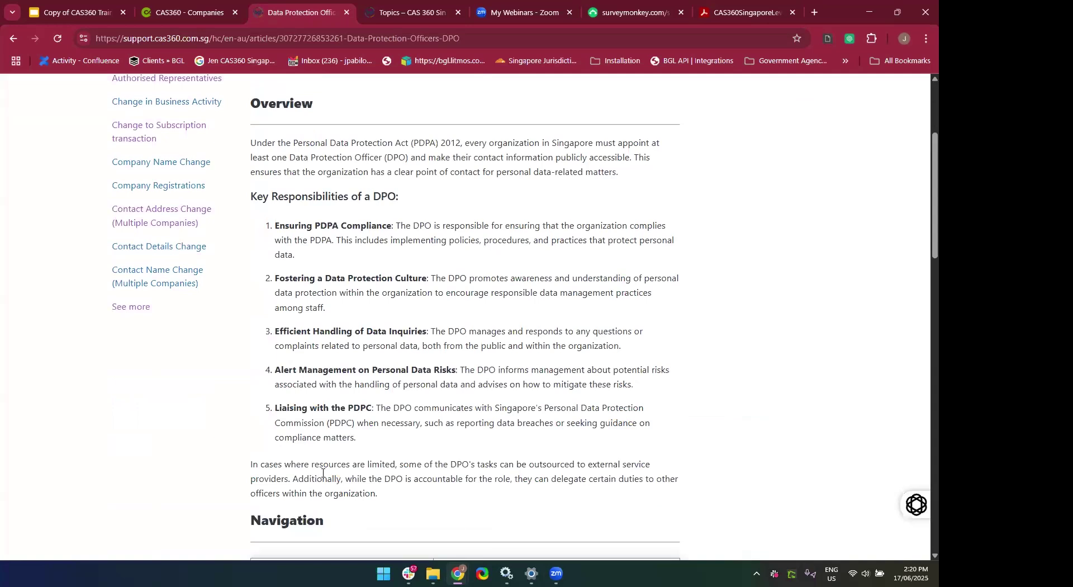
scroll(553, 504, "up", 2)
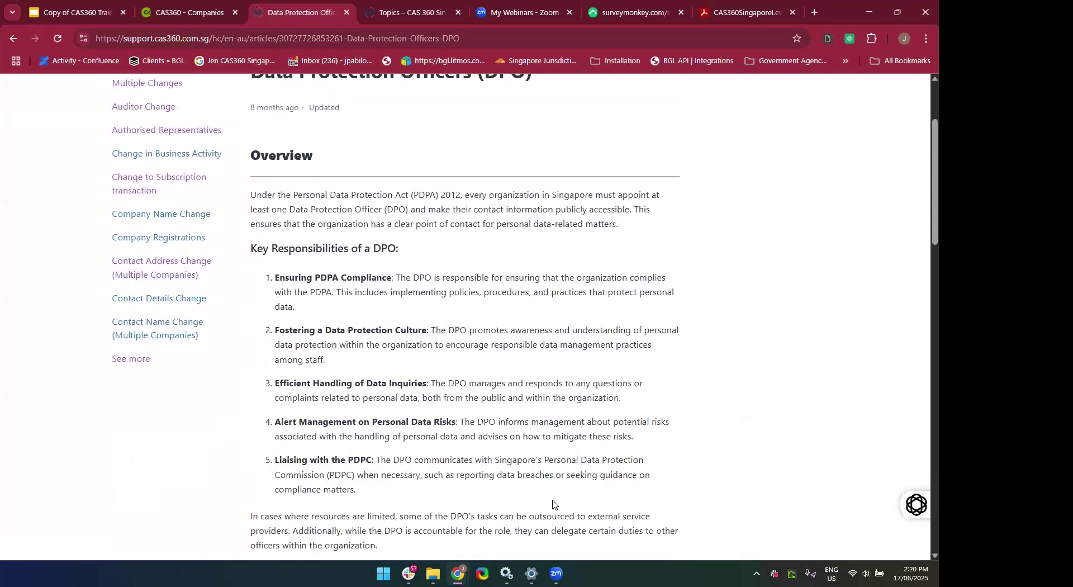
scroll(553, 505, "down", 9)
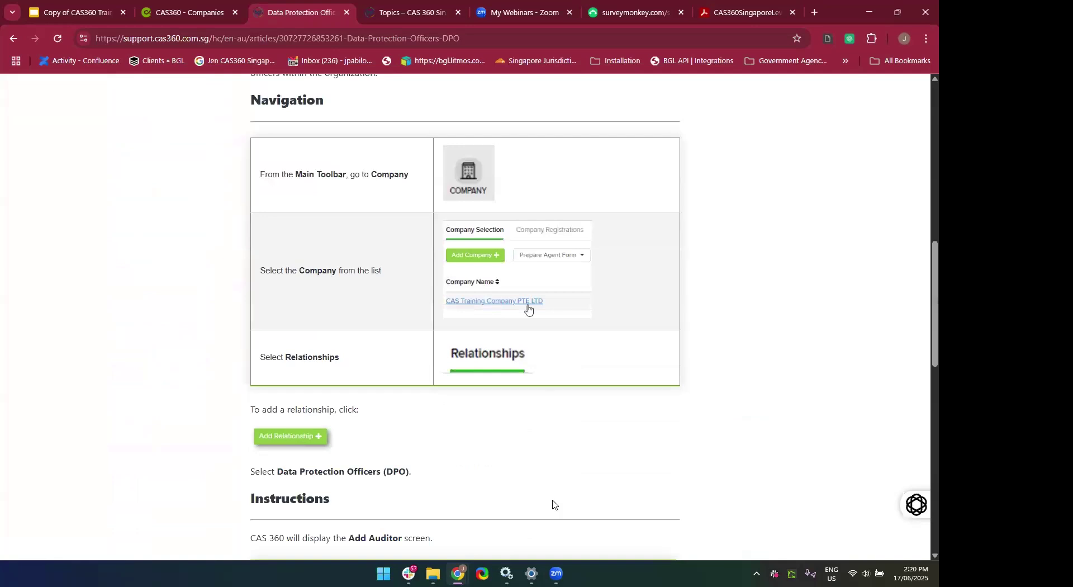
scroll(553, 504, "down", 8)
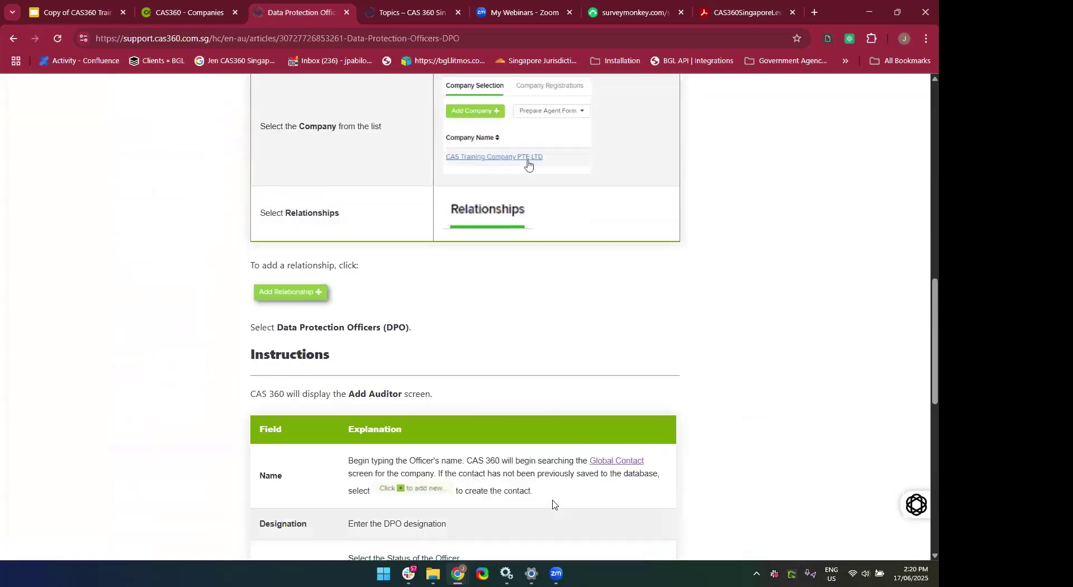
scroll(445, 330, "up", 4)
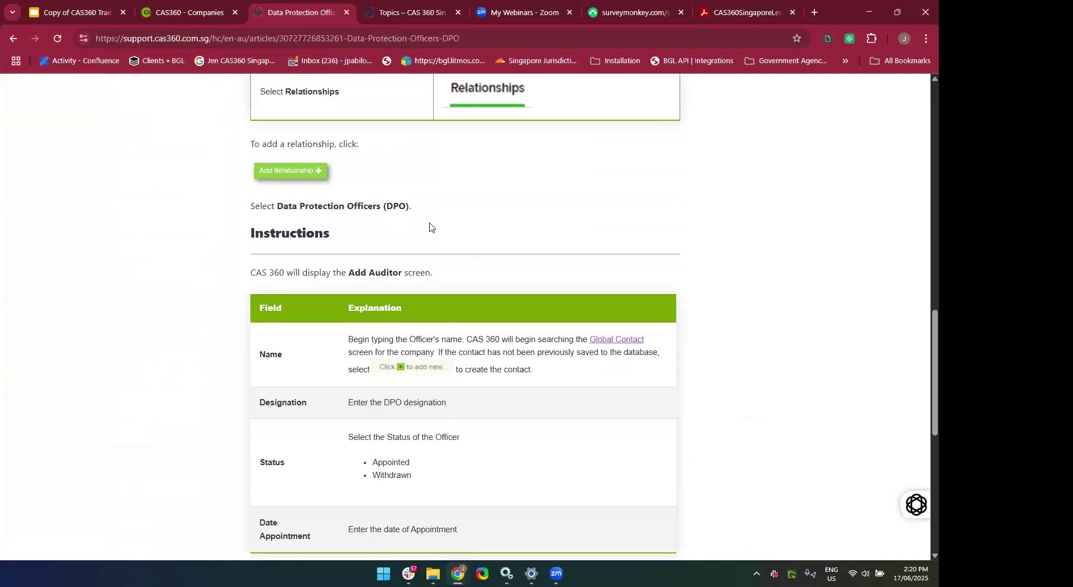
scroll(431, 227, "up", 4)
scroll(402, 341, "up", 7)
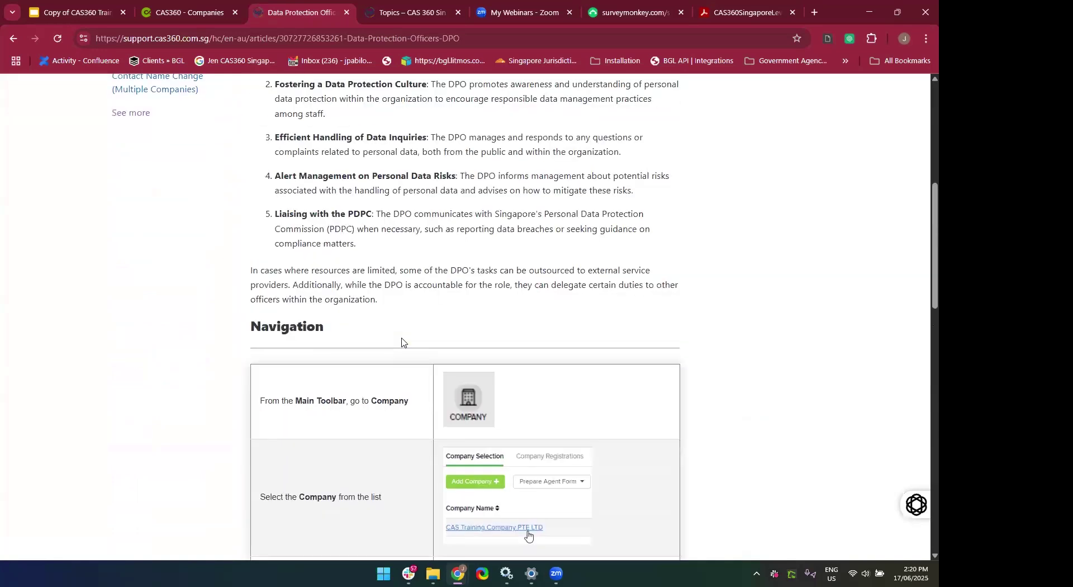
Go back three pages to the help centre home and select its address.
left_click(14, 38)
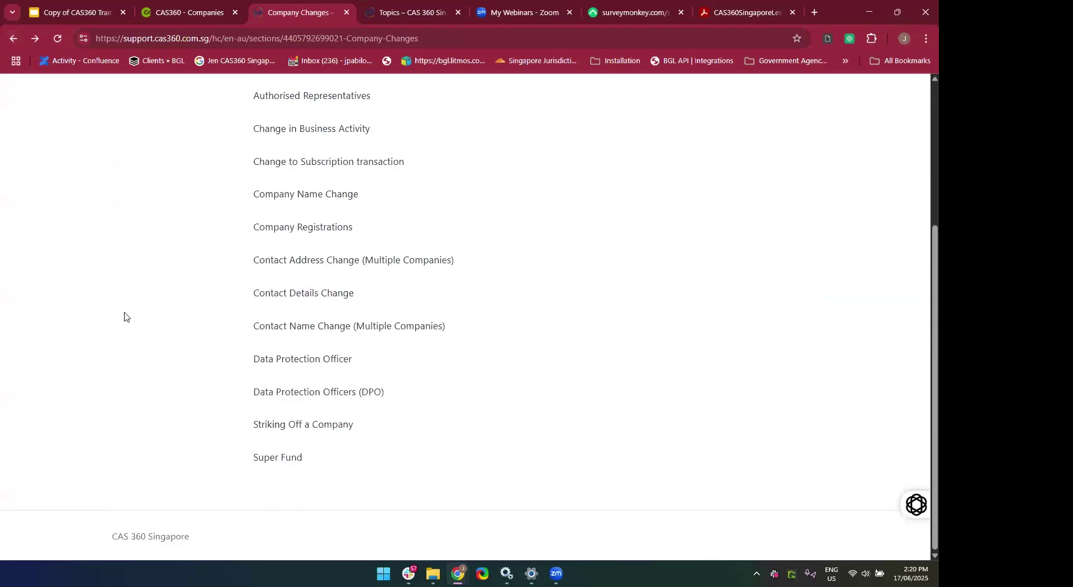
left_click(15, 42)
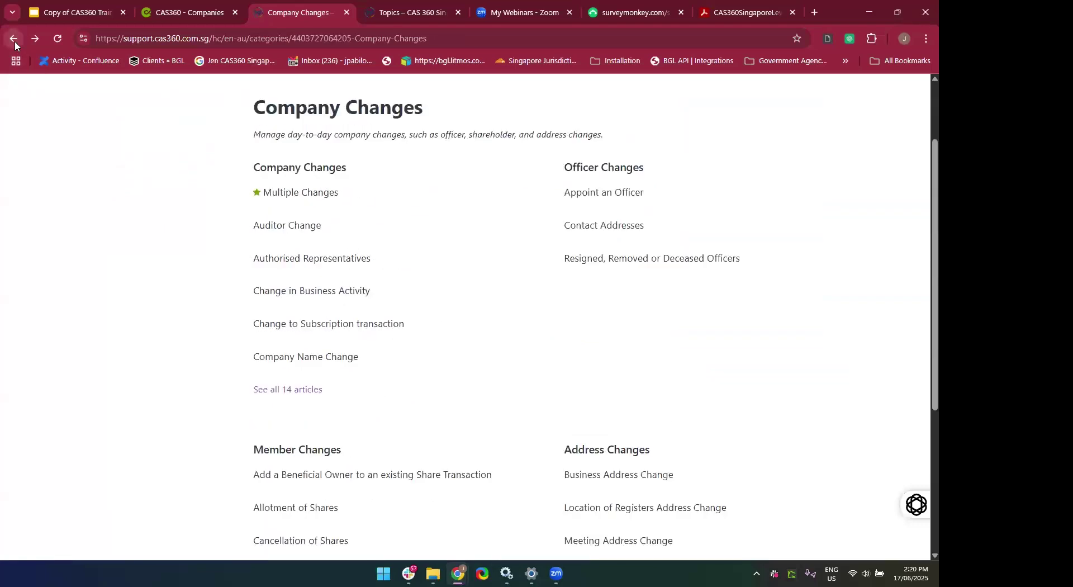
left_click(14, 41)
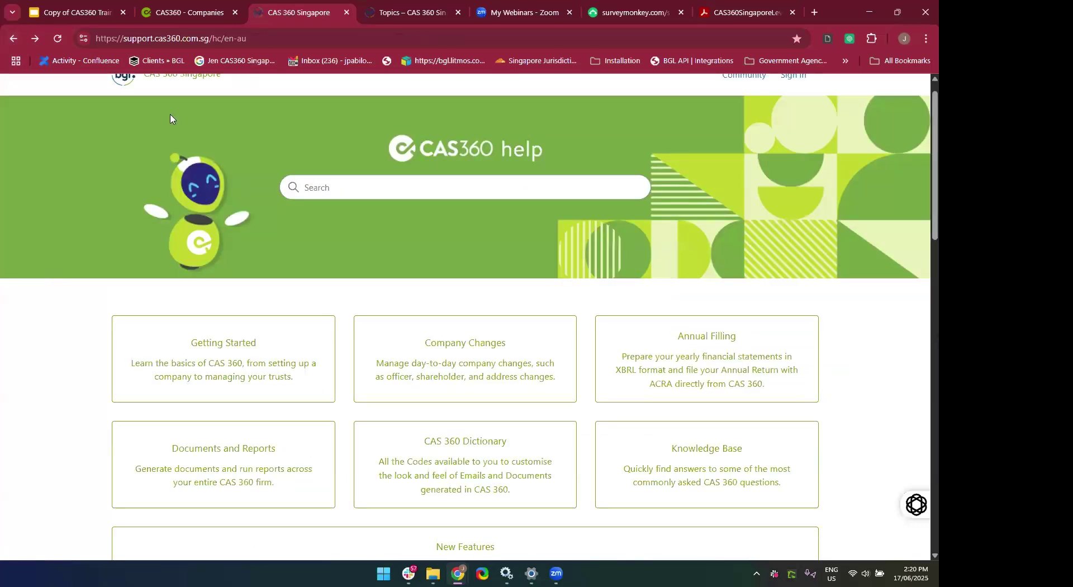
left_click(260, 39)
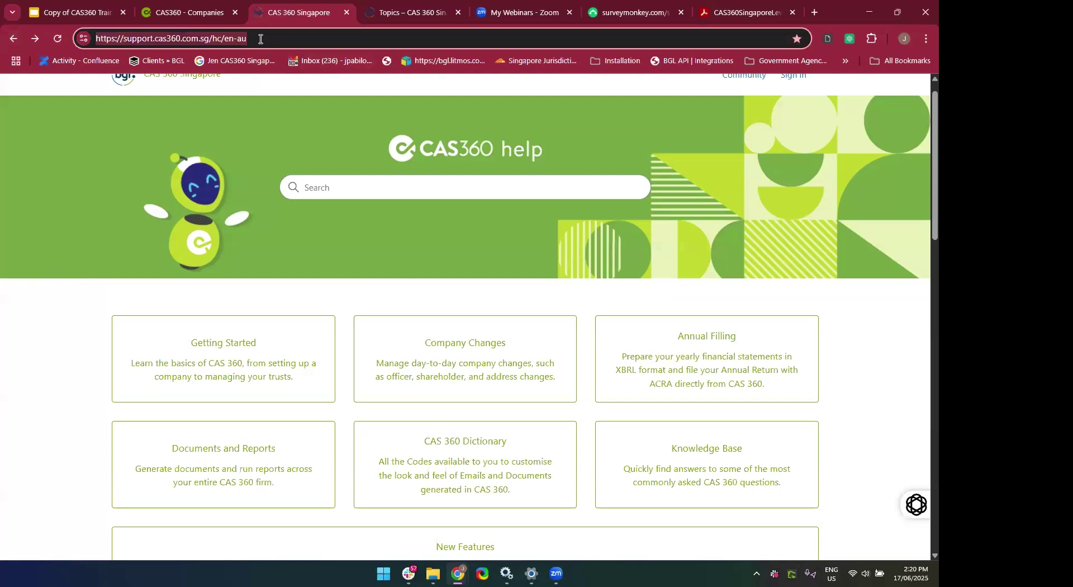
Return to the CAS360 Companies list of 77 companies, closing the Get Help & Assistance menu.
left_click(189, 13)
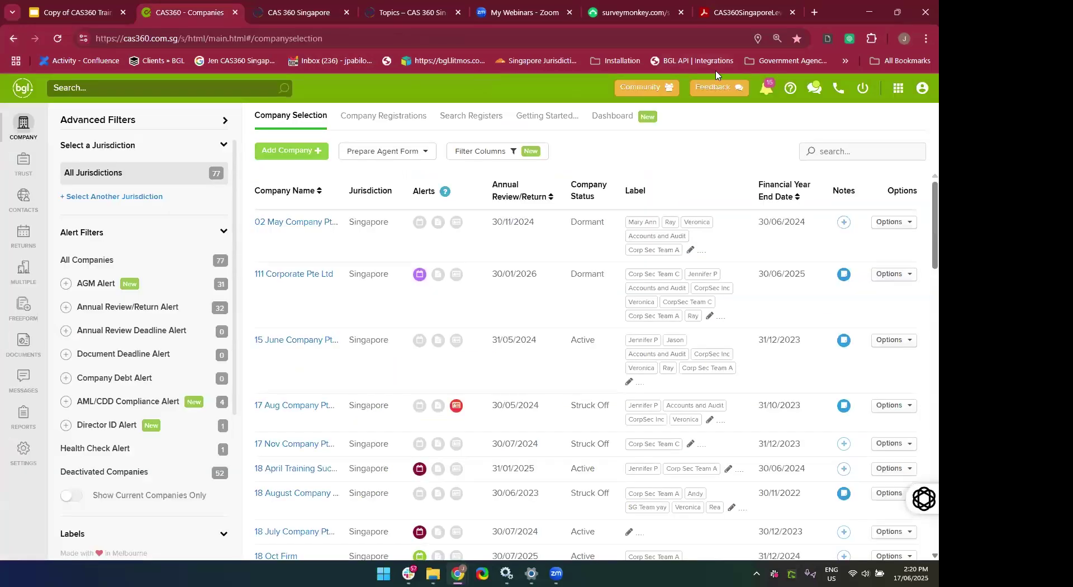
left_click(790, 95)
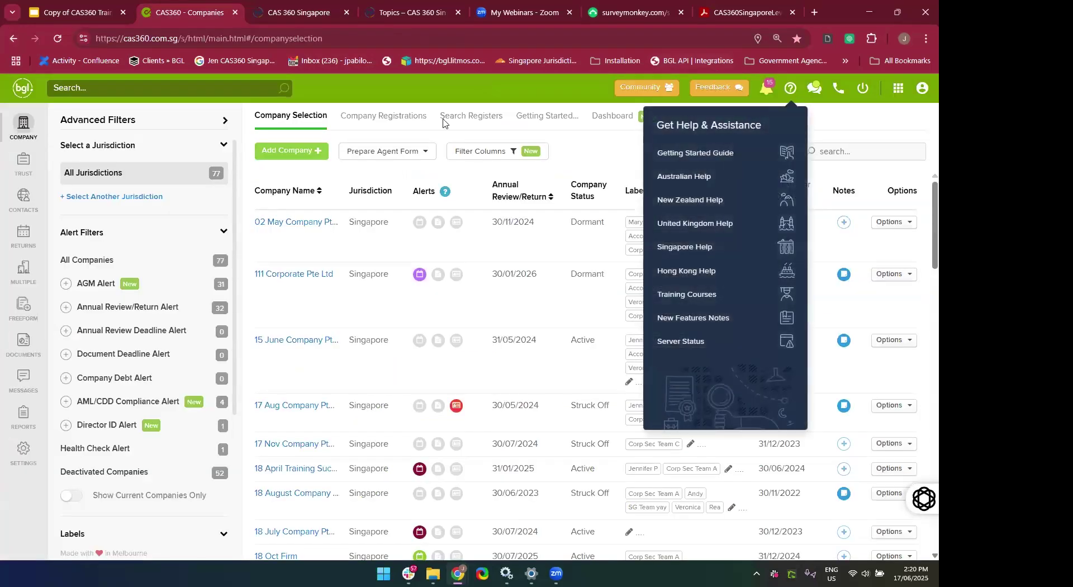
left_click(286, 21)
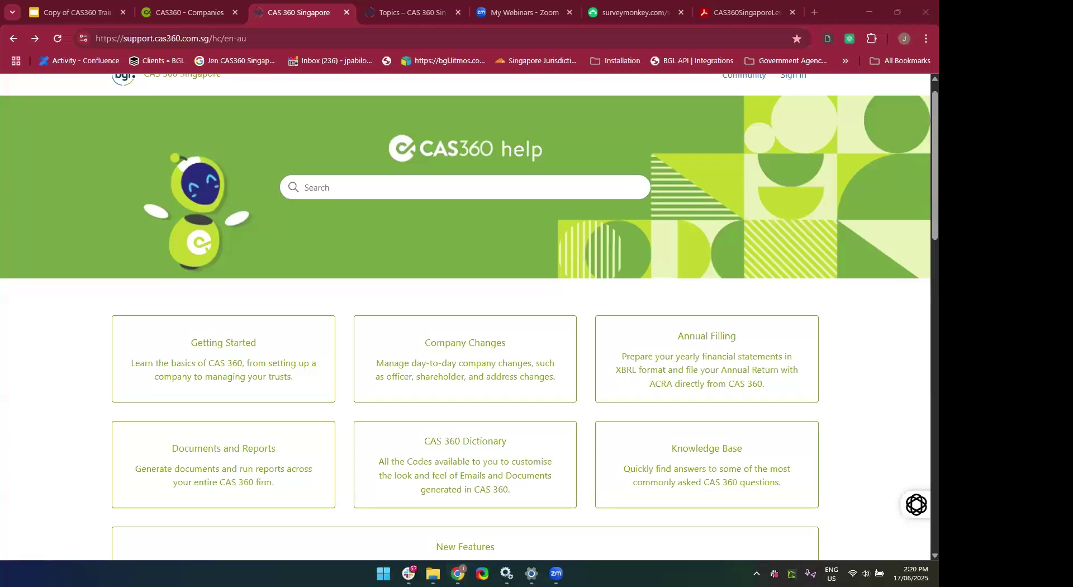
key("super+Tab")
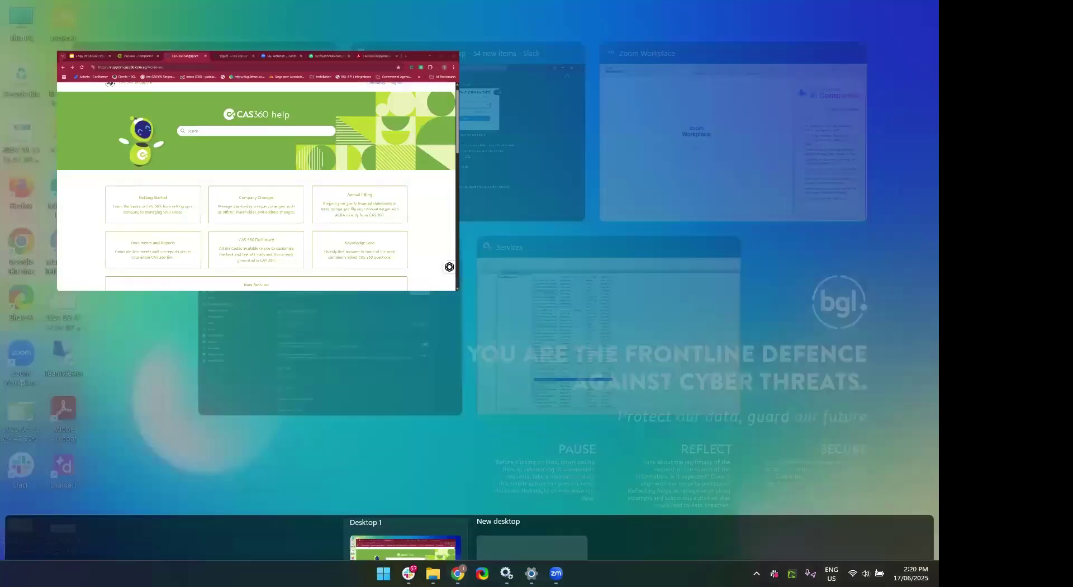
left_click(256, 134)
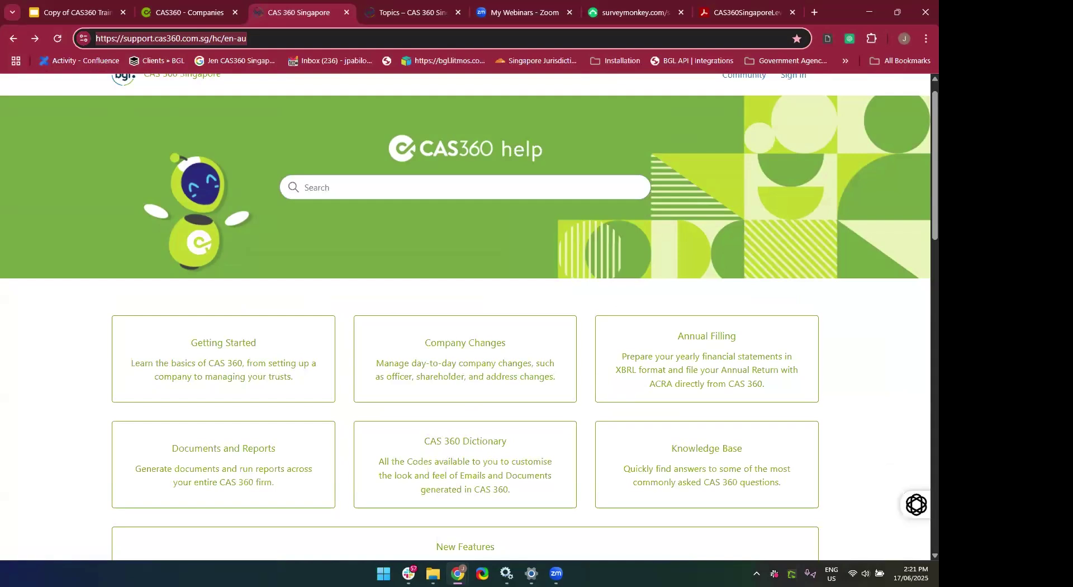
left_click(160, 23)
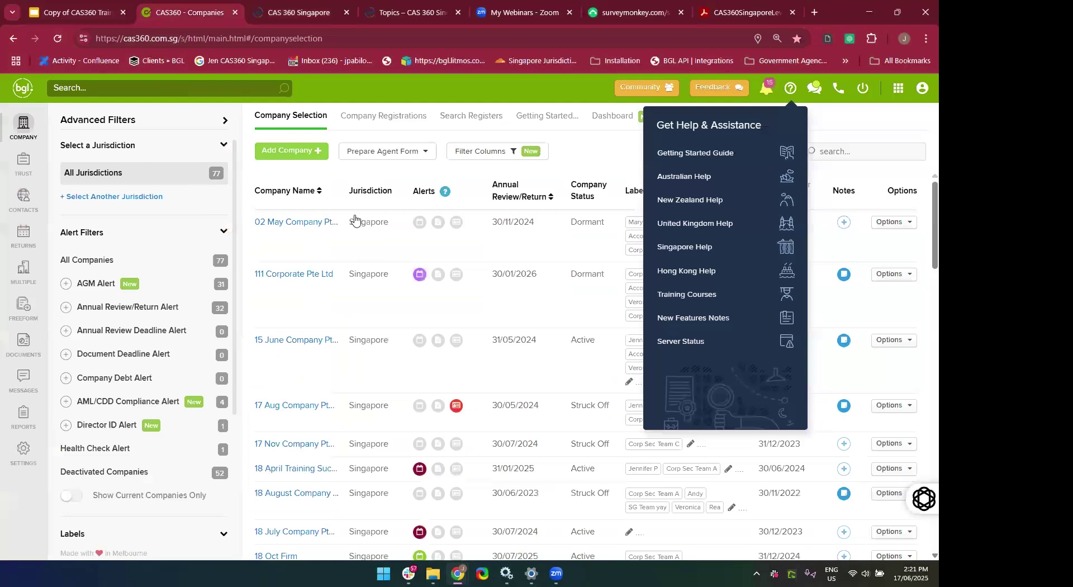
left_click(555, 168)
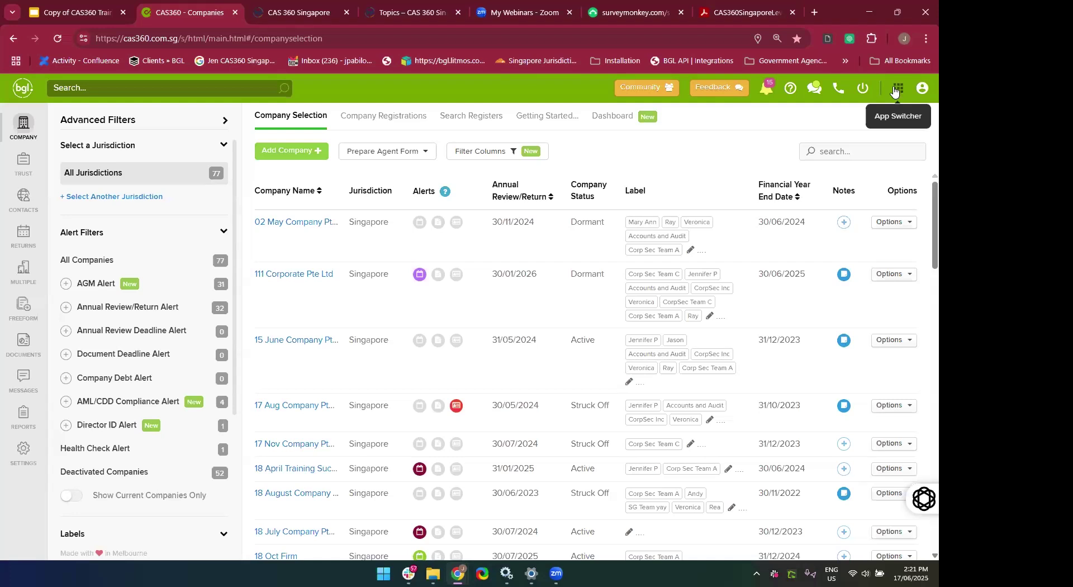
Launch MyBGL in a new tab from the CAS360 app switcher.
left_click(895, 89)
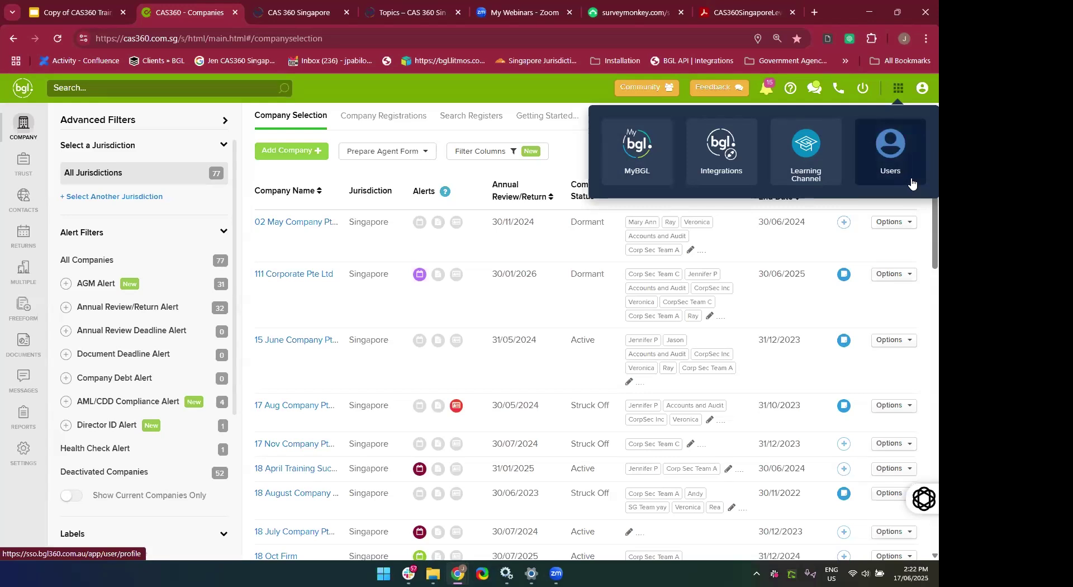
left_click(637, 153)
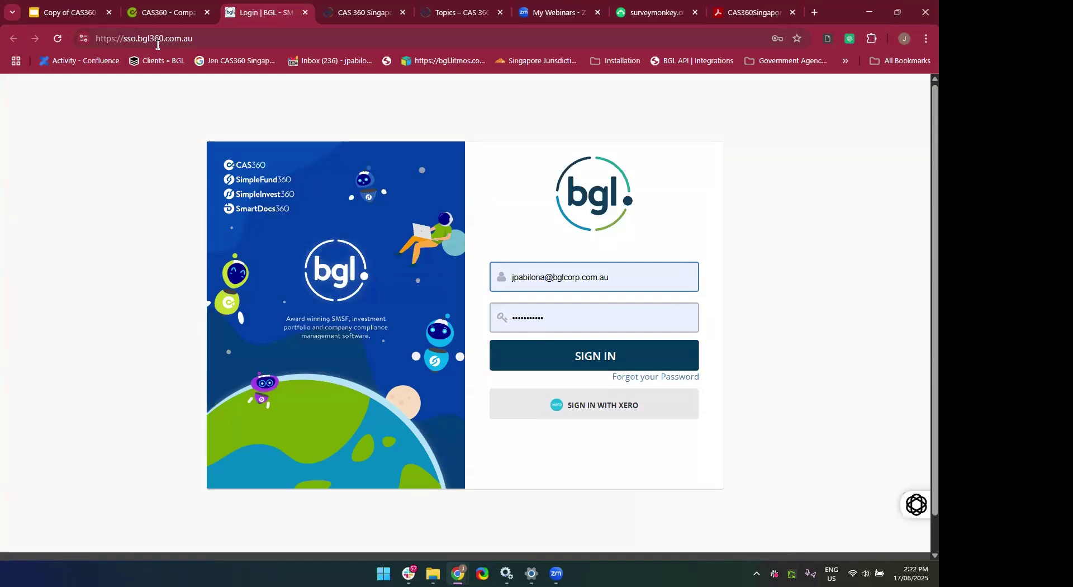
Sign in, choose the Singapore training firm, and go to the MyBGL dashboard.
left_click(540, 359)
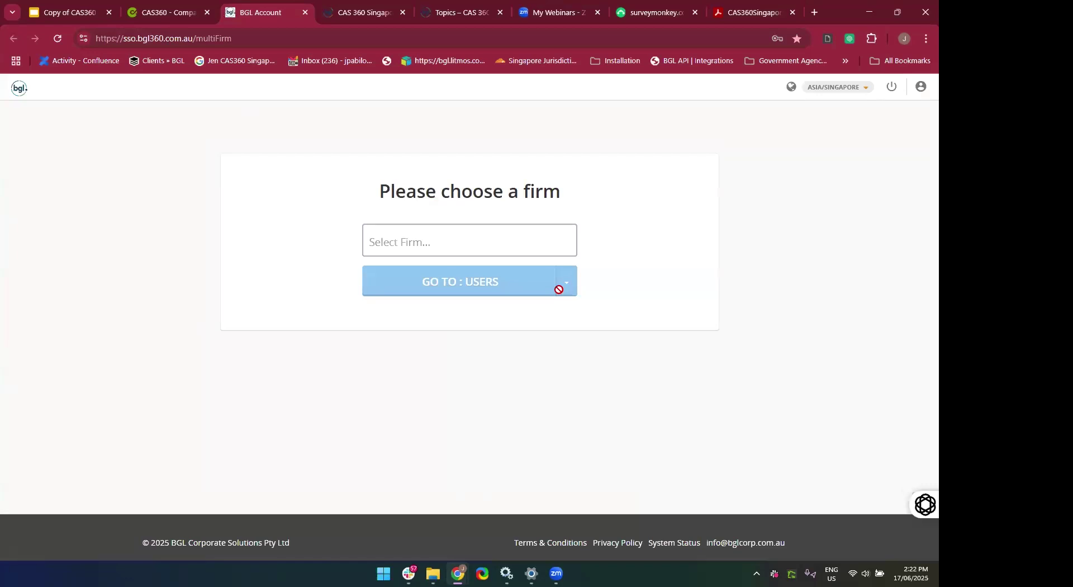
left_click(534, 252)
left_click(524, 315)
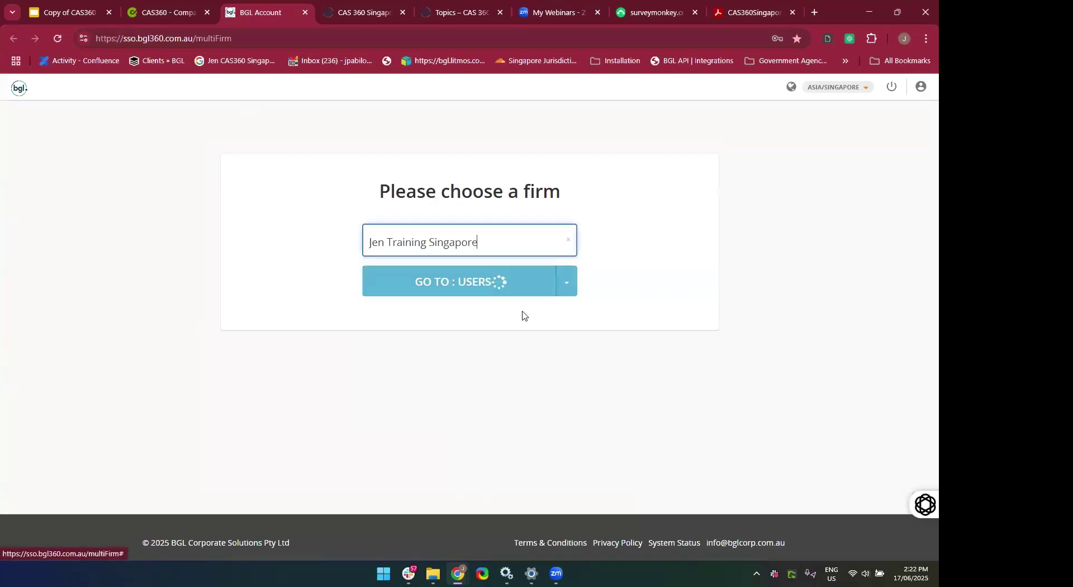
left_click(573, 290)
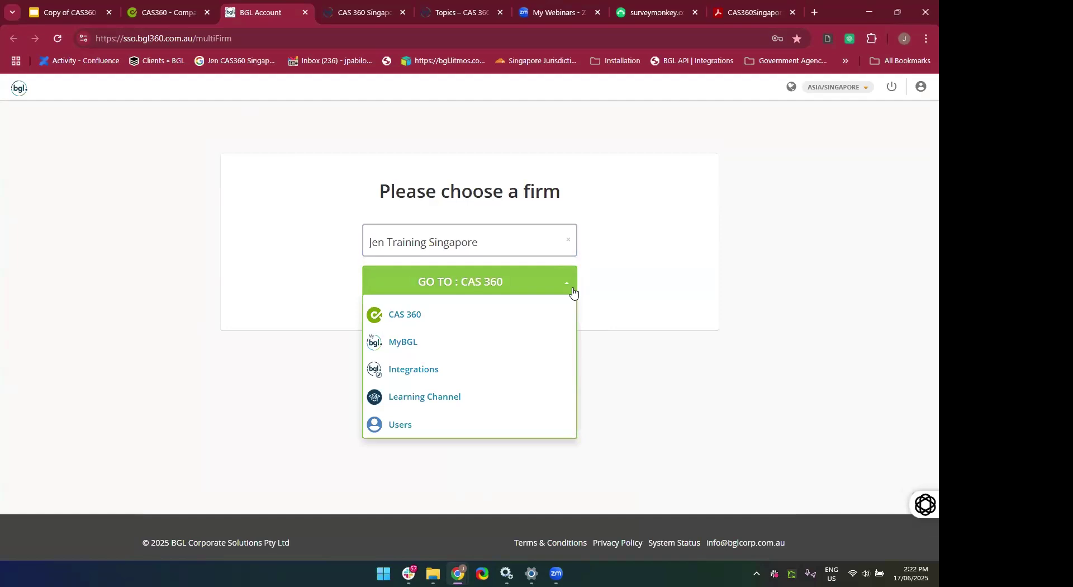
left_click(530, 352)
left_click(469, 296)
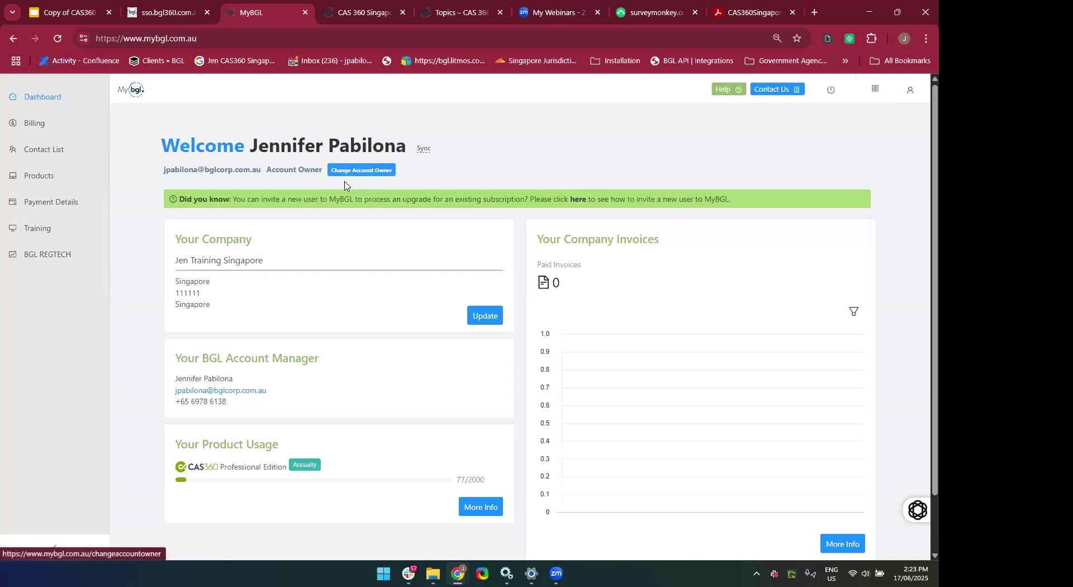
left_click(360, 170)
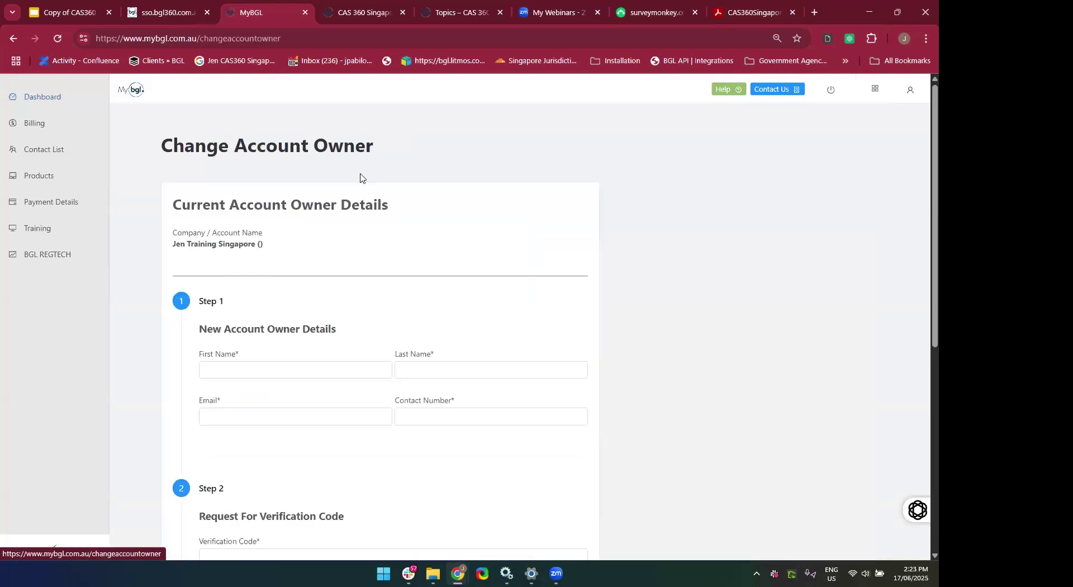
scroll(360, 177, "down", 8)
scroll(360, 177, "up", 8)
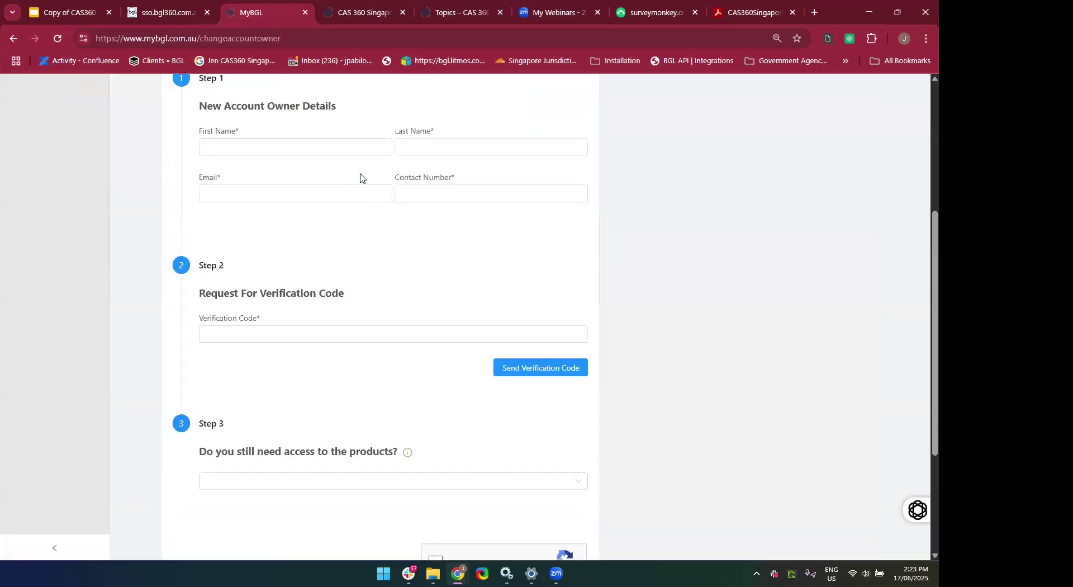
left_click(9, 41)
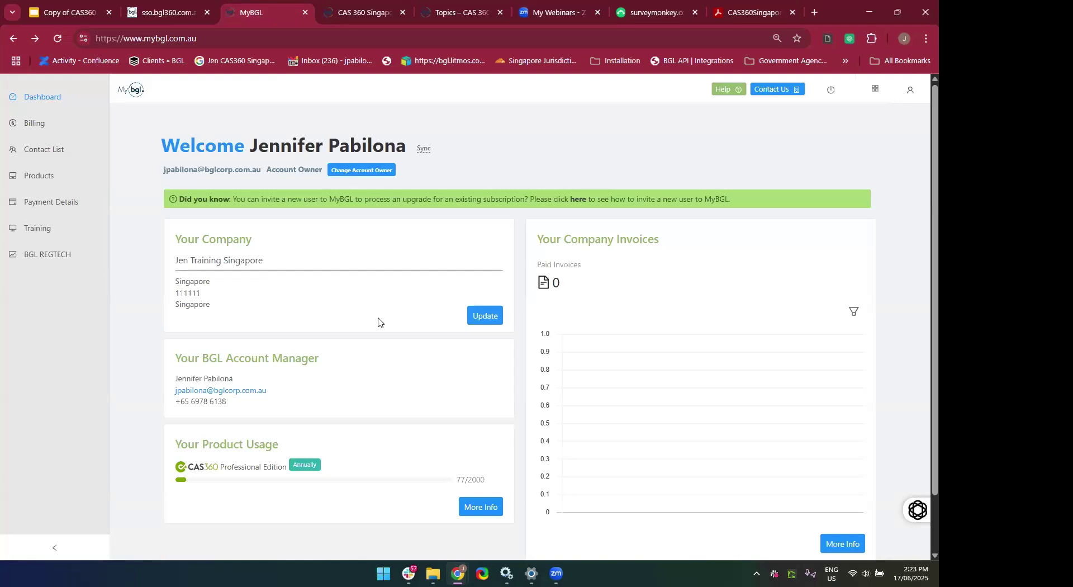
left_click(486, 327)
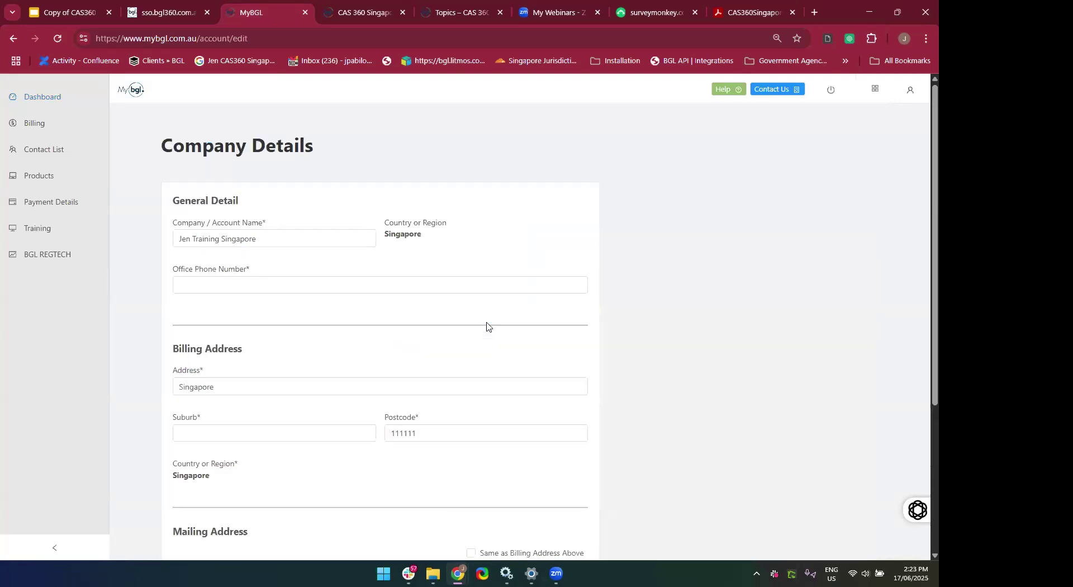
scroll(390, 419, "down", 4)
scroll(390, 419, "up", 4)
left_click(14, 38)
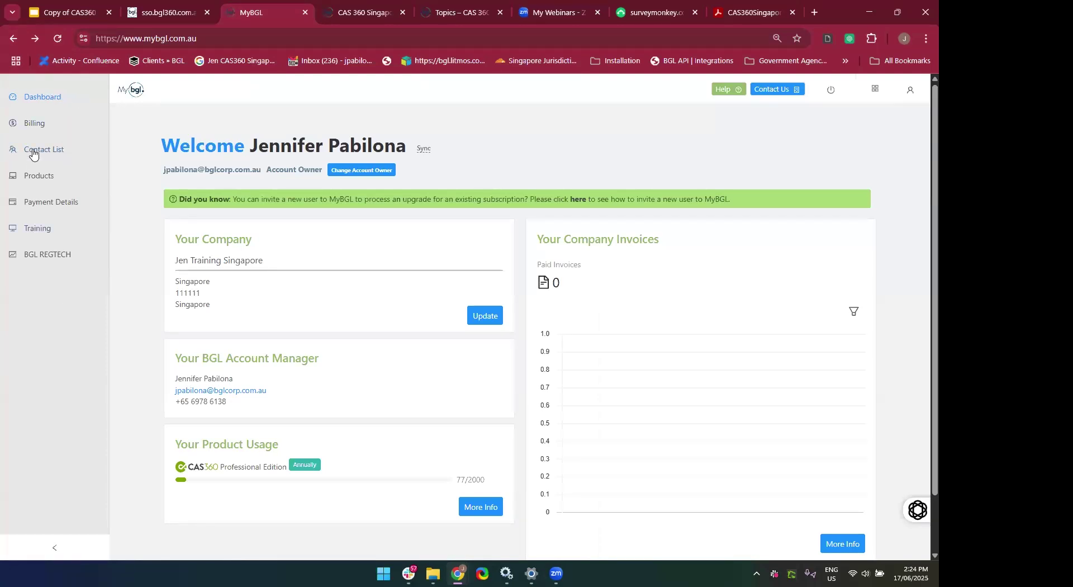
Go through Billing to the Products page showing the CAS 360 Professional Edition SG subscription.
left_click(29, 133)
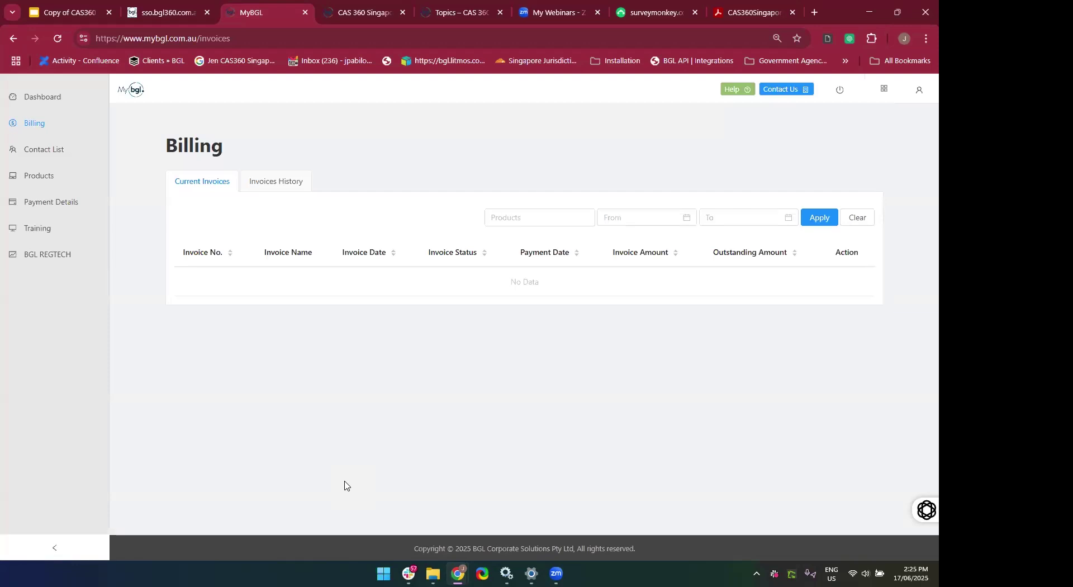
left_click(59, 176)
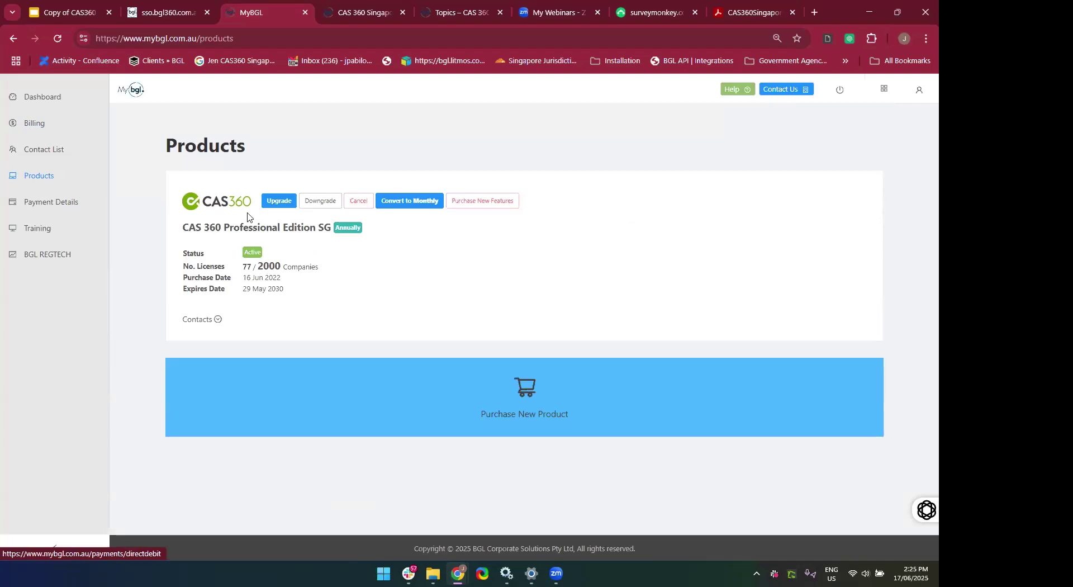
Try upgrading CAS 360, then view the BGLiD SG direct debit paid by Visa.
left_click(274, 206)
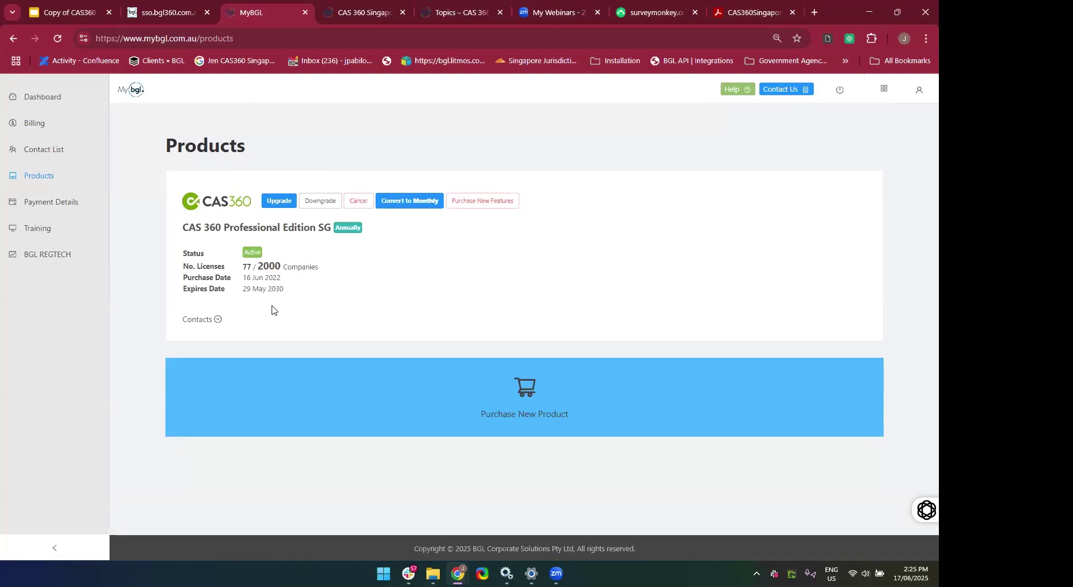
left_click(65, 203)
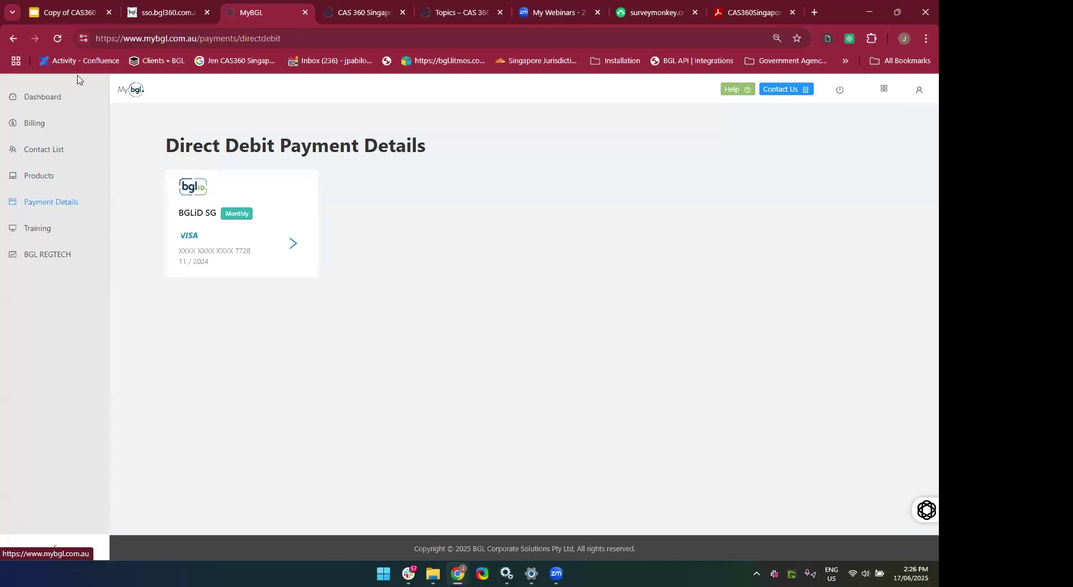
Go to the BGL Event & Training page from the MyBGL sidebar.
left_click(43, 238)
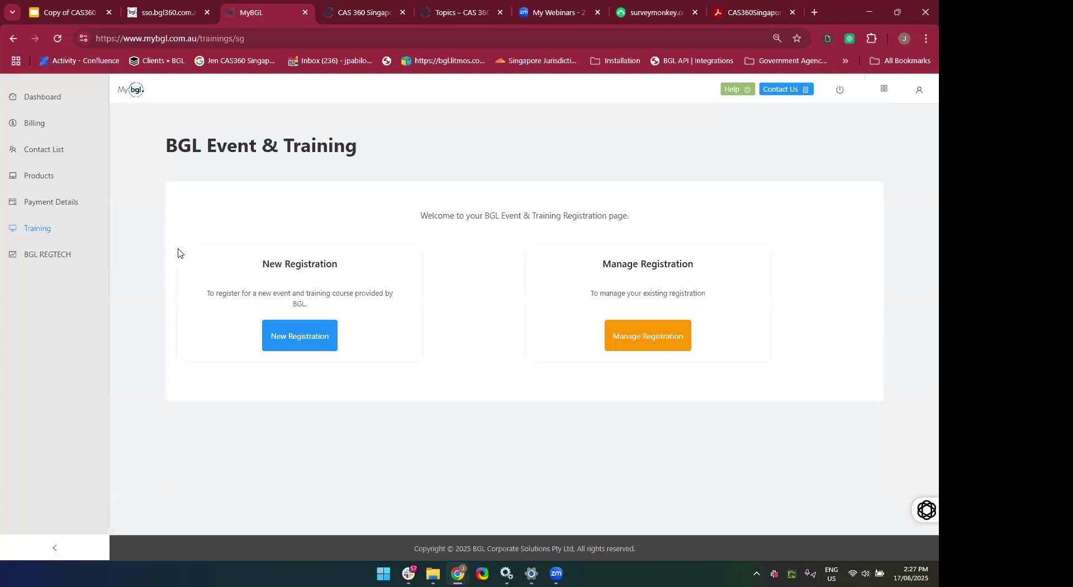
Start a New Registration for BGL Event & Training.
left_click(284, 336)
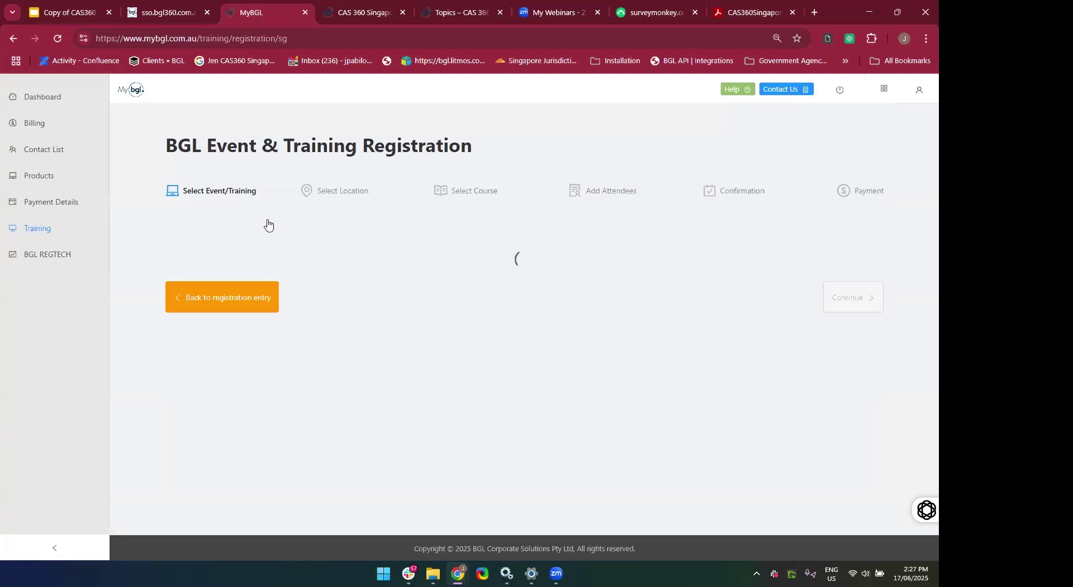
Choose Other Training at the Web location and pick the 19 Jun 2025 CAS360 SG Web Level 2 session.
left_click(212, 304)
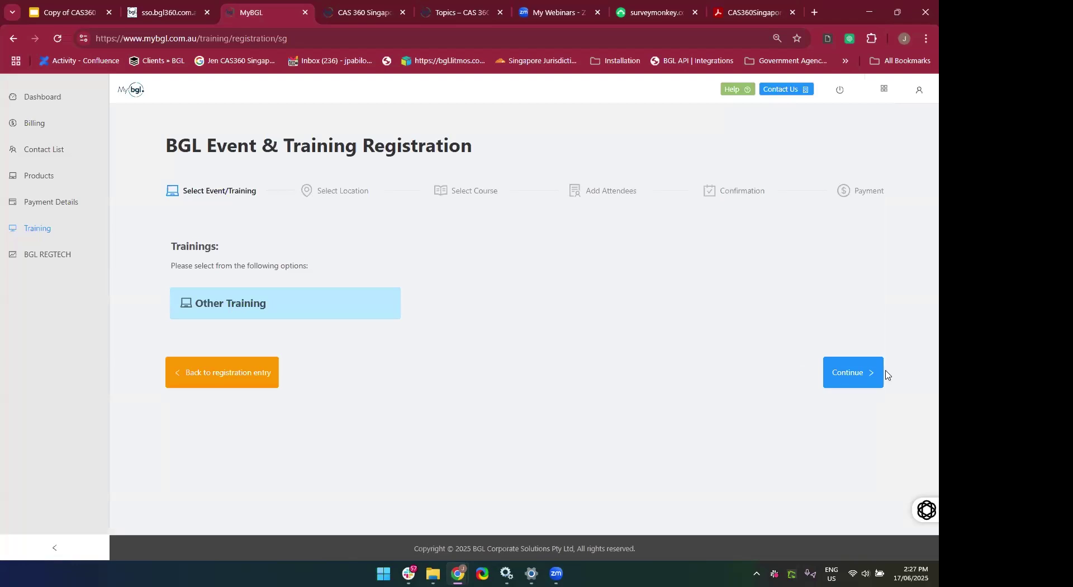
left_click(861, 377)
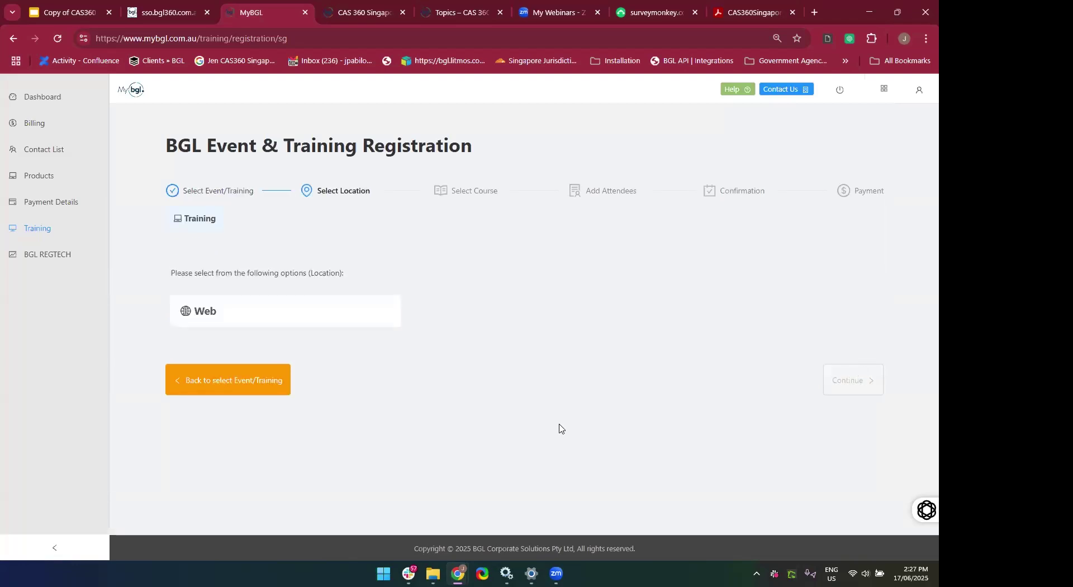
left_click(241, 322)
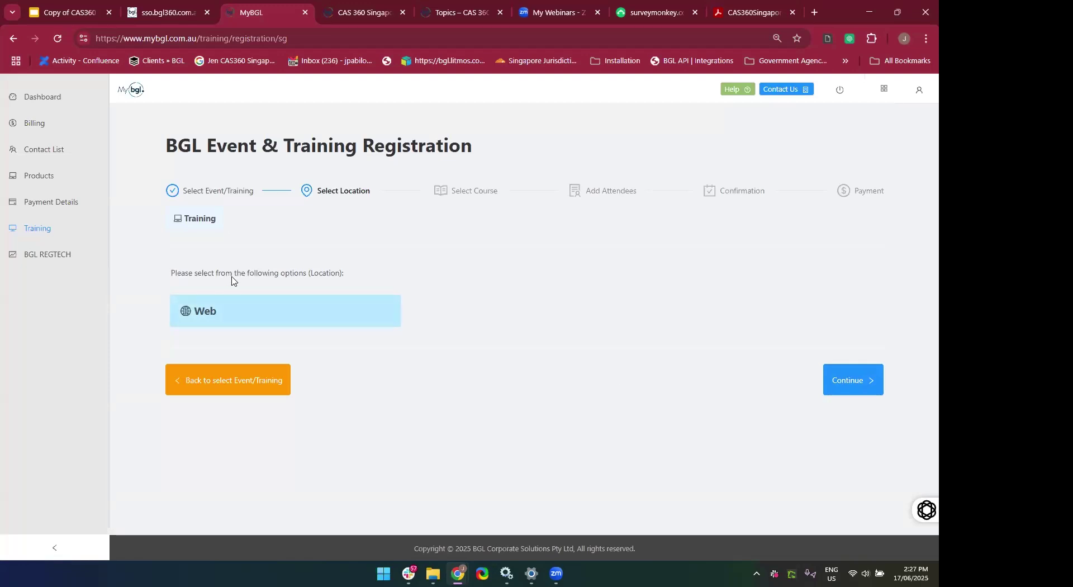
left_click(843, 380)
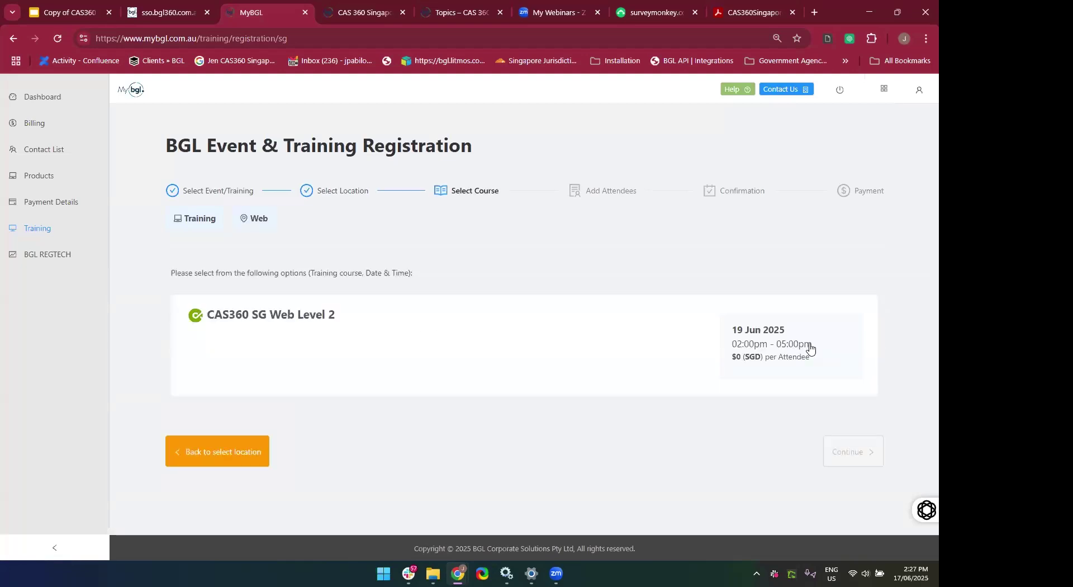
left_click(809, 350)
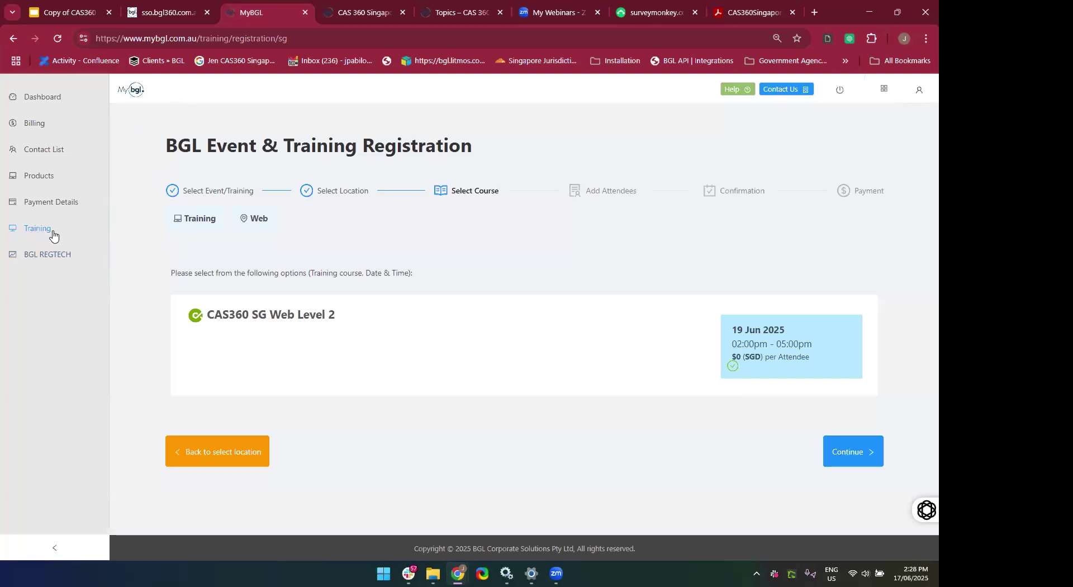
Advance the registration to Add Attendees and bring up the list of BGL apps.
left_click(852, 452)
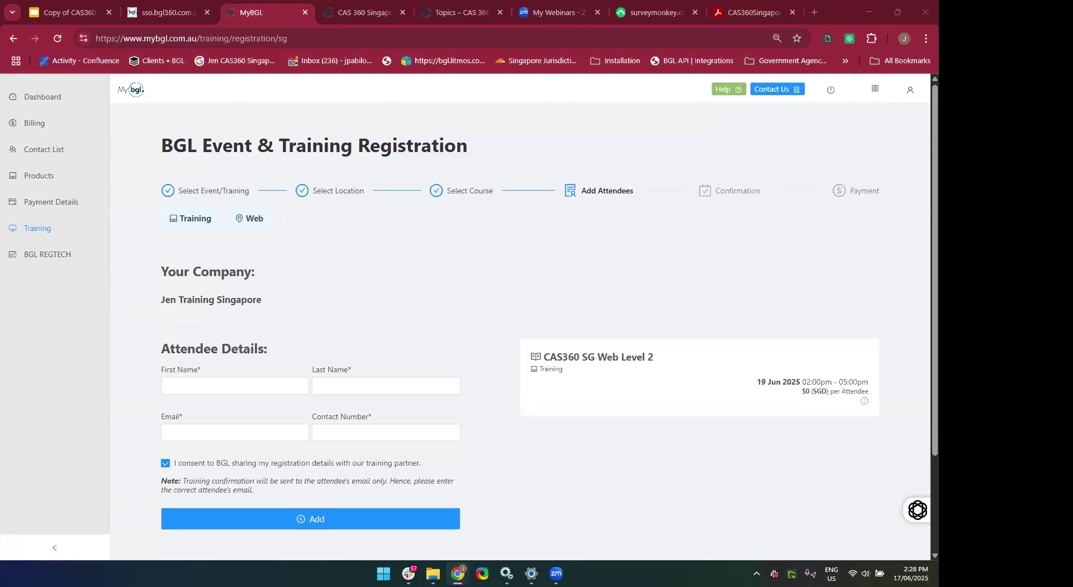
left_click(543, 303)
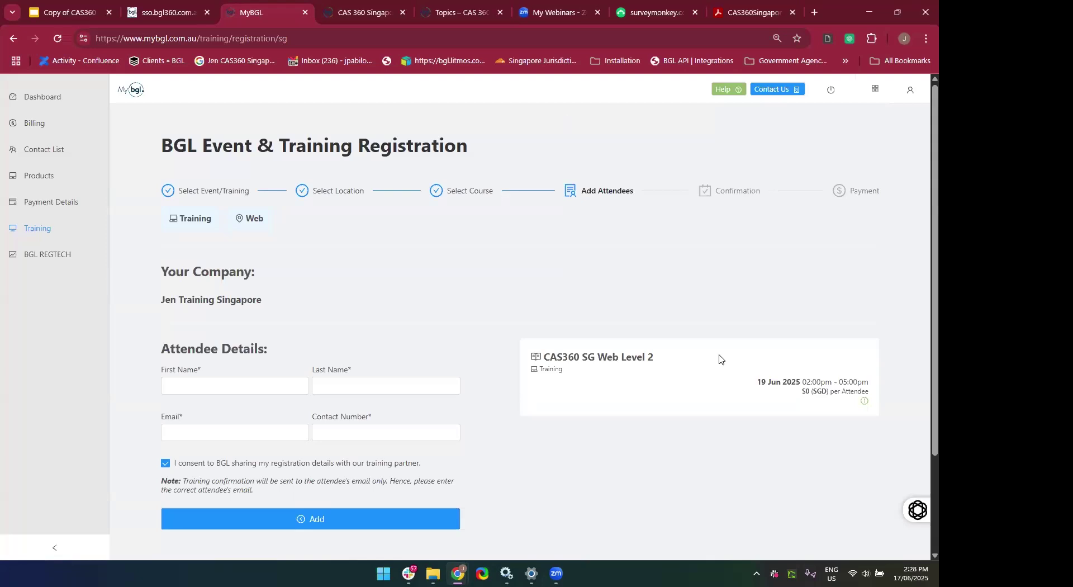
left_click(873, 90)
mouse_move(875, 94)
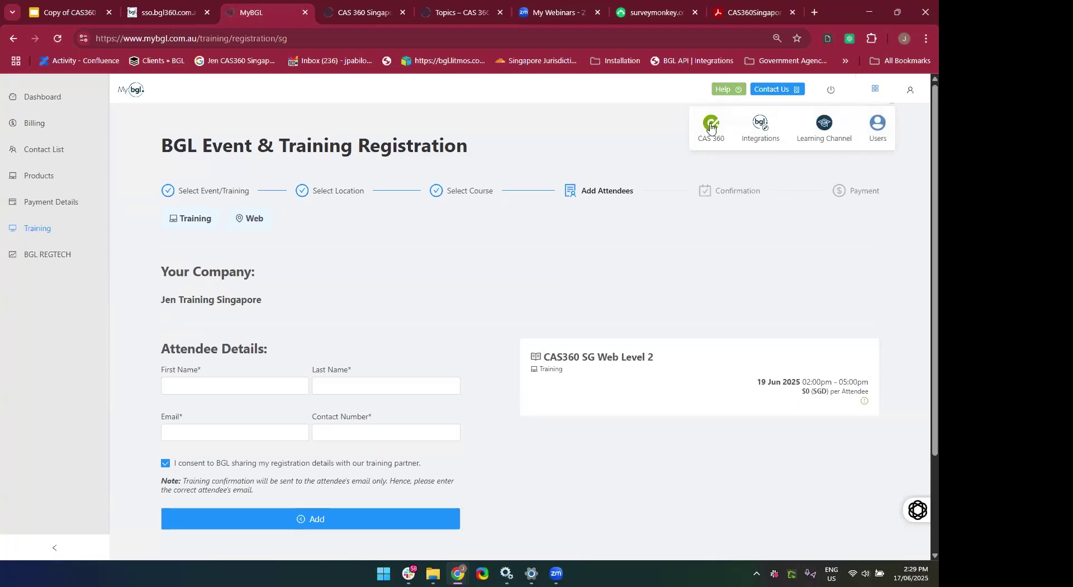
Launch CAS 360 from the apps list, then launch MyBGL from the app switcher.
left_click(710, 127)
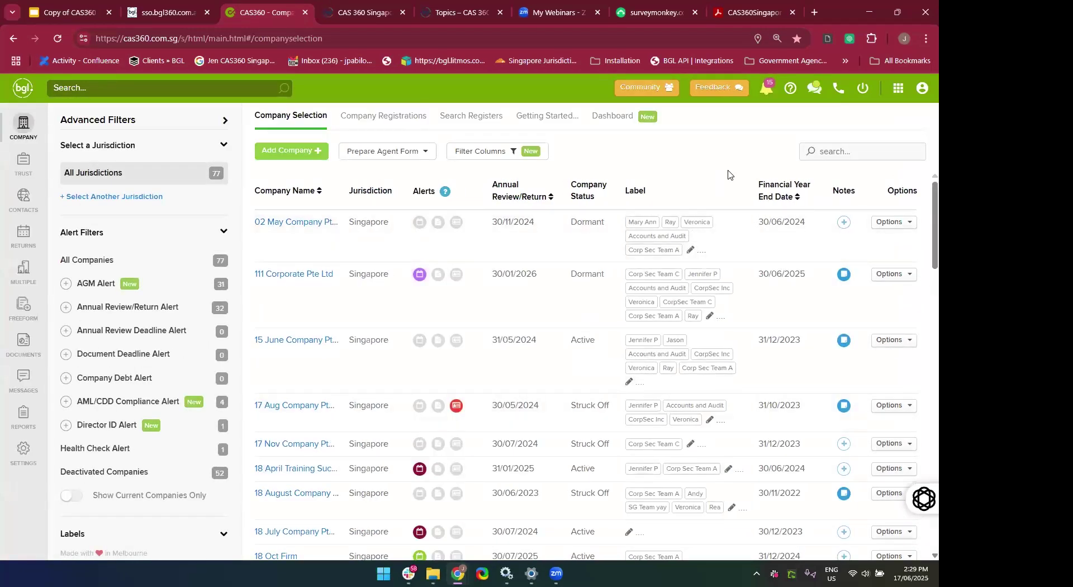
left_click(898, 89)
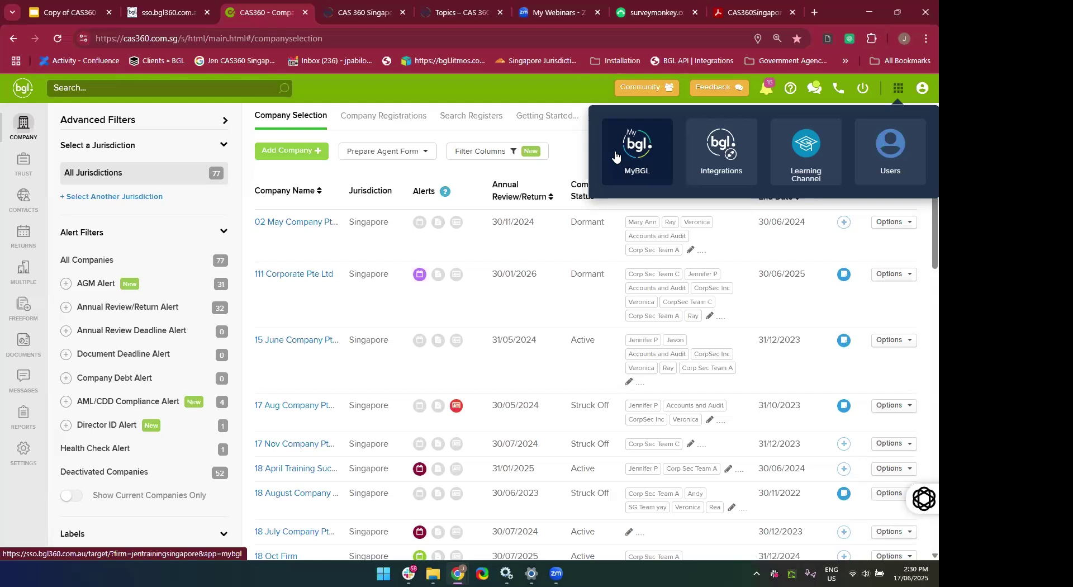
left_click(615, 156)
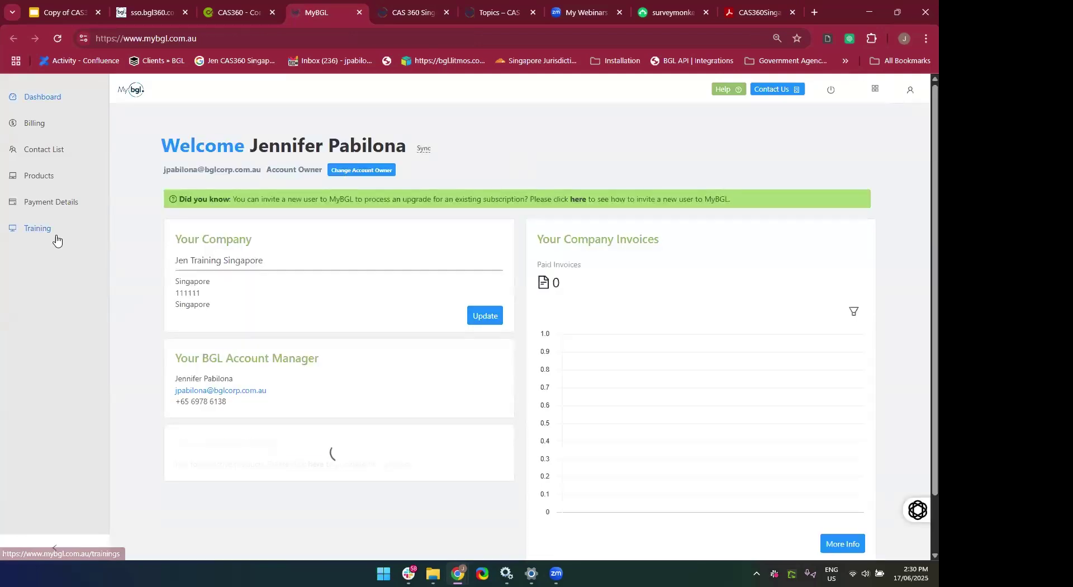
Go to MyBGL's Training page, dismiss the call notification, and close the MyBGL tab.
left_click(48, 236)
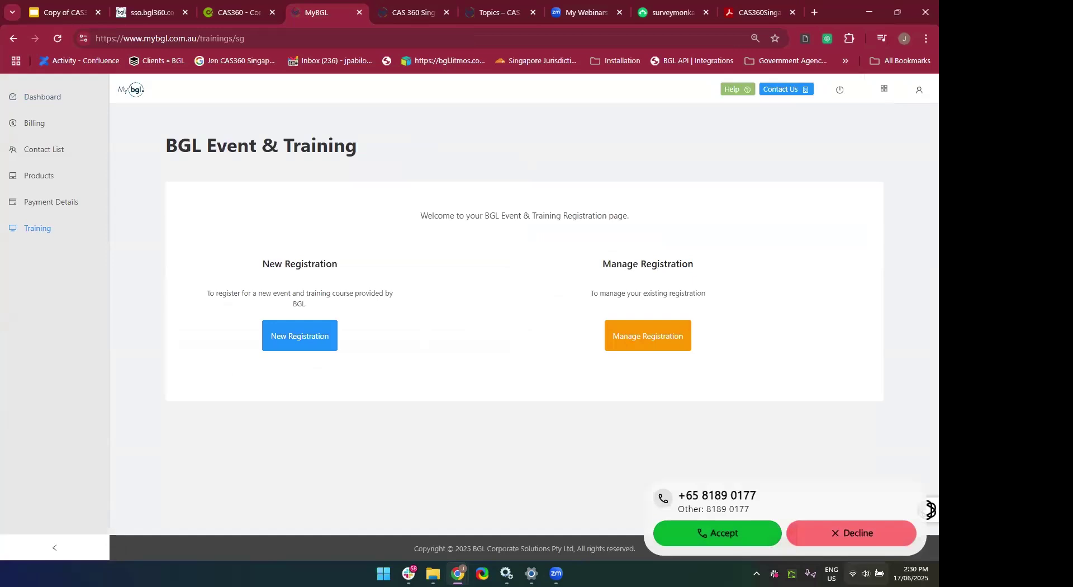
left_click(854, 536)
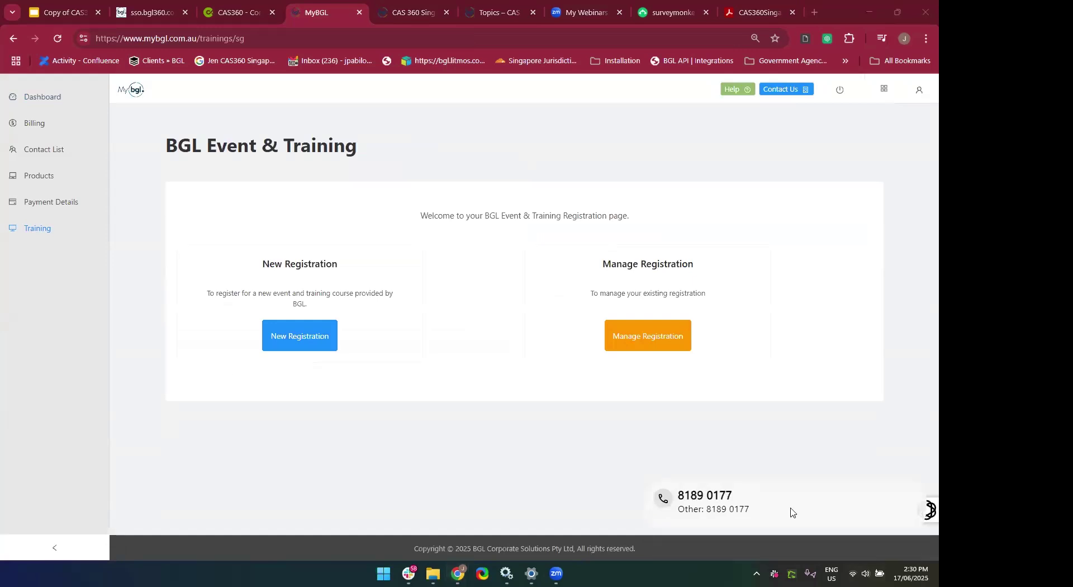
left_click(358, 14)
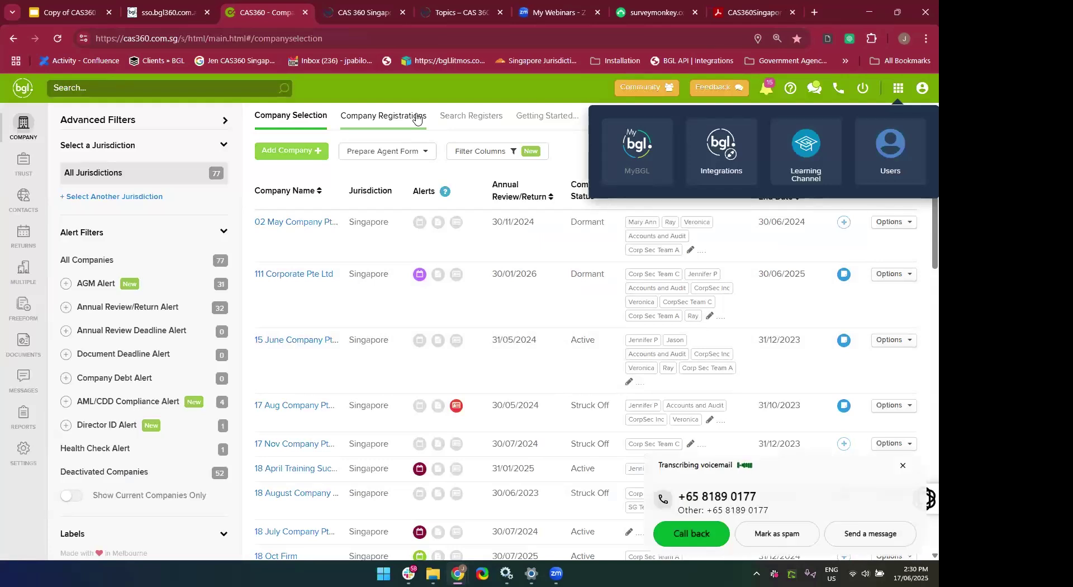
Try the Learning Channel, then close its blank tab and the app switcher.
left_click(779, 145)
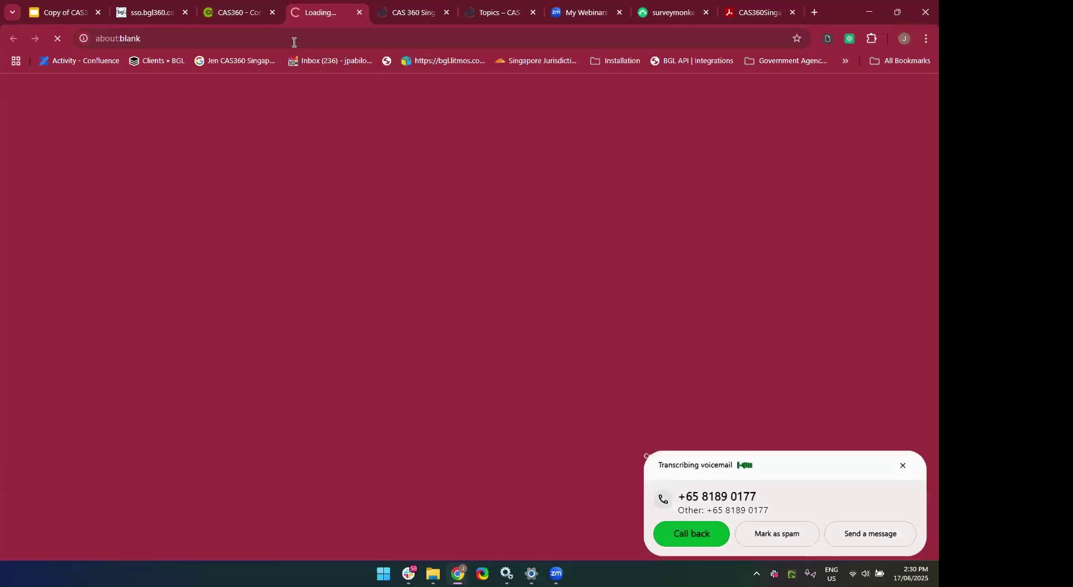
left_click(360, 12)
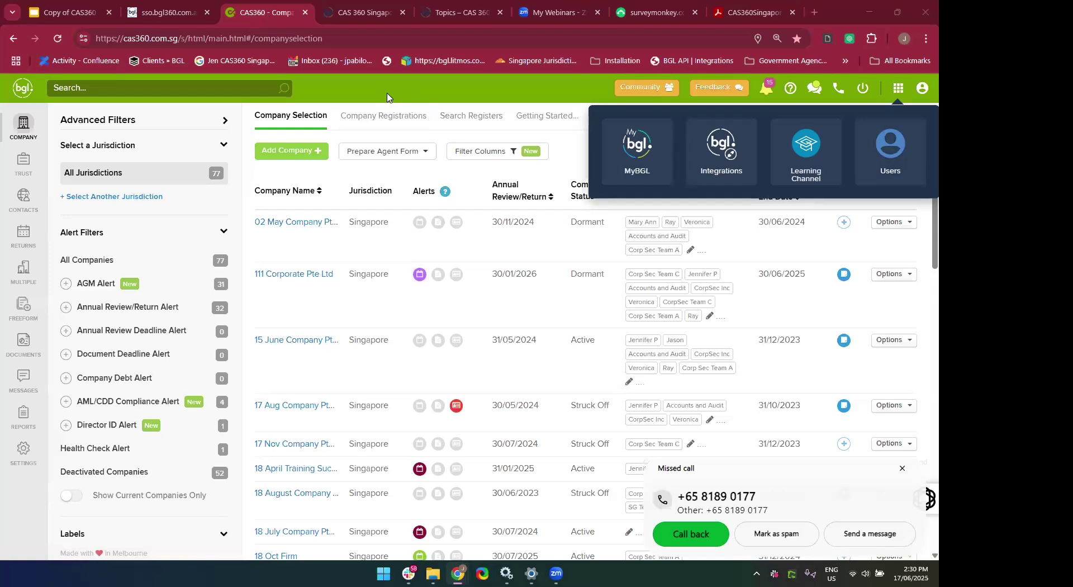
left_click(622, 211)
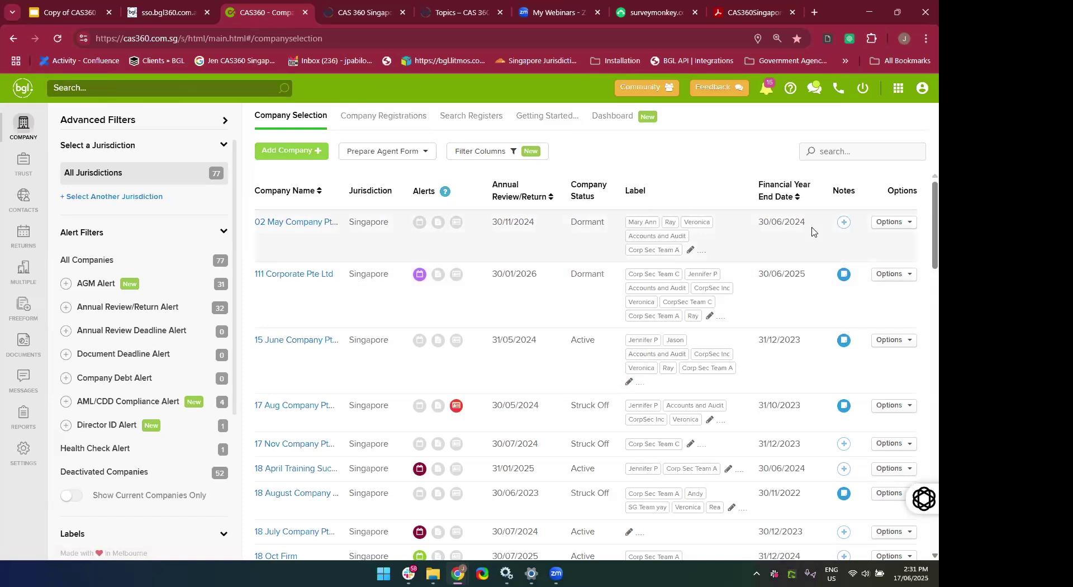
Go to the Dashboard and back to the 77-company Company Selection list.
left_click_drag(812, 232, 599, 113)
left_click(609, 115)
left_click(290, 119)
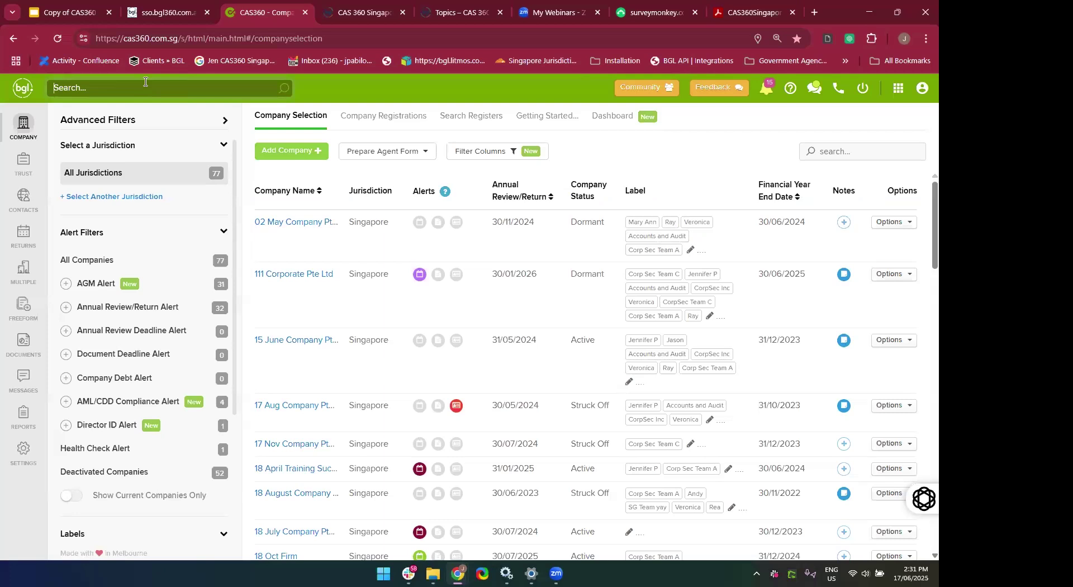
Run a global search for 'CAS360' after abandoning the mistyped 'CAS Singapore' query.
type("CAS ")
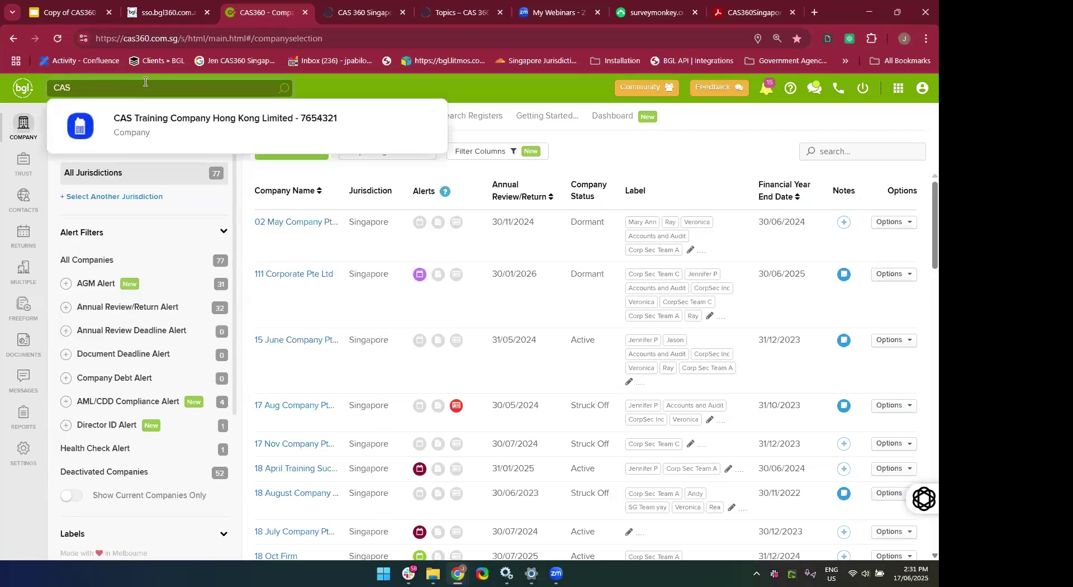
type("Singap")
key("BackSpace")
key("BackSpace")
key("BackSpace")
type("gapoe")
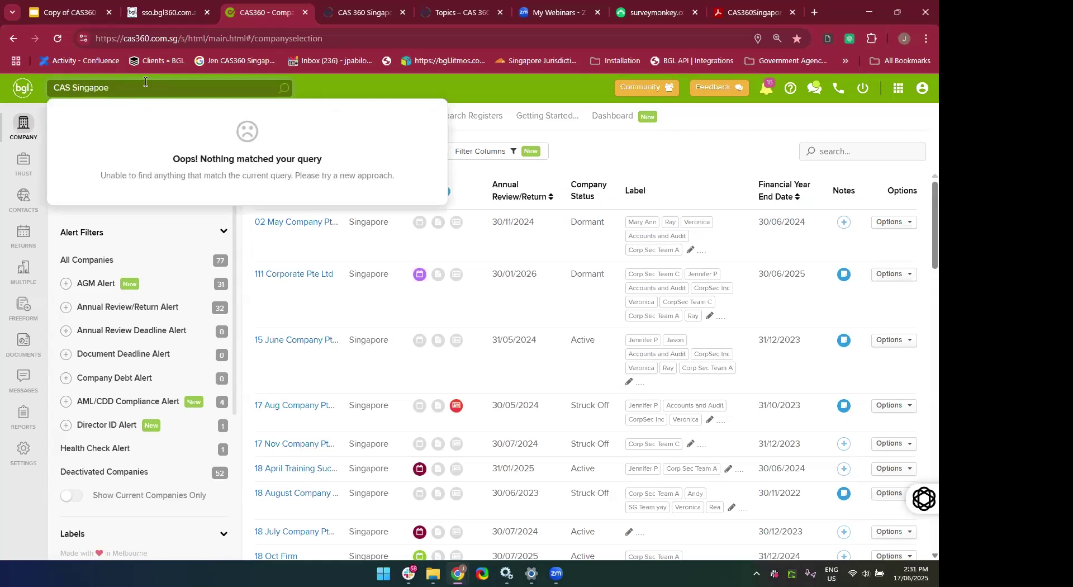
key("BackSpace")
key("BackSpace")
key("BackSpace")
key("BackSpace")
key("BackSpace")
key("BackSpace")
key("BackSpace")
key("BackSpace")
key("BackSpace")
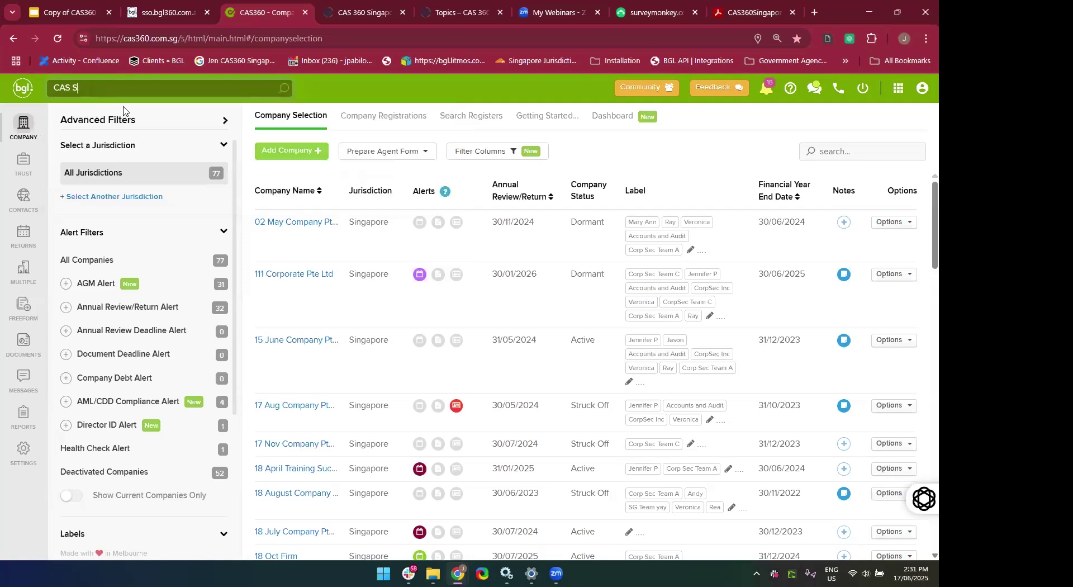
type("360")
key("BackSpace")
key("BackSpace")
key("BackSpace")
type("360")
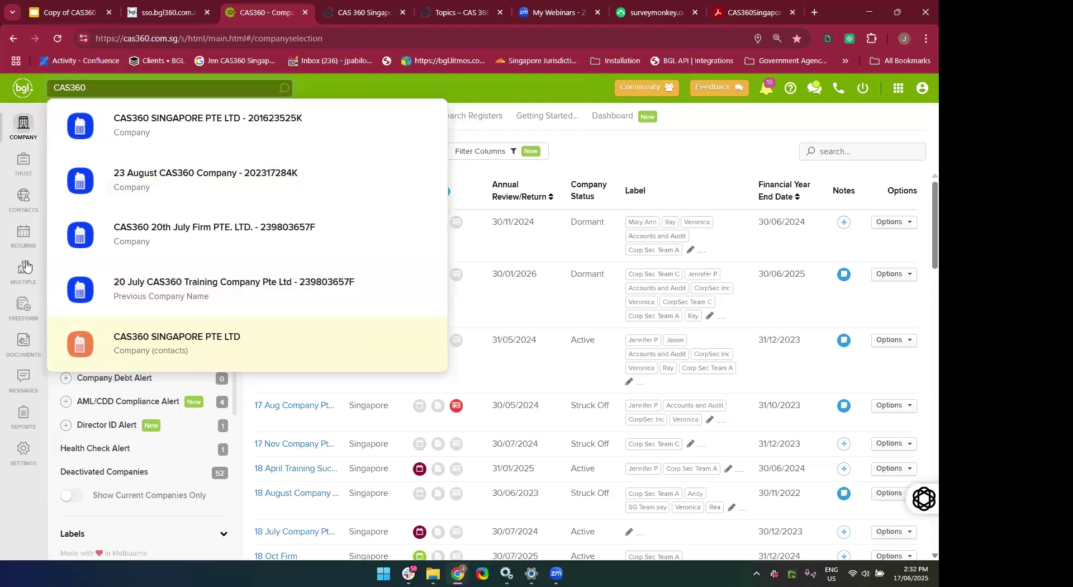
Open CAS360 SINGAPORE PTE LTD from the results and scroll through its General Details.
left_click(141, 133)
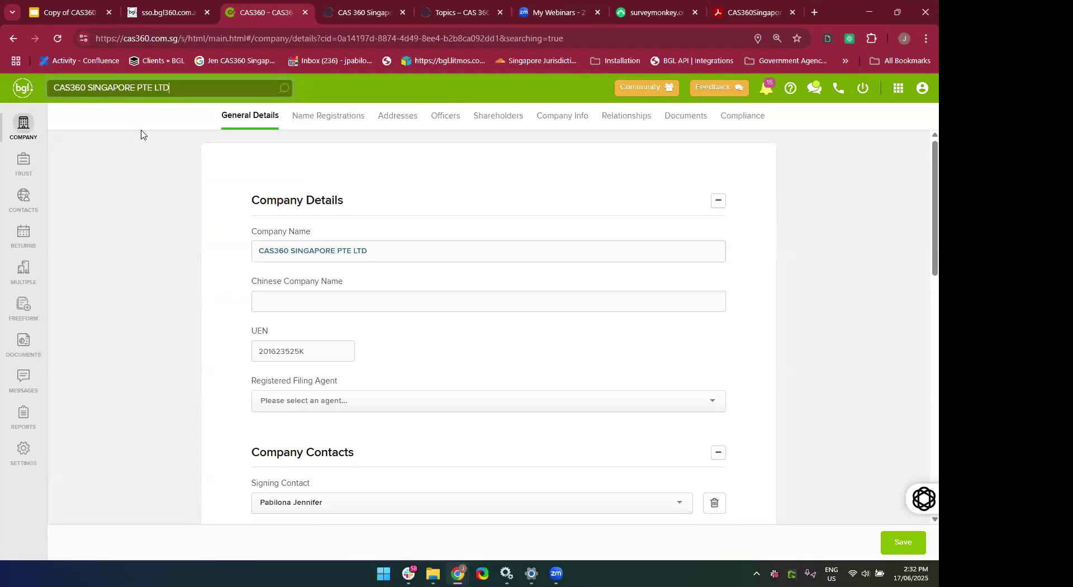
scroll(515, 195, "down", 4)
scroll(515, 196, "up", 4)
Search for 'jennifer' and open the matching individual's contact record.
left_click(204, 90)
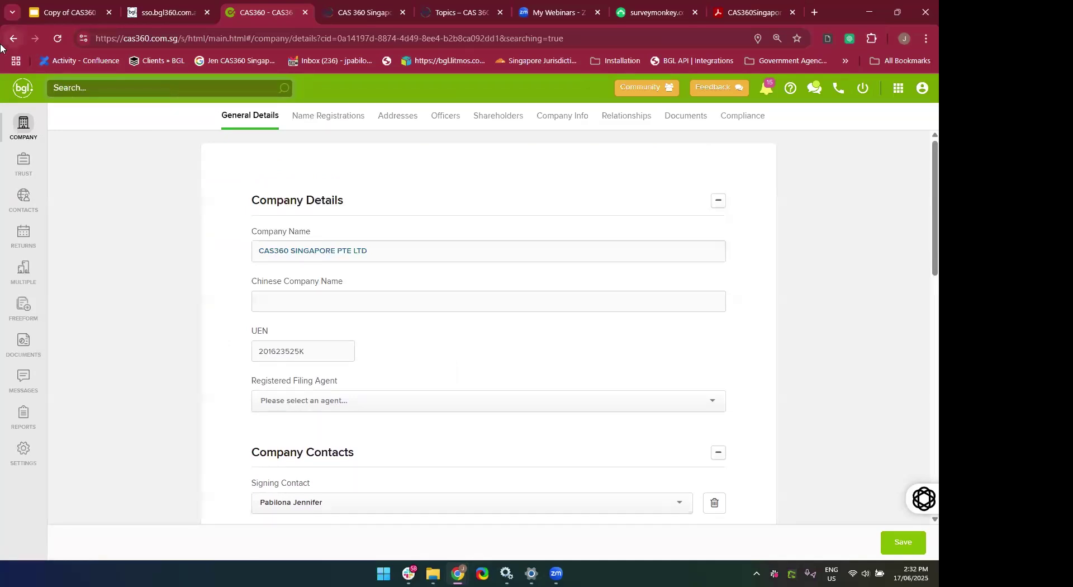
type("jennifer")
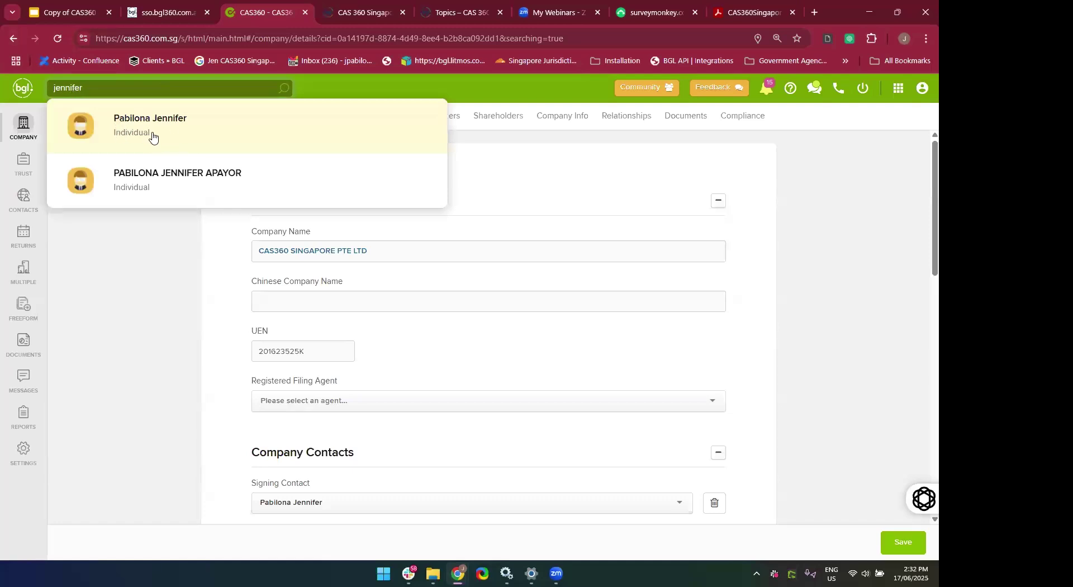
left_click(133, 133)
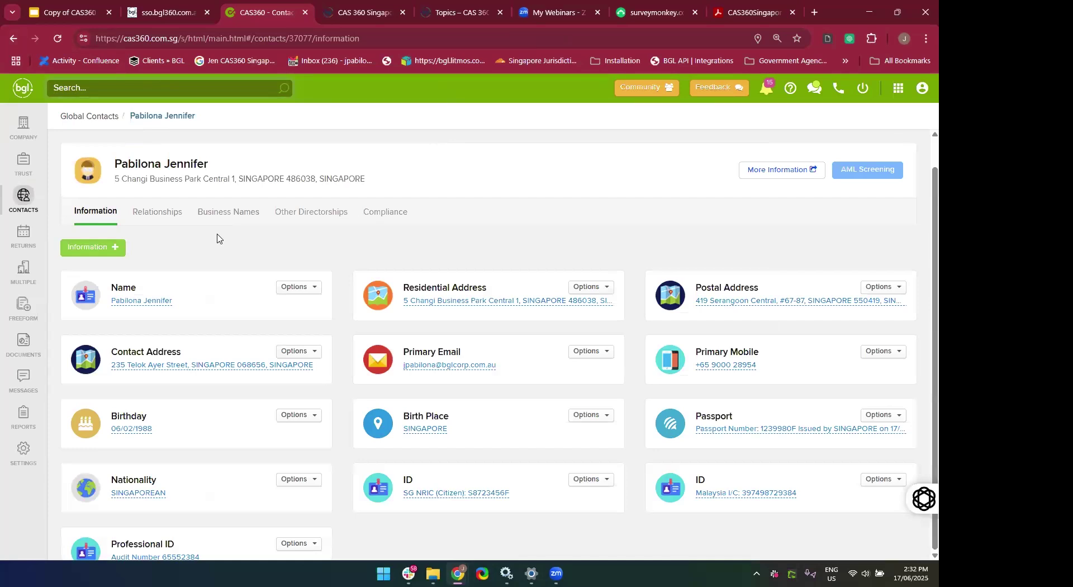
scroll(217, 239, "down", 1)
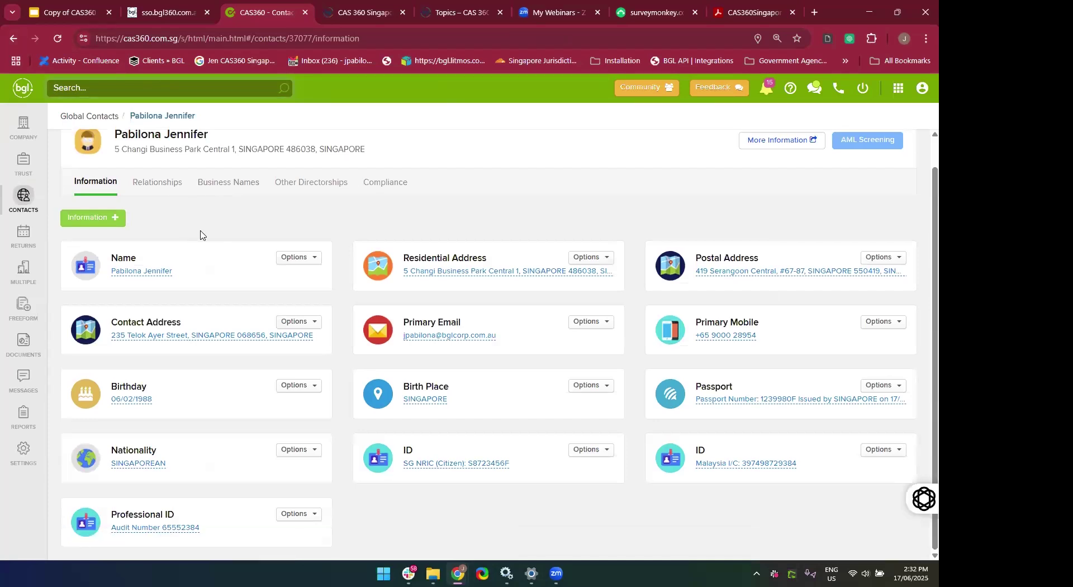
scroll(201, 234, "up", 1)
scroll(201, 234, "down", 1)
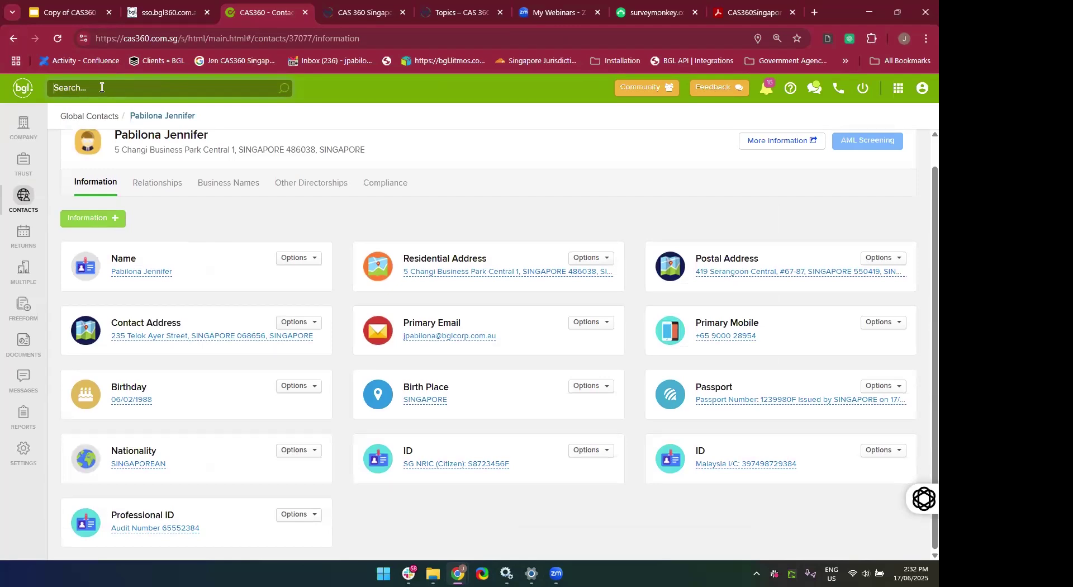
Open the DBS Bank contact record from search, then search for 'CAS360'.
type("DBS")
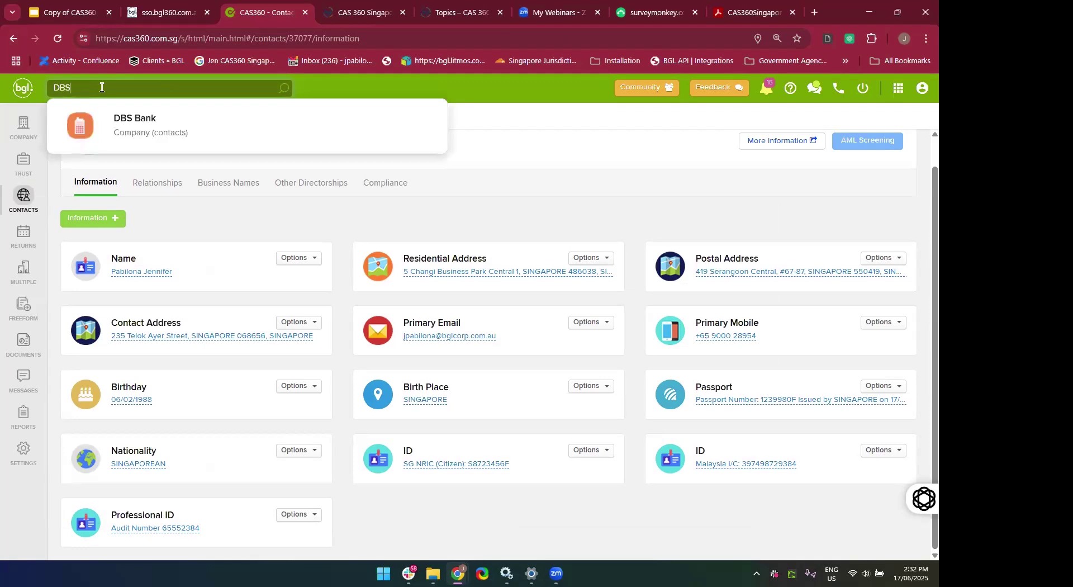
left_click(104, 129)
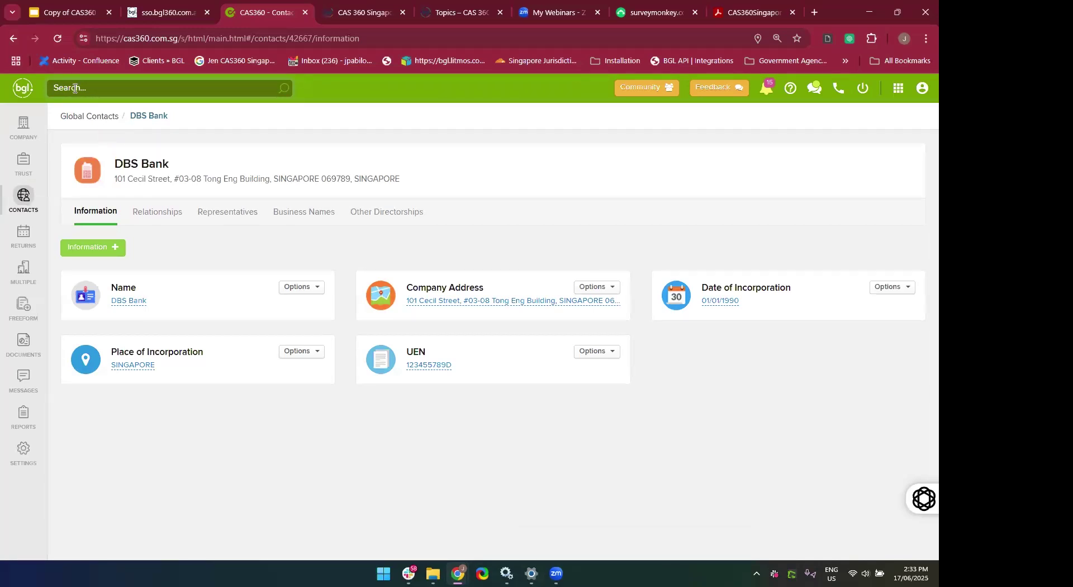
type("CAS360")
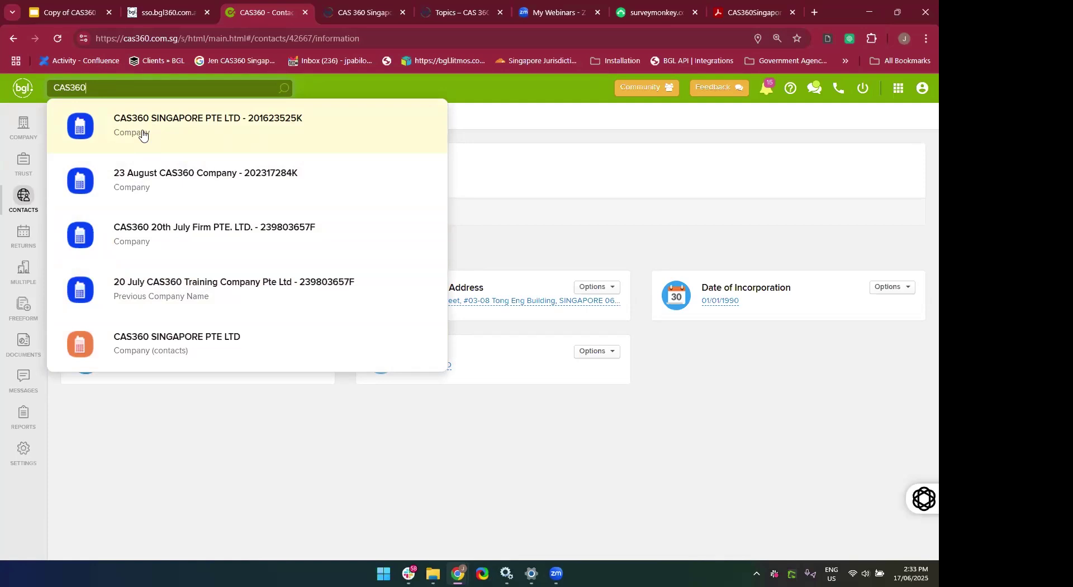
View CAS360 SINGAPORE PTE LTD's contact and company details, then return to all 77 companies.
left_click(124, 347)
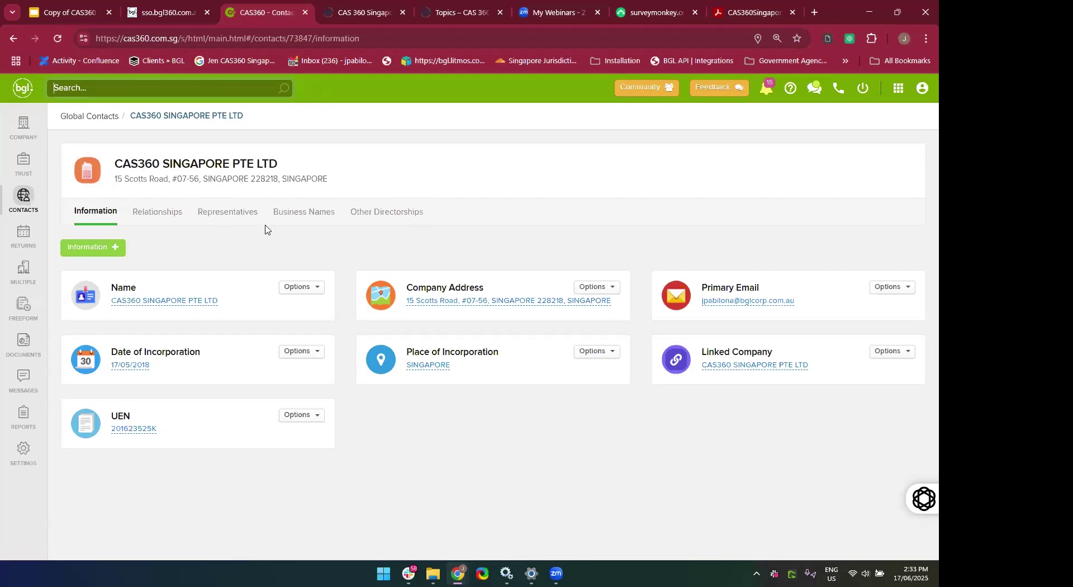
type("CAS360")
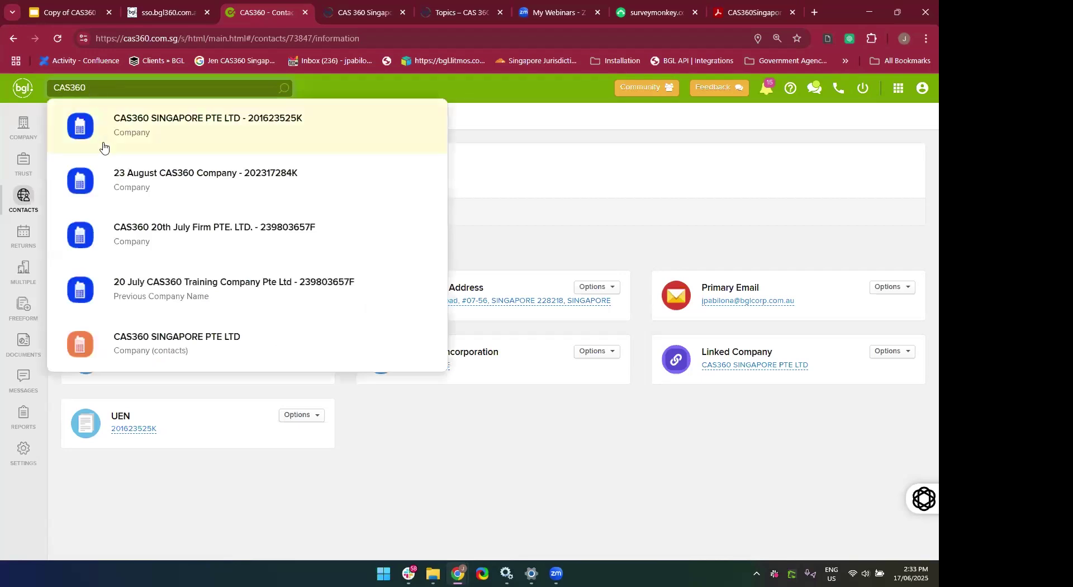
left_click(102, 145)
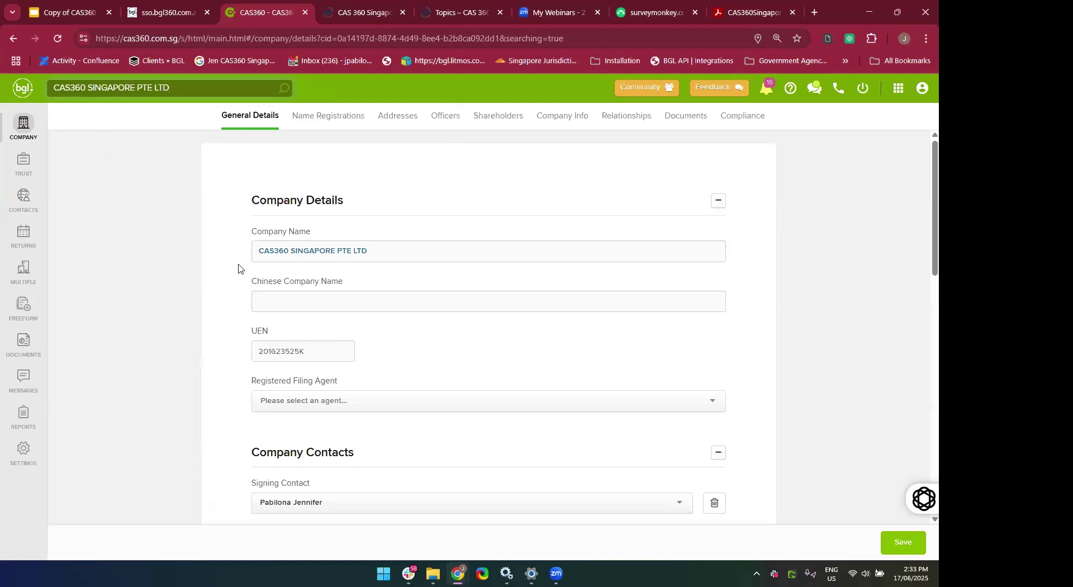
left_click(25, 133)
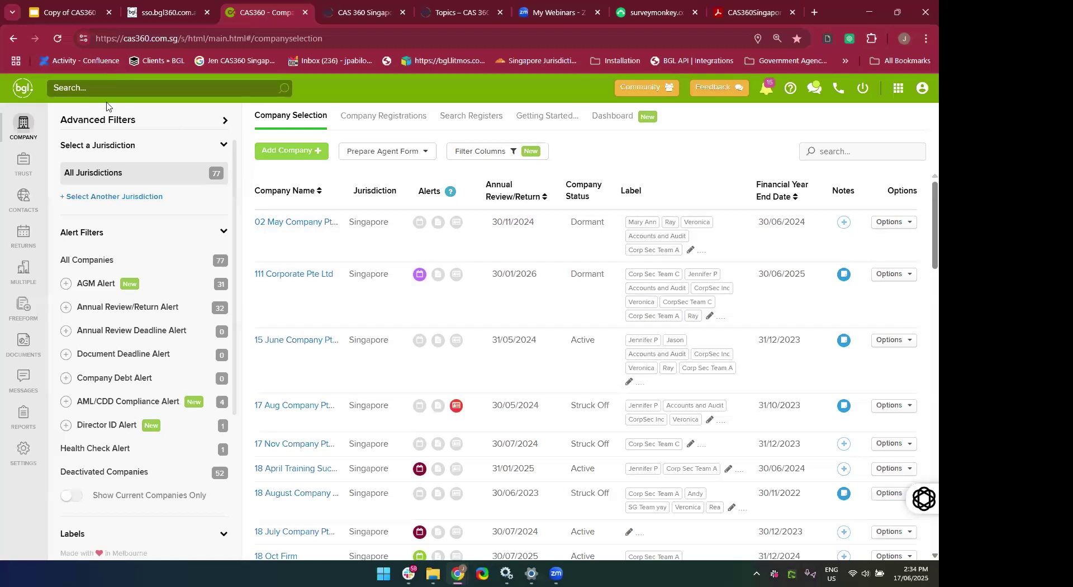
left_click(22, 168)
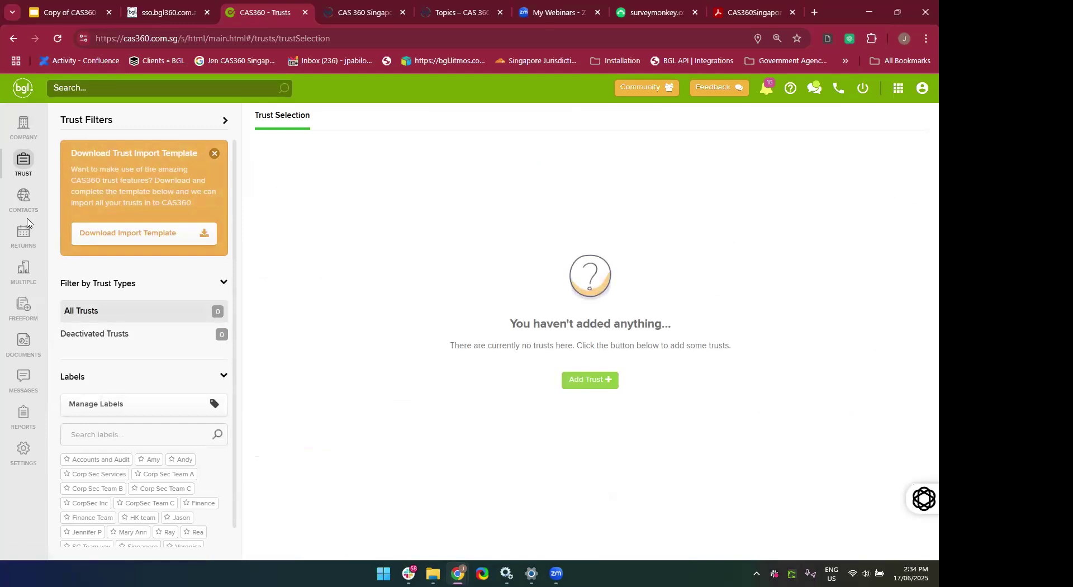
left_click(24, 131)
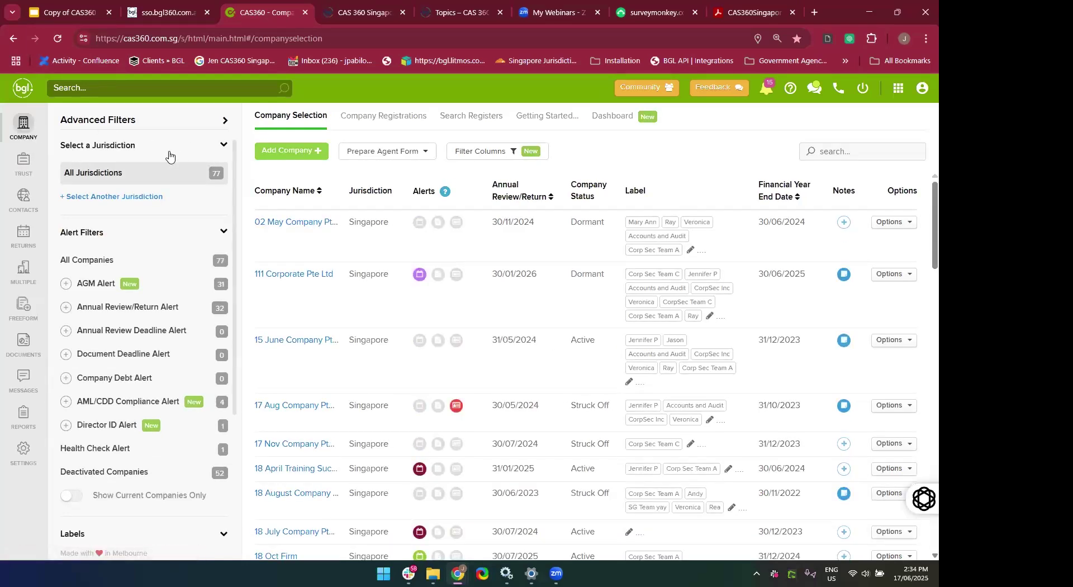
Filter the company list to the Singapore jurisdiction, leaving 63 companies.
left_click(112, 199)
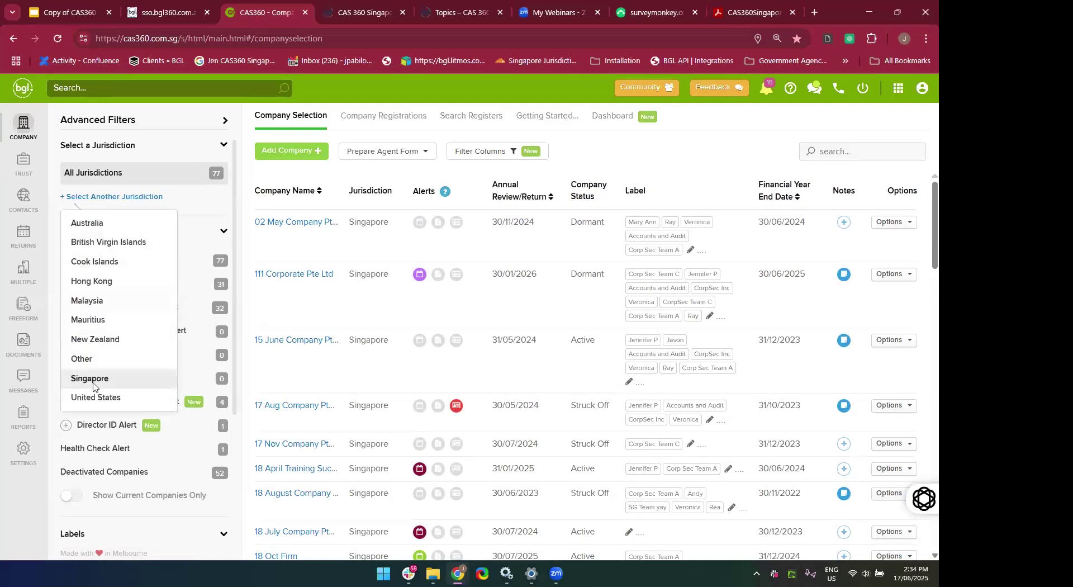
left_click(93, 384)
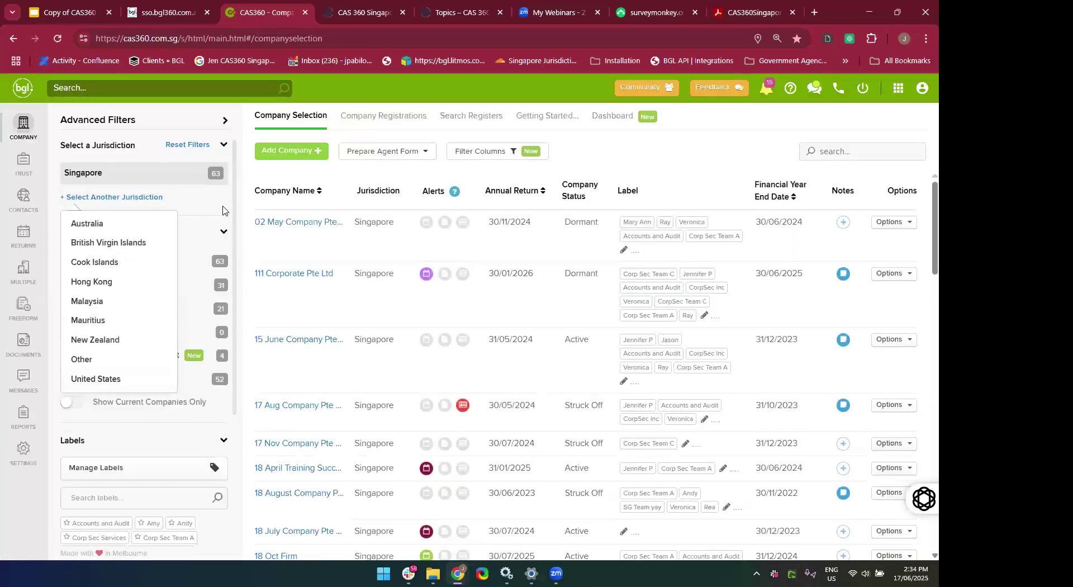
left_click(223, 210)
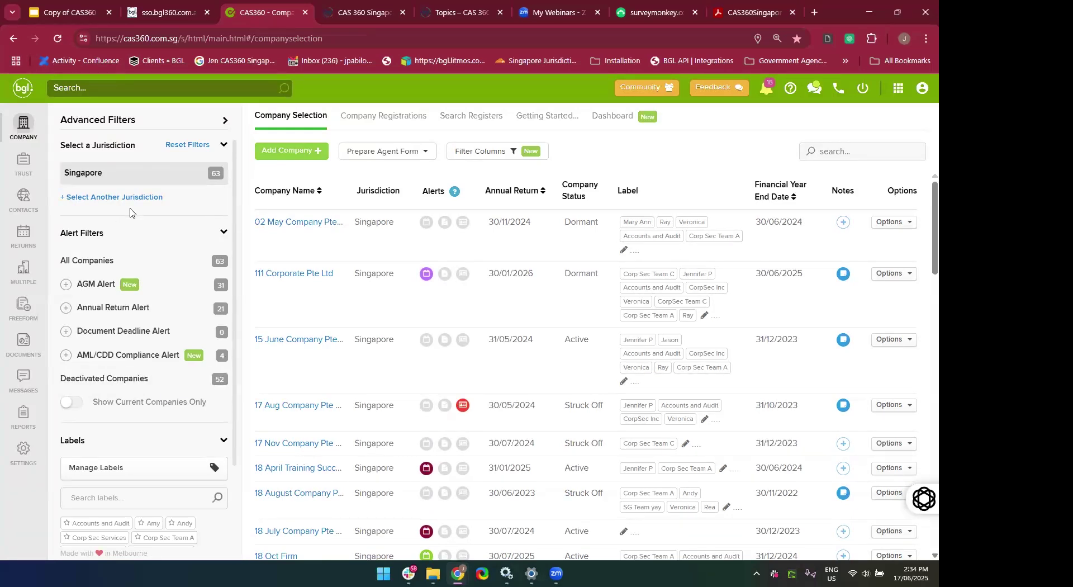
Review the Singapore companies and switch to the global contacts list of 85 contacts.
scroll(153, 446, "down", 3)
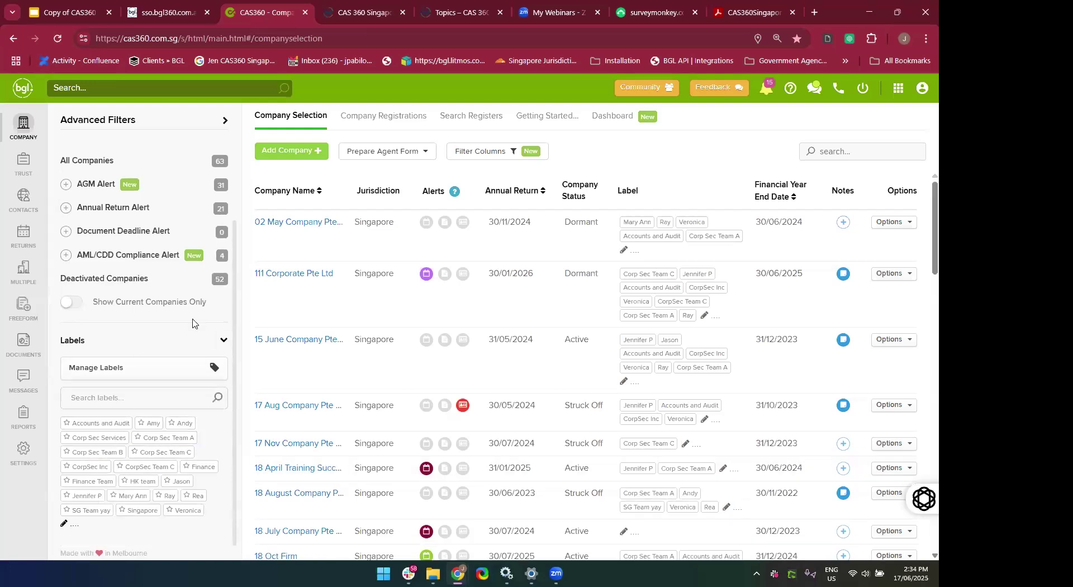
scroll(193, 324, "up", 2)
scroll(193, 323, "up", 1)
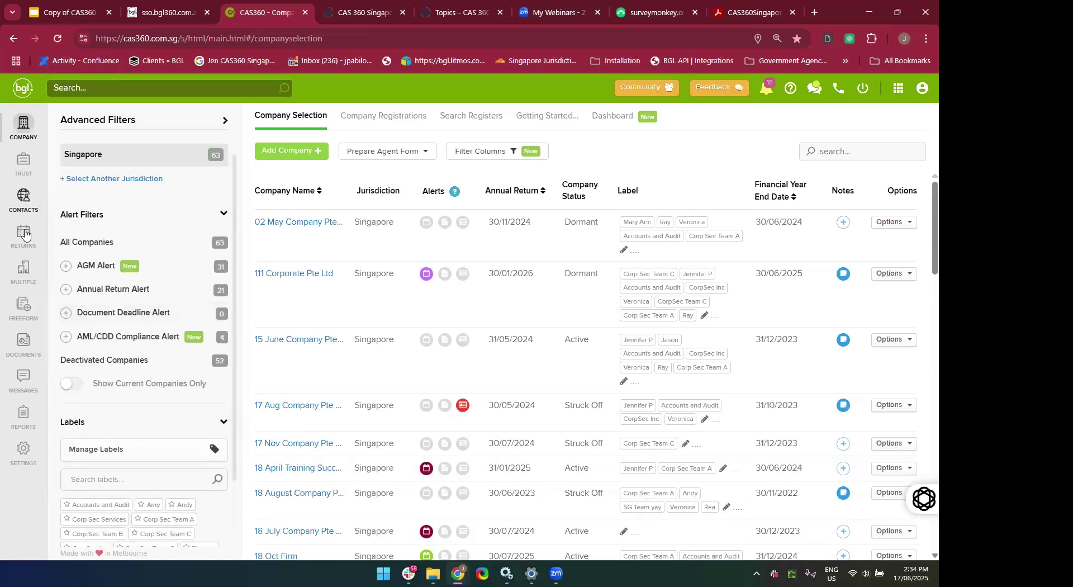
left_click(22, 203)
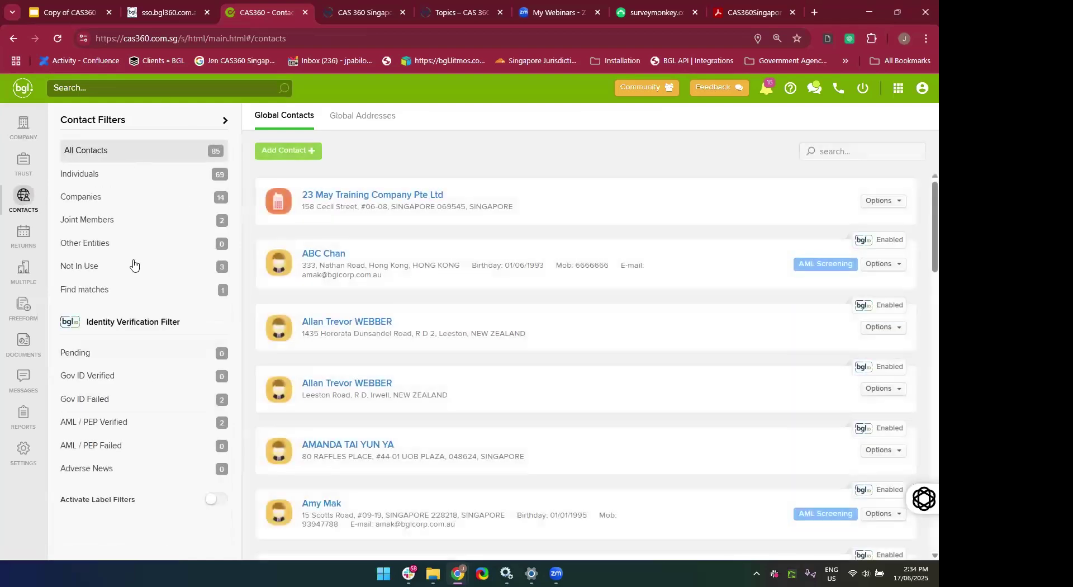
Filter contacts by Individuals, then Companies, view the 989 global documents, and return to companies.
left_click(126, 180)
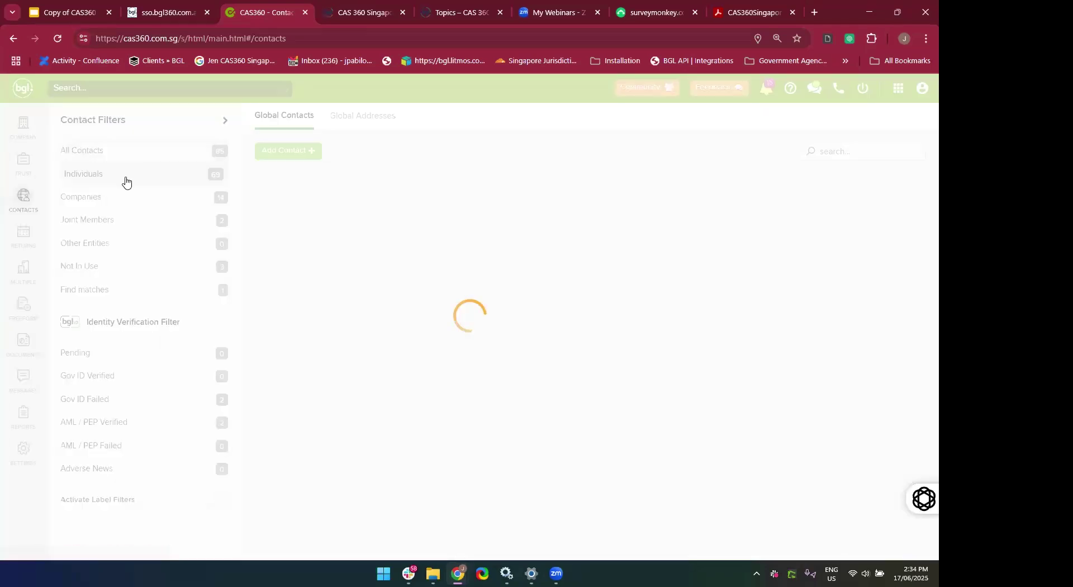
left_click(91, 205)
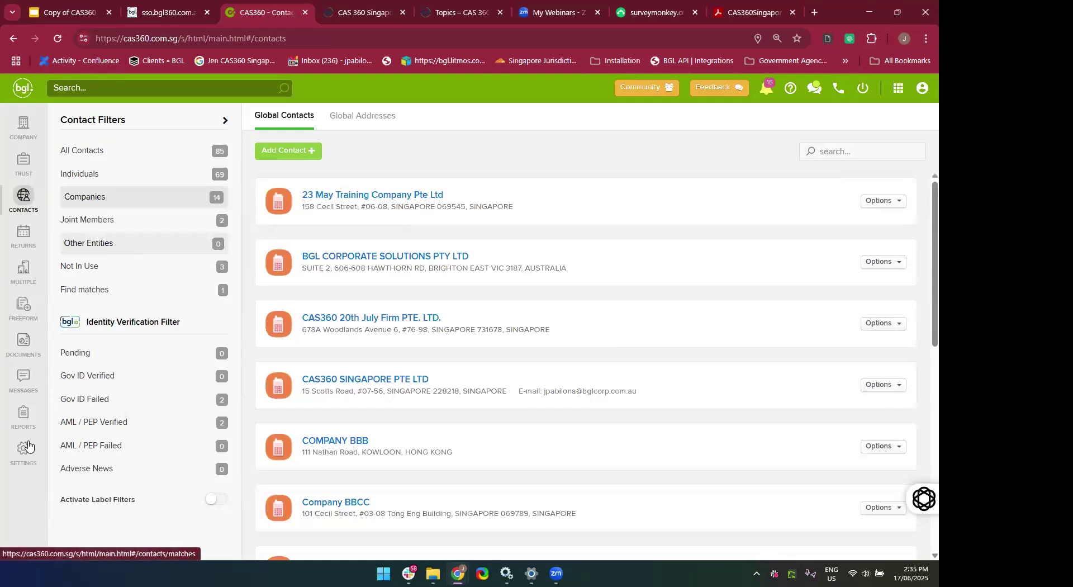
left_click(29, 343)
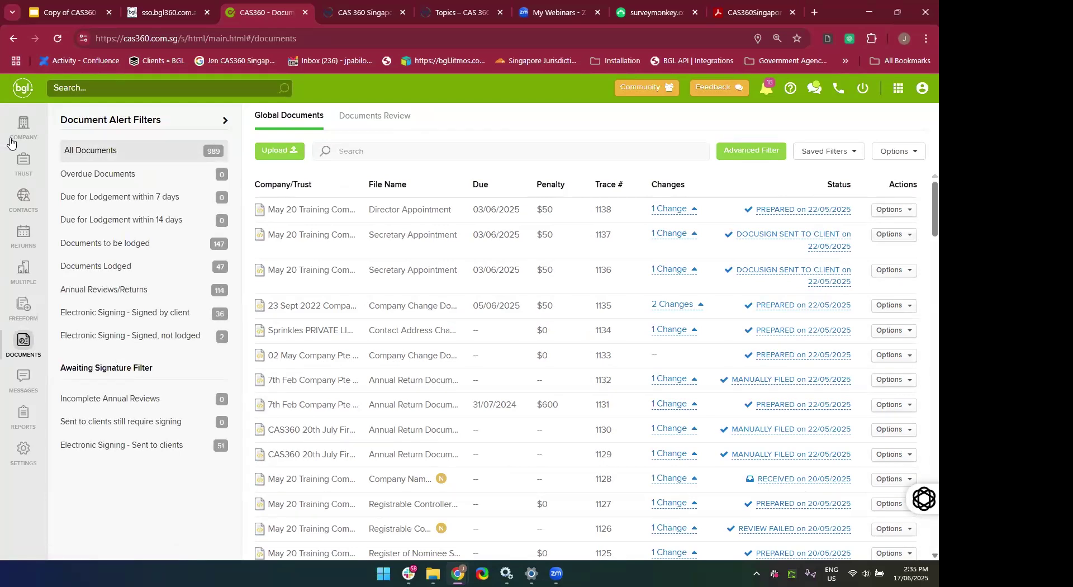
left_click(24, 126)
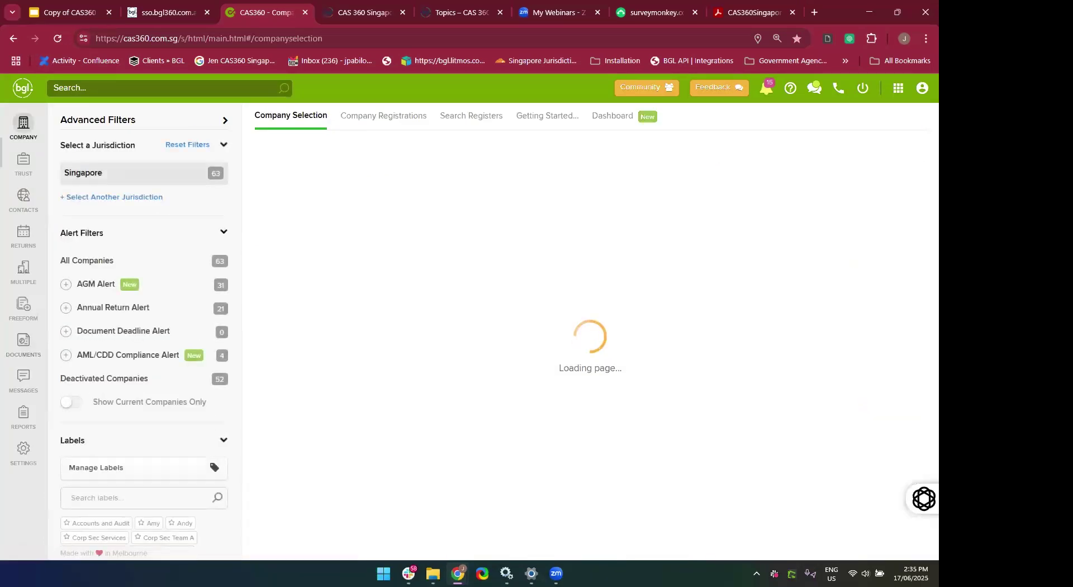
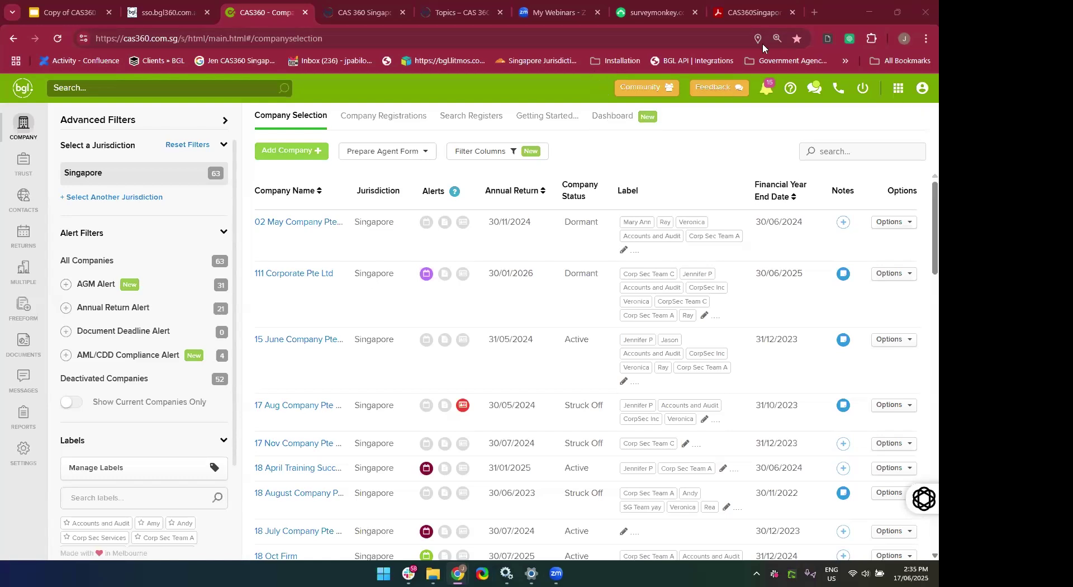
Open the notifications list and expand the first notification to see when it arrived.
left_click(764, 96)
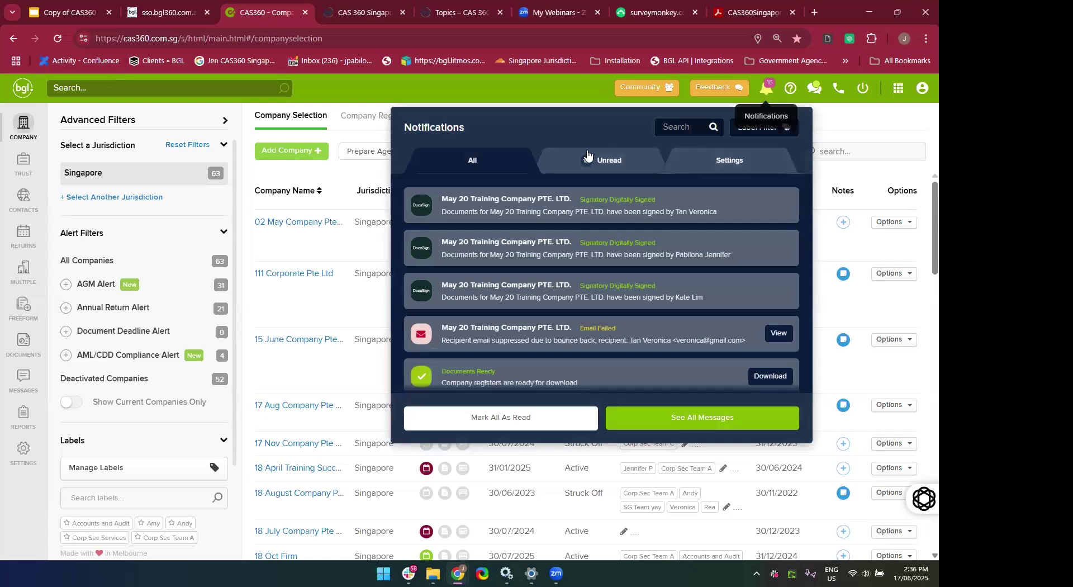
left_click(516, 201)
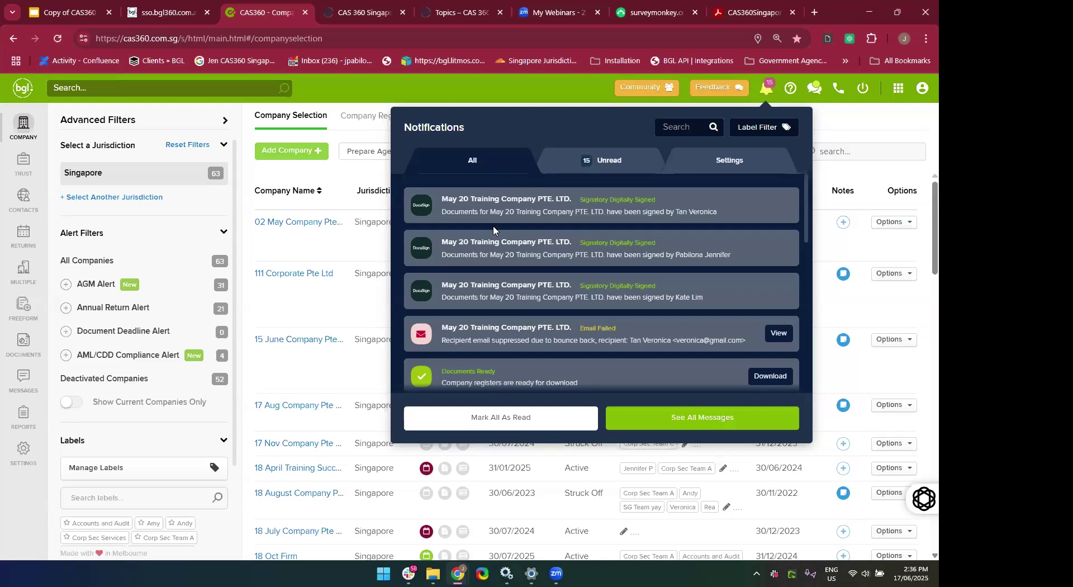
scroll(506, 306, "down", 8)
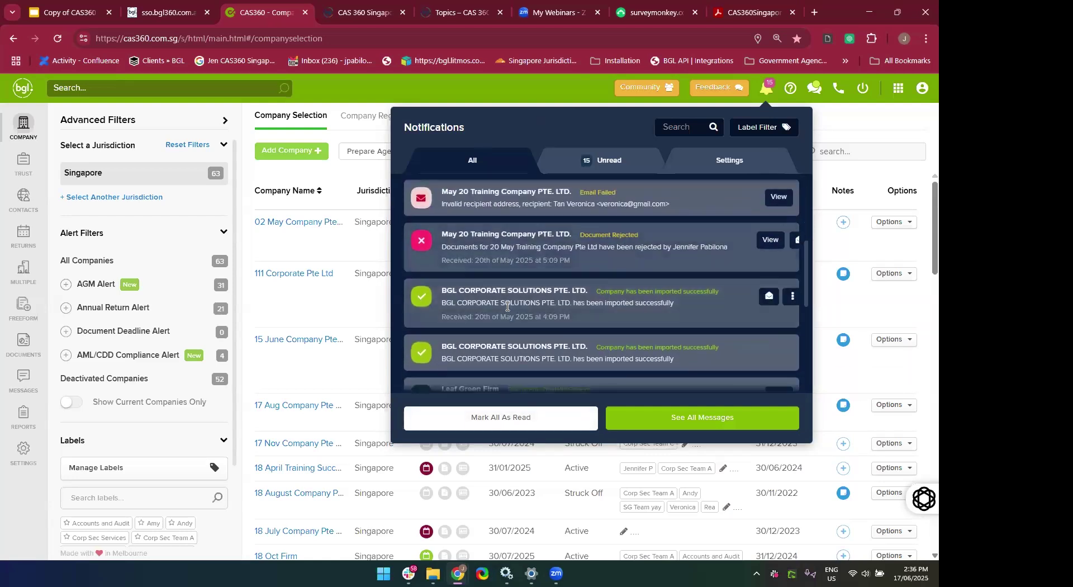
scroll(506, 306, "down", 2)
scroll(507, 306, "up", 5)
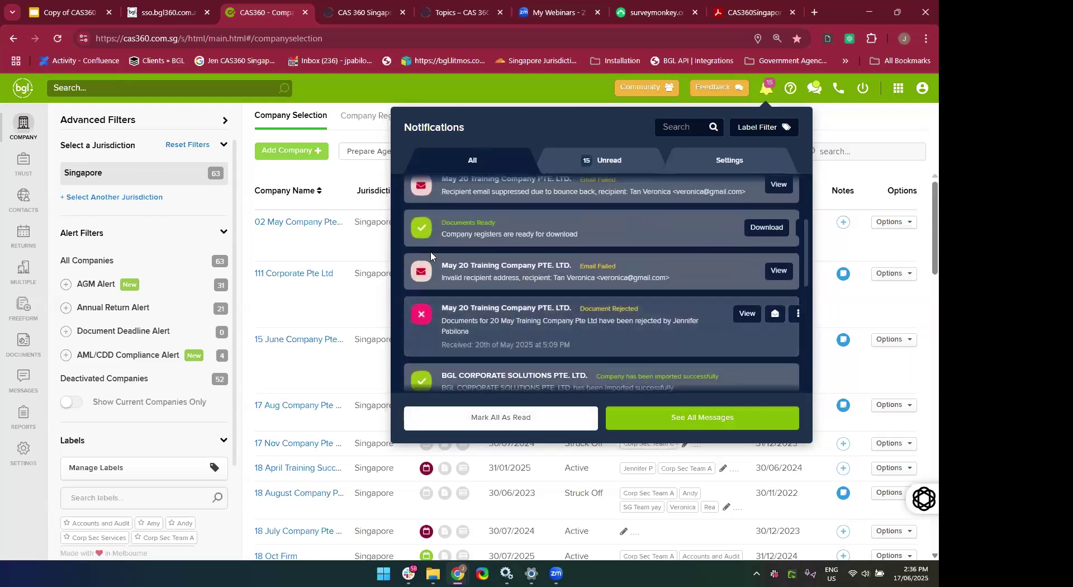
Filter to unread notifications and open the failed May 20 Training Company email in the Outbox.
left_click(488, 160)
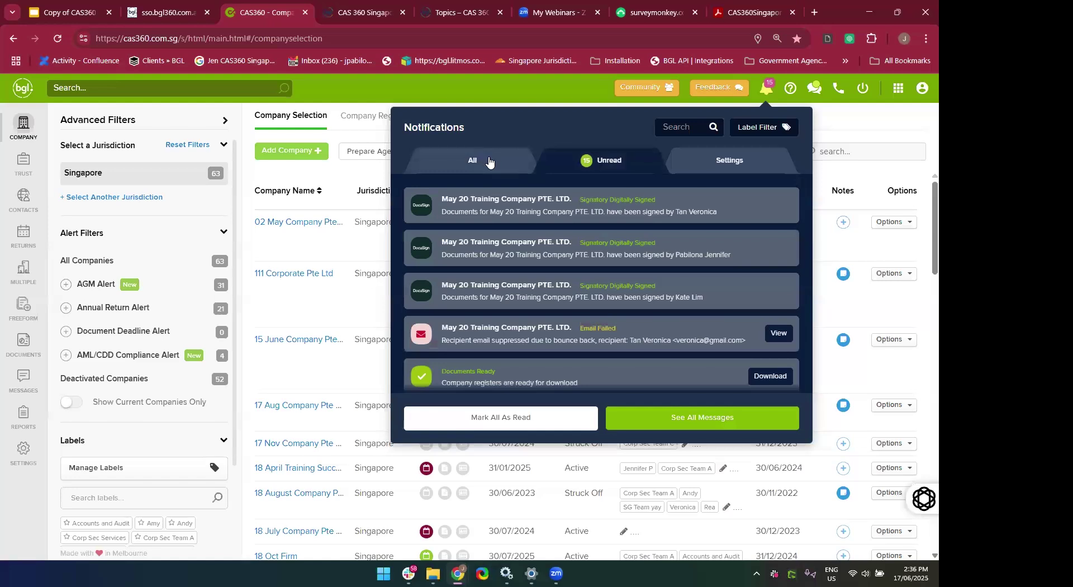
left_click(488, 161)
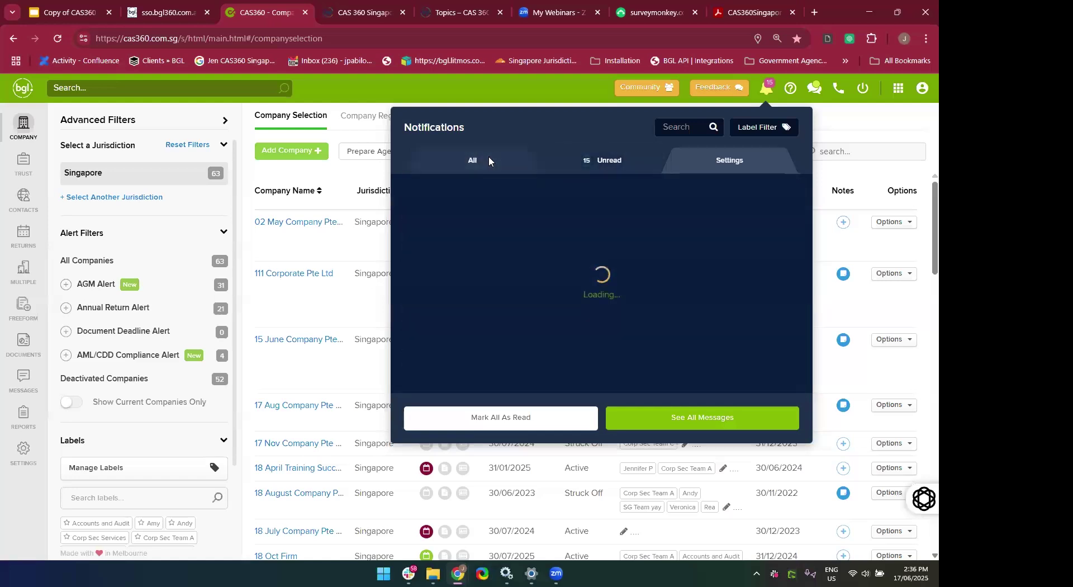
left_click(609, 160)
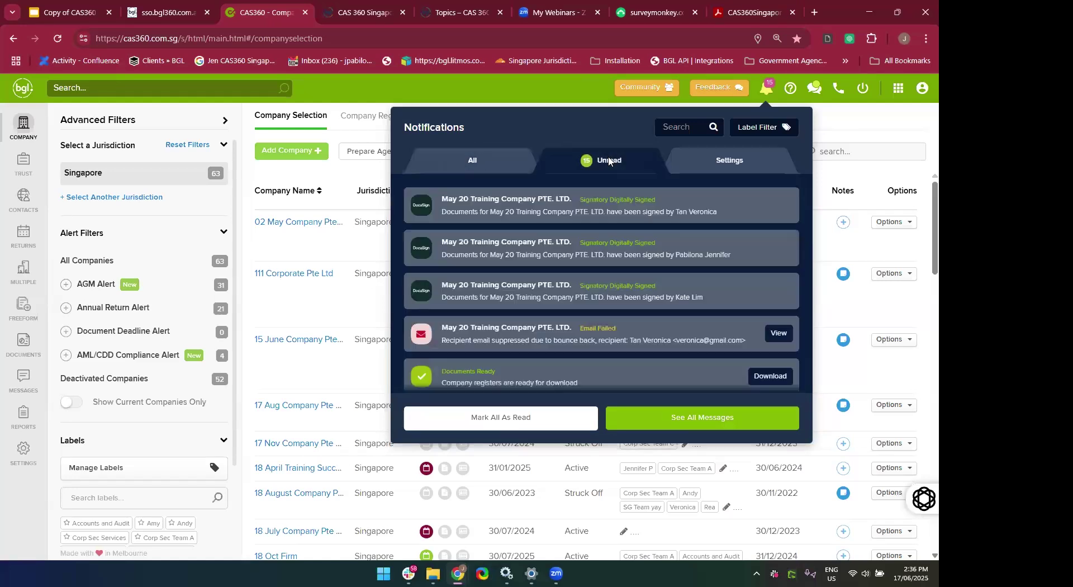
scroll(718, 316, "down", 1)
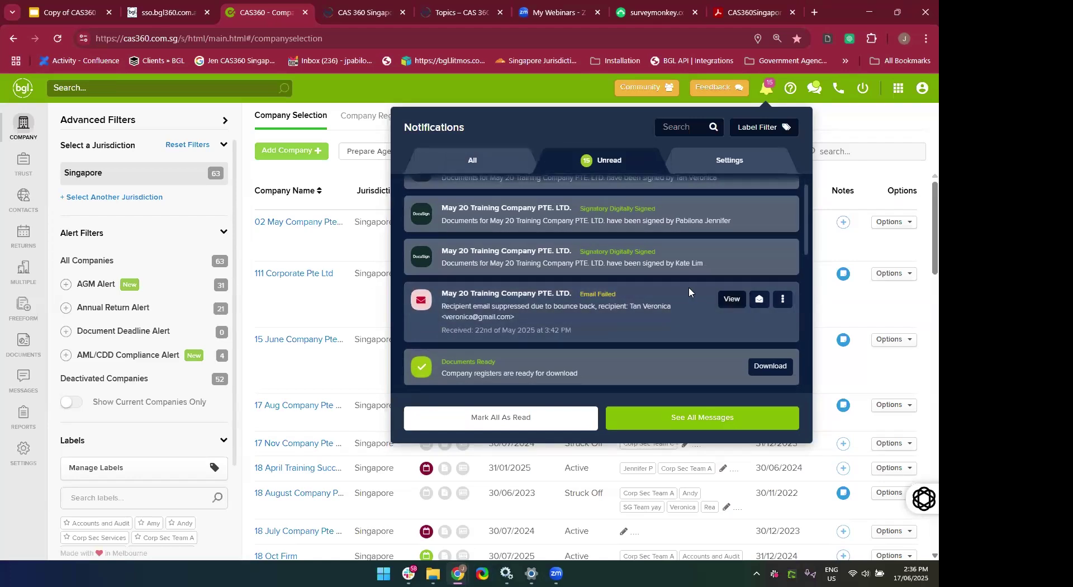
left_click(730, 302)
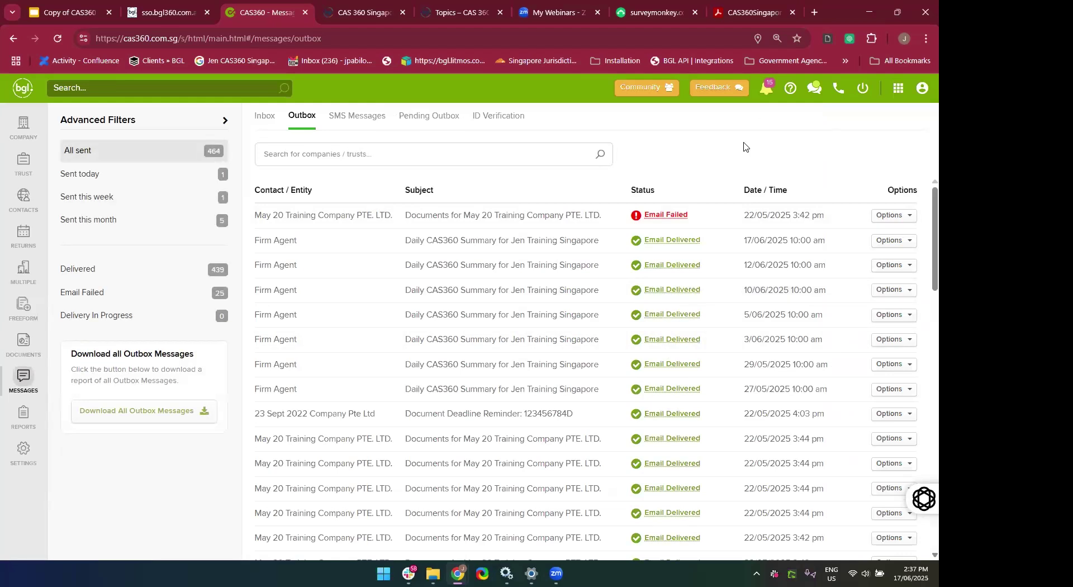
Mark every notification as read, show all notifications, then go to the Messages Inbox of alerts.
left_click(767, 91)
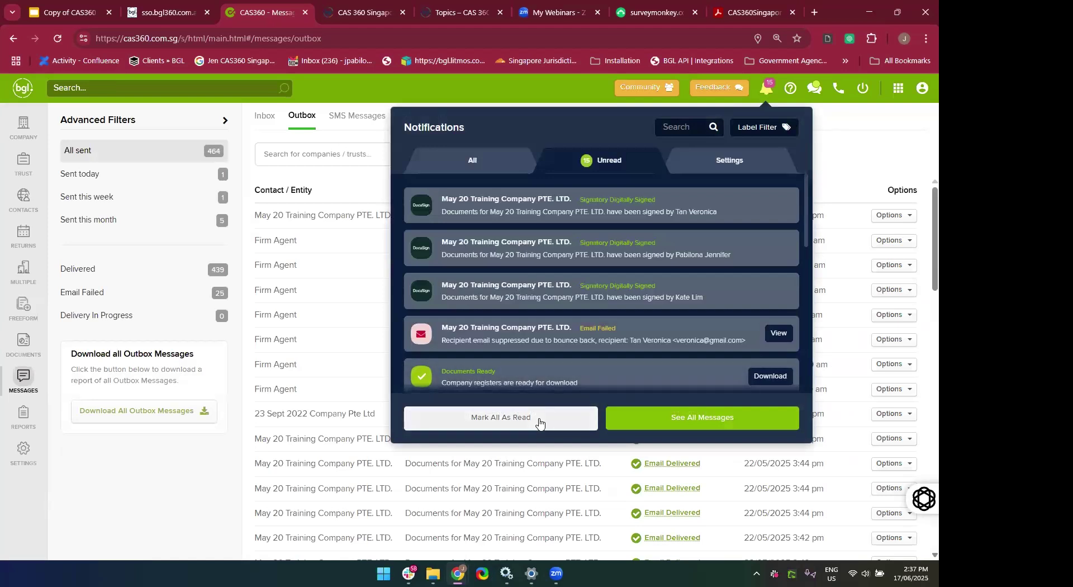
left_click(539, 423)
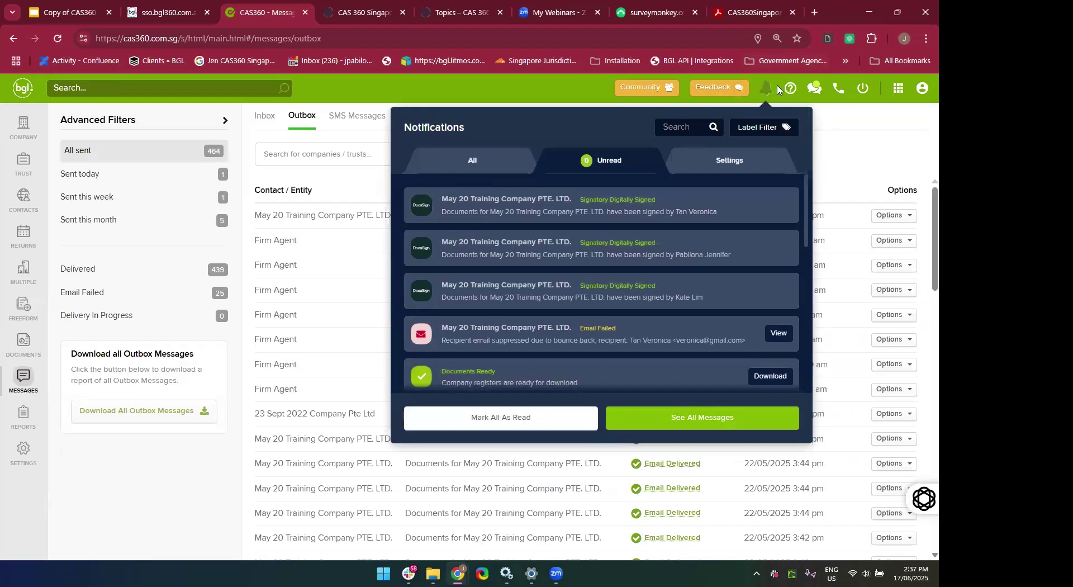
left_click(483, 159)
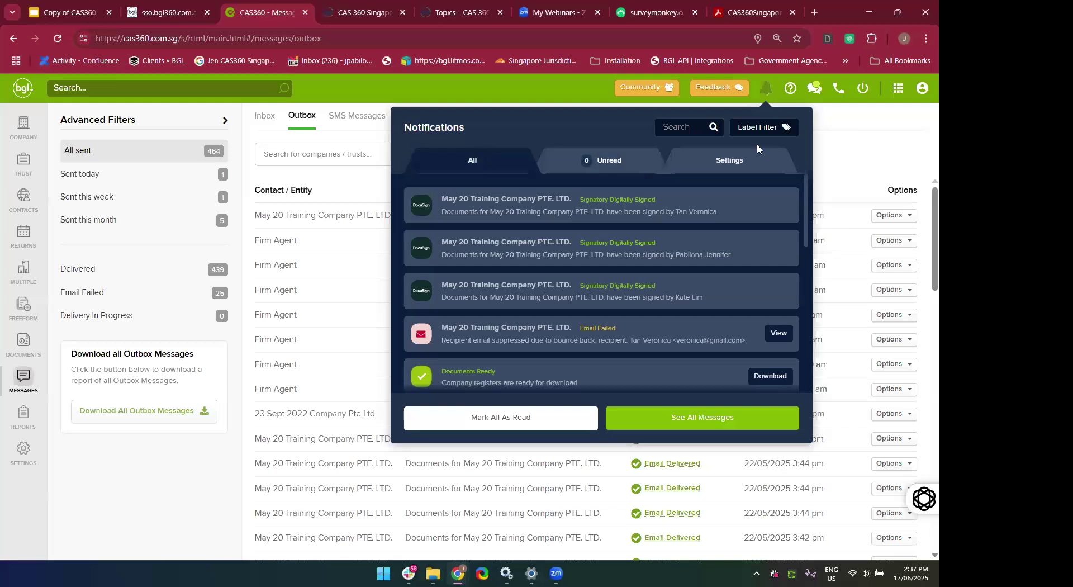
mouse_move(541, 255)
left_click(4, 400)
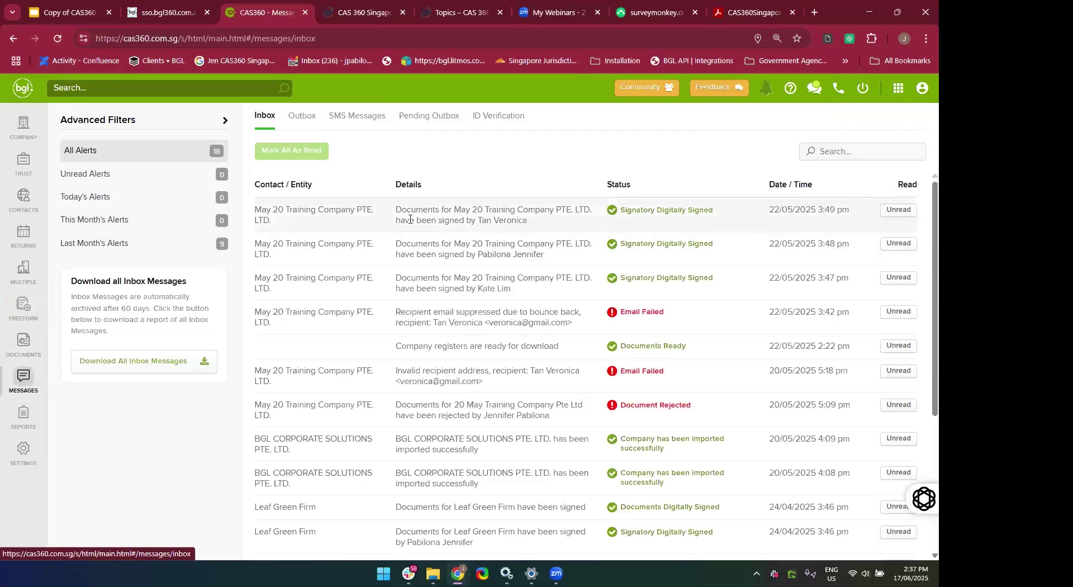
Dismiss the notifications, scroll the Inbox alerts, then switch to the Outbox of 464 sent messages.
left_click(767, 89)
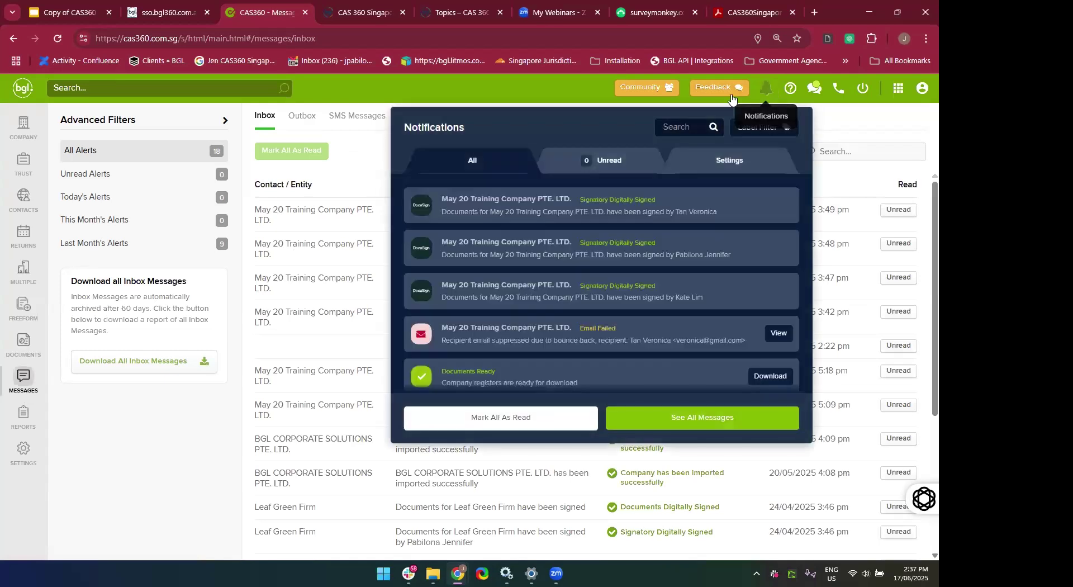
mouse_move(419, 219)
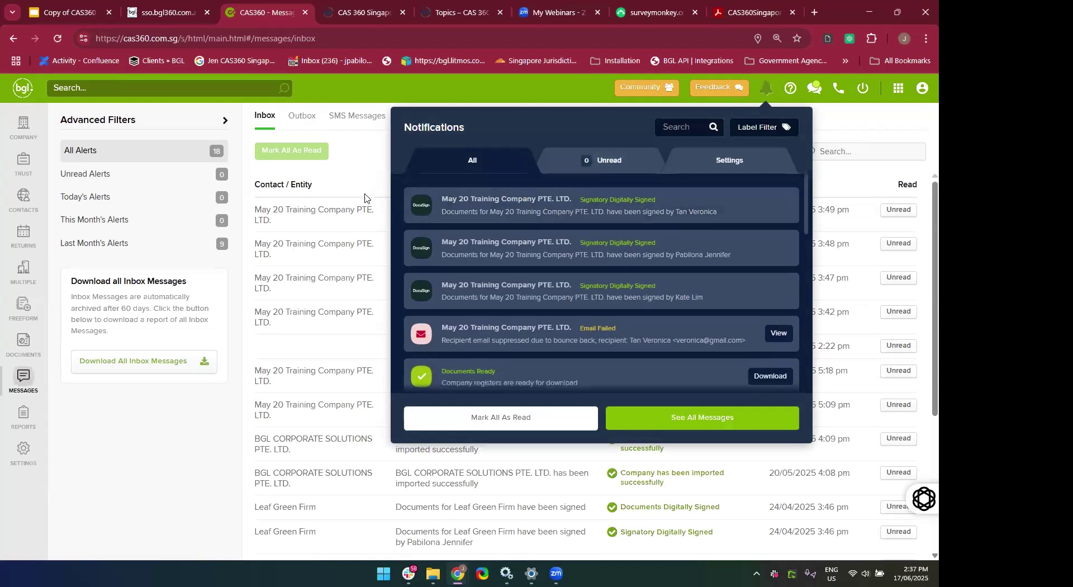
left_click(346, 282)
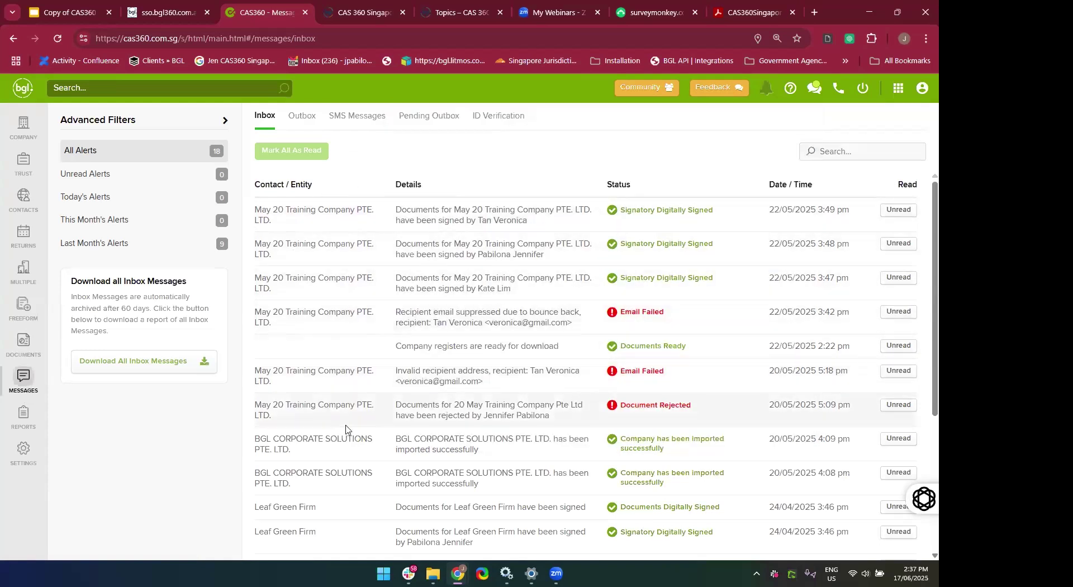
scroll(345, 429, "down", 5)
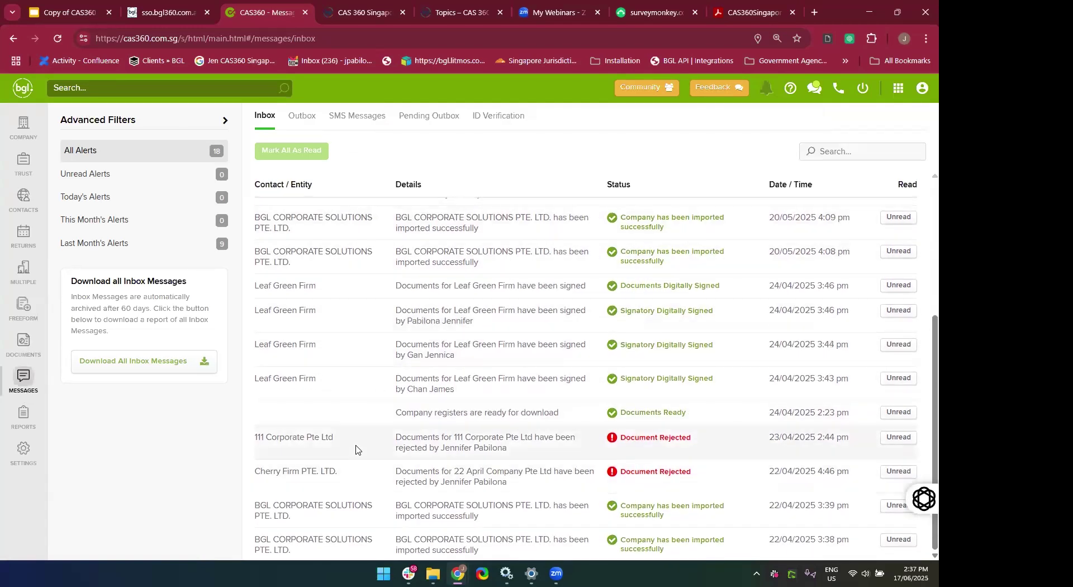
scroll(356, 449, "up", 5)
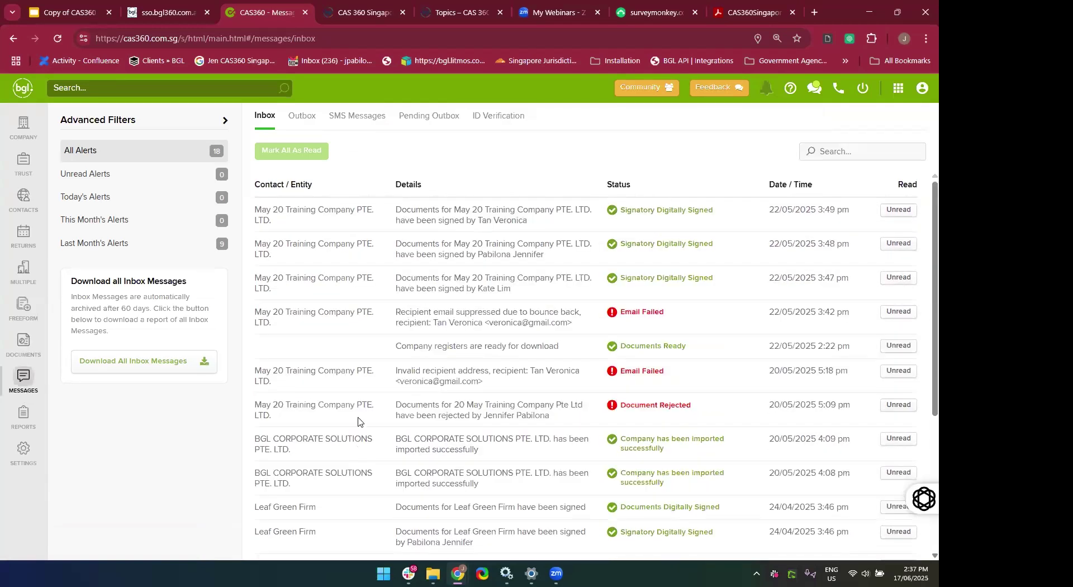
left_click(309, 118)
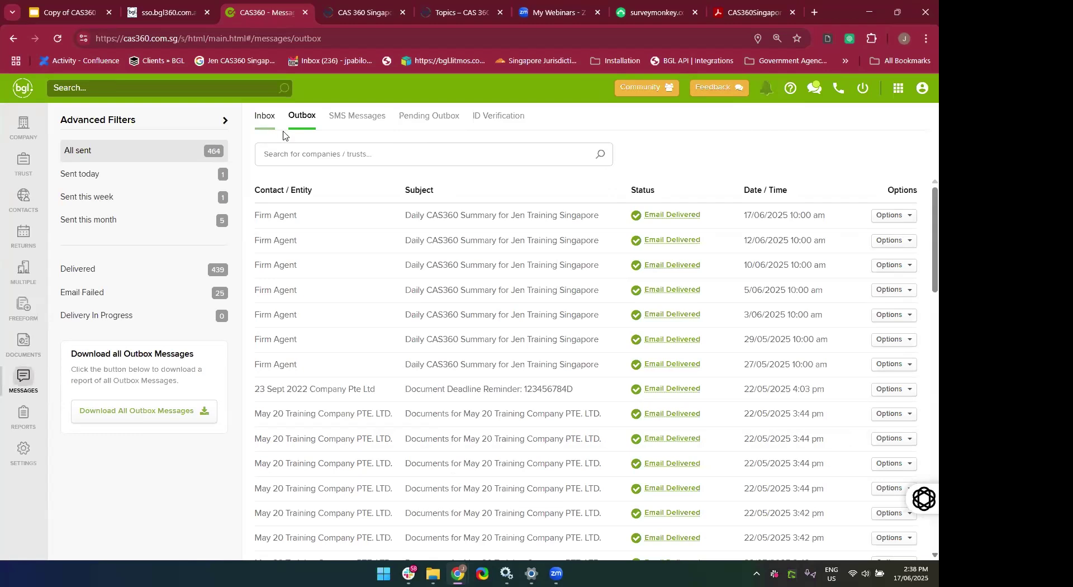
Switch between Inbox and Outbox and scroll through the sent document emails.
left_click(265, 126)
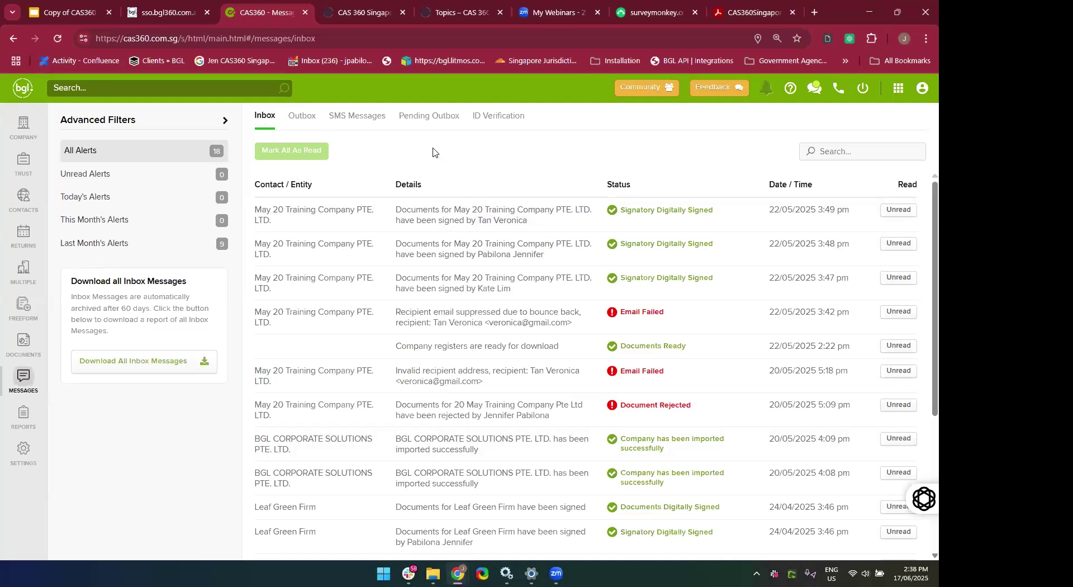
left_click(295, 125)
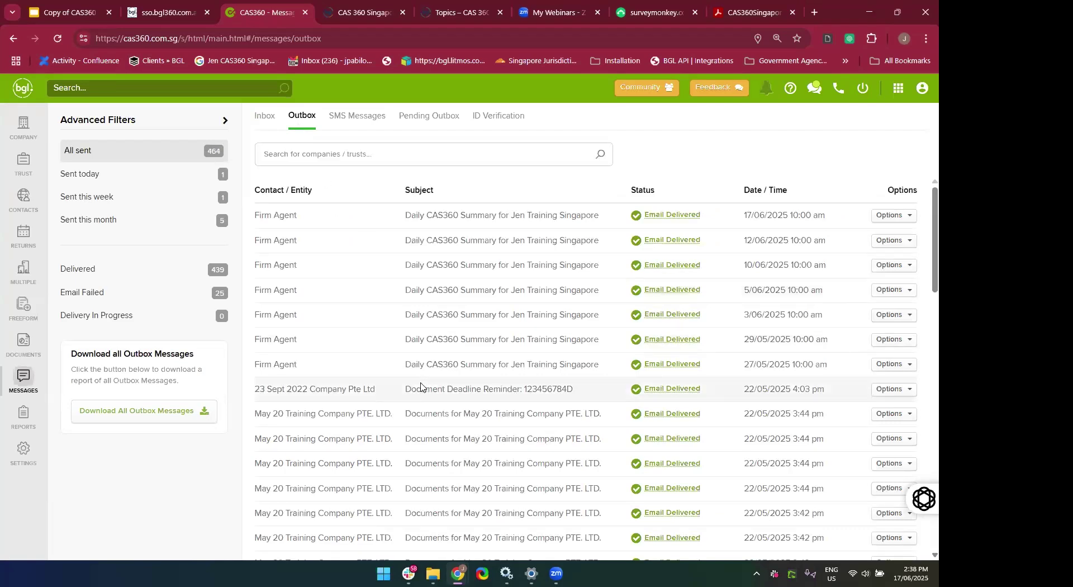
scroll(420, 385, "down", 3)
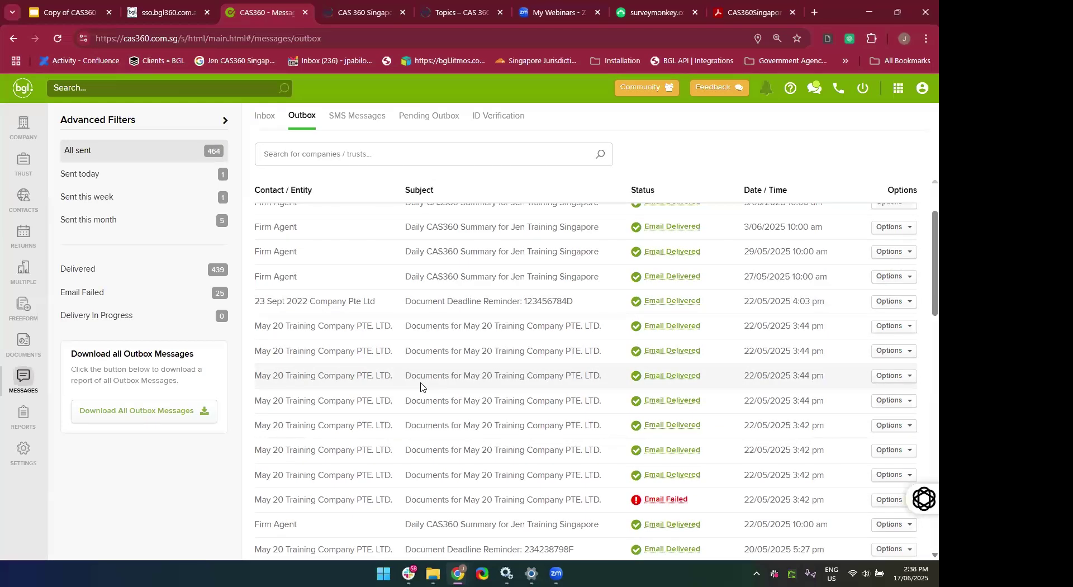
scroll(421, 386, "down", 10)
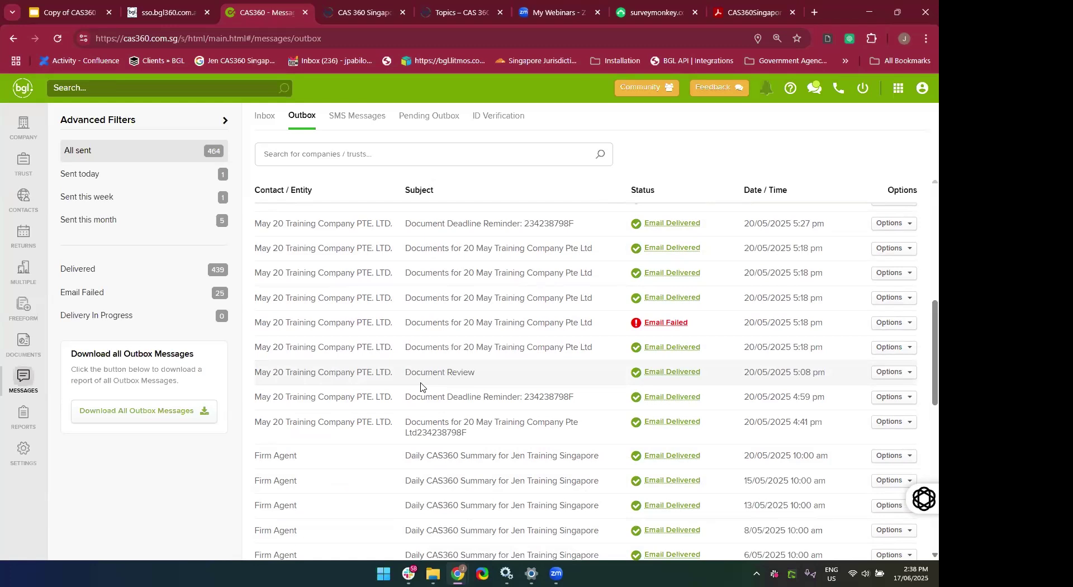
scroll(421, 386, "up", 10)
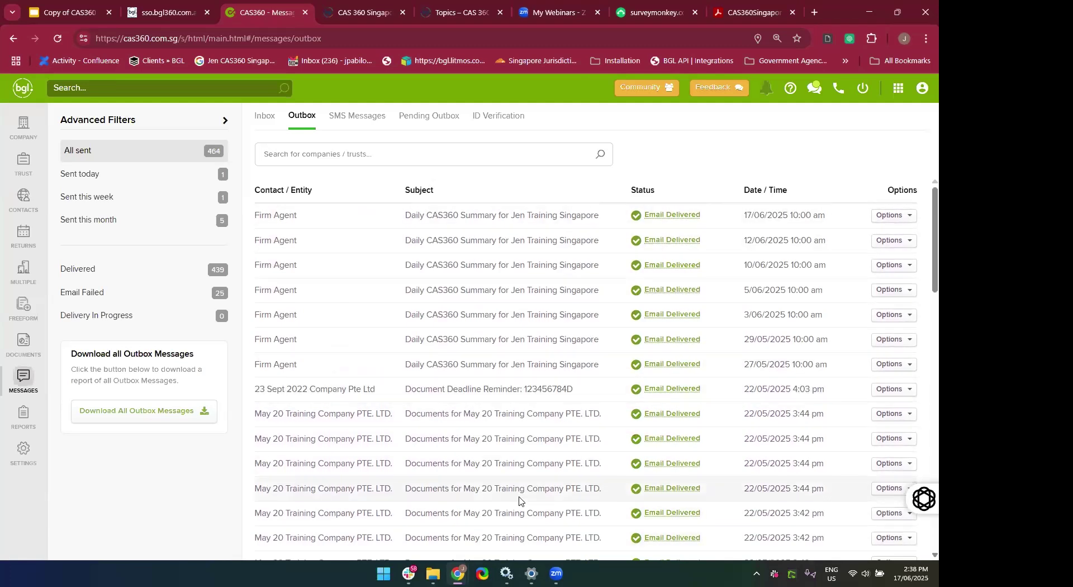
scroll(558, 497, "down", 2)
Check delivered emails' recipient details, then show the failed email's bounce-back suppression status.
left_click(648, 334)
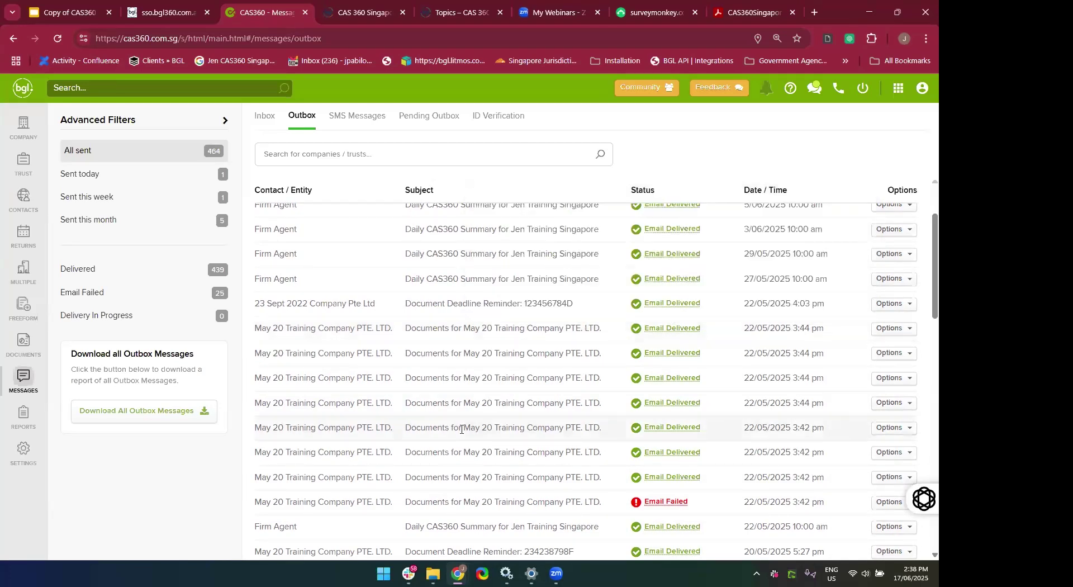
scroll(462, 429, "down", 3)
scroll(462, 433, "down", 1)
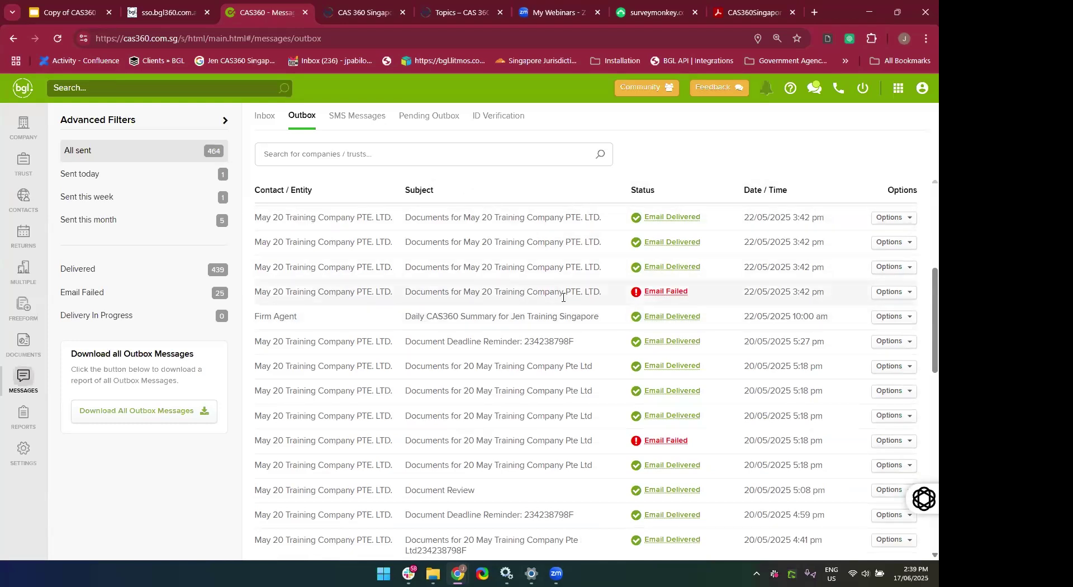
left_click(672, 316)
left_click(676, 305)
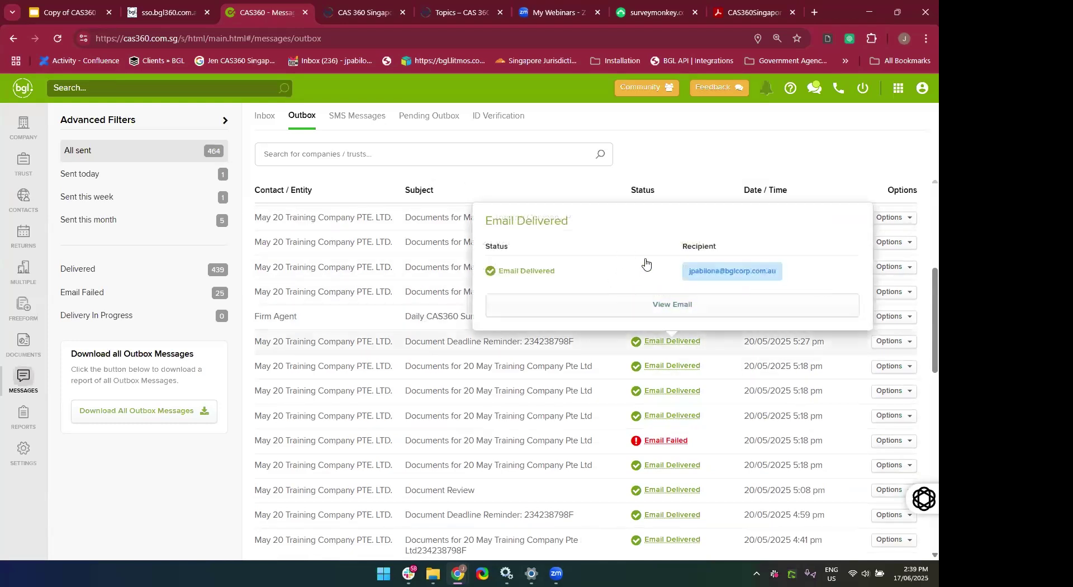
left_click(802, 168)
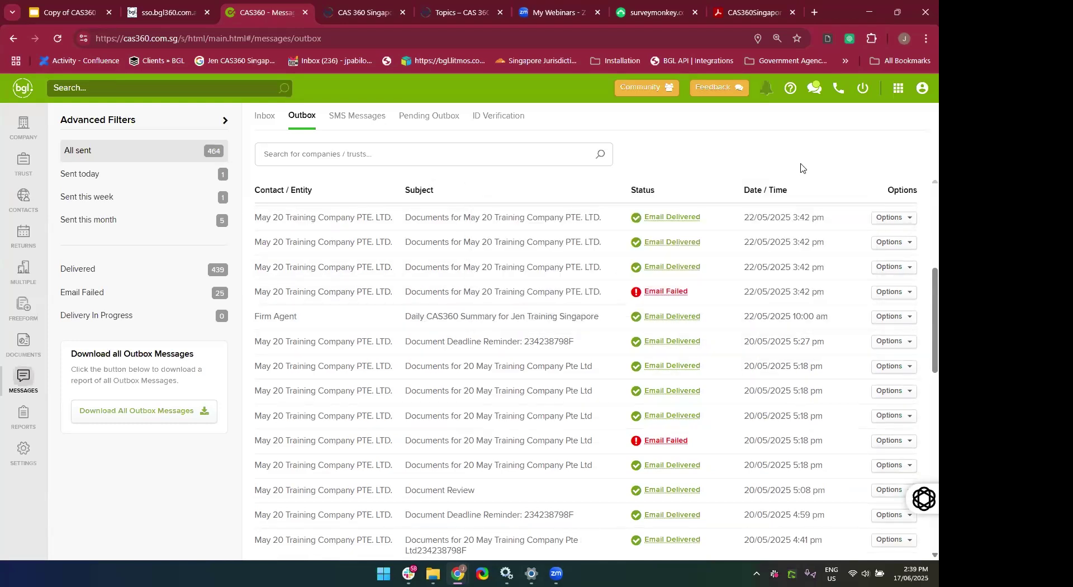
left_click(651, 294)
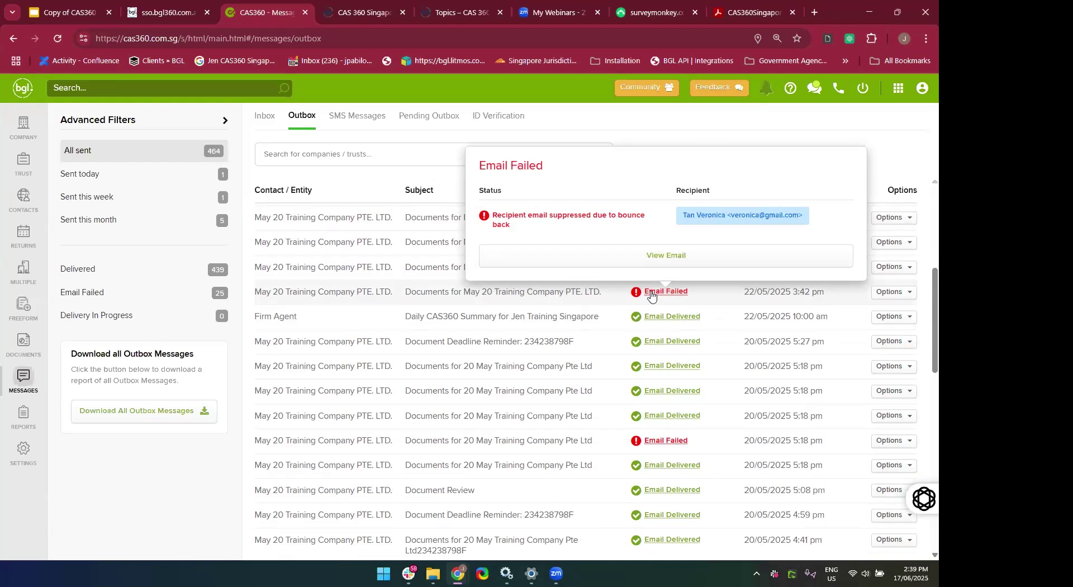
Preview the failed 22/05/2025 documents email, read through it, and close the preview.
left_click(618, 259)
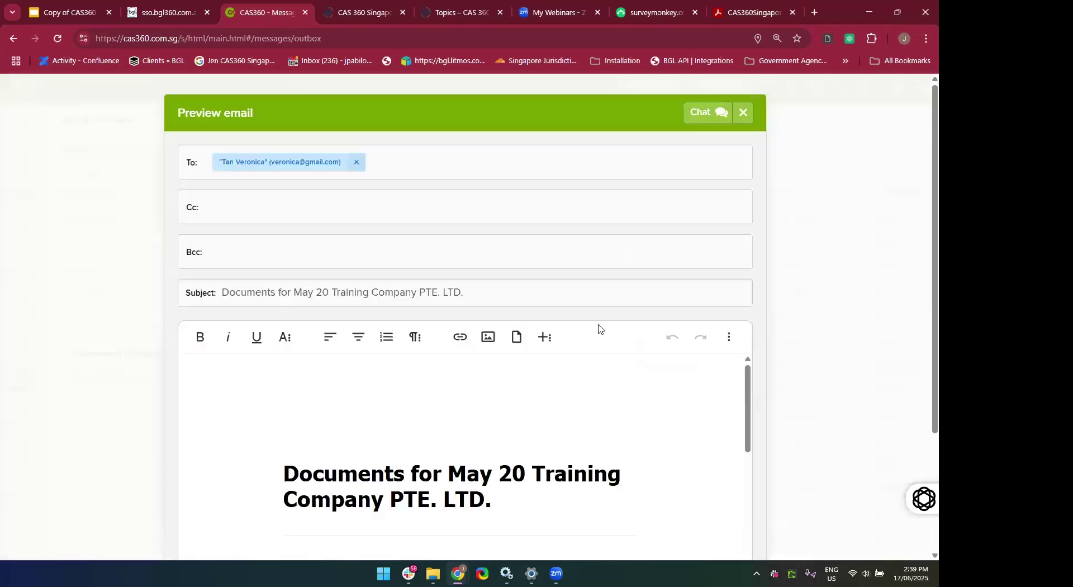
scroll(614, 395, "down", 5)
scroll(831, 427, "down", 3)
scroll(678, 364, "up", 1)
scroll(678, 363, "up", 4)
scroll(678, 363, "down", 3)
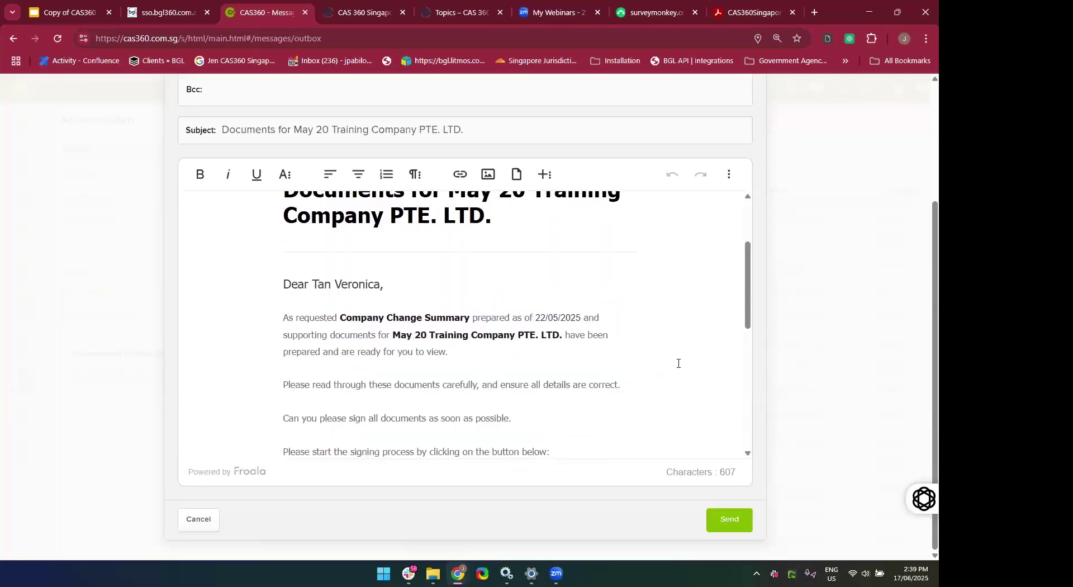
scroll(678, 363, "up", 3)
scroll(679, 363, "down", 4)
scroll(679, 363, "up", 2)
scroll(678, 363, "down", 3)
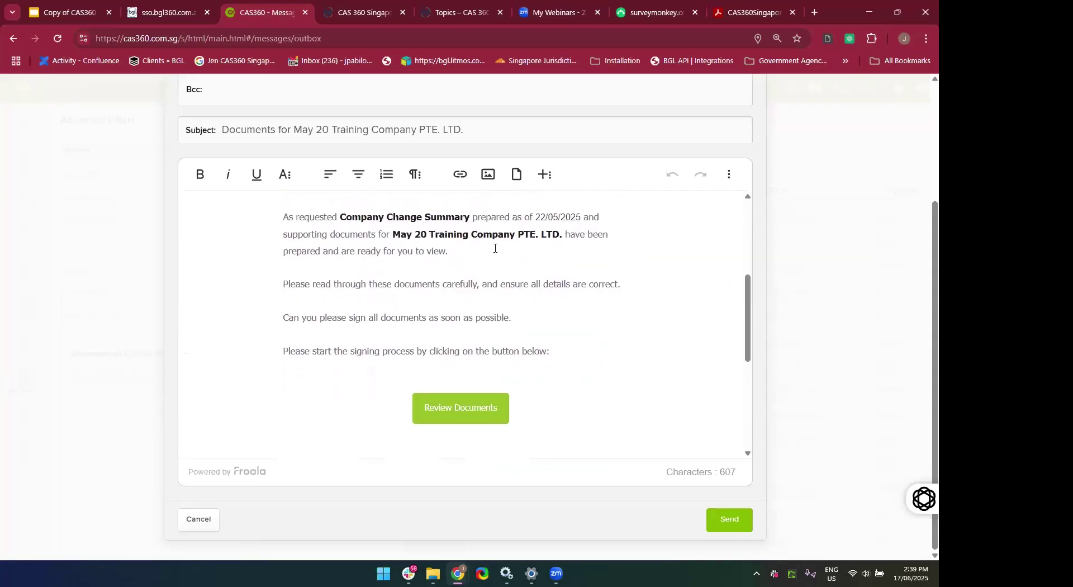
scroll(852, 380, "up", 2)
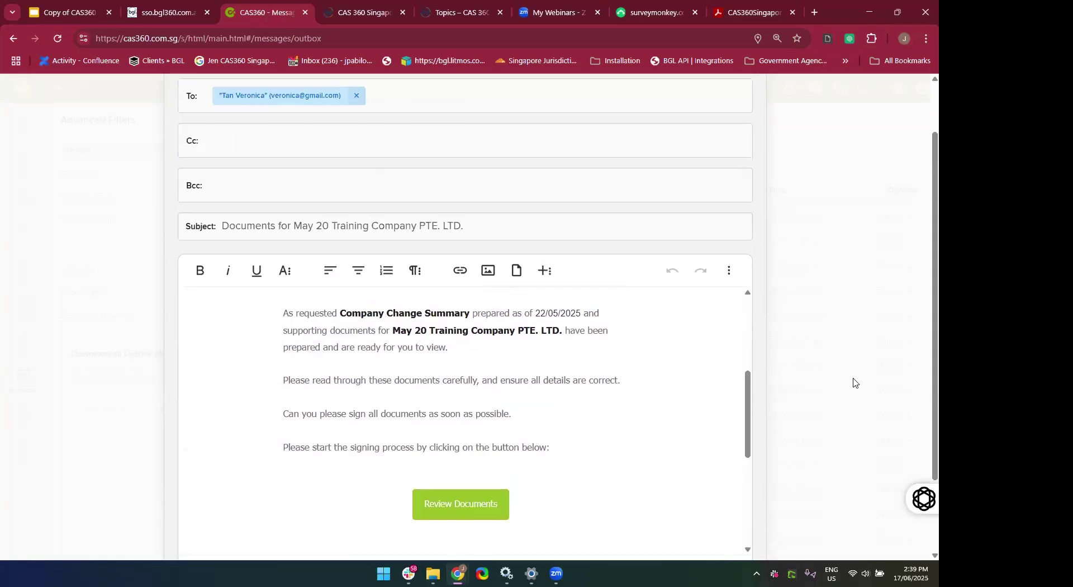
scroll(853, 382, "down", 2)
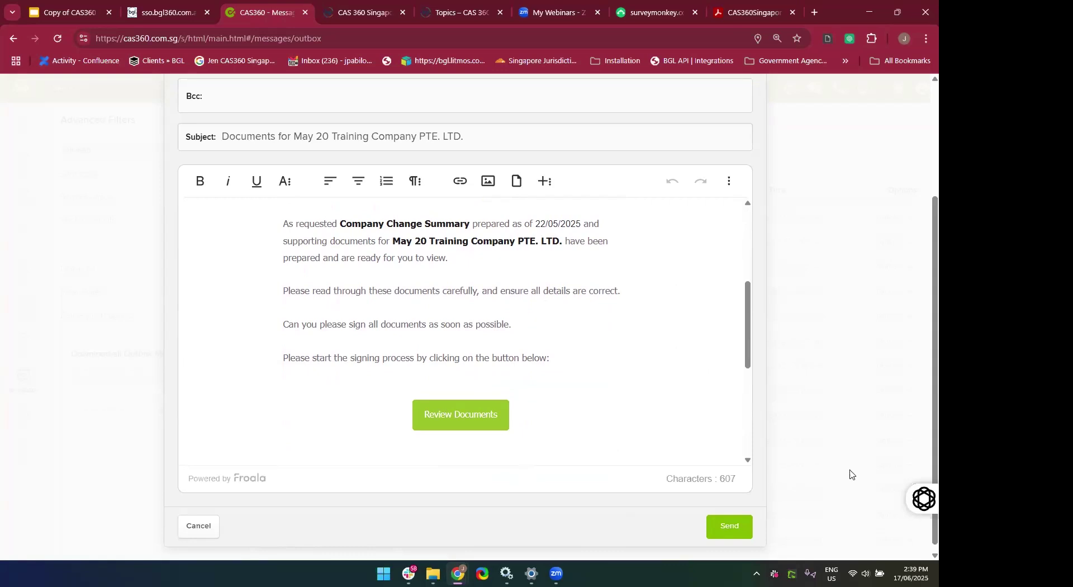
scroll(846, 469, "up", 5)
scroll(652, 457, "up", 8)
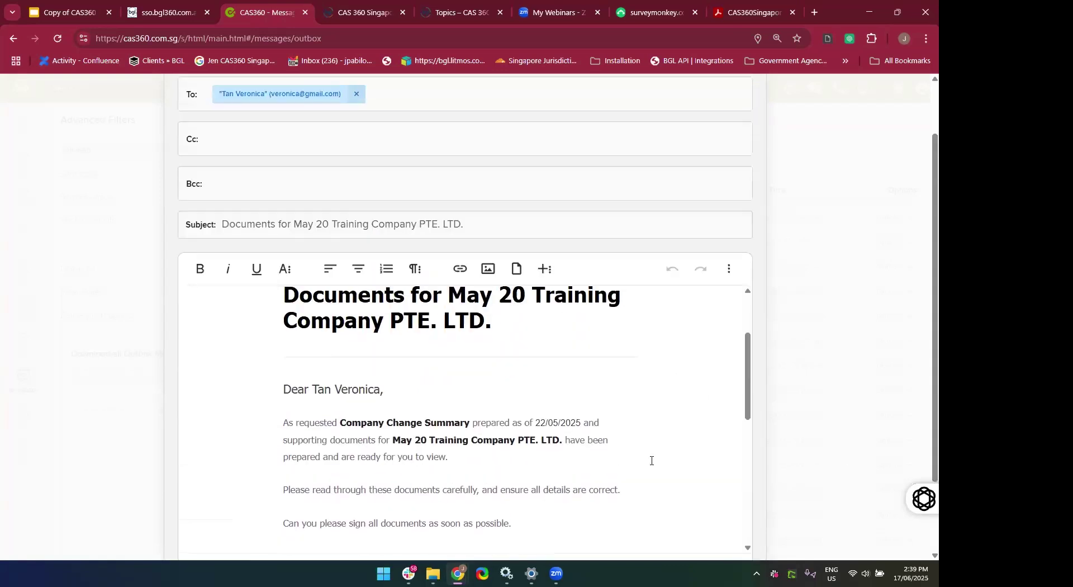
scroll(407, 192, "up", 3)
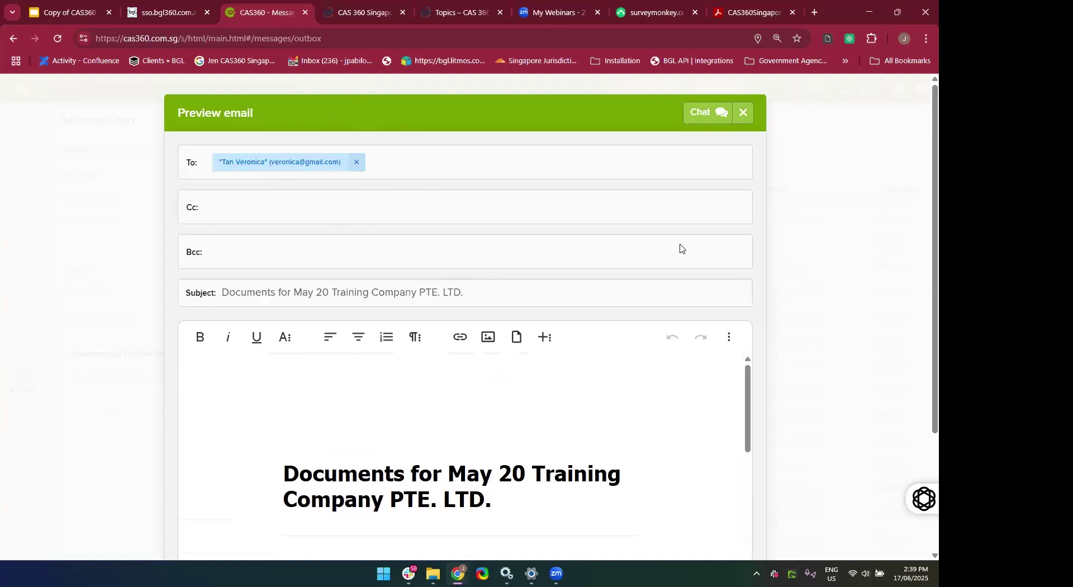
left_click(742, 114)
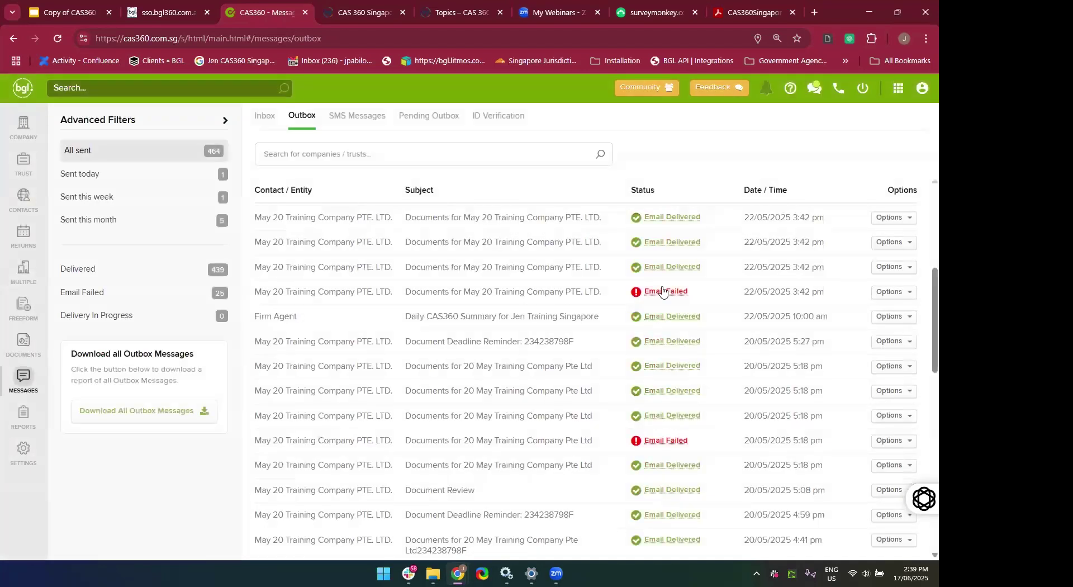
Check the Outbox status popovers, then view the empty Pending Outbox.
mouse_move(667, 314)
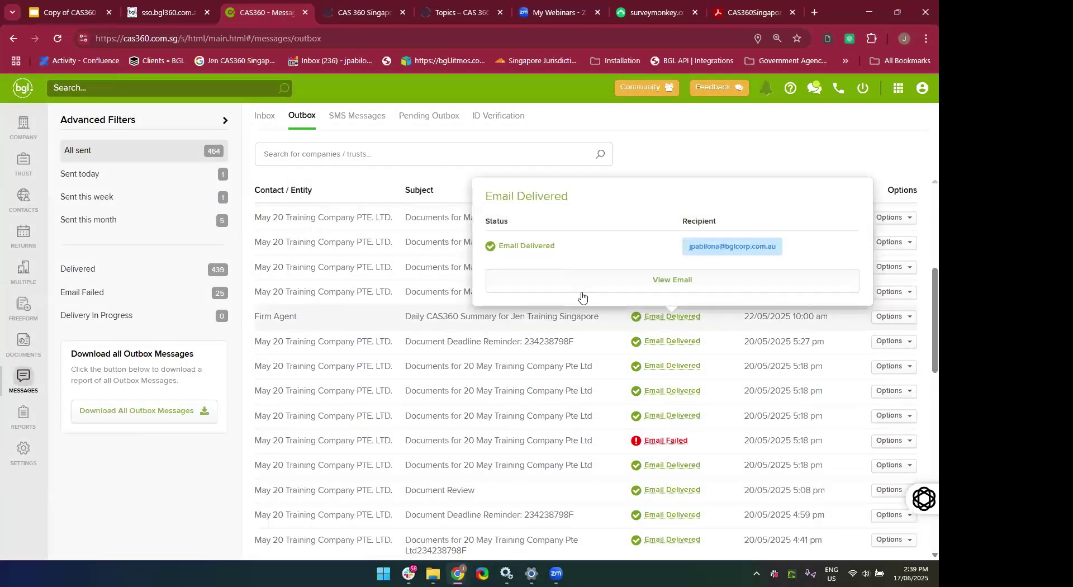
mouse_move(652, 294)
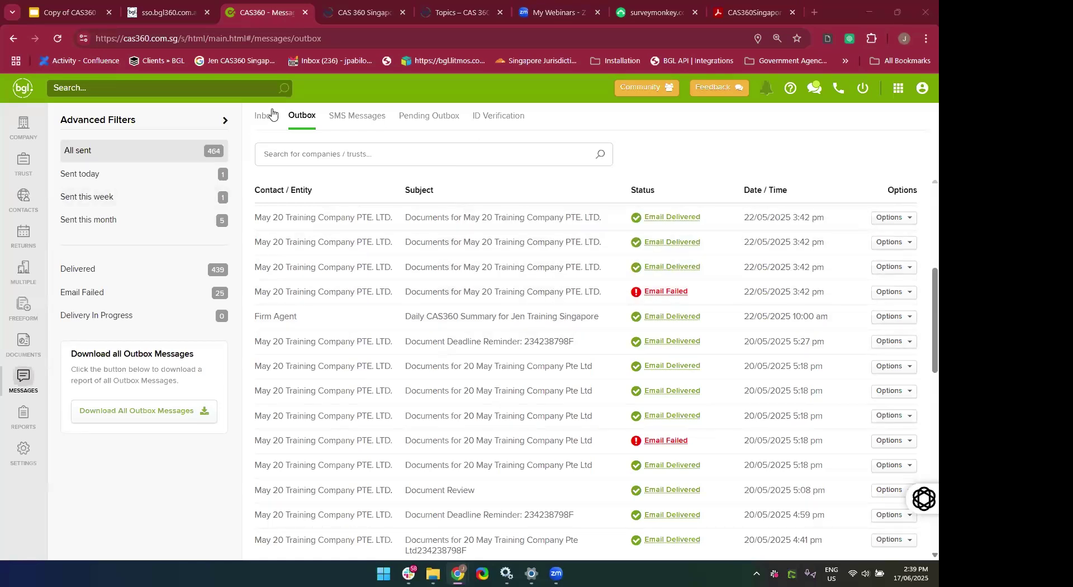
left_click(405, 123)
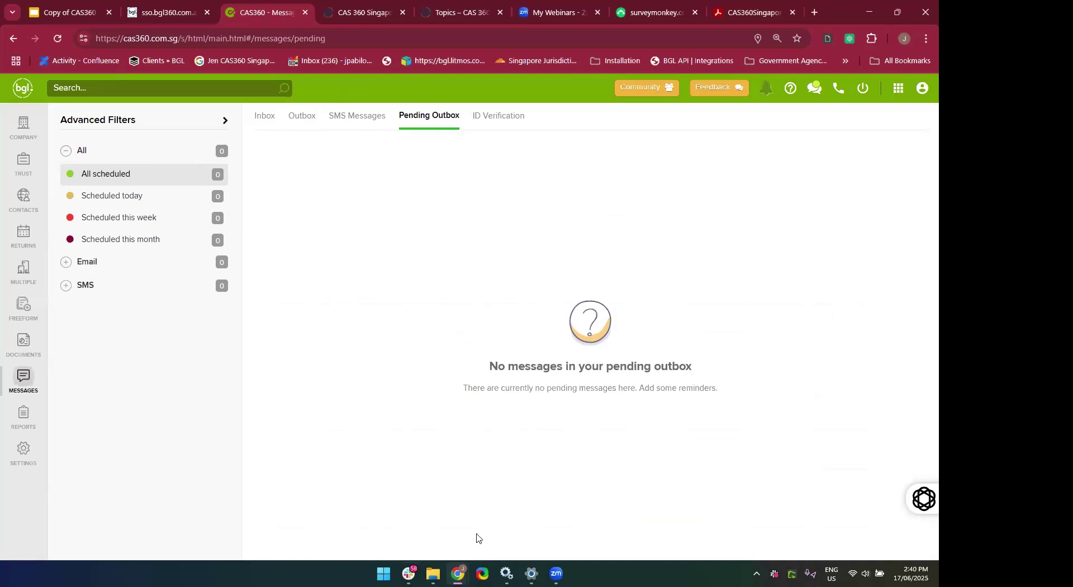
Compare the Inbox with the Pending Outbox, ending on the 18 Inbox alerts.
left_click(266, 118)
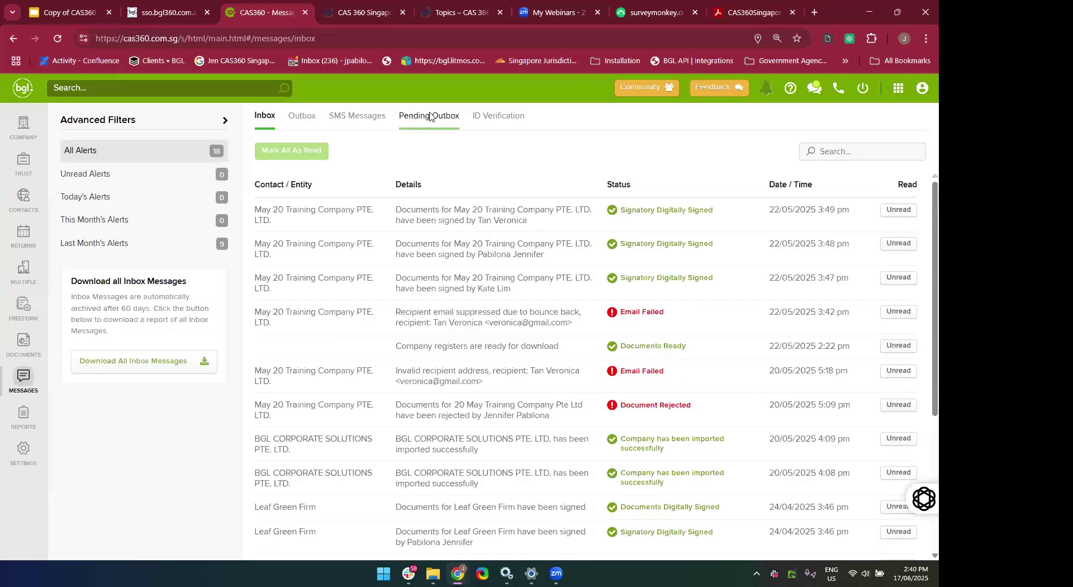
left_click(429, 116)
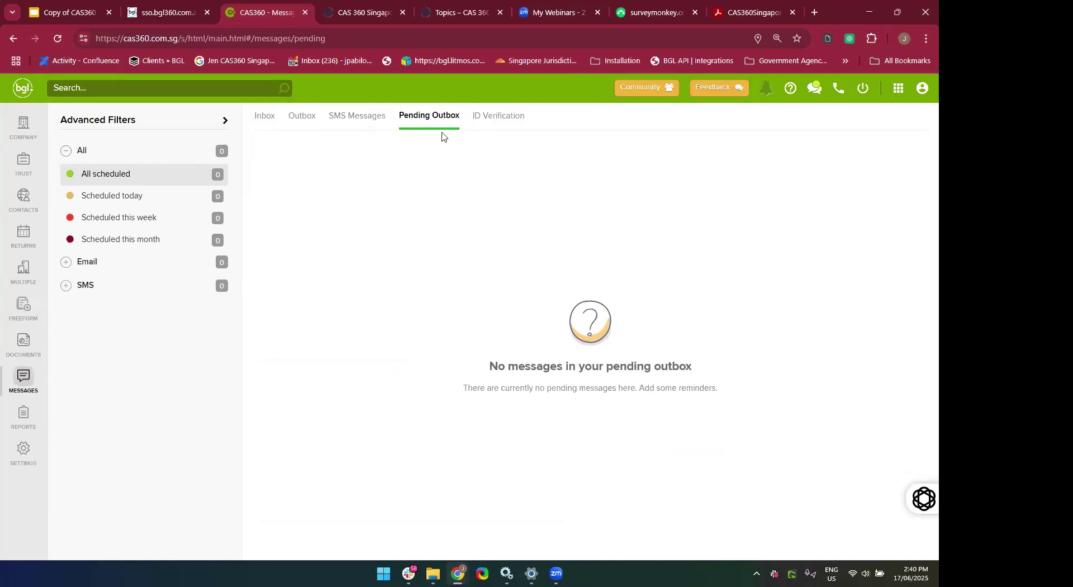
left_click(261, 118)
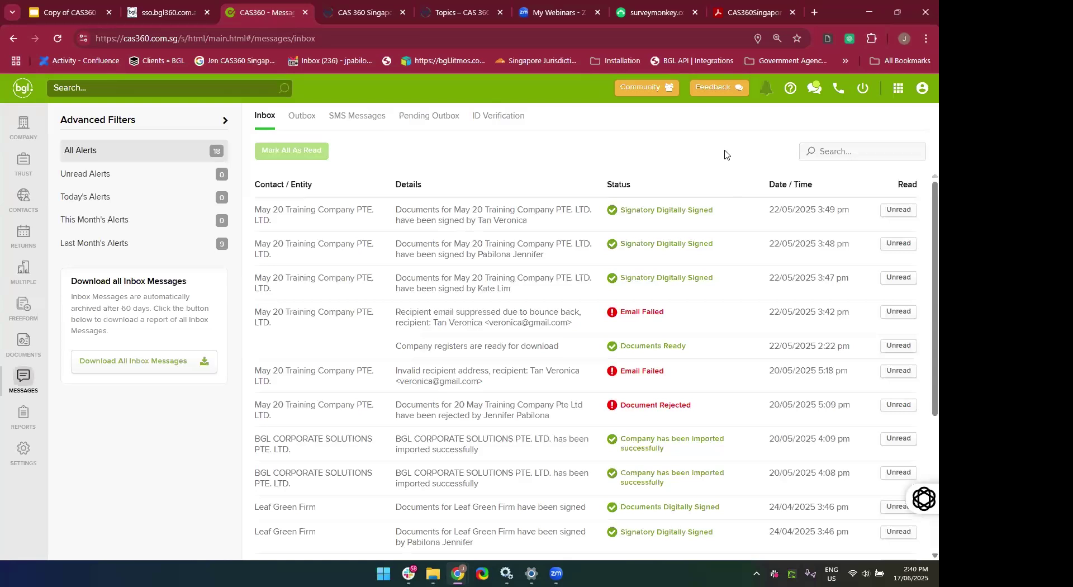
Show the notifications panel with 0 unread and scroll through the signature and failed-email alerts.
left_click(767, 89)
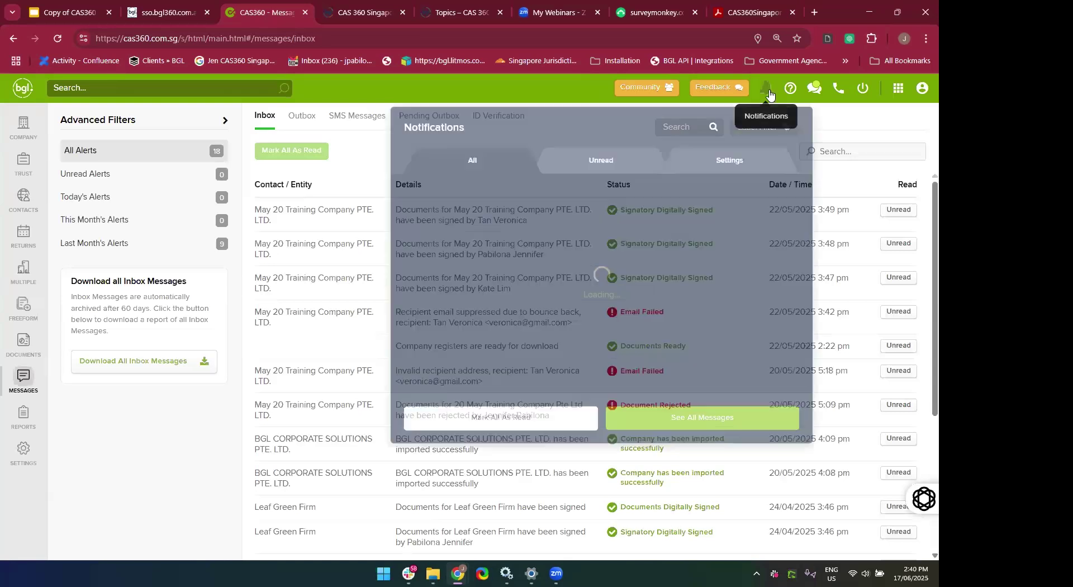
scroll(680, 349, "down", 2)
scroll(680, 344, "up", 3)
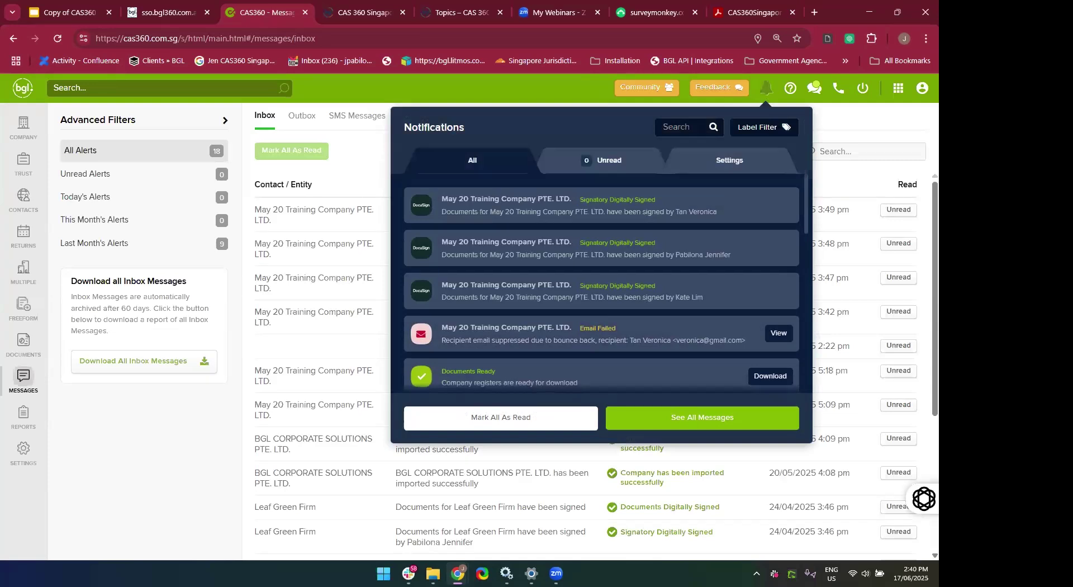
In Email Subscriptions settings, turn 'Receive email reminders from CAS360' off and back on.
left_click(739, 165)
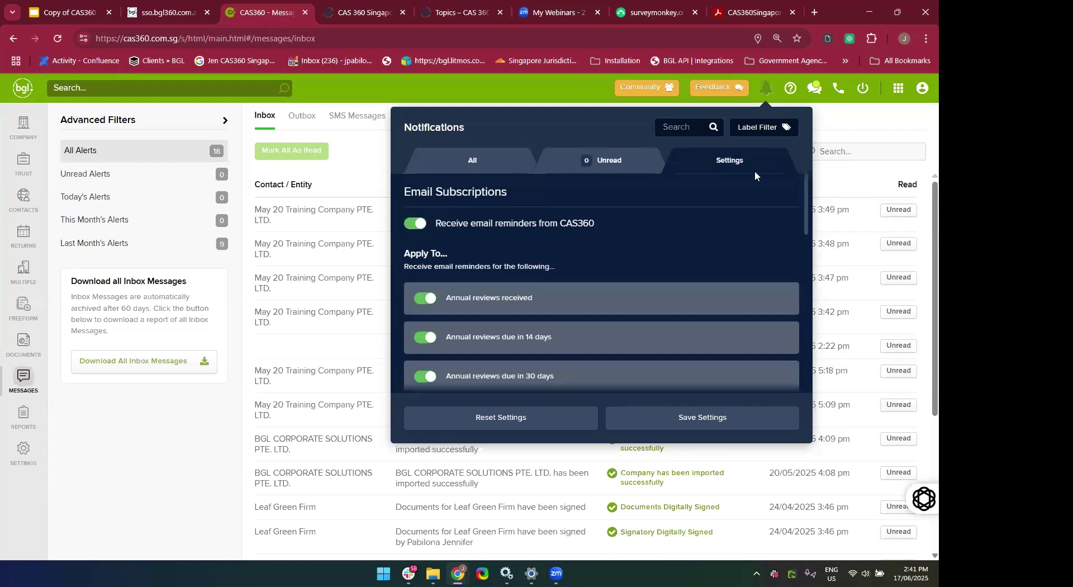
scroll(661, 236, "down", 3)
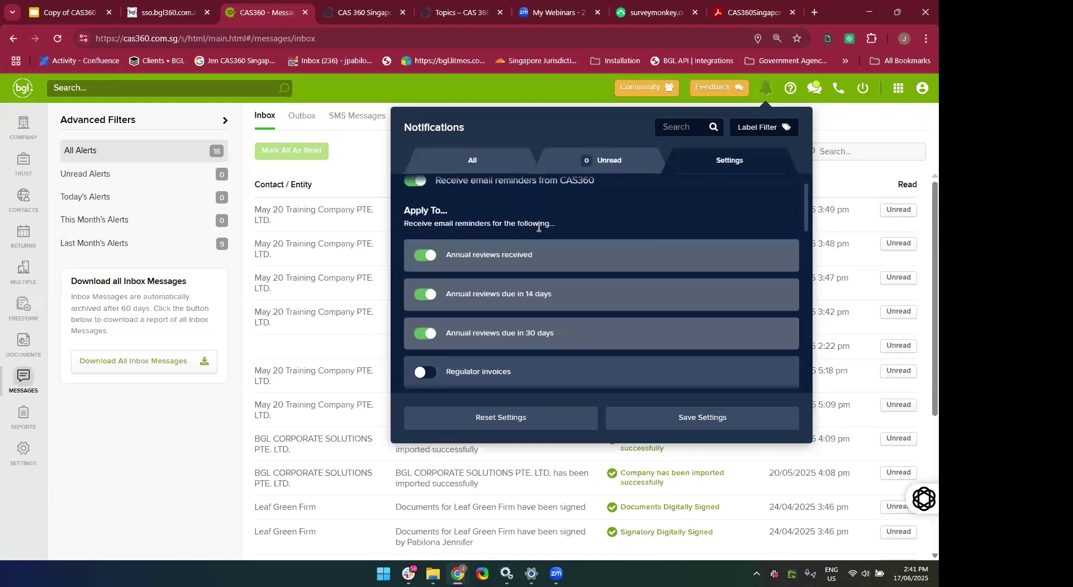
scroll(539, 226, "up", 3)
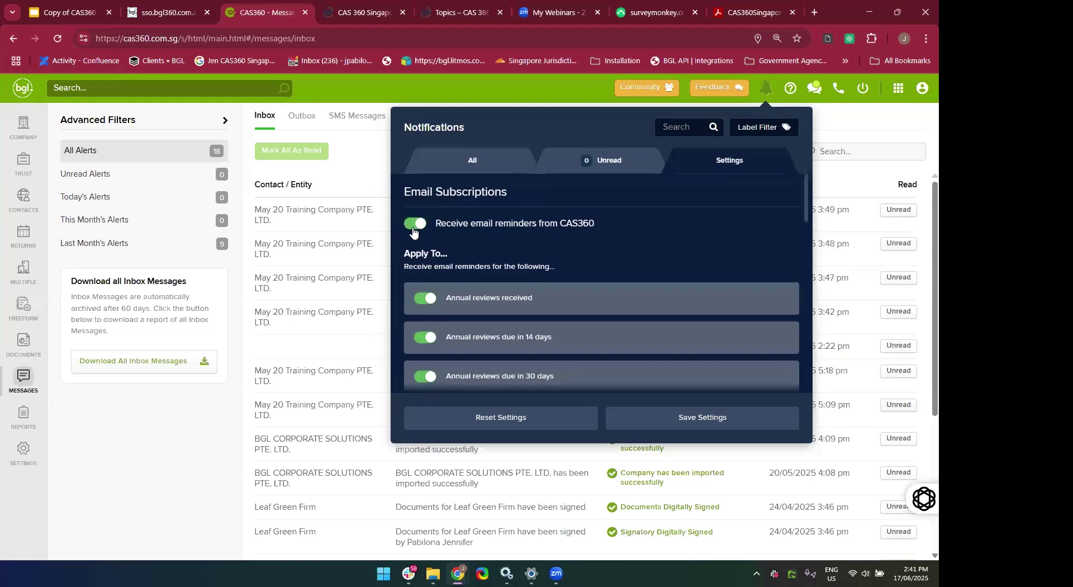
left_click(413, 230)
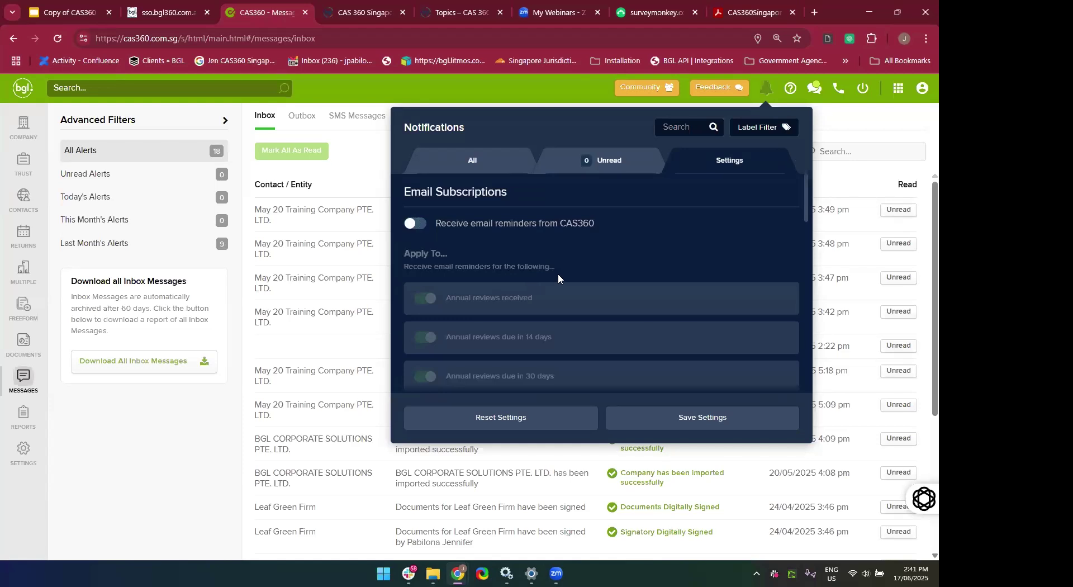
left_click(424, 230)
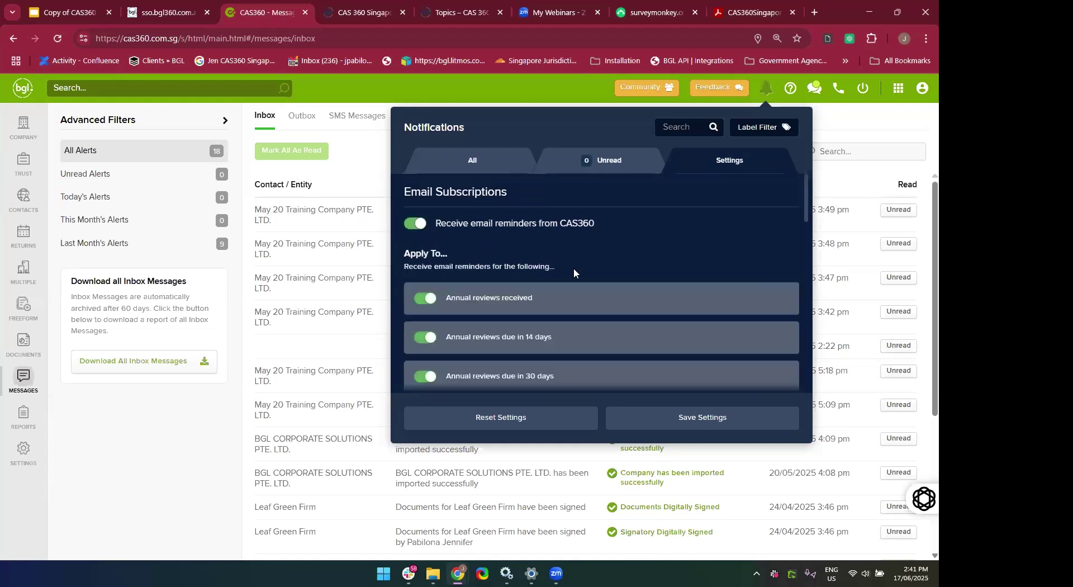
Review the email schedule settings: daily, Tuesday and Thursday, at 10:00 AM.
scroll(574, 267, "down", 1)
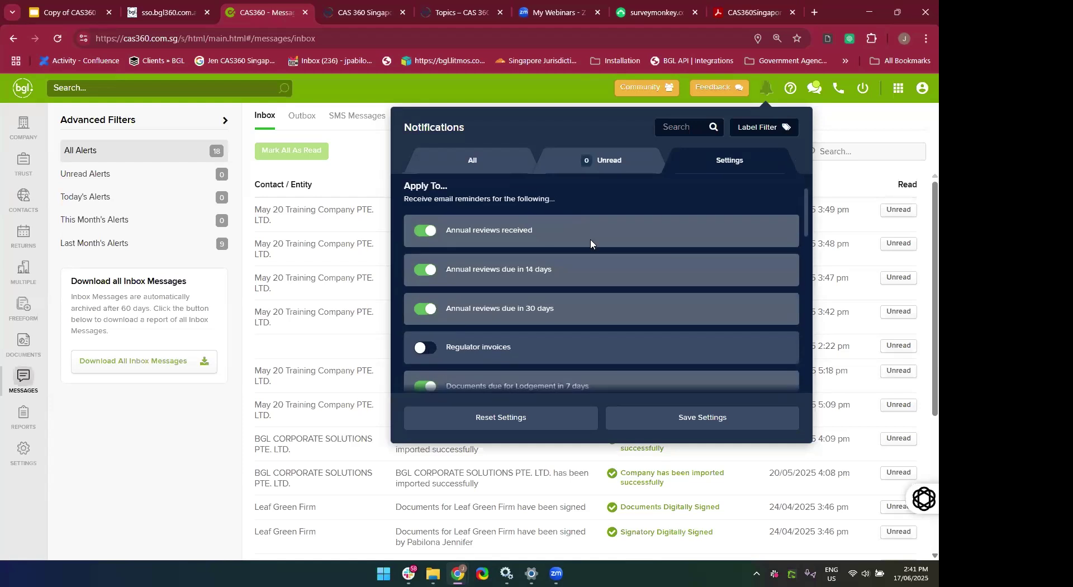
scroll(590, 215, "down", 1)
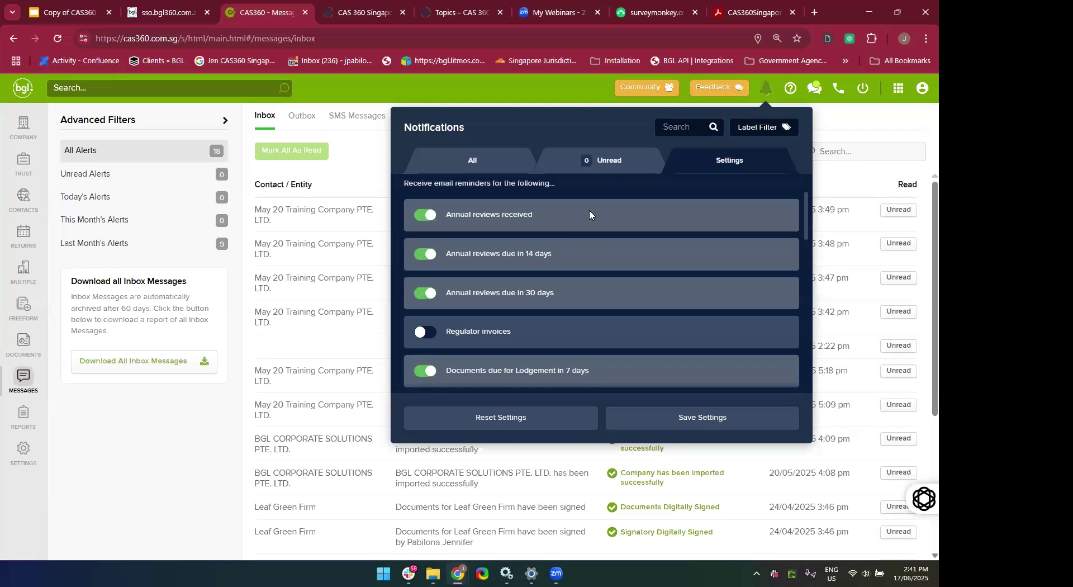
scroll(615, 287, "up", 1)
scroll(614, 286, "down", 1)
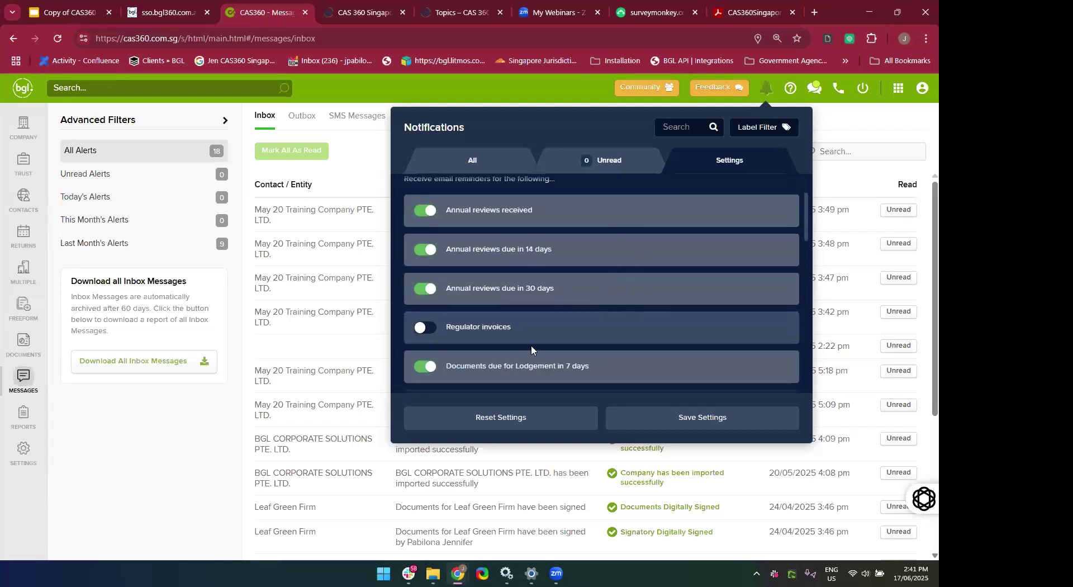
scroll(531, 344, "down", 3)
scroll(530, 345, "down", 2)
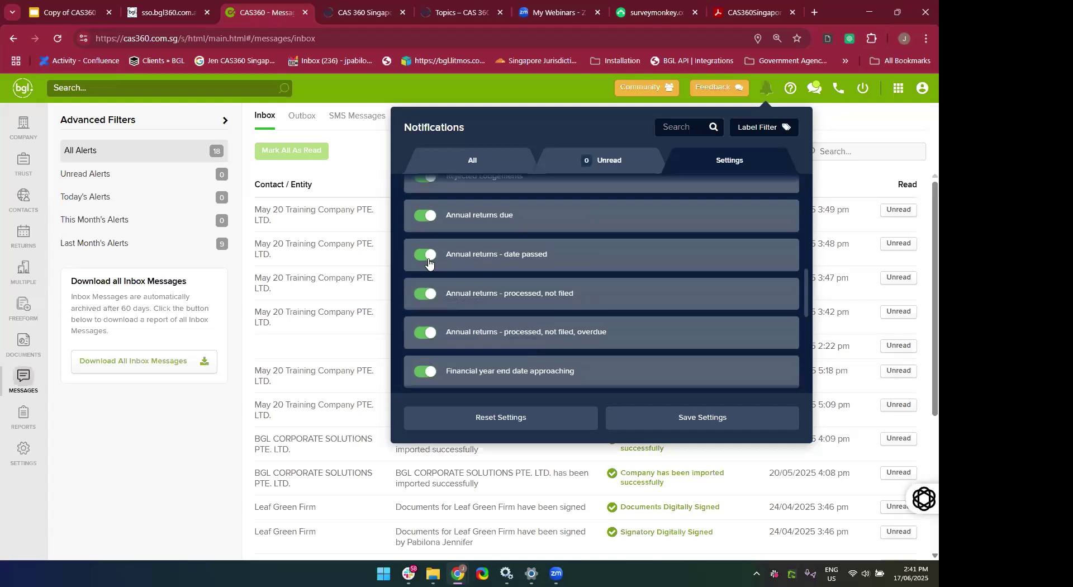
scroll(447, 333, "down", 1)
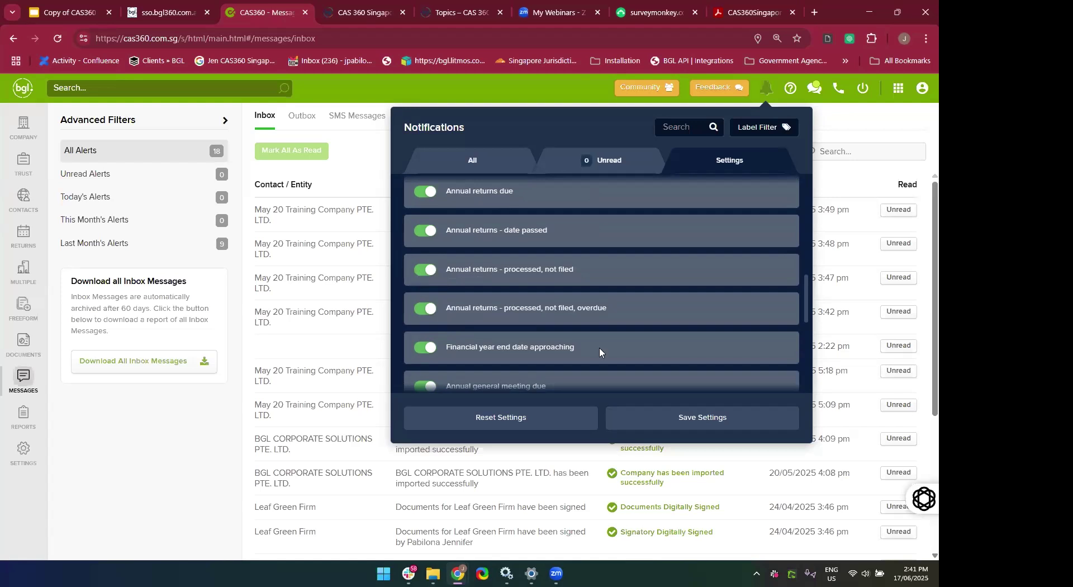
scroll(600, 351, "down", 3)
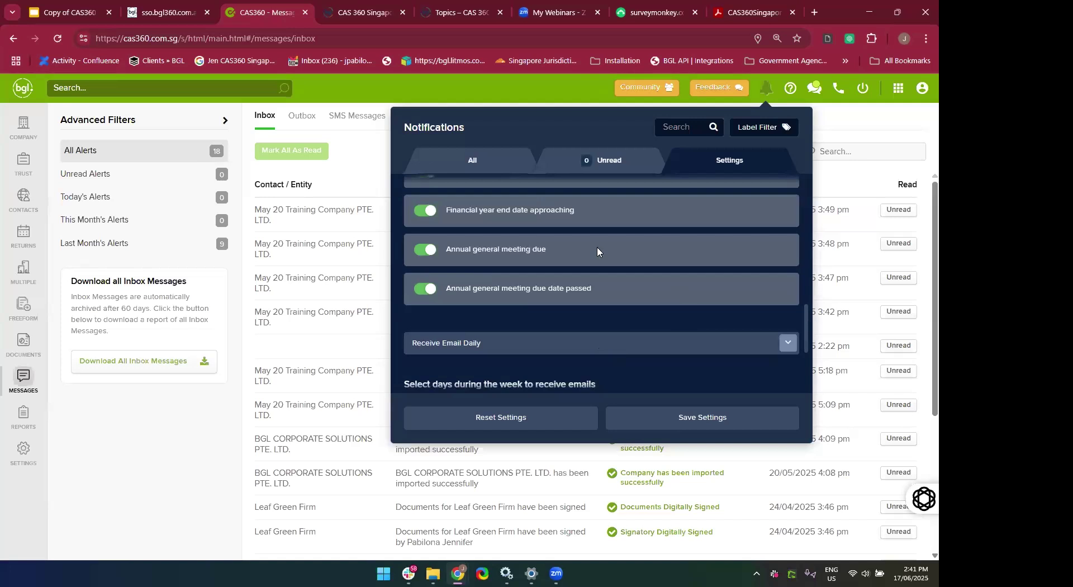
scroll(590, 311, "up", 3)
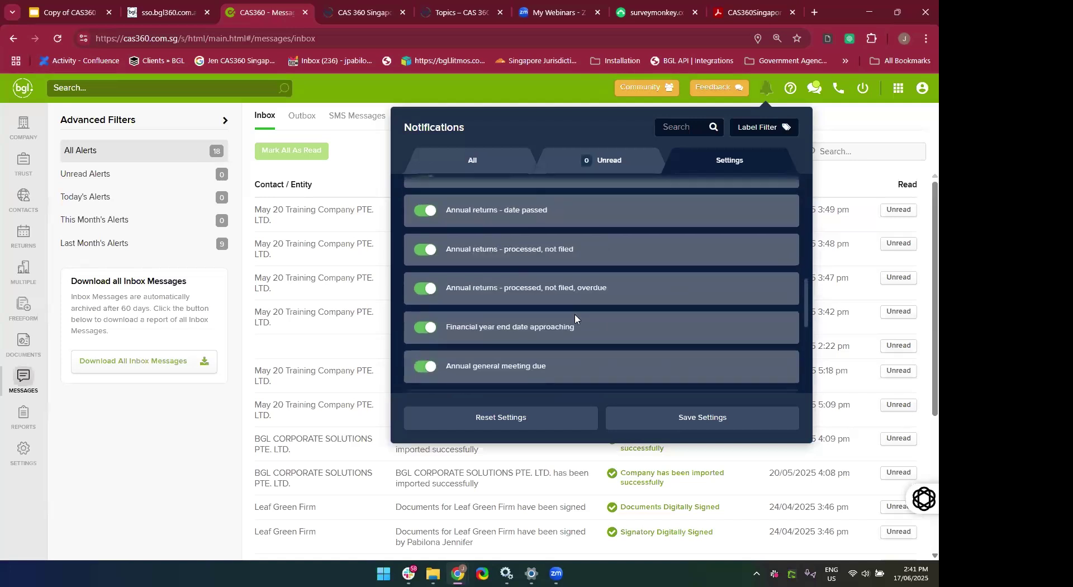
scroll(486, 331, "up", 2)
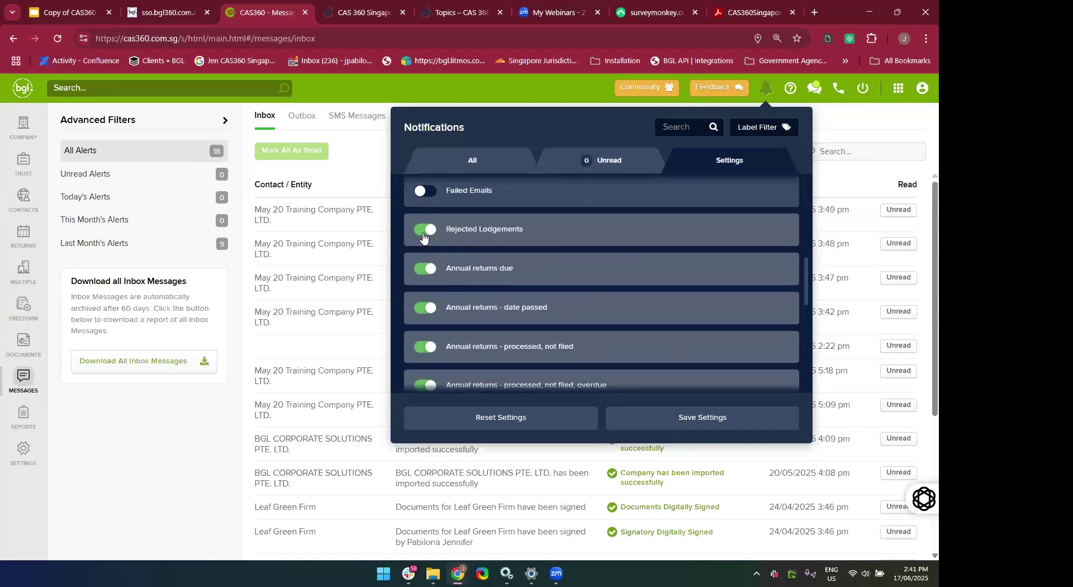
Switch off email reminders for Rejected Lodgements.
left_click(423, 236)
scroll(613, 285, "up", 2)
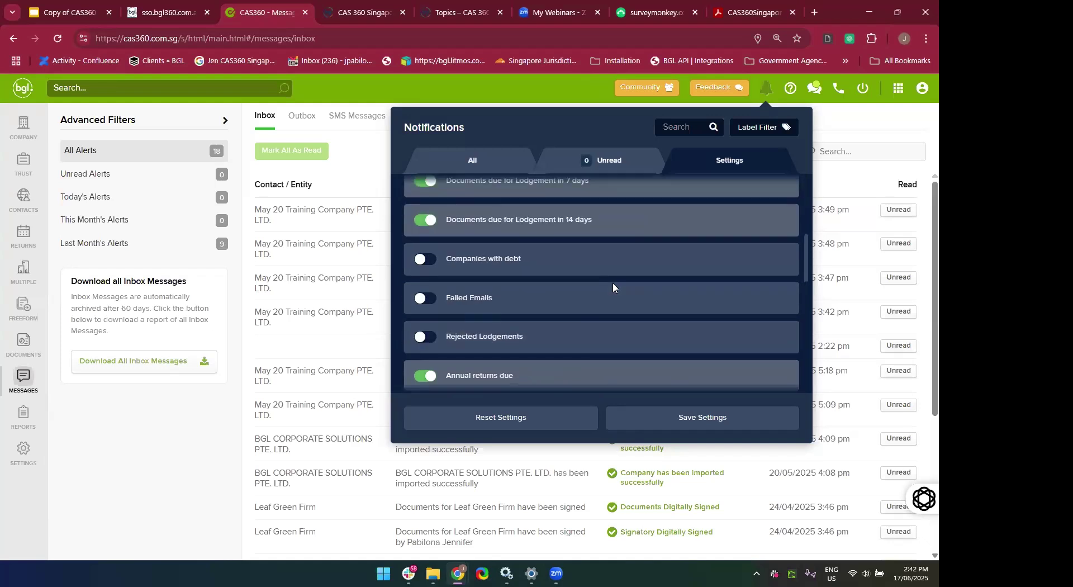
scroll(613, 284, "down", 10)
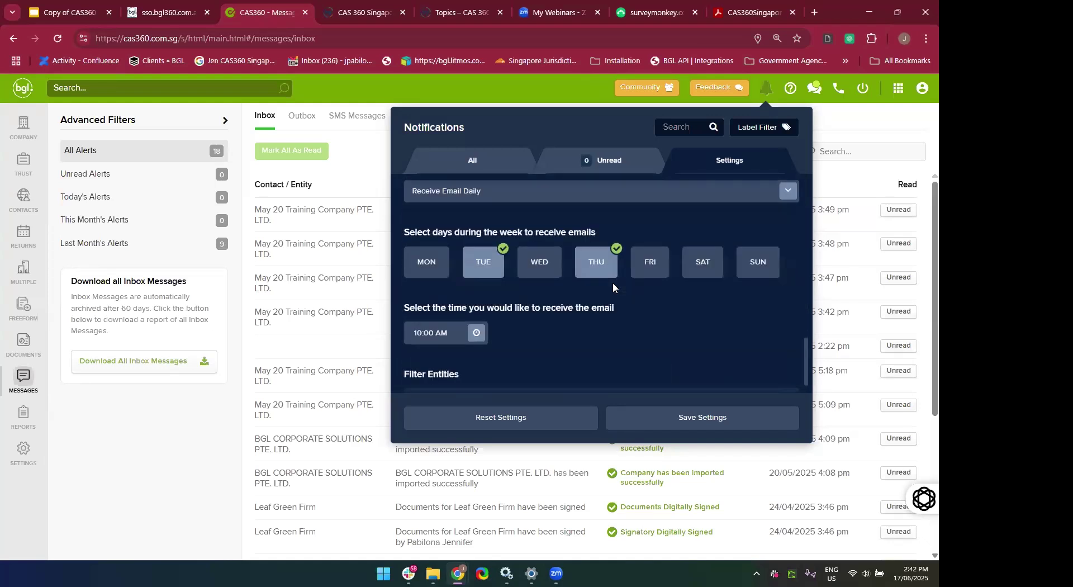
scroll(613, 283, "up", 1)
left_click(536, 273)
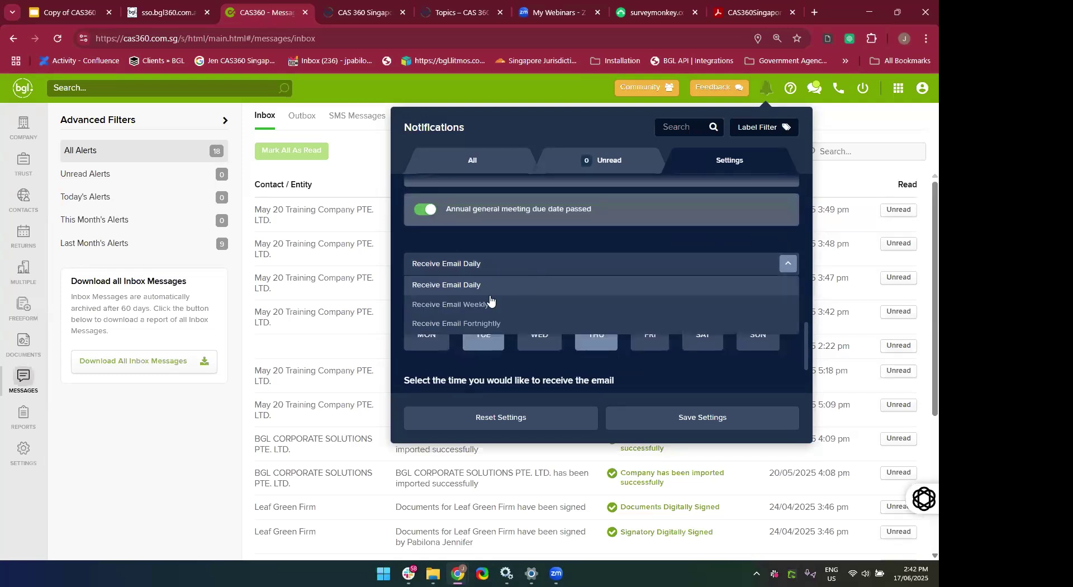
left_click(590, 373)
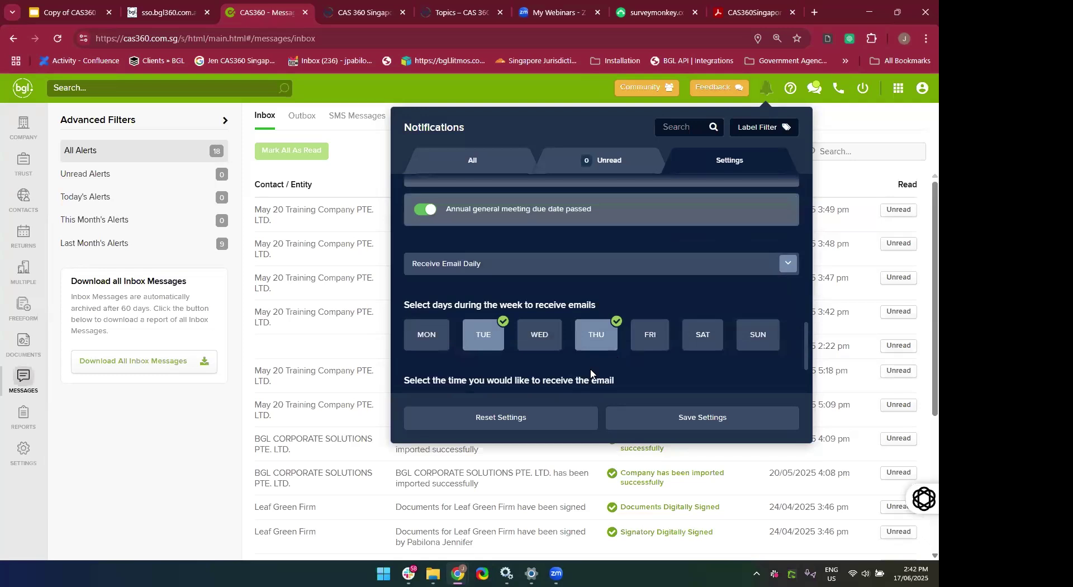
left_click(427, 346)
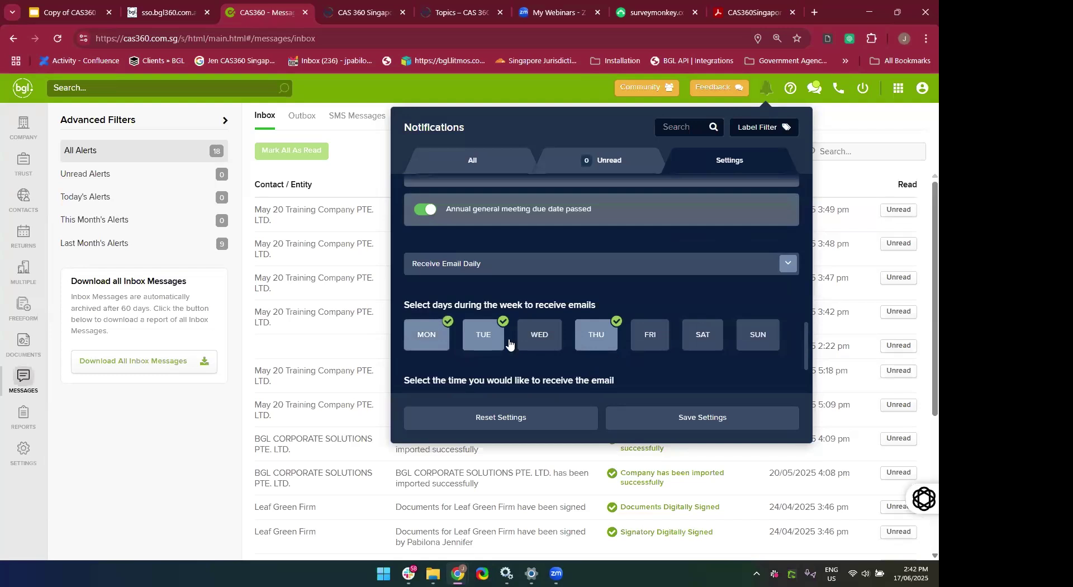
left_click(539, 351)
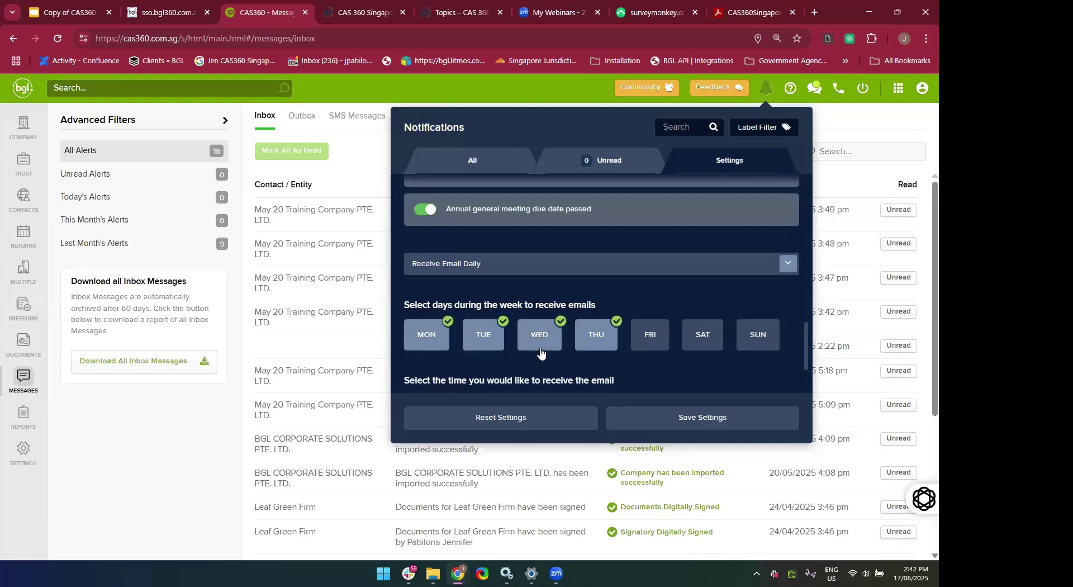
left_click(654, 348)
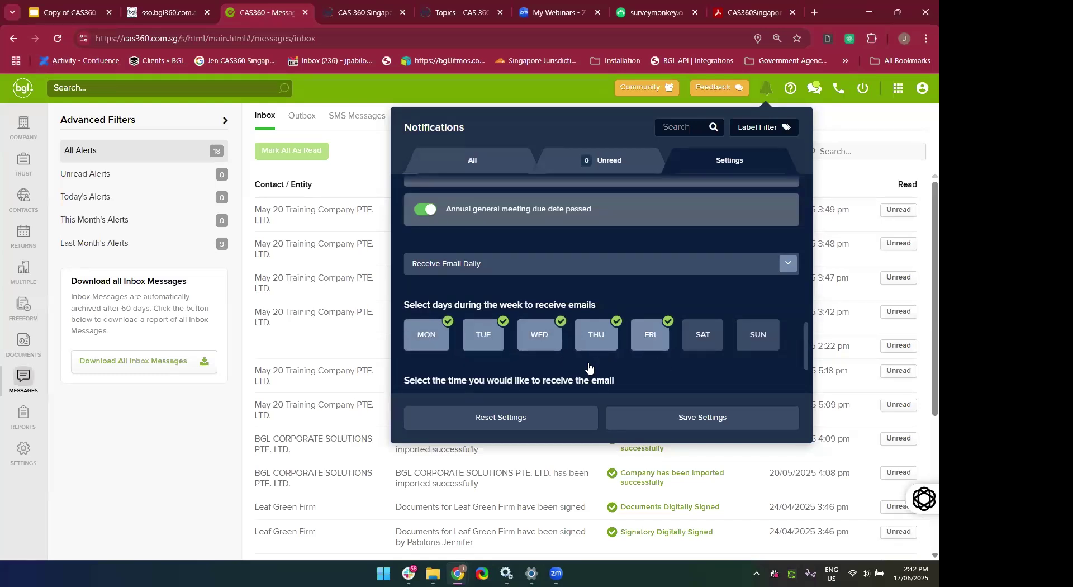
scroll(588, 367, "down", 2)
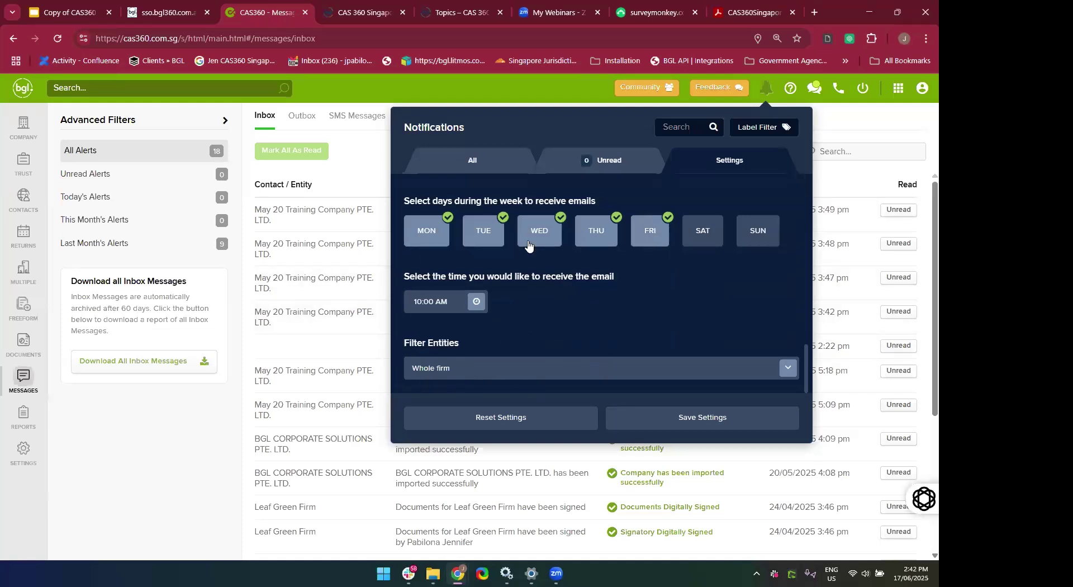
left_click(434, 237)
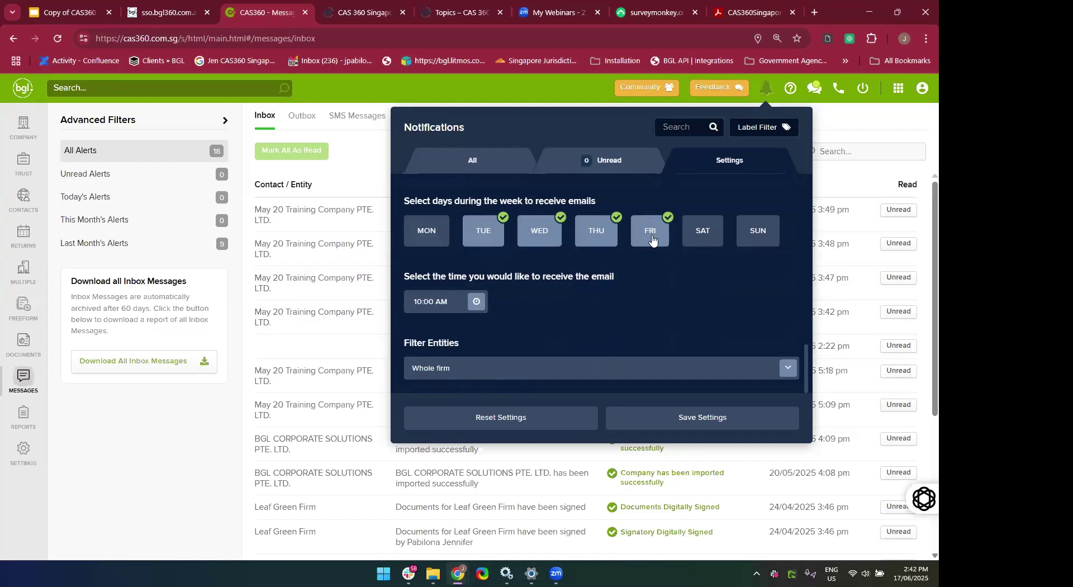
left_click(652, 239)
left_click(547, 239)
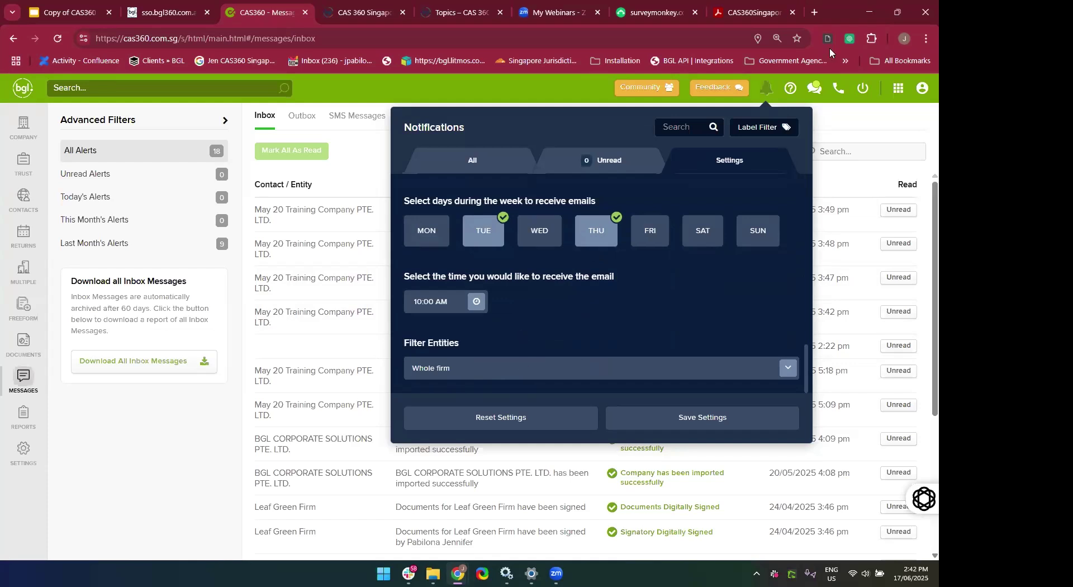
scroll(522, 331, "up", 8)
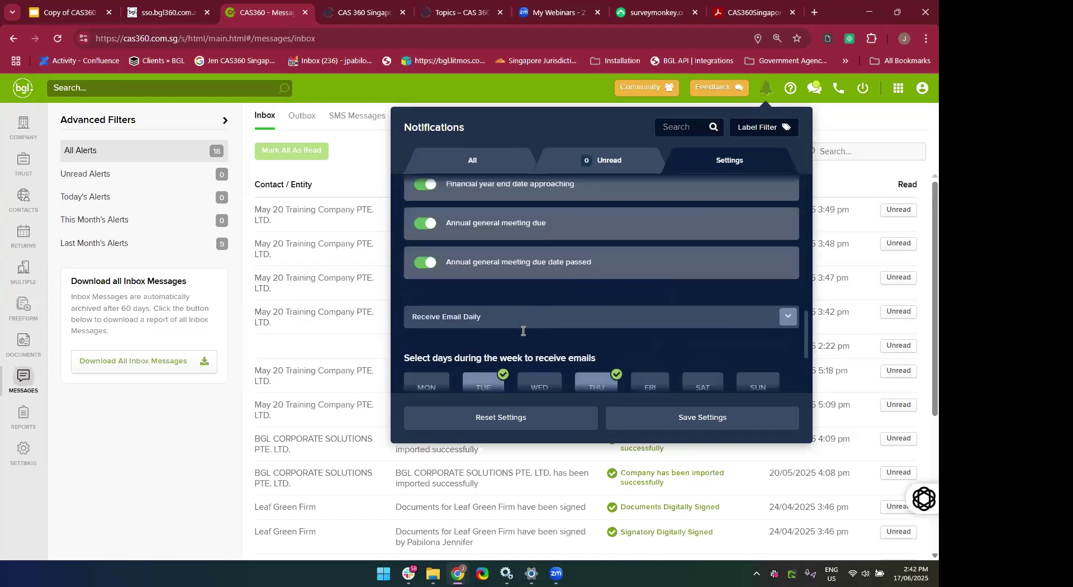
scroll(521, 335, "up", 1)
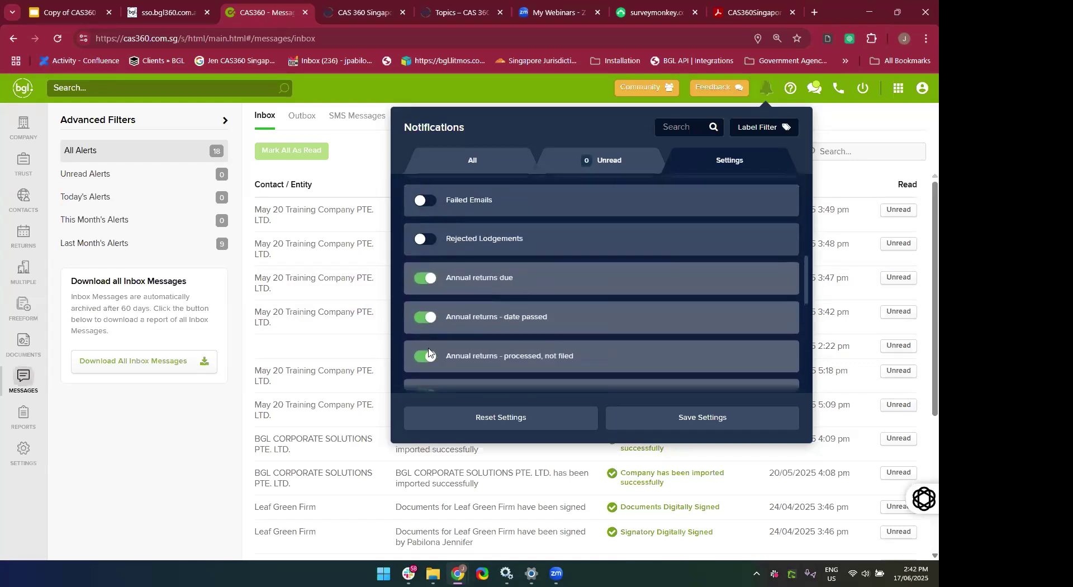
scroll(431, 356, "down", 2)
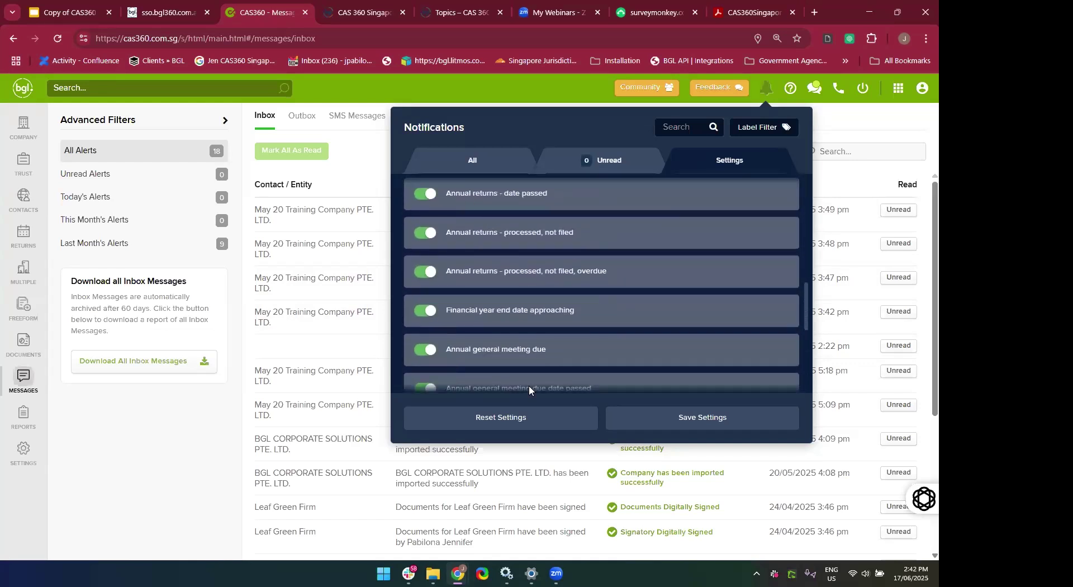
scroll(564, 351, "down", 1)
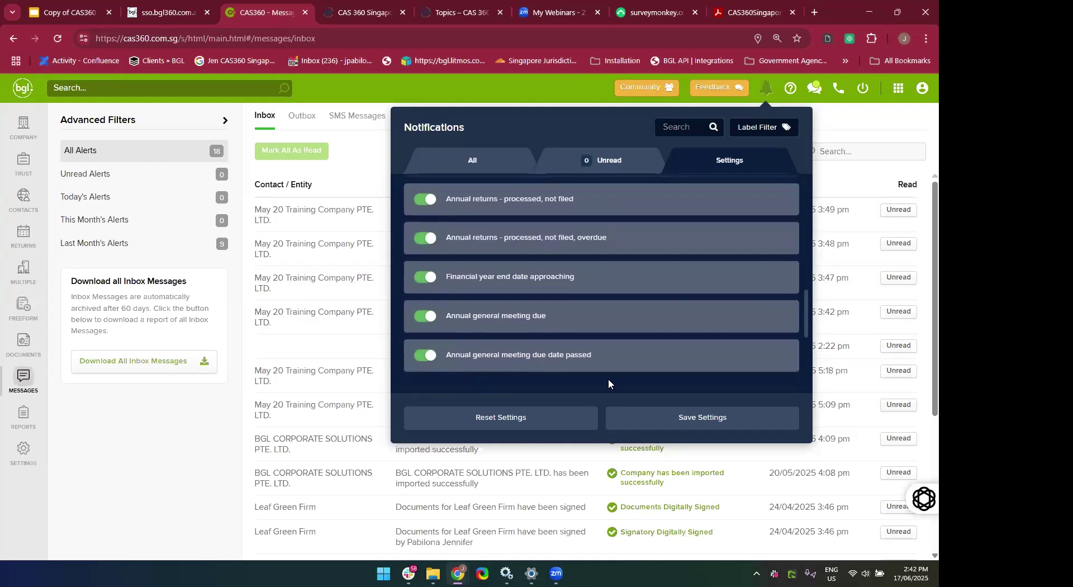
scroll(604, 276, "down", 5)
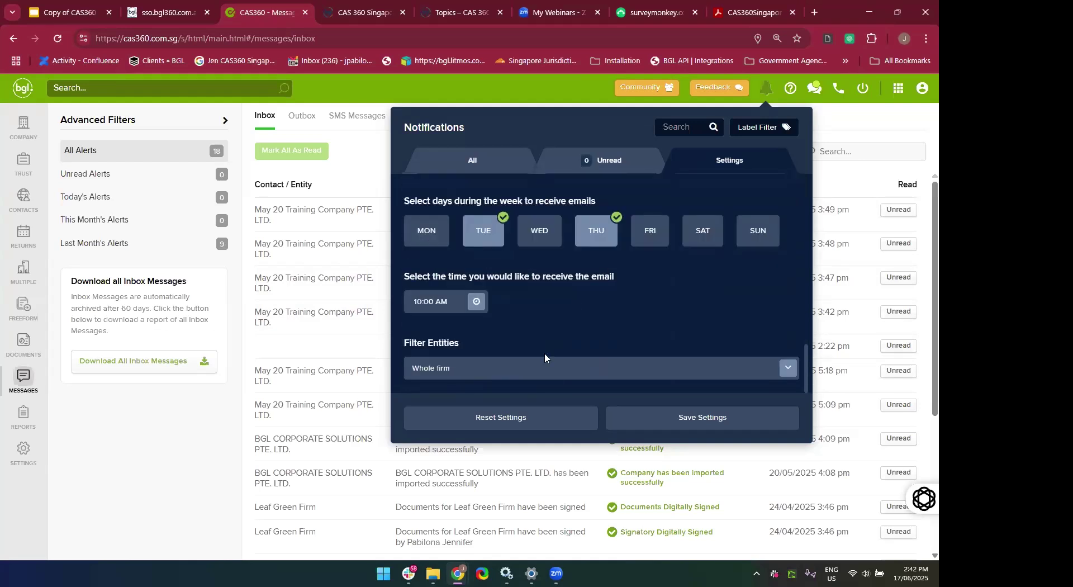
left_click(467, 370)
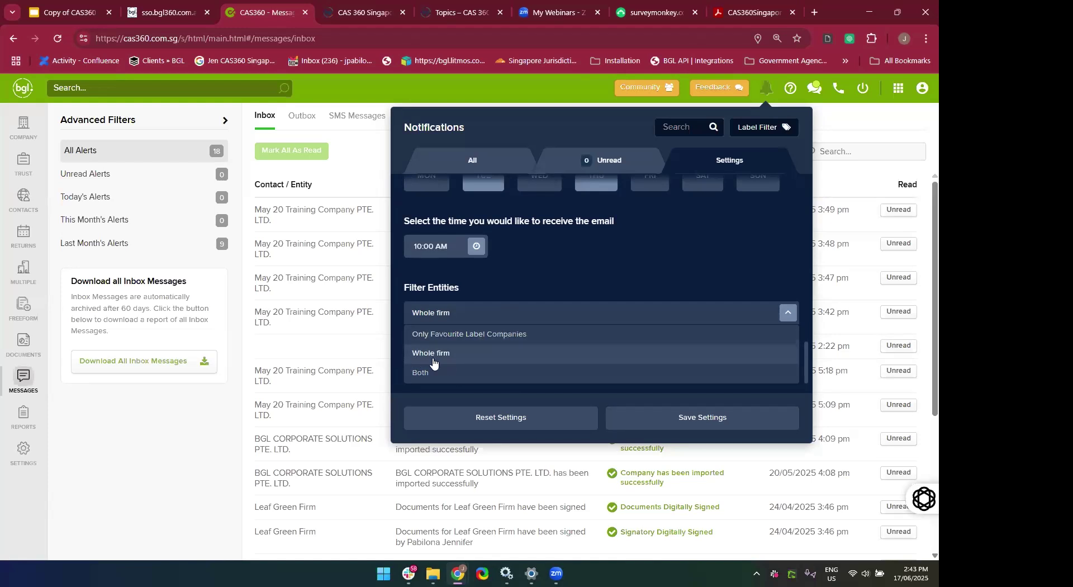
scroll(620, 282, "up", 3)
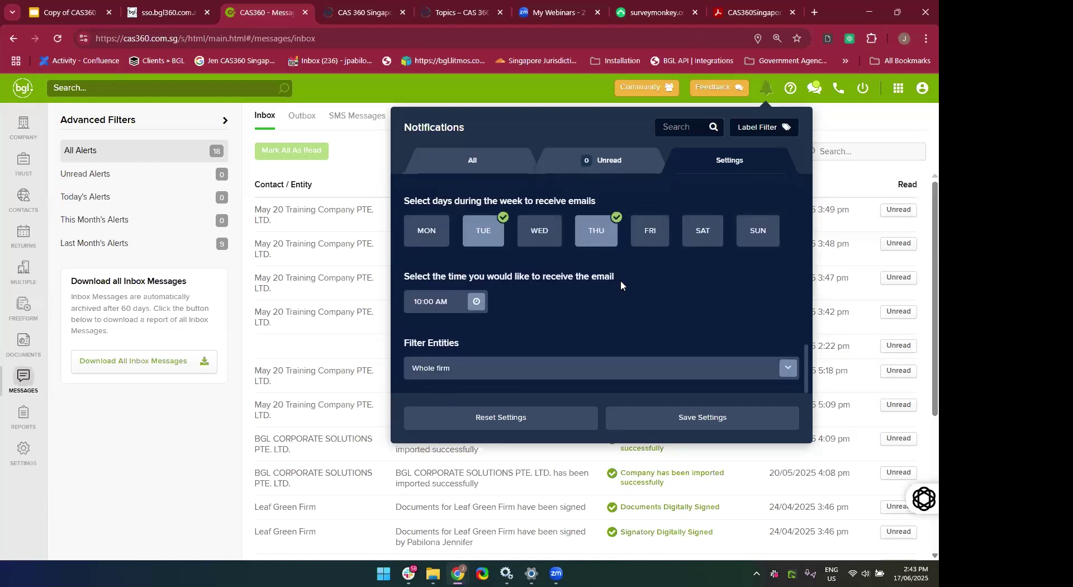
scroll(621, 286, "up", 5)
scroll(618, 288, "down", 3)
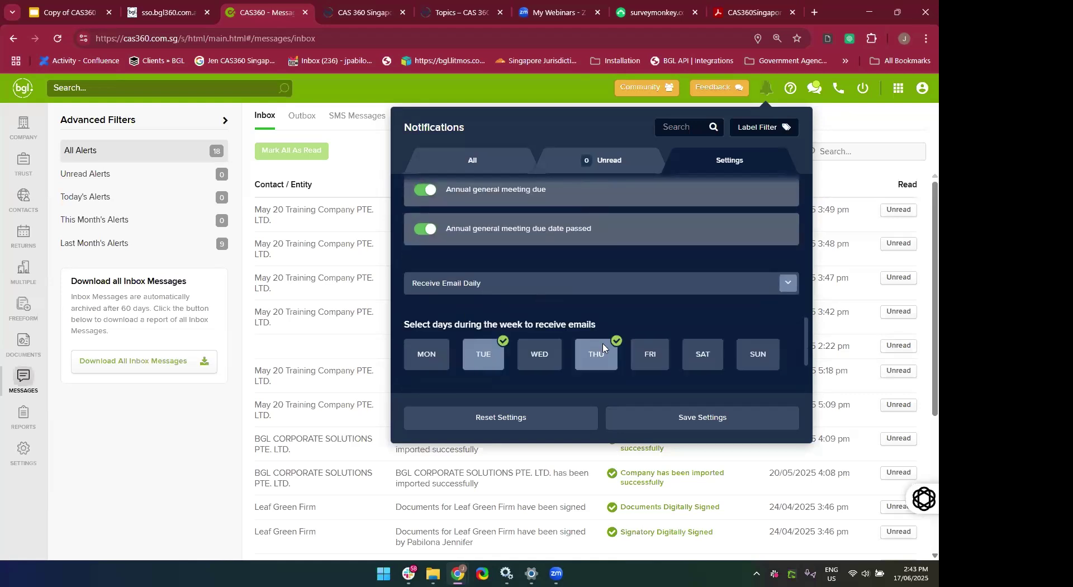
Try weekly notification emails, picking Wednesday, then Tuesday, then Wednesday again.
left_click(481, 286)
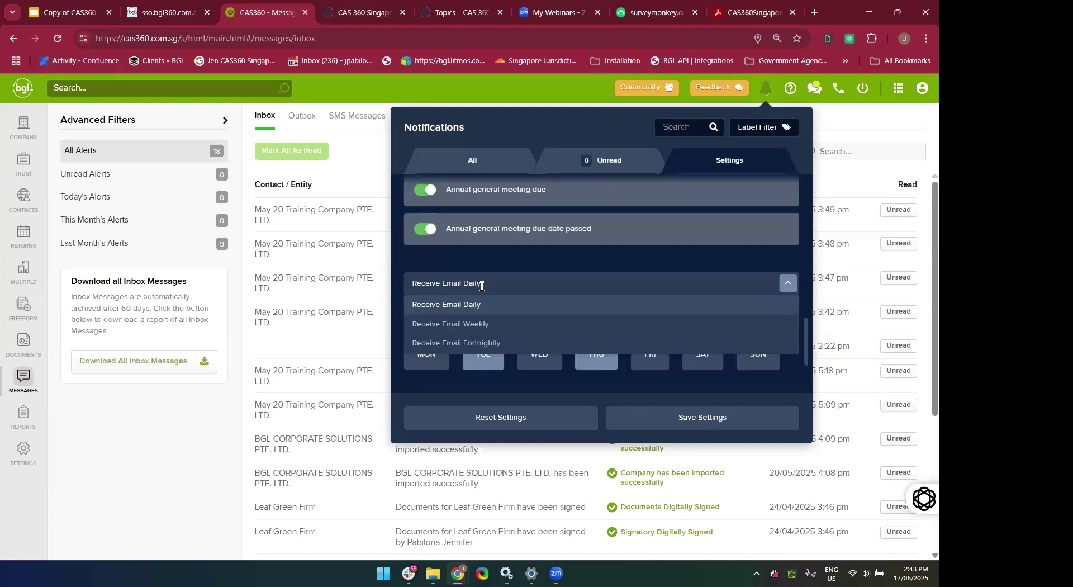
left_click(475, 325)
scroll(540, 313, "down", 3)
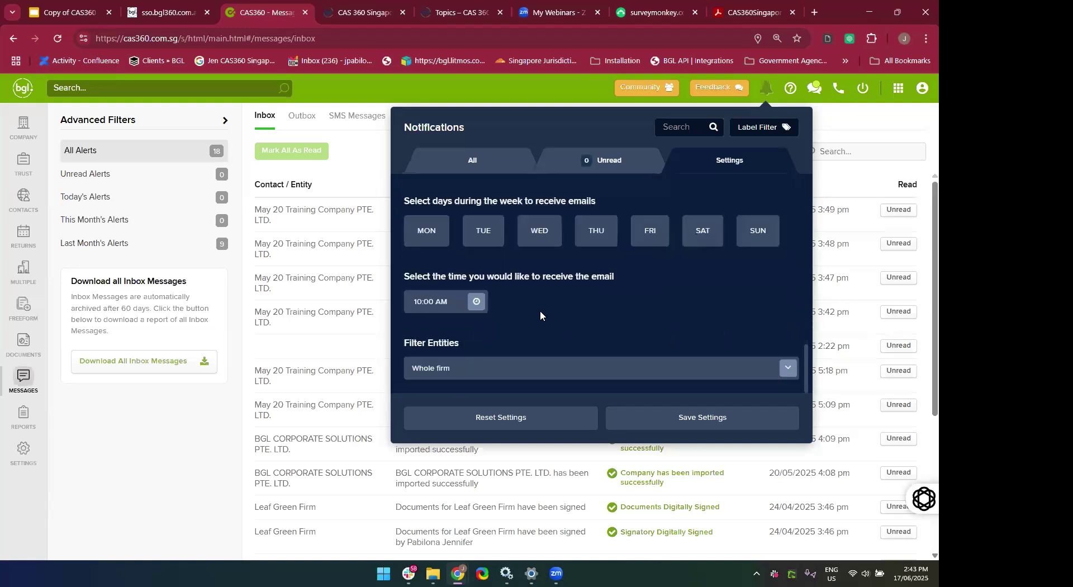
scroll(545, 317, "up", 3)
scroll(524, 331, "down", 1)
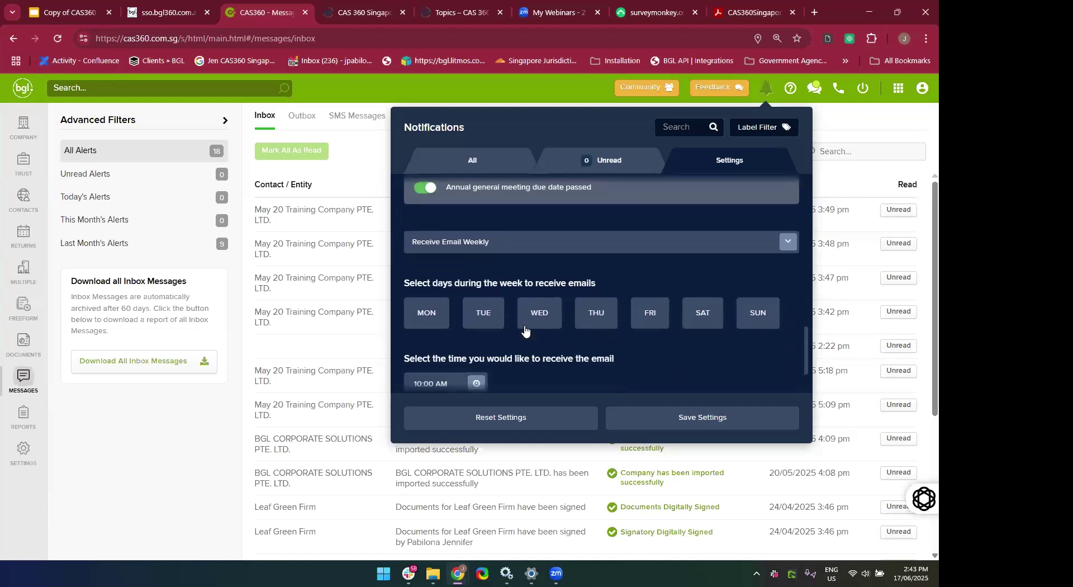
left_click(545, 328)
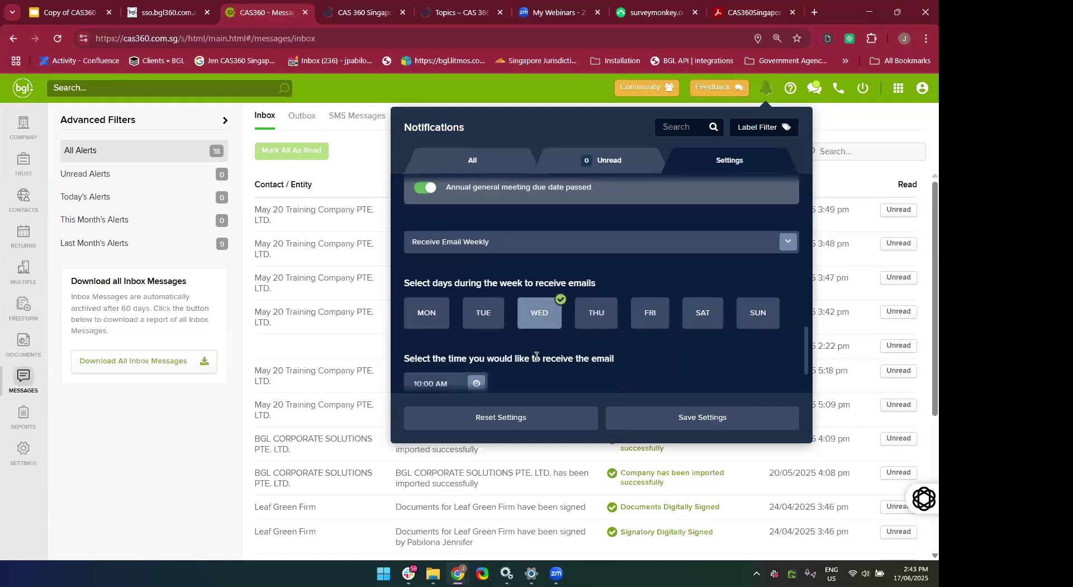
left_click(491, 316)
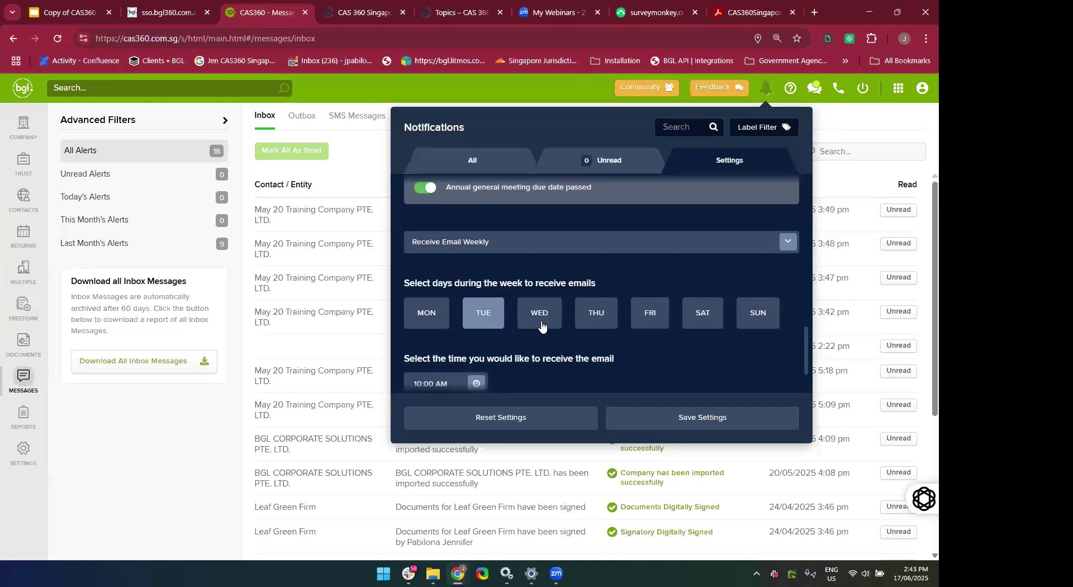
left_click(541, 324)
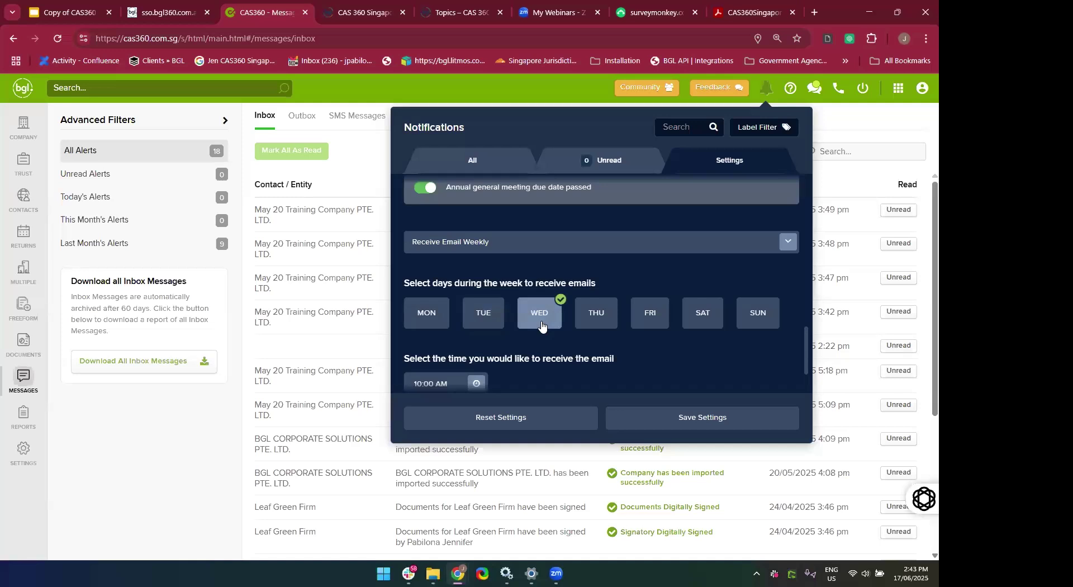
Switch the notification emails to fortnightly on Thursday.
left_click(509, 248)
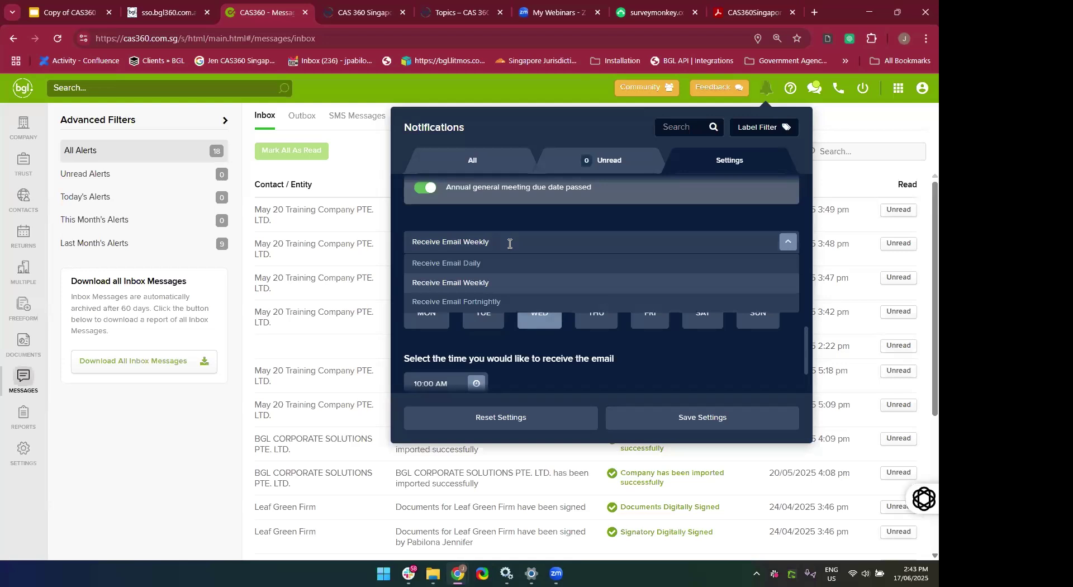
left_click(479, 302)
scroll(477, 298, "down", 2)
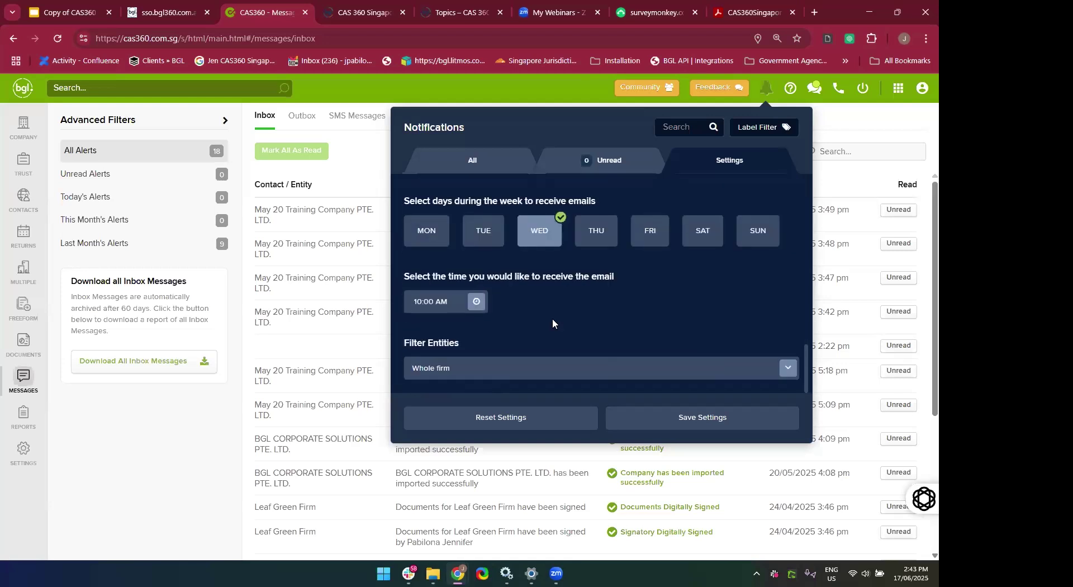
scroll(552, 318, "up", 2)
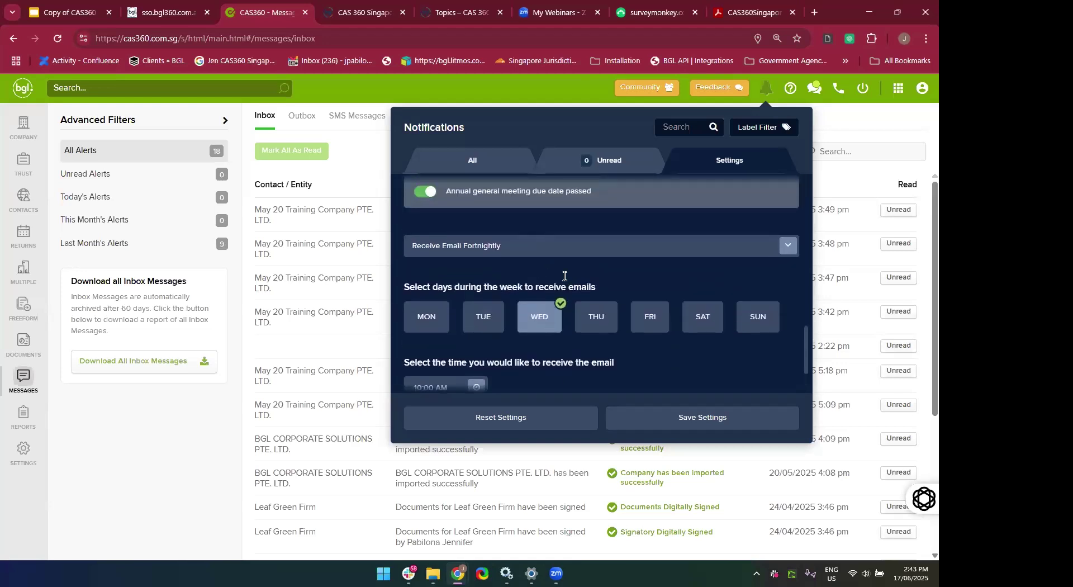
left_click(600, 313)
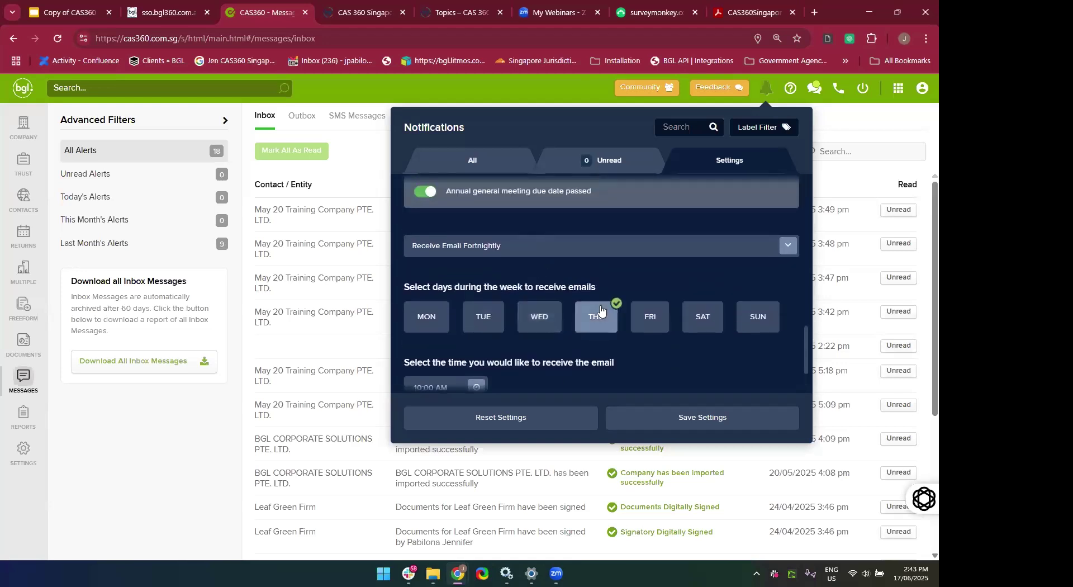
Set emails back to daily on Tuesday and Thursday, save the settings and close the panel.
left_click(554, 248)
left_click(536, 266)
scroll(548, 303, "down", 2)
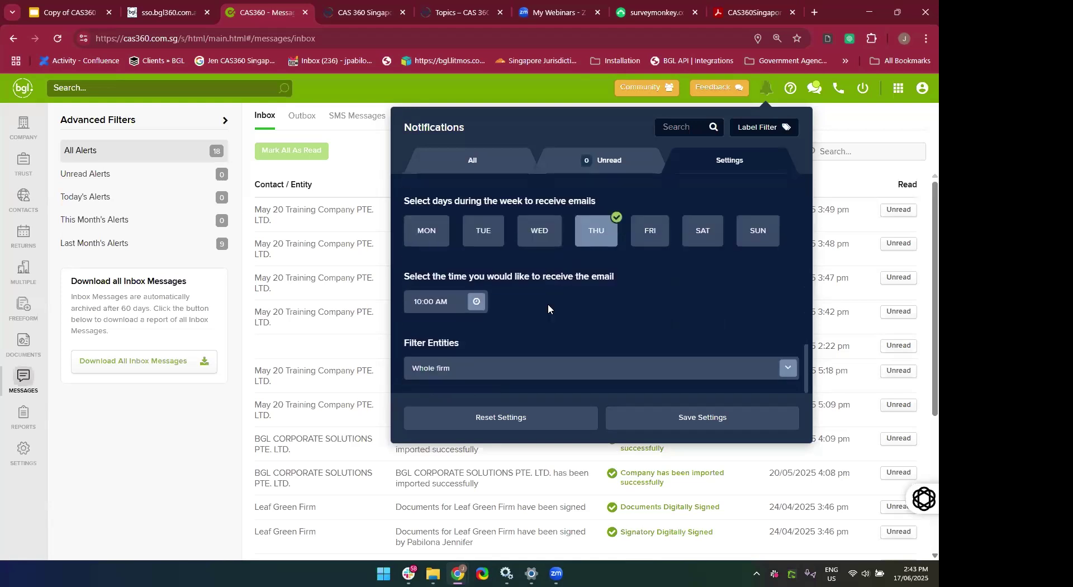
left_click(468, 242)
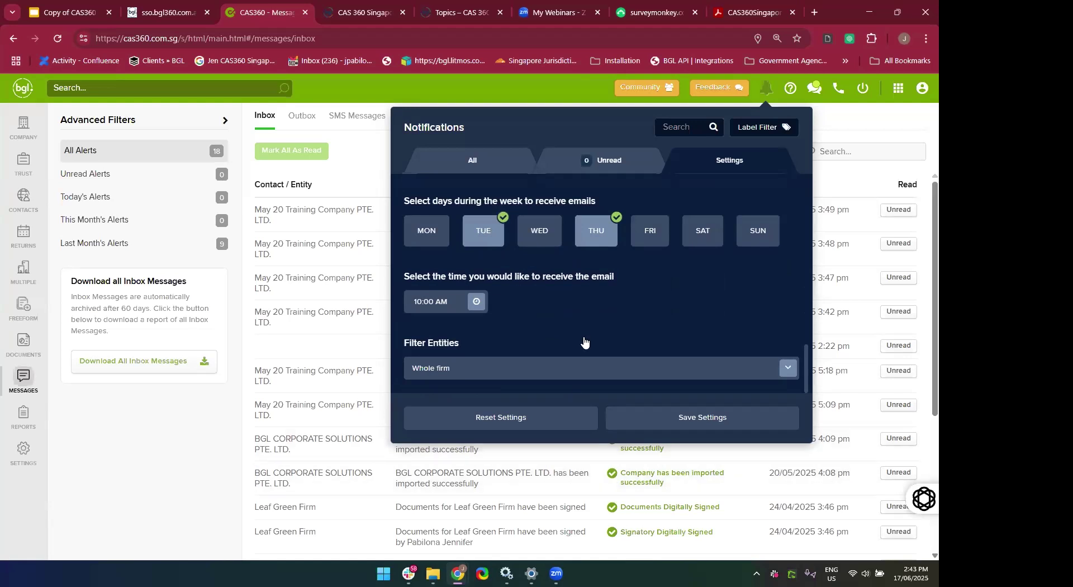
left_click(659, 424)
left_click(587, 88)
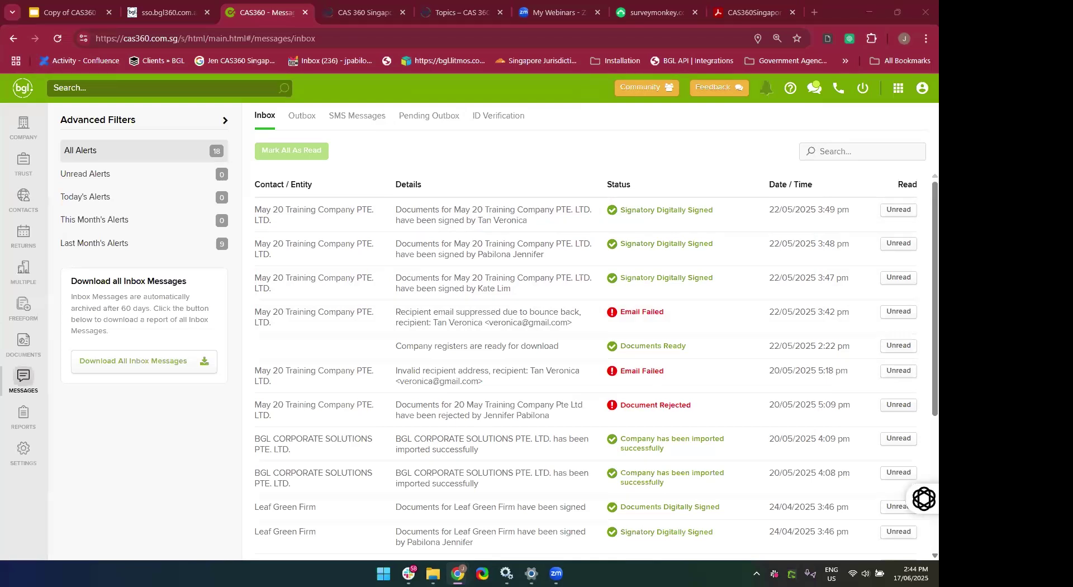
left_click(581, 150)
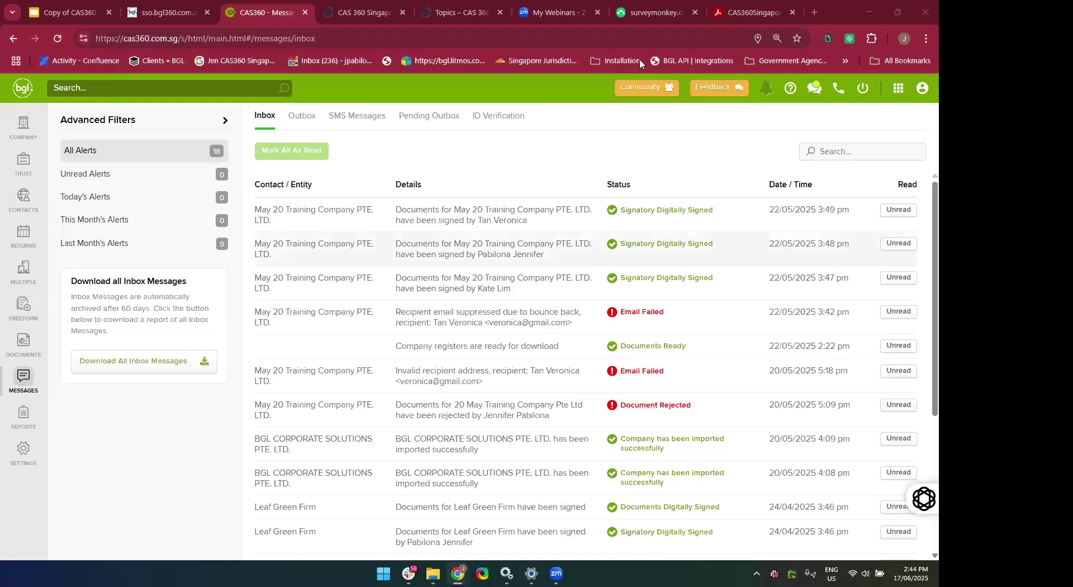
In the training manual, jump to Getting Started and then the Email Subscriptions section.
left_click(740, 15)
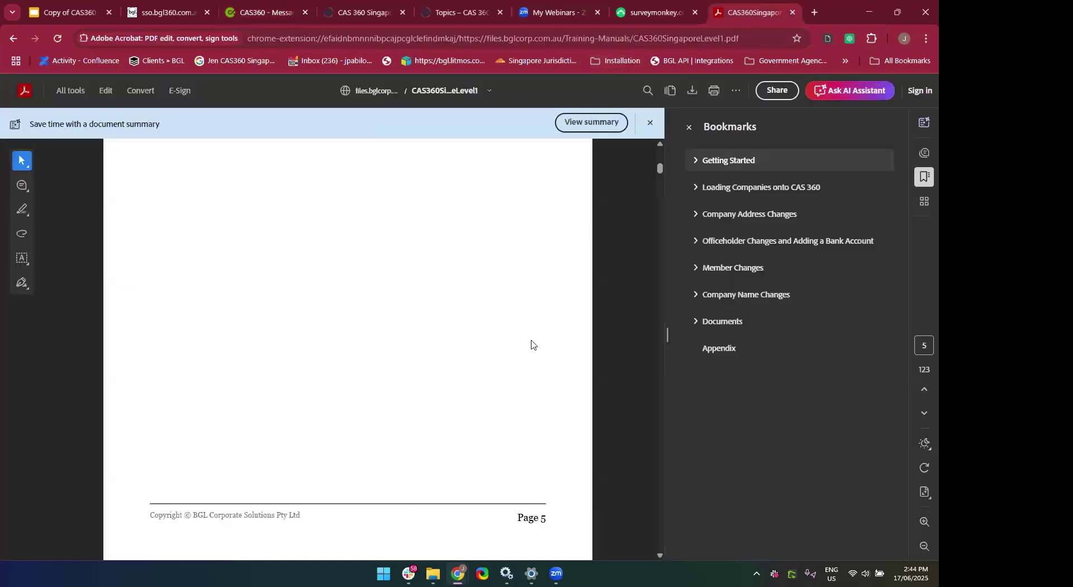
left_click(723, 169)
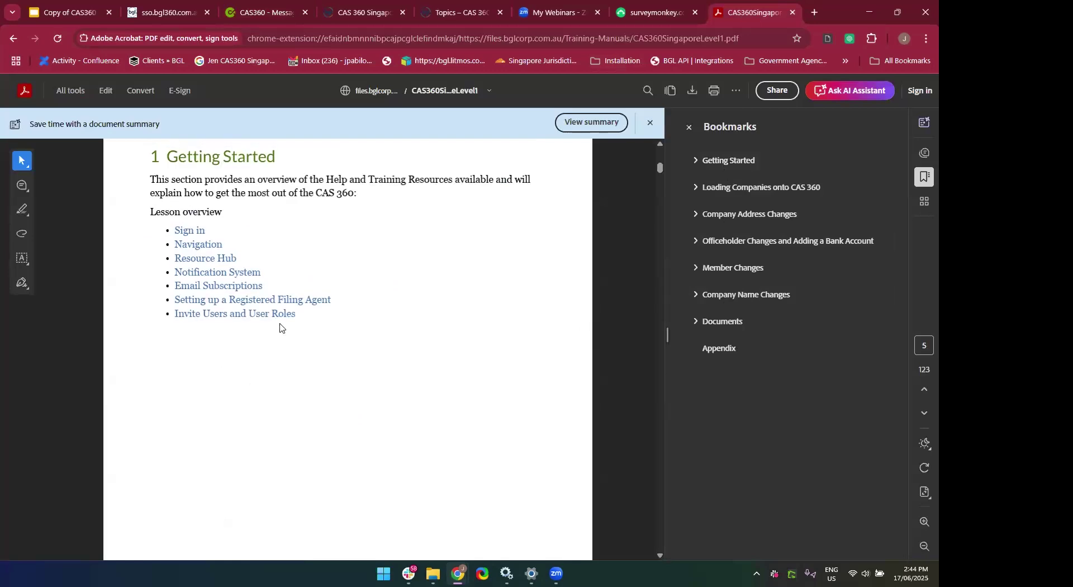
left_click(179, 287)
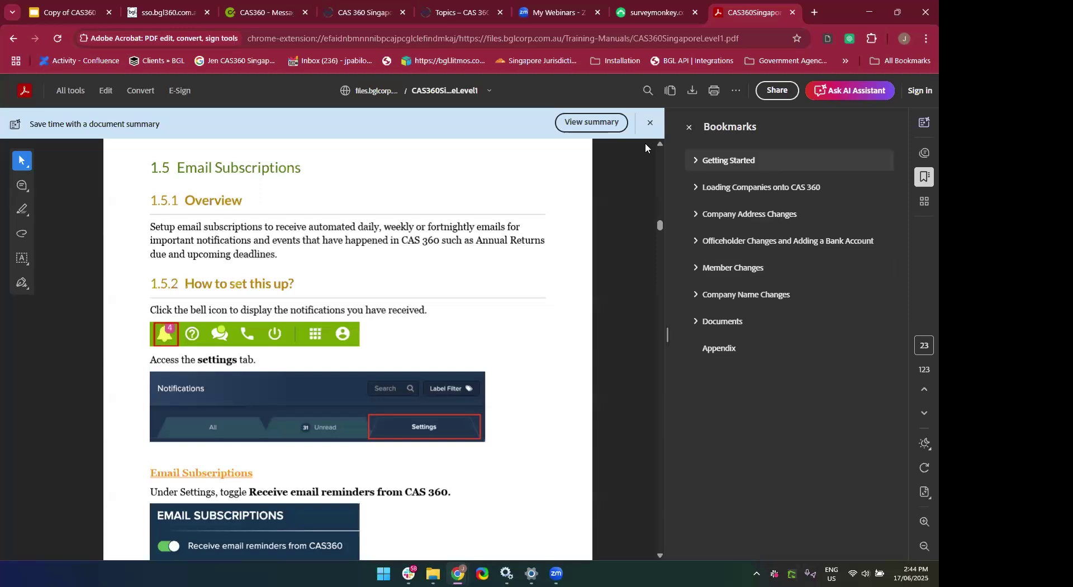
Go back via Getting Started to section 1.6 on page 26, then return to the inbox.
left_click(721, 162)
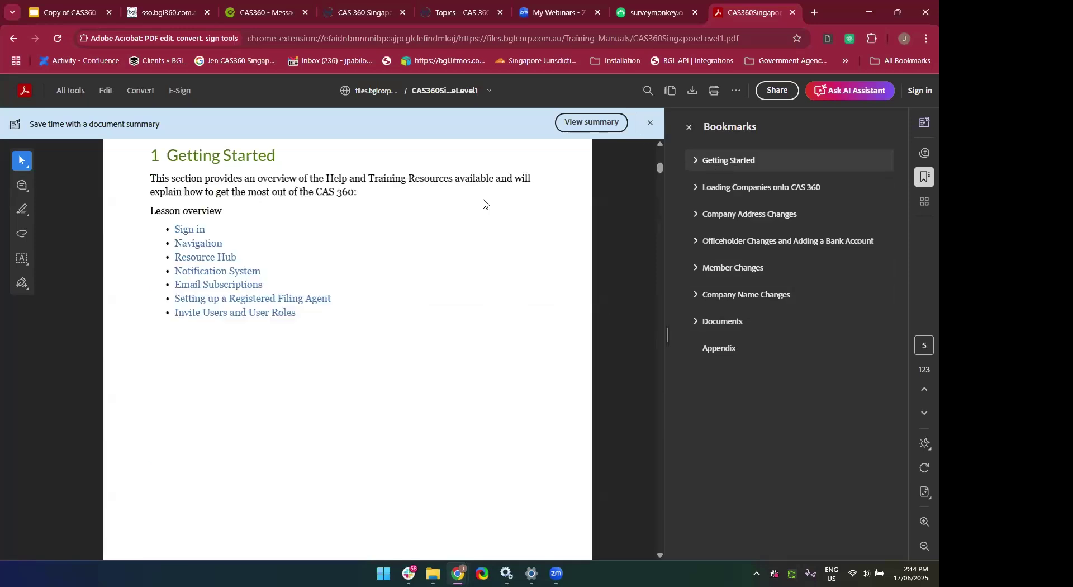
left_click(225, 302)
scroll(313, 468, "down", 2)
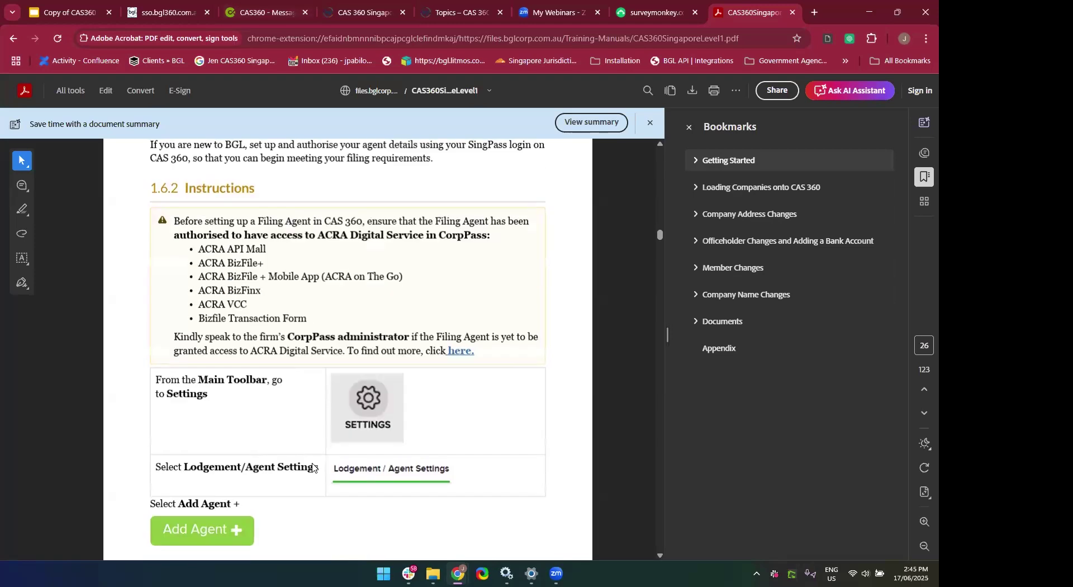
scroll(313, 468, "up", 1)
scroll(335, 280, "up", 1)
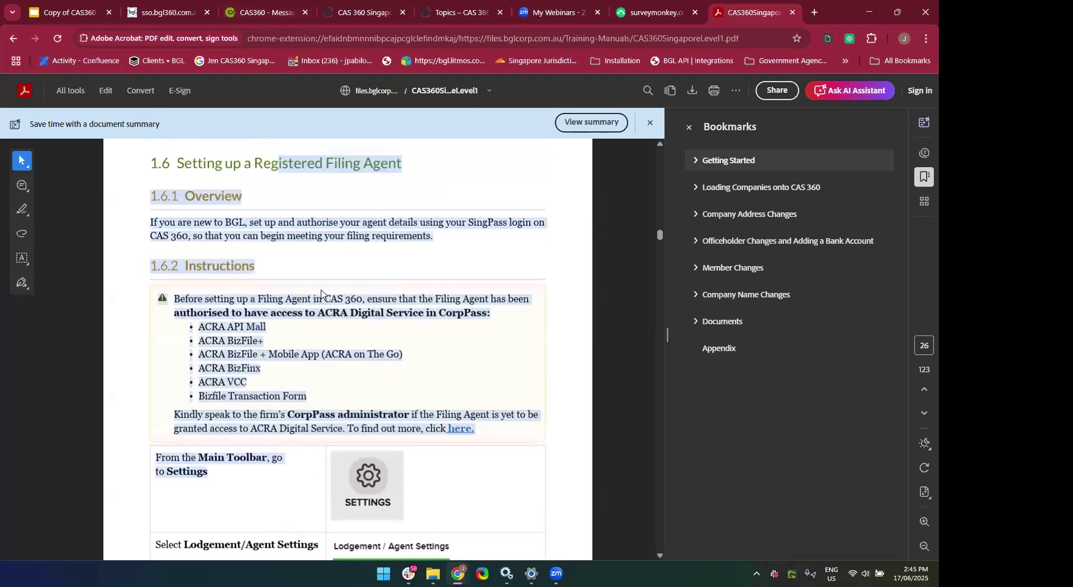
left_click(396, 276)
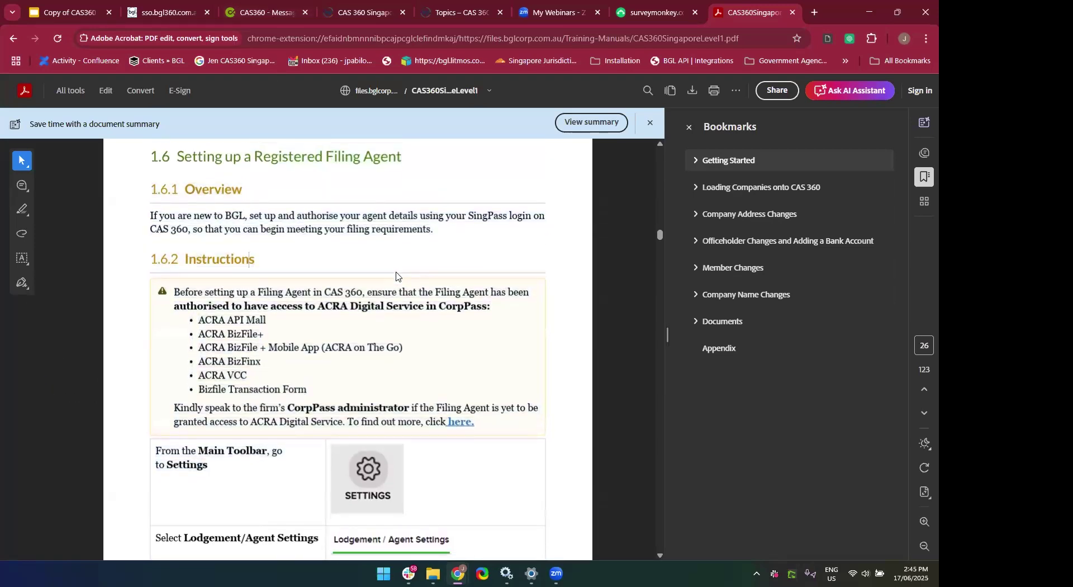
scroll(396, 276, "down", 4)
scroll(396, 276, "up", 3)
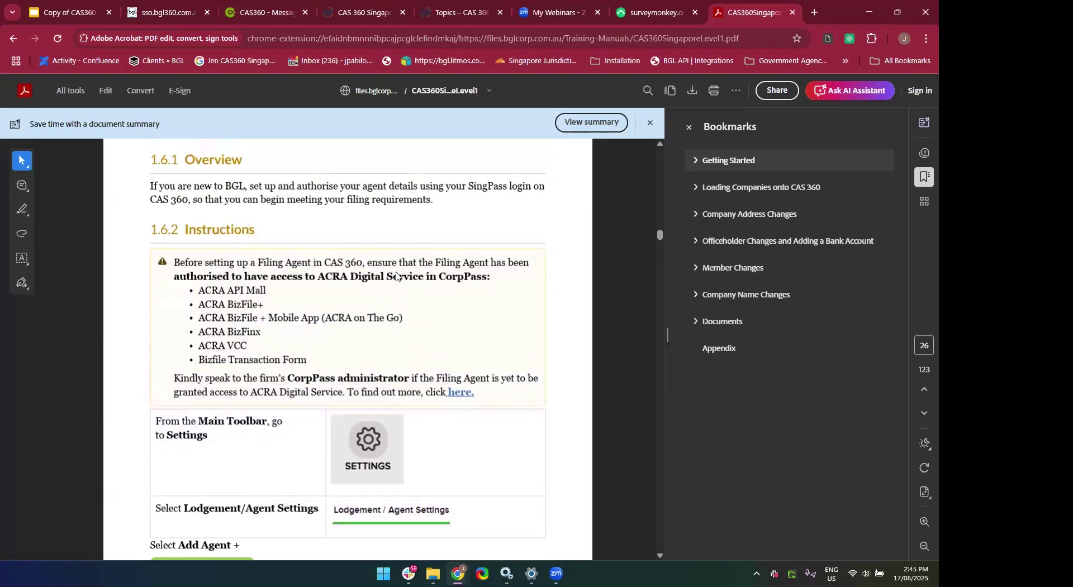
scroll(396, 276, "up", 1)
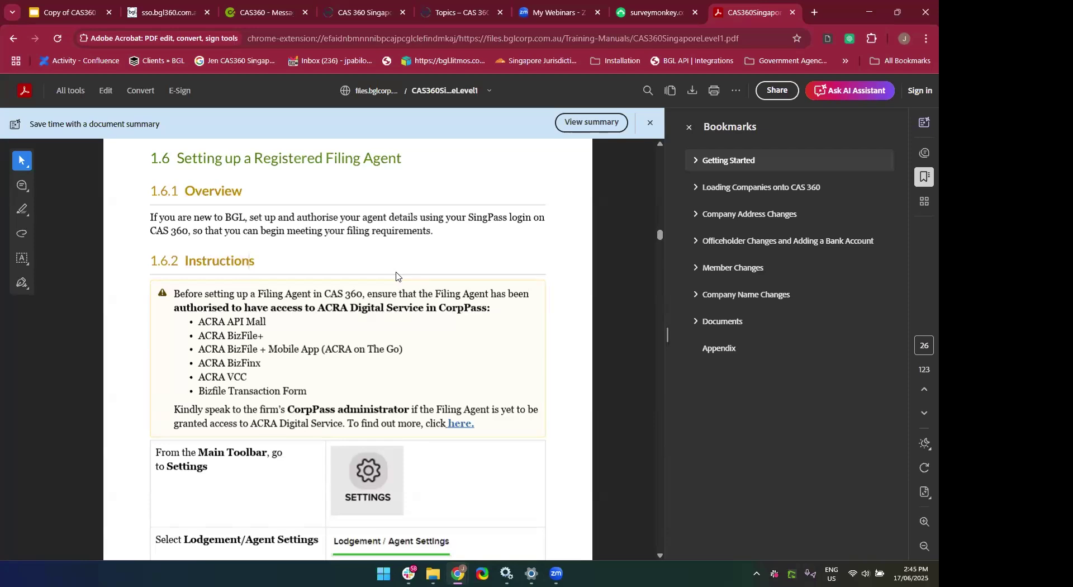
left_click(246, 9)
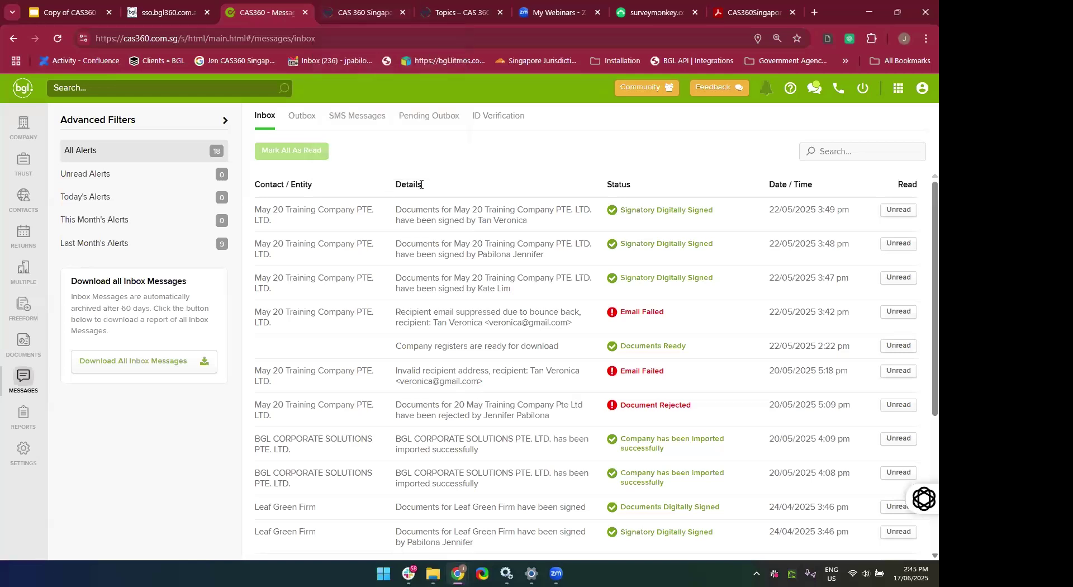
Open COMPANY's Search Registers page, then return to the manual's section 1.6 instructions.
left_click(23, 126)
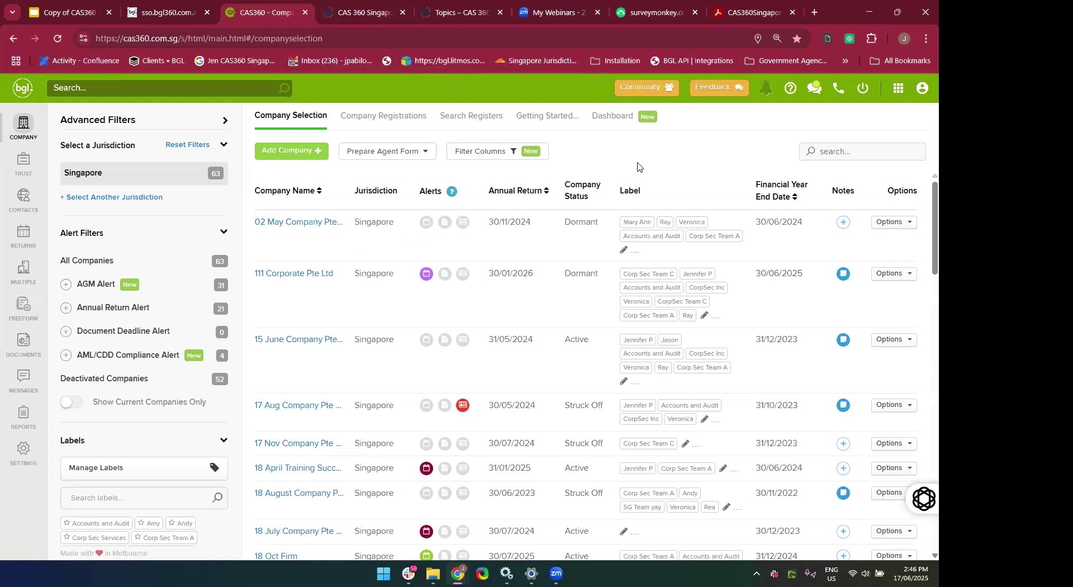
left_click(474, 118)
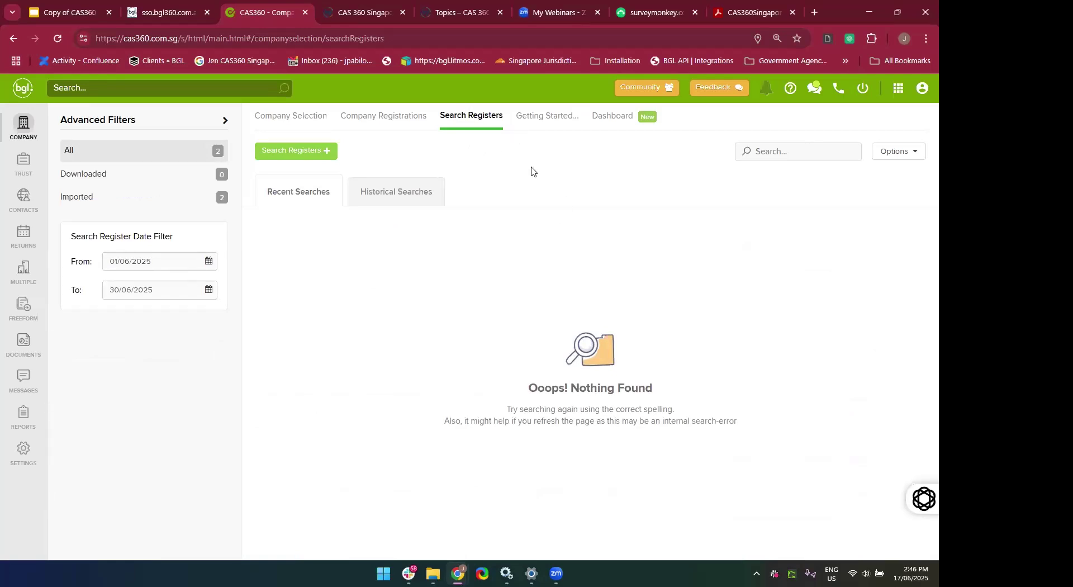
left_click(765, 11)
scroll(384, 330, "down", 1)
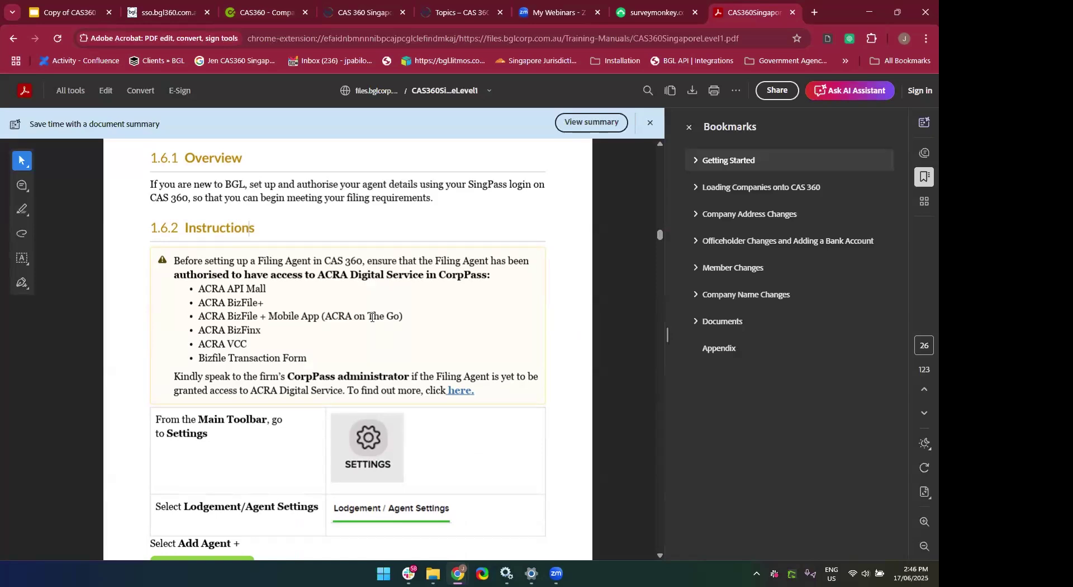
Open the manual's CorpPass 'here.' link as the Corppass Digital Service List, then return to the manual.
left_click(247, 16)
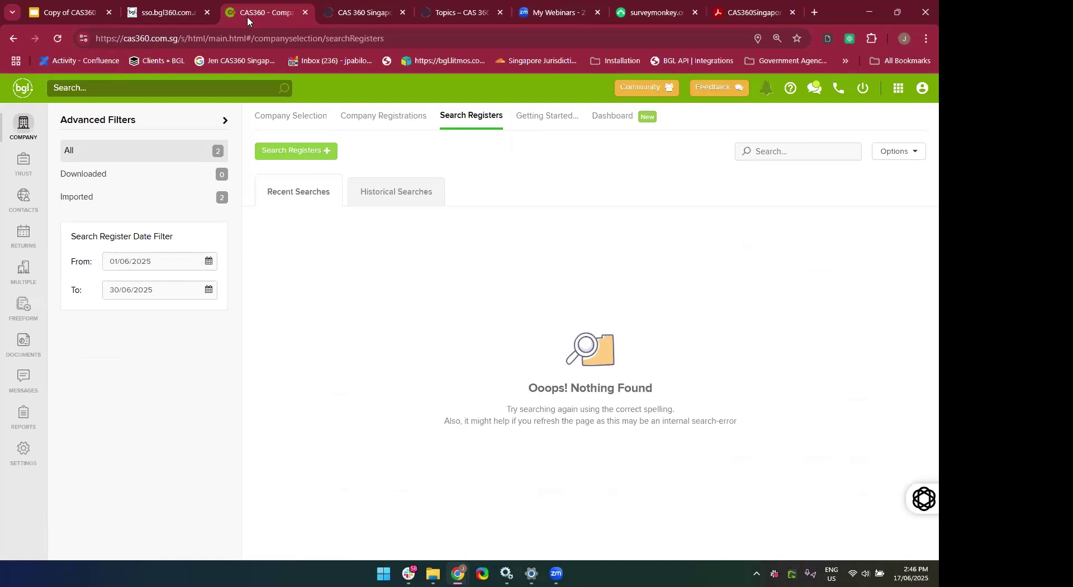
left_click(750, 15)
scroll(384, 364, "down", 1)
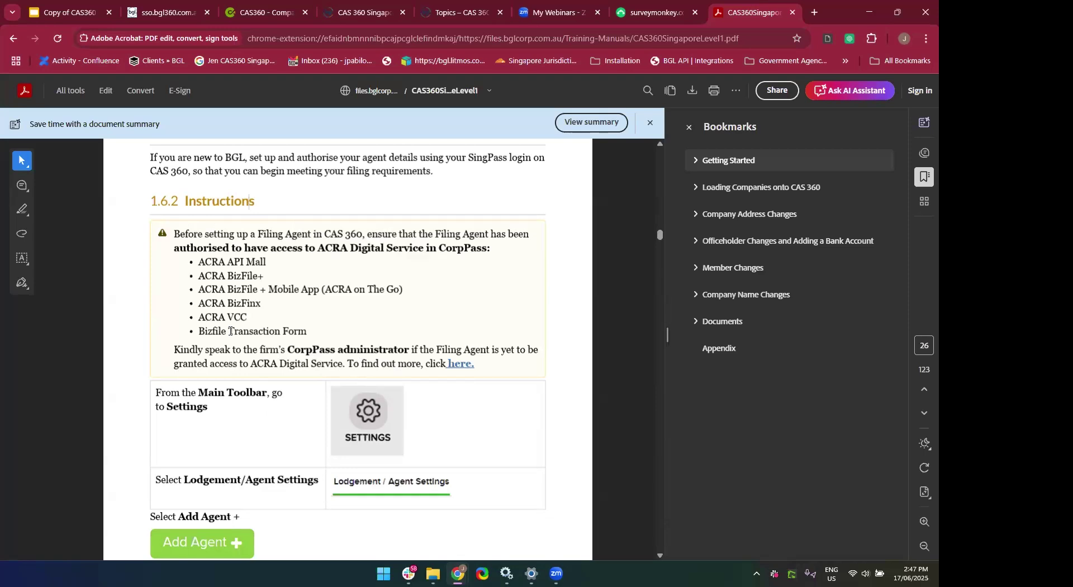
left_click(451, 364)
left_click(610, 354)
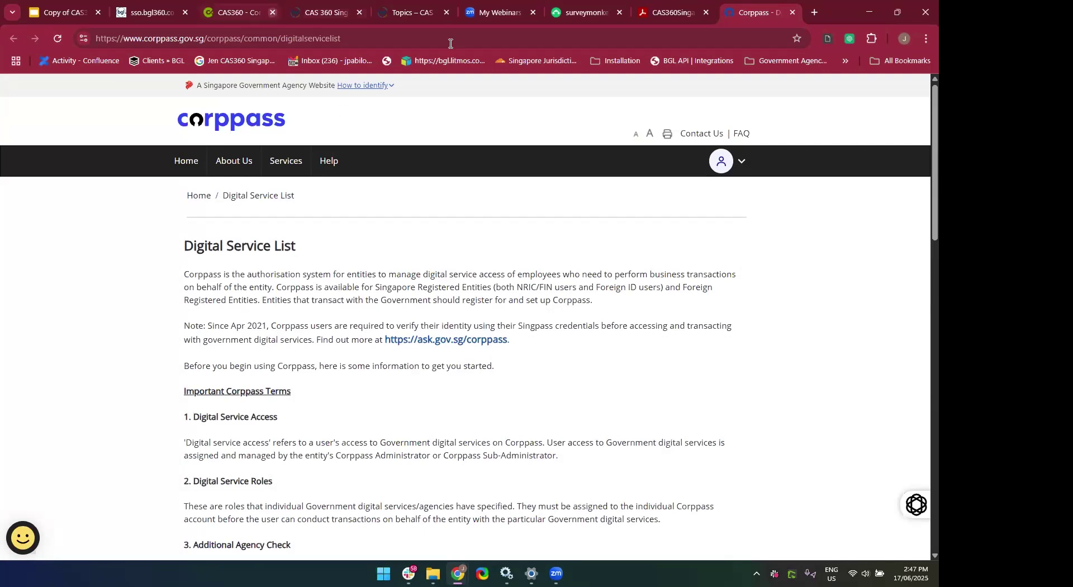
left_click(649, 6)
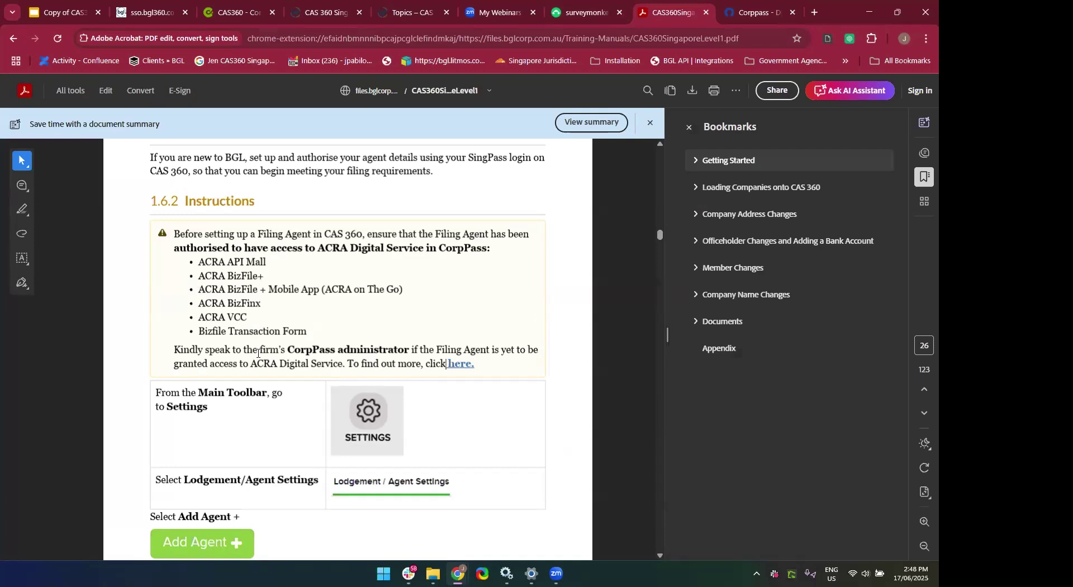
Scroll the manual to the Add Agent step, then switch back to CAS360's Search Registers page.
scroll(258, 354, "down", 1)
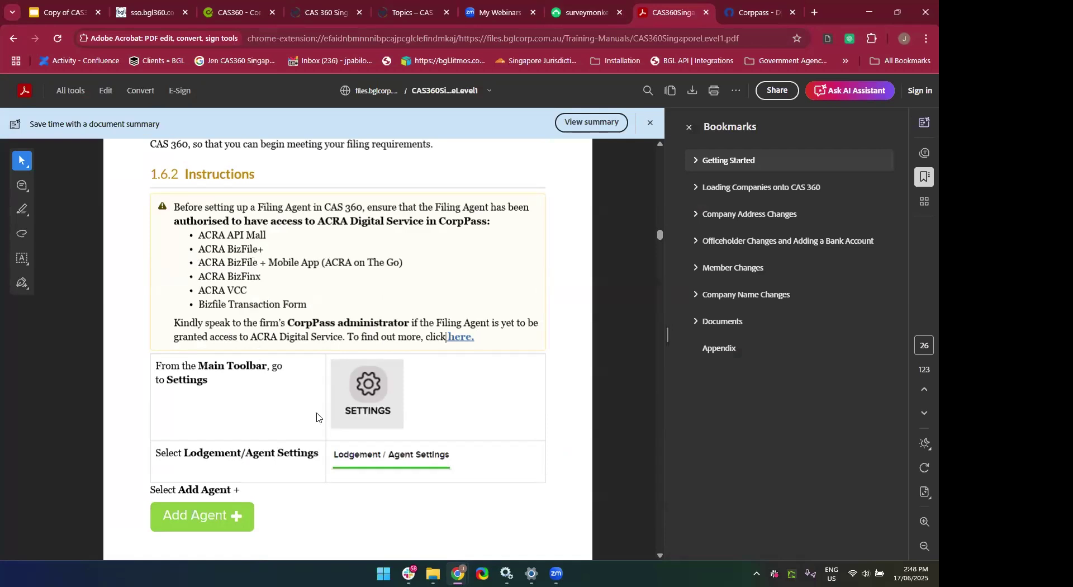
scroll(317, 417, "down", 2)
scroll(318, 417, "up", 1)
scroll(318, 416, "down", 1)
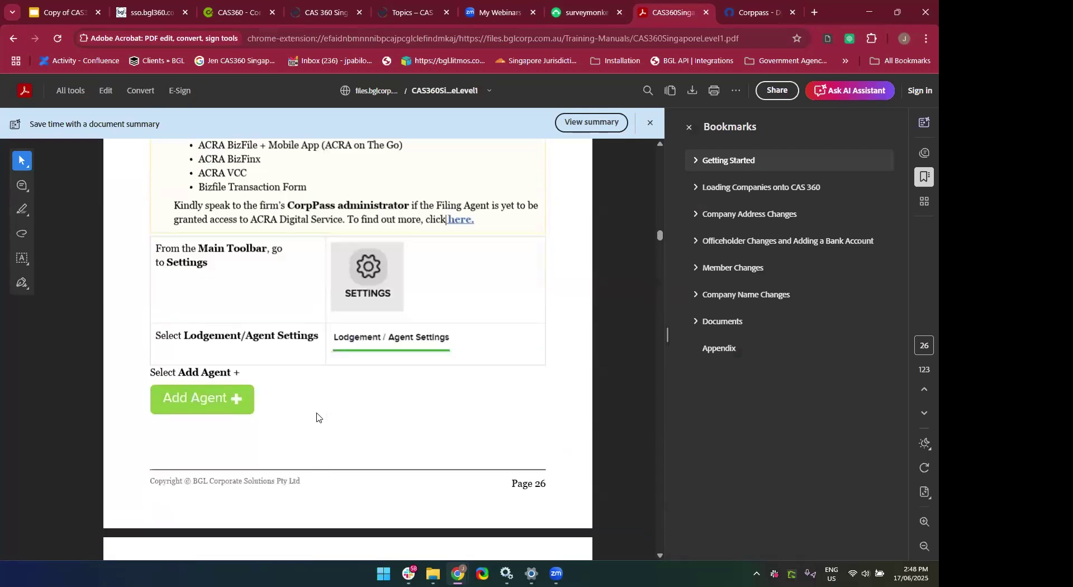
left_click(227, 12)
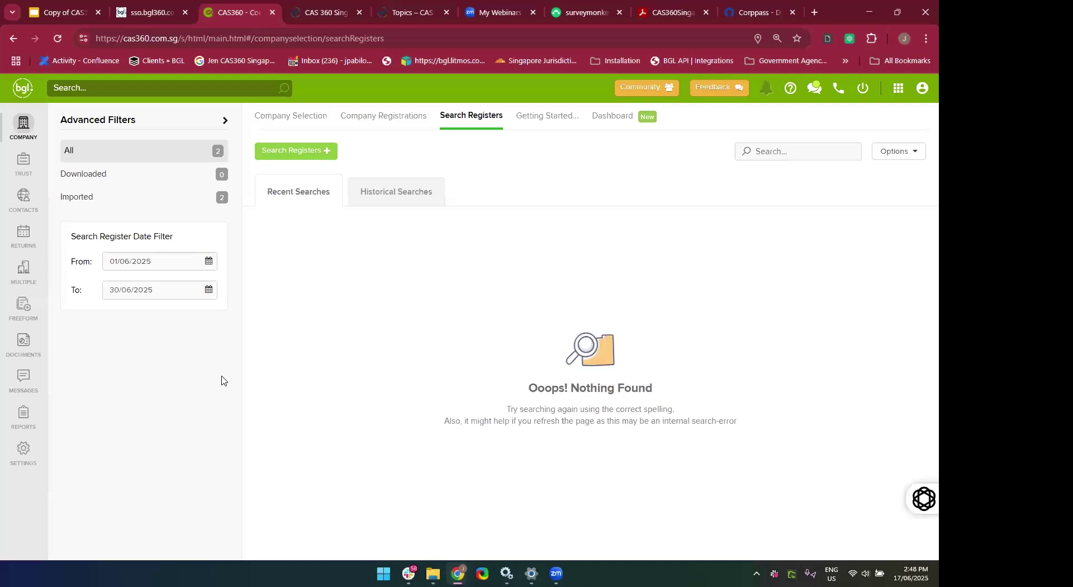
In Lodgement / Agent Settings, start a new registered agent with CAS360 SINGAPORE PTE LTD as agent name.
left_click(16, 451)
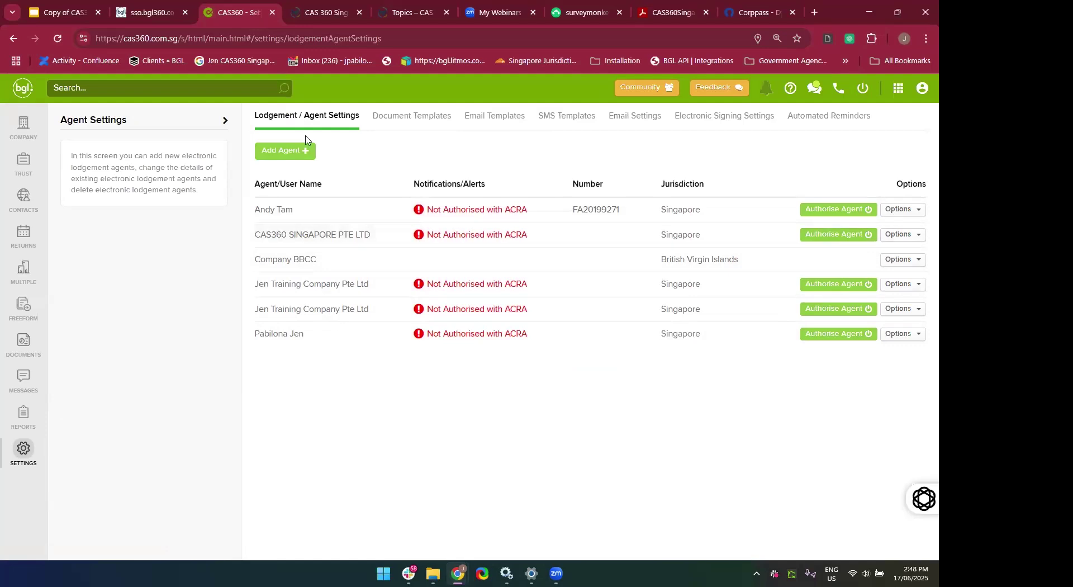
left_click(271, 156)
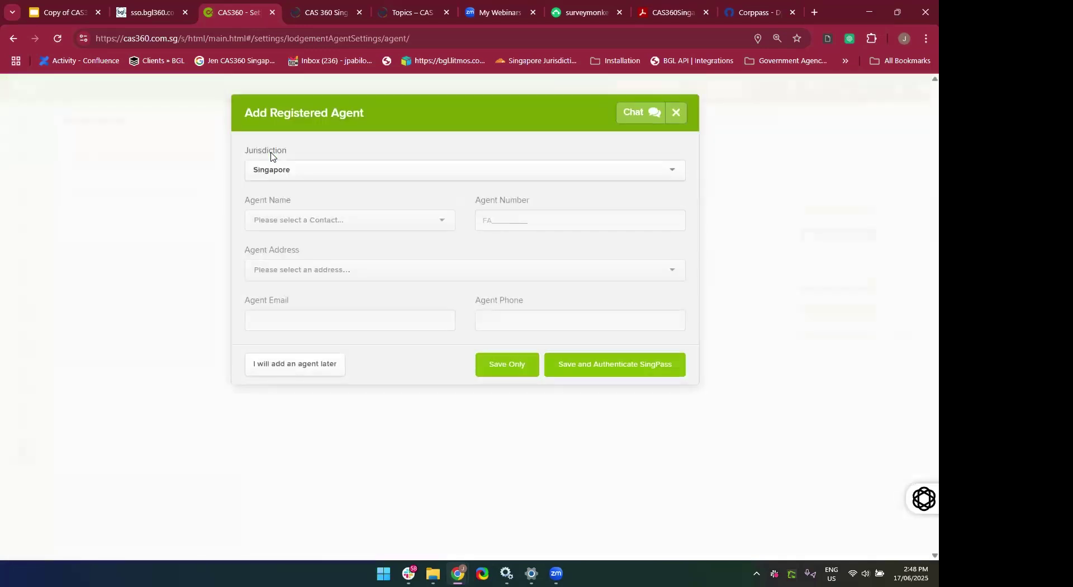
left_click(301, 220)
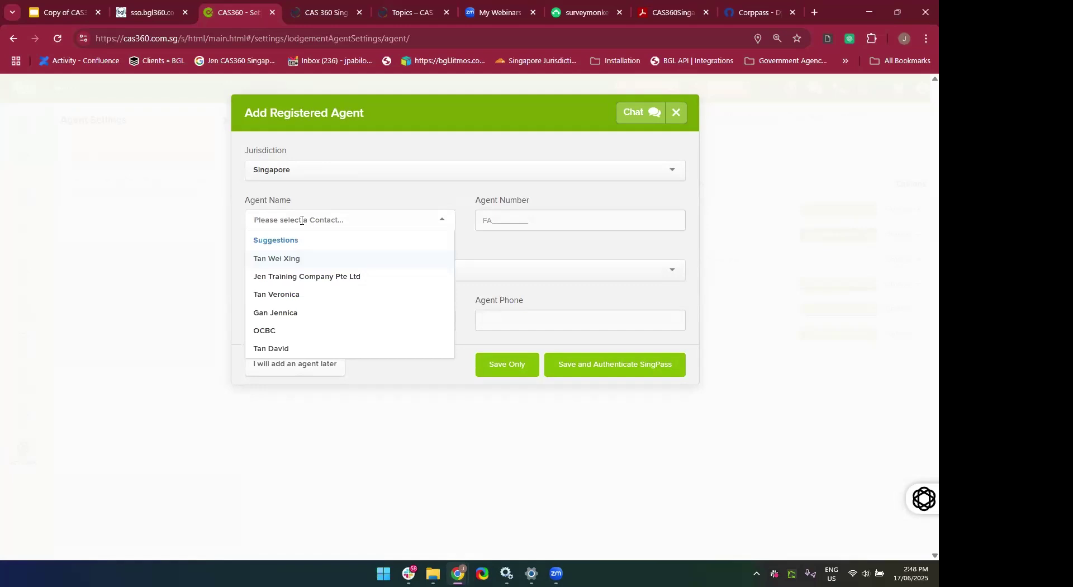
type("CAS360 Singapore Ptd")
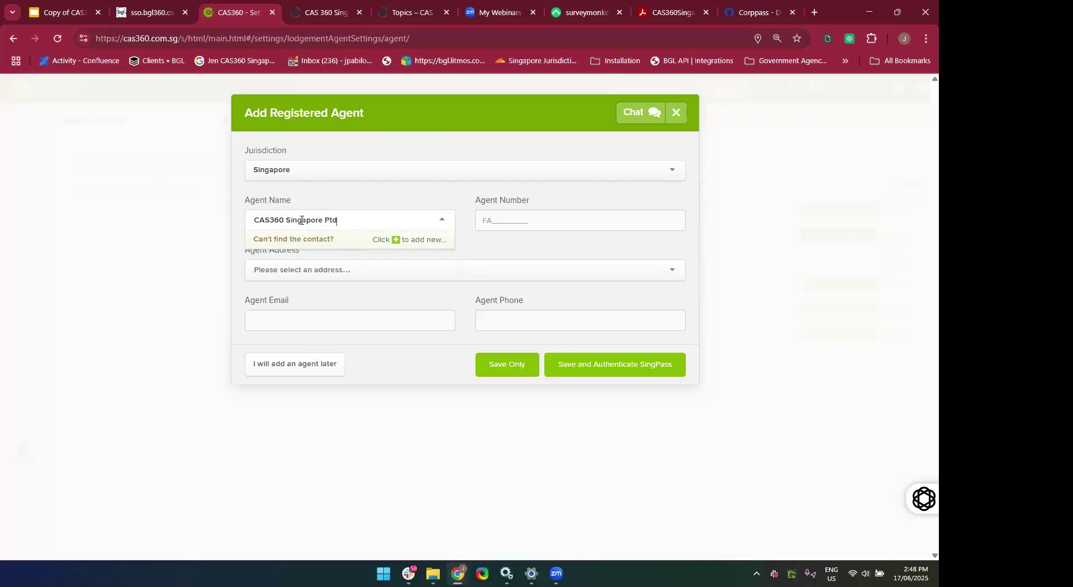
key("BackSpace")
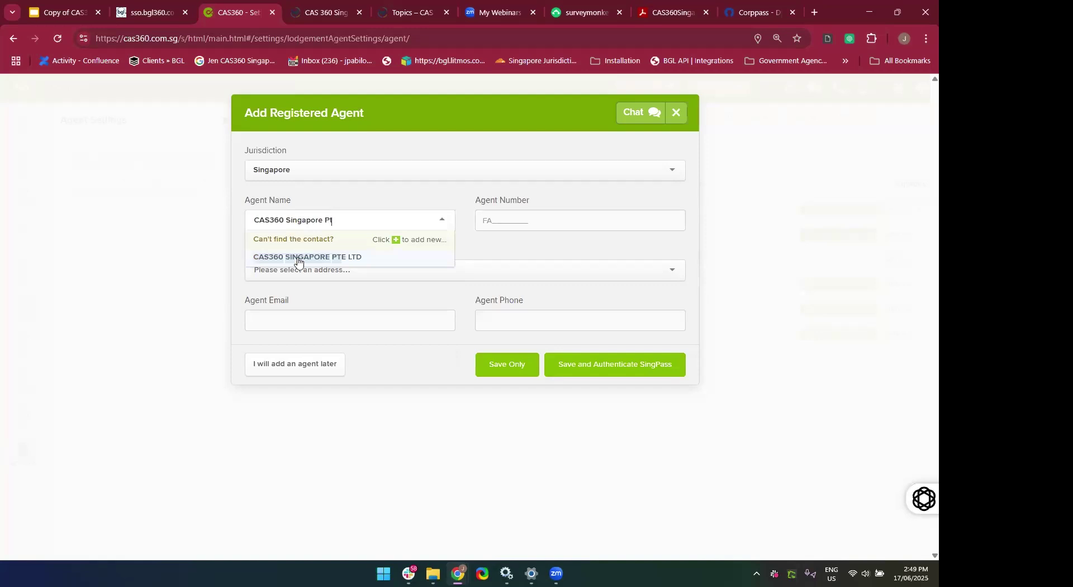
left_click(295, 257)
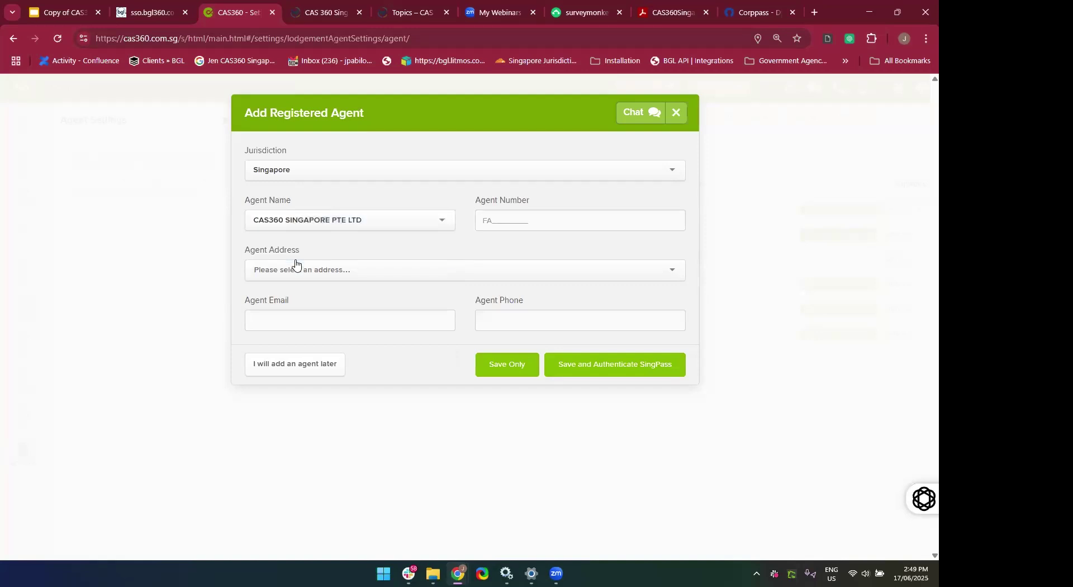
left_click(296, 262)
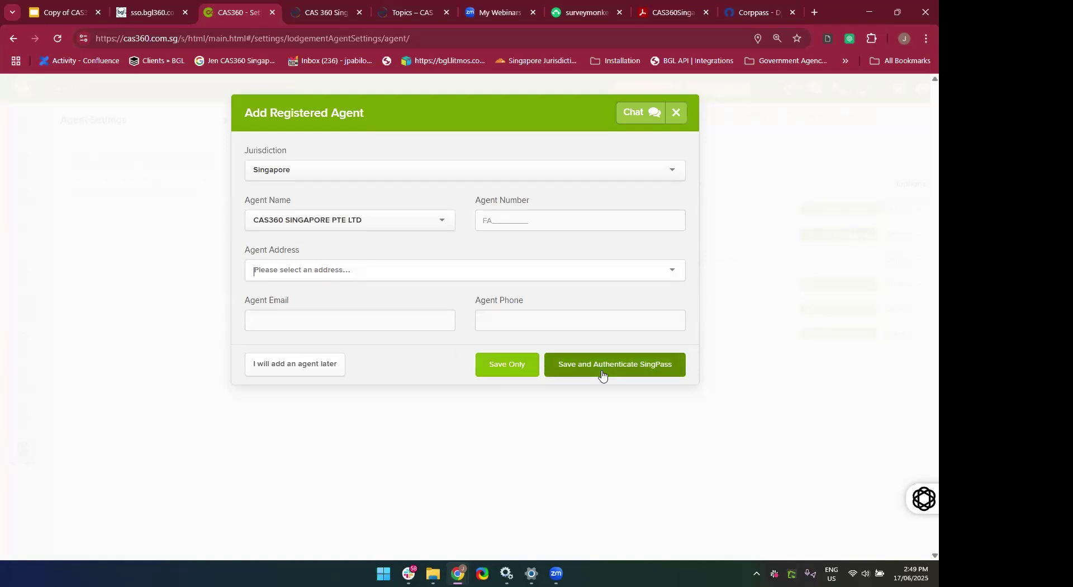
Replace the agent name search with 'ABC Company Pted'.
left_click(347, 220)
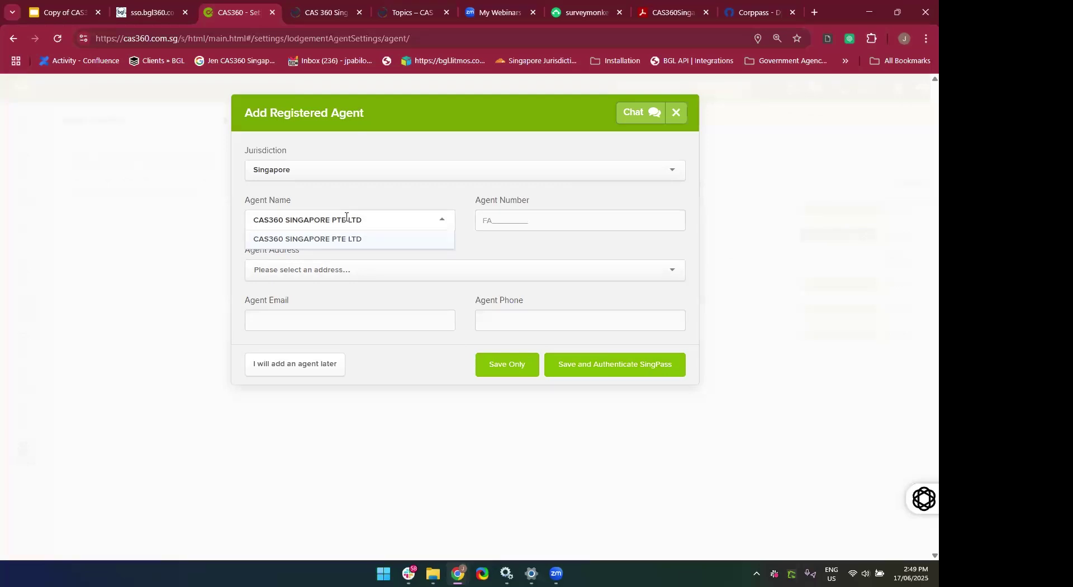
left_click(255, 218)
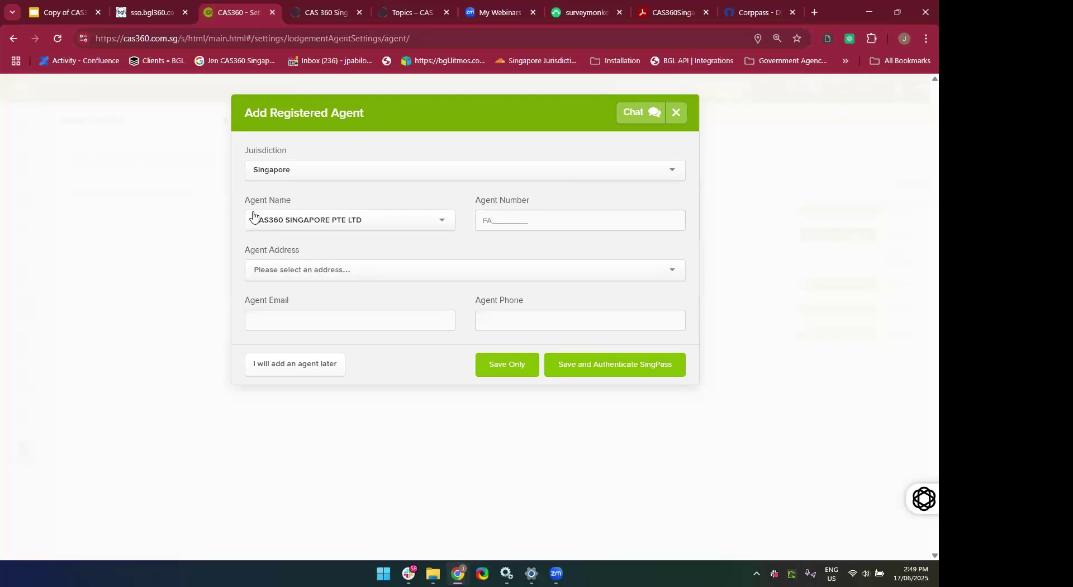
left_click(291, 222)
key("BackSpace")
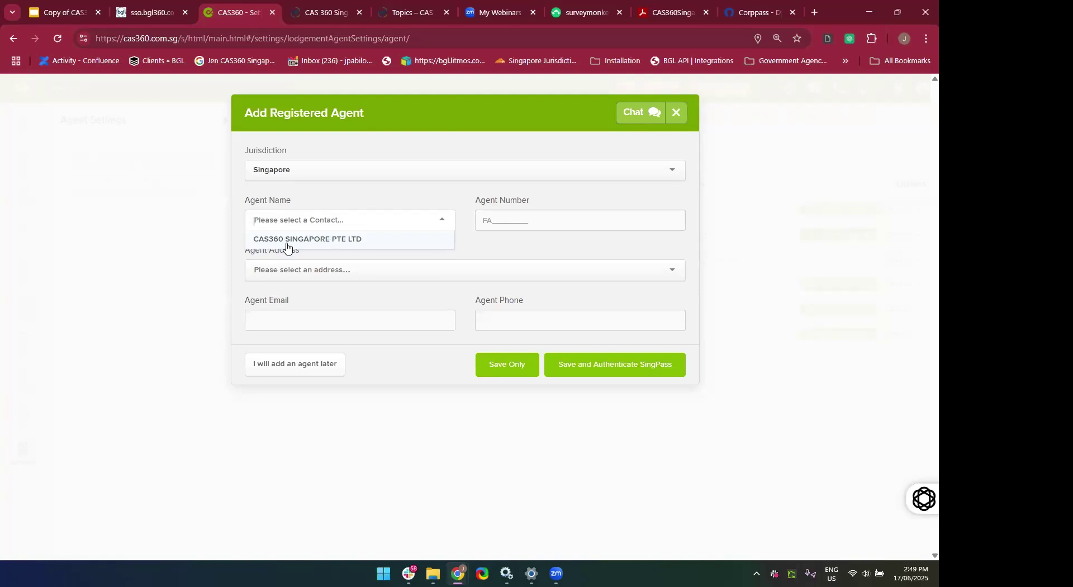
type("ABC")
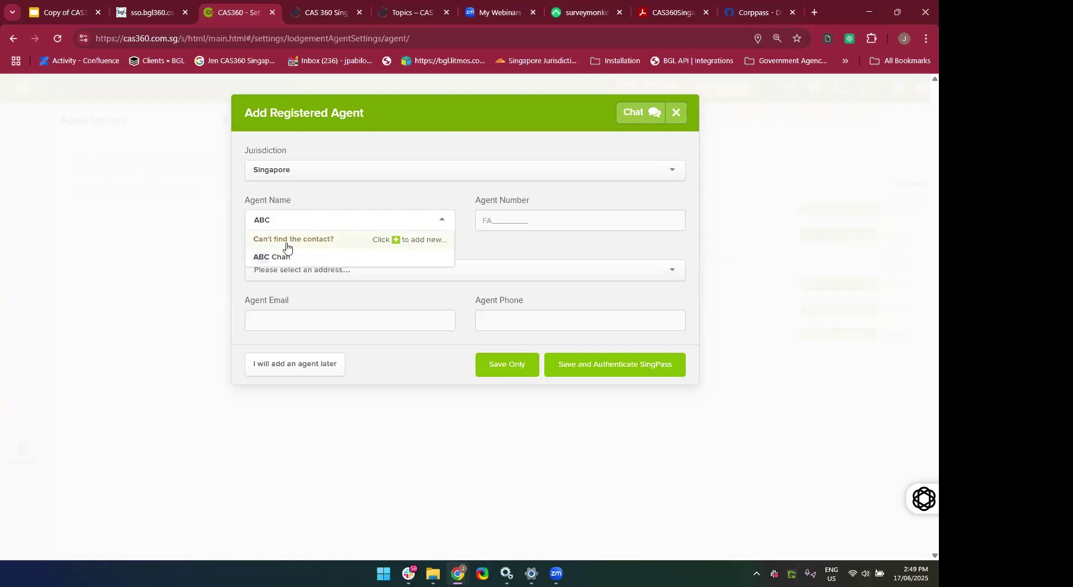
type(" Companu")
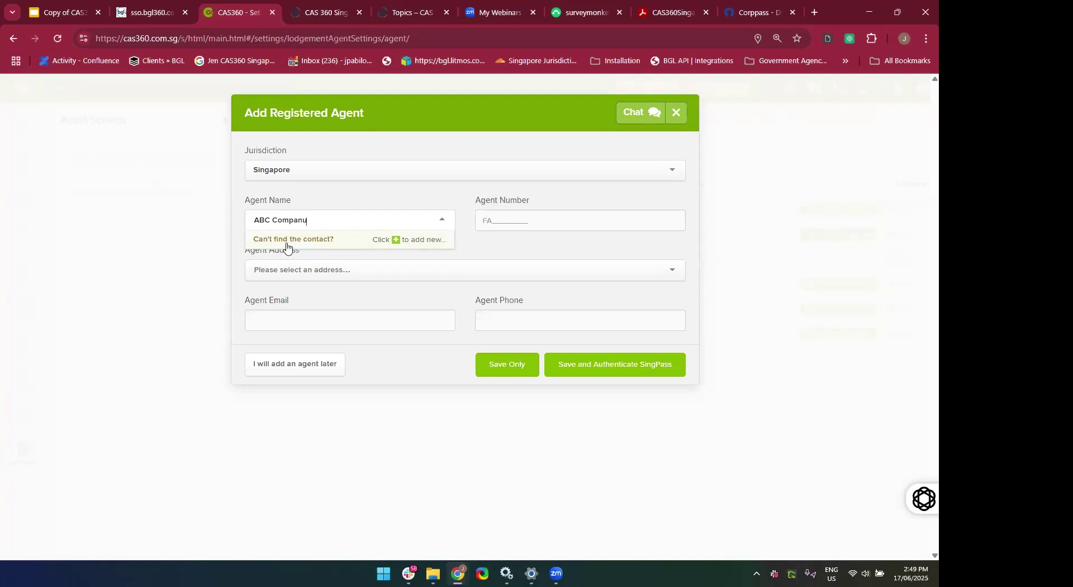
key("BackSpace")
type("y Pted")
Start a new contact for the agent and set its contact type to Company.
left_click(345, 240)
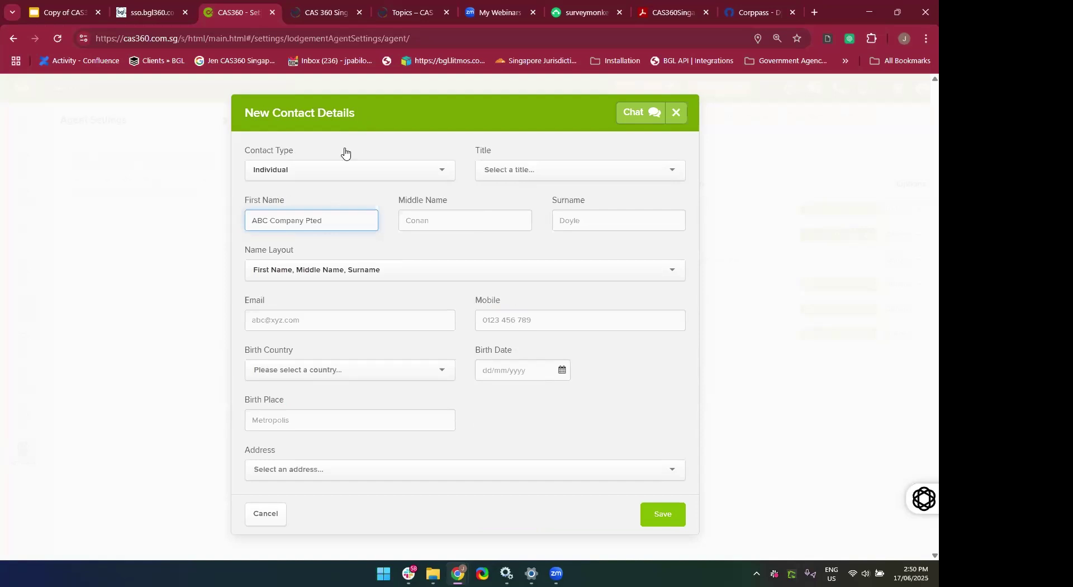
key("BackSpace")
key("BackSpace")
left_click(417, 266)
left_click(369, 208)
left_click(319, 179)
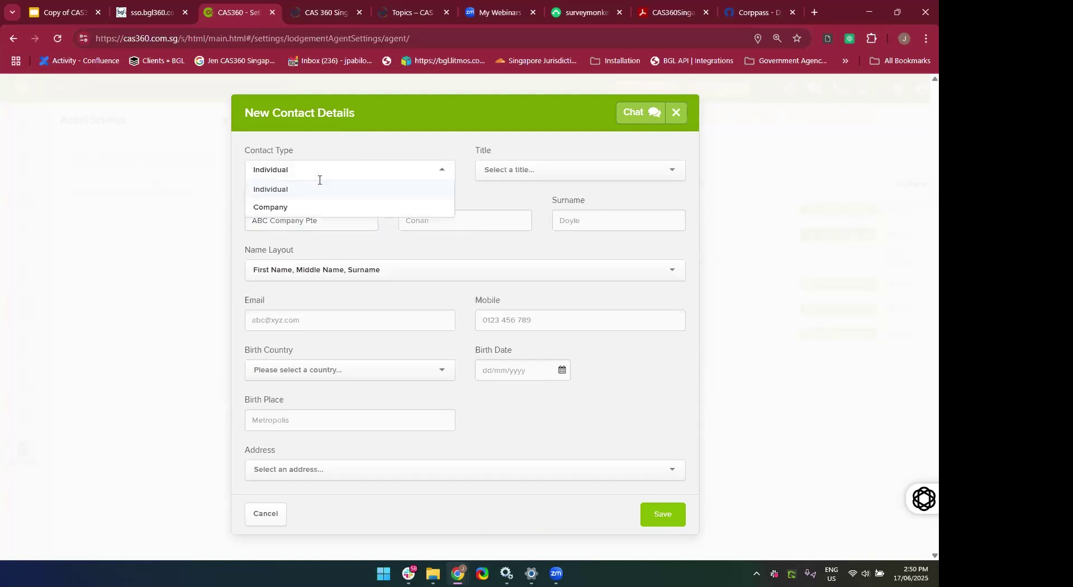
left_click(311, 208)
left_click(304, 277)
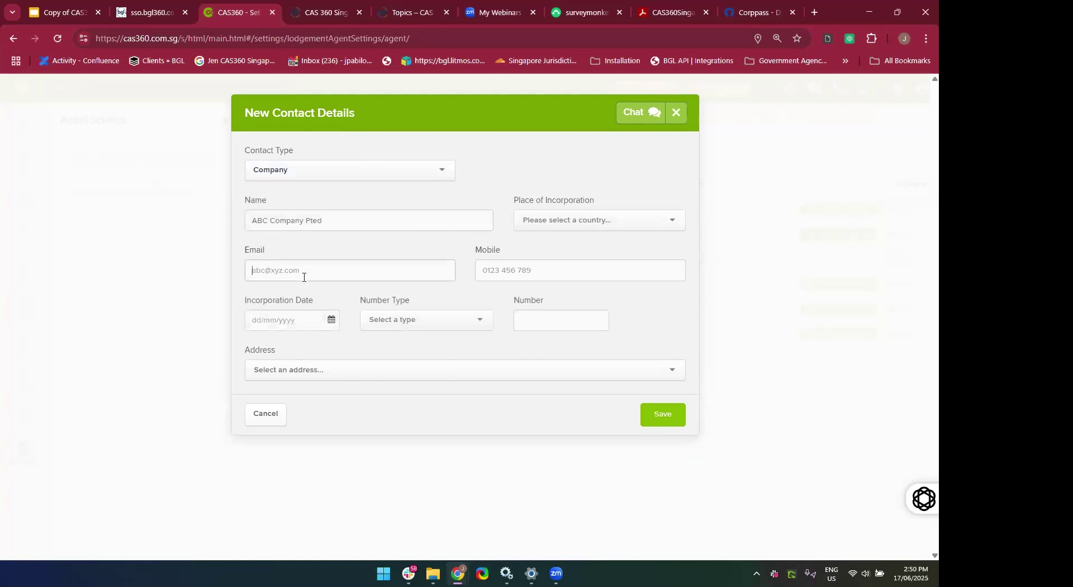
Enter the company name 'ABC Company Pte Ltd', keeping the contact type as Company.
left_click(402, 226)
key("BackSpace")
key("ctrl+a")
key("BackSpace")
type("CA")
key("BackSpace")
key("BackSpace")
type("ABC ")
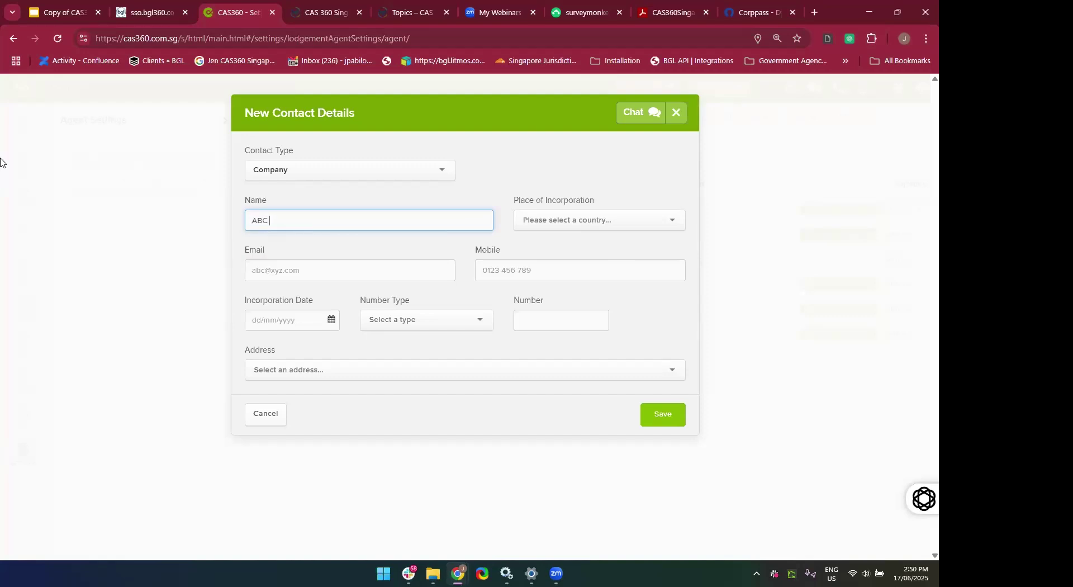
type("Company Pte Ltd")
left_click(342, 169)
left_click(313, 192)
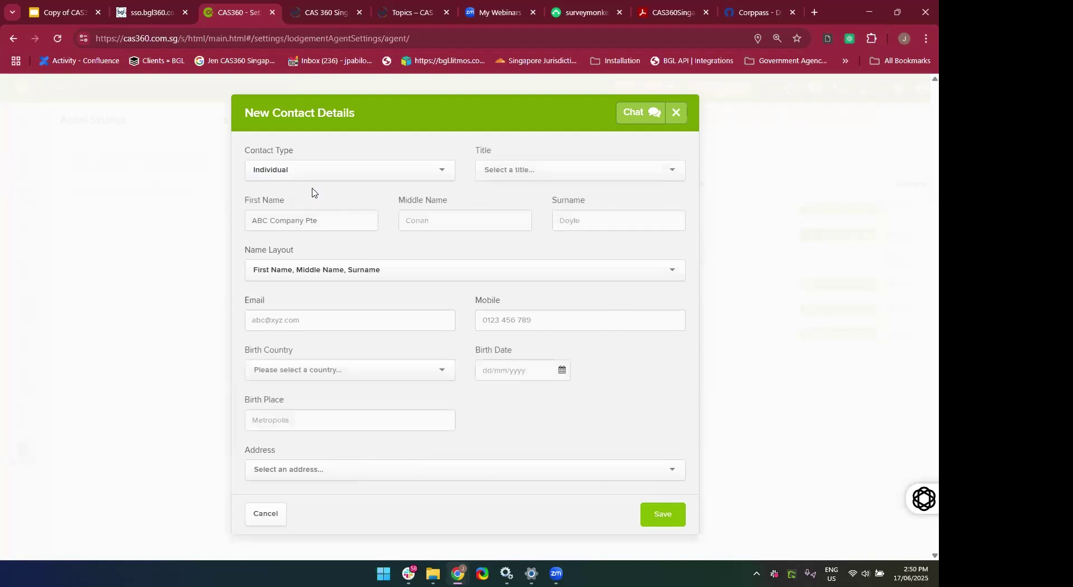
left_click(346, 177)
left_click(317, 208)
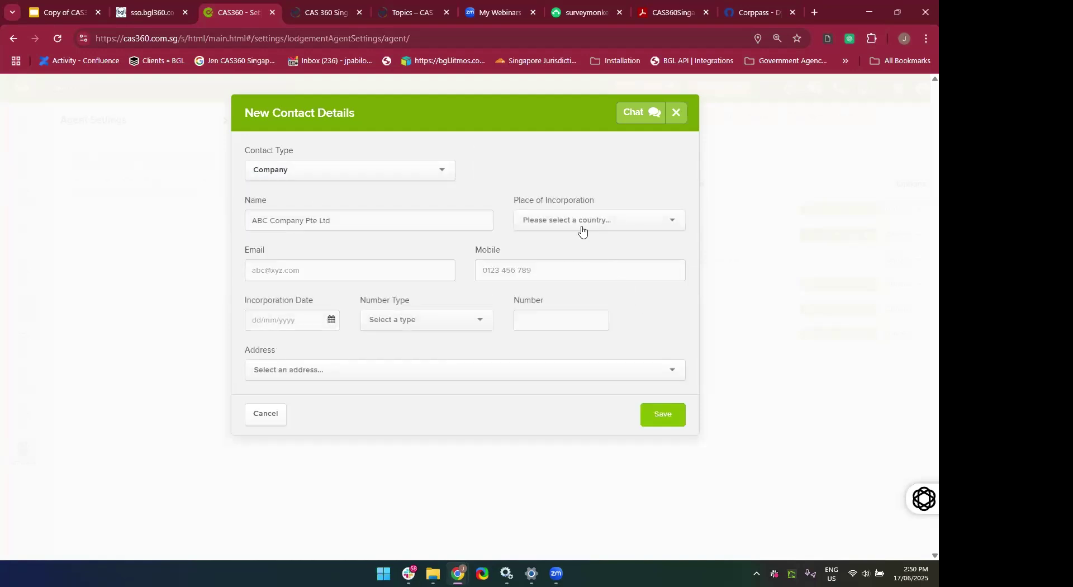
Set Singapore as place of incorporation, incorporation date 01/01/2020, and enter the company's UEN.
left_click(581, 225)
left_click(573, 306)
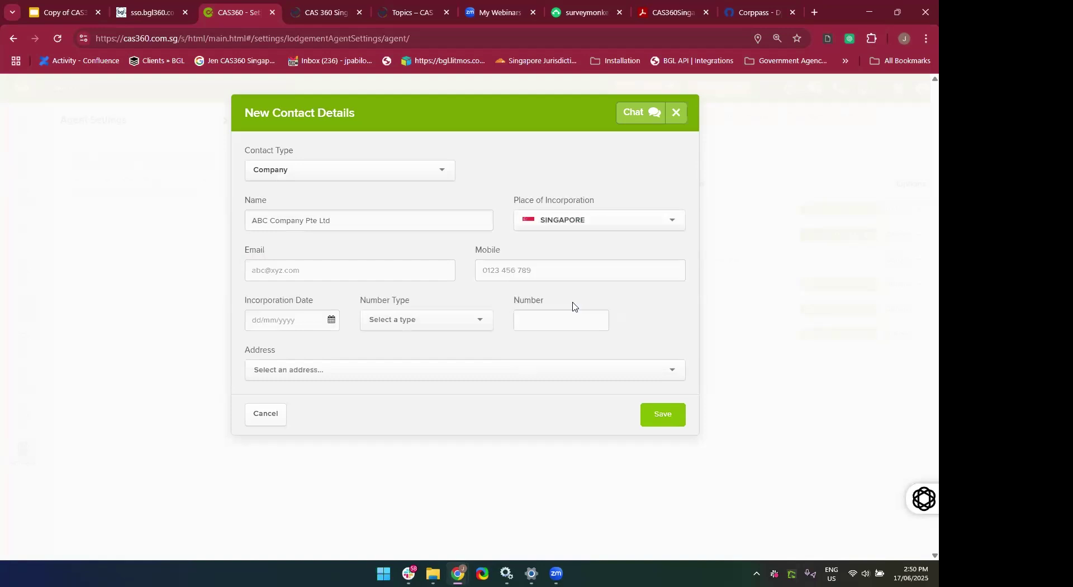
left_click(300, 325)
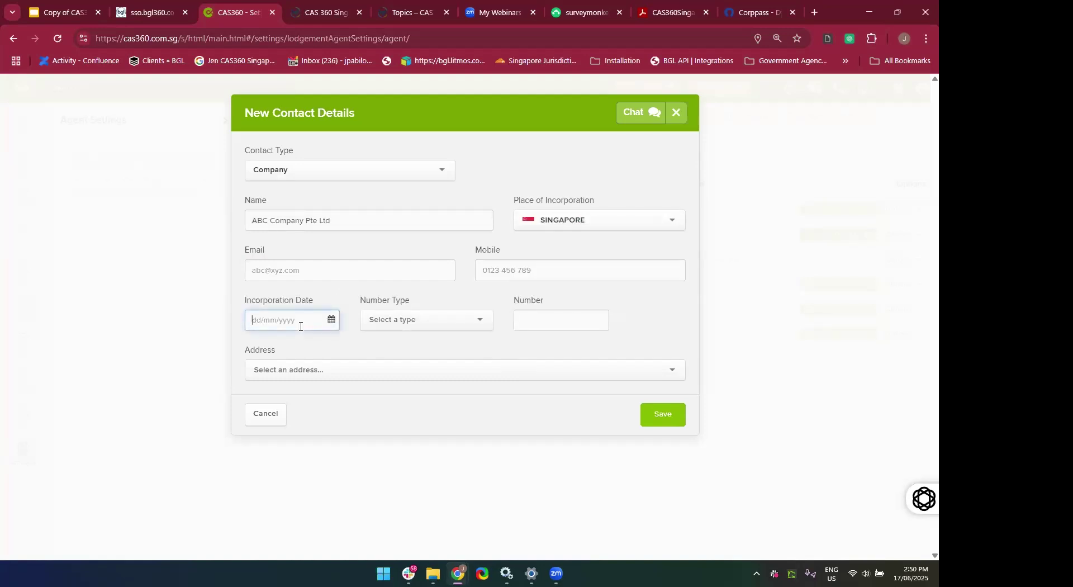
type("01/01/2020")
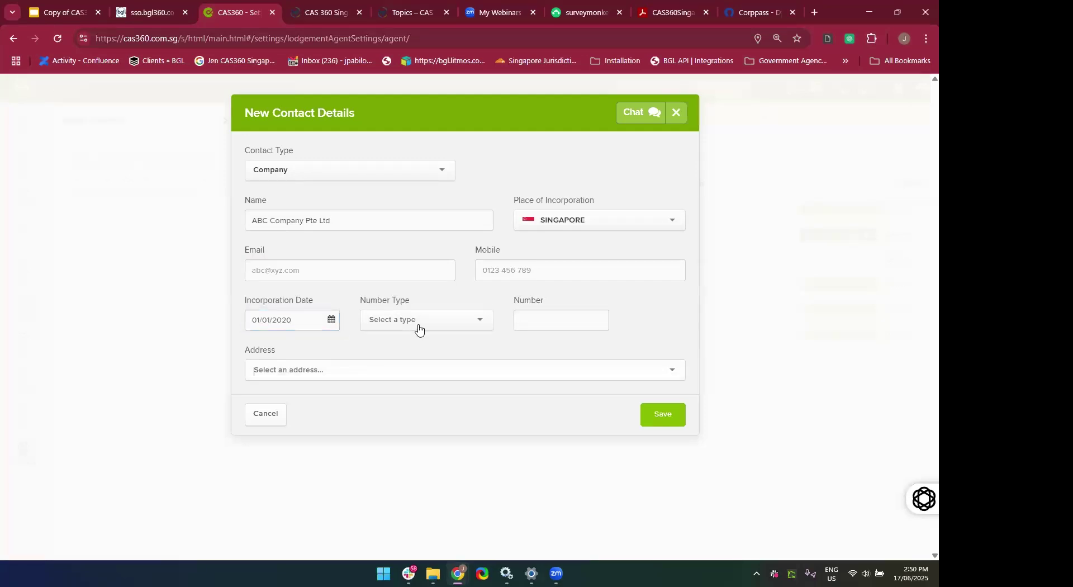
left_click(420, 326)
scroll(407, 414, "down", 1)
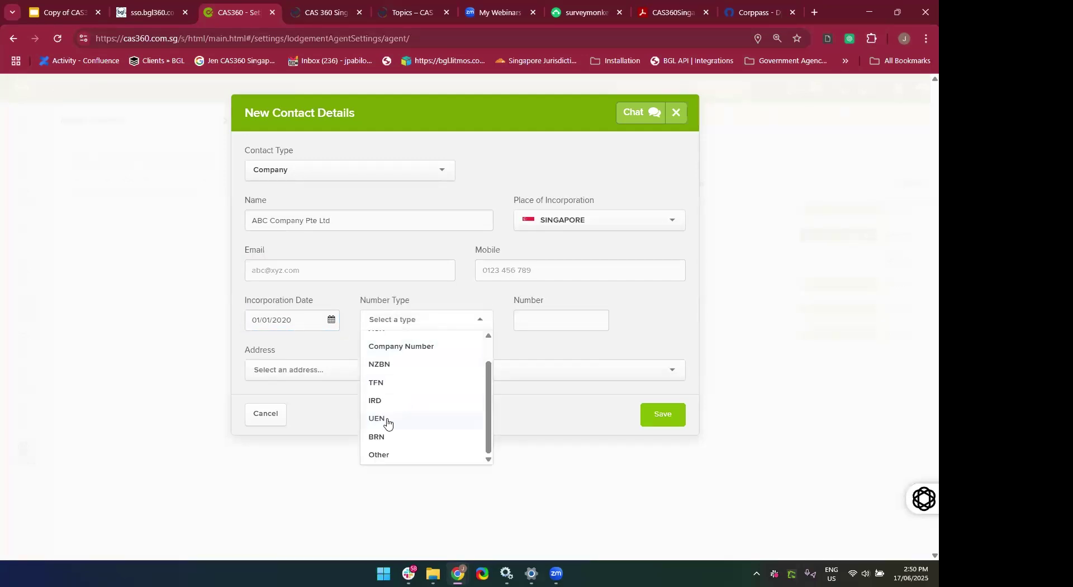
left_click(388, 421)
left_click(518, 320)
key("BackSpace")
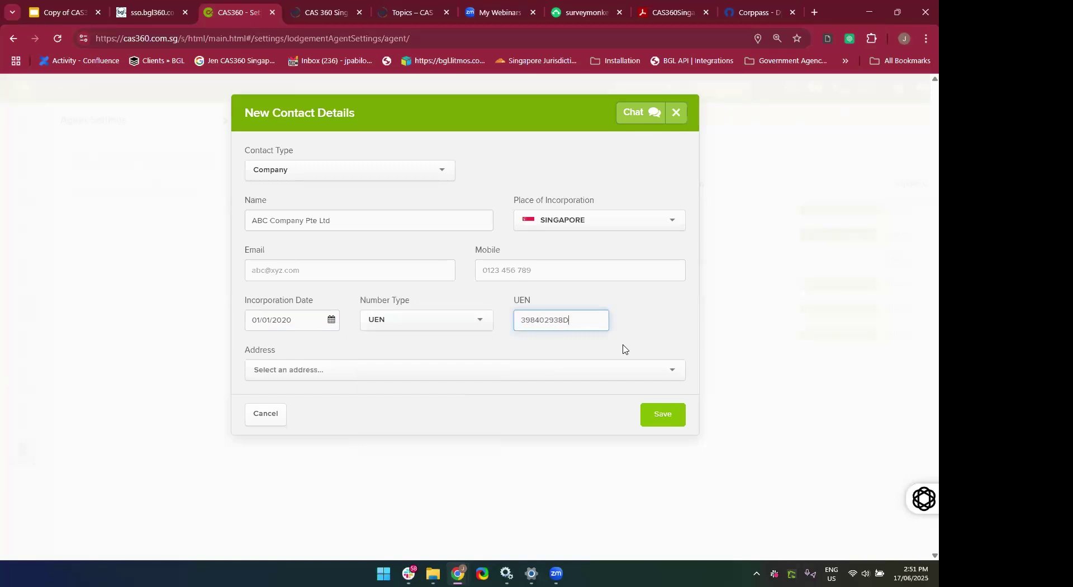
left_click(678, 338)
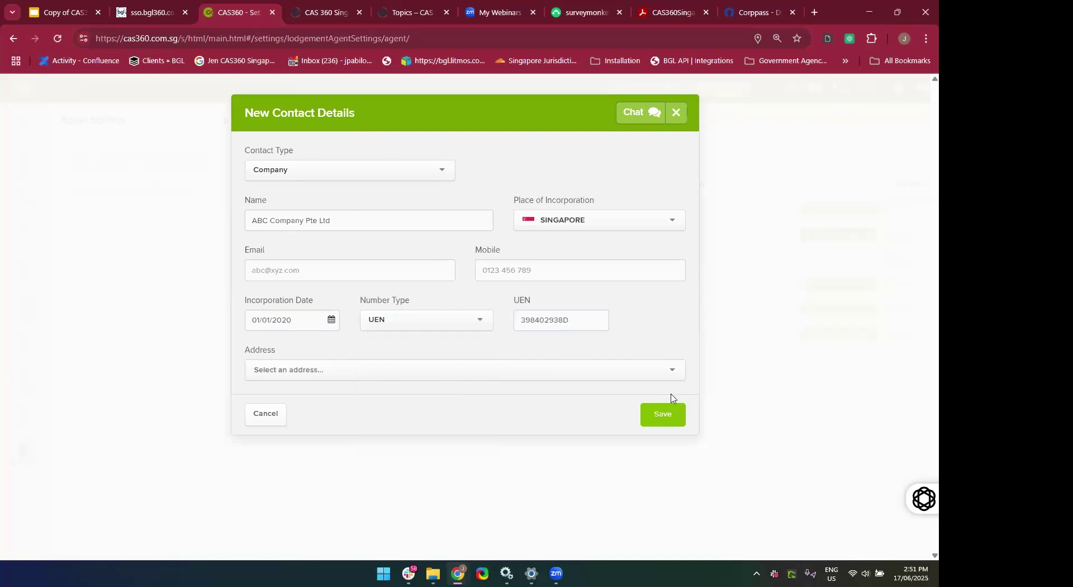
Choose the Changi Business Park address and save the new company contact.
left_click(601, 375)
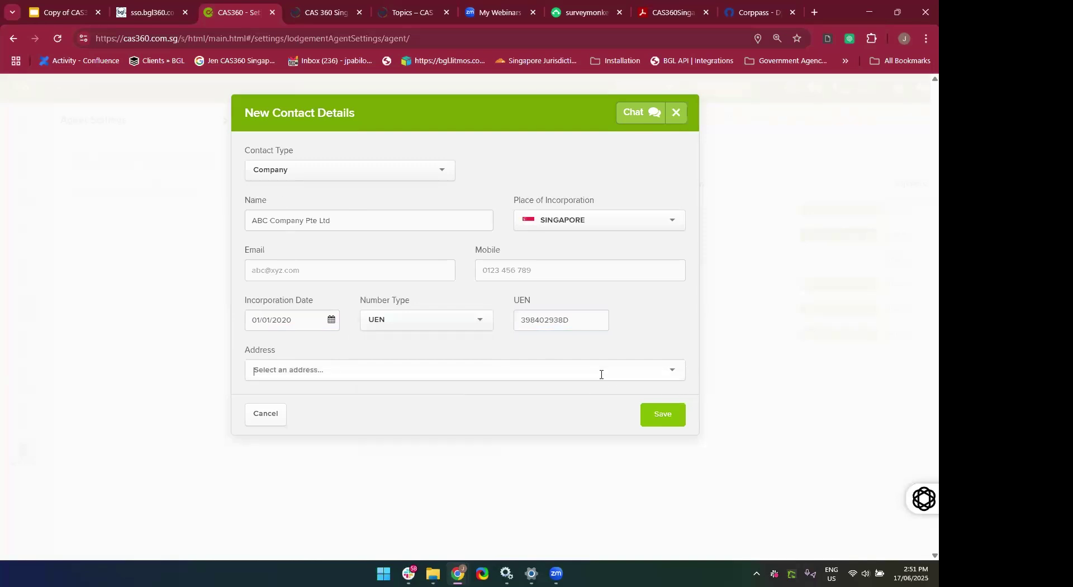
type("Chang")
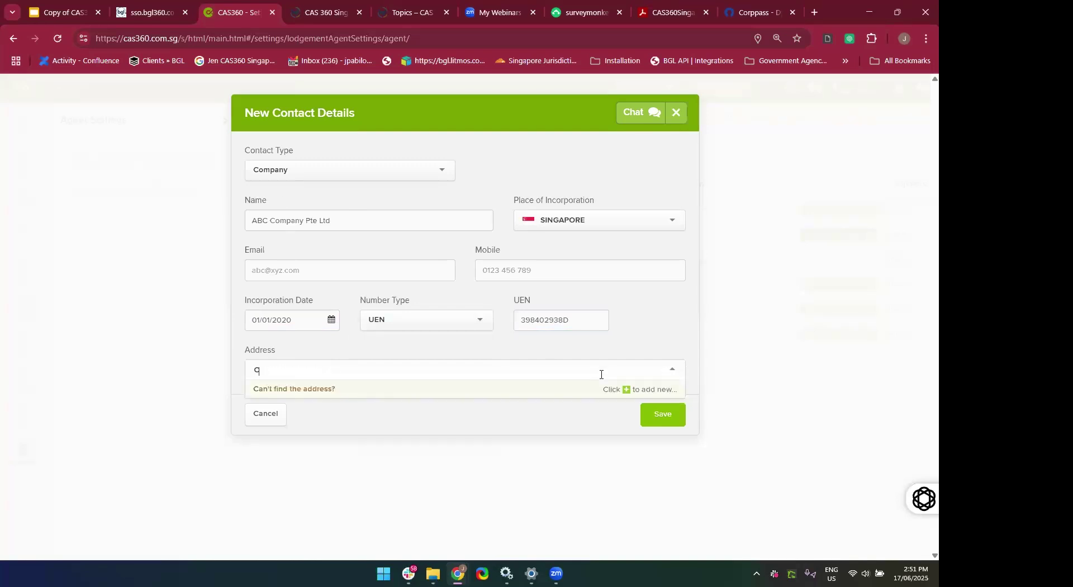
left_click(512, 408)
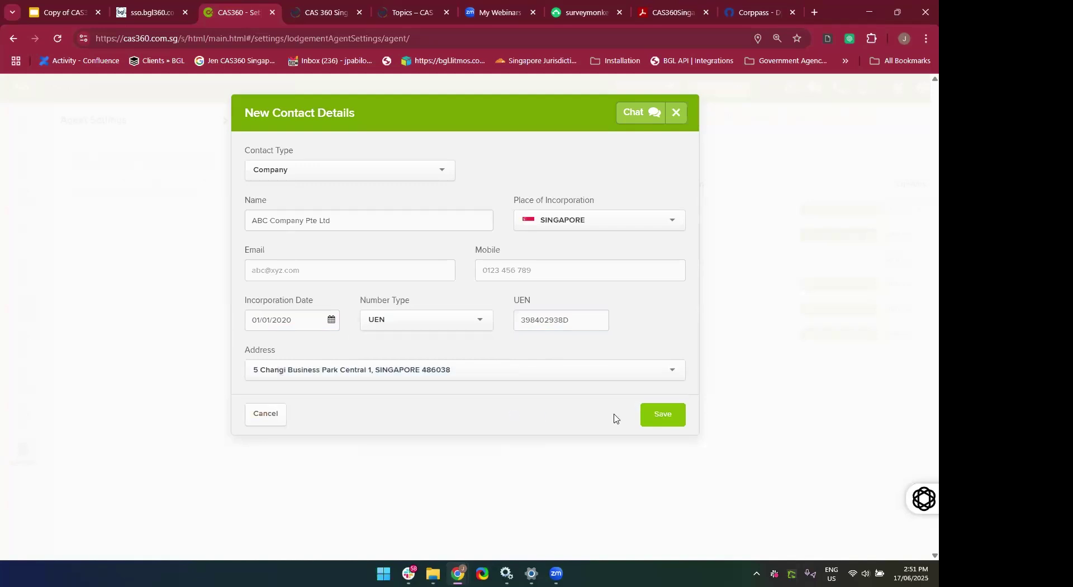
left_click(653, 414)
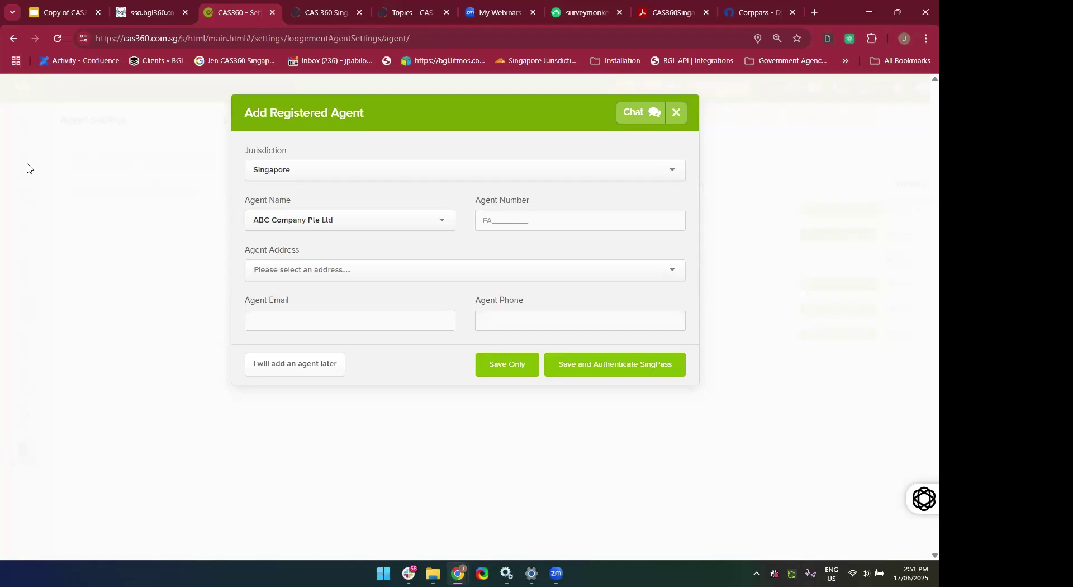
Confirm ABC Company Pte Ltd as agent name, then close the Add Registered Agent form unsaved.
left_click(363, 226)
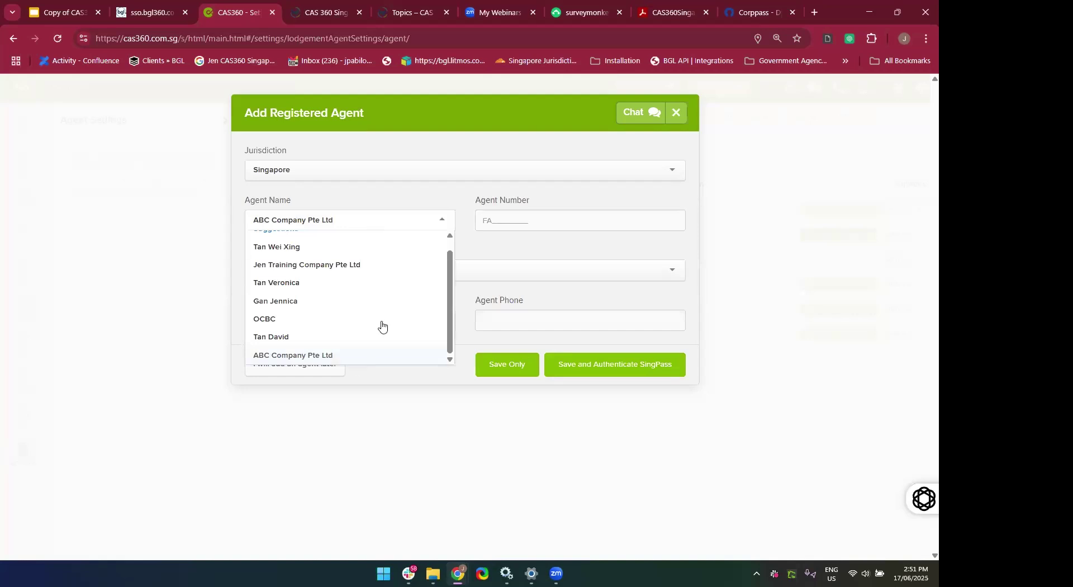
left_click(539, 250)
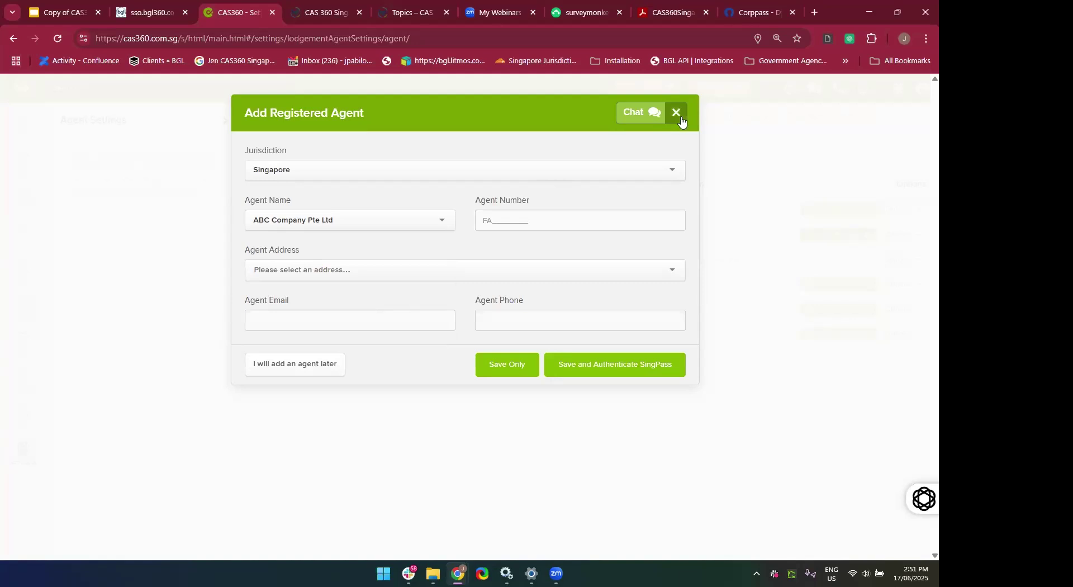
left_click(680, 115)
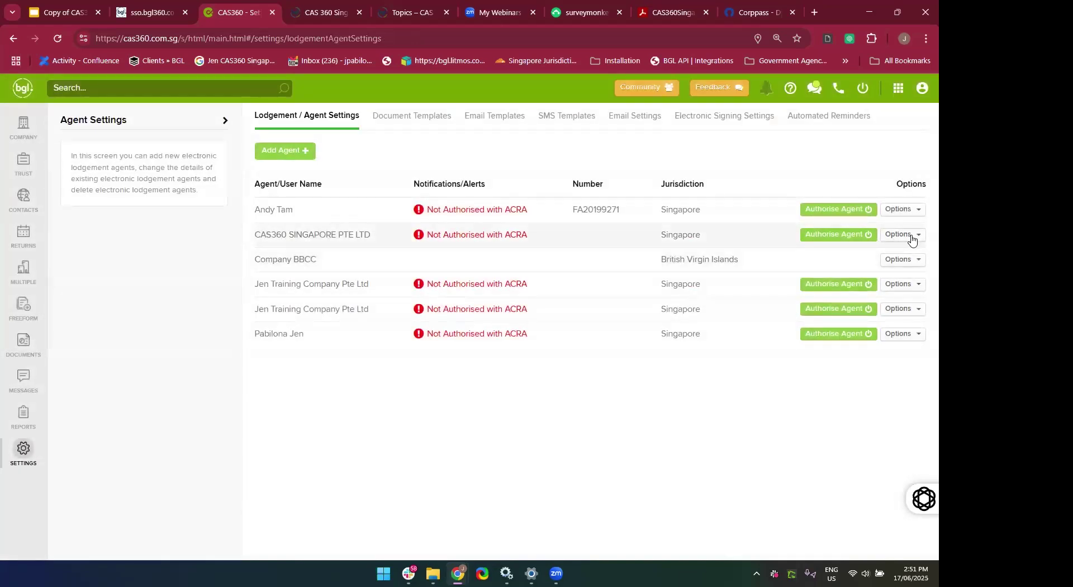
Open and close the CAS360 SINGAPORE PTE LTD agent's edit form twice, then reopen it for editing.
left_click(912, 239)
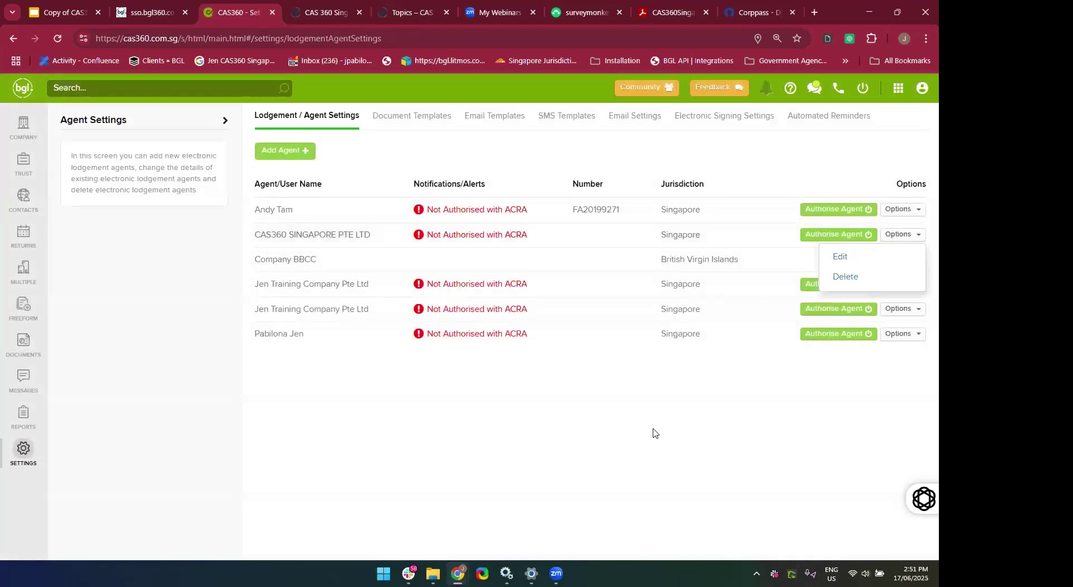
left_click(847, 263)
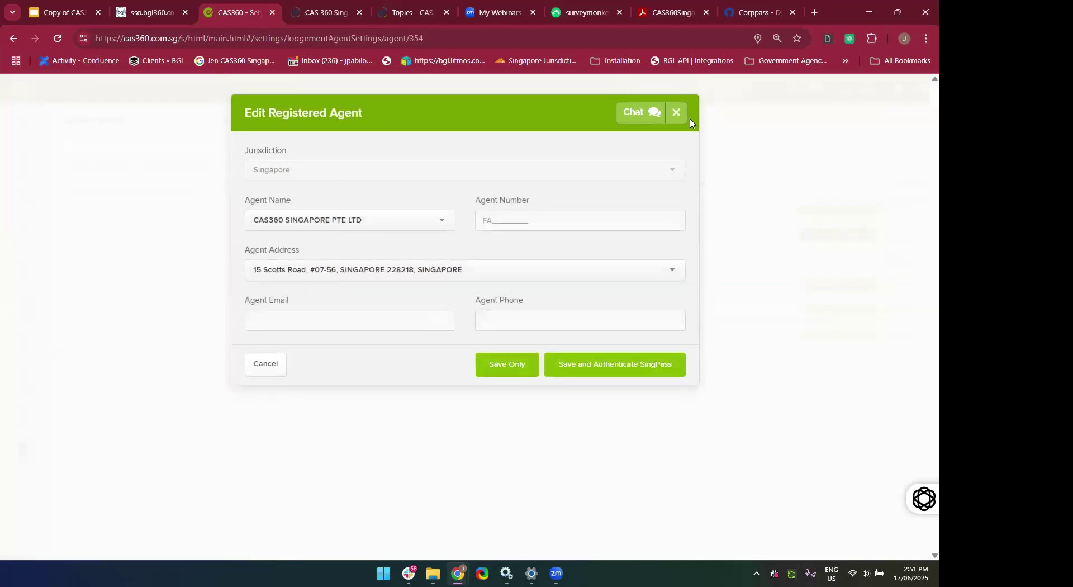
left_click(677, 107)
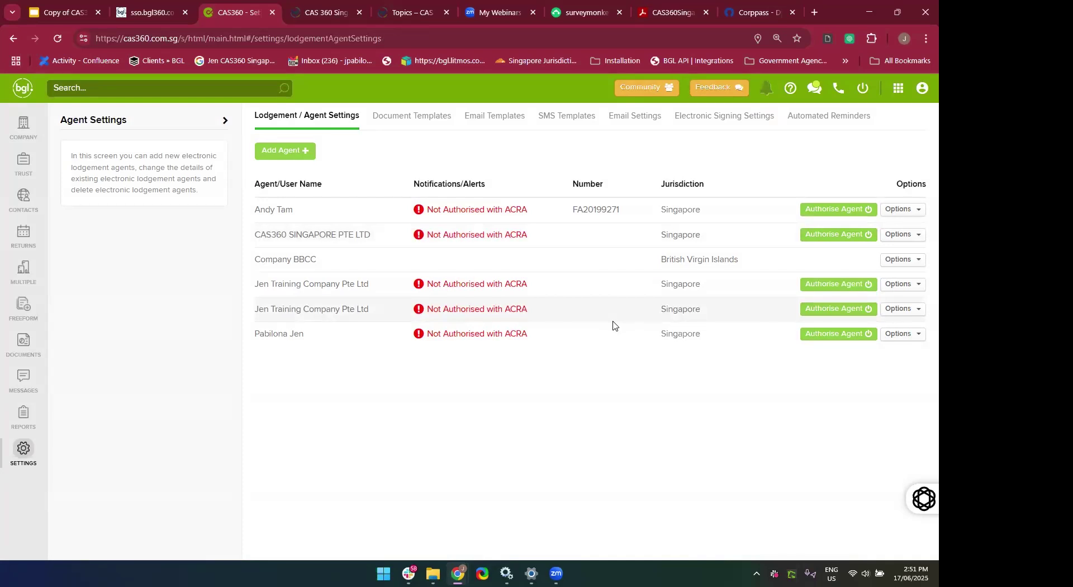
left_click(906, 235)
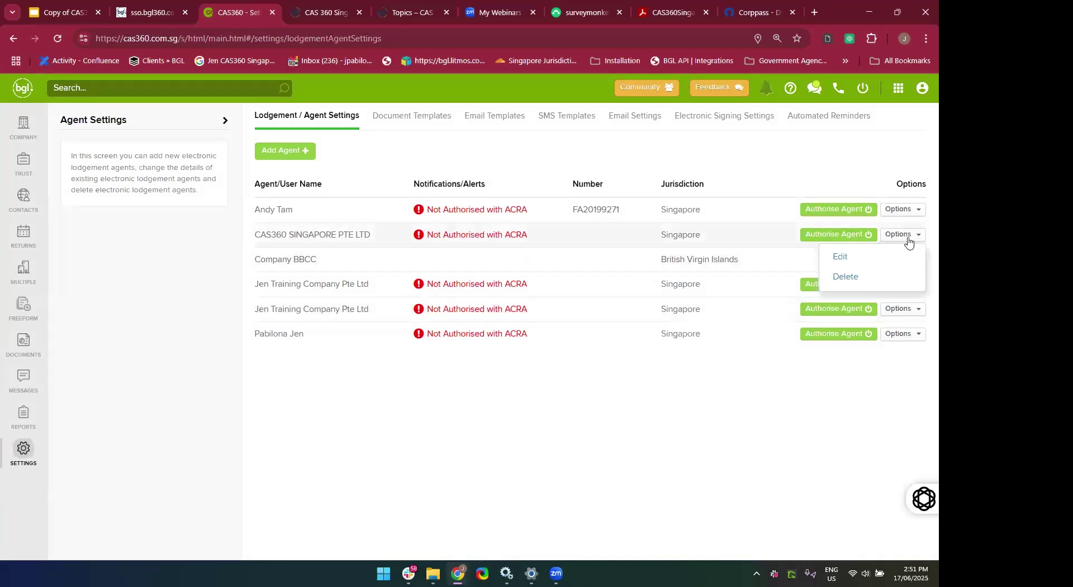
left_click(846, 256)
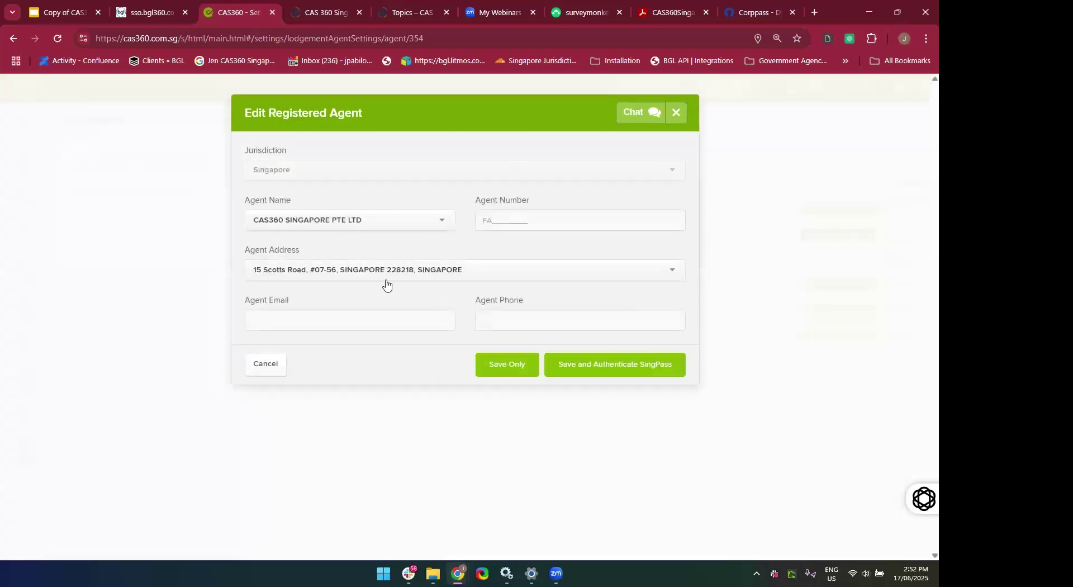
left_click(676, 113)
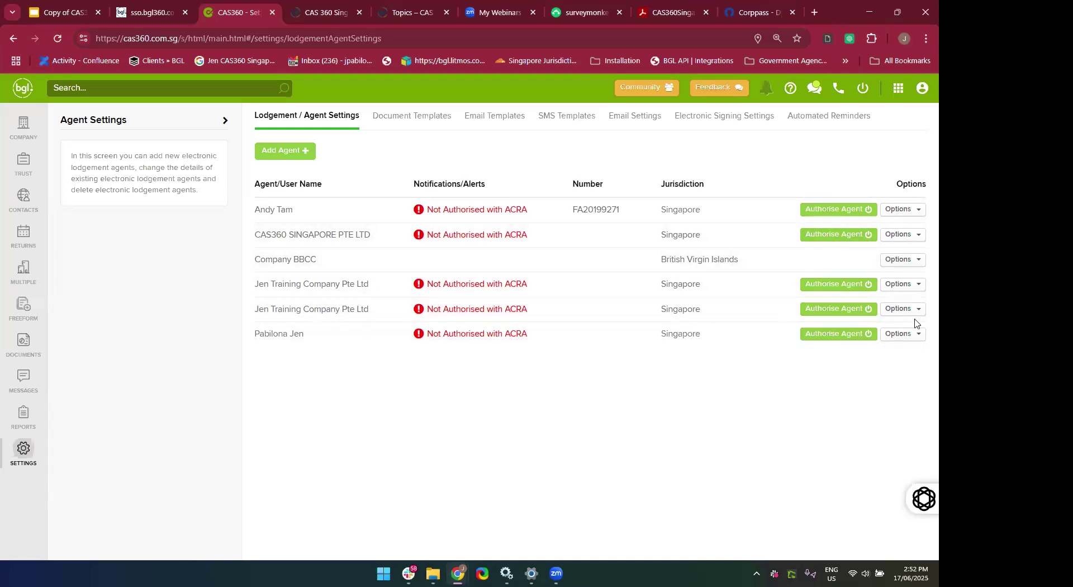
left_click(891, 238)
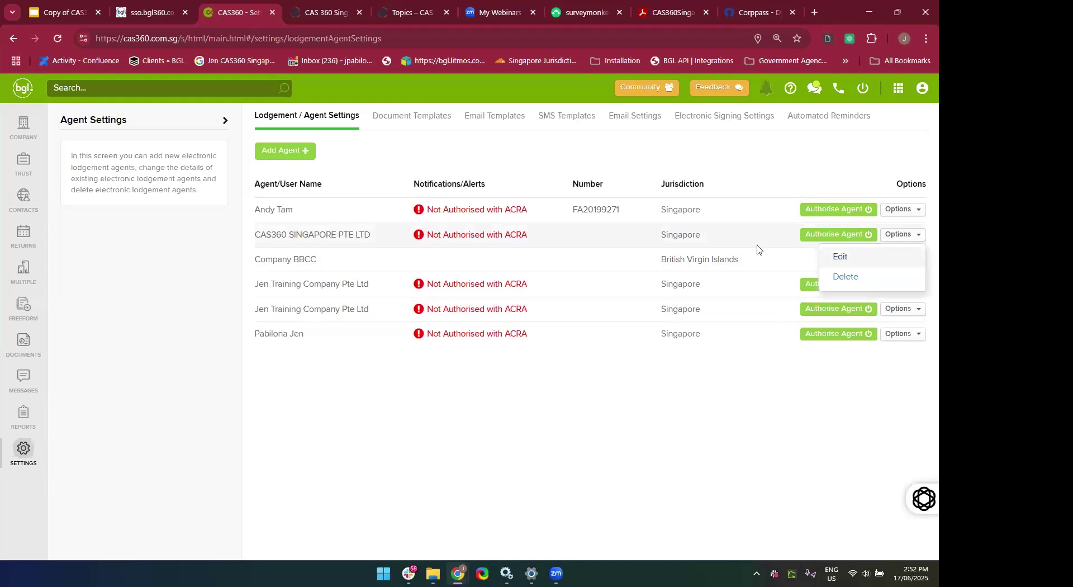
left_click(842, 260)
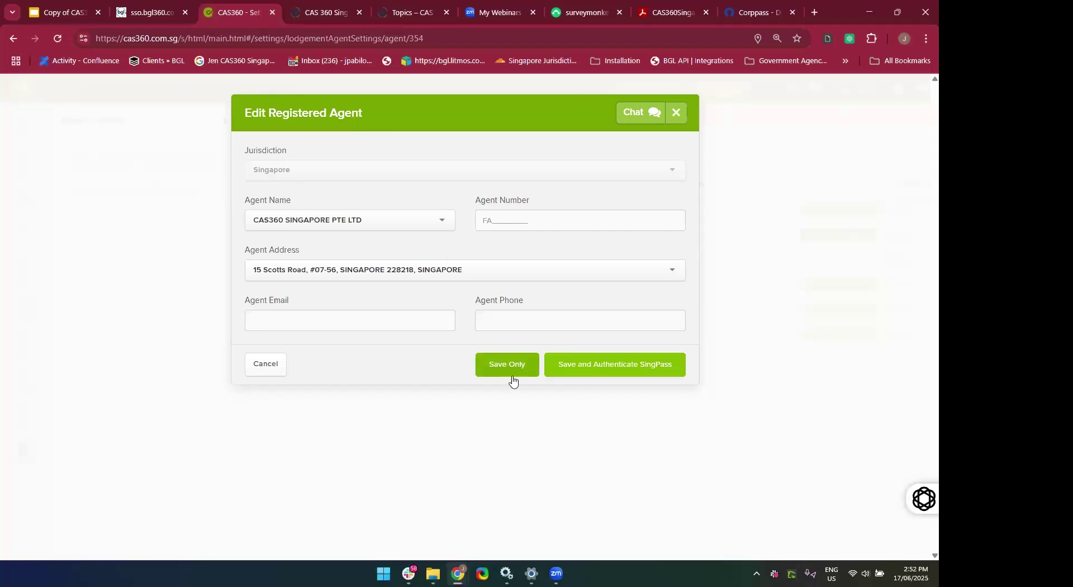
Save the agent with SingPass authentication, return to CAS360, then view the manual's Add Registered Agent instructions.
left_click(614, 377)
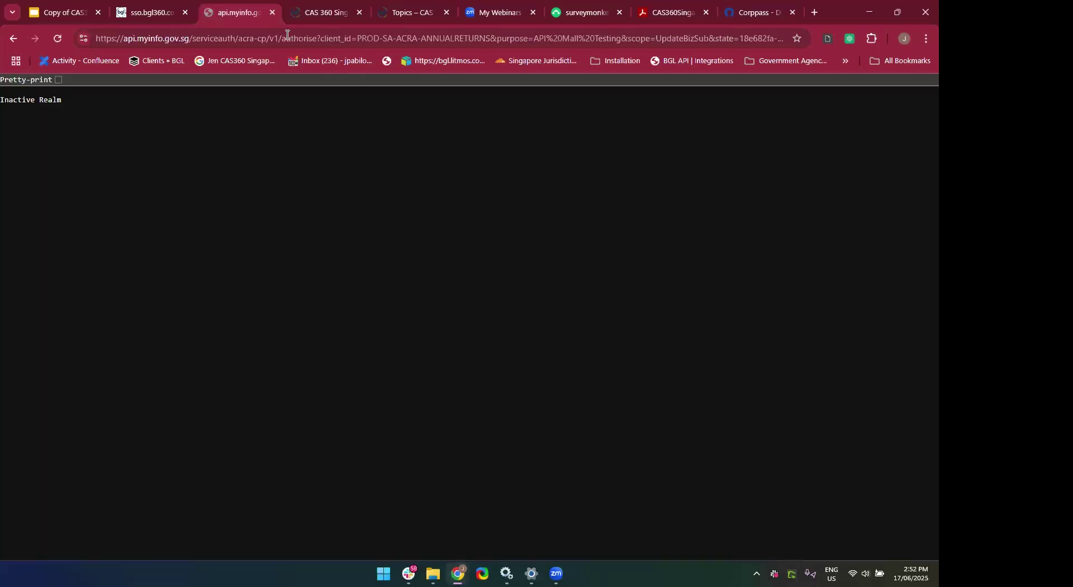
left_click(159, 17)
left_click(240, 13)
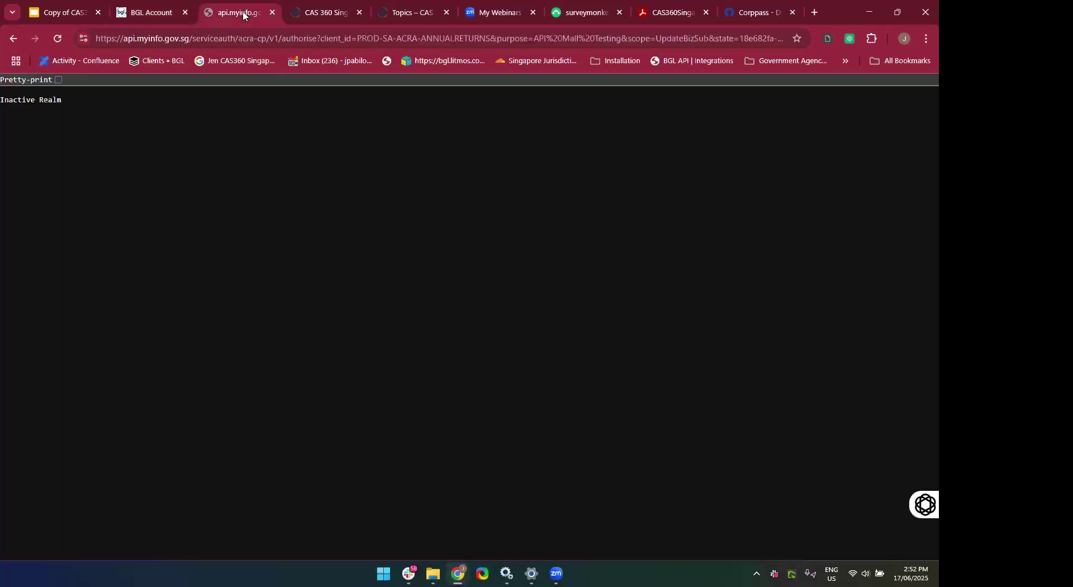
left_click(14, 39)
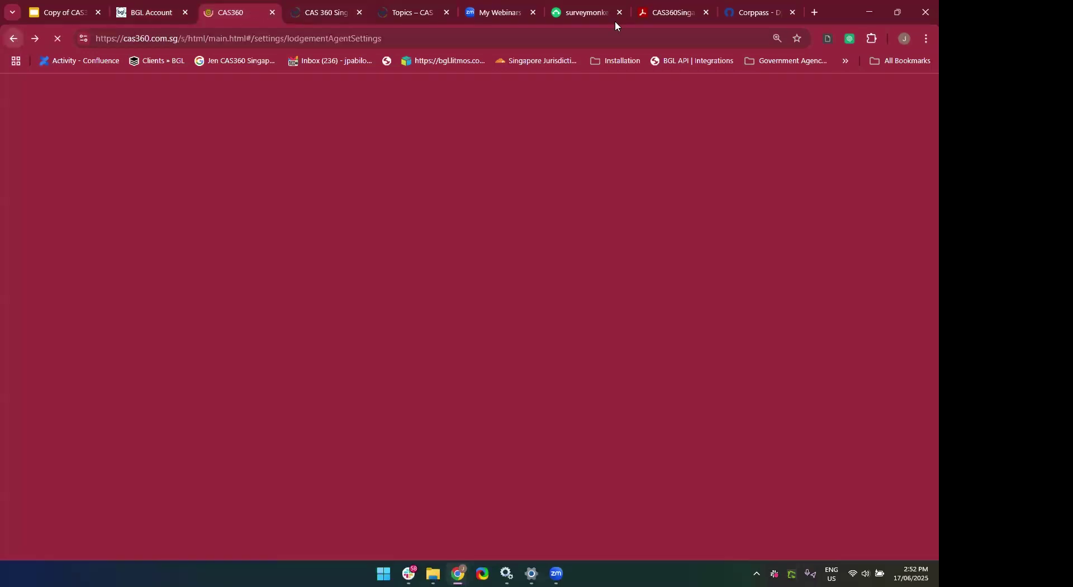
left_click(681, 7)
scroll(438, 363, "down", 10)
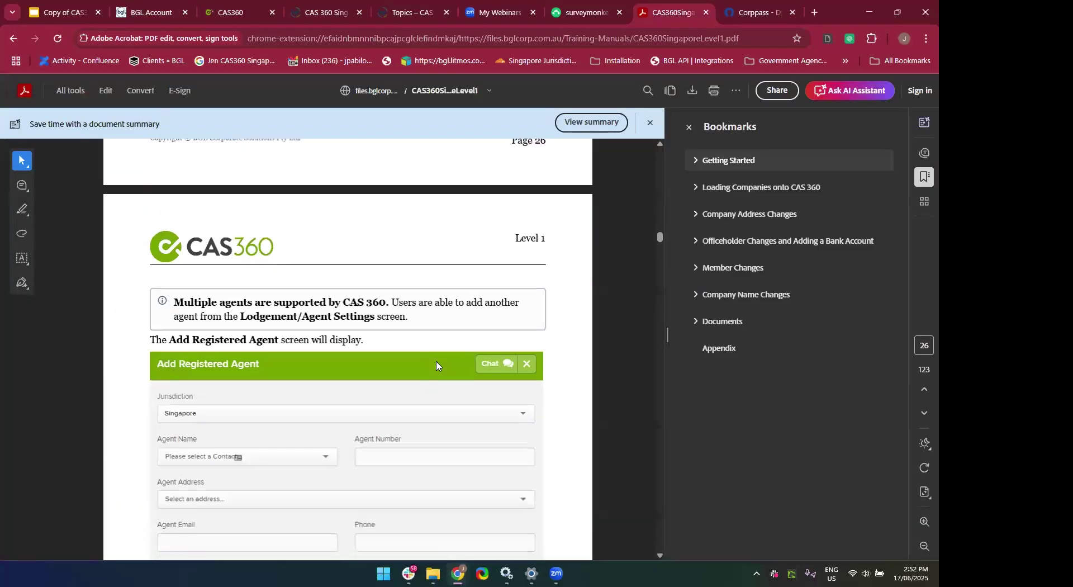
Close the Bookmarks pane in the Acrobat manual.
scroll(437, 365, "down", 6)
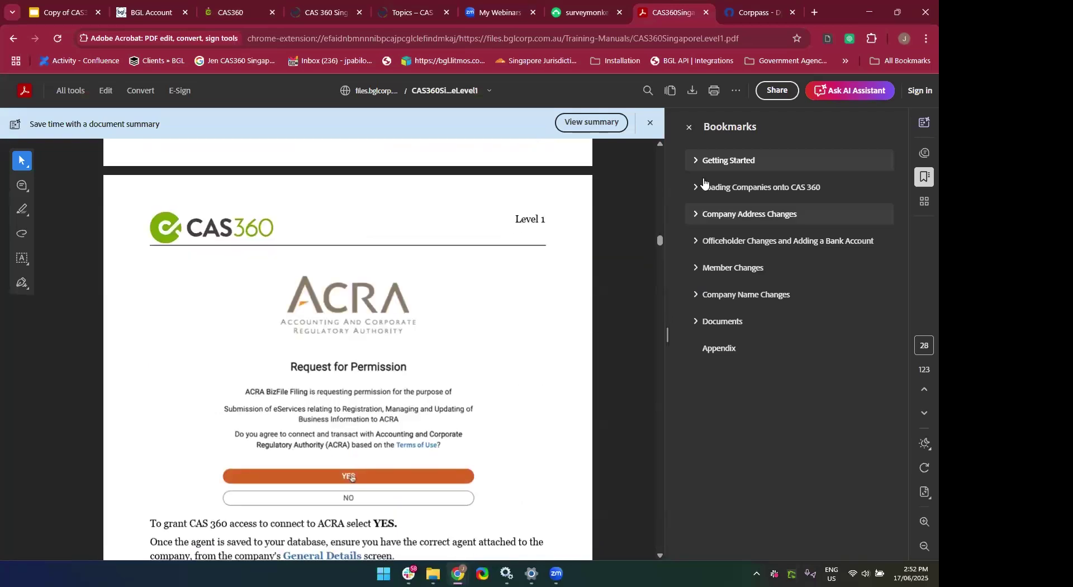
left_click(689, 128)
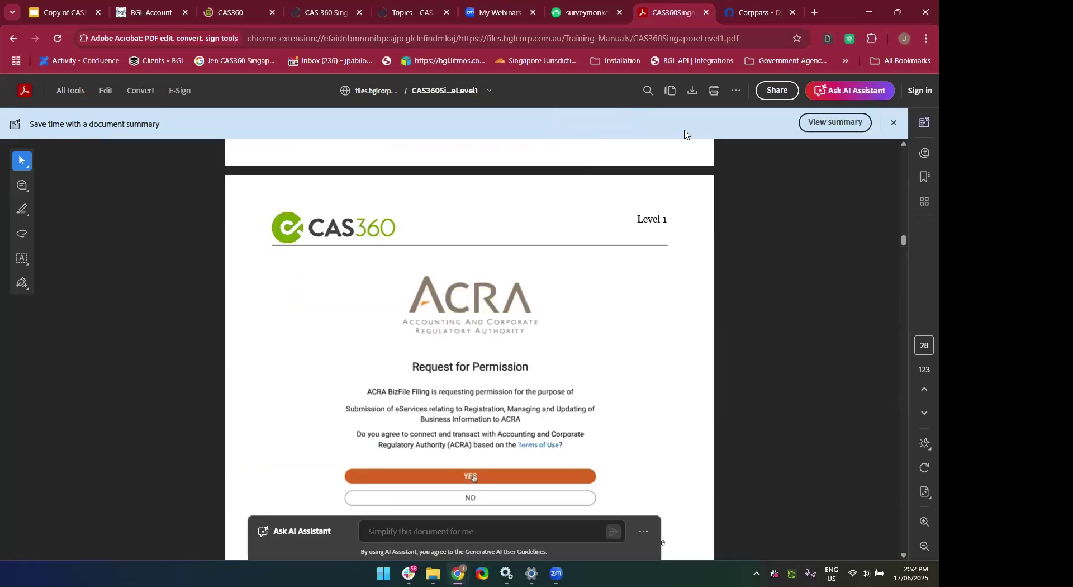
scroll(555, 417, "down", 2)
scroll(556, 416, "up", 6)
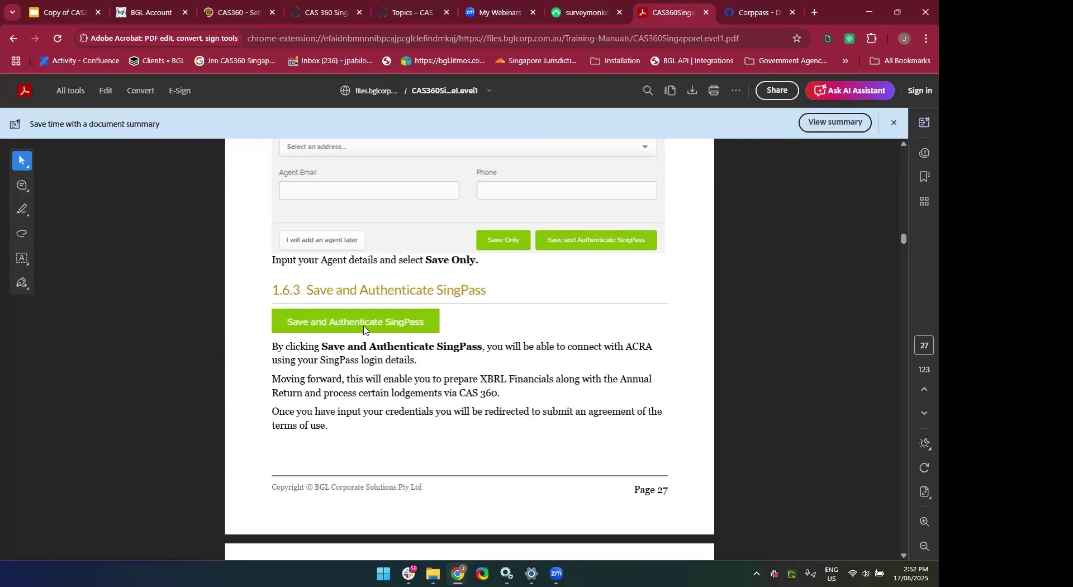
Read pages 27–29 through Re-Authorise Agent, then switch back to CAS360's Agent Settings list.
scroll(452, 478, "down", 6)
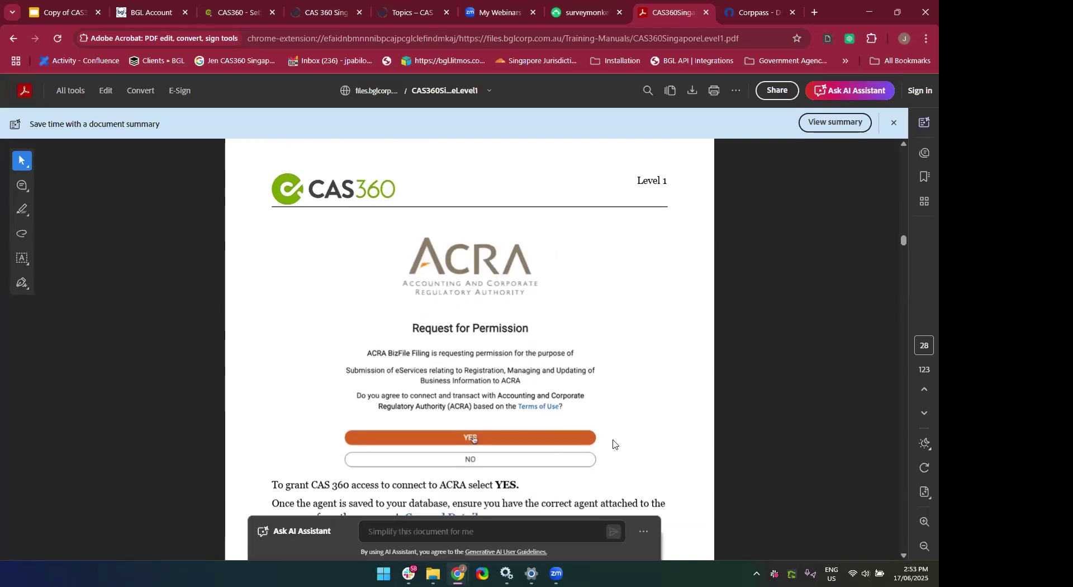
scroll(597, 356, "down", 2)
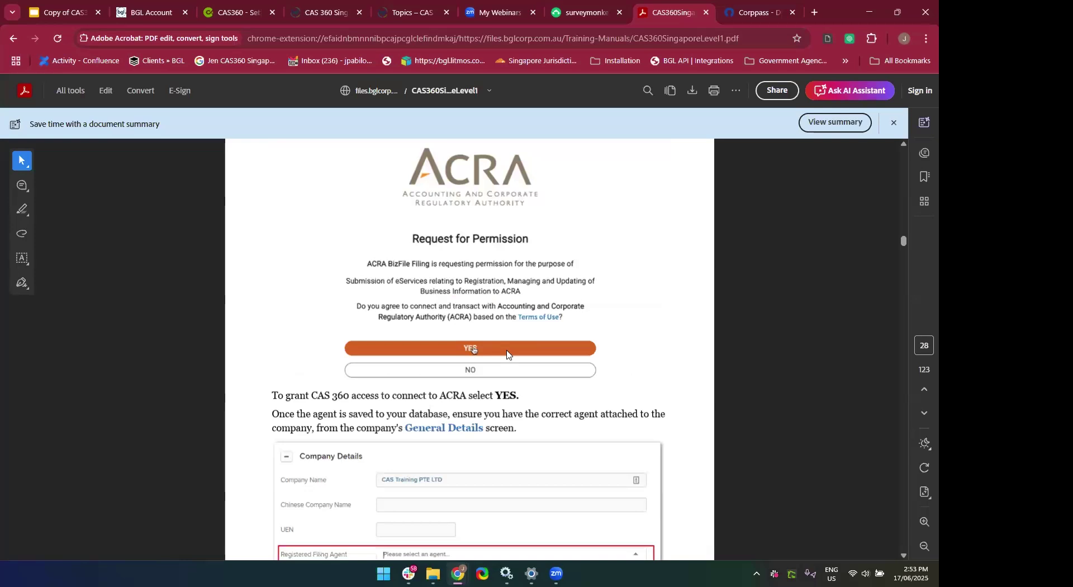
scroll(507, 354, "down", 2)
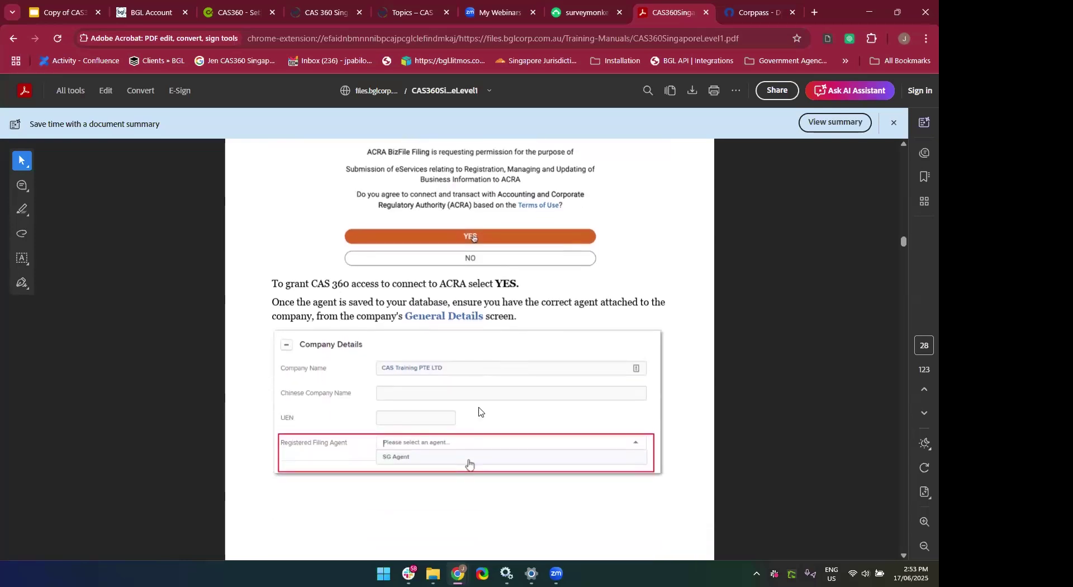
scroll(514, 486, "up", 1)
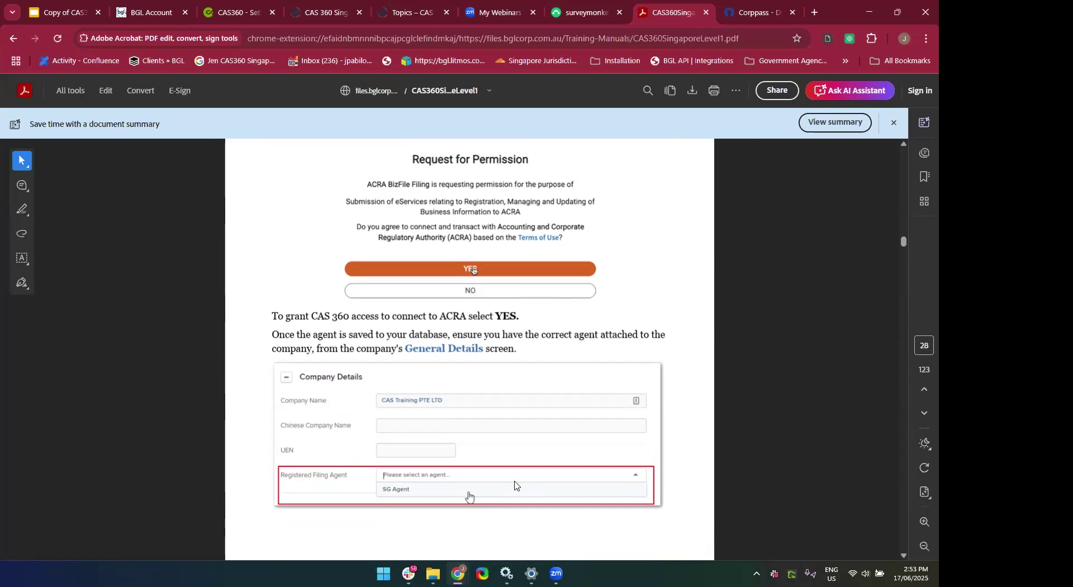
scroll(524, 425, "down", 10)
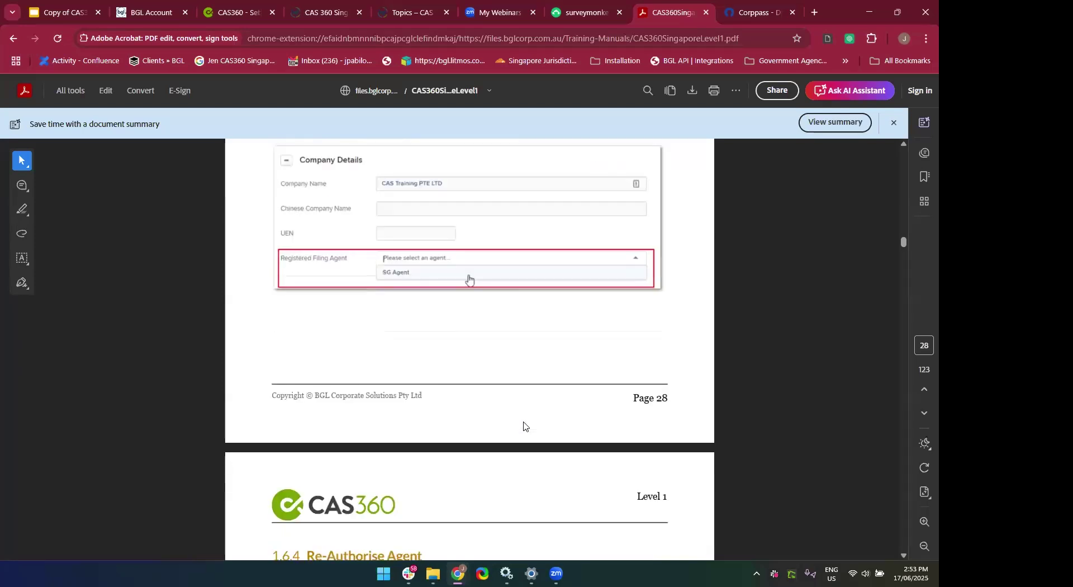
scroll(525, 427, "up", 2)
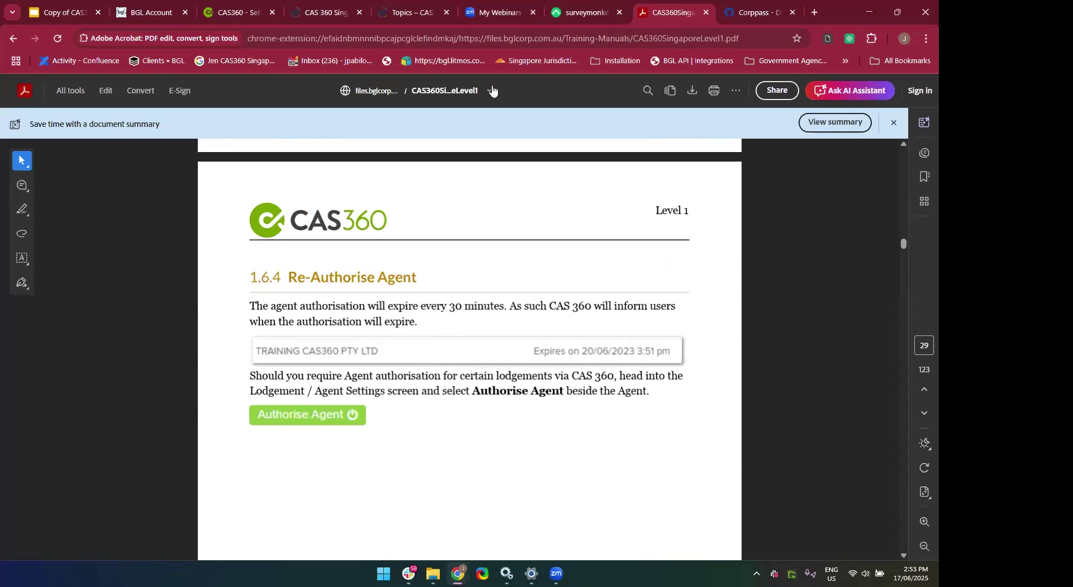
left_click(244, 6)
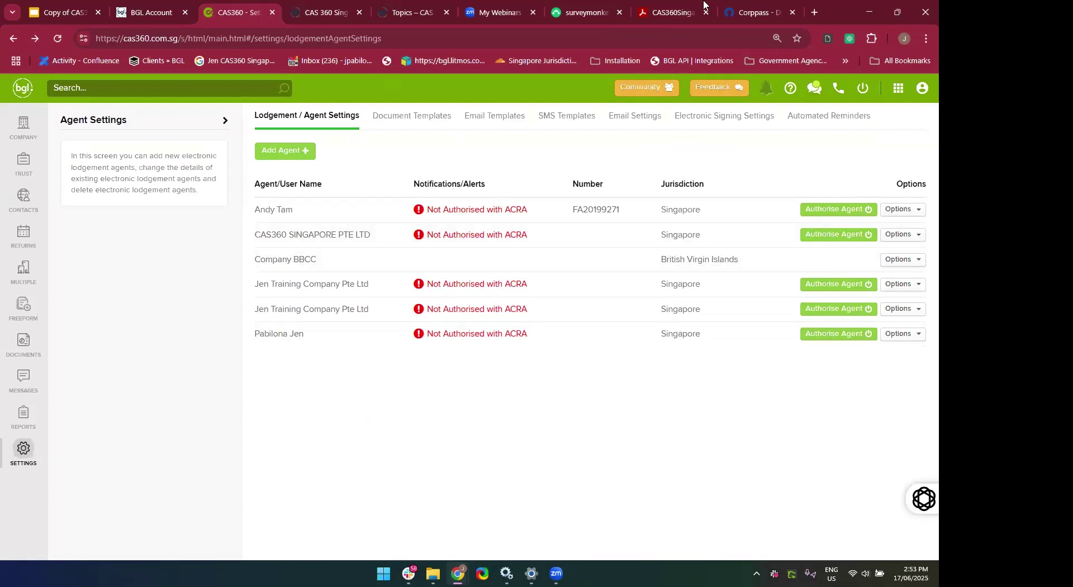
Switch to the CAS360Singapore PDF at page 29's Re-Authorise Agent section.
left_click(676, 11)
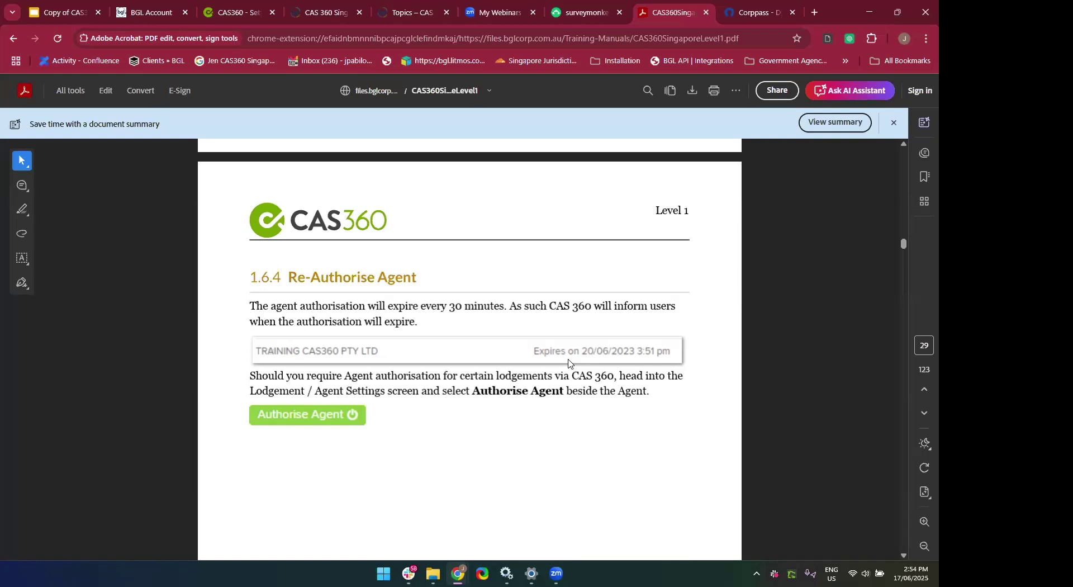
Return to CAS360's Lodgement / Agent Settings list of Singapore agents.
left_click(220, 8)
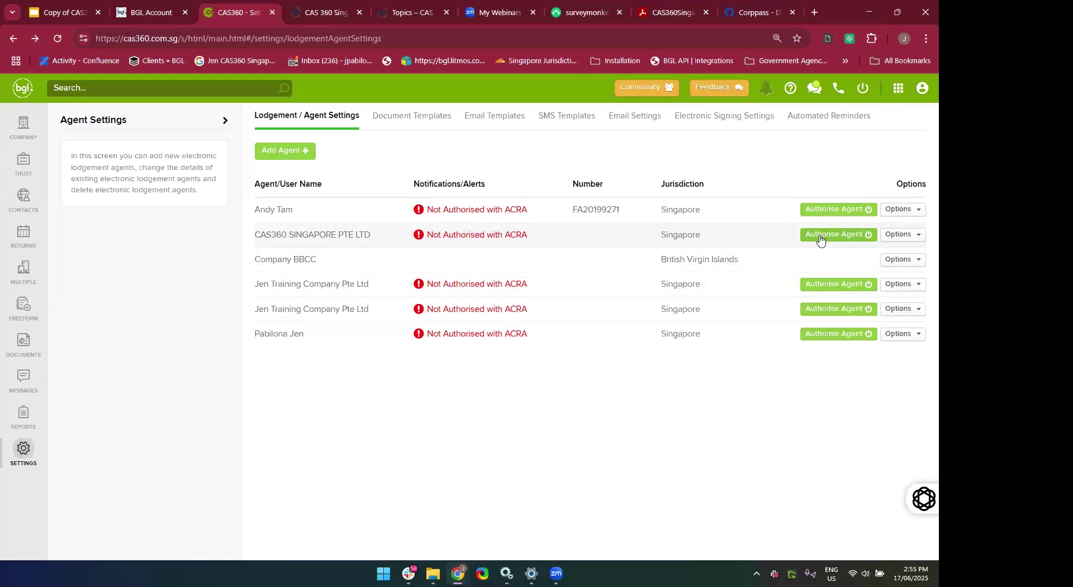
Bring the training manual forward again at the Re-Authorise Agent instructions.
left_click(675, 13)
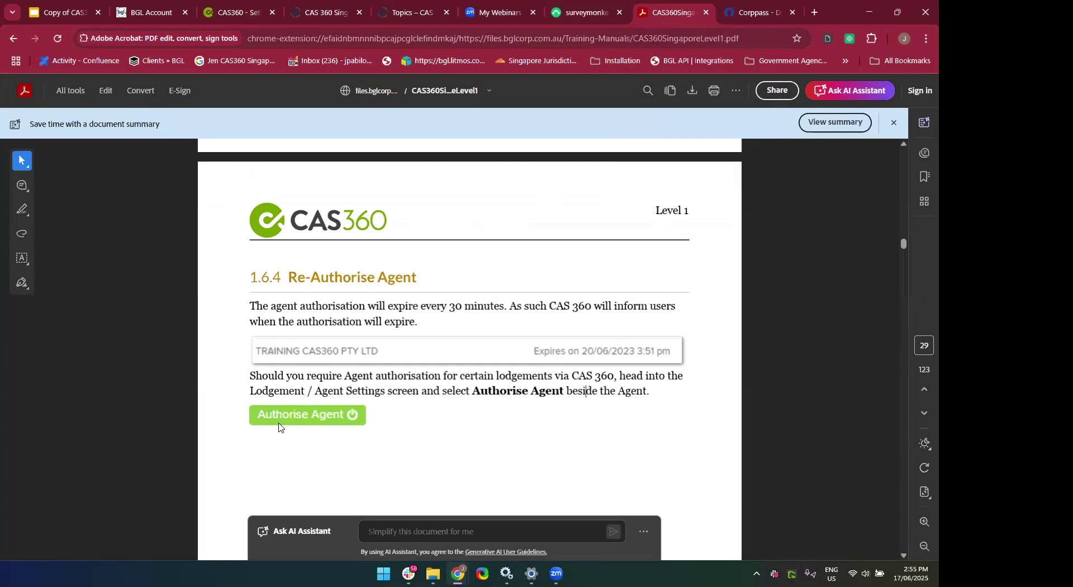
Scroll back to the page 28 filing-agent screenshot, then return to CAS360's Agent Settings.
scroll(279, 427, "up", 1)
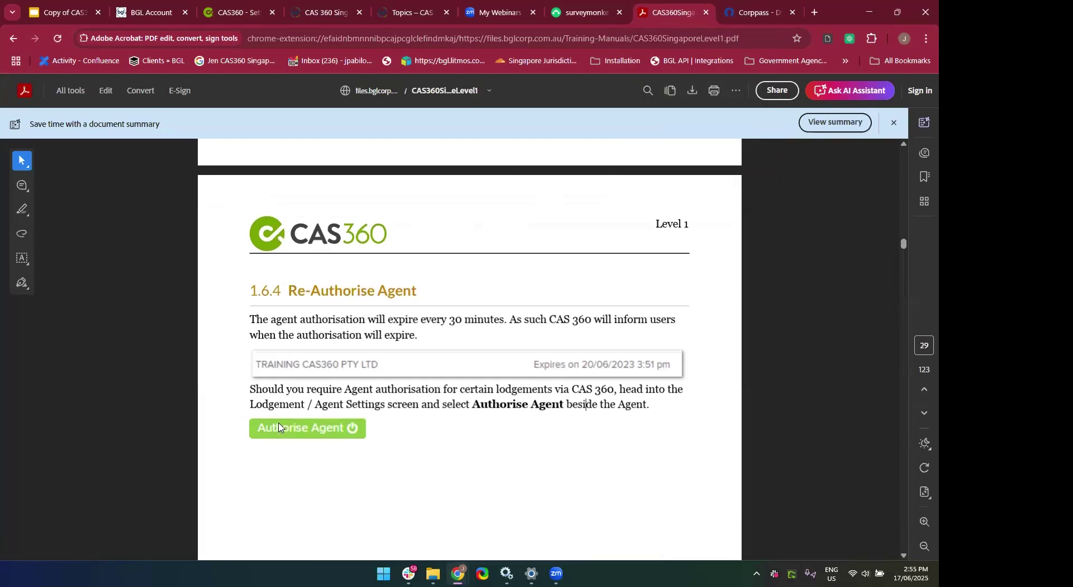
scroll(279, 427, "up", 8)
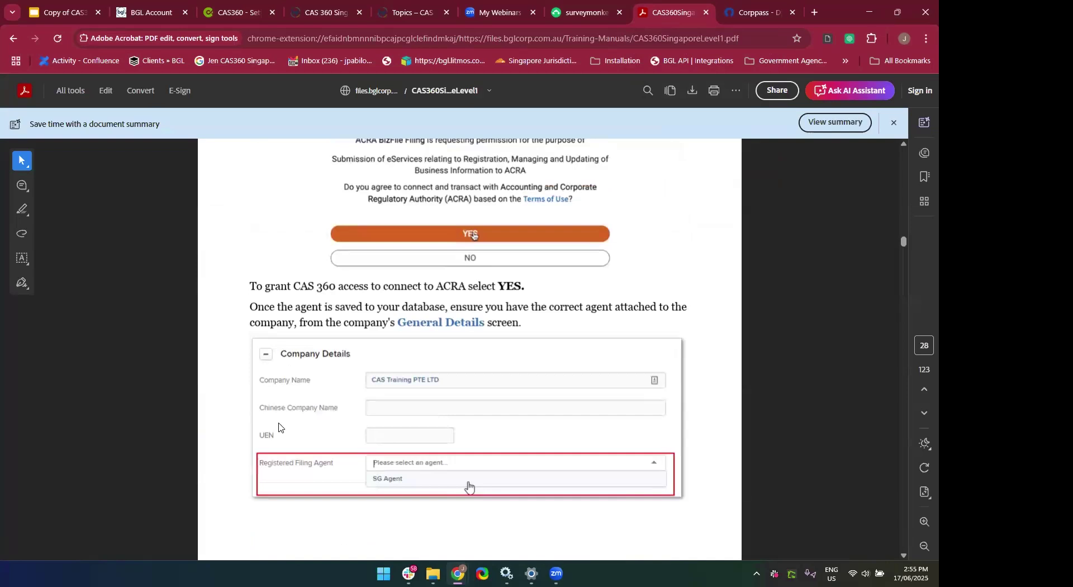
scroll(278, 427, "up", 1)
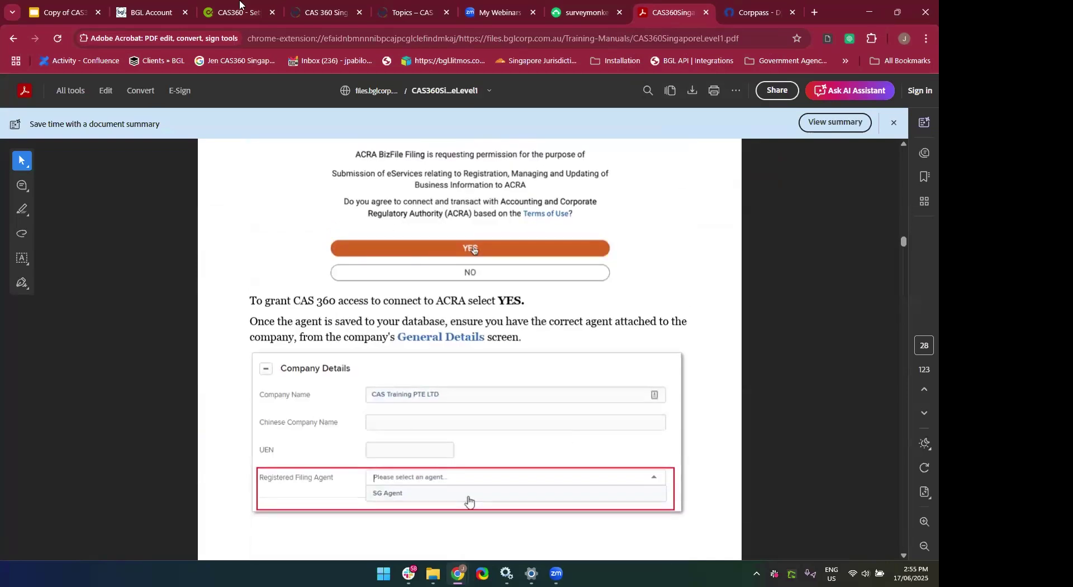
left_click(239, 8)
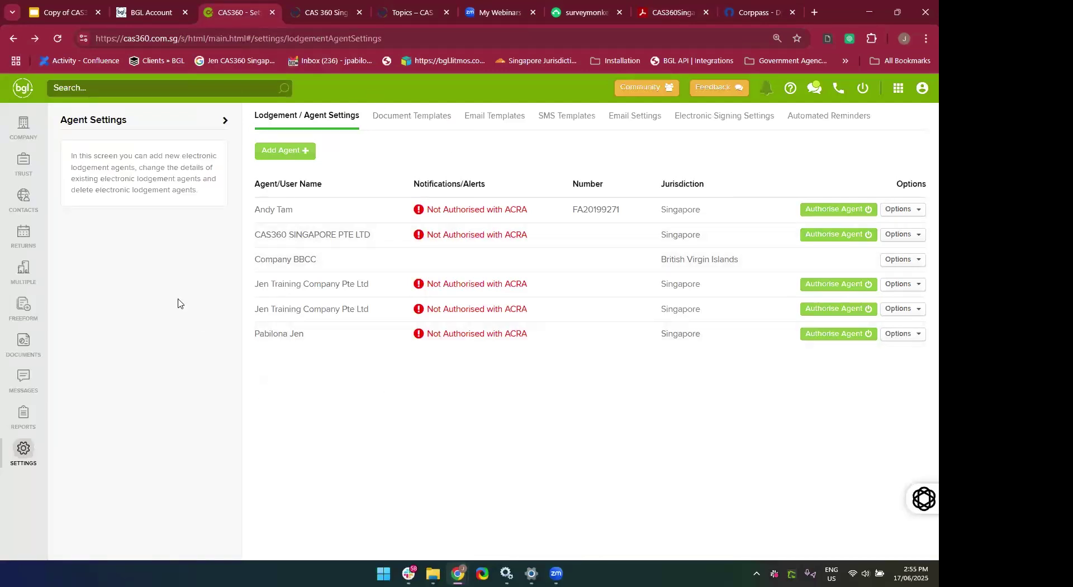
Open 02 May Company Pte Ltd and check its Registered Filing Agent is CAS360 SINGAPORE PTE LTD.
left_click(25, 137)
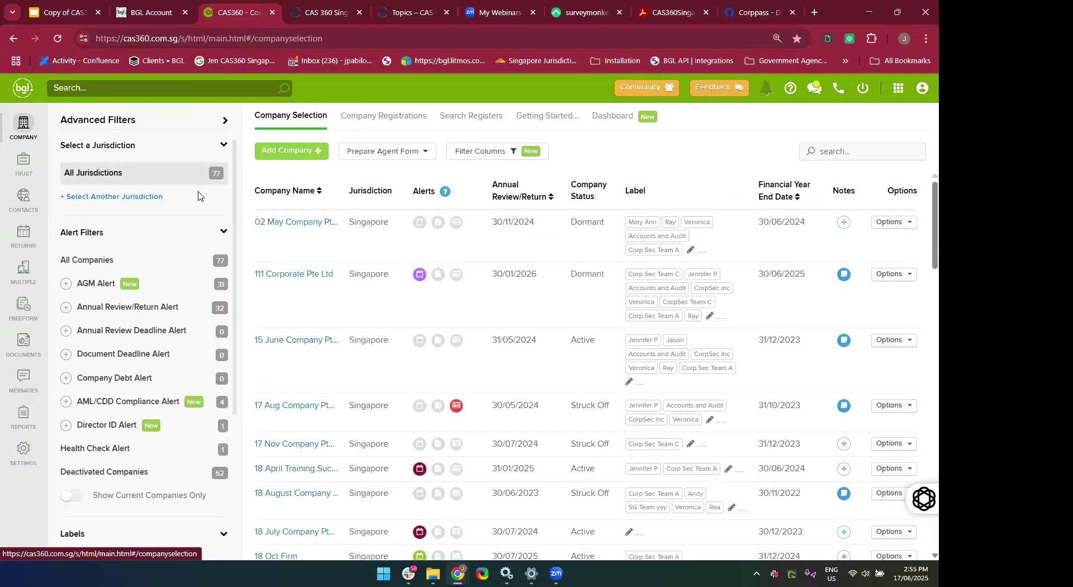
left_click(287, 227)
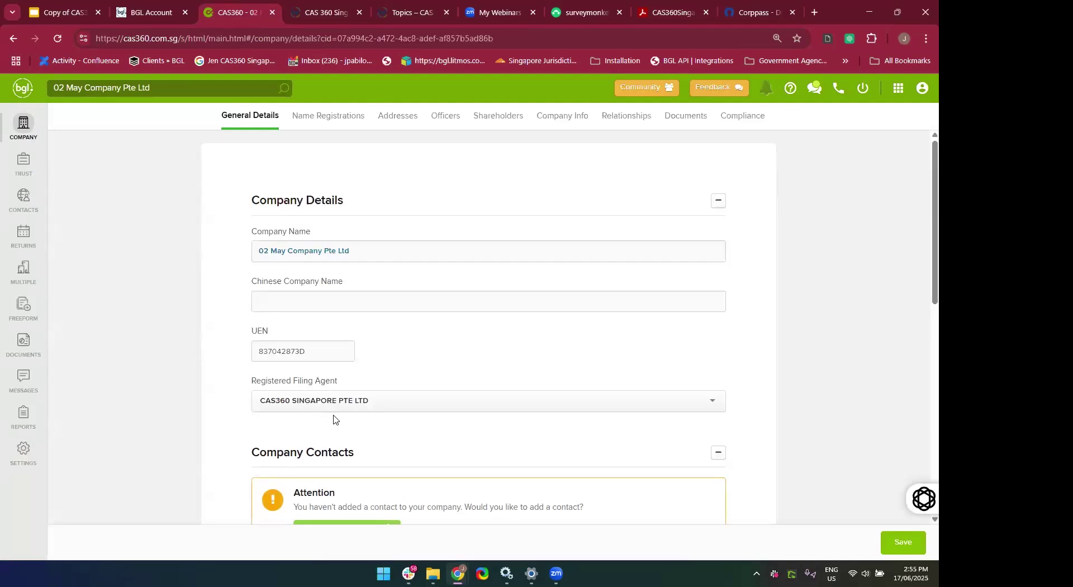
left_click(355, 402)
left_click(354, 402)
scroll(439, 444, "down", 2)
scroll(419, 450, "up", 2)
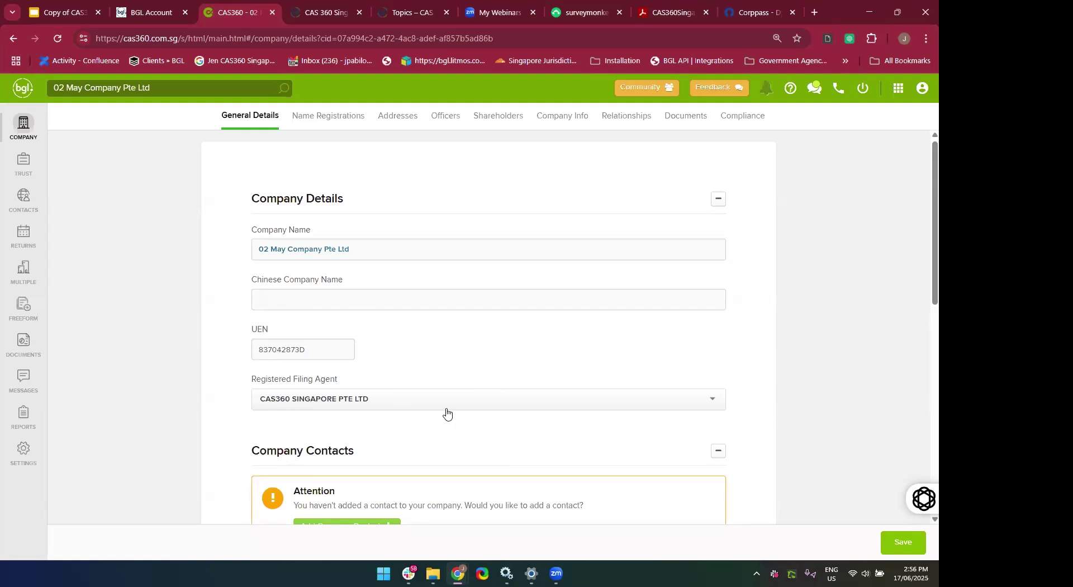
scroll(447, 413, "down", 4)
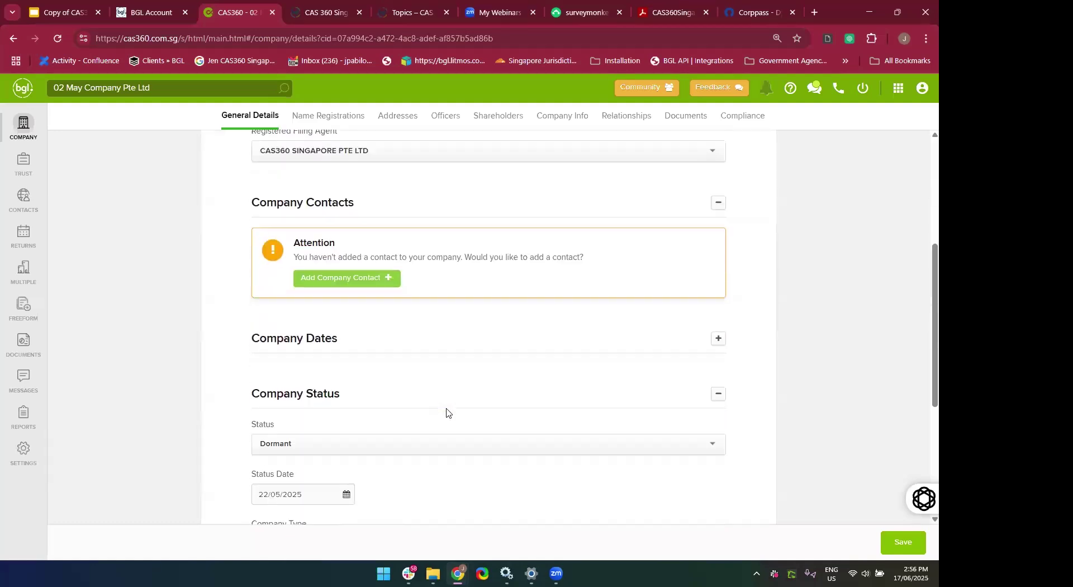
scroll(446, 412, "up", 3)
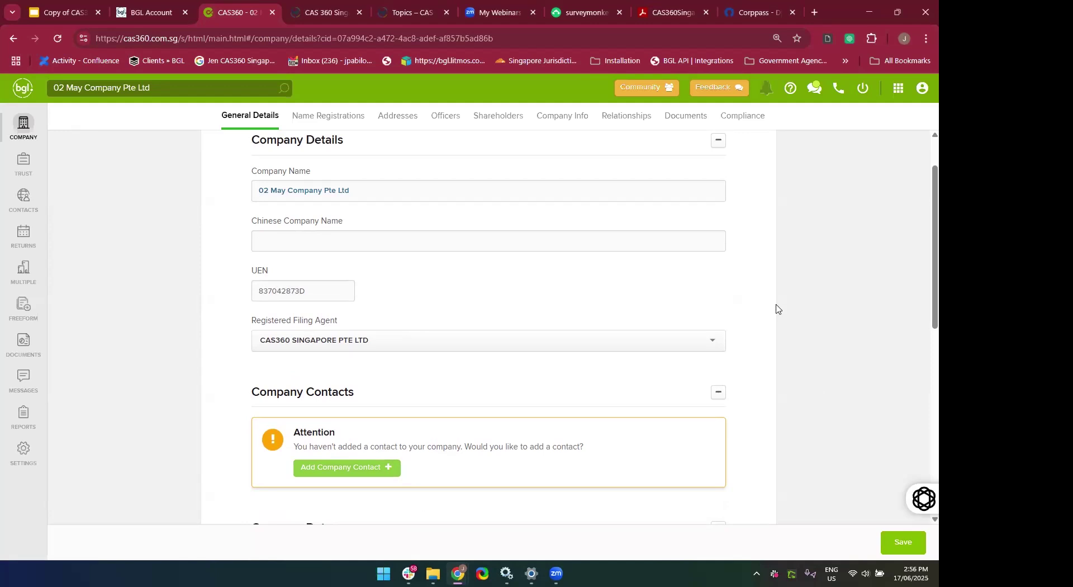
scroll(804, 306, "down", 5)
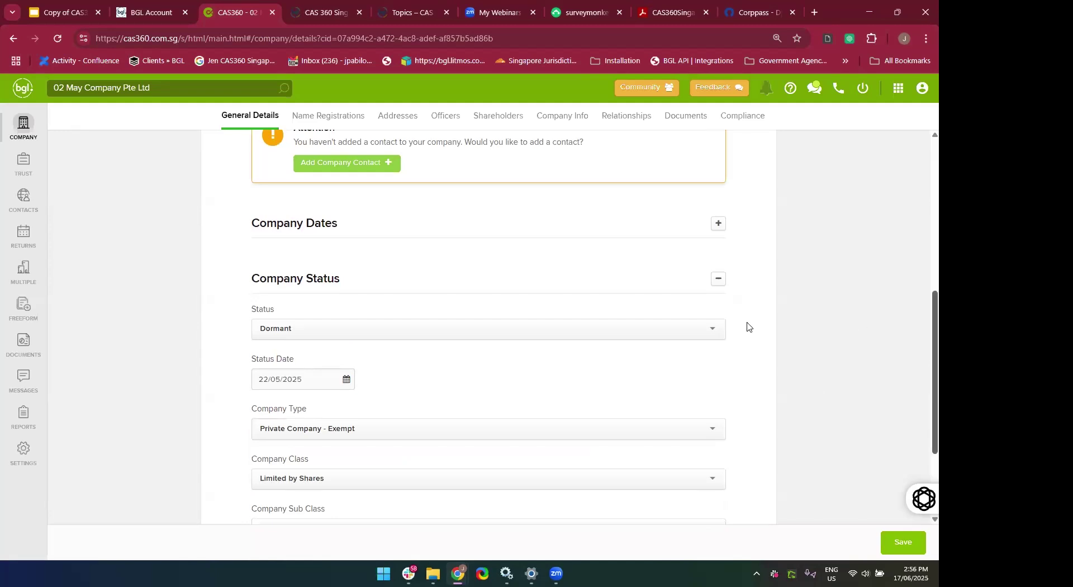
scroll(693, 346, "up", 5)
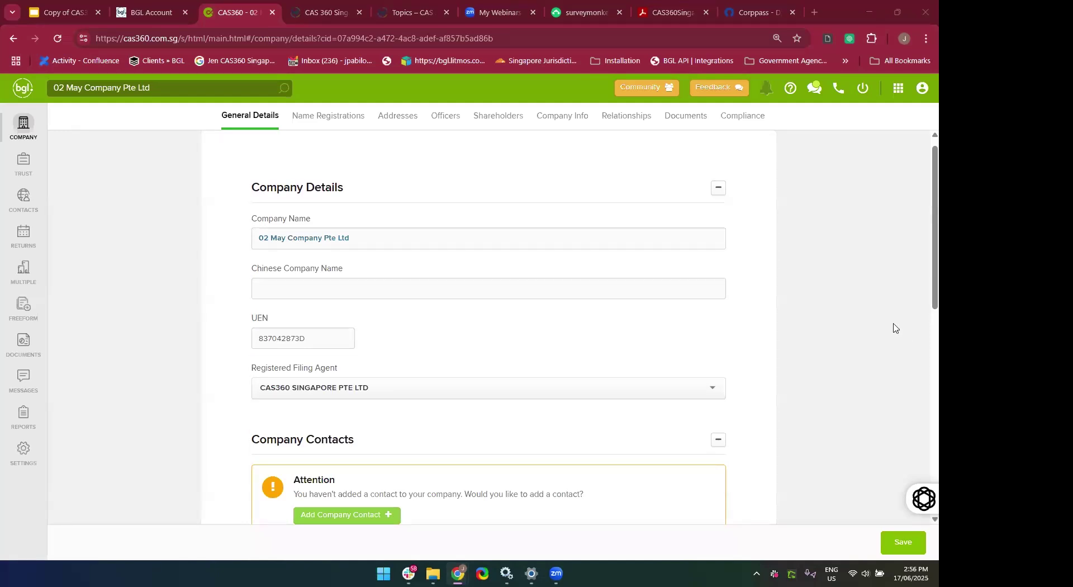
scroll(894, 328, "up", 1)
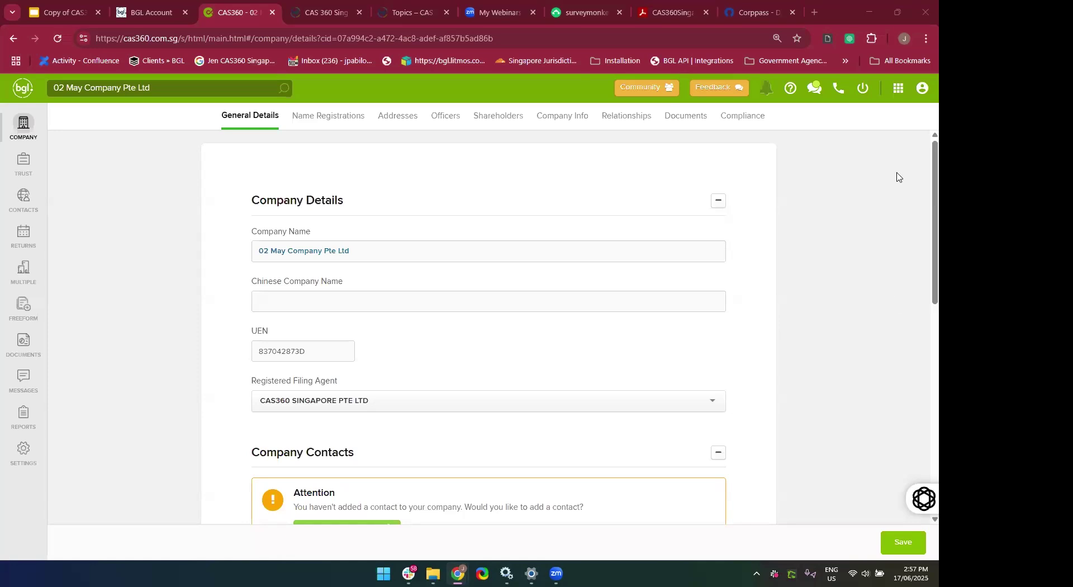
Open the BGL Account Profile from the App Switcher's Users tile and review MFA and firms.
left_click(899, 89)
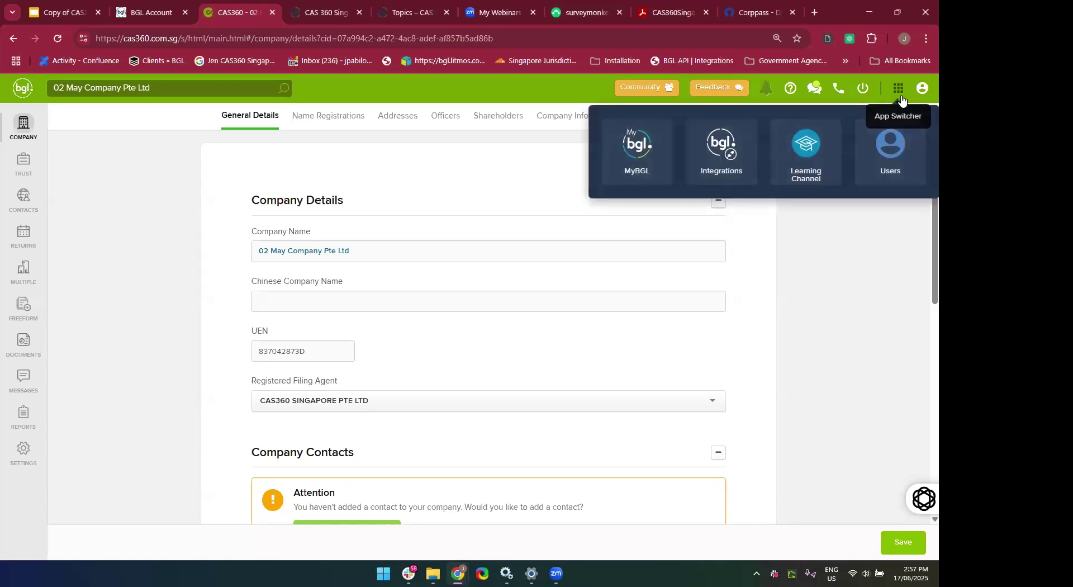
left_click(890, 154)
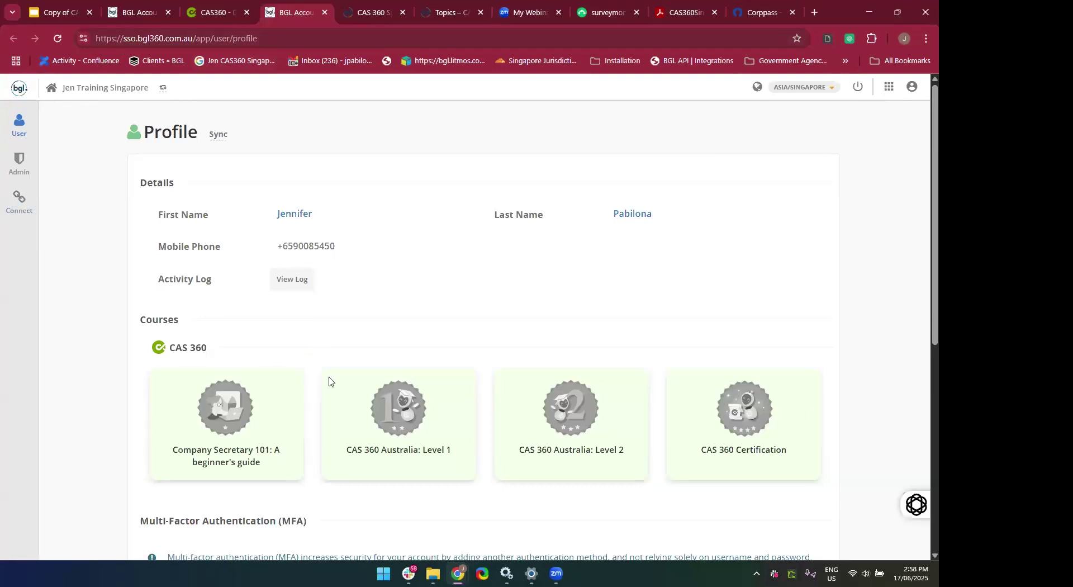
scroll(469, 317, "down", 4)
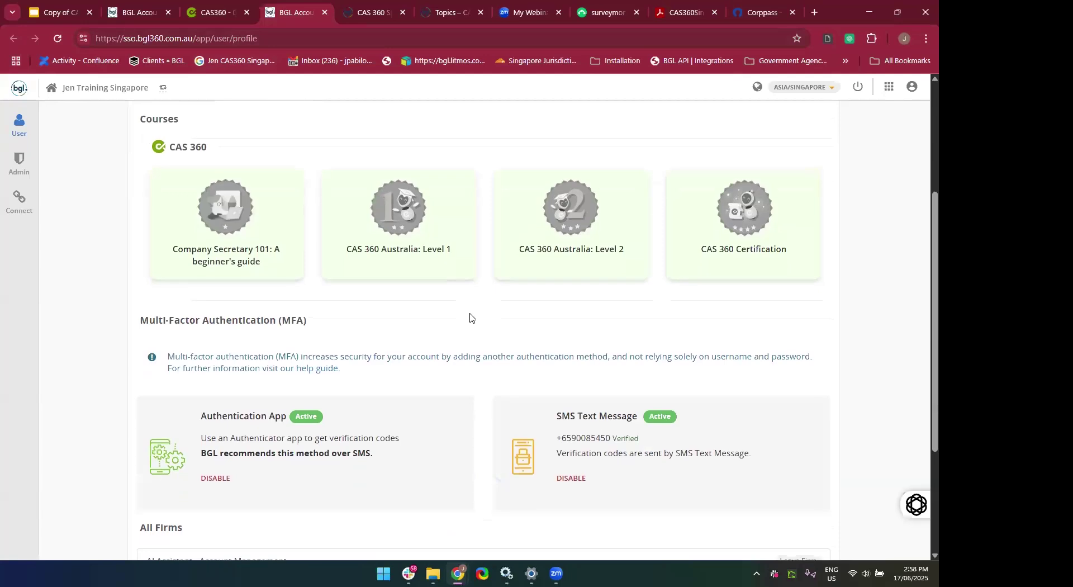
scroll(469, 317, "down", 3)
scroll(470, 317, "up", 4)
scroll(469, 317, "up", 3)
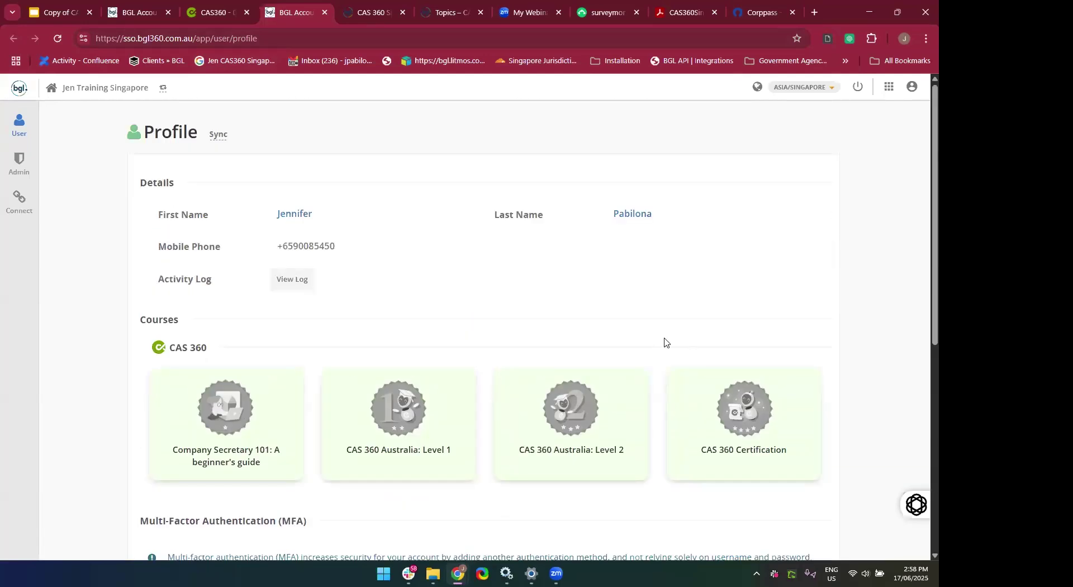
scroll(665, 342, "down", 6)
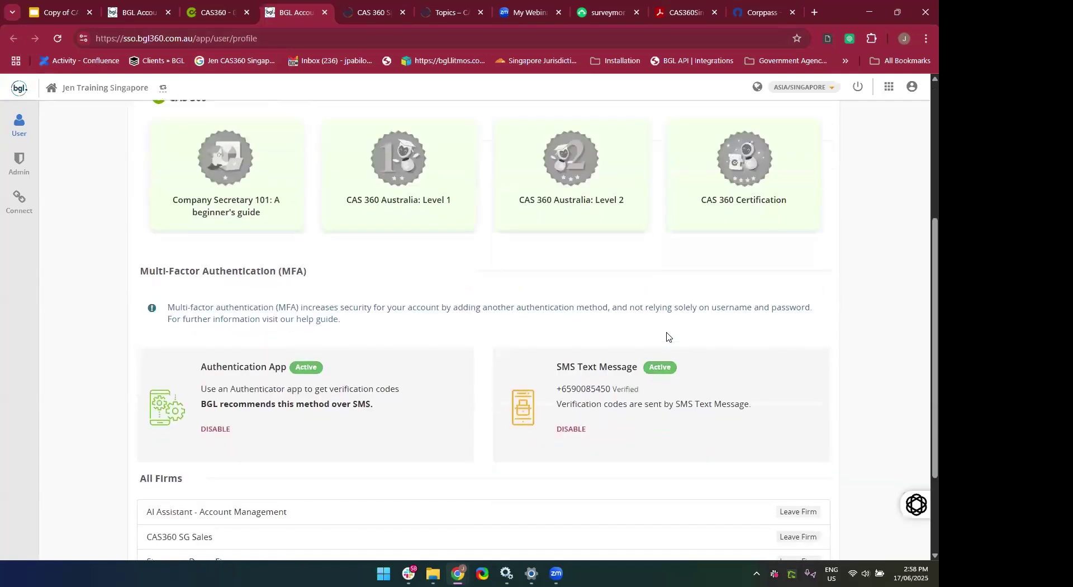
scroll(667, 335, "down", 1)
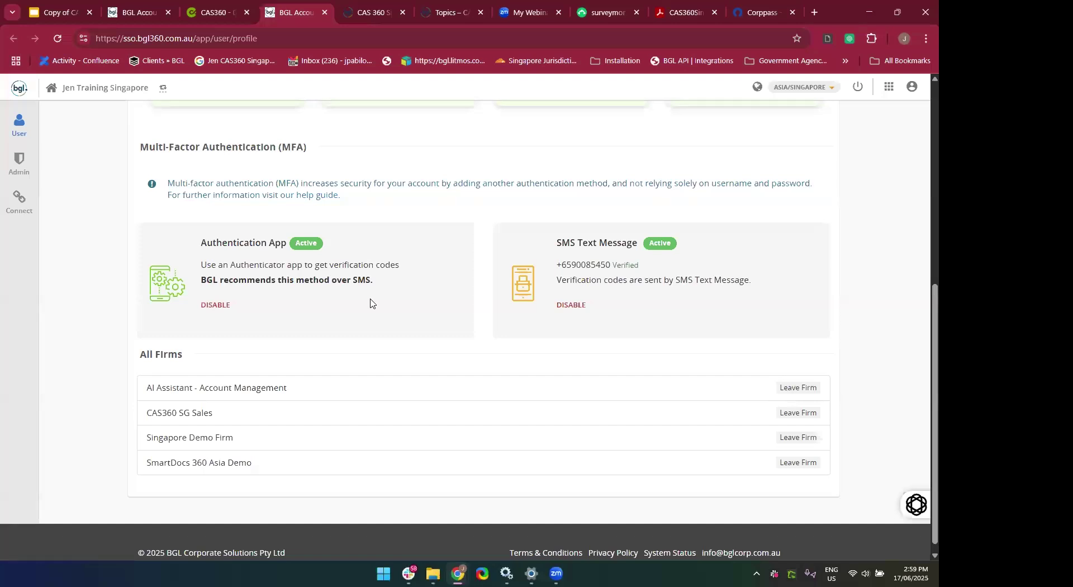
Open the MFA help guide article and expand then collapse the Authentication App setup steps.
left_click(308, 197)
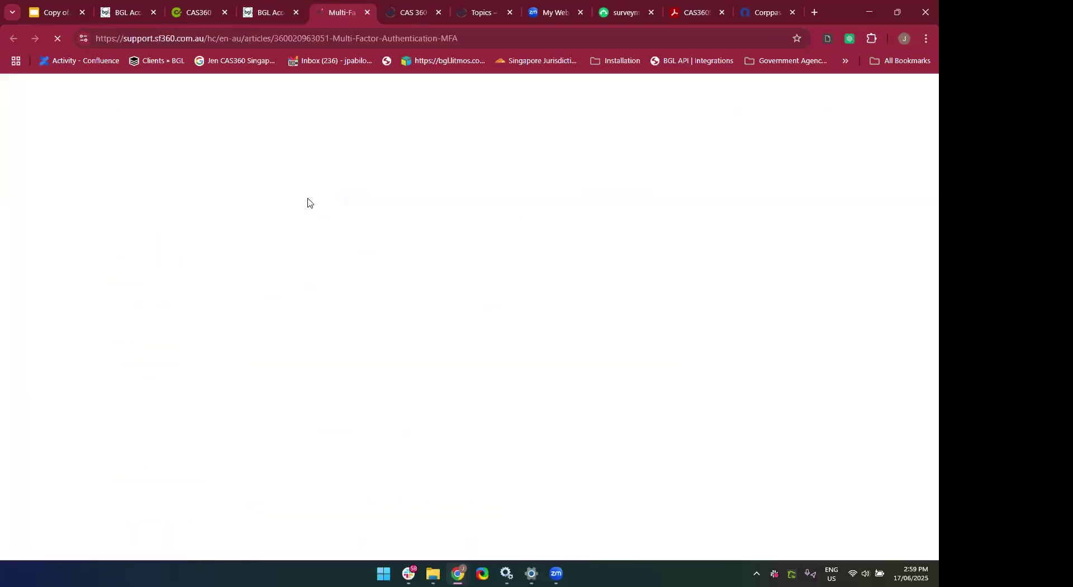
left_click(345, 37)
scroll(423, 375, "down", 12)
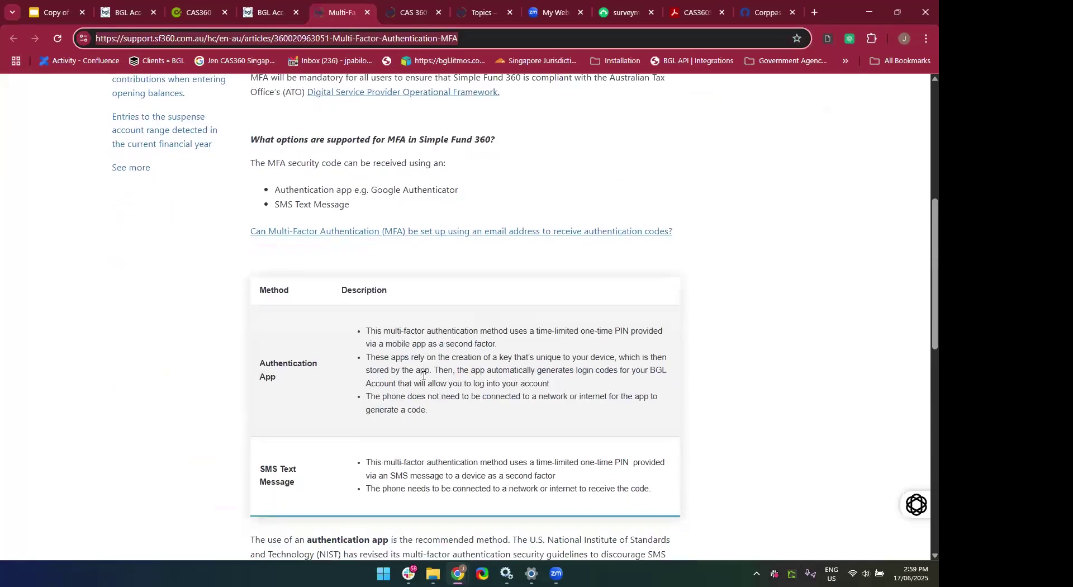
scroll(423, 375, "down", 1)
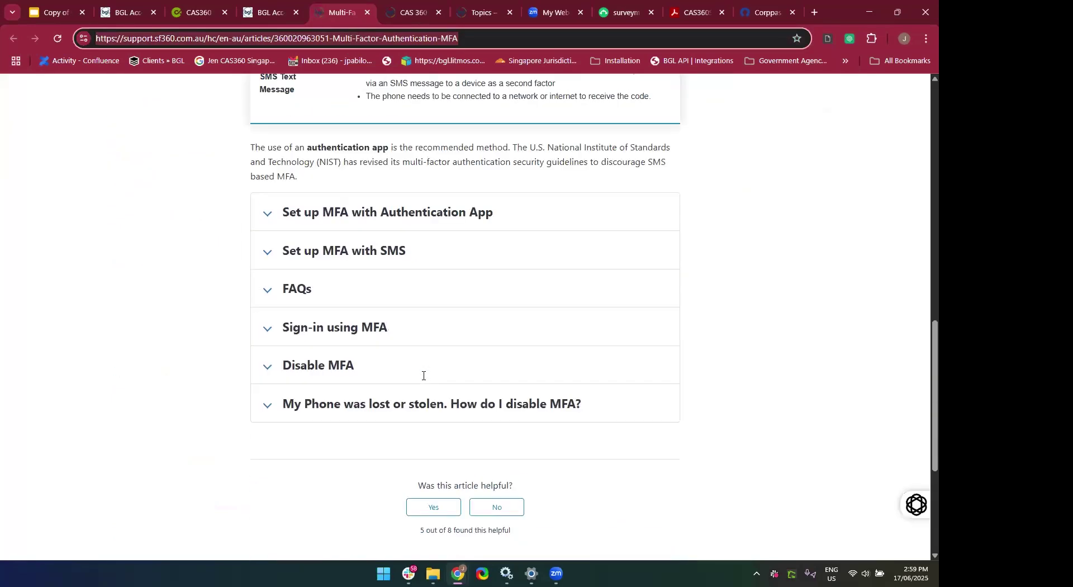
left_click(325, 221)
left_click(325, 220)
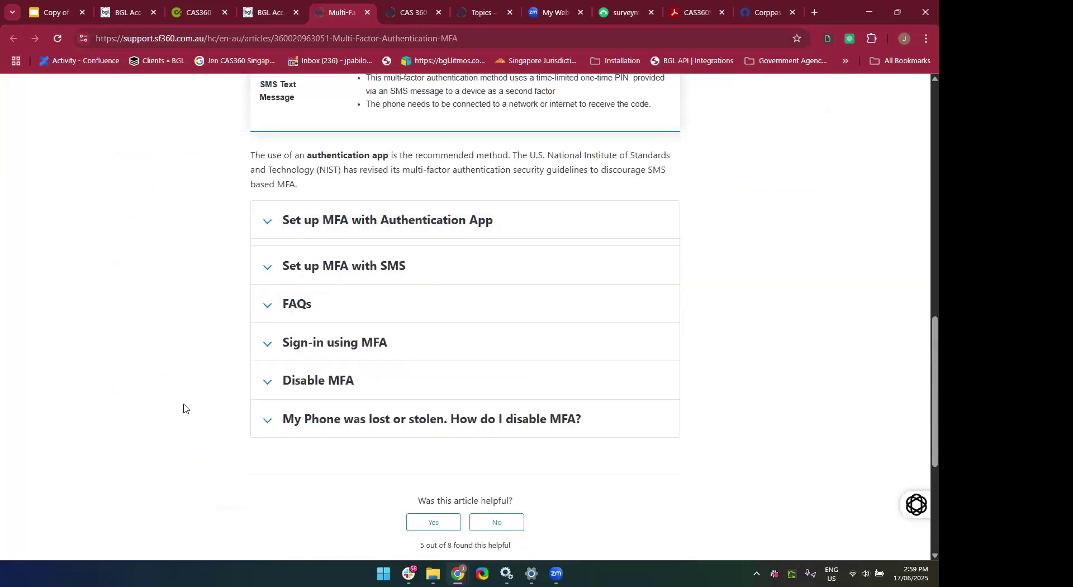
Expand the article's FAQs section and read through its questions.
left_click(366, 296)
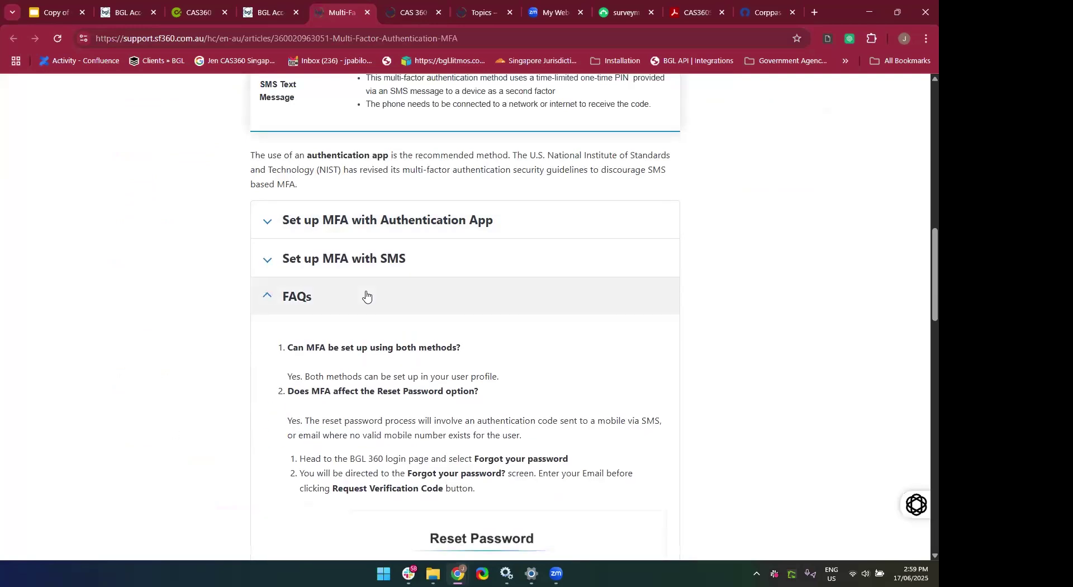
left_click(366, 297)
left_click(366, 296)
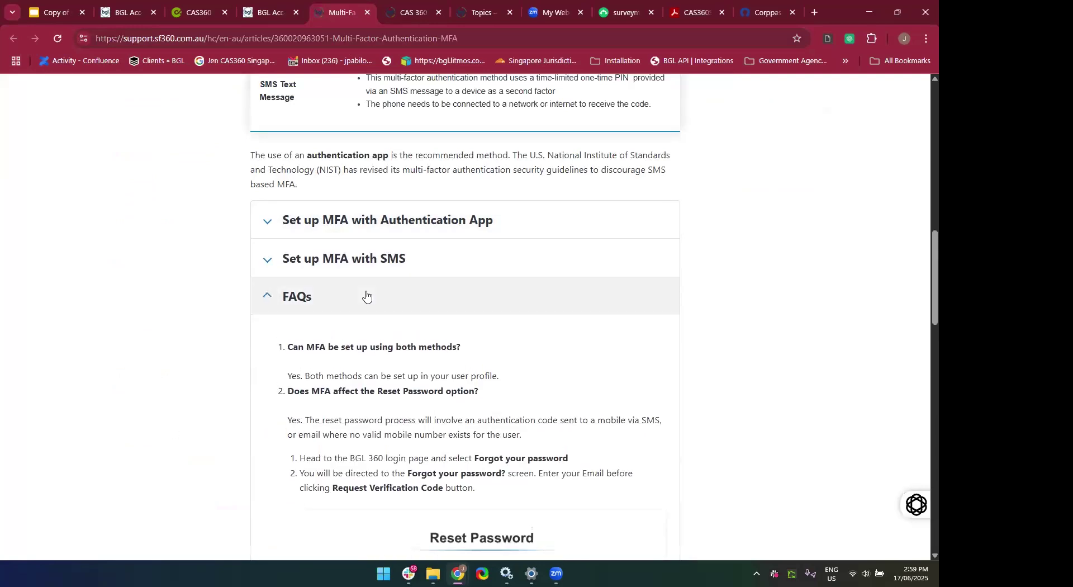
scroll(366, 296, "down", 7)
scroll(366, 295, "down", 3)
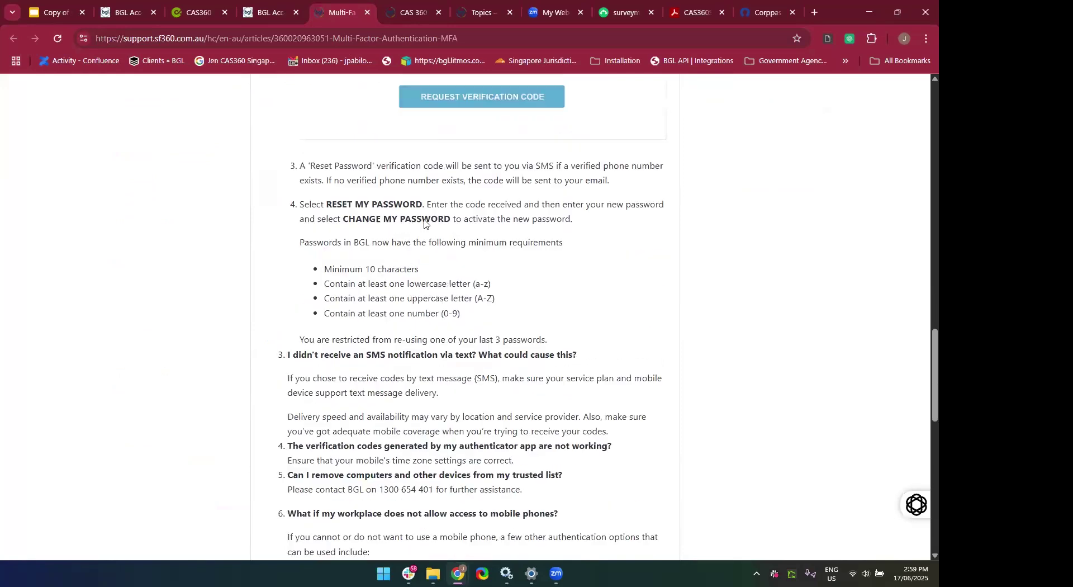
scroll(531, 290, "down", 5)
scroll(533, 288, "down", 2)
scroll(532, 289, "up", 5)
scroll(532, 288, "down", 4)
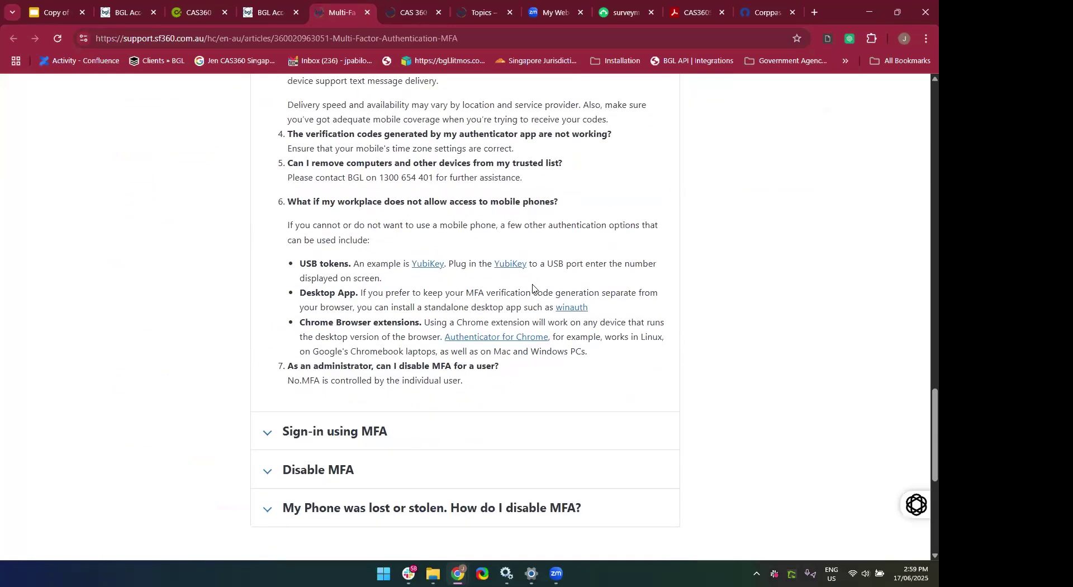
scroll(532, 288, "up", 5)
scroll(531, 287, "down", 6)
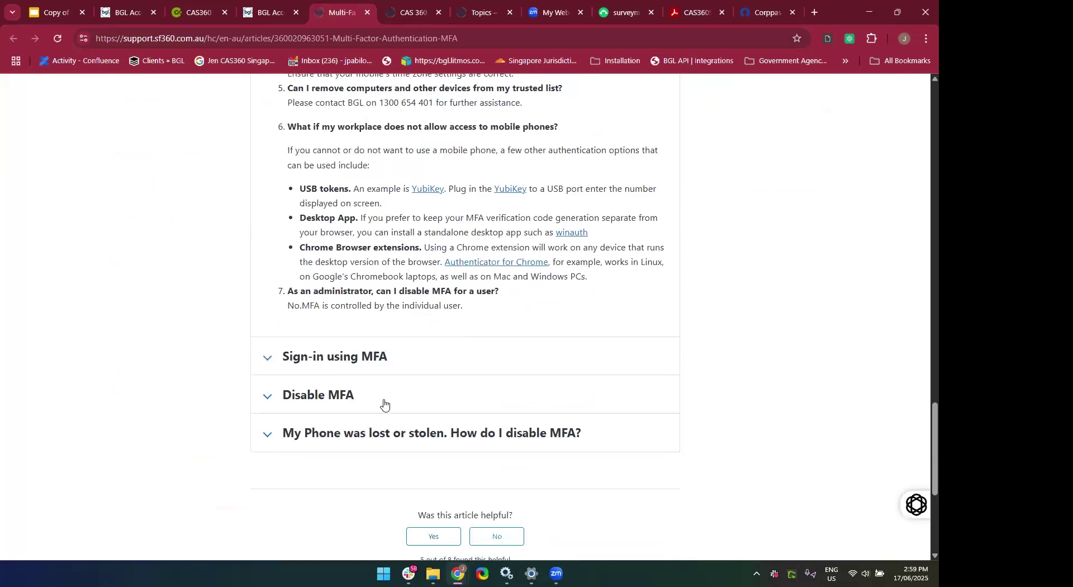
Expand the lost-or-stolen phone answer, collapse it and the FAQs, and return to the top.
left_click(359, 439)
scroll(359, 442, "down", 2)
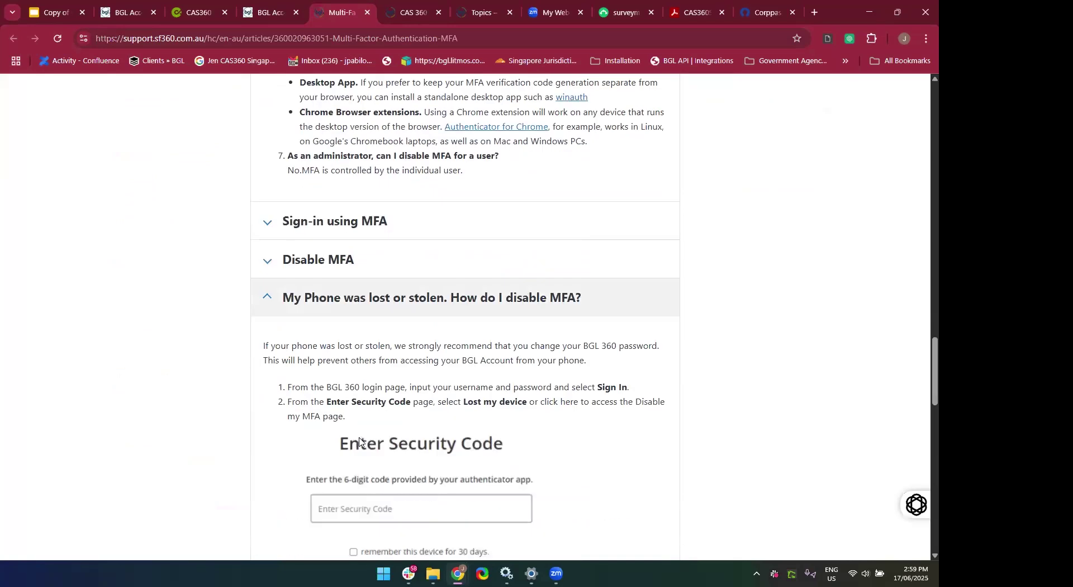
scroll(359, 442, "down", 1)
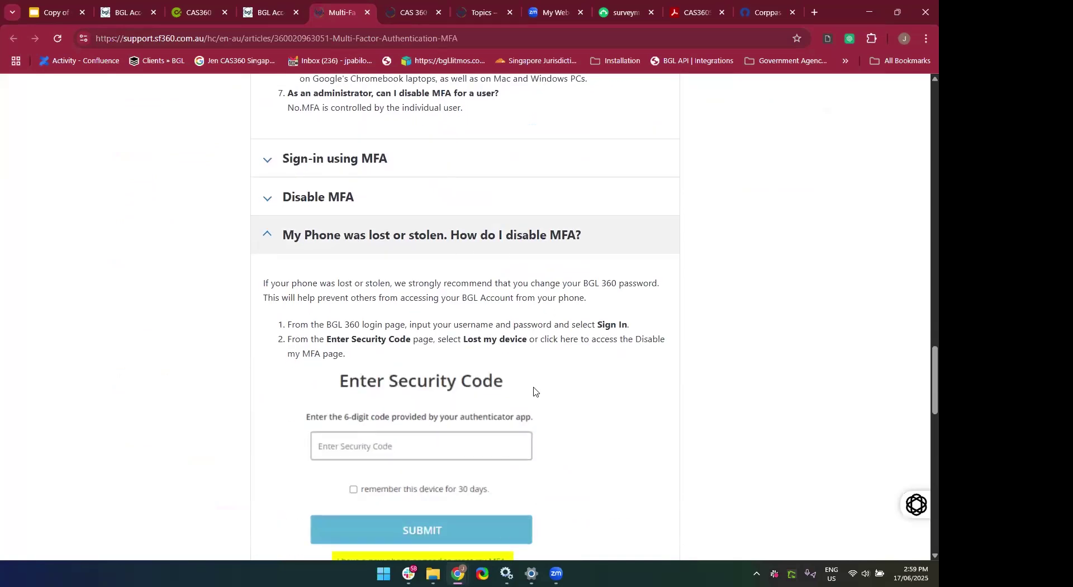
scroll(534, 391, "down", 4)
scroll(534, 388, "up", 16)
scroll(534, 386, "up", 6)
left_click(358, 430)
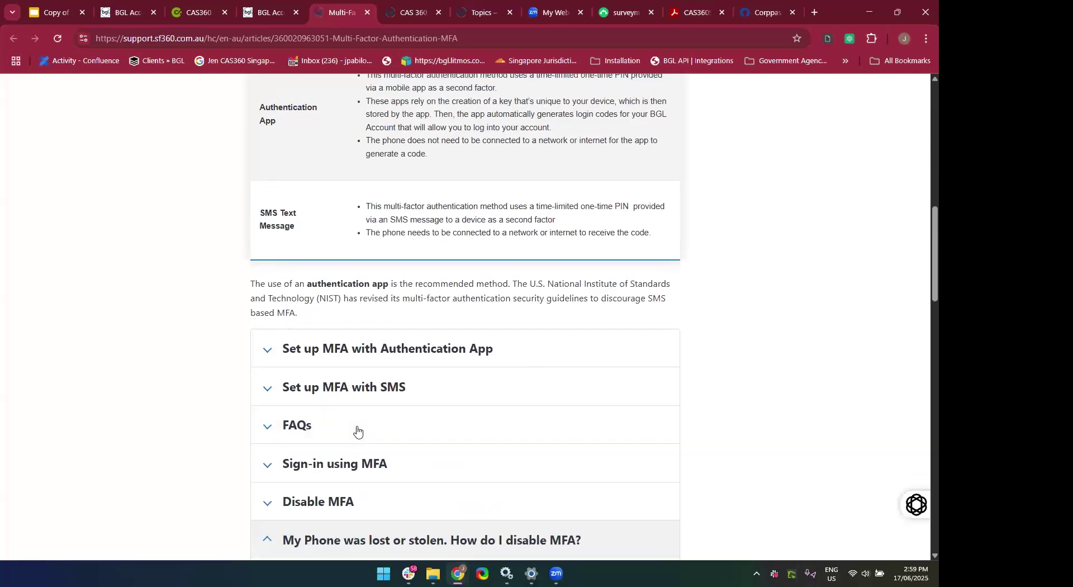
scroll(357, 430, "down", 3)
left_click(313, 334)
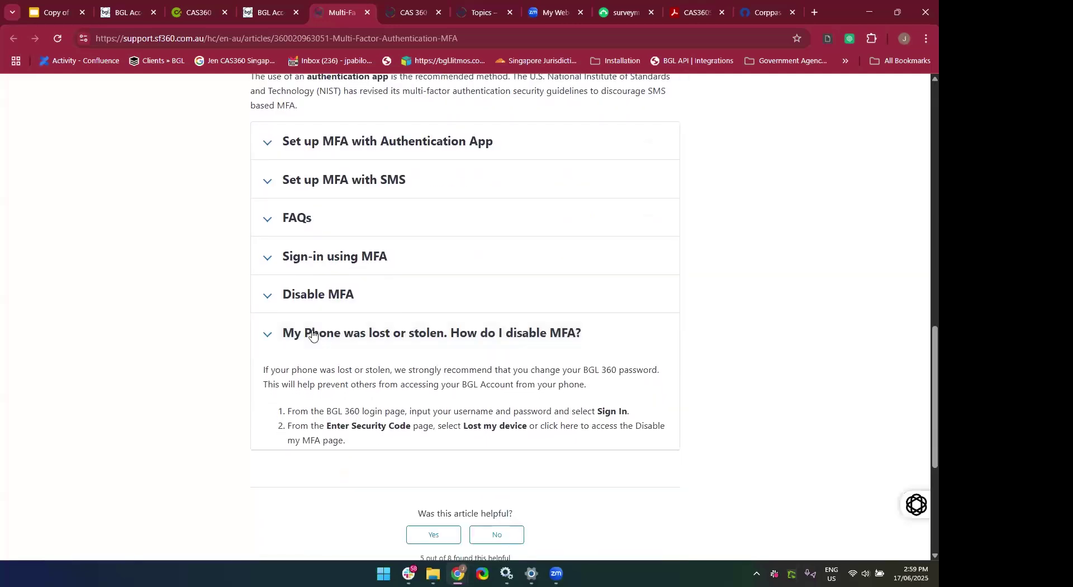
scroll(313, 334, "up", 15)
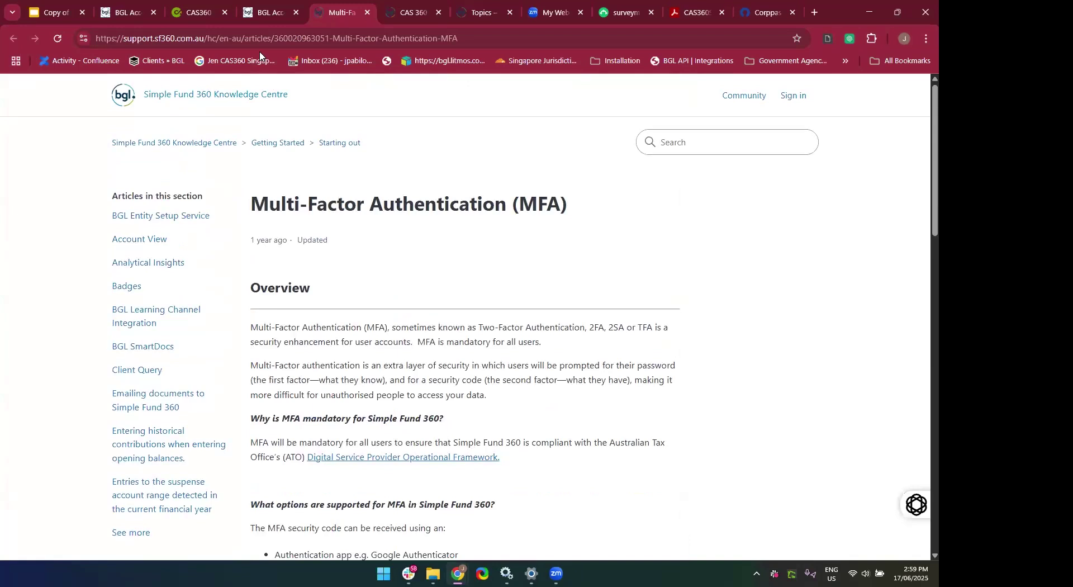
left_click(257, 45)
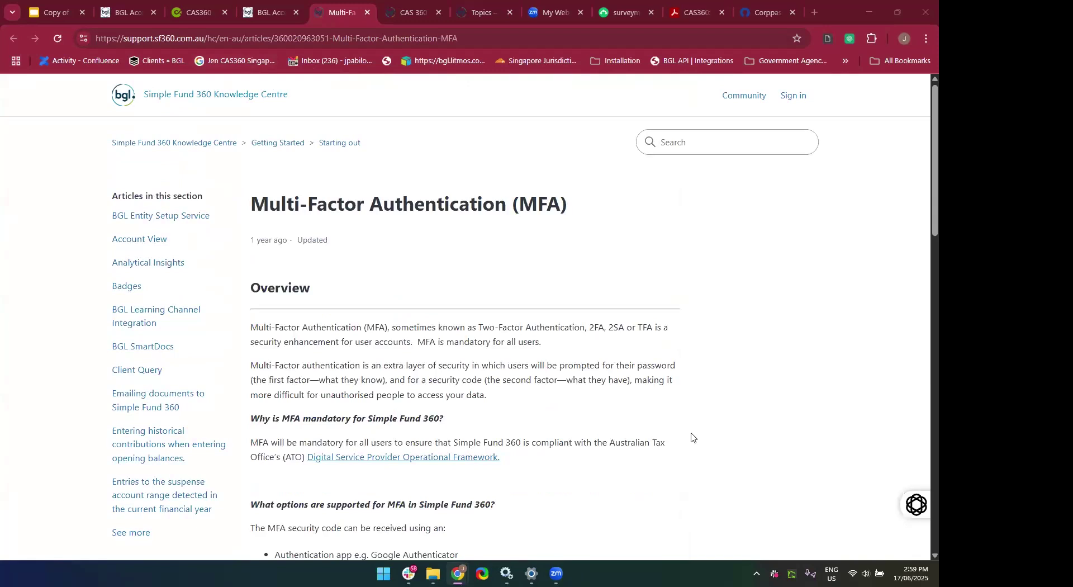
Scroll down the MFA article and expand the My Phone was lost or stolen section.
scroll(691, 437, "down", 3)
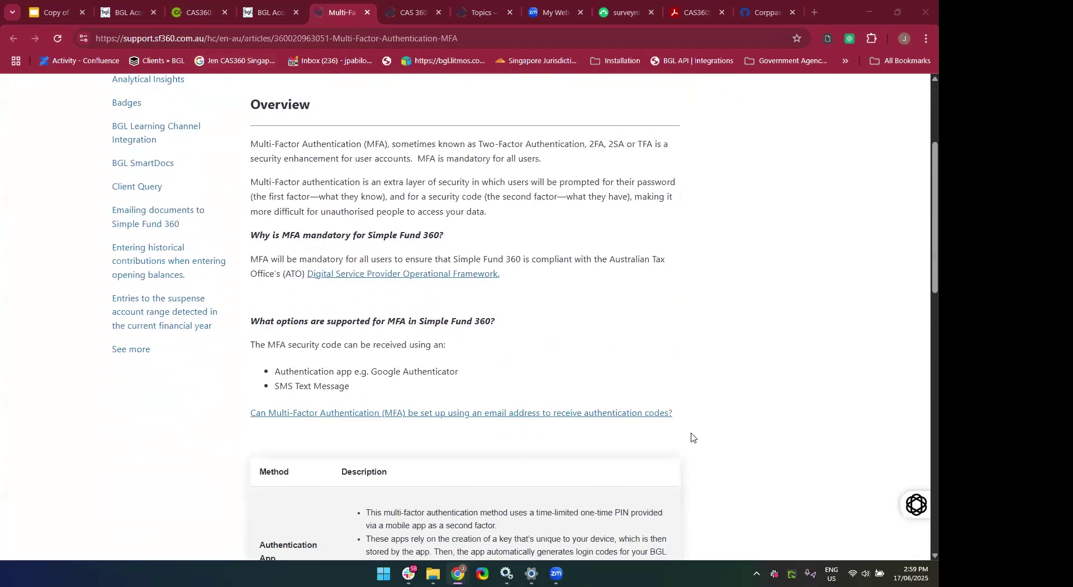
scroll(692, 437, "down", 5)
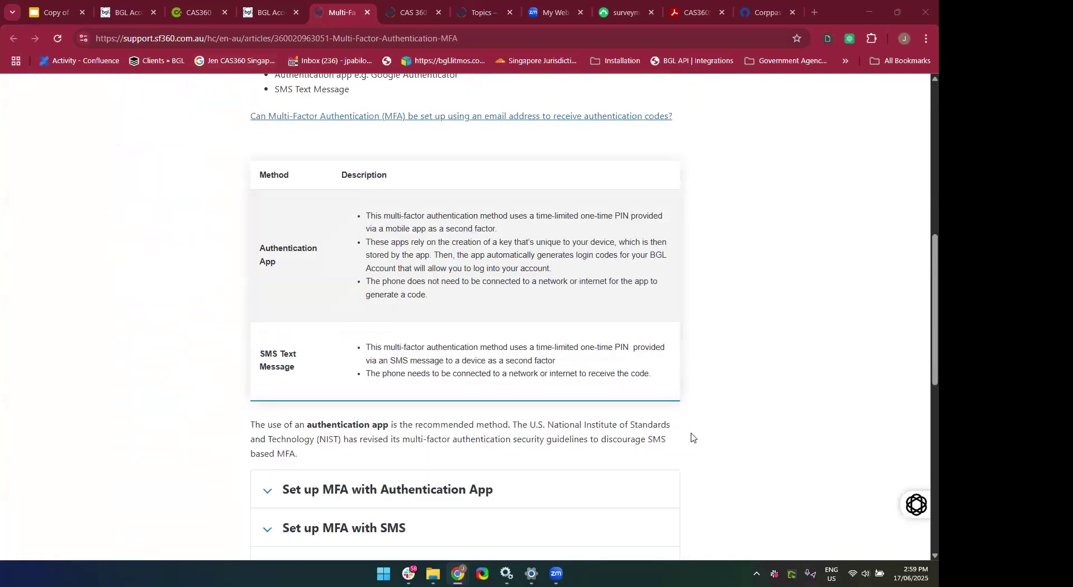
scroll(691, 437, "down", 2)
scroll(692, 437, "down", 2)
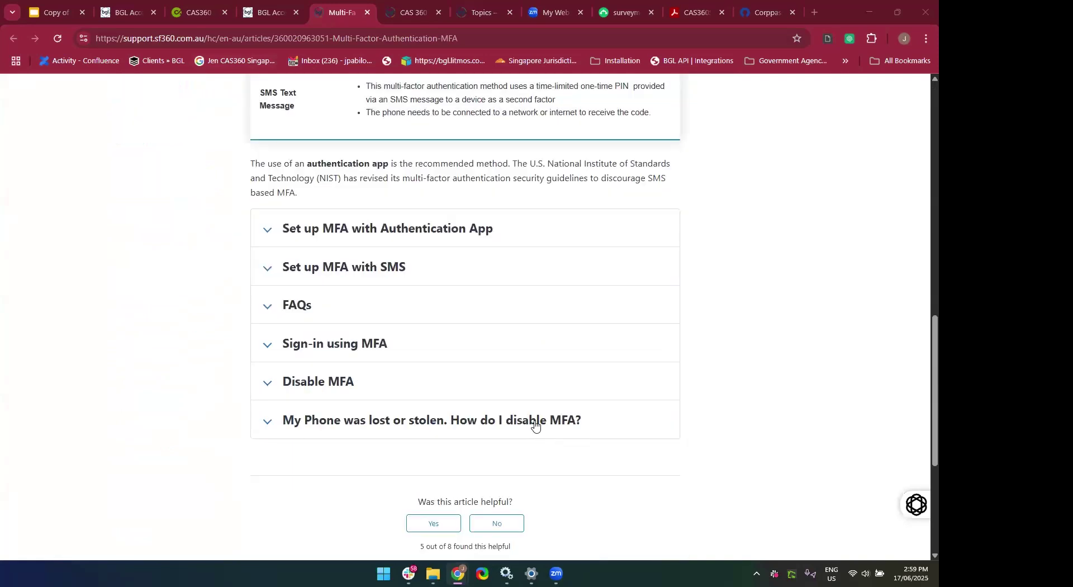
left_click(534, 420)
scroll(535, 425, "down", 3)
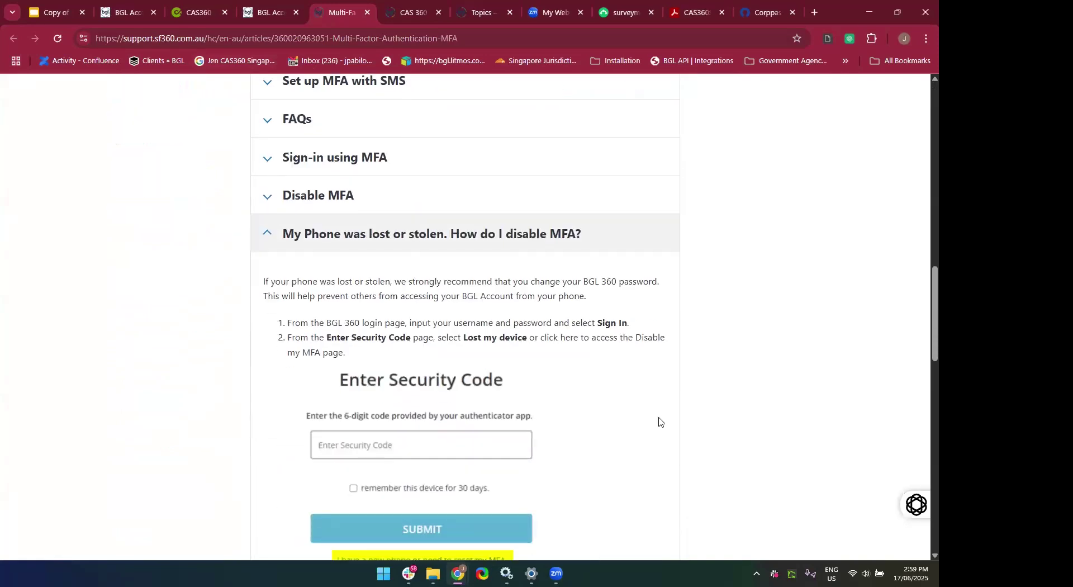
scroll(642, 355, "down", 2)
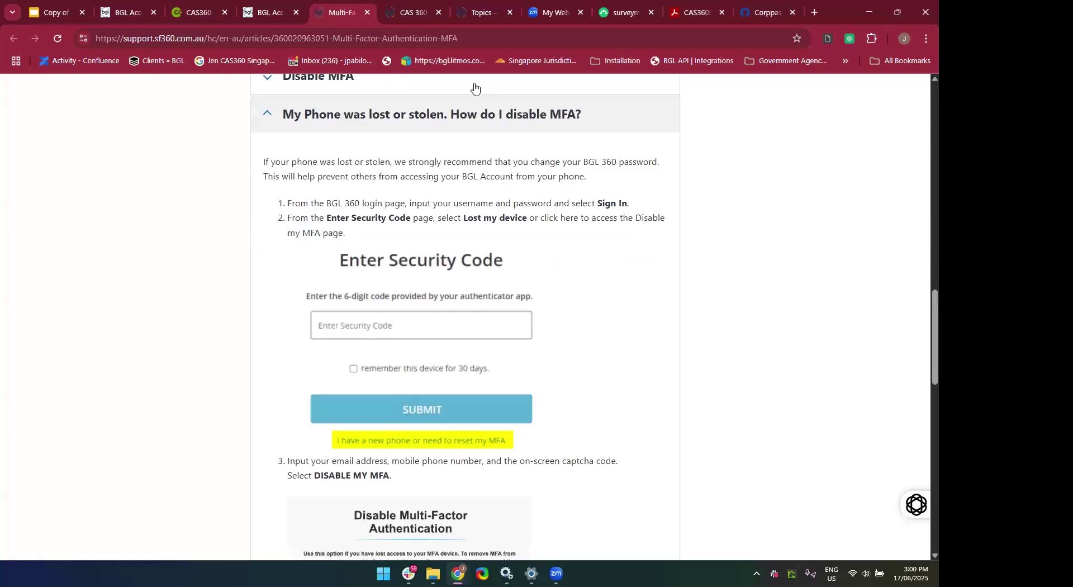
scroll(651, 357, "down", 7)
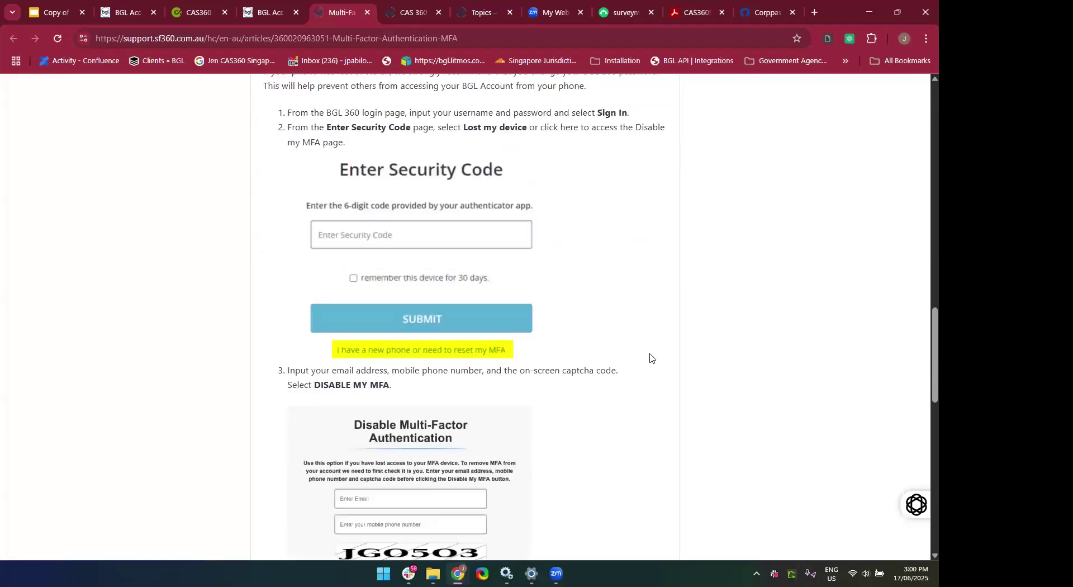
scroll(650, 357, "down", 4)
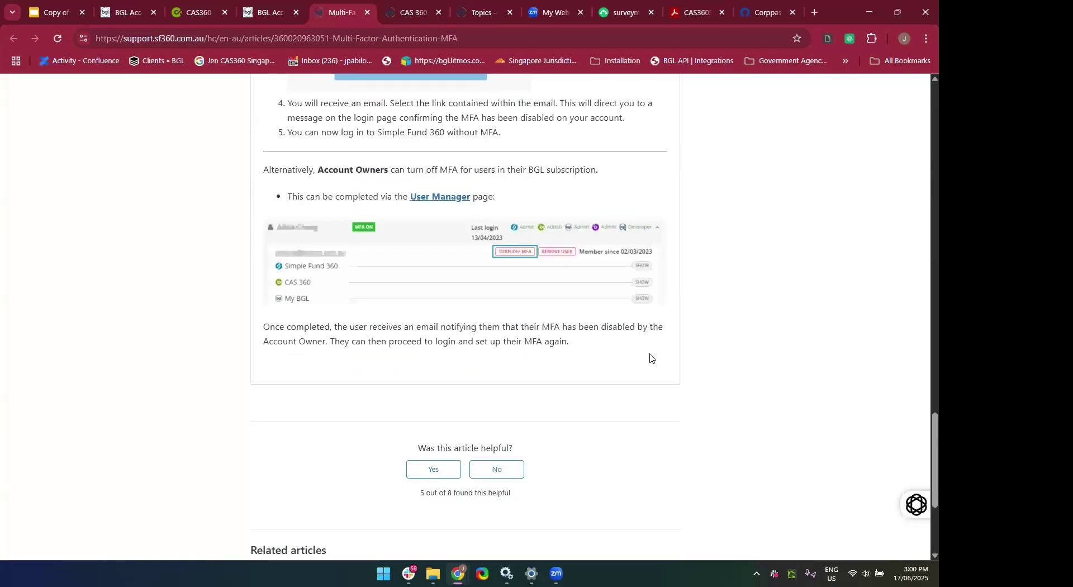
scroll(528, 265, "up", 20)
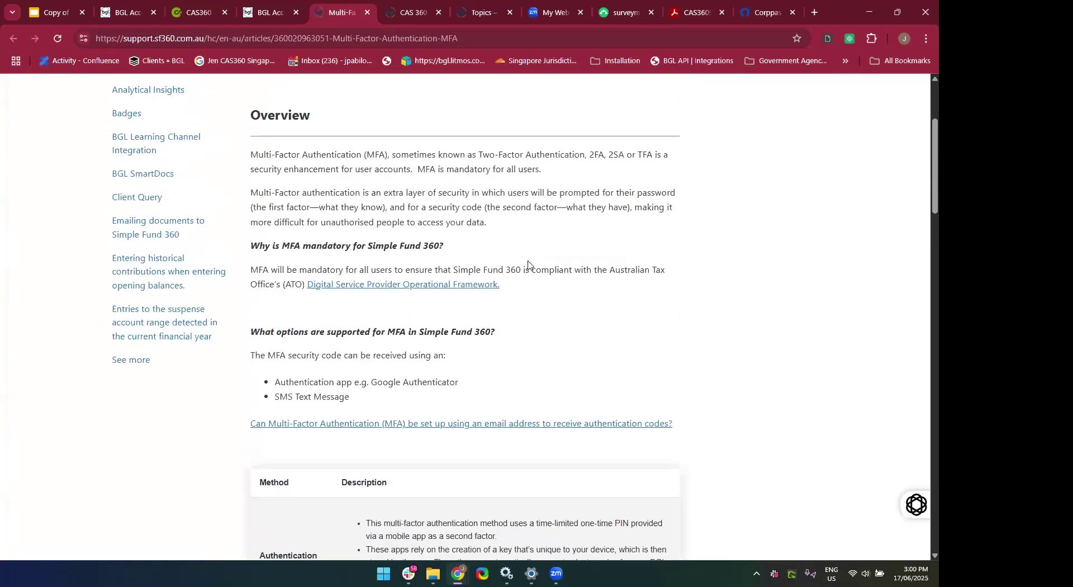
scroll(528, 264, "up", 2)
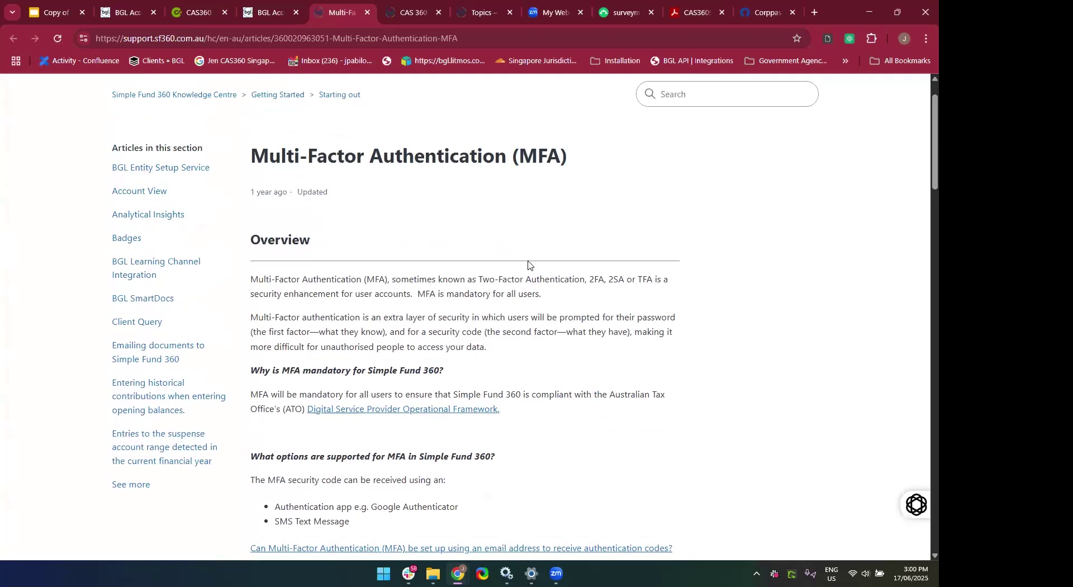
scroll(528, 265, "down", 9)
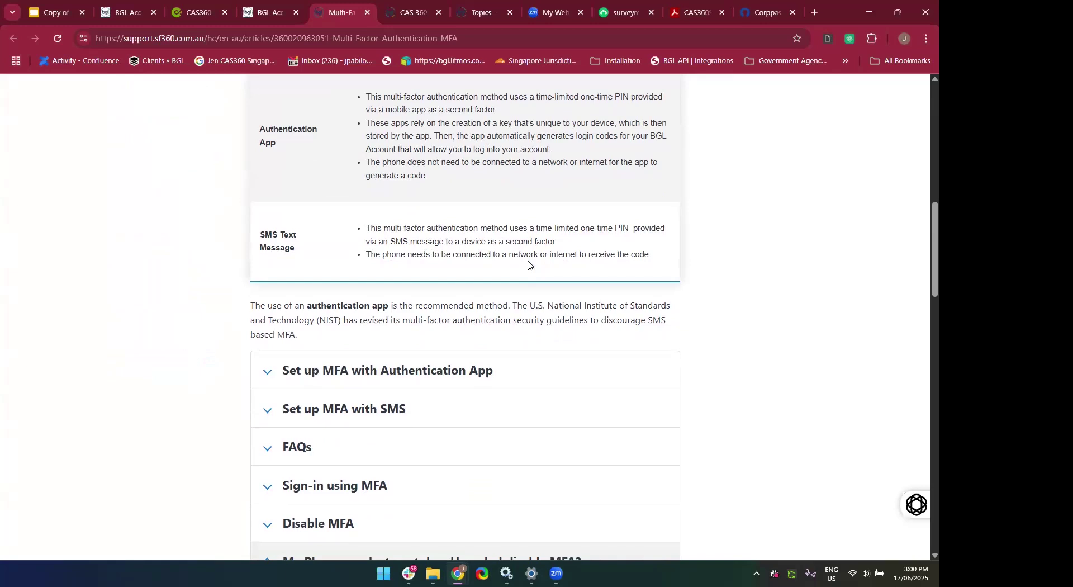
Expand and collapse the Set up MFA with SMS steps, then scroll through the article.
left_click(439, 428)
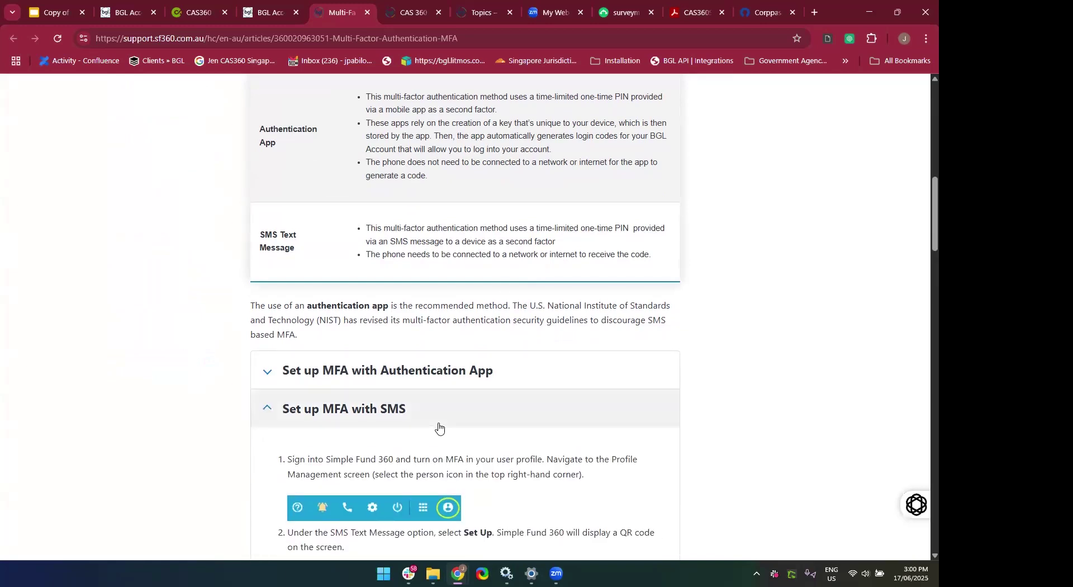
scroll(439, 428, "down", 12)
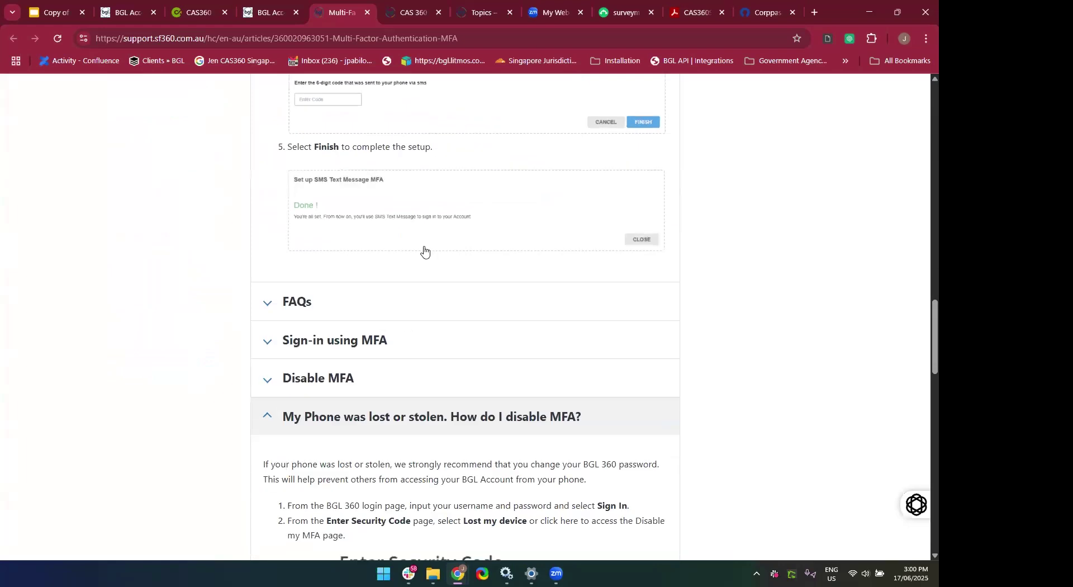
scroll(424, 251, "up", 10)
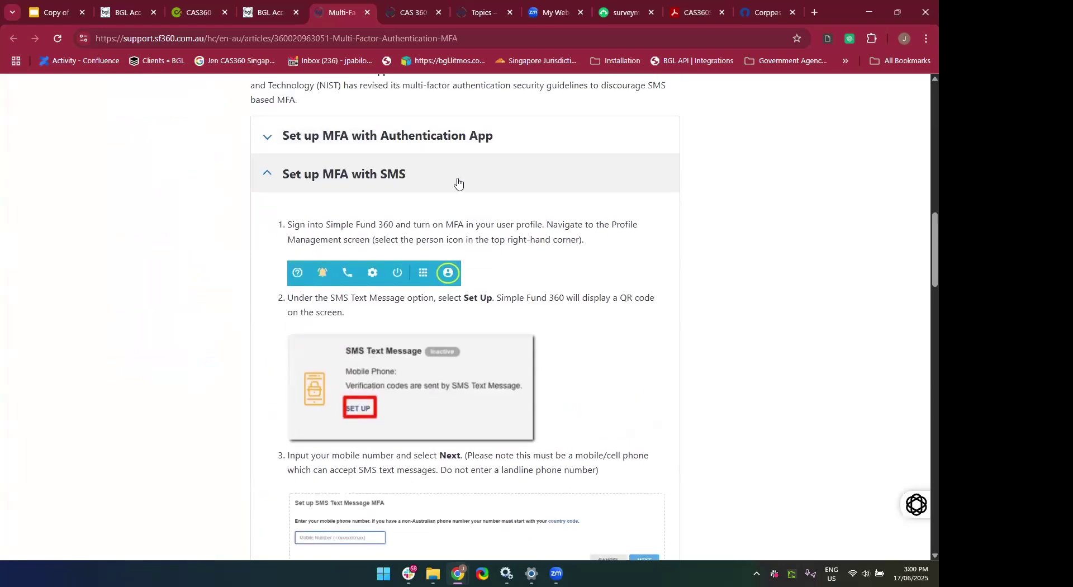
left_click(457, 182)
scroll(458, 179, "up", 10)
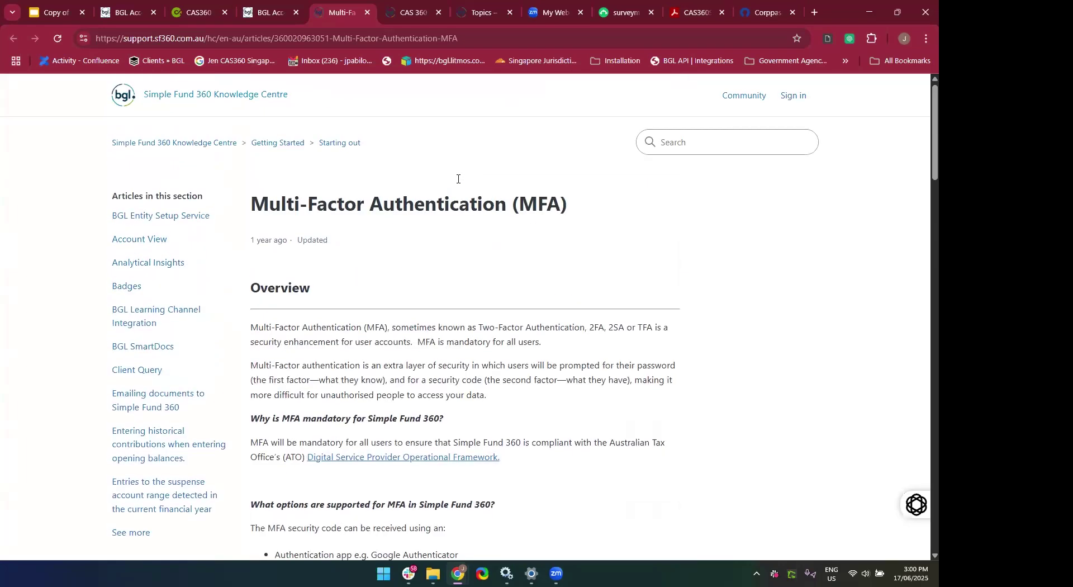
scroll(459, 179, "down", 3)
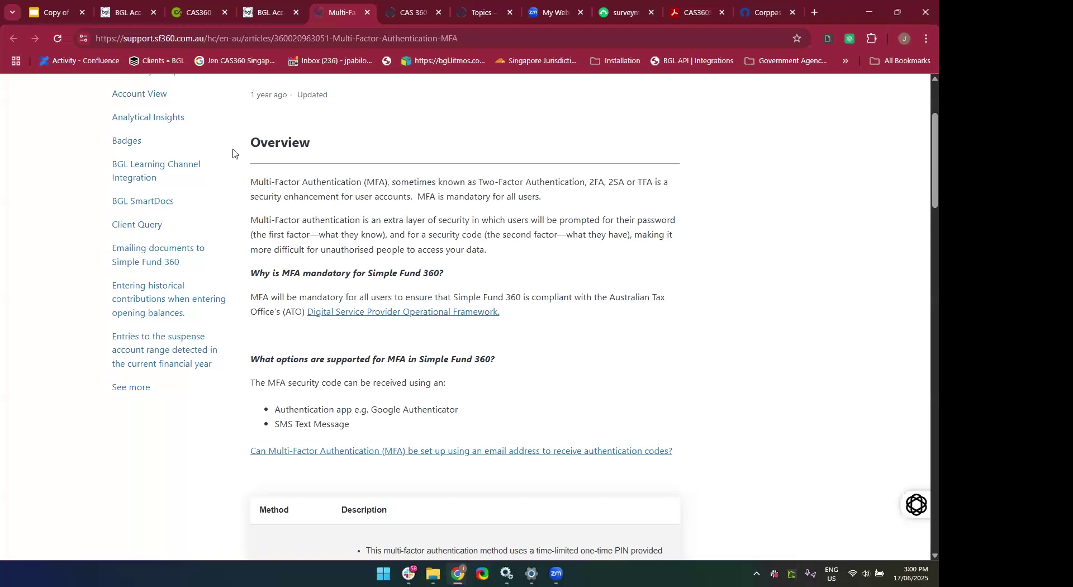
scroll(235, 152, "up", 2)
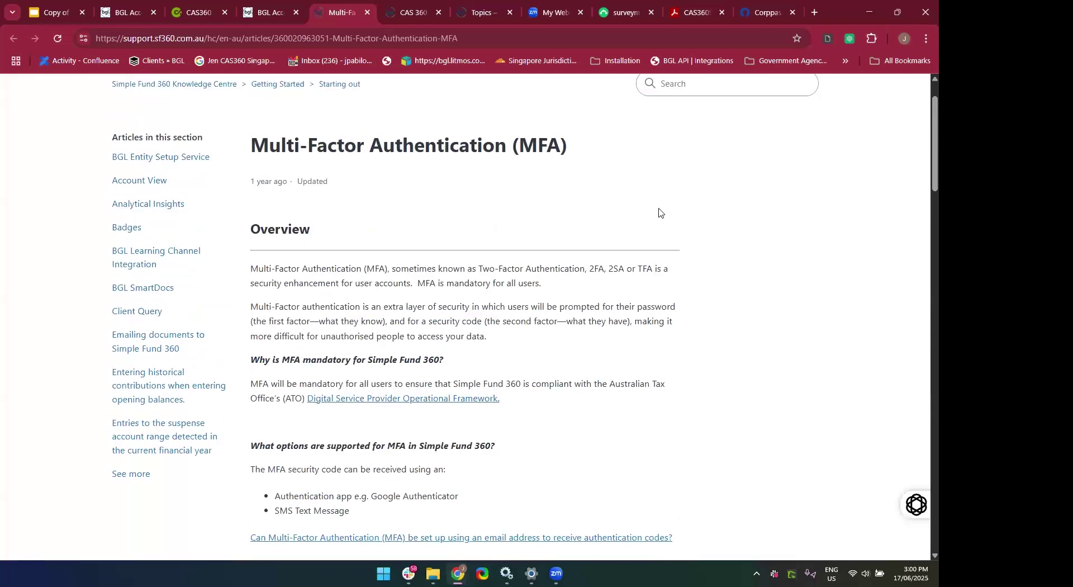
scroll(659, 212, "down", 7)
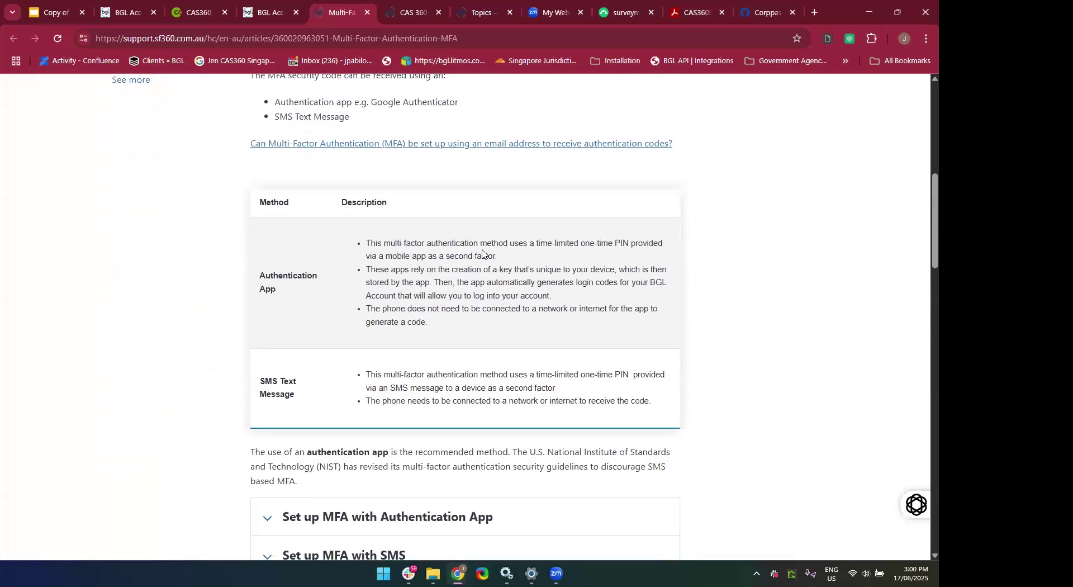
scroll(383, 451, "down", 2)
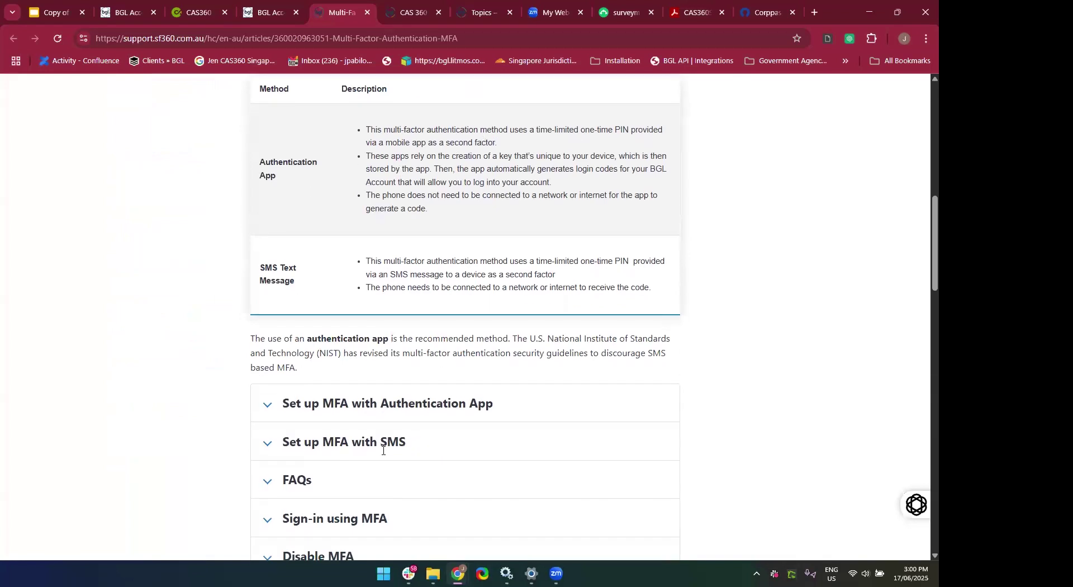
scroll(383, 454, "up", 1)
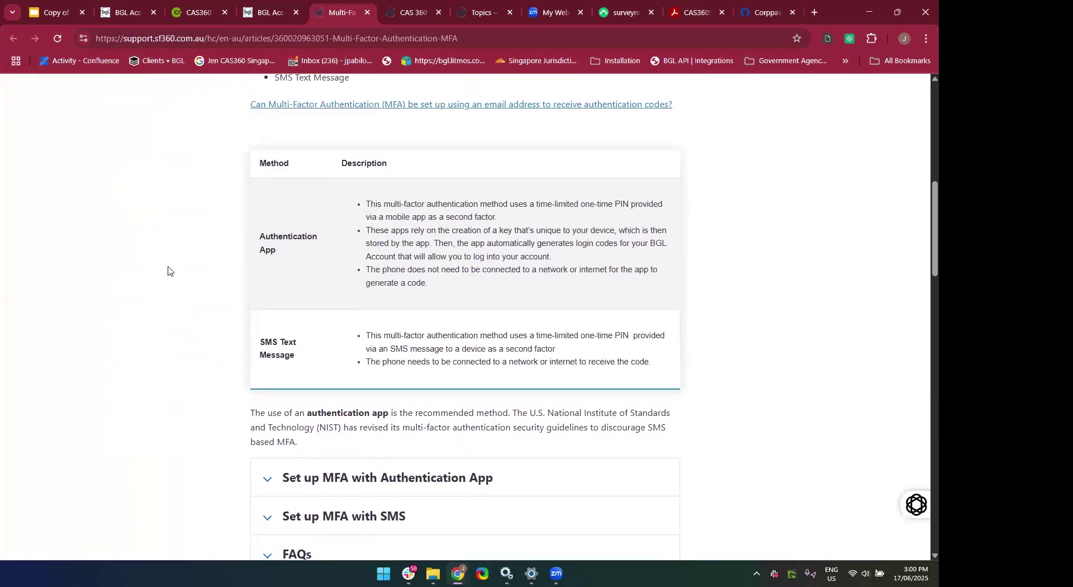
scroll(168, 271, "down", 1)
Highlight and clear two text passages in the article, then return to the CAS360 company details.
left_click_drag(167, 268, 391, 163)
left_click(396, 191)
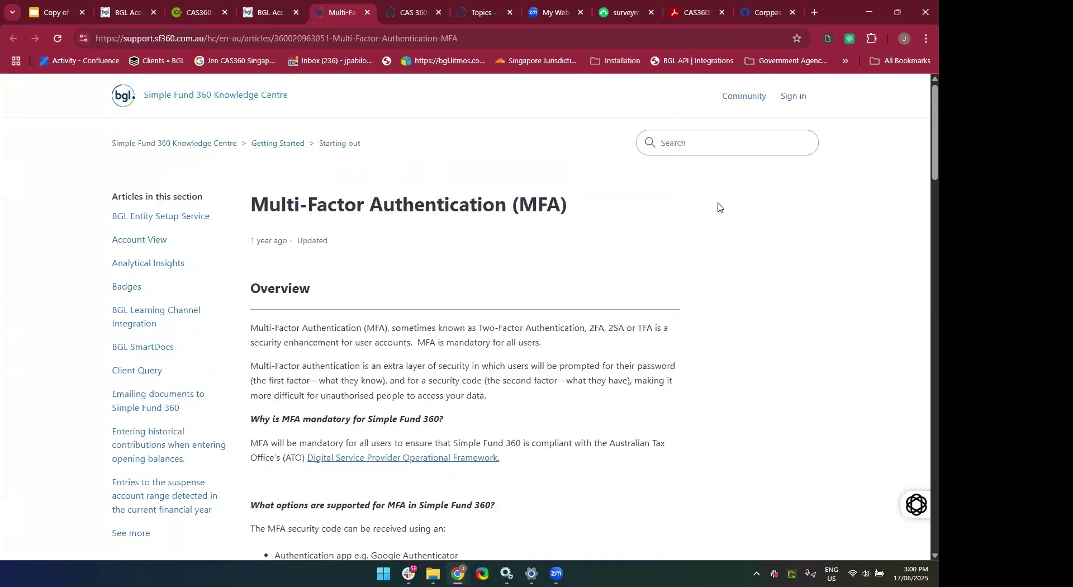
left_click_drag(391, 149, 500, 169)
left_click(342, 106)
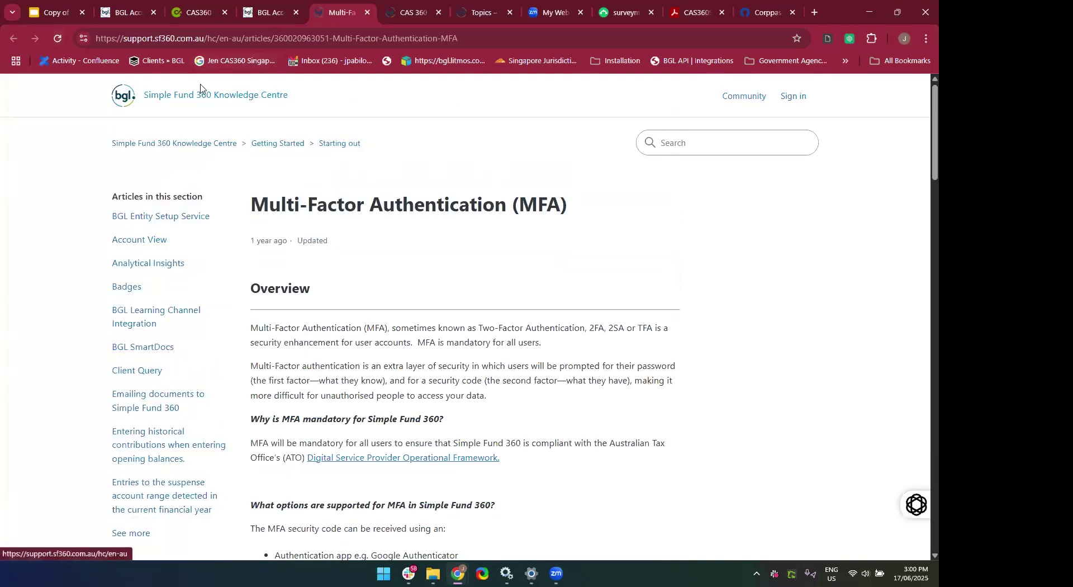
left_click(192, 18)
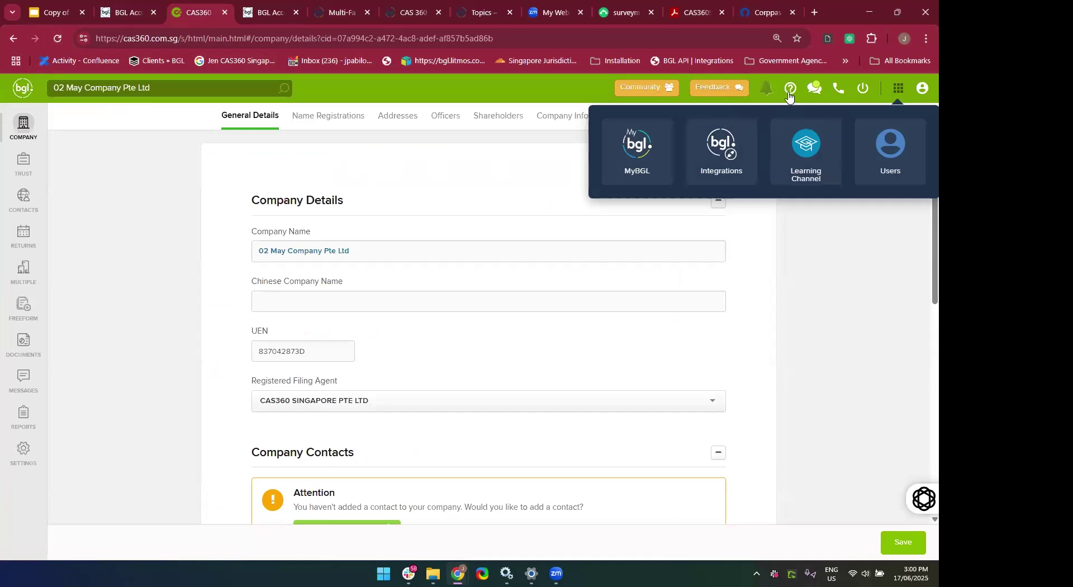
Search Singapore Help for 'MFA' and open the Multi-Factor Authentication (MFA) article.
left_click(789, 90)
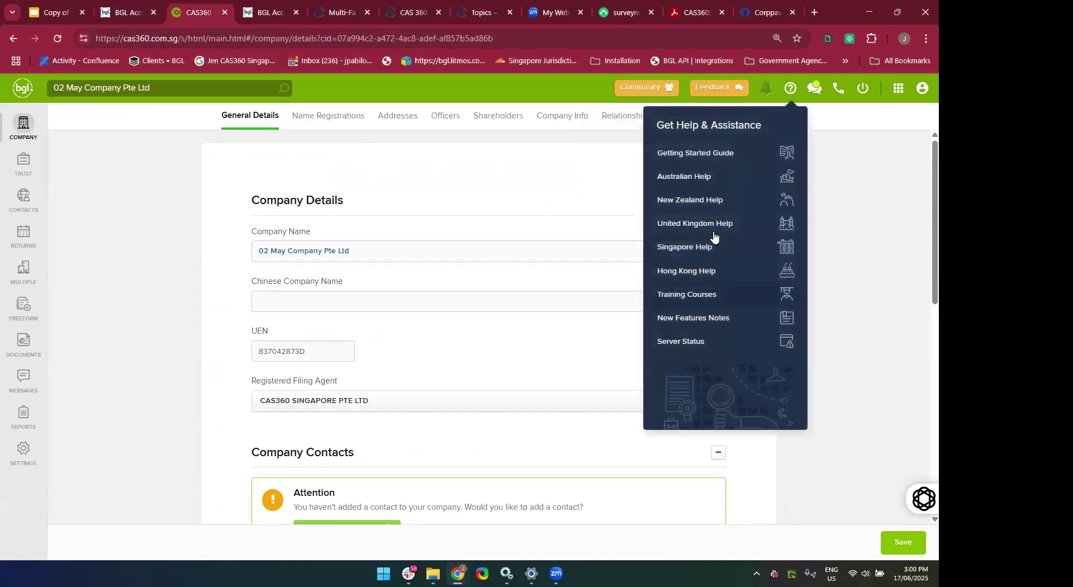
left_click(703, 254)
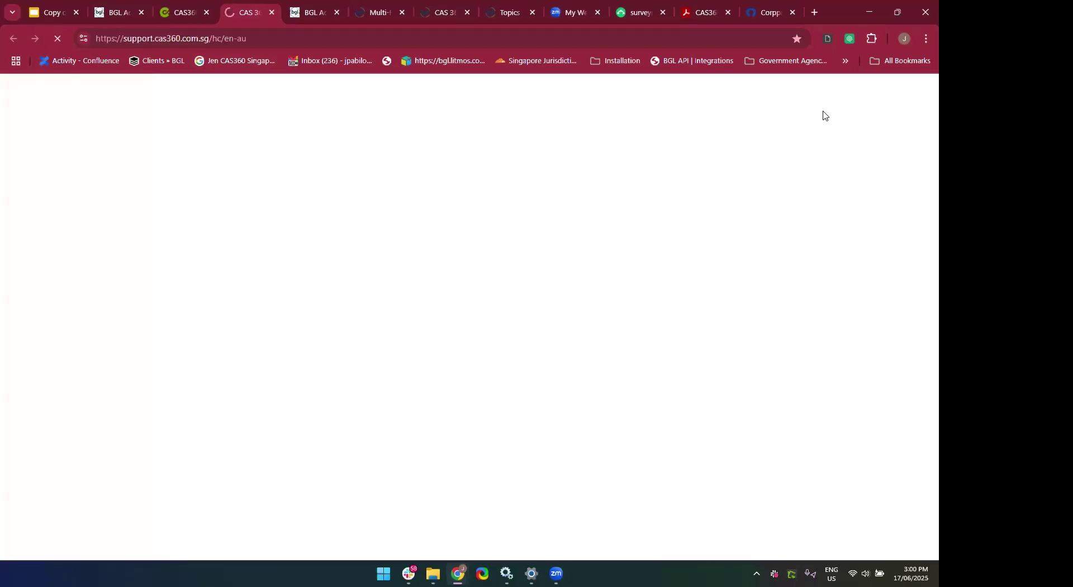
type("MFA")
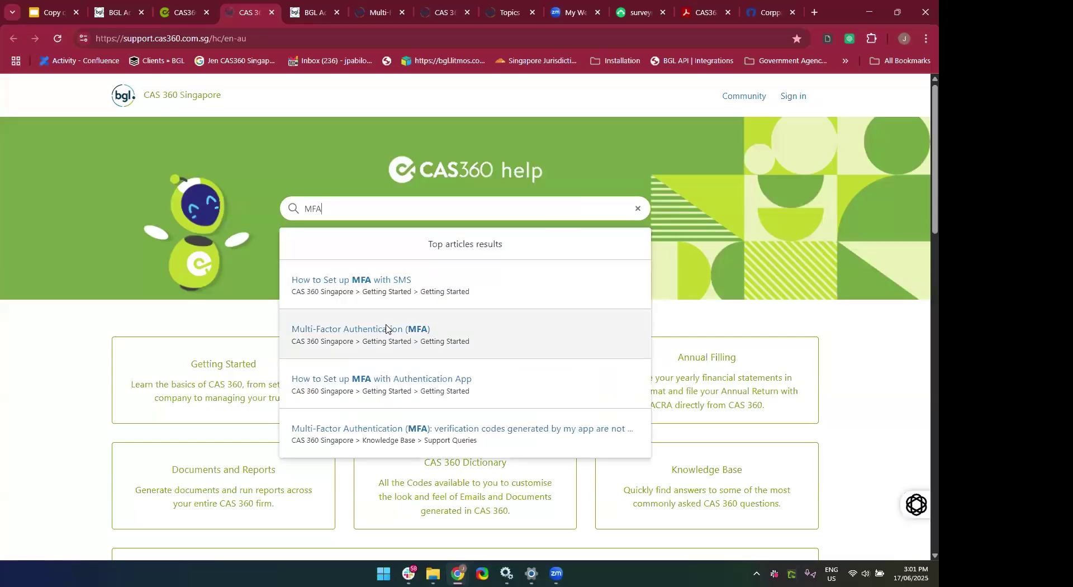
left_click(390, 328)
left_click(281, 39)
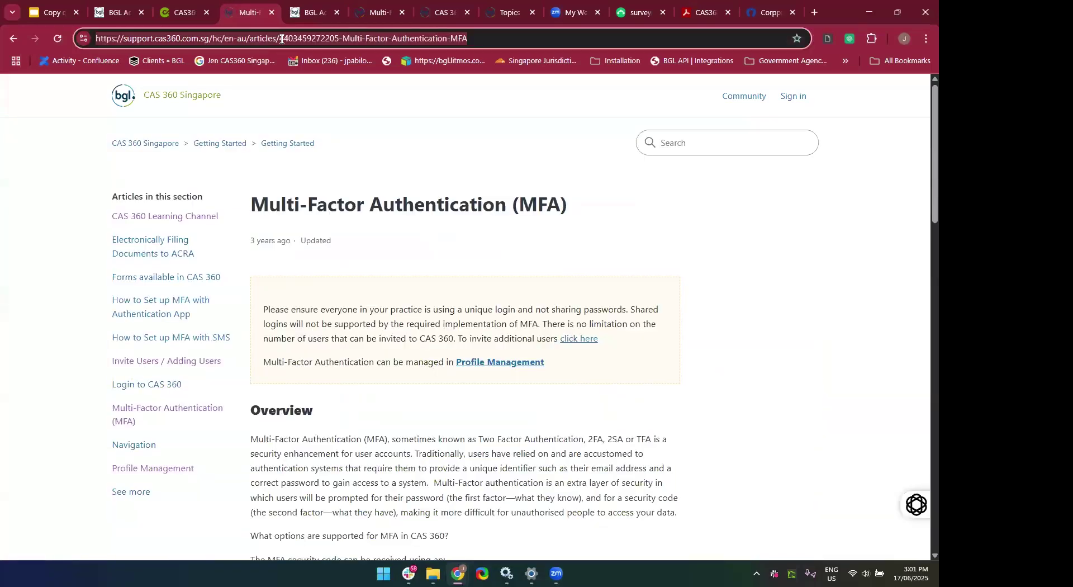
scroll(486, 483, "down", 5)
scroll(807, 422, "down", 3)
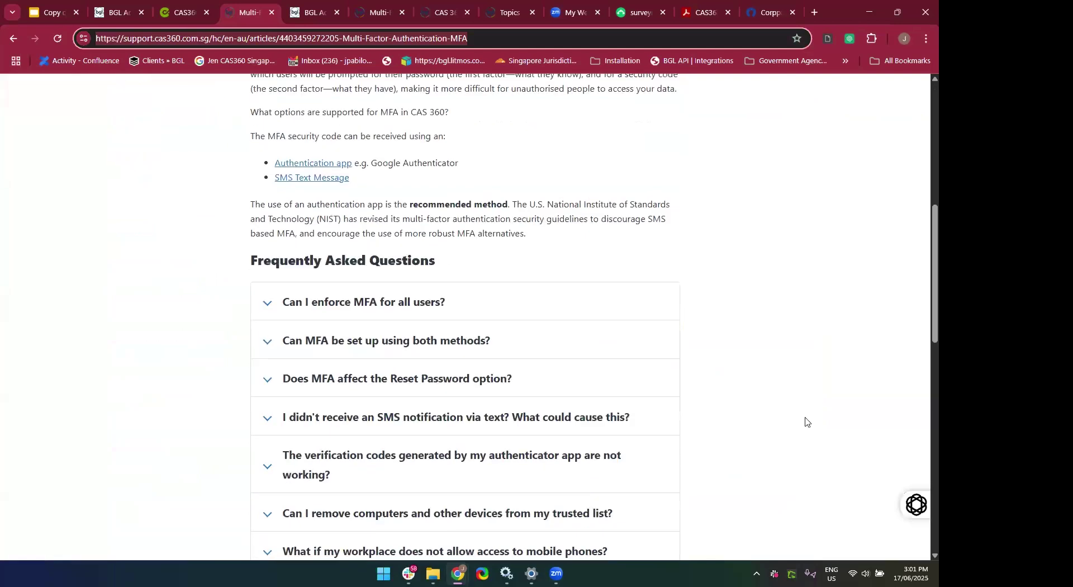
scroll(622, 307, "down", 8)
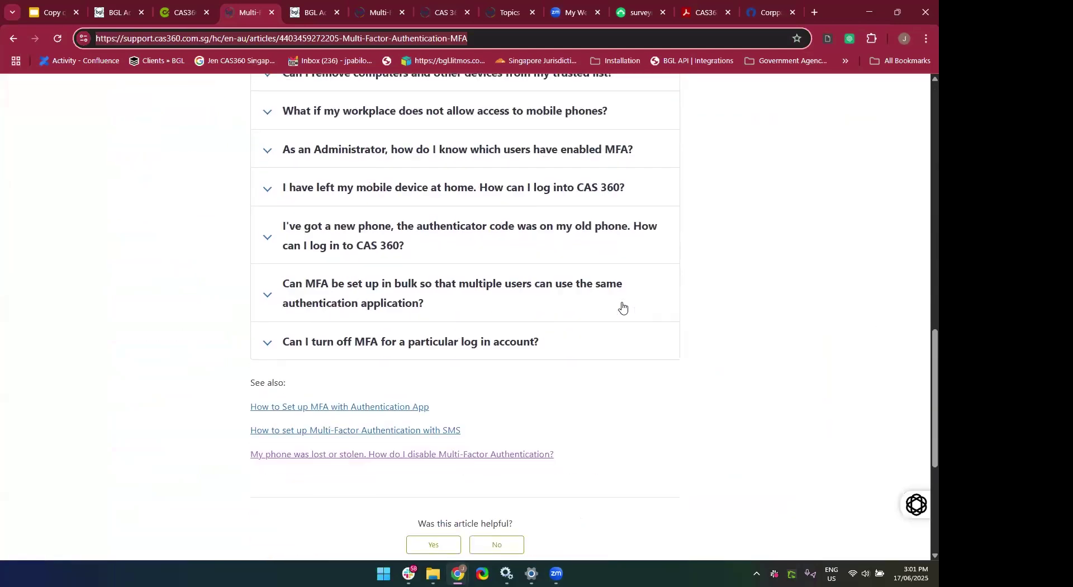
scroll(623, 307, "up", 4)
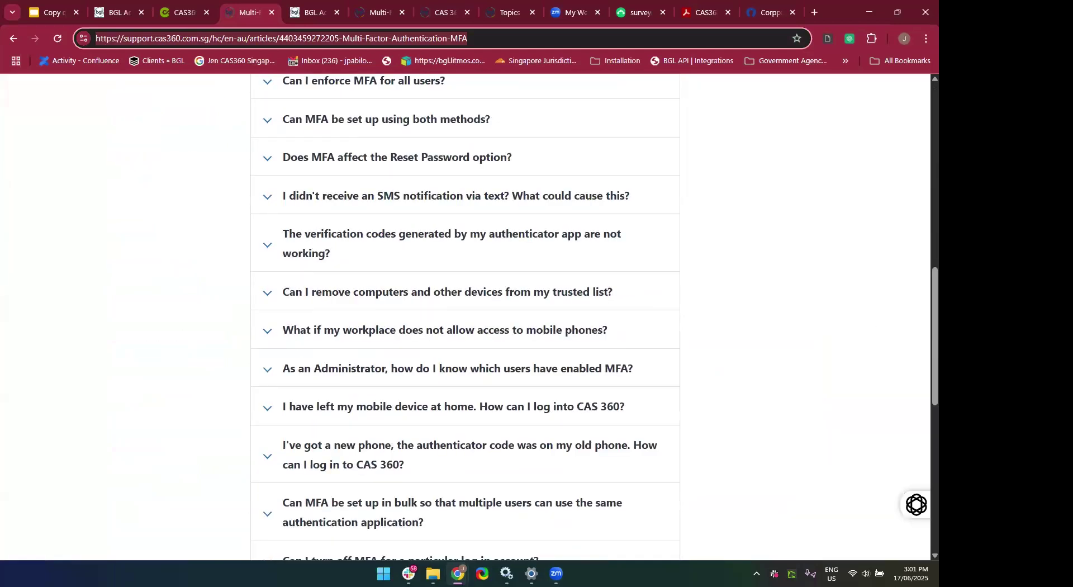
Reselect the article's web address, scroll back to the top, and return to 02 May Company Pte Ltd's details.
left_click(583, 39)
left_click(885, 135)
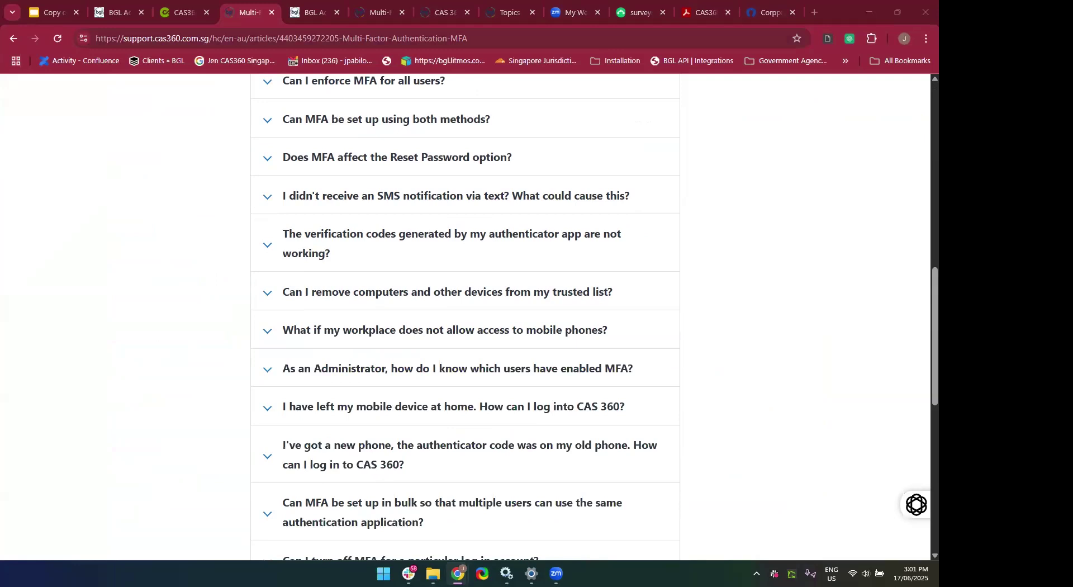
left_click(500, 38)
scroll(561, 397, "down", 3)
scroll(560, 396, "up", 3)
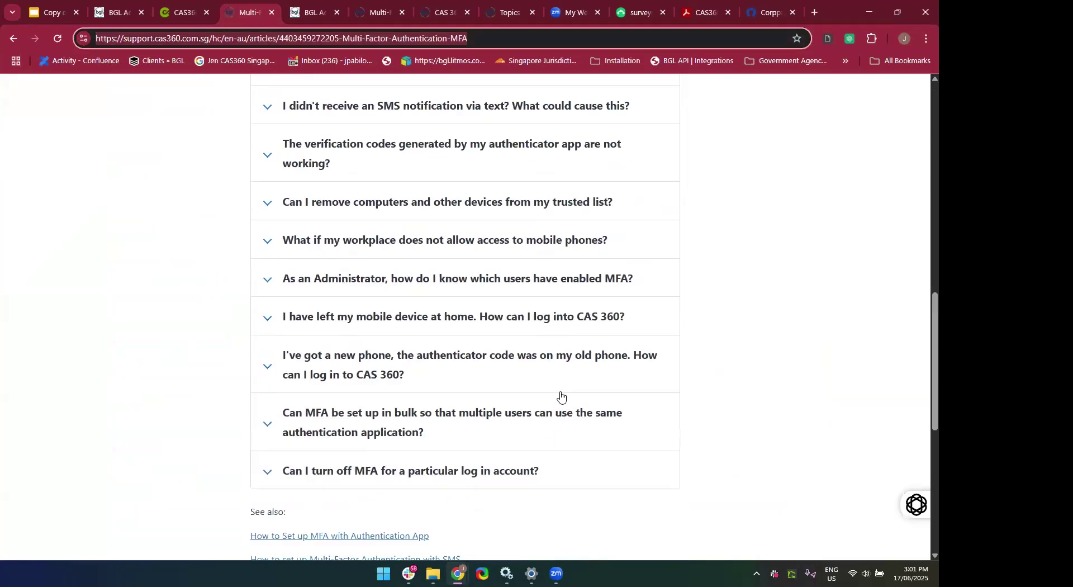
scroll(556, 413, "up", 4)
scroll(554, 412, "up", 5)
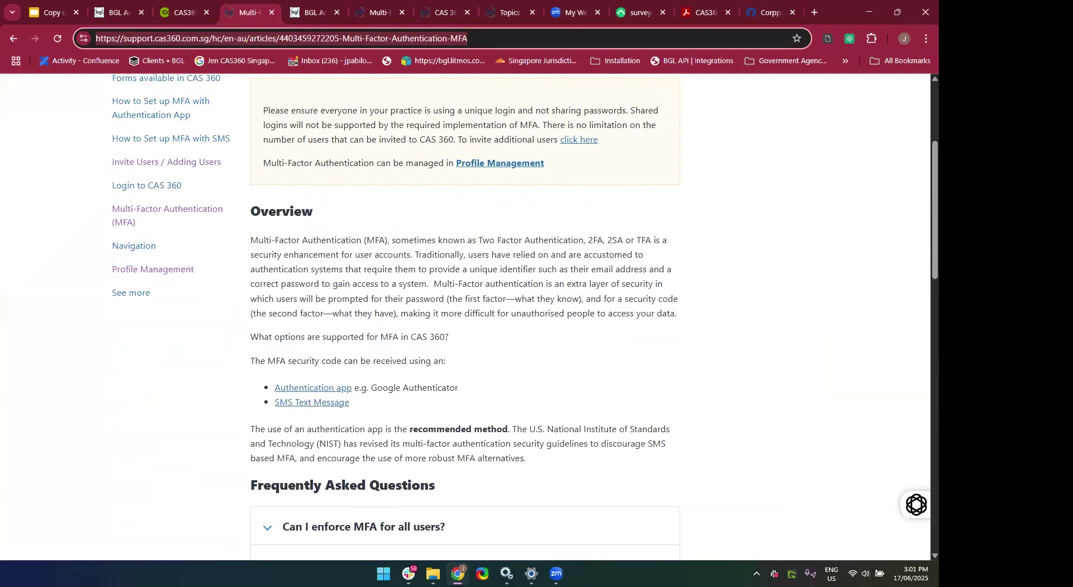
key("alt+Tab")
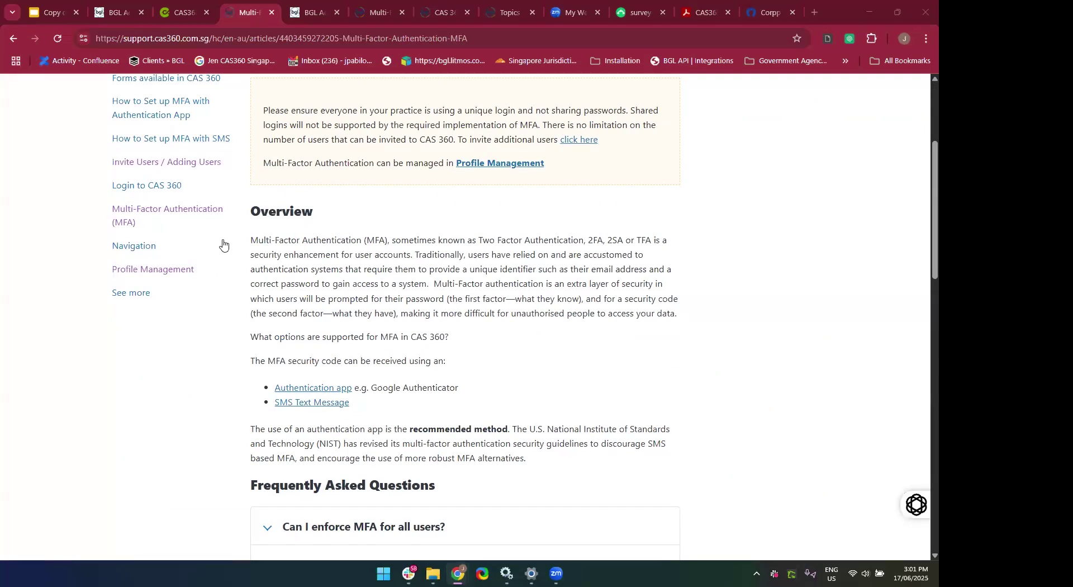
left_click(179, 12)
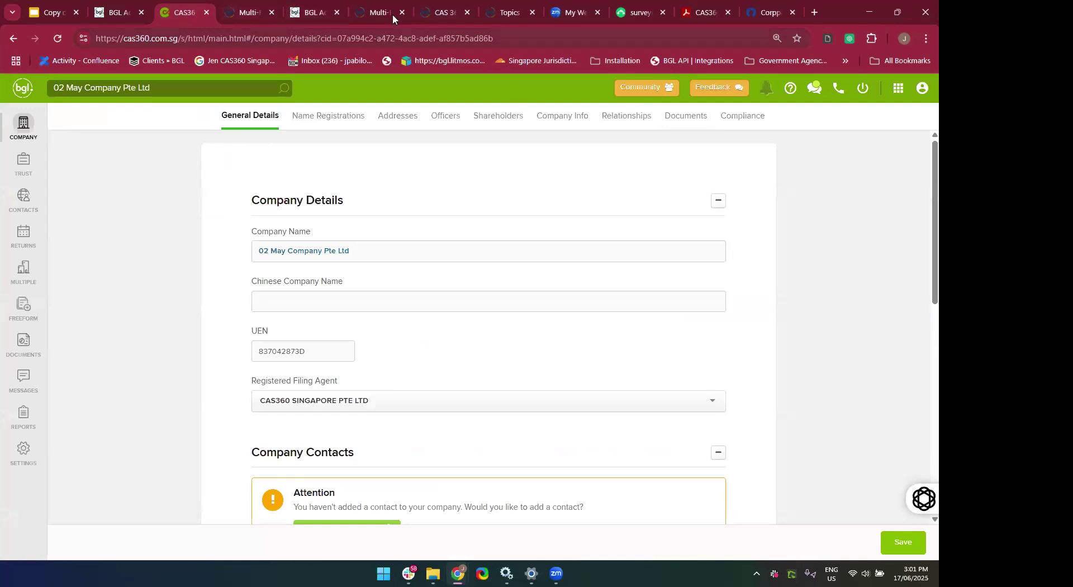
Close the CAS360 help home page and Topics browser tabs.
left_click(427, 12)
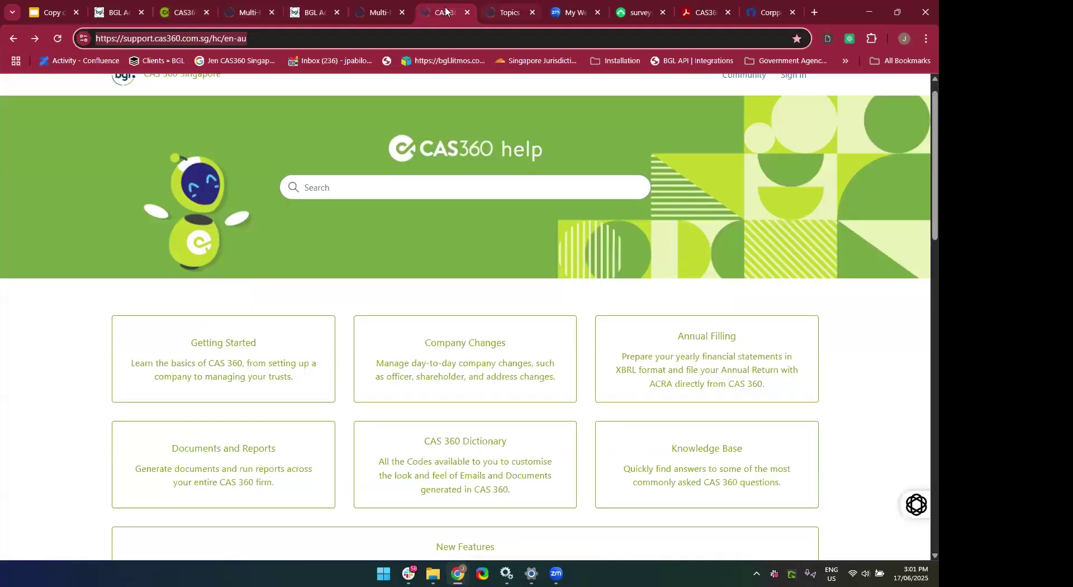
left_click(467, 12)
left_click(467, 12)
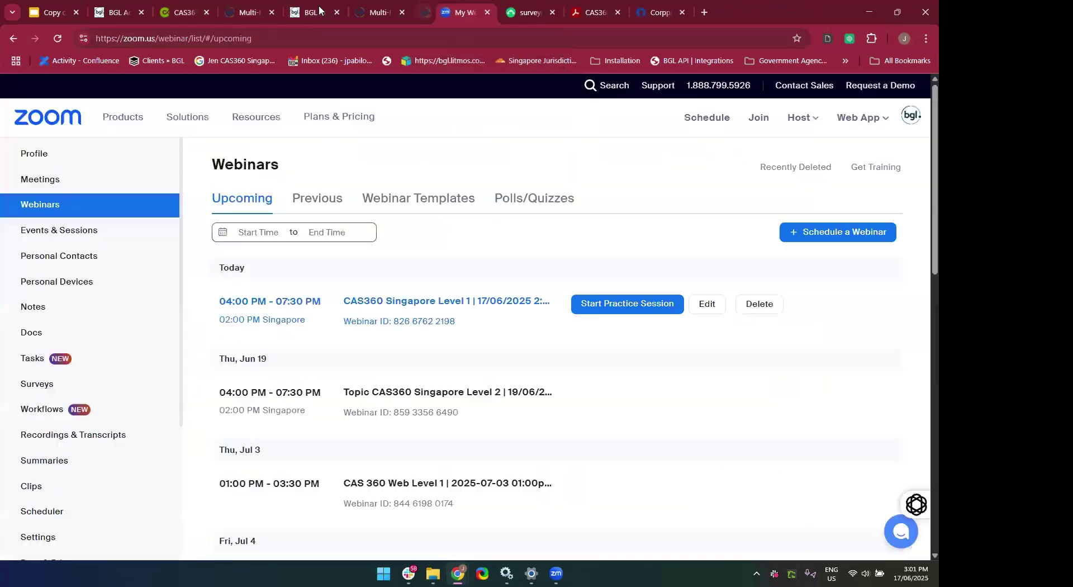
Return to the BGL Account Profile page, showing both MFA methods Active, and open the BGL app grid.
left_click(307, 10)
scroll(349, 233, "up", 7)
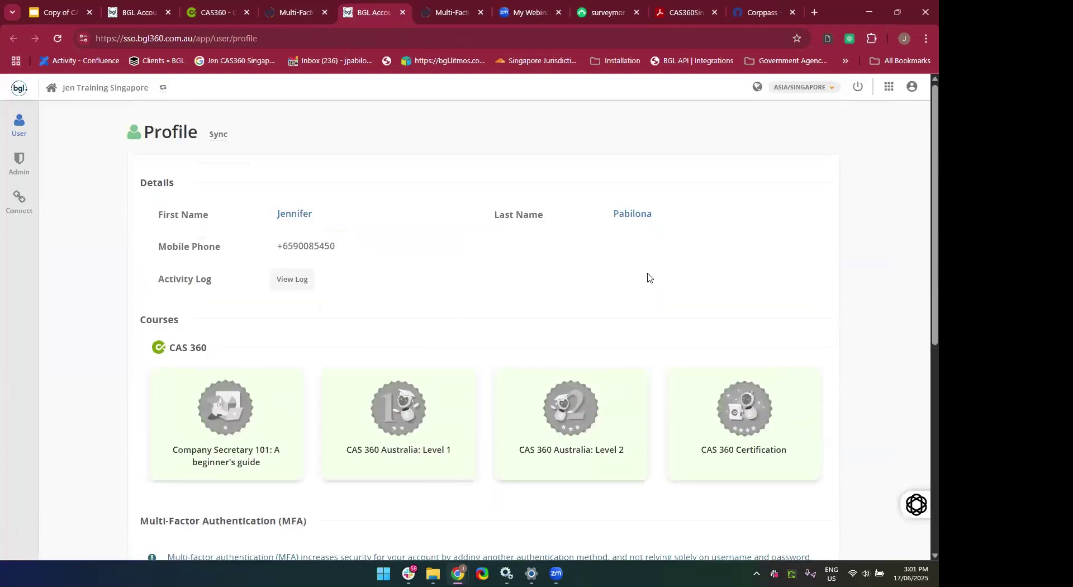
left_click(889, 90)
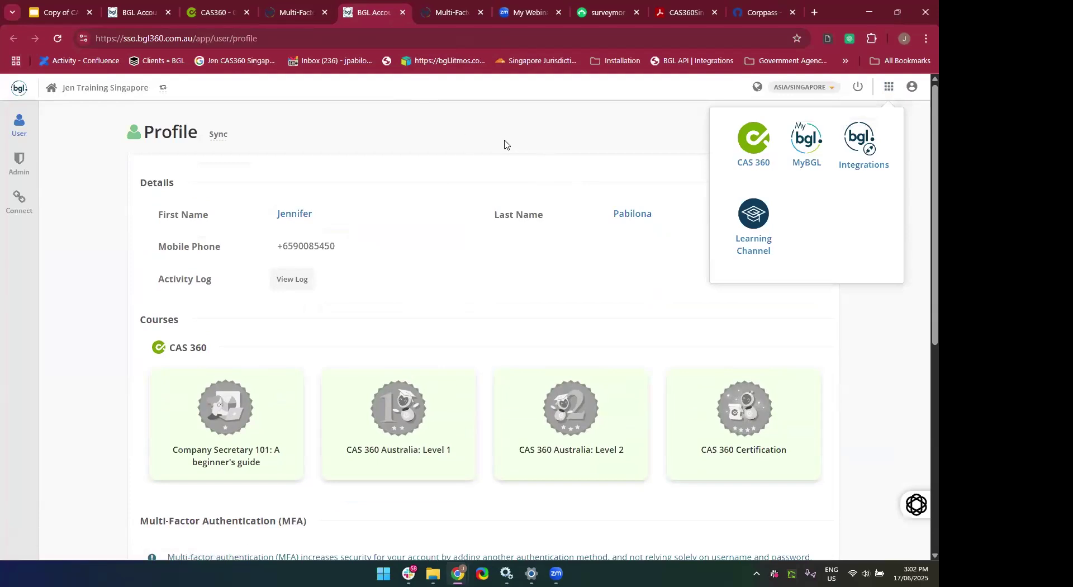
scroll(414, 194, "down", 2)
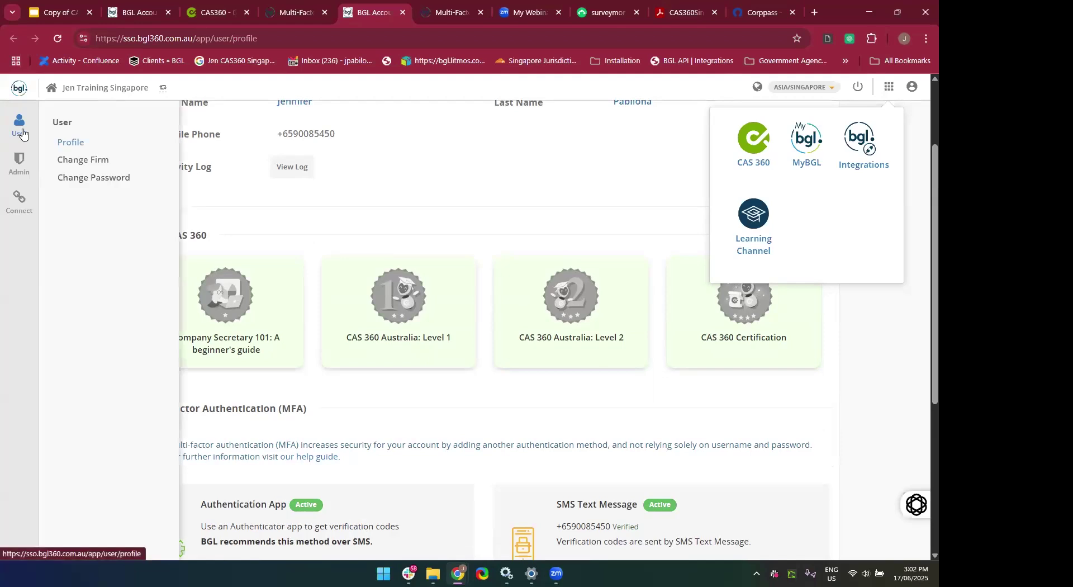
mouse_move(14, 130)
mouse_move(22, 164)
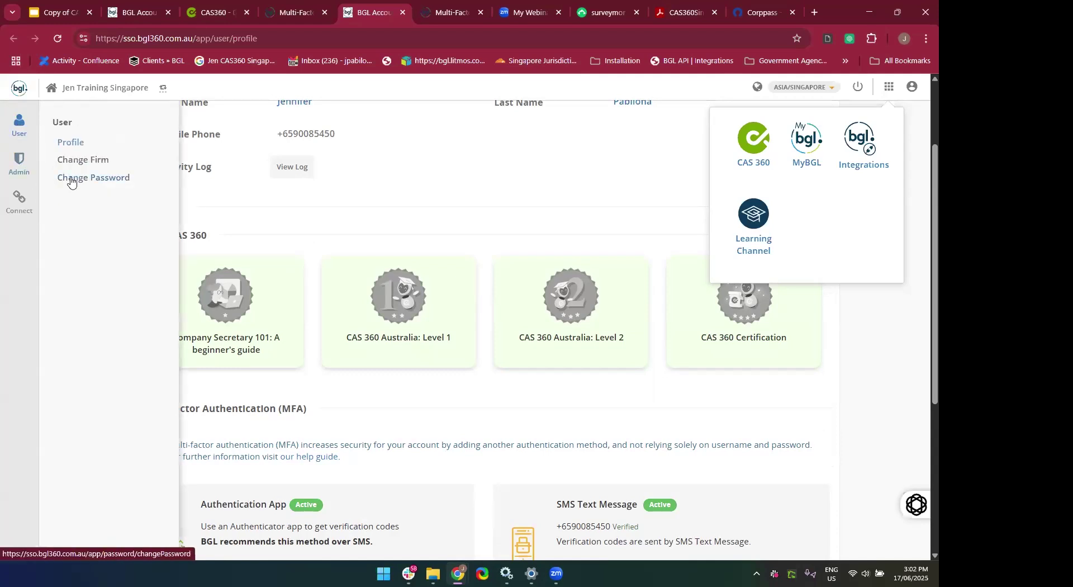
Open Administration > Invitations, close the app switcher, and review the one Joined and four Expired invitations.
left_click(21, 167)
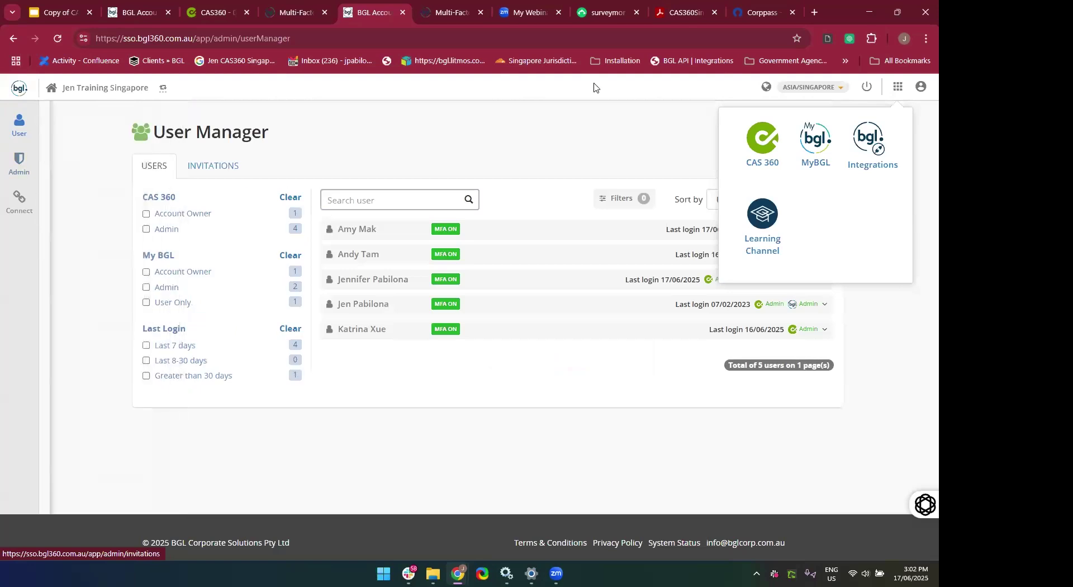
mouse_move(29, 177)
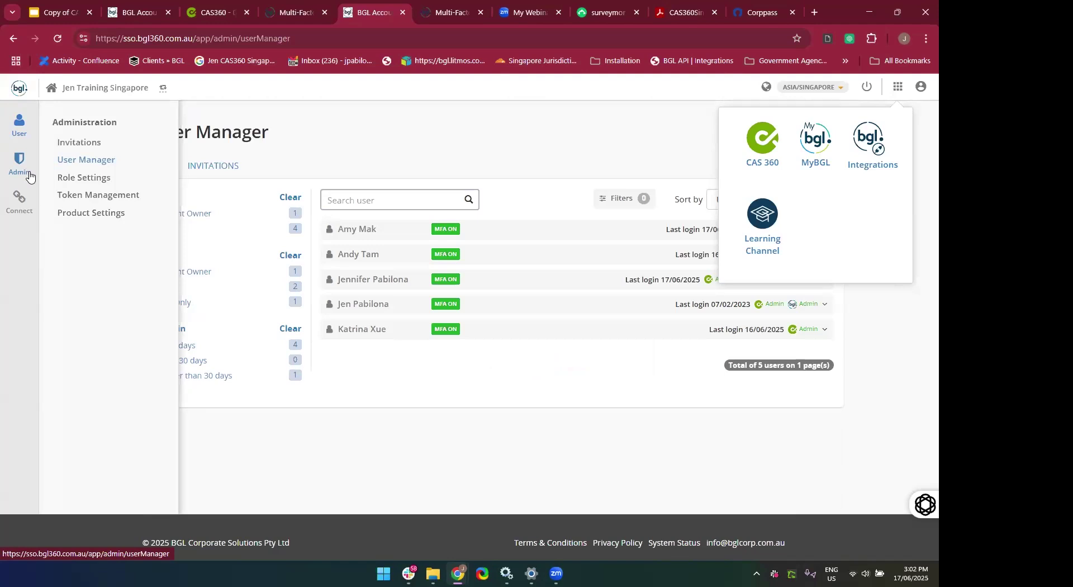
left_click(84, 147)
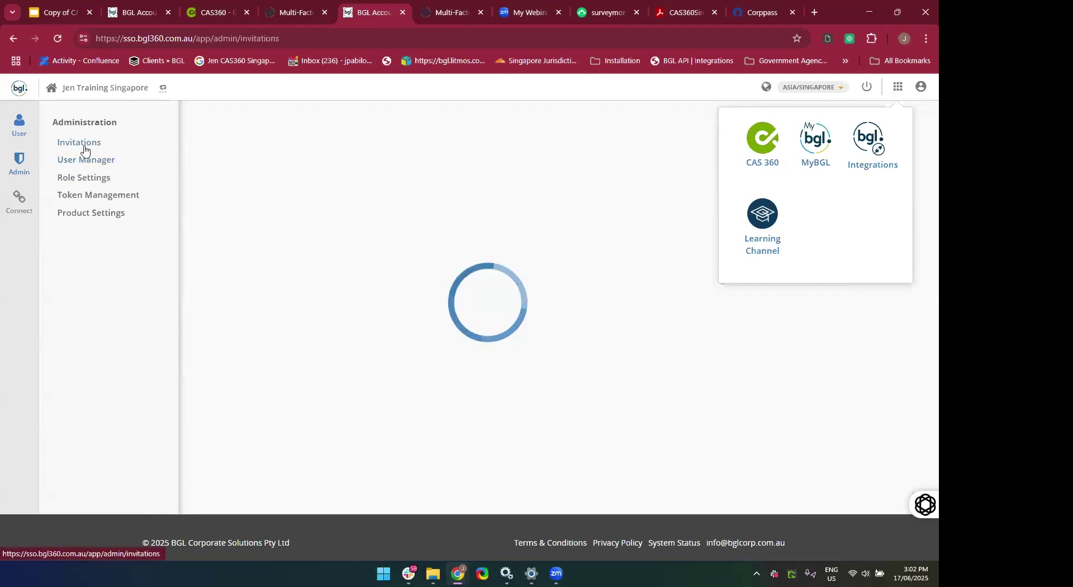
left_click(888, 87)
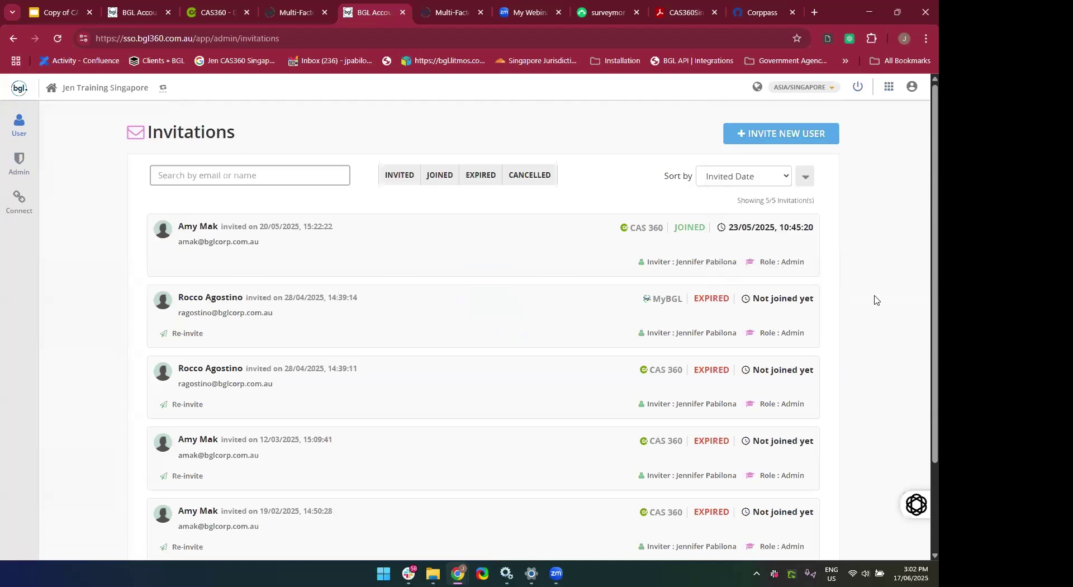
scroll(874, 300, "down", 3)
scroll(874, 300, "up", 2)
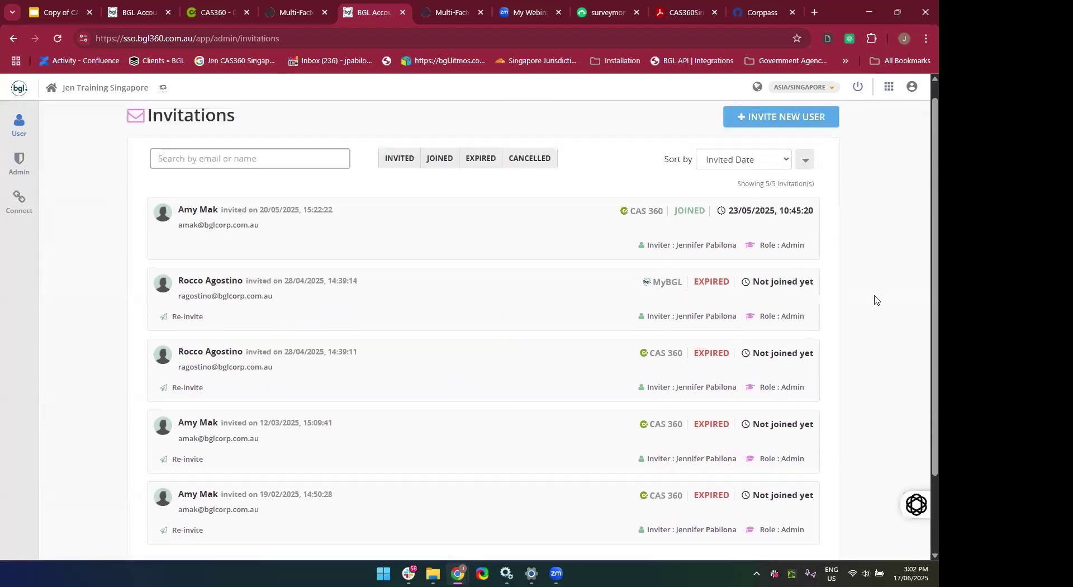
scroll(875, 300, "down", 2)
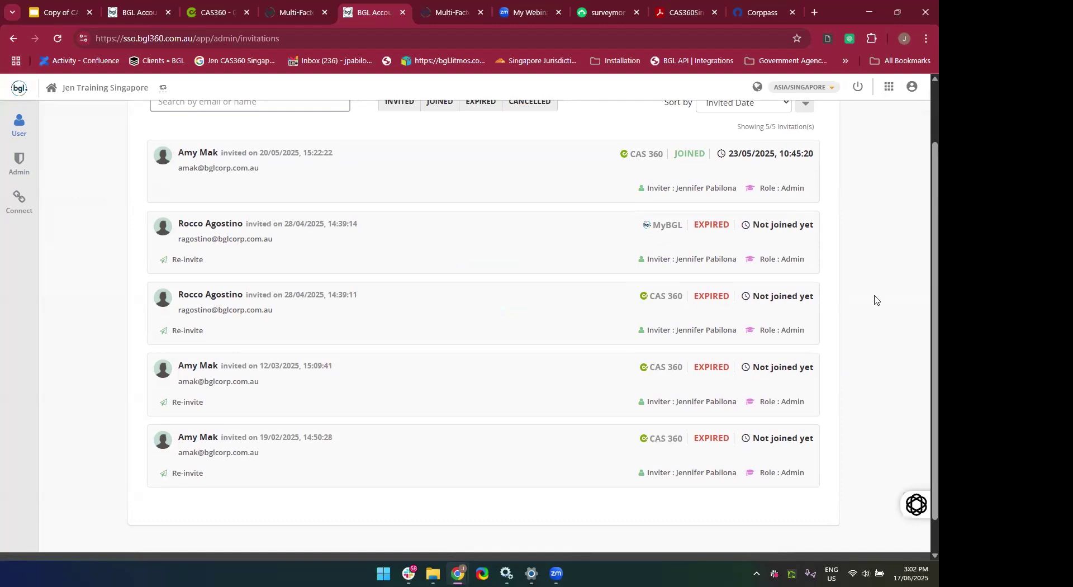
scroll(875, 300, "up", 2)
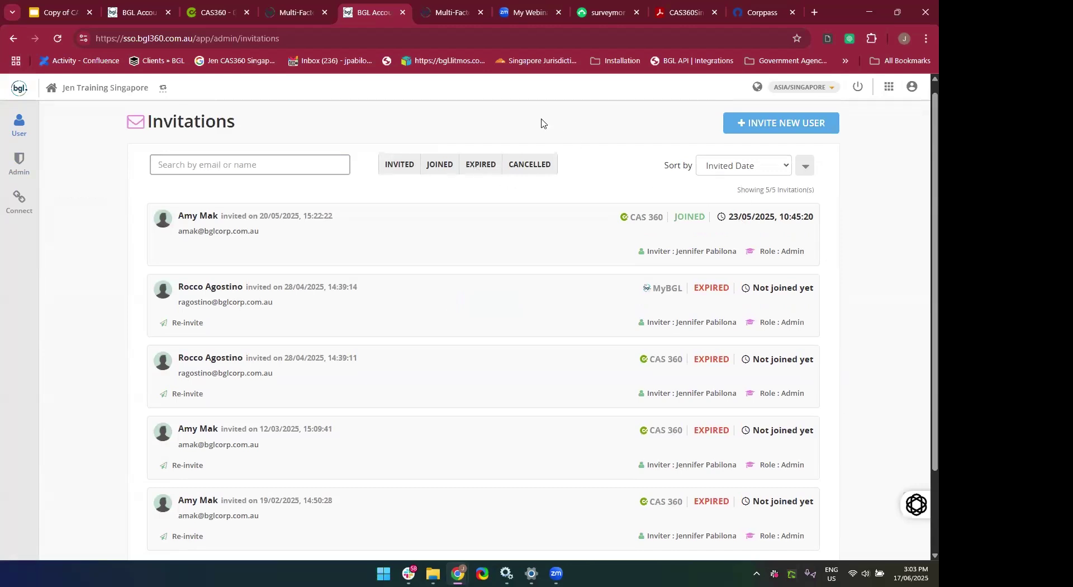
Start a new user invite with MyBGL role Normal User and CAS 360 role Admin.
left_click(796, 128)
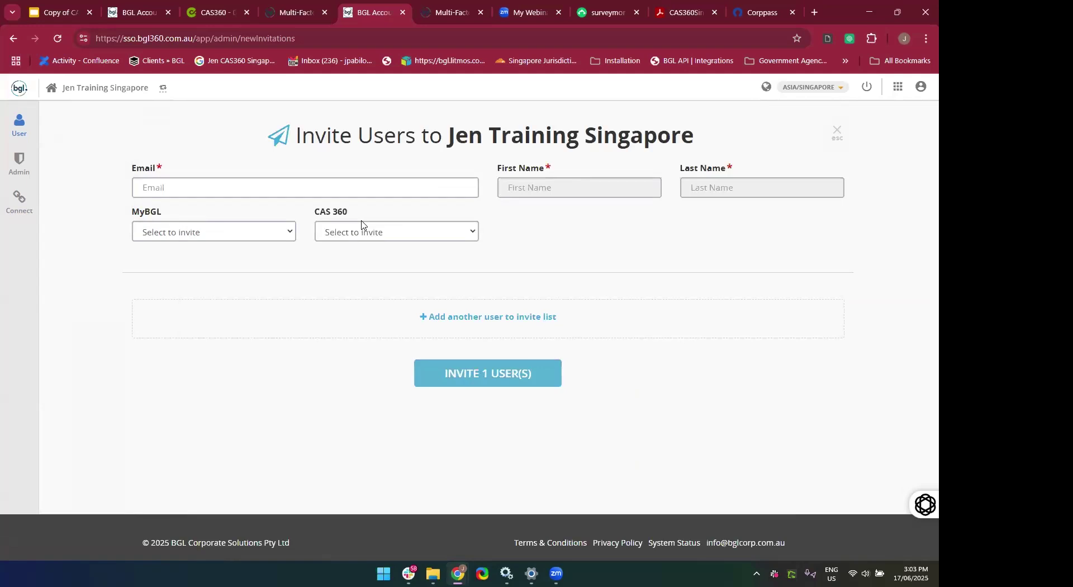
left_click(213, 239)
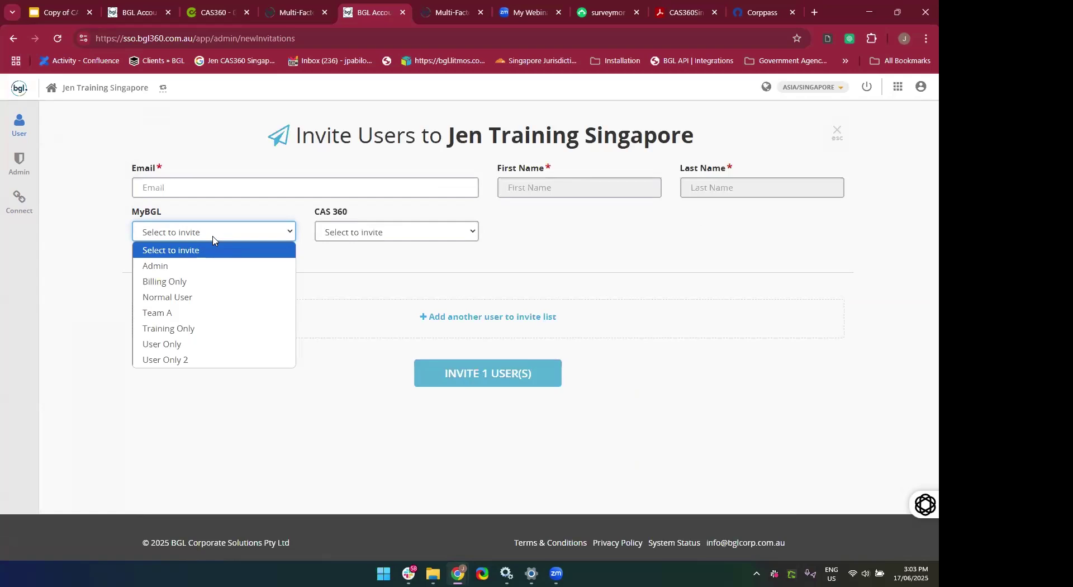
left_click(188, 305)
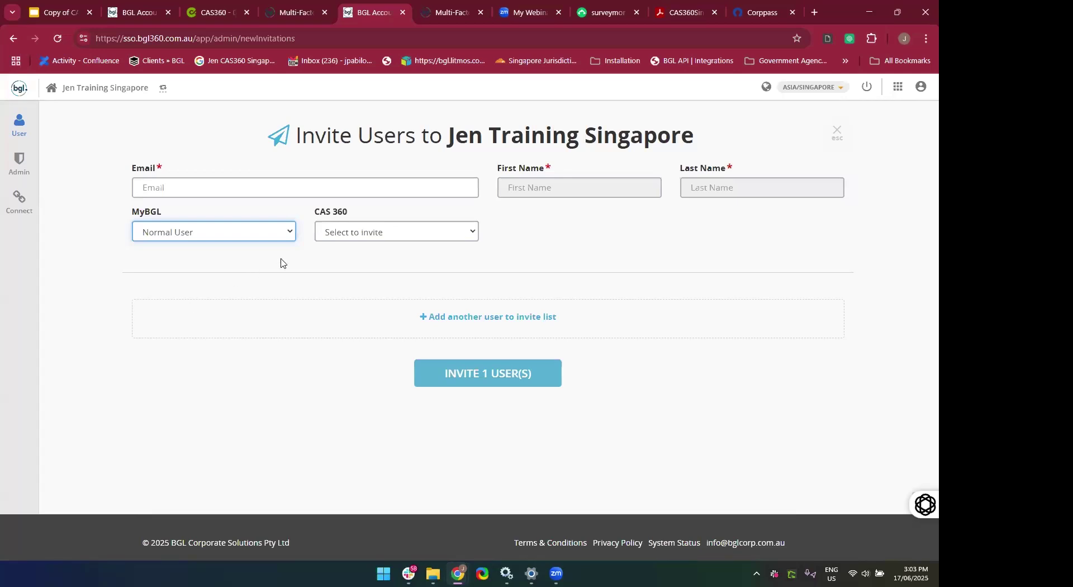
left_click(395, 239)
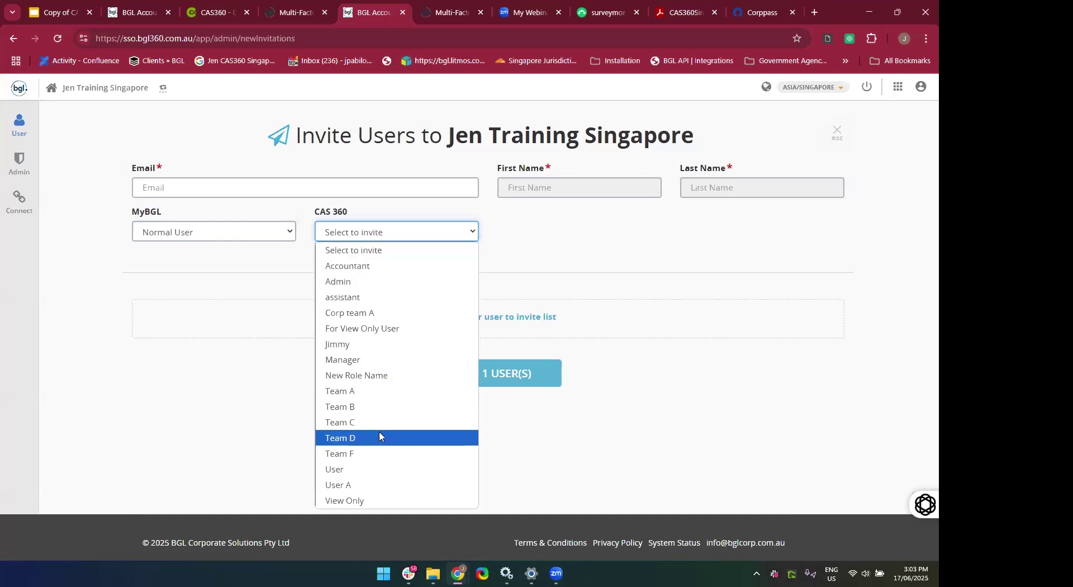
left_click(349, 285)
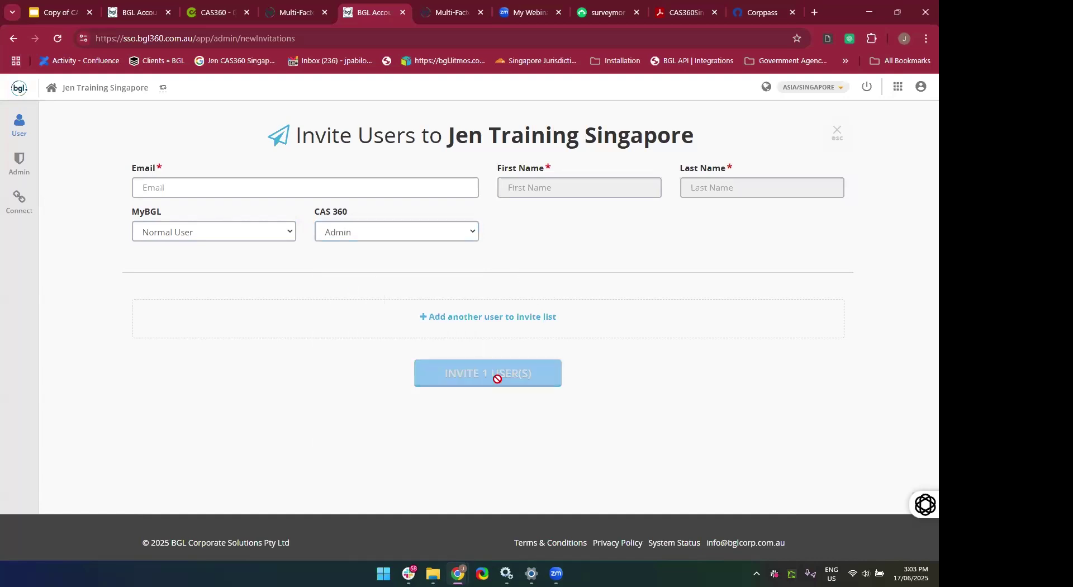
Add a second and third person to the invite list.
left_click(459, 317)
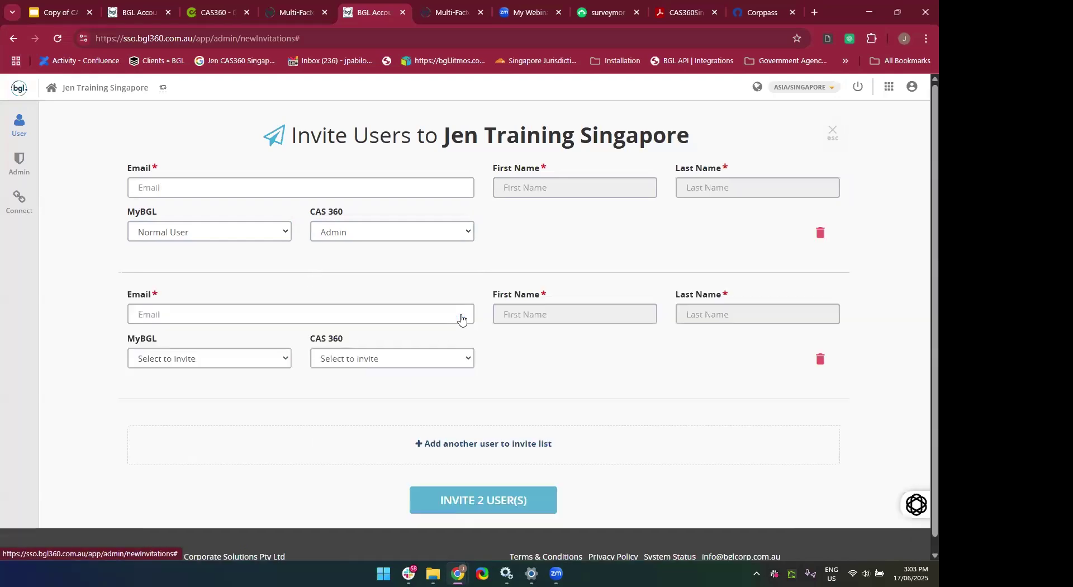
left_click(471, 443)
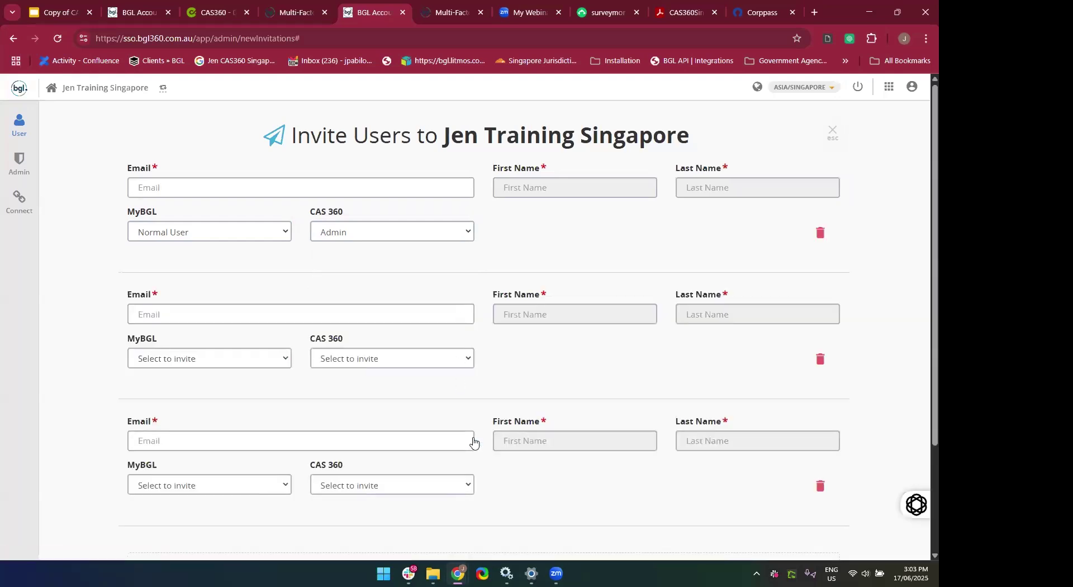
scroll(471, 447, "down", 3)
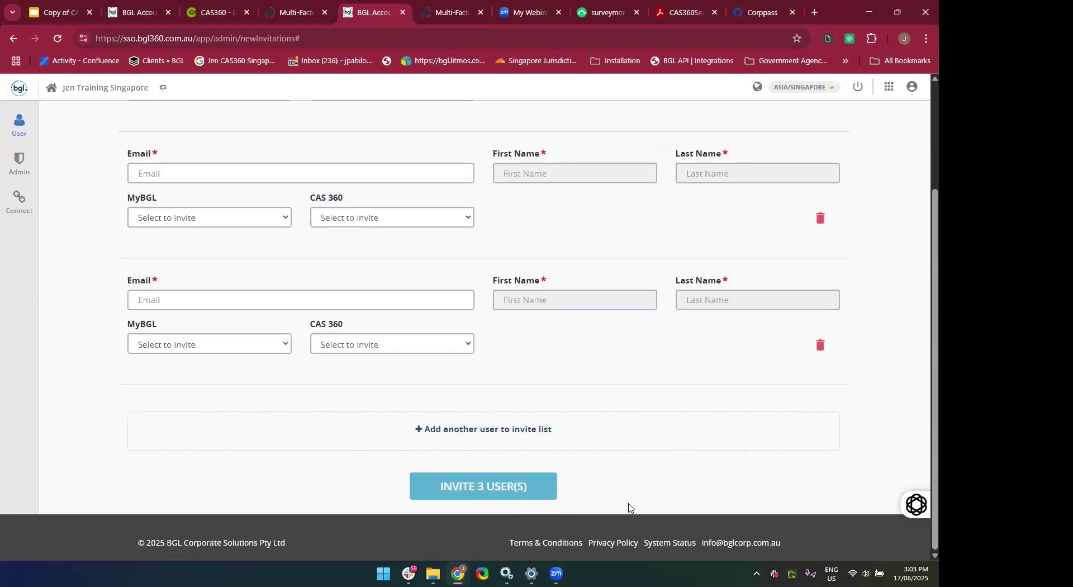
scroll(627, 530, "up", 2)
scroll(513, 252, "up", 1)
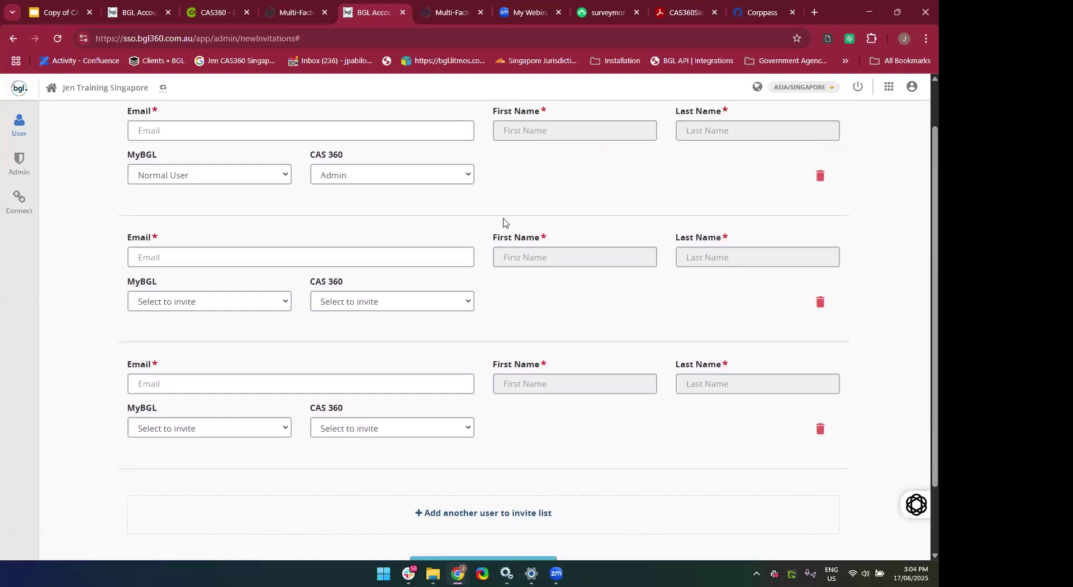
scroll(503, 223, "up", 2)
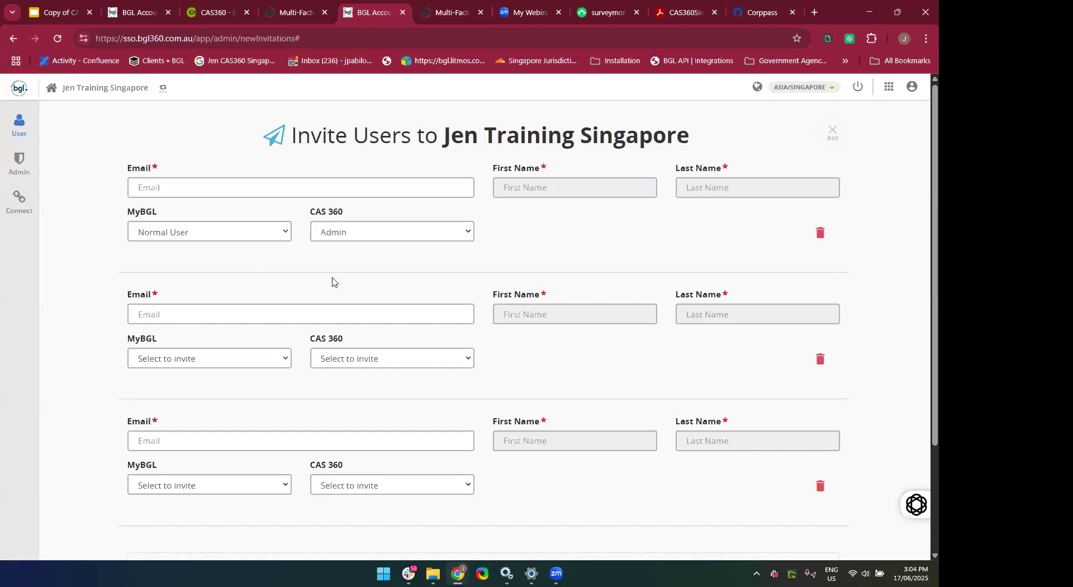
Delete two extra invite rows and go back to the Invitations list under Administration.
left_click(824, 238)
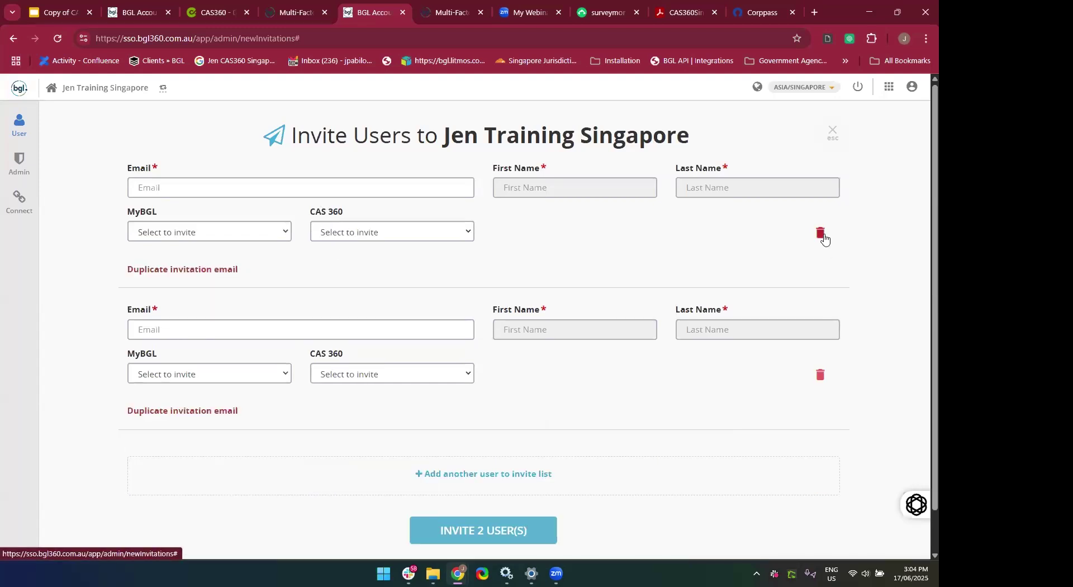
left_click(824, 237)
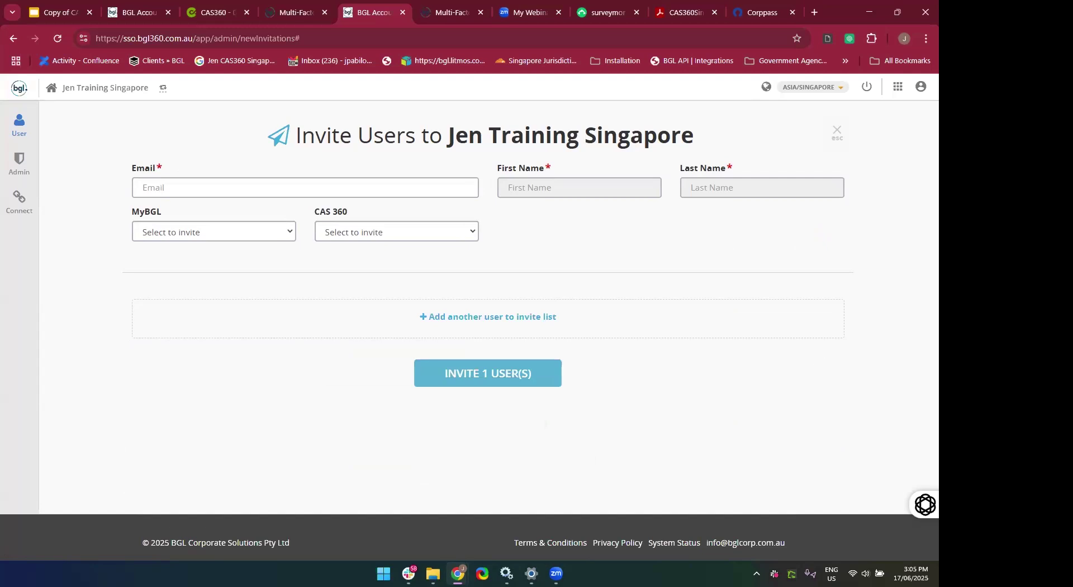
mouse_move(15, 168)
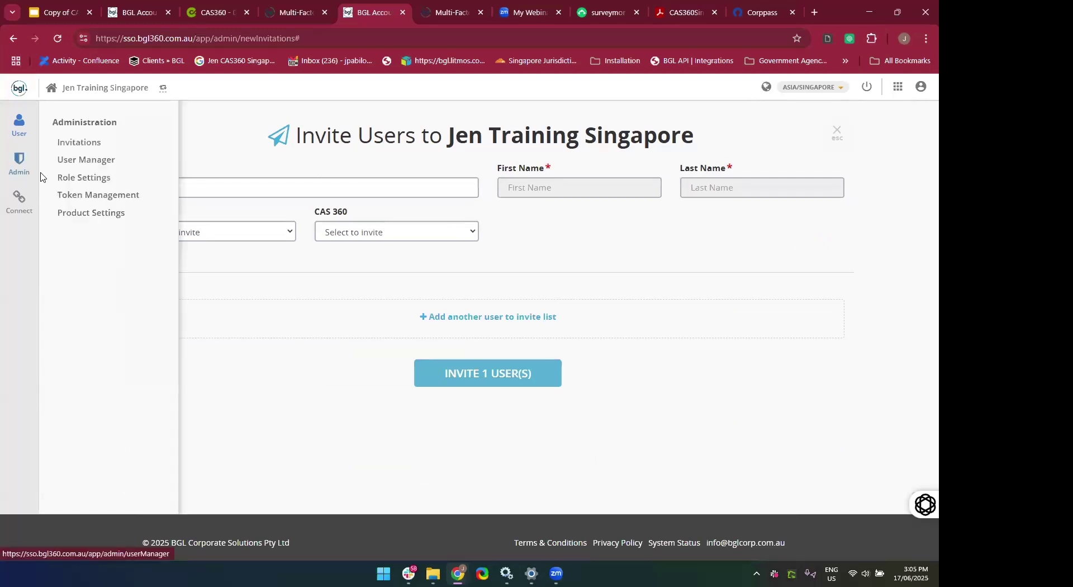
left_click(79, 144)
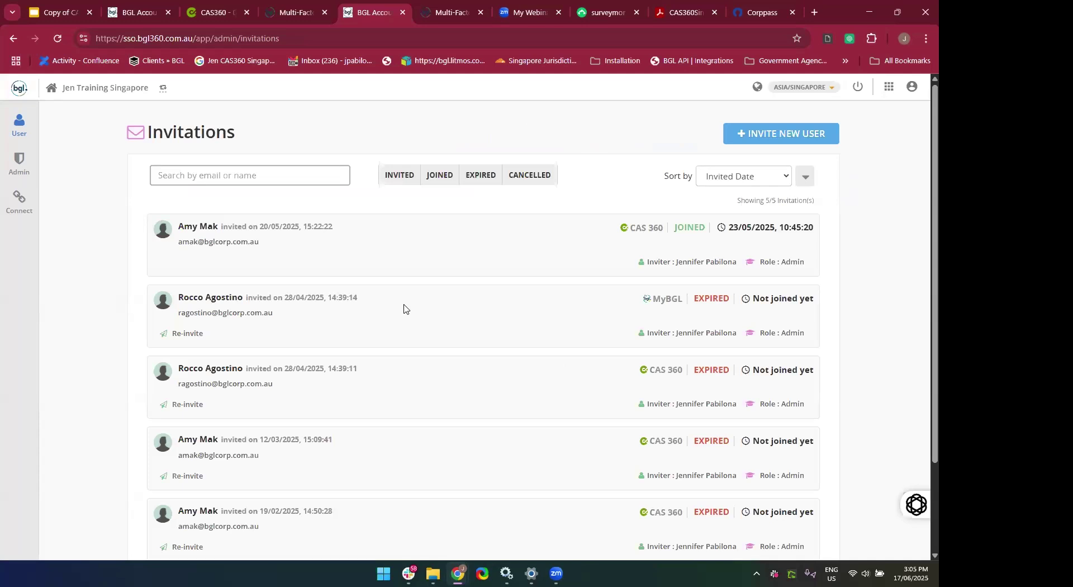
scroll(404, 309, "down", 3)
scroll(404, 309, "up", 2)
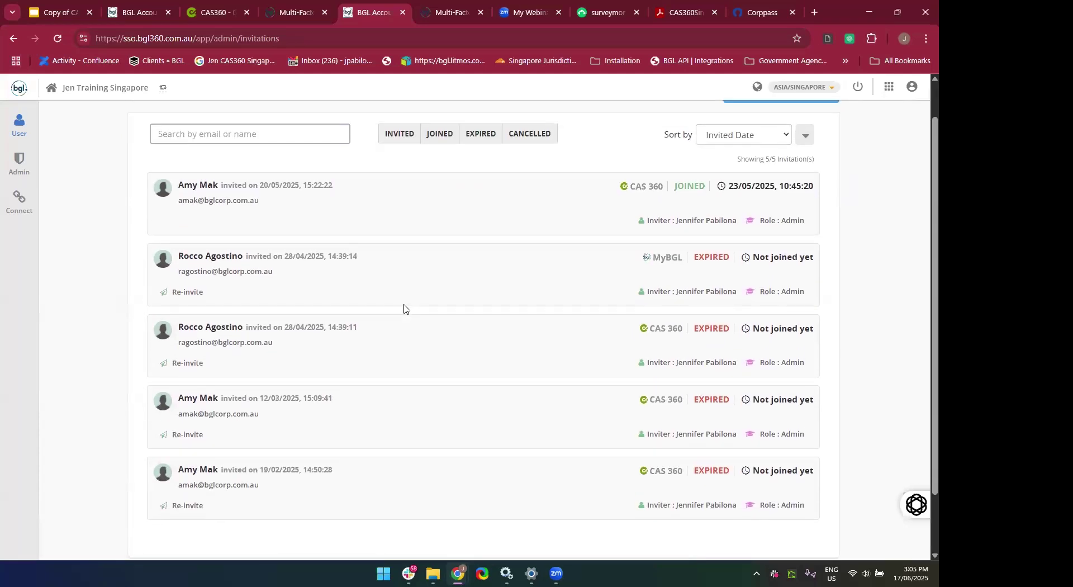
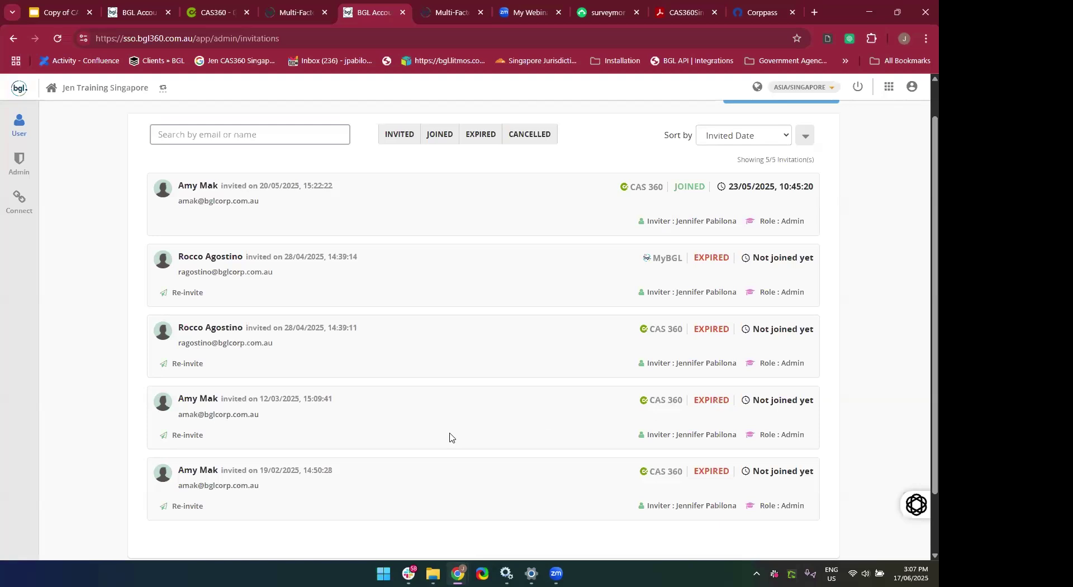
Try re-inviting the expired 12/03/2025 invitation and dismiss the already-invited error.
scroll(368, 478, "down", 2)
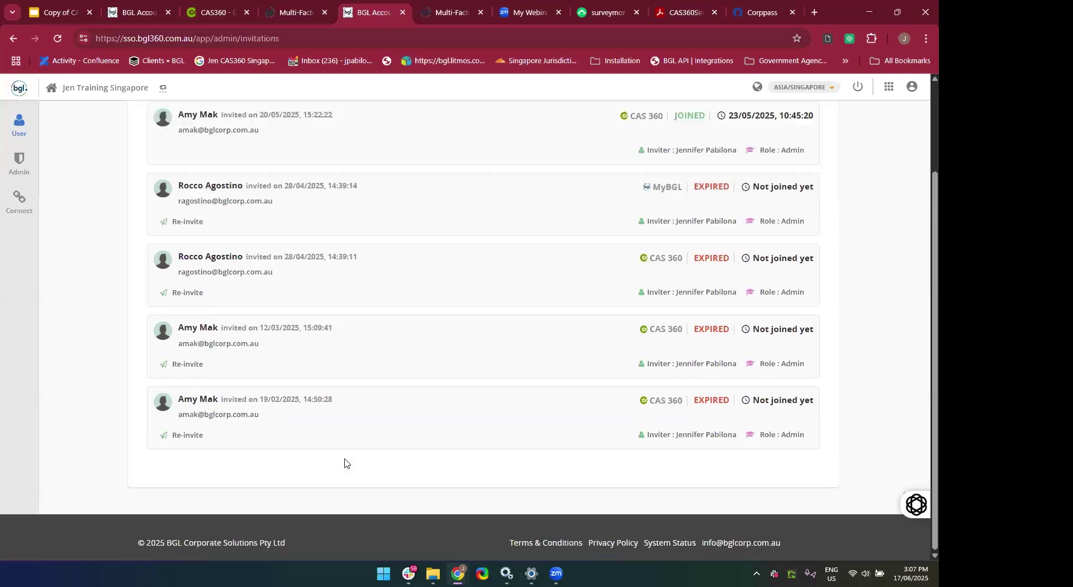
left_click(195, 371)
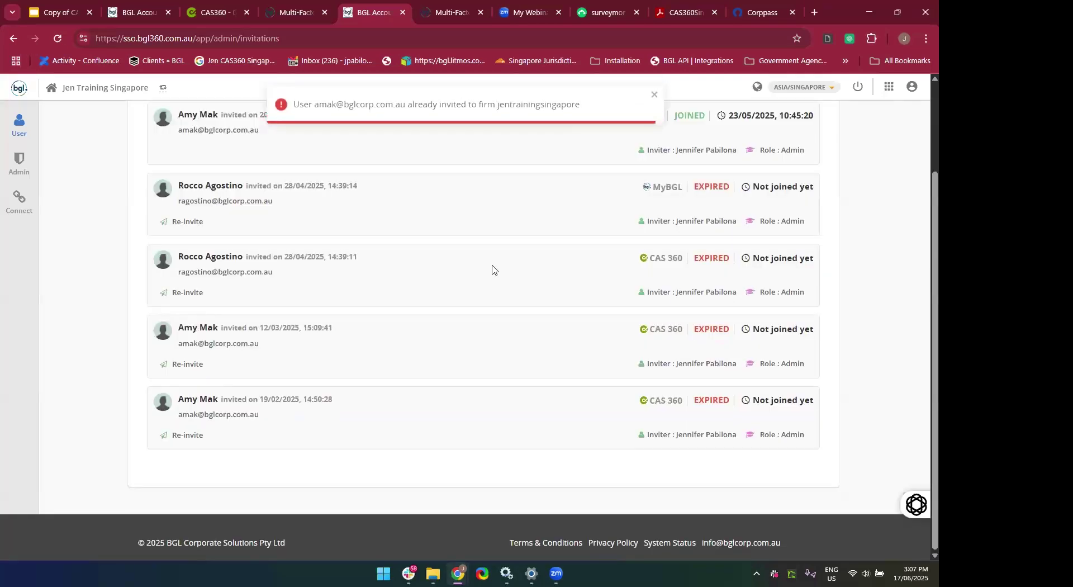
left_click(654, 94)
Toggle the Expired, Cancelled and Invited status filters on the Invitations list.
scroll(488, 307, "up", 2)
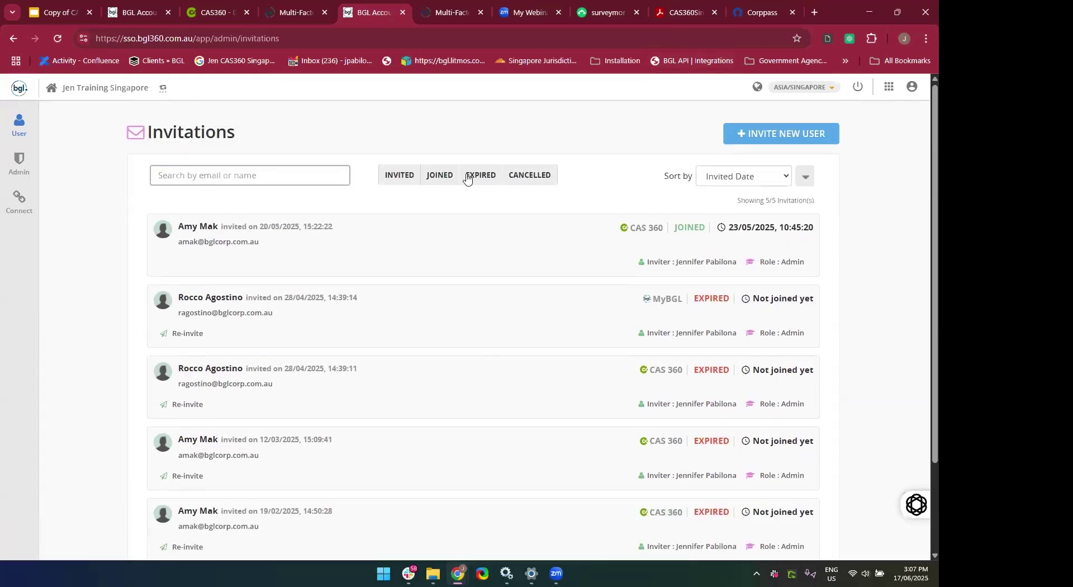
left_click(469, 176)
left_click(526, 179)
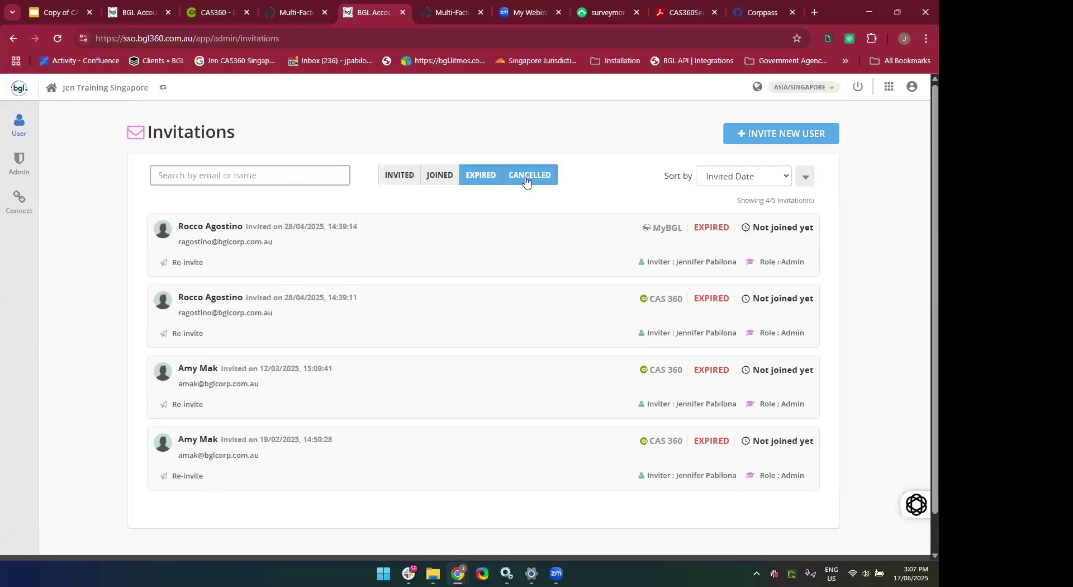
left_click(396, 186)
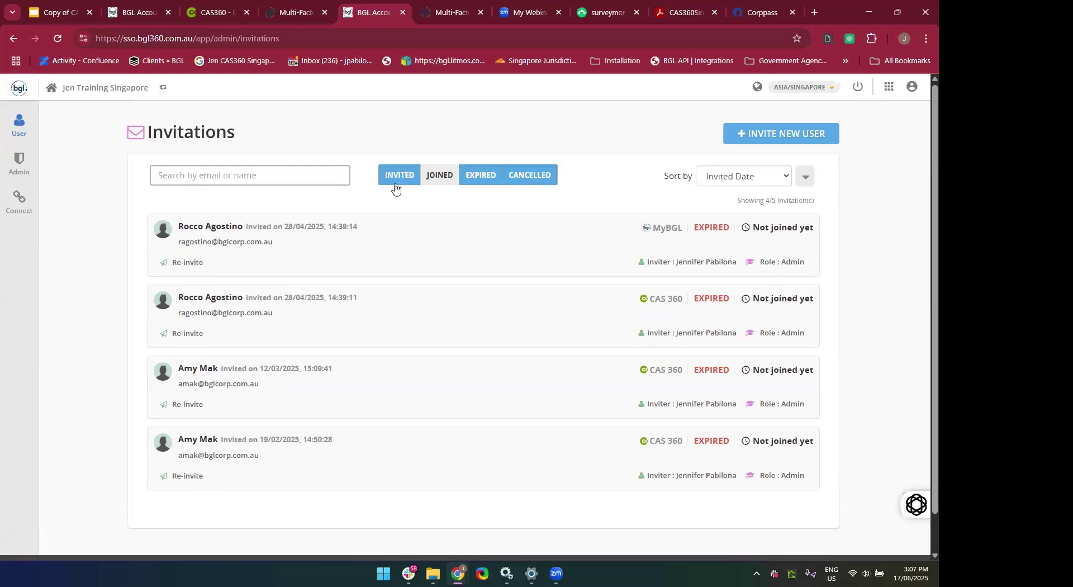
left_click(396, 186)
left_click(384, 176)
mouse_move(22, 168)
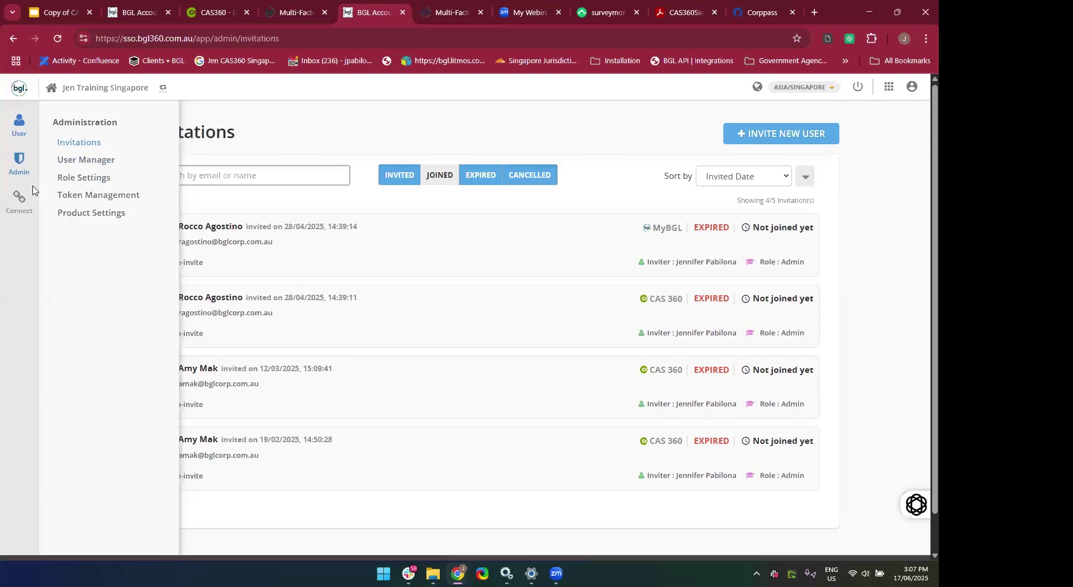
Open User Manager and expand the second of the five users' account details.
left_click(69, 162)
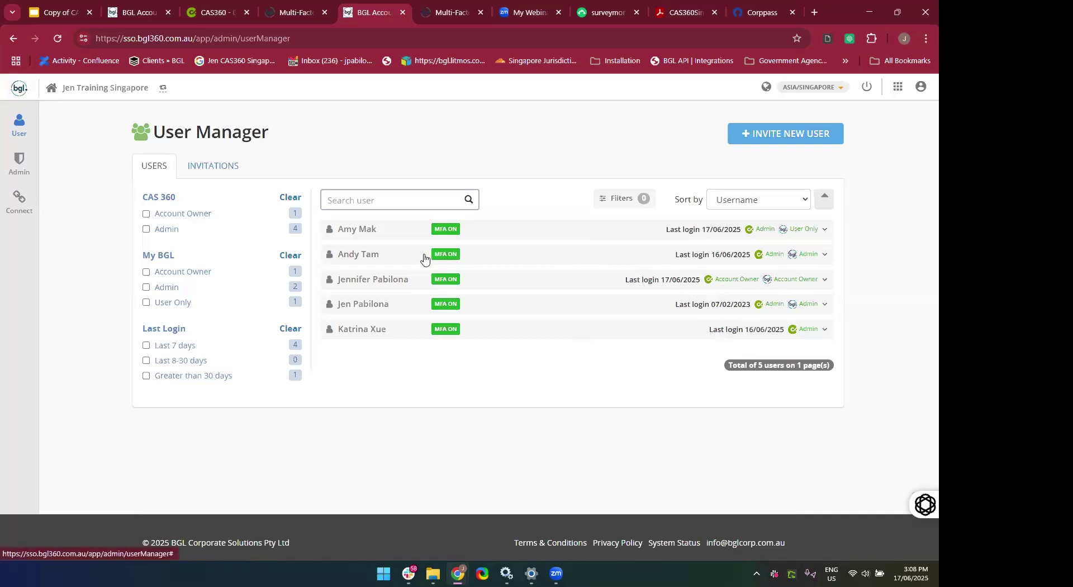
left_click(539, 261)
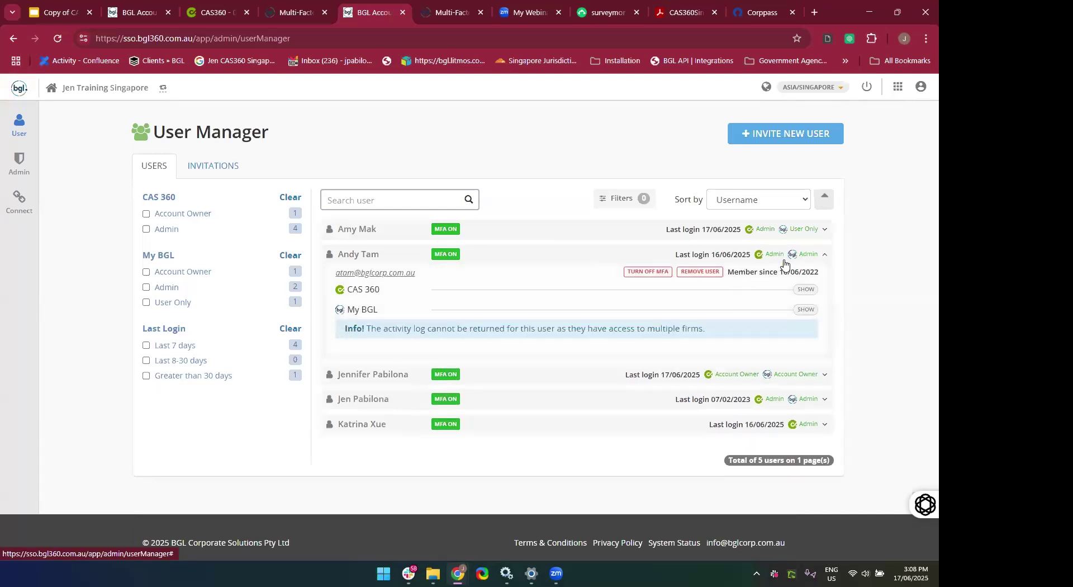
scroll(760, 260, "up", 5, "ctrl")
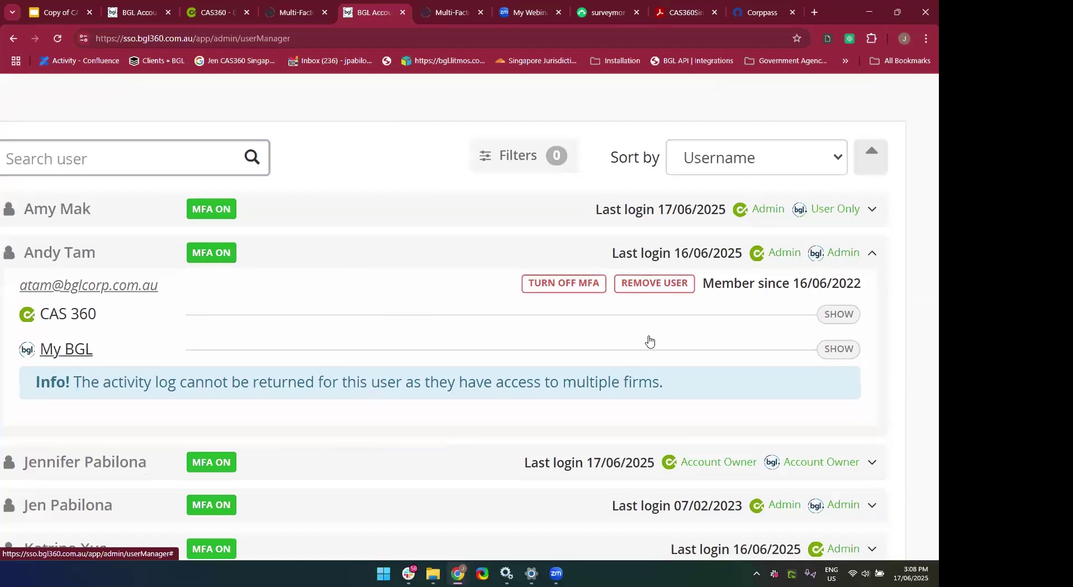
scroll(649, 341, "left", 2)
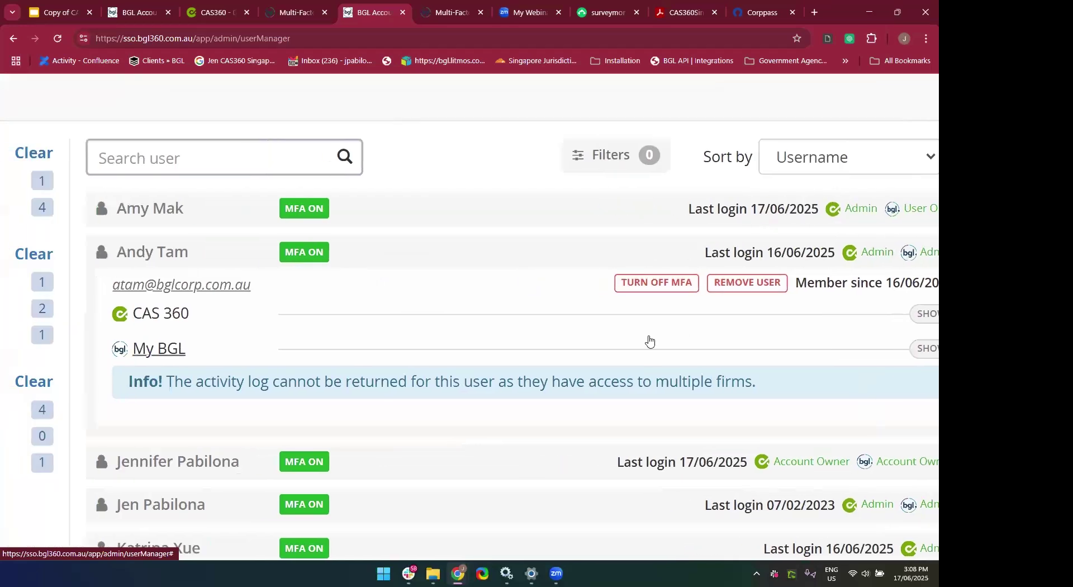
scroll(649, 341, "down", 5)
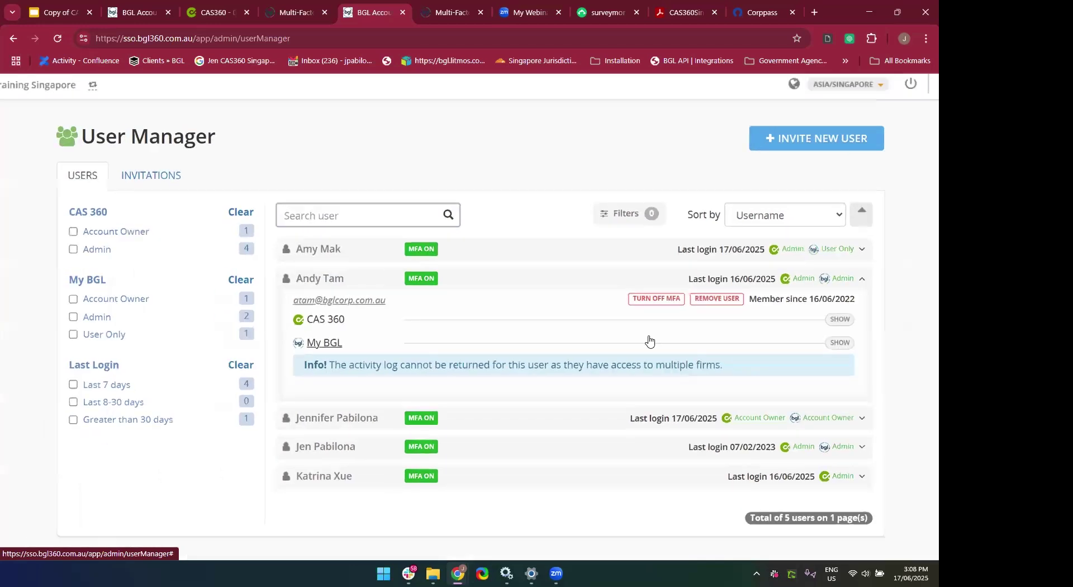
scroll(650, 341, "up", 2)
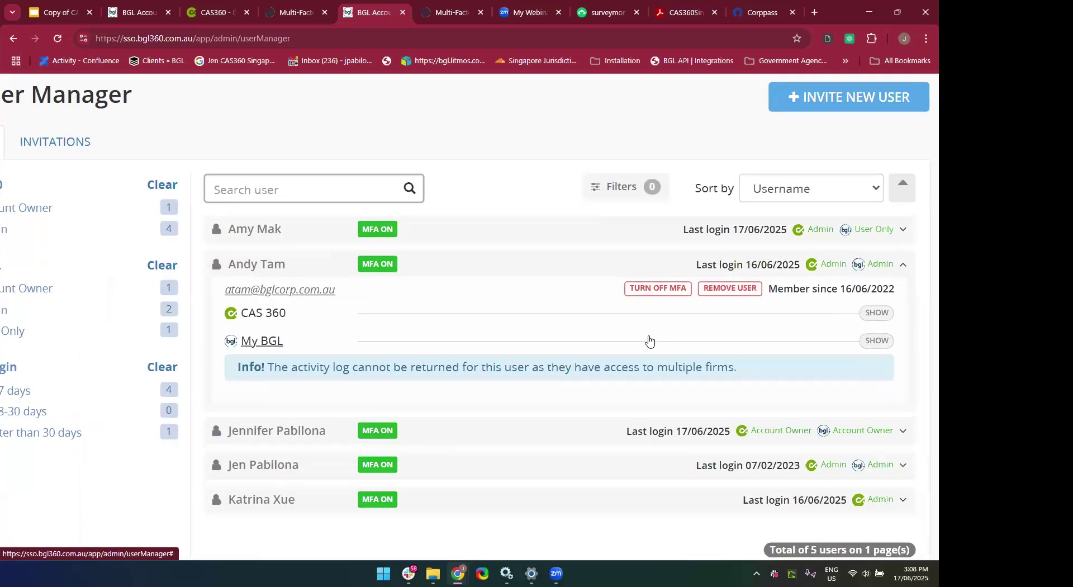
left_click(740, 269)
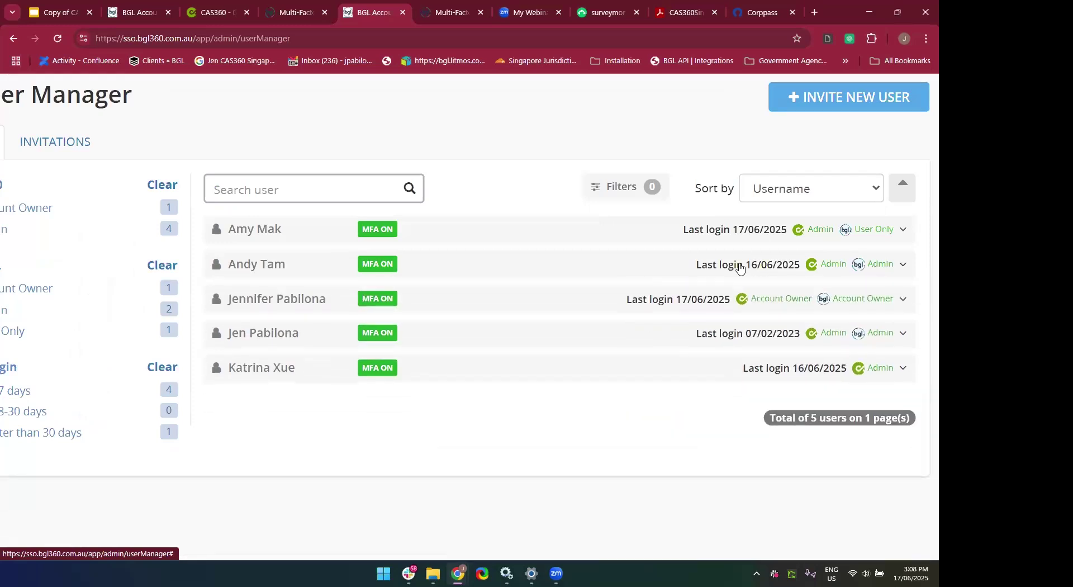
left_click(739, 268)
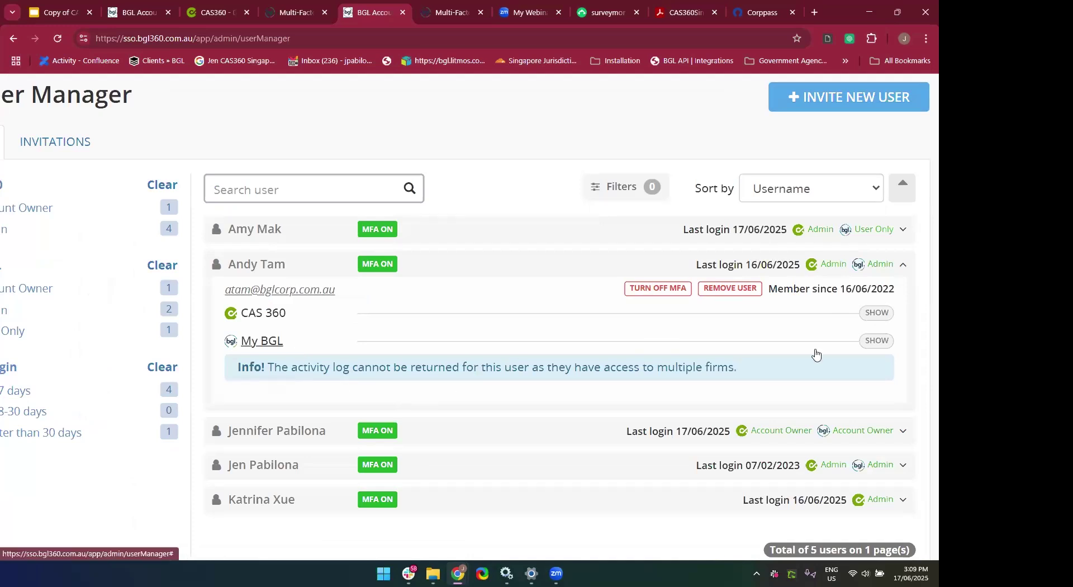
Try Accountant and assistant as the second user's CAS 360 role, then restore Admin.
left_click(878, 313)
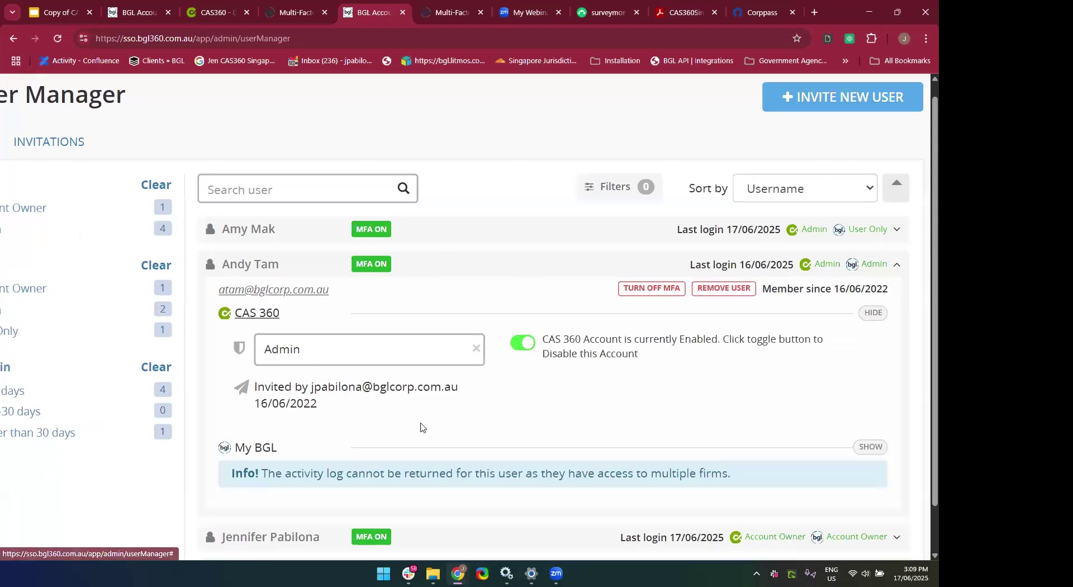
scroll(421, 428, "down", 1)
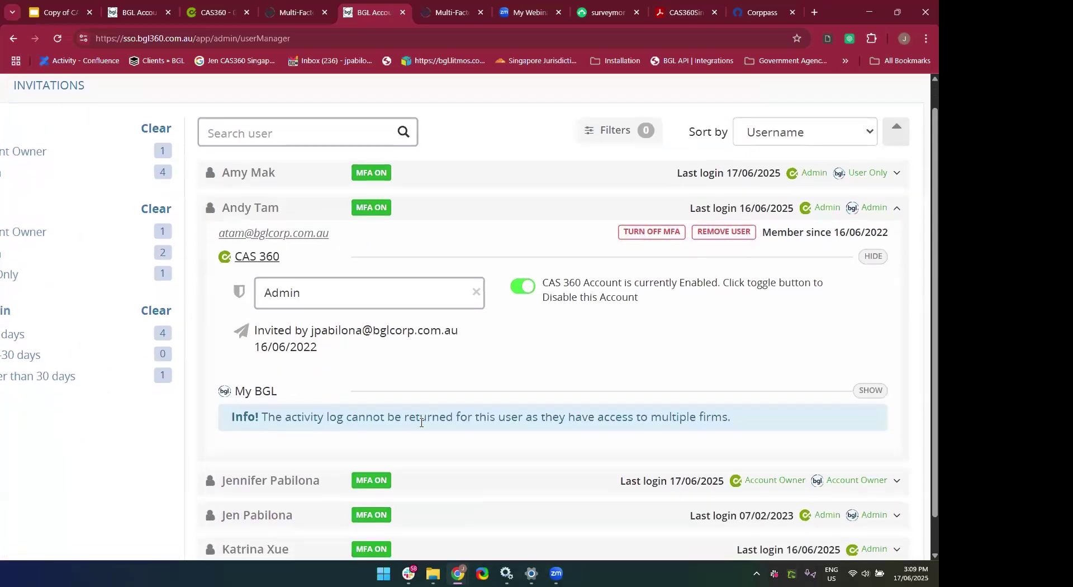
left_click(347, 307)
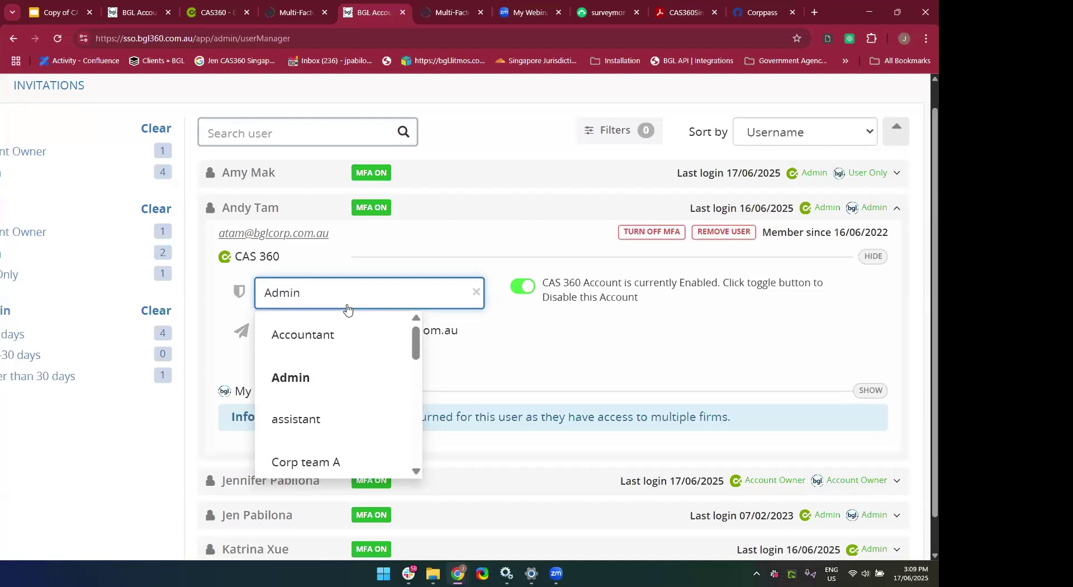
left_click(344, 334)
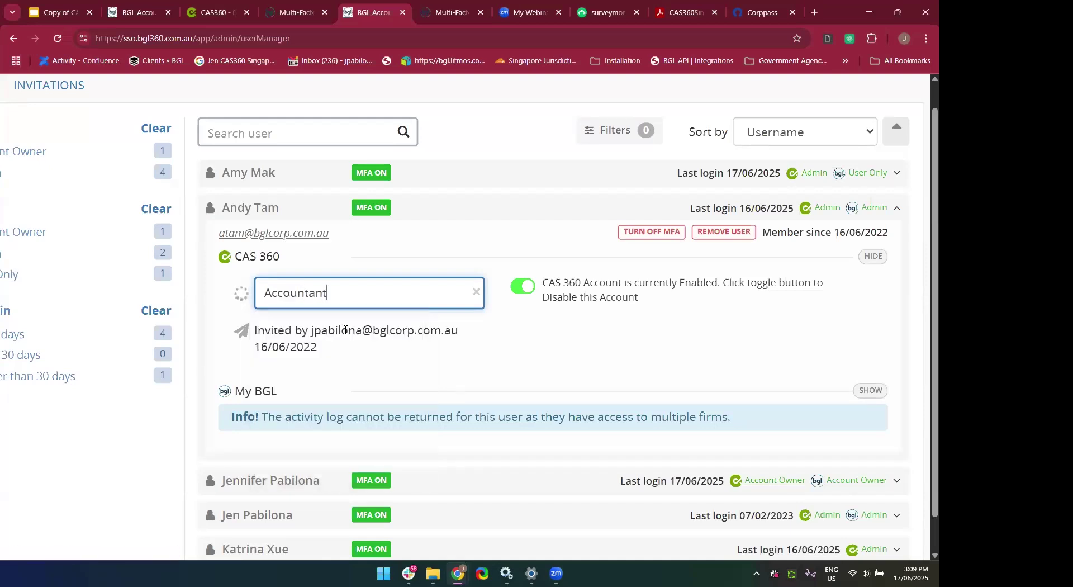
left_click(340, 295)
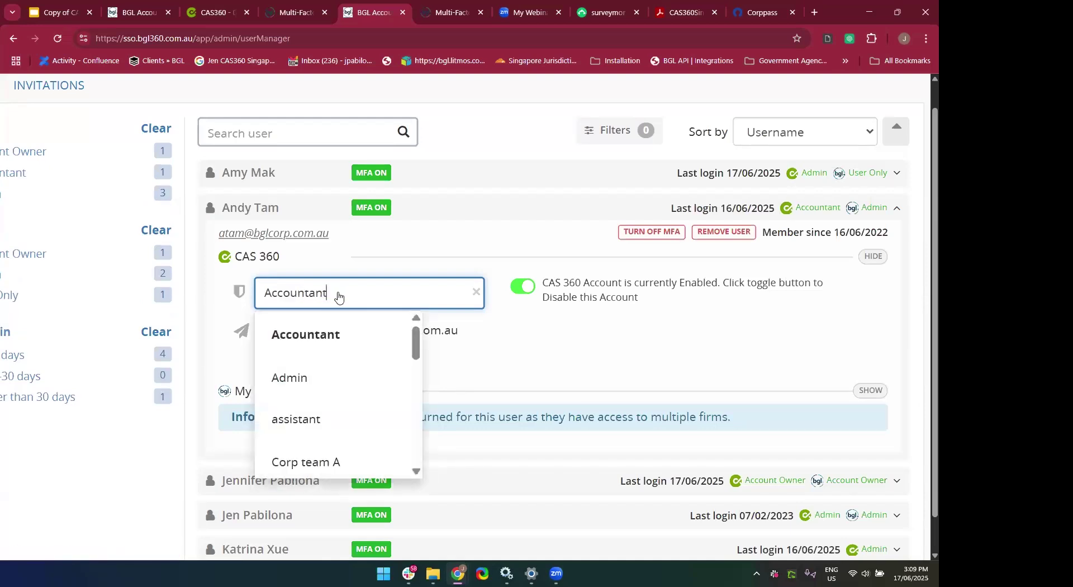
left_click(321, 419)
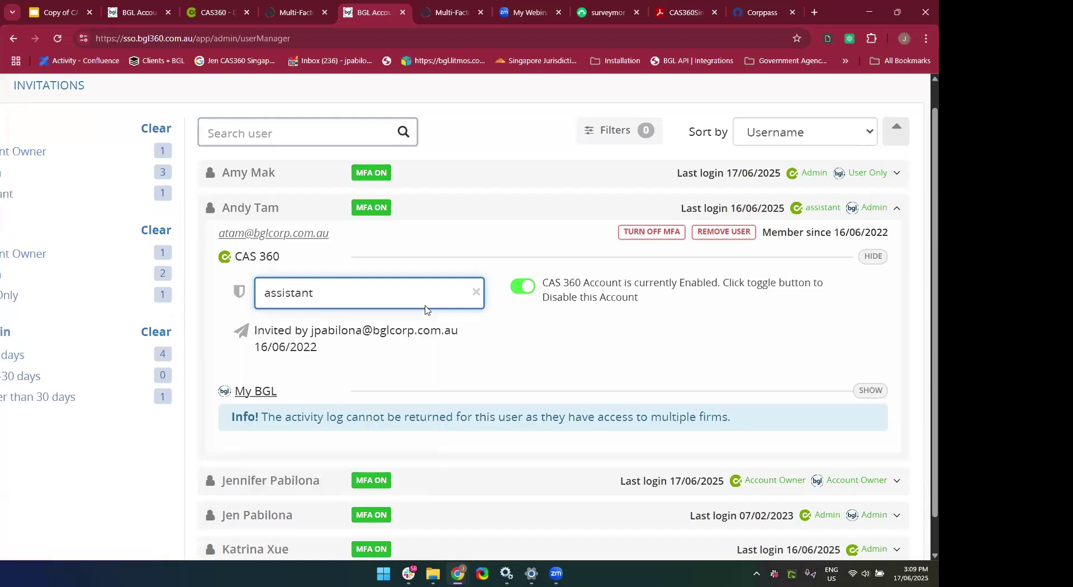
scroll(414, 375, "down", 1)
scroll(413, 374, "down", 1)
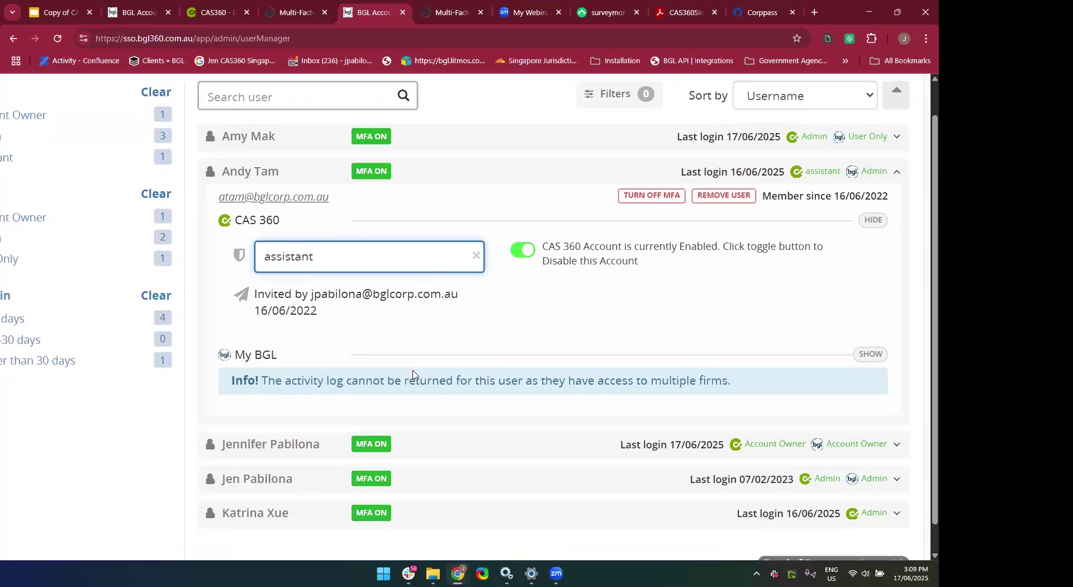
scroll(413, 374, "up", 1)
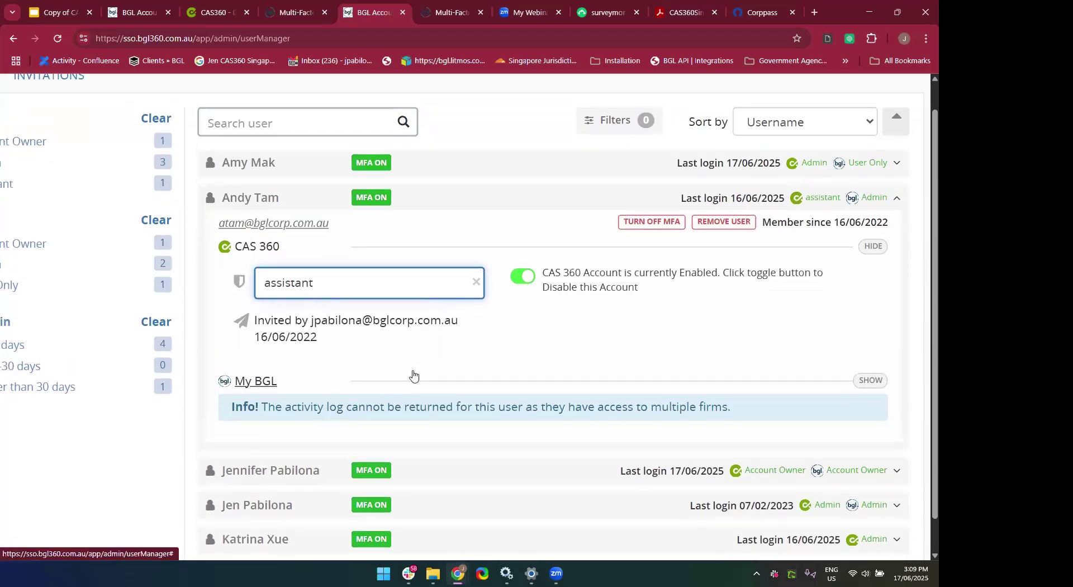
left_click(377, 282)
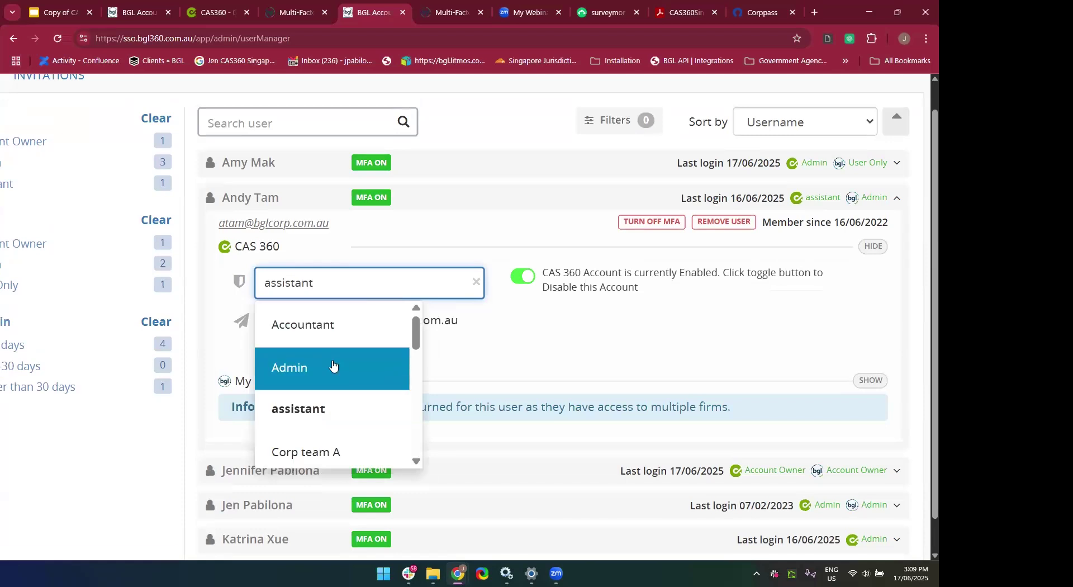
left_click(333, 364)
Set the second user's My BGL role to Billing Only and expand the fourth user.
scroll(472, 331, "down", 3)
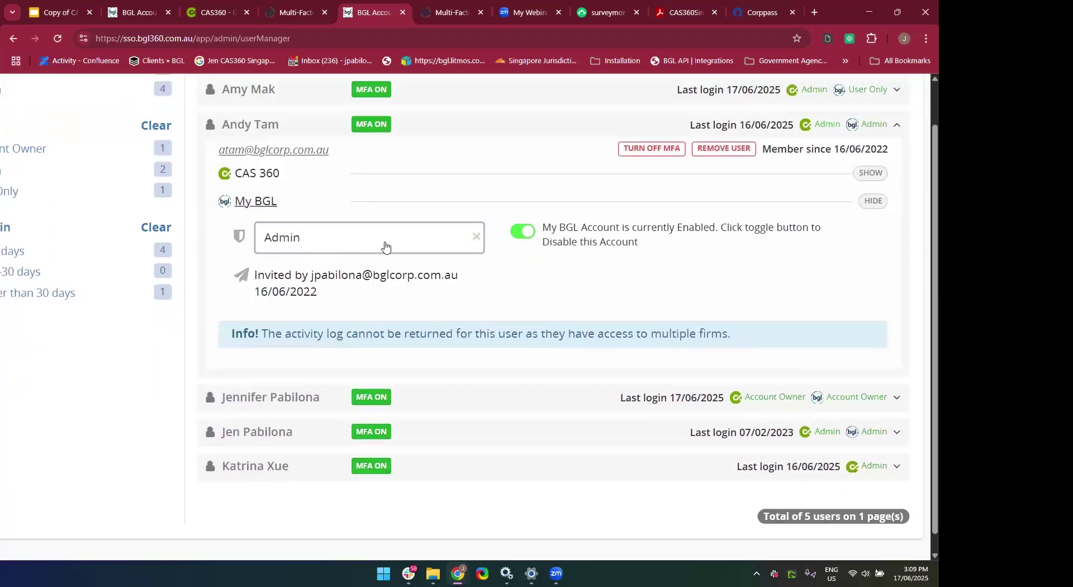
left_click(385, 246)
left_click(345, 328)
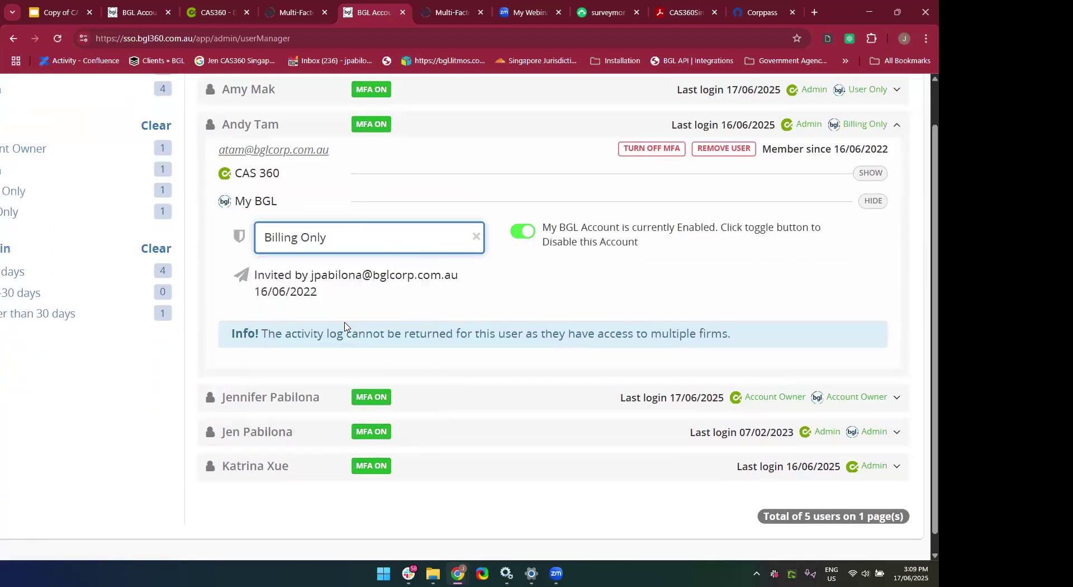
left_click(423, 442)
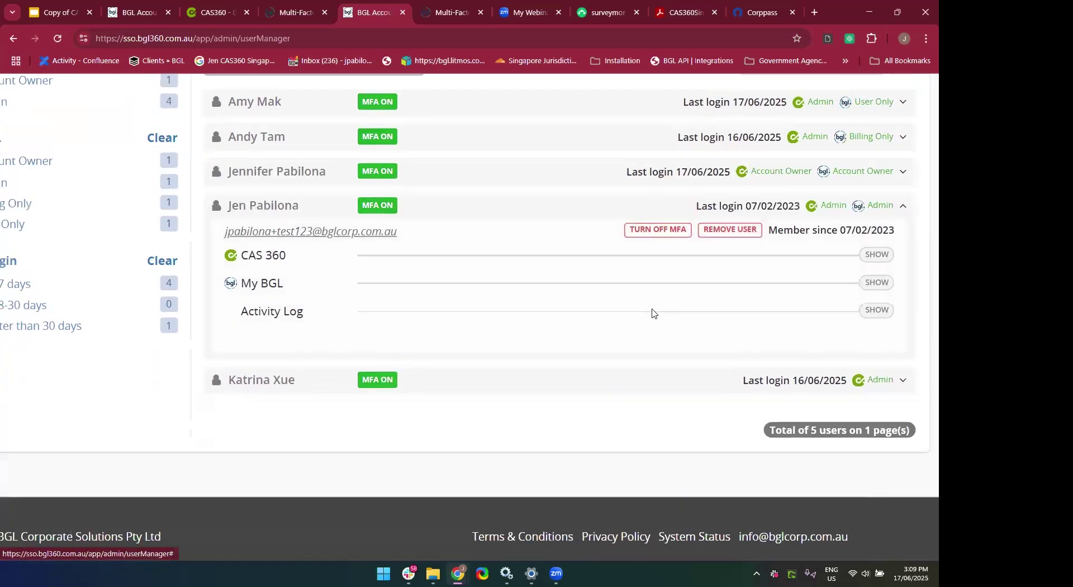
Review the CAS 360 and My BGL settings of the fourth, first and last users.
left_click(700, 247)
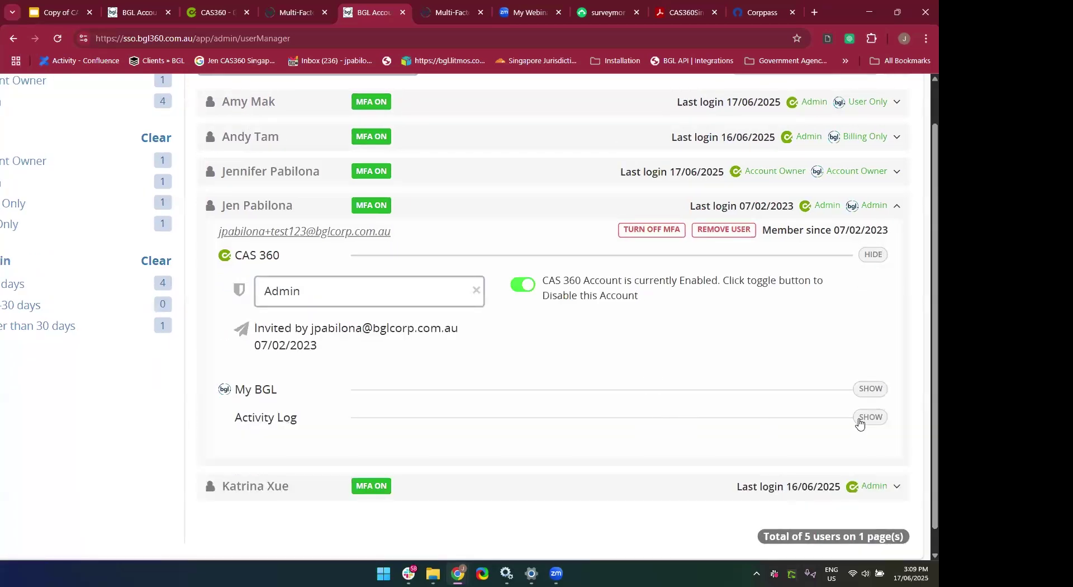
left_click(660, 394)
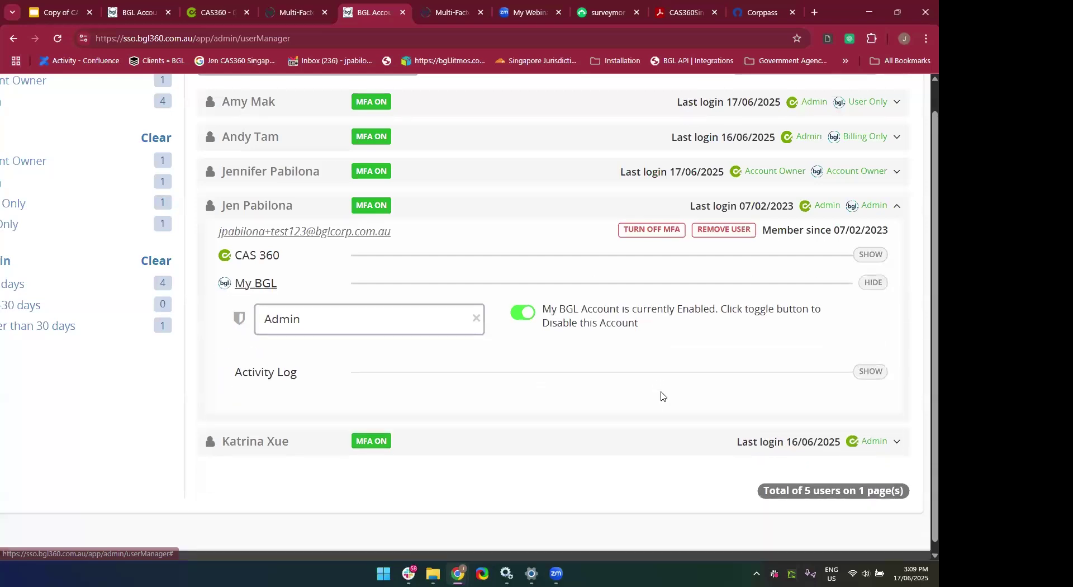
scroll(683, 380, "up", 2)
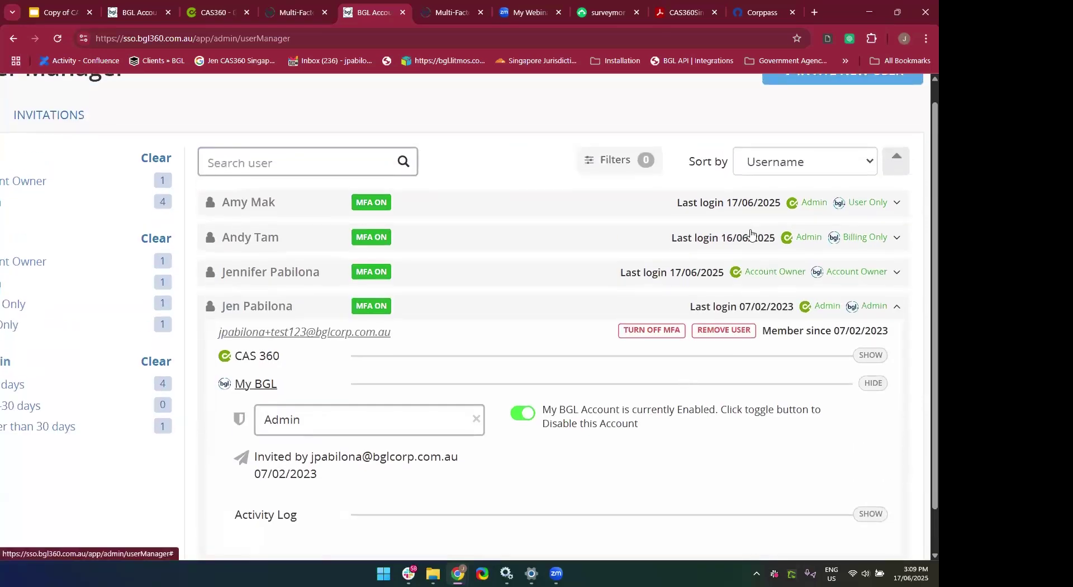
left_click(639, 207)
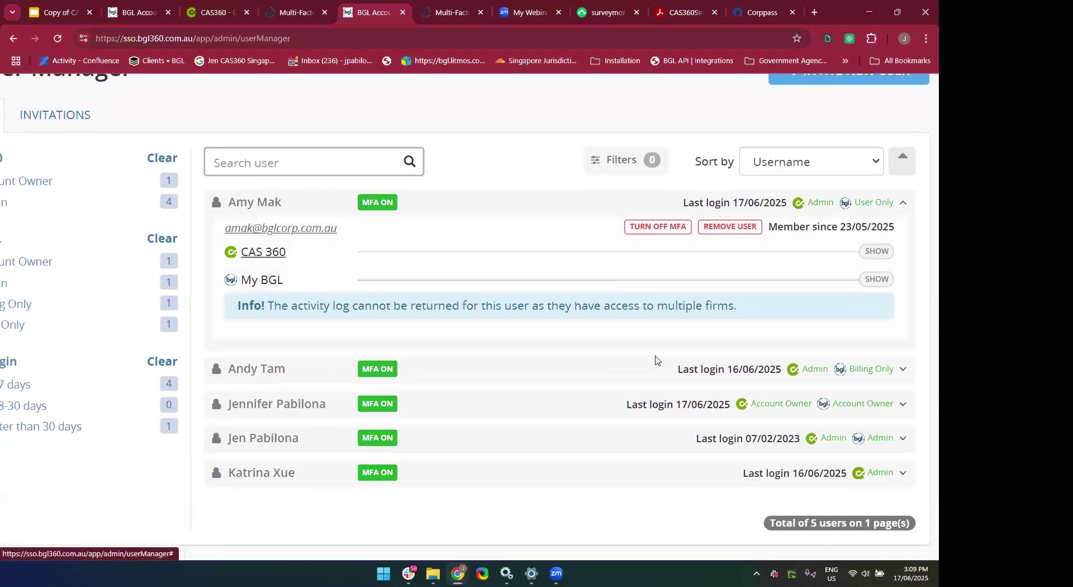
scroll(599, 377, "down", 1)
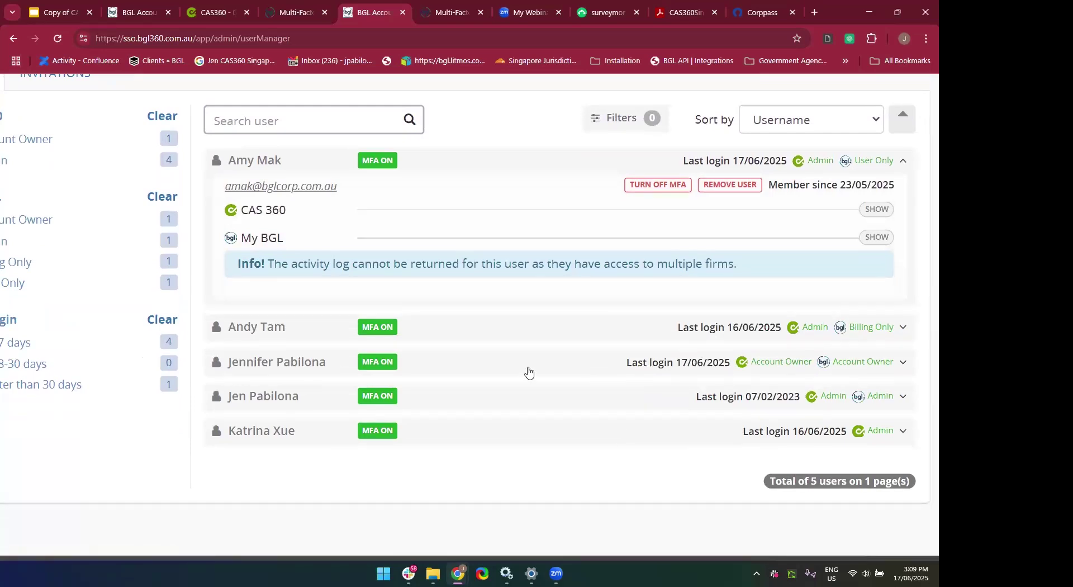
left_click(515, 439)
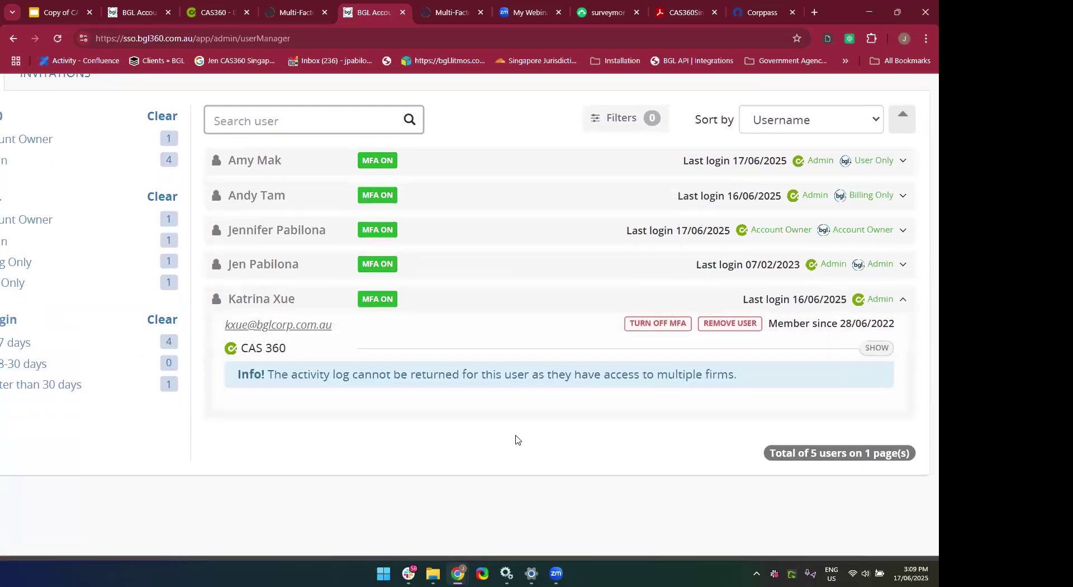
scroll(581, 428, "up", 1)
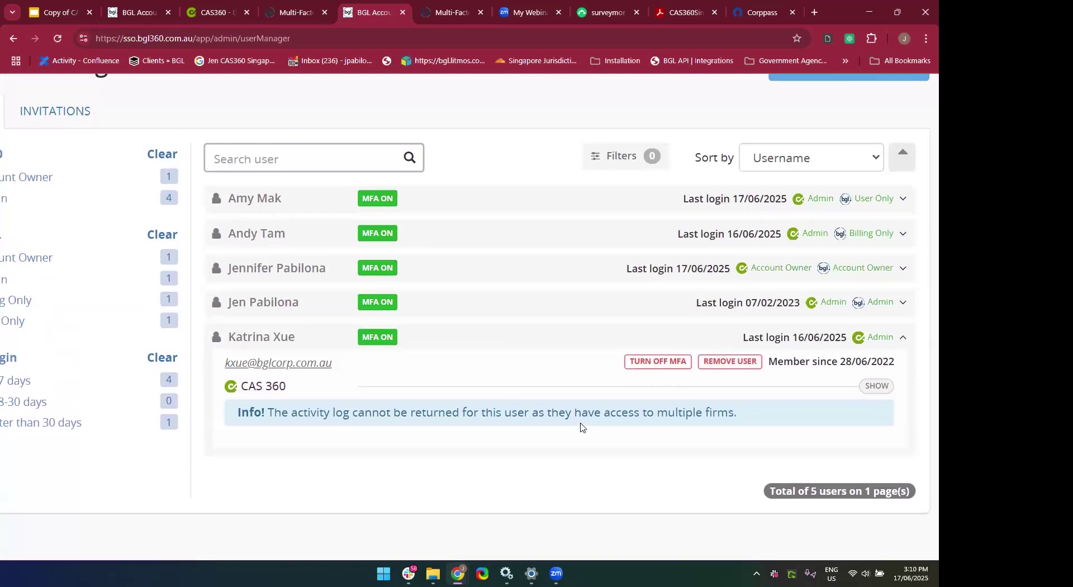
scroll(581, 427, "up", 2)
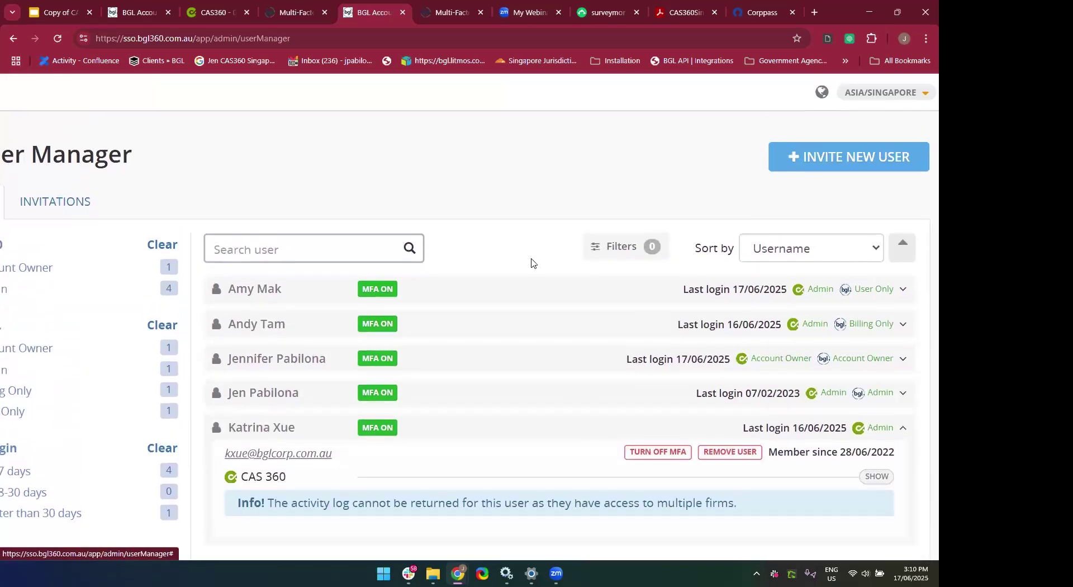
left_click(525, 426)
left_click(484, 398)
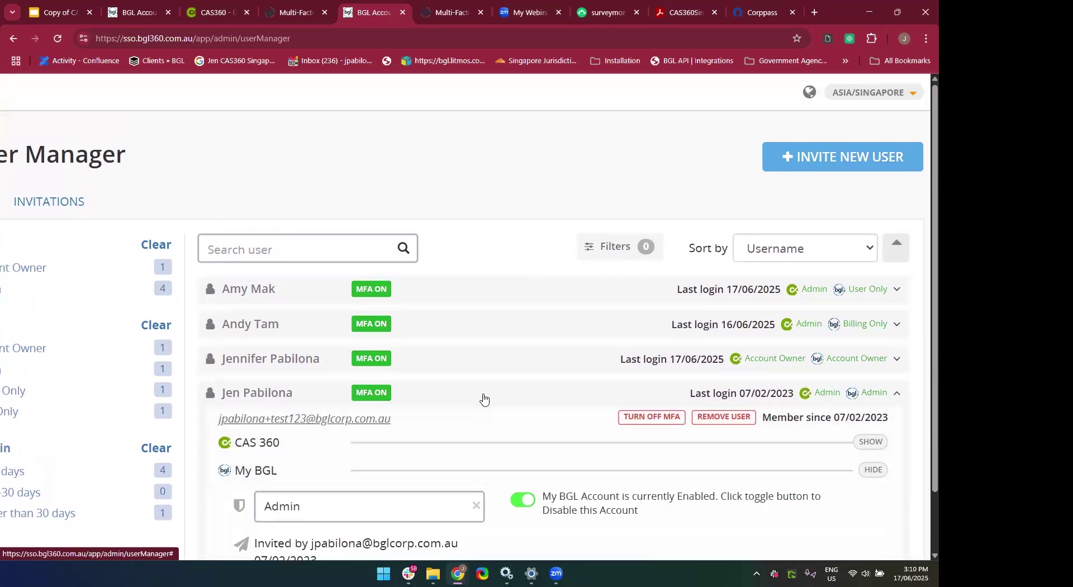
scroll(484, 396, "down", 4)
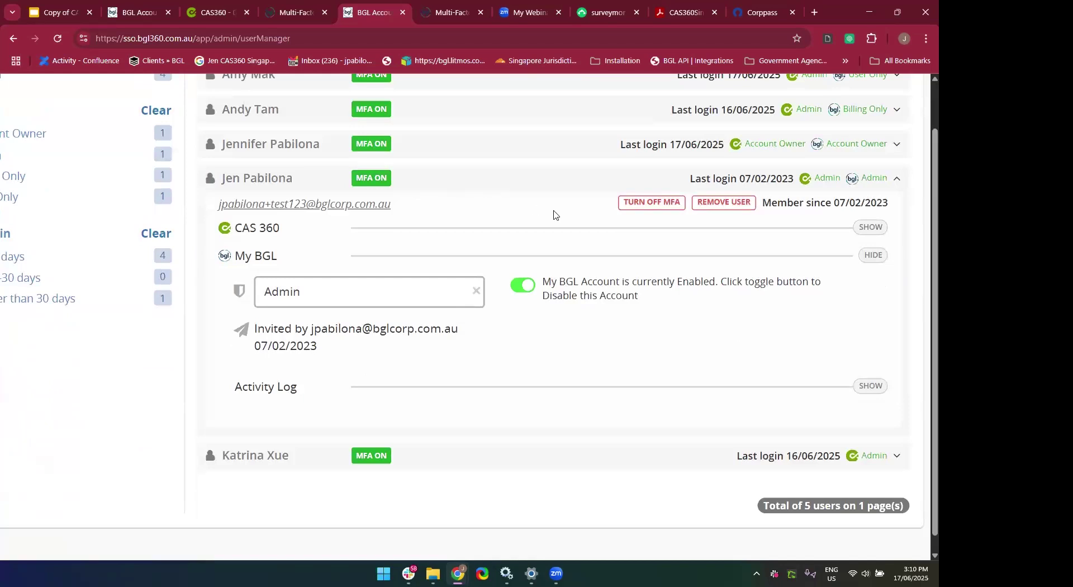
Change the expanded user's My BGL role from Admin to Billing Only.
left_click(790, 258)
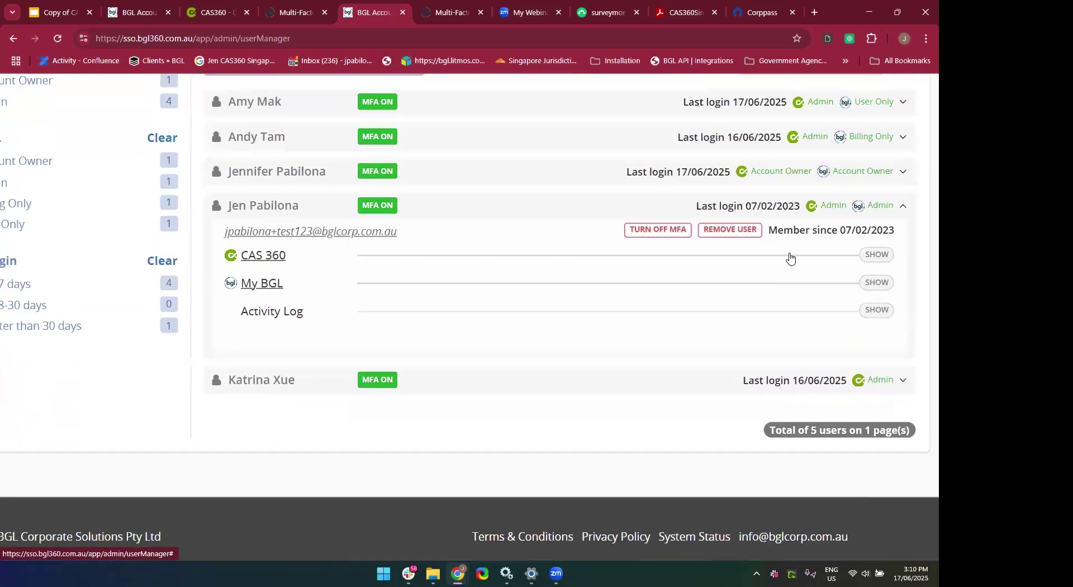
left_click(763, 278)
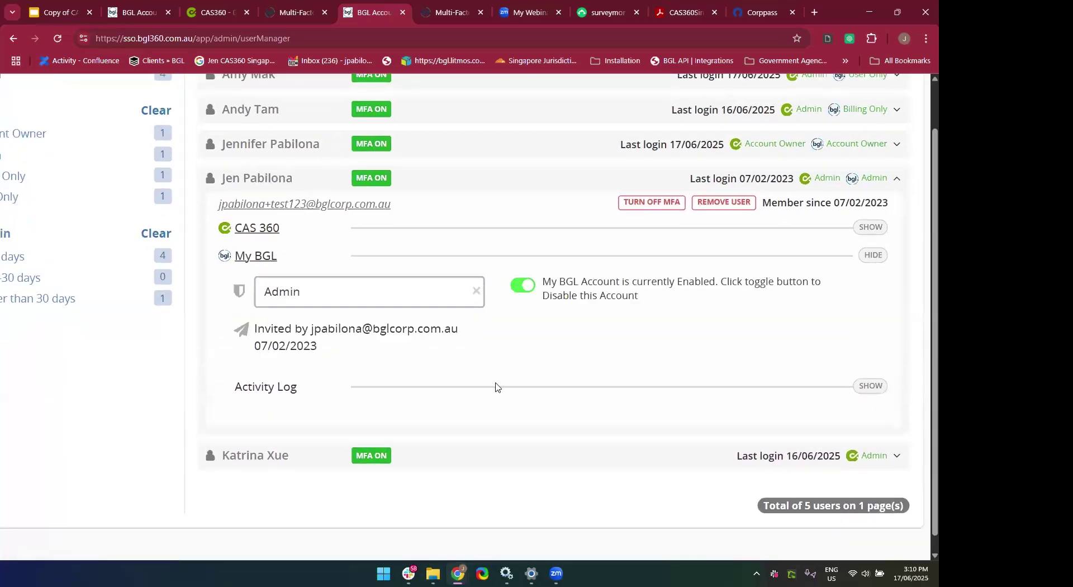
left_click(345, 298)
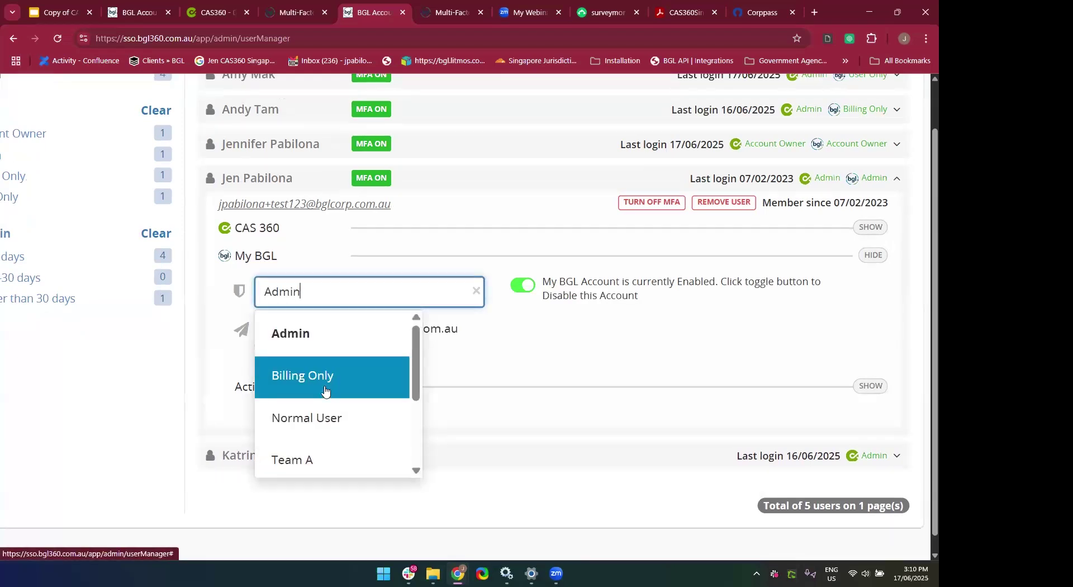
left_click(325, 391)
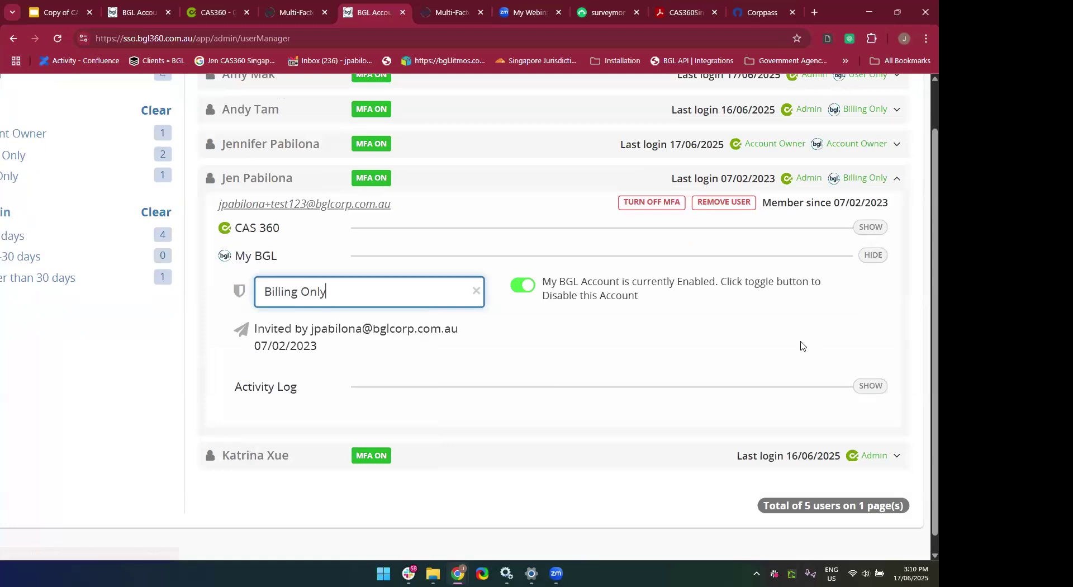
scroll(801, 345, "down", 1)
scroll(802, 345, "up", 3)
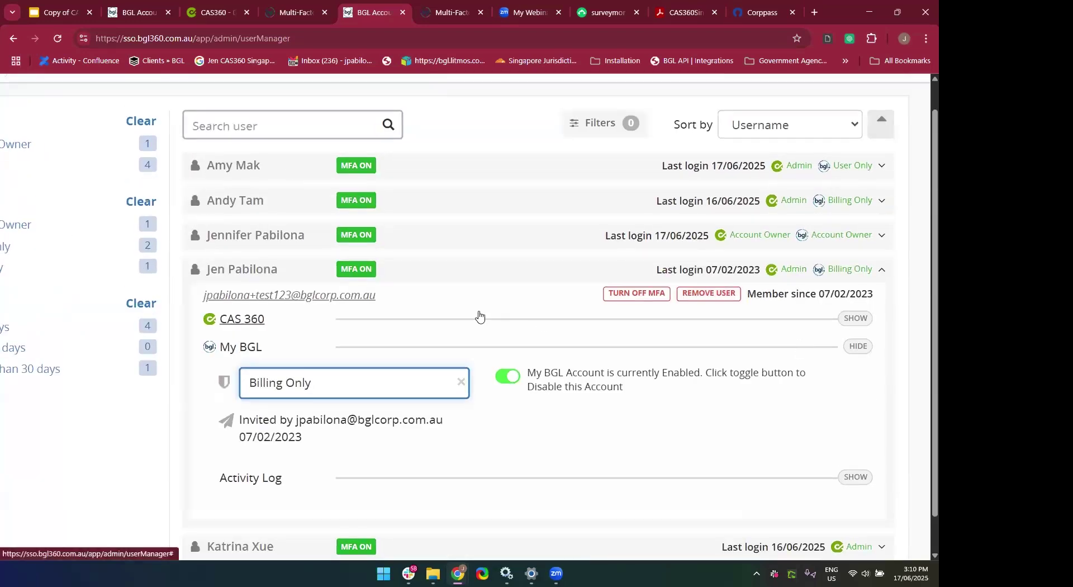
left_click(160, 383)
scroll(330, 426, "down", 2)
scroll(329, 426, "up", 2)
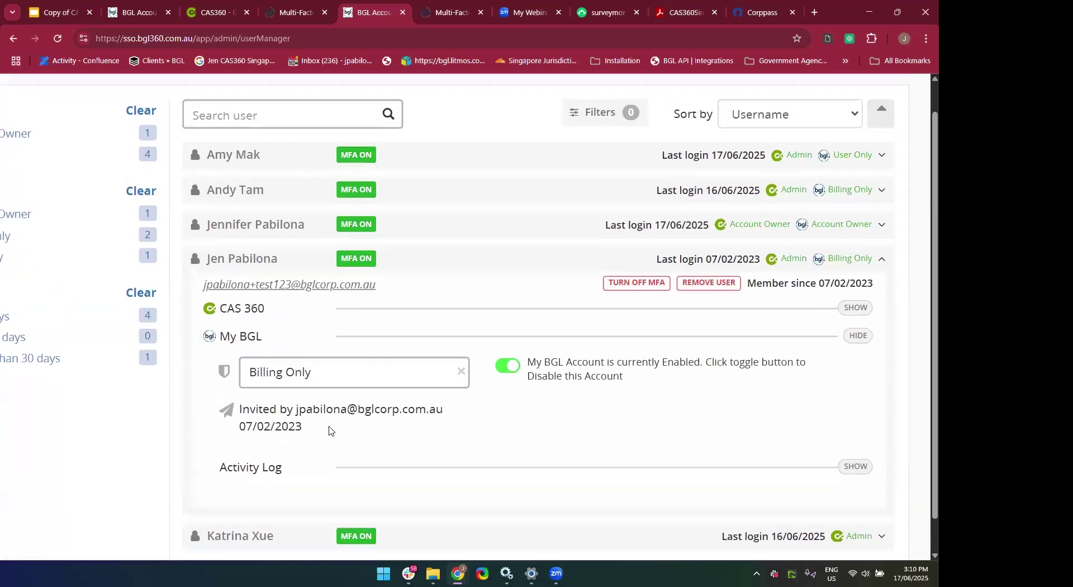
left_click(669, 349)
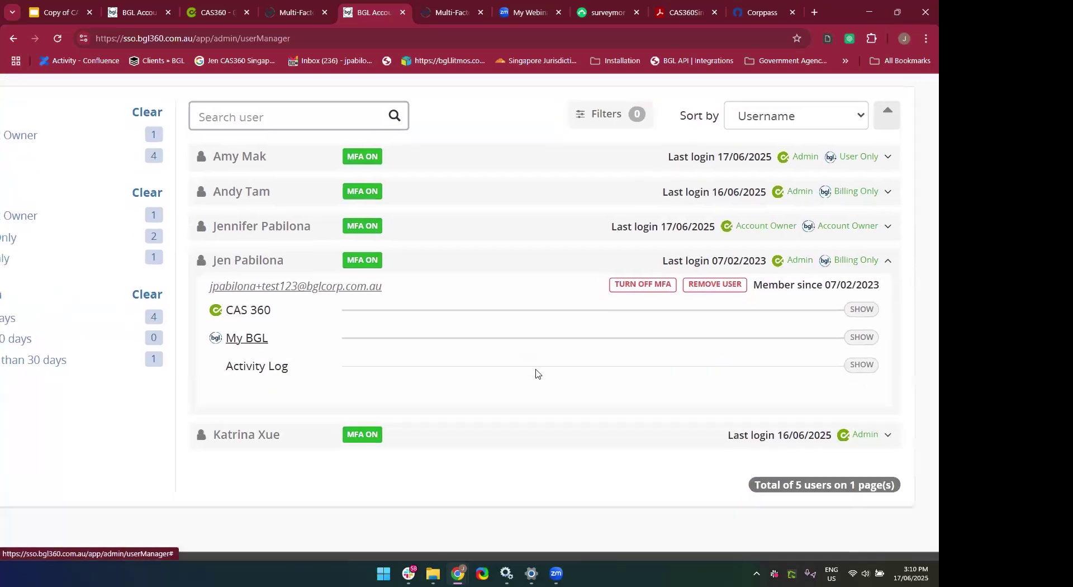
Go to the Role Settings page from the Admin sidebar menu.
scroll(171, 443, "down", 3)
left_click_drag(172, 443, 65, 196)
left_click(62, 193)
mouse_move(14, 171)
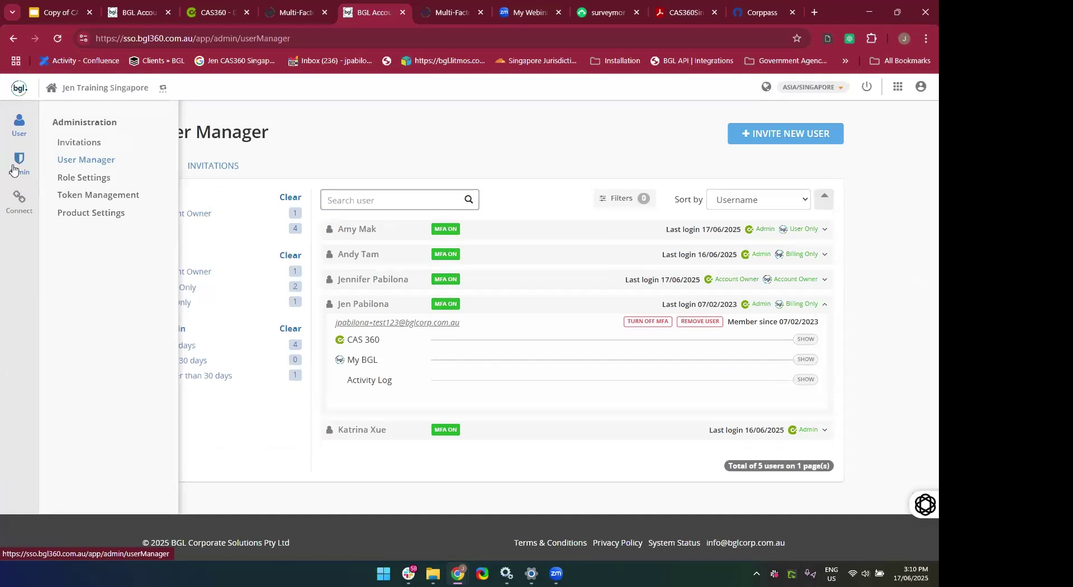
left_click(73, 180)
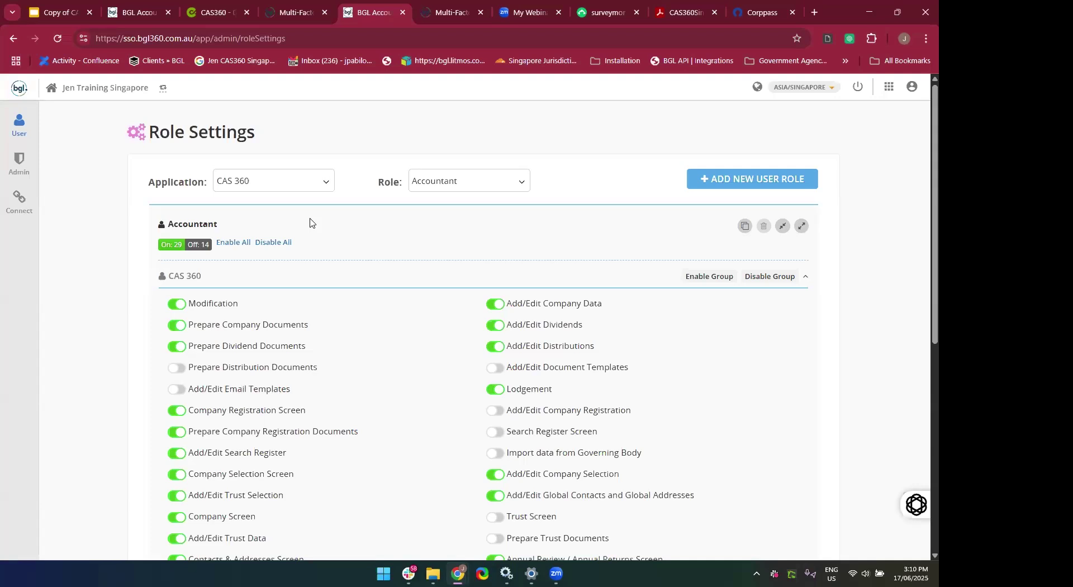
Switch Role Settings to MyBGL, review its roles keeping Admin, and start a new role.
left_click(262, 191)
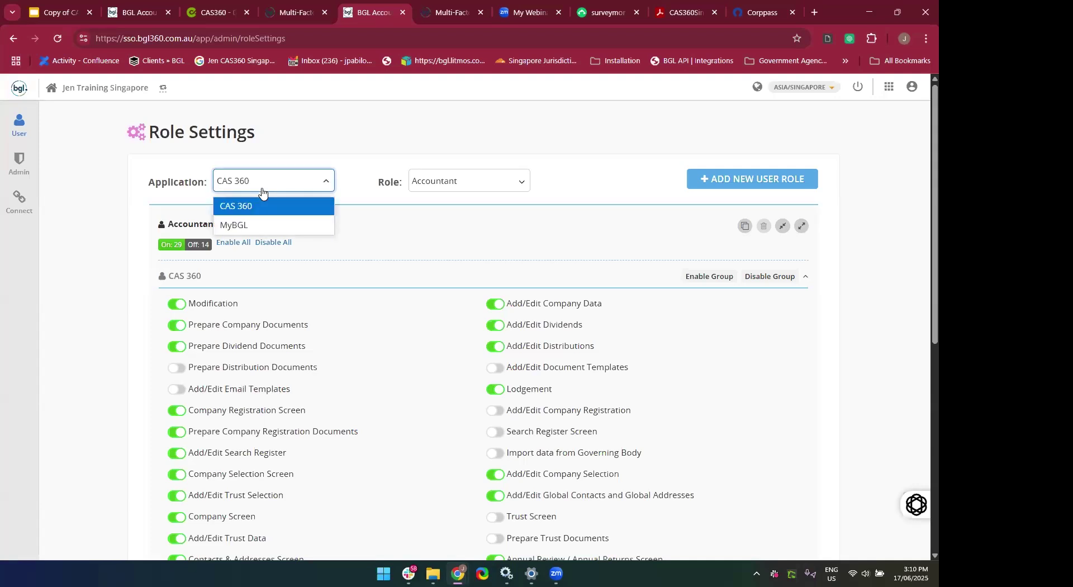
left_click(246, 232)
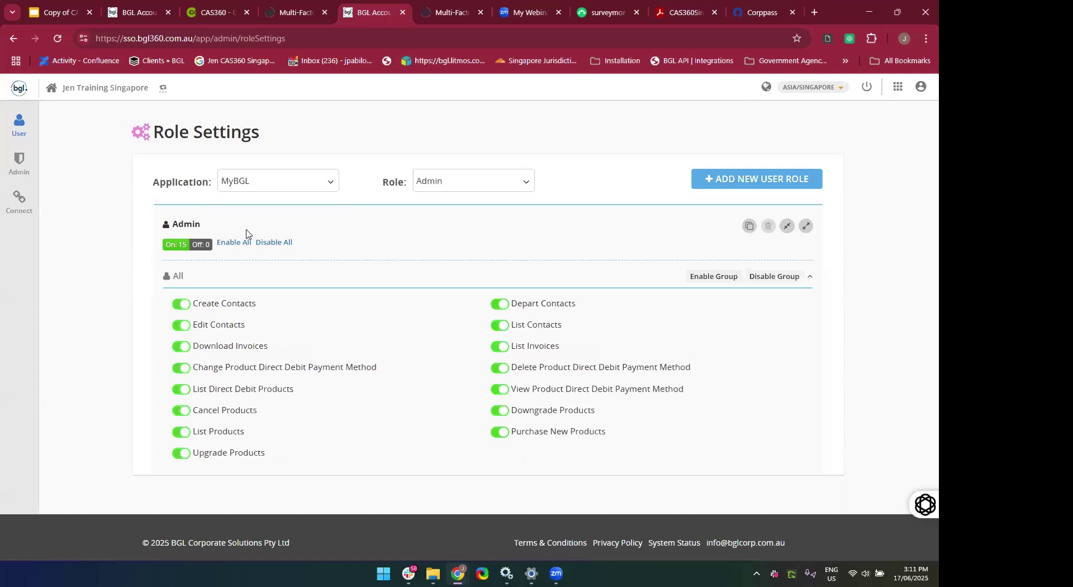
left_click(425, 184)
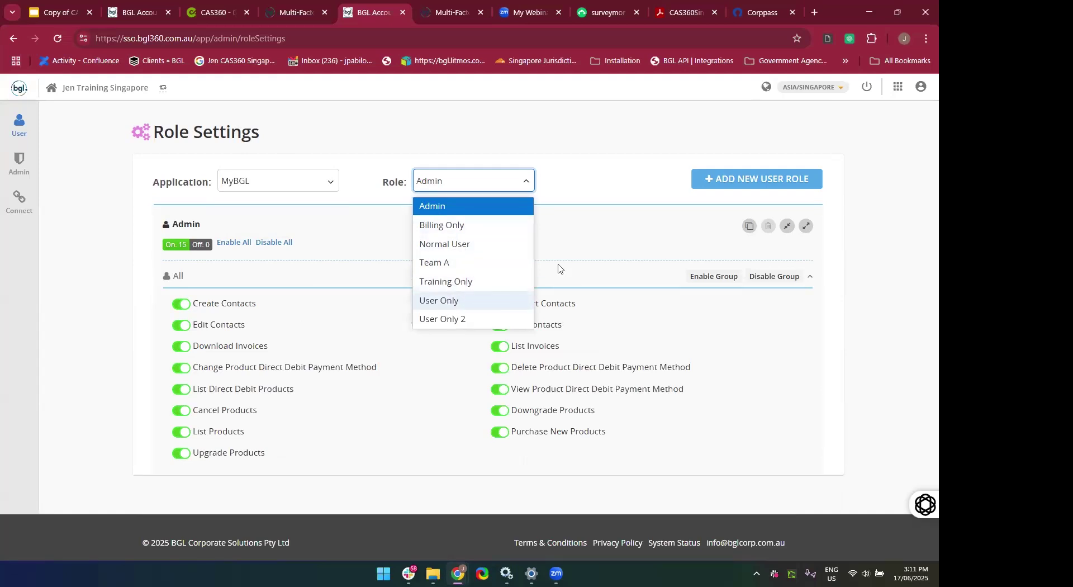
left_click(608, 255)
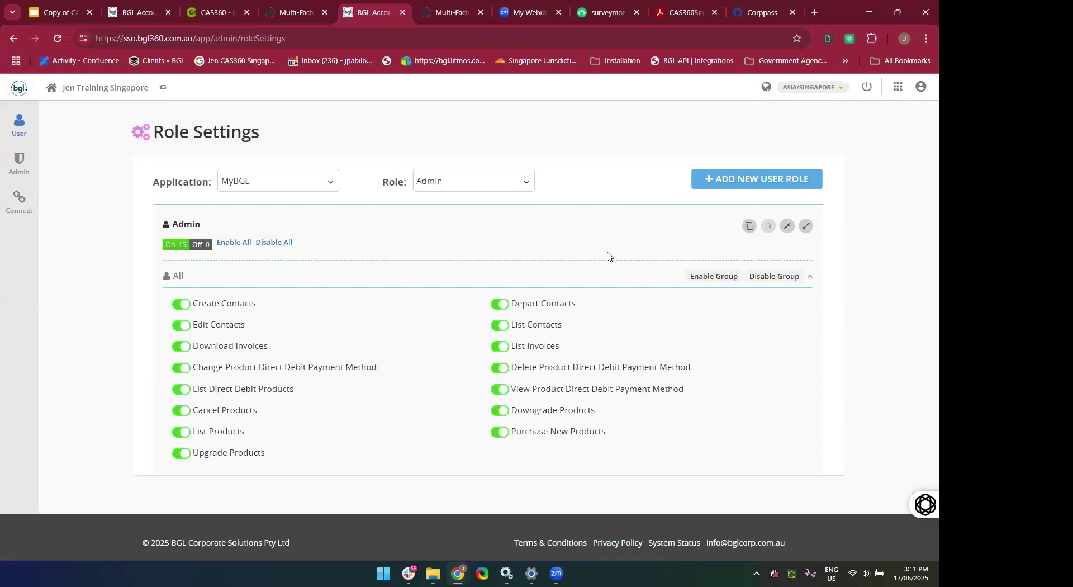
left_click(718, 187)
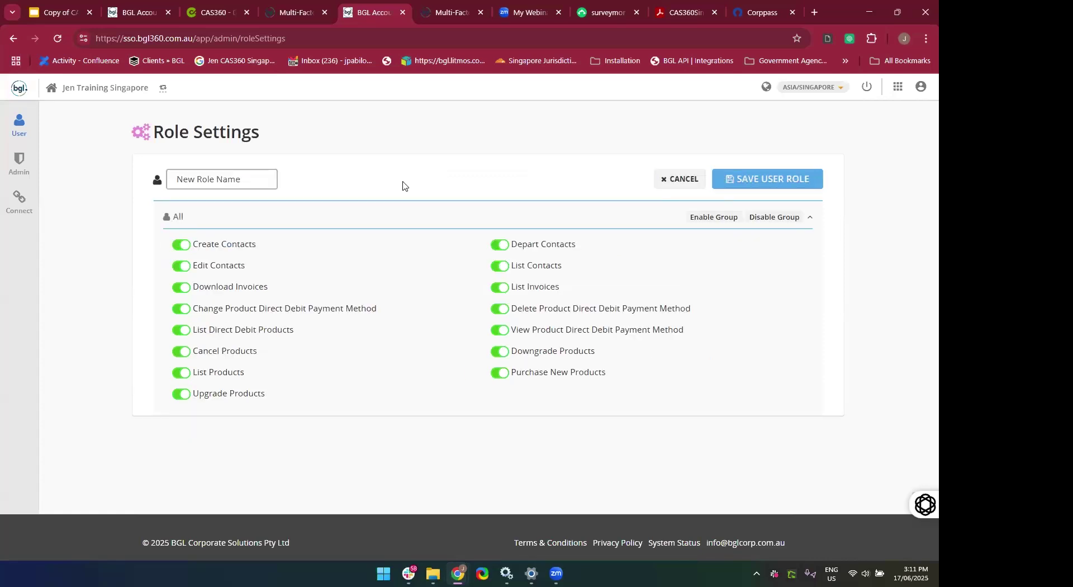
Name the new MyBGL role 'Accountants Only'.
left_click(269, 180)
key("BackSpace")
key("BackSpace")
key("BackSpace")
key("BackSpace")
key("BackSpace")
key("BackSpace")
key("BackSpace")
key("BackSpace")
key("BackSpace")
key("BackSpace")
key("BackSpace")
key("BackSpace")
key("BackSpace")
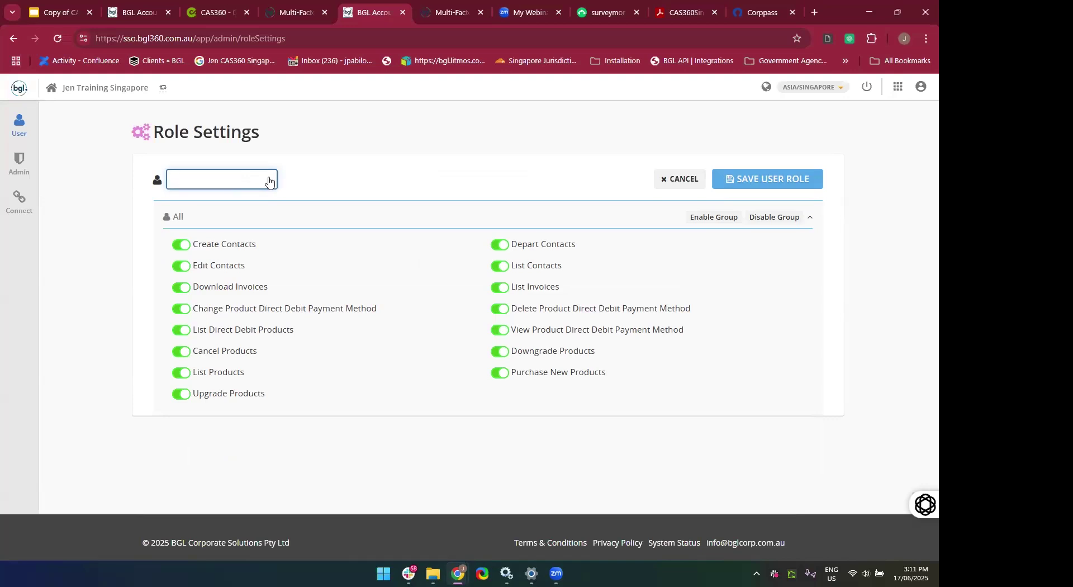
type("Accountant s Only")
left_click(372, 305)
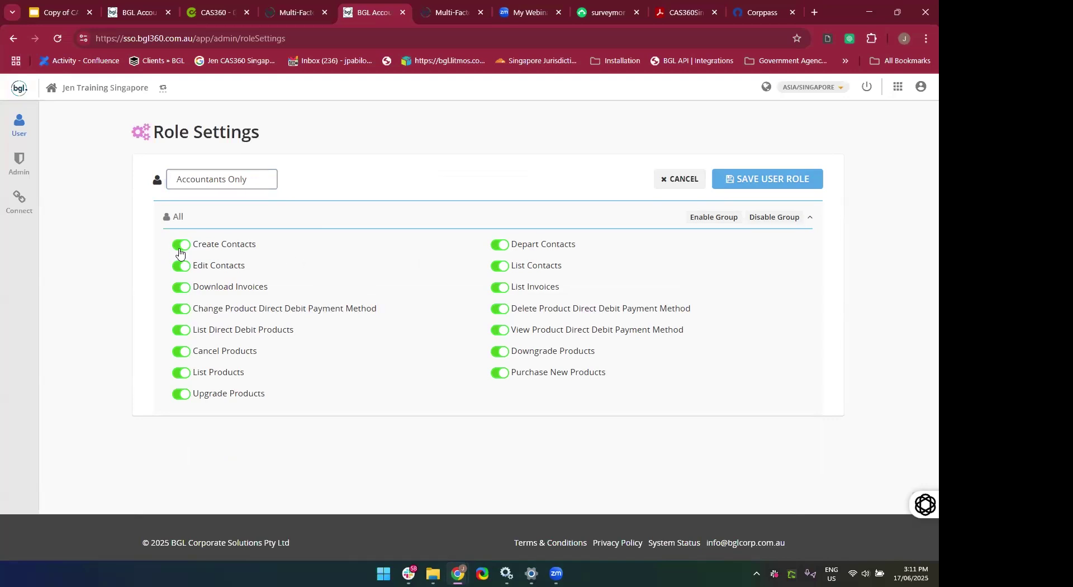
Switch off the contacts, List Invoices and five product permissions, then save the role.
left_click(180, 252)
left_click(179, 273)
left_click(176, 360)
left_click(179, 380)
left_click(179, 394)
left_click(499, 249)
left_click(500, 270)
left_click(500, 288)
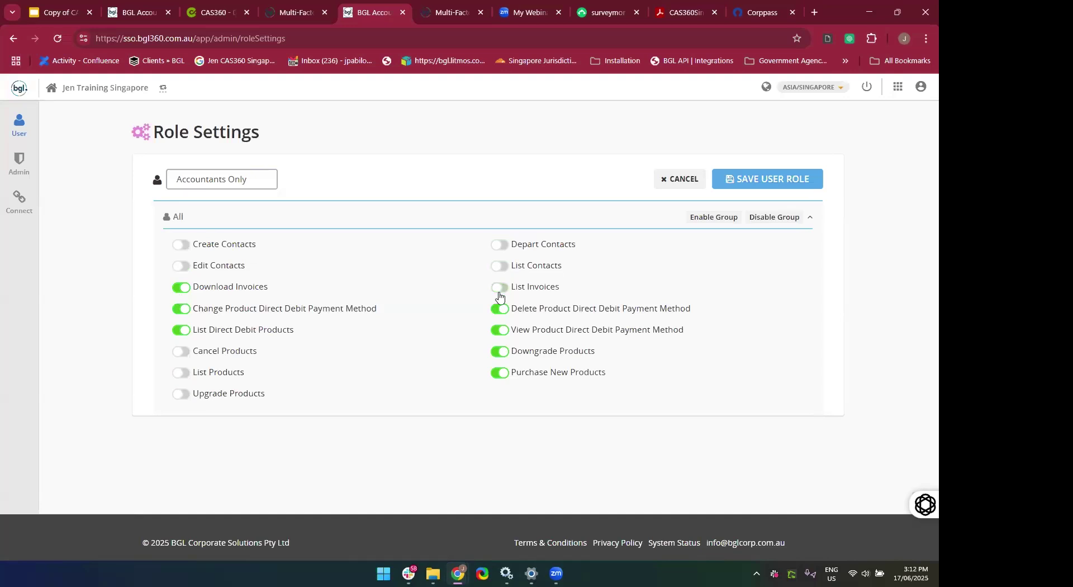
left_click(501, 351)
left_click(499, 375)
left_click(781, 185)
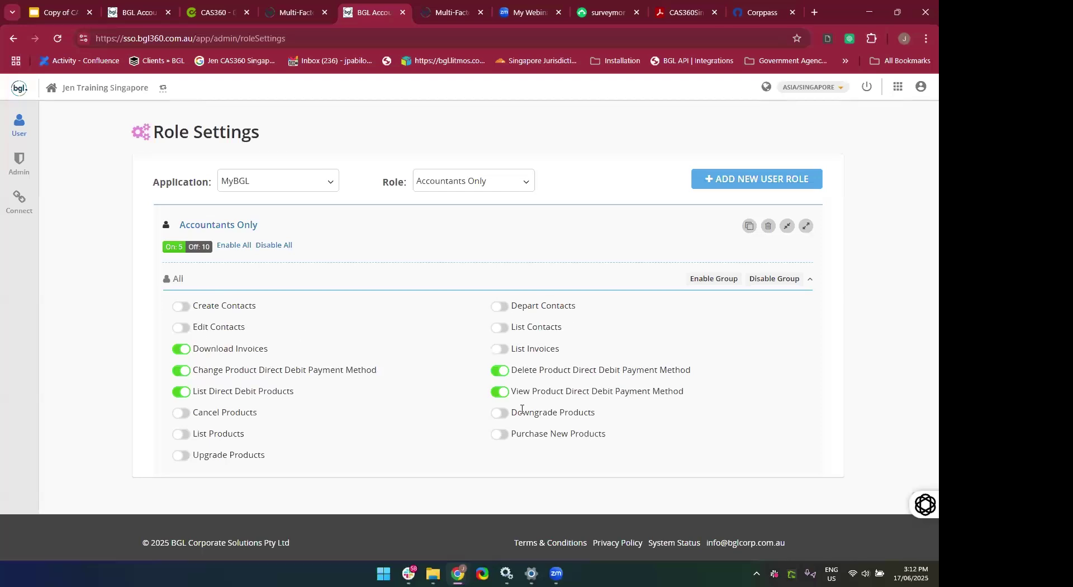
Review the Admin and Accountants Only roles, then switch to CAS 360 and start a new role.
left_click(473, 180)
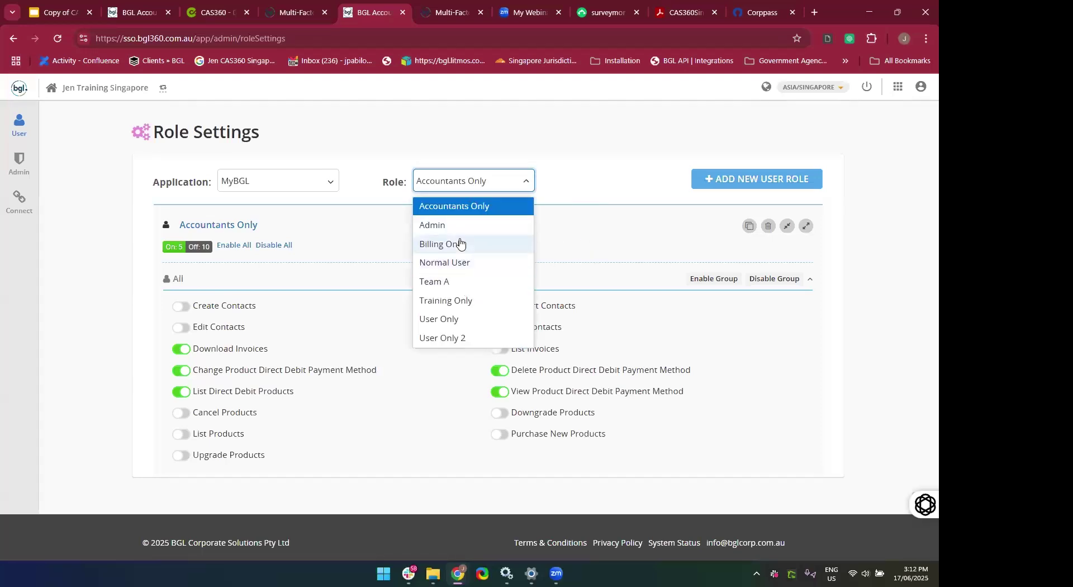
left_click(447, 225)
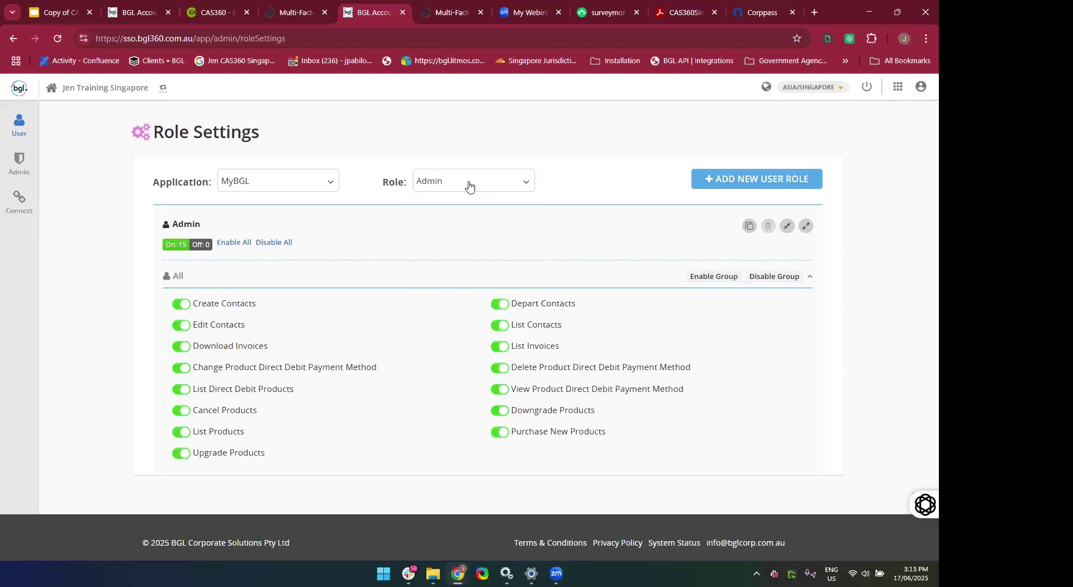
left_click(470, 184)
left_click(462, 205)
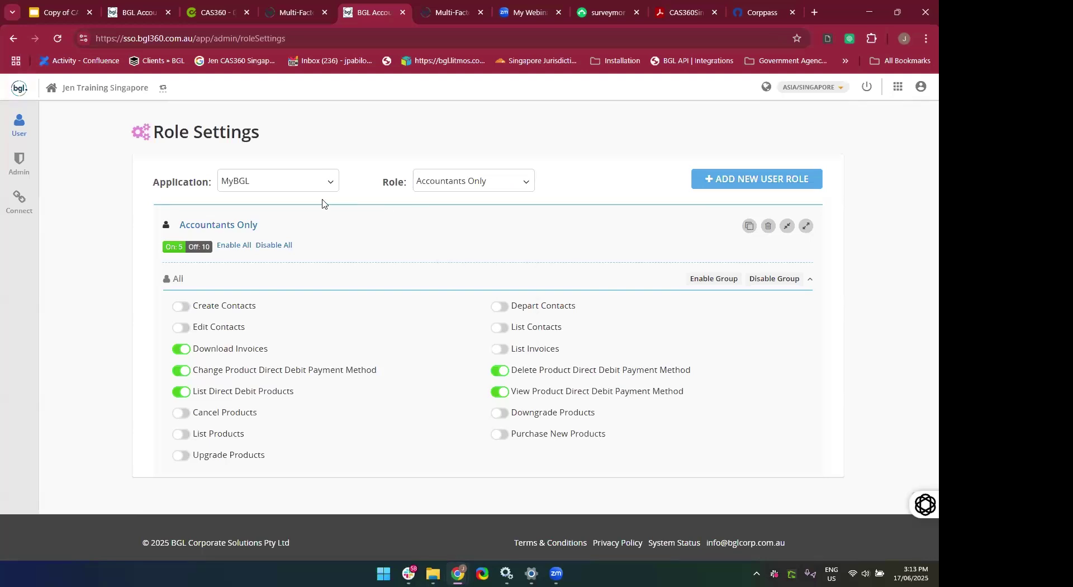
left_click(271, 188)
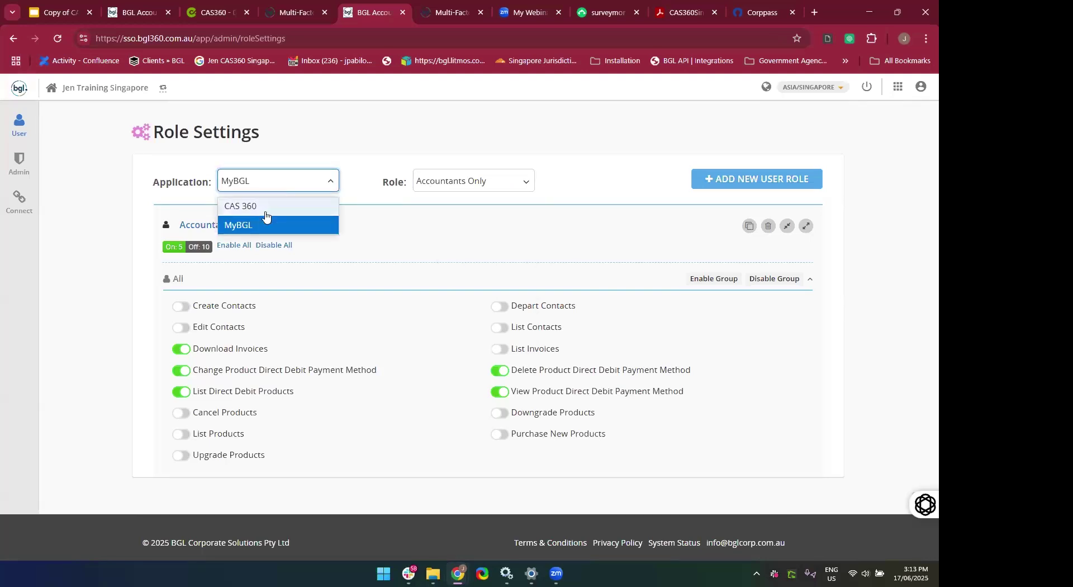
left_click(267, 206)
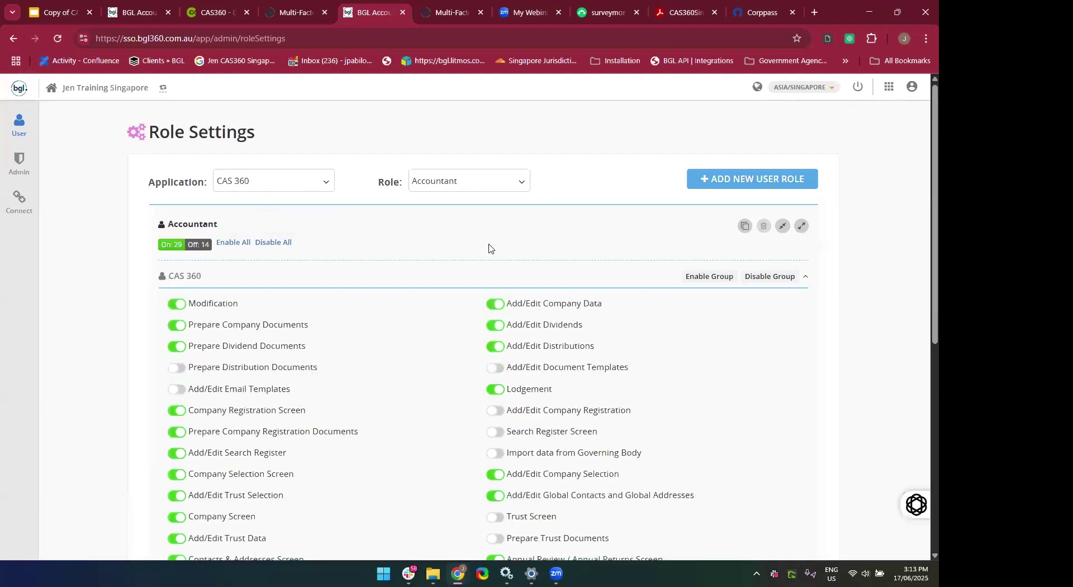
left_click(759, 182)
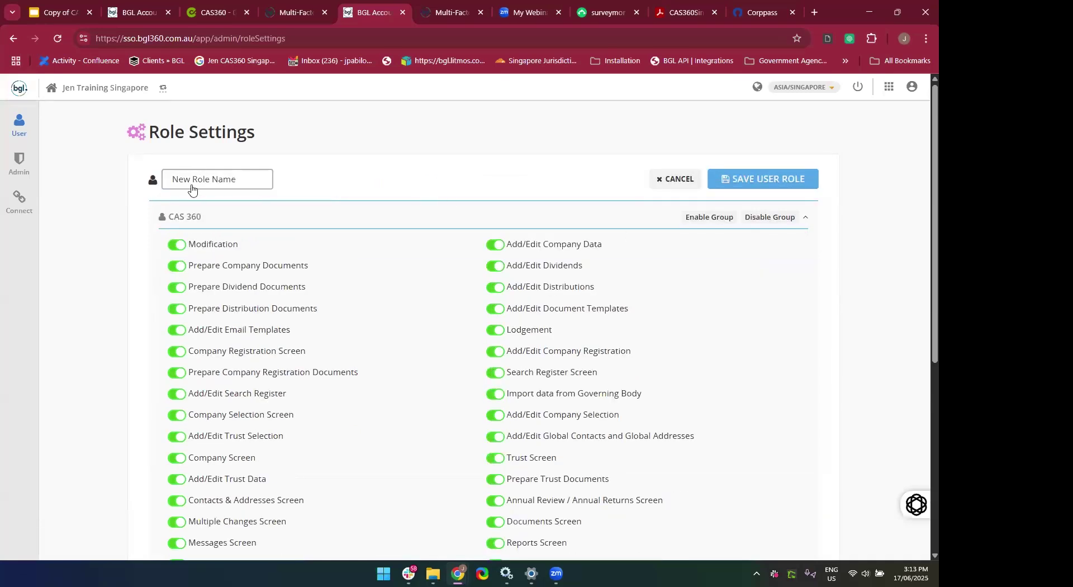
Name the new CAS 360 role 'XXX team', then cancel the draft without saving.
left_click(218, 186)
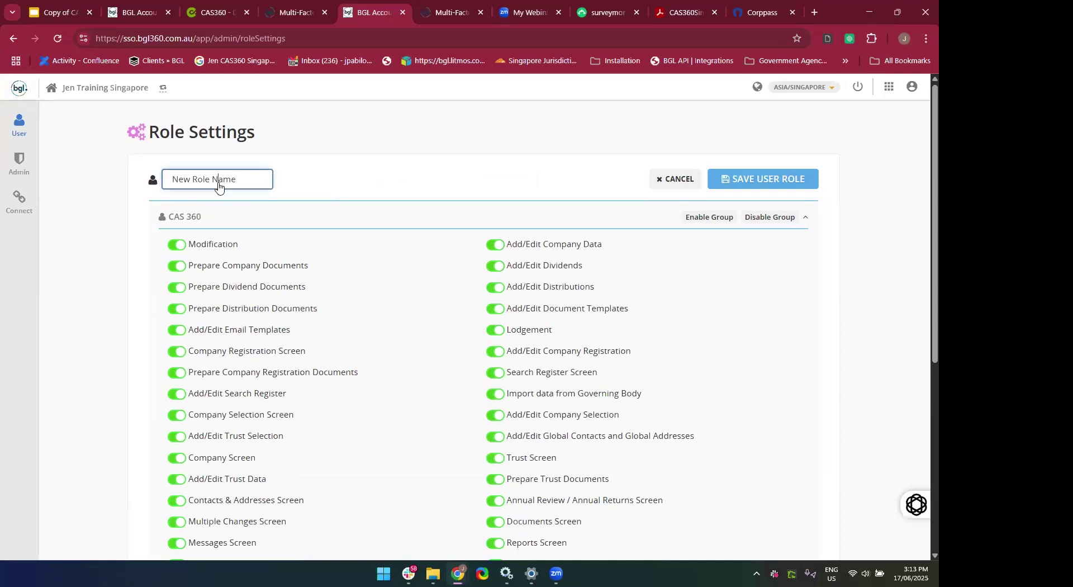
key("ctrl+a")
key("BackSpace")
type("WE")
key("BackSpace")
key("BackSpace")
type("XXX team")
scroll(182, 304, "down", 1)
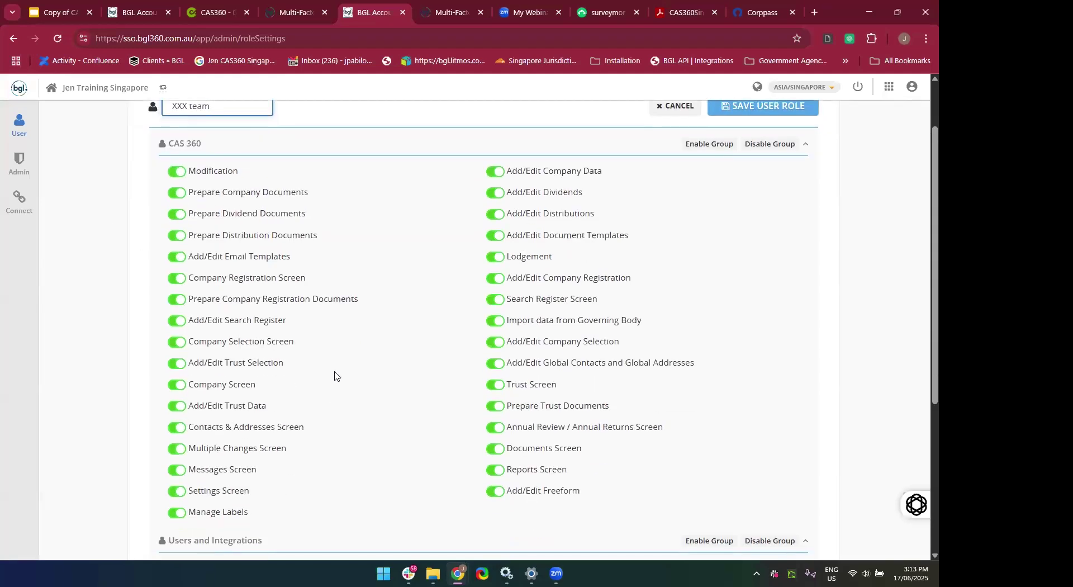
scroll(425, 385, "down", 1)
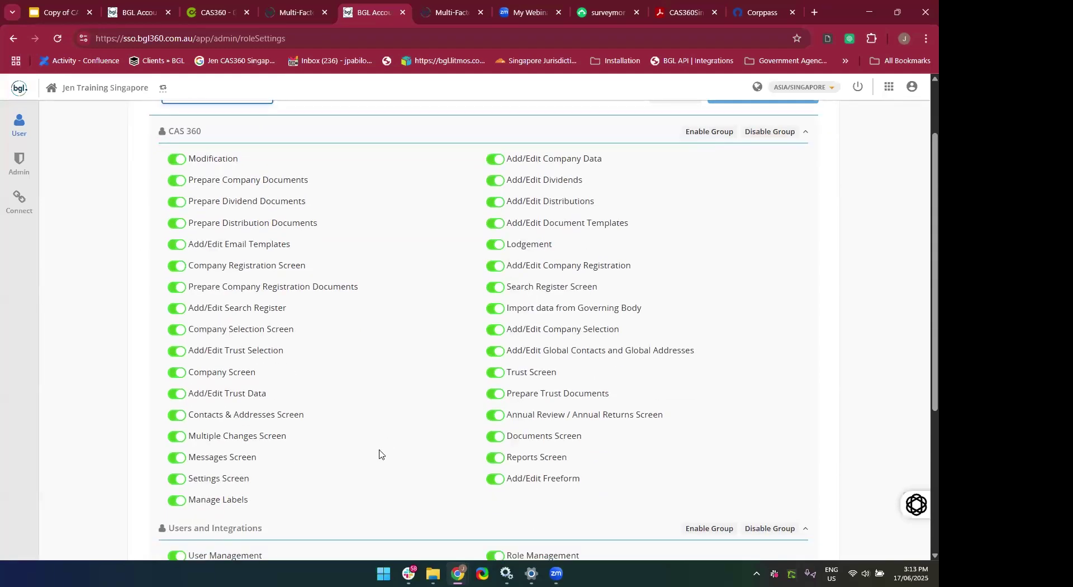
scroll(379, 454, "up", 2)
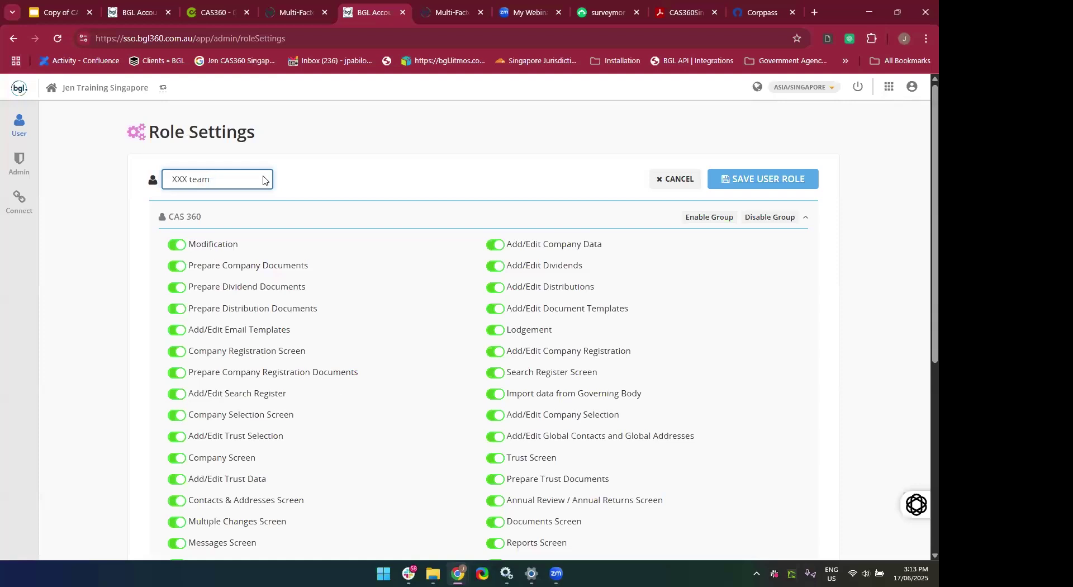
scroll(393, 338, "down", 1)
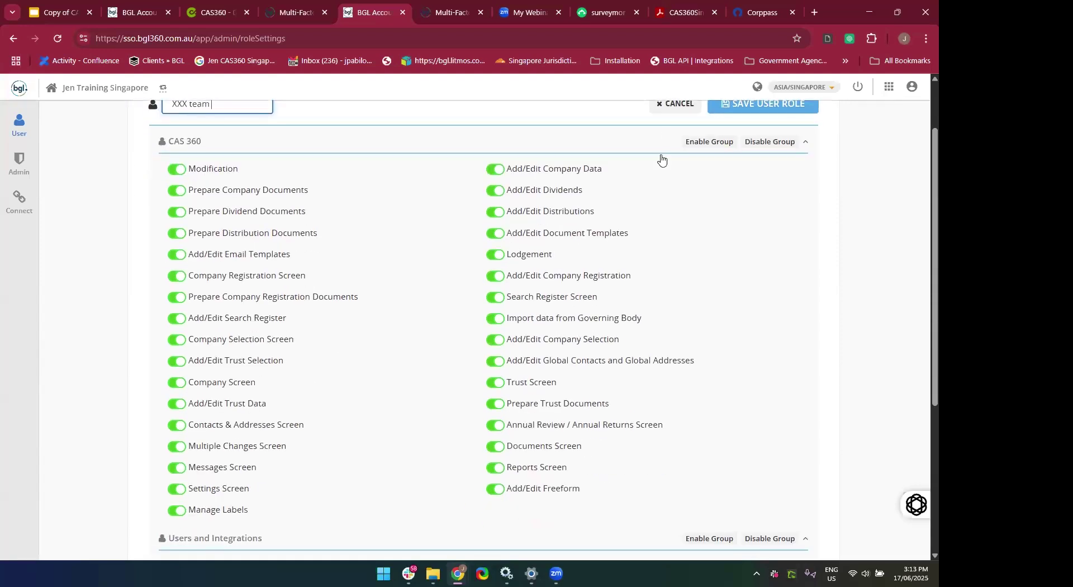
left_click(662, 112)
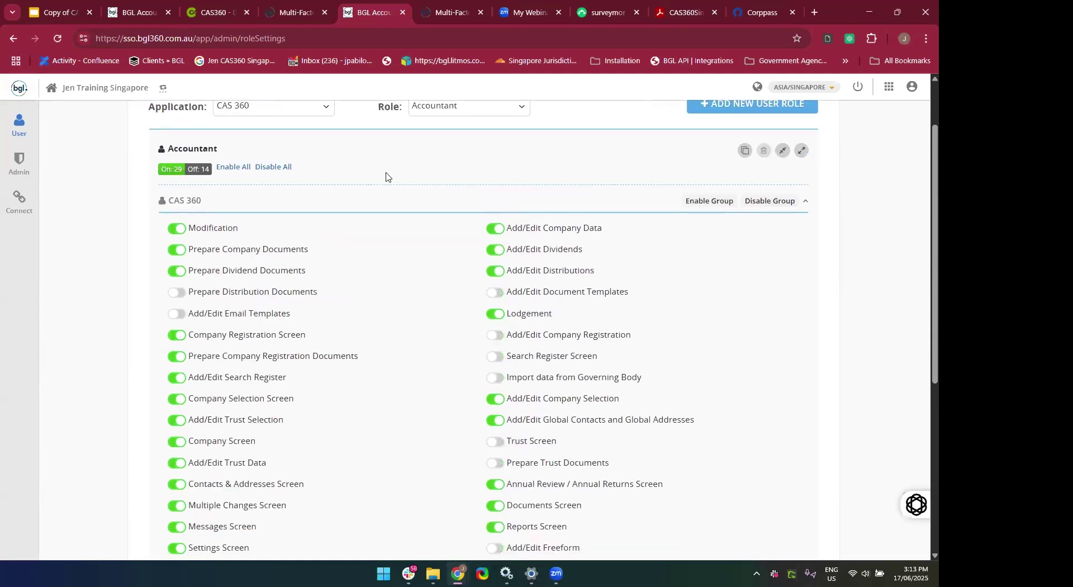
scroll(391, 179, "up", 1)
Select the Team A role and scroll through its 15 enabled and 28 disabled permissions.
left_click(451, 185)
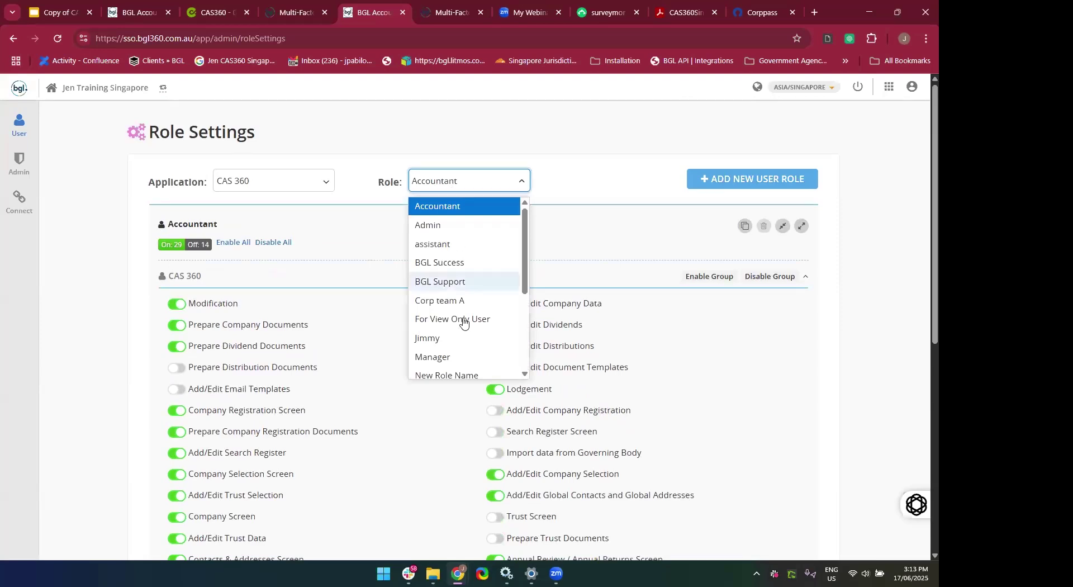
scroll(464, 318, "down", 3)
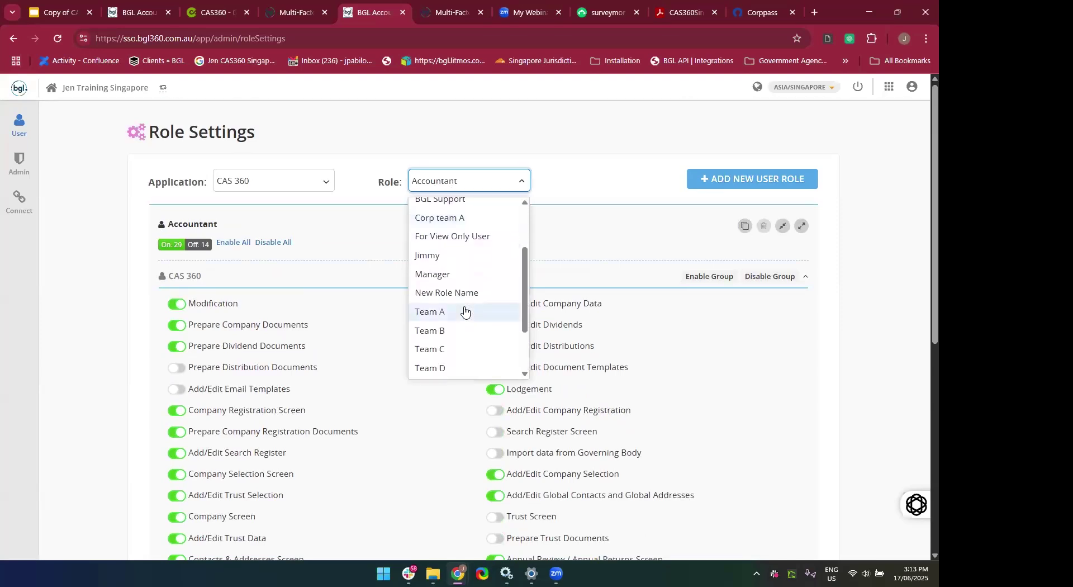
scroll(455, 368, "up", 3)
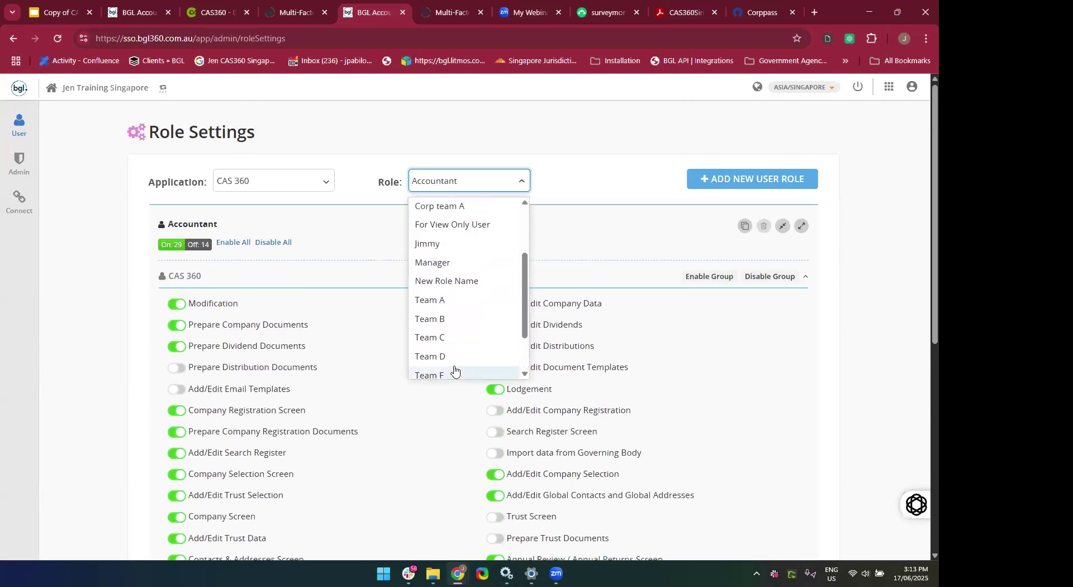
scroll(455, 370, "down", 2)
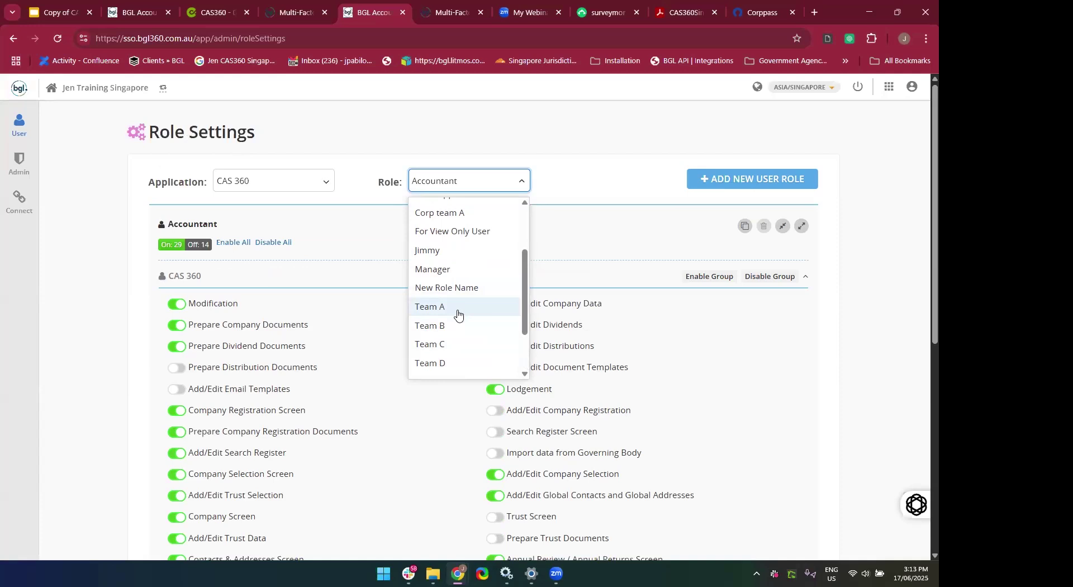
left_click(458, 307)
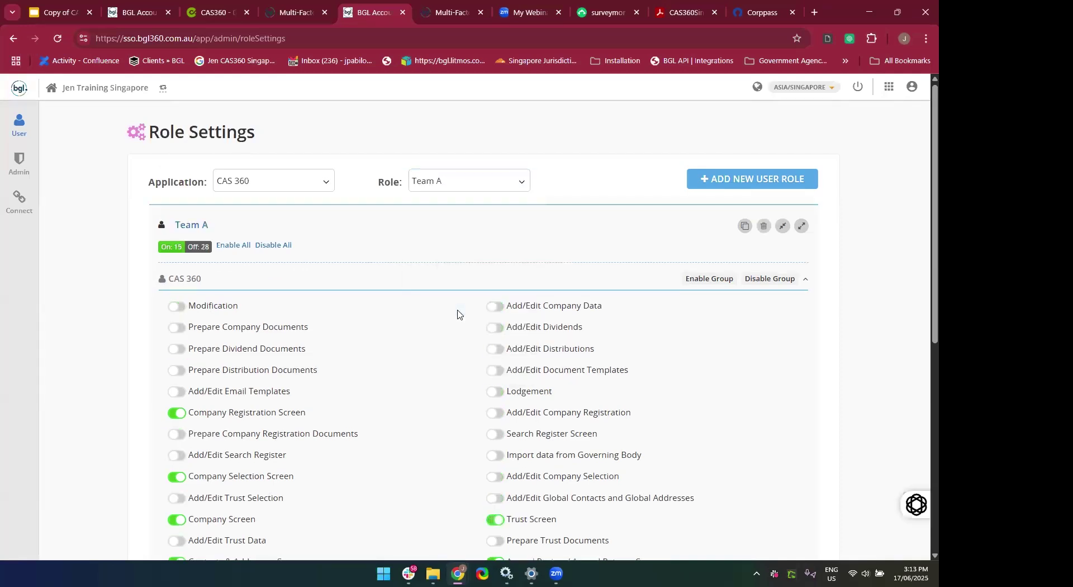
scroll(457, 314, "down", 2)
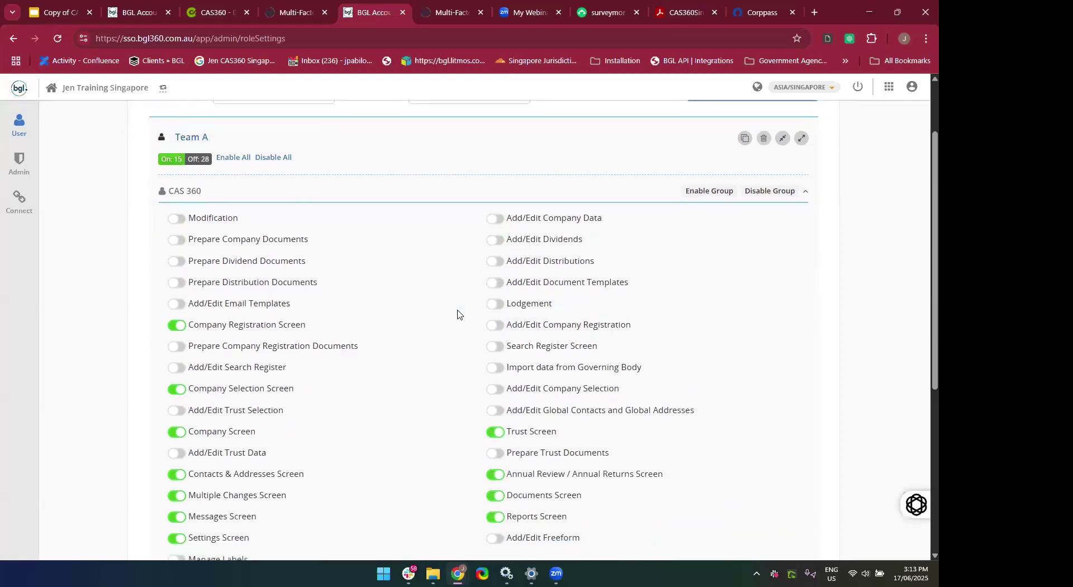
scroll(457, 314, "down", 1)
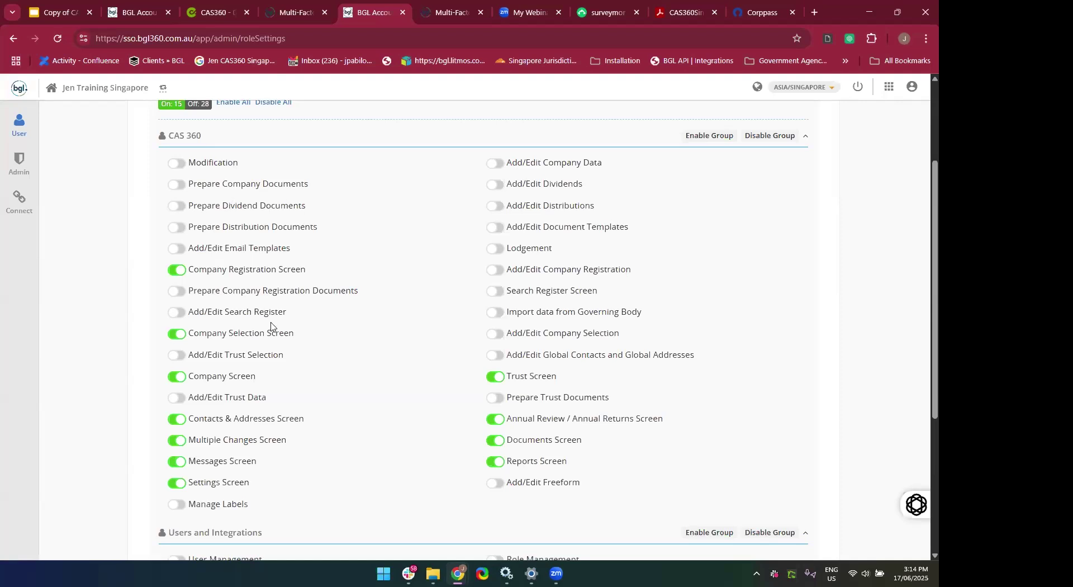
scroll(288, 400, "down", 1)
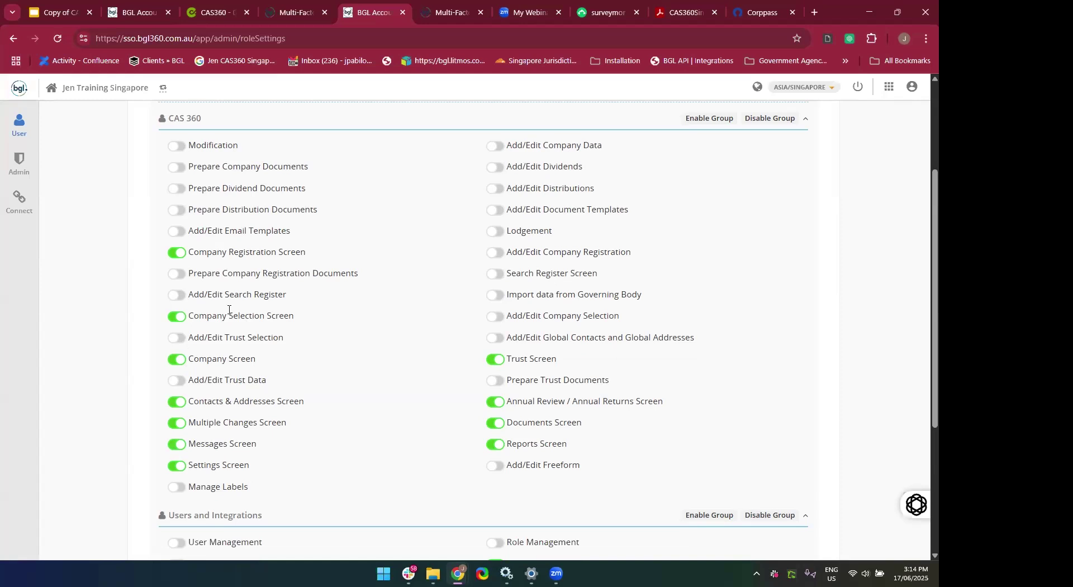
scroll(229, 310, "down", 3)
scroll(228, 310, "up", 4)
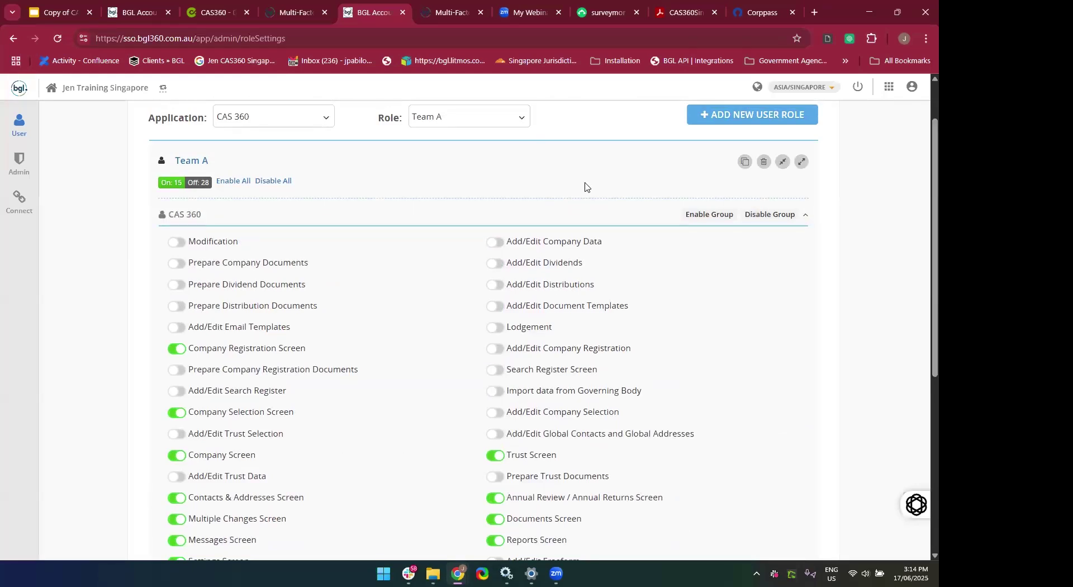
Select the Team B role and review its 17 enabled and 26 disabled permissions.
left_click(455, 126)
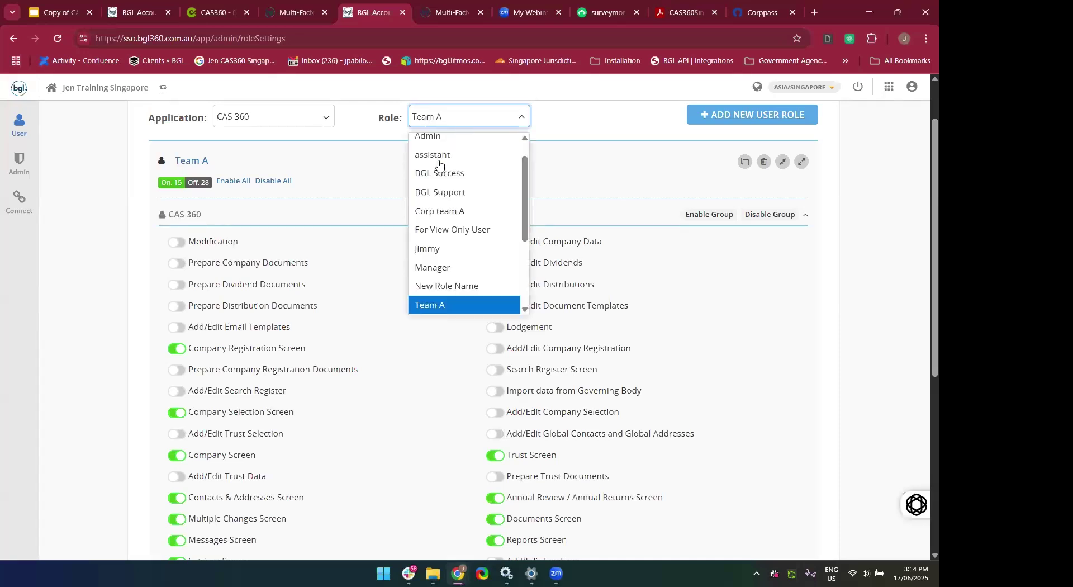
scroll(438, 219, "down", 2)
left_click(434, 199)
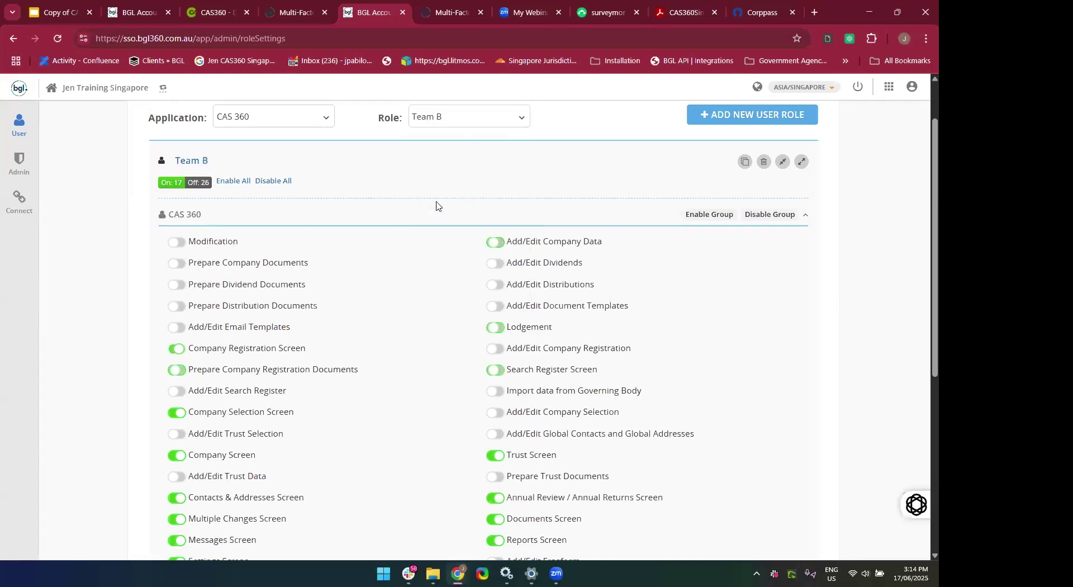
scroll(402, 373, "down", 2)
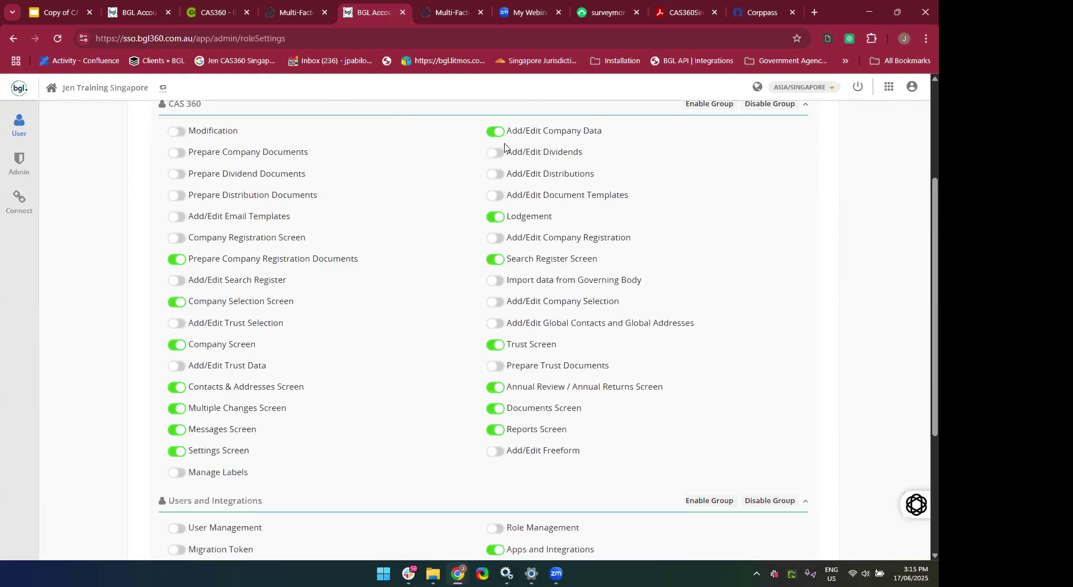
scroll(503, 146, "up", 3)
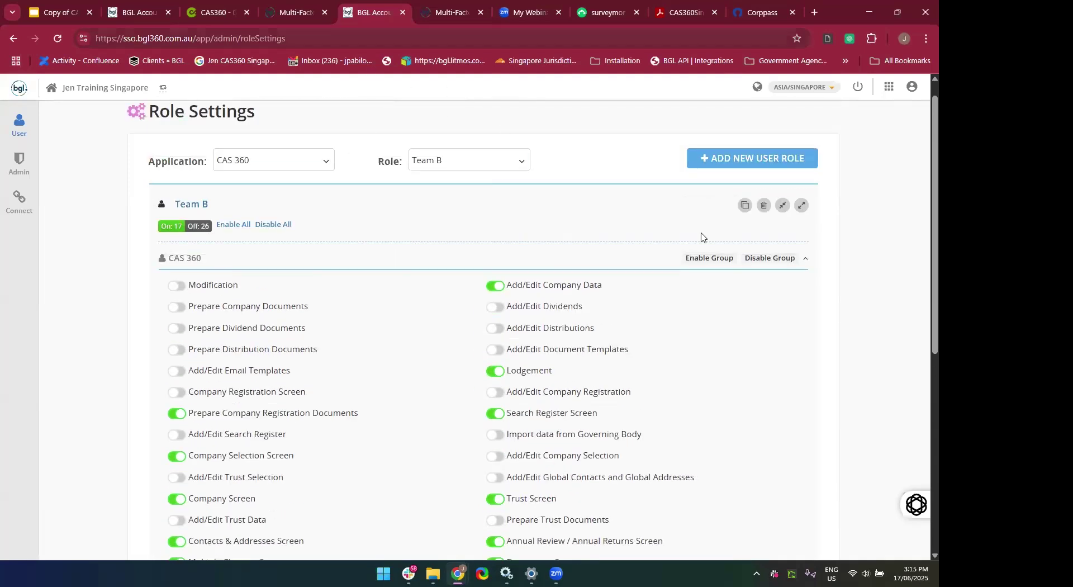
scroll(707, 229, "down", 2)
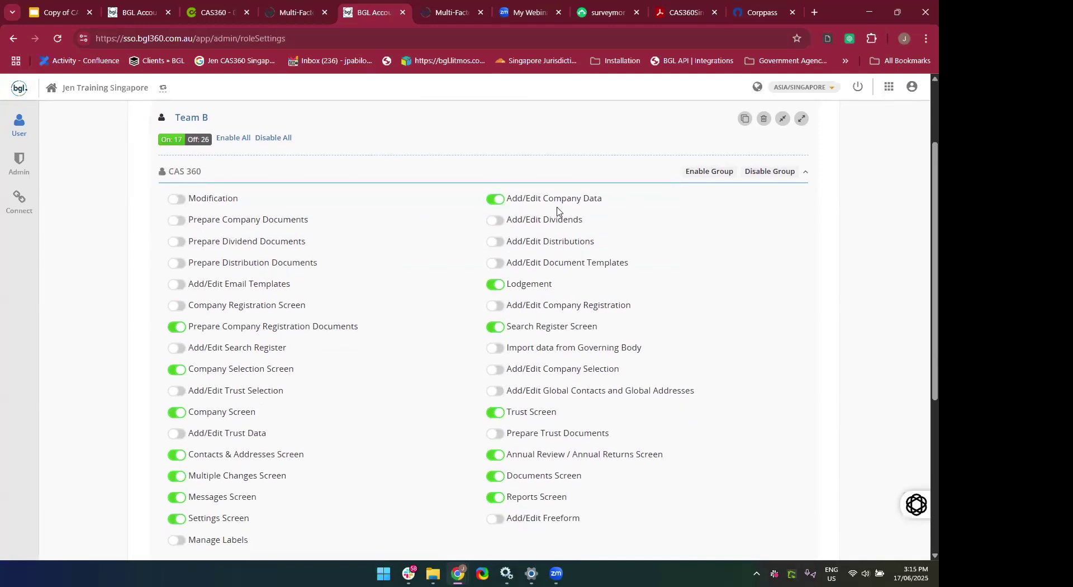
scroll(531, 391, "down", 1)
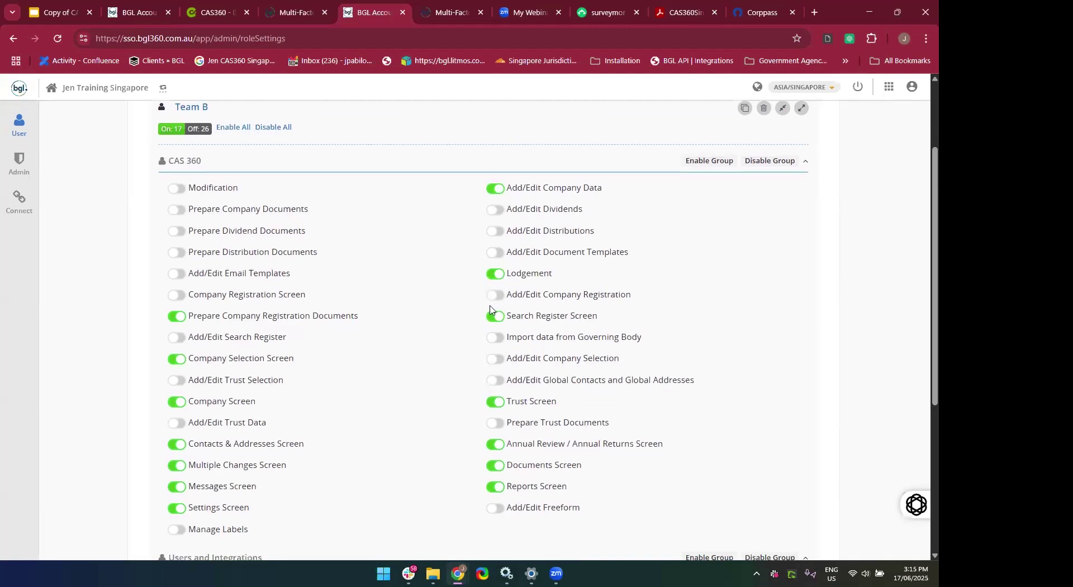
scroll(378, 356, "up", 2)
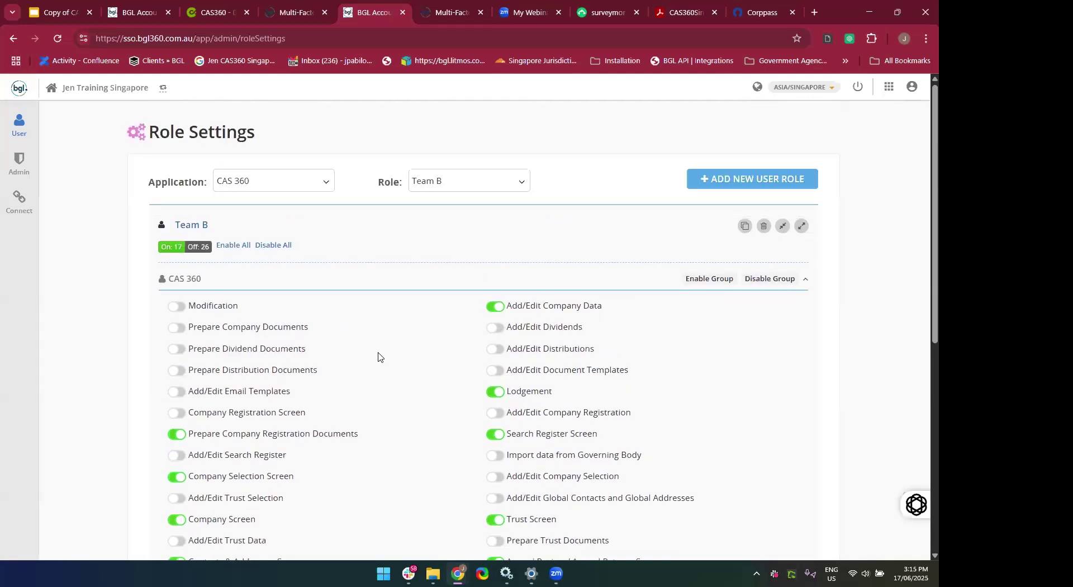
scroll(378, 356, "down", 5)
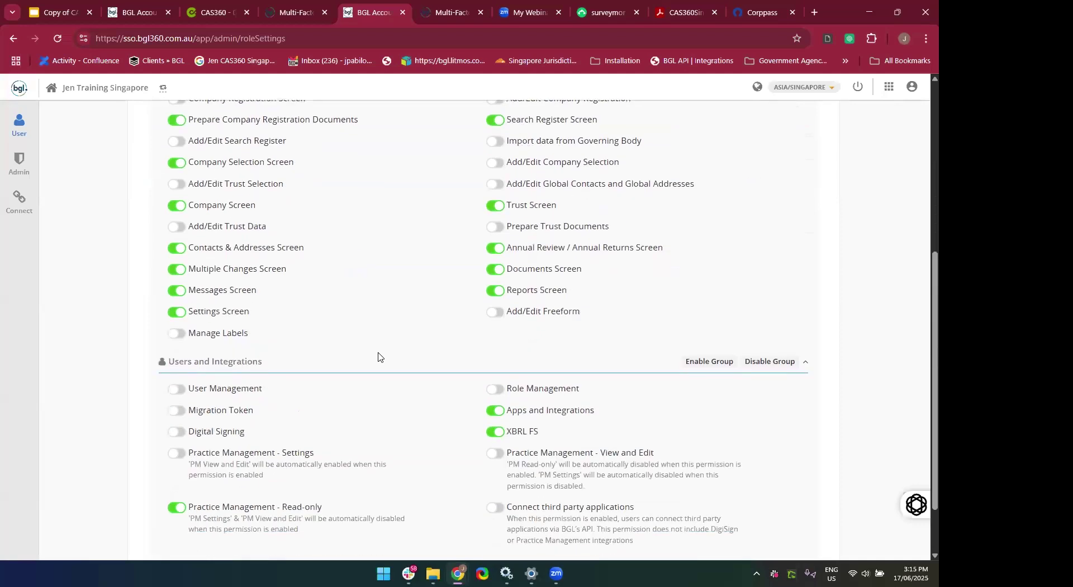
scroll(379, 357, "up", 5)
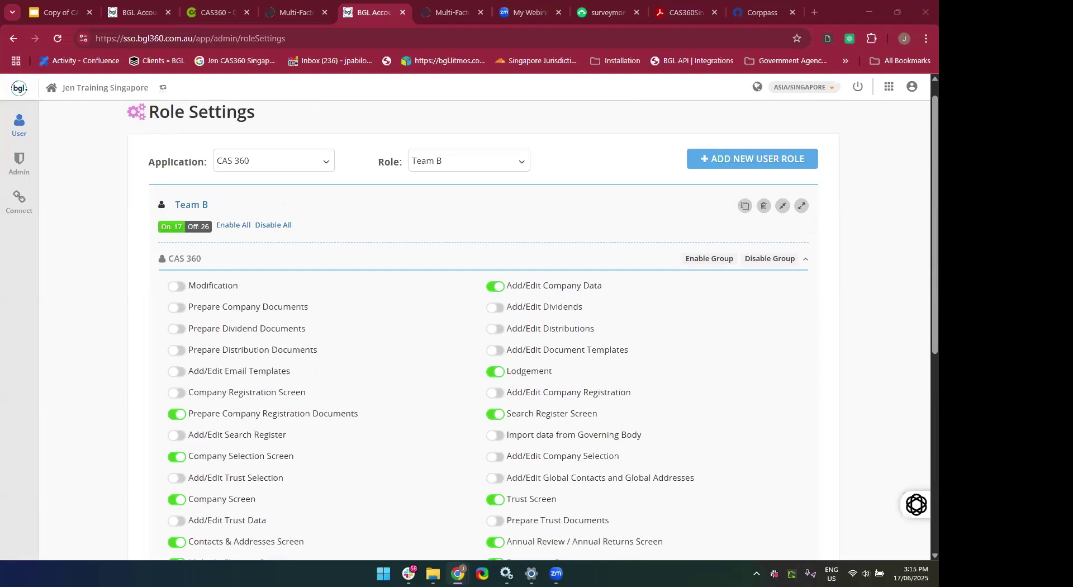
left_click(724, 449)
scroll(724, 448, "up", 1)
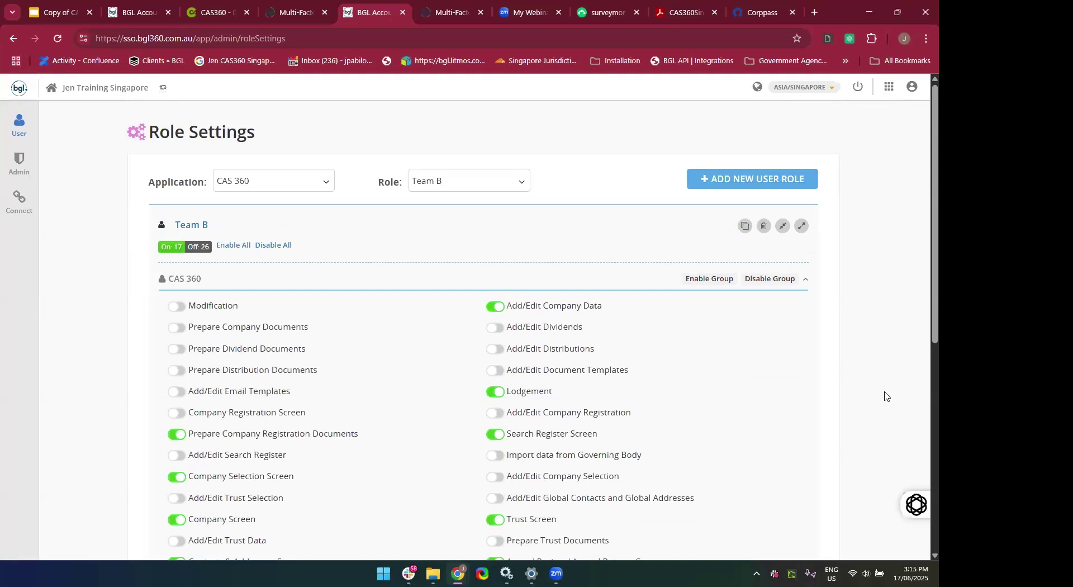
Launch CAS 360 in a new tab and close the old CAS360, Multi-Factor and BGL Account tabs.
left_click(887, 88)
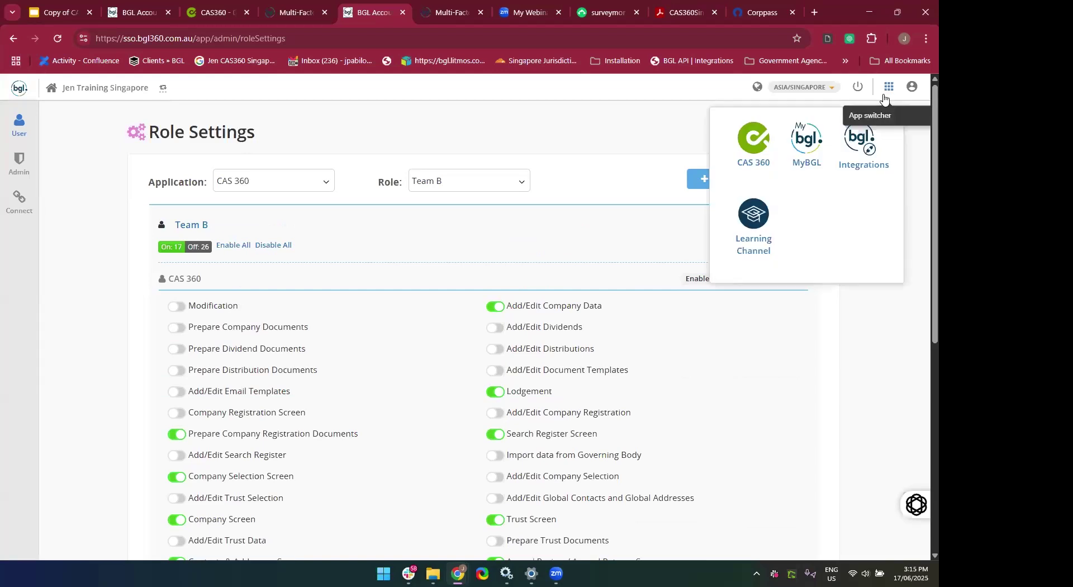
left_click(758, 134)
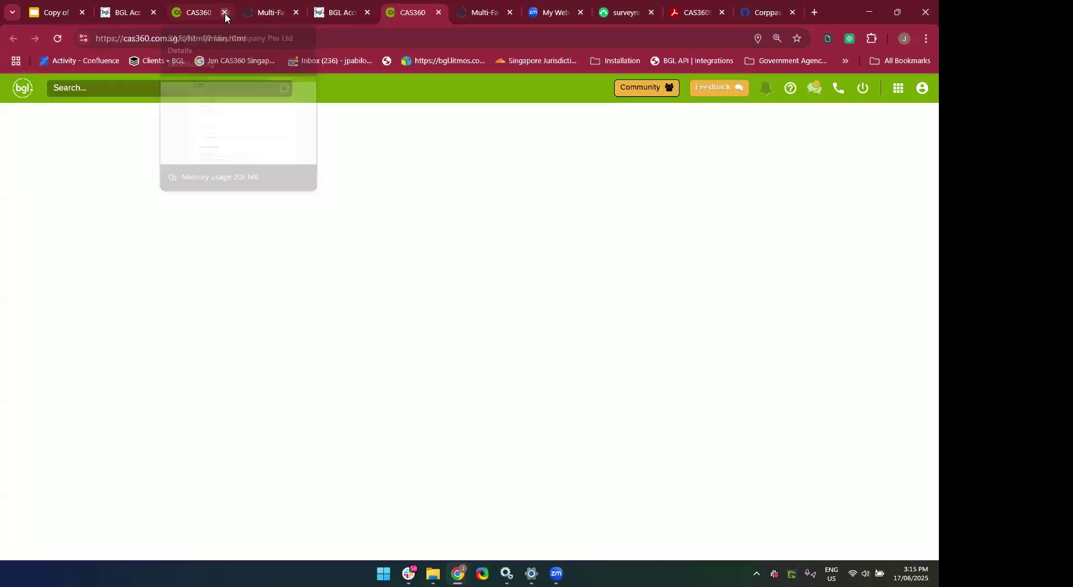
left_click(225, 13)
left_click(225, 13)
left_click(225, 13)
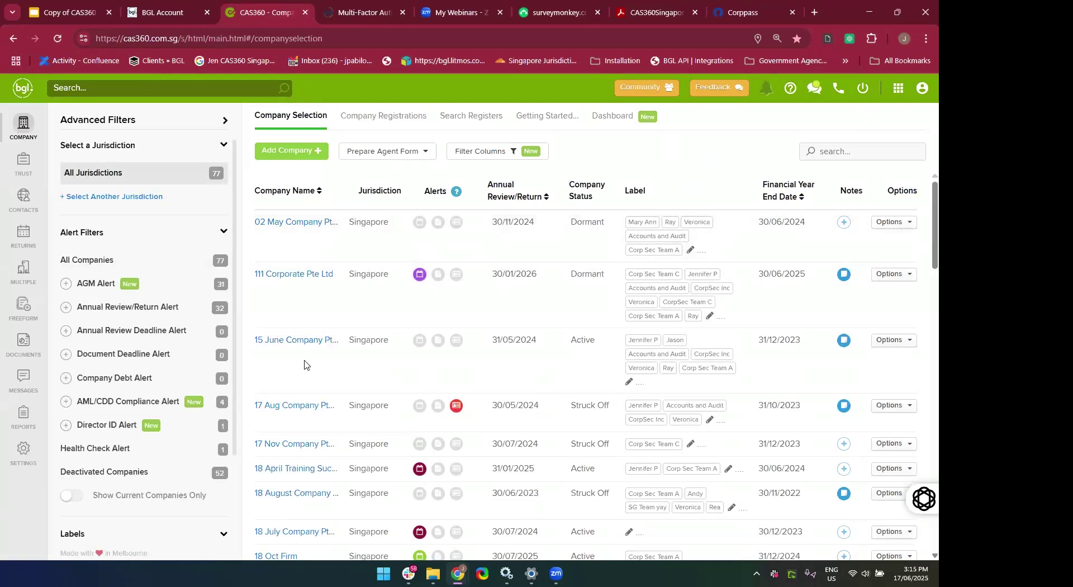
Sort the 77-company Company Selection table by Company Name, ascending.
scroll(306, 444, "down", 3)
scroll(306, 443, "up", 3)
left_click(314, 185)
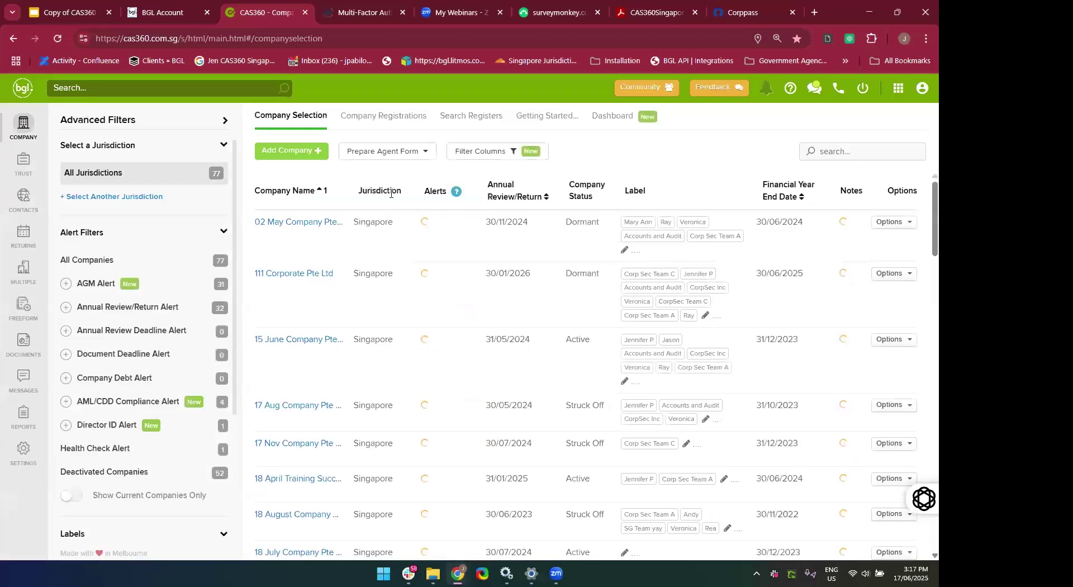
Add a single new company named 'xxx FIRM Company Pteld' with UEN 349283094F.
left_click(284, 160)
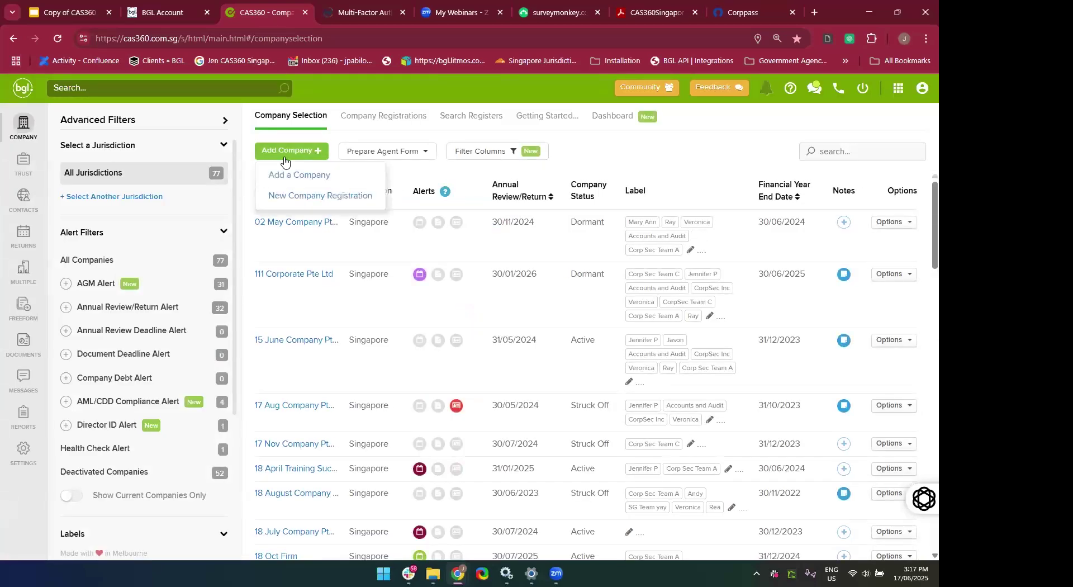
left_click(287, 174)
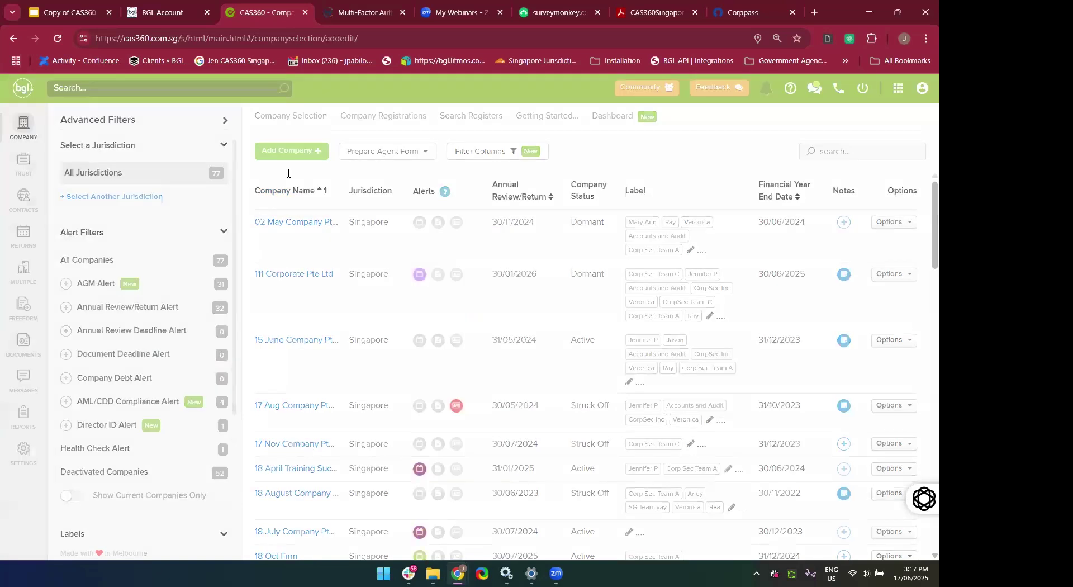
scroll(638, 248, "down", 1)
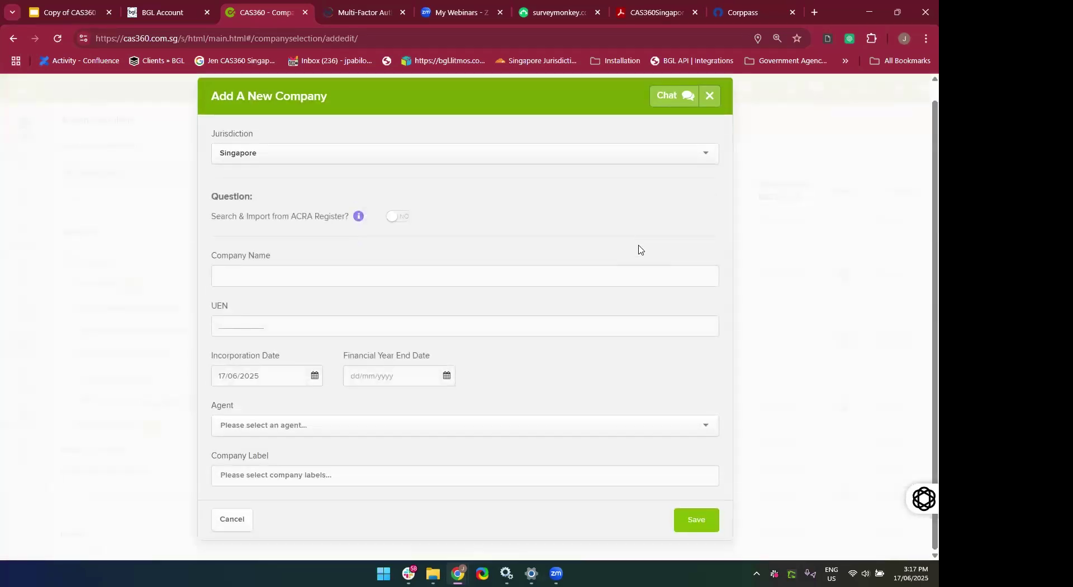
left_click(477, 284)
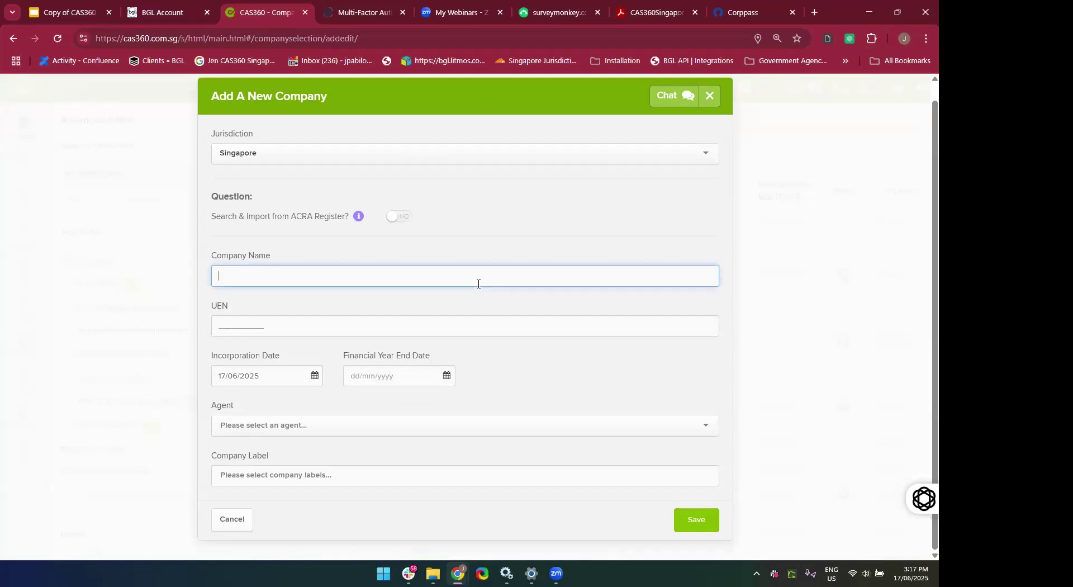
type("xxx FIRM Company Pteld")
left_click(239, 317)
type("349283094F")
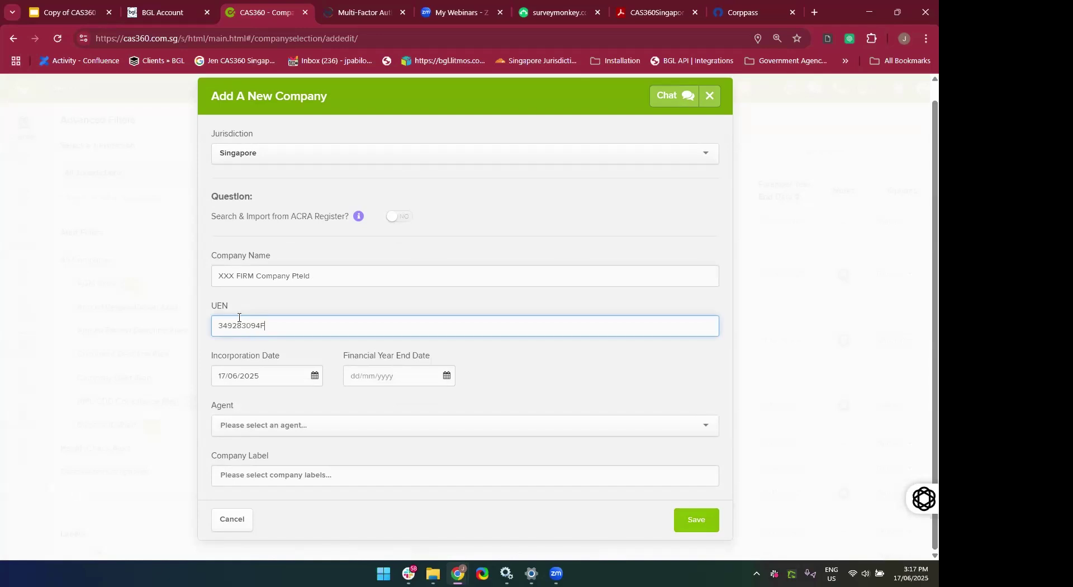
Set incorporation 17/06/2023, year end 31/12/2023, agent CAS360 SINGAPORE PTE LTD, and save the company.
left_click(292, 383)
key("BackSpace")
type("23")
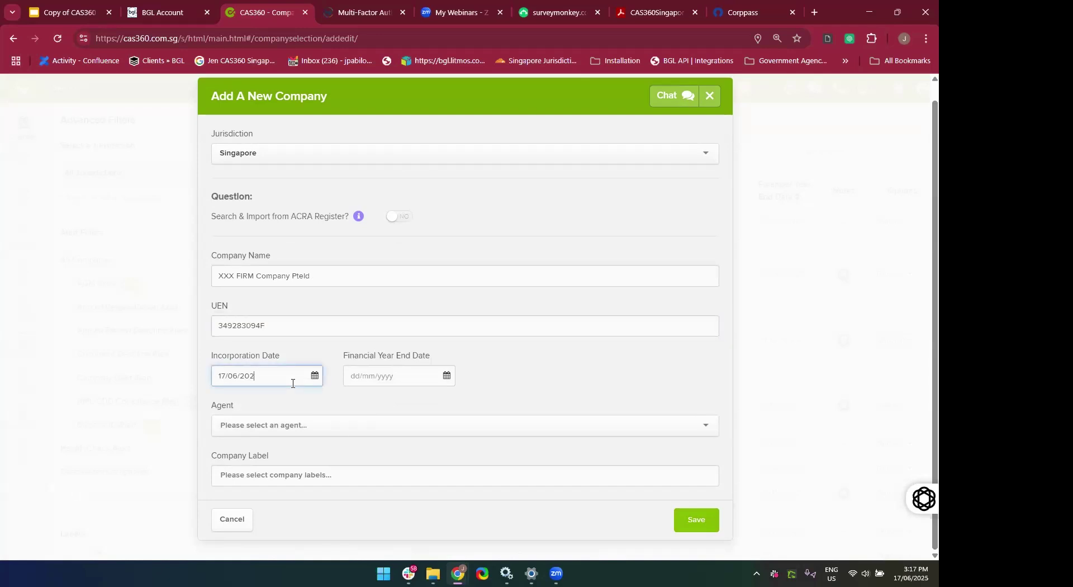
left_click(333, 423)
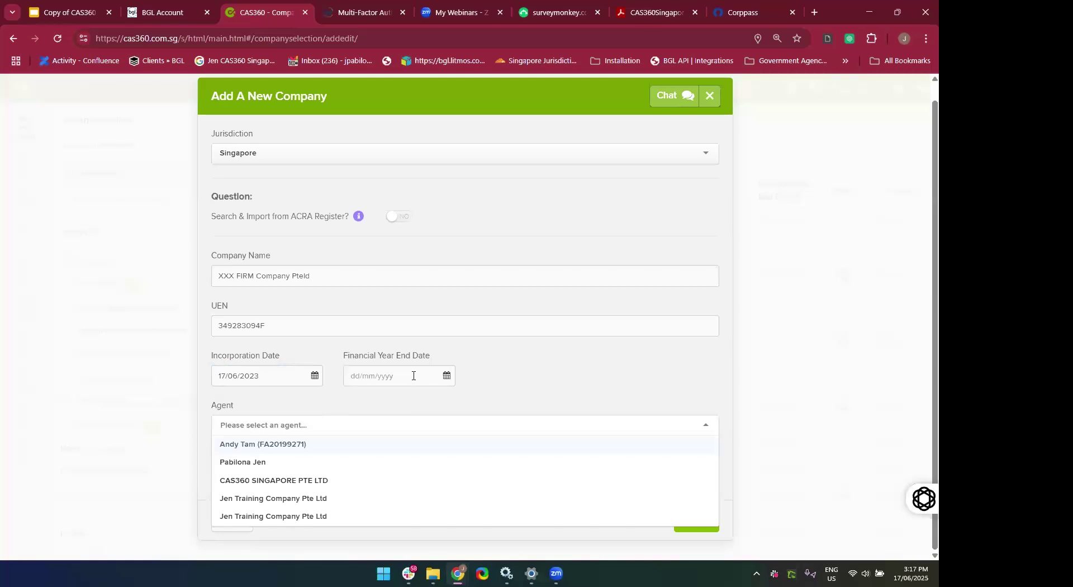
left_click(413, 376)
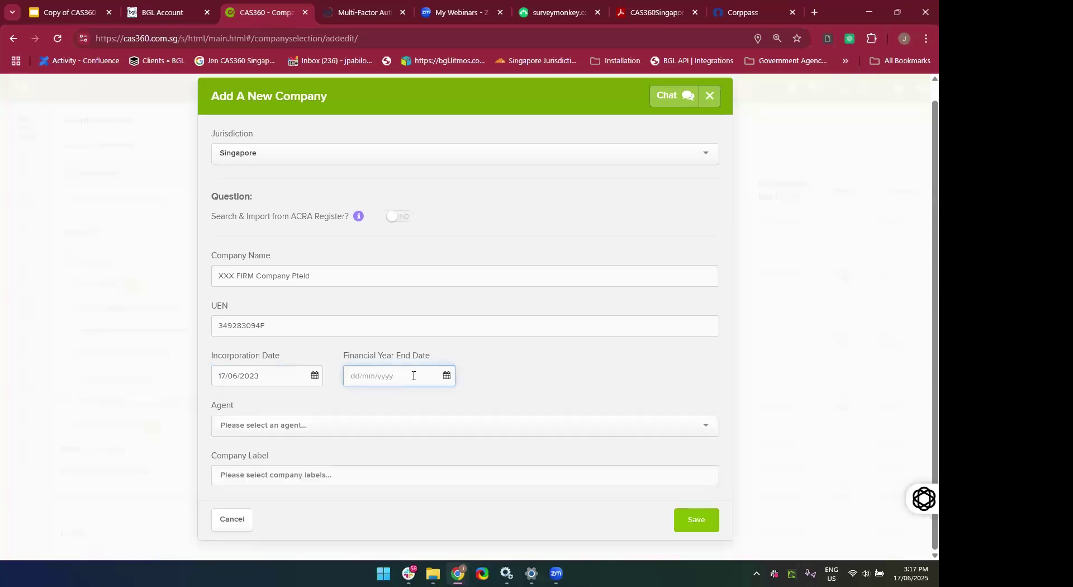
type("31122023\\")
left_click(376, 454)
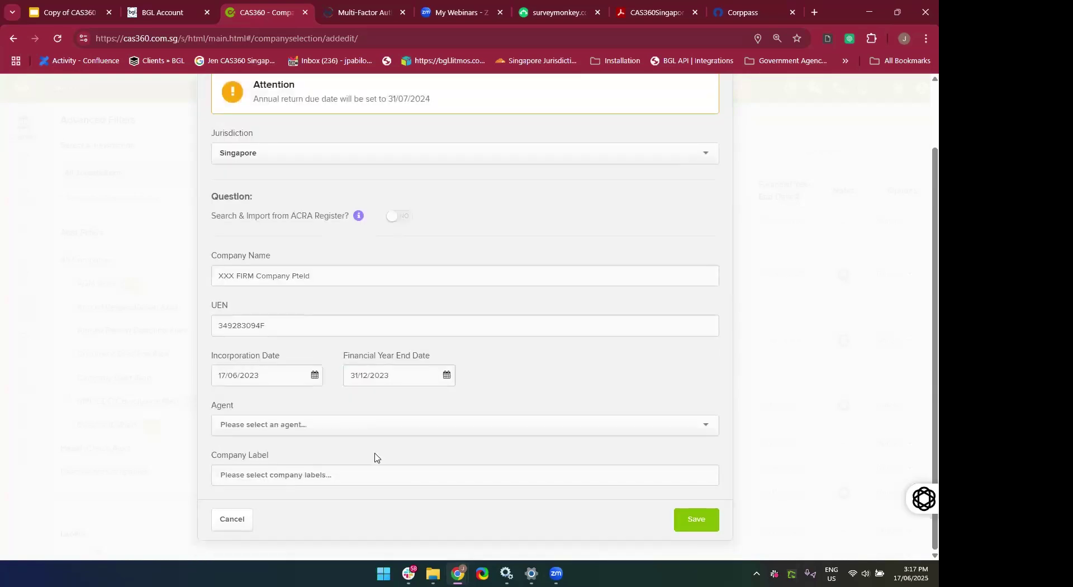
left_click(316, 430)
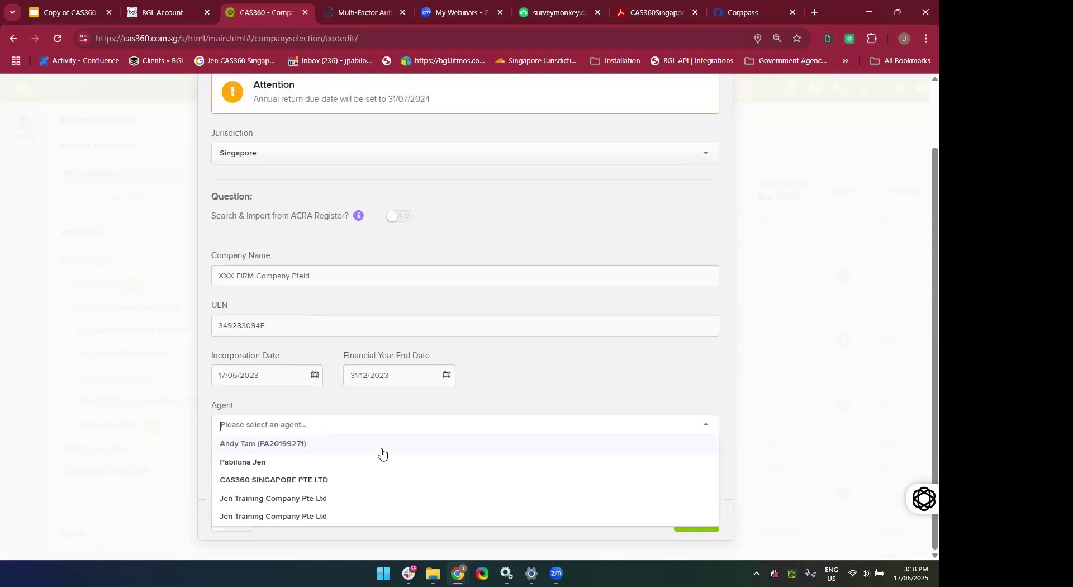
left_click(336, 481)
left_click(411, 475)
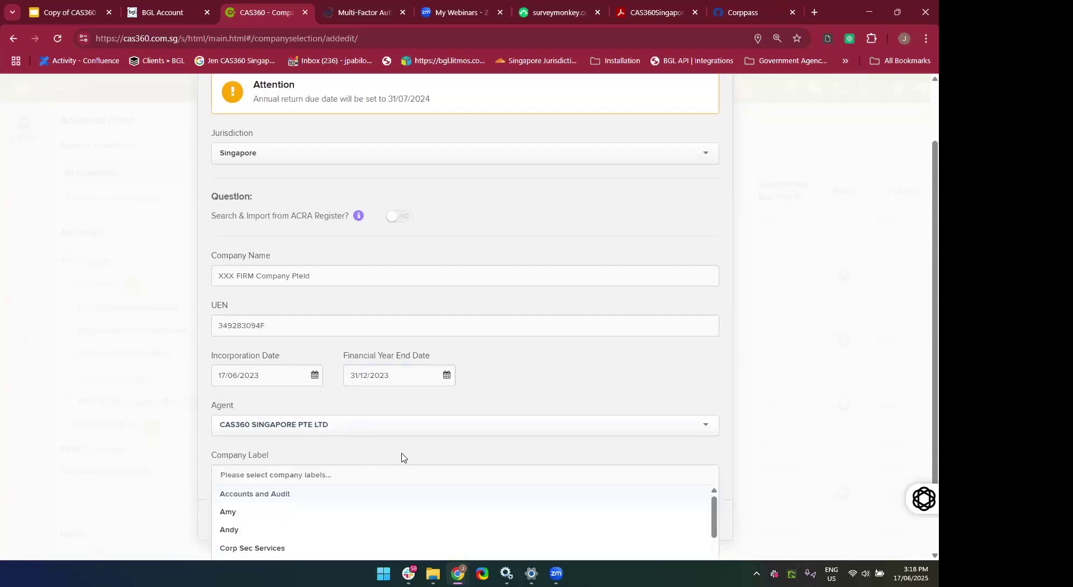
left_click(405, 459)
left_click(705, 528)
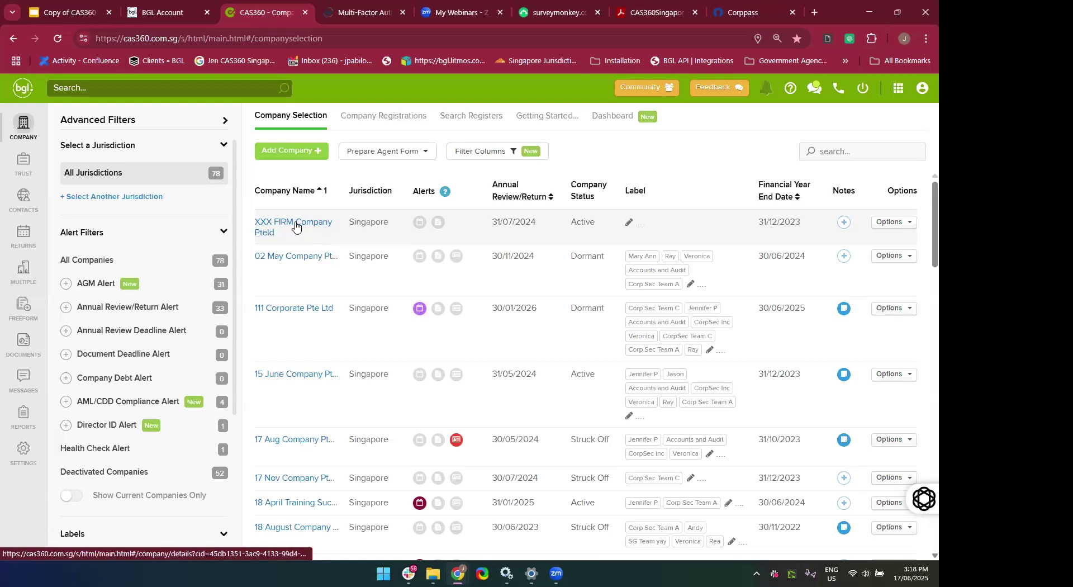
left_click(295, 226)
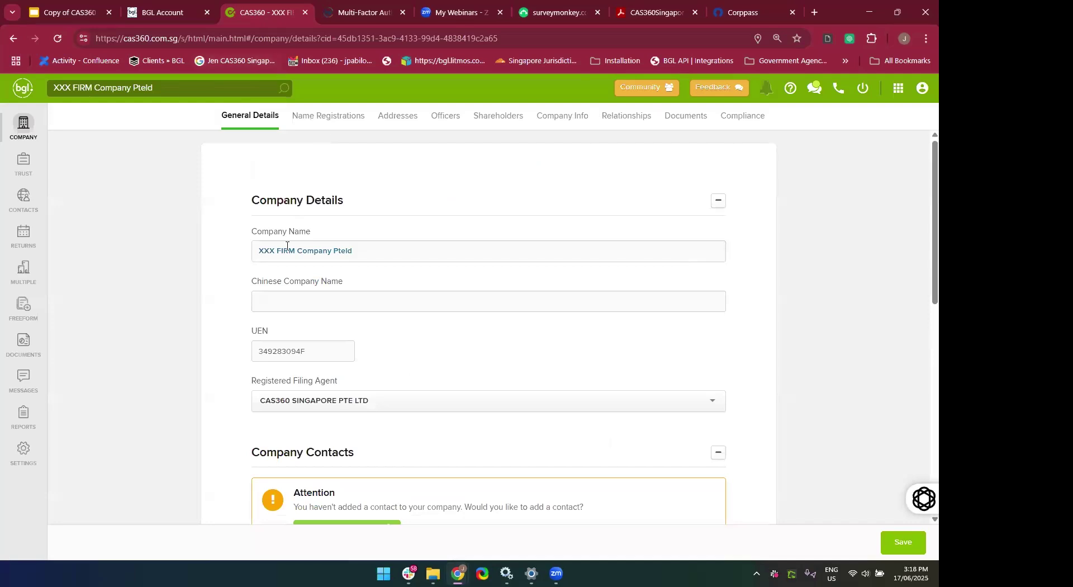
left_click(327, 124)
left_click(397, 119)
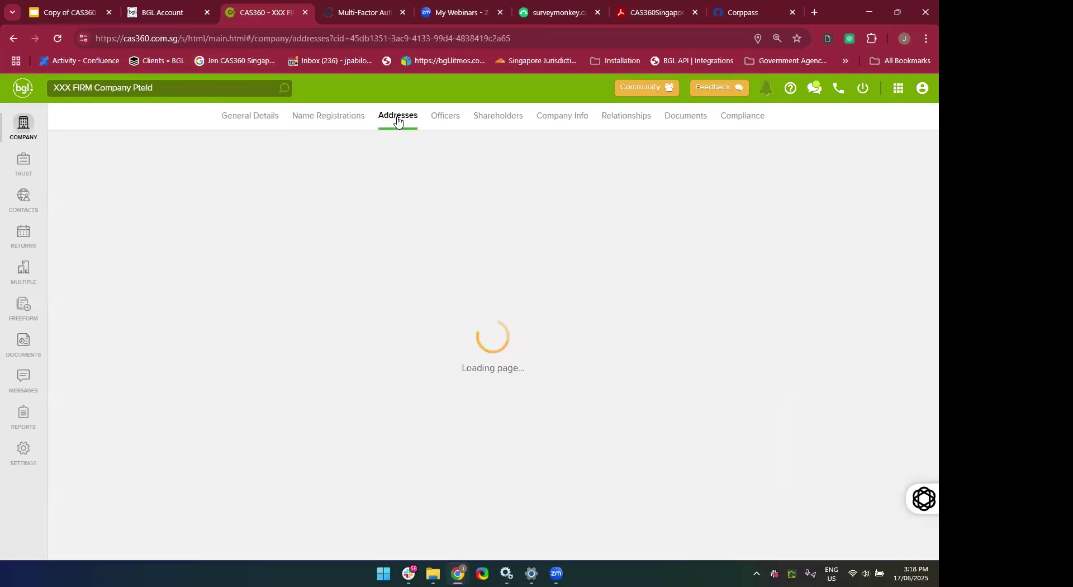
left_click(449, 121)
left_click(386, 118)
left_click(459, 121)
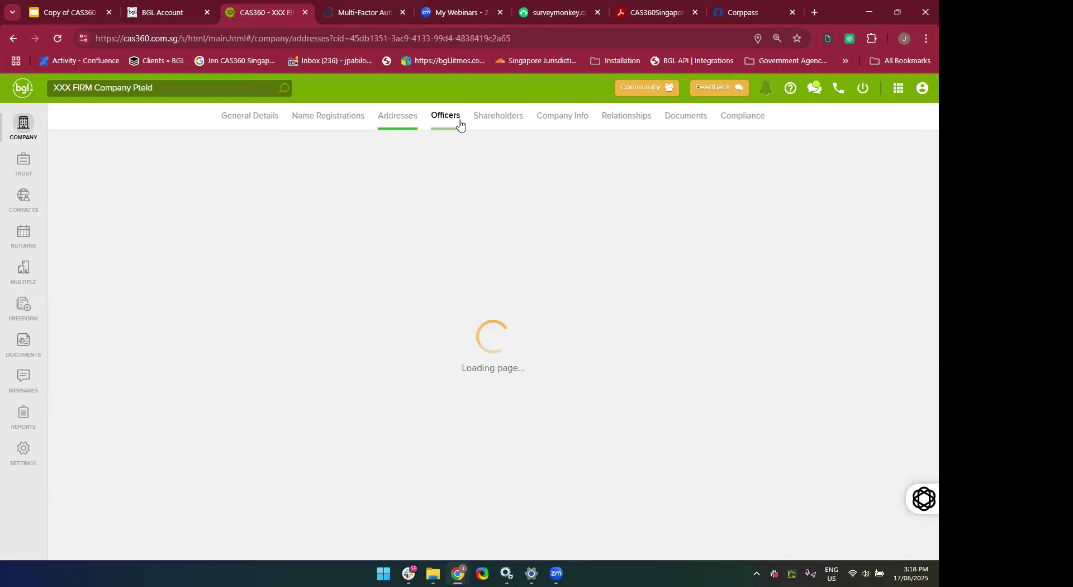
left_click(494, 121)
left_click(573, 117)
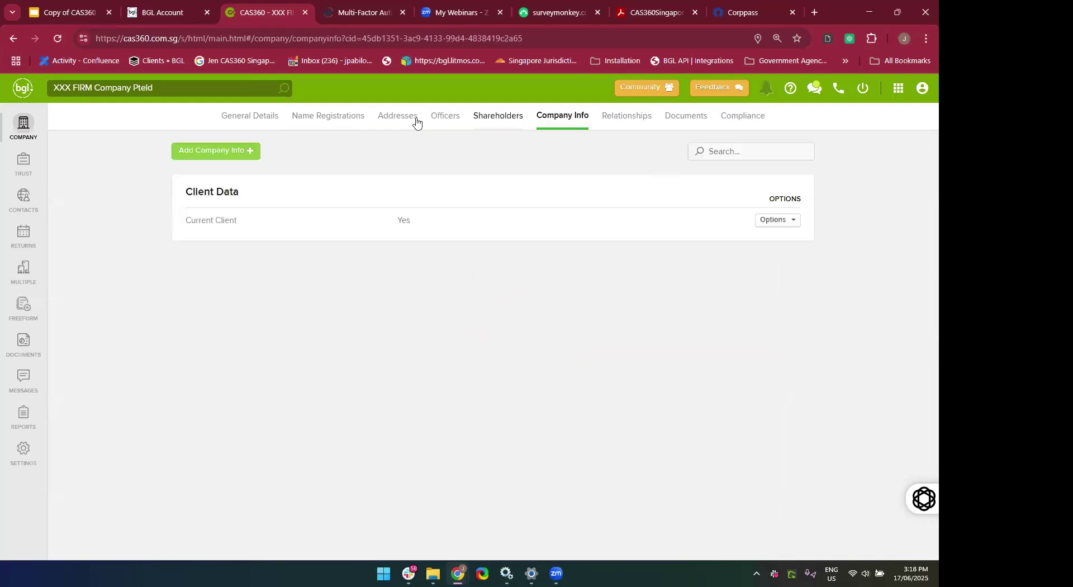
left_click(321, 122)
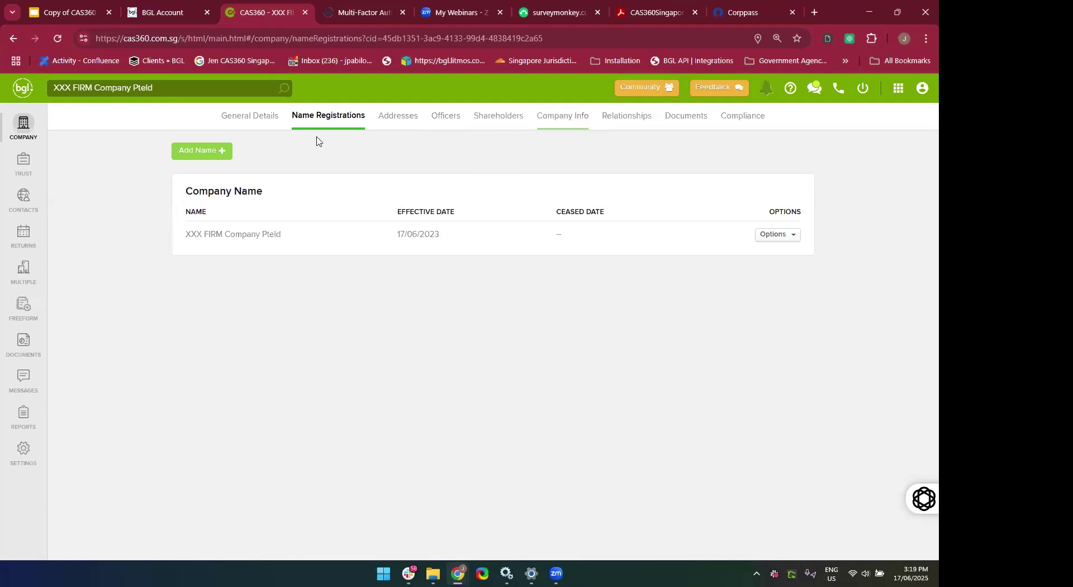
left_click(252, 124)
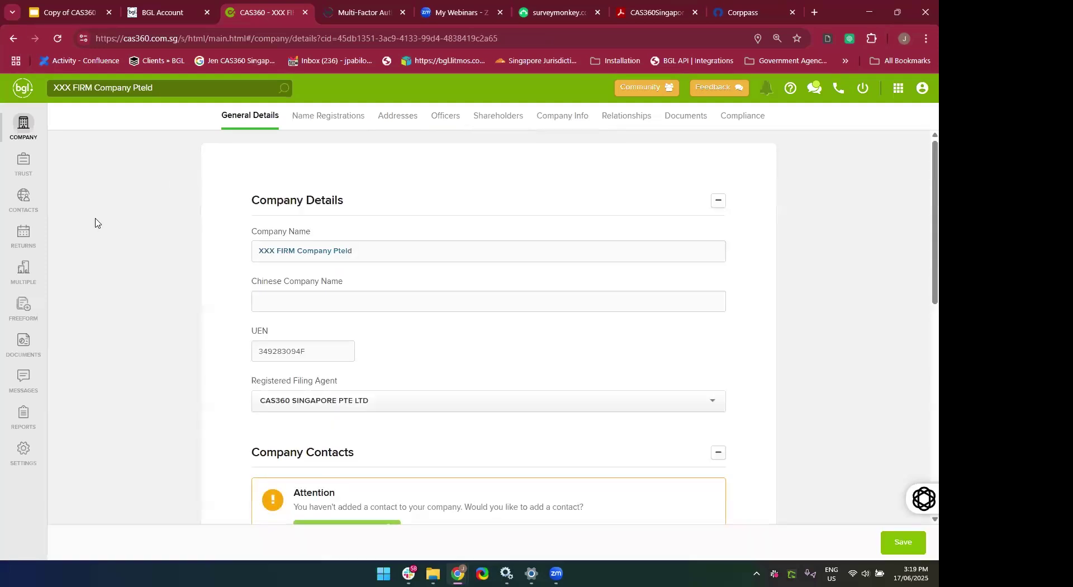
left_click(17, 131)
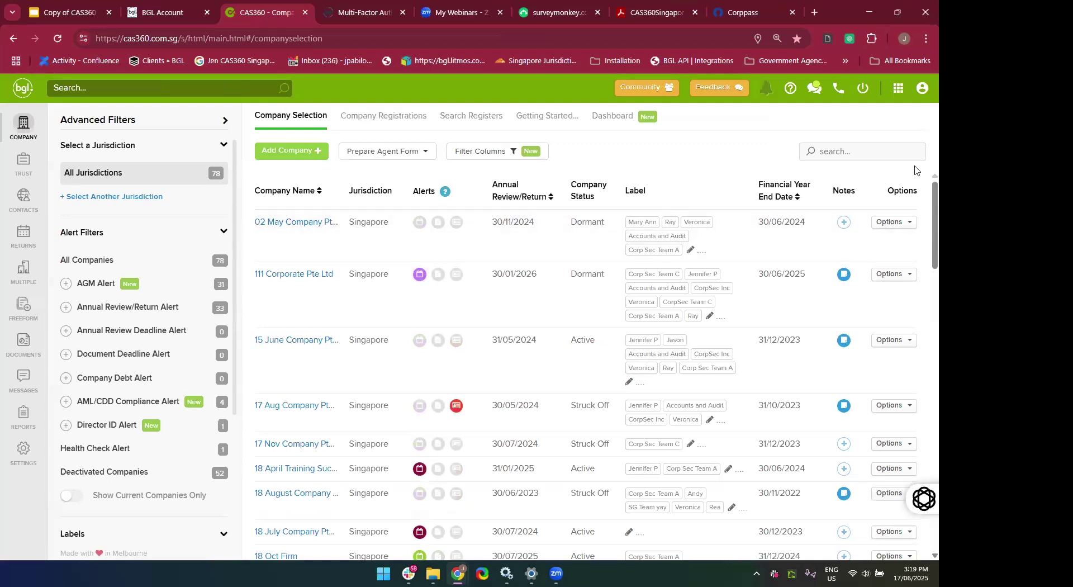
left_click(847, 157)
type("xxx")
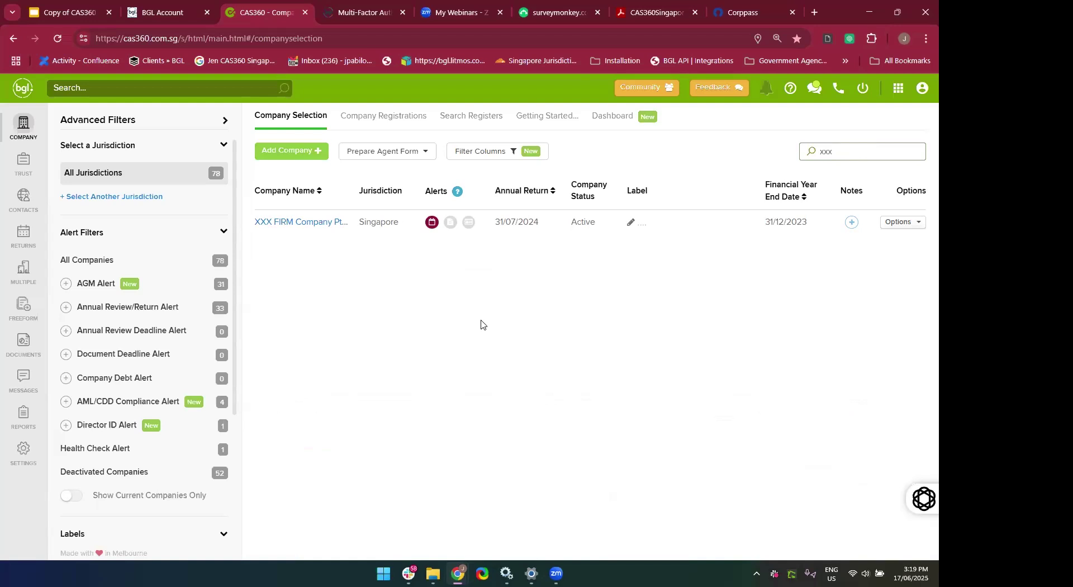
left_click(854, 157)
key("BackSpace")
key("BackSpace")
key("BackSpace")
left_click(723, 152)
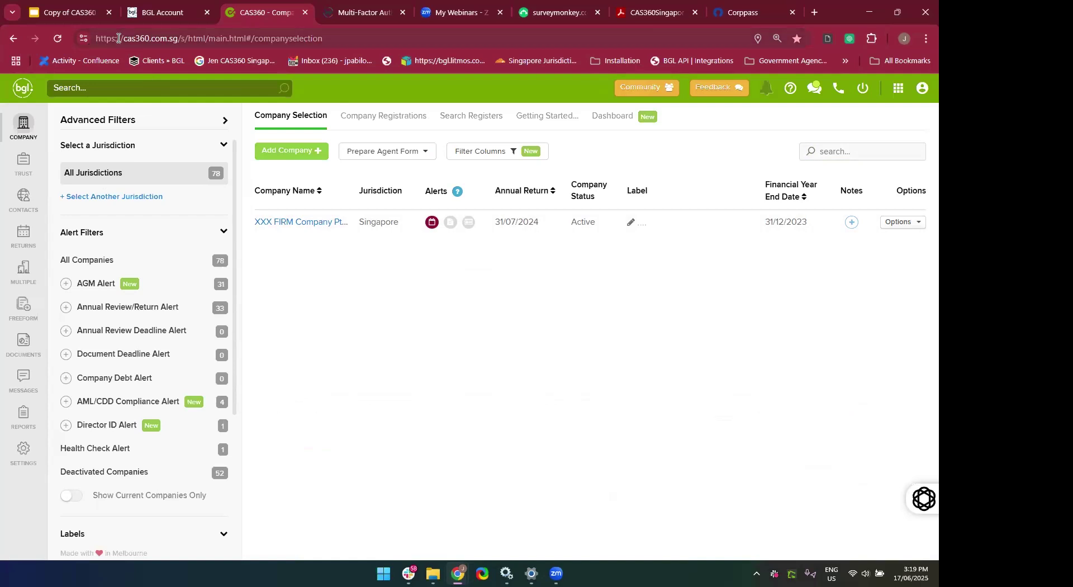
left_click(57, 38)
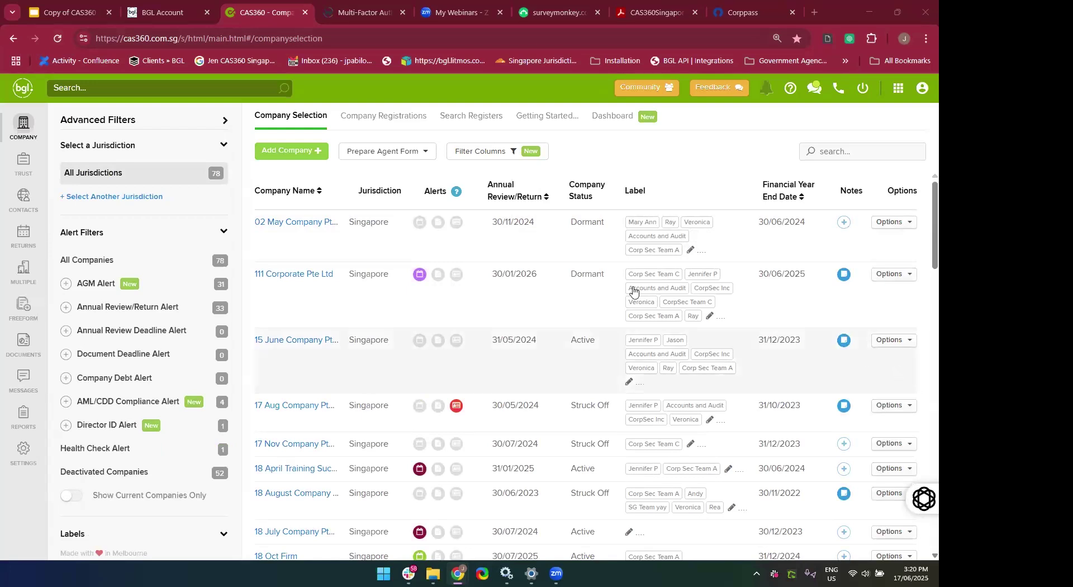
left_click(667, 160)
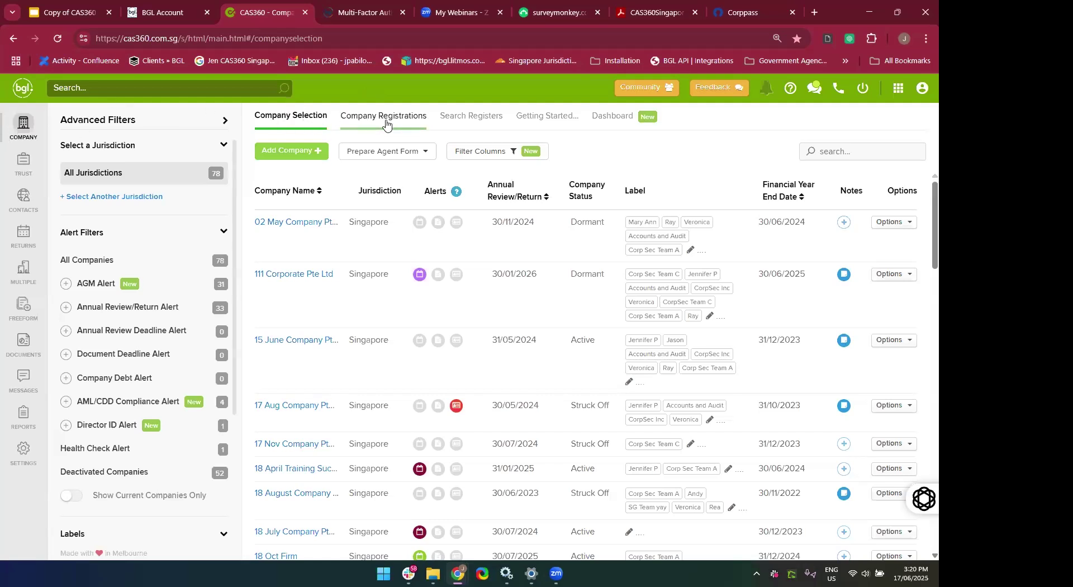
Start a new Company Registration with Singapore as the jurisdiction and continue to Details.
left_click(385, 124)
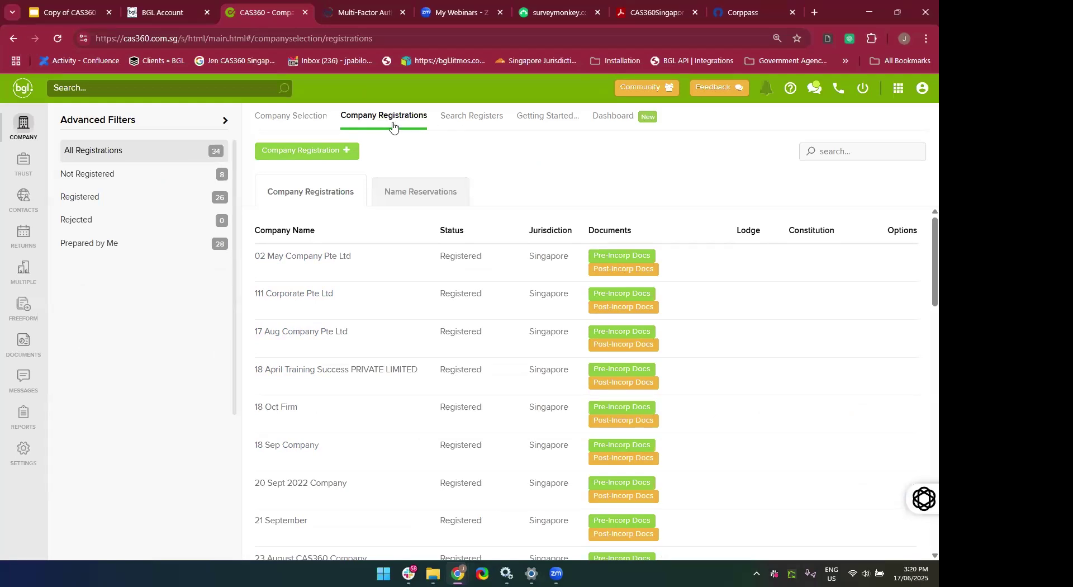
left_click(315, 155)
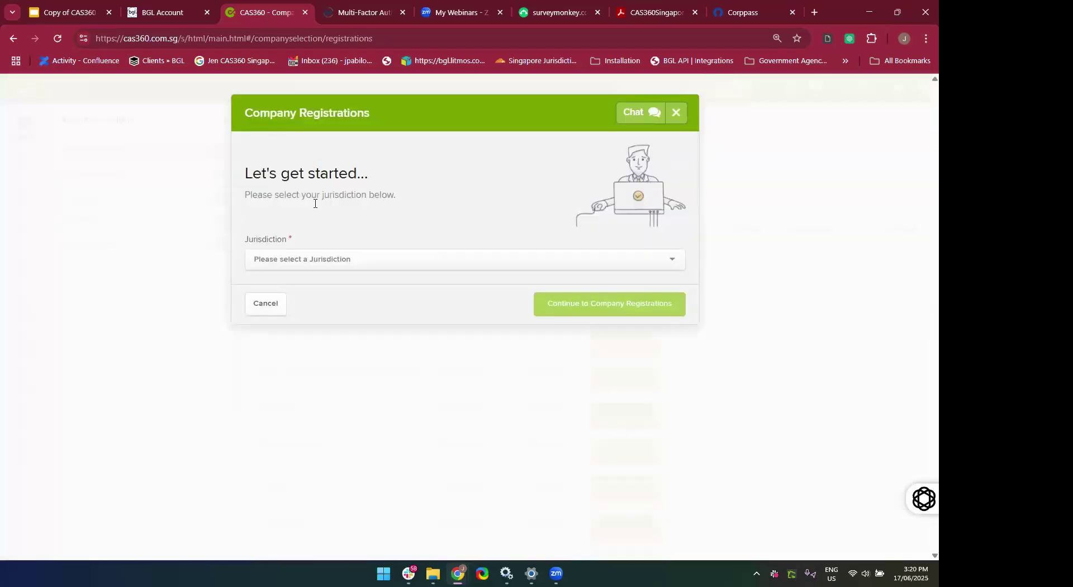
left_click(314, 258)
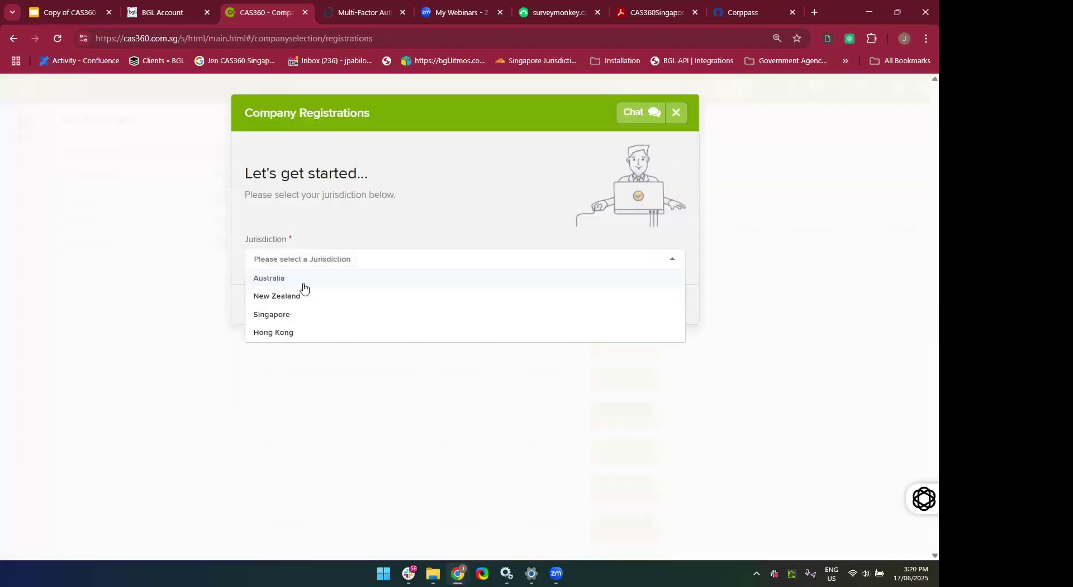
left_click(291, 315)
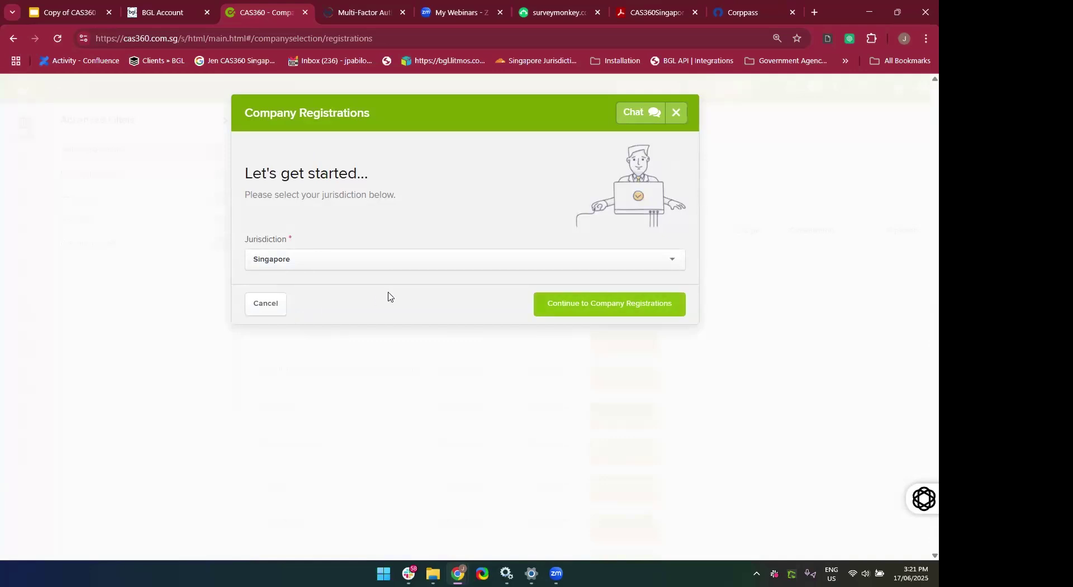
left_click(601, 313)
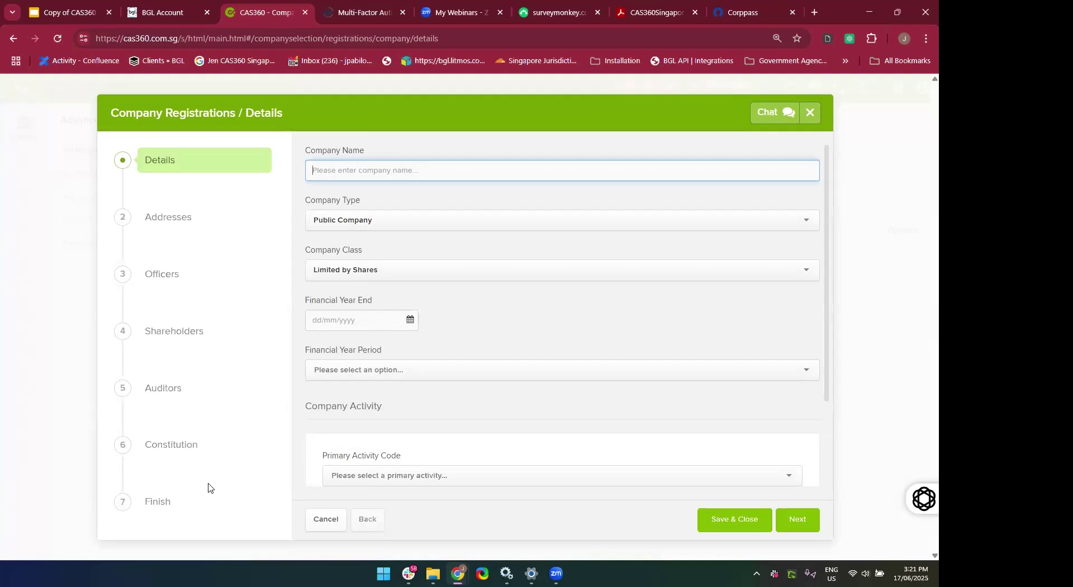
Enter '17 June Company Pte Ltd' as the company name.
type("15")
type("17 Compan")
type("y ")
type("PTe")
key("BackSpace")
key("BackSpace")
key("BackSpace")
key("BackSpace")
key("BackSpace")
key("BackSpace")
key("BackSpace")
key("BackSpace")
key("BackSpace")
type("June Company Pte Ltd")
Set company type Private Company - Exempt, Limited by Shares, financial year end 31/12/2025.
left_click(351, 222)
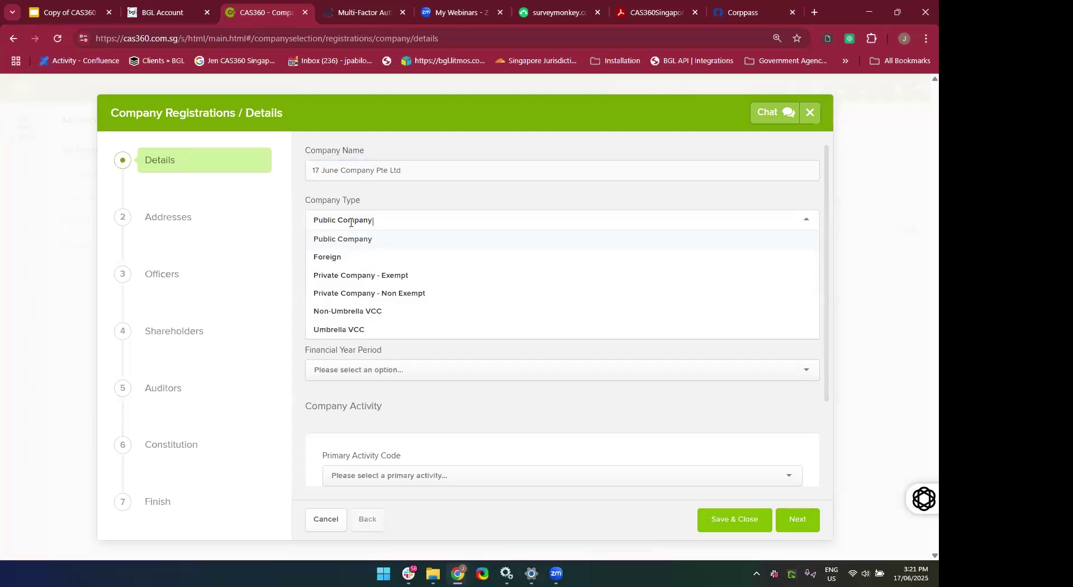
left_click(372, 283)
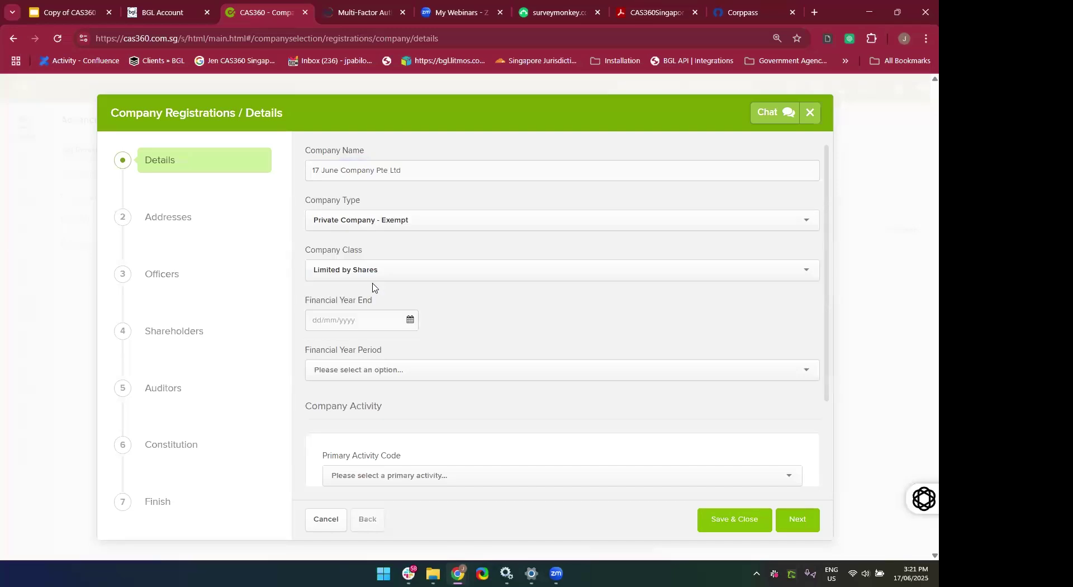
left_click(438, 277)
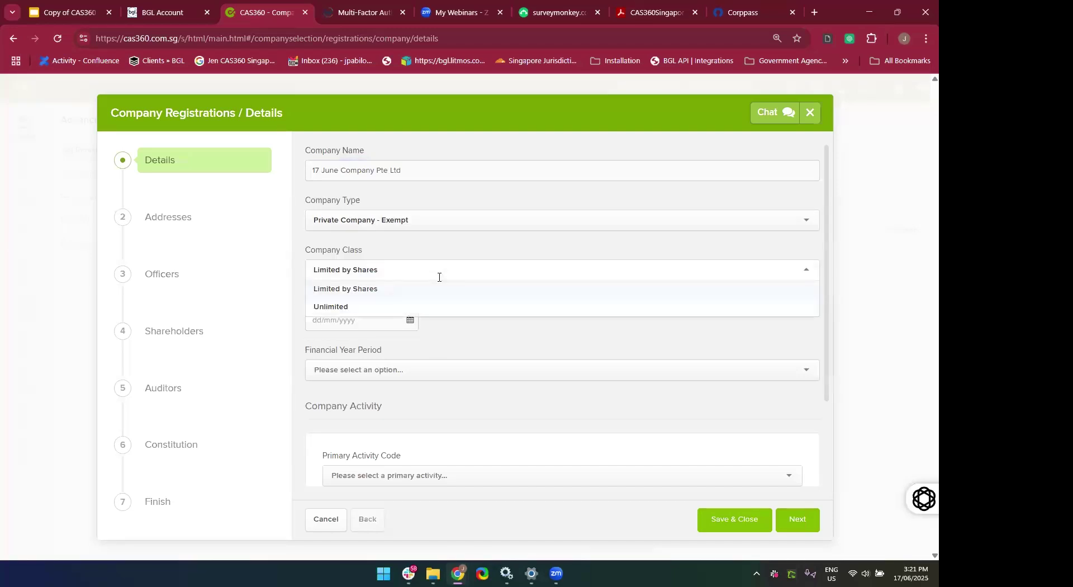
left_click(460, 352)
left_click(373, 314)
type("31")
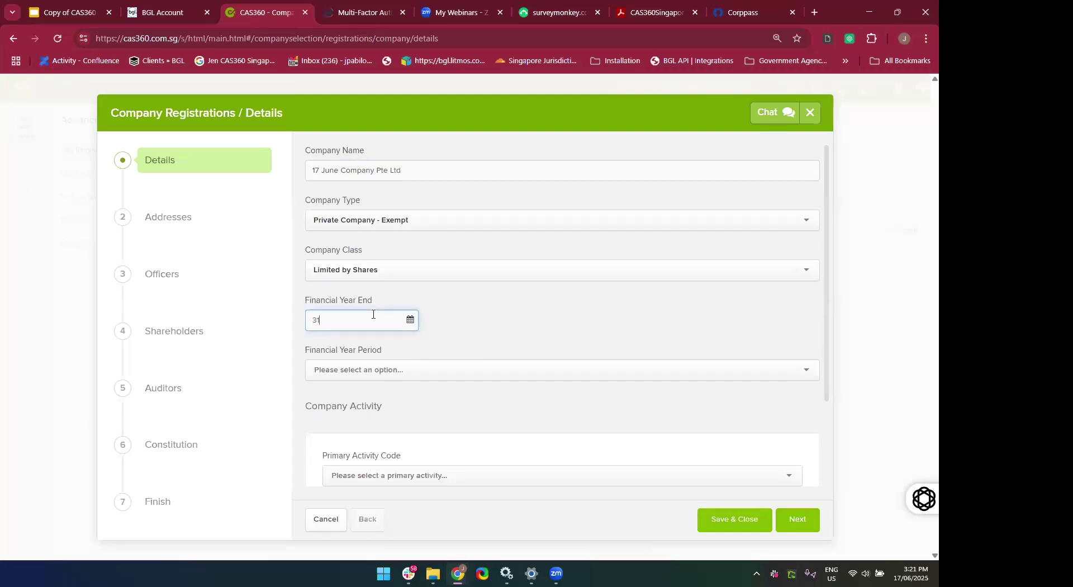
type("/12/202202")
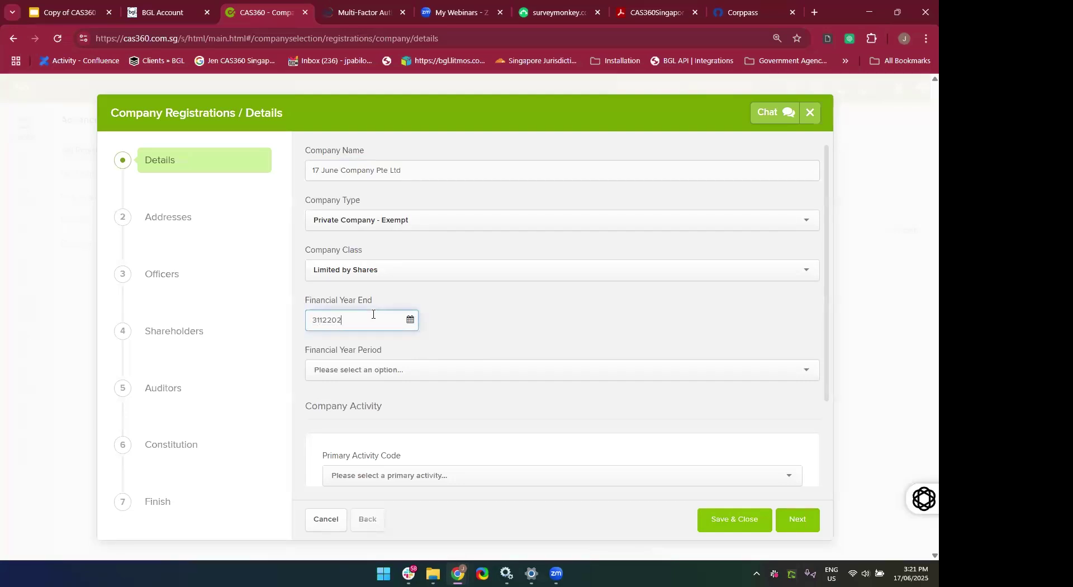
type("5")
left_click(544, 330)
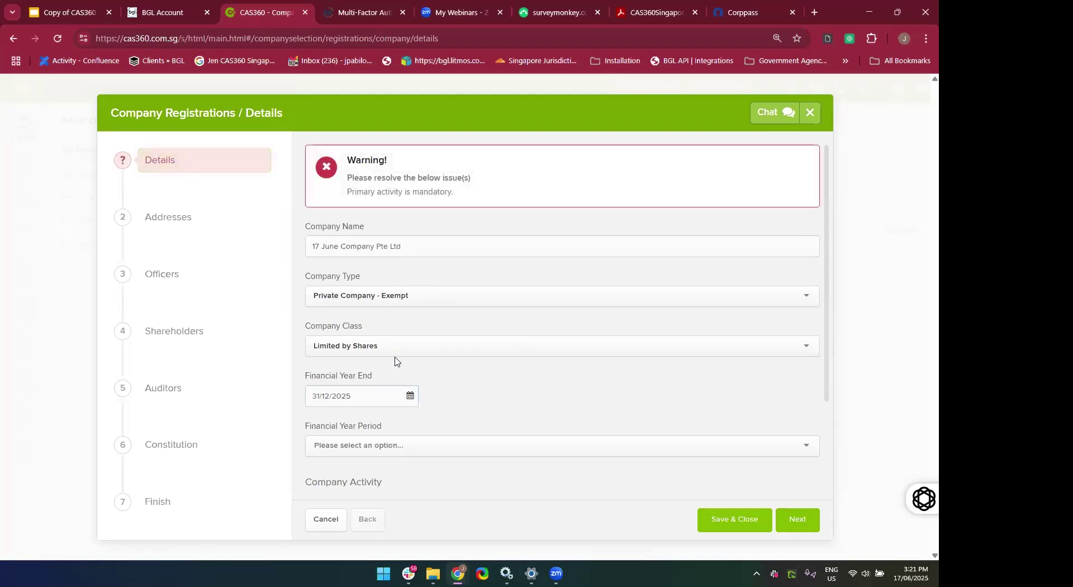
Choose 12 months as the financial year period on the Details form.
scroll(438, 389, "down", 1)
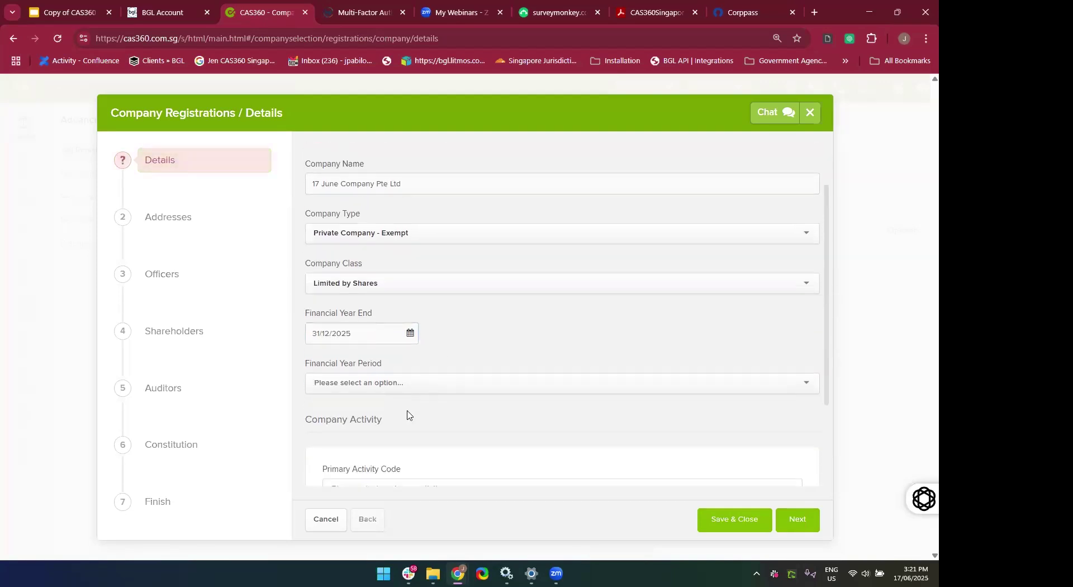
scroll(407, 412, "down", 1)
scroll(397, 285, "up", 1)
scroll(363, 289, "down", 2)
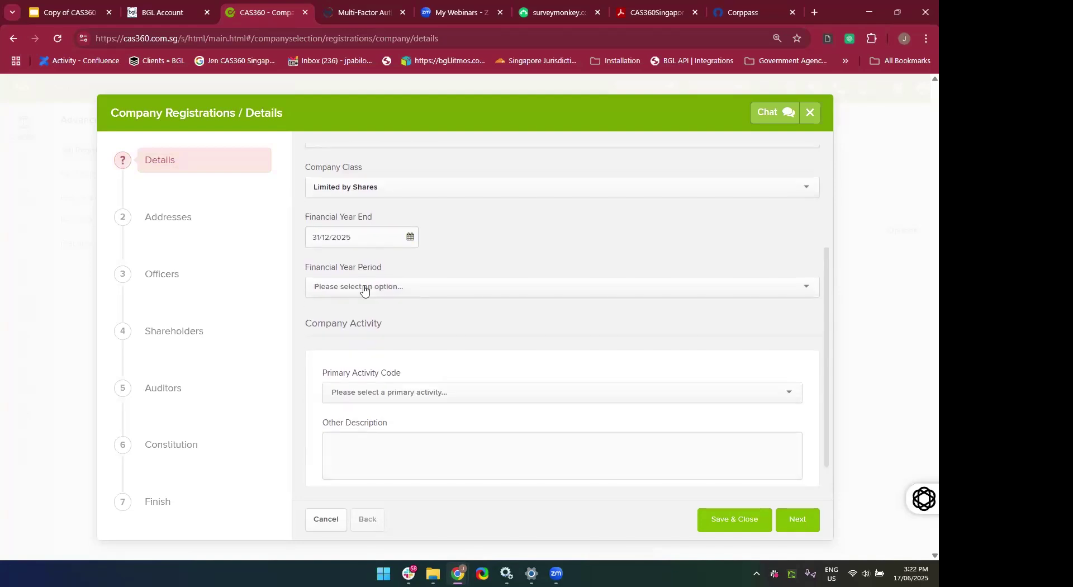
left_click(364, 289)
left_click(350, 312)
scroll(446, 316, "down", 1)
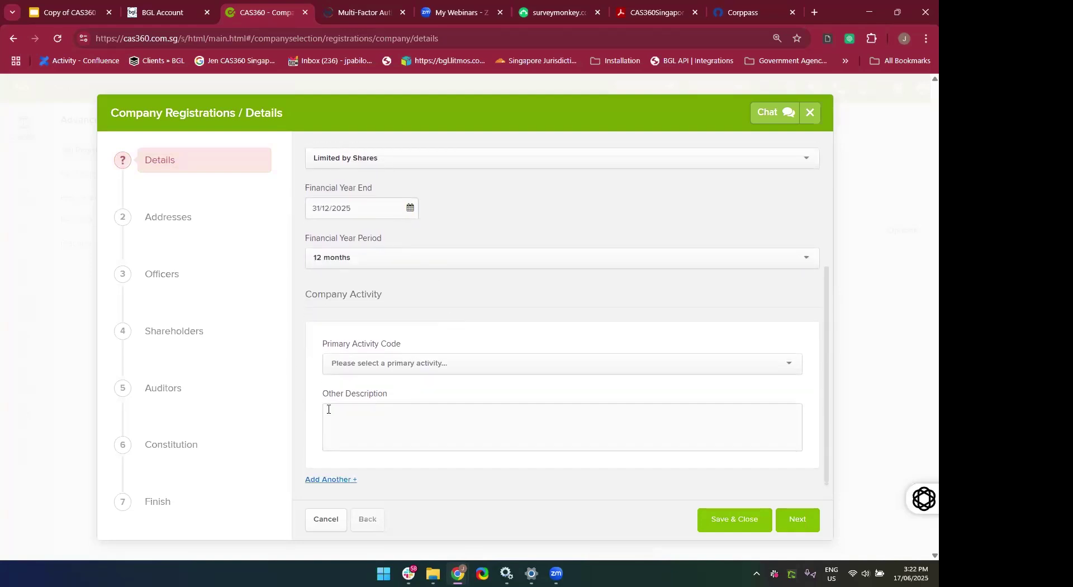
Search 'Consul' and select primary activity 62022 Information technology cybersecurity consultancy.
left_click(475, 373)
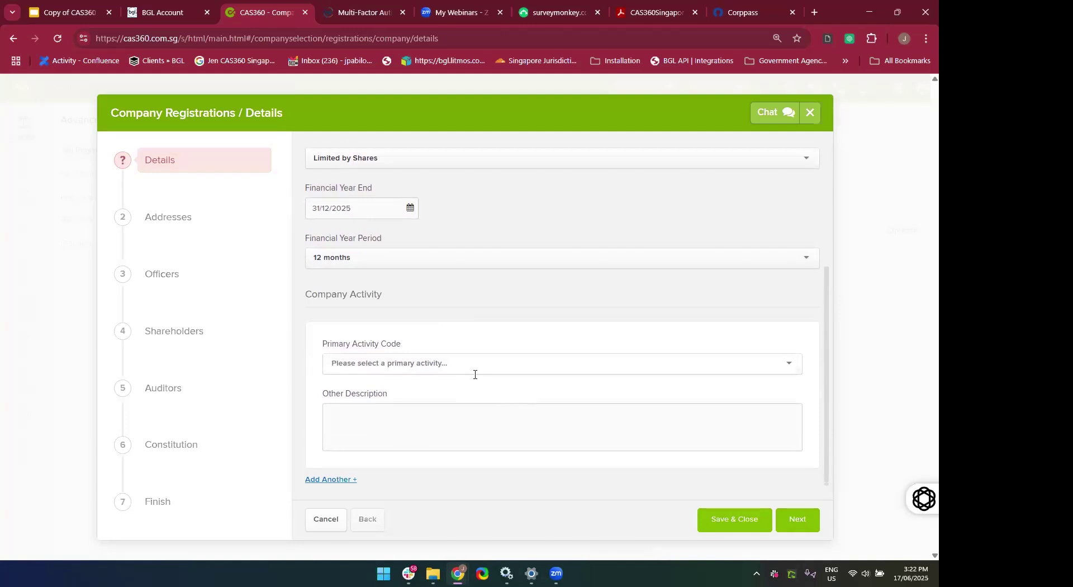
type("Consulting")
key("BackSpace")
key("BackSpace")
key("BackSpace")
key("BackSpace")
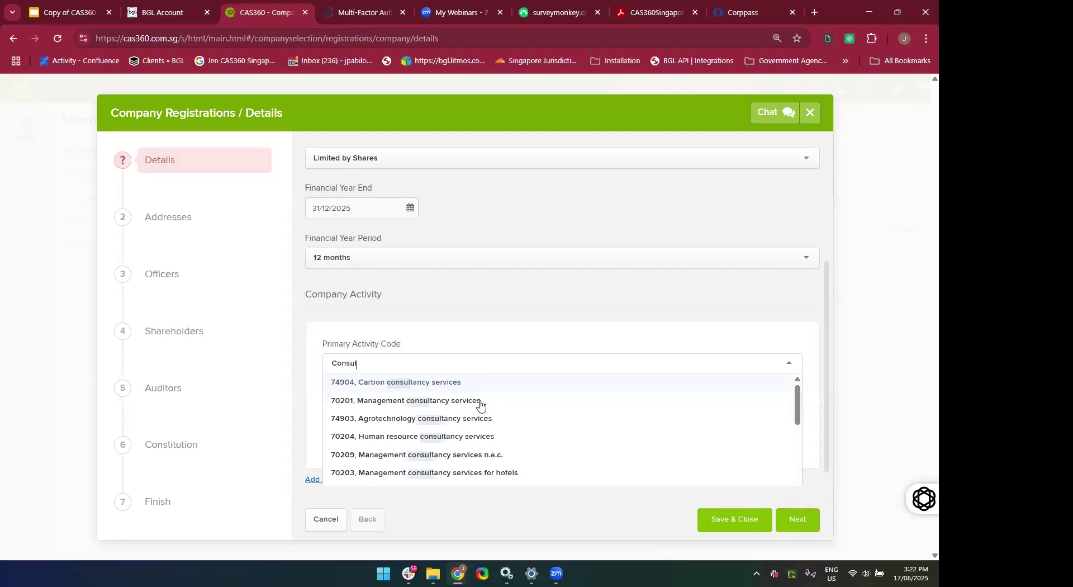
scroll(519, 450, "down", 2)
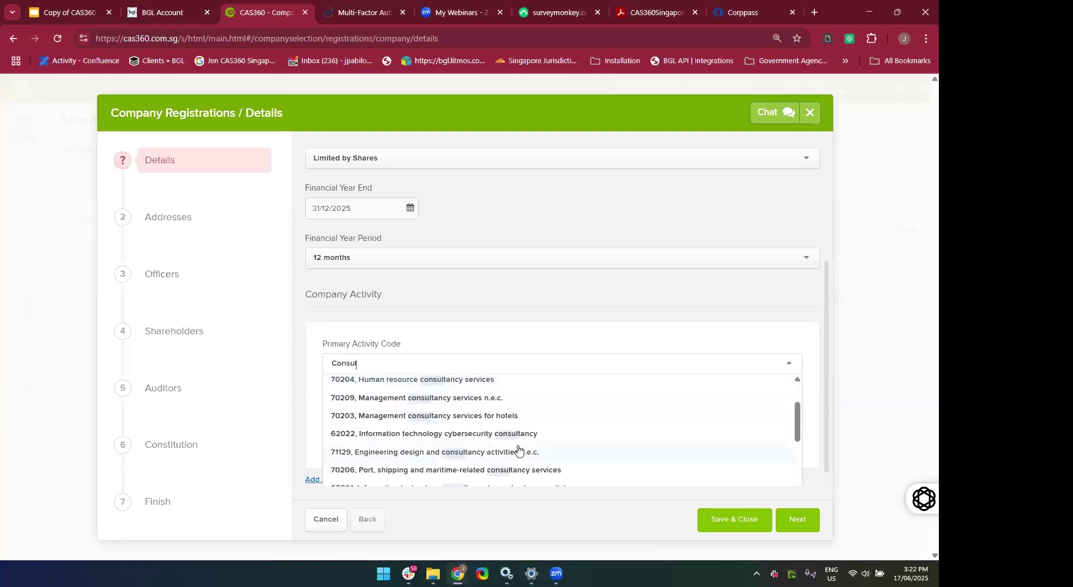
left_click(412, 436)
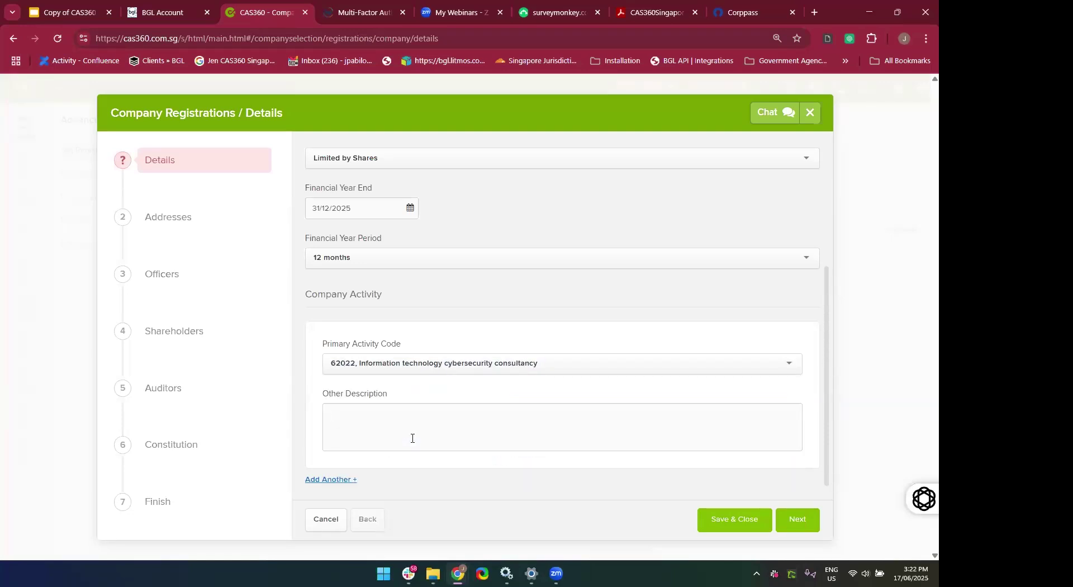
Describe the primary activity as 'Consulting for Cybersecurity'.
left_click(371, 432)
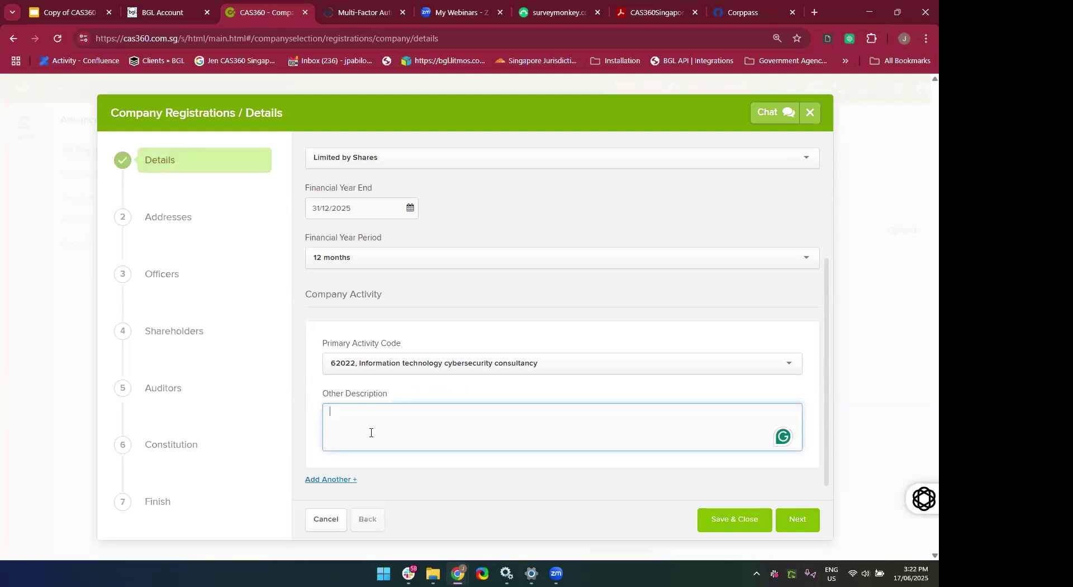
type("CON")
key("BackSpace")
key("BackSpace")
type("onsulting ")
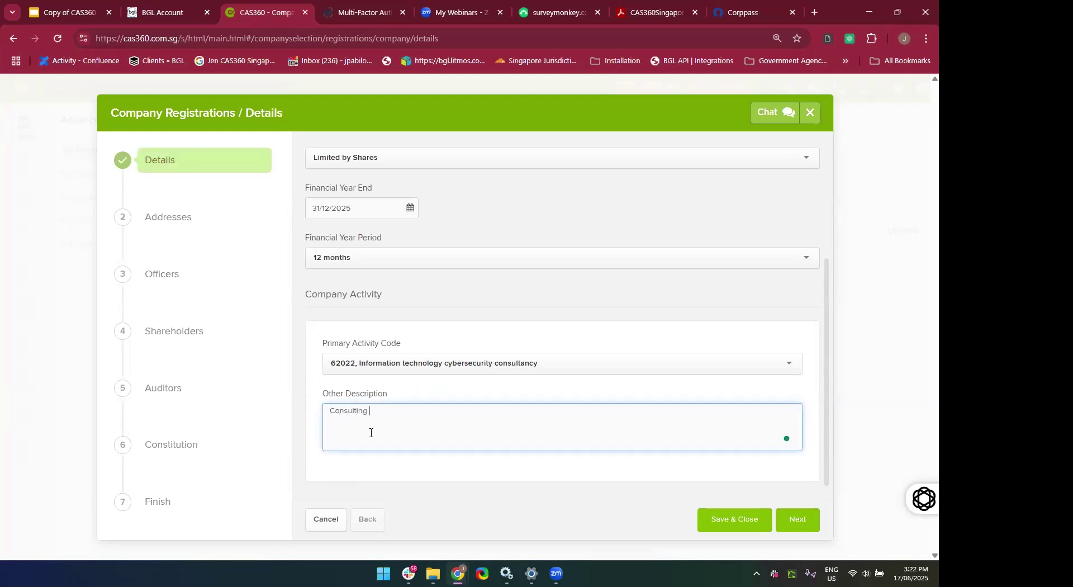
type("for Cybersecurit y")
left_click(438, 463)
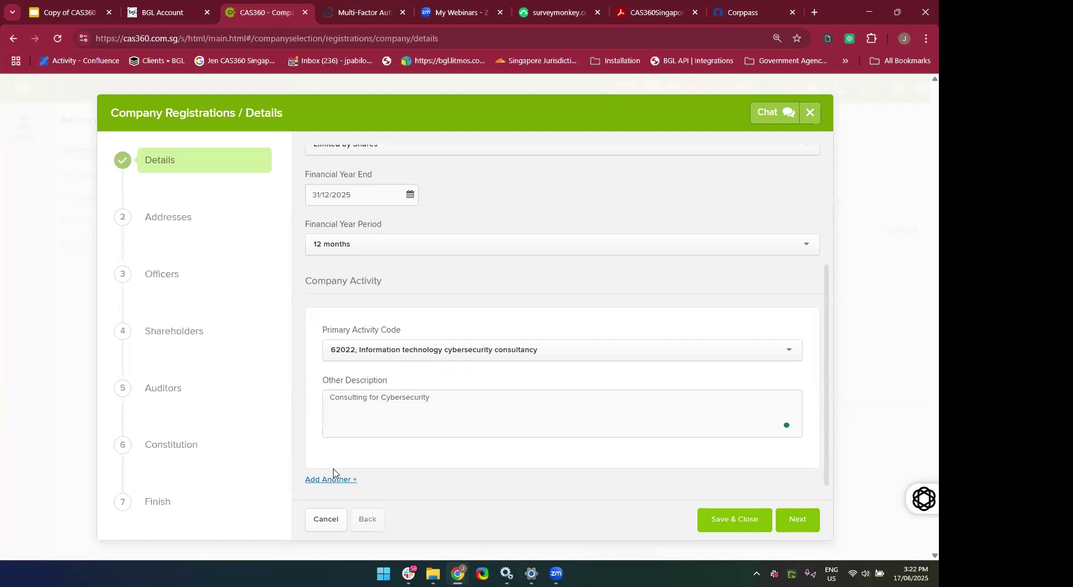
Add secondary activity 70201 Management consultancy services and proceed to the Addresses step.
left_click(332, 479)
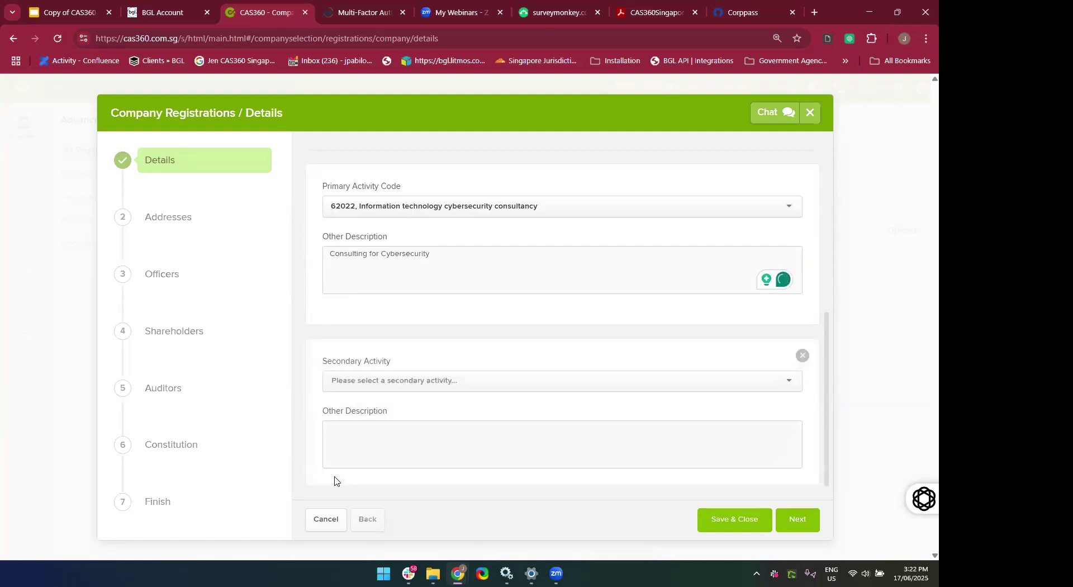
scroll(369, 412, "up", 1)
left_click(351, 402)
type("Co")
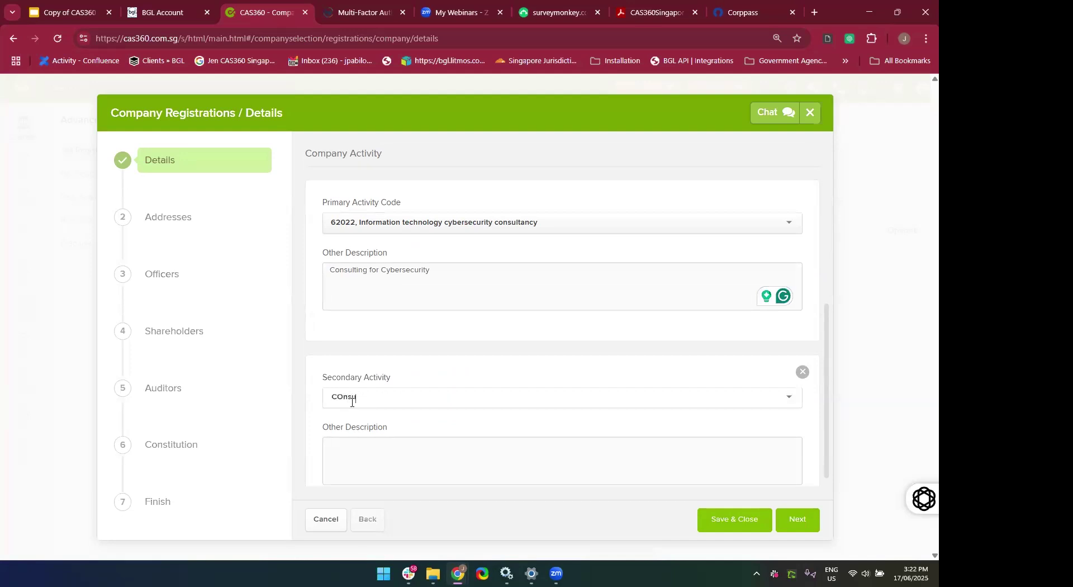
type("nculstiting management")
key("BackSpace")
key("BackSpace")
key("BackSpace")
key("BackSpace")
key("BackSpace")
key("BackSpace")
key("BackSpace")
key("BackSpace")
key("BackSpace")
key("BackSpace")
key("BackSpace")
key("BackSpace")
key("BackSpace")
key("BackSpace")
key("BackSpace")
key("BackSpace")
key("BackSpace")
key("BackSpace")
type("duct")
key("BackSpace")
key("BackSpace")
key("BackSpace")
key("BackSpace")
type("su")
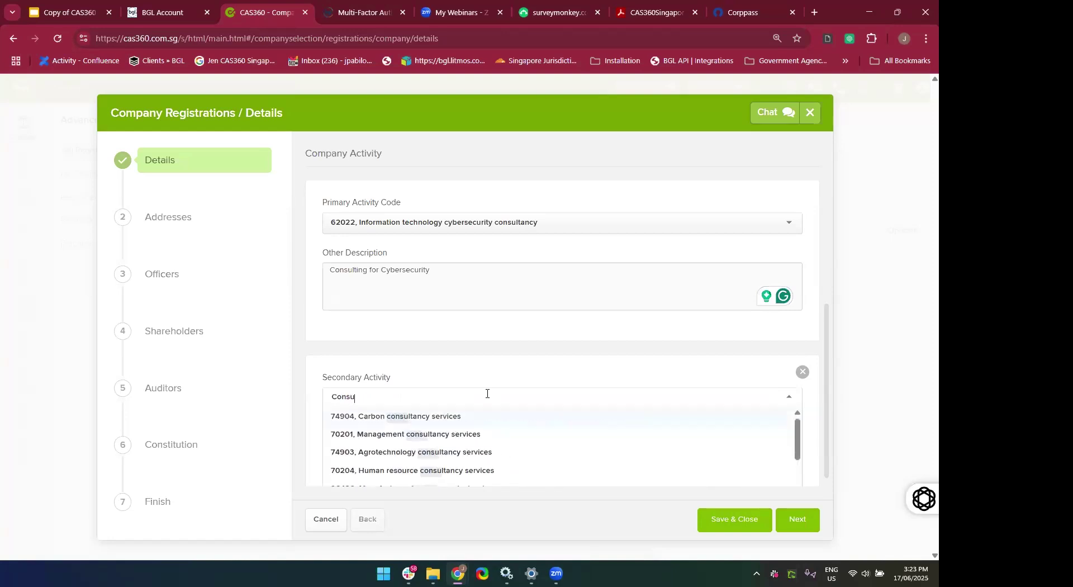
type("lti")
key("BackSpace")
left_click(479, 435)
scroll(335, 472, "down", 1)
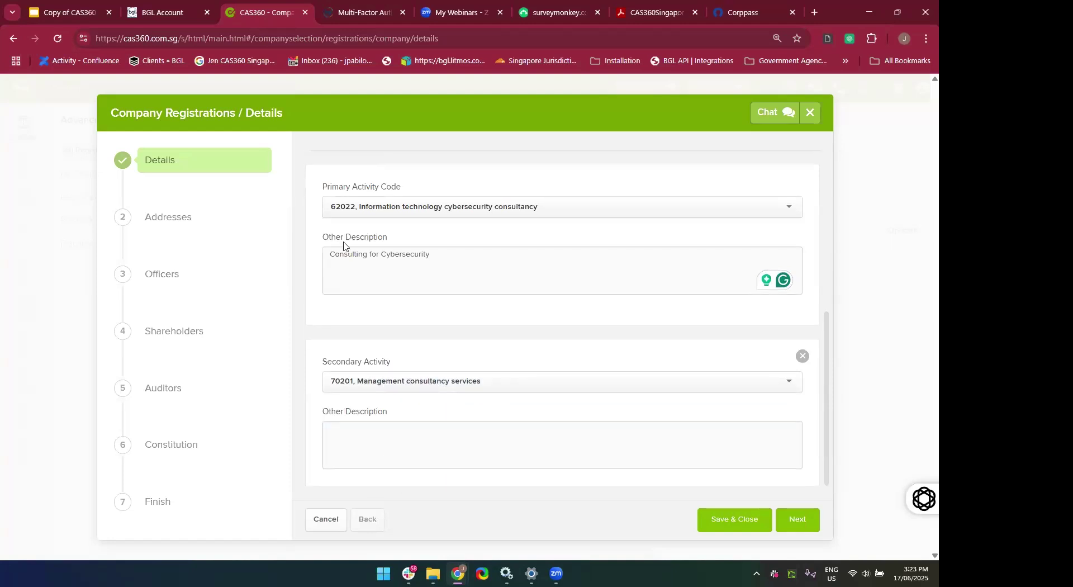
left_click(798, 524)
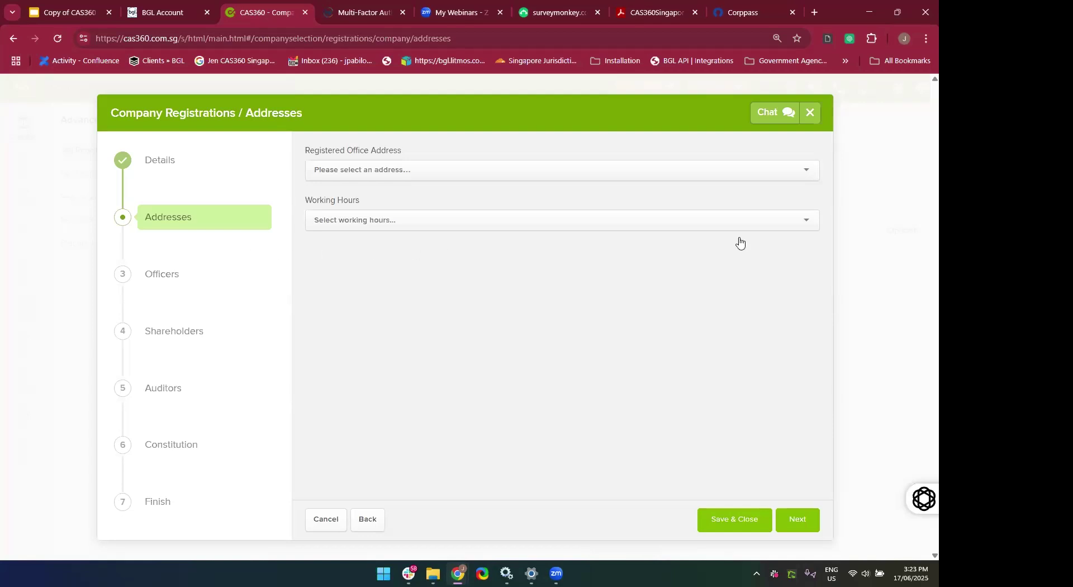
Save and close the registration, then reopen 17 June Company Pte Ltd for editing.
left_click(745, 530)
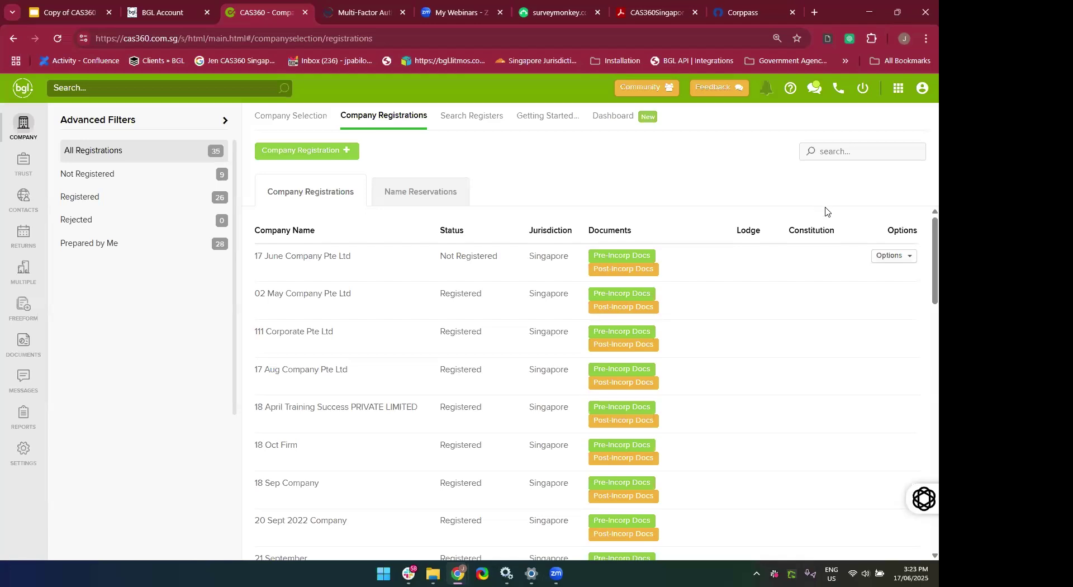
left_click(892, 257)
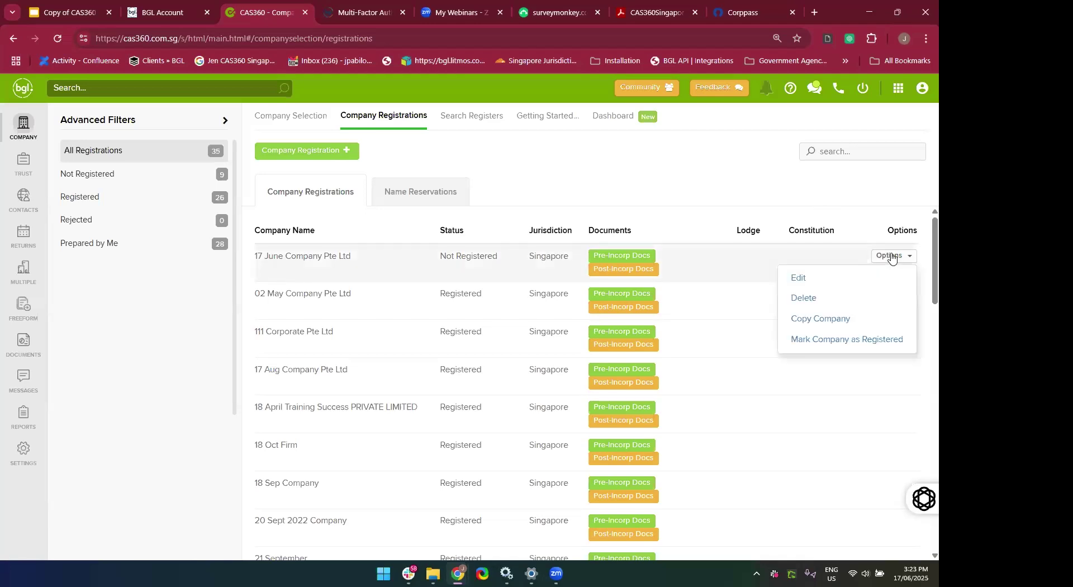
left_click(816, 279)
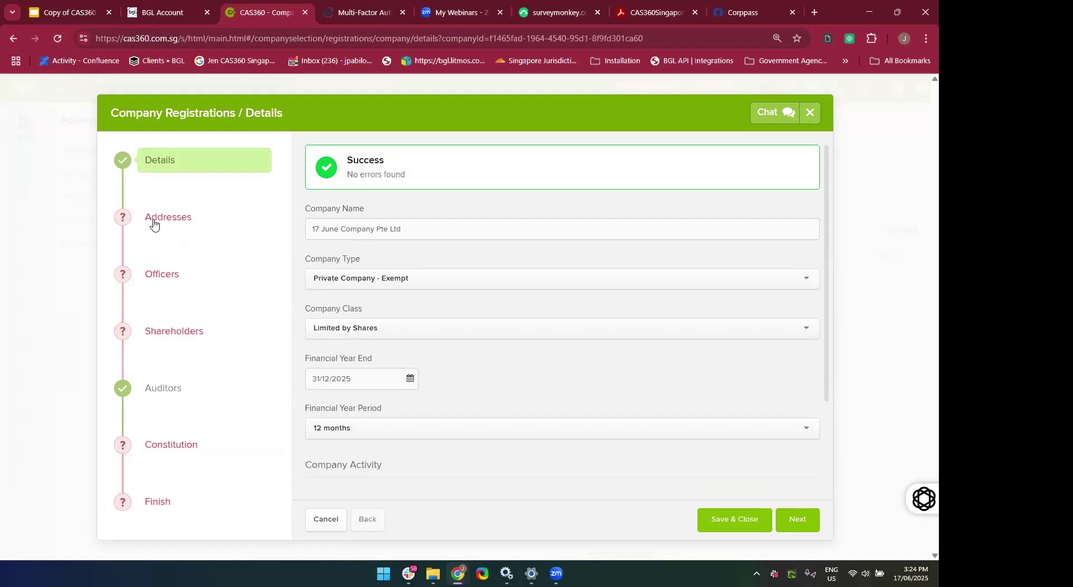
Use 302 ORCHARD ROAD, #07-03 TONG BUILDING, 238862 as registered office, working hours at least 5 daily.
left_click(154, 224)
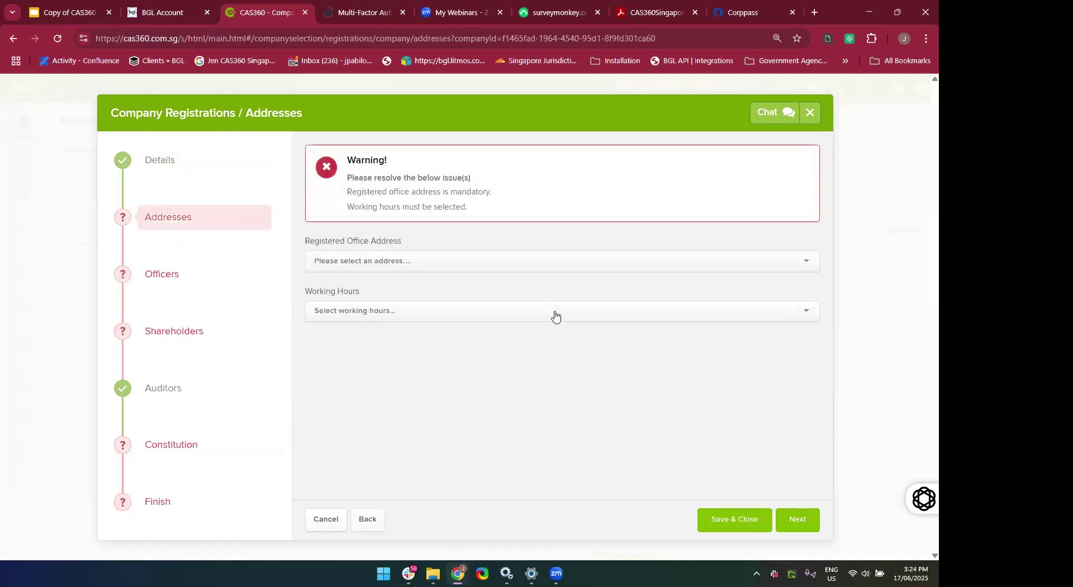
left_click(420, 260)
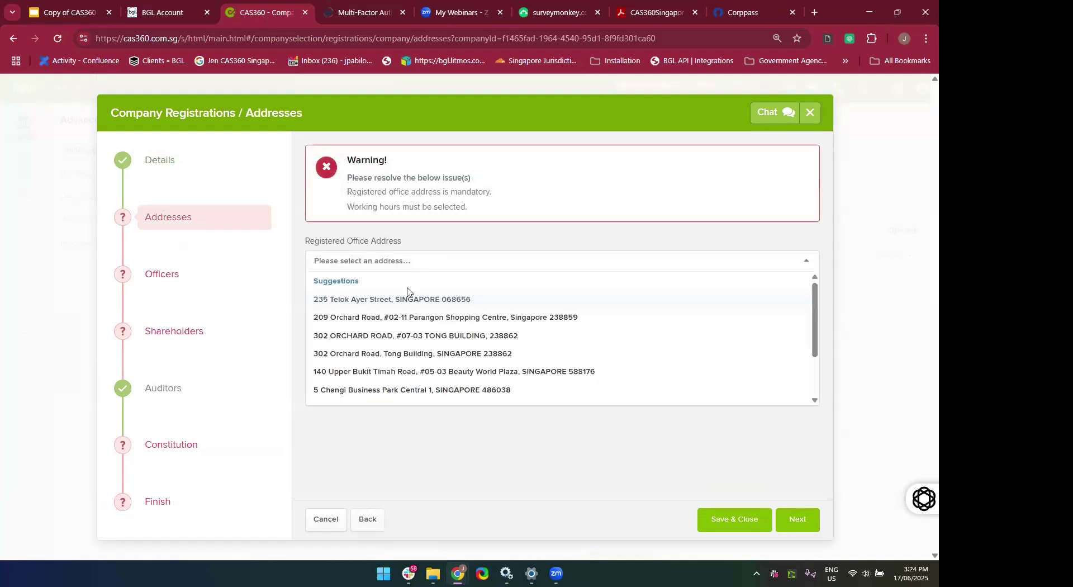
left_click(392, 335)
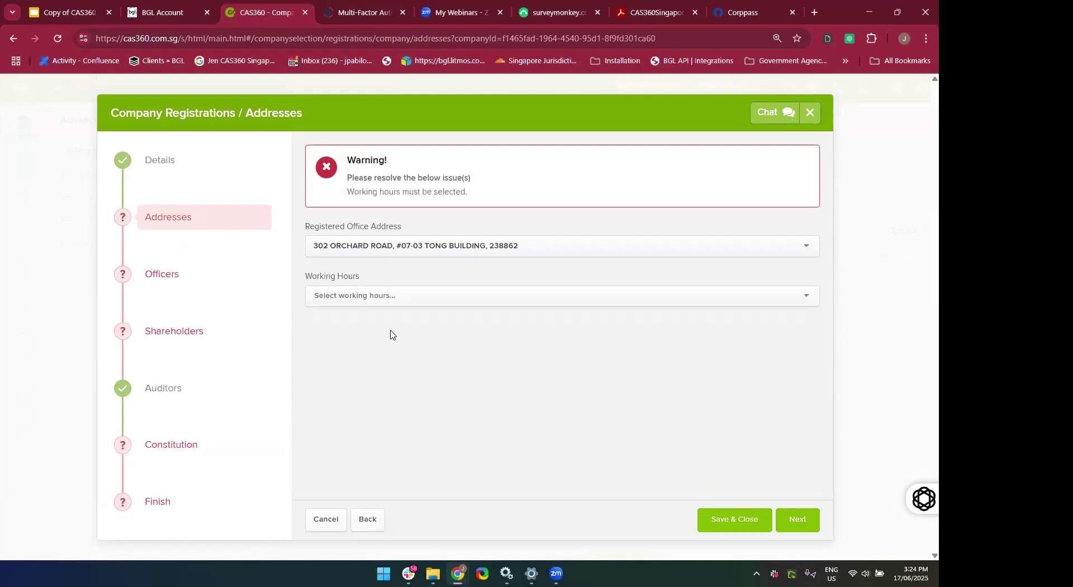
left_click(350, 300)
left_click(349, 318)
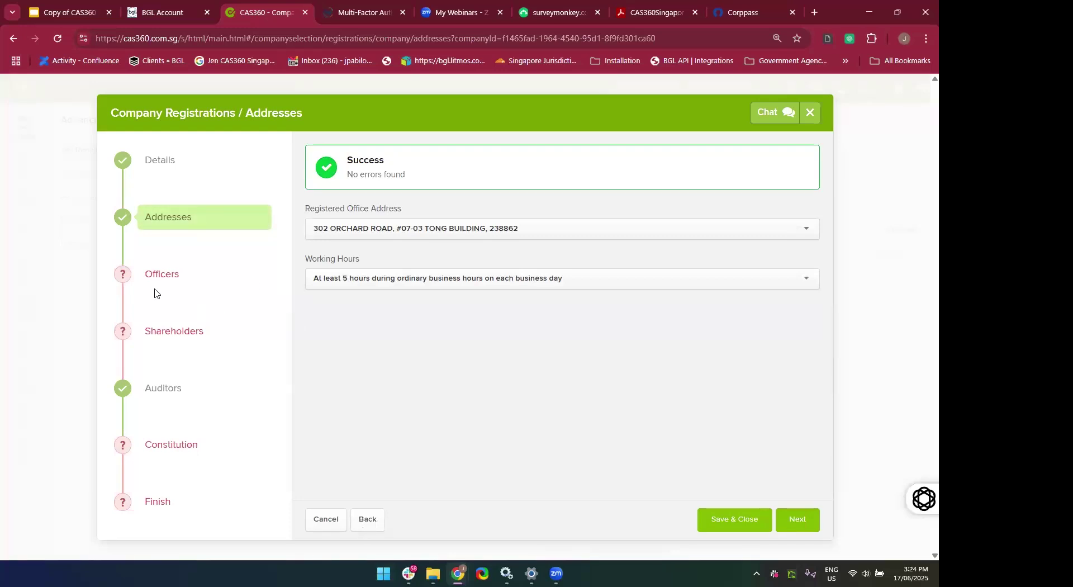
Go to the Officers step and open the Add an Officer form.
left_click(794, 527)
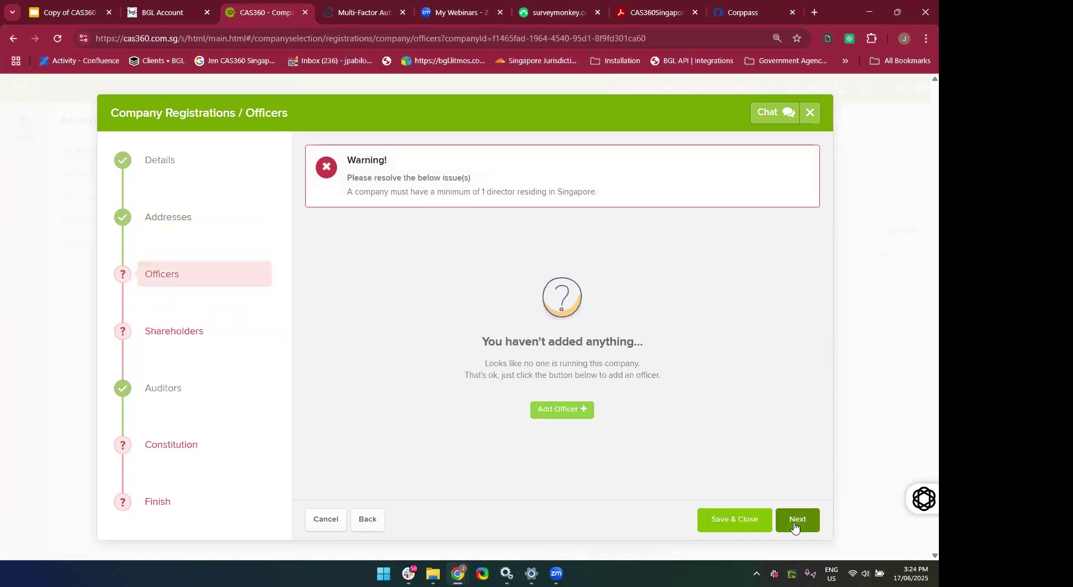
left_click(786, 524)
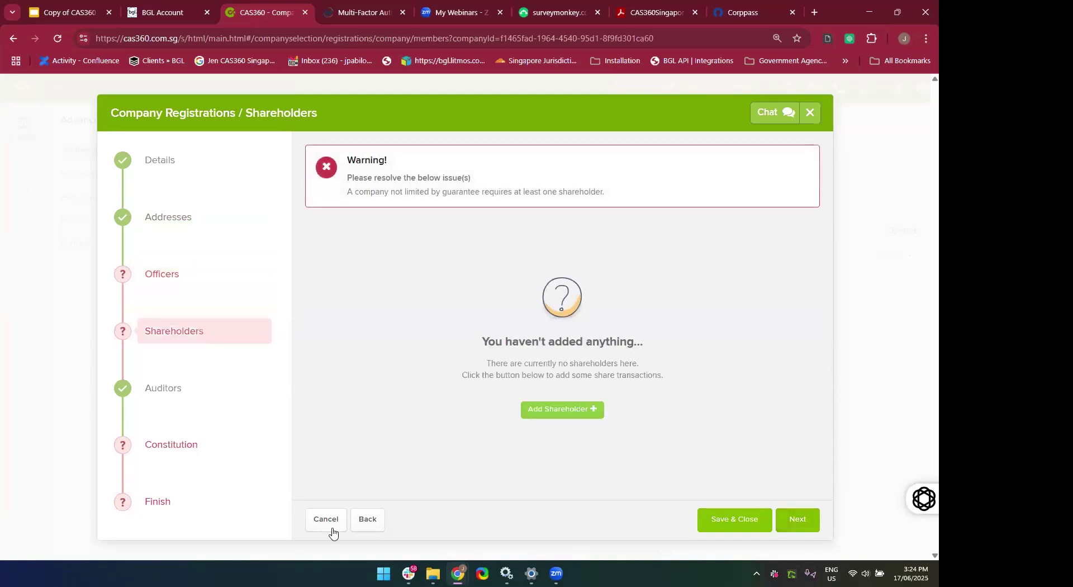
left_click(368, 520)
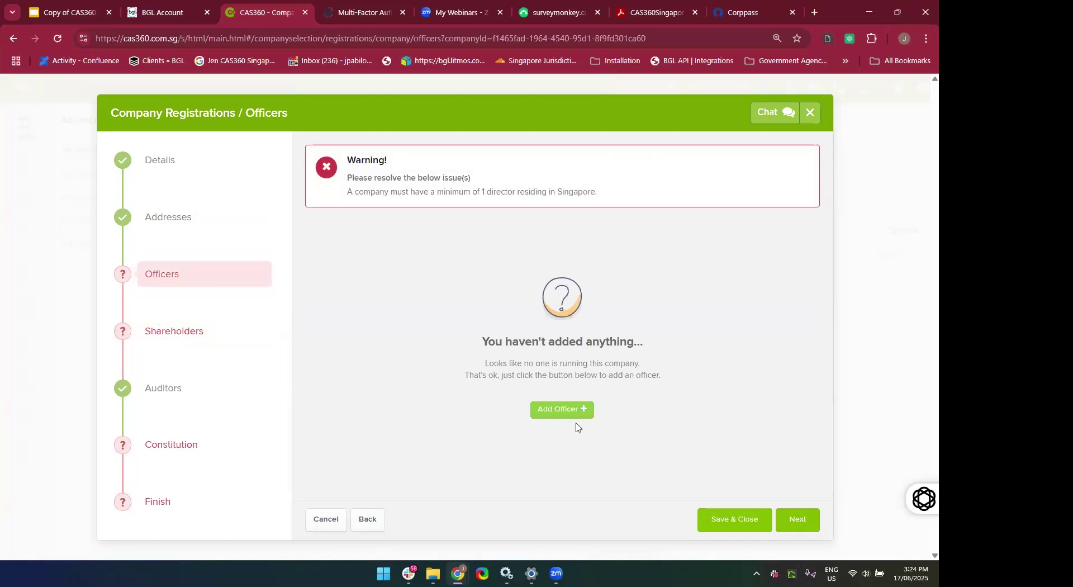
left_click(557, 417)
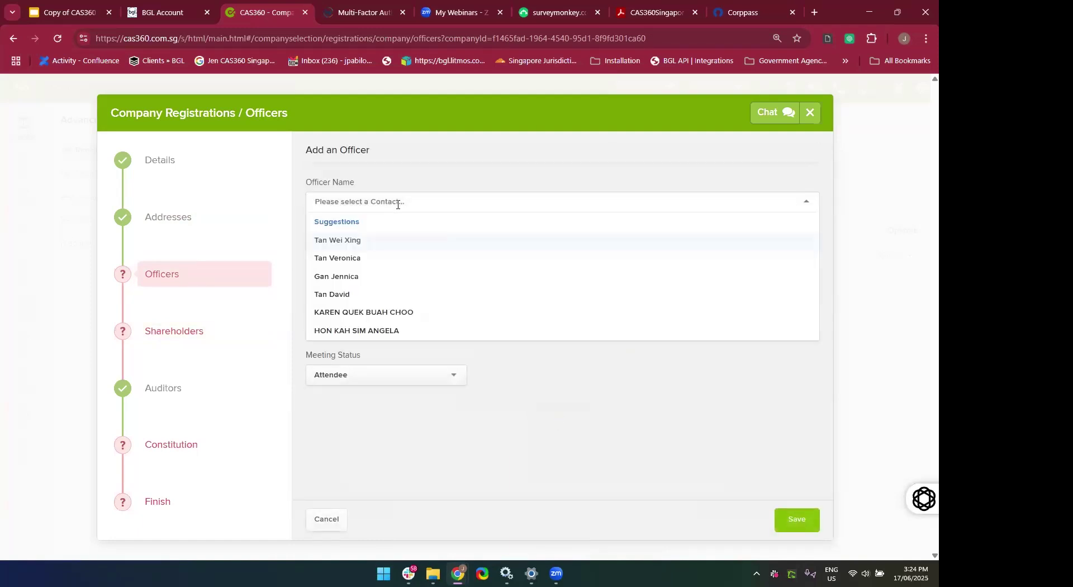
Add an officer, replace the preselected contact with the new officer's first name, and start a new contact.
left_click(405, 261)
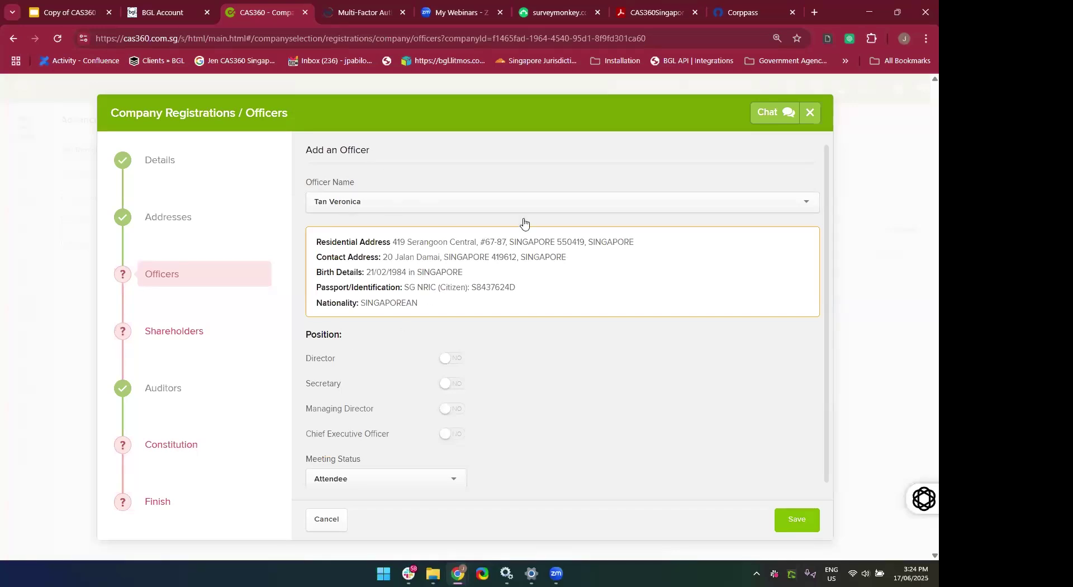
scroll(458, 341, "down", 1)
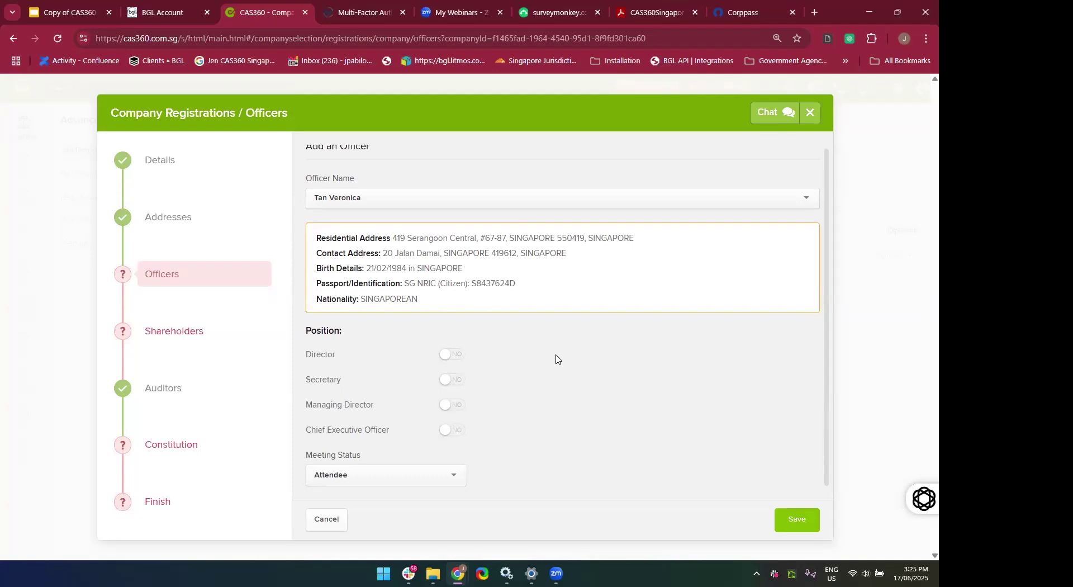
left_click(418, 198)
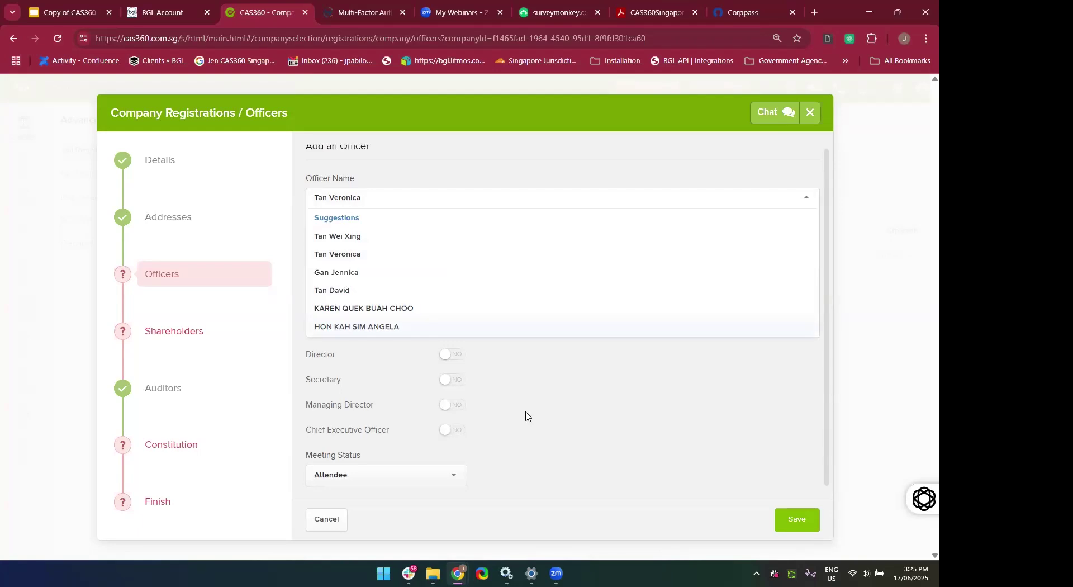
key("BackSpace")
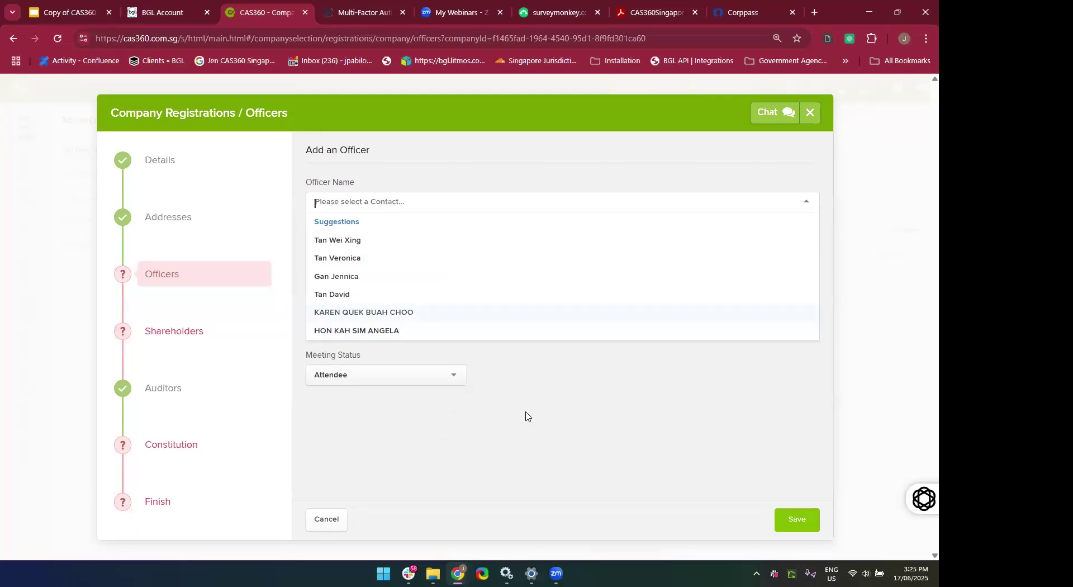
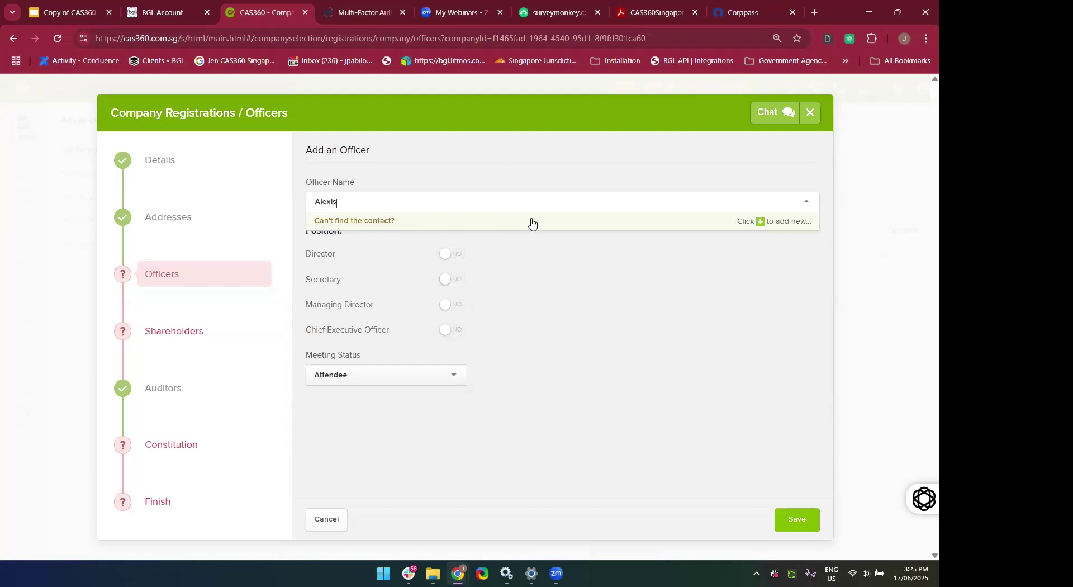
left_click(745, 222)
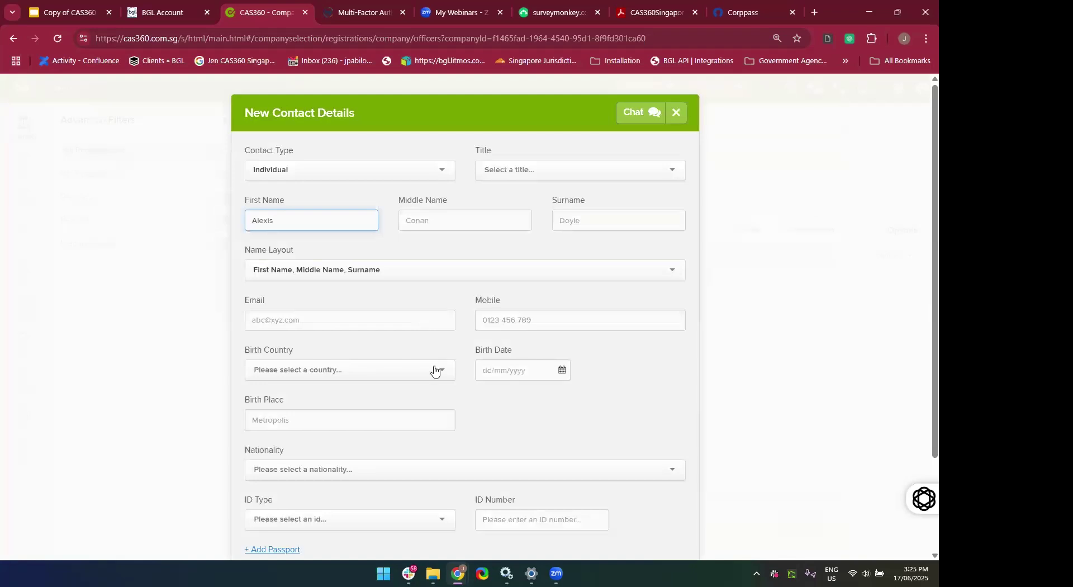
Enter the contact's surname, set a surname-first name layout, and fill in the contact's e-mail.
scroll(435, 369, "down", 2)
left_click(591, 166)
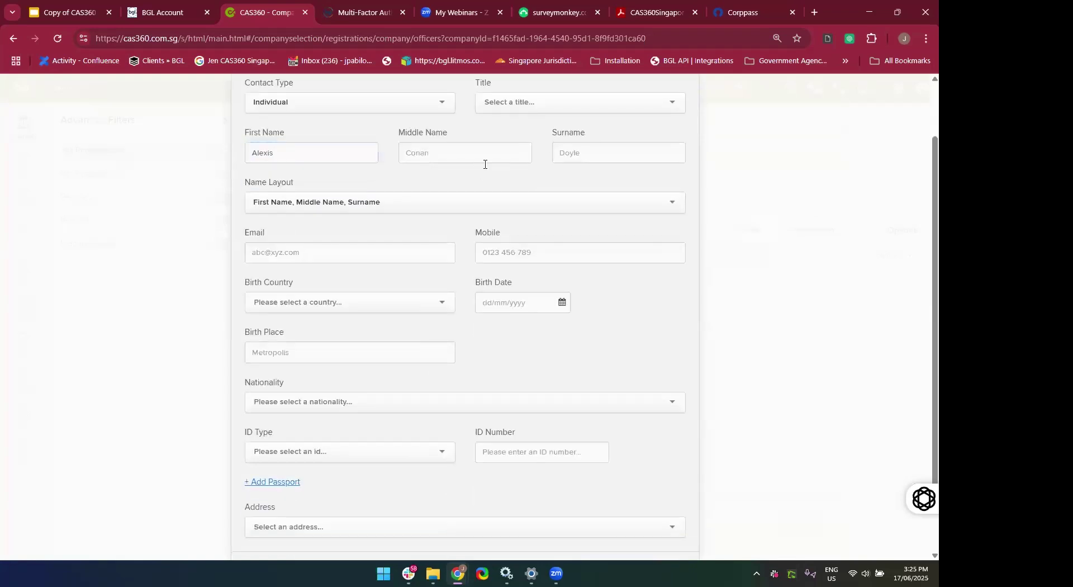
left_click(580, 155)
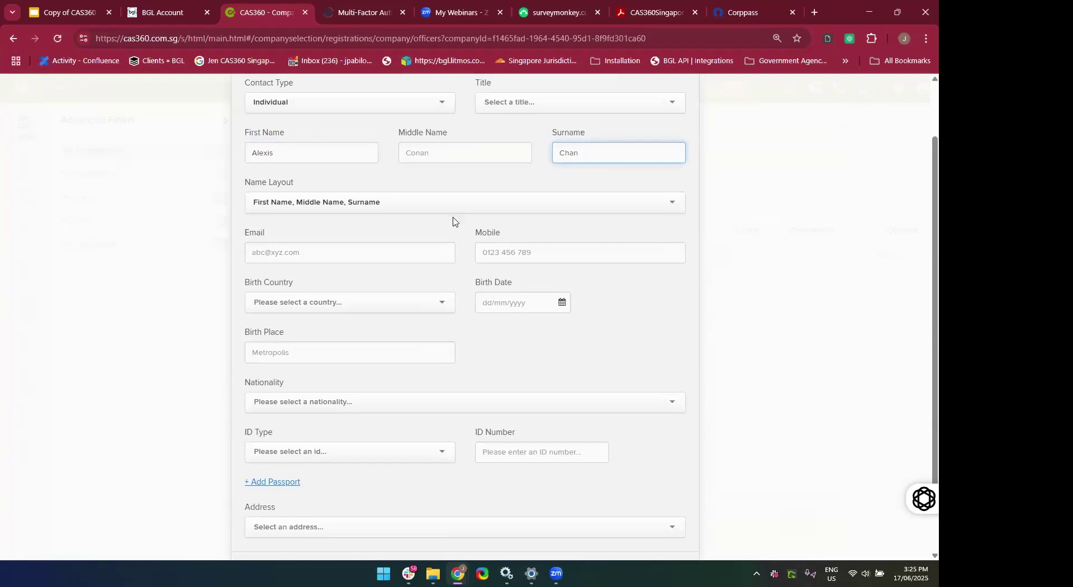
scroll(455, 229, "up", 1)
scroll(455, 229, "down", 1)
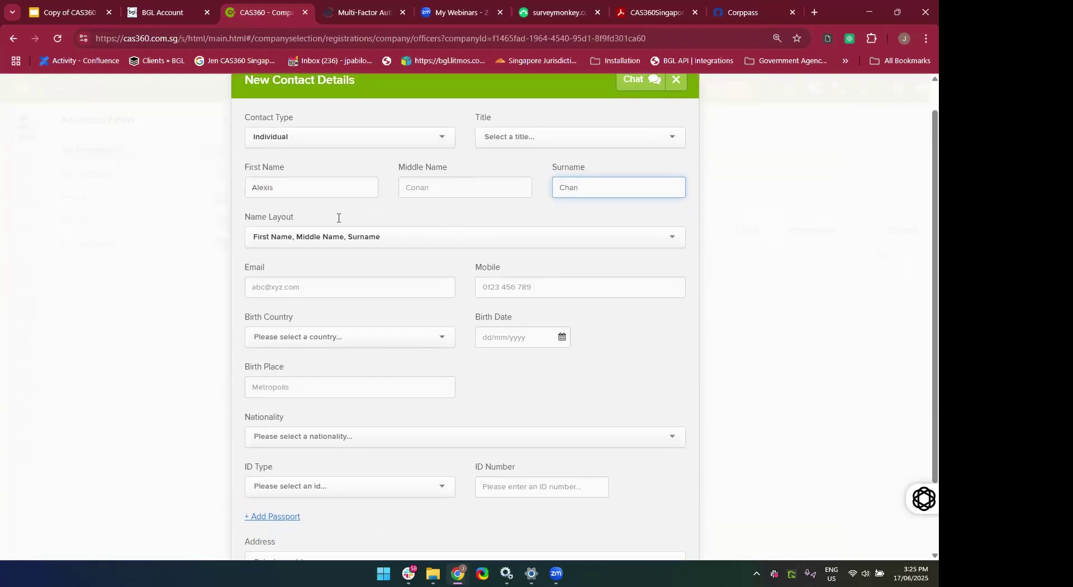
left_click(319, 230)
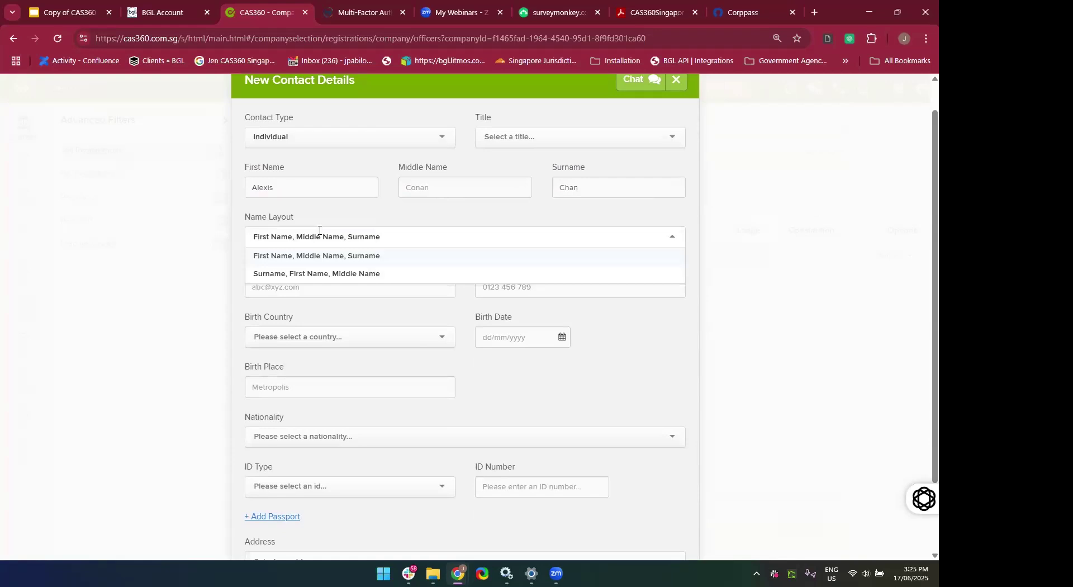
left_click(321, 275)
left_click(378, 277)
scroll(380, 277, "down", 1)
scroll(379, 279, "down", 1)
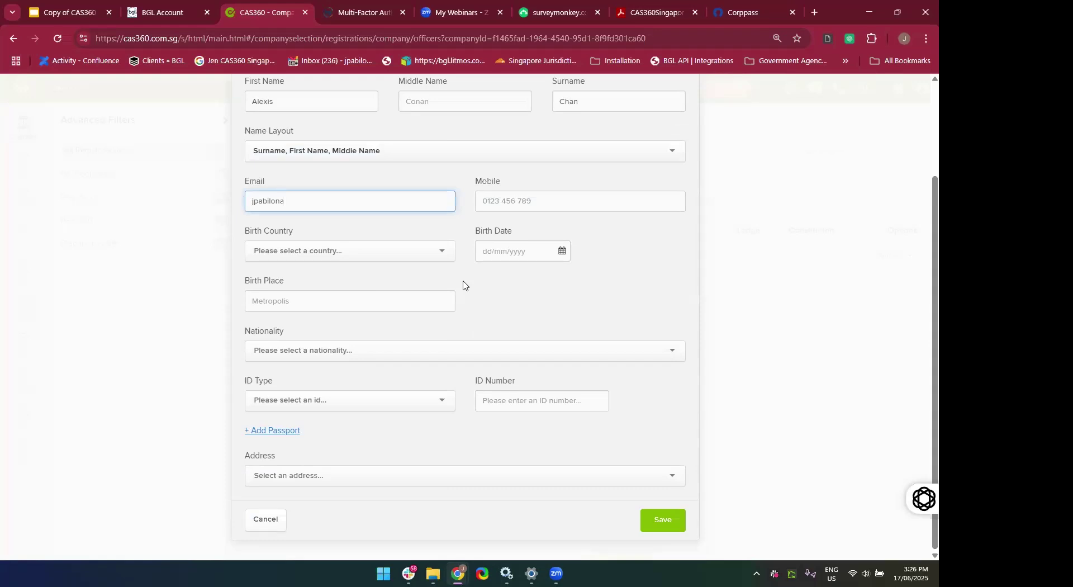
scroll(347, 354, "up", 2)
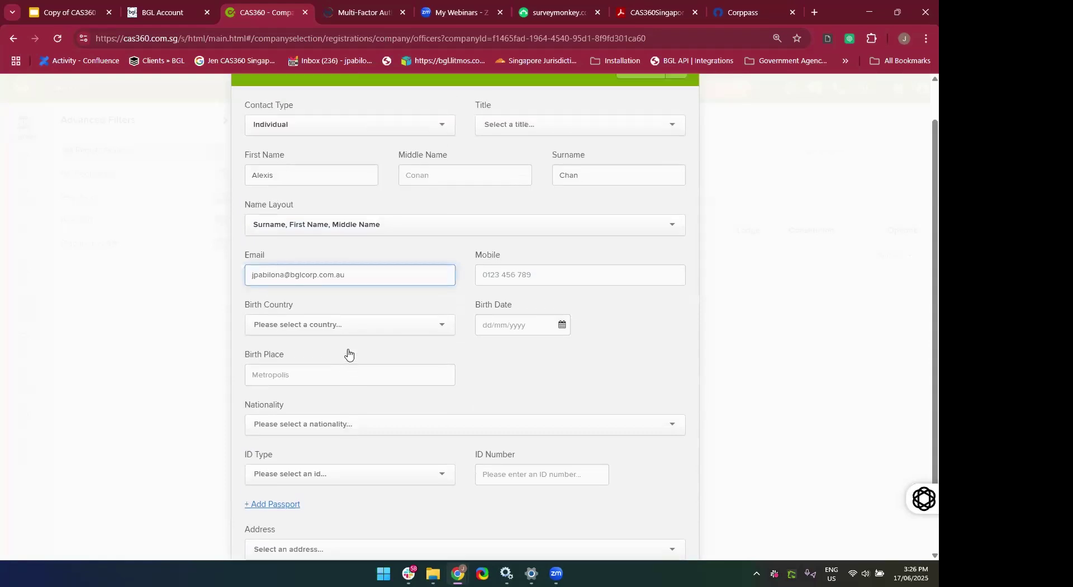
left_click(290, 329)
left_click(292, 405)
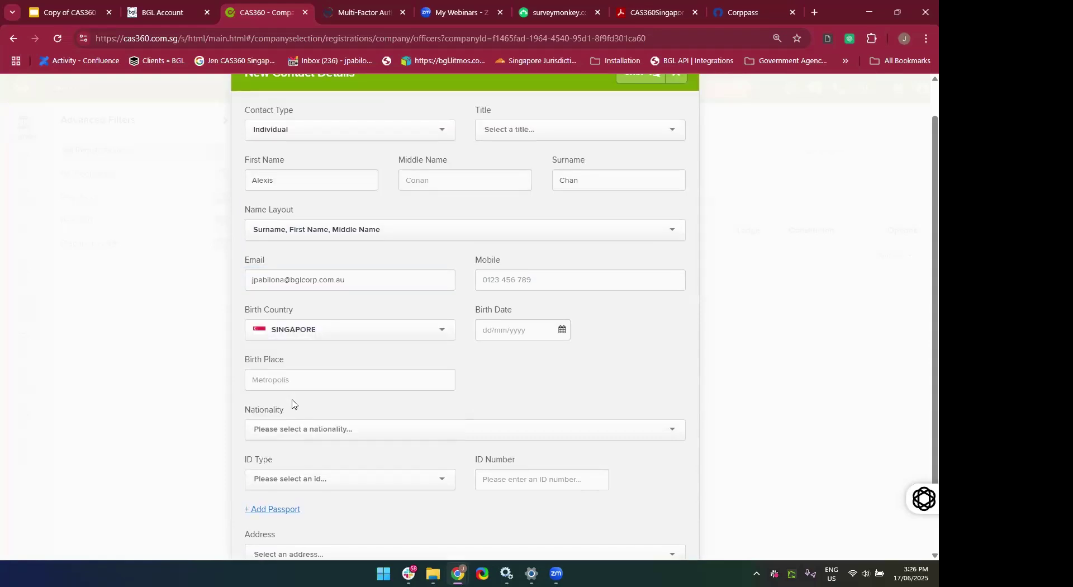
scroll(481, 434, "down", 2)
left_click(501, 251)
type("1")
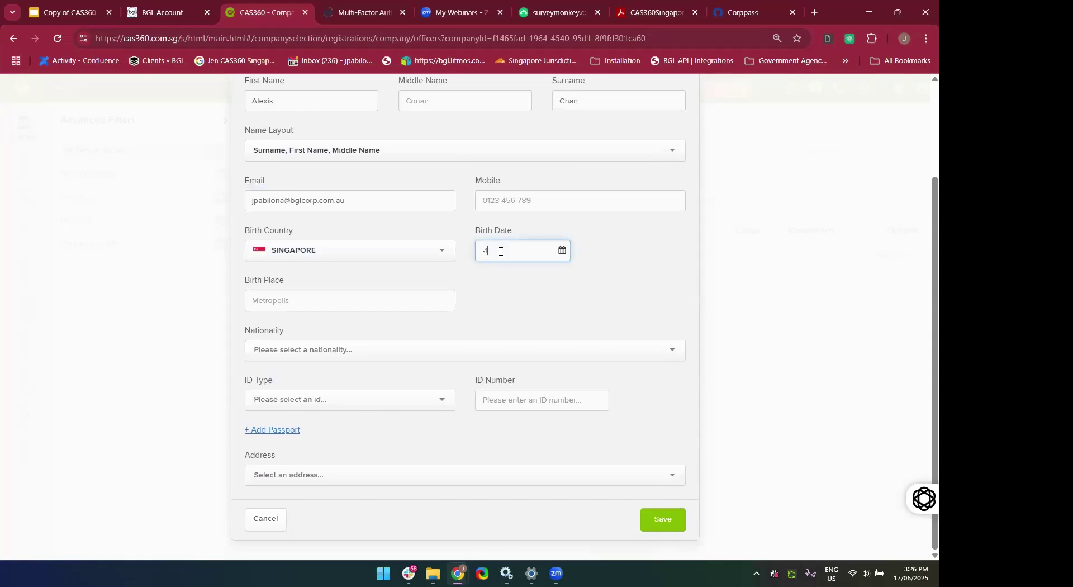
key("BackSpace")
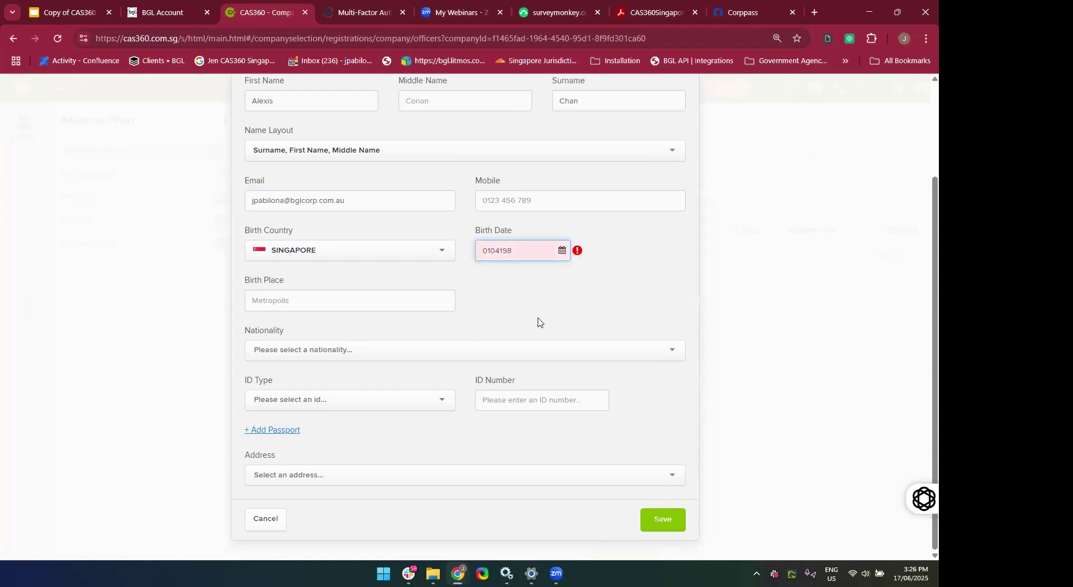
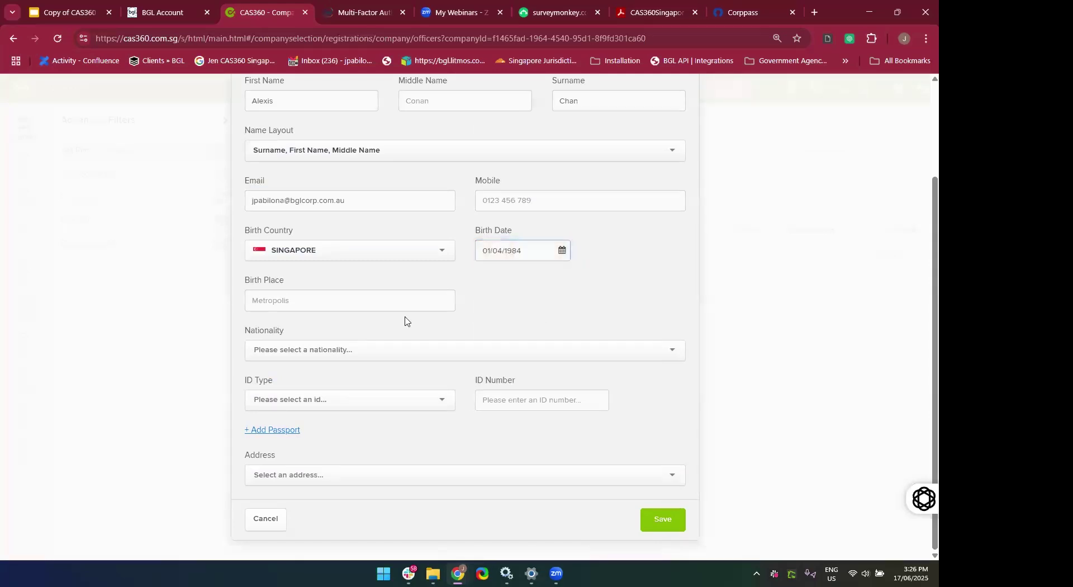
left_click(371, 310)
type("Singapore")
left_click(486, 331)
left_click(397, 358)
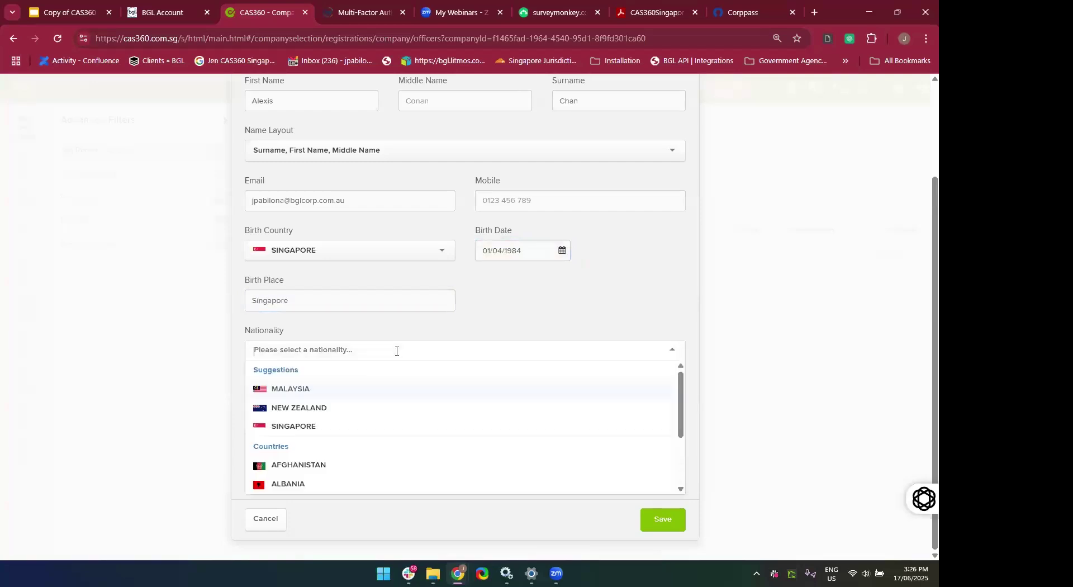
left_click(295, 428)
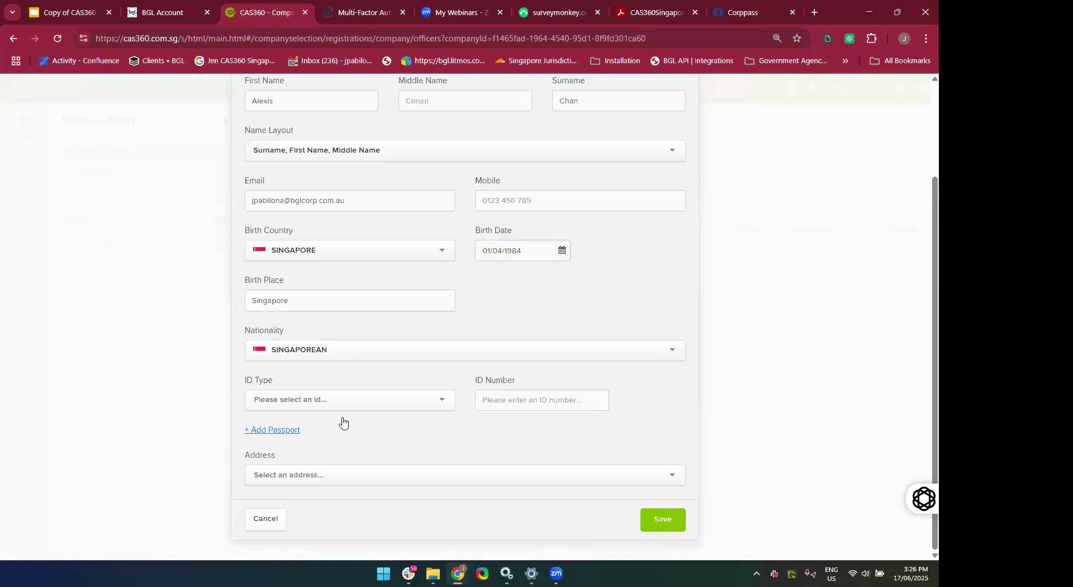
Set the ID type to SG NRIC (Citizen).
left_click(324, 400)
scroll(322, 517, "down", 2)
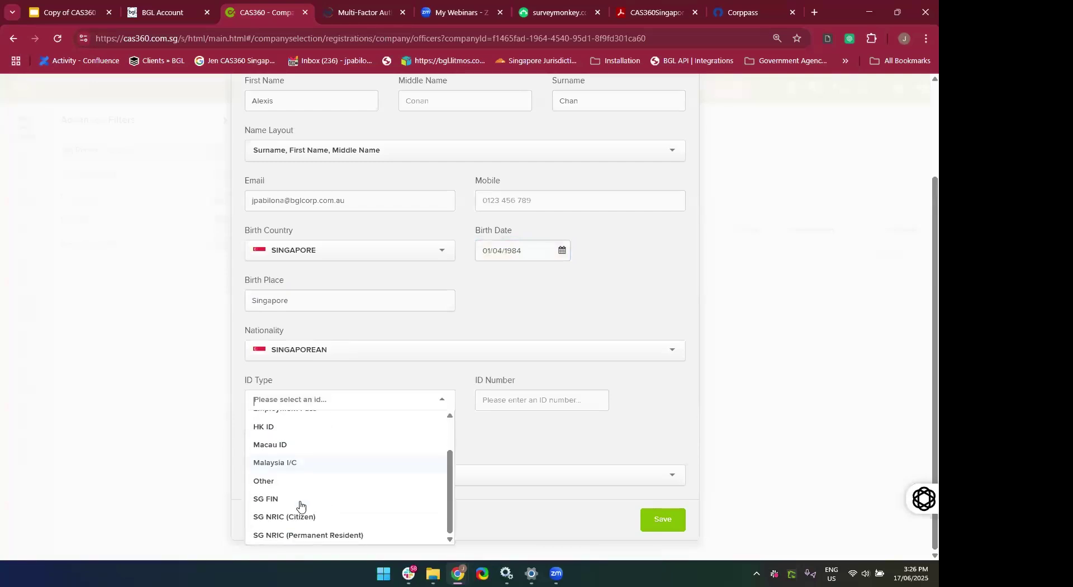
left_click(291, 515)
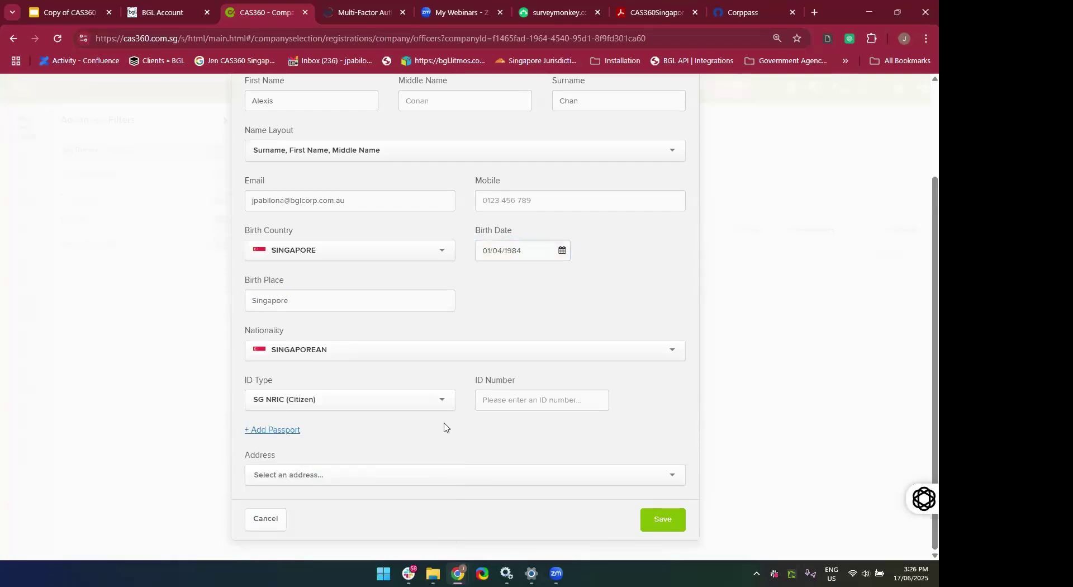
scroll(434, 397, "up", 3)
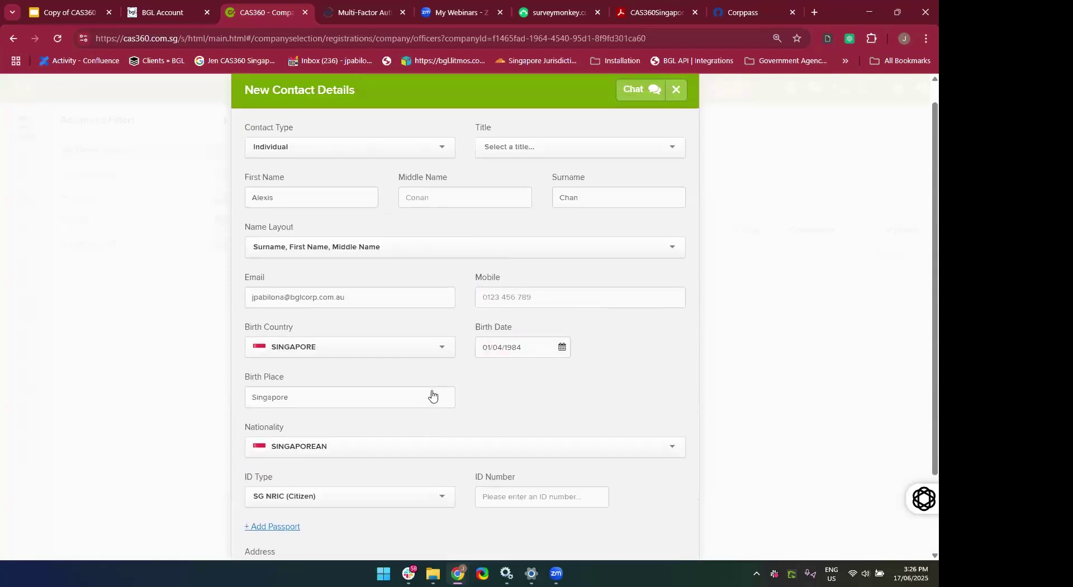
scroll(432, 395, "down", 3)
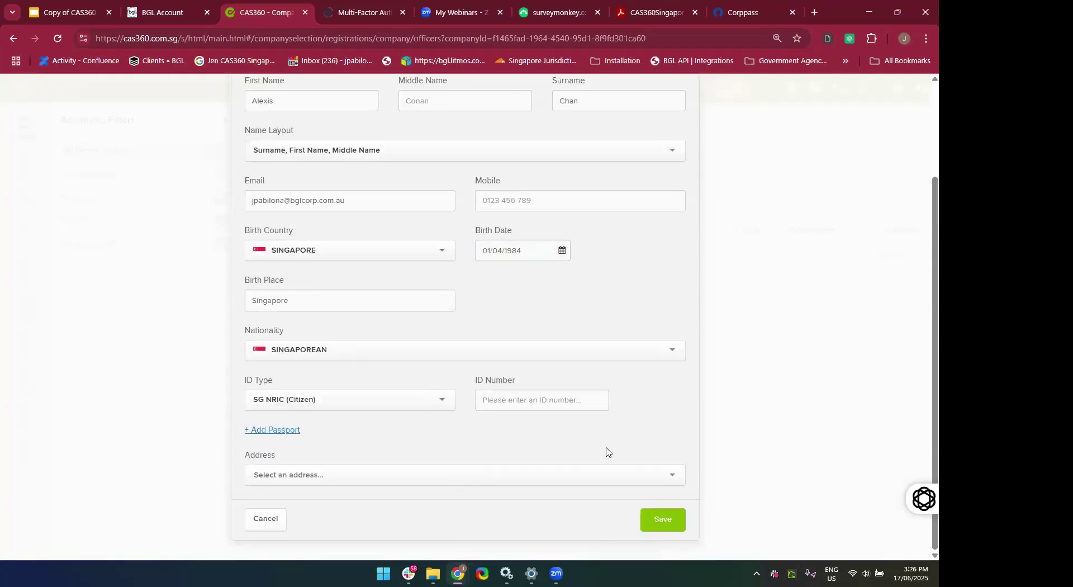
scroll(521, 233, "up", 3)
scroll(523, 232, "down", 2)
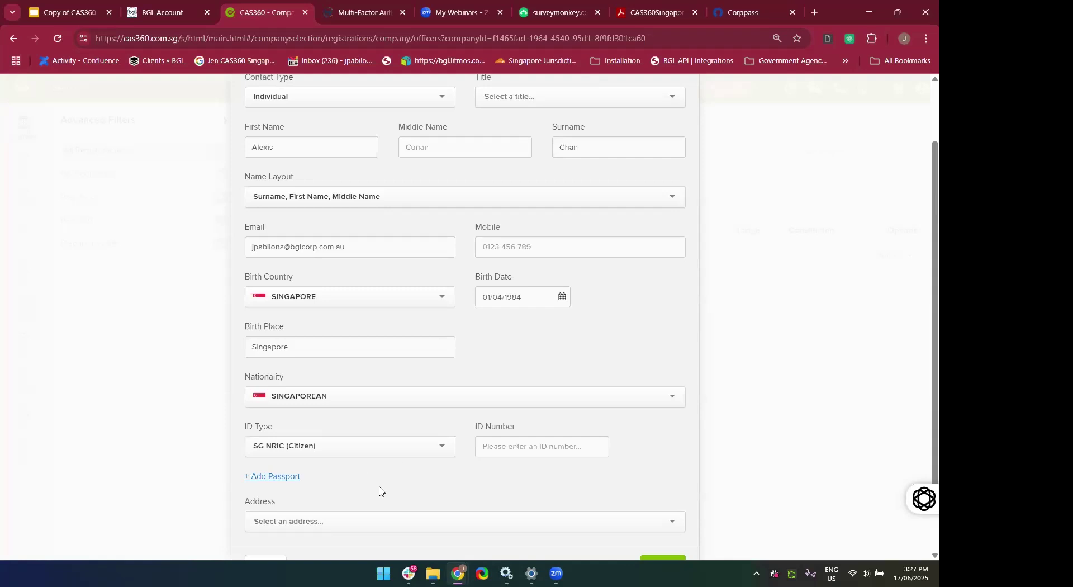
scroll(380, 489, "down", 1)
left_click(552, 406)
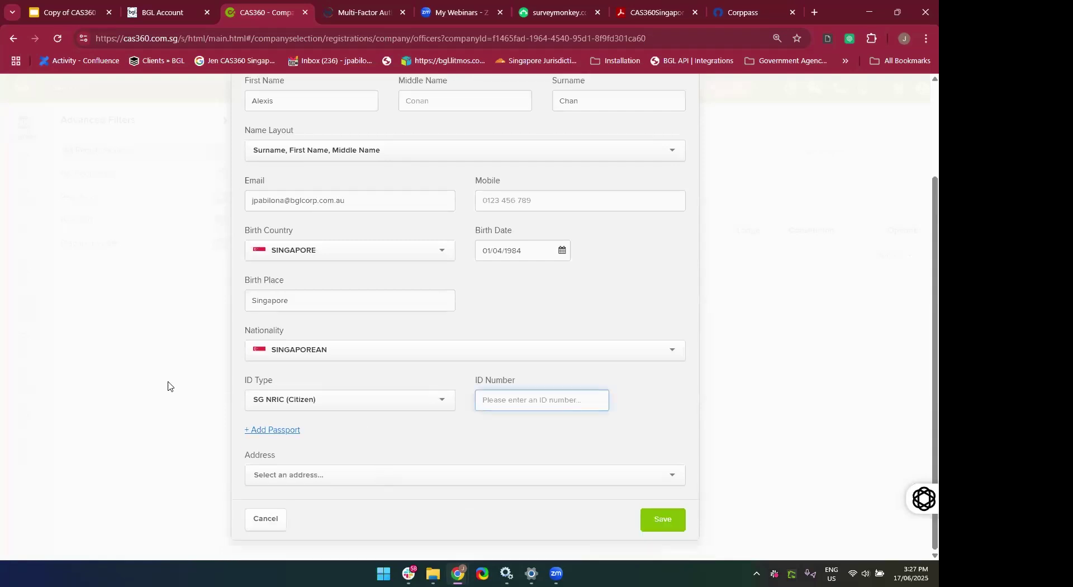
left_click(385, 387)
left_click(364, 403)
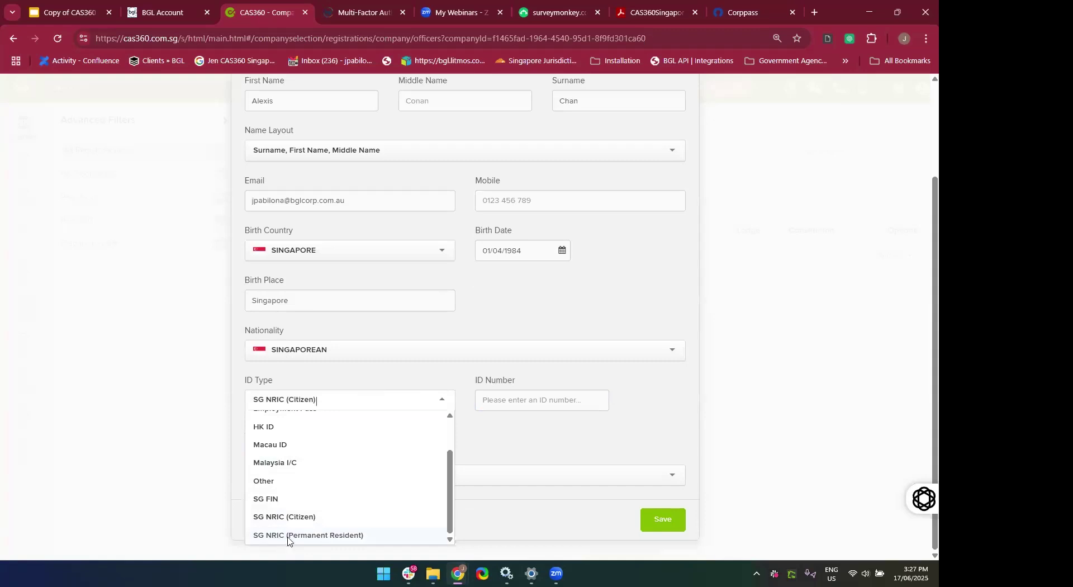
left_click(288, 537)
left_click(357, 402)
scroll(347, 524, "up", 2)
left_click(282, 455)
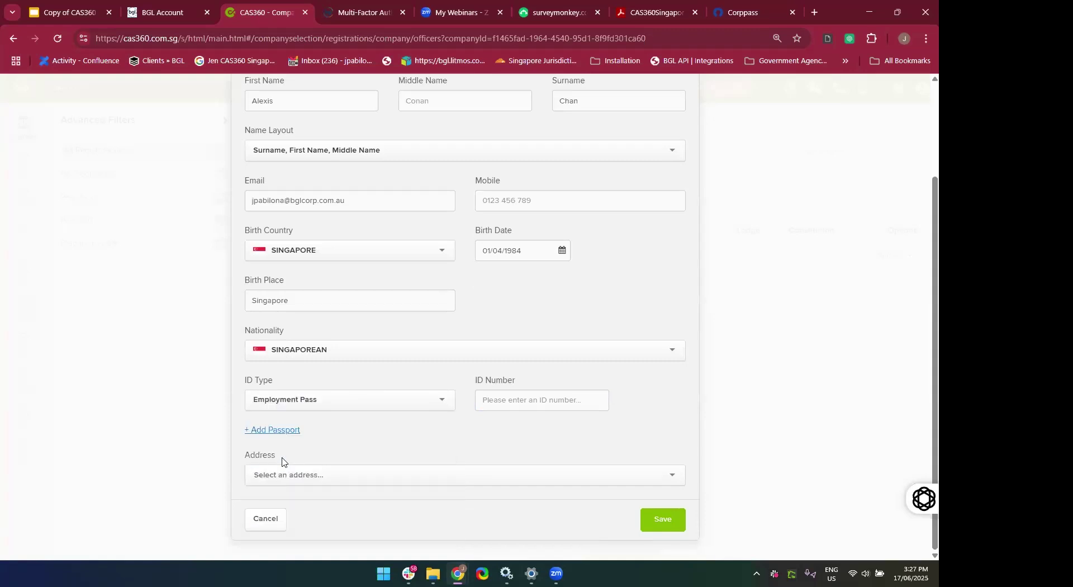
left_click(314, 402)
scroll(326, 478, "down", 3)
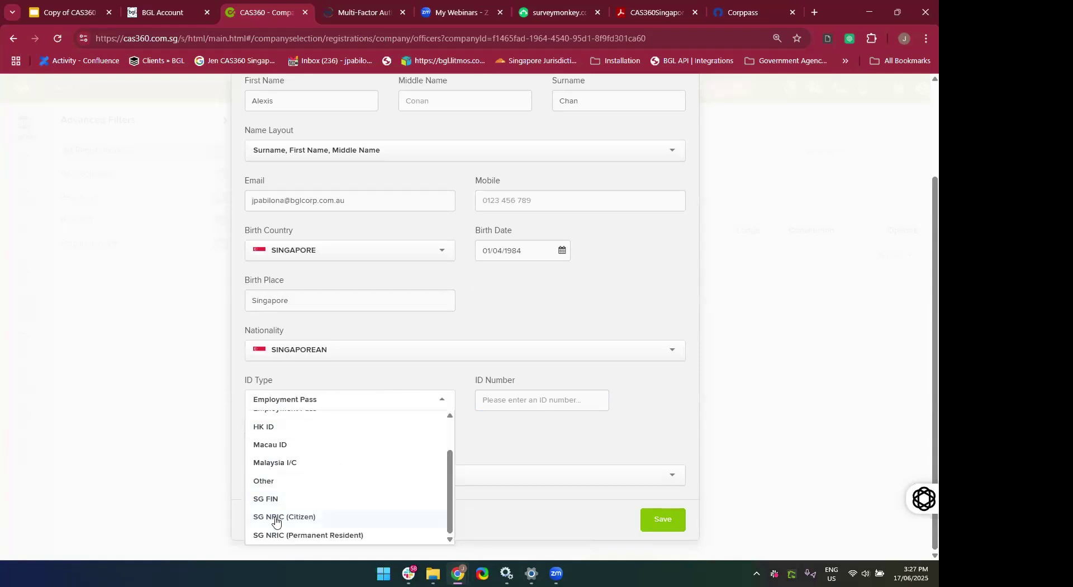
left_click(274, 518)
Enter the contact's NRIC number and correct its leading letter and extra digits.
left_click(557, 401)
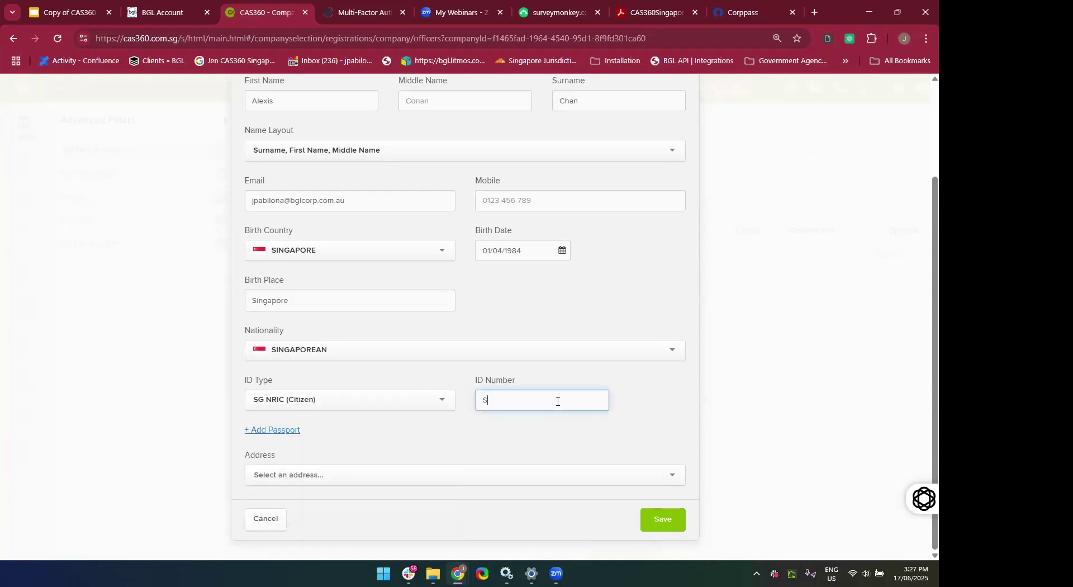
key("Home")
type("D")
key("BackSpace")
type("S")
key("Right")
key("Right")
key("Right")
key("Right")
key("Right")
key("BackSpace")
key("BackSpace")
Complete the ID number, then search the saved addresses with 'C'.
type("X")
left_click(656, 457)
left_click(579, 468)
type("Chang")
key("BackSpace")
key("BackSpace")
key("BackSpace")
key("BackSpace")
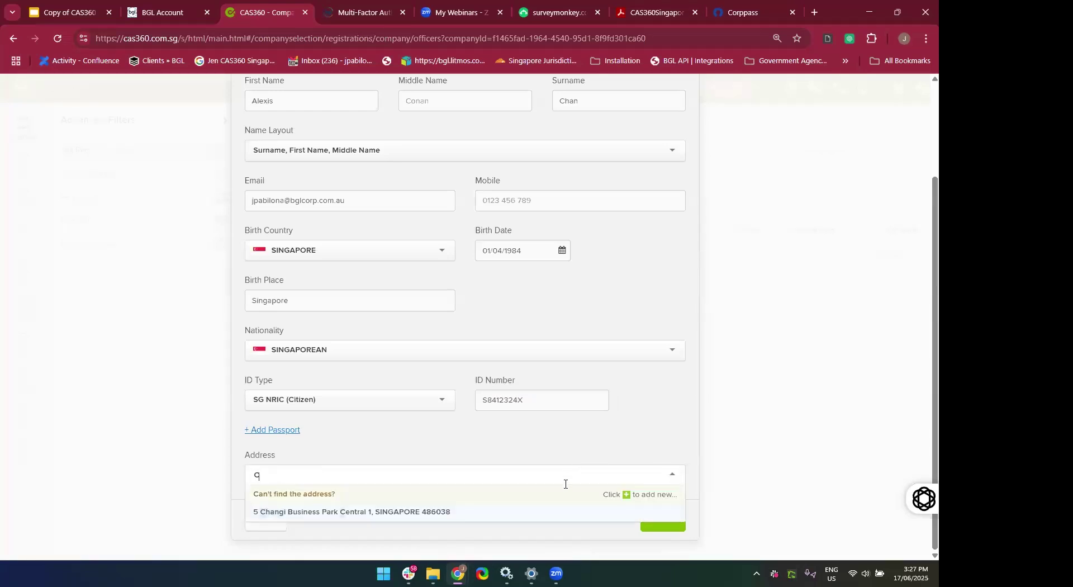
key("BackSpace")
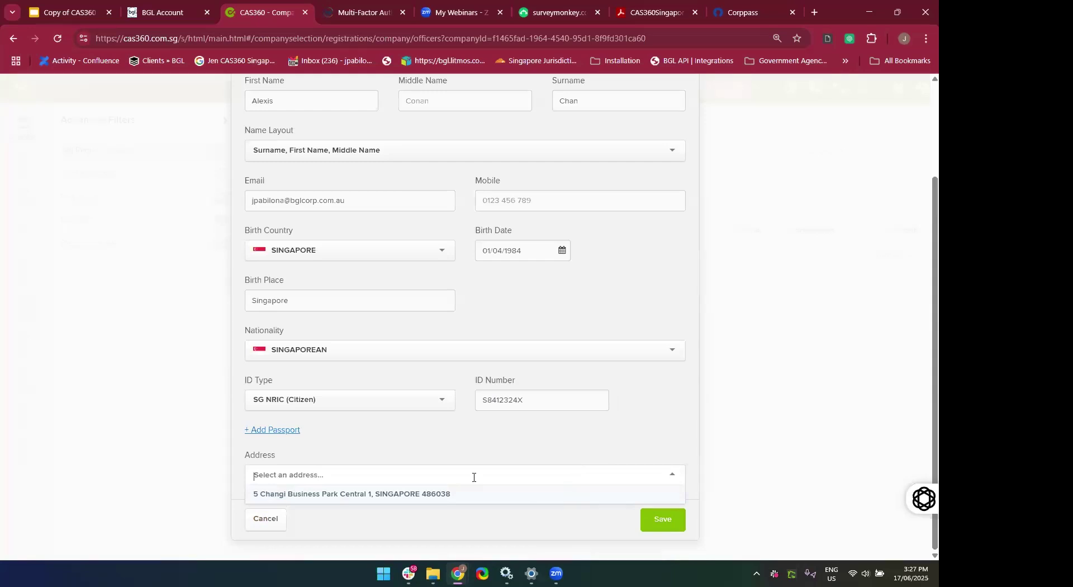
left_click(473, 477)
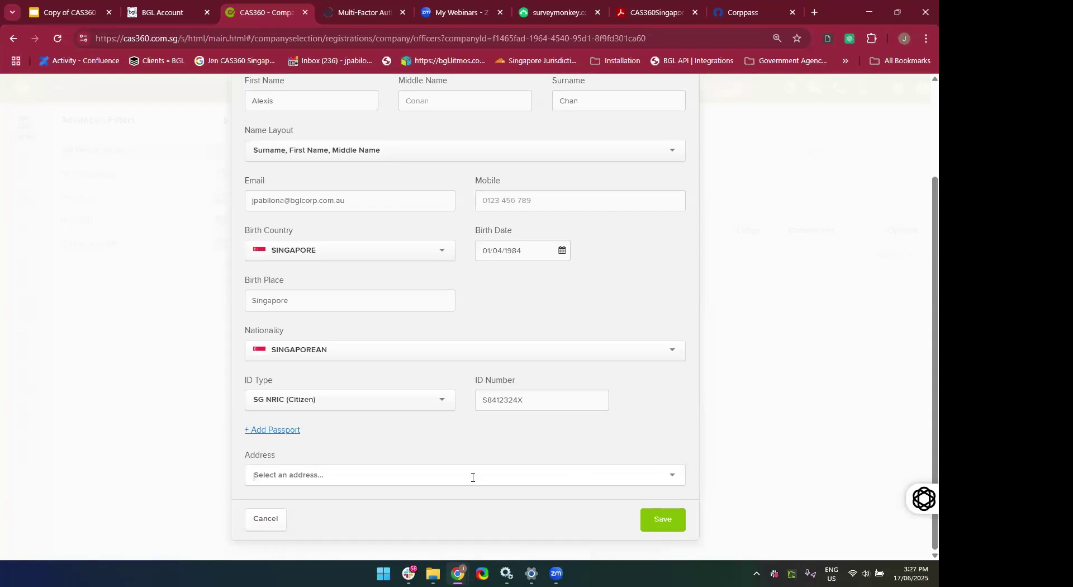
type("C")
scroll(472, 478, "down", 5)
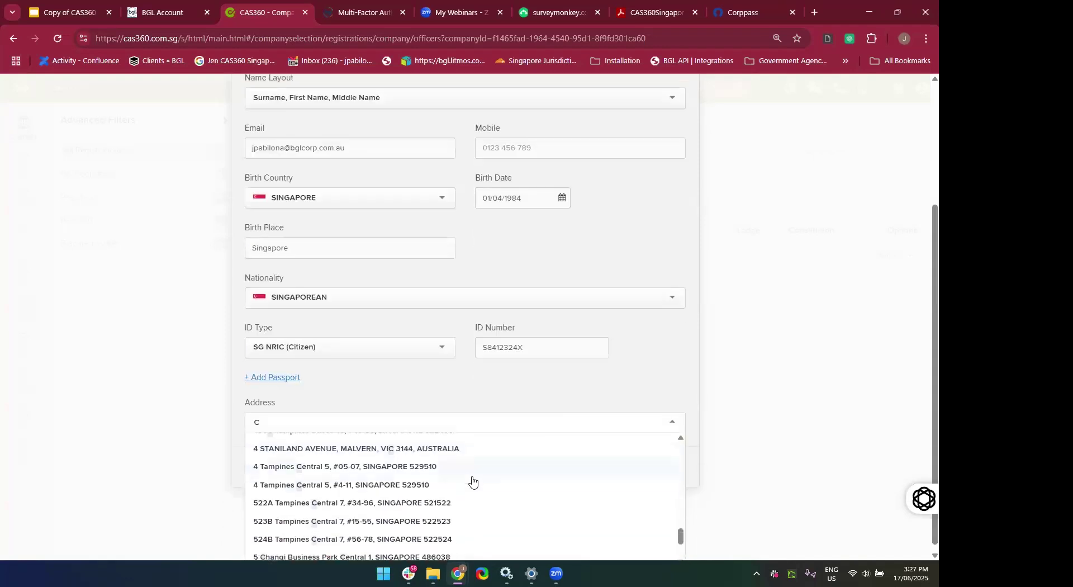
scroll(473, 480, "up", 10)
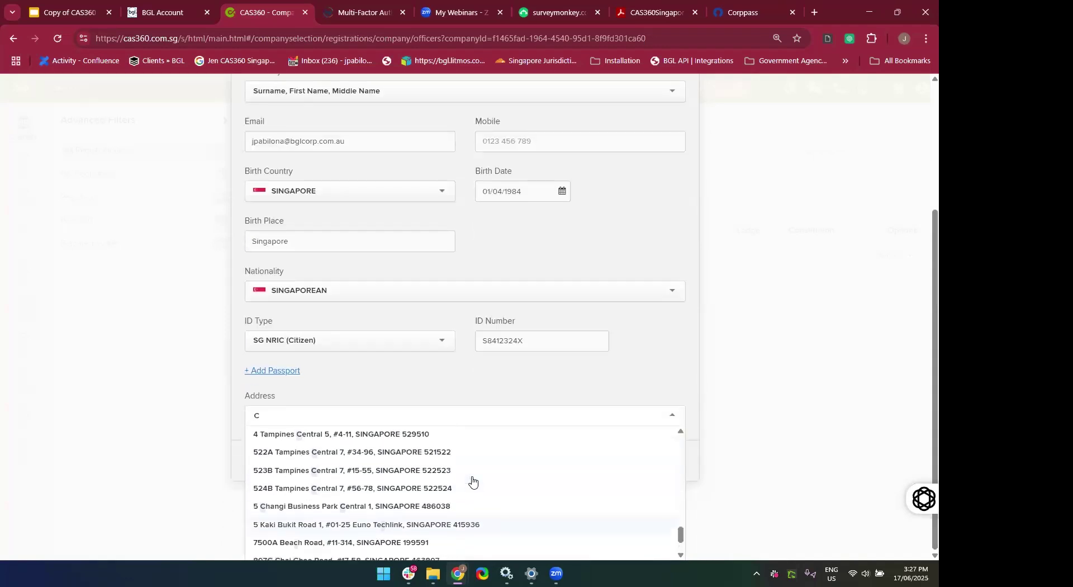
scroll(473, 481, "up", 10)
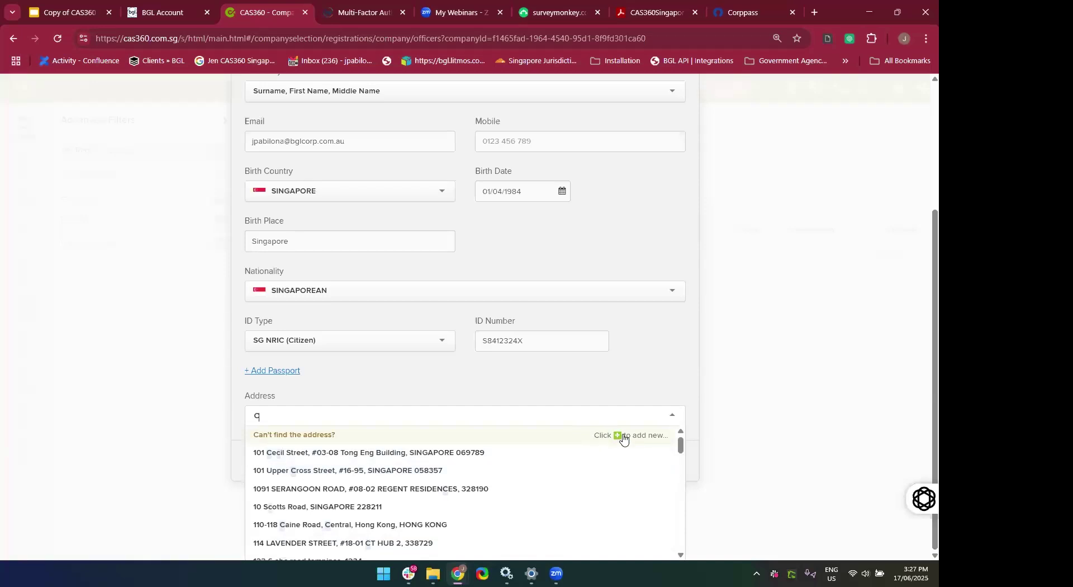
scroll(603, 440, "down", 3)
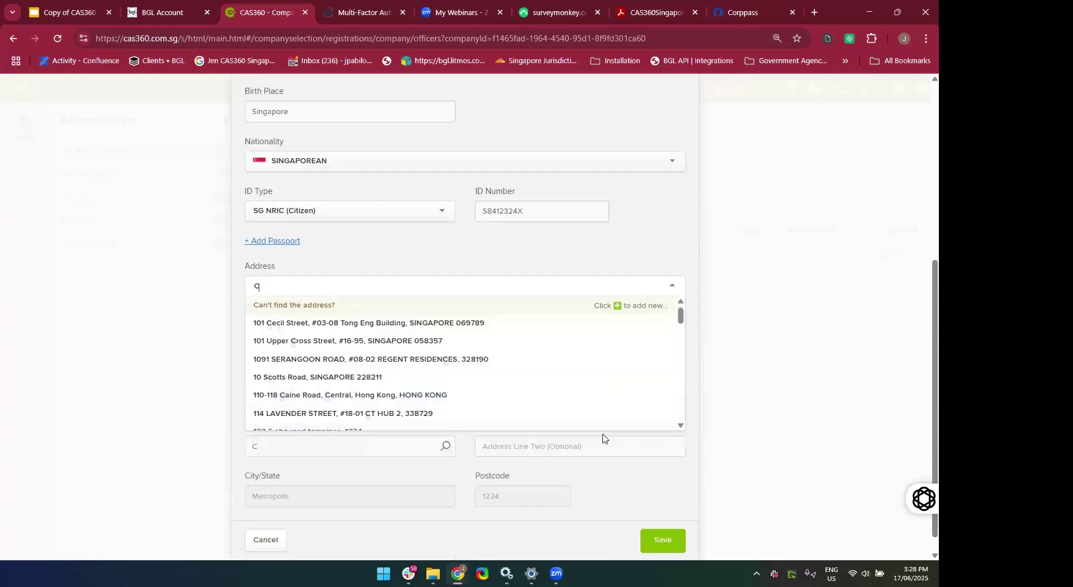
Add a new address, filling Address Line 1 with Changi Road Singapore from the suggestions.
left_click(572, 307)
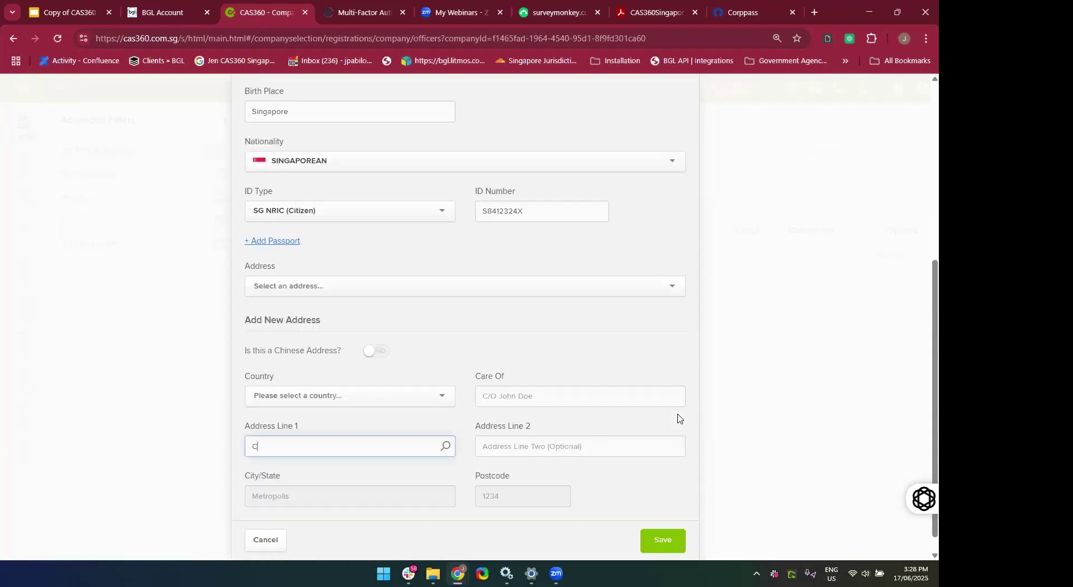
scroll(464, 223, "down", 1)
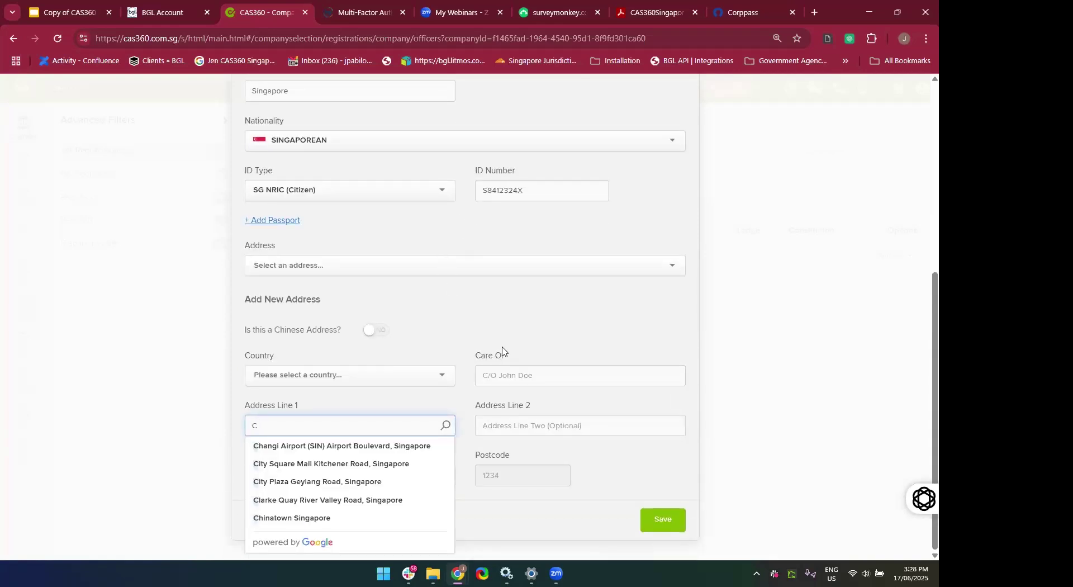
left_click(400, 413)
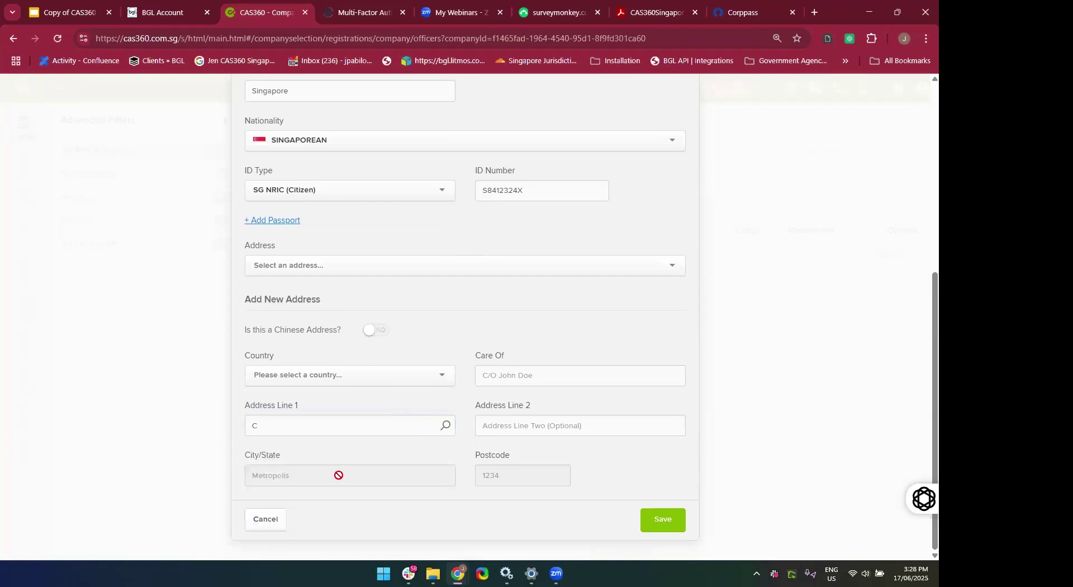
left_click(272, 429)
key("BackSpace")
type("C")
key("BackSpace")
type("Changi")
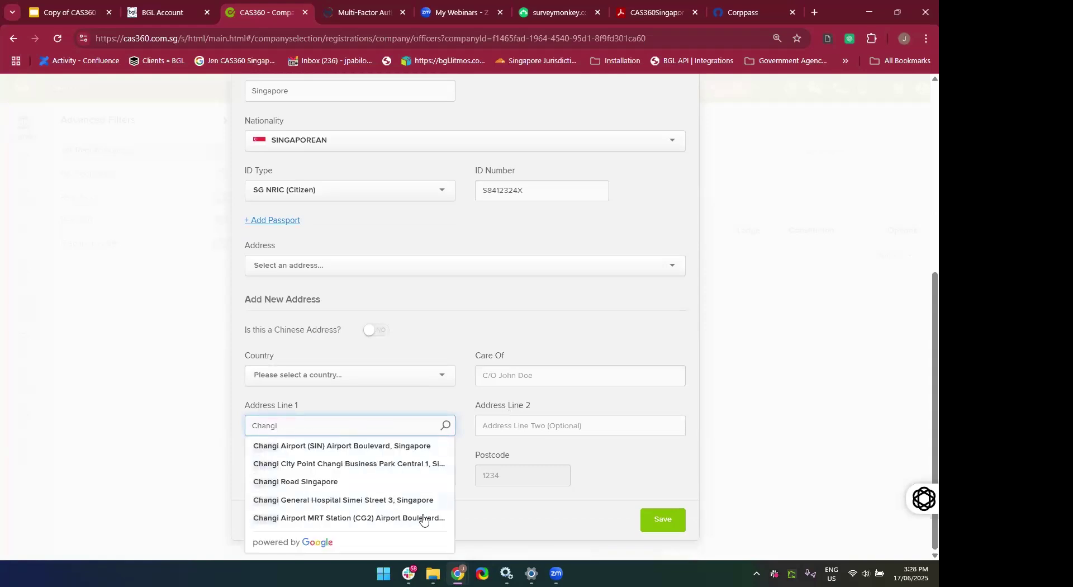
left_click(364, 483)
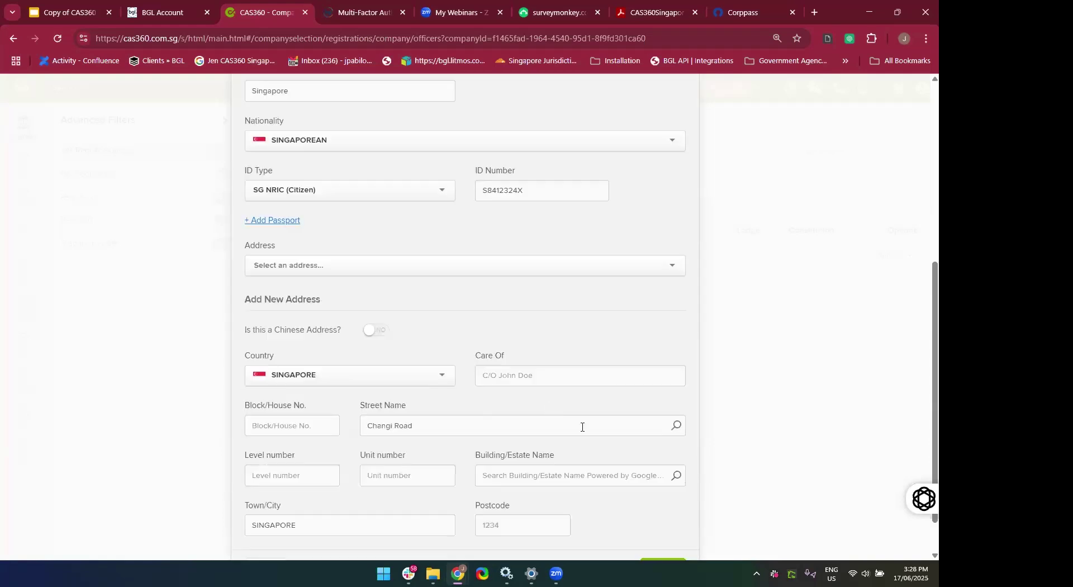
Clear the street name and search the Building/Estate Name field for 'tong bu'.
scroll(519, 439, "down", 1)
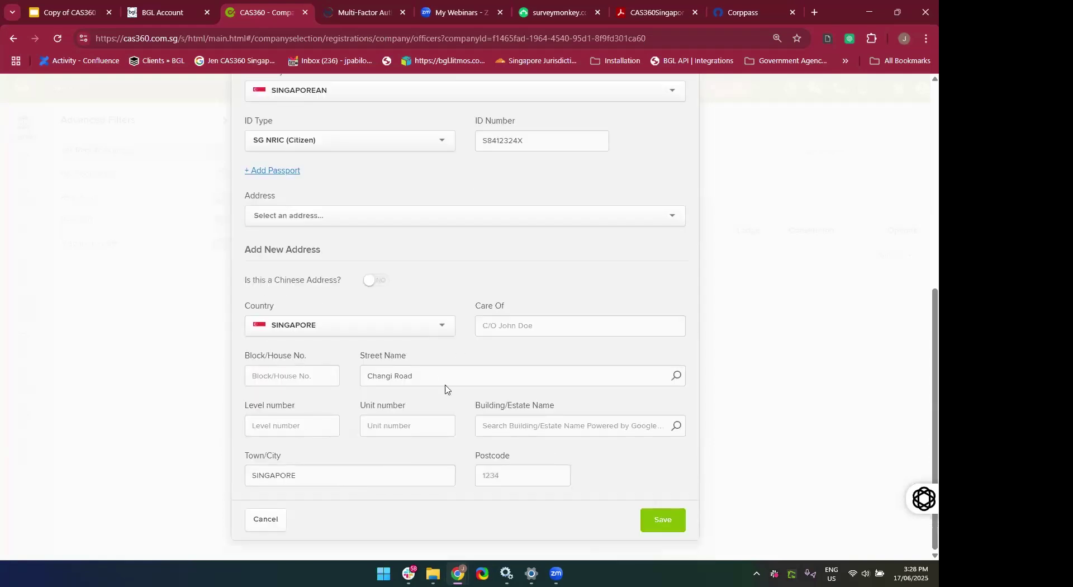
left_click(434, 373)
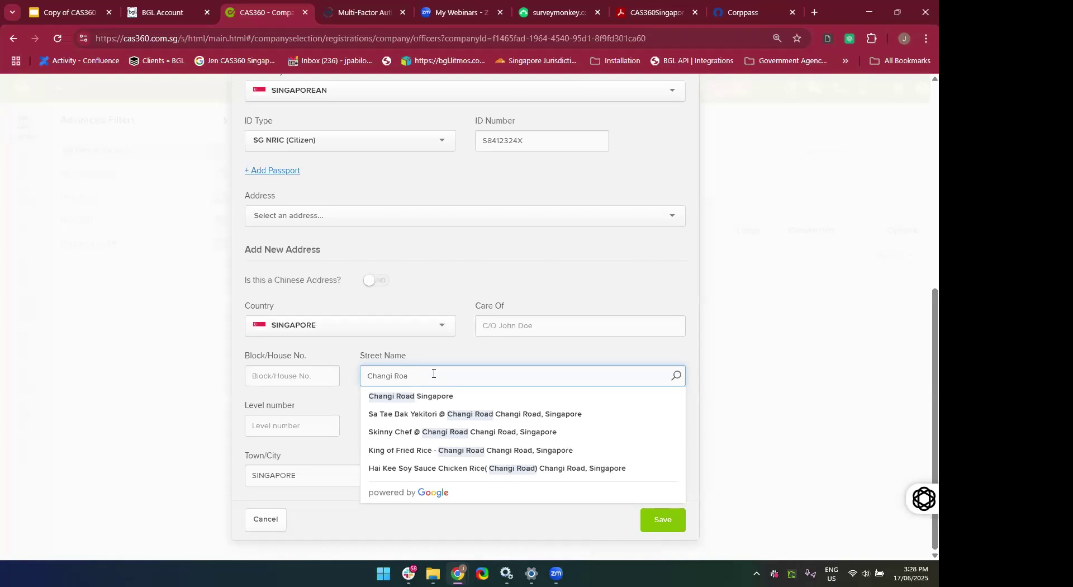
key("ctrl+a")
key("BackSpace")
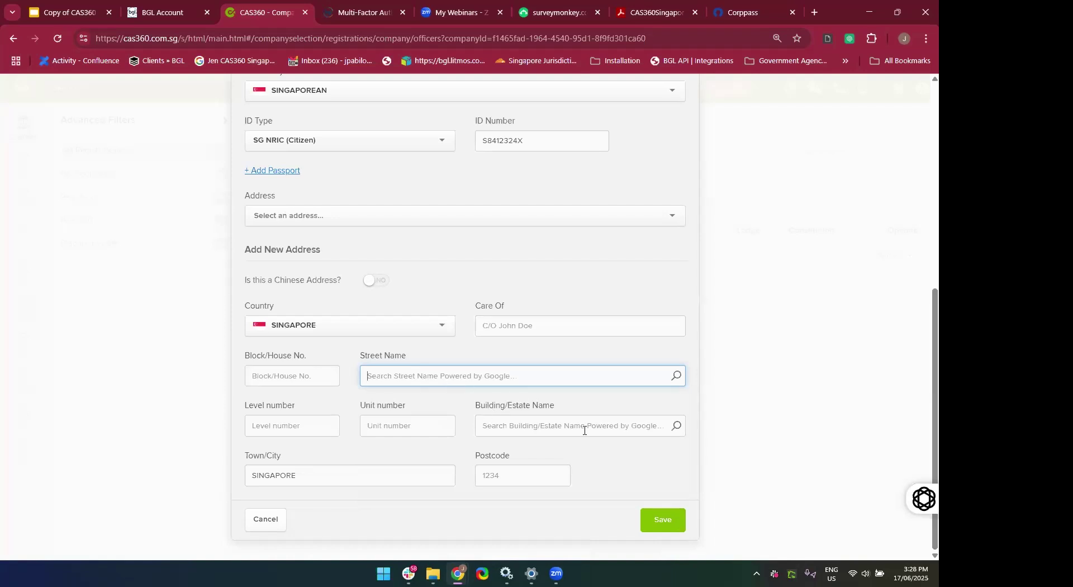
left_click(550, 428)
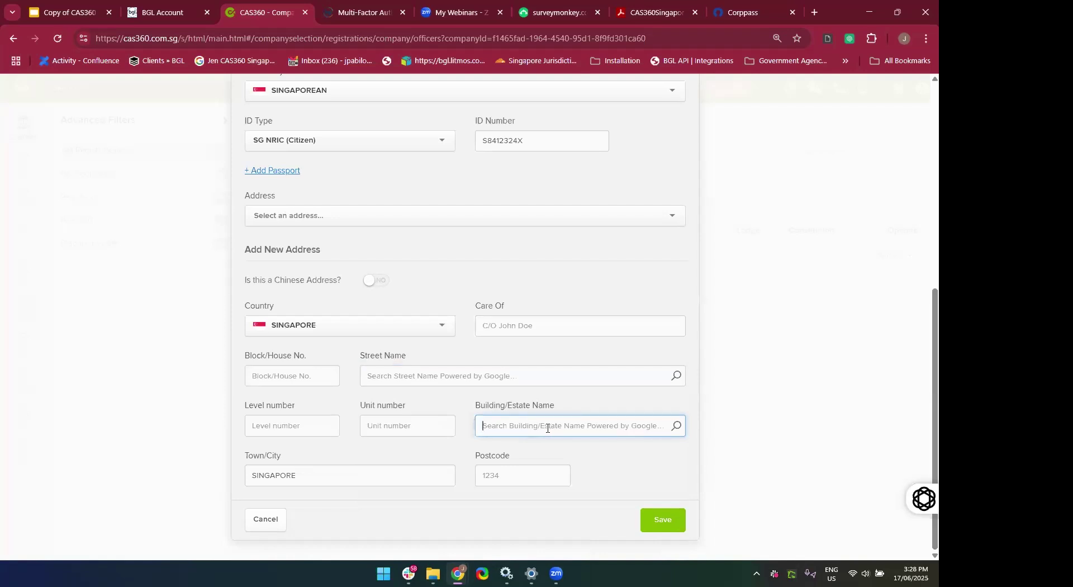
type("tonb")
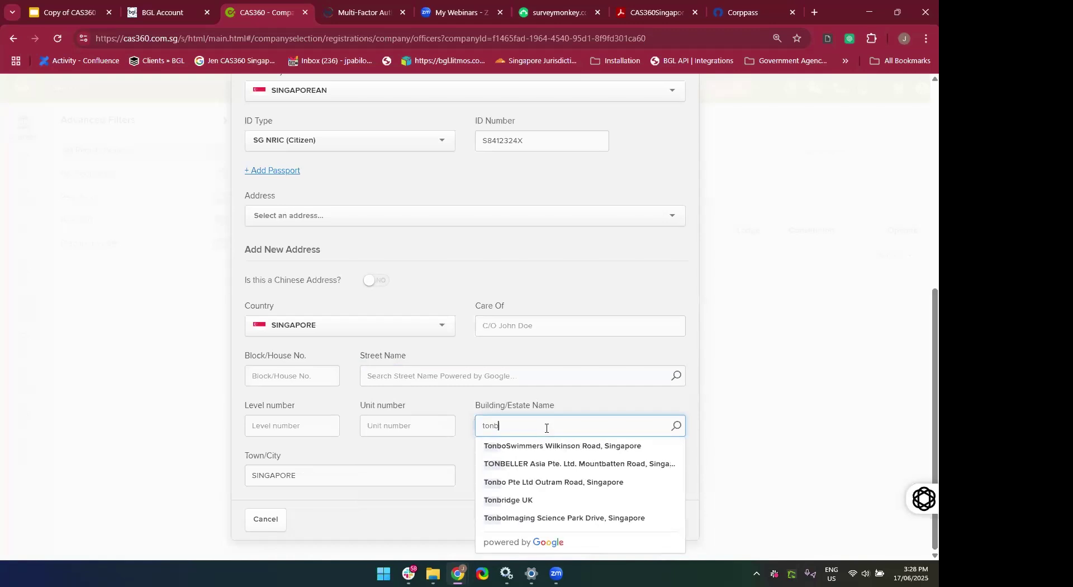
key("BackSpace")
key("BackSpace")
key("BackSpace")
type("ong bu")
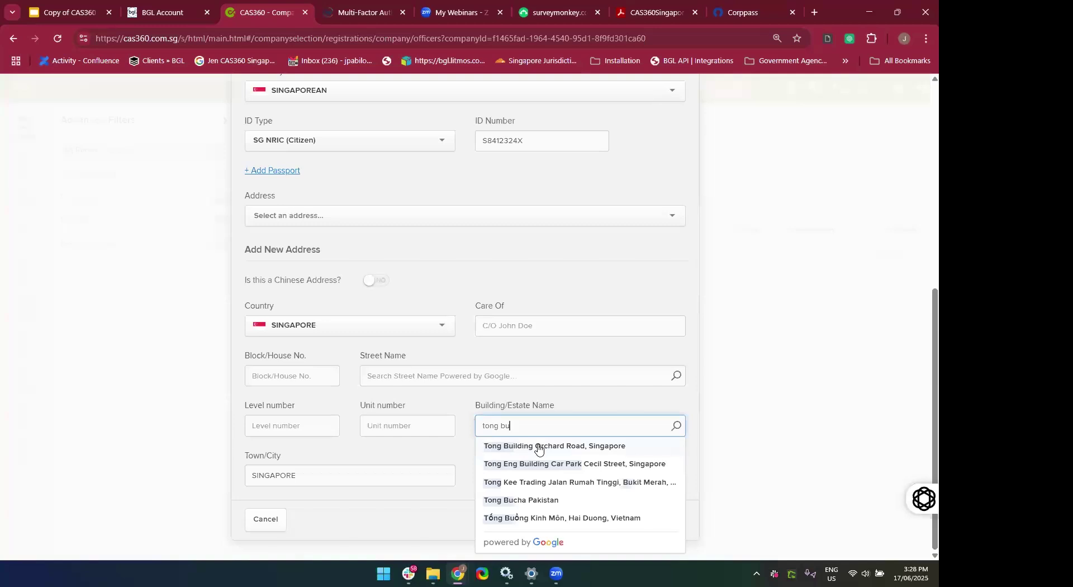
Select the suggested Orchard Road building and confirm the building name.
left_click(538, 447)
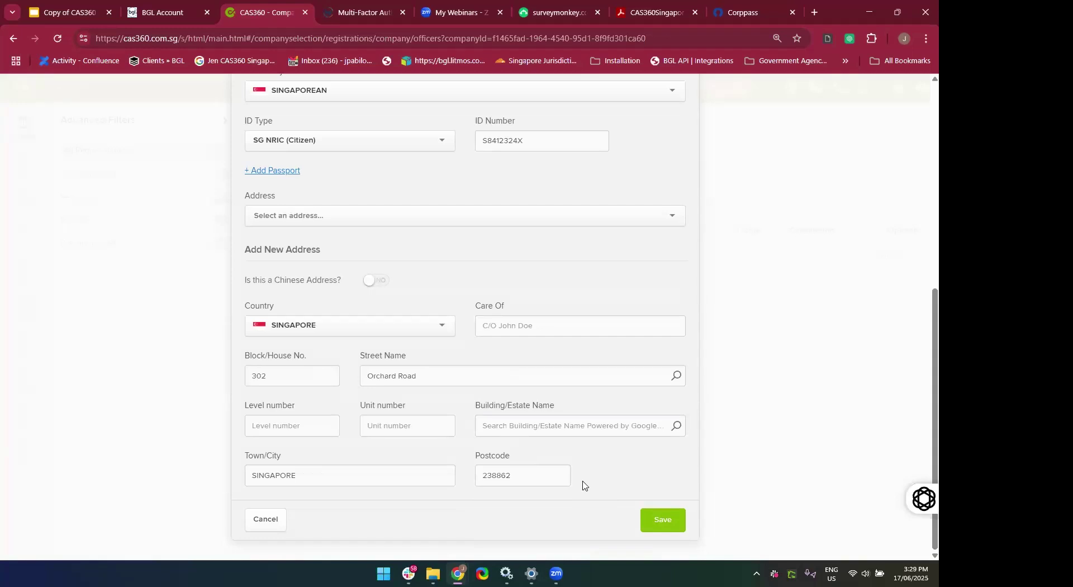
left_click(527, 416)
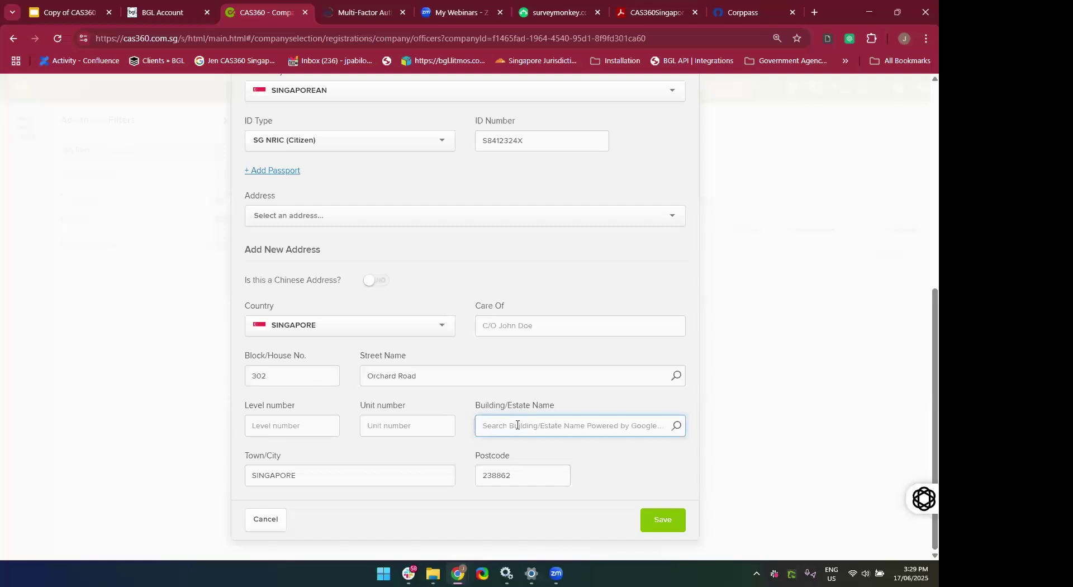
type("Tong Building")
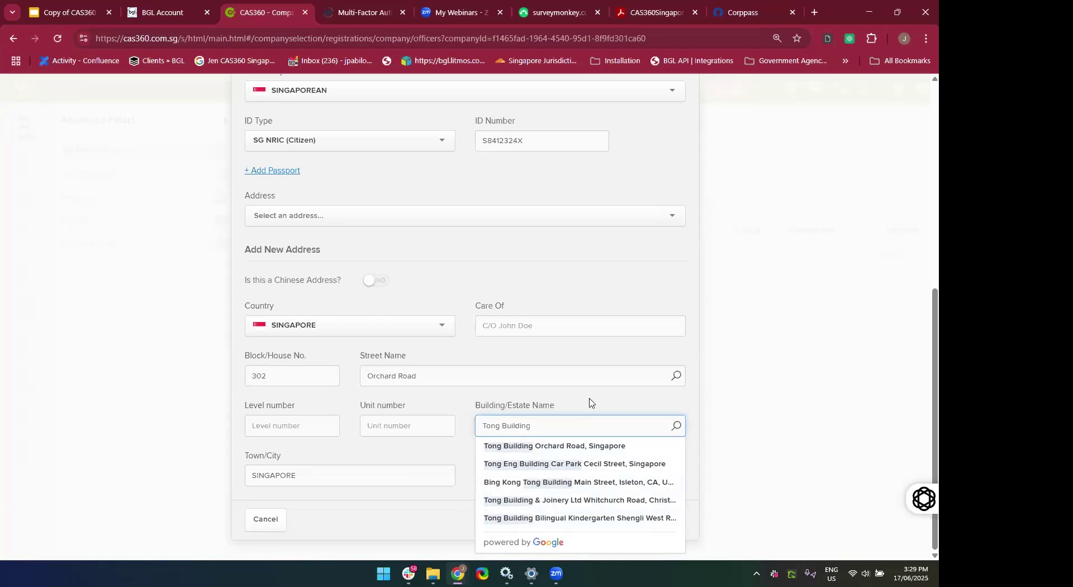
scroll(593, 401, "up", 4)
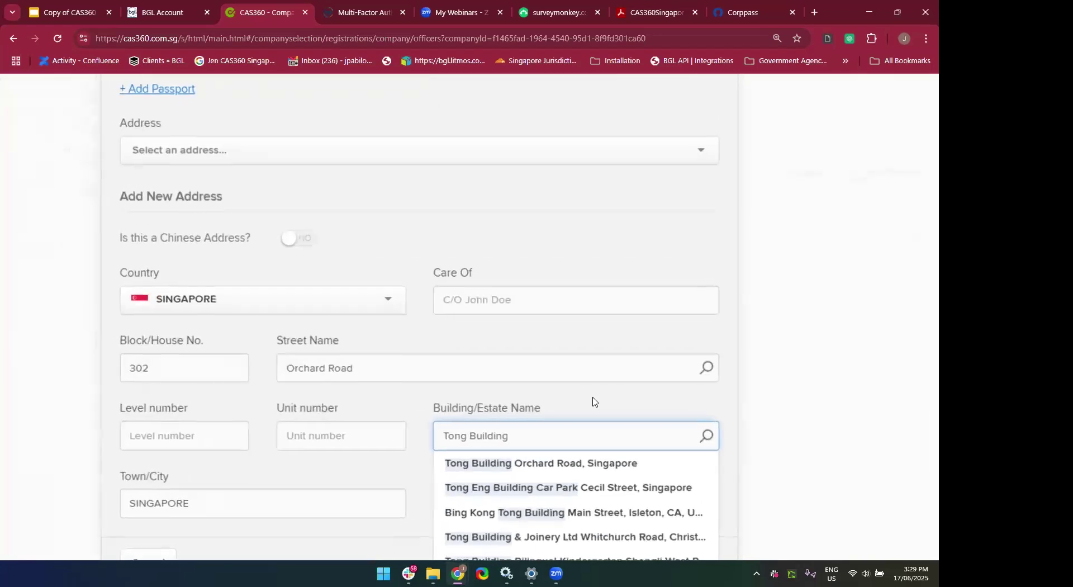
left_click(573, 401)
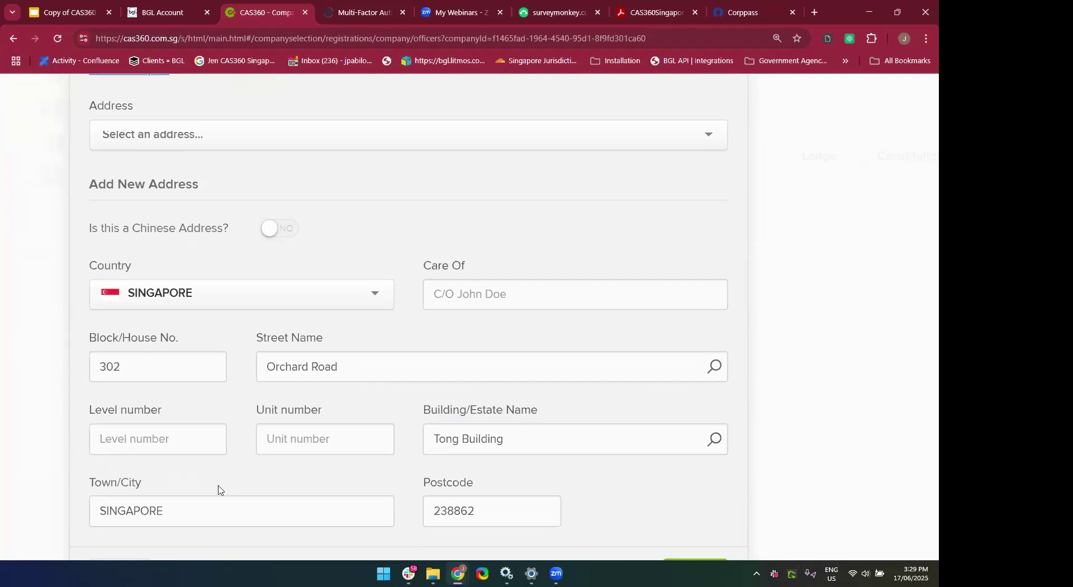
scroll(219, 490, "down", 1)
Enter the address's level and unit numbers and save the new address.
left_click(137, 416)
type("93")
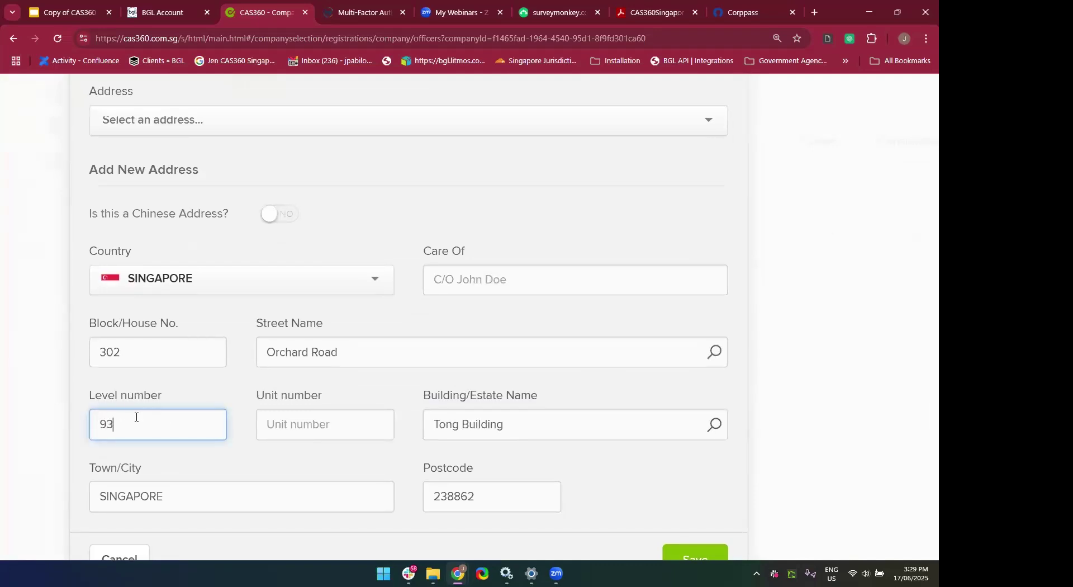
key("BackSpace")
type("03")
key("BackSpace")
key("BackSpace")
key("BackSpace")
type("03")
key("Tab")
type("05")
scroll(136, 417, "down", 1)
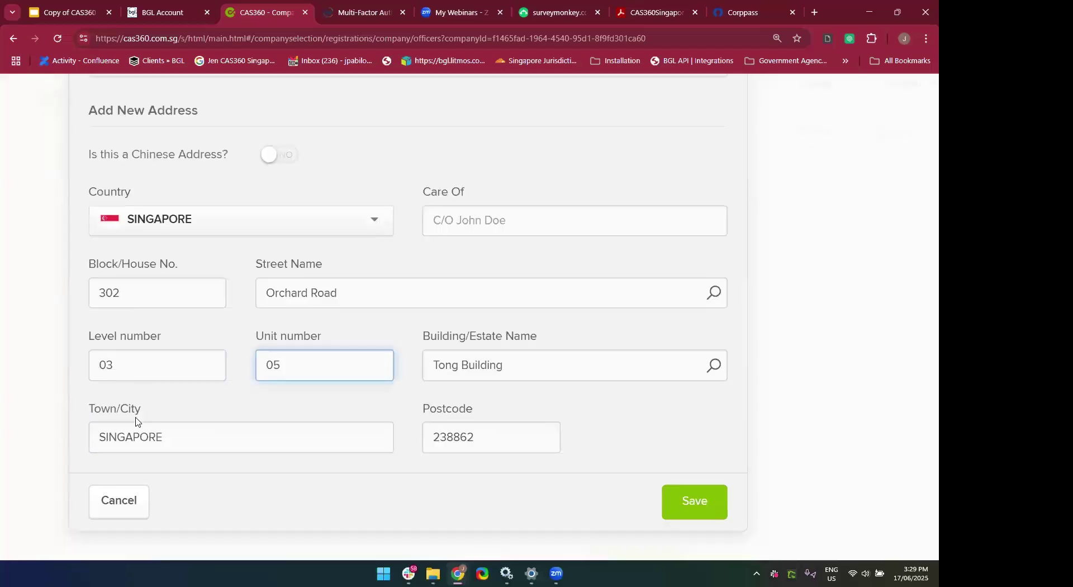
key("ctrl+minus")
key("ctrl+minus")
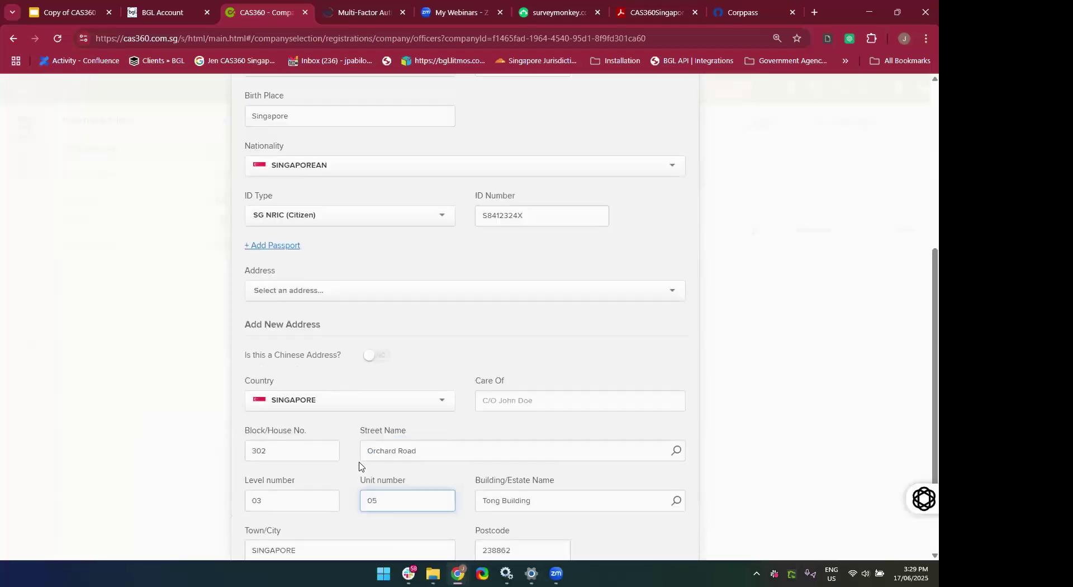
left_click(661, 528)
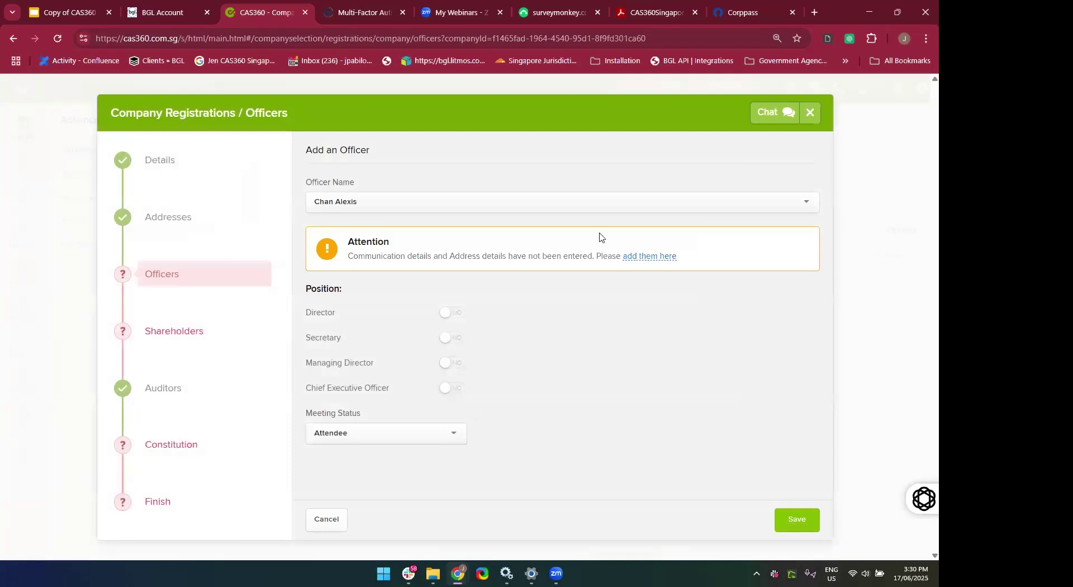
Open the officer's missing contact details and enter the mobile number.
left_click(649, 257)
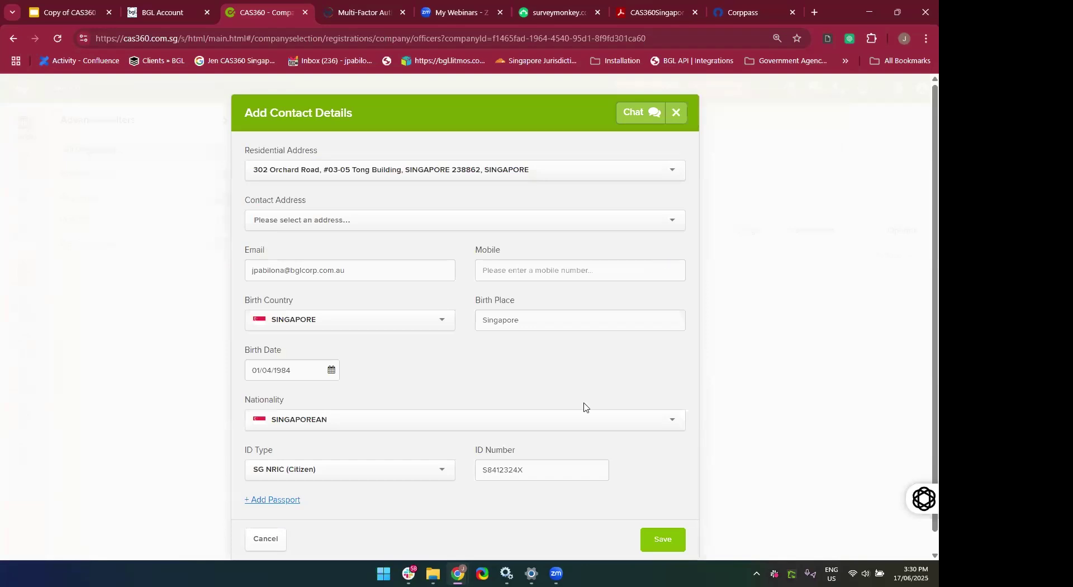
scroll(584, 407, "down", 1)
left_click(505, 253)
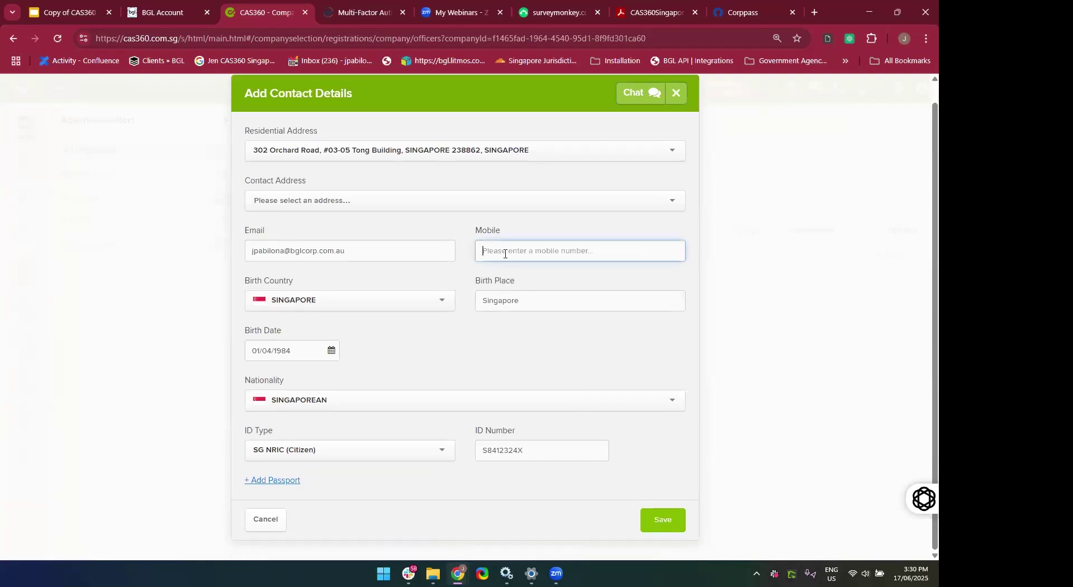
type("980498304")
left_click(655, 526)
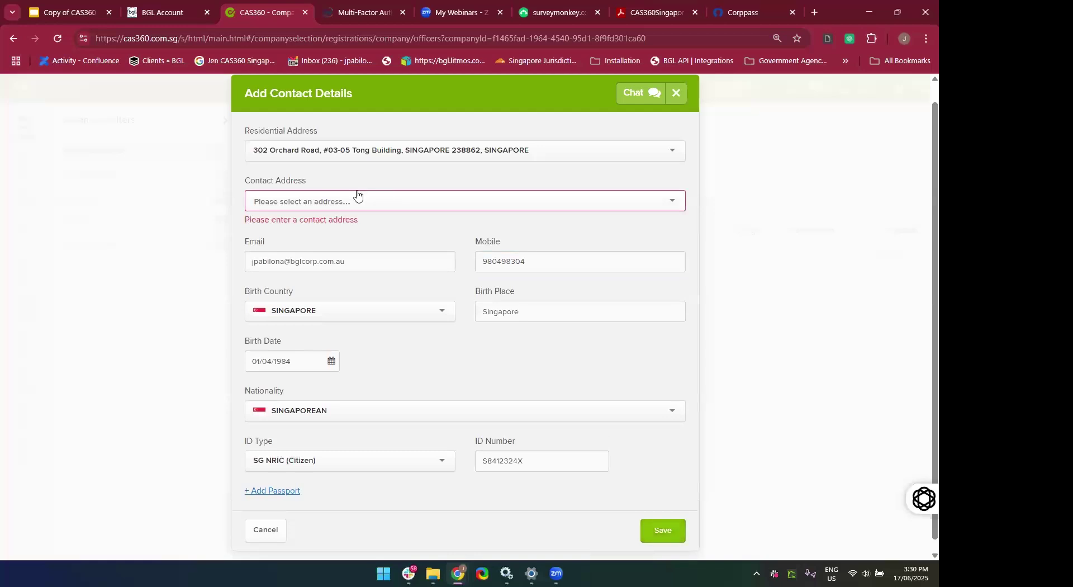
Choose the newly saved Orchard Road address as contact address and save the details.
scroll(361, 300, "up", 1)
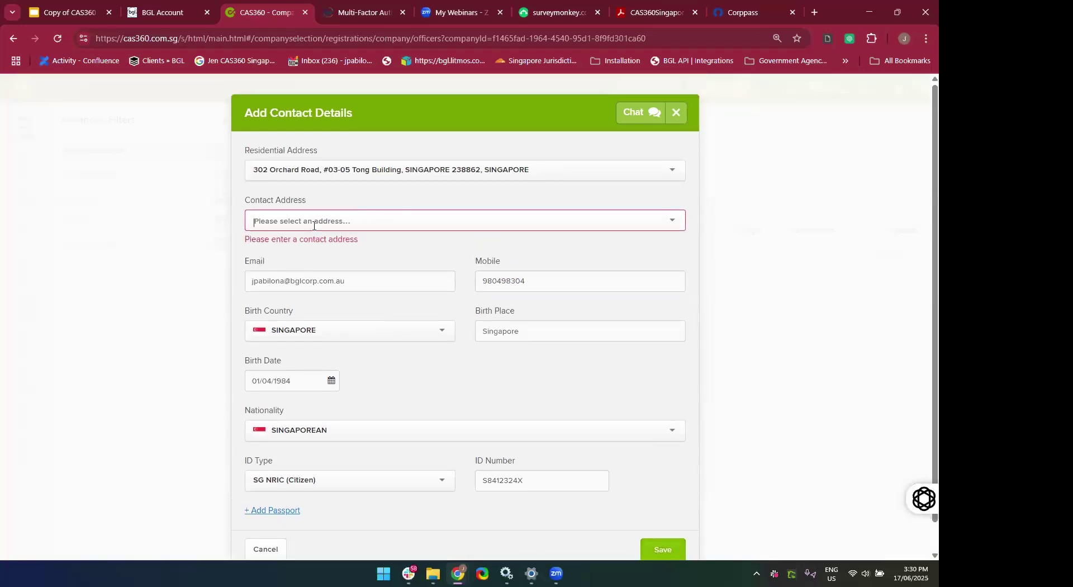
type("orchar")
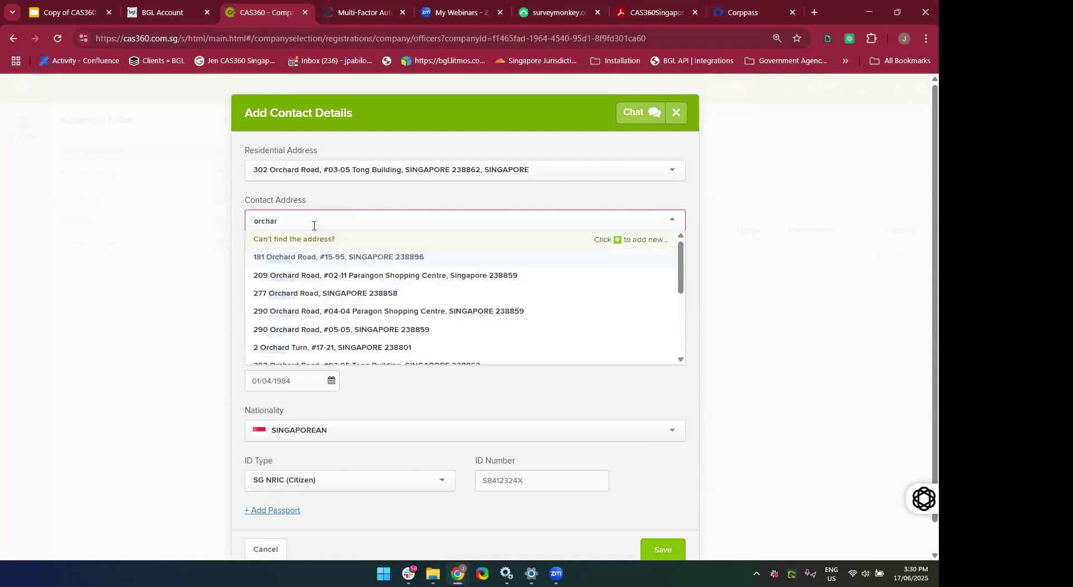
key("BackSpace")
key("BackSpace")
key("BackSpace")
key("BackSpace")
key("BackSpace")
key("BackSpace")
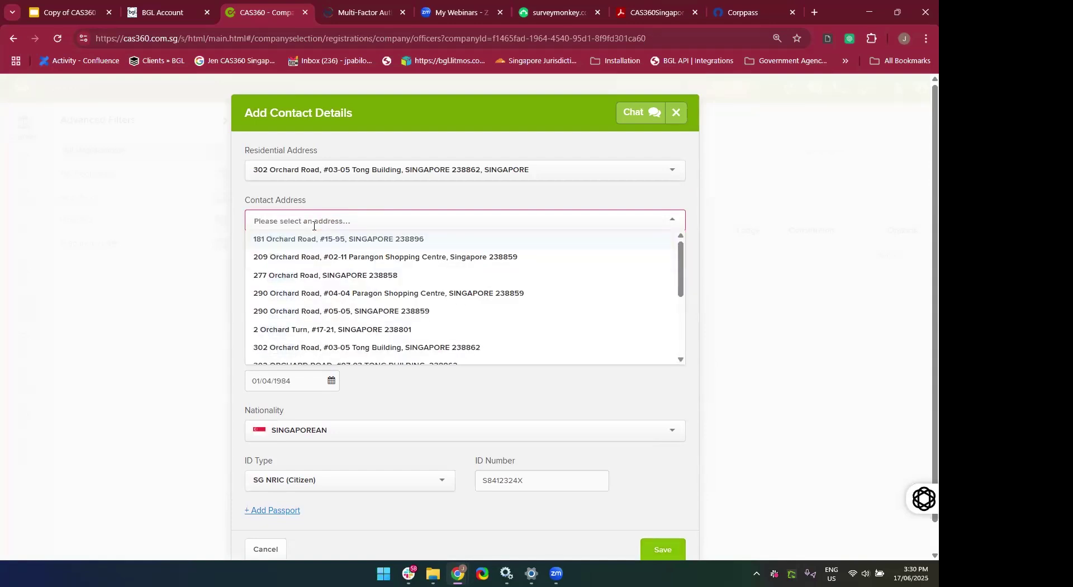
type("302")
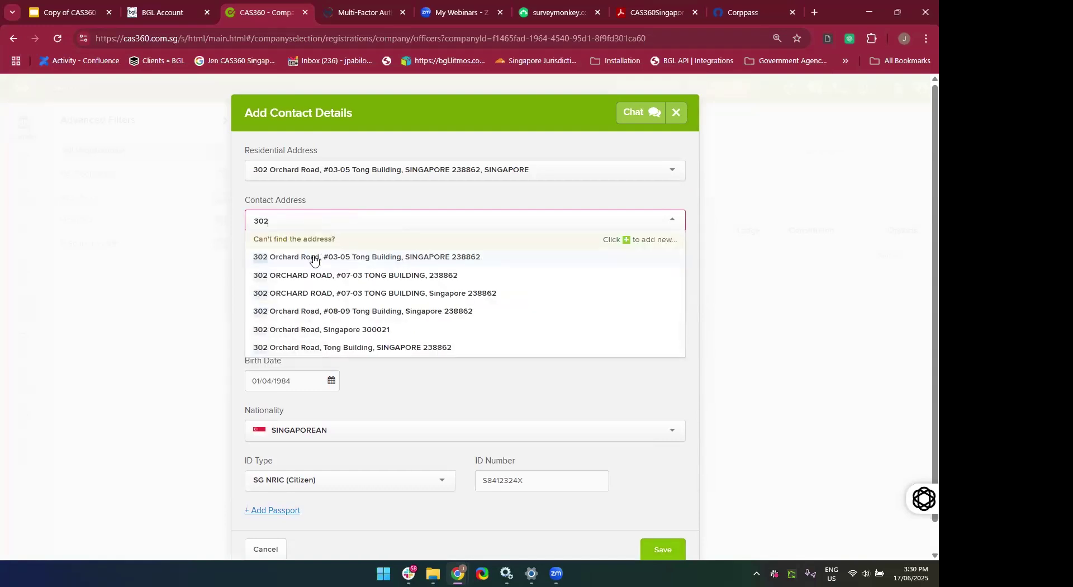
left_click(315, 258)
scroll(532, 267, "down", 1)
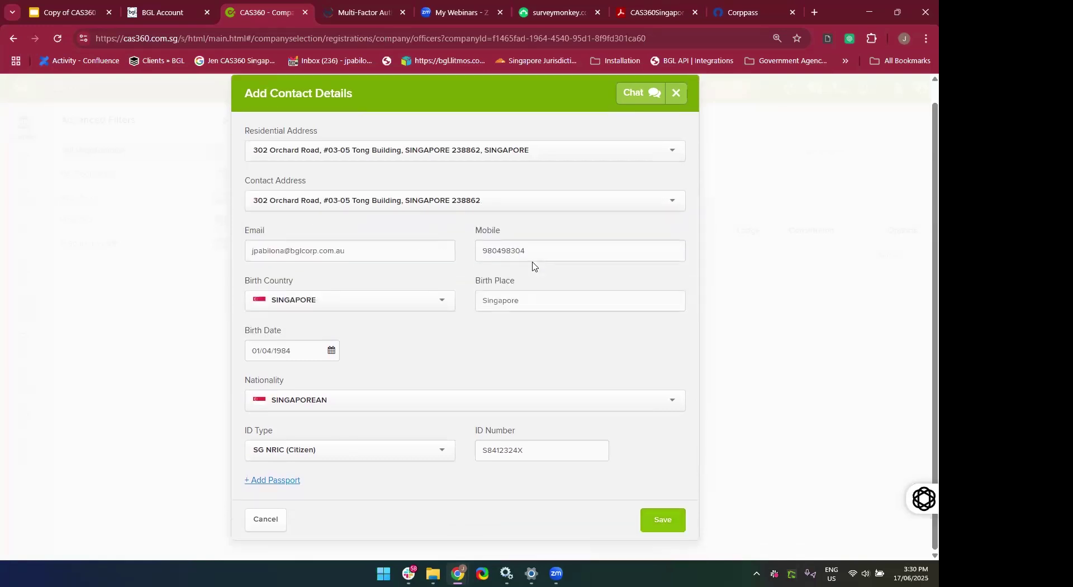
left_click(660, 519)
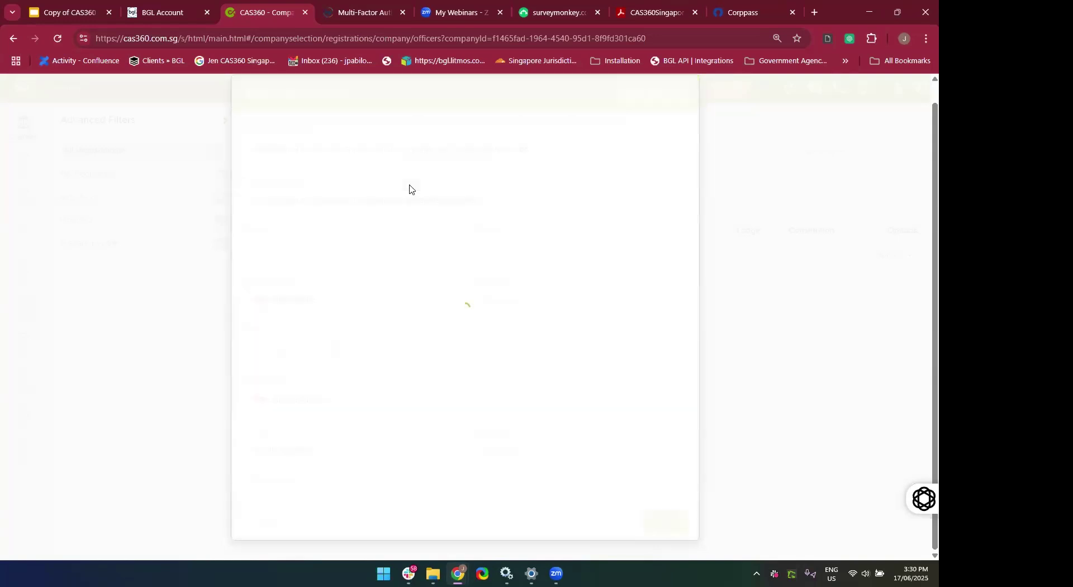
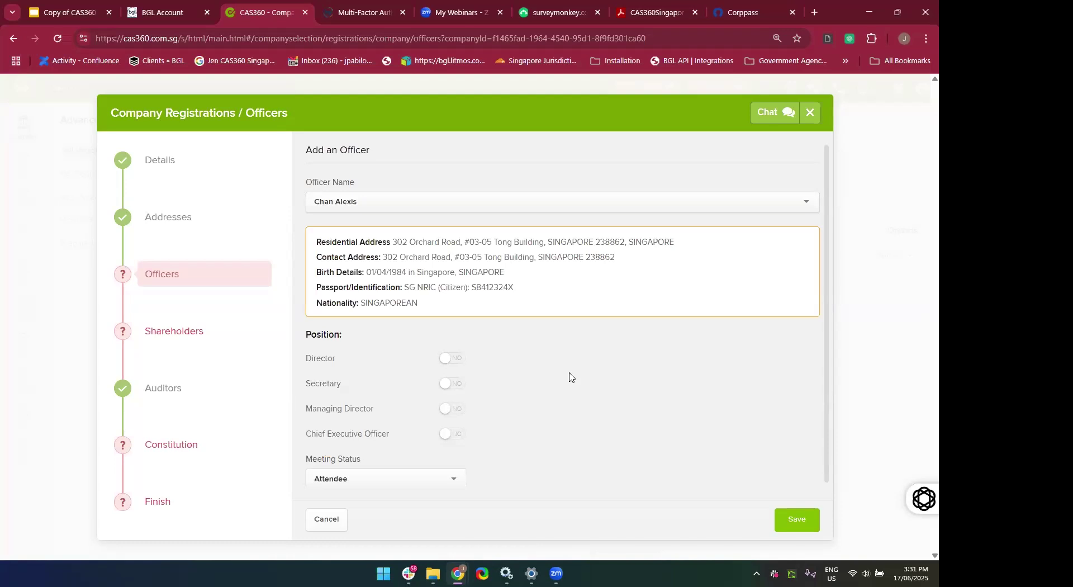
Make the loaded contact a Director with Attendee meeting status and save the officer.
scroll(570, 376, "down", 1)
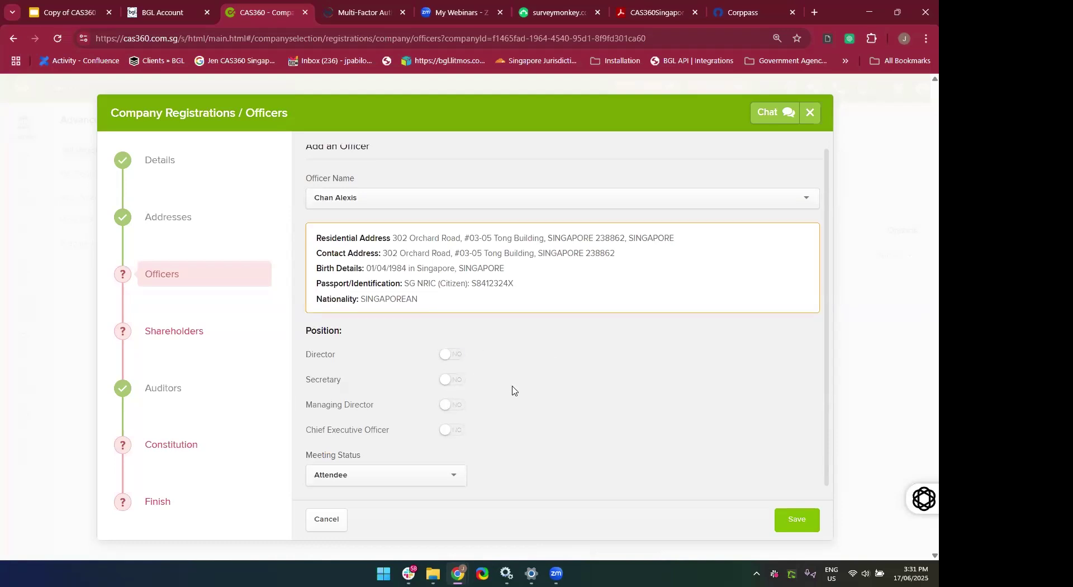
left_click(462, 361)
left_click(798, 530)
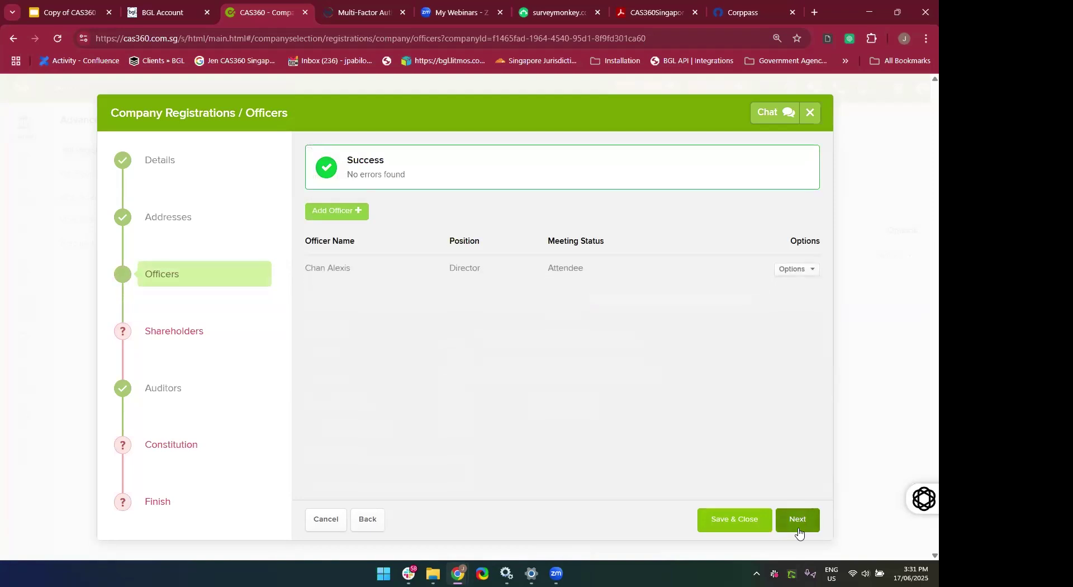
Add the fourth suggested contact as the company's Secretary.
left_click(781, 272)
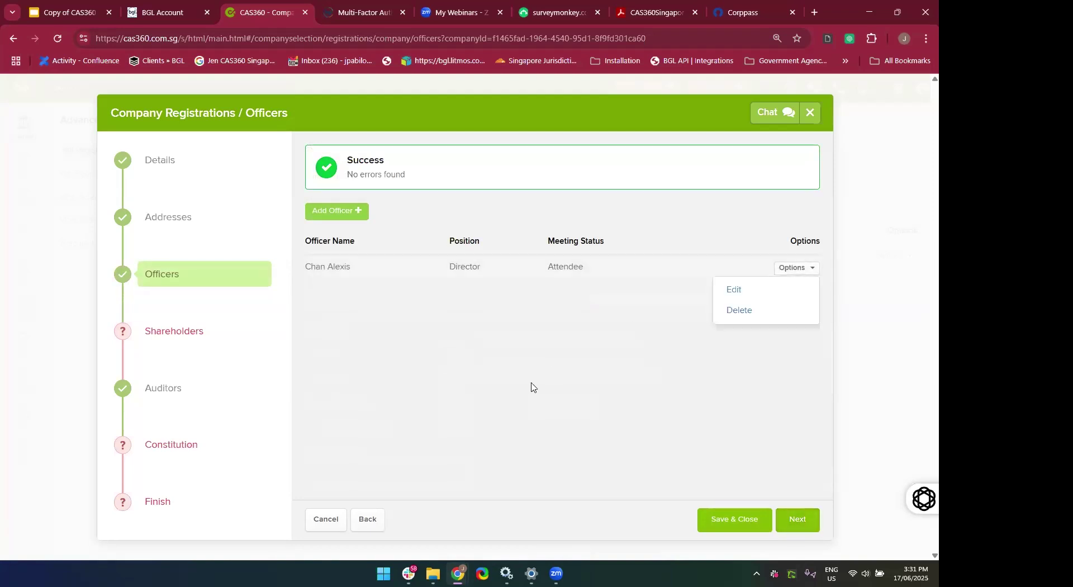
left_click(531, 387)
left_click(315, 213)
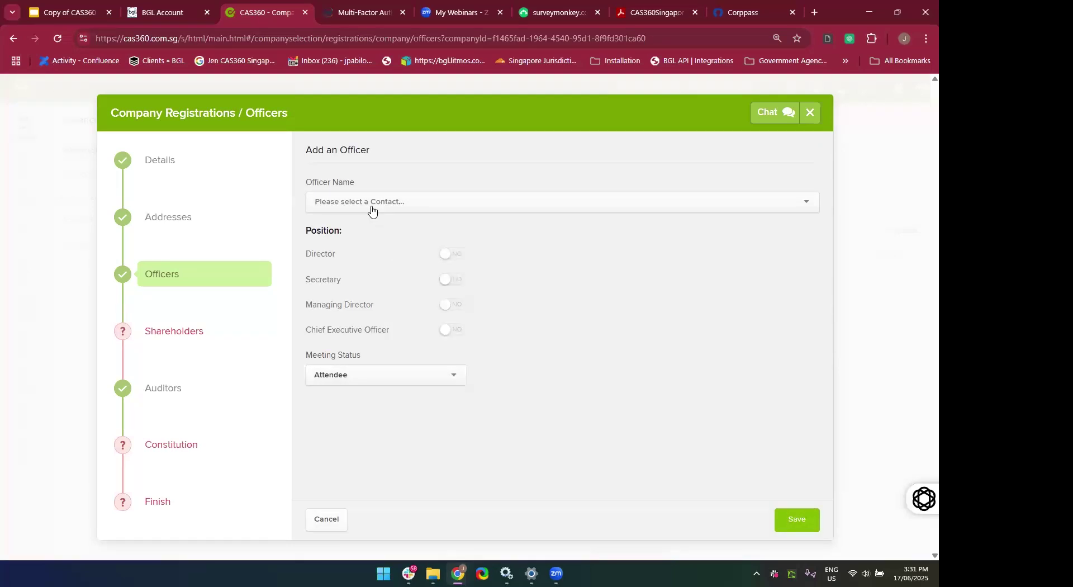
left_click(372, 205)
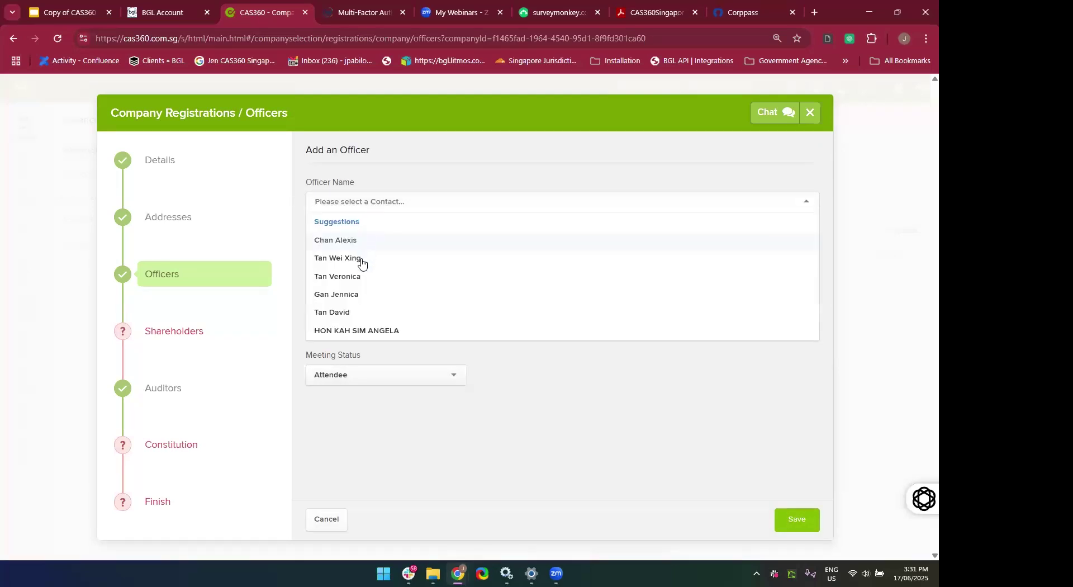
left_click(350, 295)
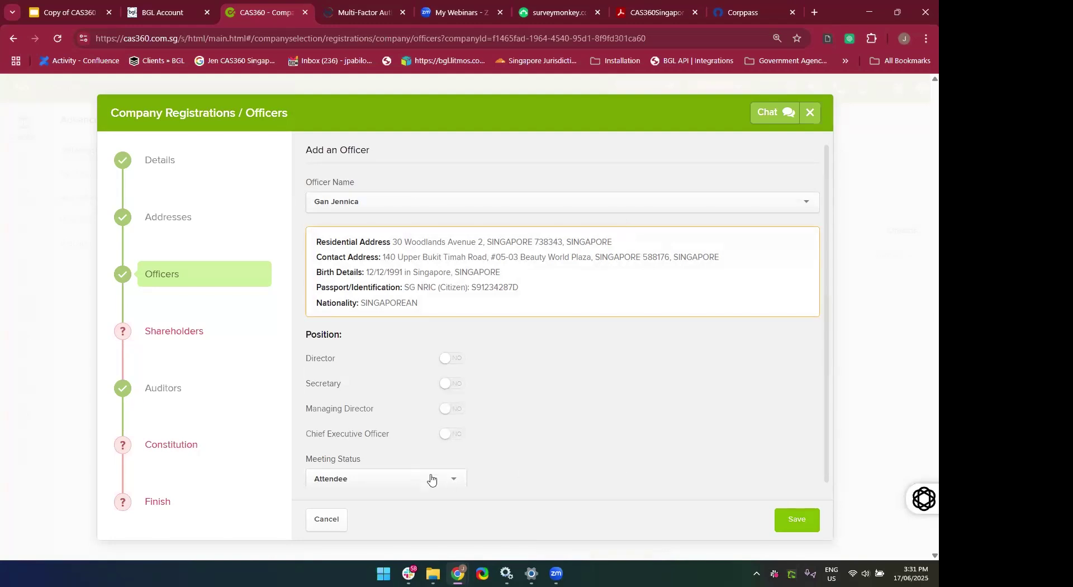
left_click(458, 384)
left_click(810, 520)
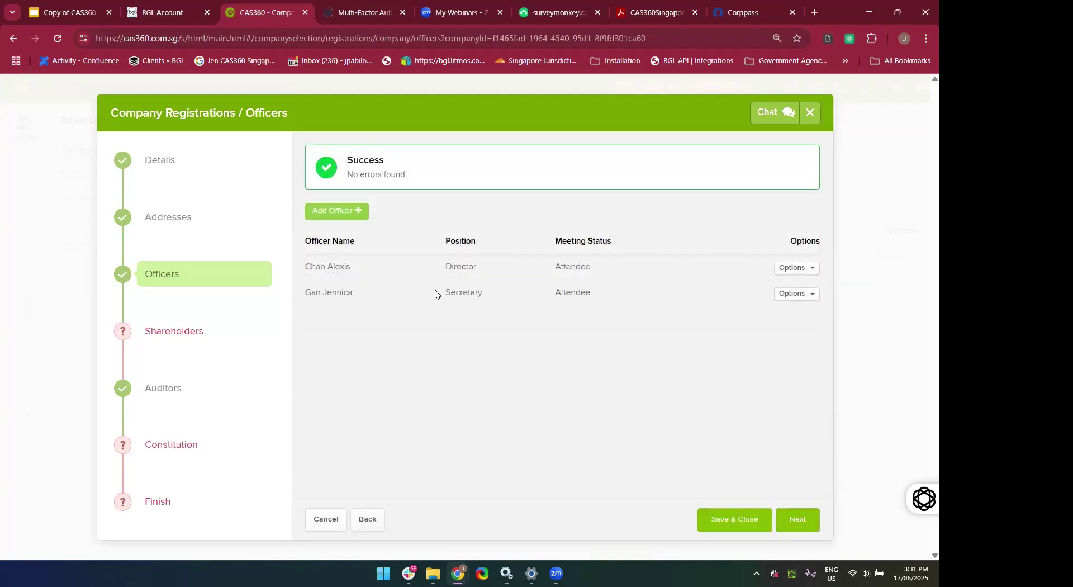
Add the fifth suggested contact as a Director with Chairperson meeting status.
left_click(336, 213)
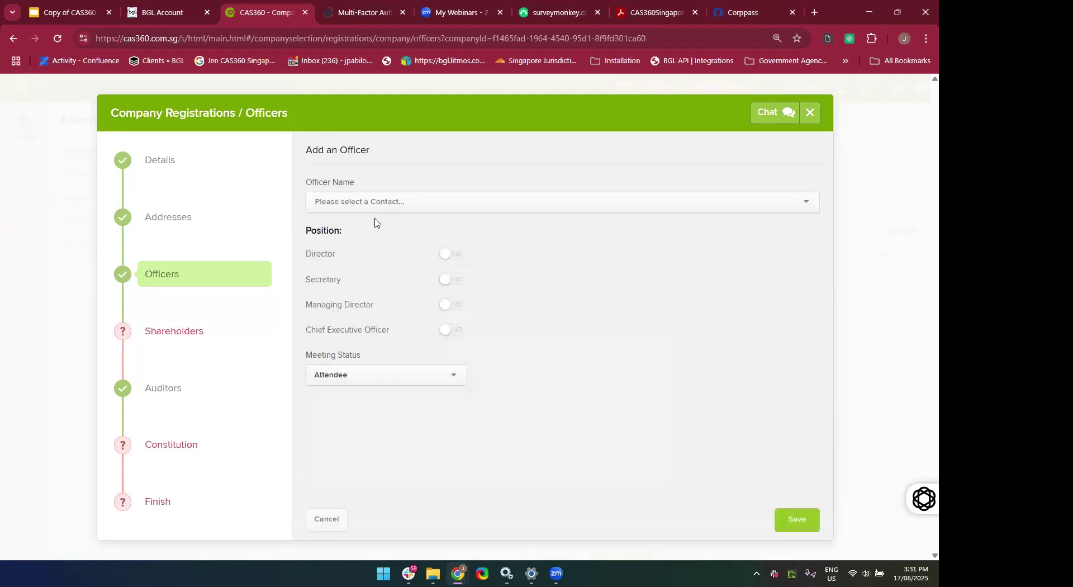
left_click(365, 203)
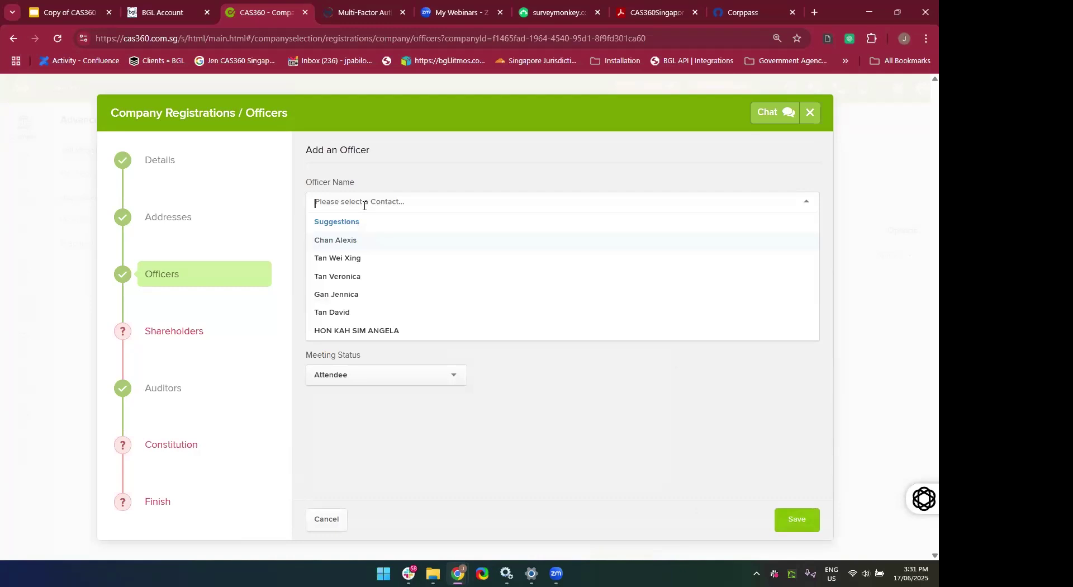
left_click(338, 318)
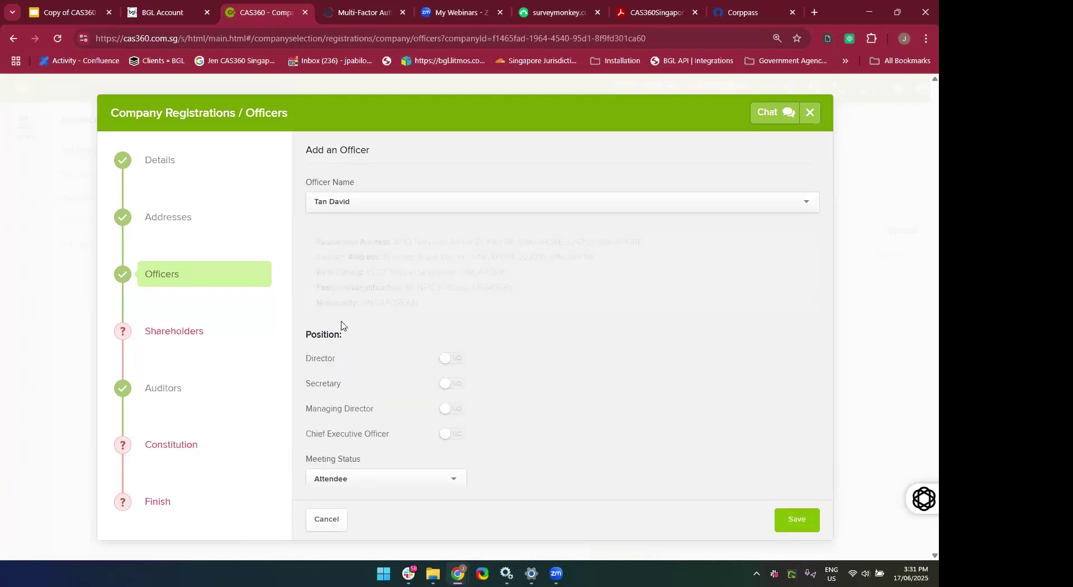
left_click(452, 358)
left_click(396, 480)
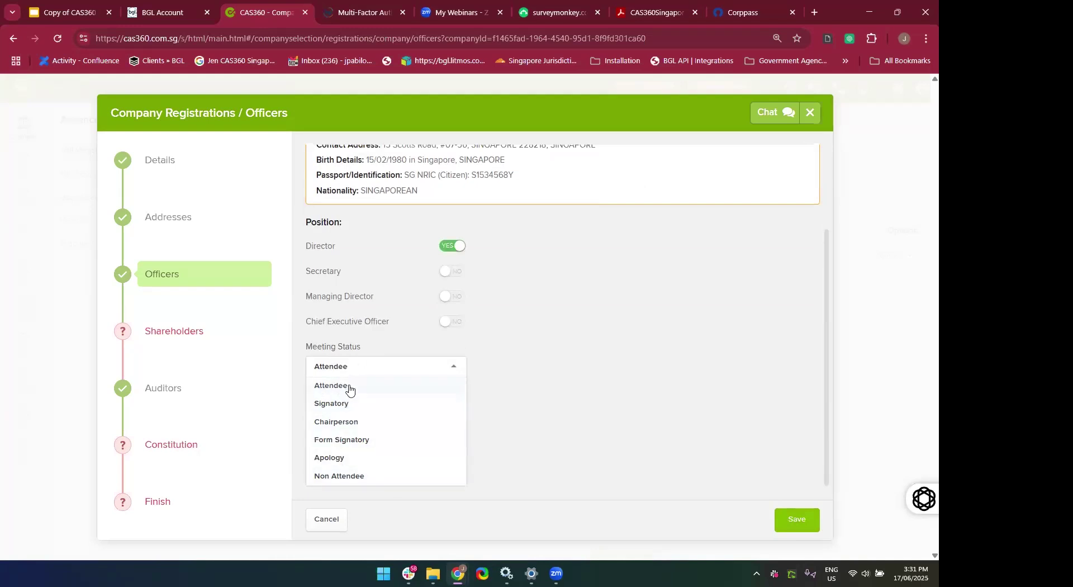
left_click(355, 426)
scroll(577, 457, "up", 2)
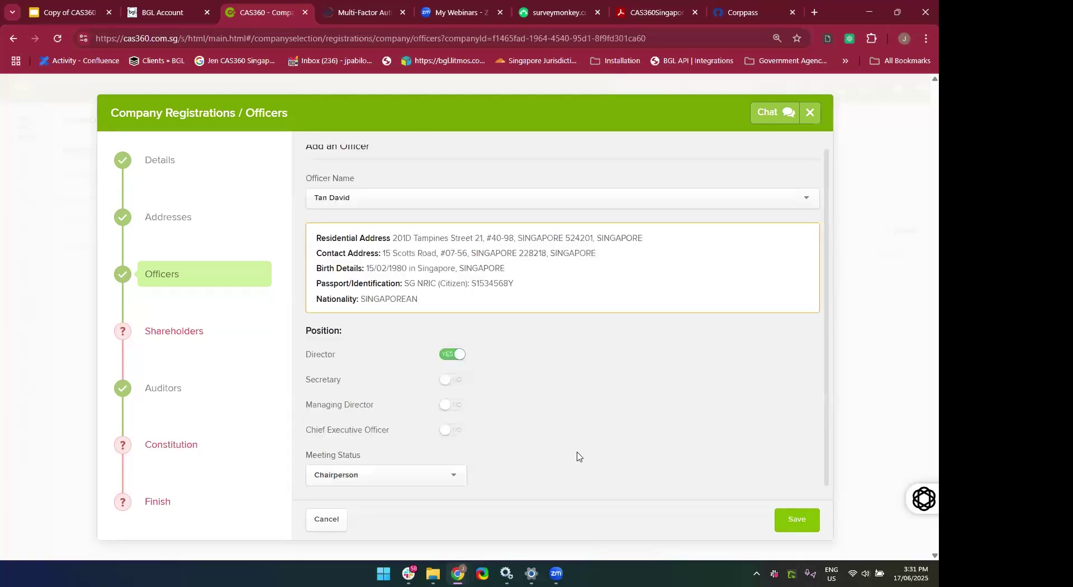
left_click(790, 519)
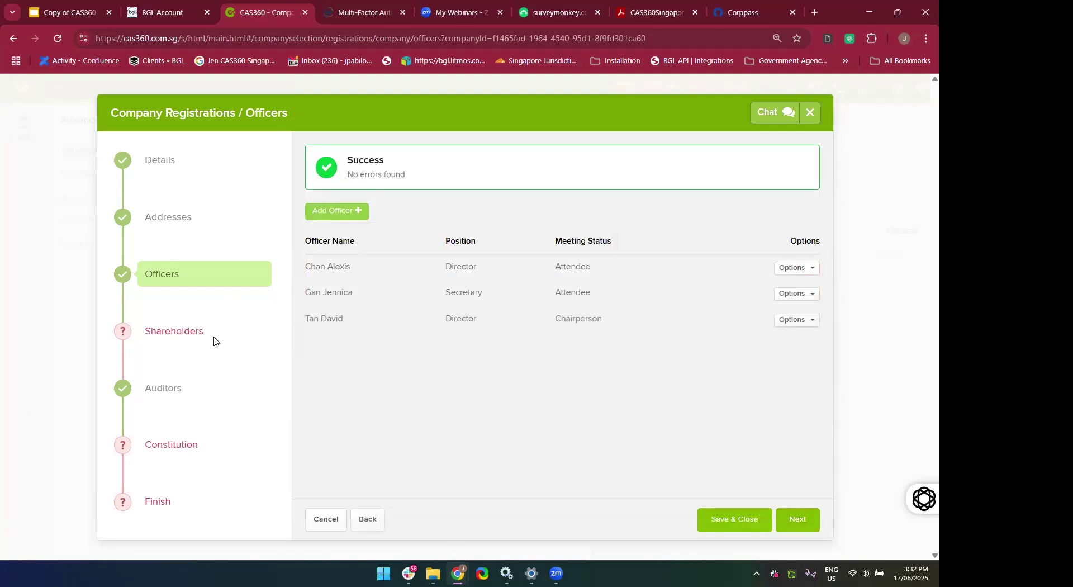
Start a new shareholder in the Shareholders step using the first suggested contact.
left_click(161, 335)
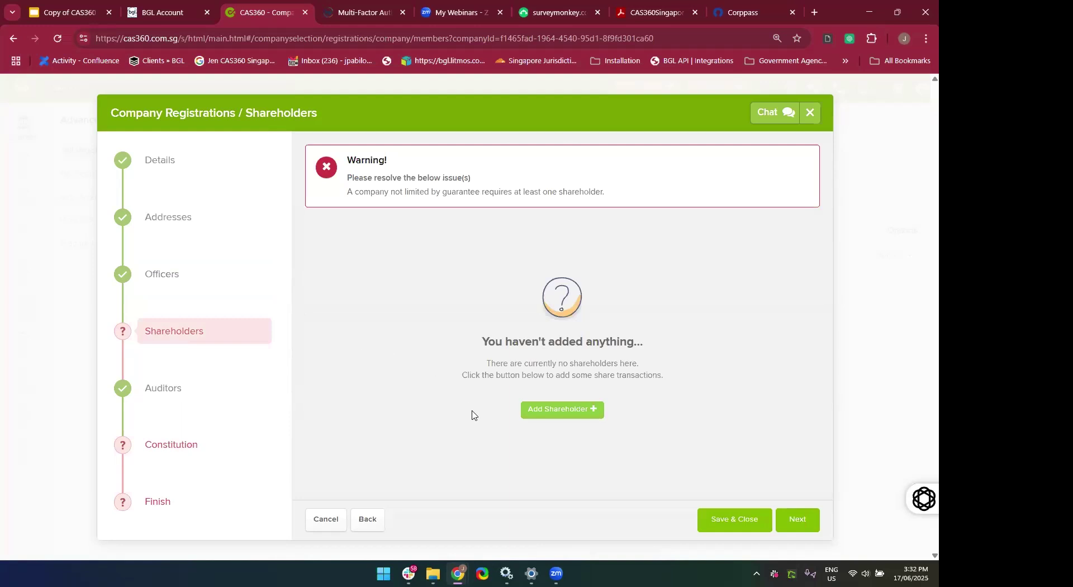
left_click(549, 412)
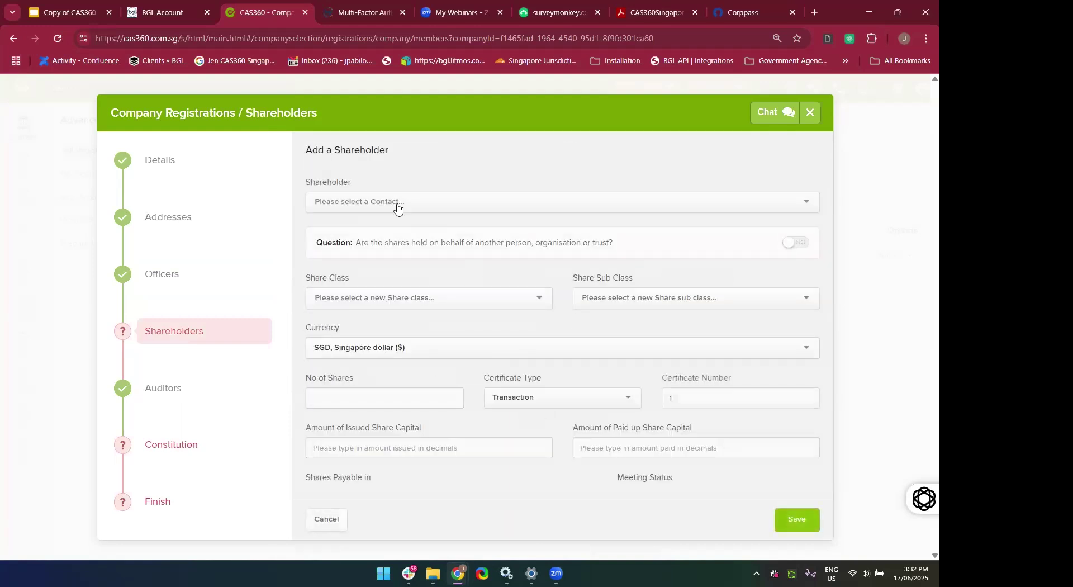
left_click(397, 204)
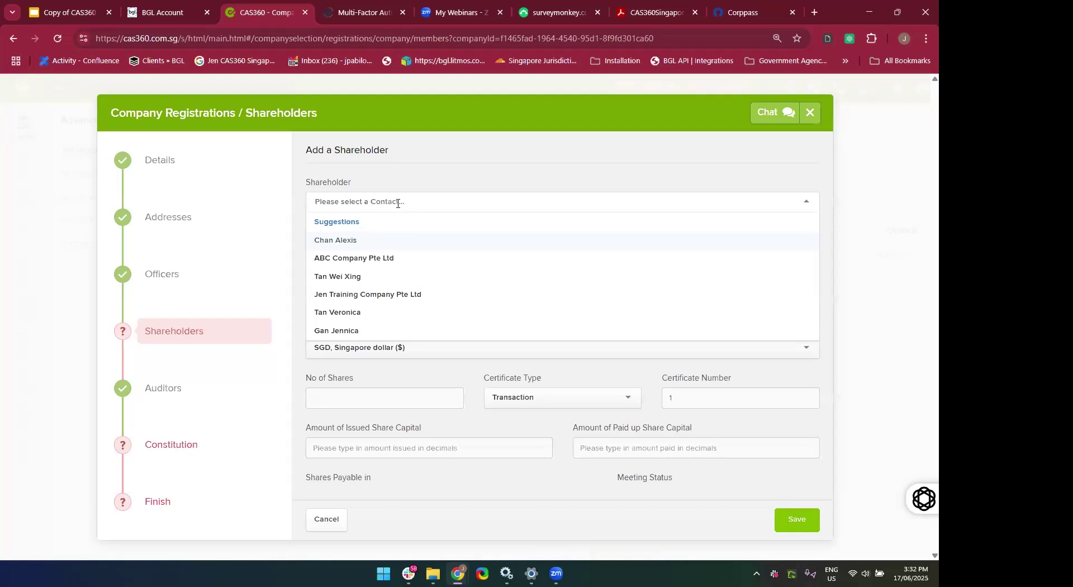
left_click(353, 241)
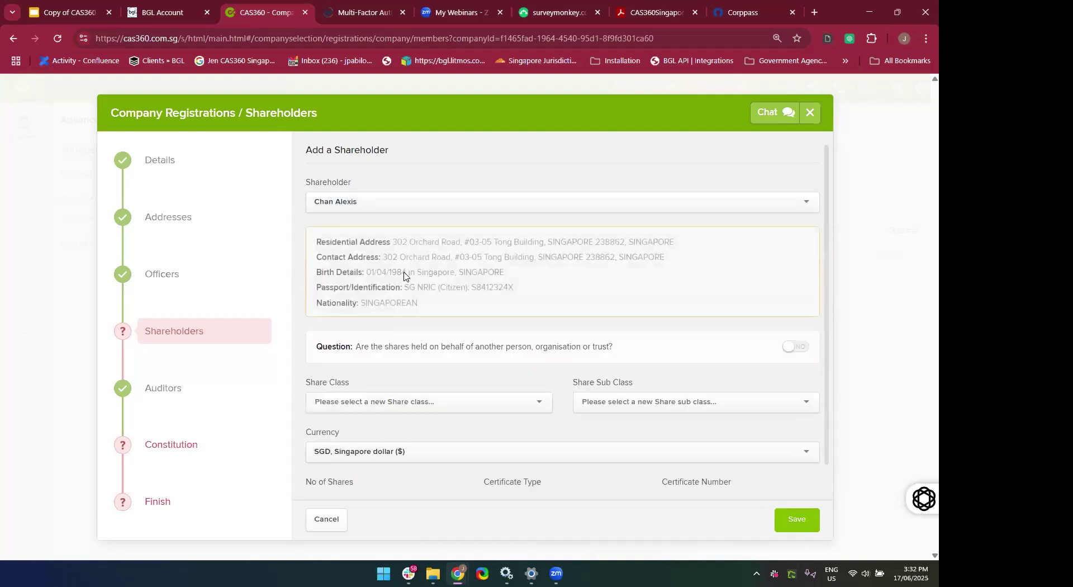
Set the share class to ORD, ORDINARY SHARES, leaving the sub class empty.
scroll(405, 279, "down", 3)
scroll(391, 223, "up", 3)
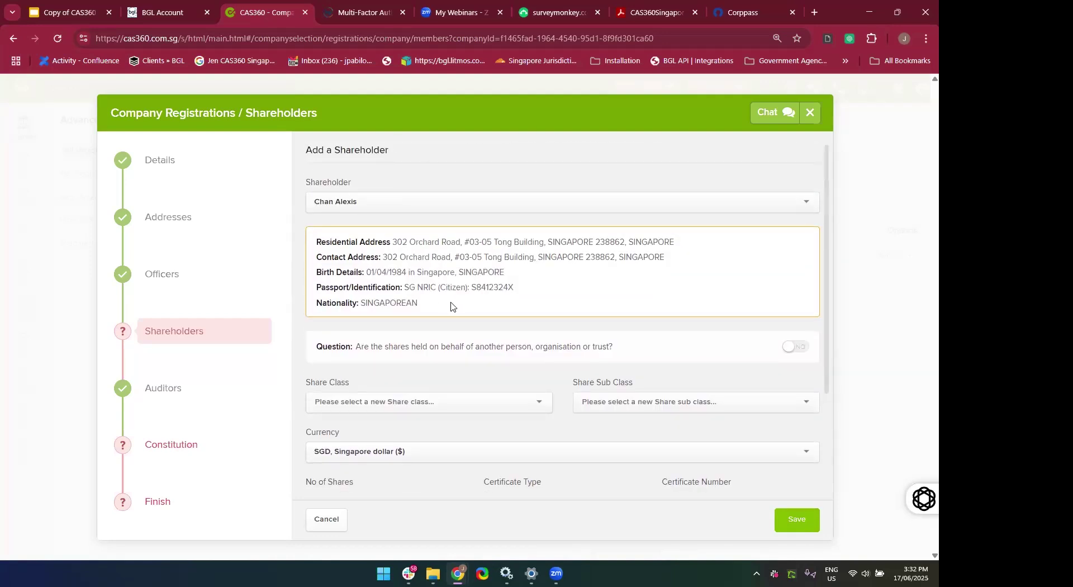
scroll(451, 304, "down", 3)
left_click(407, 301)
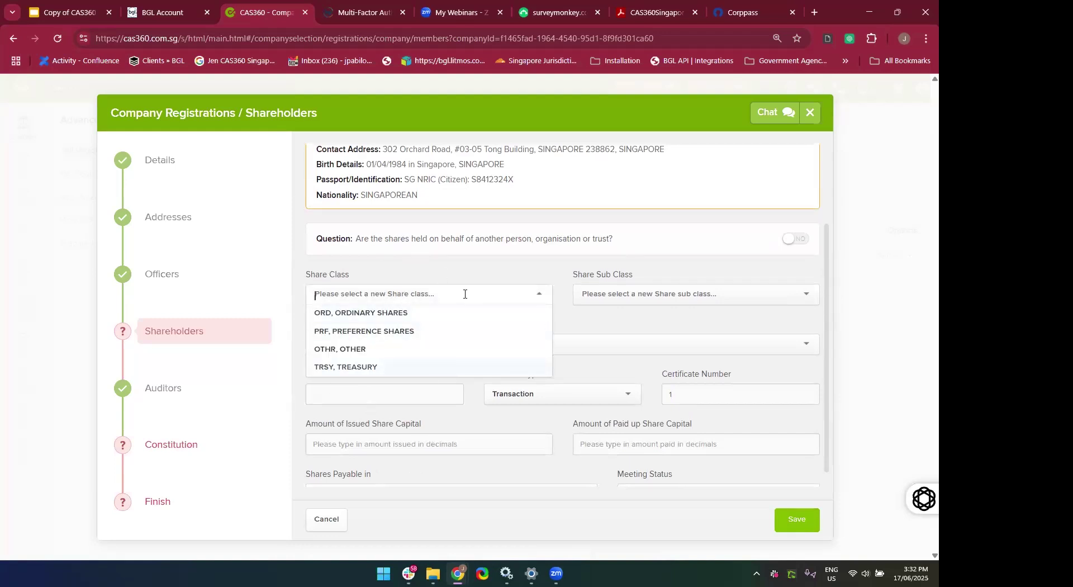
scroll(409, 368, "down", 1)
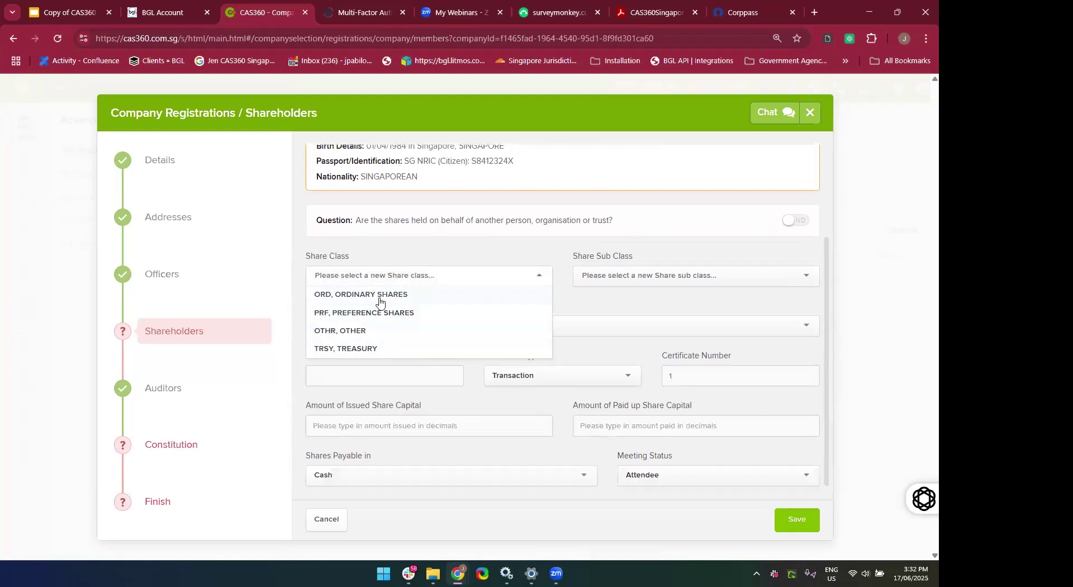
left_click(379, 296)
left_click(627, 277)
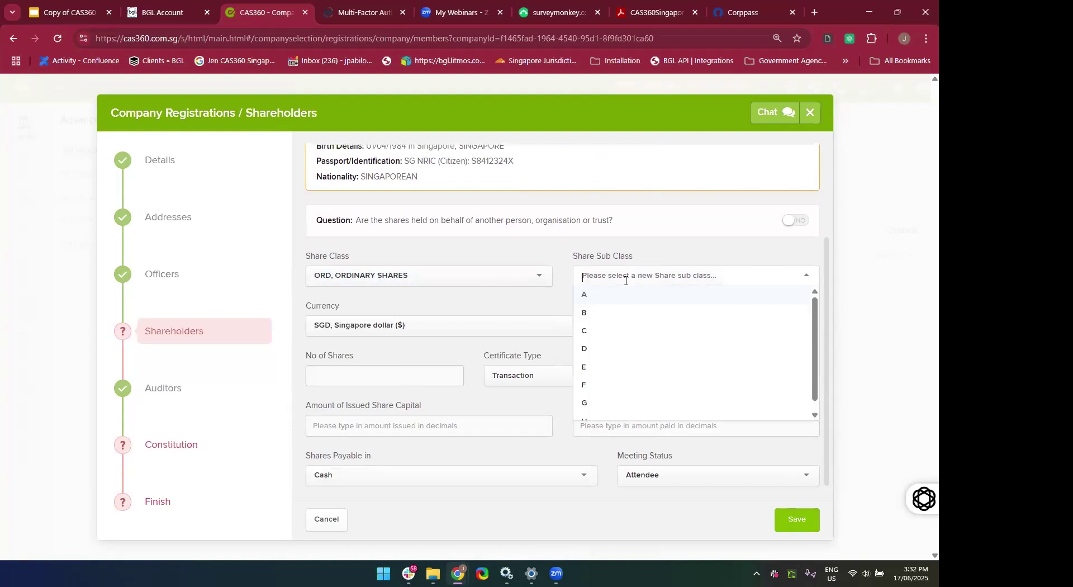
left_click(548, 244)
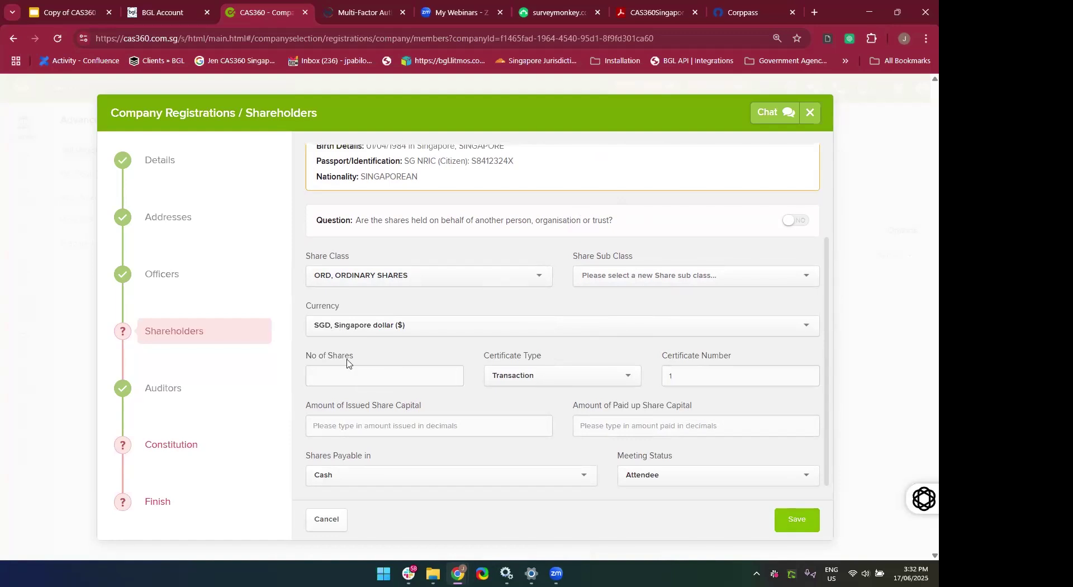
Keep the currency as SGD and enter 100 as the number of shares.
left_click(417, 325)
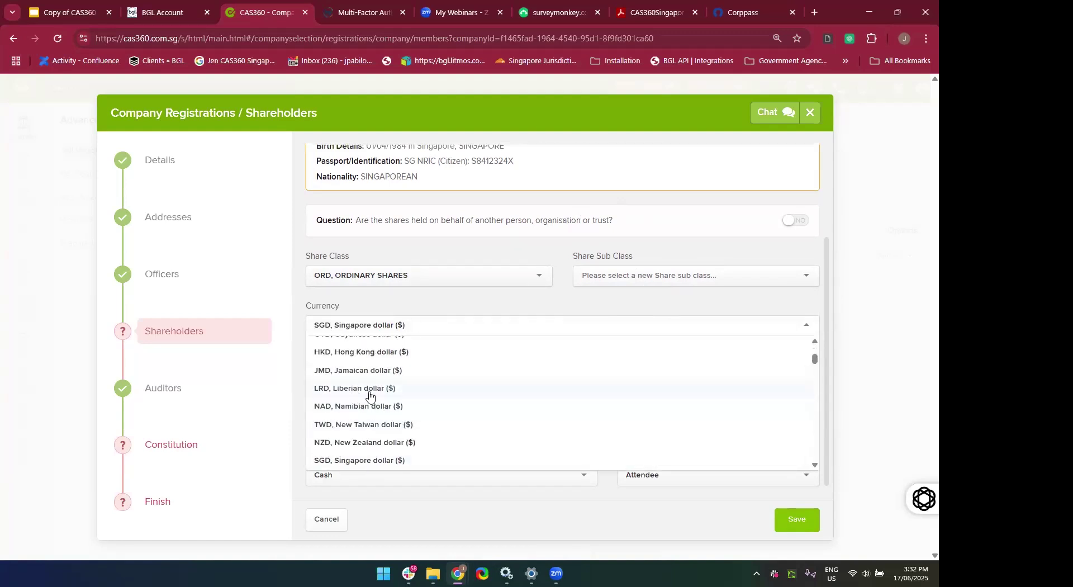
left_click(423, 309)
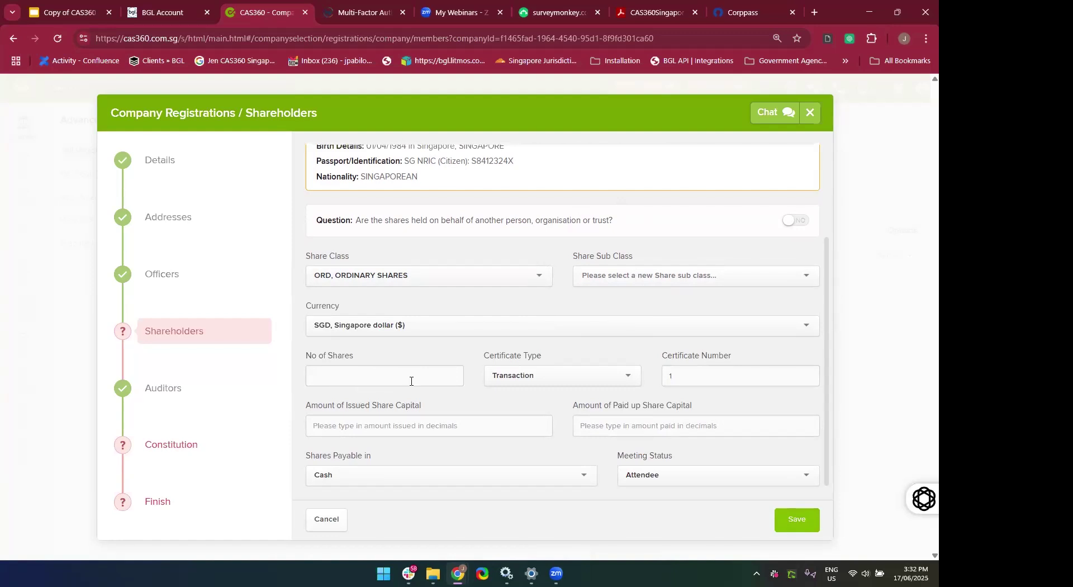
left_click(404, 381)
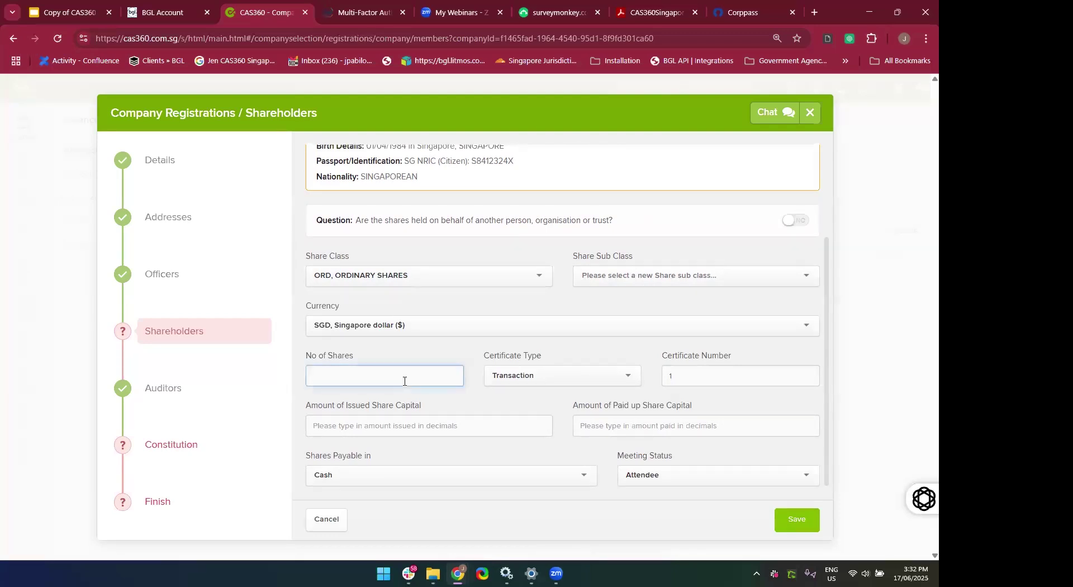
type("100")
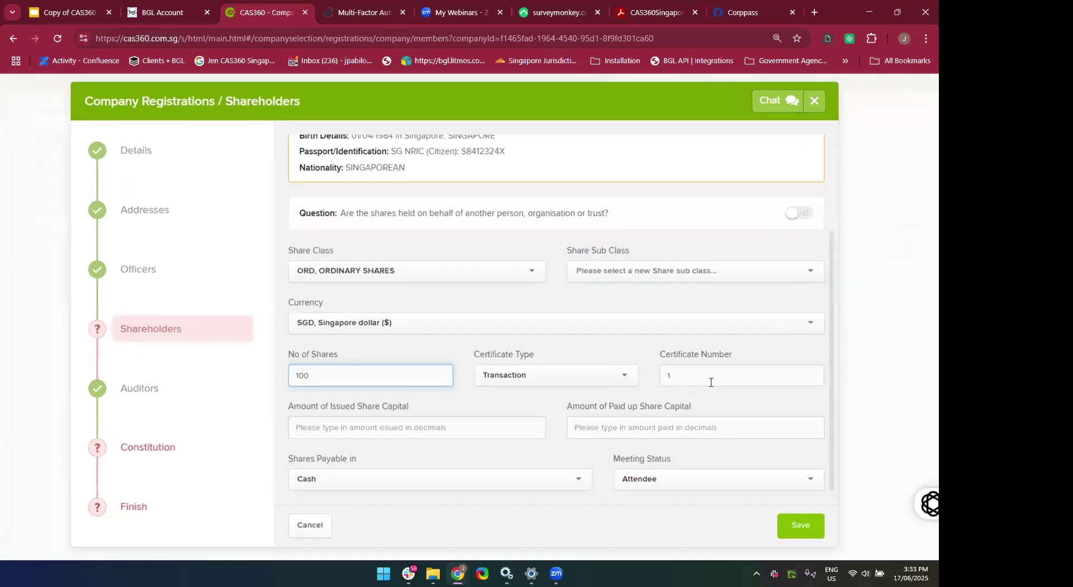
Set issued share capital to 0, leave paid-up capital empty, and save the shareholder.
left_click(505, 424)
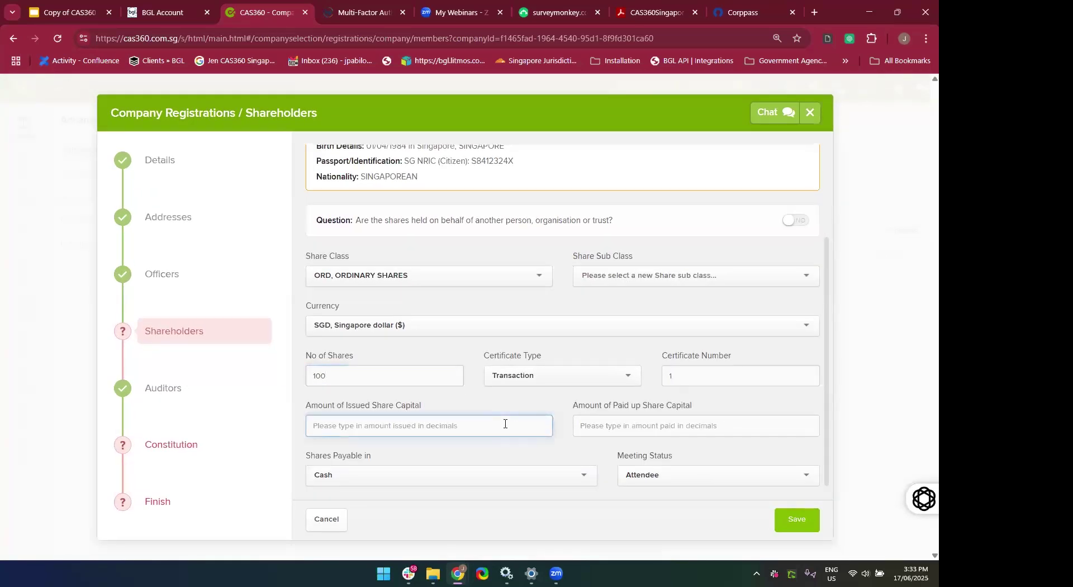
type("1000")
left_click(530, 459)
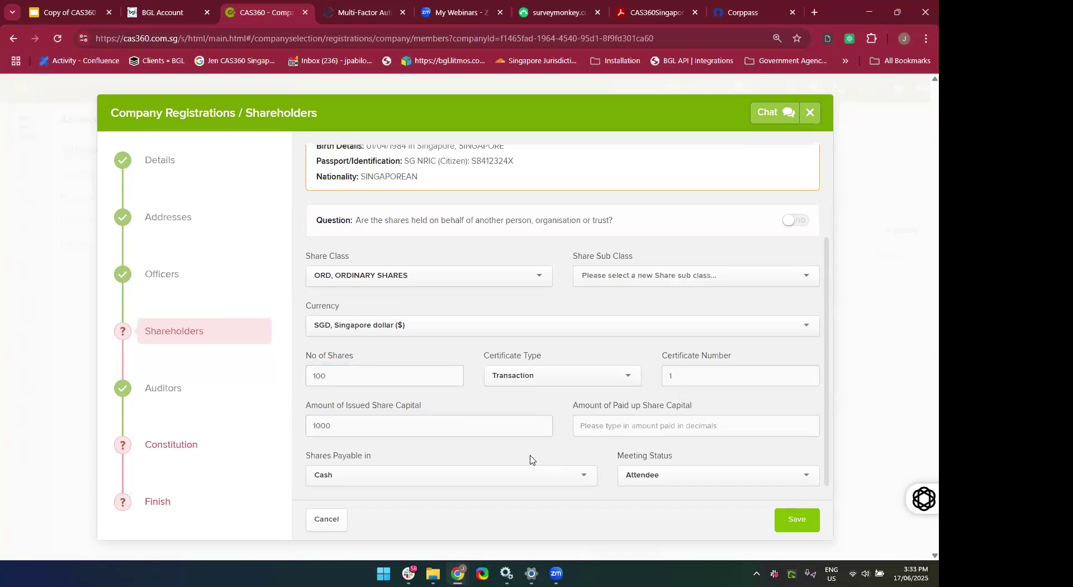
double_click(383, 418)
key("BackSpace")
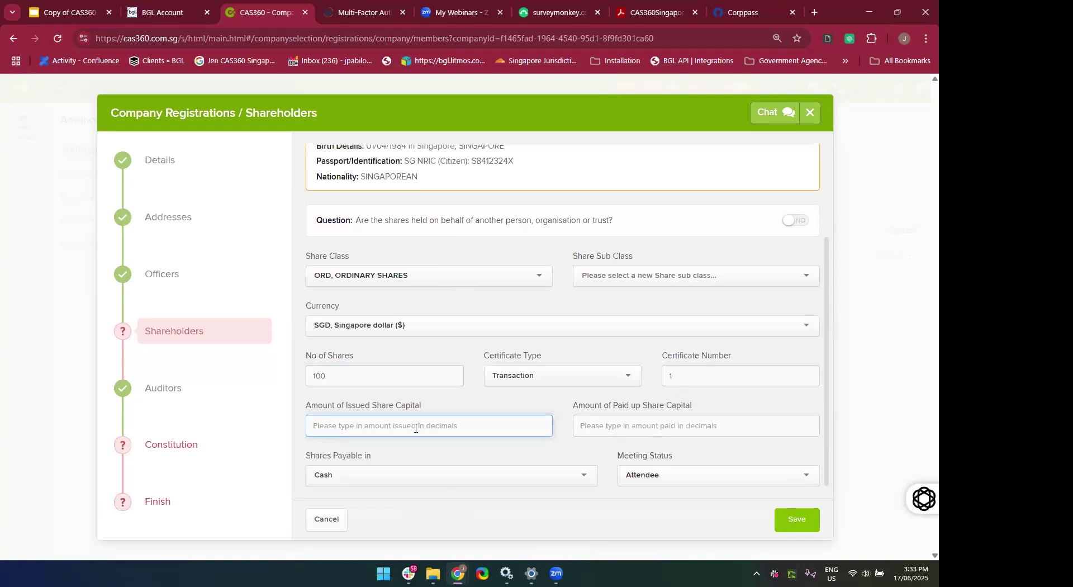
type("0")
left_click(591, 433)
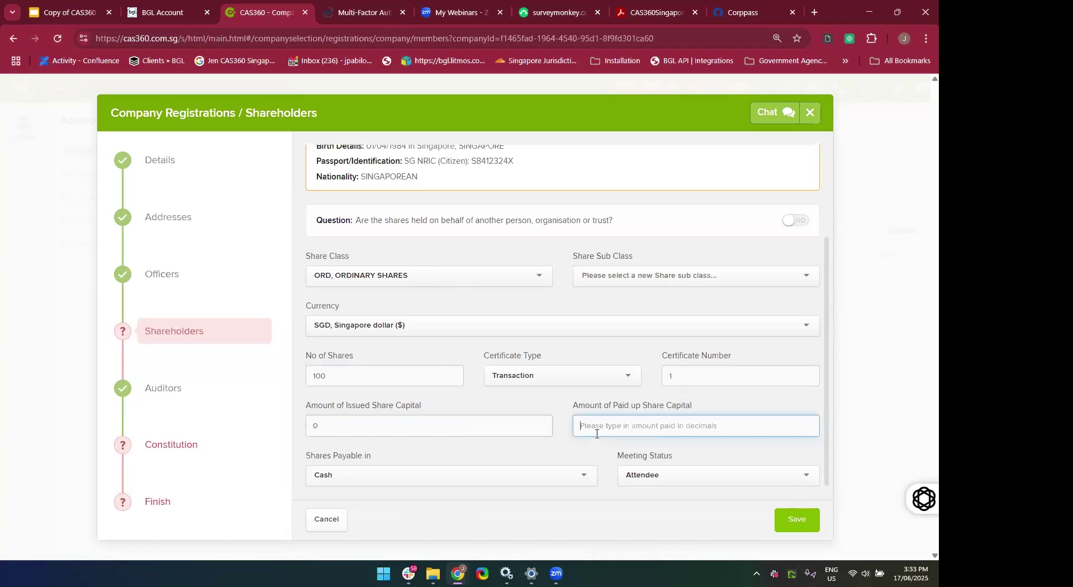
type("0")
key("BackSpace")
left_click(799, 526)
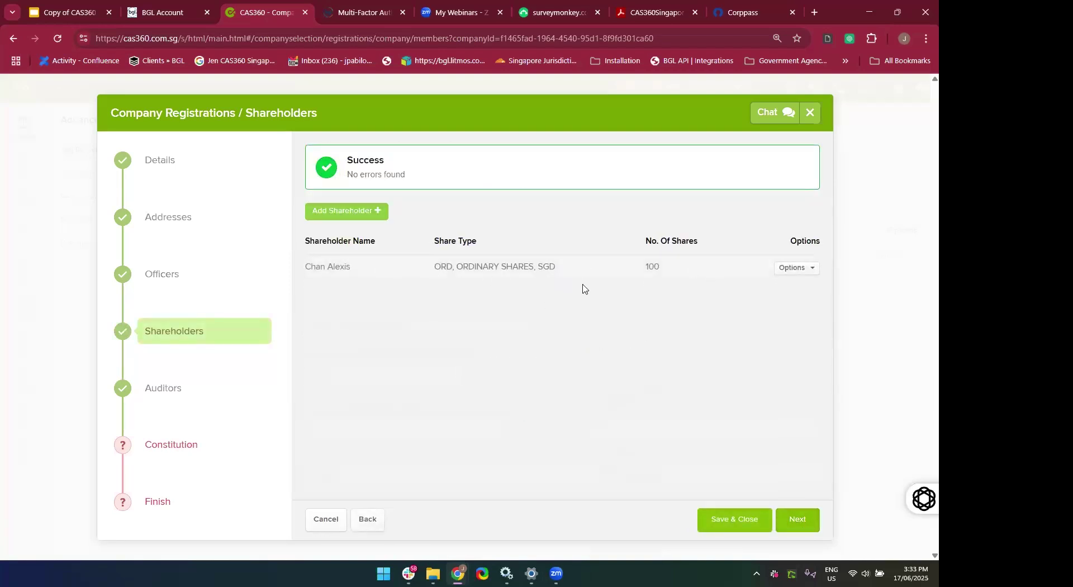
Edit the shareholder and clear the issued and paid-up share capital fields.
left_click(793, 280)
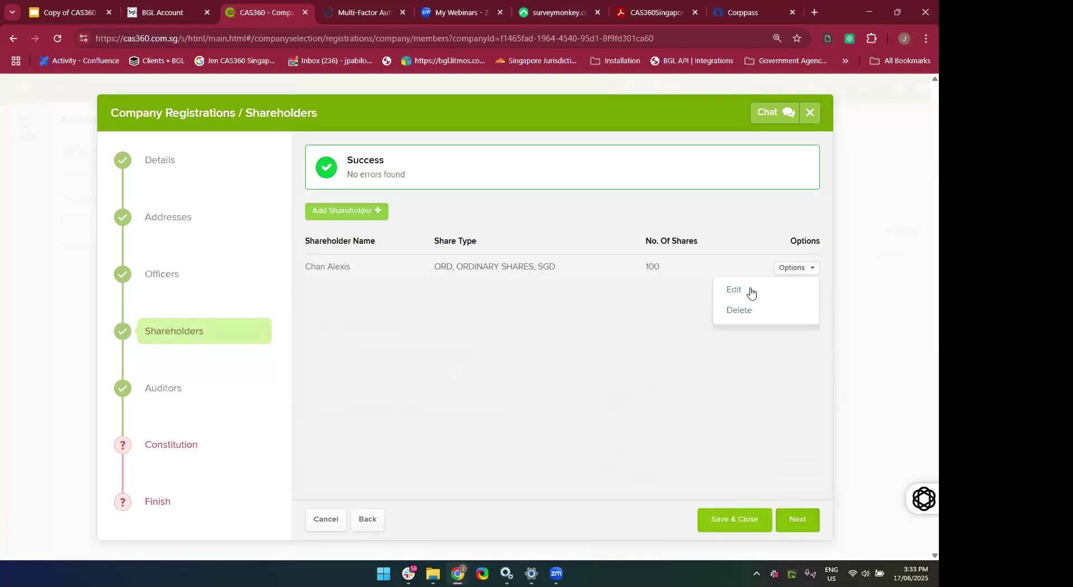
left_click(751, 291)
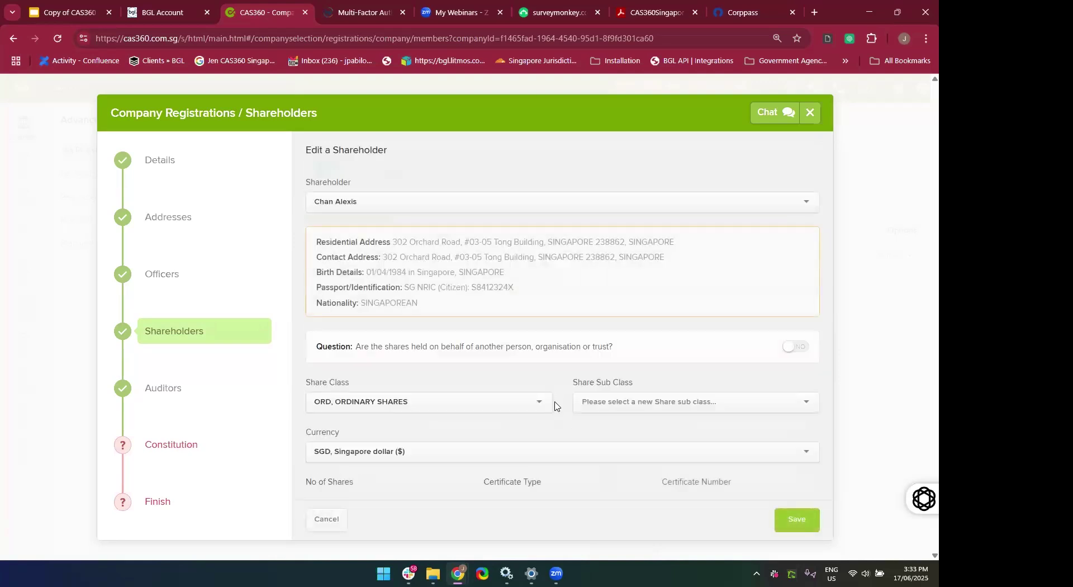
scroll(554, 406, "down", 2)
left_click(441, 429)
key("BackSpace")
left_click(600, 419)
key("BackSpace")
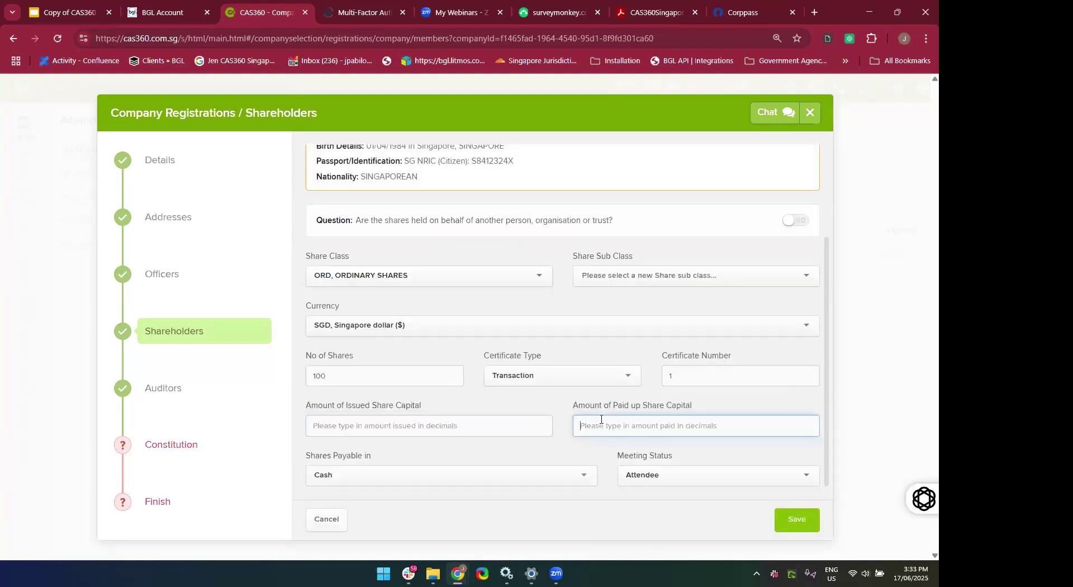
left_click(794, 517)
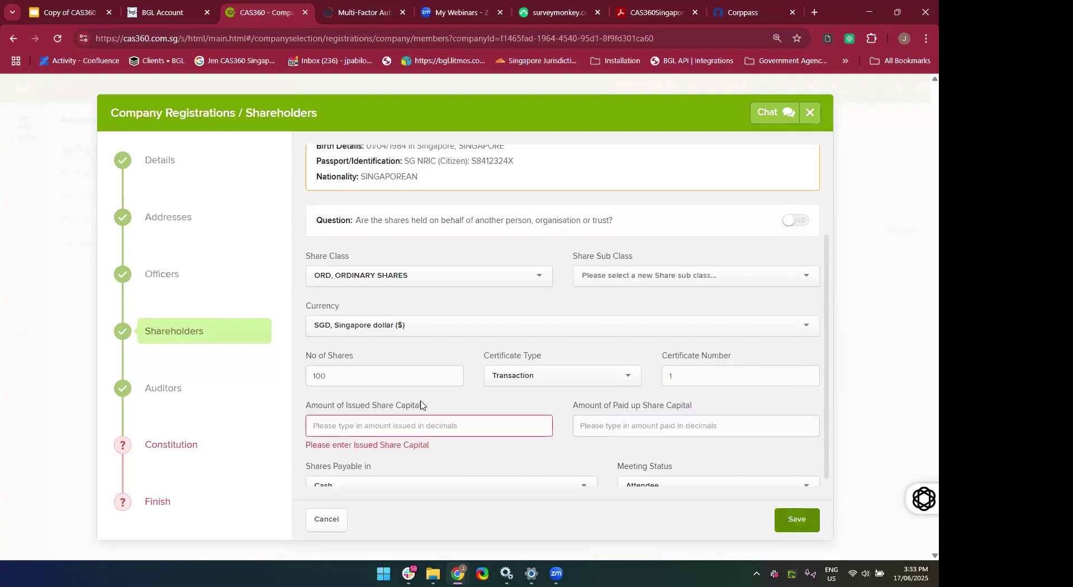
Enter 0 for both issued and paid-up share capital and save the shareholder.
left_click(394, 421)
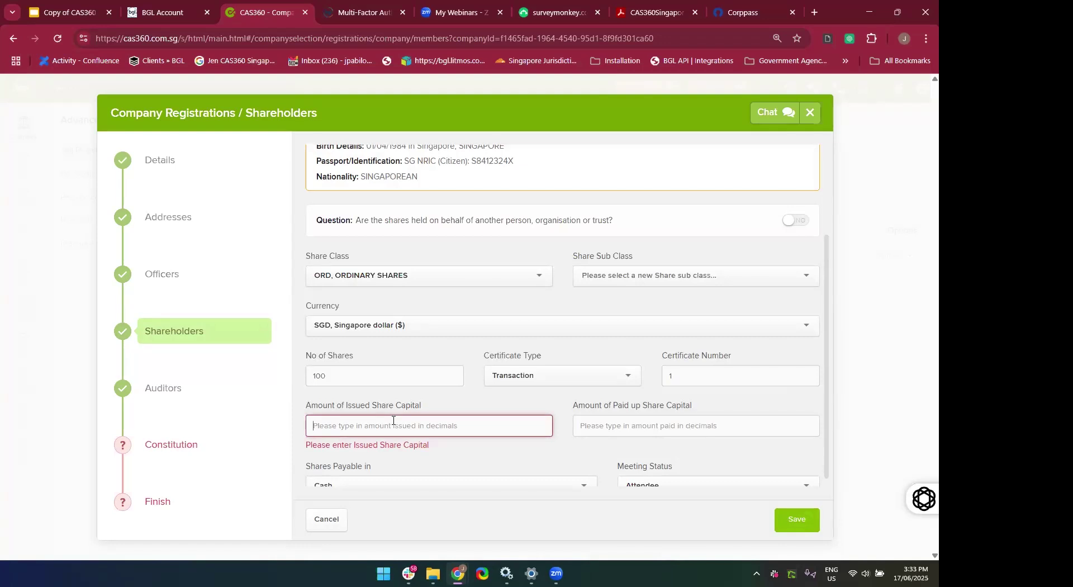
type("0")
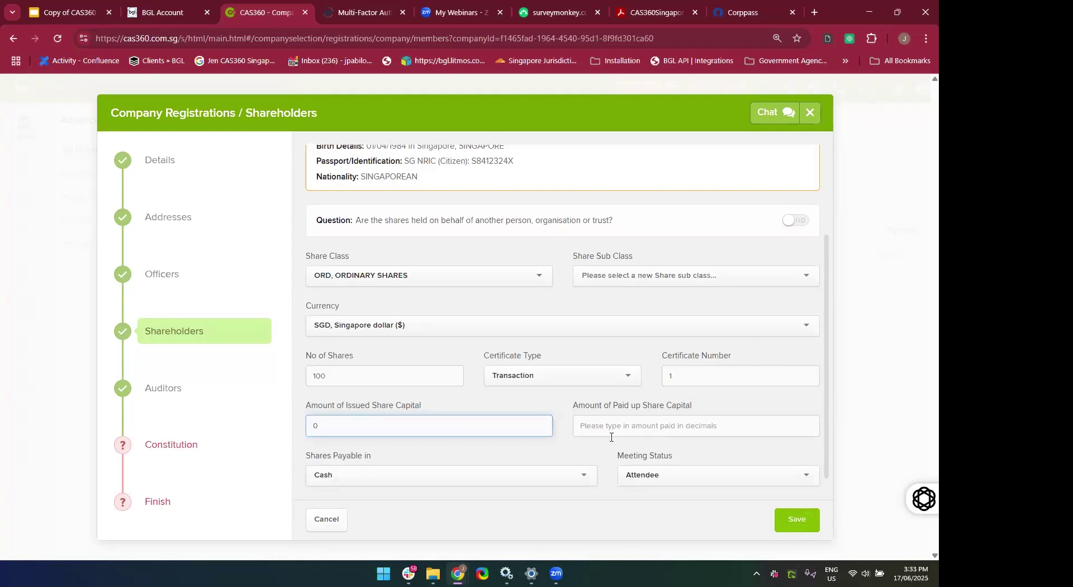
left_click(601, 424)
type("0")
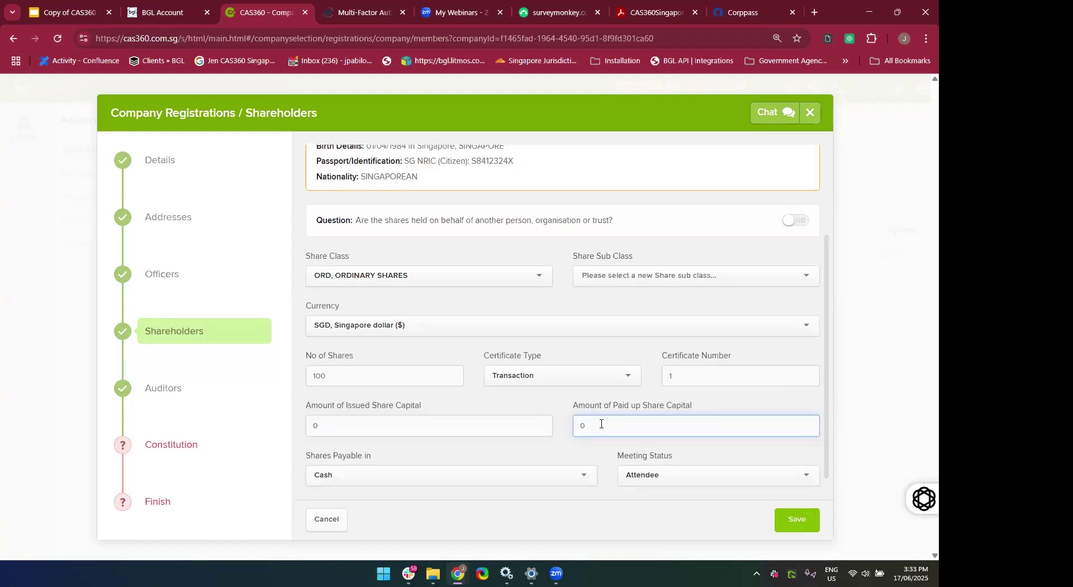
left_click(792, 528)
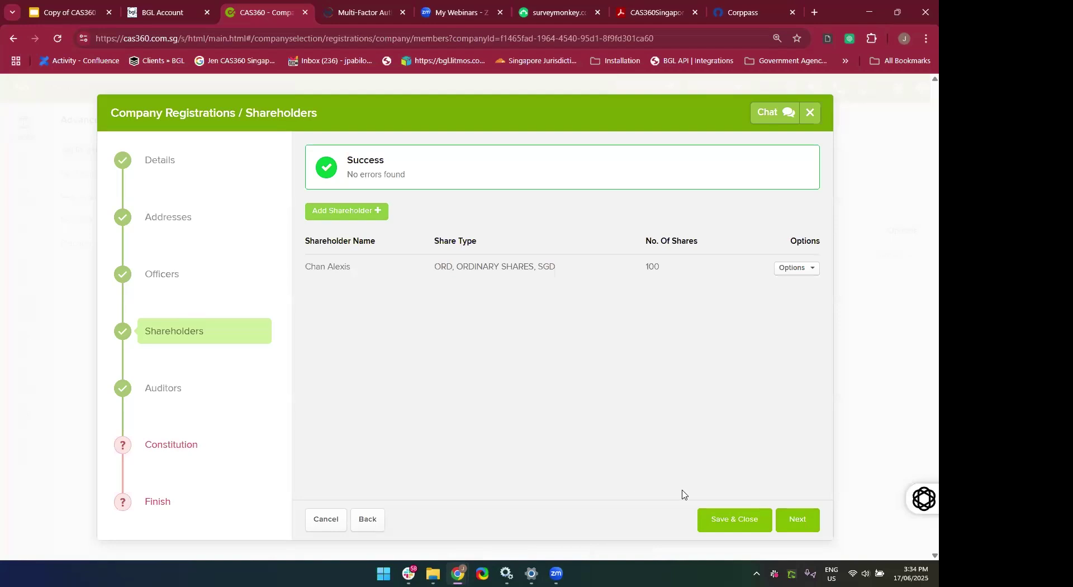
Choose Customised Constitution and upload Digital_Flyer_CAS360_Desctop_Comparison_0922_V1_BGLBGL.pdf as the constitution.
left_click(807, 524)
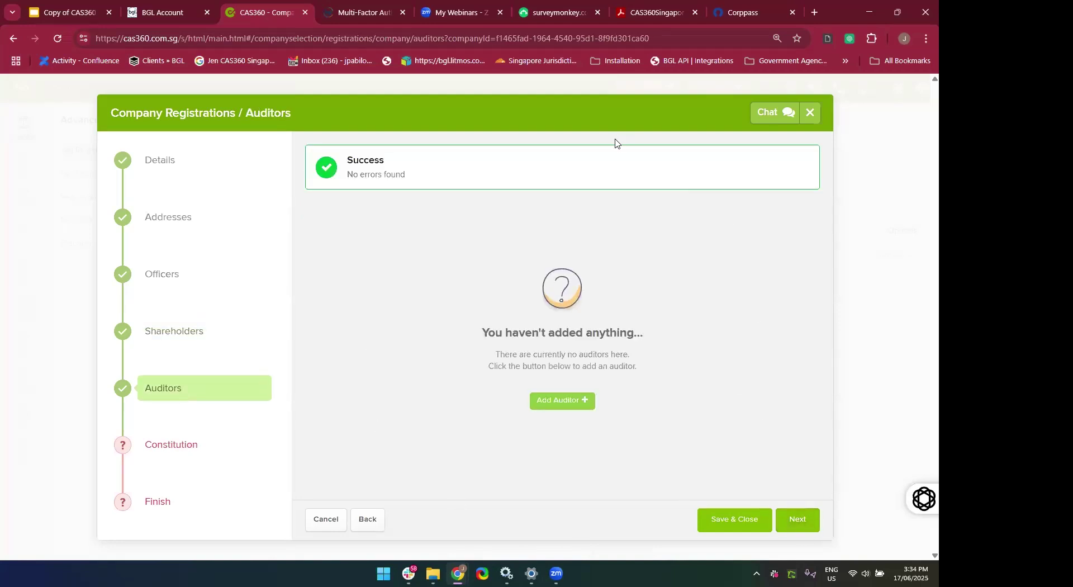
left_click(803, 531)
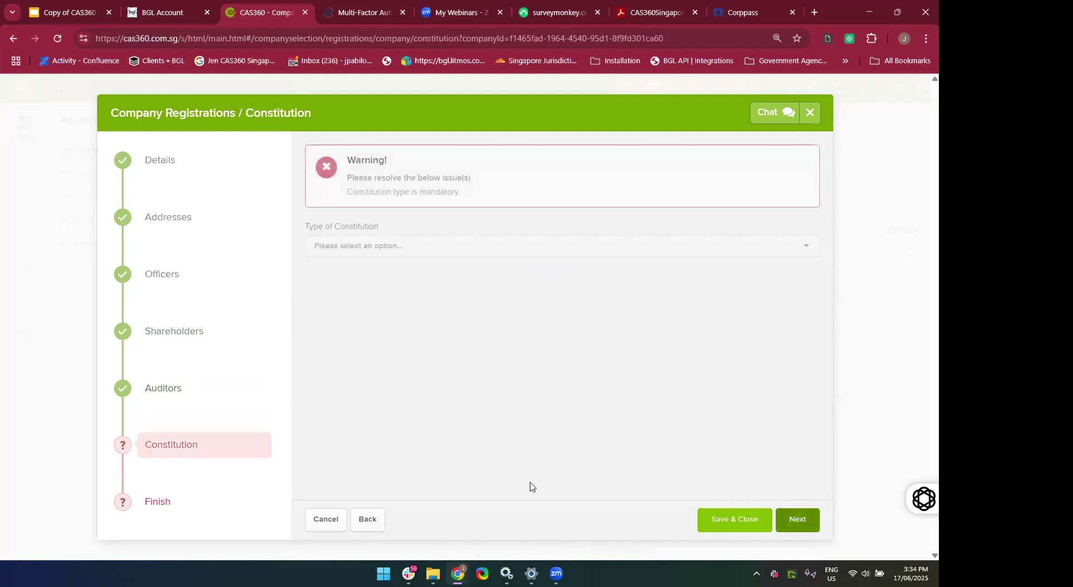
left_click(394, 247)
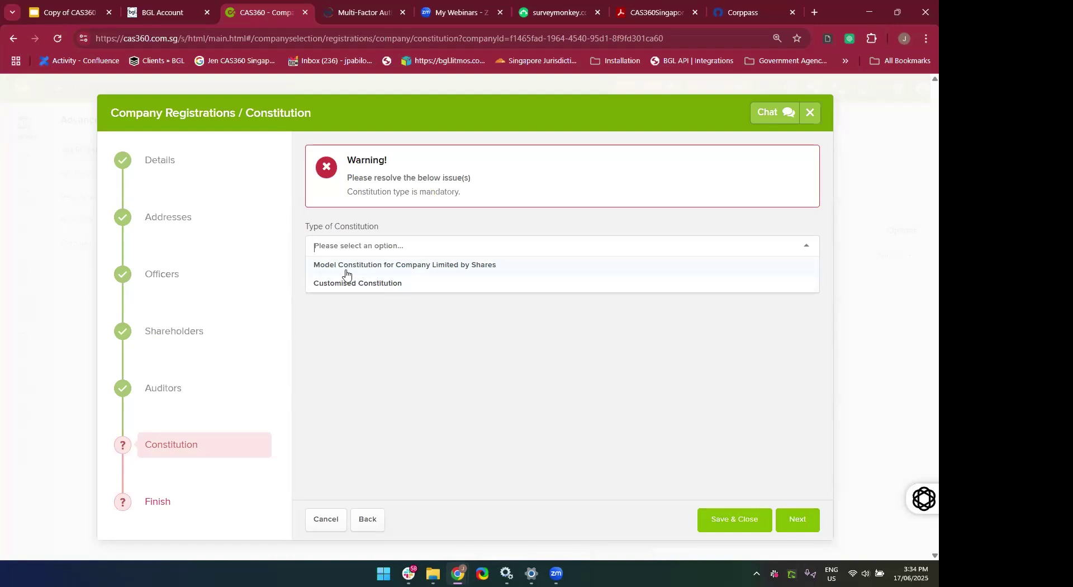
left_click(424, 266)
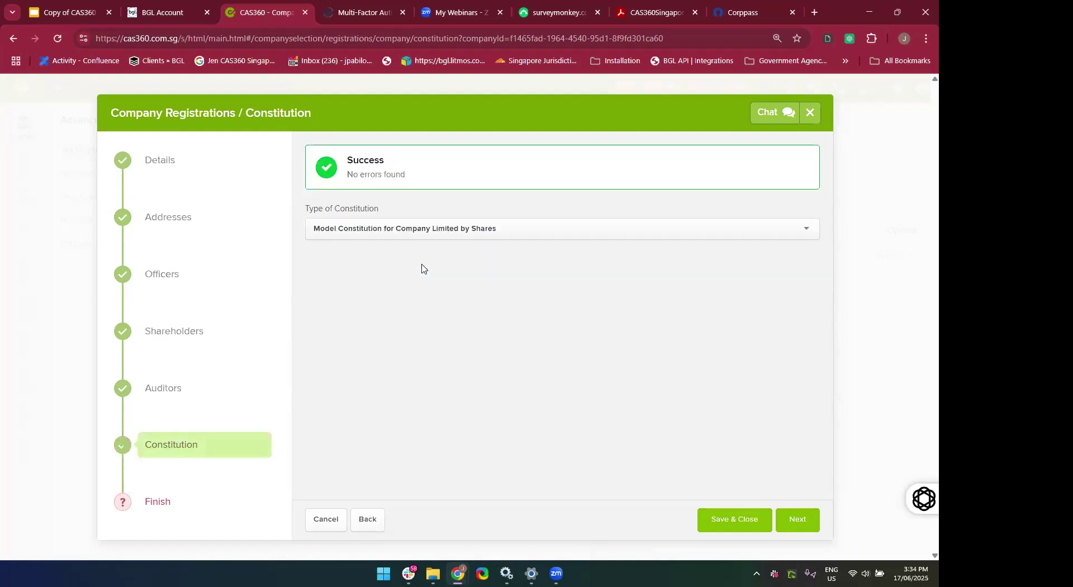
left_click(384, 226)
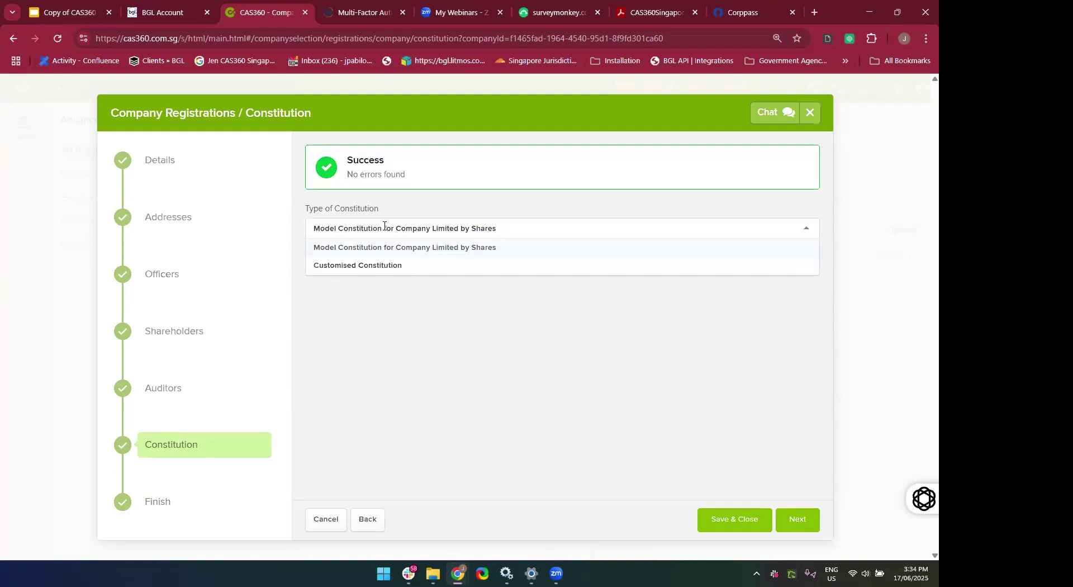
left_click(382, 267)
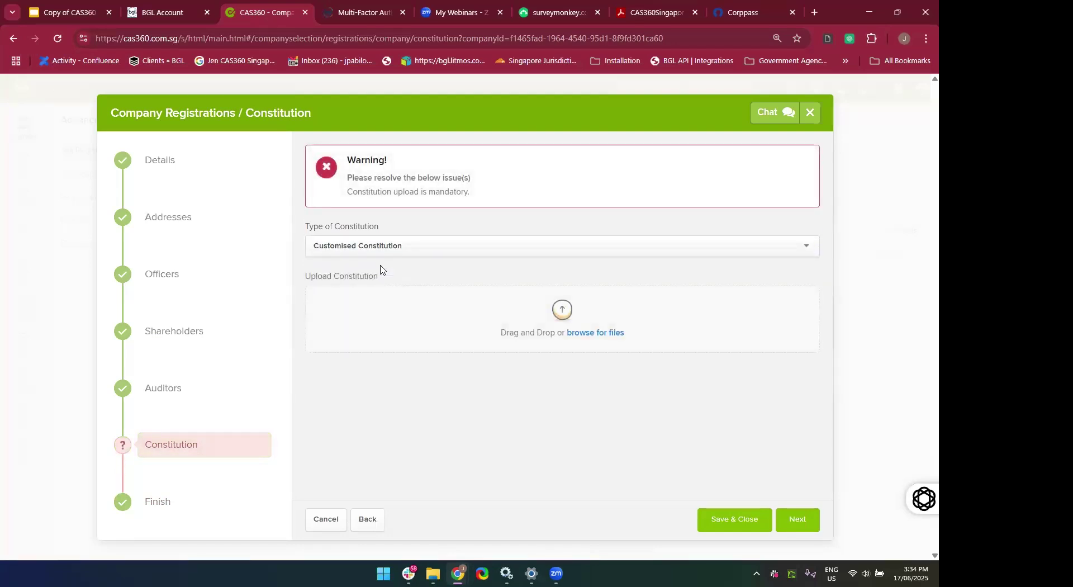
left_click(616, 337)
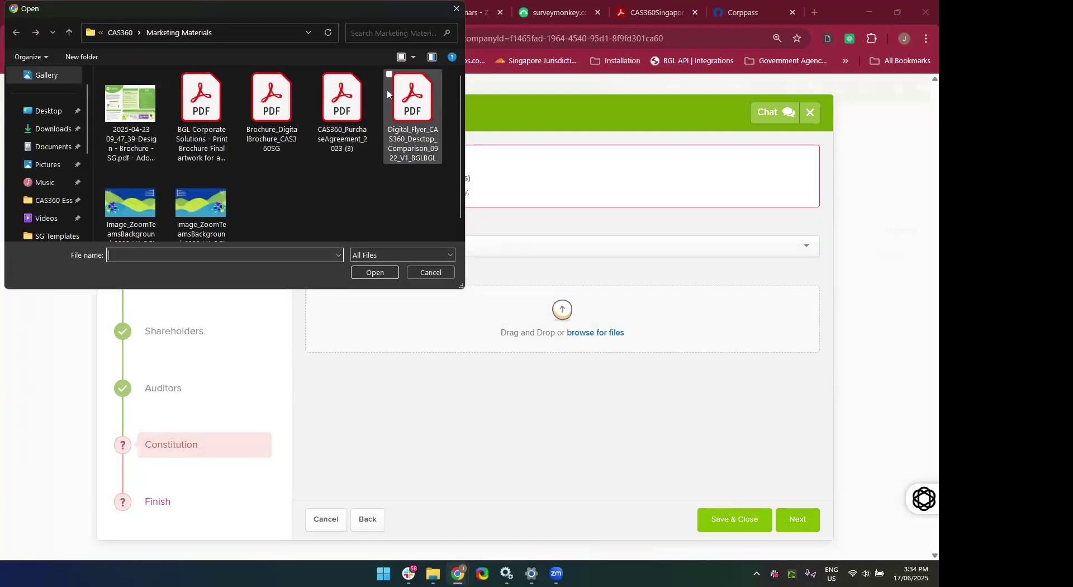
double_click(402, 118)
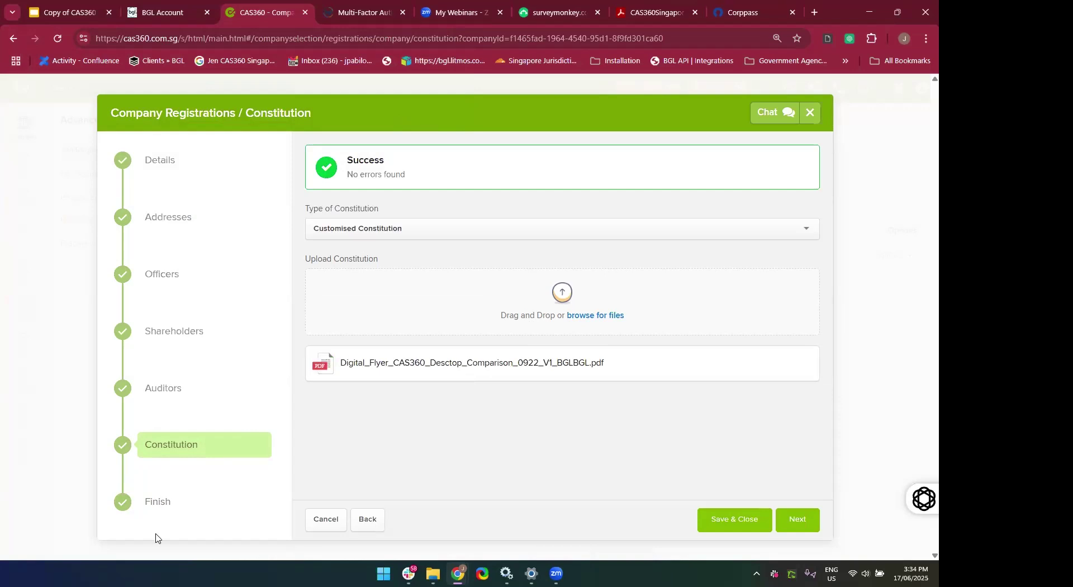
Open the Finish summary and review 17 June Company Pte Ltd's details, officers, shareholders and constitution.
left_click(160, 506)
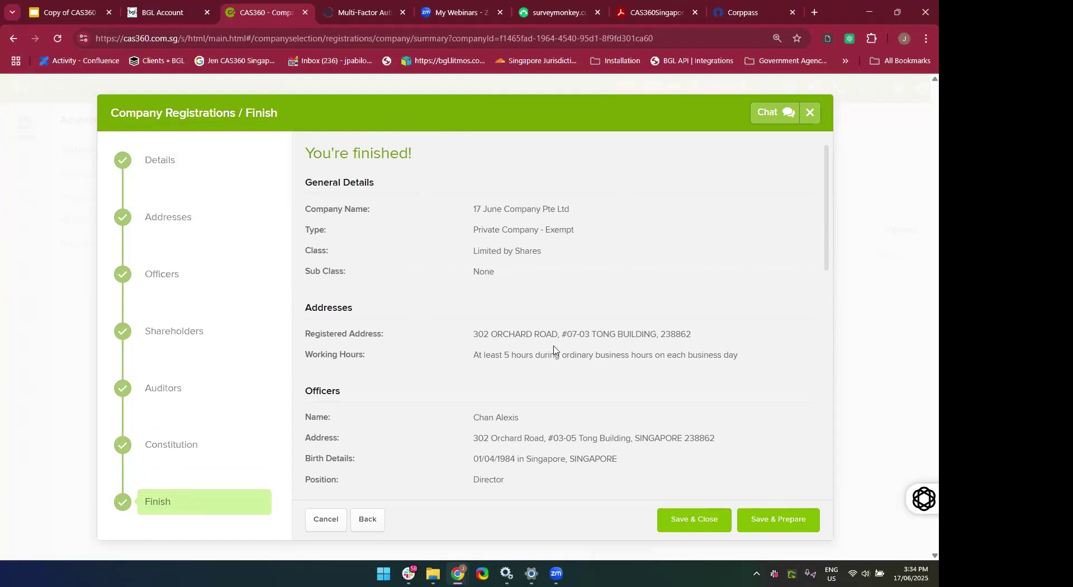
scroll(463, 319, "down", 1)
scroll(463, 318, "up", 1)
scroll(463, 318, "down", 5)
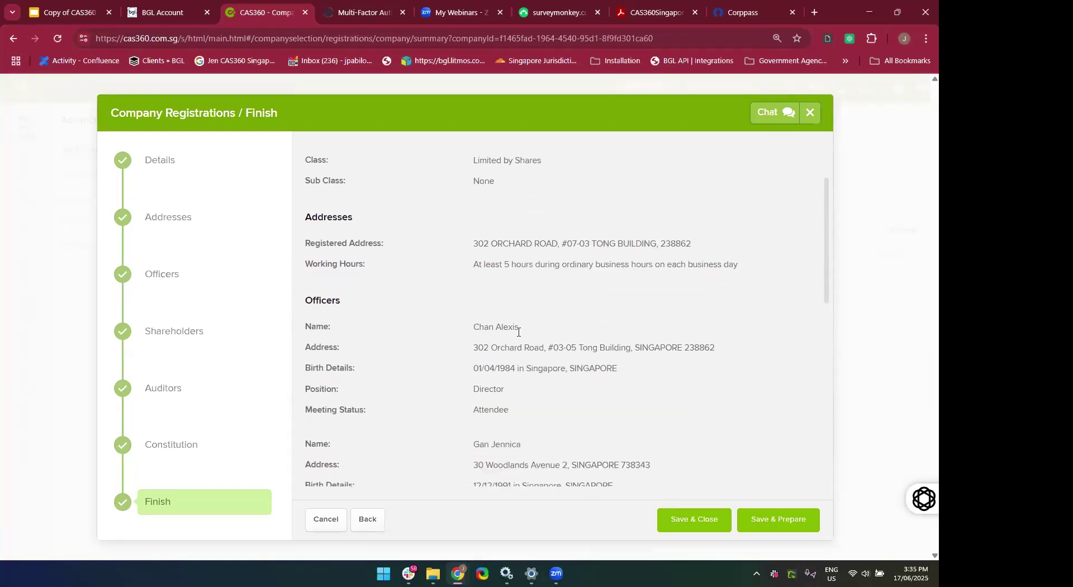
scroll(558, 311, "down", 2)
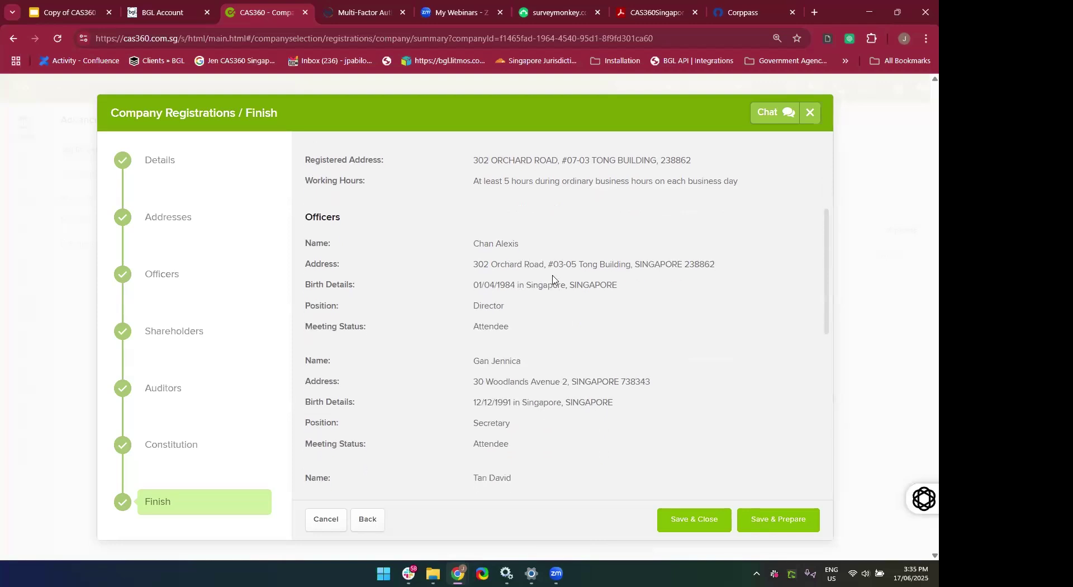
scroll(528, 423, "down", 3)
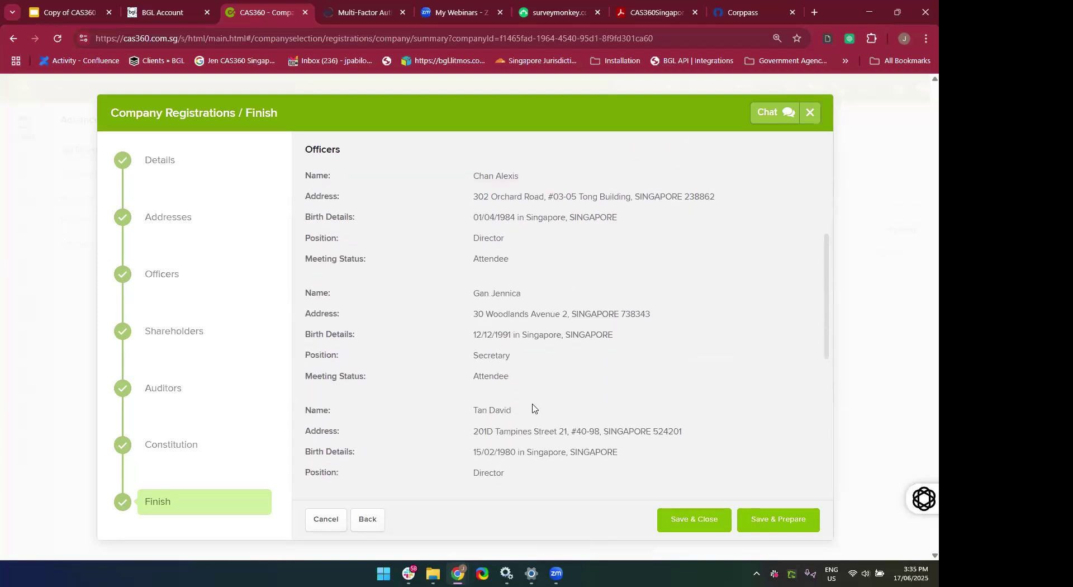
scroll(565, 371, "down", 12)
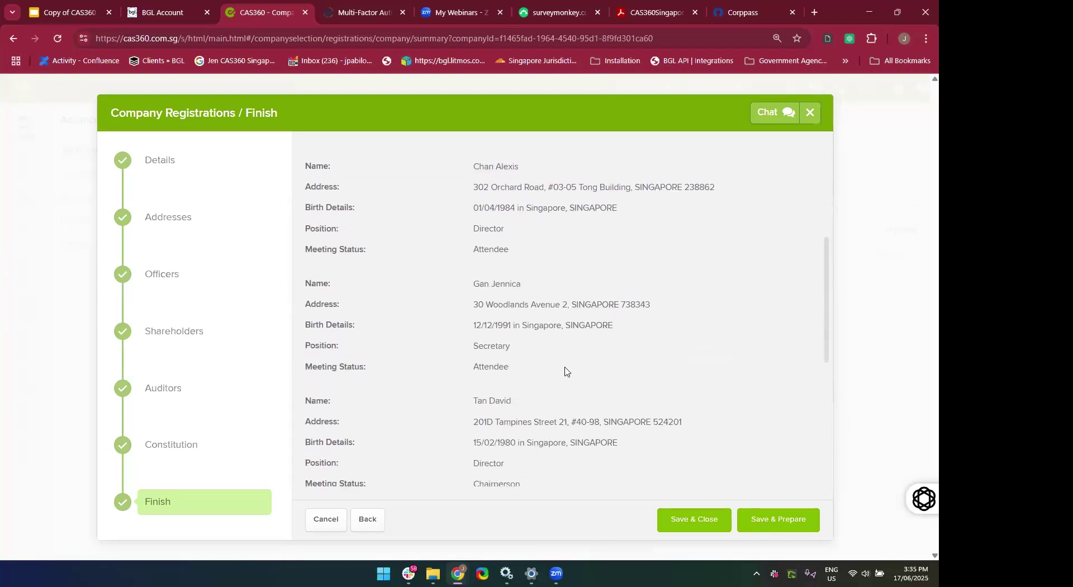
scroll(565, 371, "down", 1)
scroll(565, 371, "up", 17)
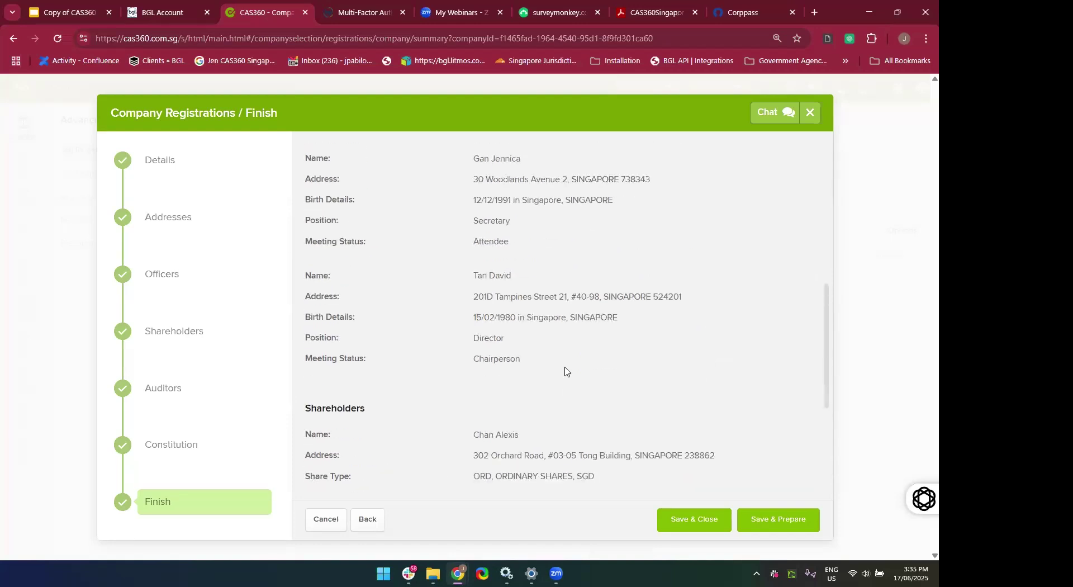
scroll(565, 370, "down", 8)
scroll(565, 371, "down", 9)
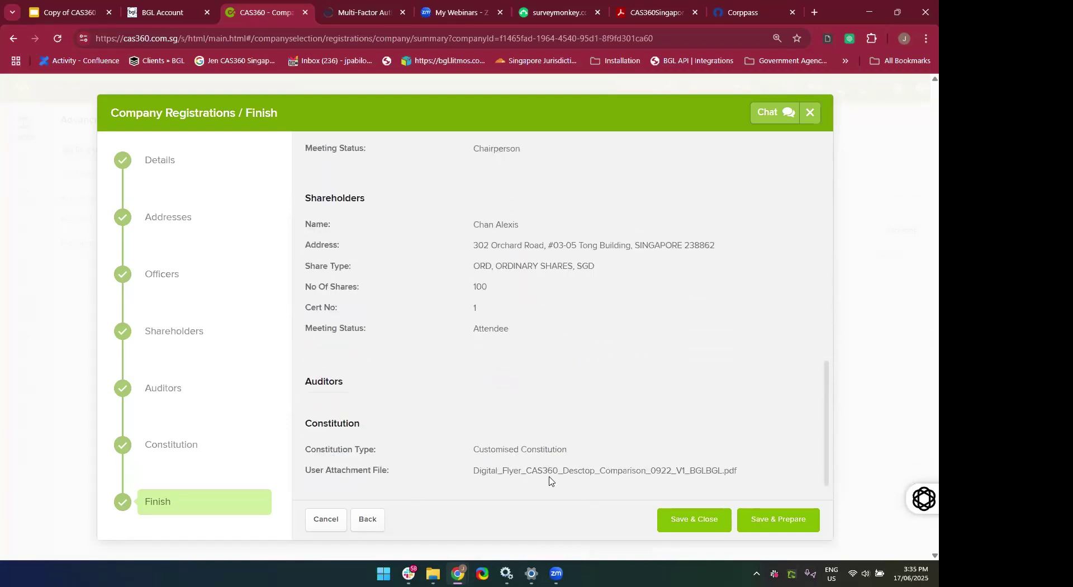
scroll(550, 480, "up", 20)
scroll(550, 481, "up", 3)
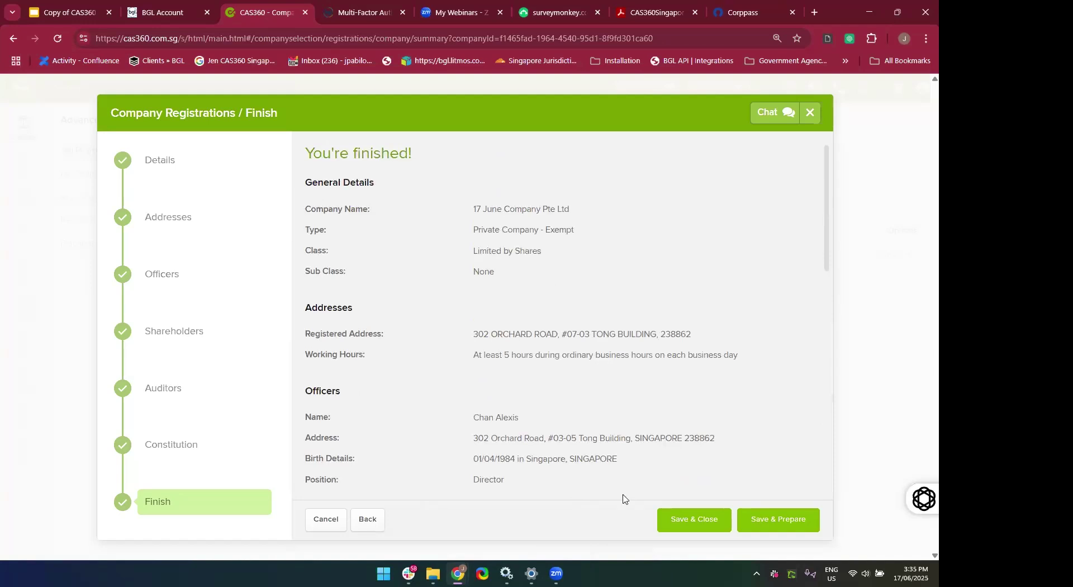
Save & Prepare the company, then review the five documents flagged for signing.
left_click(782, 531)
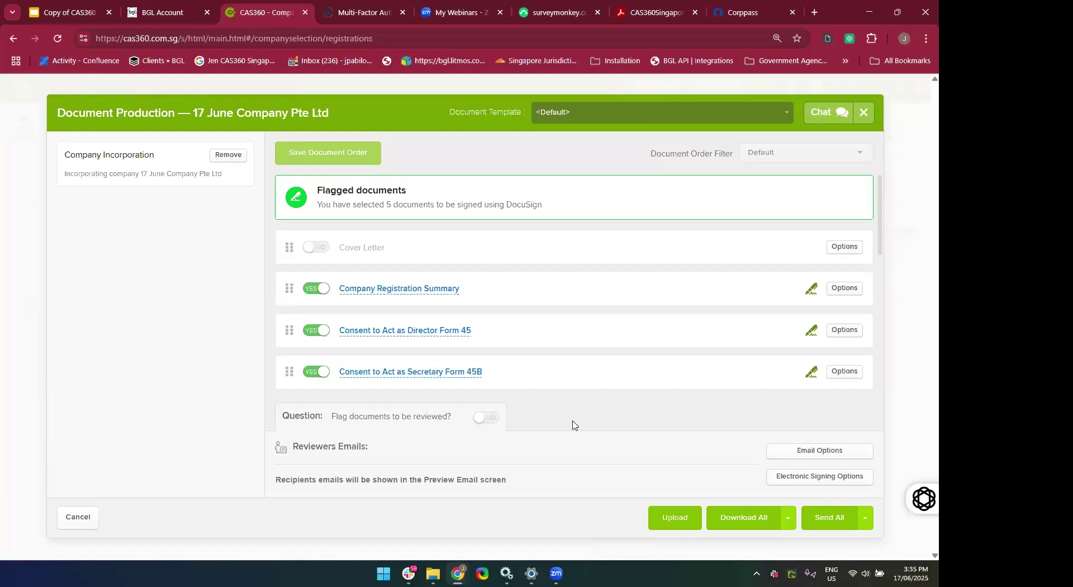
scroll(533, 332, "down", 2)
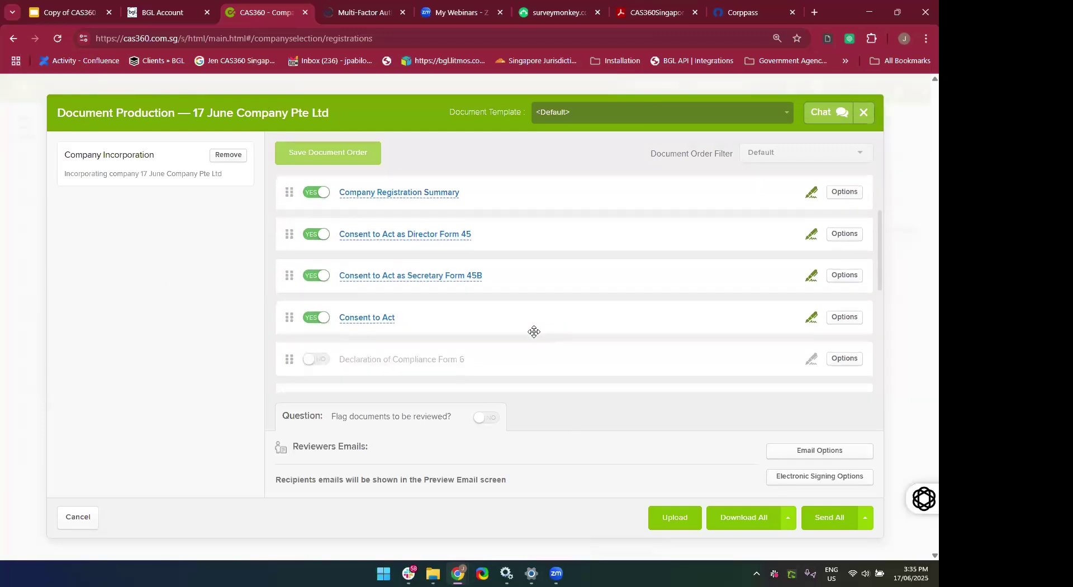
scroll(533, 331, "down", 3)
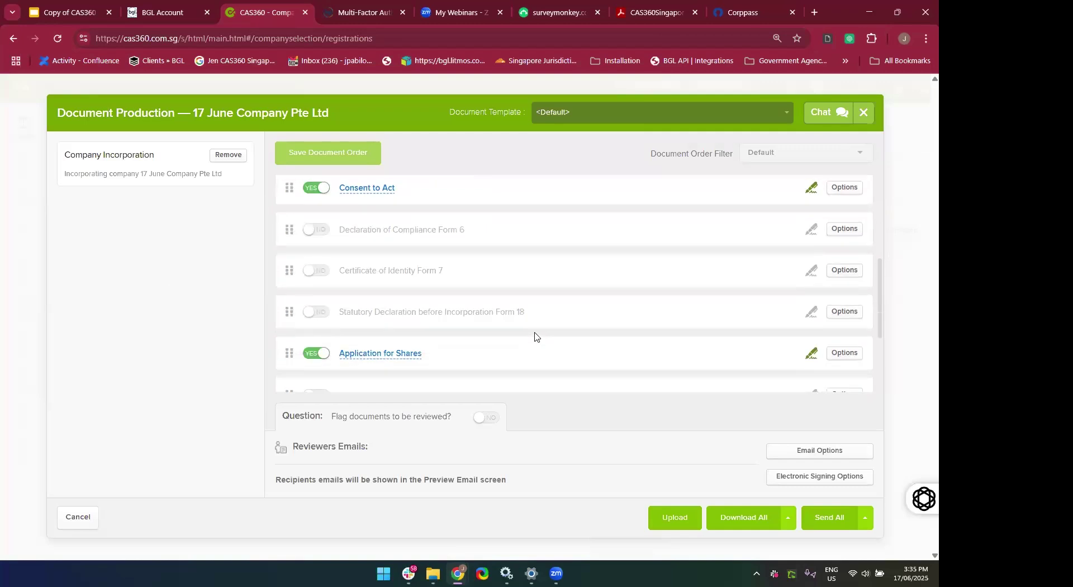
scroll(534, 333, "down", 3)
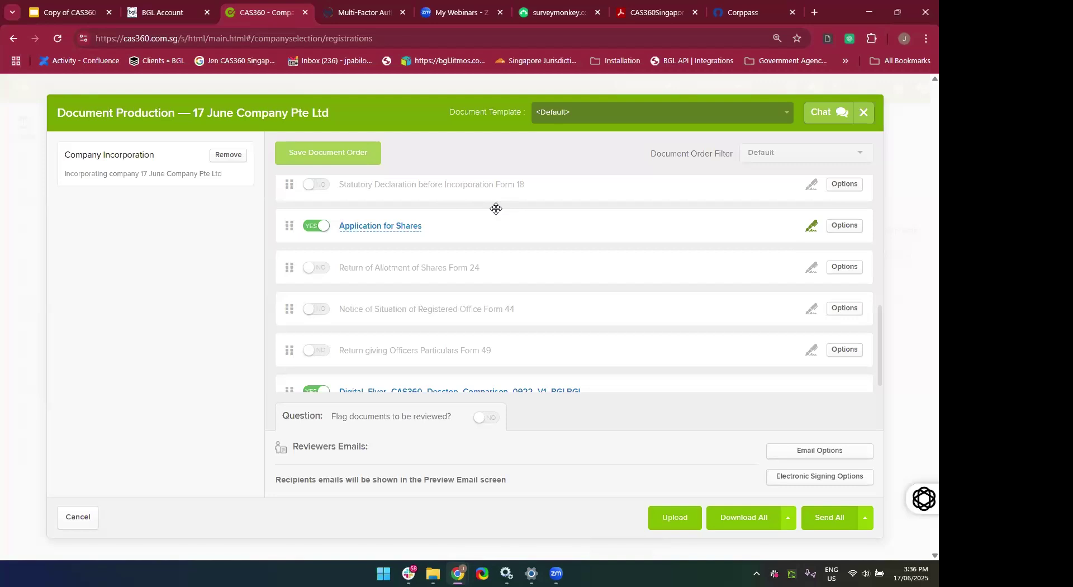
scroll(496, 209, "up", 5)
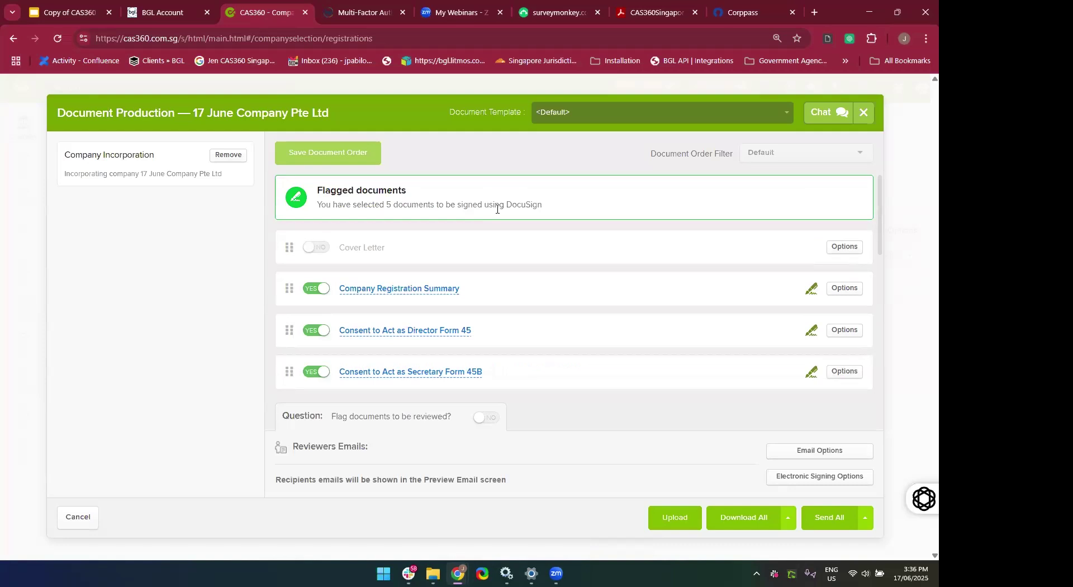
scroll(496, 208, "down", 1)
Open and read through the 3-page Company Registration Summary PDF.
left_click(358, 222)
scroll(386, 347, "down", 7)
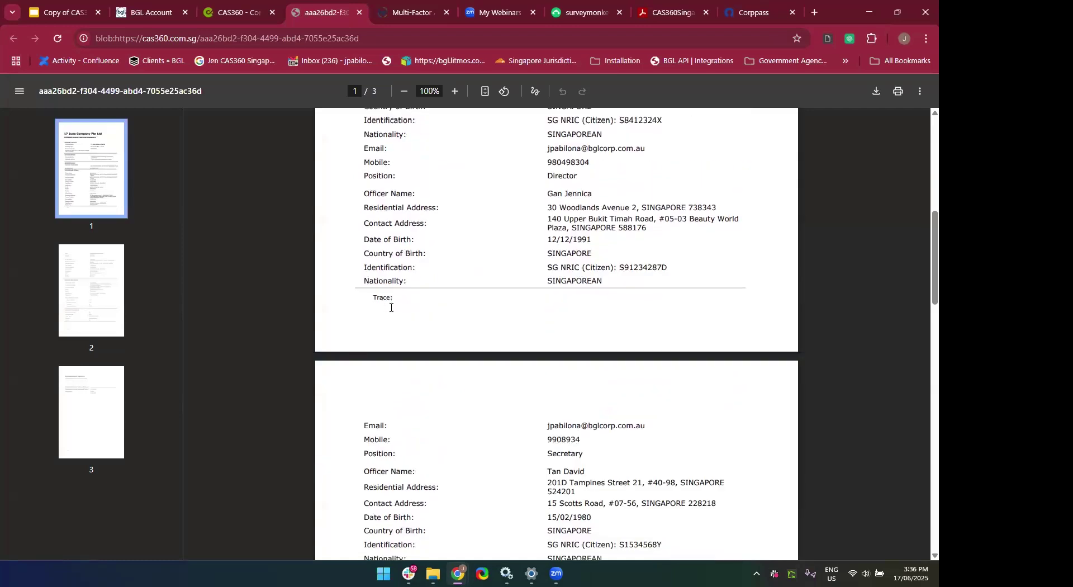
scroll(392, 307, "down", 10)
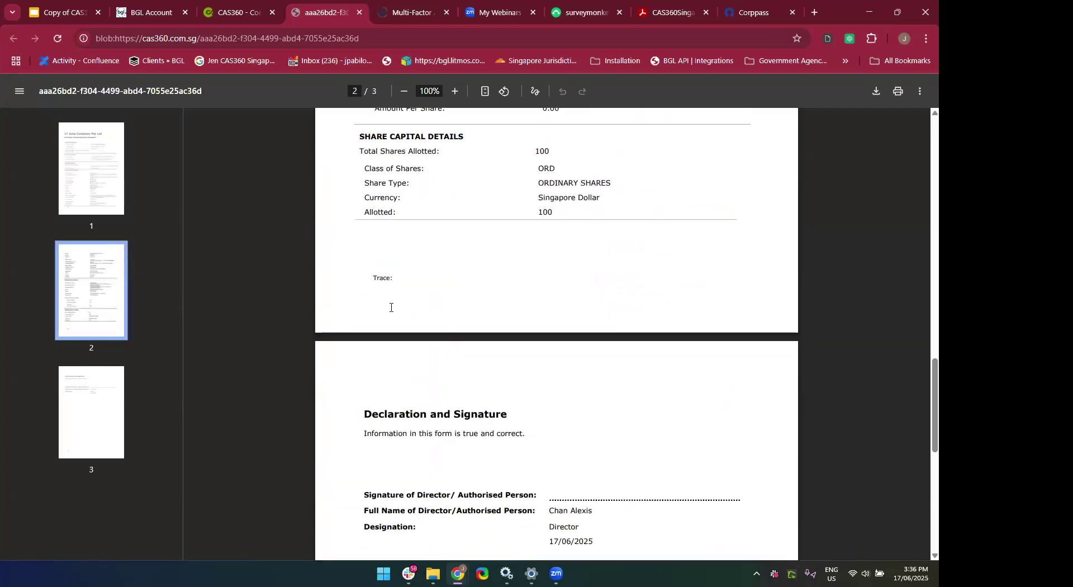
scroll(391, 307, "down", 3)
scroll(466, 407, "up", 5)
scroll(465, 408, "down", 4)
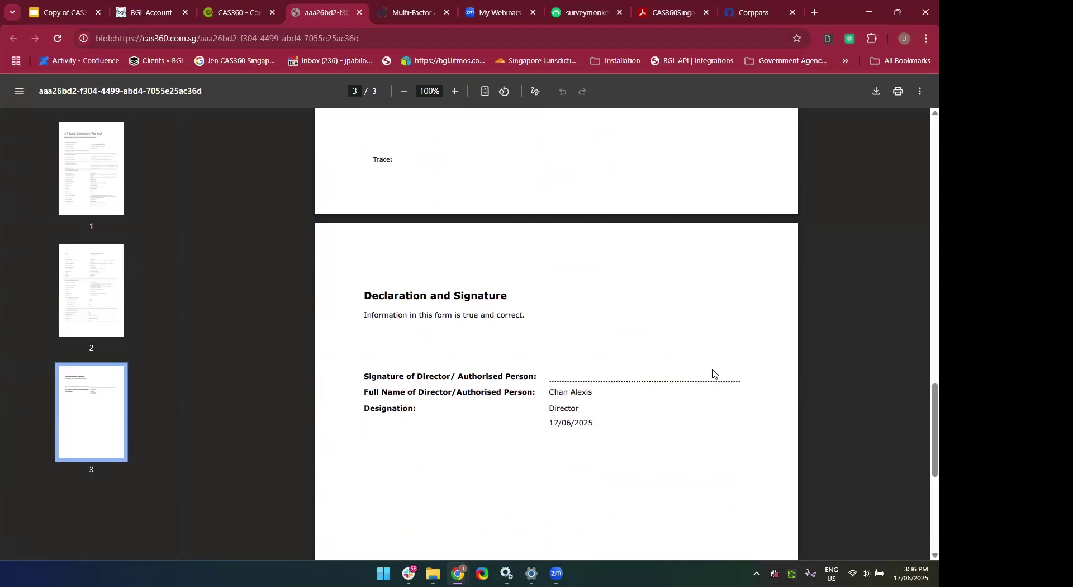
scroll(712, 370, "down", 2)
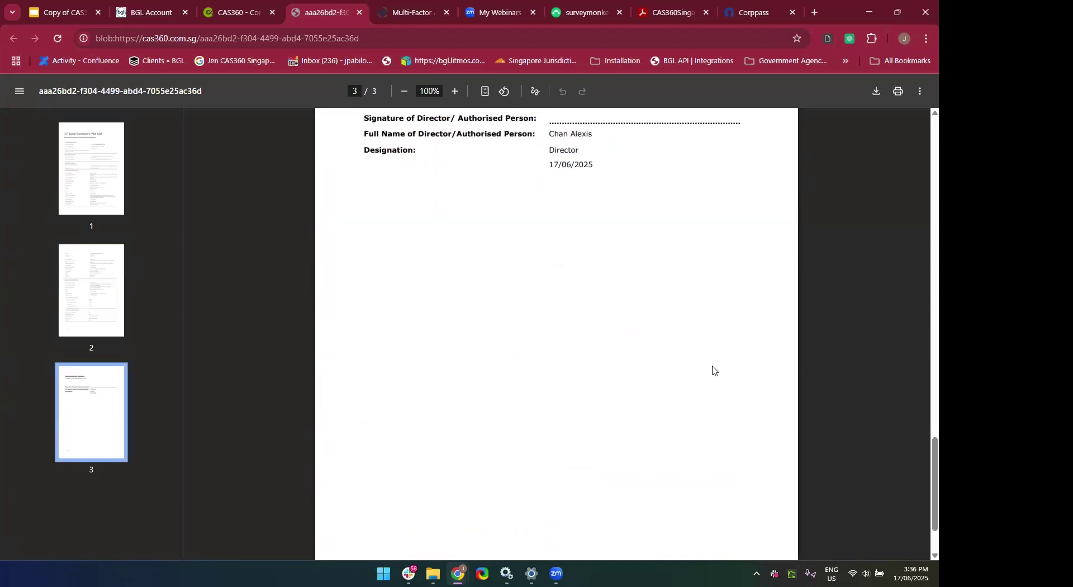
scroll(713, 370, "up", 15)
scroll(712, 370, "up", 10)
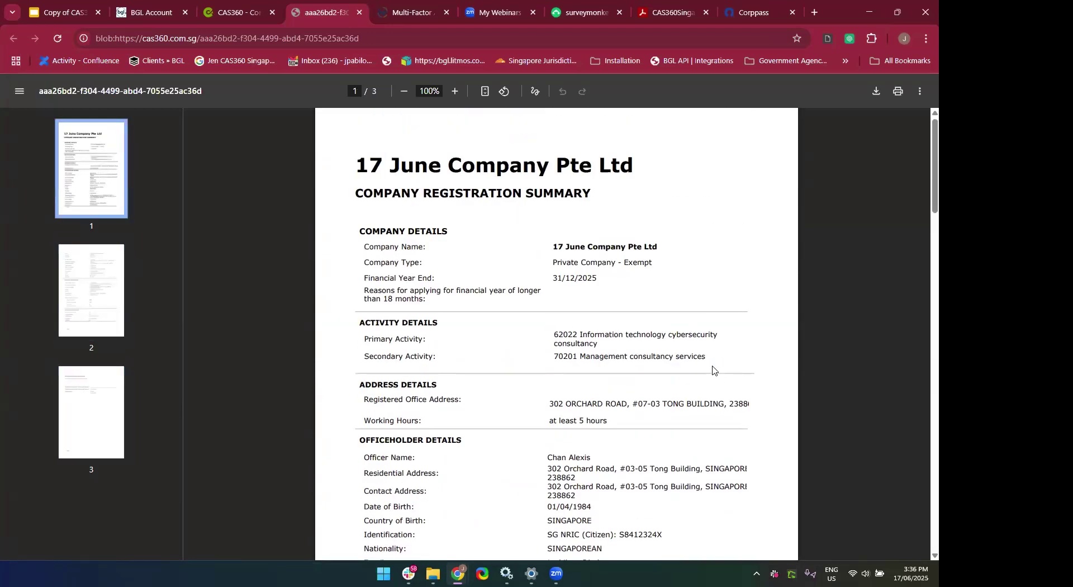
Review the Consent to Act as Director Form 45 PDF, then close both previews.
left_click(251, 11)
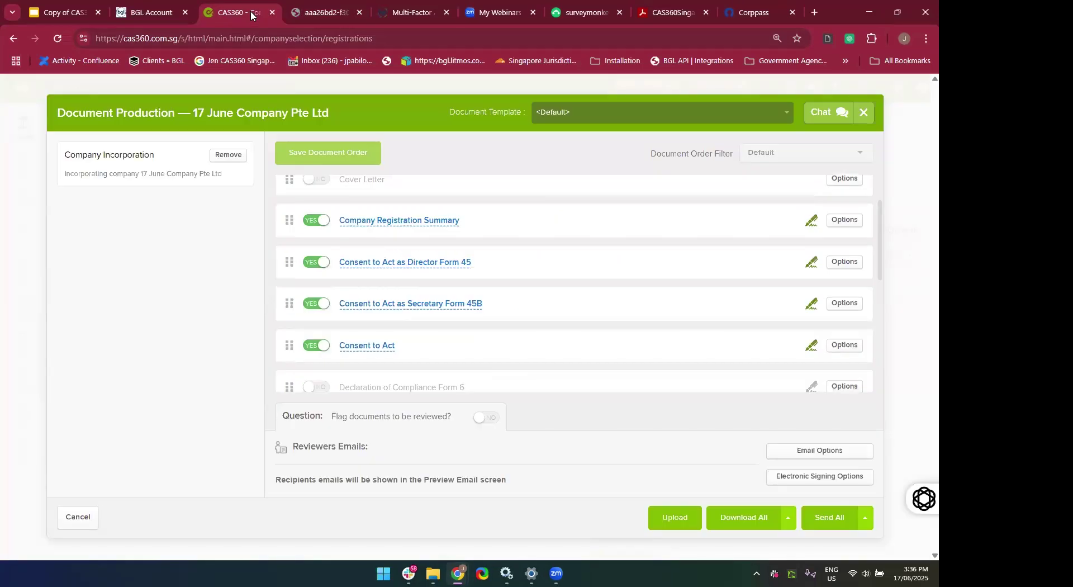
left_click(376, 262)
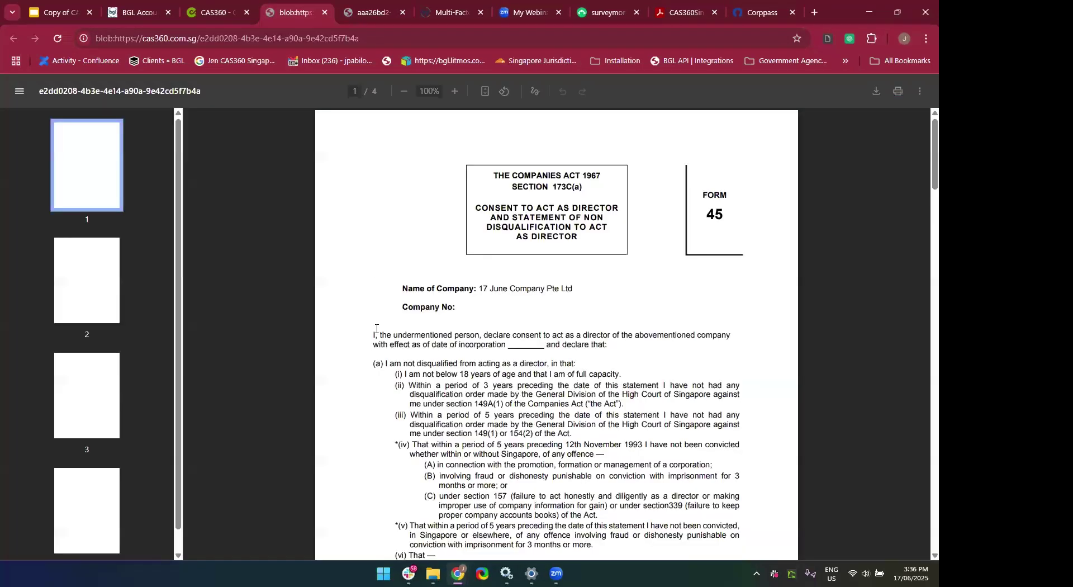
scroll(376, 329, "down", 5)
scroll(376, 329, "down", 10)
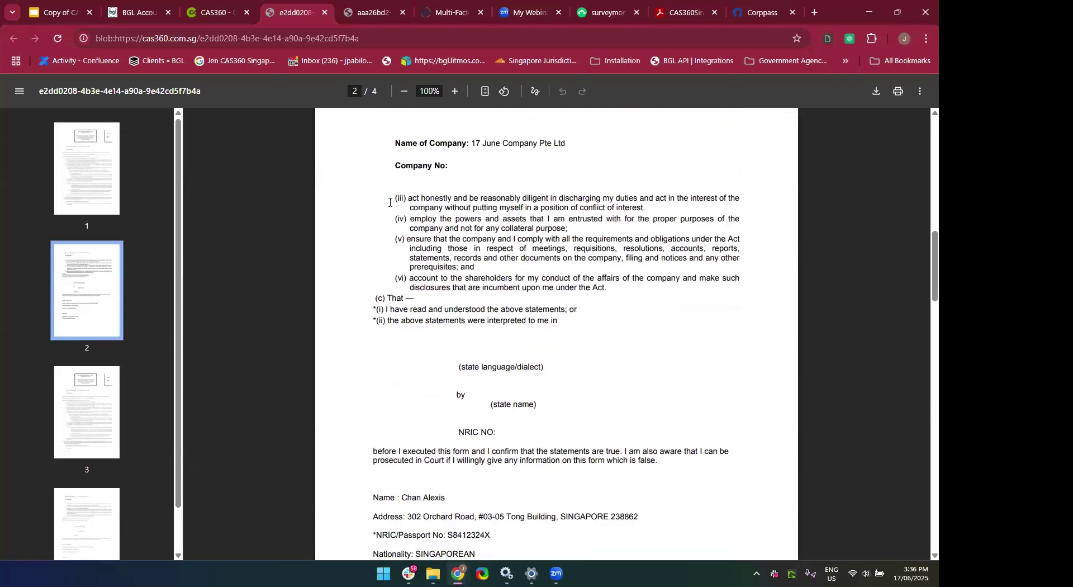
scroll(388, 252, "down", 7)
scroll(389, 202, "down", 5)
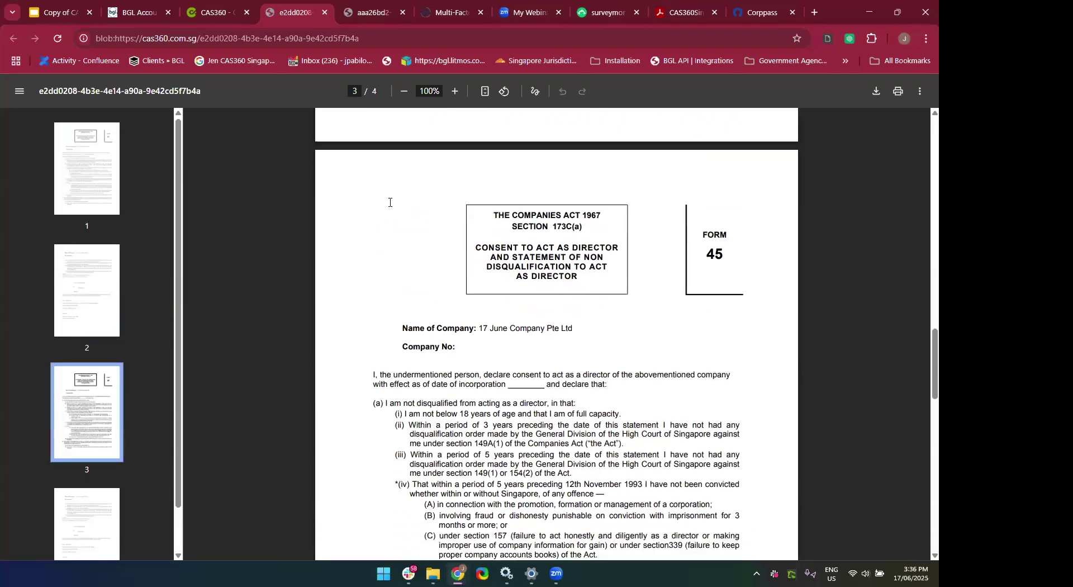
scroll(390, 203, "down", 10)
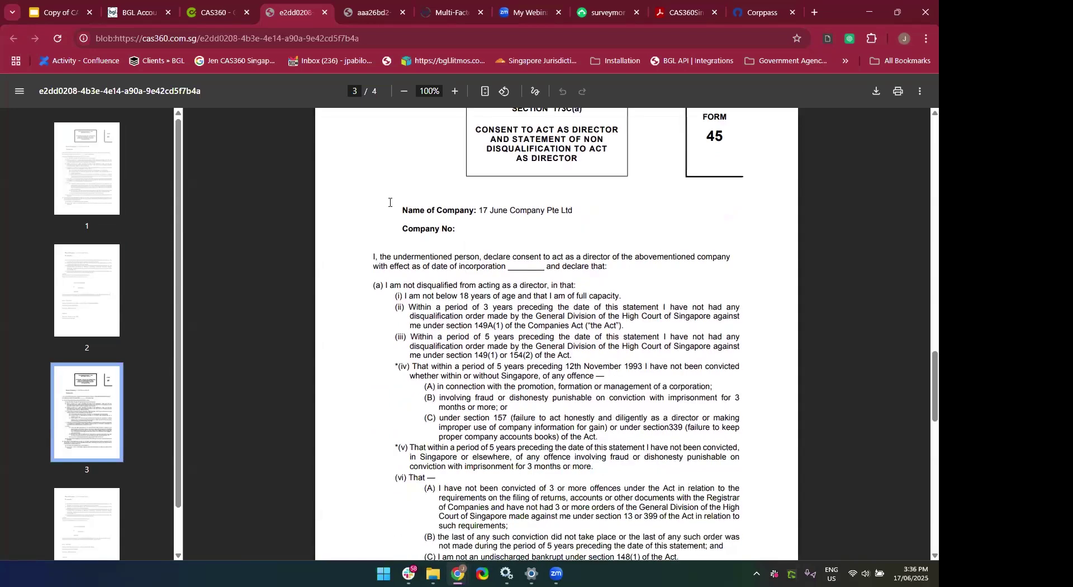
scroll(389, 202, "down", 5)
scroll(389, 202, "up", 20)
scroll(389, 203, "up", 10)
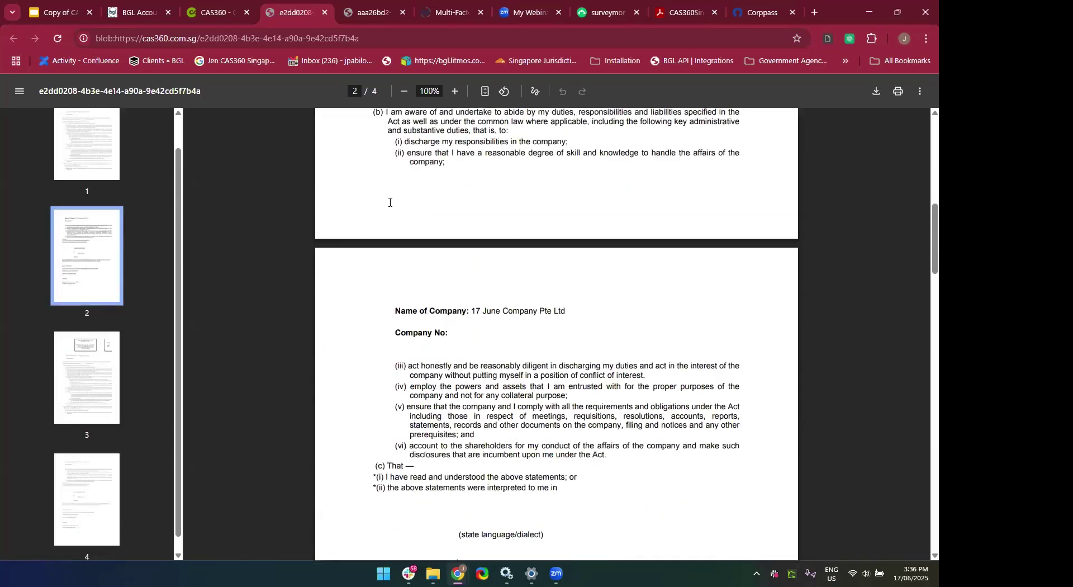
left_click(324, 15)
left_click(324, 15)
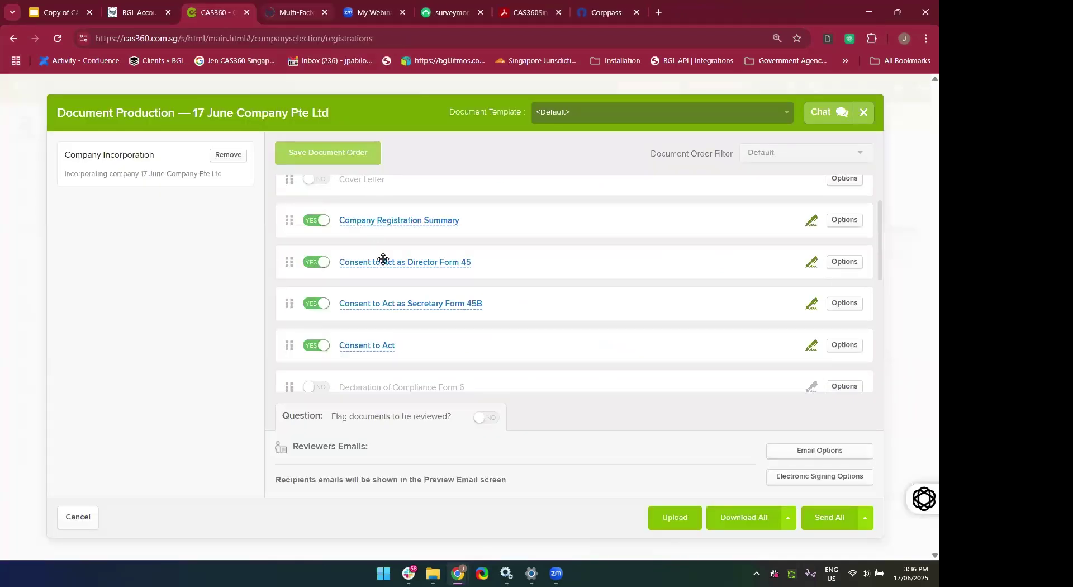
Open and read through the Consent to Act as Secretary Form 45B PDF.
left_click(390, 306)
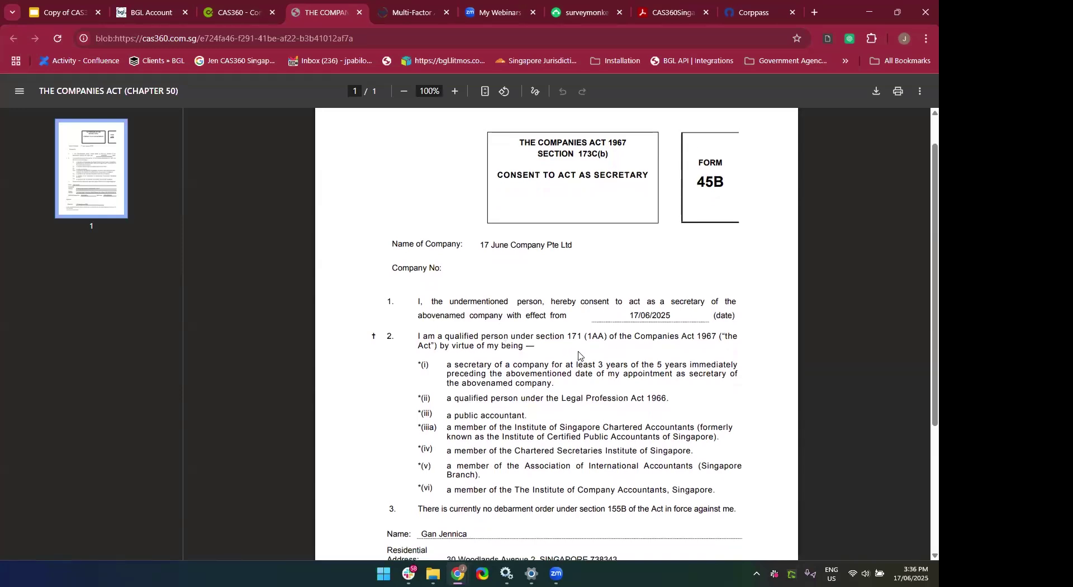
scroll(615, 380, "down", 2)
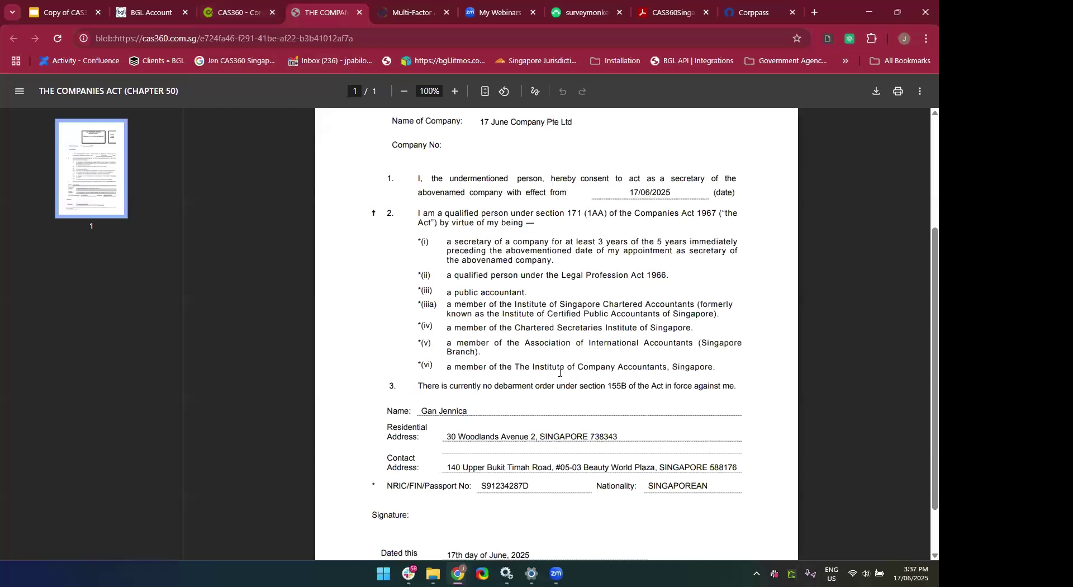
scroll(560, 372, "down", 2)
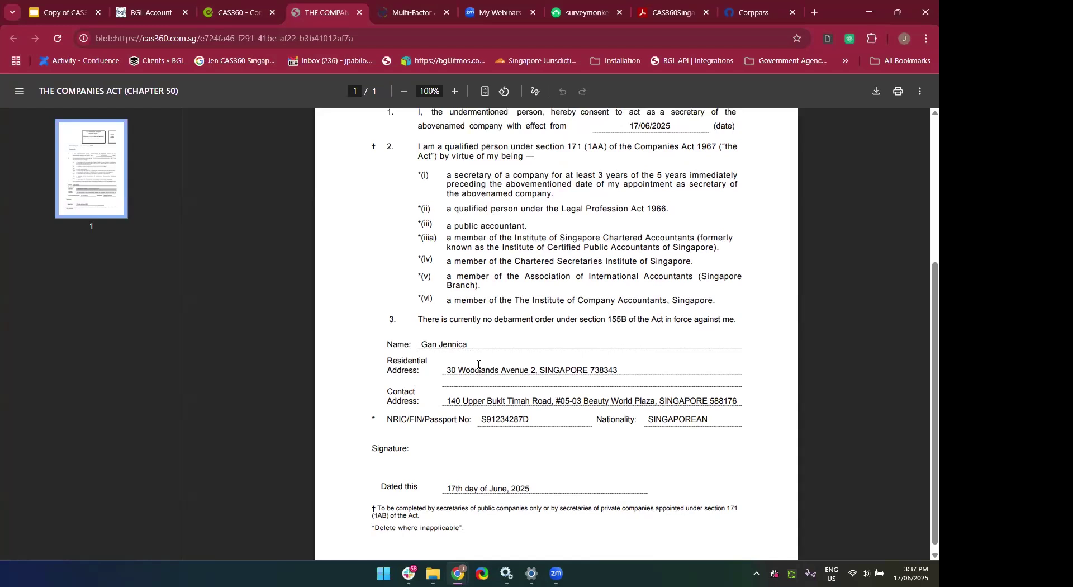
scroll(478, 365, "up", 5)
scroll(473, 391, "down", 5)
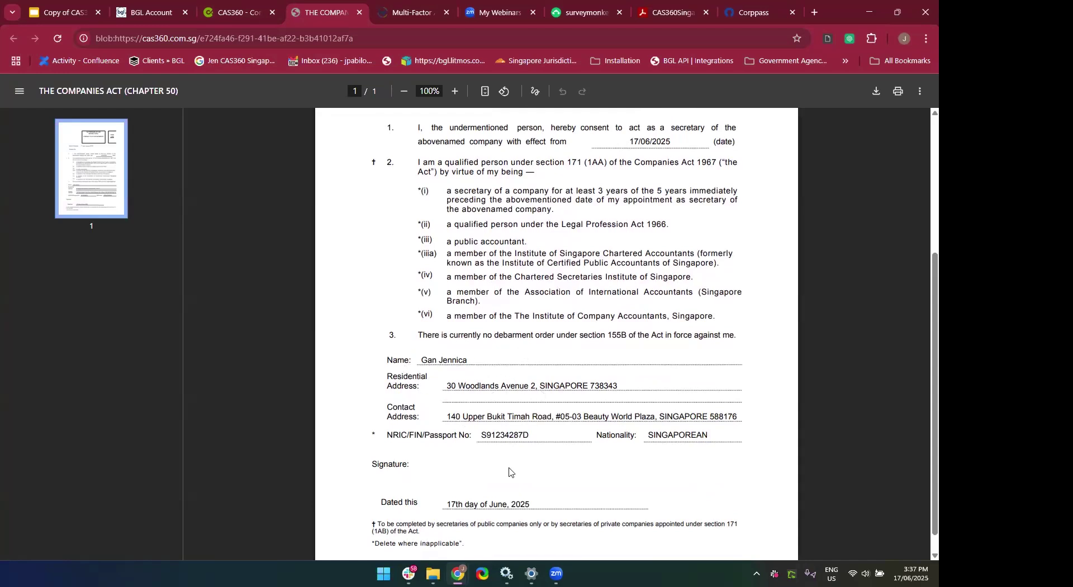
scroll(512, 469, "down", 1)
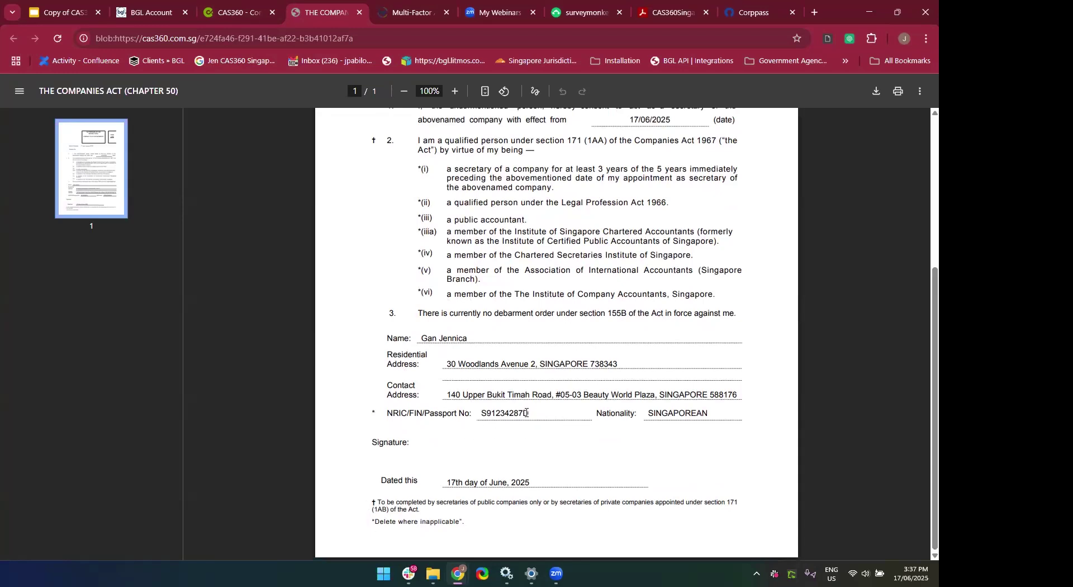
scroll(508, 467, "up", 3)
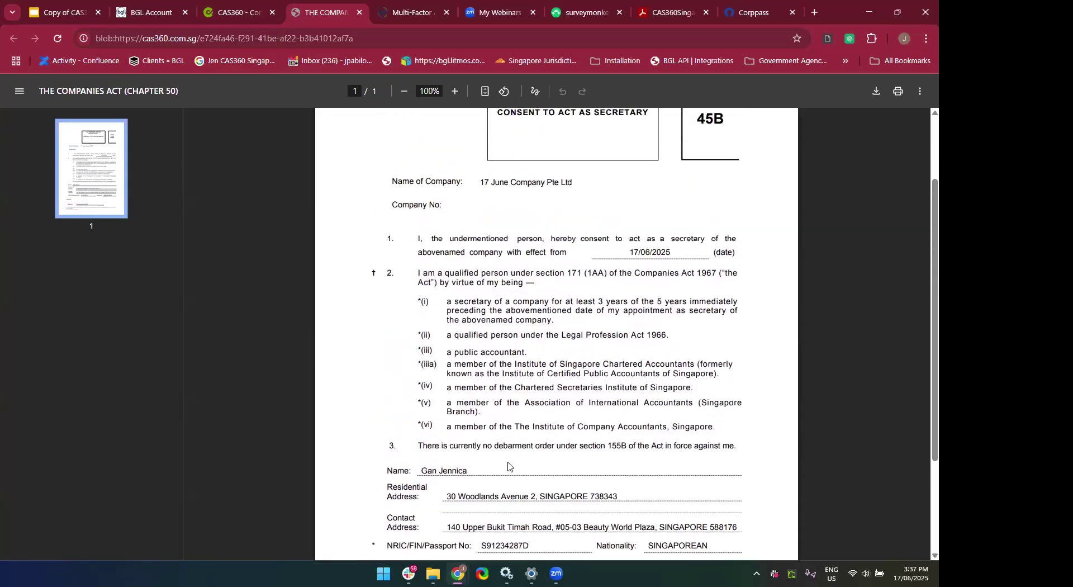
scroll(508, 466, "up", 2)
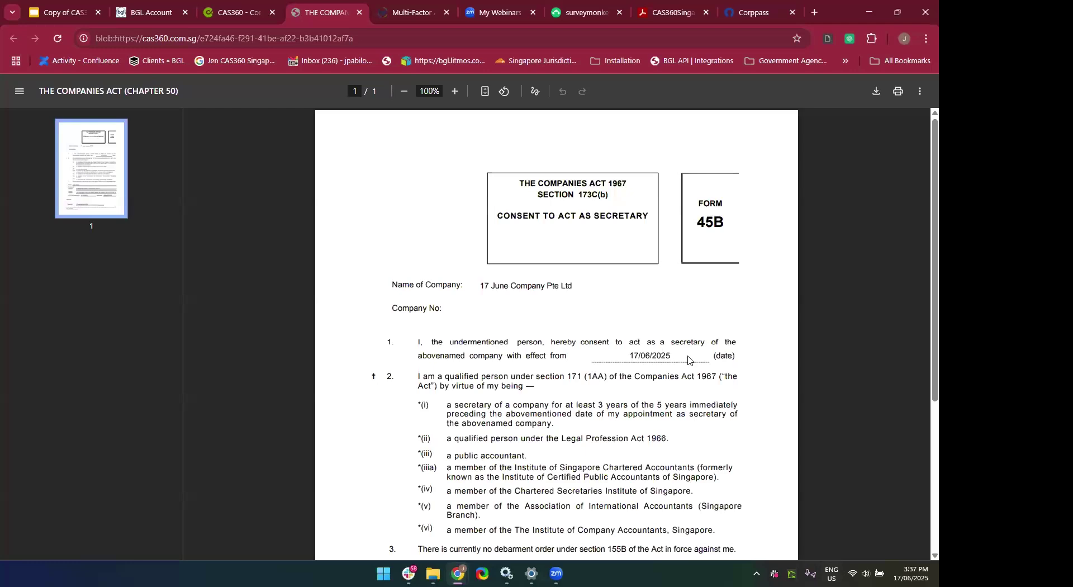
Review the 3-page Consent to Act PDF, then close its preview.
left_click(244, 16)
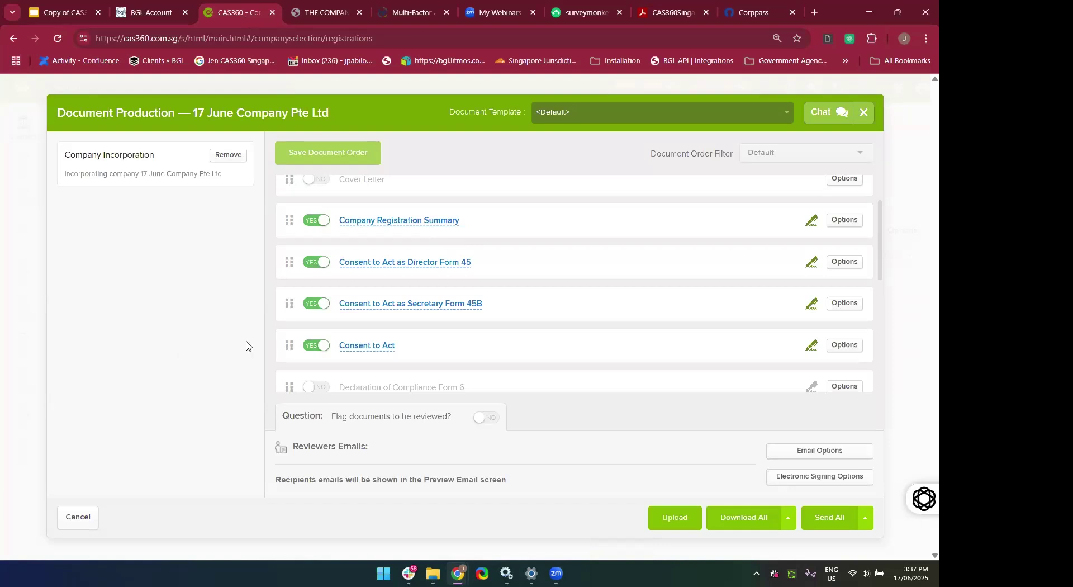
left_click(353, 347)
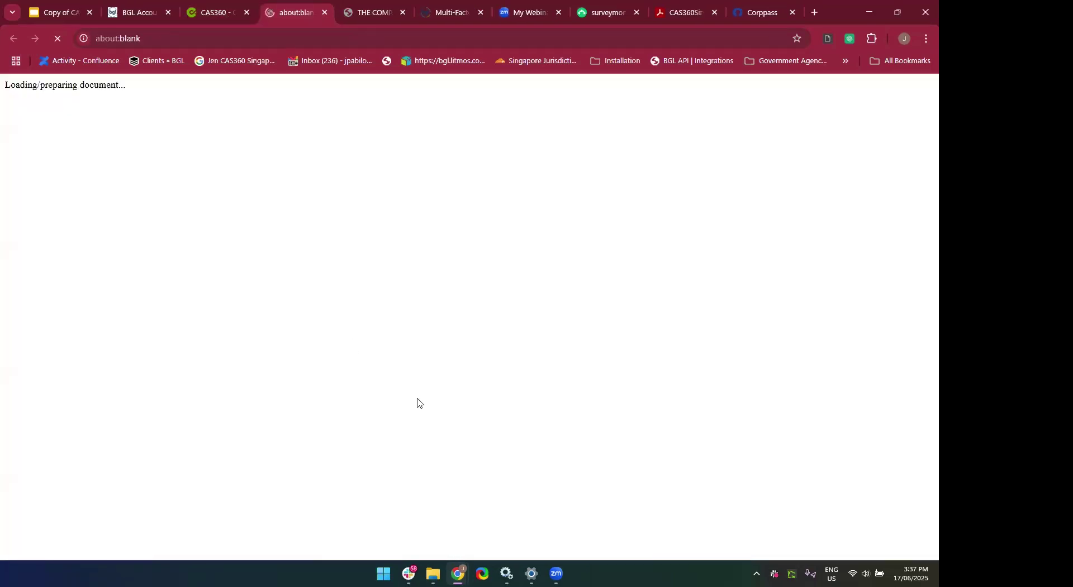
scroll(417, 400, "down", 10)
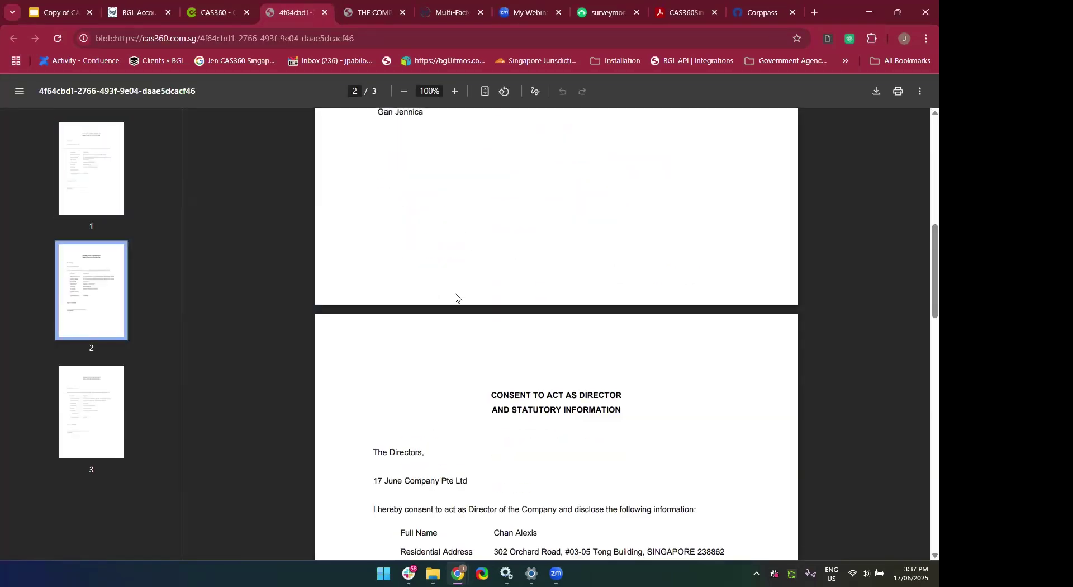
scroll(456, 298, "down", 14)
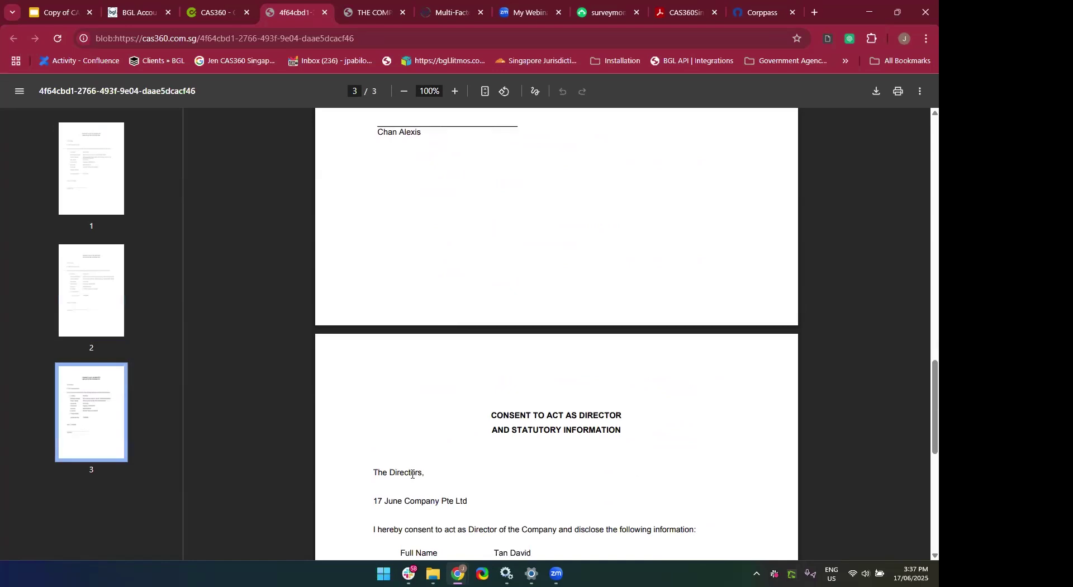
scroll(412, 474, "down", 5)
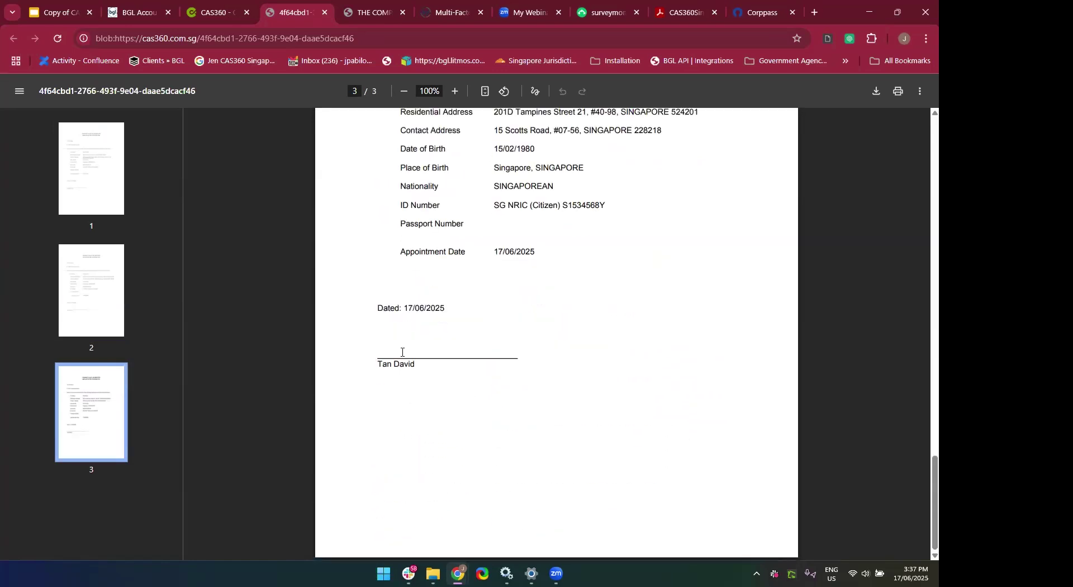
scroll(402, 353, "up", 7)
scroll(402, 352, "up", 20)
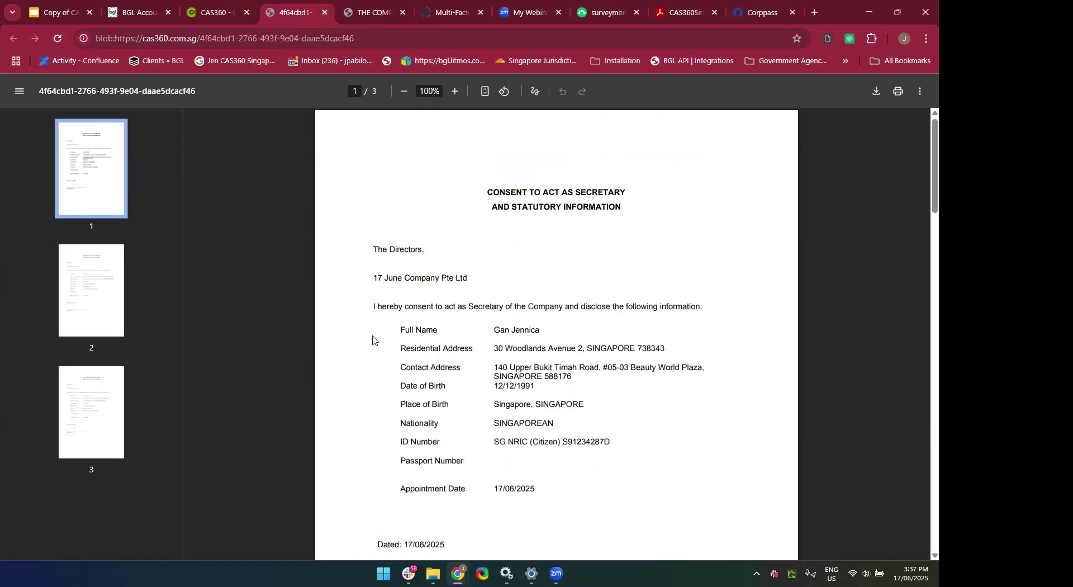
left_click(325, 12)
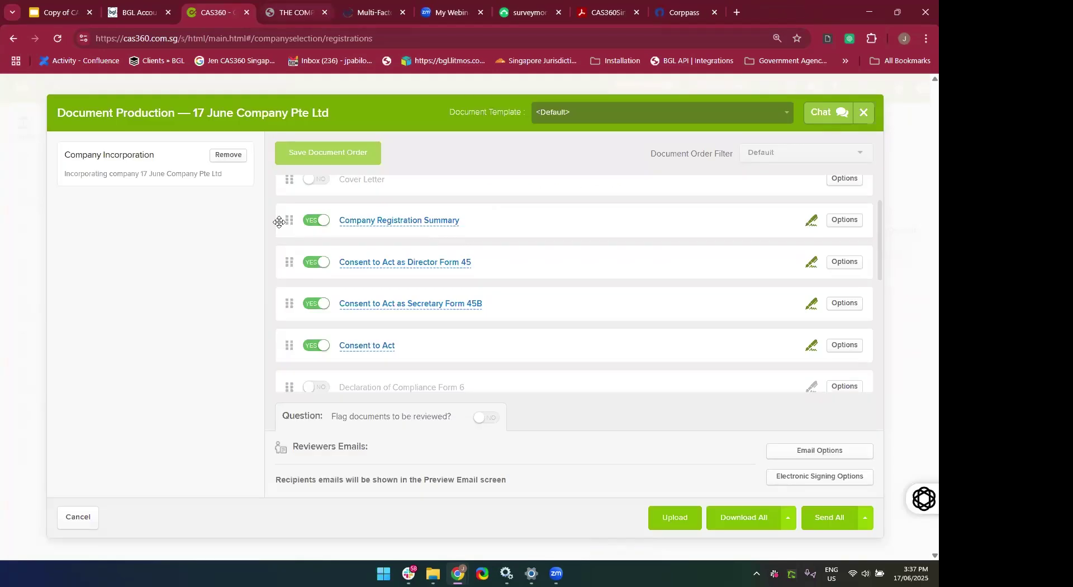
Scroll the Document Production list and turn Return of Allotment of Shares Form 24 to YES.
scroll(386, 326, "down", 5)
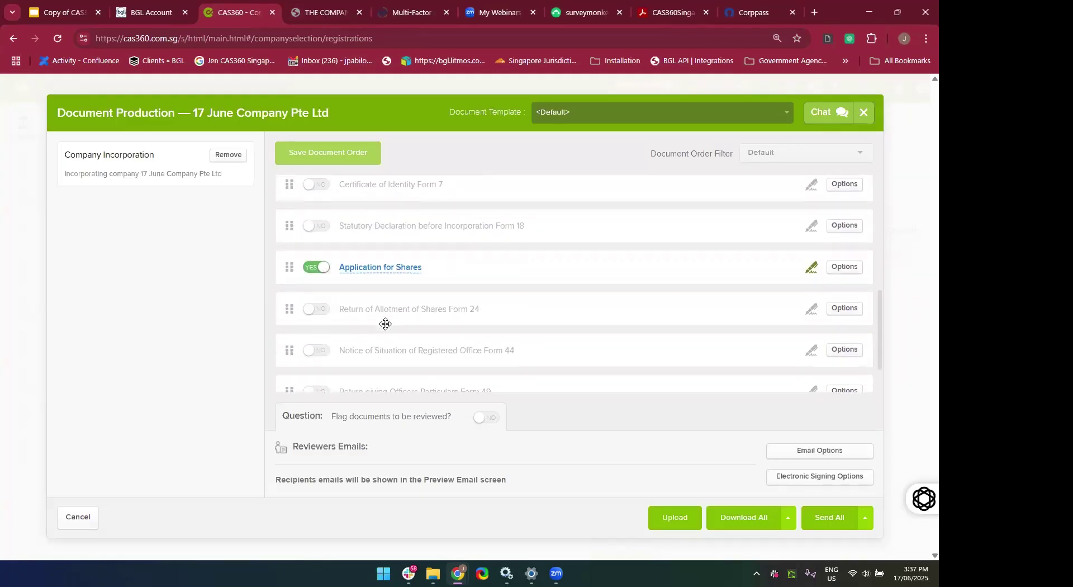
scroll(386, 324, "down", 1)
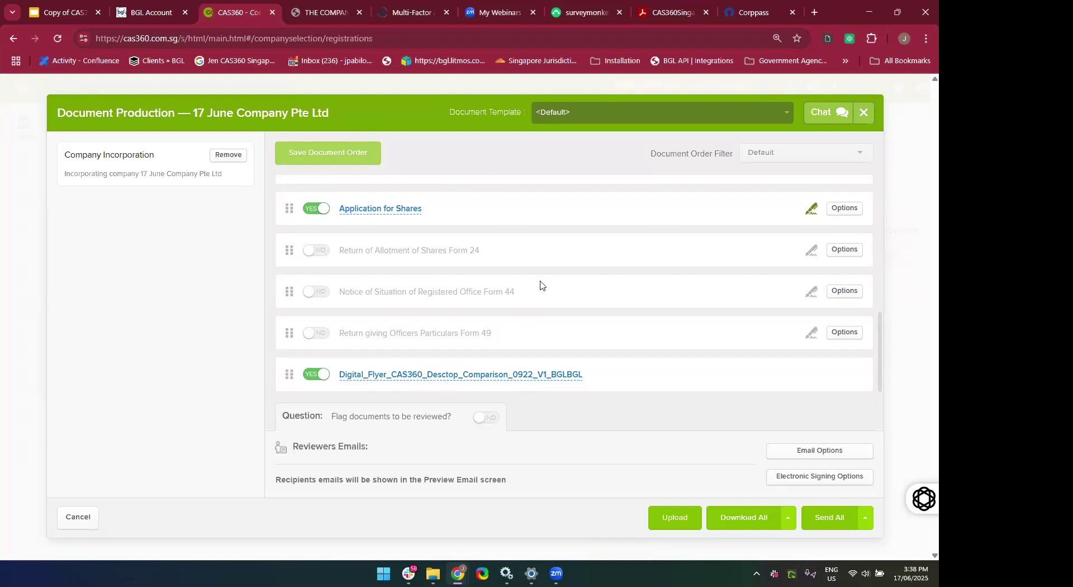
scroll(540, 285, "up", 4)
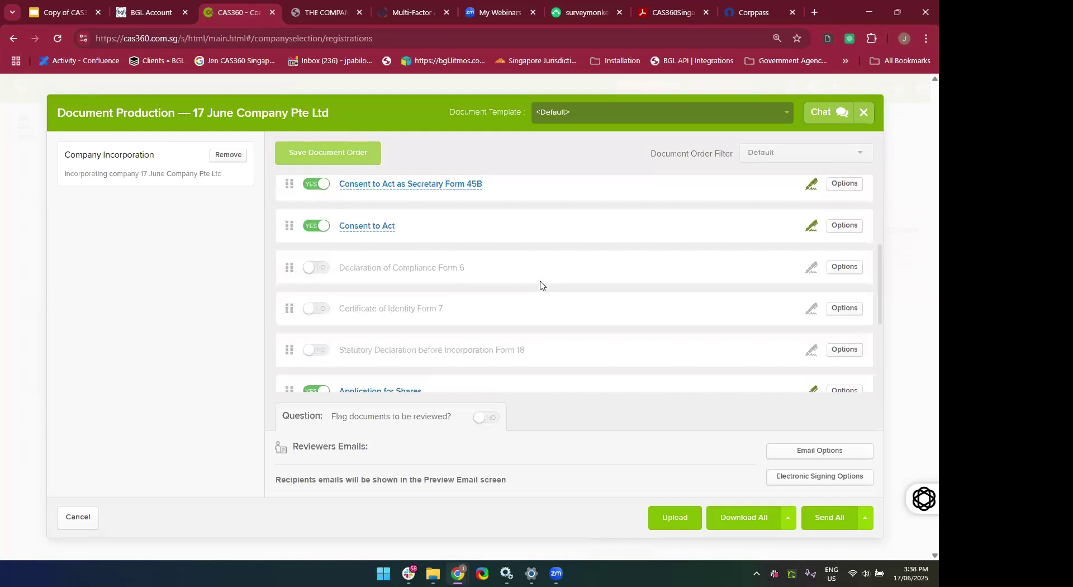
scroll(540, 282, "up", 3)
scroll(547, 256, "down", 2)
scroll(547, 256, "down", 2)
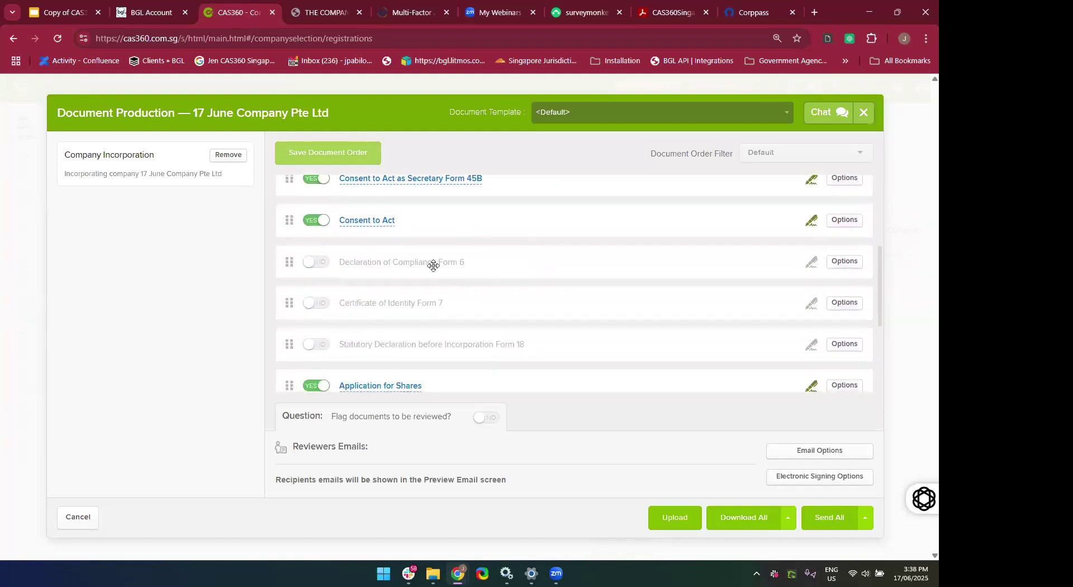
scroll(381, 340, "down", 1)
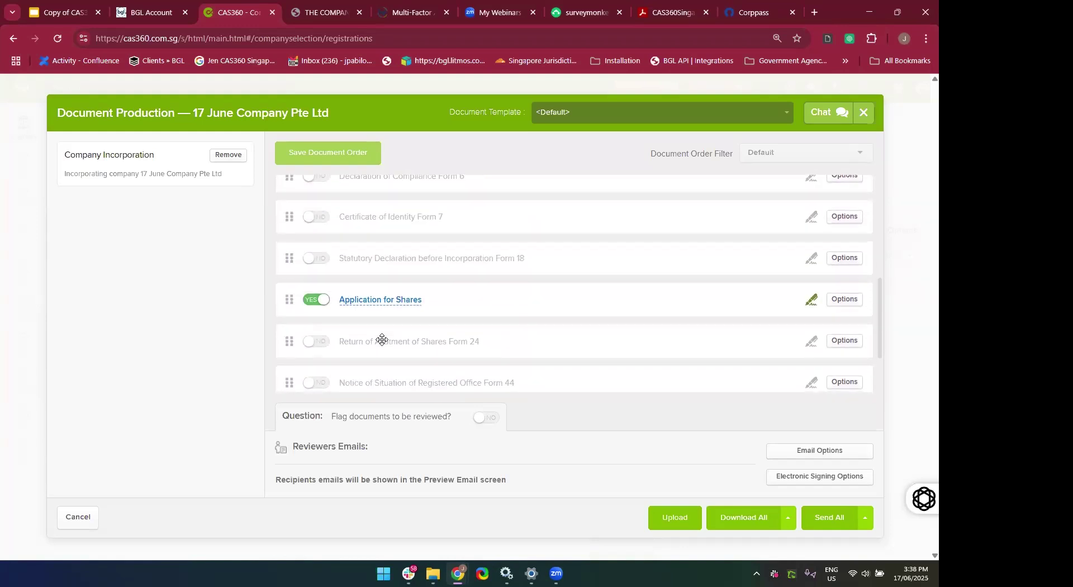
scroll(386, 319, "down", 3)
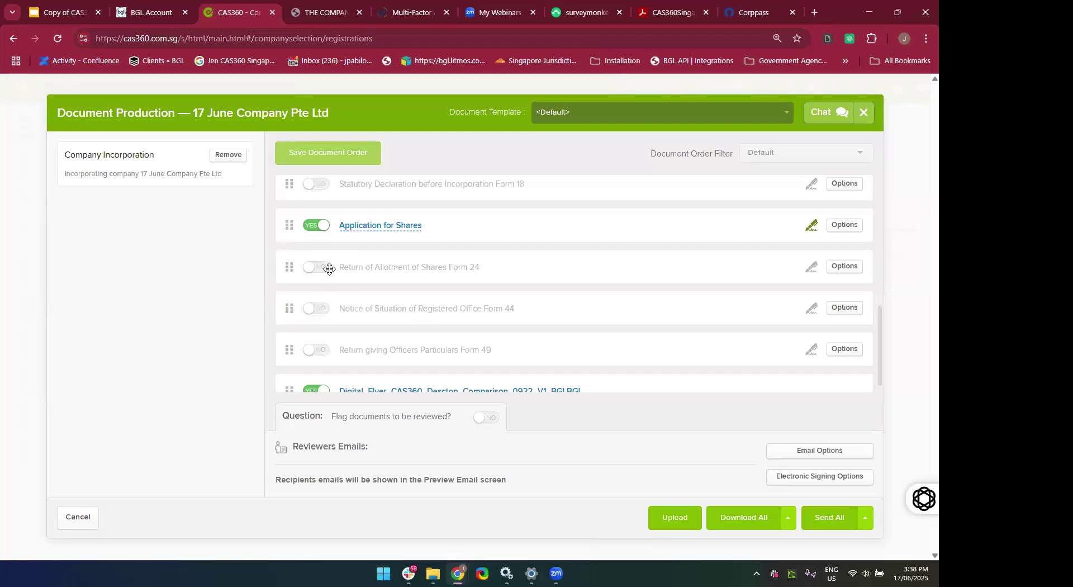
left_click(323, 272)
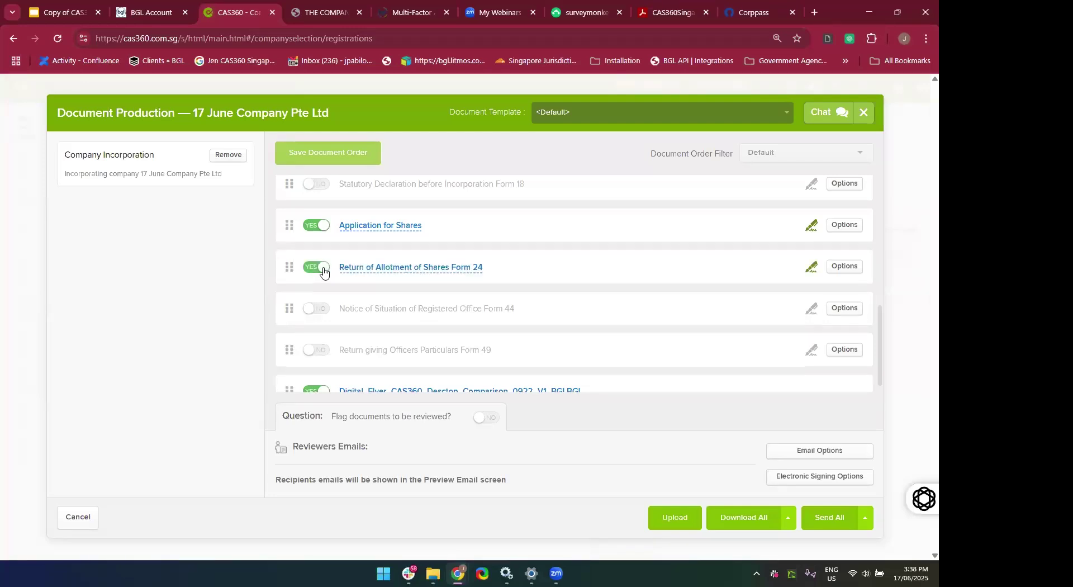
Set Form 24's Registered Agent to CAS360 SINGAPORE PTE LTD and save, accepting the warning.
left_click(373, 267)
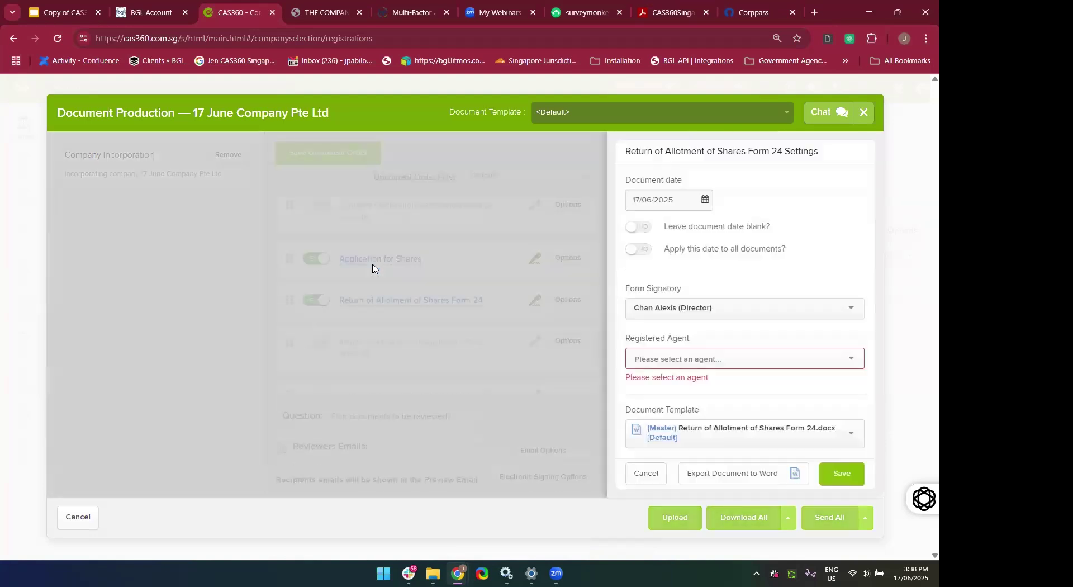
left_click(644, 358)
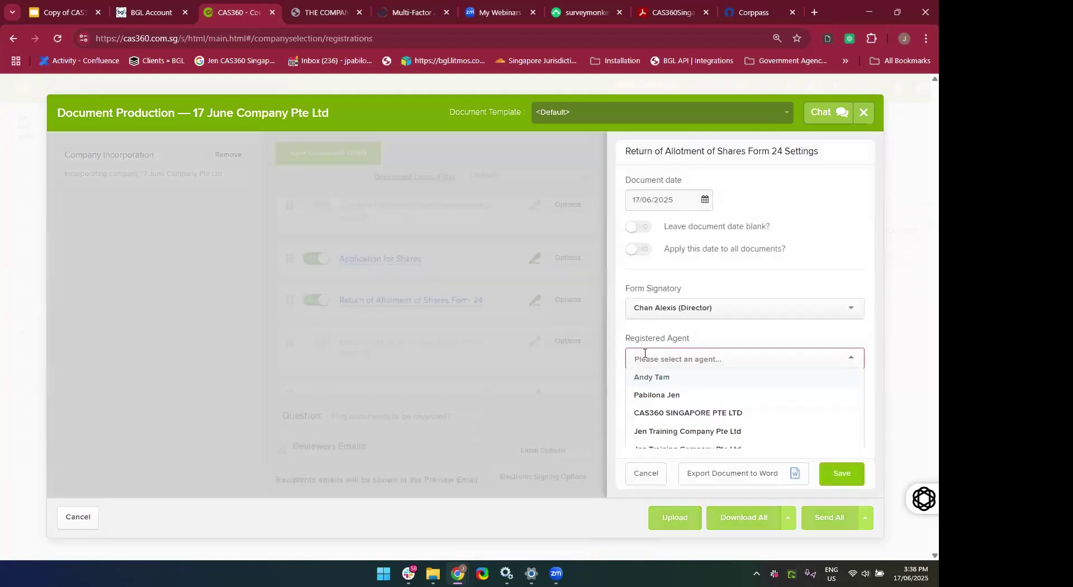
left_click(646, 412)
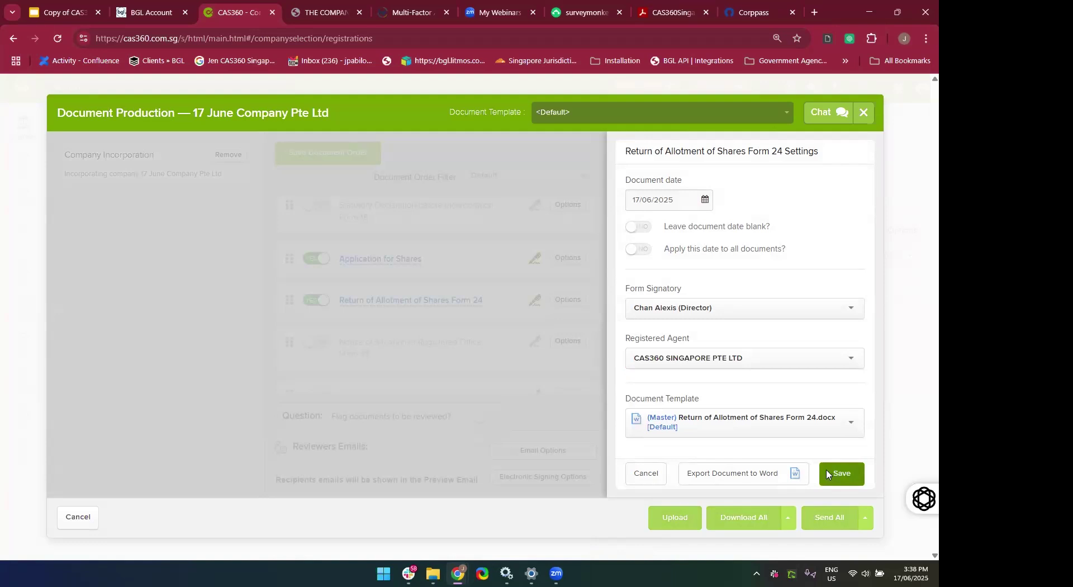
left_click(827, 474)
left_click(754, 362)
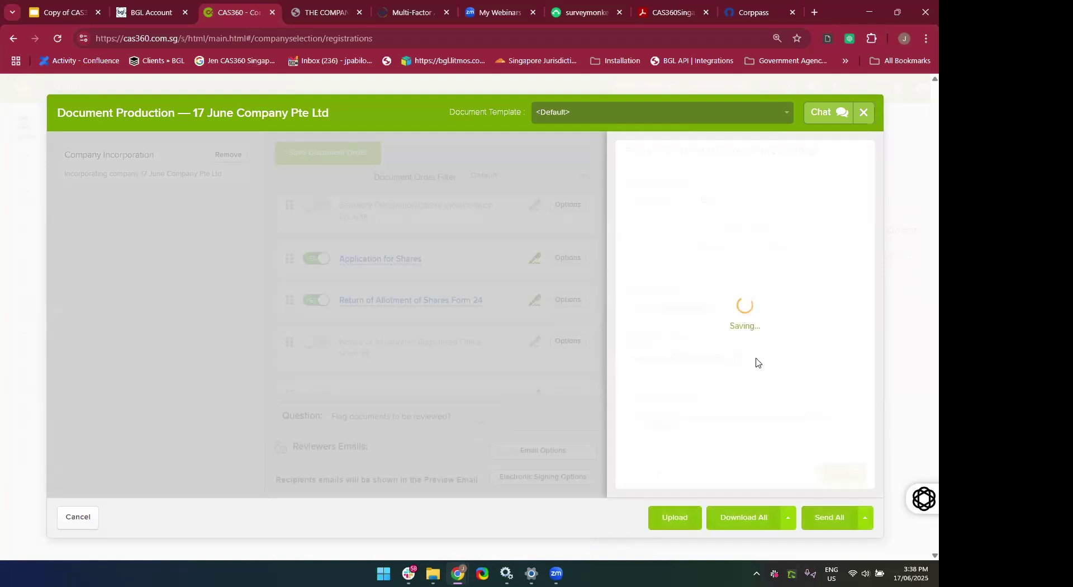
Preview the 3-page Form 24 PDF showing 100 ordinary shares, then close it.
left_click(401, 272)
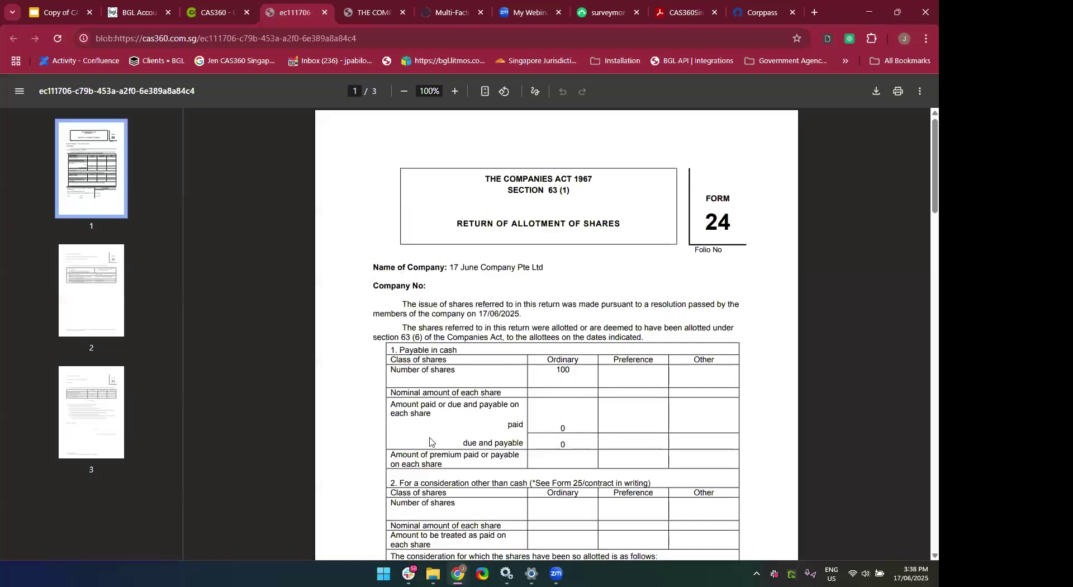
scroll(430, 442, "down", 10)
scroll(438, 401, "down", 14)
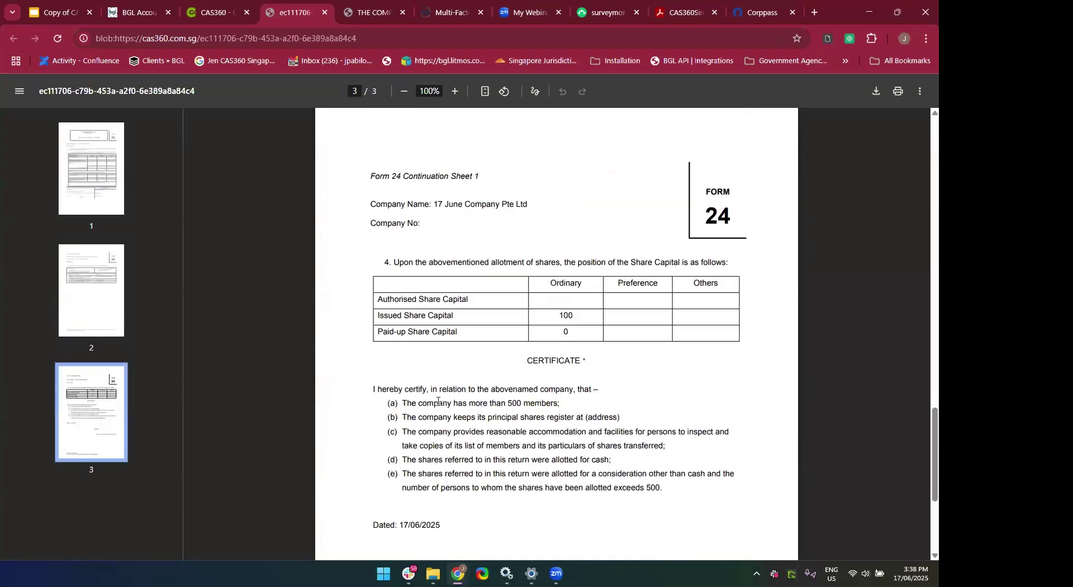
scroll(438, 401, "down", 4)
scroll(438, 401, "up", 8)
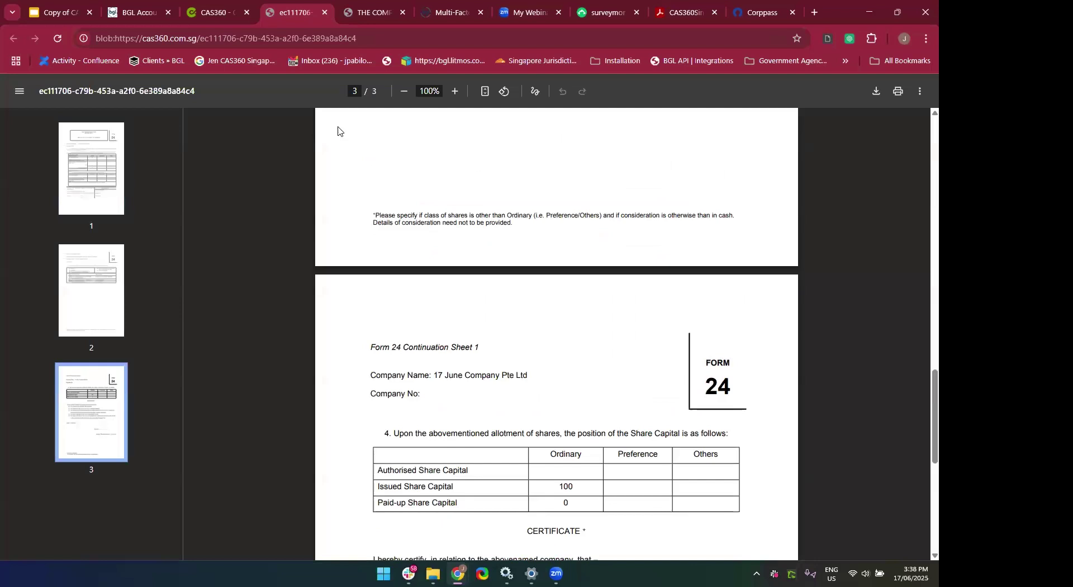
left_click(324, 13)
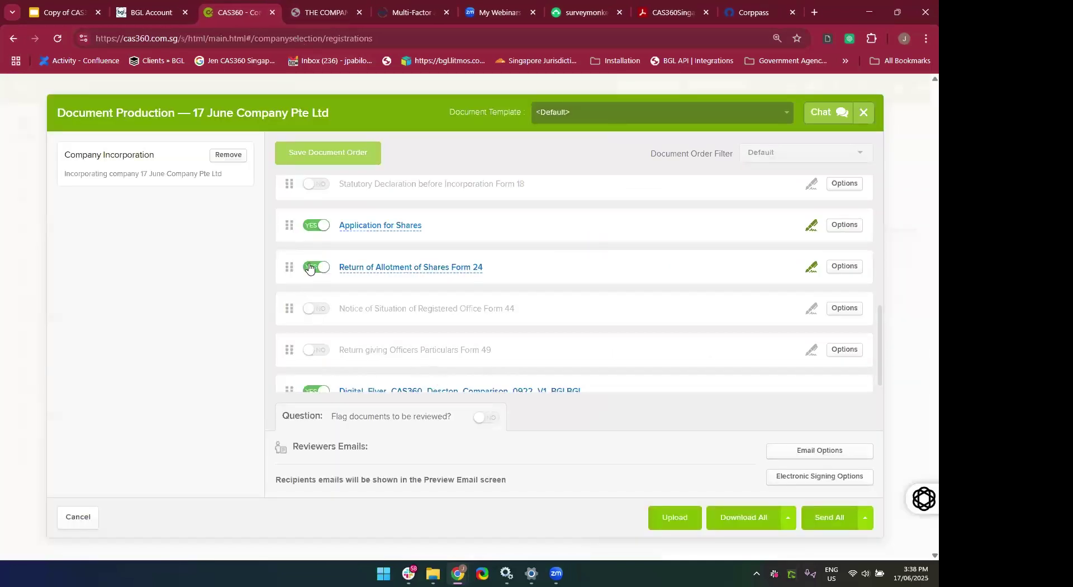
Switch Form 24 to NO and Certificate of Identity Form 7 to YES.
left_click(309, 268)
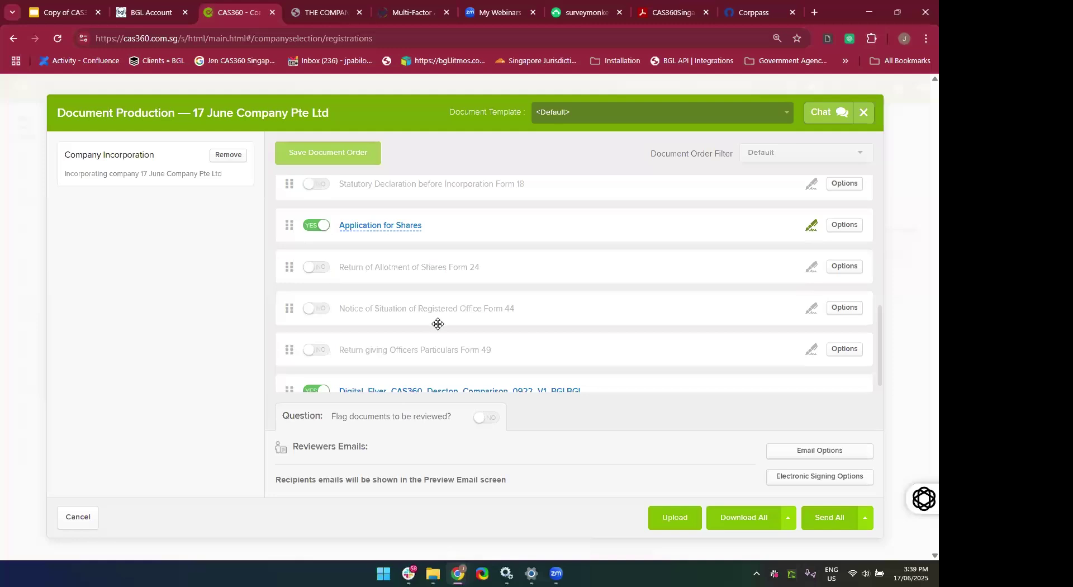
scroll(437, 324, "down", 1)
scroll(438, 324, "up", 5)
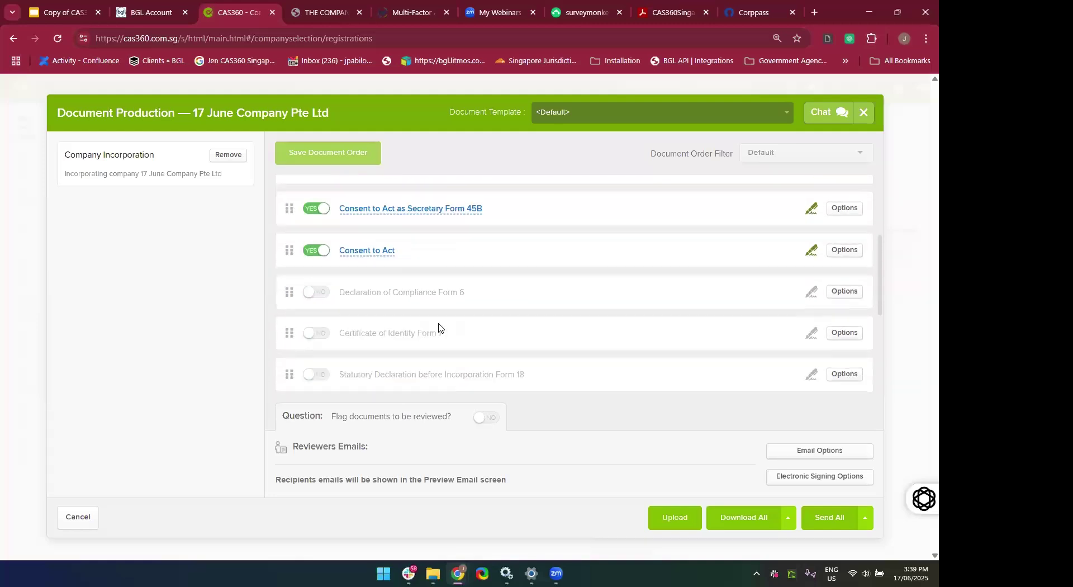
scroll(437, 324, "up", 2)
scroll(439, 323, "down", 2)
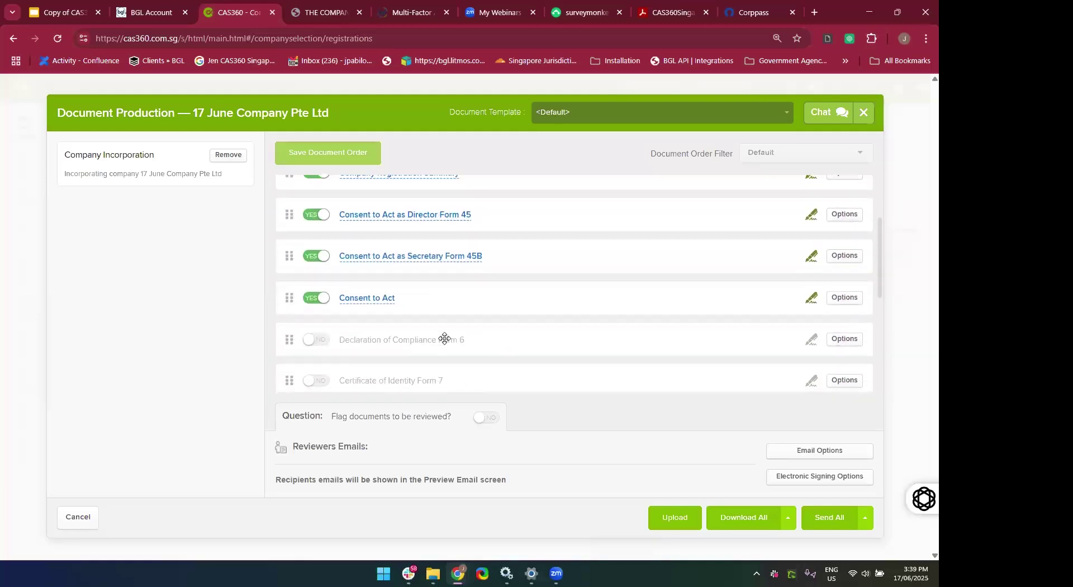
scroll(448, 332, "up", 1)
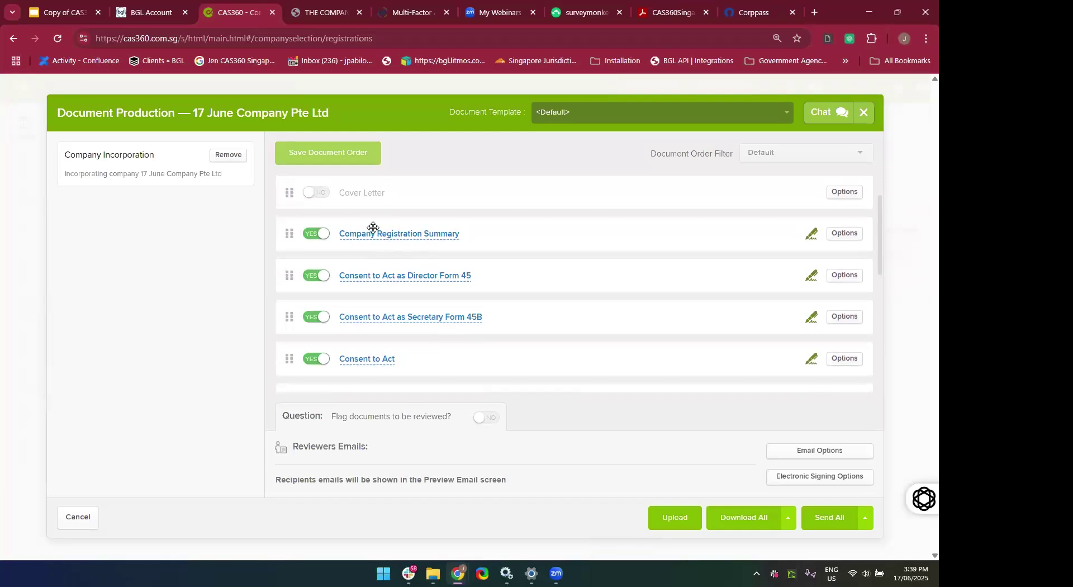
scroll(498, 313, "down", 2)
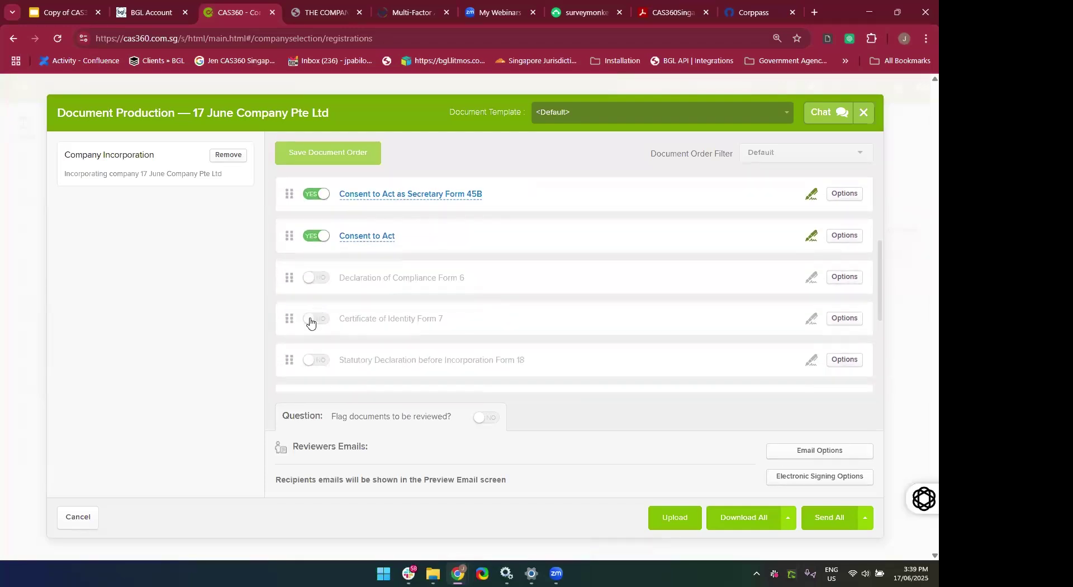
left_click(311, 320)
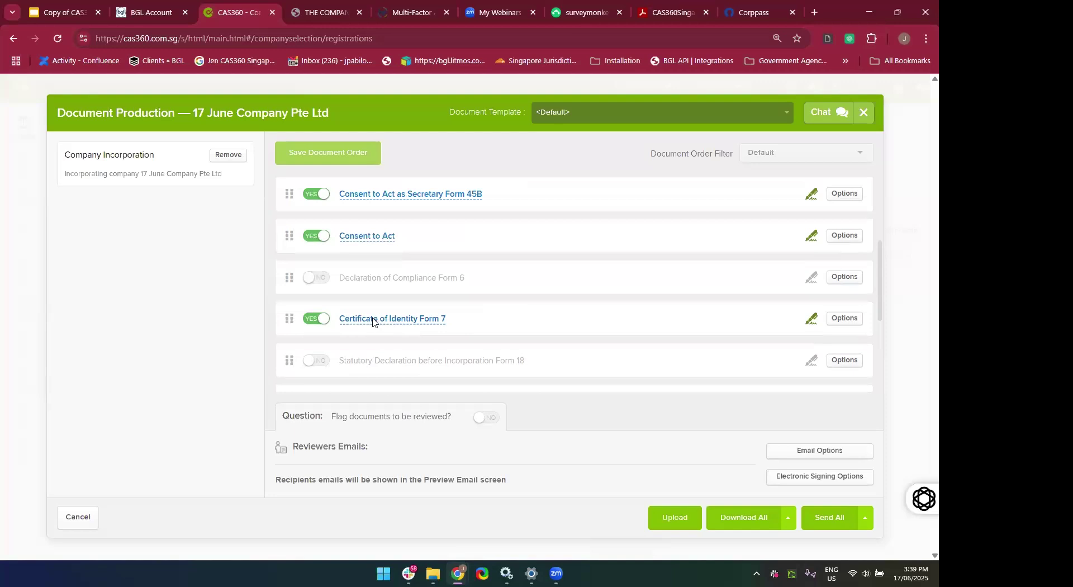
Preview the Form 7 and Application for Shares PDFs, closing each afterwards.
left_click(370, 319)
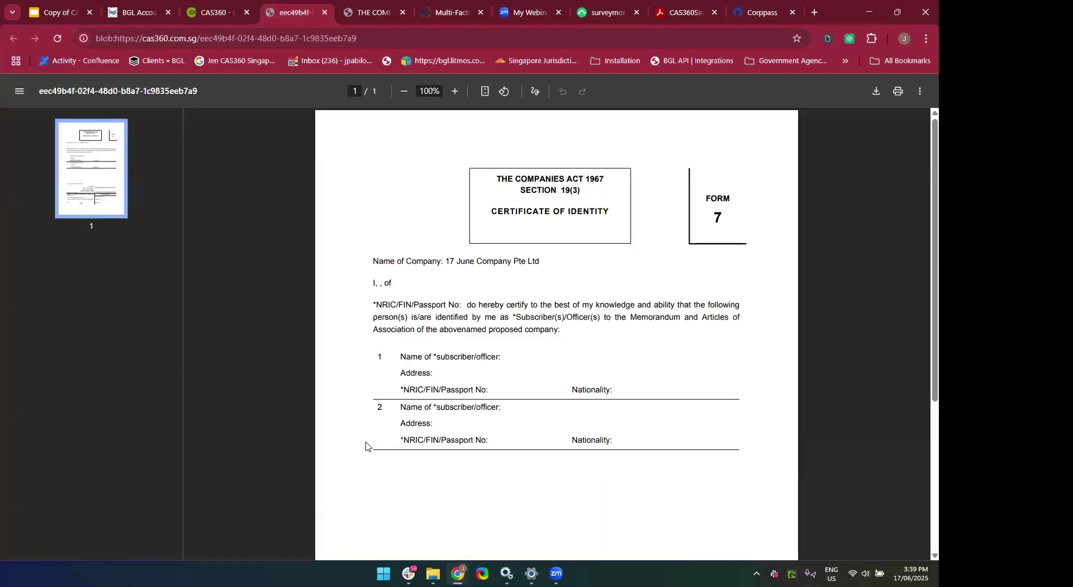
scroll(366, 445, "down", 4)
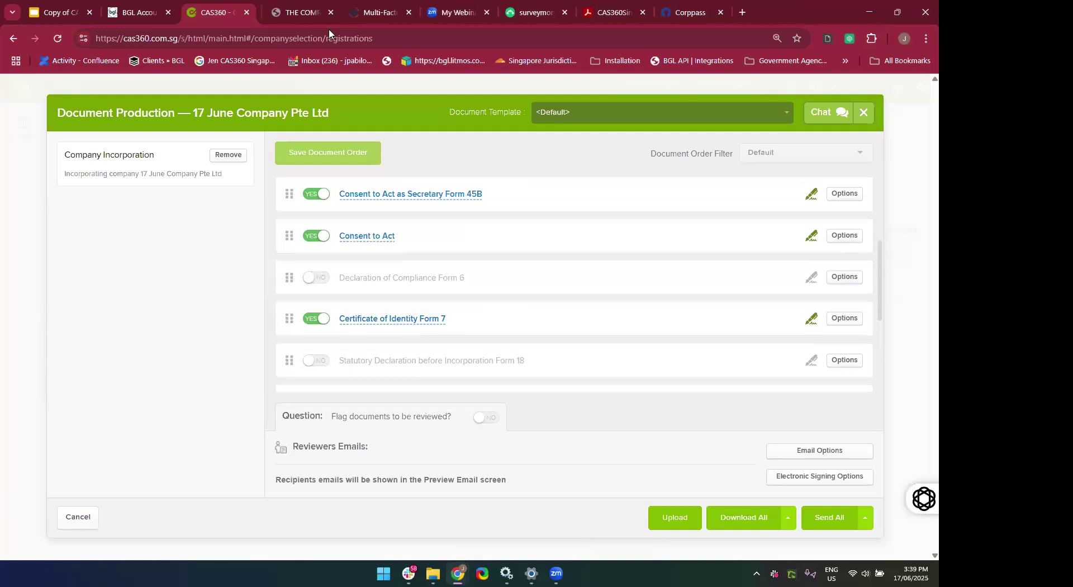
left_click(324, 12)
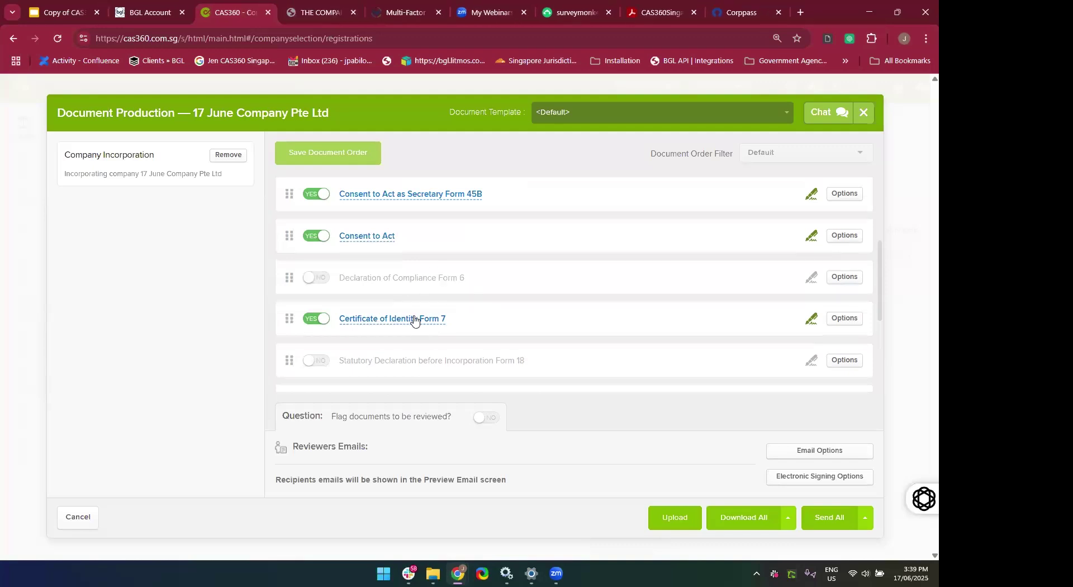
scroll(438, 279, "down", 4)
scroll(439, 280, "up", 1)
left_click(390, 234)
scroll(443, 365, "down", 3)
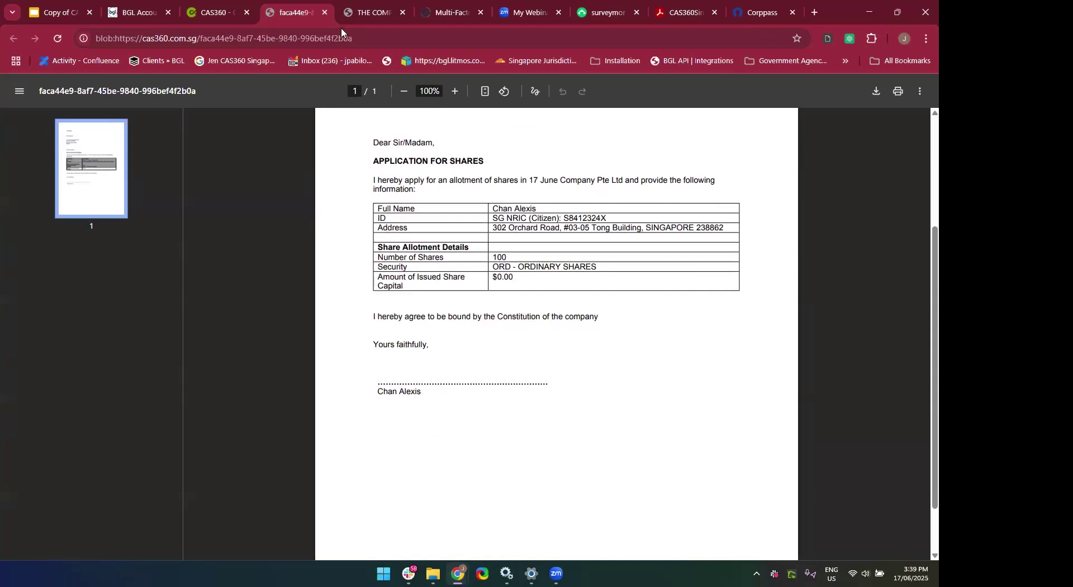
left_click(324, 12)
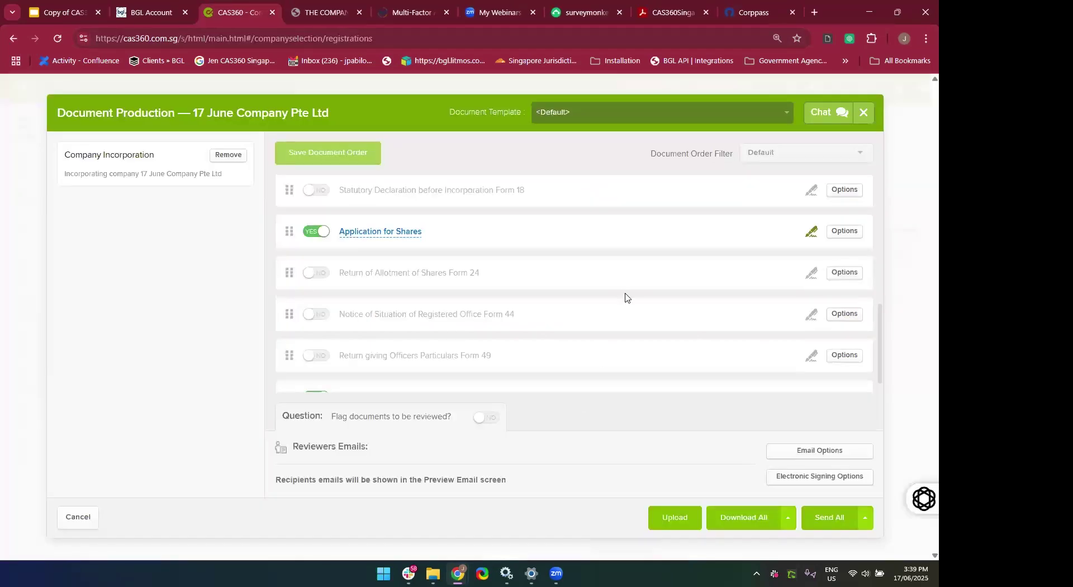
Start Download All for the included documents.
scroll(626, 296, "down", 1)
scroll(625, 292, "up", 6)
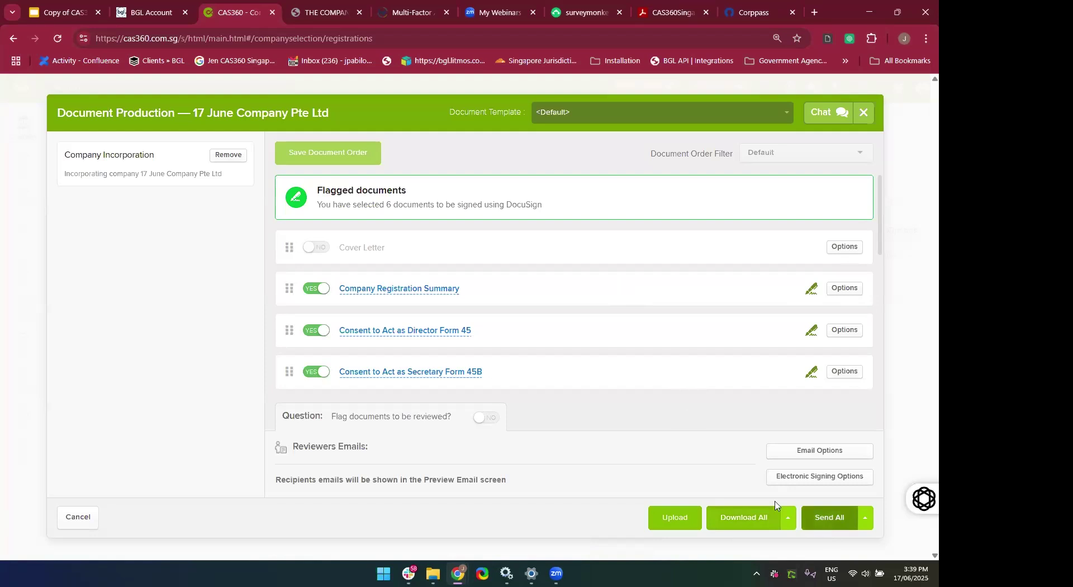
left_click(730, 528)
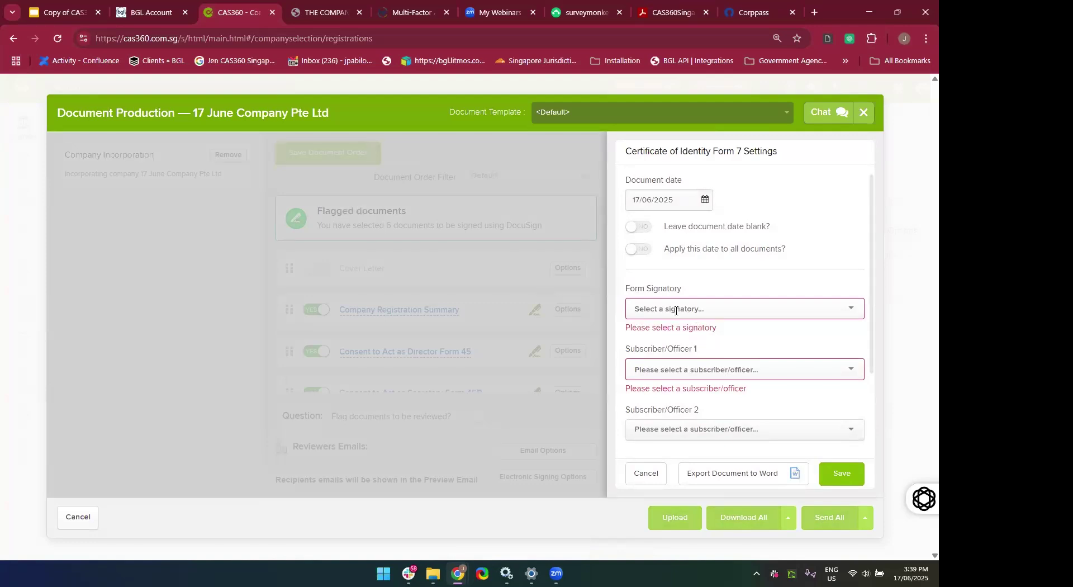
In Form 7 settings, choose a form signatory and subscriber/officers 1 and 2.
left_click(675, 310)
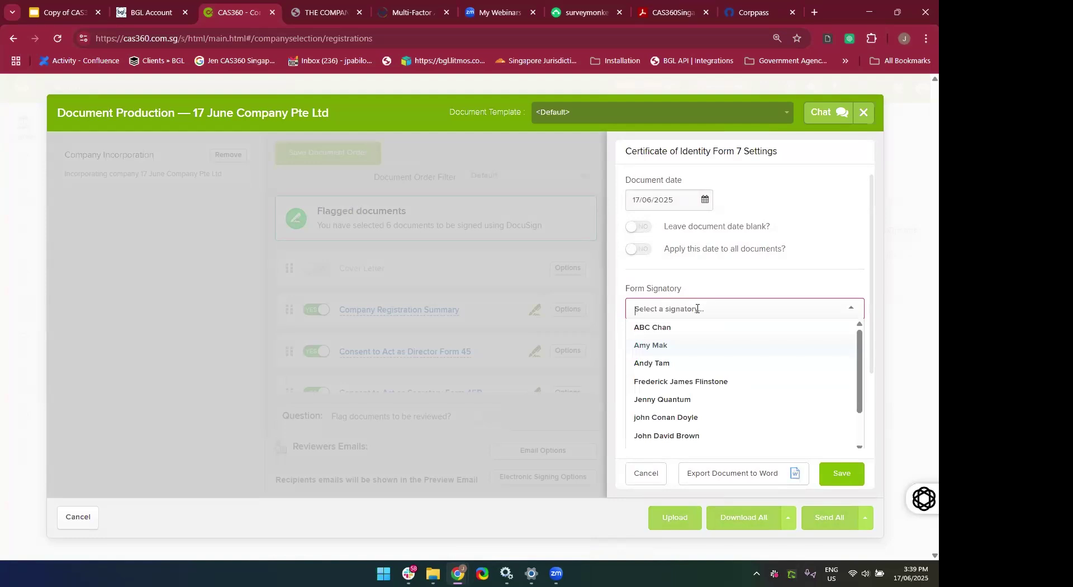
type("Alexi")
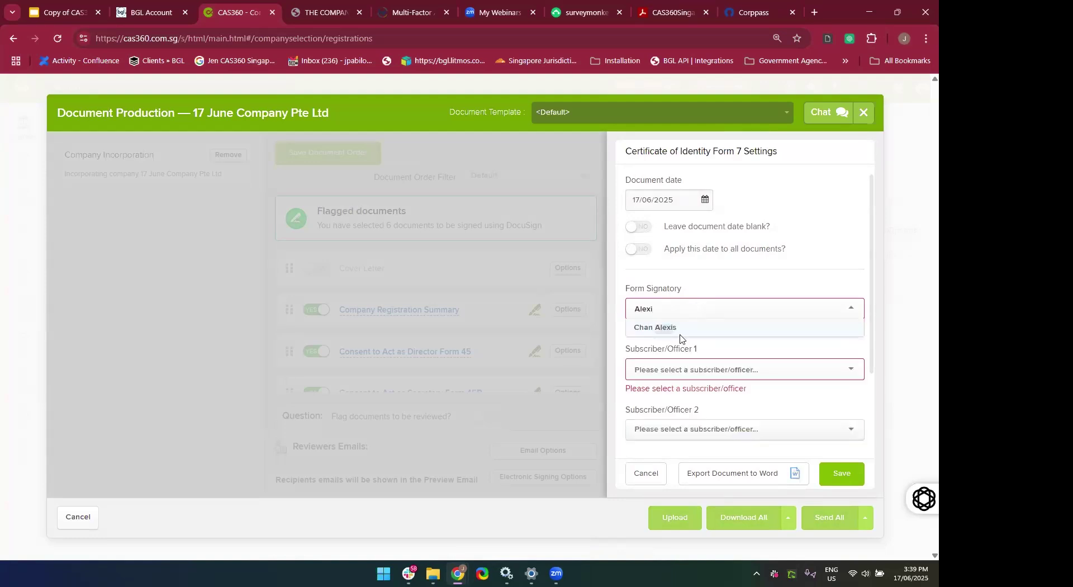
left_click(680, 334)
left_click(666, 362)
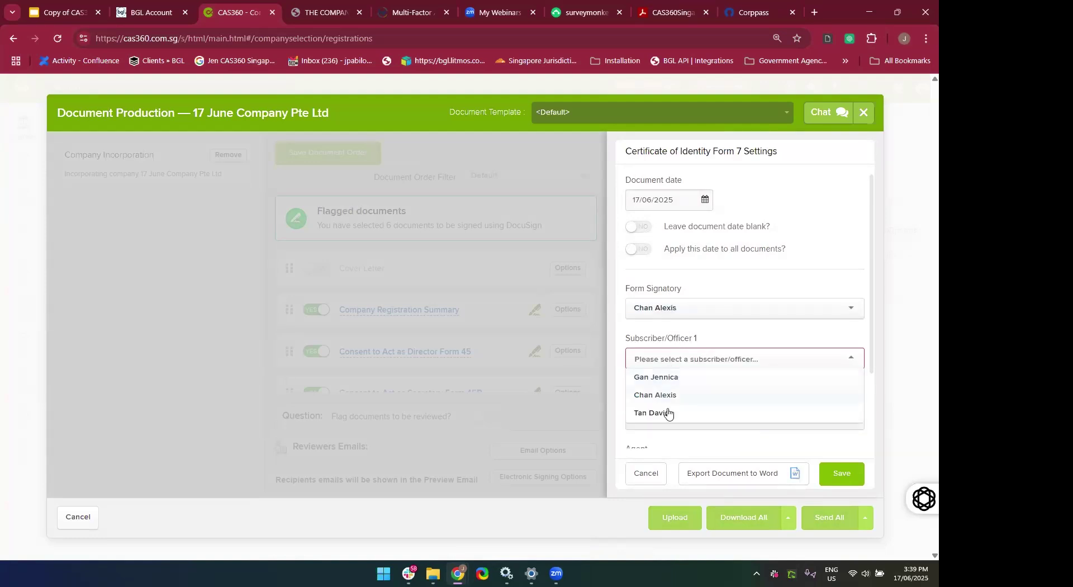
scroll(668, 412, "down", 2)
left_click(685, 323)
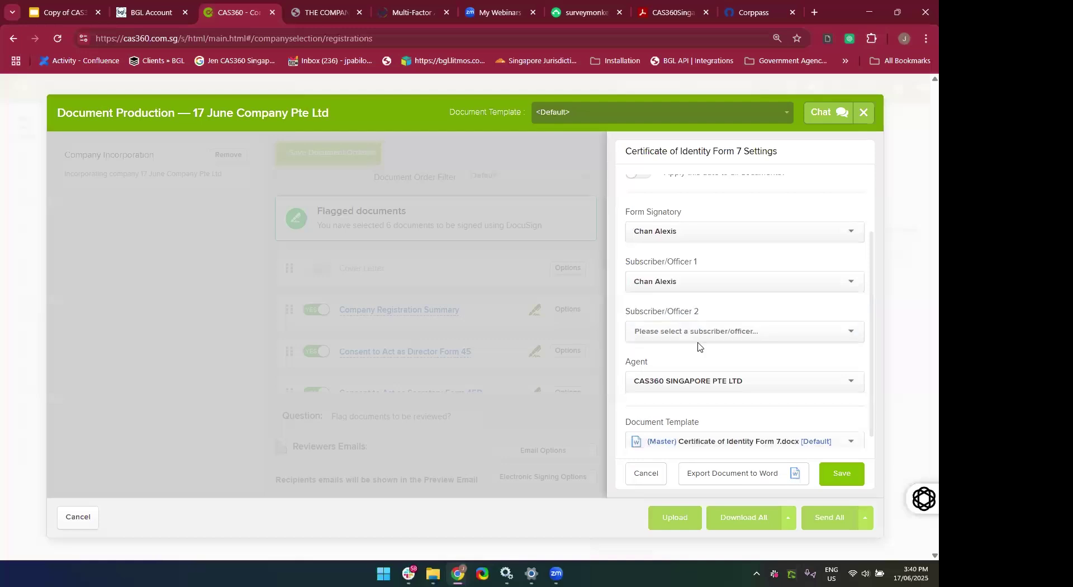
left_click(697, 331)
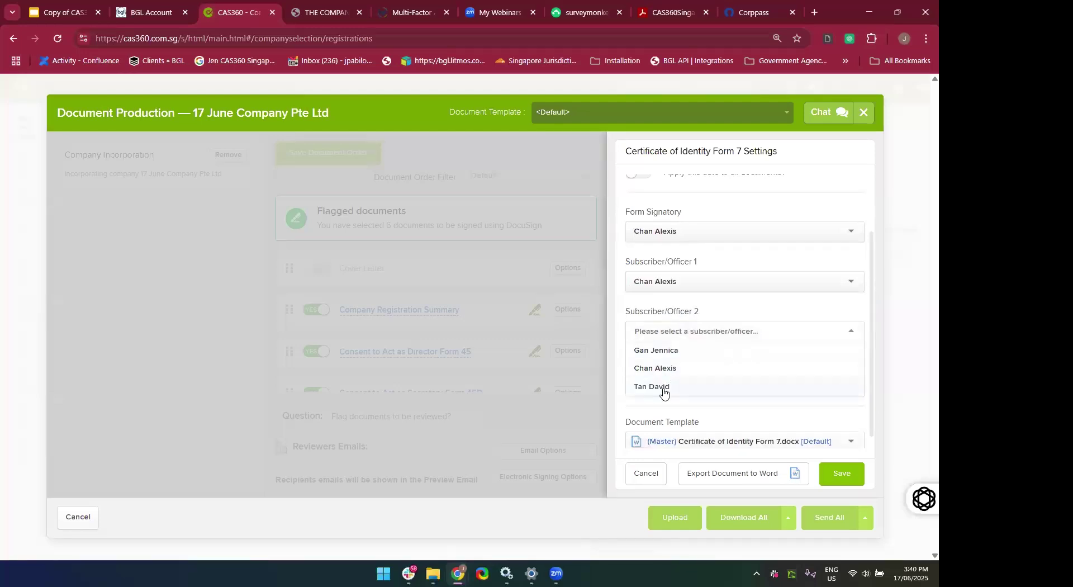
left_click(651, 351)
scroll(697, 364, "up", 2)
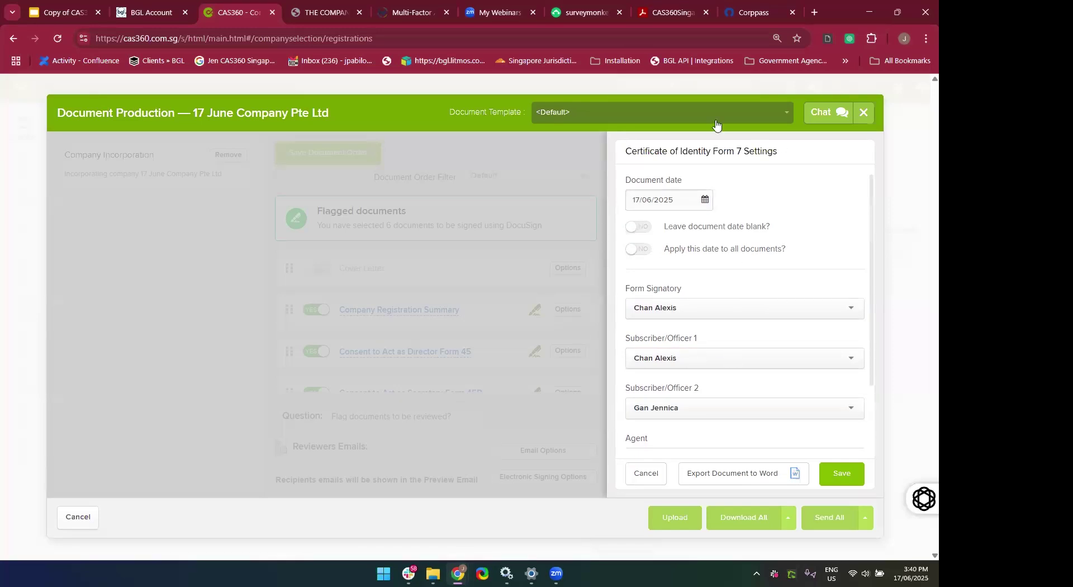
Cancel the Form 7 settings, switch Form 7 to NO, and download all remaining documents.
left_click(638, 476)
scroll(479, 383, "down", 3)
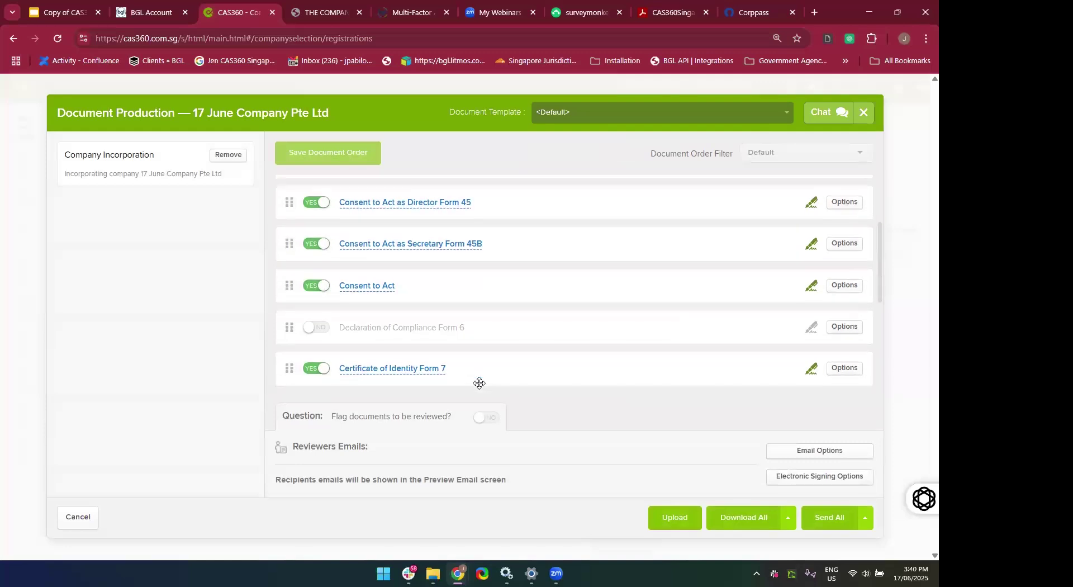
left_click(314, 347)
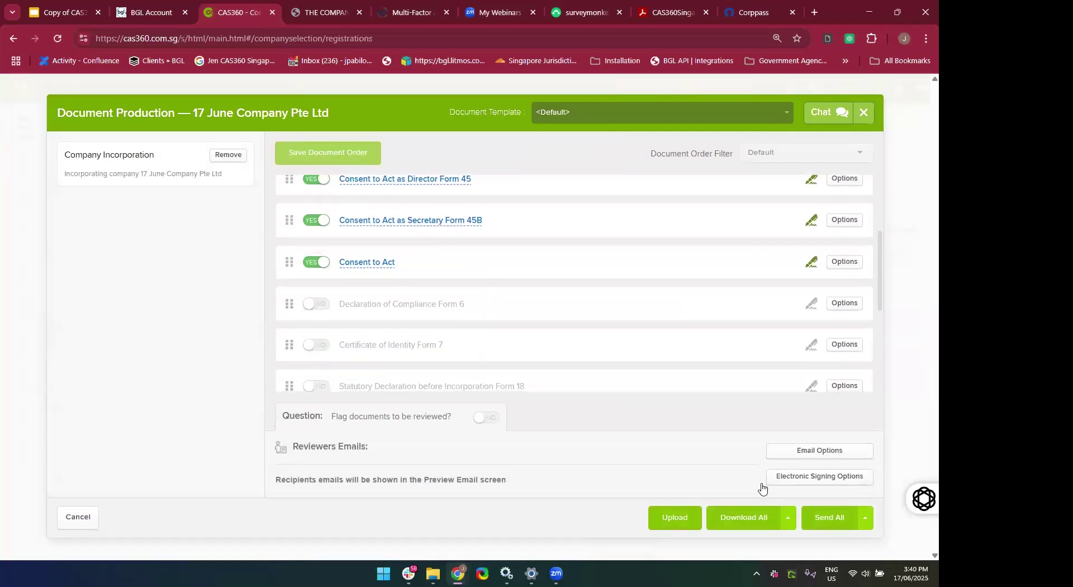
left_click(743, 517)
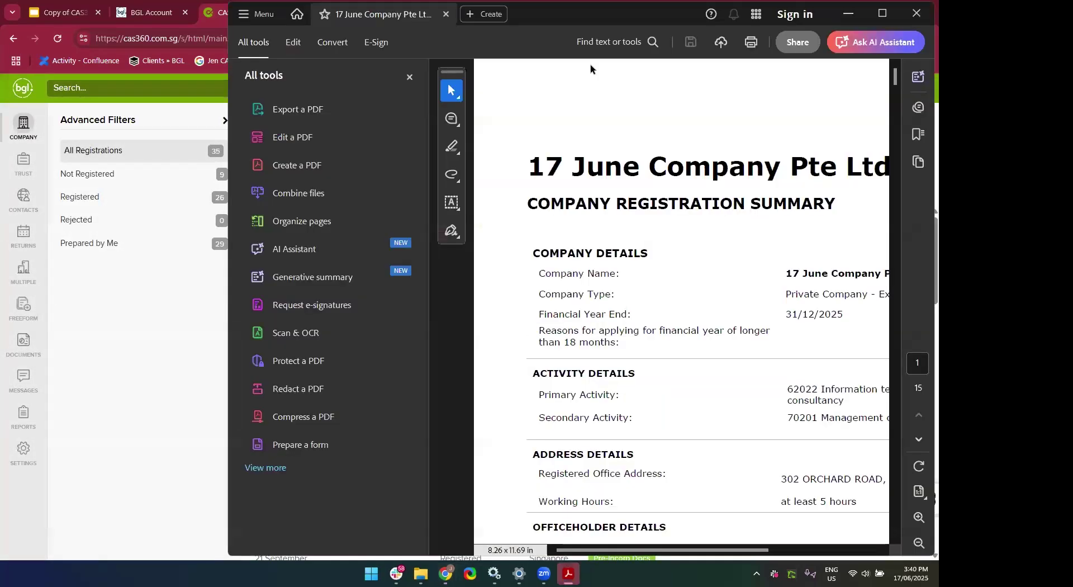
Maximize Acrobat, scroll through the Company Registration Summary PDF, then close it.
left_click(883, 13)
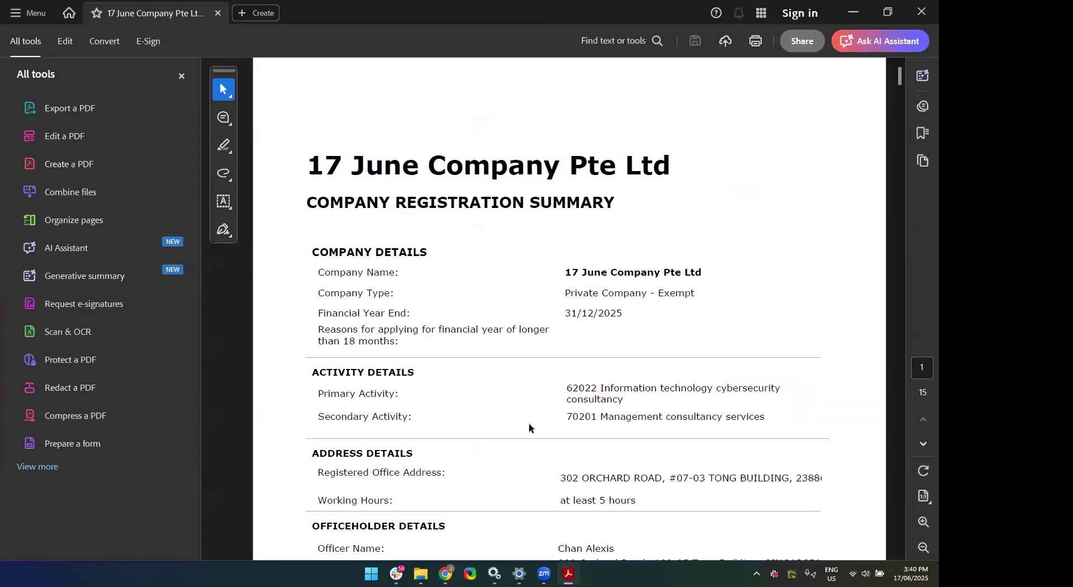
scroll(529, 423, "down", 15)
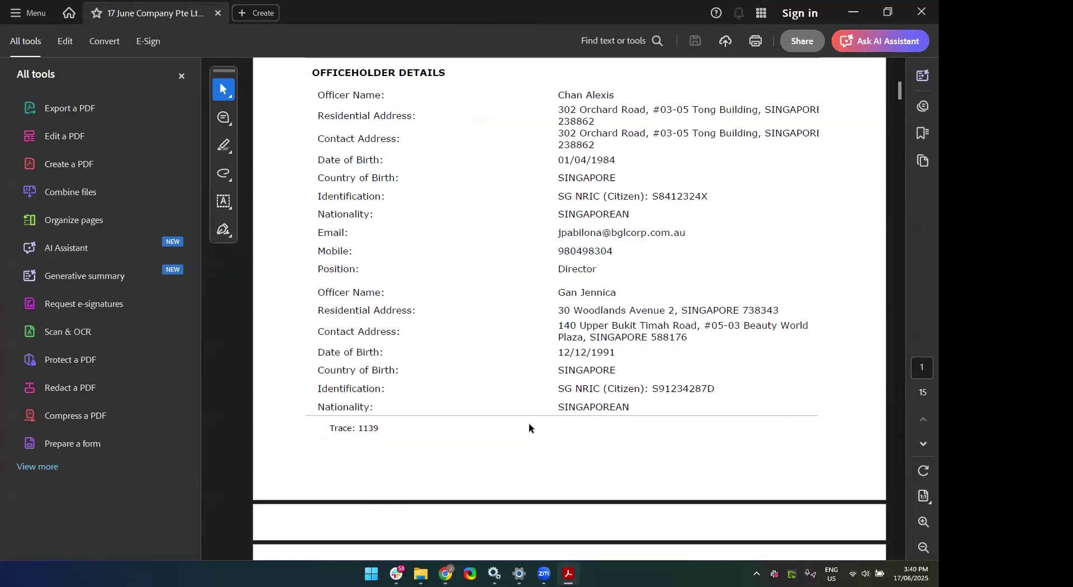
scroll(528, 424, "down", 20)
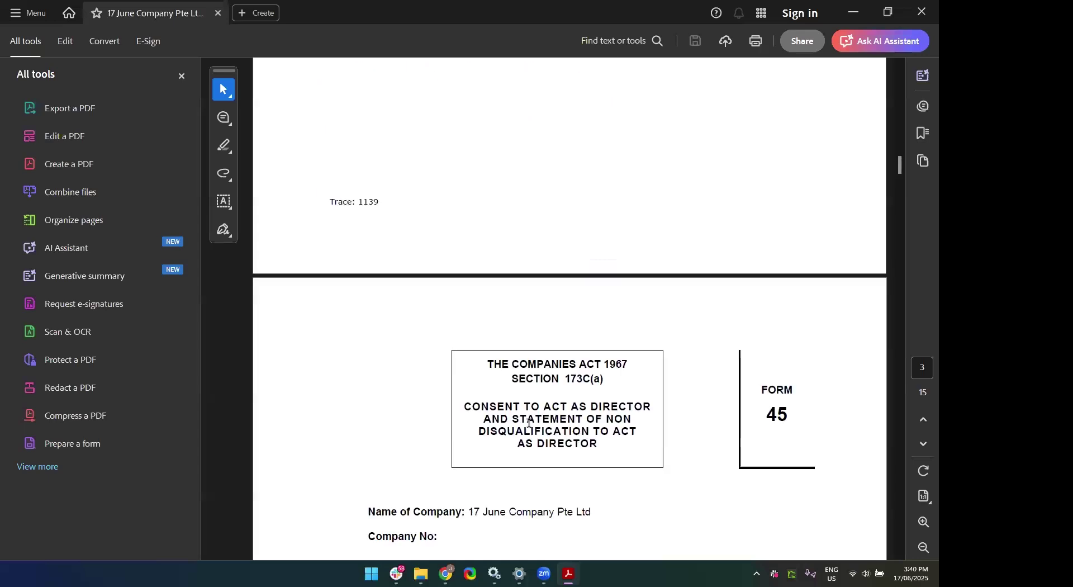
scroll(528, 424, "up", 3)
scroll(529, 424, "down", 12)
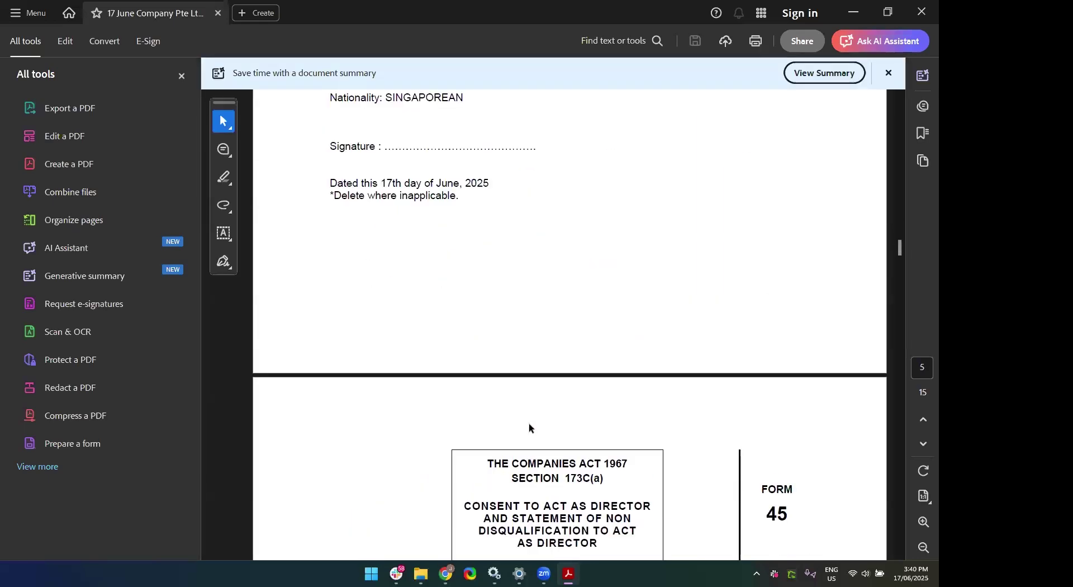
scroll(529, 423, "down", 8)
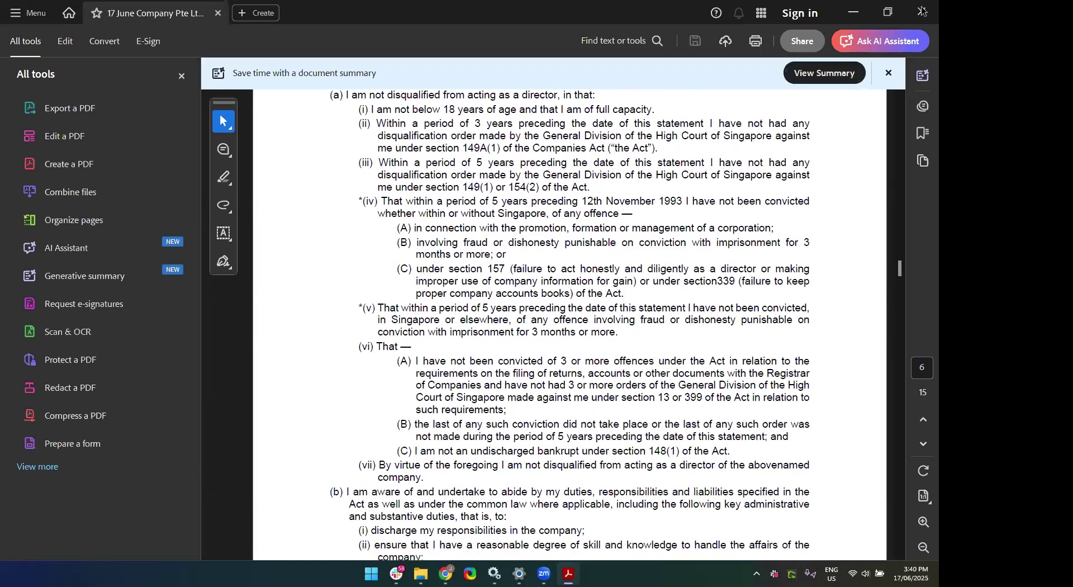
left_click(921, 12)
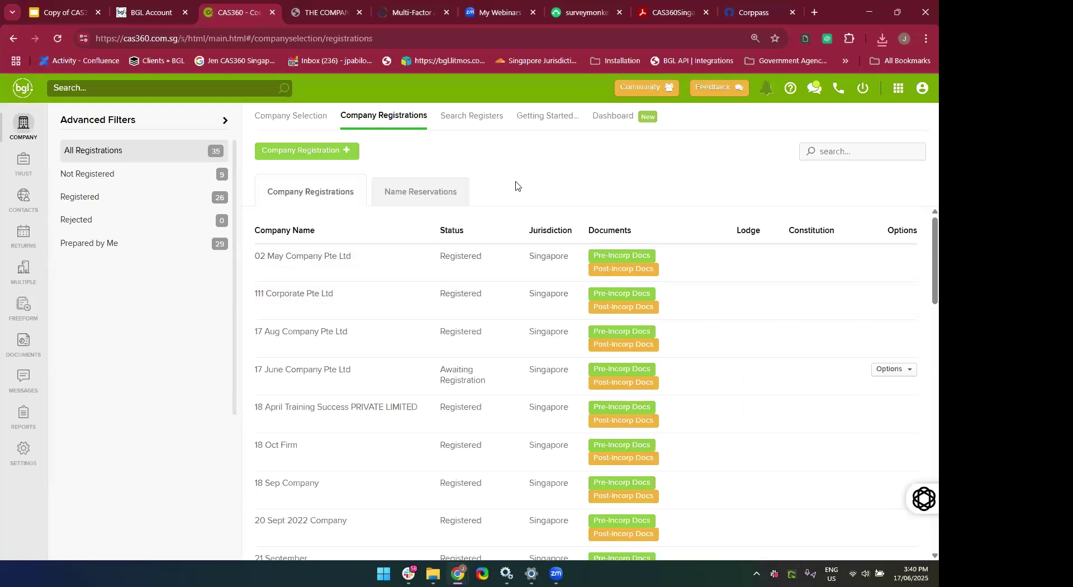
left_click(817, 151)
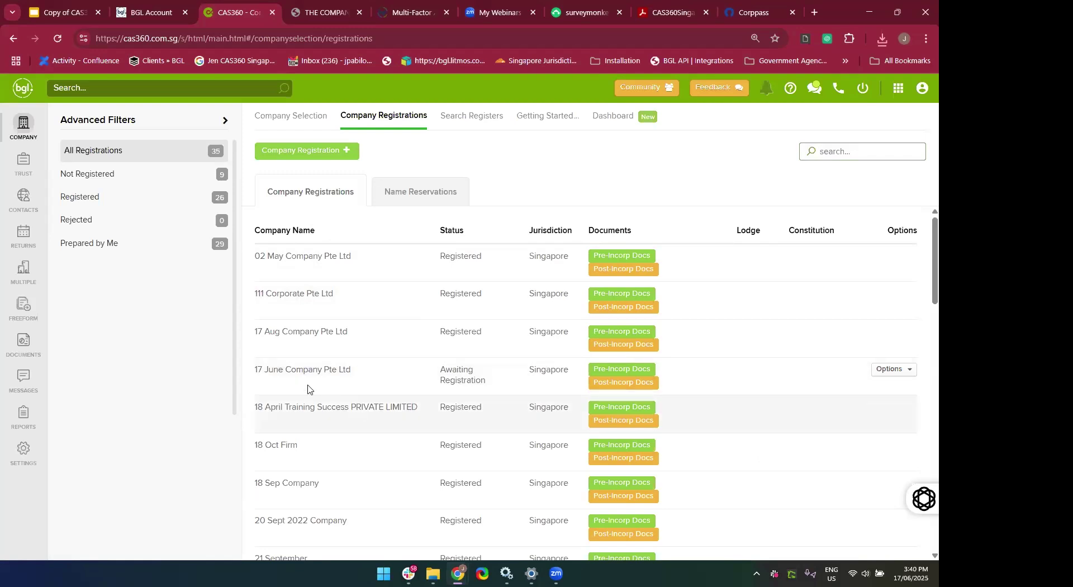
type("17 June")
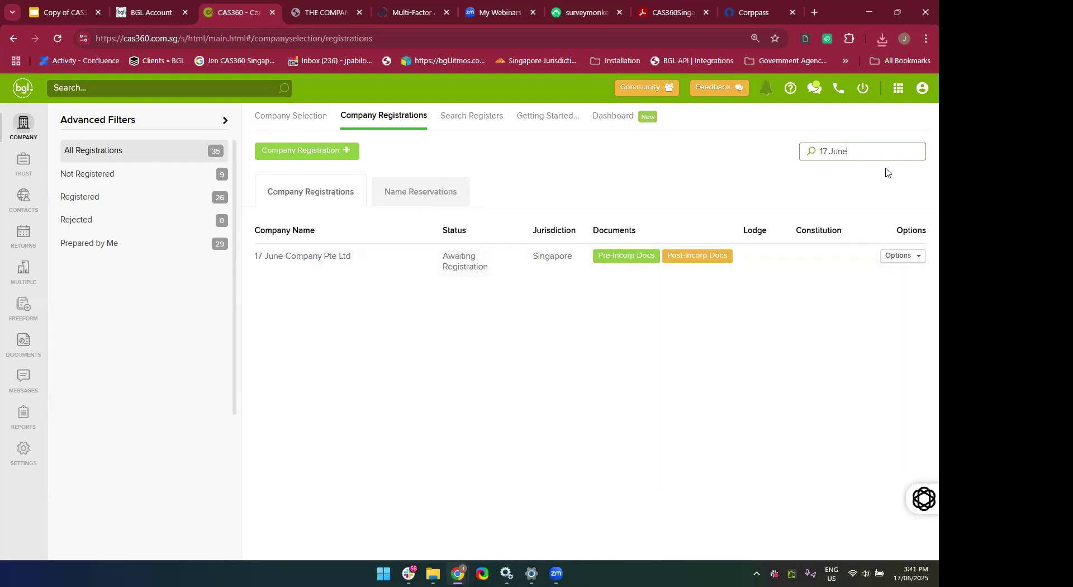
key("BackSpace")
key("BackSpace")
key("BackSpace")
key("BackSpace")
key("BackSpace")
key("BackSpace")
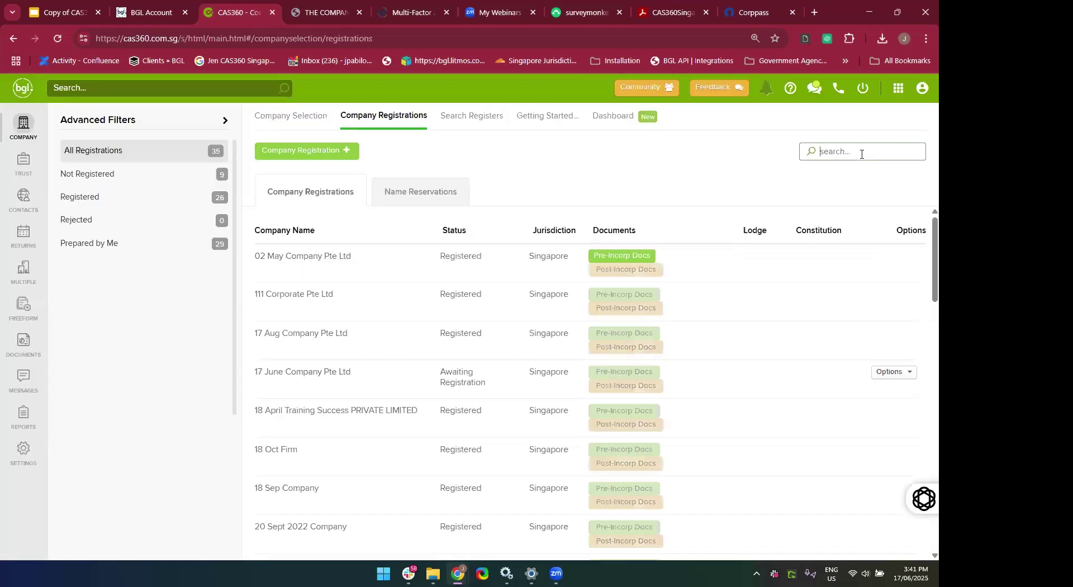
scroll(737, 428, "up", 1)
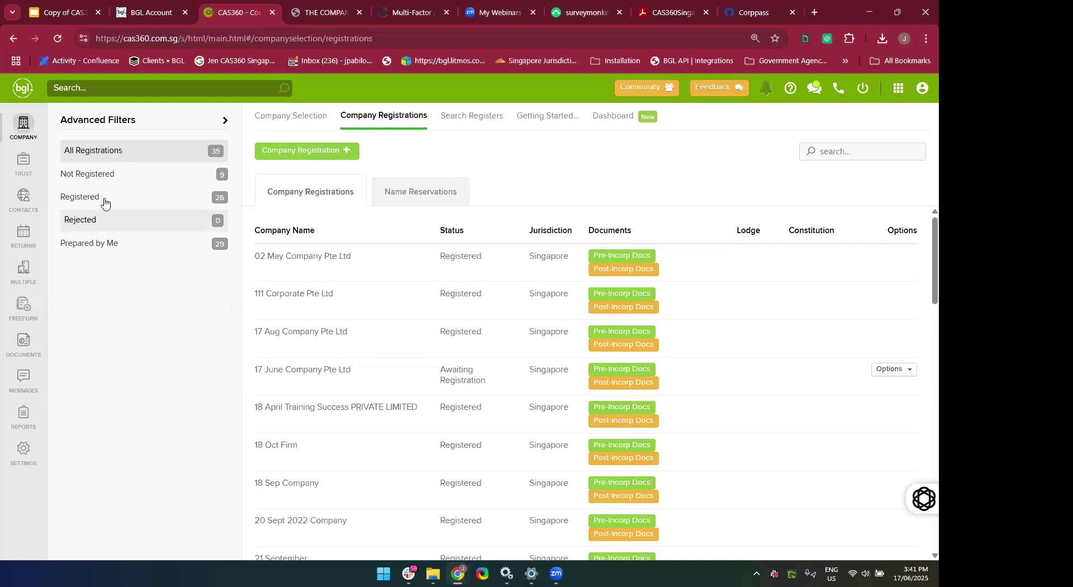
Try the Not Registered and Registered filters on the registrations list.
left_click(82, 175)
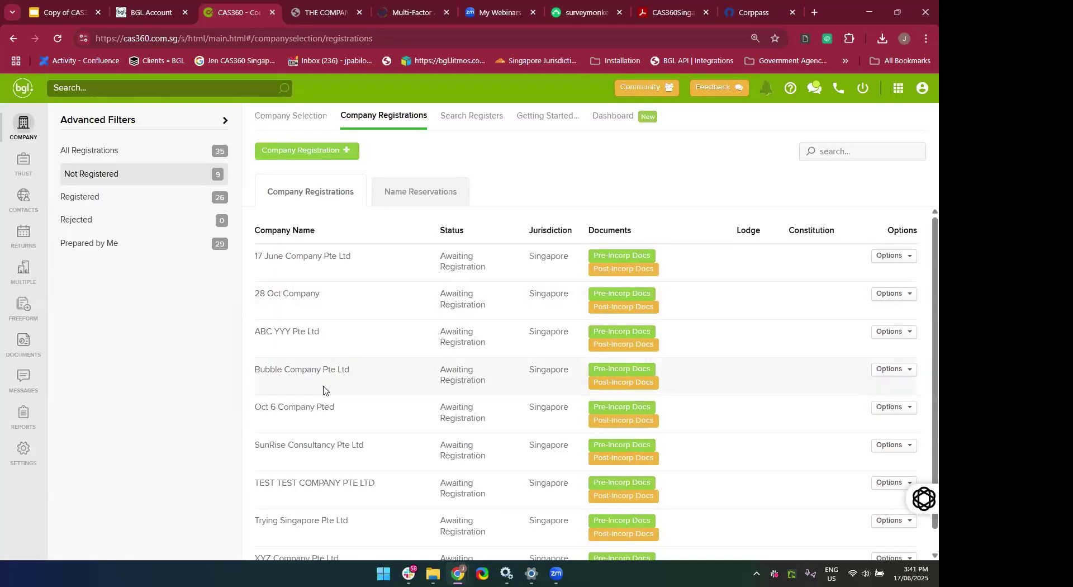
scroll(329, 374, "down", 1)
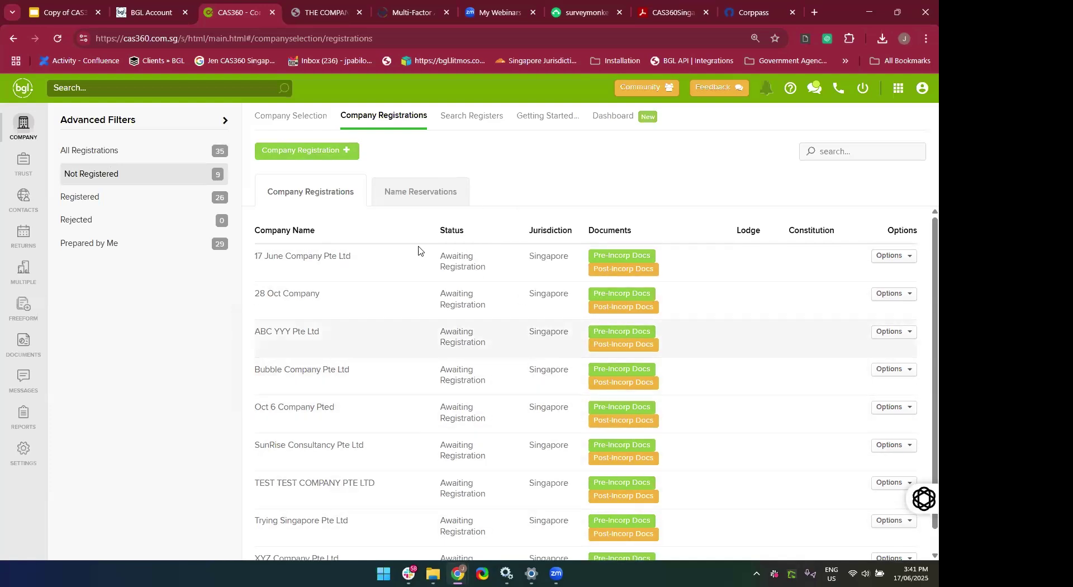
left_click(155, 197)
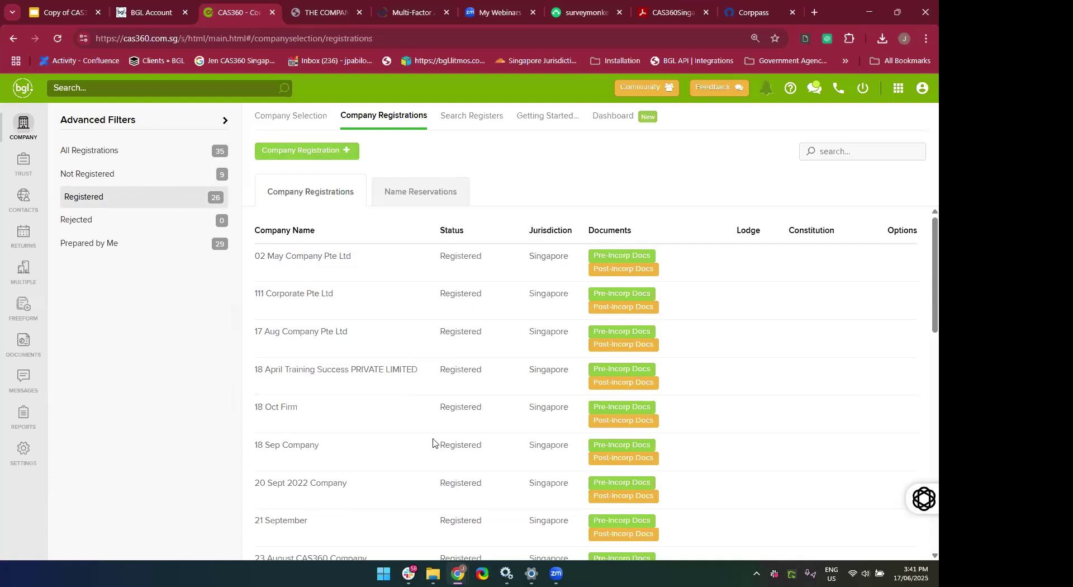
scroll(433, 442, "down", 3)
scroll(440, 411, "down", 10)
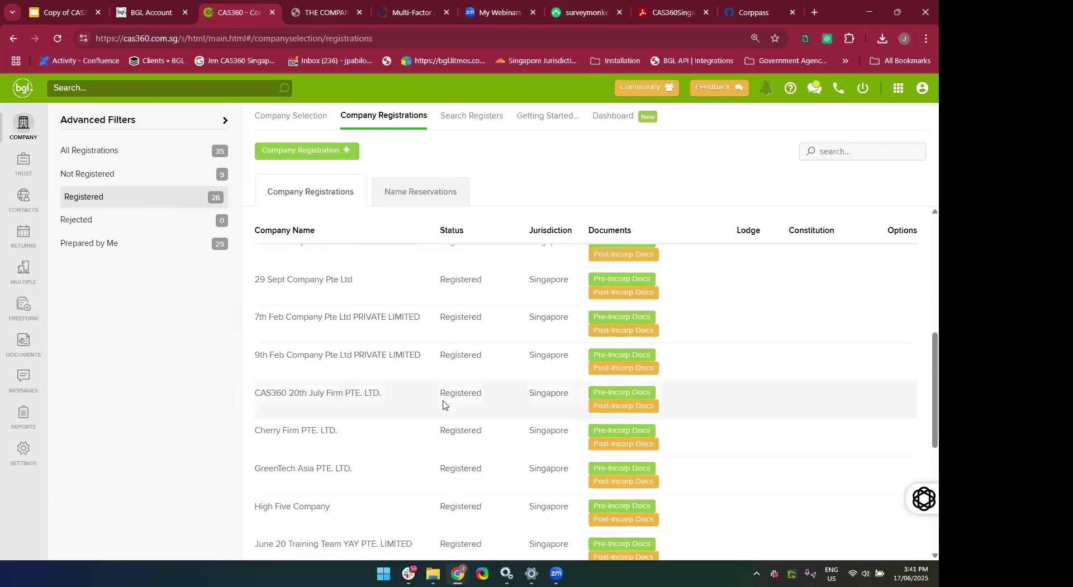
Try Prepared by Me and All Registrations, then settle on the Not Registered filter.
left_click(156, 240)
scroll(459, 512, "up", 3)
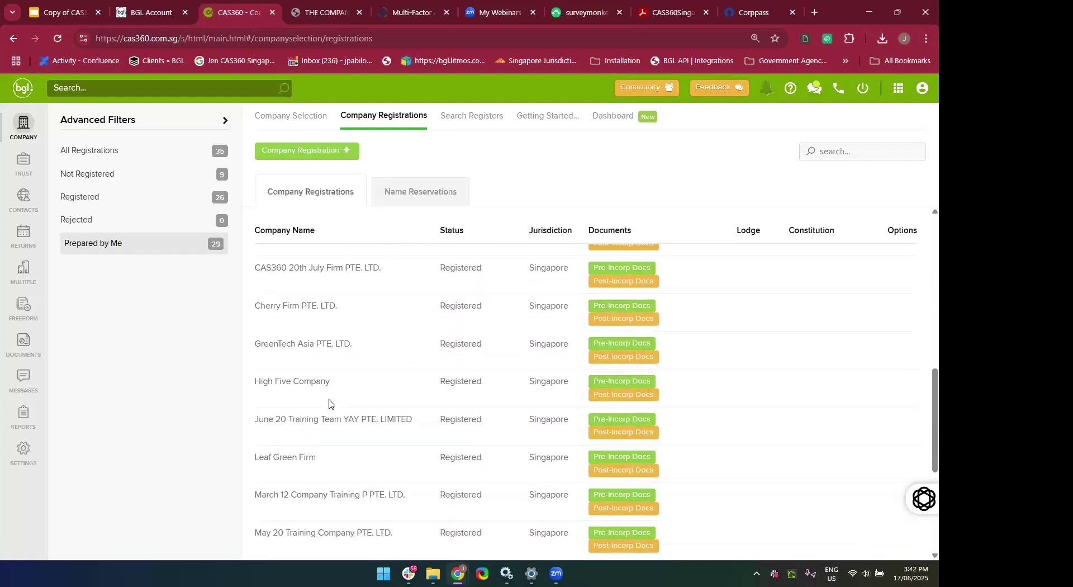
left_click(144, 155)
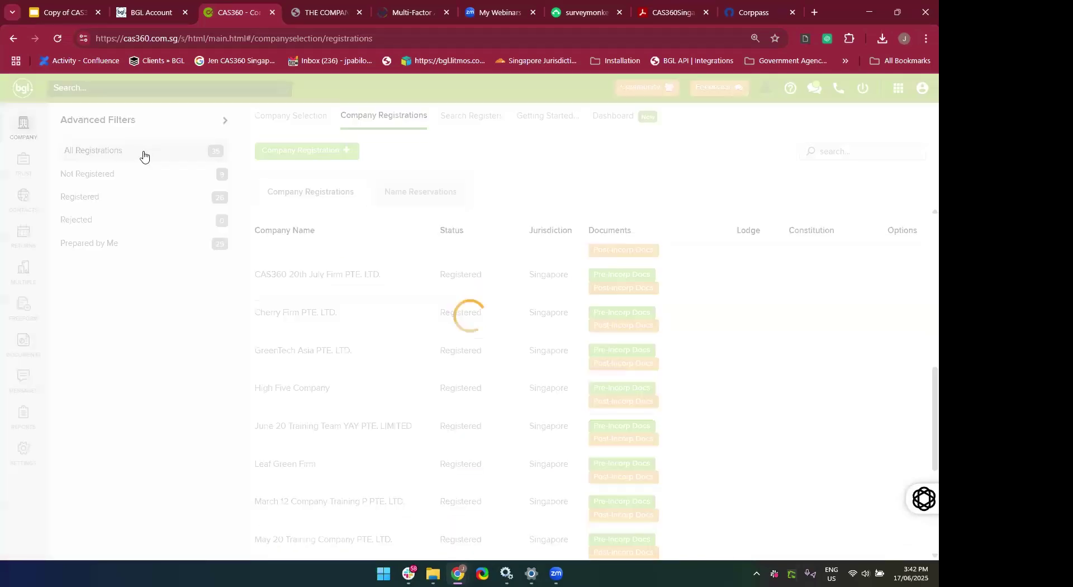
scroll(420, 442, "down", 5)
scroll(420, 442, "up", 5)
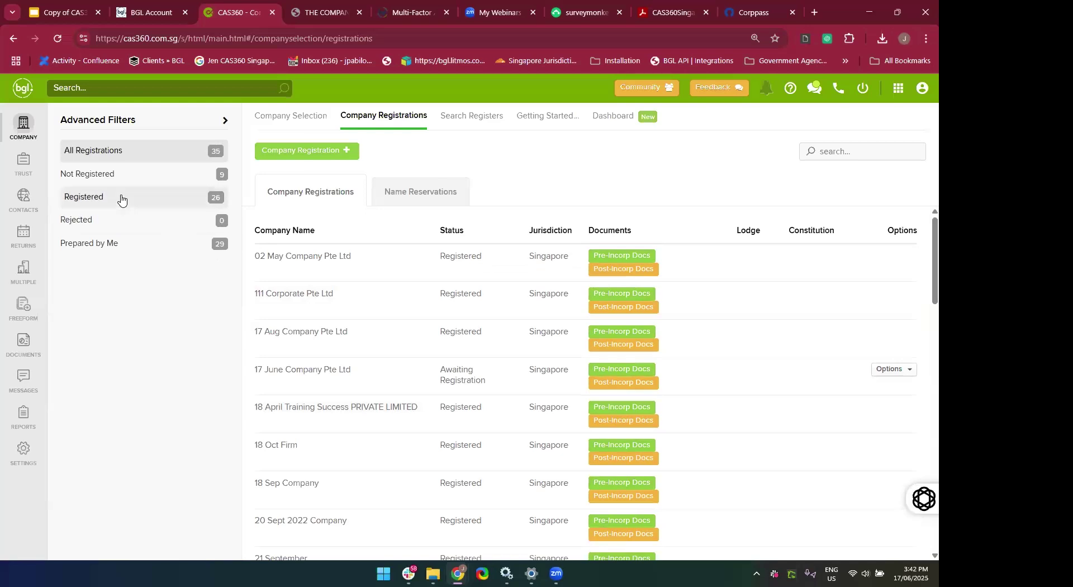
left_click(106, 173)
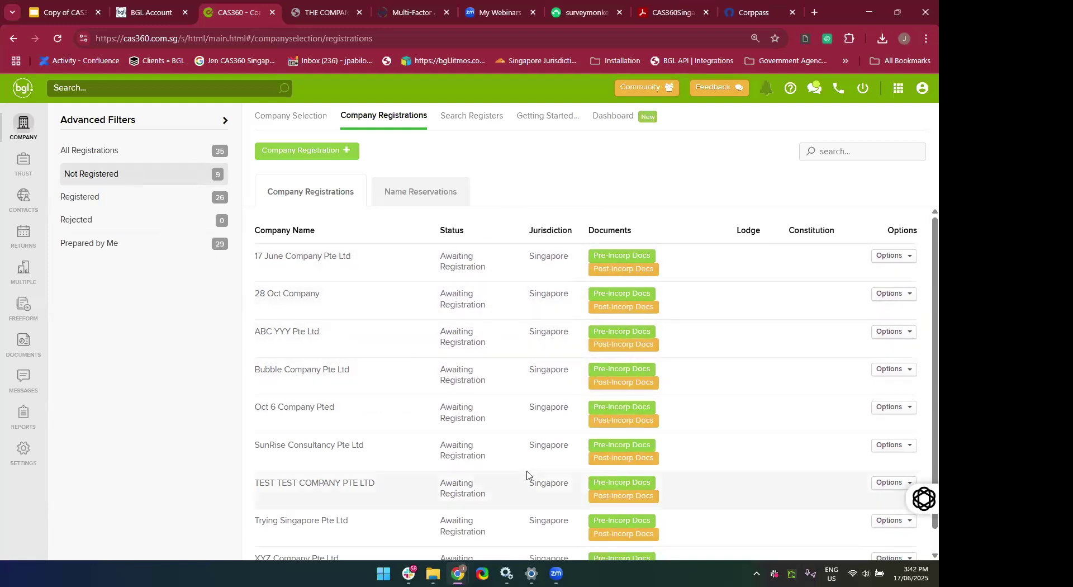
scroll(527, 475, "down", 1)
scroll(527, 474, "up", 1)
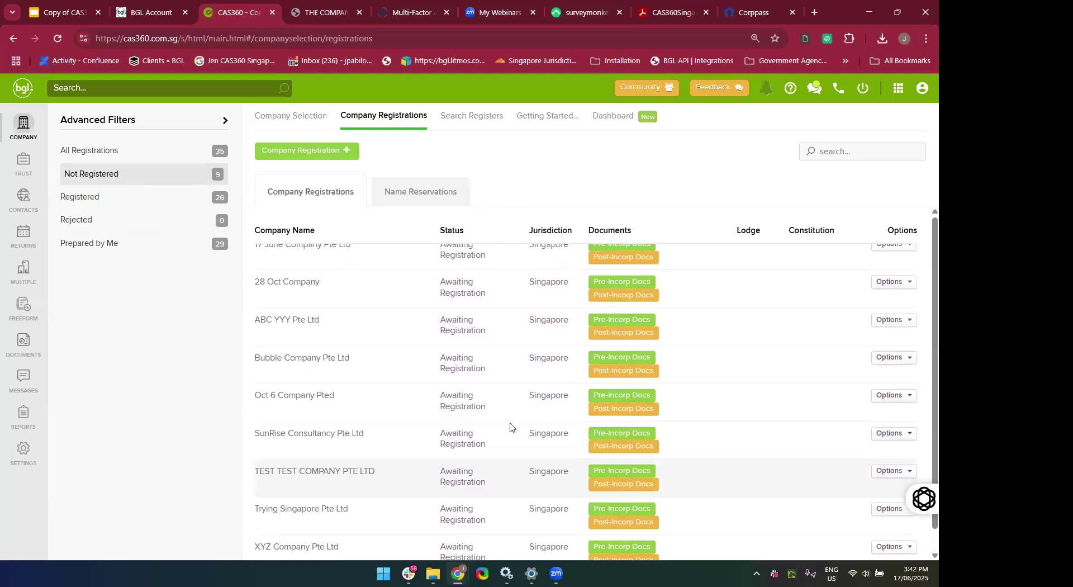
scroll(501, 399, "up", 1)
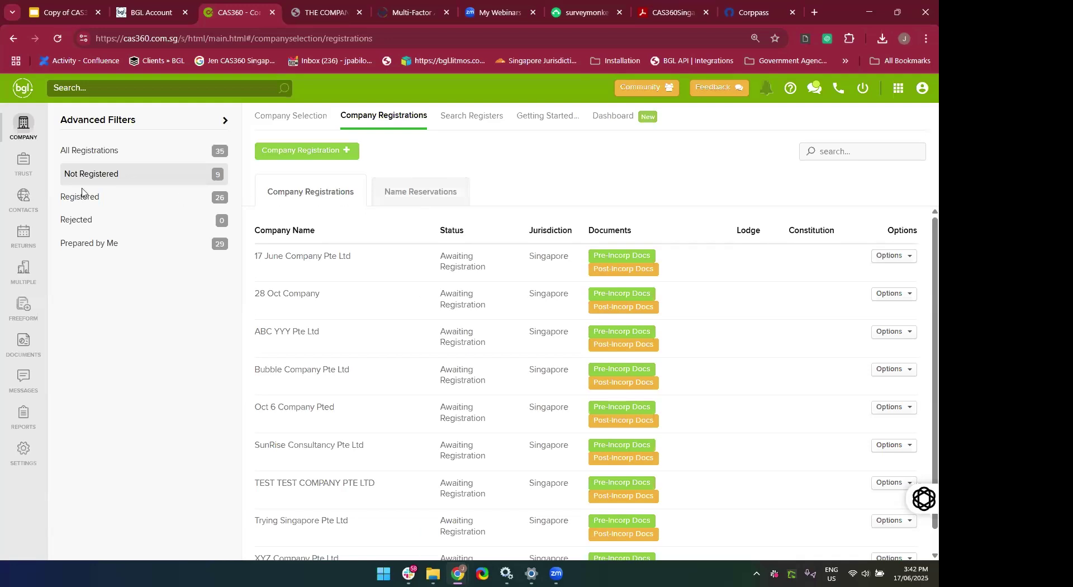
Open the Company Selection list and search it for '17 June'.
left_click(19, 140)
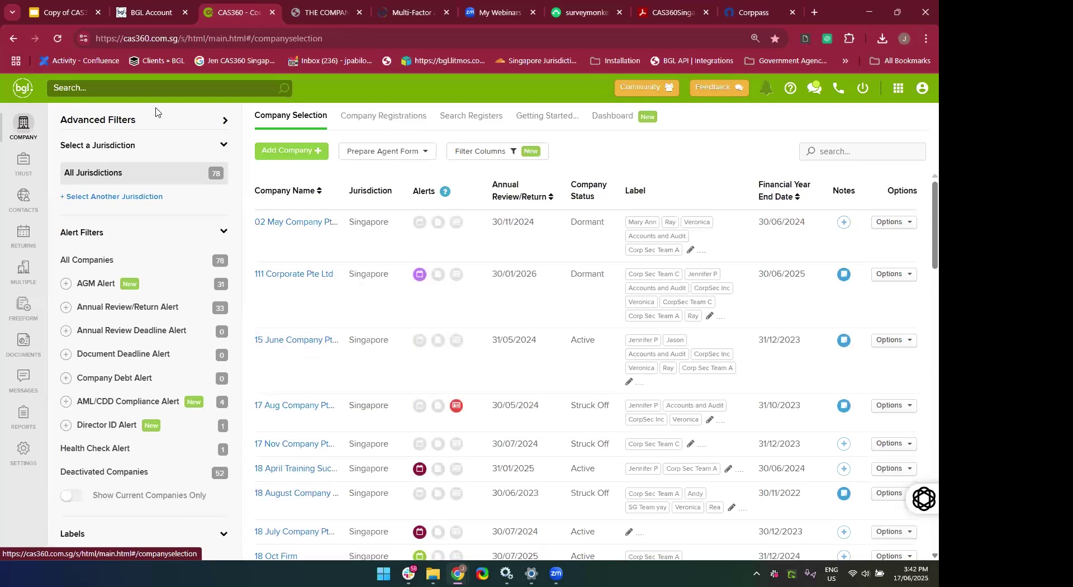
scroll(292, 397, "down", 1)
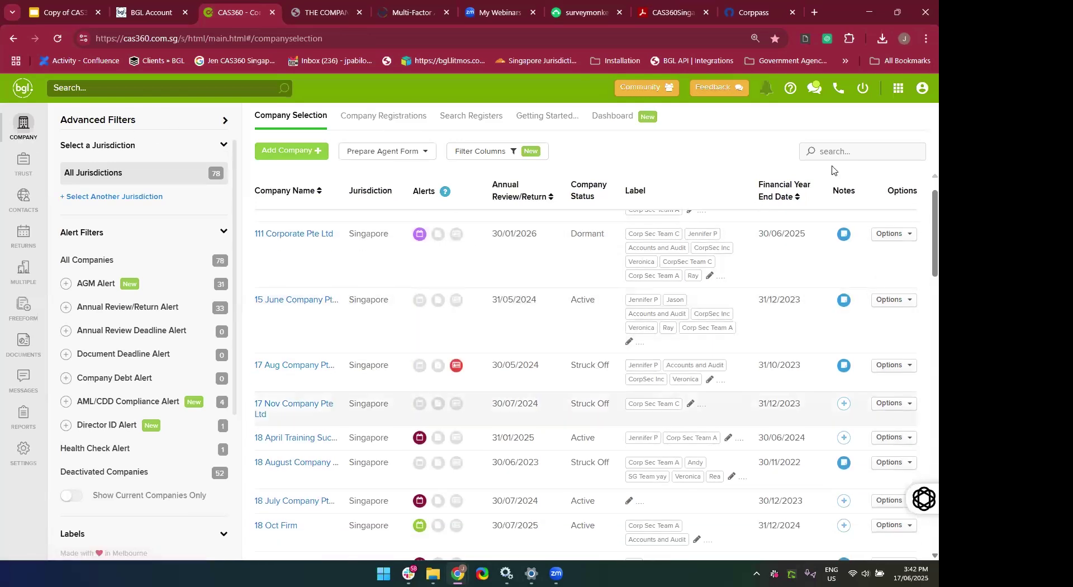
left_click(841, 144)
type("17 ")
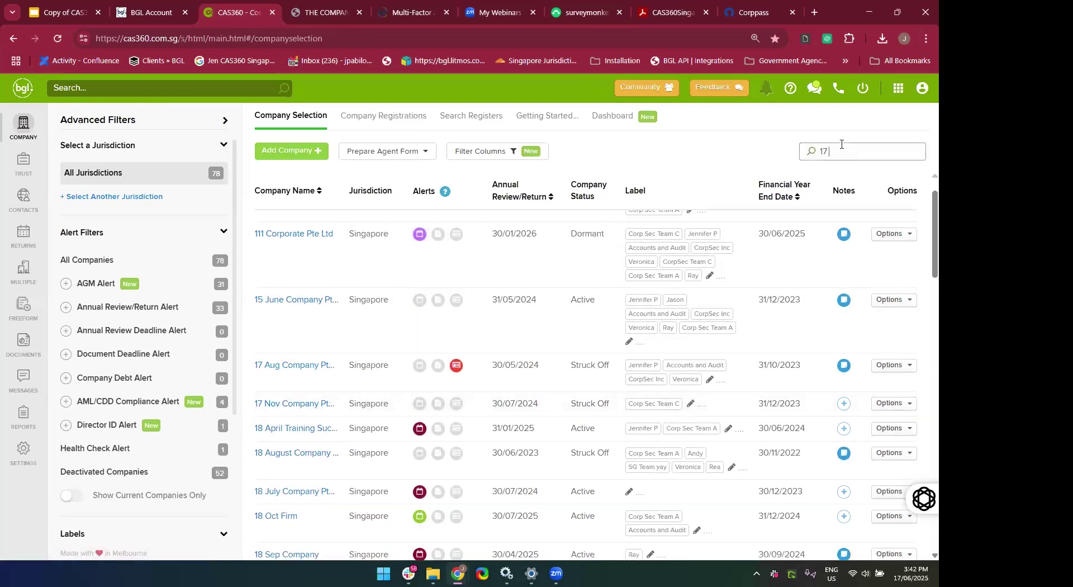
type("June")
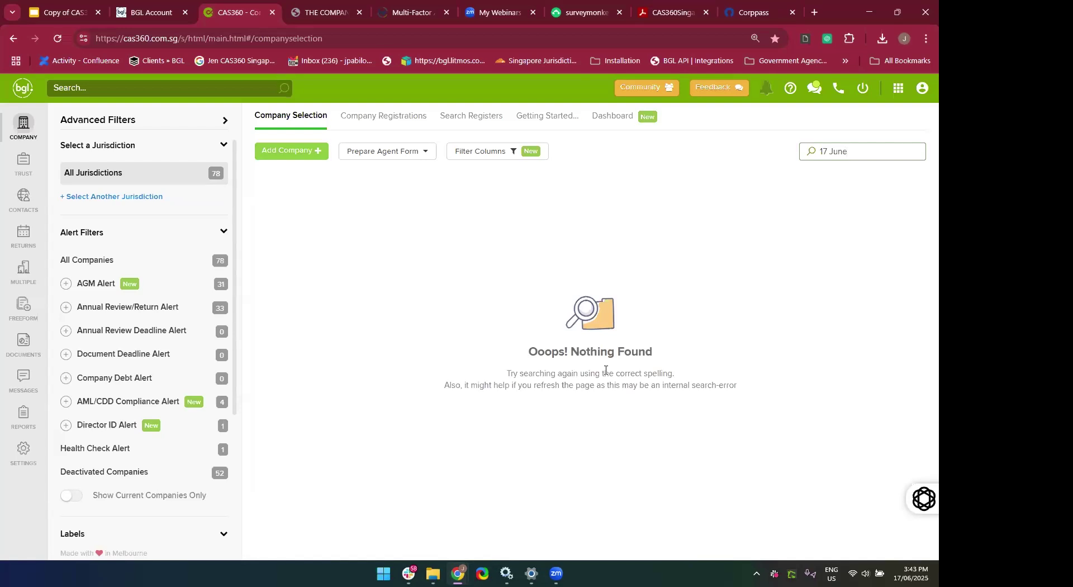
Return to Company Registrations filtered to Not Registered and open Options on the 17 June row.
left_click(416, 122)
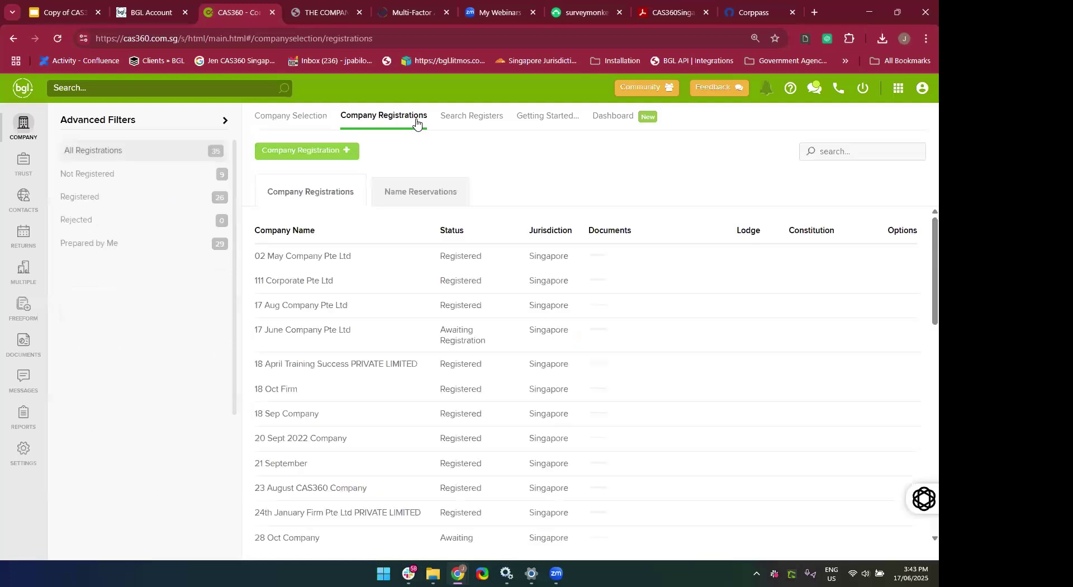
left_click(118, 180)
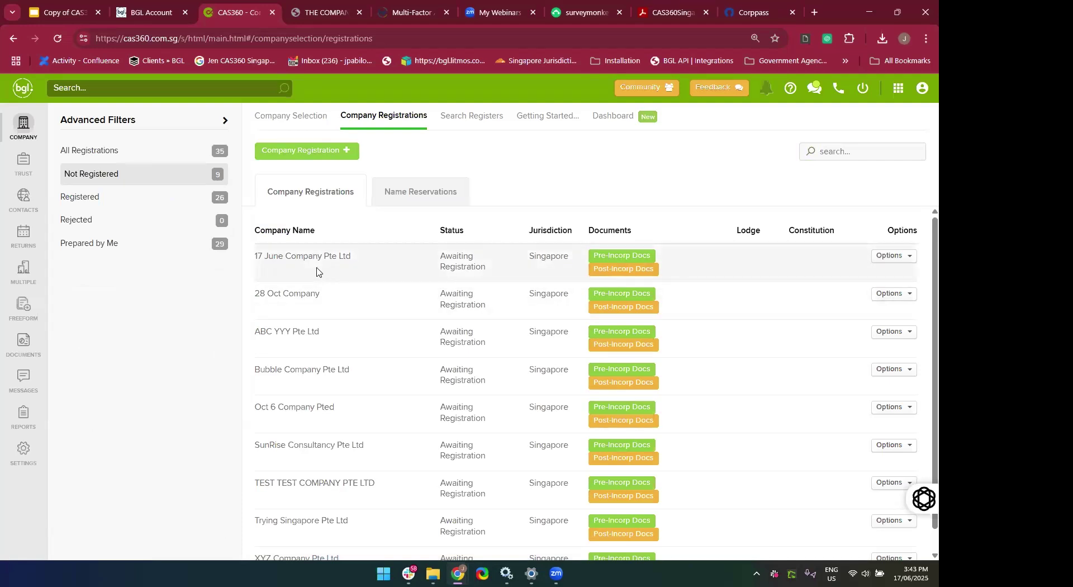
left_click(616, 272)
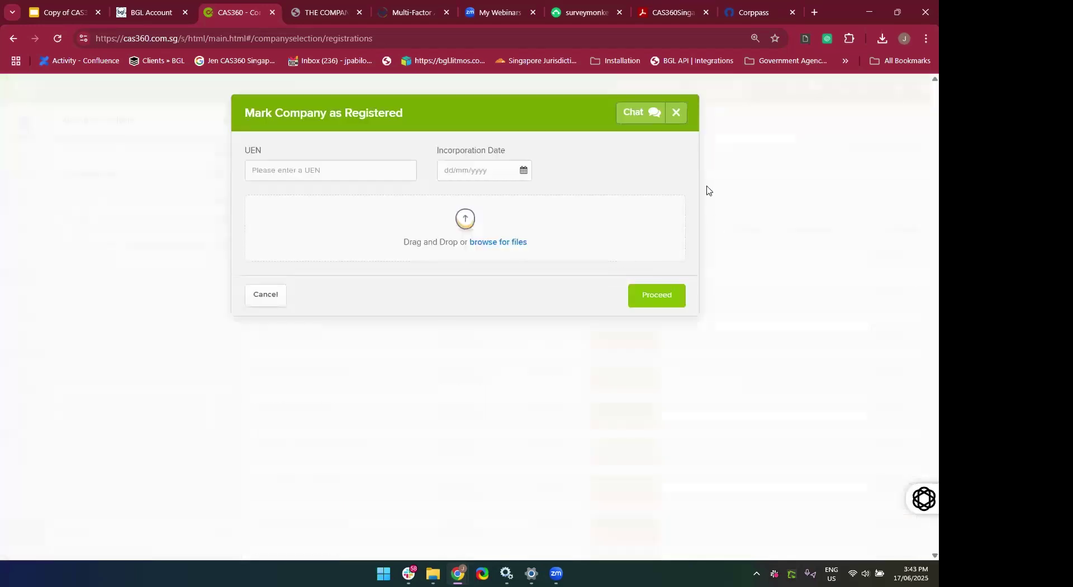
left_click(676, 113)
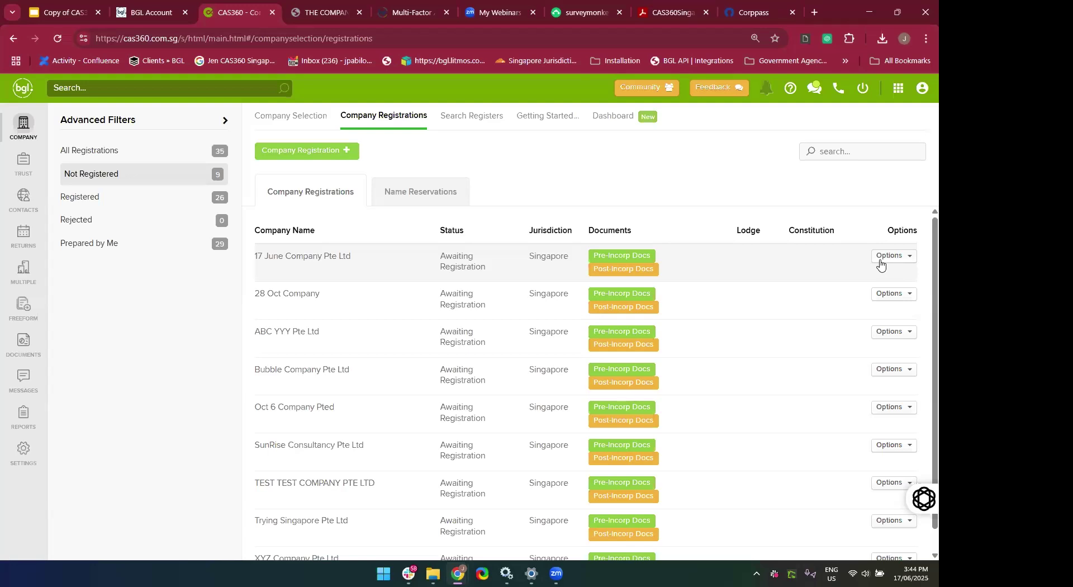
left_click(880, 263)
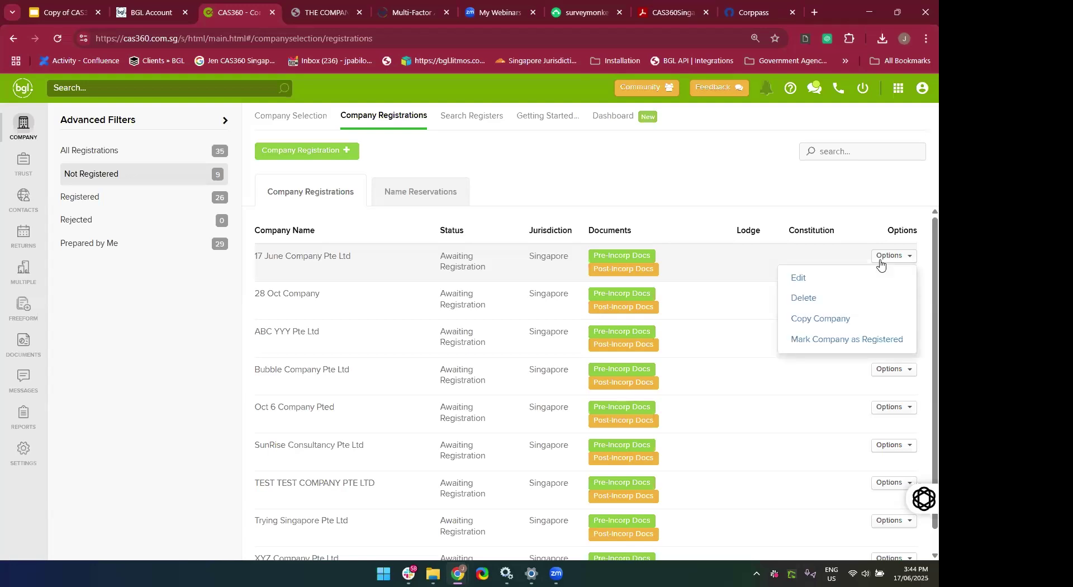
In Mark Company as Registered, enter the UEN and set incorporation date 17/06/2025.
left_click(855, 341)
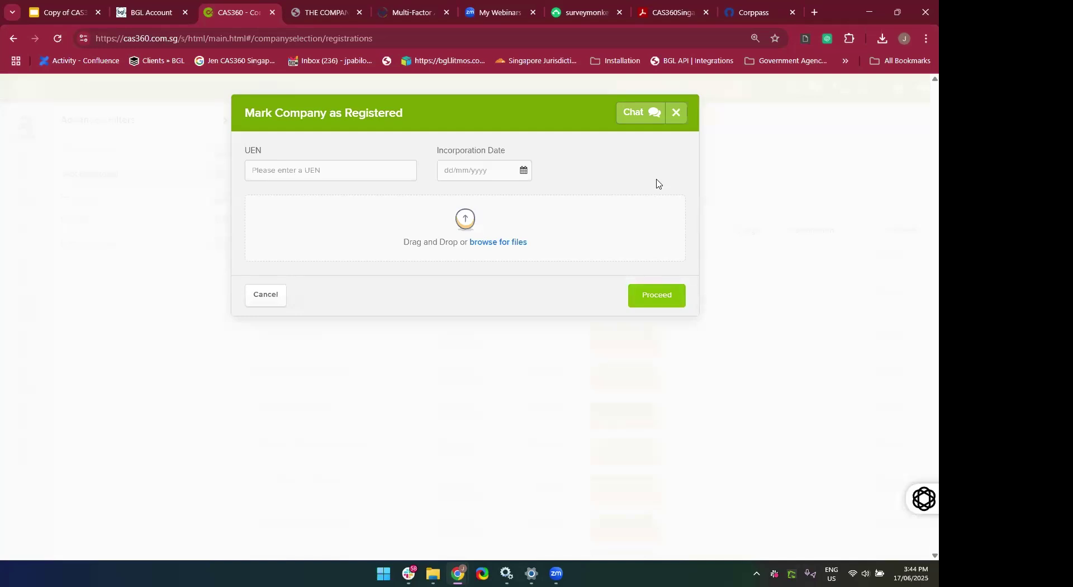
left_click(337, 173)
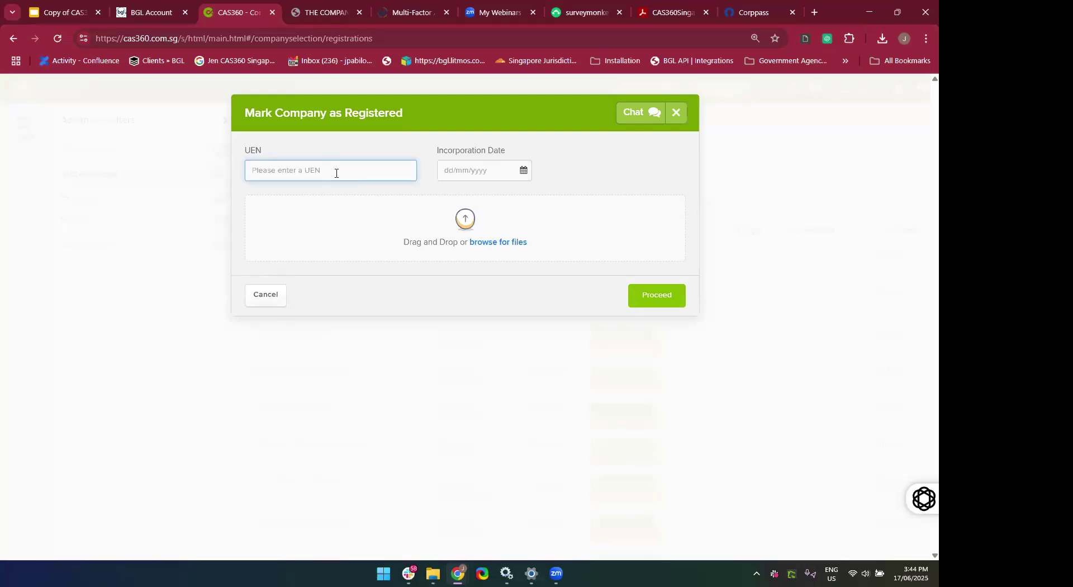
type("00000")
key("BackSpace")
type("00")
type("D")
left_click(480, 176)
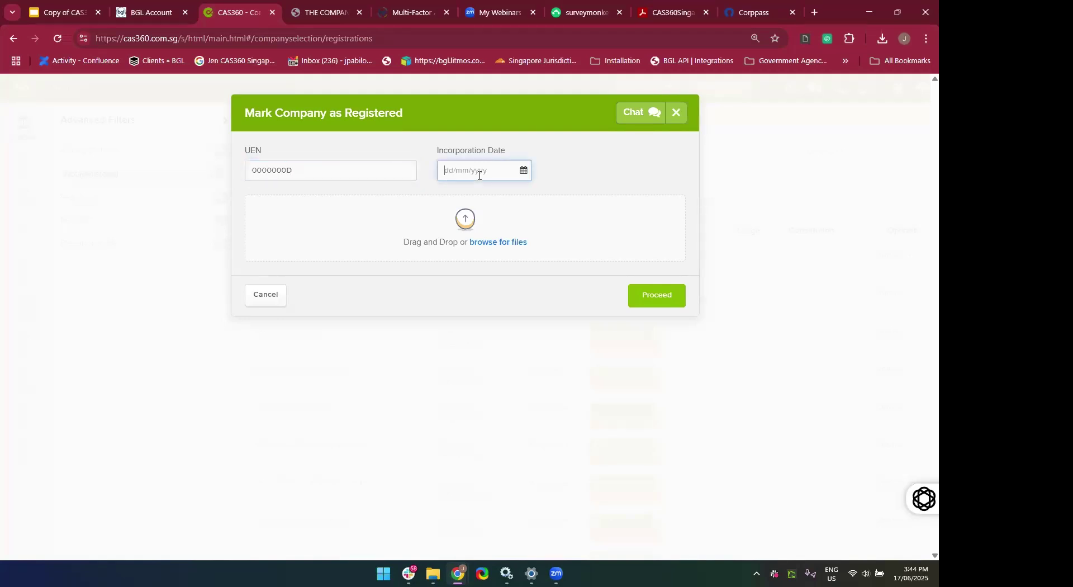
left_click(522, 172)
left_click(495, 344)
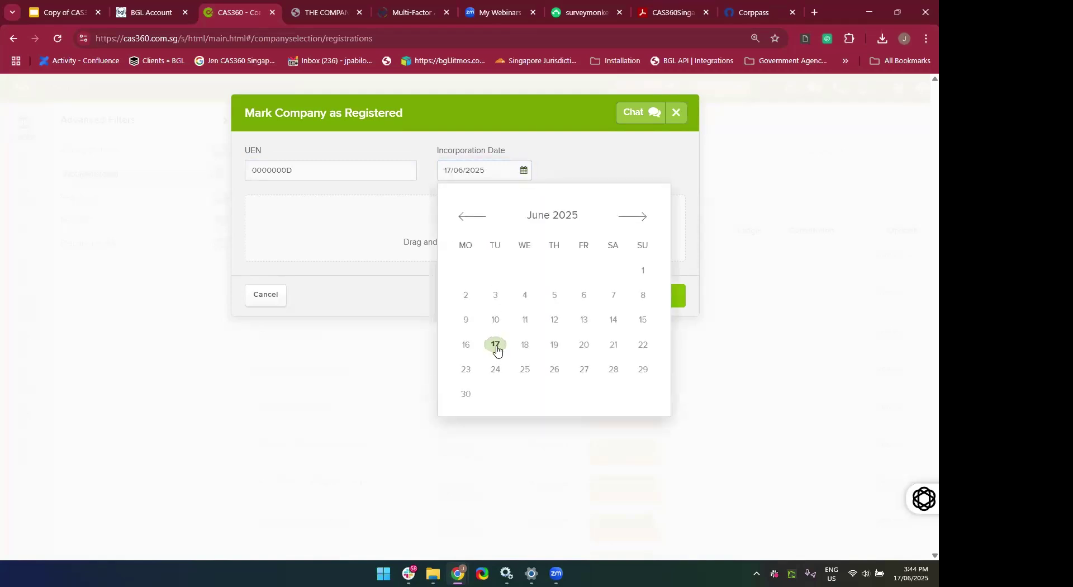
left_click(391, 304)
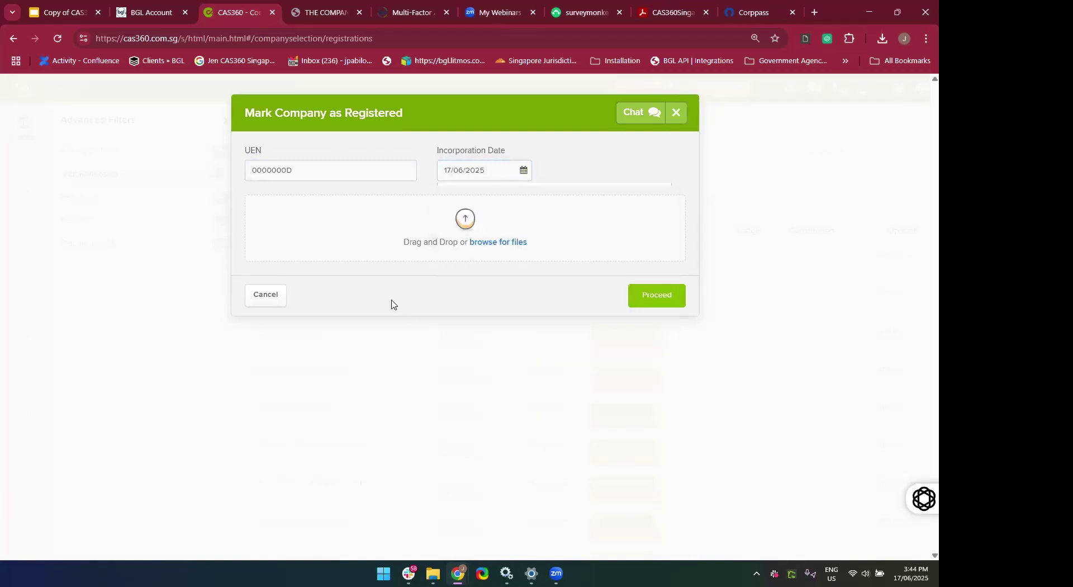
Add two zeros to fix the invalid UEN and proceed with registration.
left_click(645, 293)
left_click(308, 168)
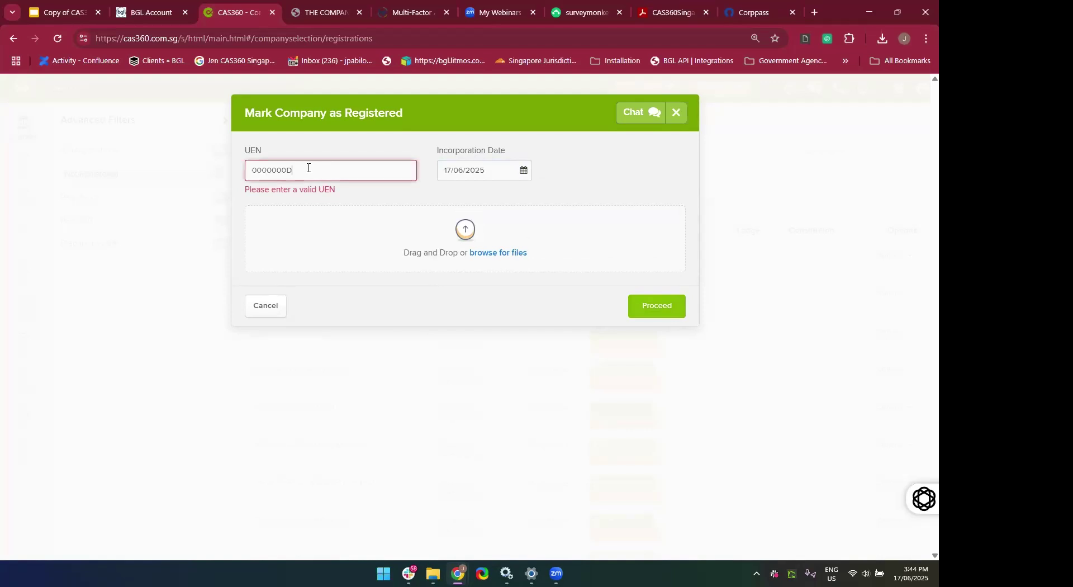
type("00")
left_click(648, 302)
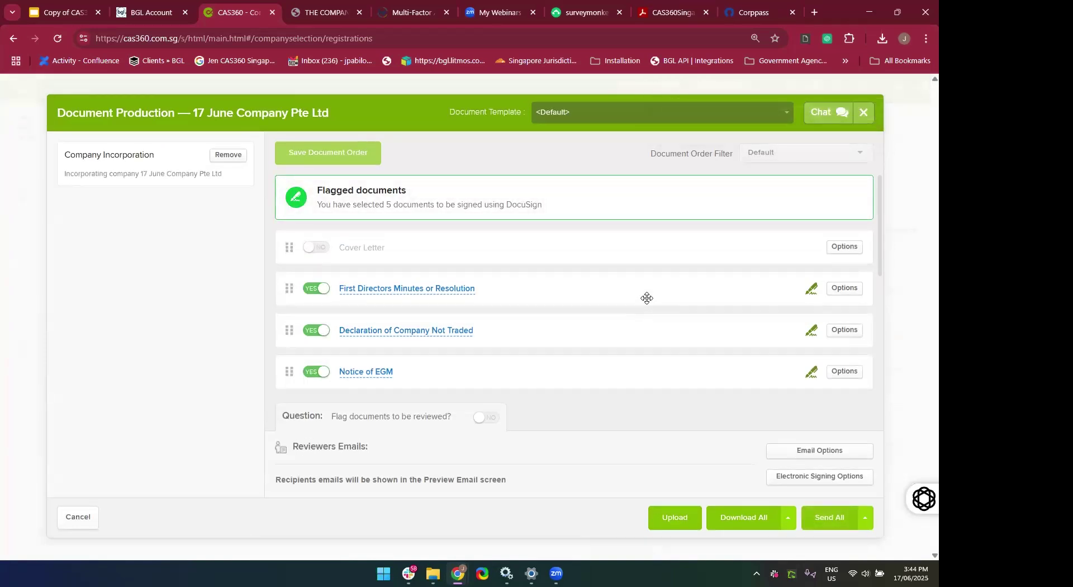
scroll(647, 297, "down", 5)
scroll(647, 298, "up", 2)
scroll(647, 298, "down", 2)
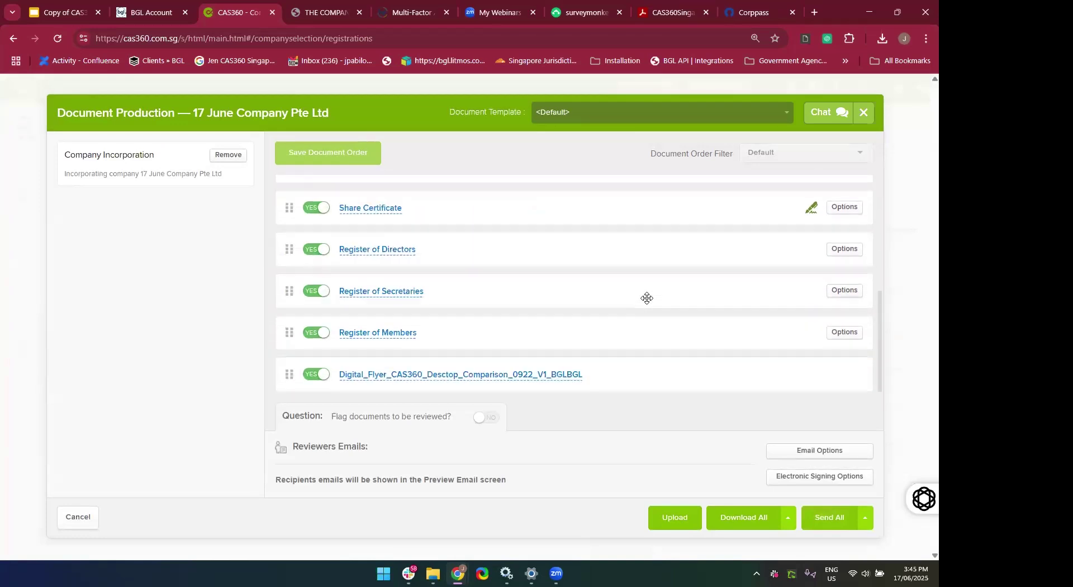
scroll(647, 298, "up", 5)
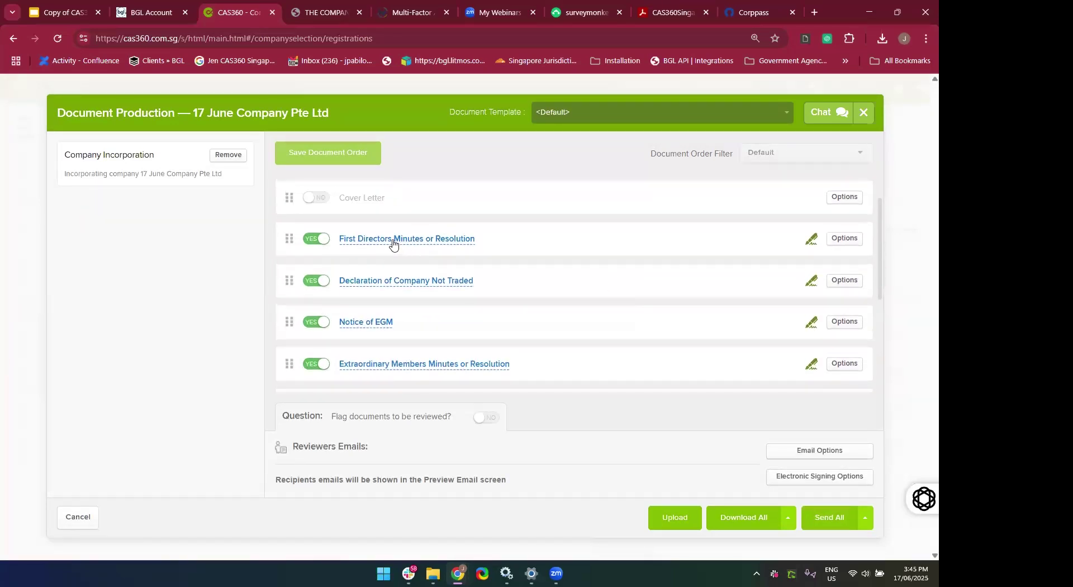
left_click(393, 241)
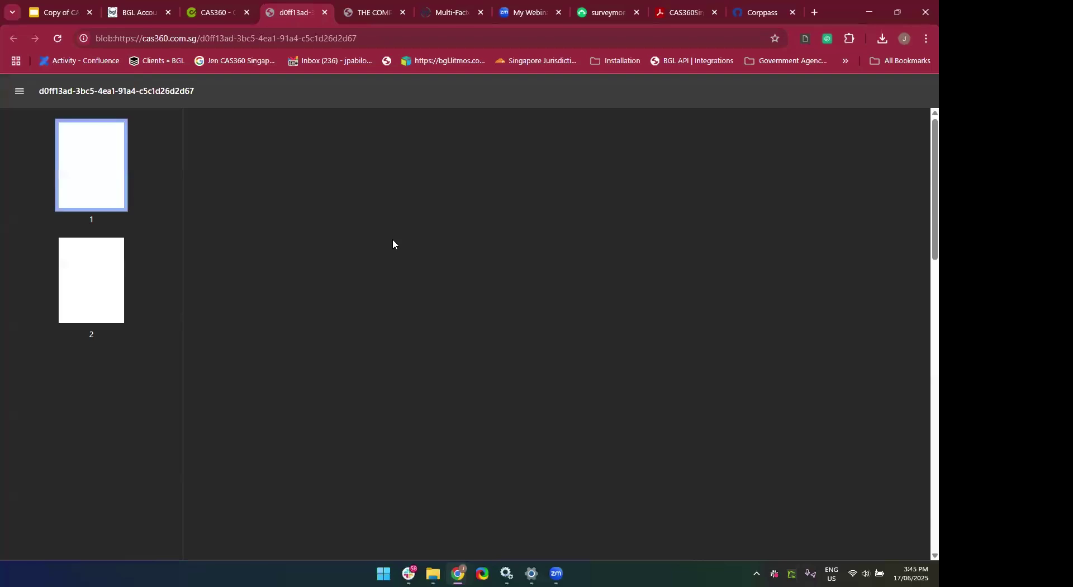
scroll(525, 345, "down", 10)
scroll(525, 344, "up", 10)
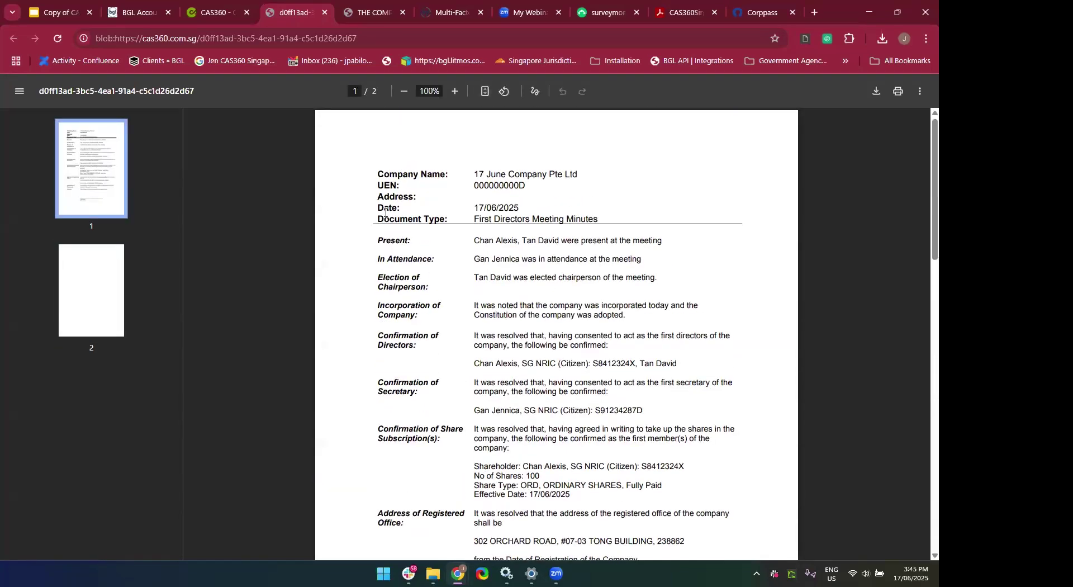
left_click(324, 15)
scroll(402, 296, "down", 2)
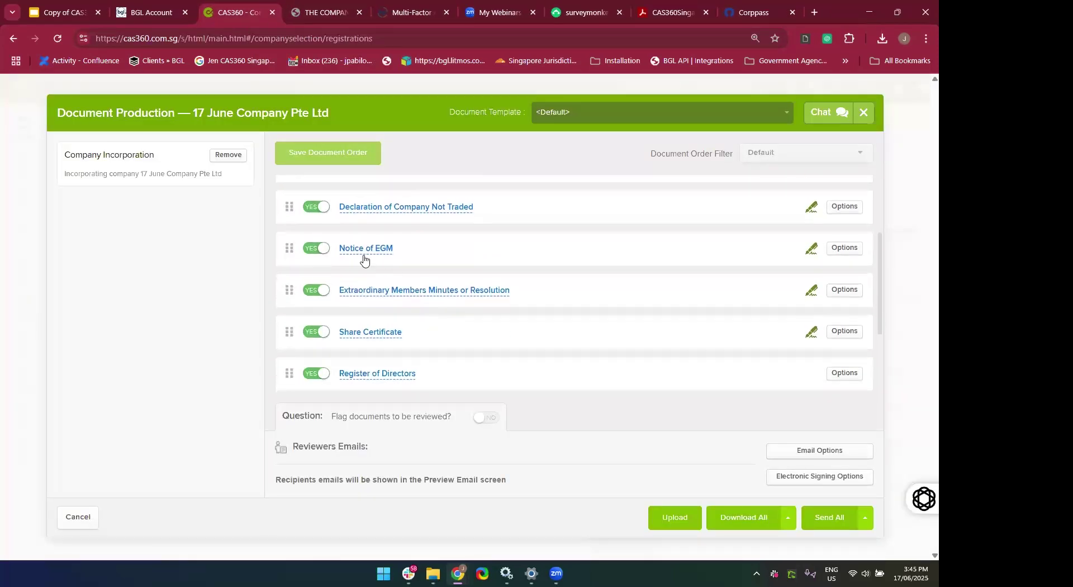
left_click(364, 256)
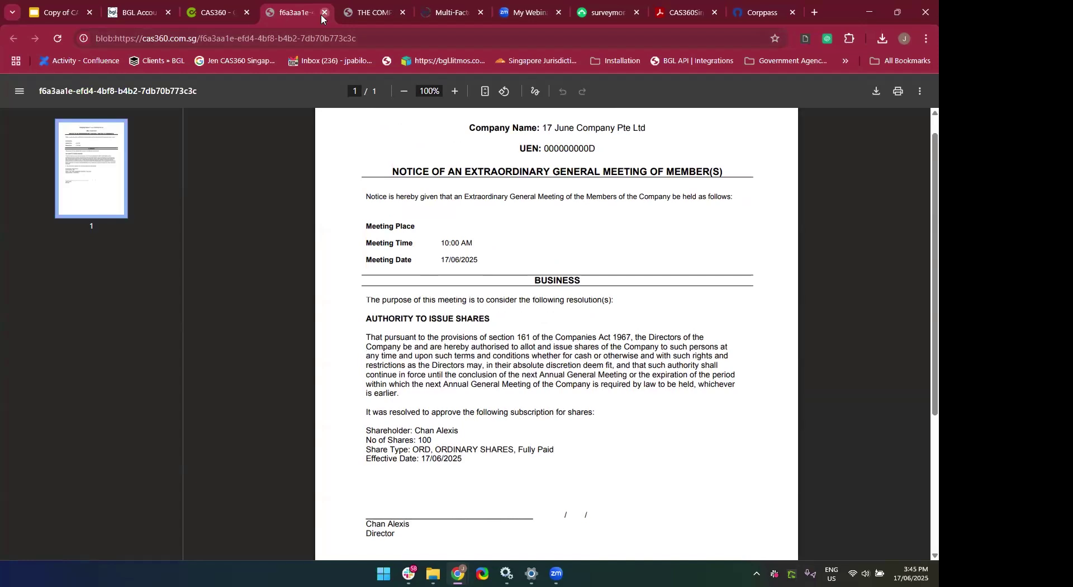
left_click(322, 13)
scroll(417, 366, "down", 3)
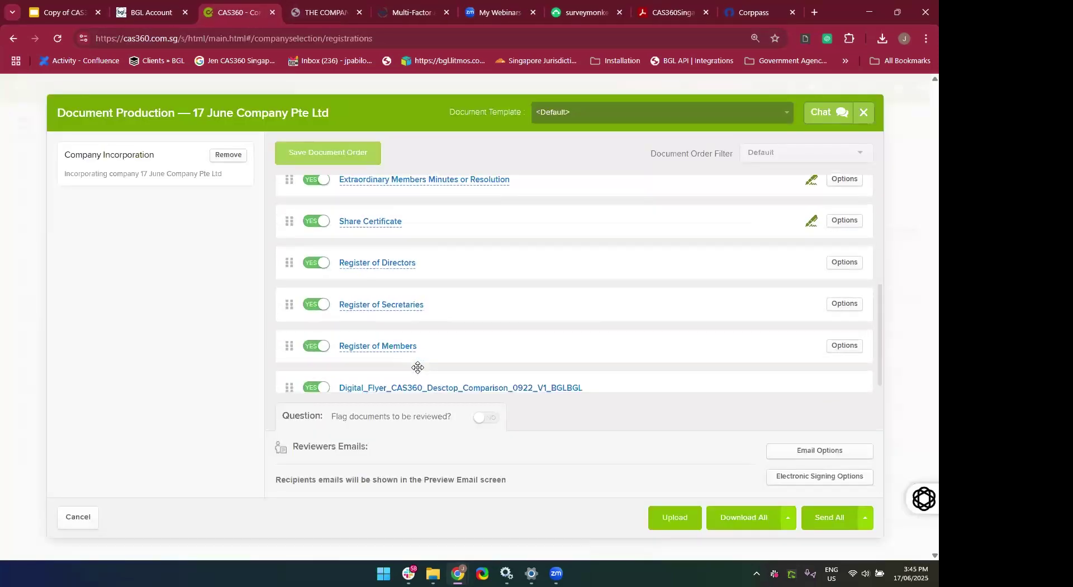
left_click(344, 214)
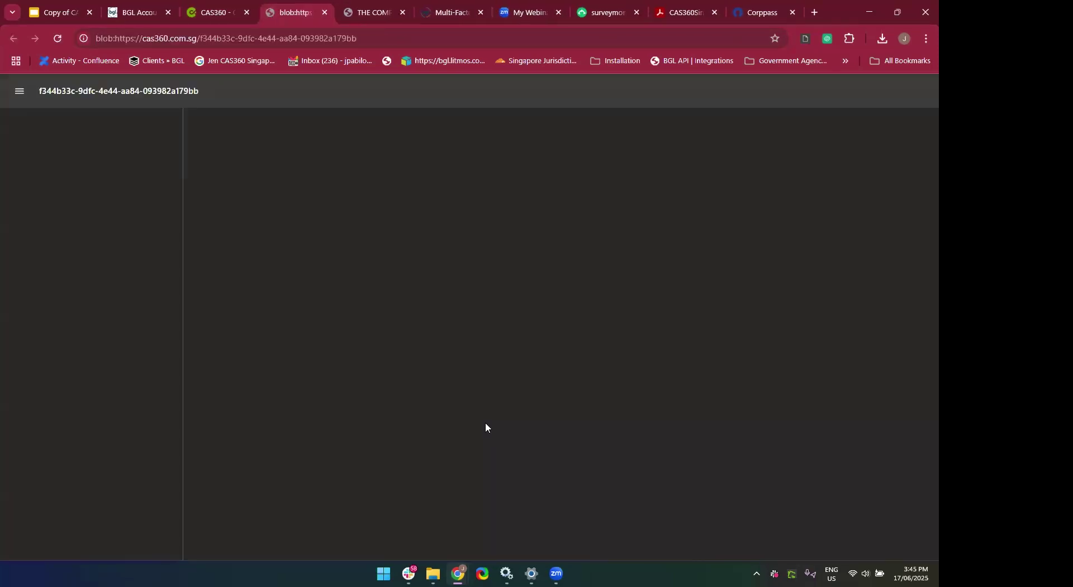
left_click(323, 14)
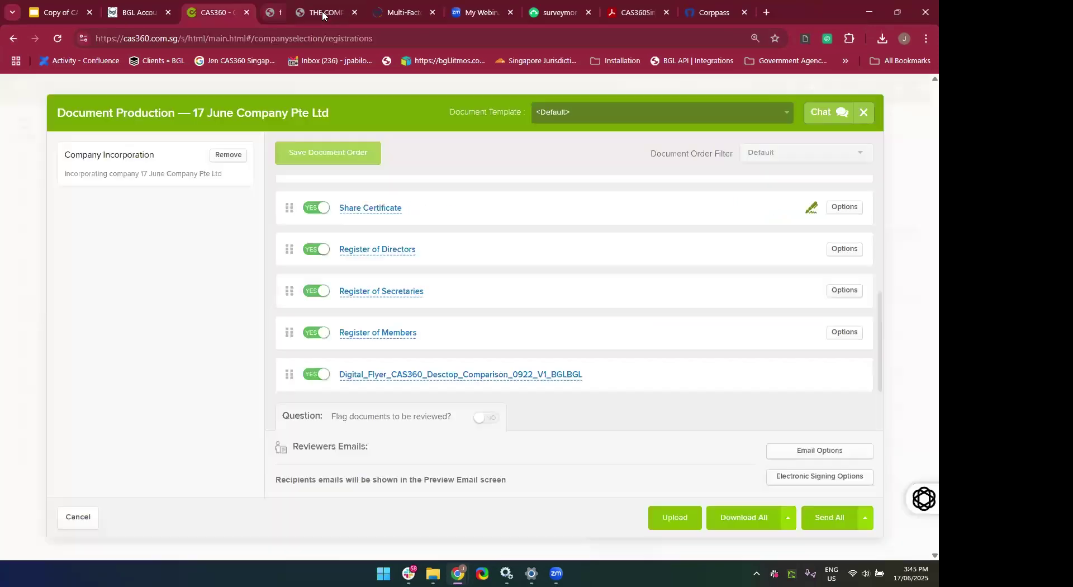
left_click(390, 252)
scroll(396, 398, "down", 4)
scroll(397, 397, "up", 4)
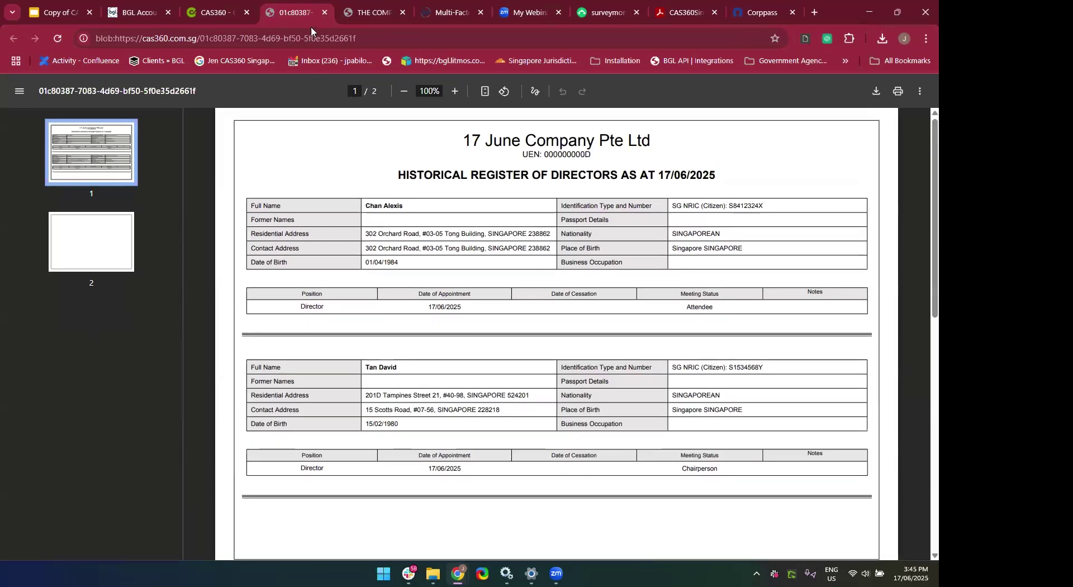
left_click(325, 12)
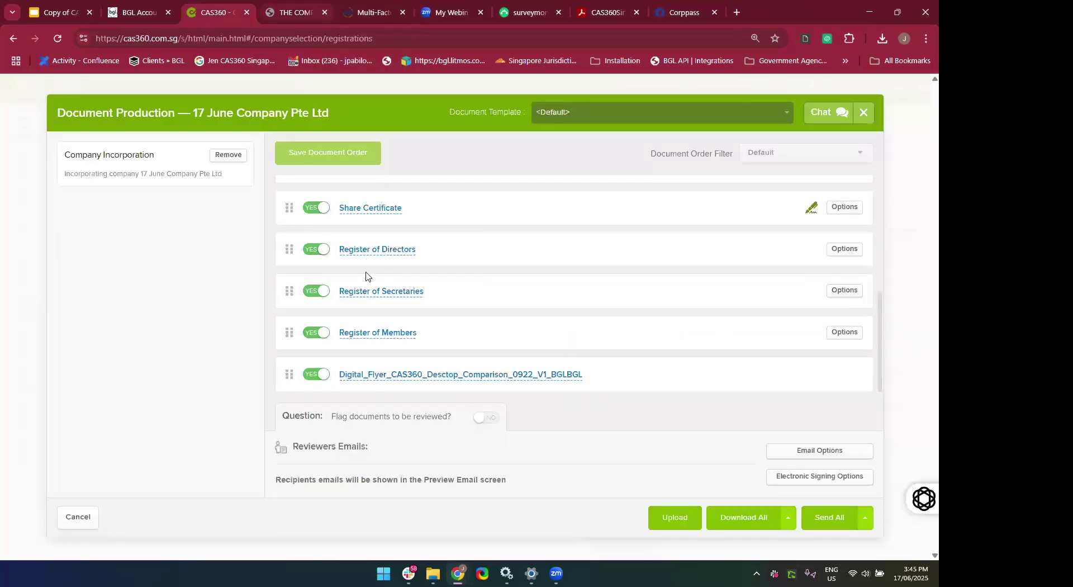
left_click(363, 292)
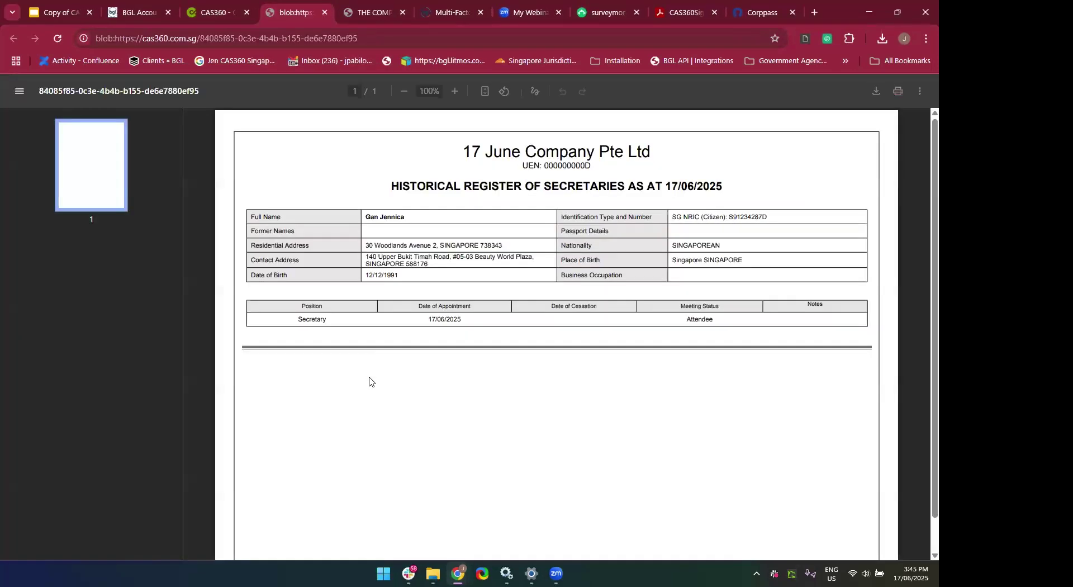
left_click(325, 12)
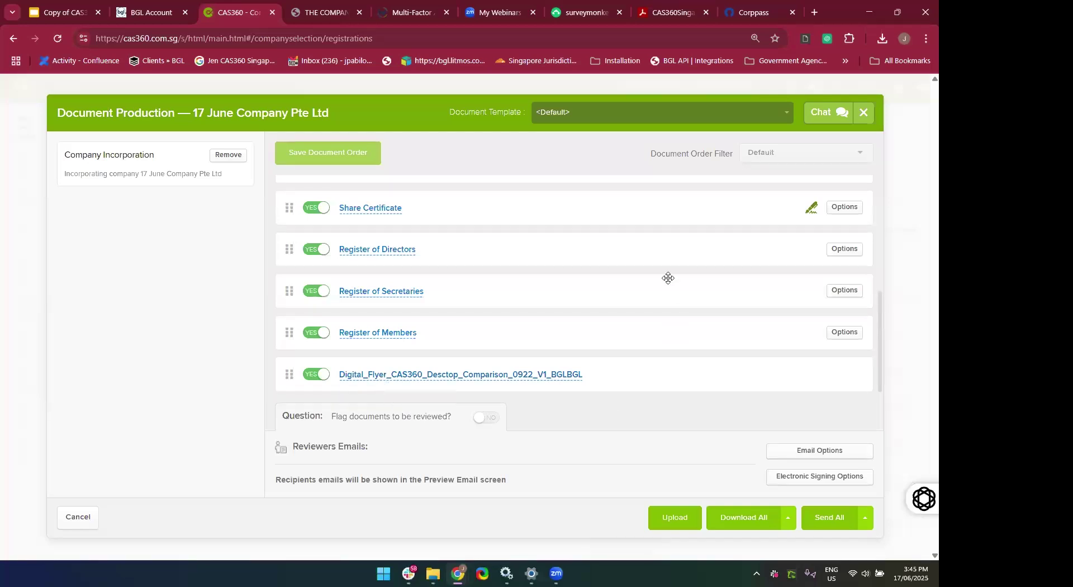
Close Document Production, search companies for '17 June' and open 17 June Company Pte Ltd.
left_click(864, 114)
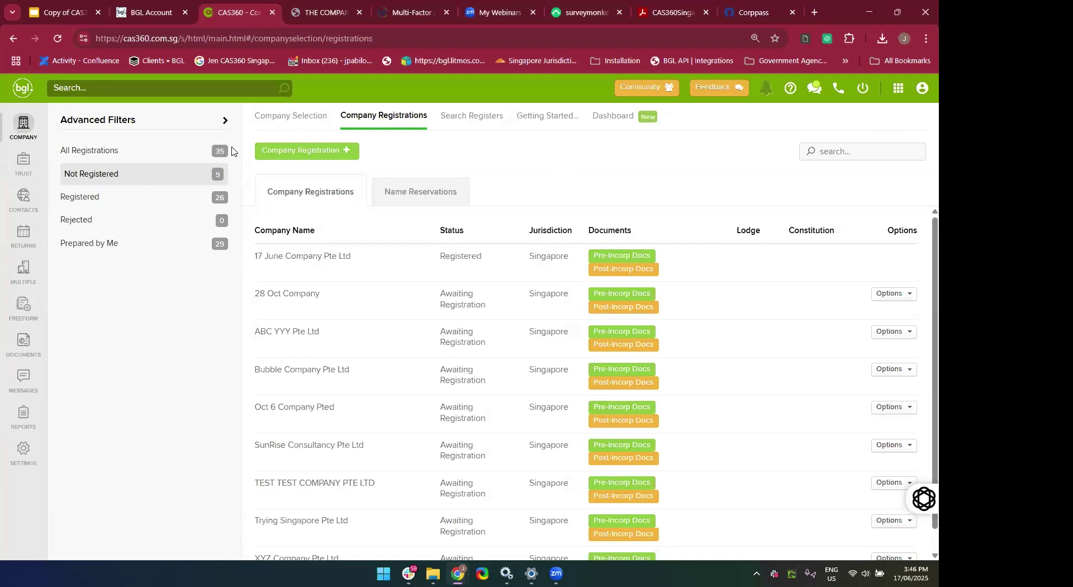
type("17 June")
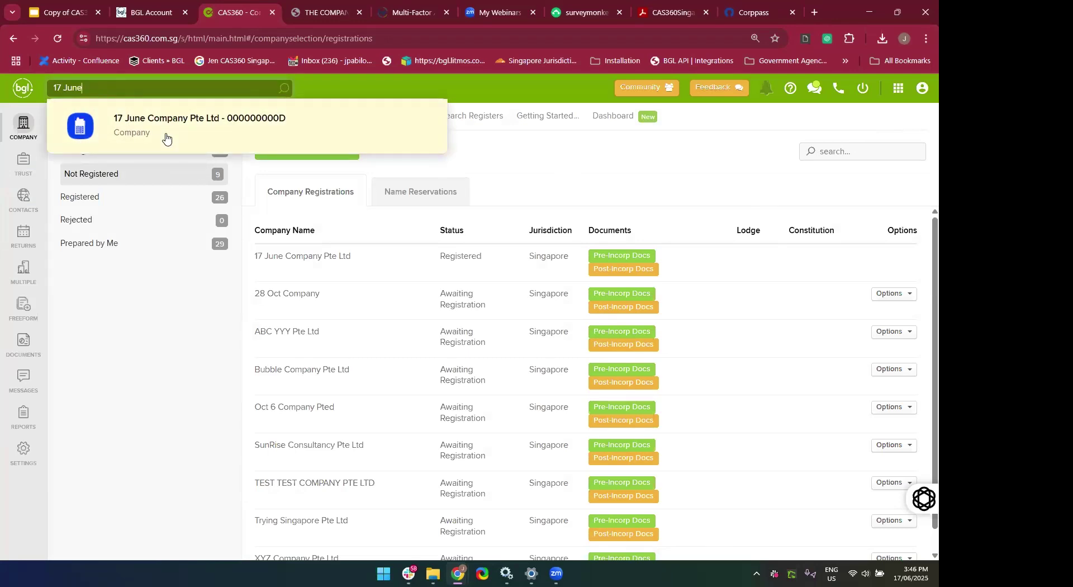
left_click(31, 134)
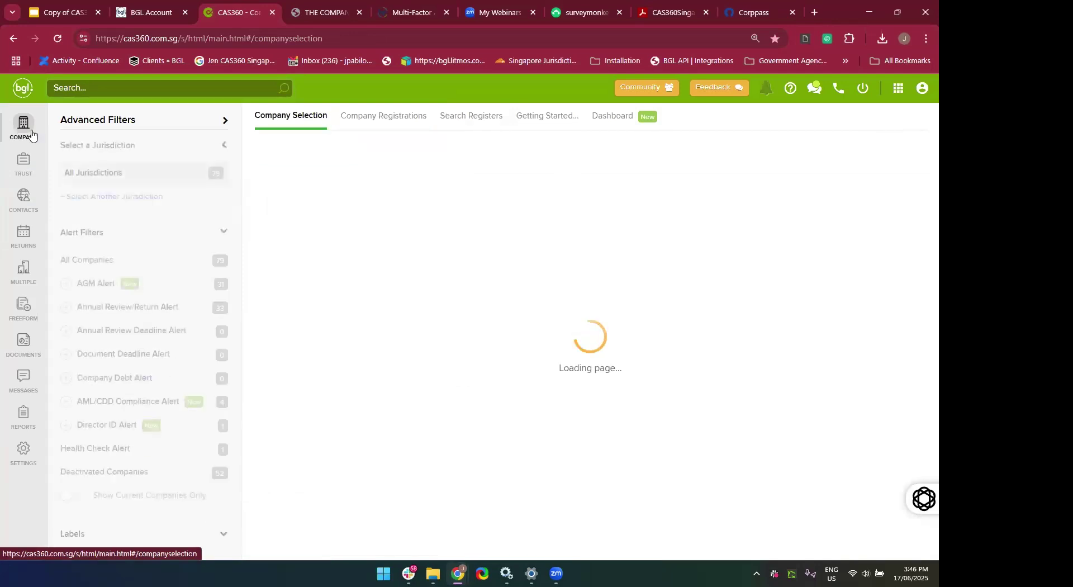
left_click(848, 156)
type("17 June")
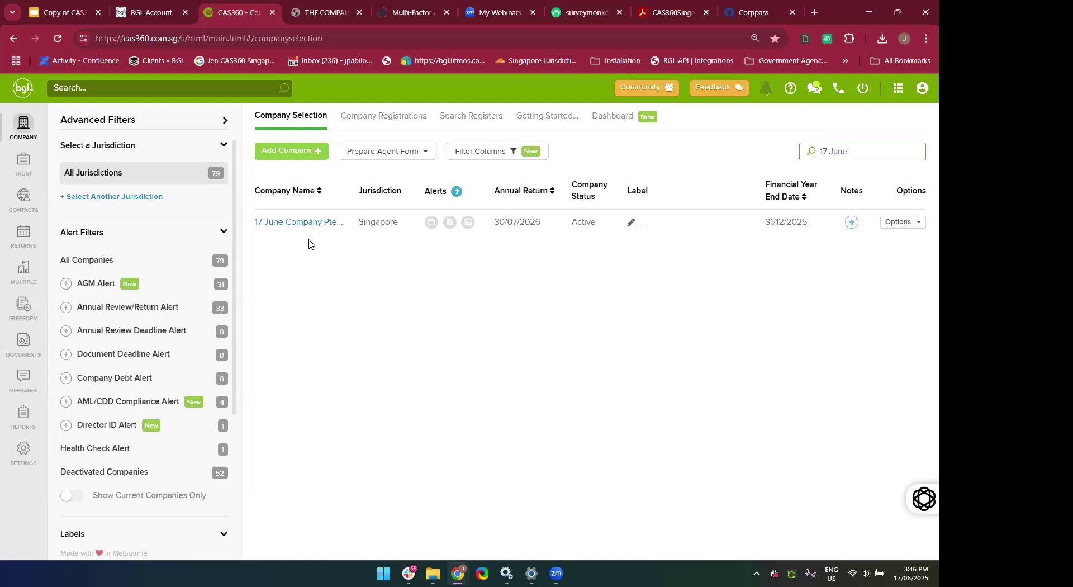
left_click(287, 223)
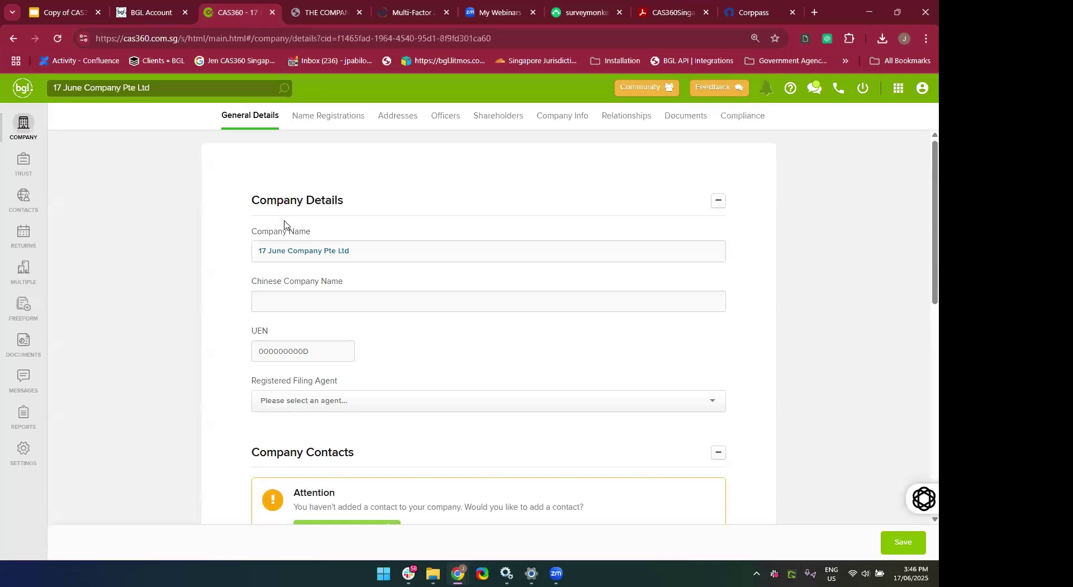
scroll(258, 327, "down", 2)
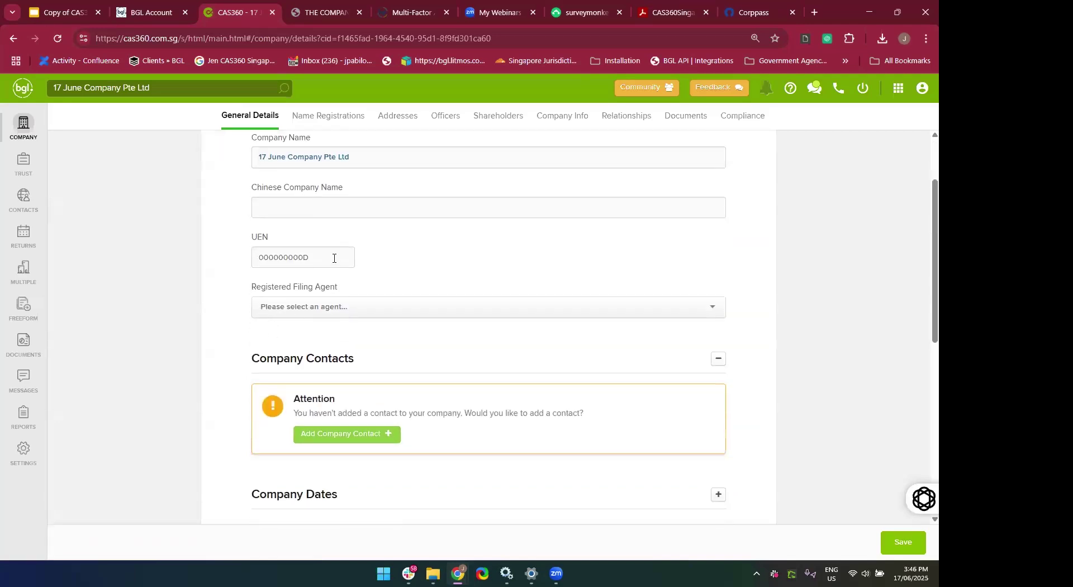
left_click(304, 251)
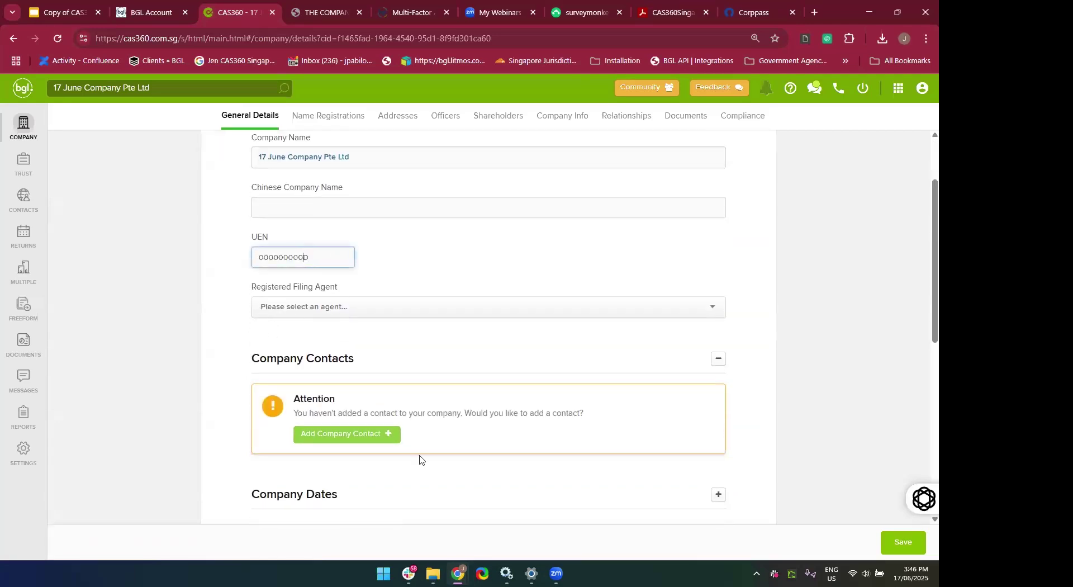
key("BackSpace")
key("BackSpace")
key("BackSpace")
key("BackSpace")
key("BackSpace")
key("BackSpace")
key("BackSpace")
key("BackSpace")
key("BackSpace")
Choose CAS360 SINGAPORE PTE LTD as the company's filing agent.
scroll(479, 227, "up", 1)
scroll(478, 226, "down", 1)
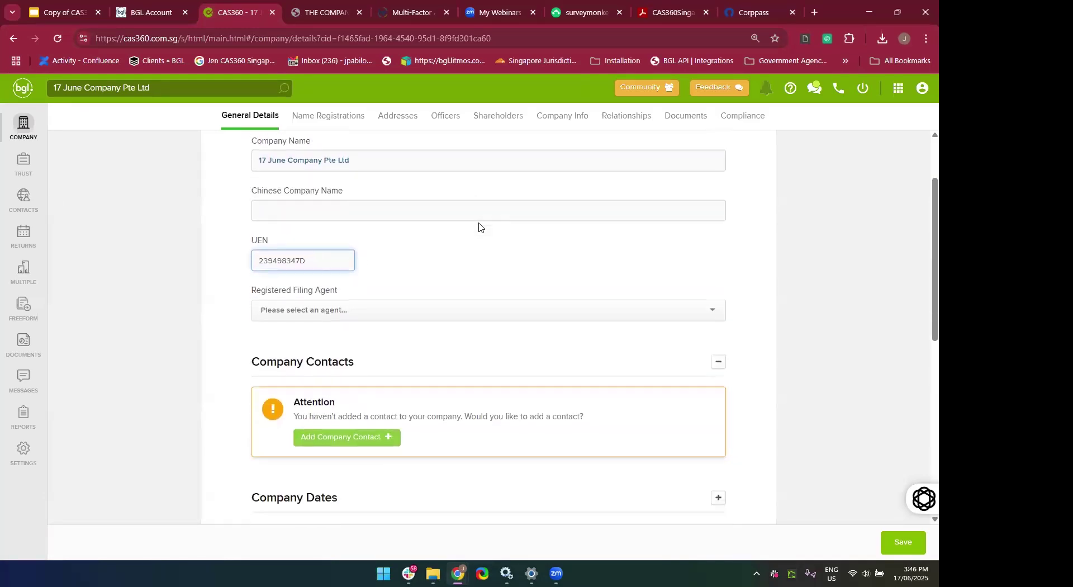
scroll(479, 228, "down", 1)
left_click(350, 287)
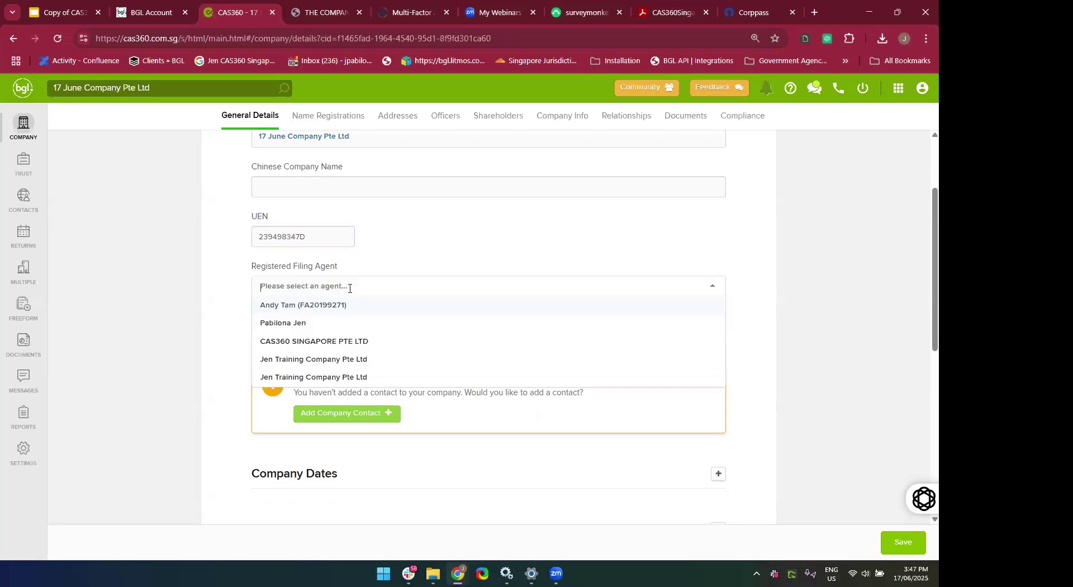
left_click(347, 342)
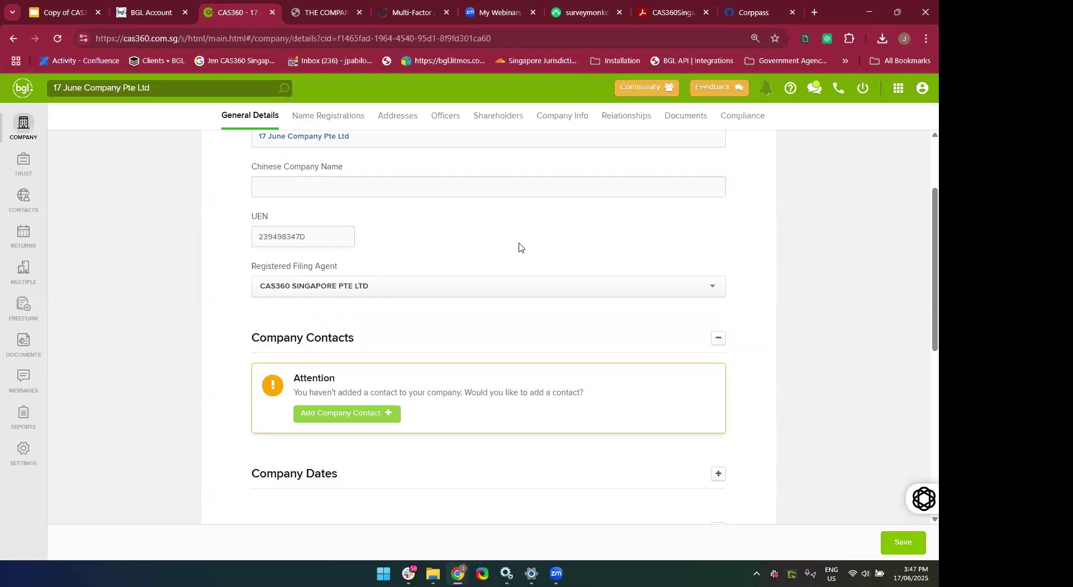
Edit the status date, expand Company Dates, collapse Company Status, and save the general details.
scroll(519, 246, "up", 2)
scroll(528, 212, "down", 1)
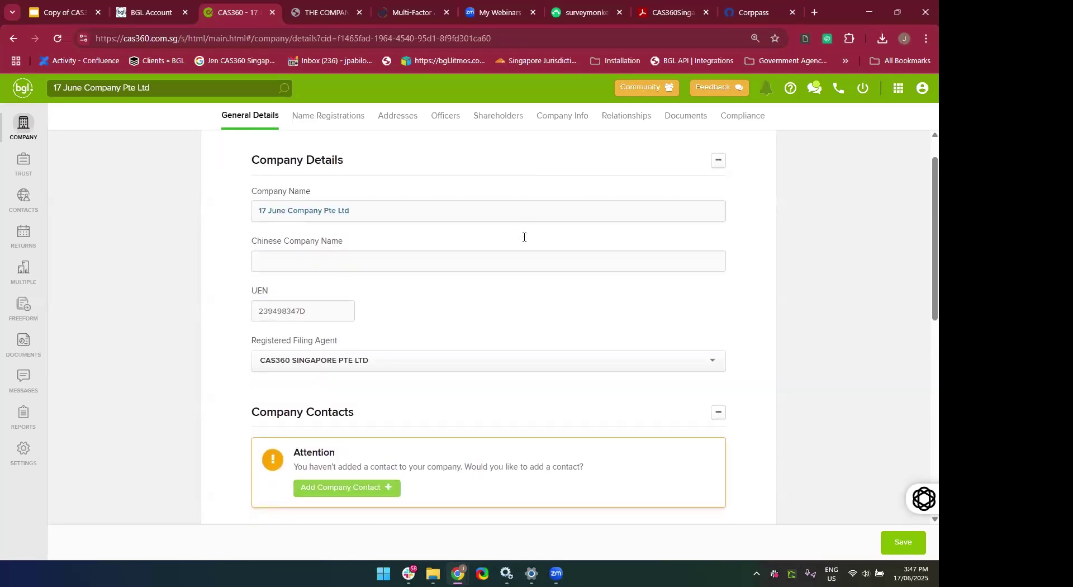
scroll(526, 263, "down", 2)
scroll(479, 363, "down", 1)
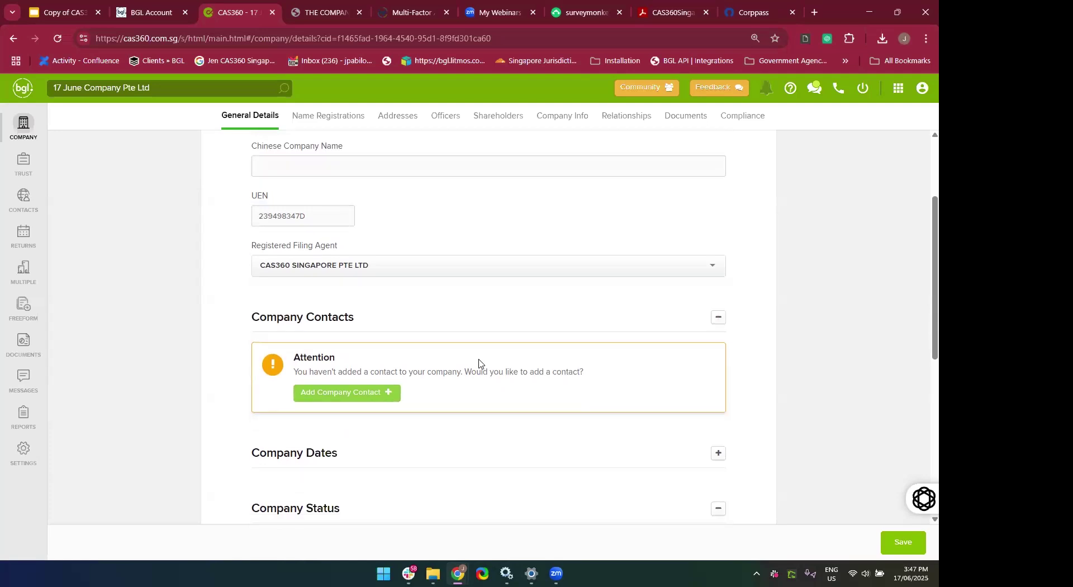
scroll(479, 363, "down", 5)
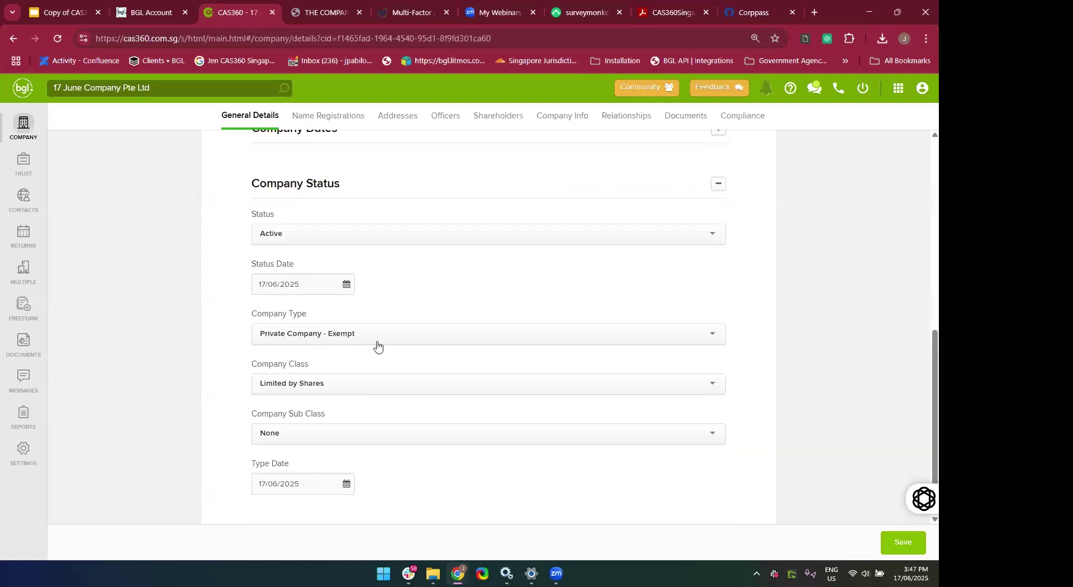
left_click(301, 291)
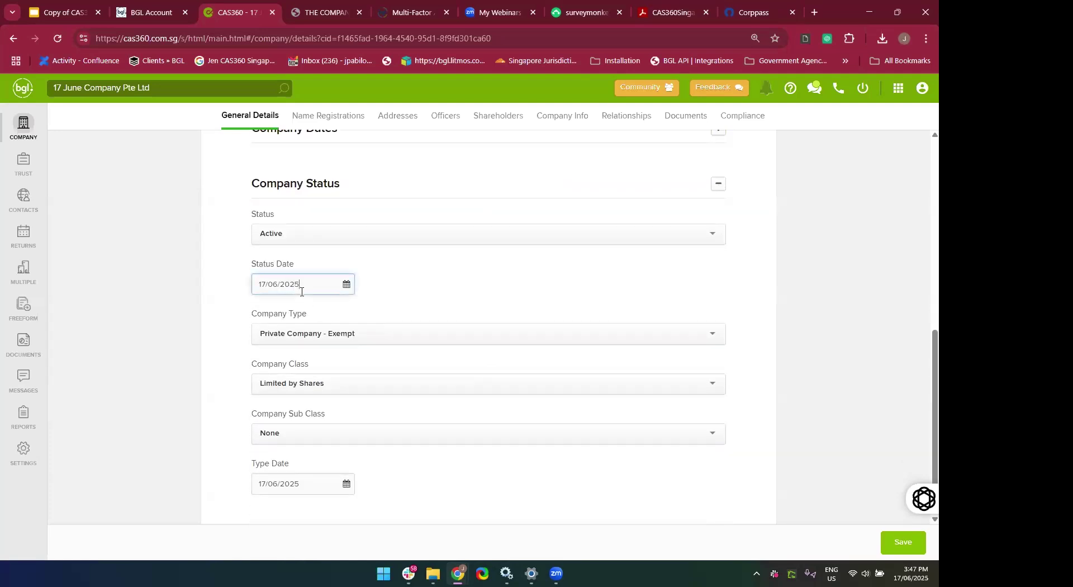
scroll(378, 276, "up", 2)
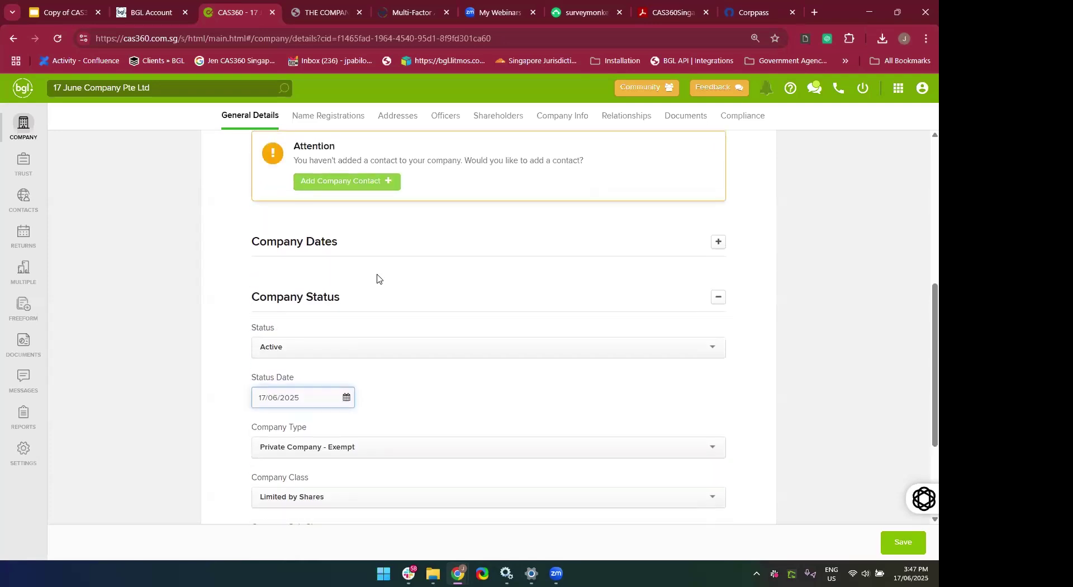
left_click_drag(359, 258, 353, 249)
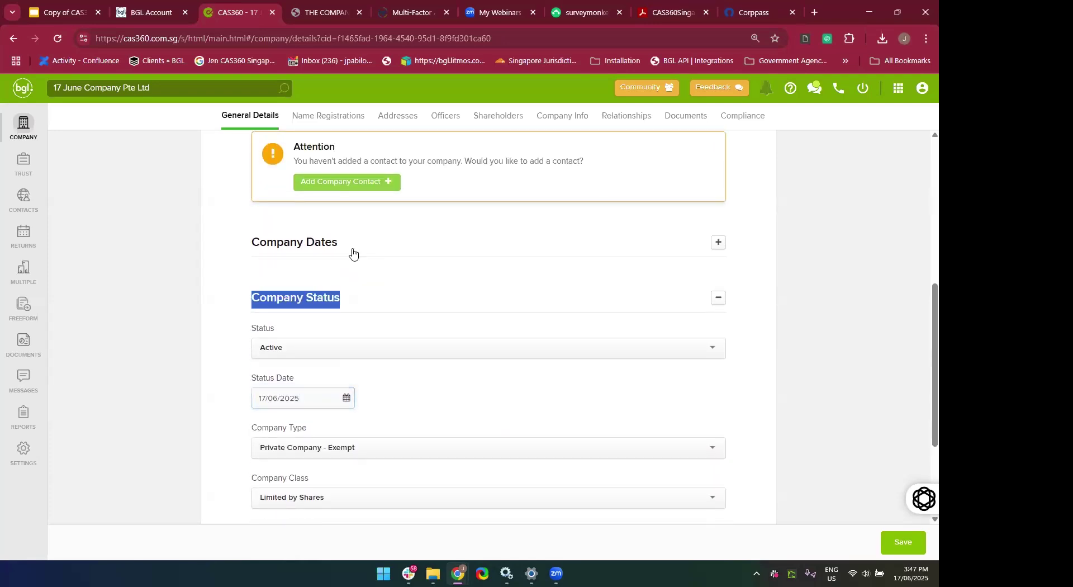
left_click(352, 251)
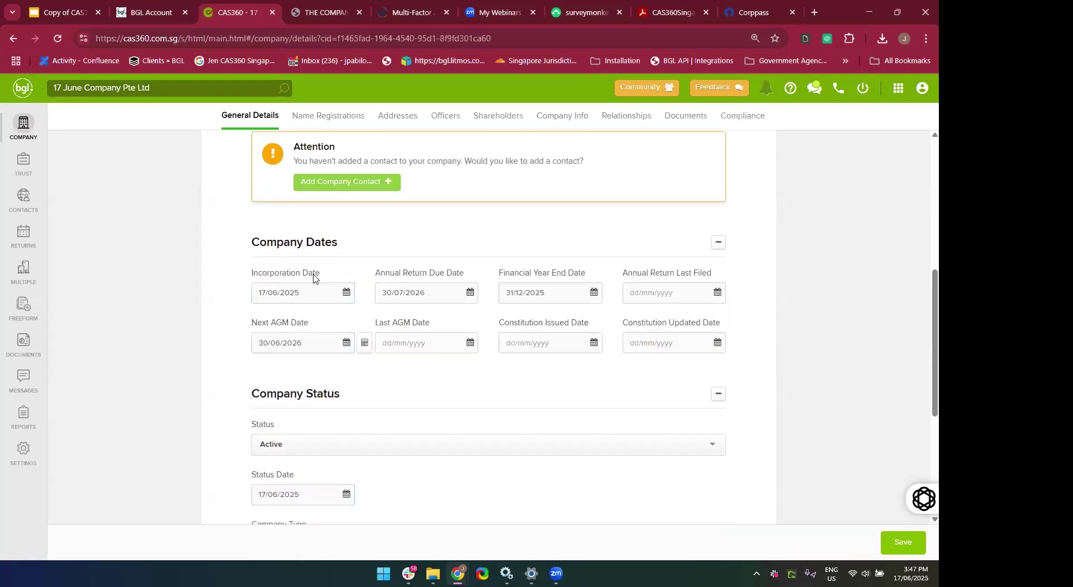
left_click(422, 398)
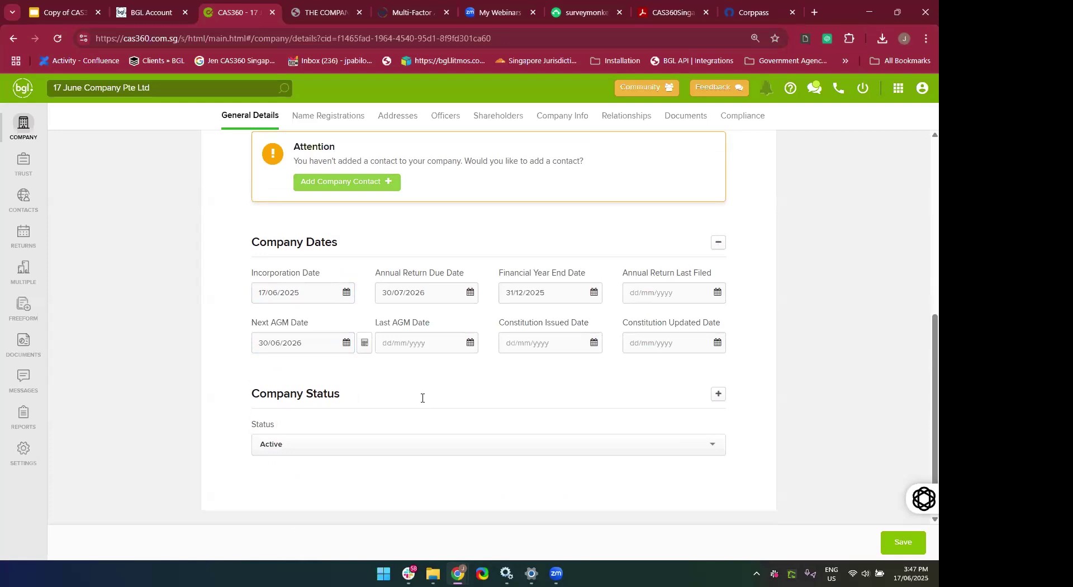
left_click(888, 551)
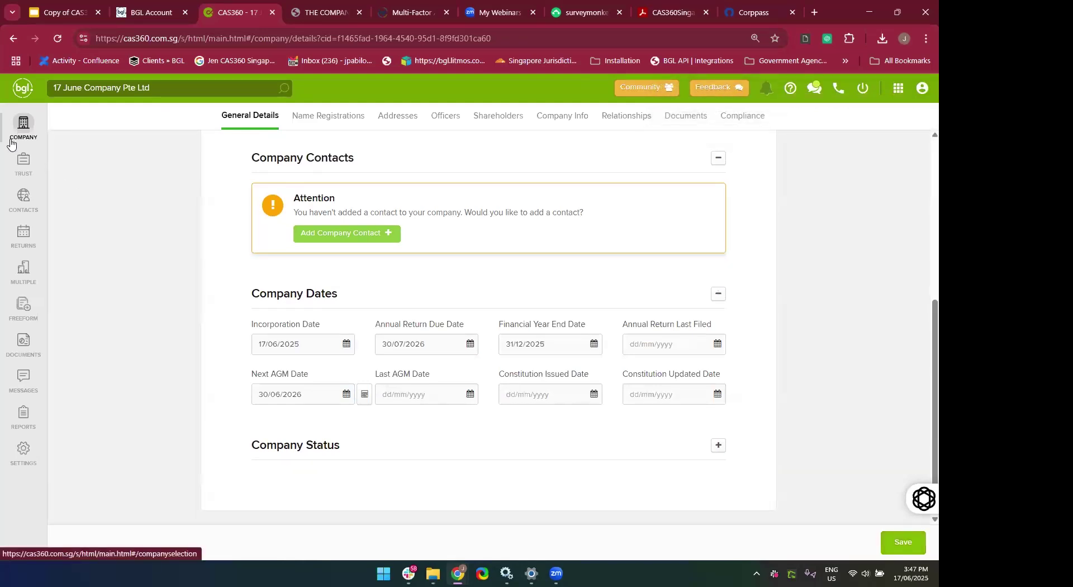
Go to the companies list and show the Company Registrations list.
left_click(11, 144)
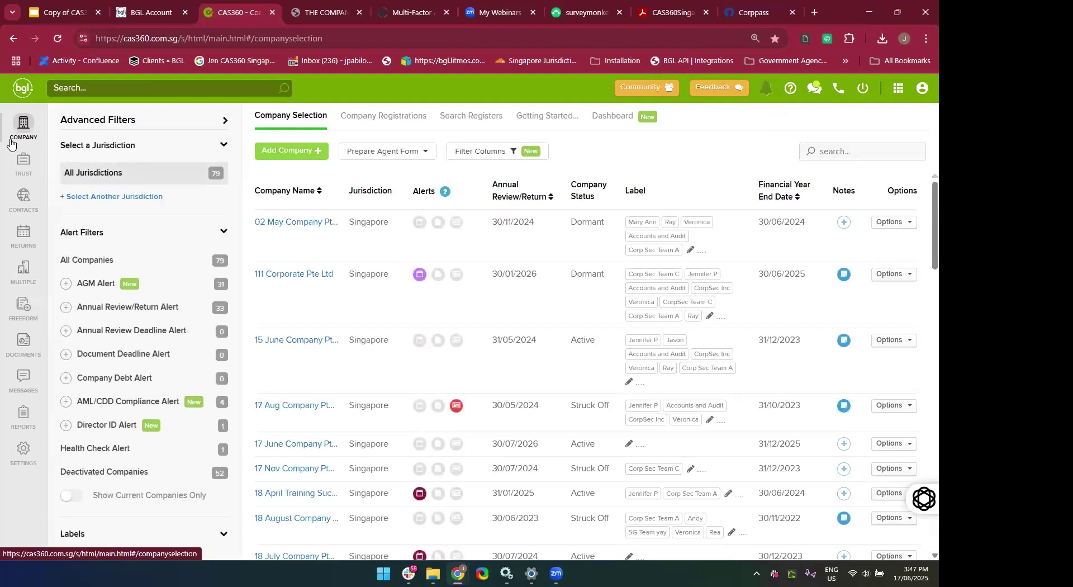
left_click(225, 121)
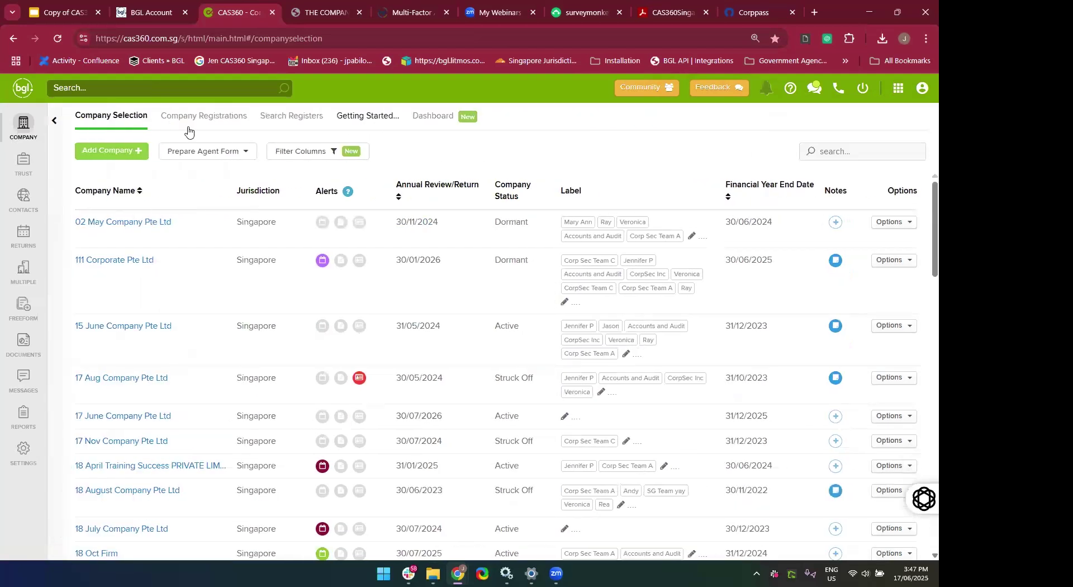
left_click(53, 124)
left_click(383, 116)
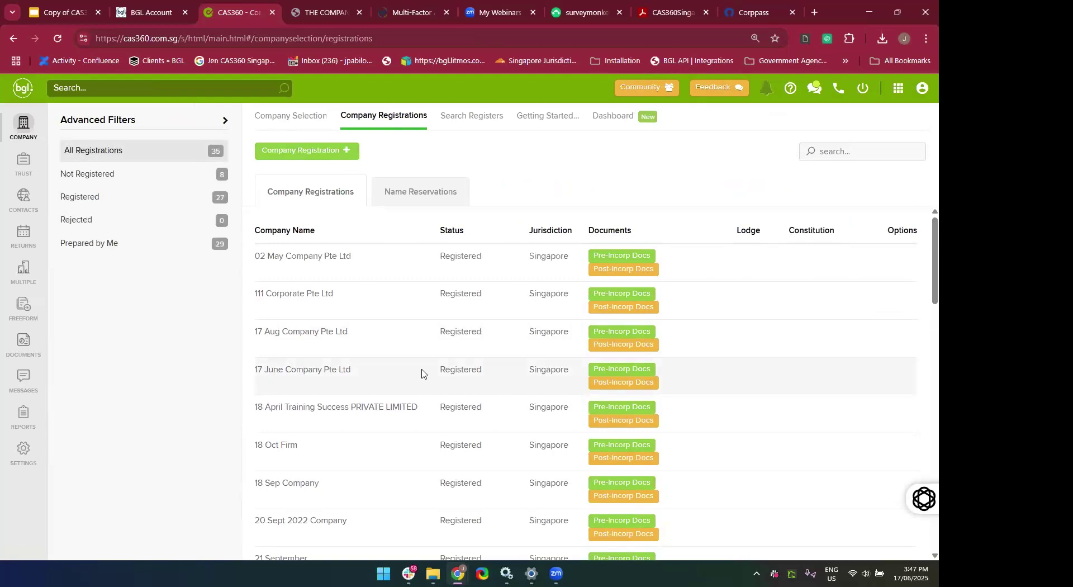
Preview 17 June Company's First Directors Minutes, then close the preview and document window.
left_click(637, 386)
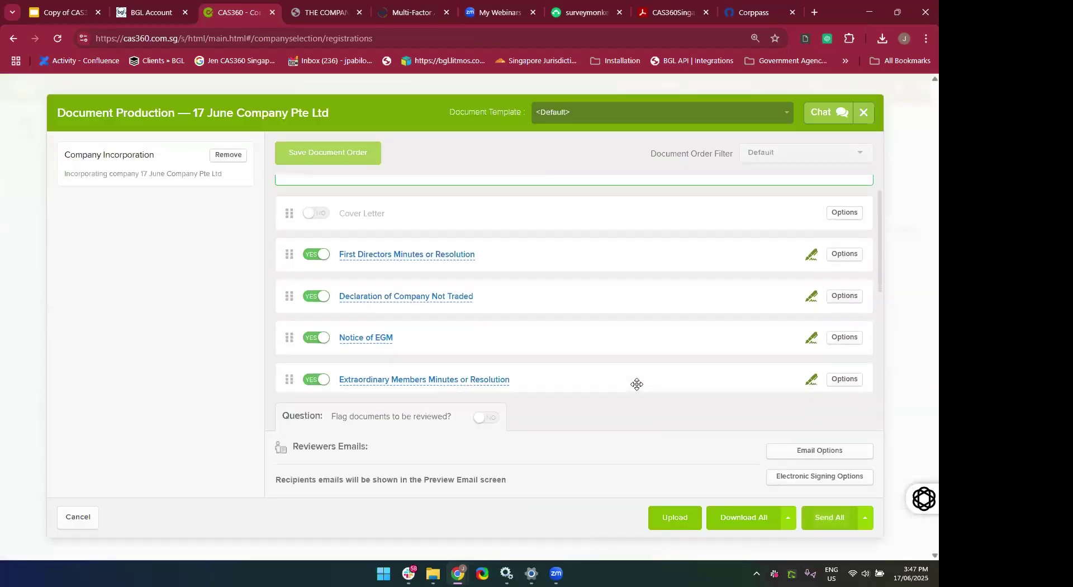
left_click(365, 244)
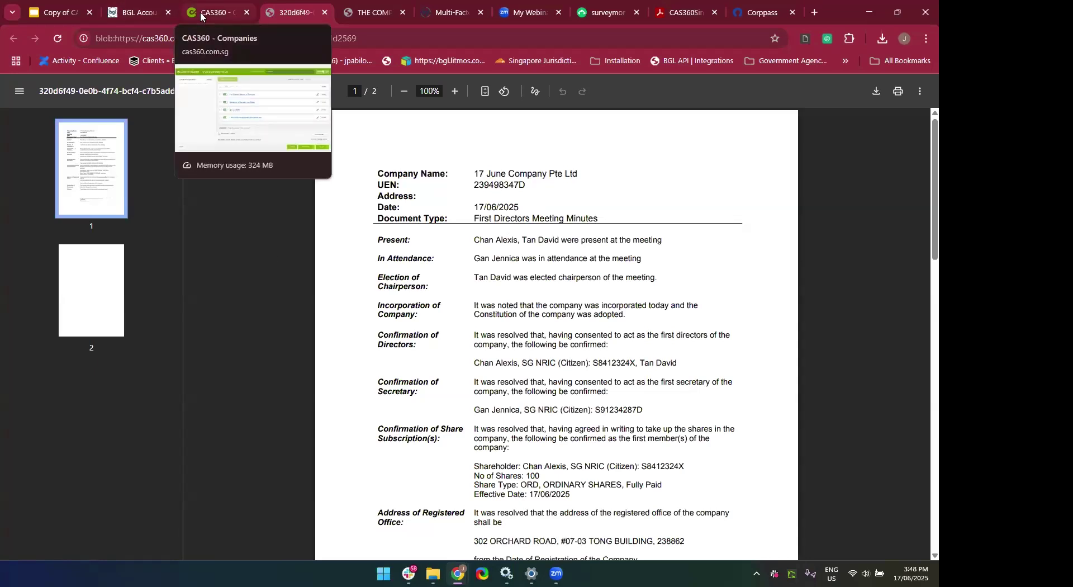
left_click(324, 13)
scroll(576, 349, "down", 5)
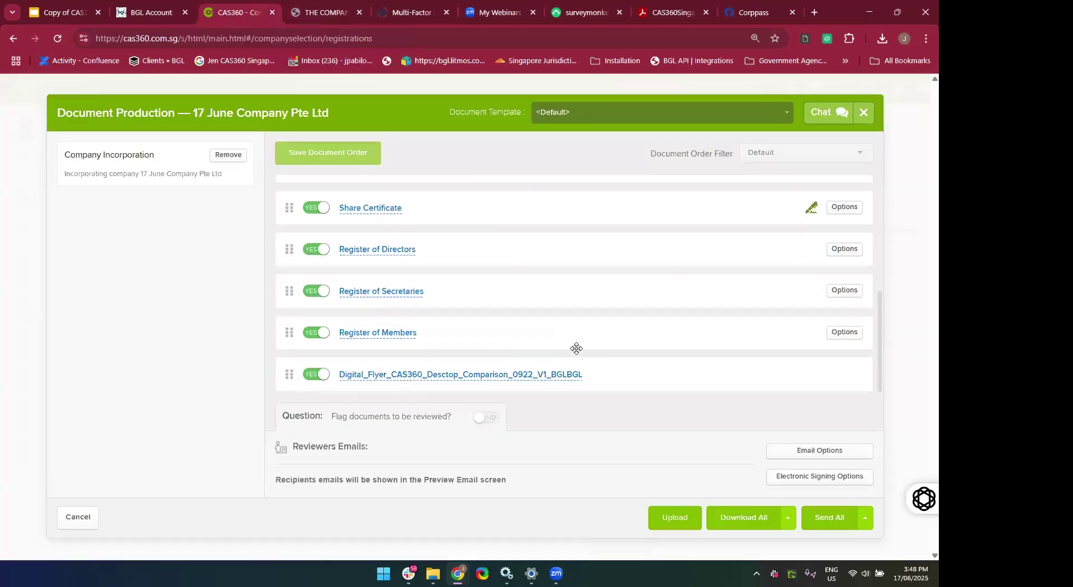
scroll(576, 349, "up", 3)
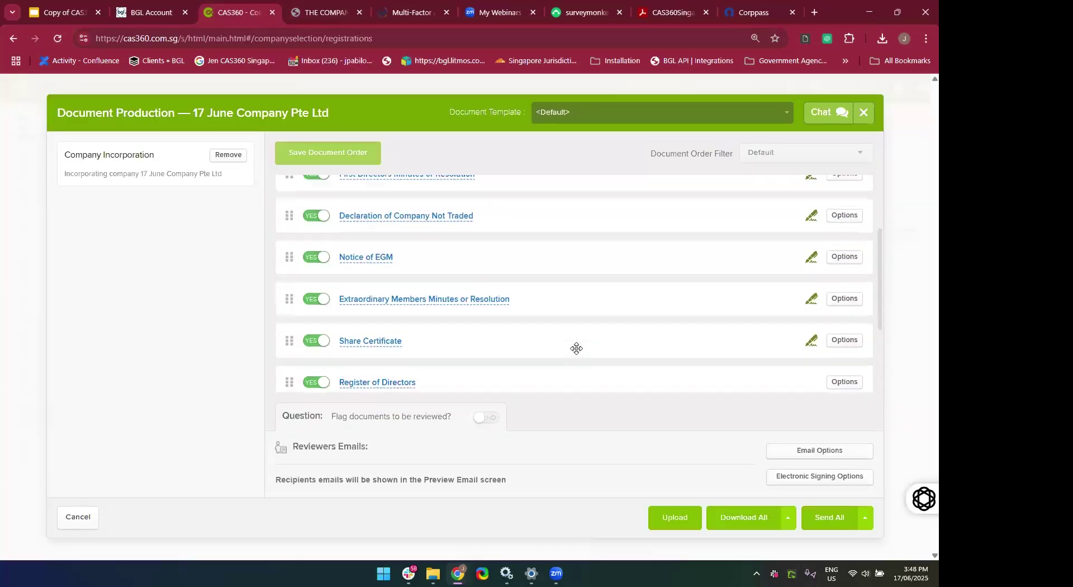
scroll(576, 349, "down", 1)
scroll(576, 348, "down", 2)
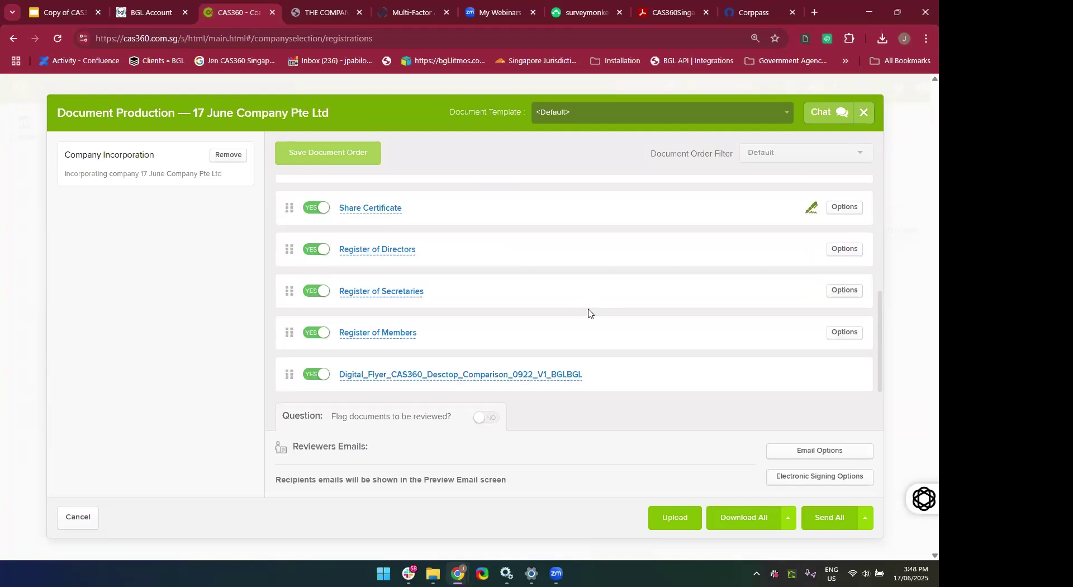
scroll(589, 313, "up", 2)
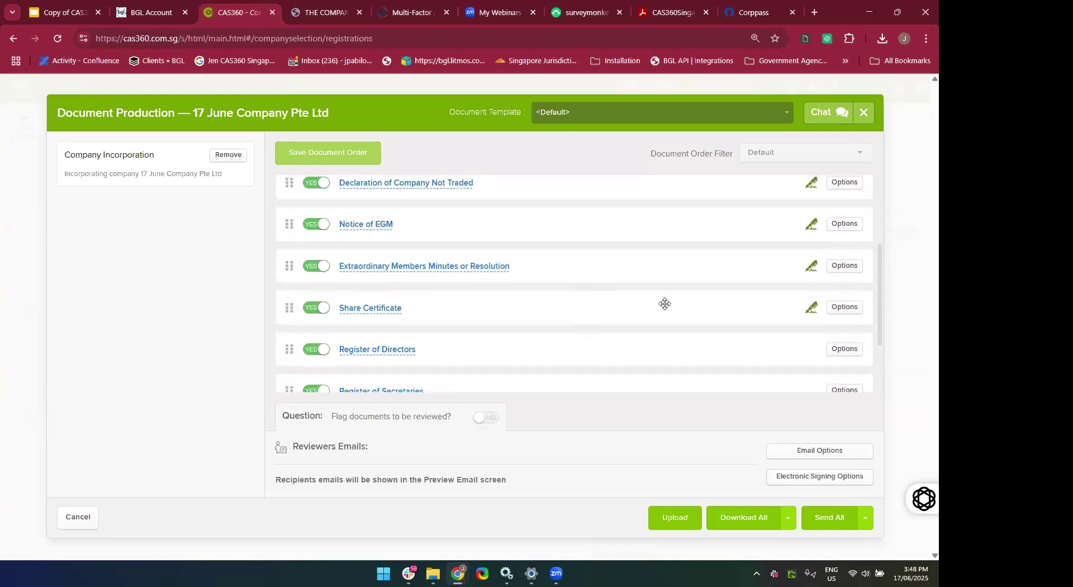
left_click(864, 114)
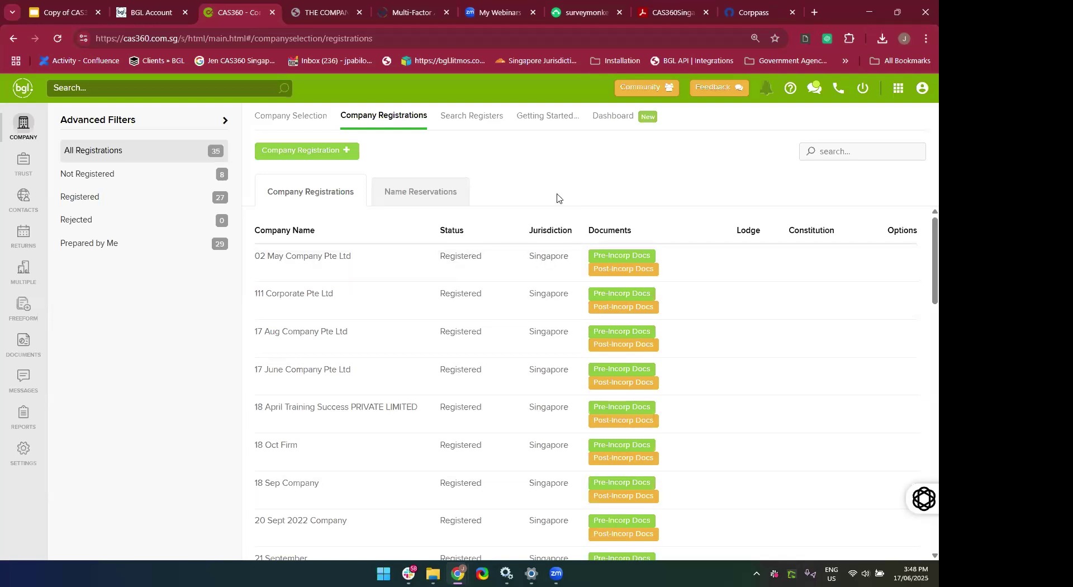
Search the company list for '17 June' and open 17 June Company Pte Ltd.
left_click(28, 141)
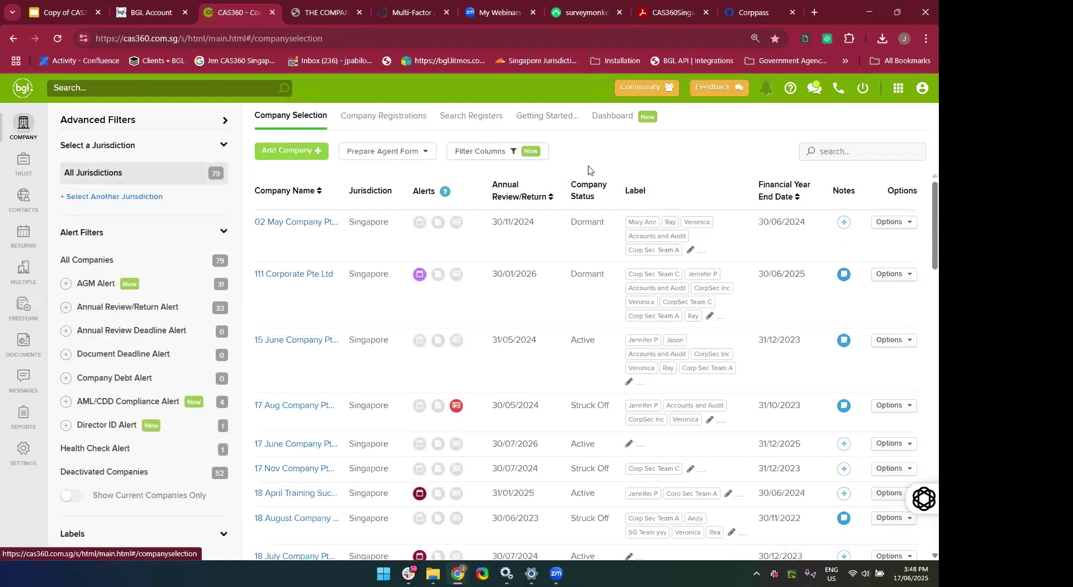
left_click(852, 154)
type("17 June")
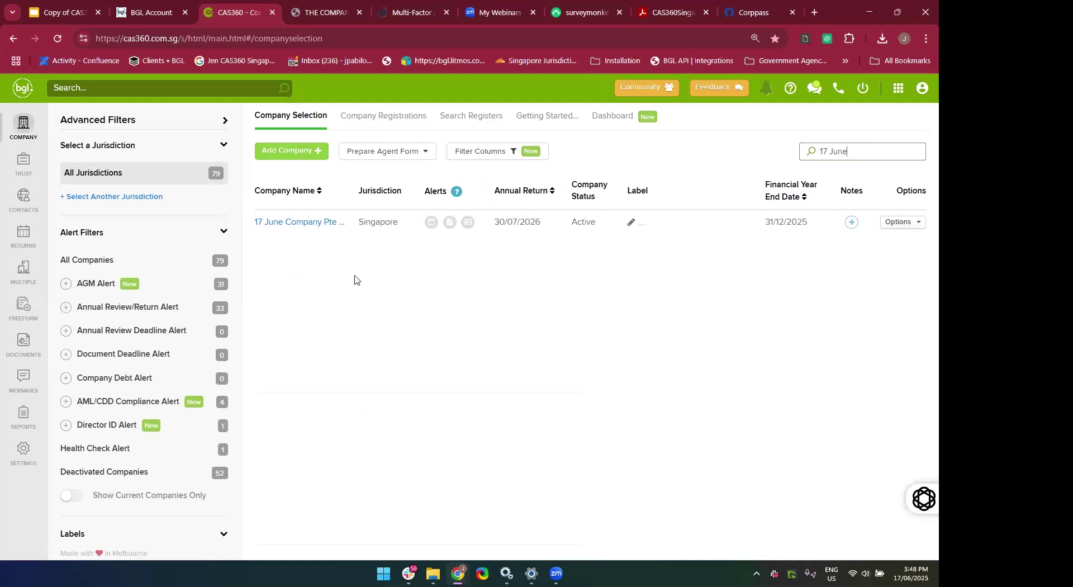
left_click(305, 228)
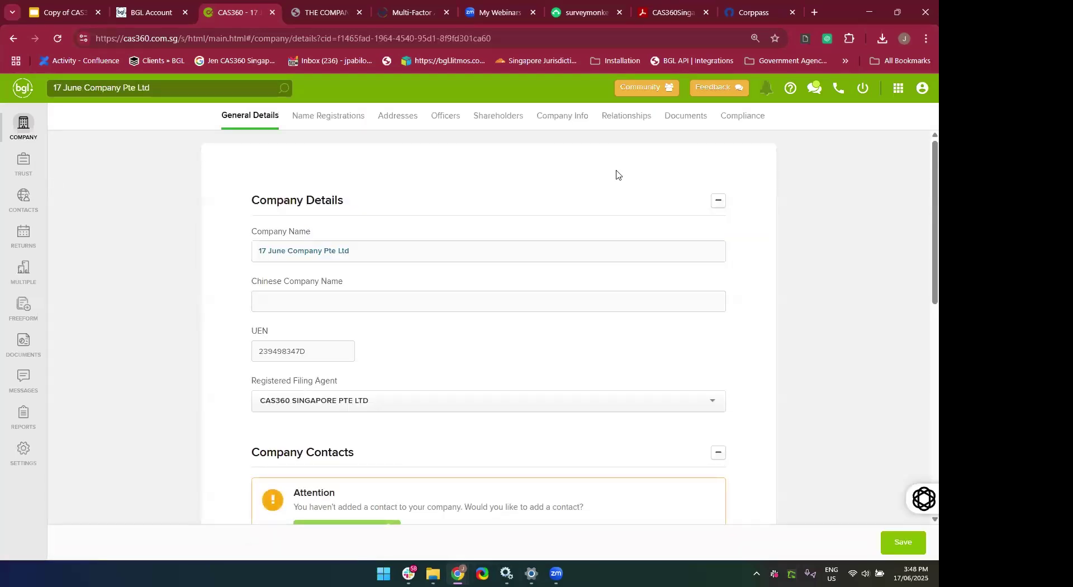
Add a new Bank Account relationship from the company's Relationships tab.
left_click(612, 126)
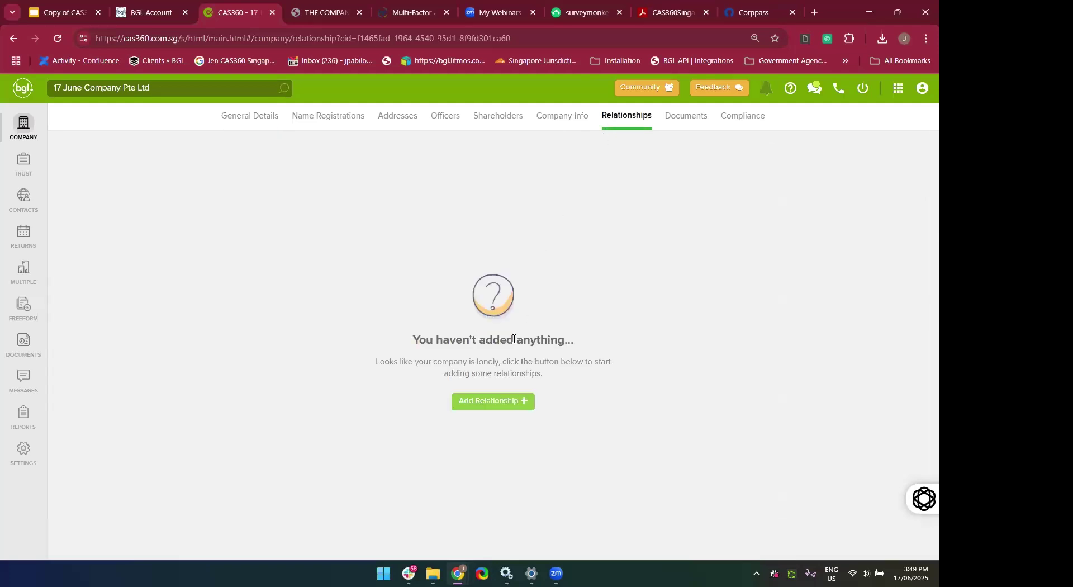
left_click(483, 410)
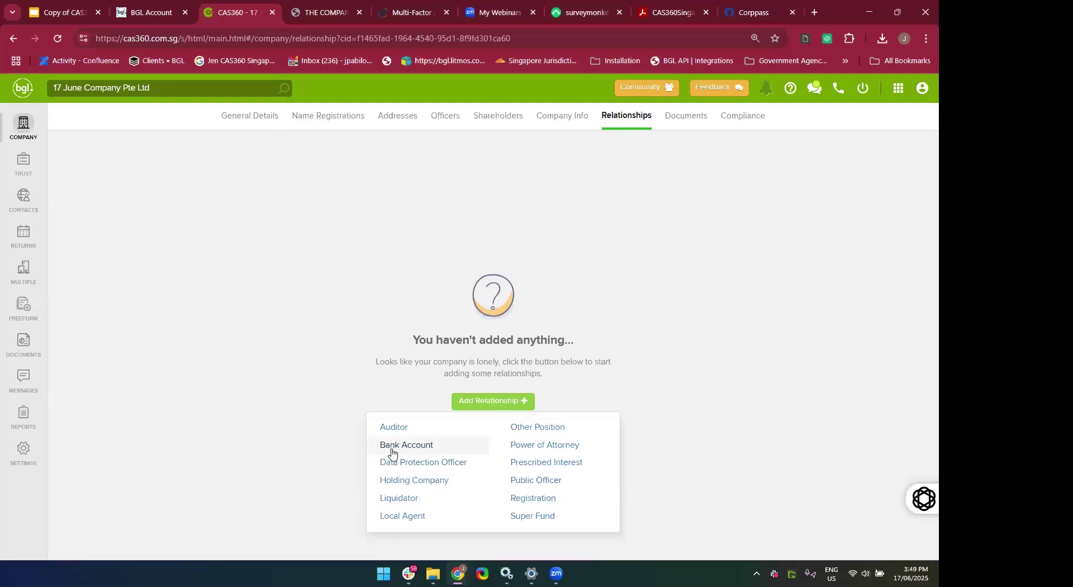
left_click(392, 447)
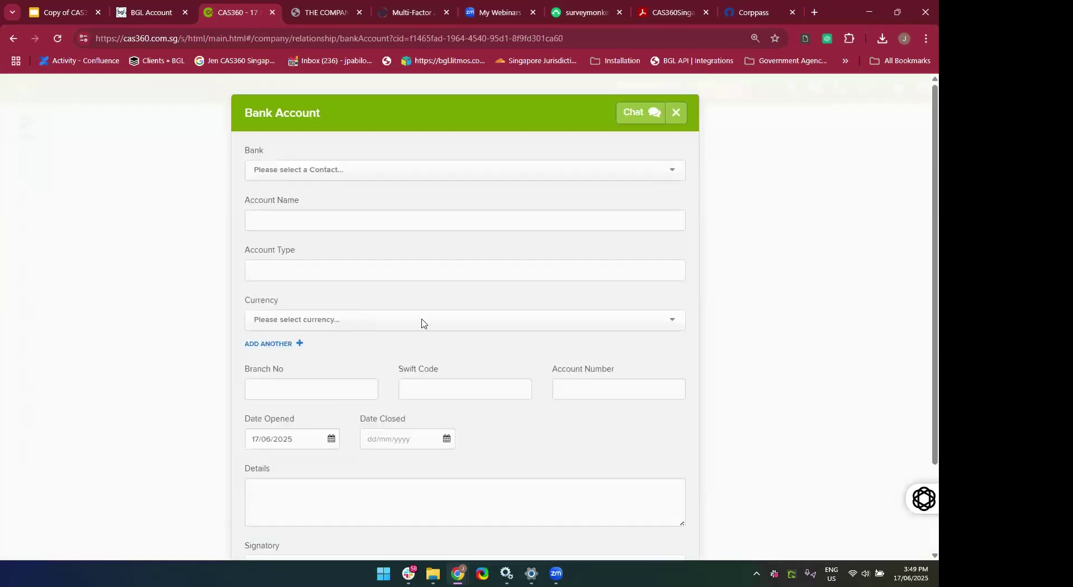
Pick DBS Bank, name the account '17 June Corporate', type 'Corporate Account'.
left_click(296, 164)
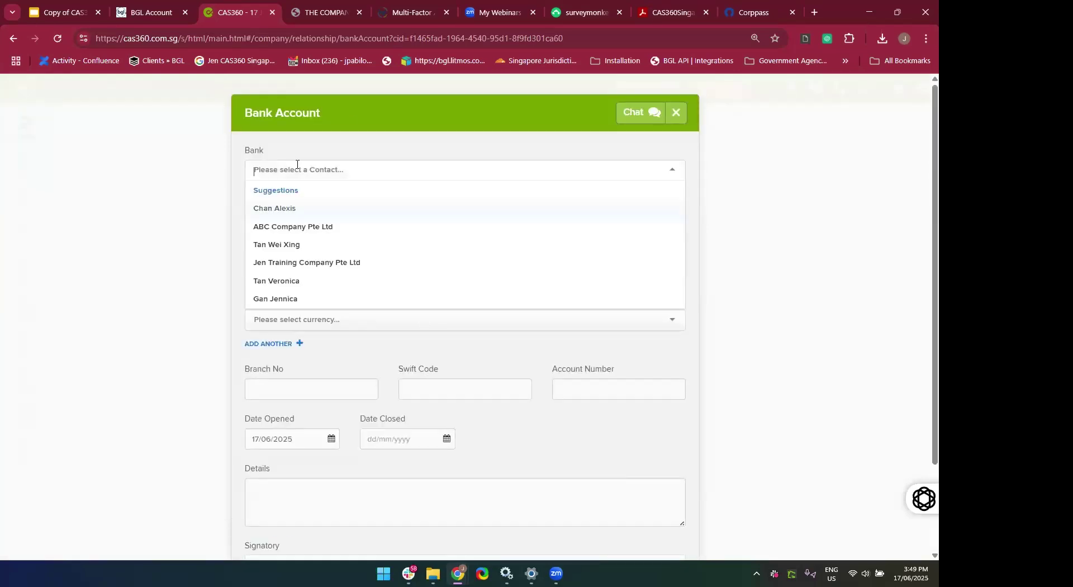
type("DBS")
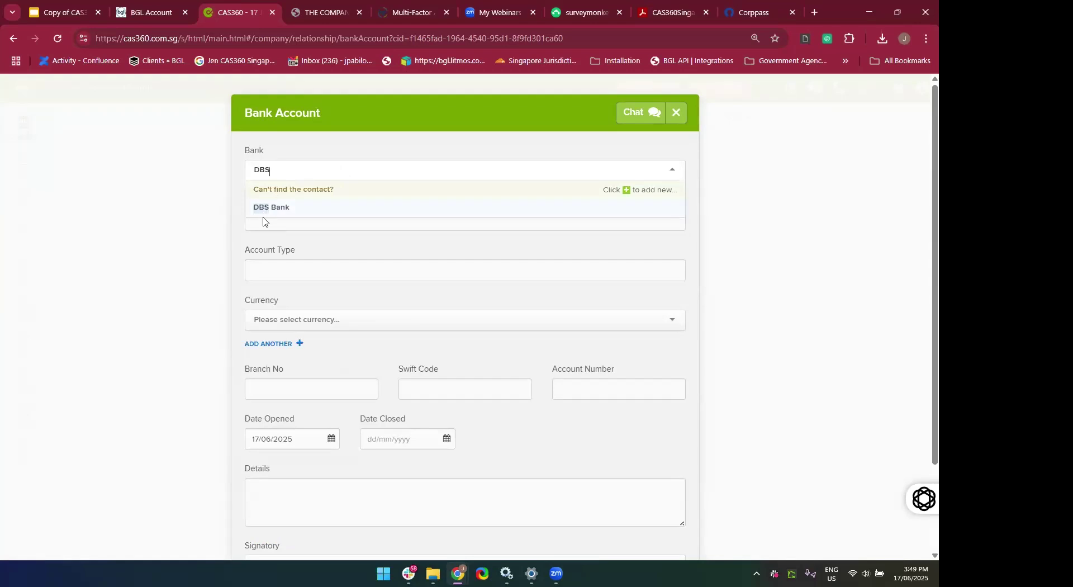
left_click(264, 210)
left_click(273, 217)
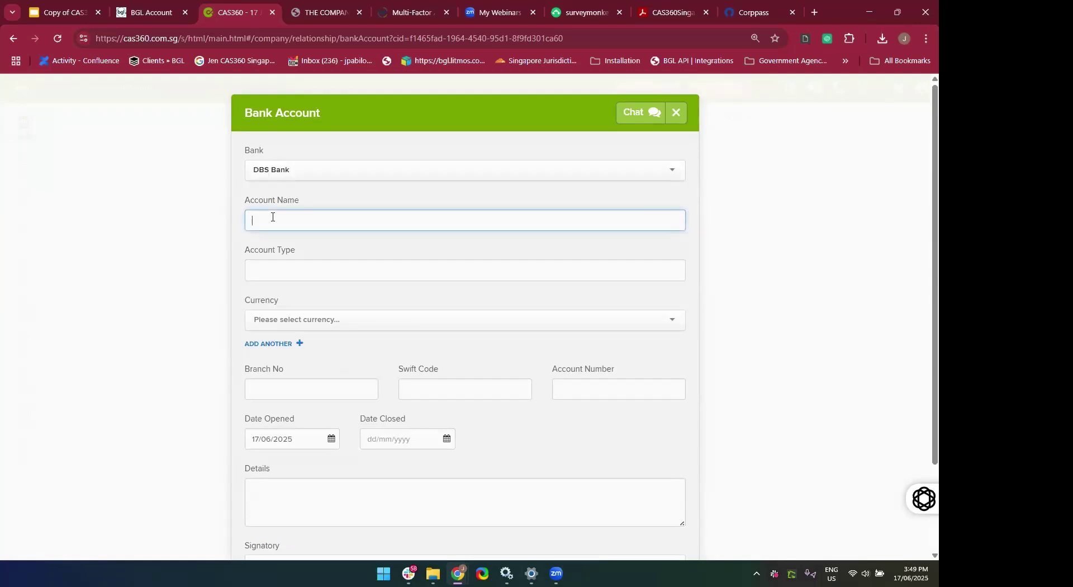
type("17 June Corporate")
left_click(281, 265)
type("Corporate Account")
Set currency to SGD, branch number 098, and enter the Swift code and account number.
left_click(288, 318)
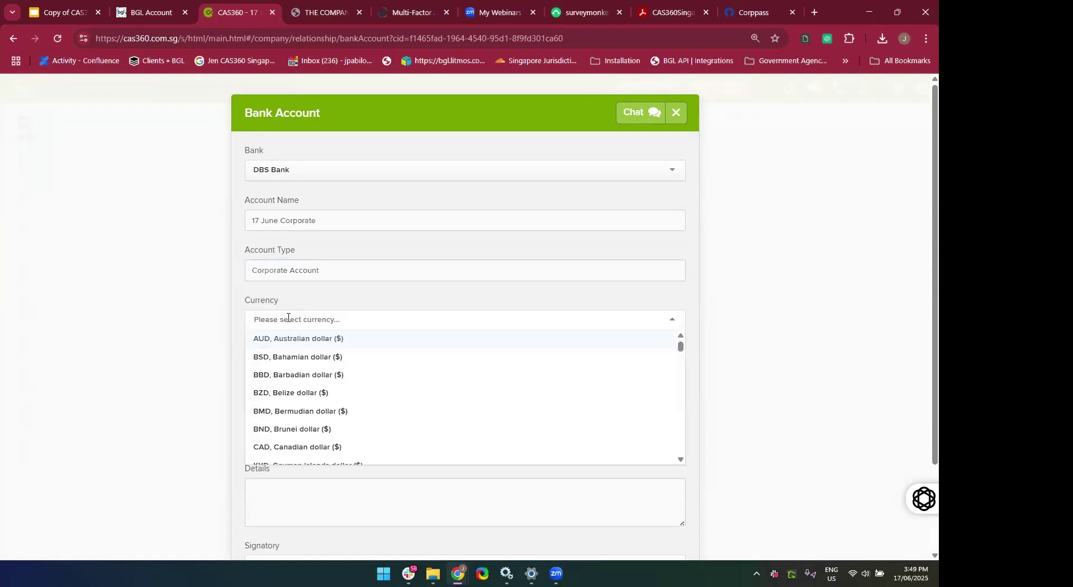
type("sgd")
left_click(288, 346)
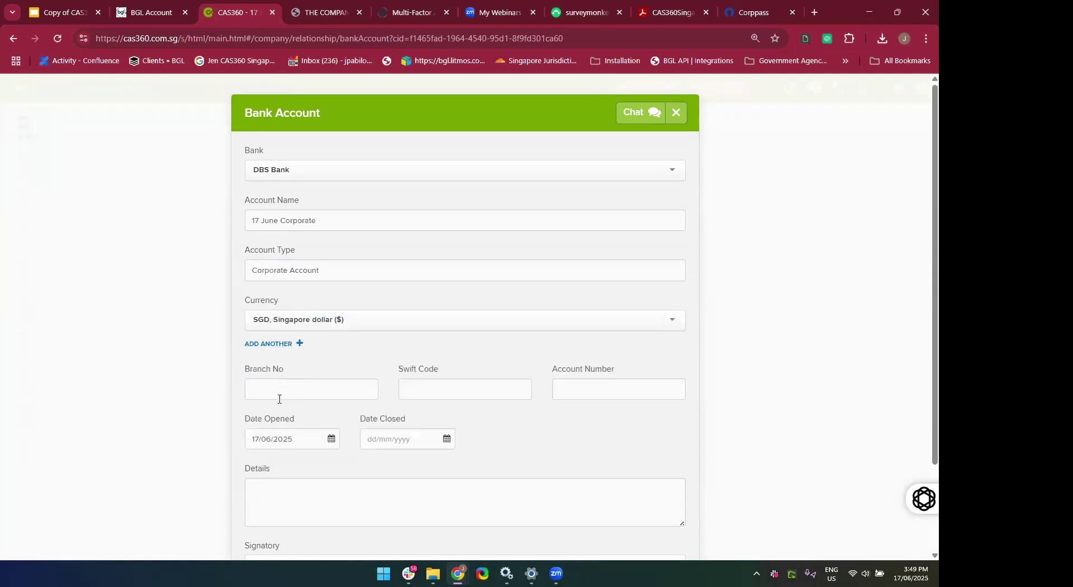
left_click(281, 380)
type("098")
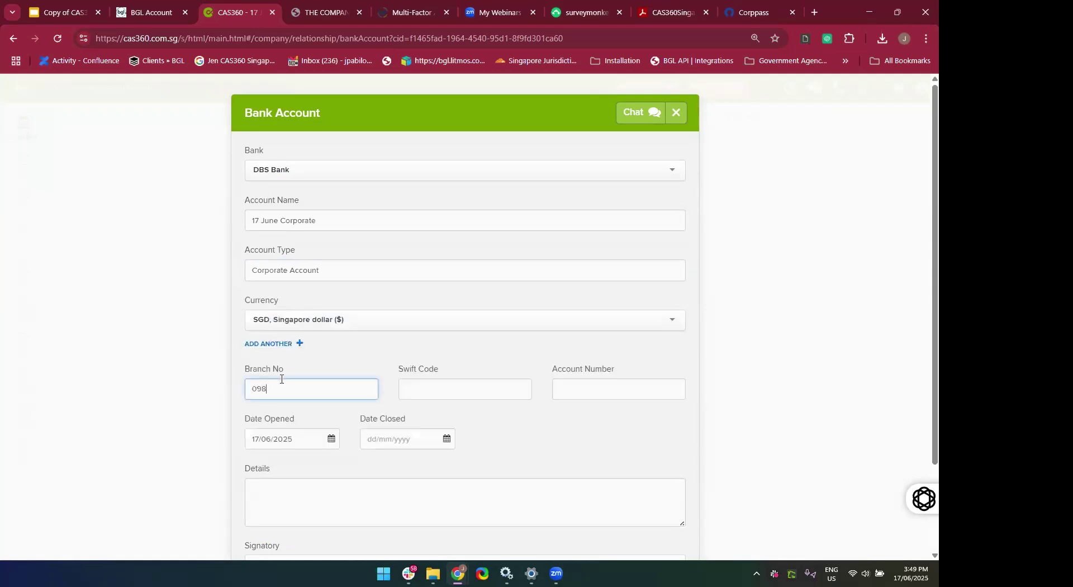
left_click(428, 392)
type("123")
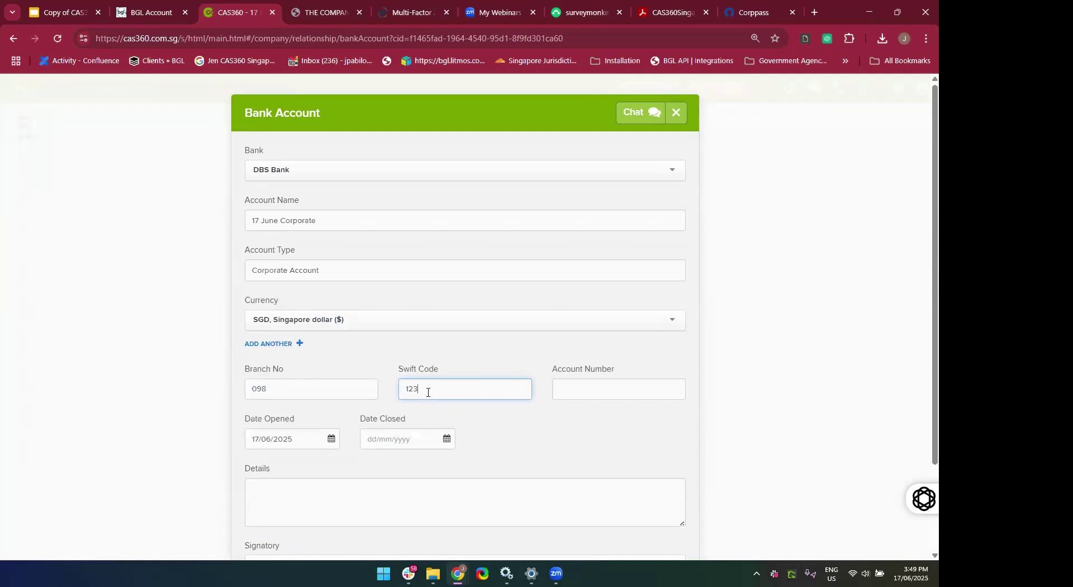
left_click(581, 426)
Choose the account signatory contact and save the DBS bank account relationship.
scroll(358, 469, "down", 2)
left_click(309, 397)
left_click(333, 457)
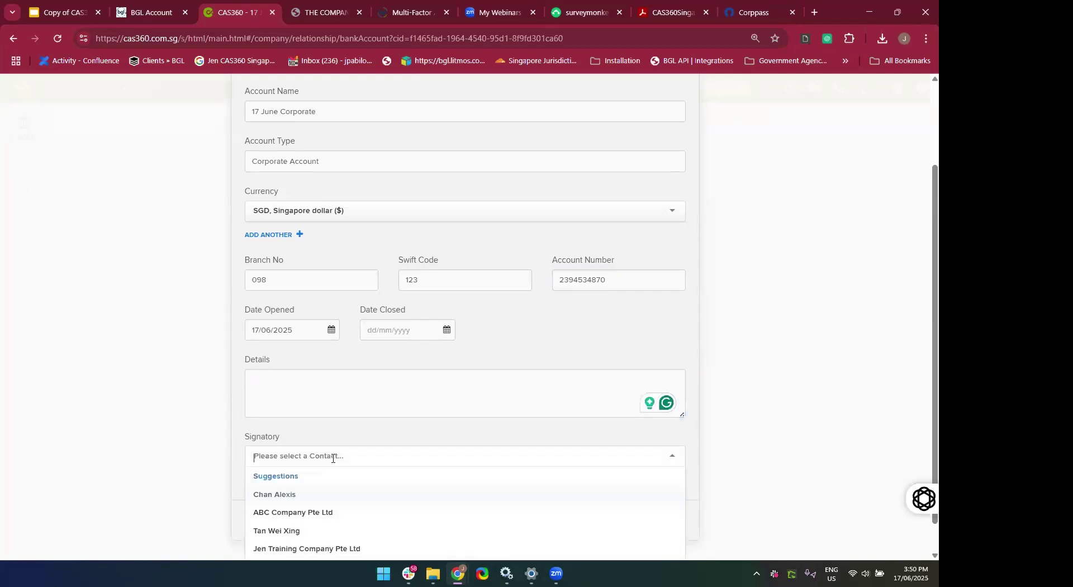
left_click(283, 461)
left_click_drag(441, 495, 400, 400)
left_click(400, 400)
left_click(519, 549)
left_click(662, 521)
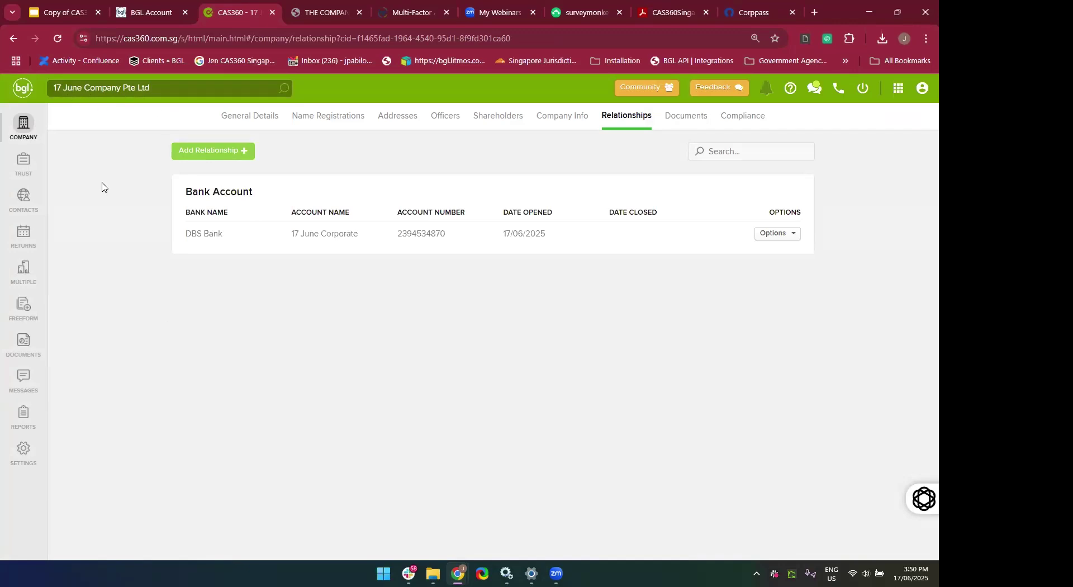
Open 17 June Company's post-incorporation documents and preview the DBS Bank Account Opening Minutes.
left_click(31, 145)
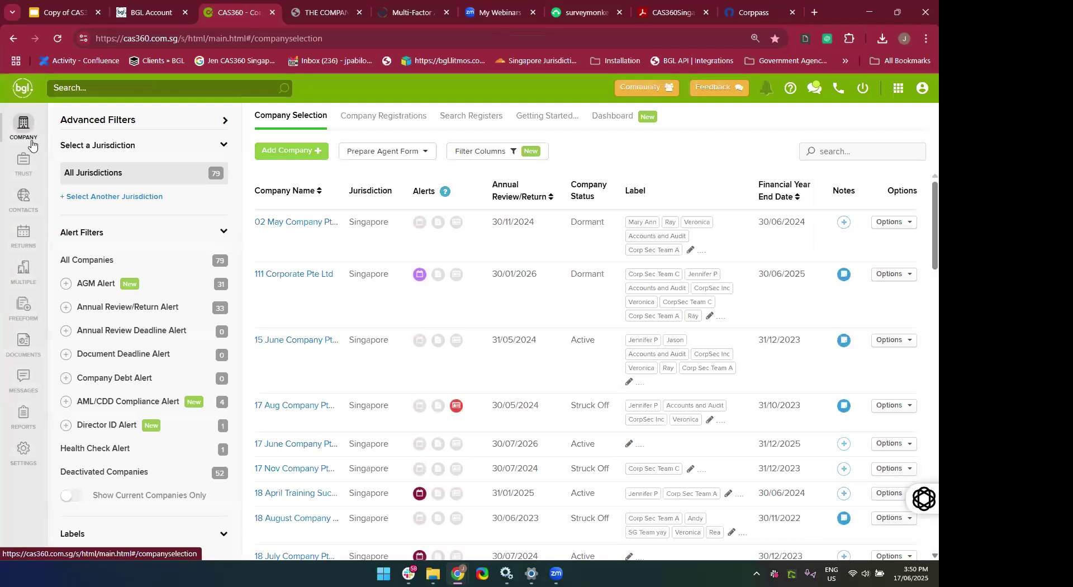
left_click(375, 132)
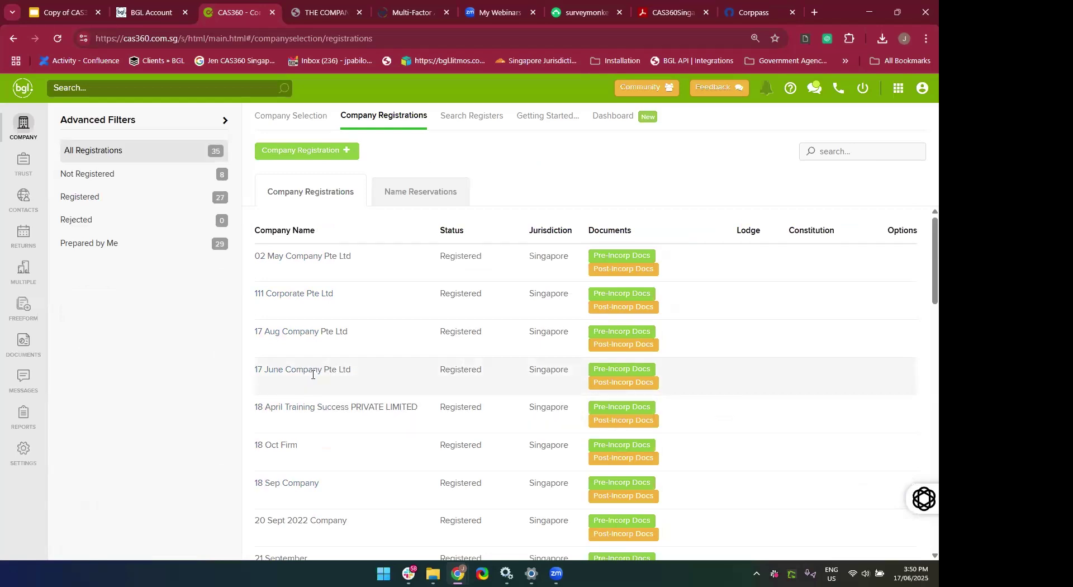
left_click(621, 386)
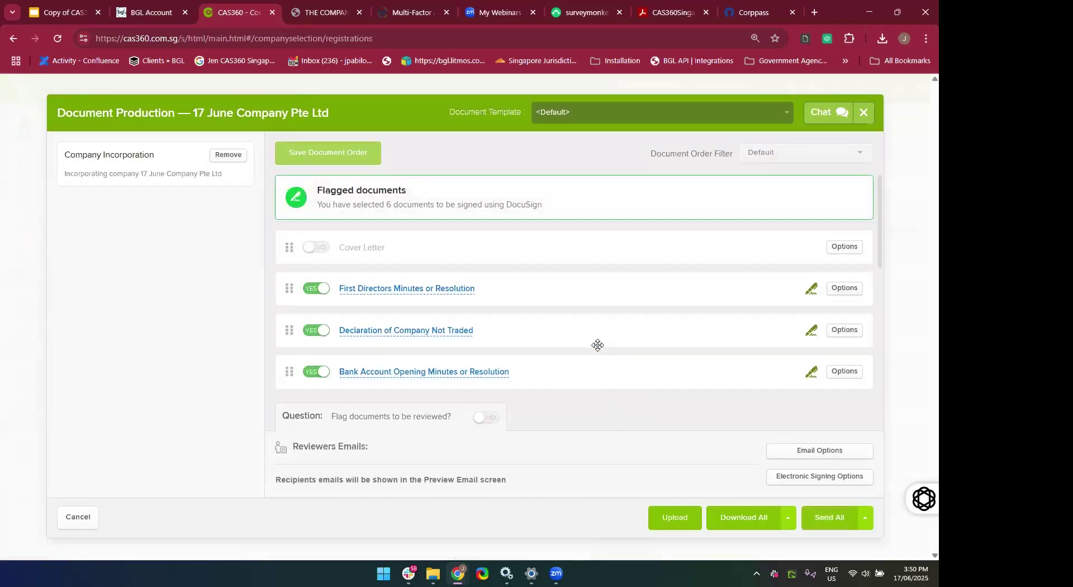
scroll(596, 347, "down", 2)
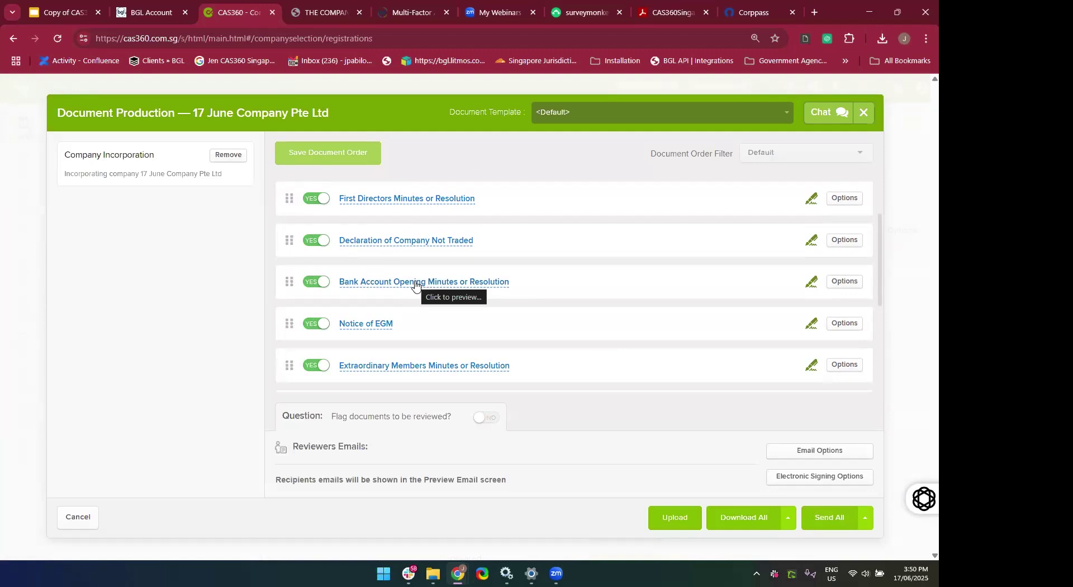
left_click(415, 282)
scroll(431, 441, "down", 1)
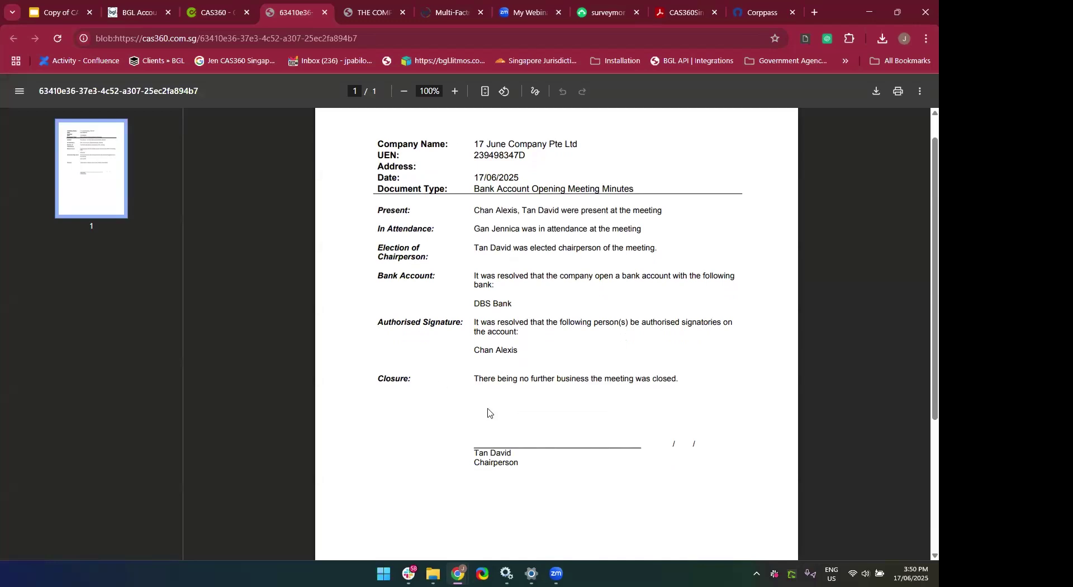
left_click(325, 17)
scroll(628, 310, "down", 3)
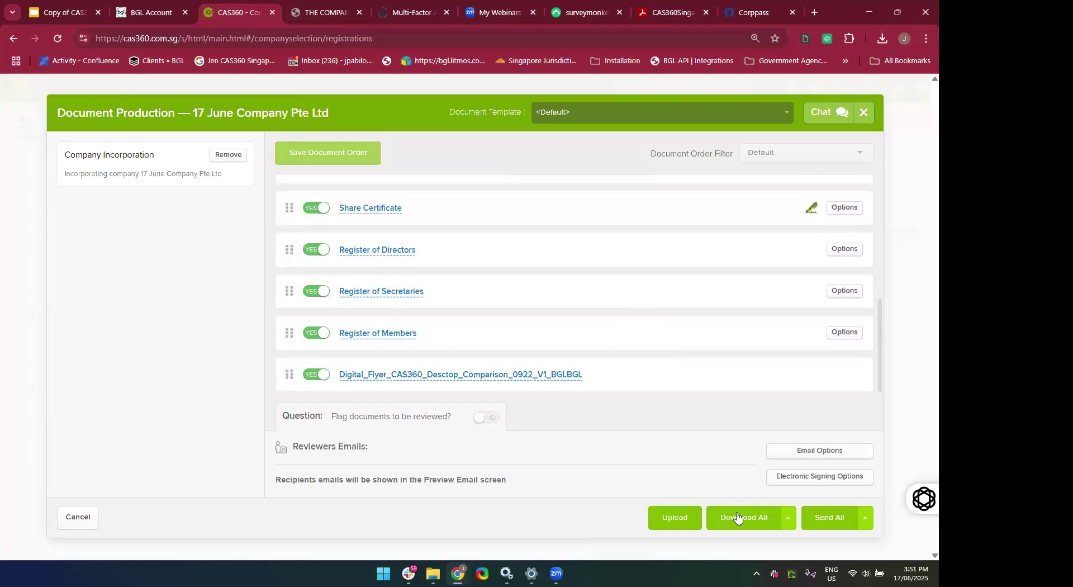
Set the First Directors Minutes meeting address via a 'tong' search, leave the date blank, and save.
left_click(736, 517)
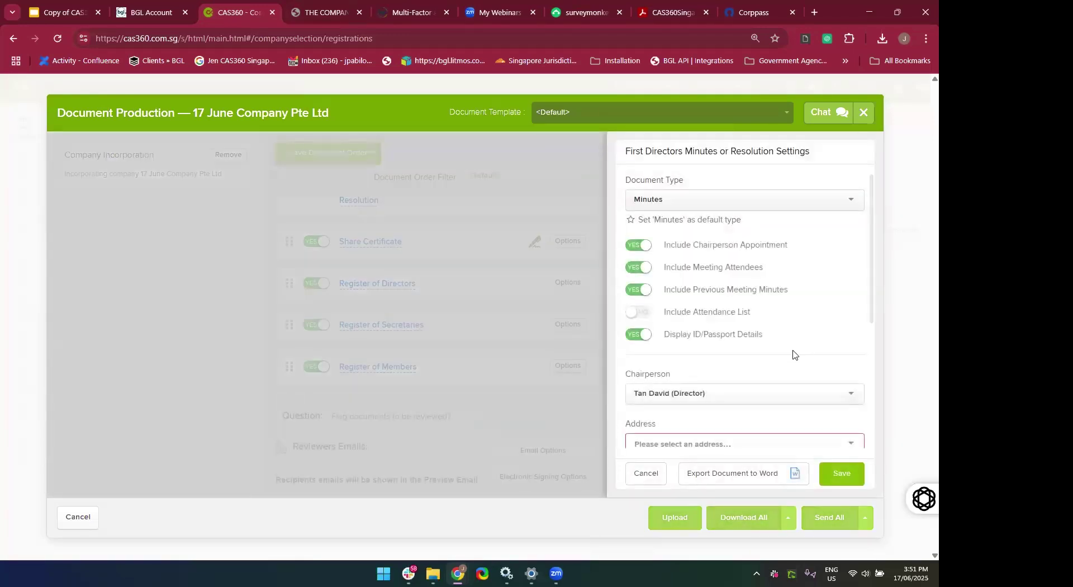
scroll(793, 353, "down", 2)
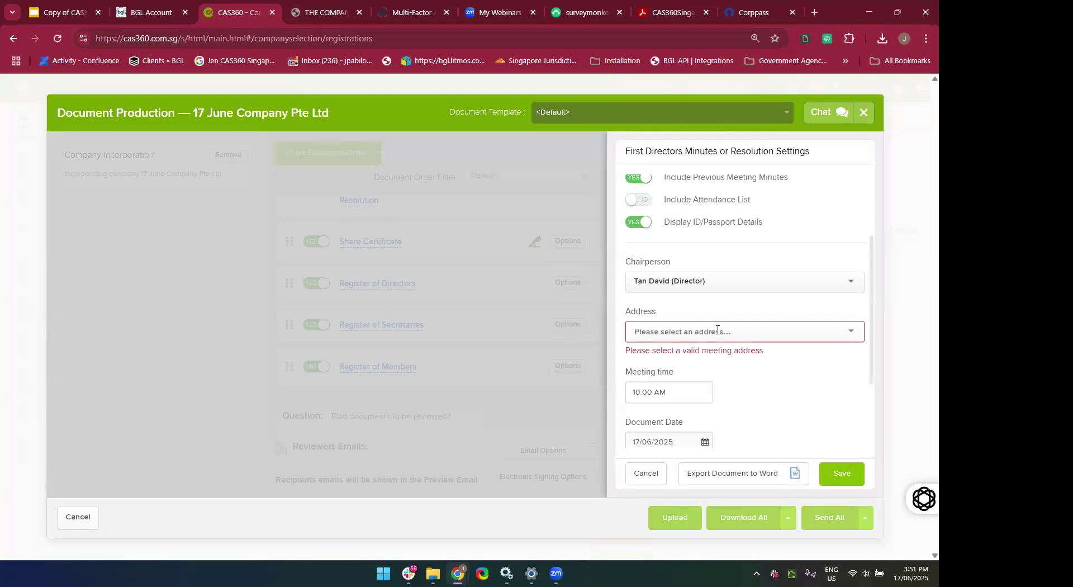
type("tong")
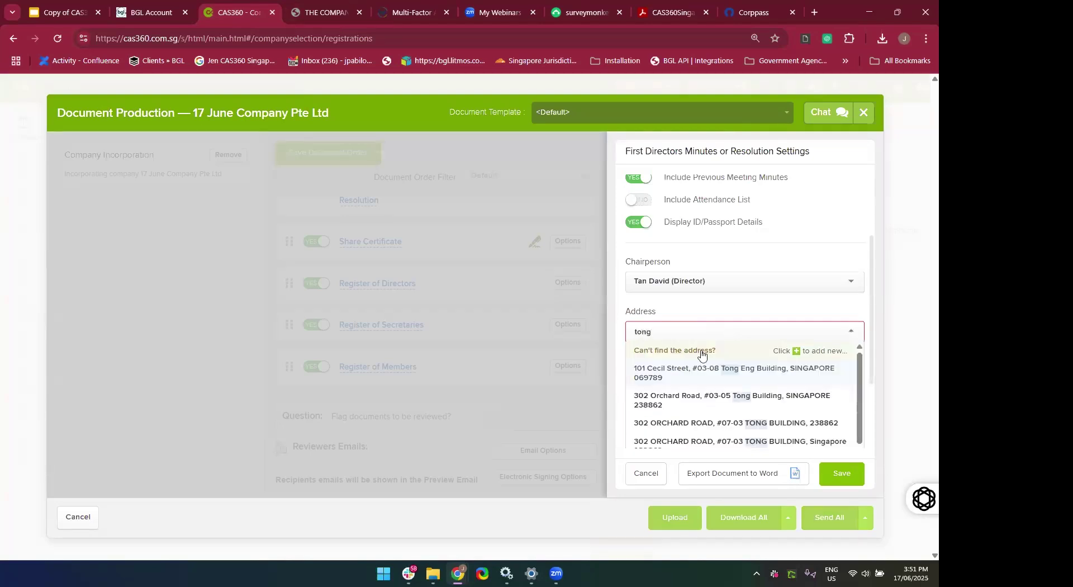
left_click(645, 373)
scroll(766, 394, "down", 2)
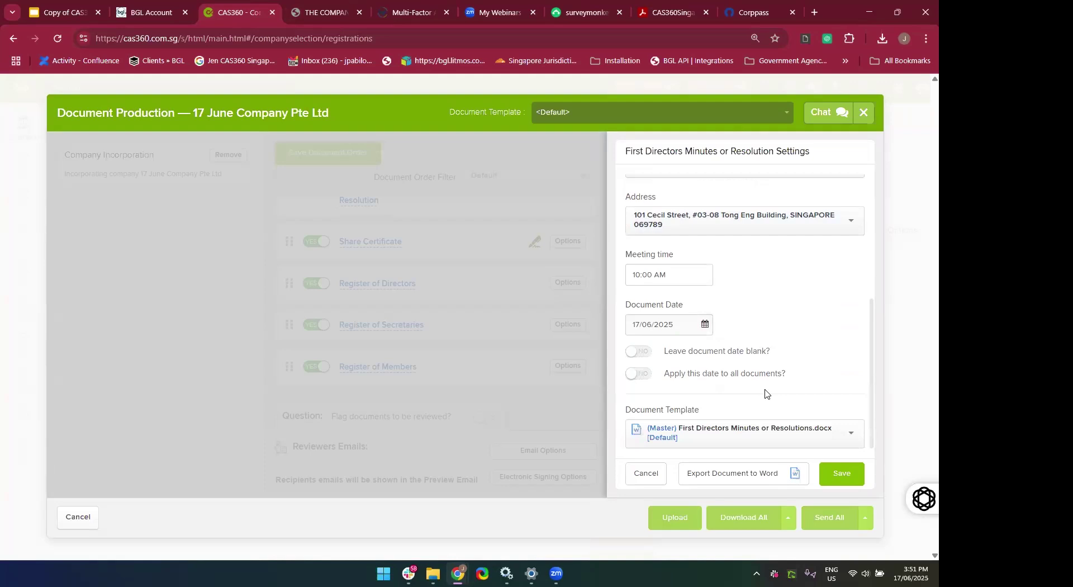
left_click(642, 354)
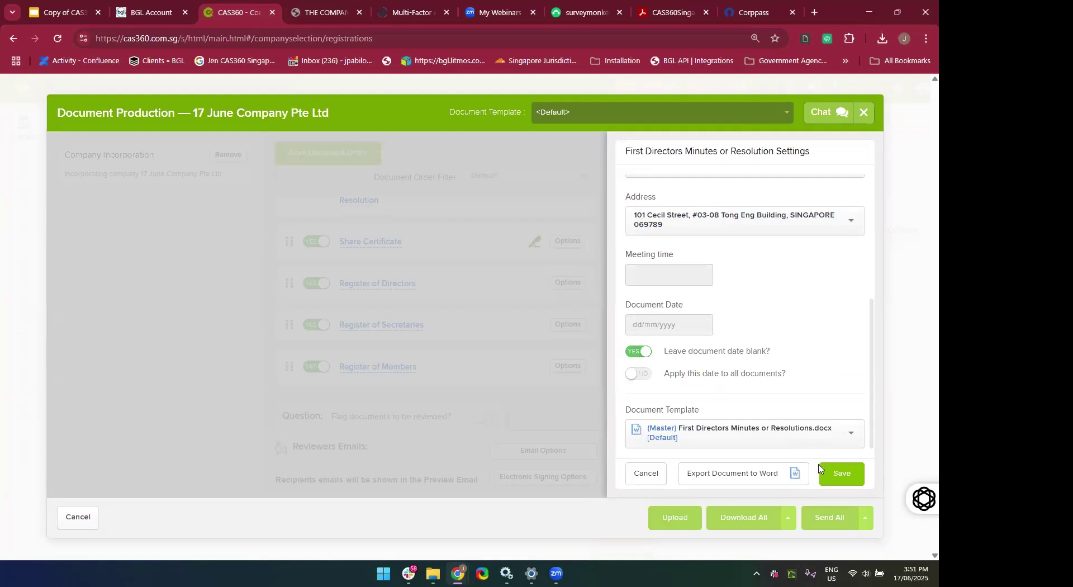
left_click(831, 483)
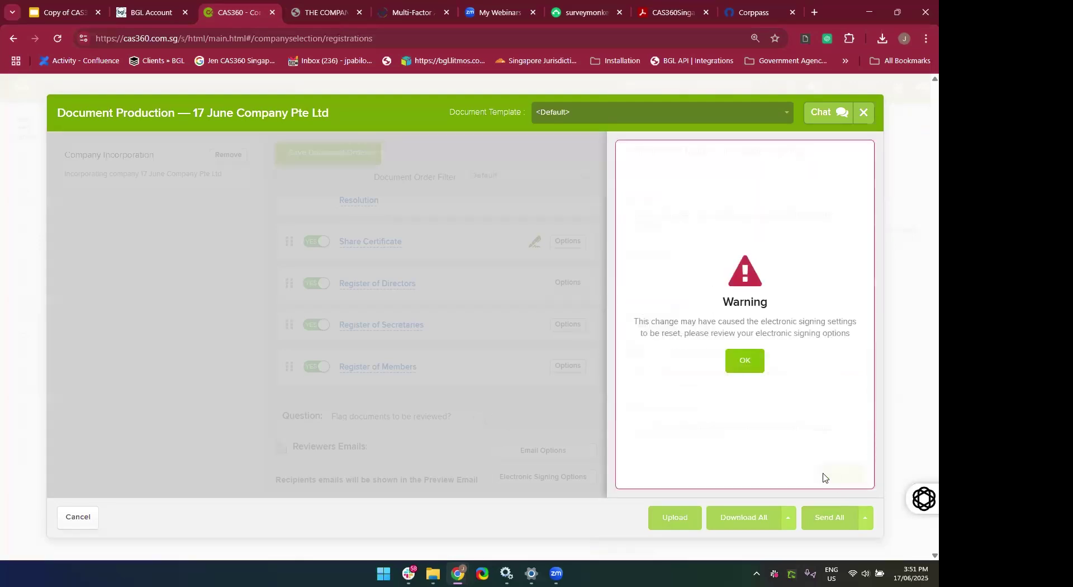
left_click(735, 360)
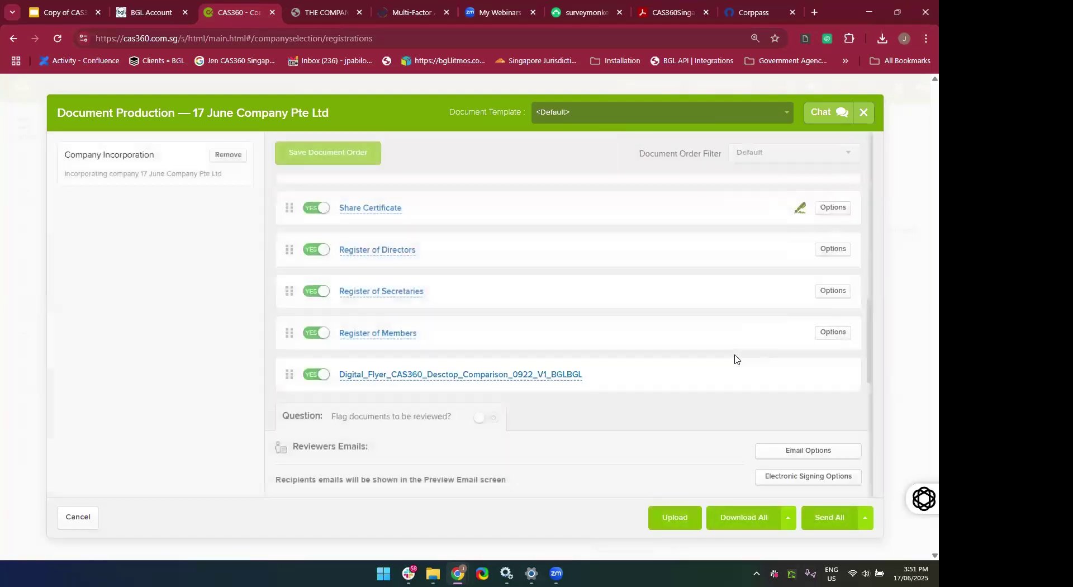
Choose the saved meeting address for the Bank Account Opening Minutes and save it.
left_click(728, 517)
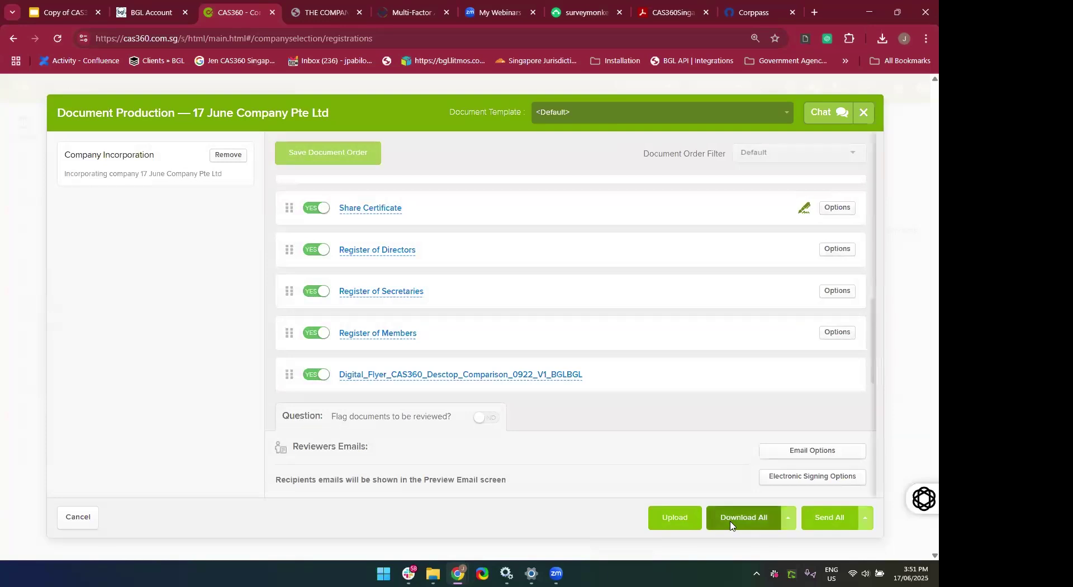
scroll(772, 229, "up", 4)
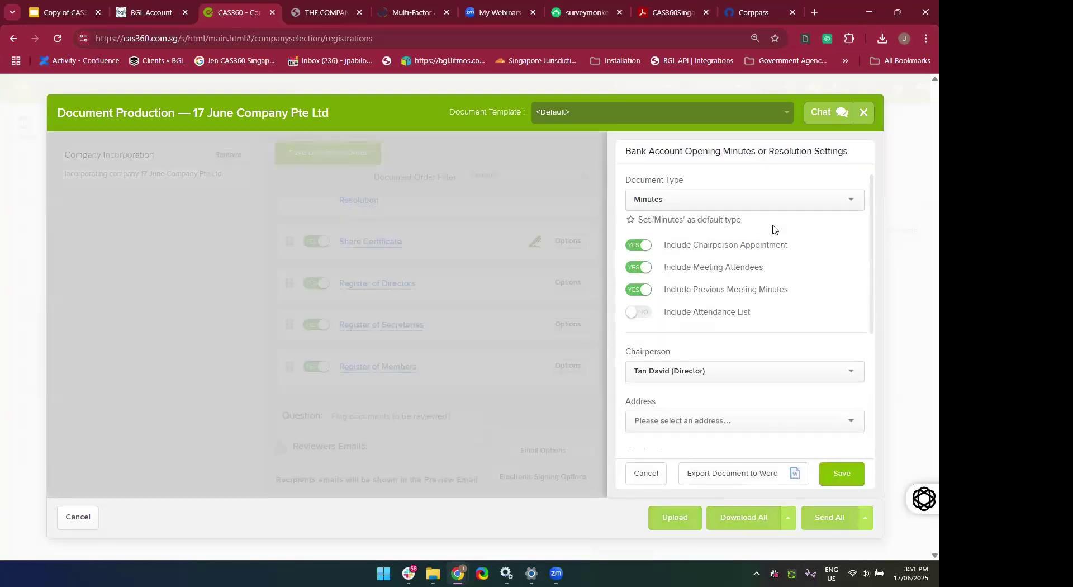
scroll(772, 228, "down", 4)
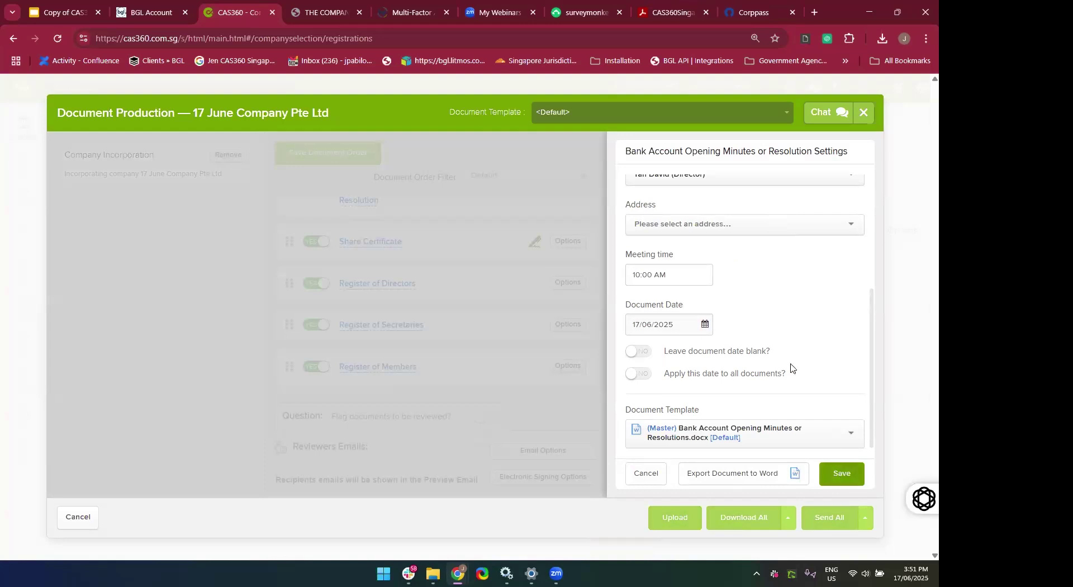
scroll(790, 368, "up", 4)
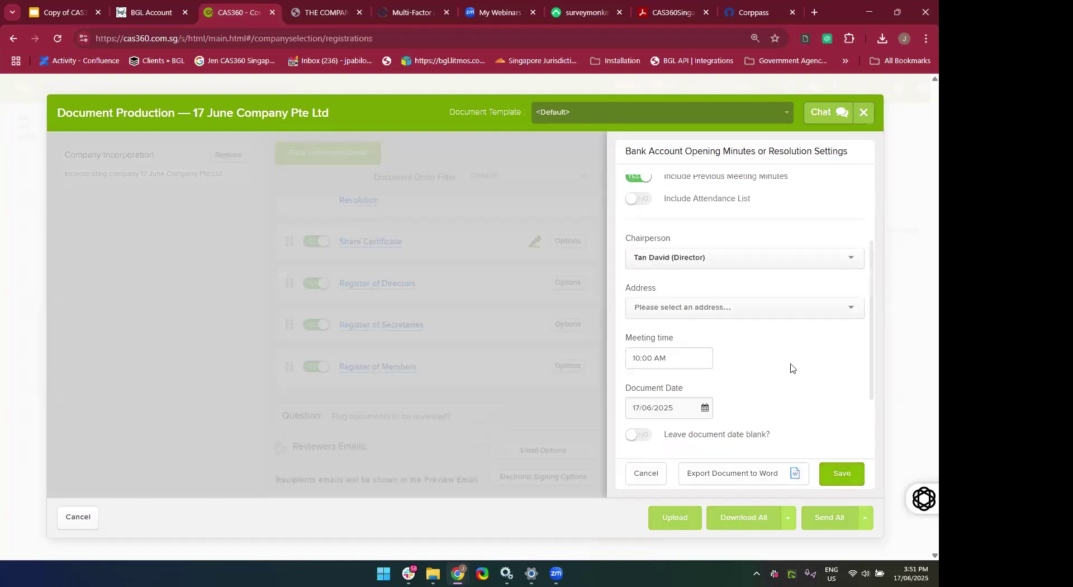
left_click(842, 474)
left_click(762, 429)
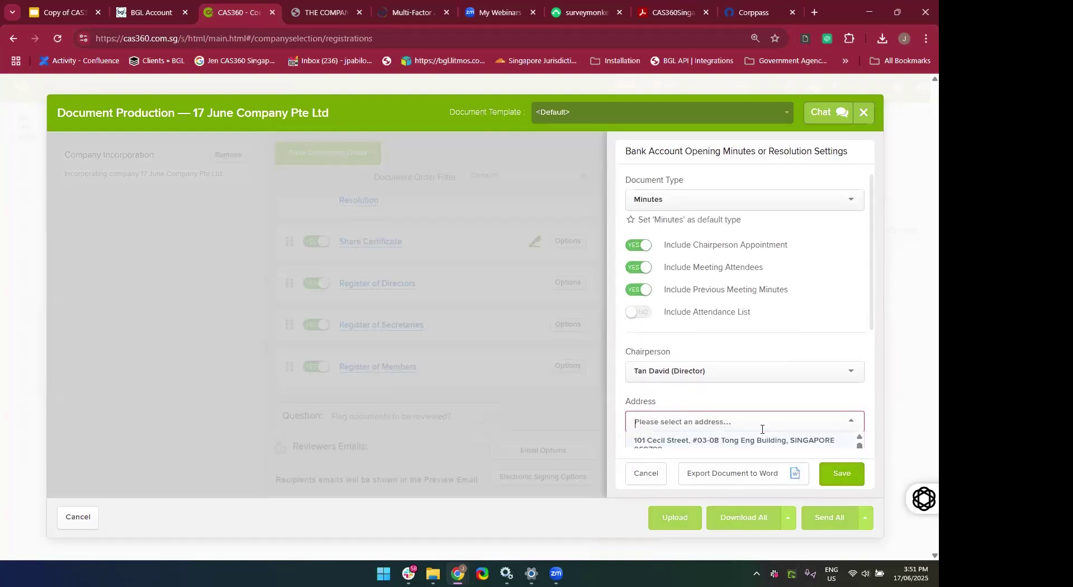
left_click(744, 443)
left_click(839, 474)
left_click(733, 370)
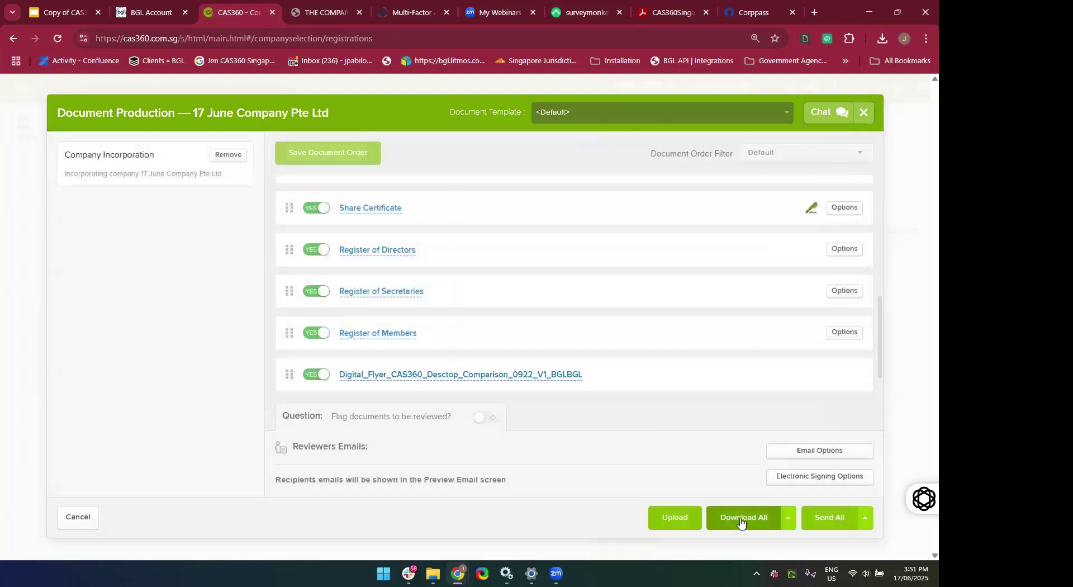
Retry Download All, then close the Document Production window.
left_click(741, 520)
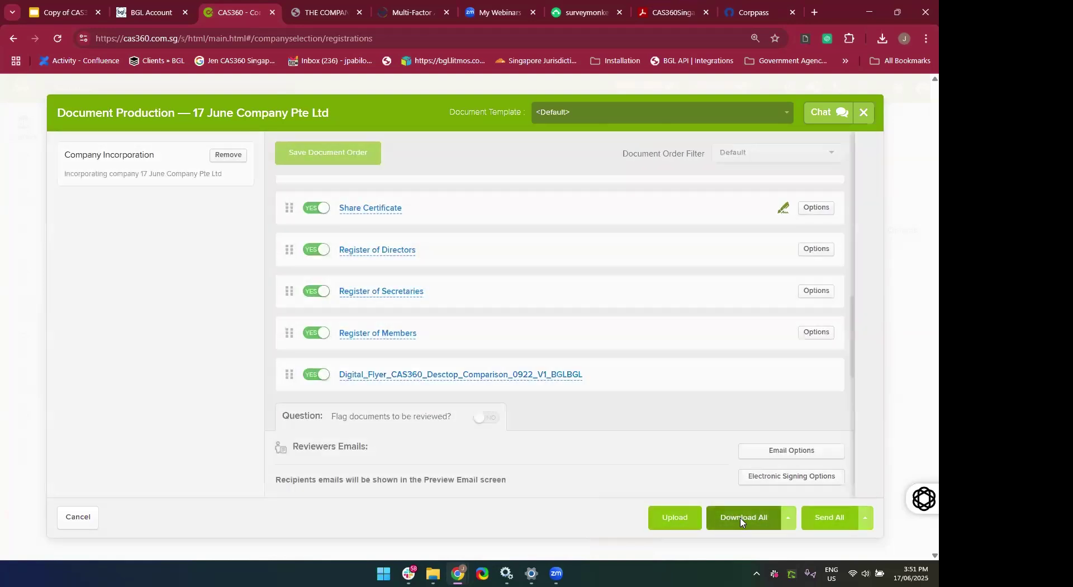
scroll(766, 307, "up", 2)
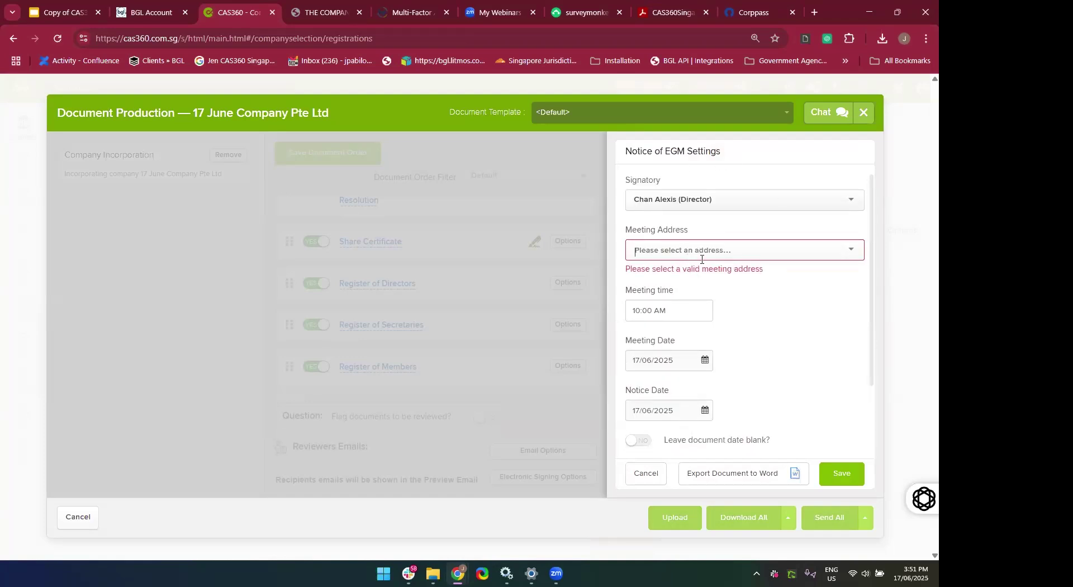
left_click(865, 113)
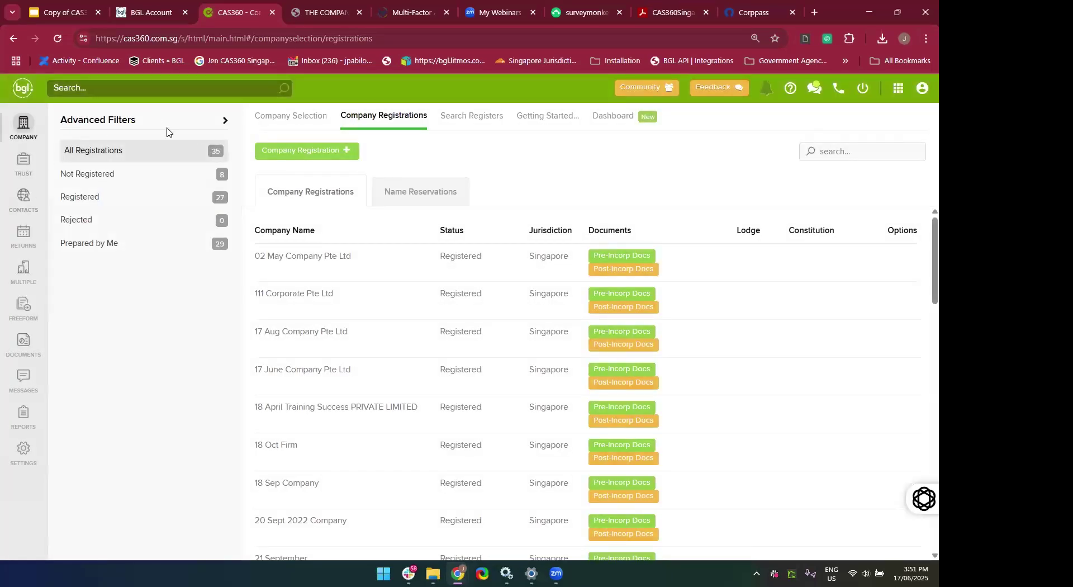
left_click(20, 134)
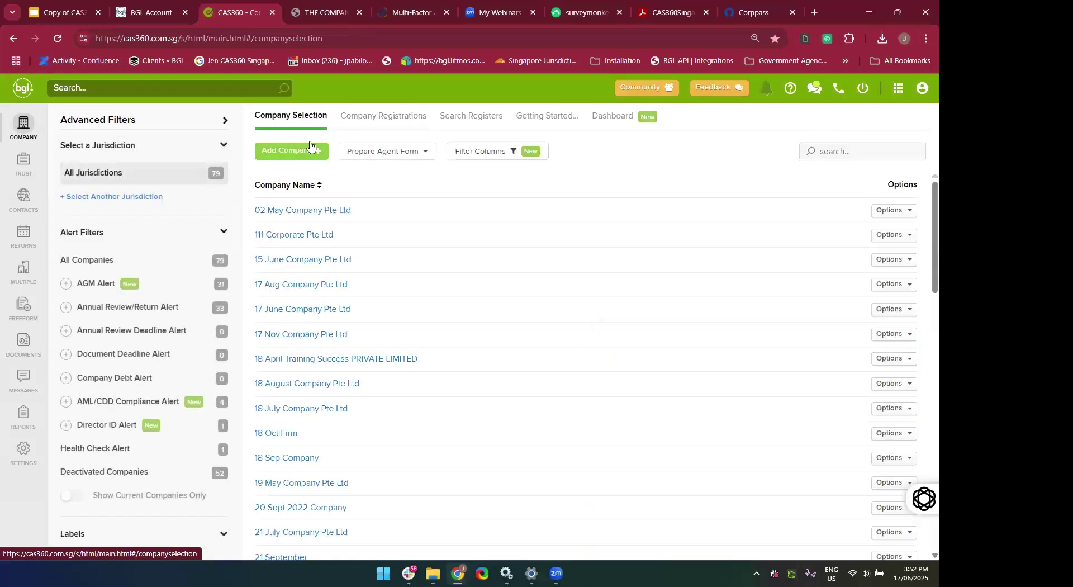
left_click(846, 154)
type("17")
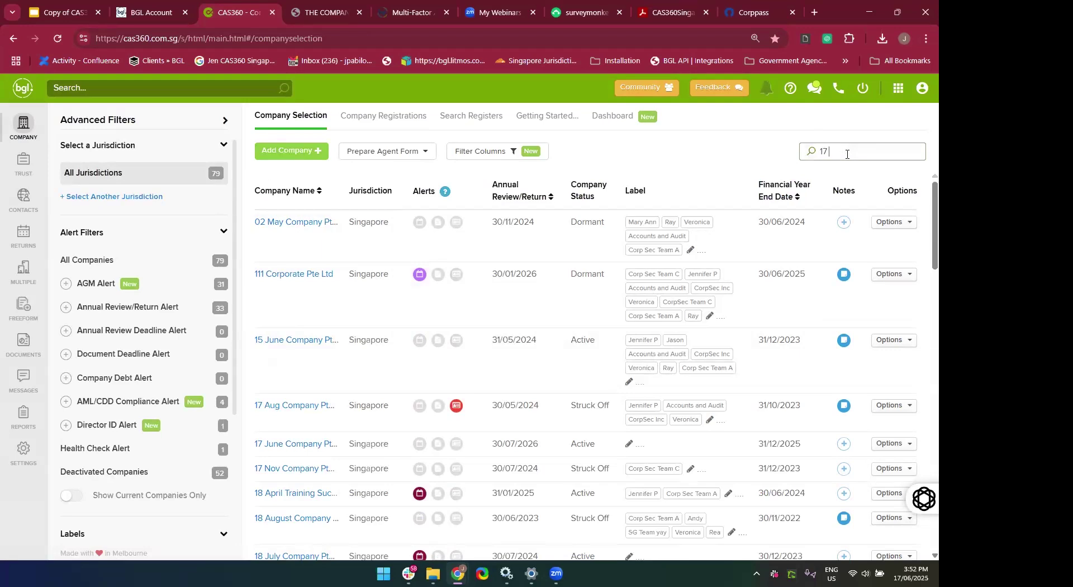
type(" June")
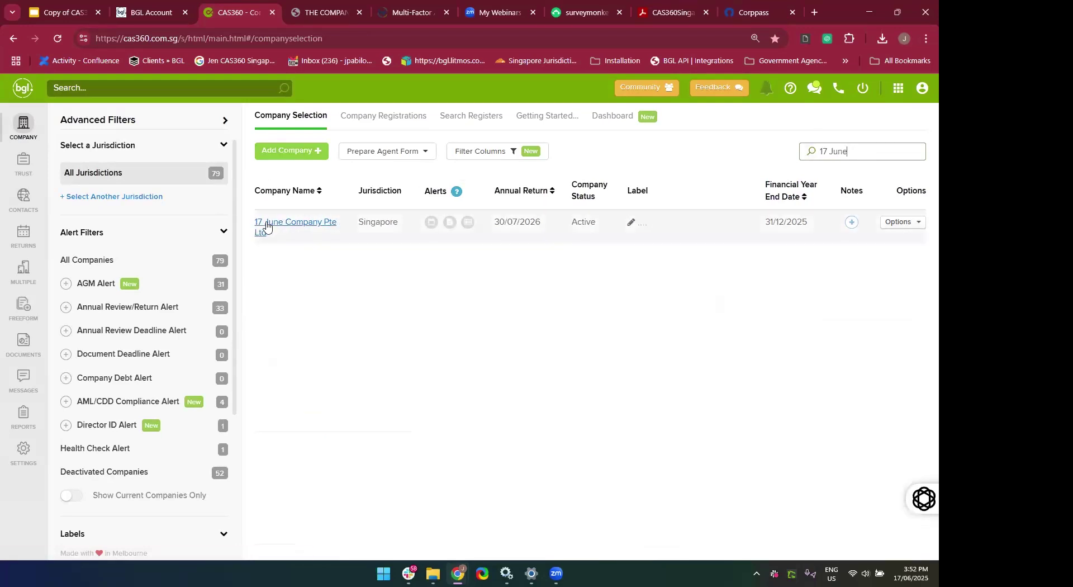
left_click(267, 227)
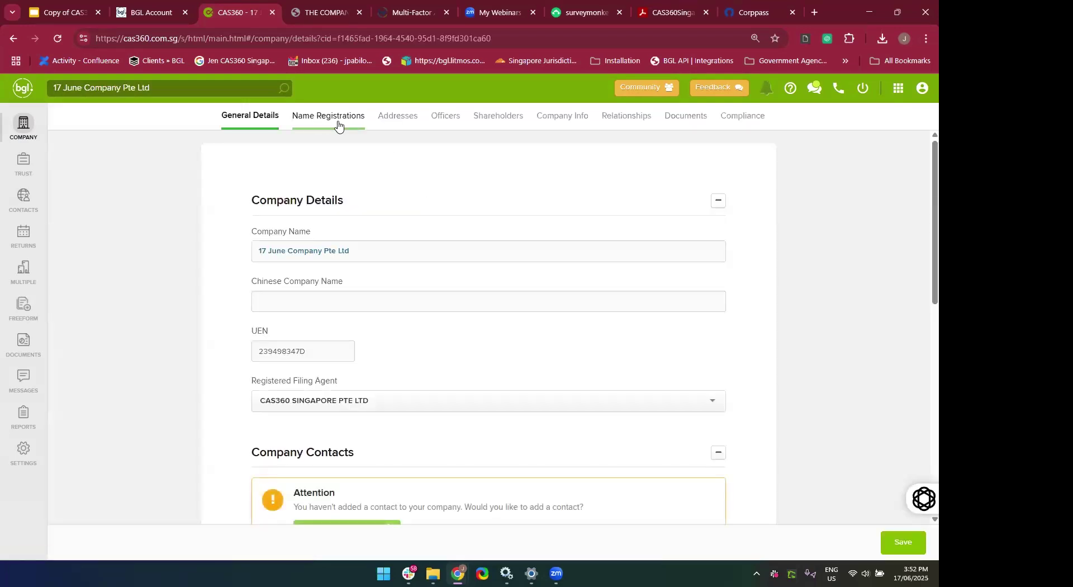
left_click(396, 119)
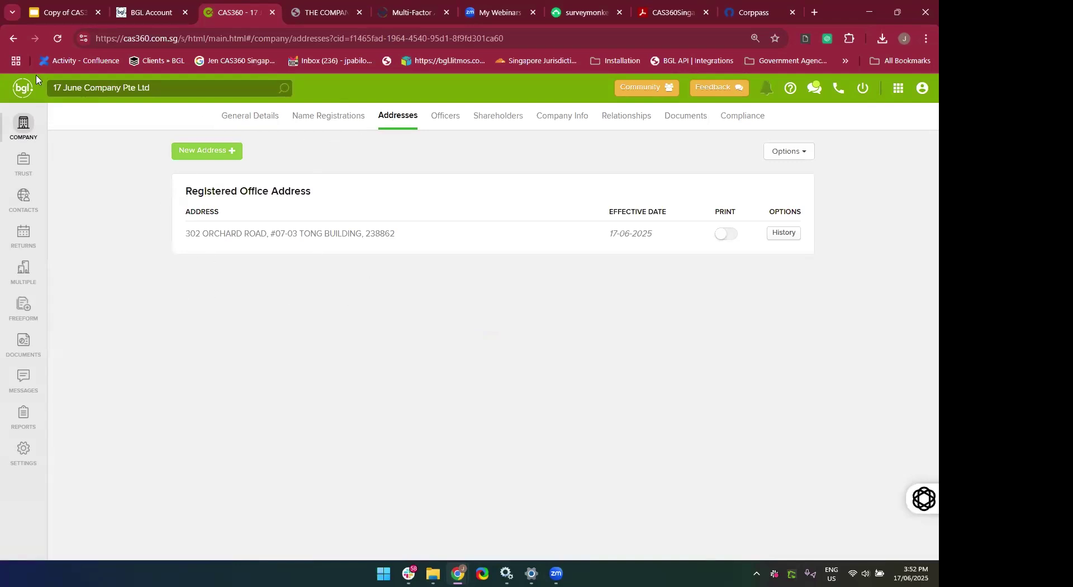
left_click(22, 130)
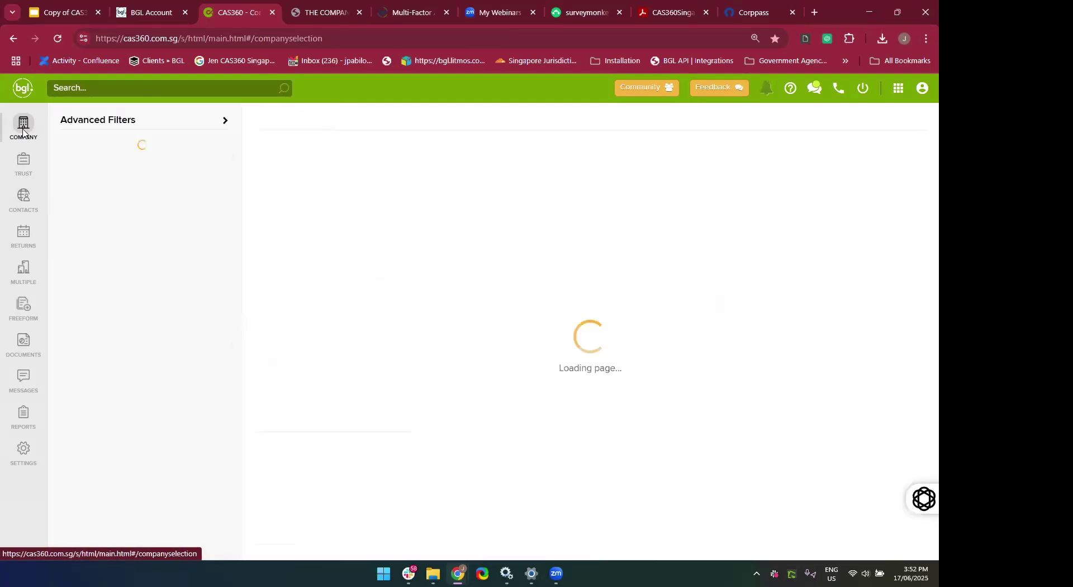
left_click(378, 117)
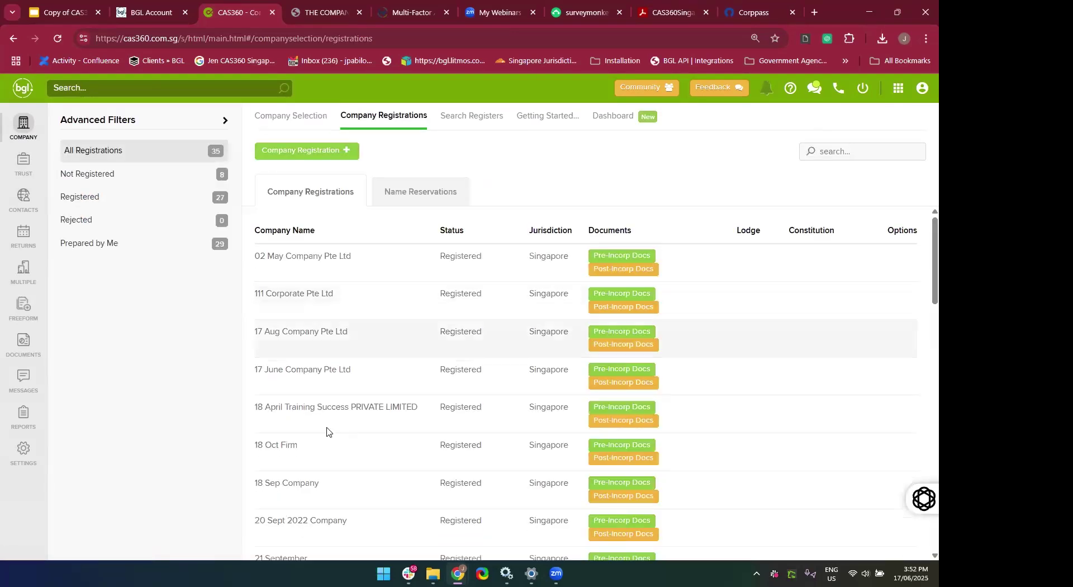
Set 101 Cecil Street as the First Directors minutes meeting address and save.
left_click(650, 385)
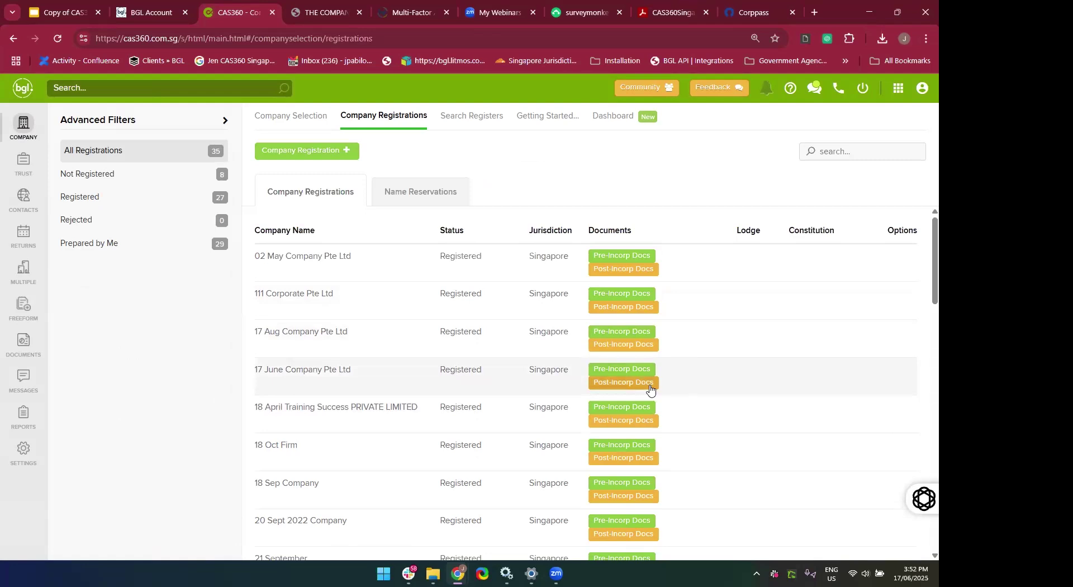
scroll(672, 314, "down", 5)
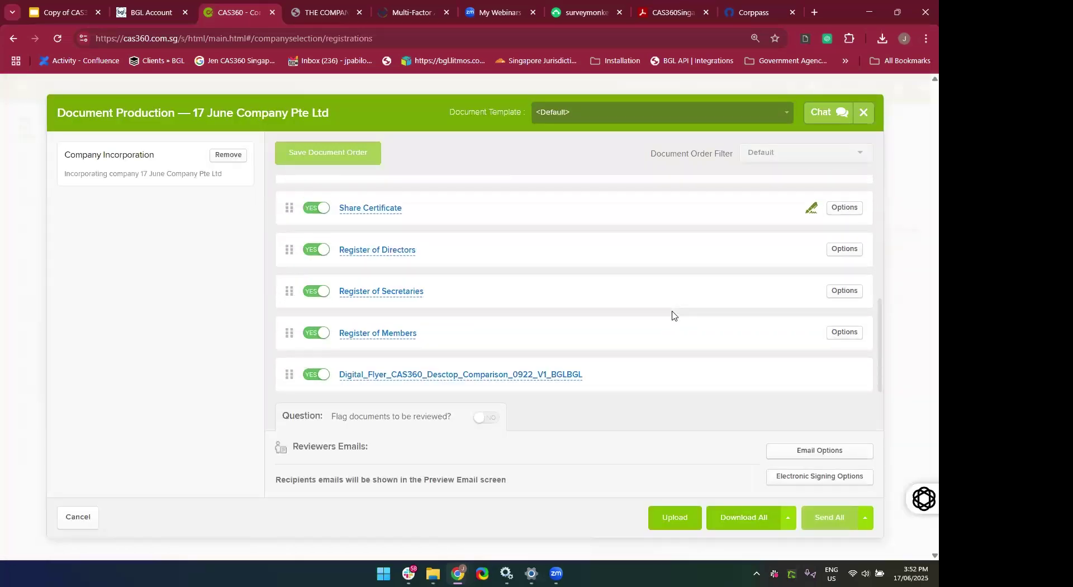
left_click(735, 530)
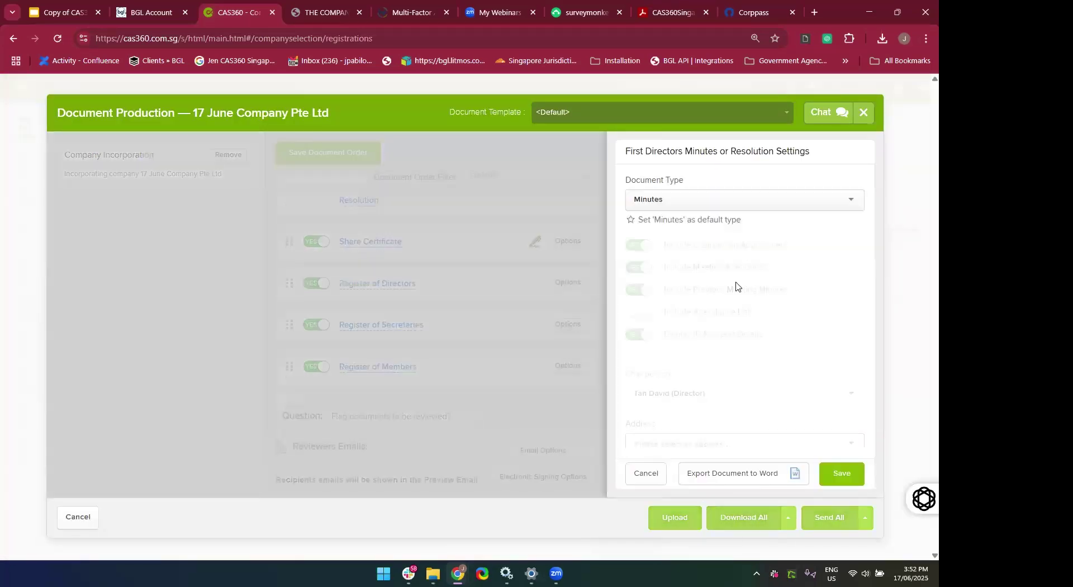
scroll(697, 361, "down", 2)
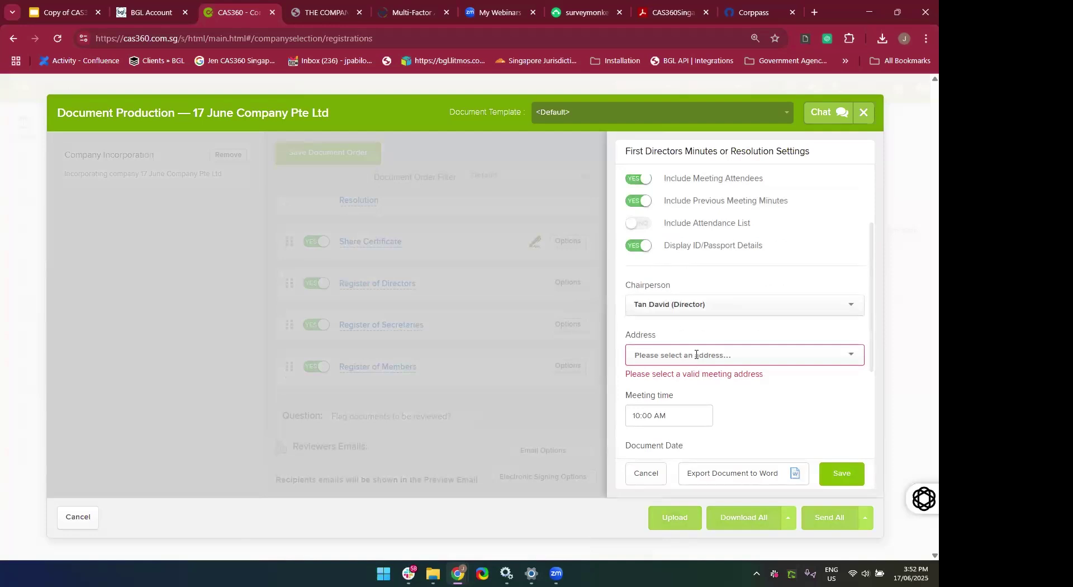
left_click(695, 354)
type("Ce")
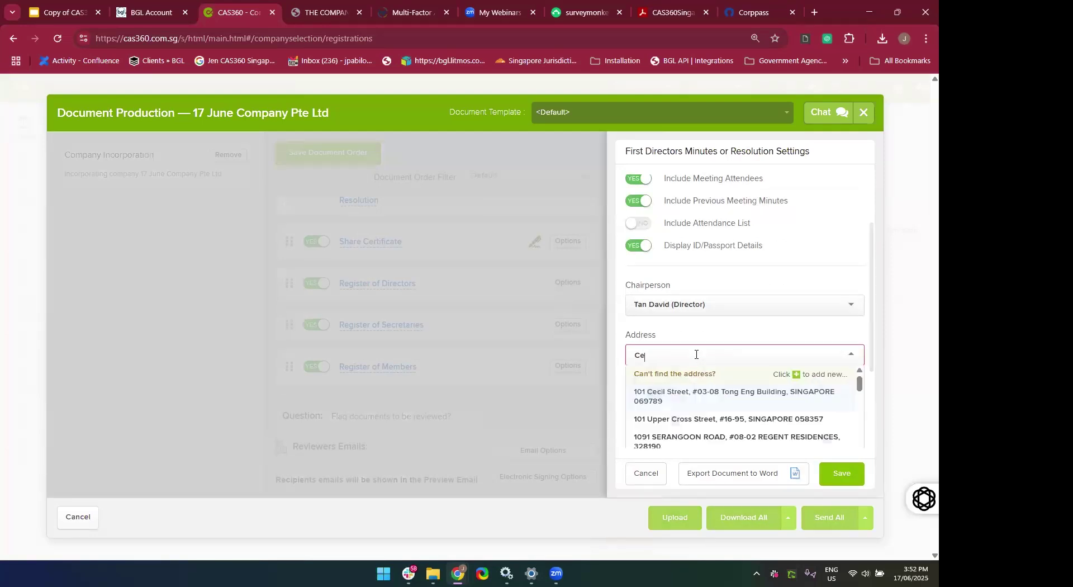
left_click(678, 397)
left_click(824, 475)
left_click(745, 364)
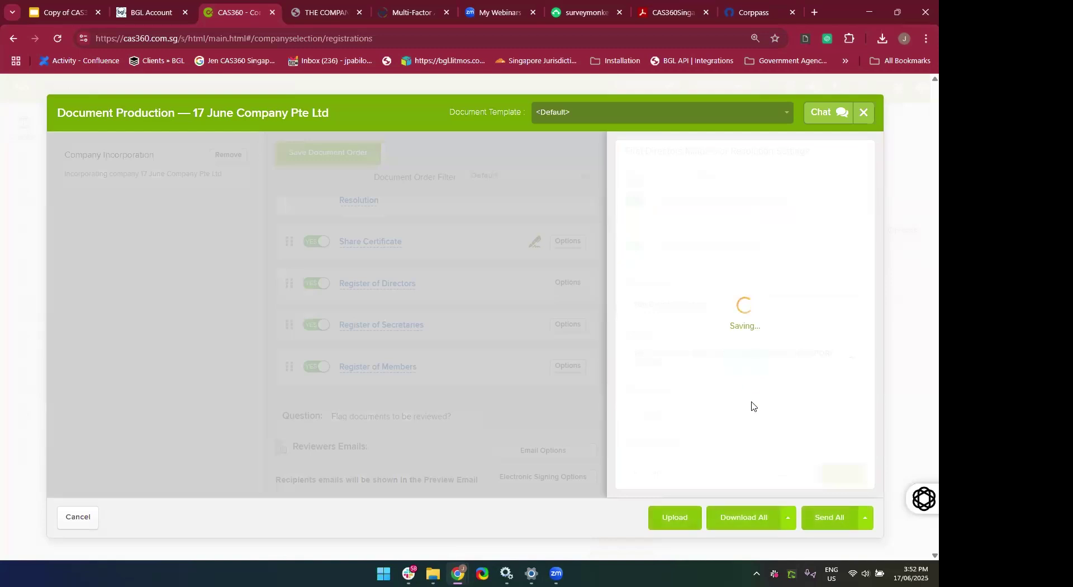
Set 101 Cecil Street as the Bank Account Opening minutes address and save.
left_click(741, 518)
scroll(754, 338, "down", 1)
scroll(669, 323, "up", 2)
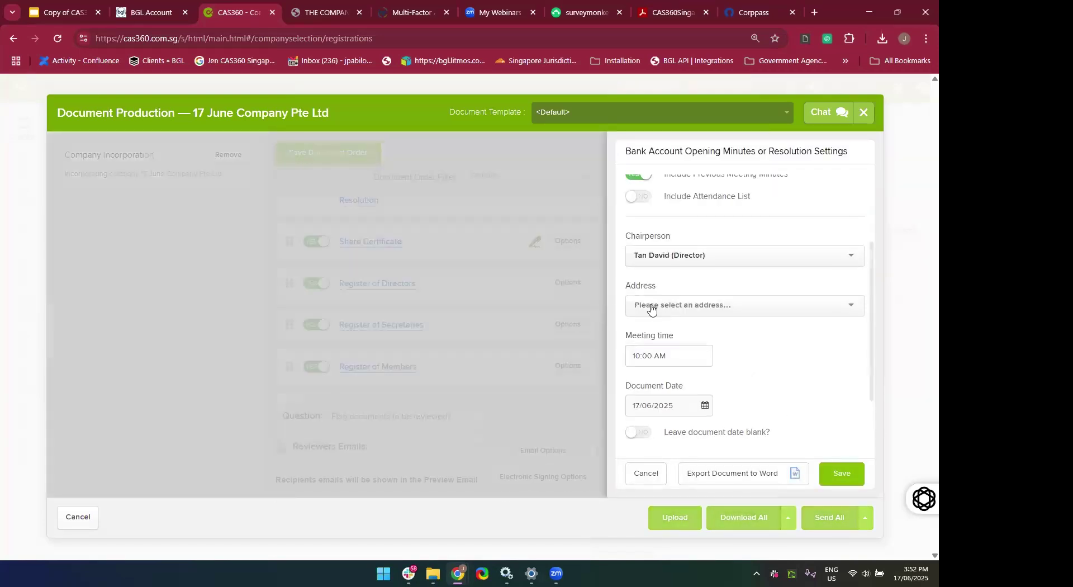
left_click(649, 308)
left_click(652, 335)
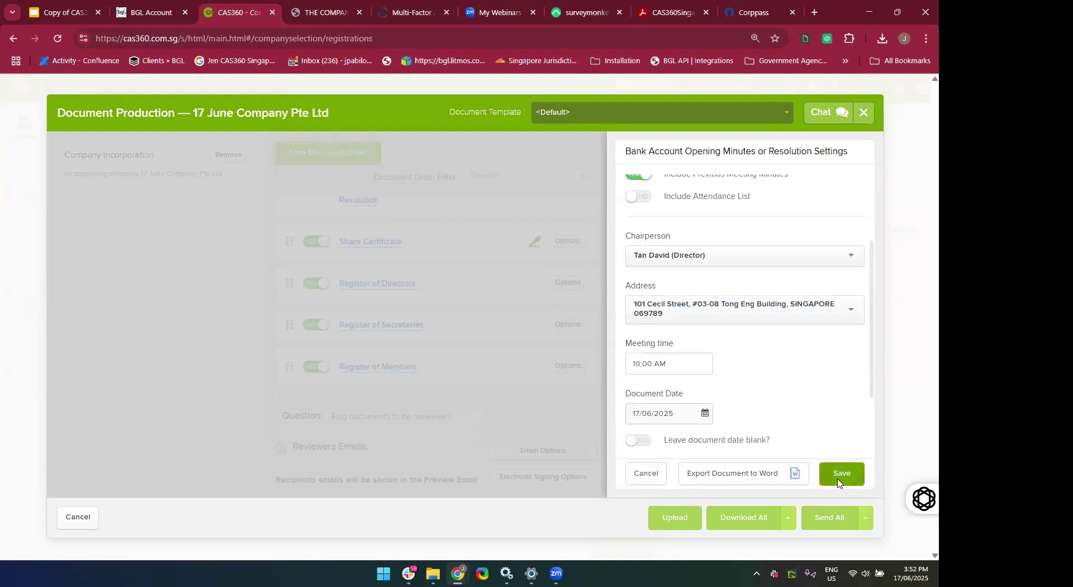
left_click(842, 474)
left_click(743, 361)
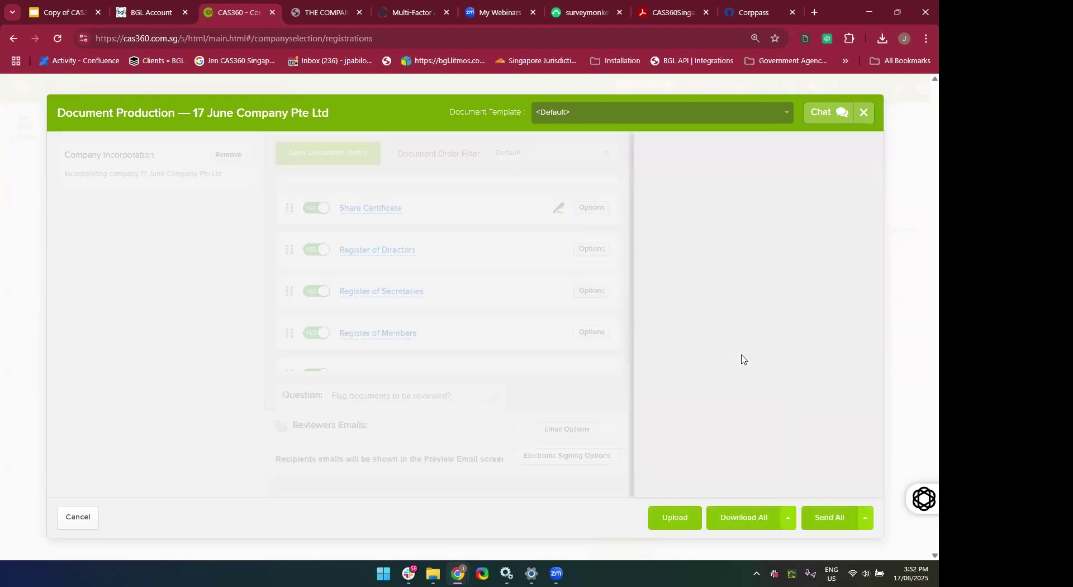
Set 101 Cecil Street as the EGM notice meeting address and save.
left_click(740, 517)
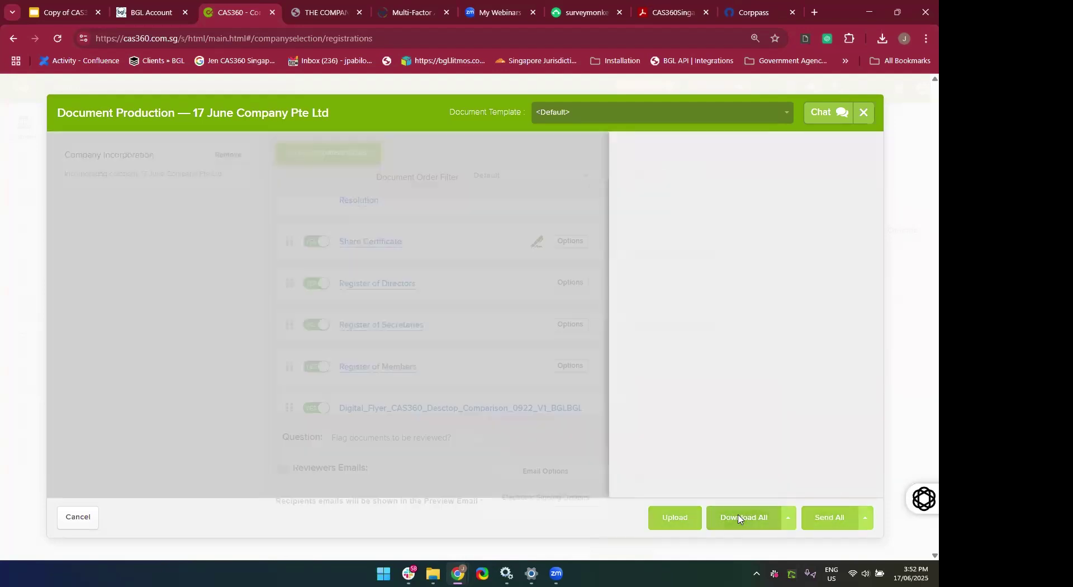
left_click(732, 253)
type("Com")
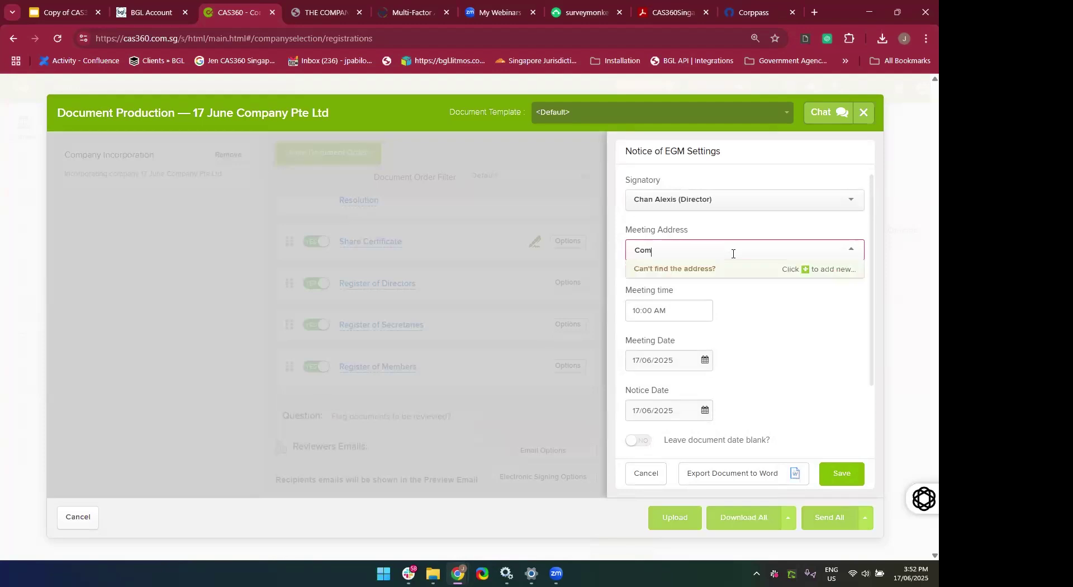
key("BackSpace")
key("BackSpace")
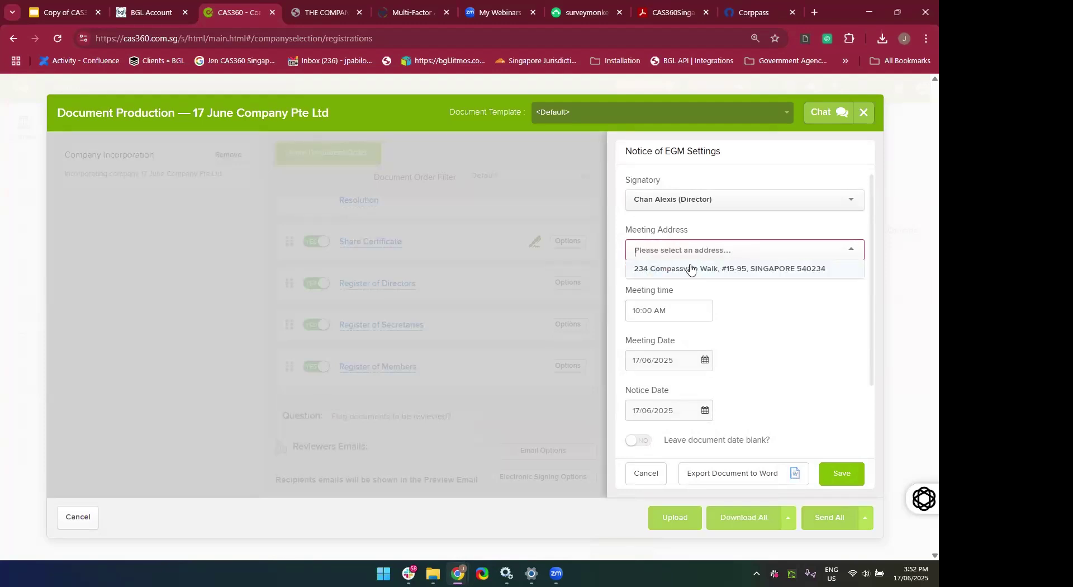
type("Cei")
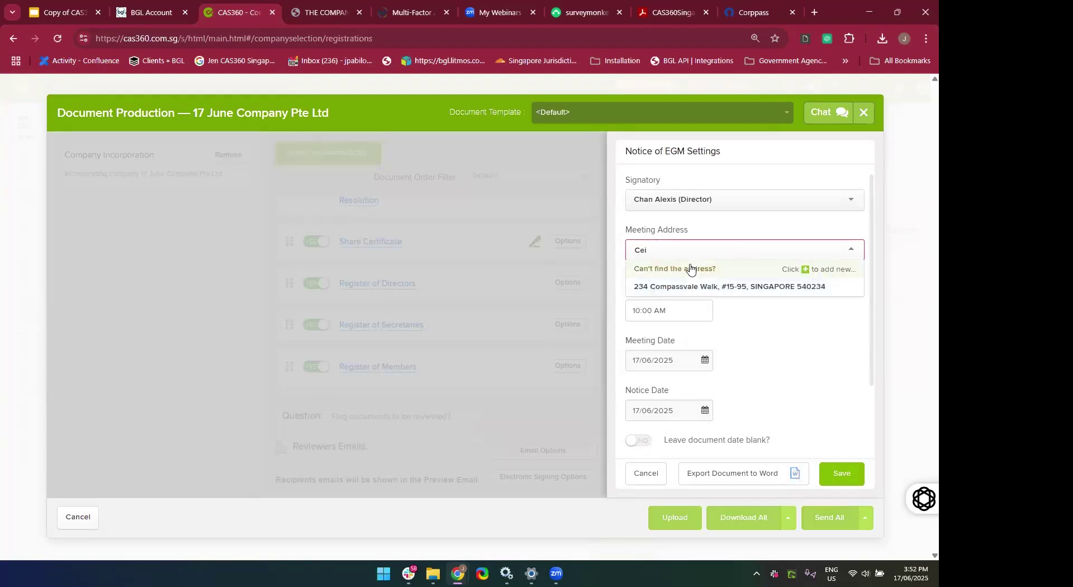
type("c")
type("l")
left_click(663, 294)
left_click(828, 480)
left_click(737, 362)
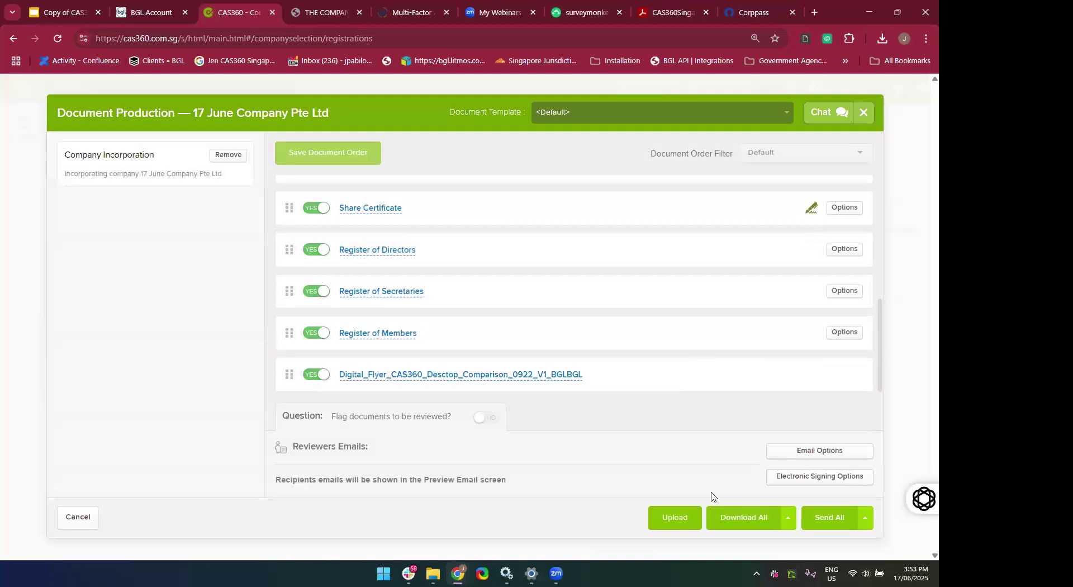
Download all of 17 June Company's post-incorporation documents as one PDF.
left_click(722, 525)
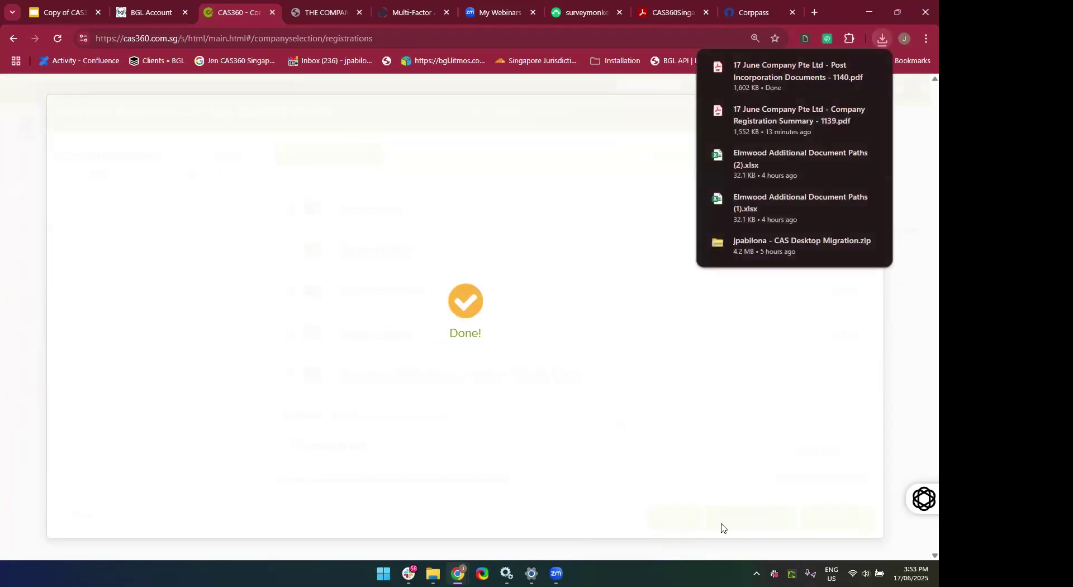
Open the downloaded Post Incorporation Documents PDF in Acrobat, read through its pages, and close it.
left_click(747, 86)
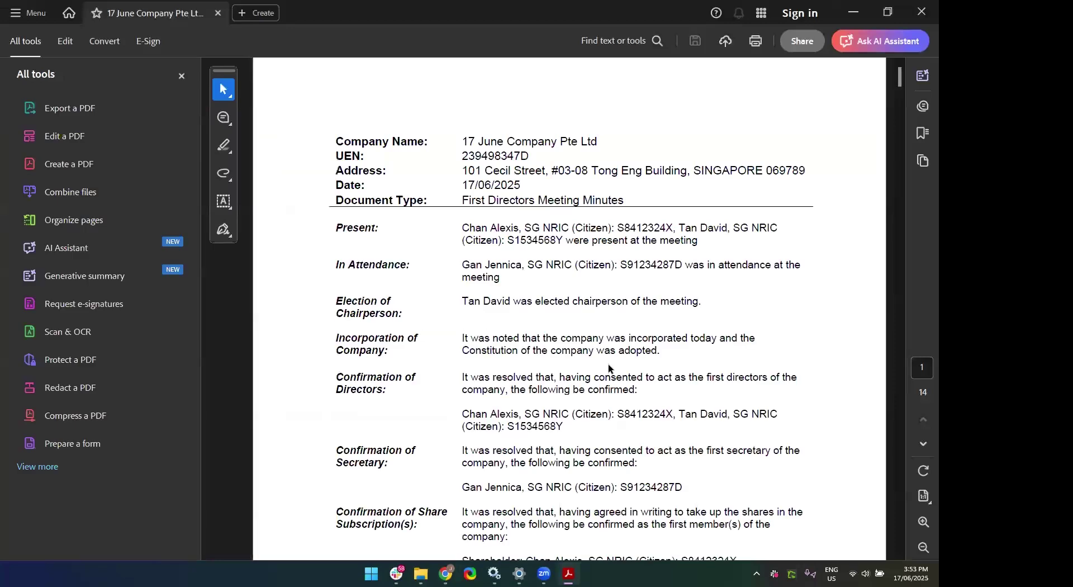
scroll(608, 363, "down", 10)
scroll(608, 364, "up", 5)
scroll(608, 366, "up", 5)
scroll(610, 352, "down", 10)
scroll(610, 341, "down", 15)
scroll(610, 341, "down", 20)
scroll(610, 340, "down", 8)
scroll(611, 340, "up", 5)
scroll(611, 341, "down", 3)
scroll(610, 341, "down", 12)
scroll(610, 340, "down", 12)
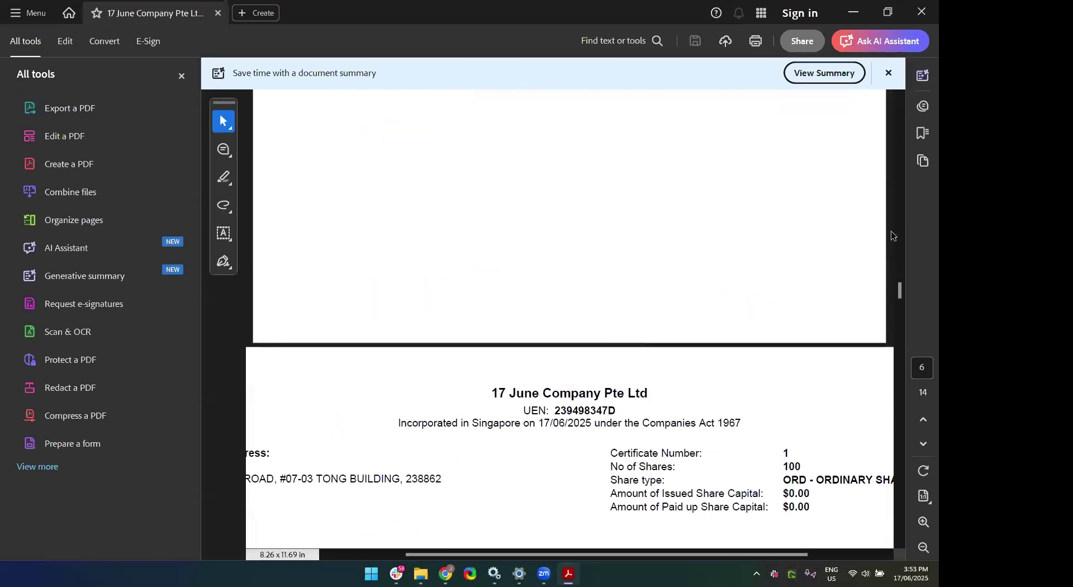
left_click(922, 14)
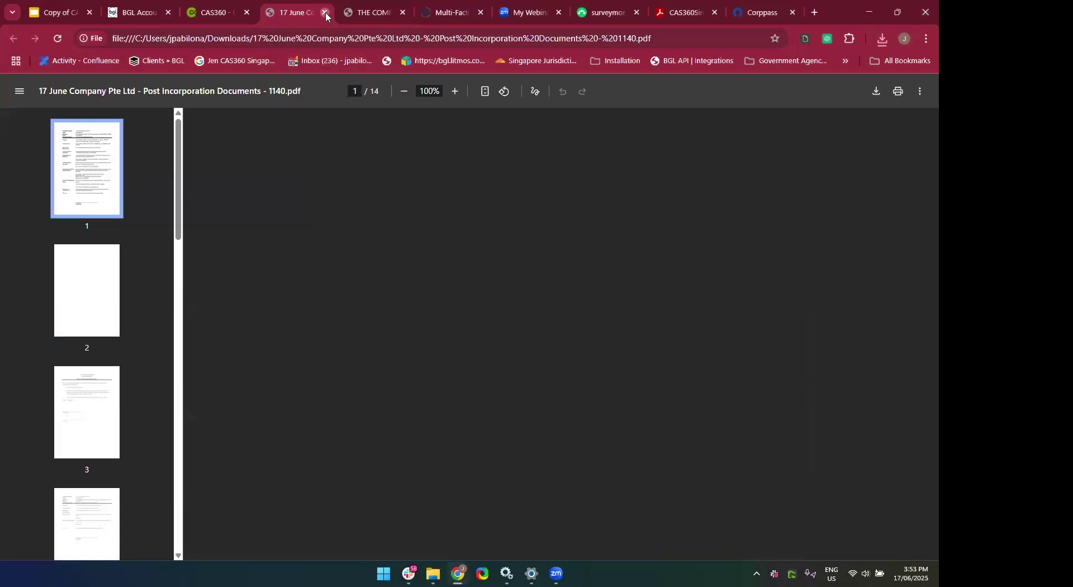
Close the Post Incorporation Documents PDF tab to return to CAS360's Company Registrations list.
left_click(325, 12)
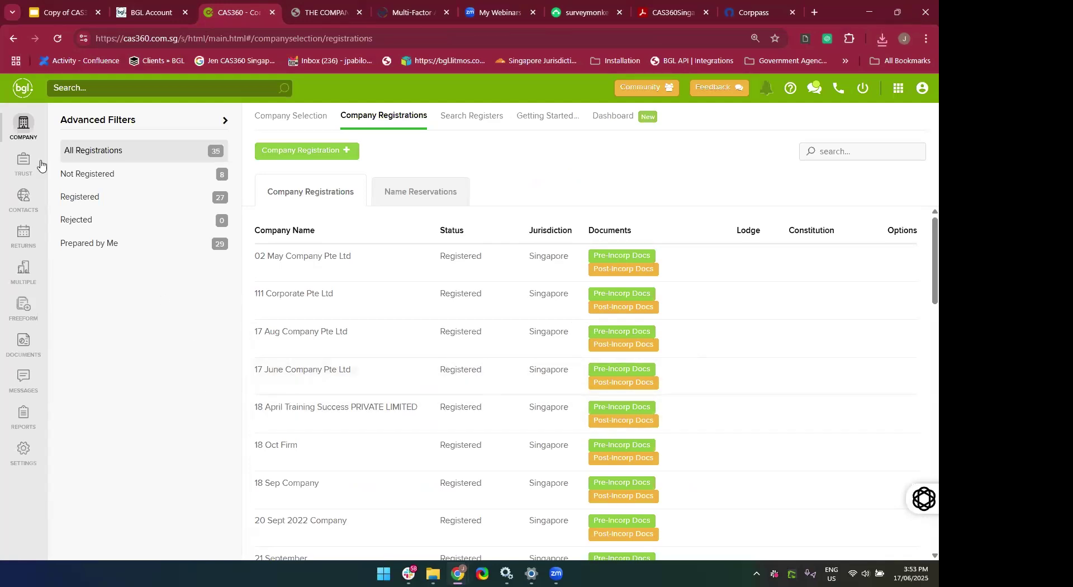
Go to the Company Selection list and open the Search Registers page.
left_click(29, 137)
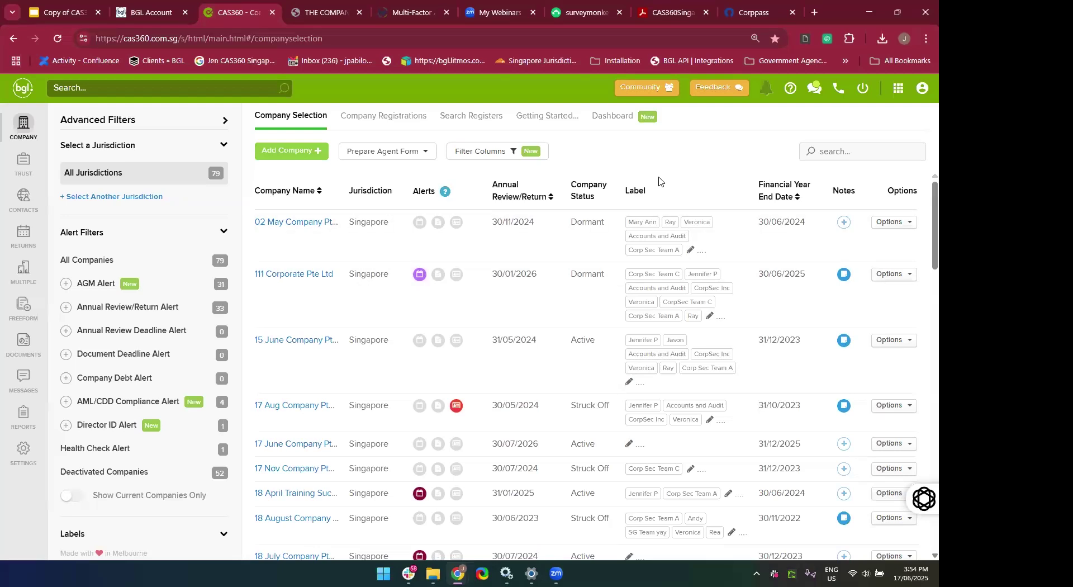
left_click(472, 124)
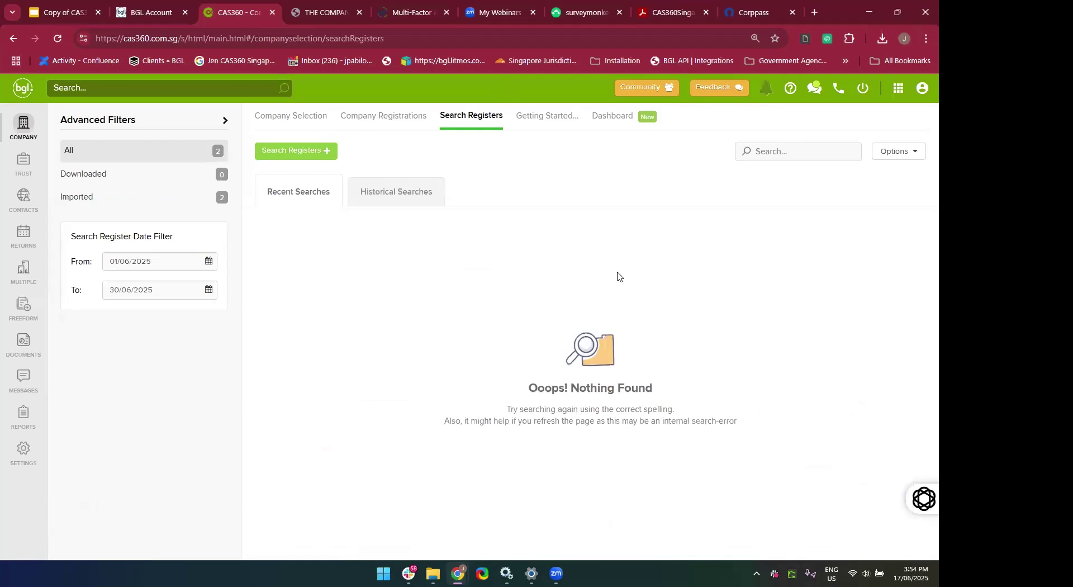
Reopen Search Registers from the Company Selection page and view the historical register searches.
left_click(22, 127)
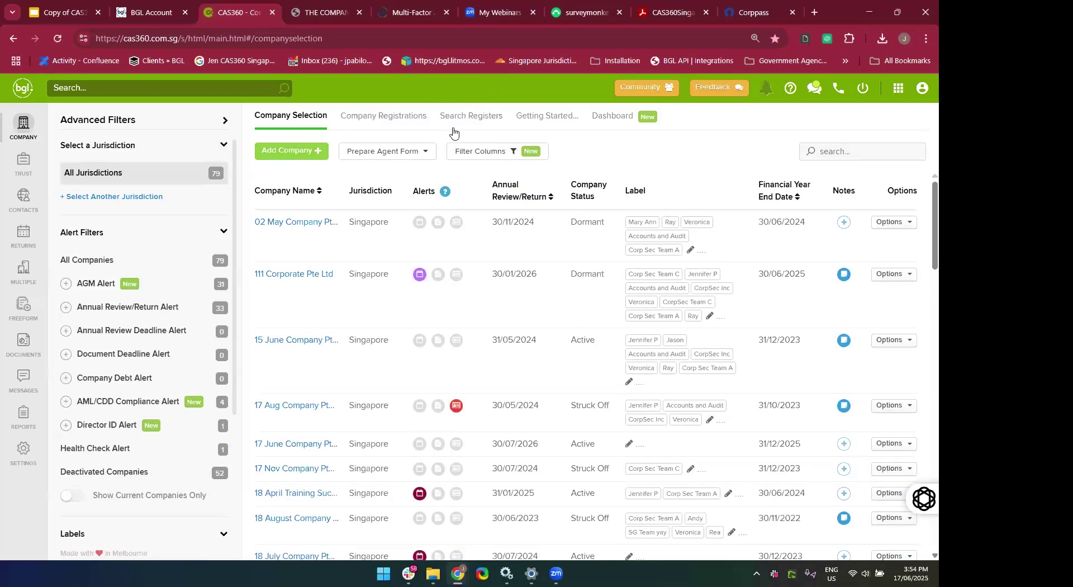
left_click(462, 130)
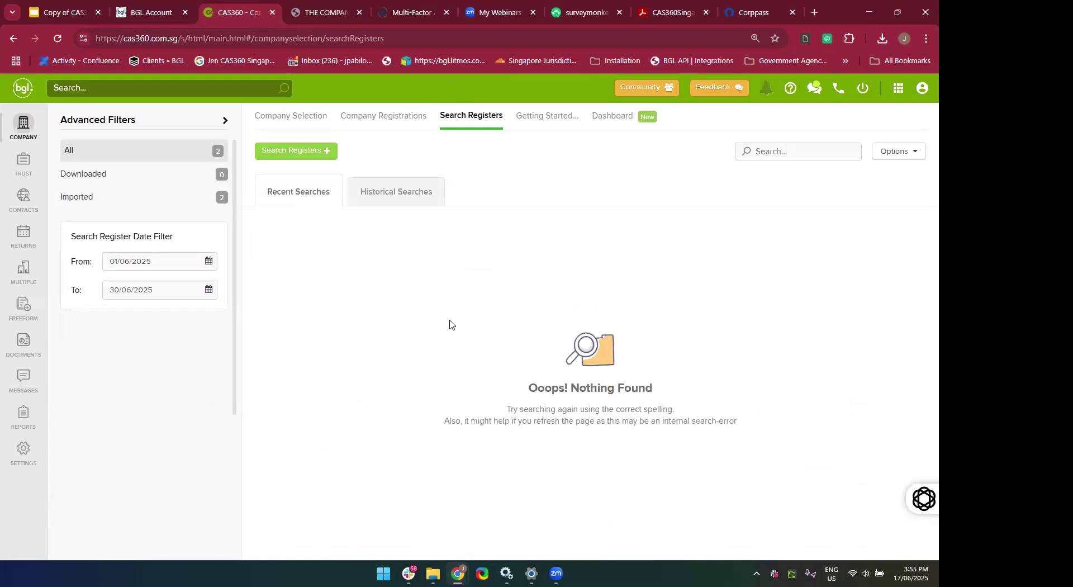
left_click(405, 202)
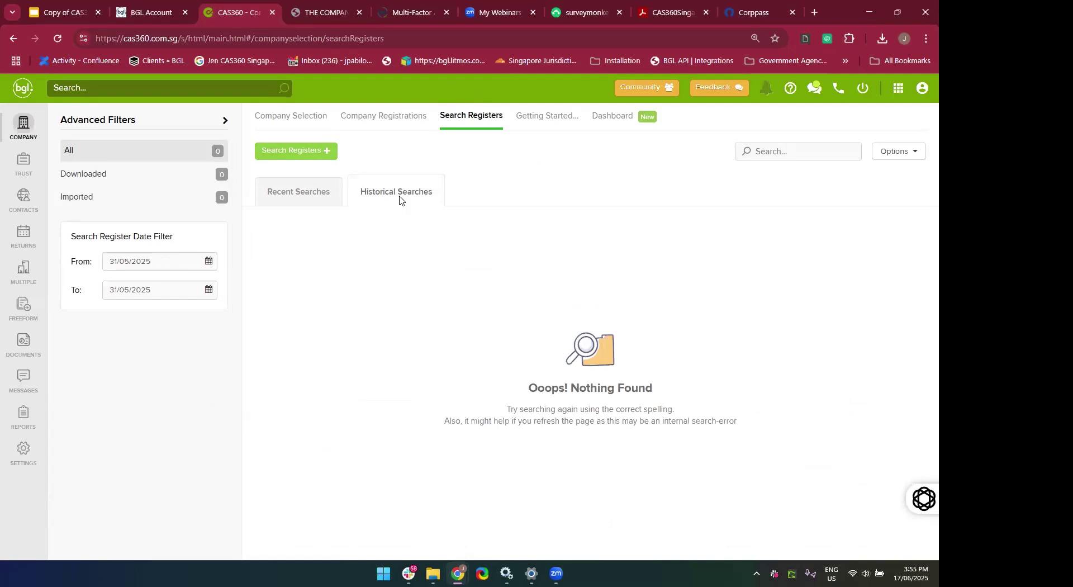
Set the From date filter to 01/06/2019 so the recent searches list two entities.
left_click(184, 257)
key("BackSpace")
key("BackSpace")
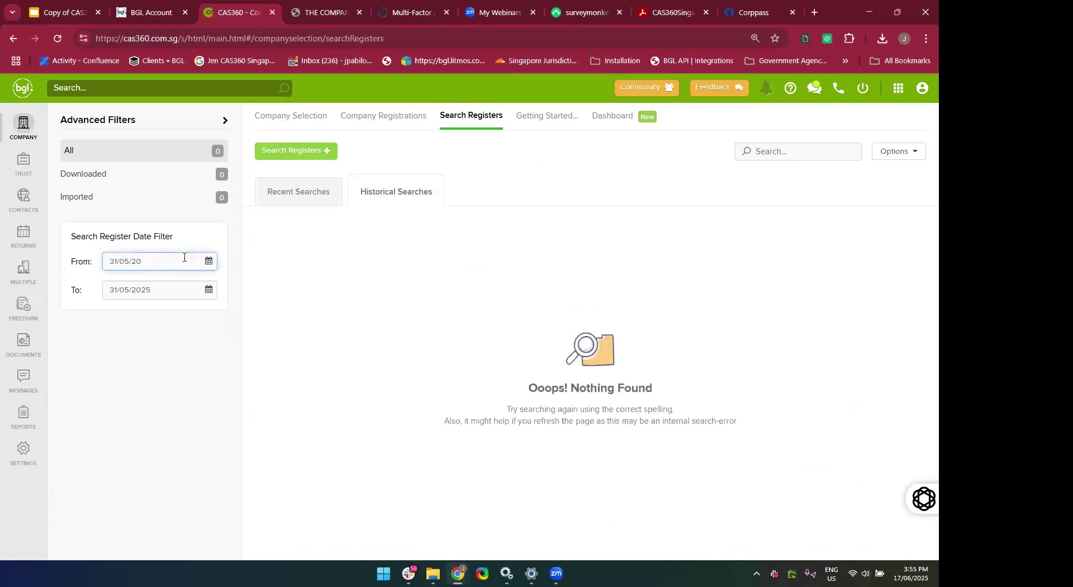
type("19")
key("BackSpace")
type("9")
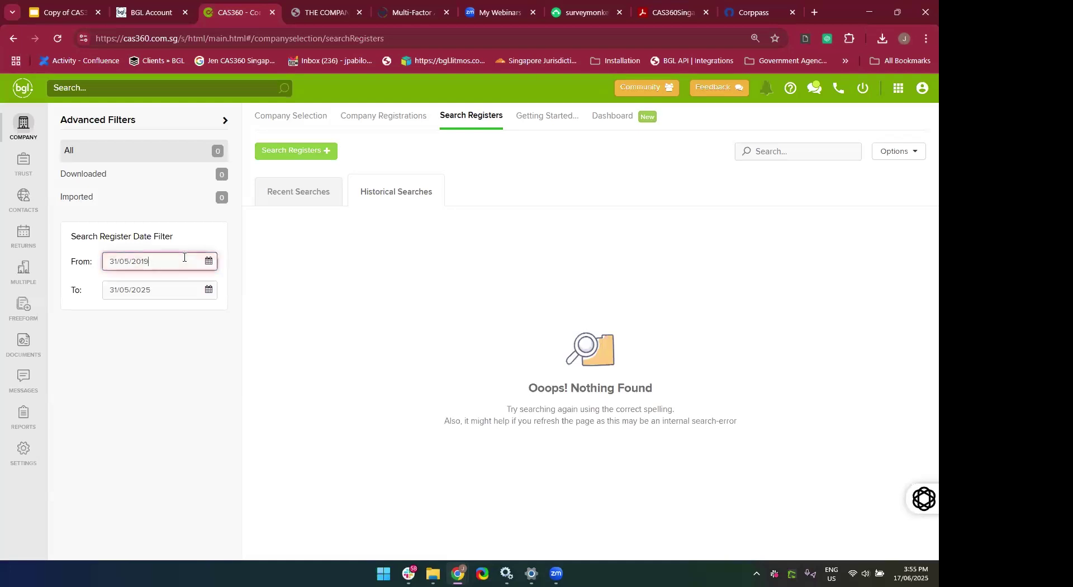
left_click(299, 192)
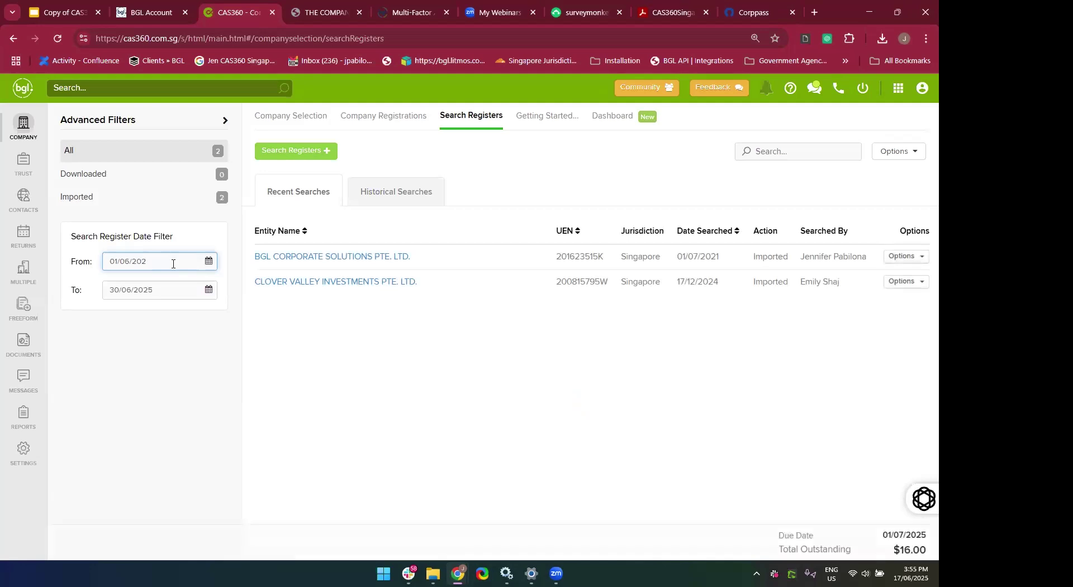
key("BackSpace")
type("9")
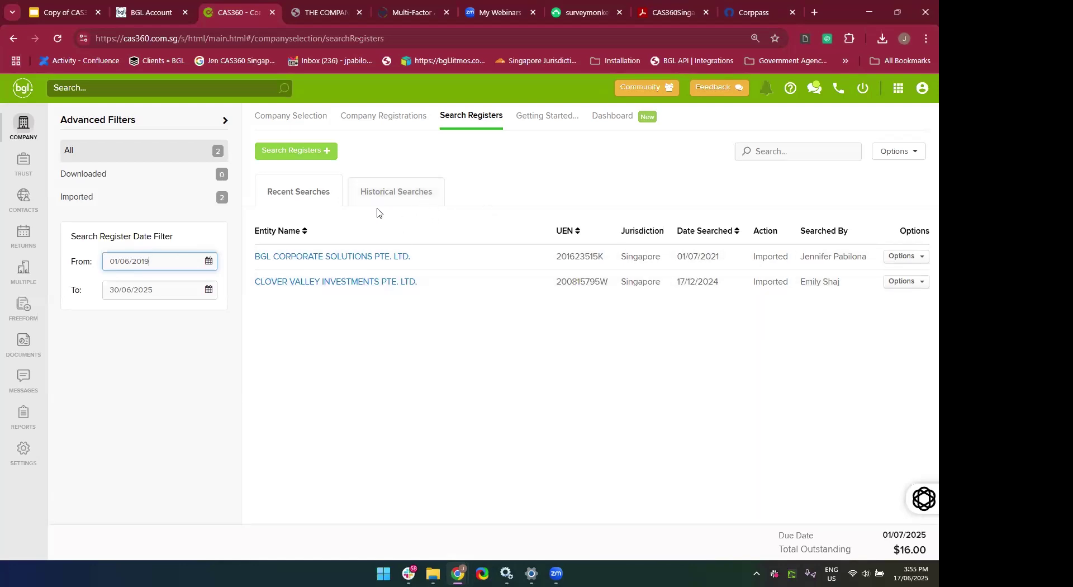
left_click(455, 422)
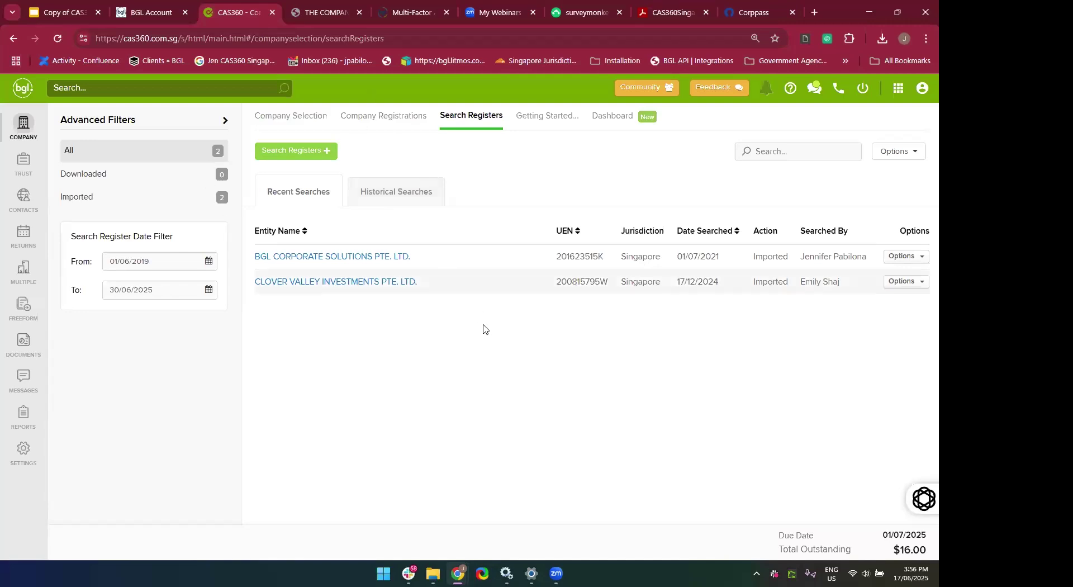
Start a new register search with Singapore as the jurisdiction.
left_click(277, 158)
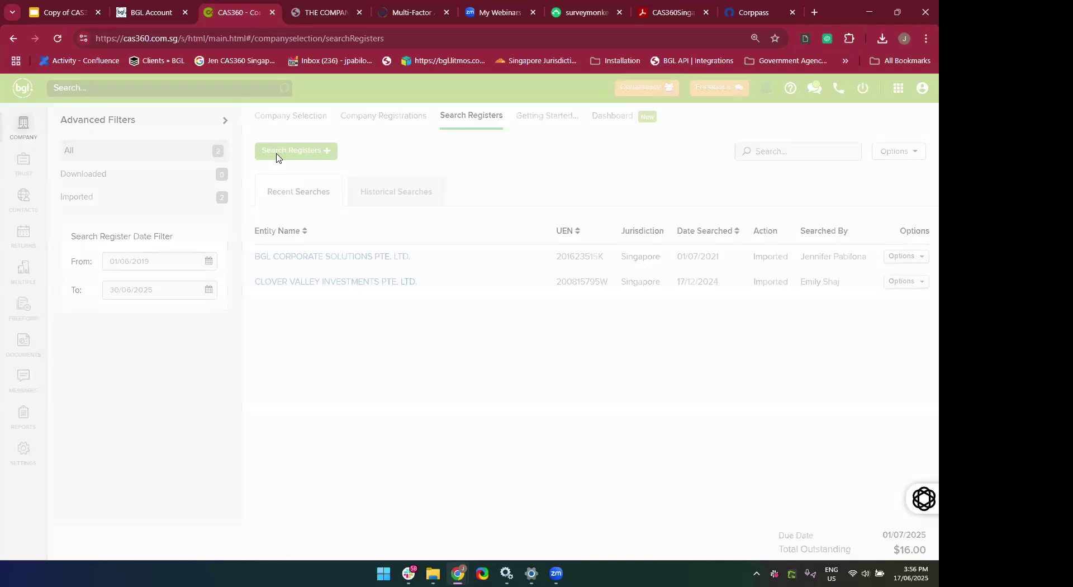
left_click(274, 174)
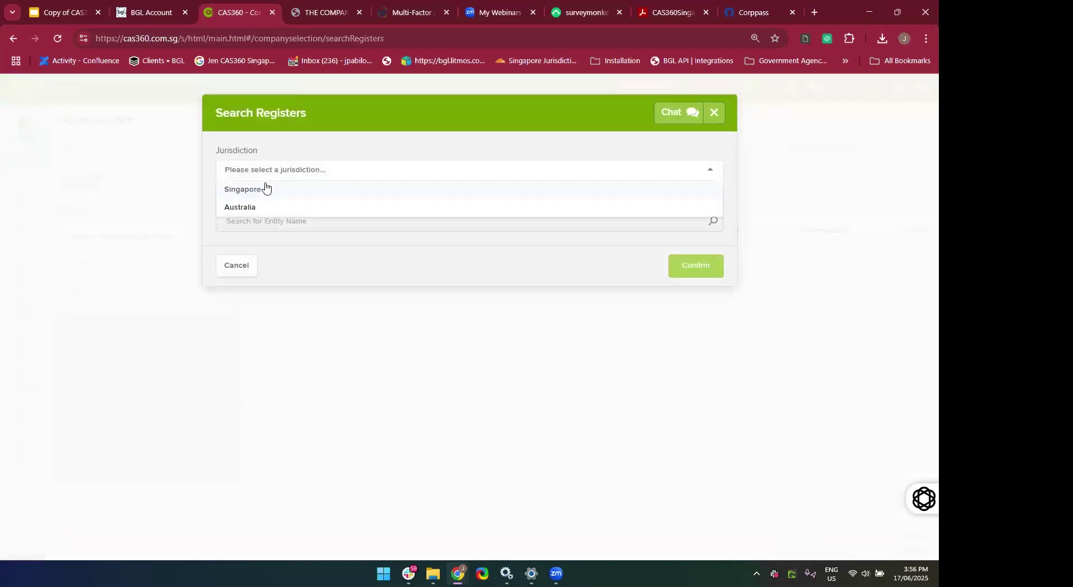
left_click(263, 190)
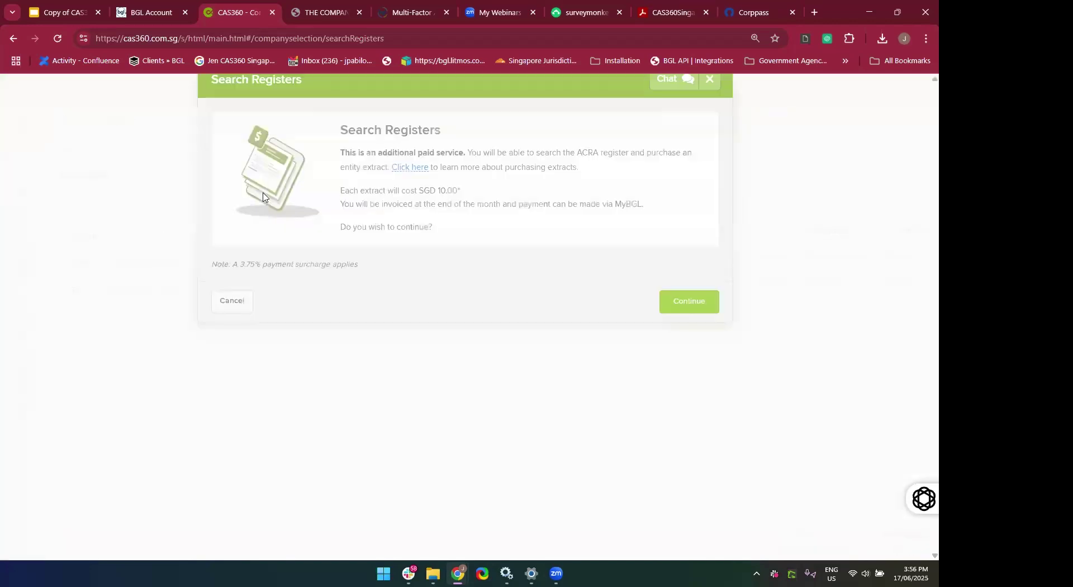
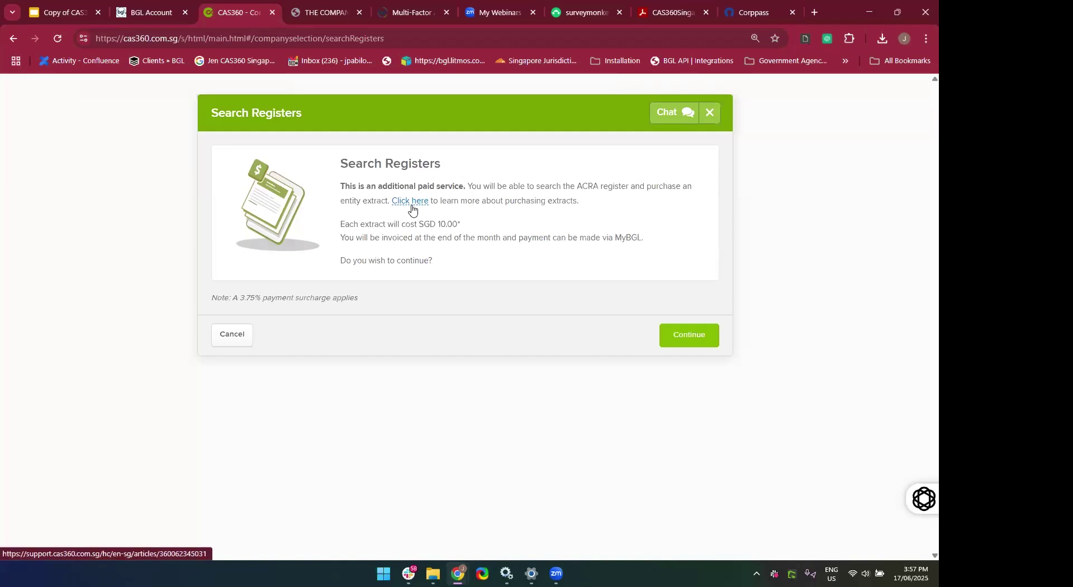
Open the Importing Company Data from ACRA help article from the Search Registers notice.
left_click(411, 202)
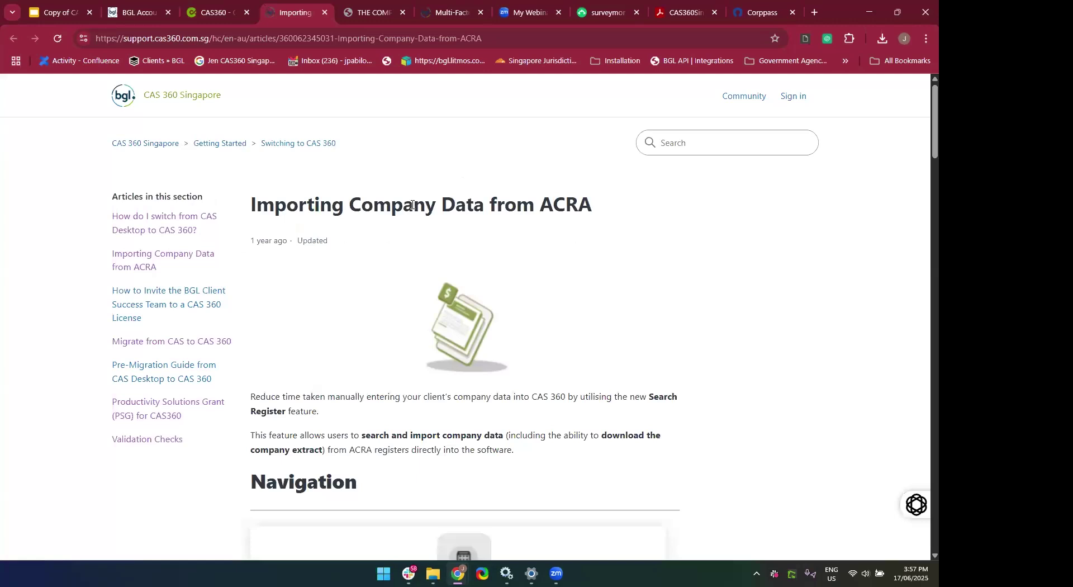
scroll(411, 207, "down", 2)
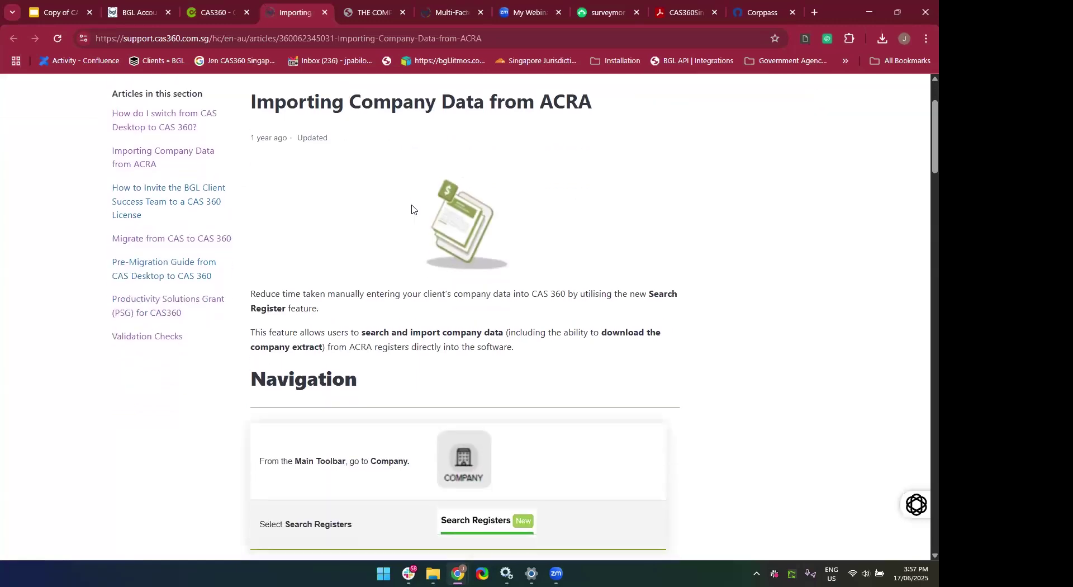
scroll(411, 209, "down", 1)
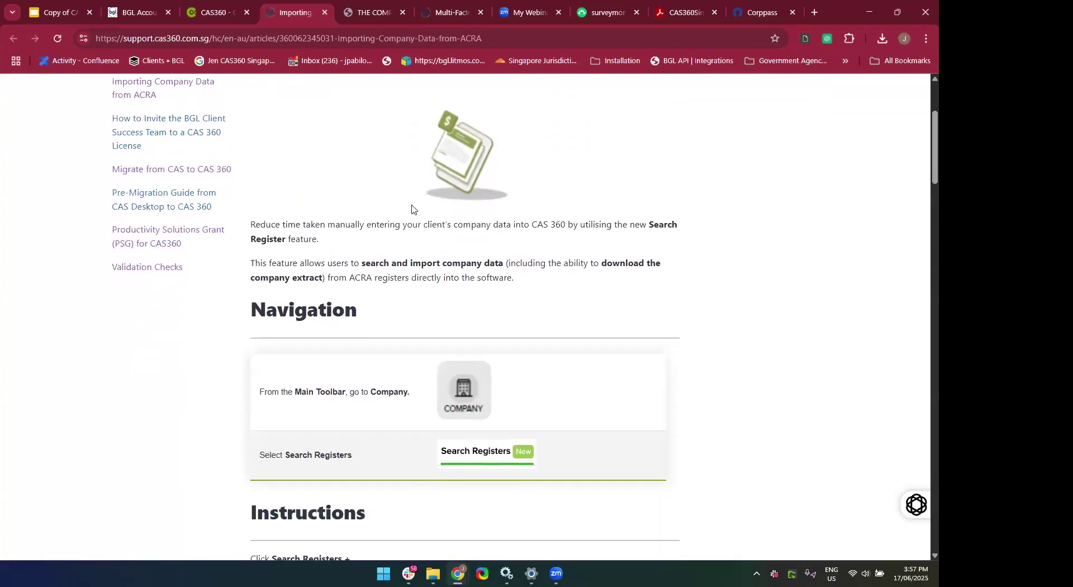
scroll(412, 209, "down", 3)
scroll(412, 209, "down", 3)
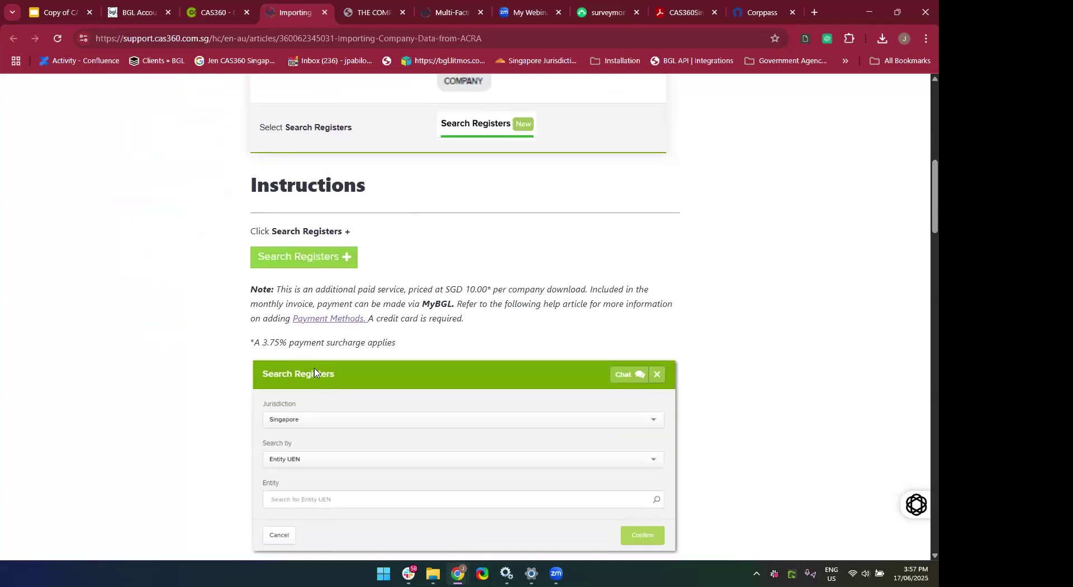
Scroll to the Instructions section, select the article's address, and open the Payment Methods article.
scroll(304, 431, "down", 2)
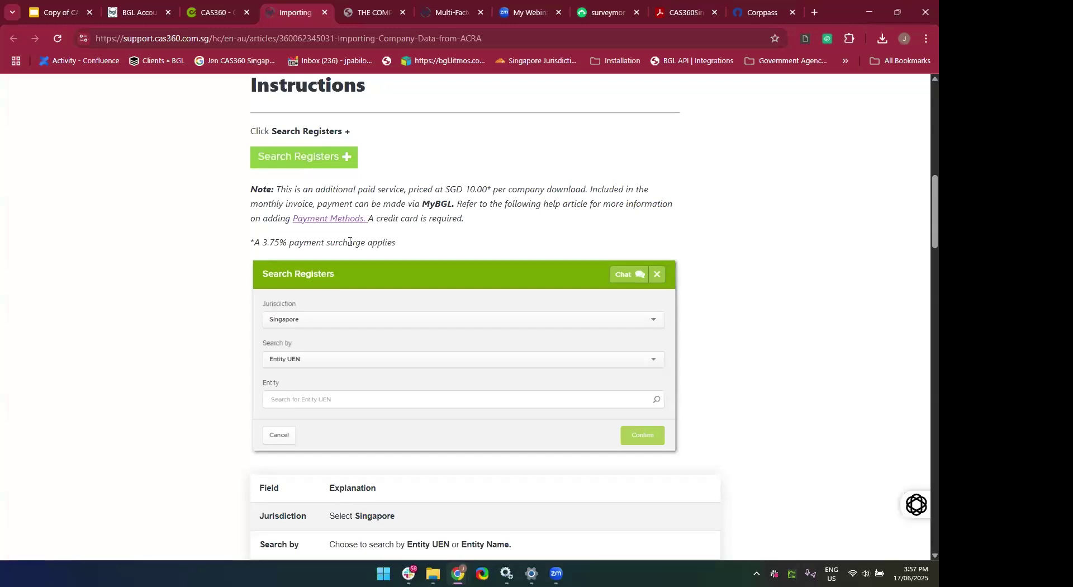
scroll(350, 242, "down", 1)
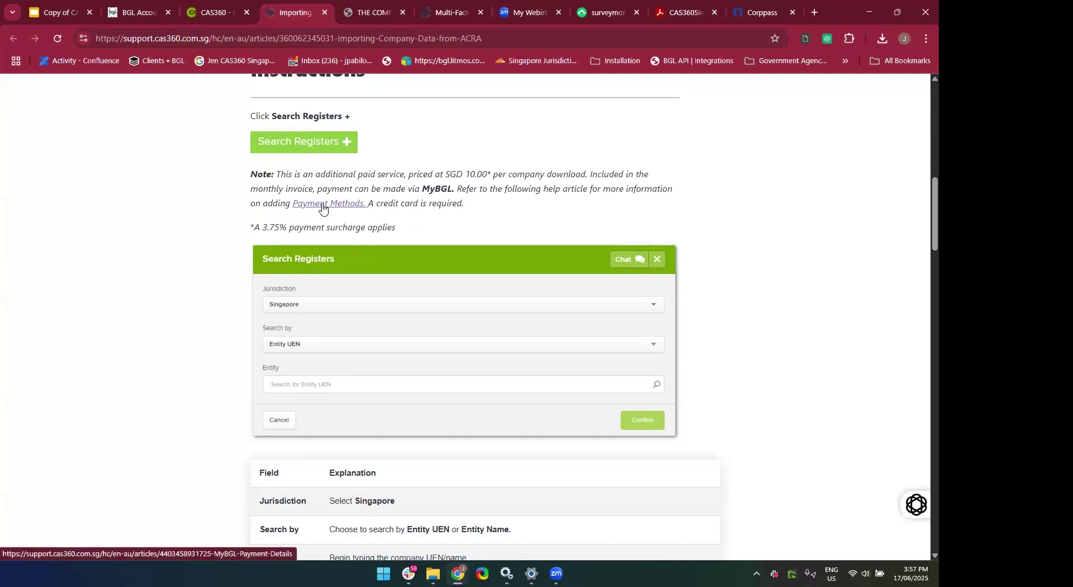
left_click(486, 40)
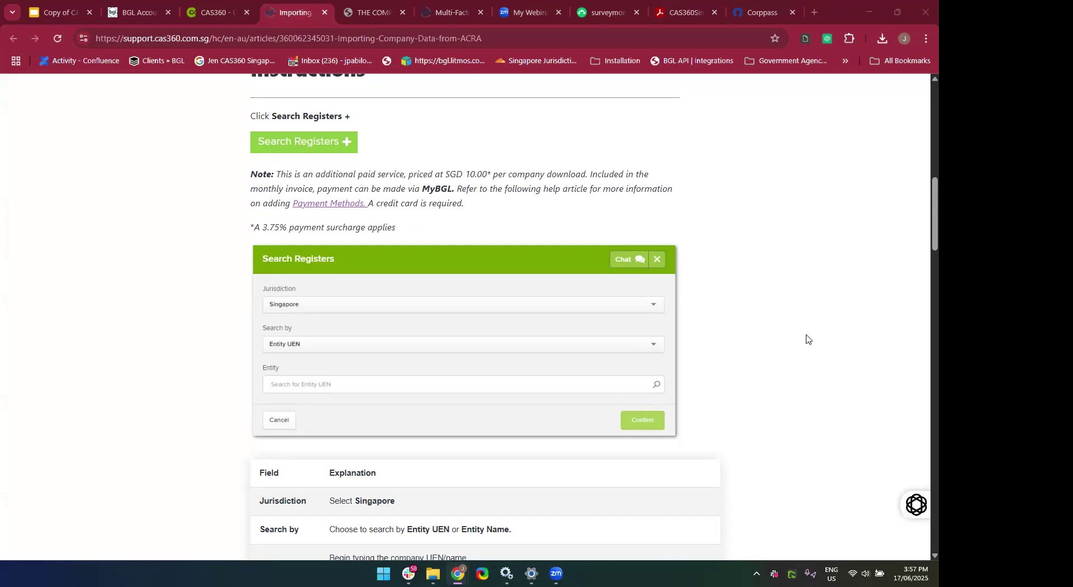
left_click(301, 207)
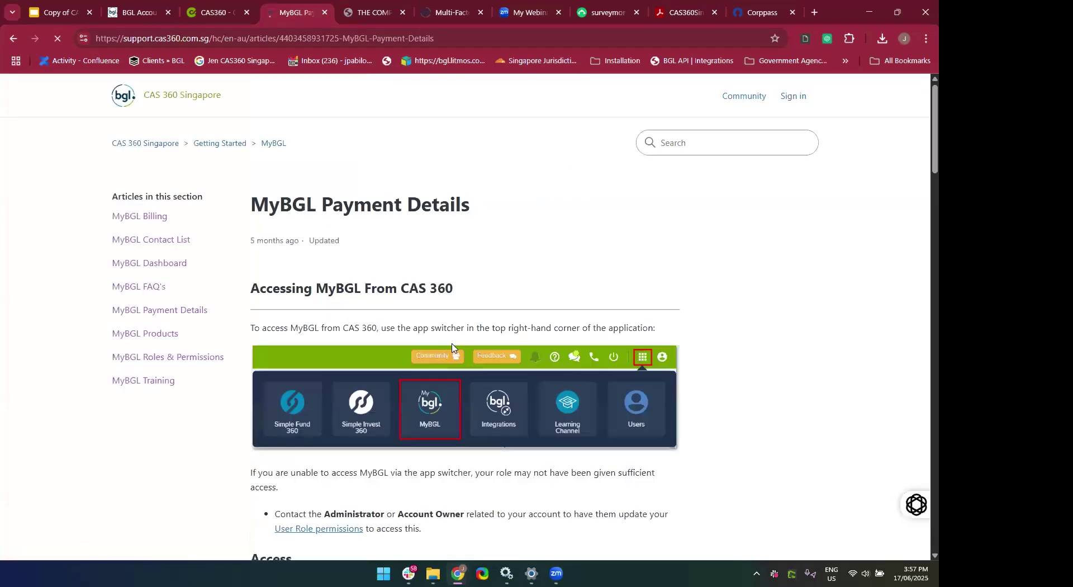
Read through the MyBGL Payment Details article, select its address, and return to the CAS360 tab.
scroll(476, 369, "down", 2)
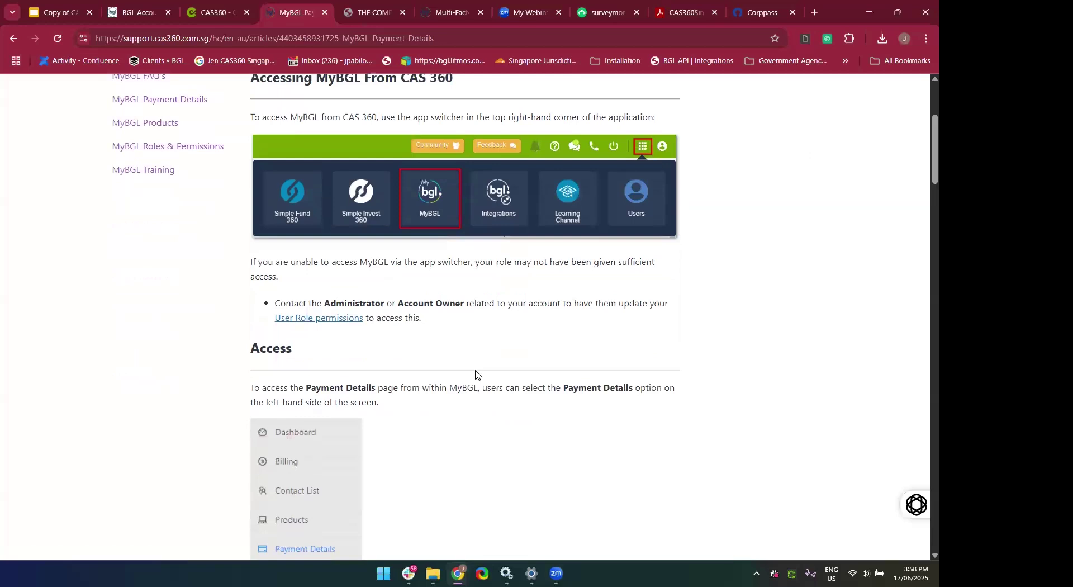
scroll(475, 375, "down", 2)
scroll(475, 375, "down", 1)
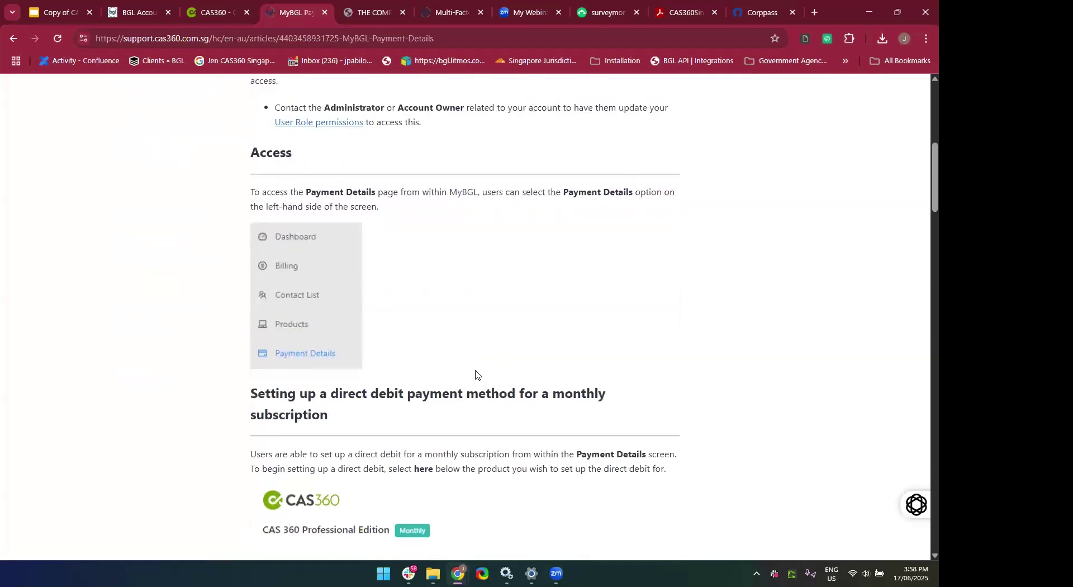
left_click(434, 37)
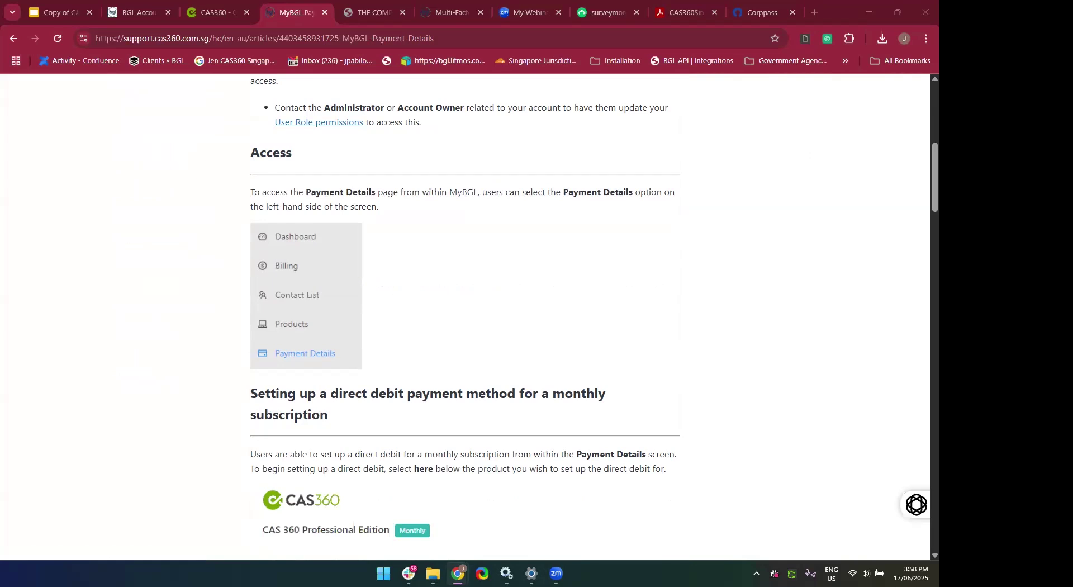
left_click(214, 7)
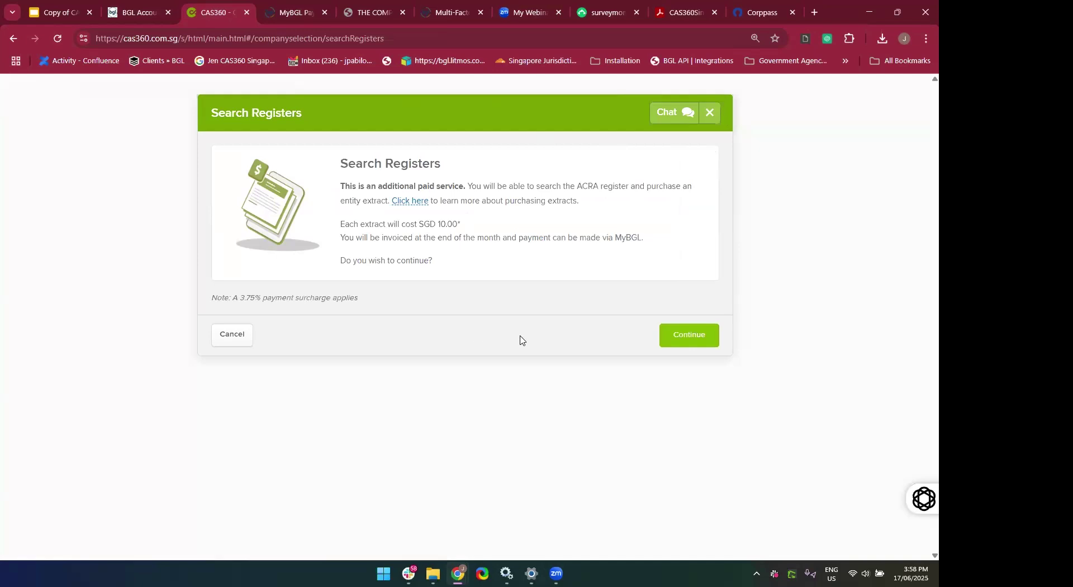
Continue to the search form and search Singapore by Entity Name for 'rainbow'.
left_click(698, 346)
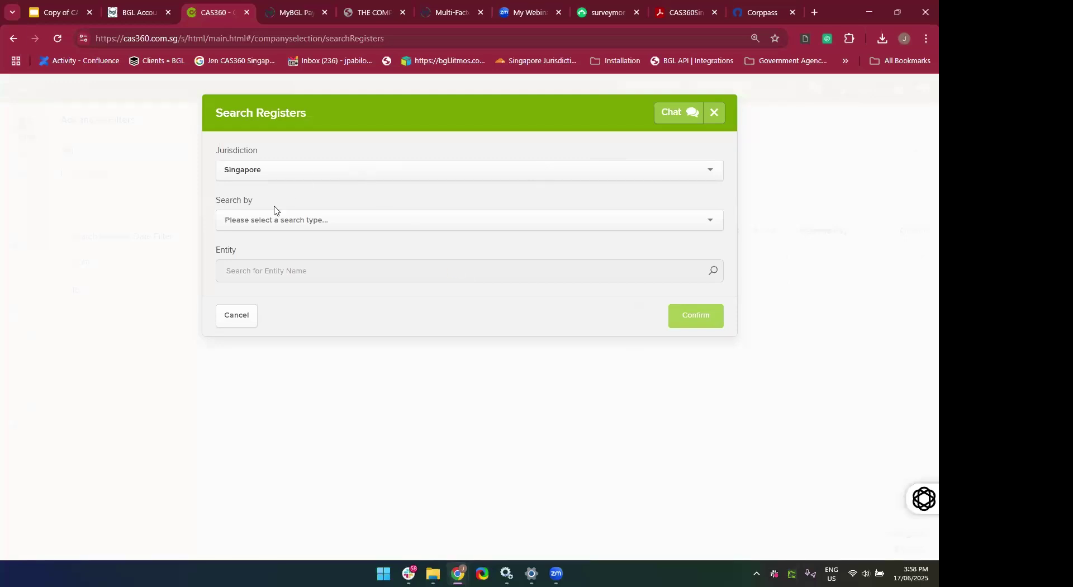
left_click(302, 223)
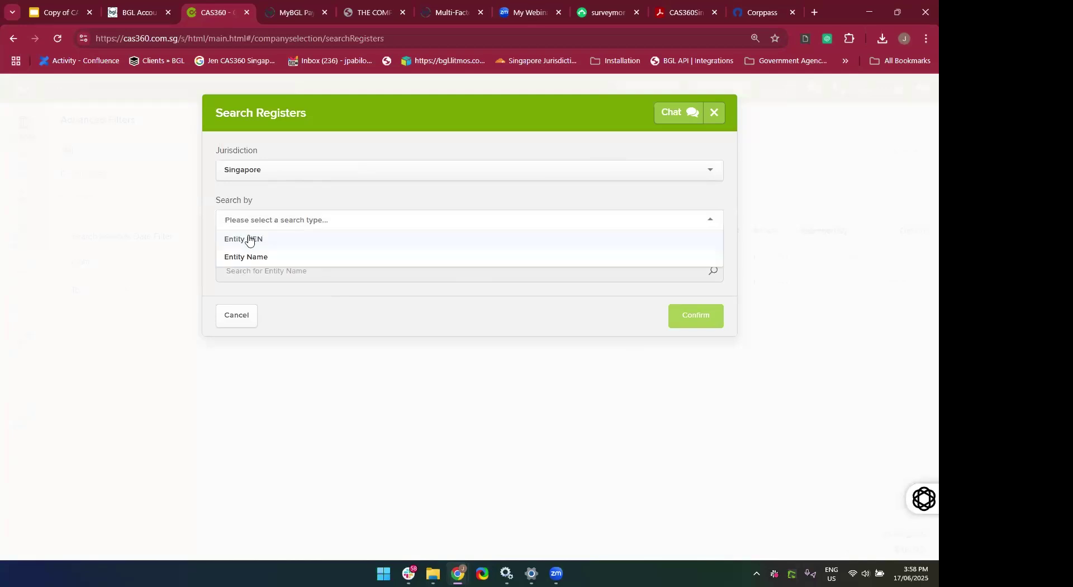
left_click(249, 261)
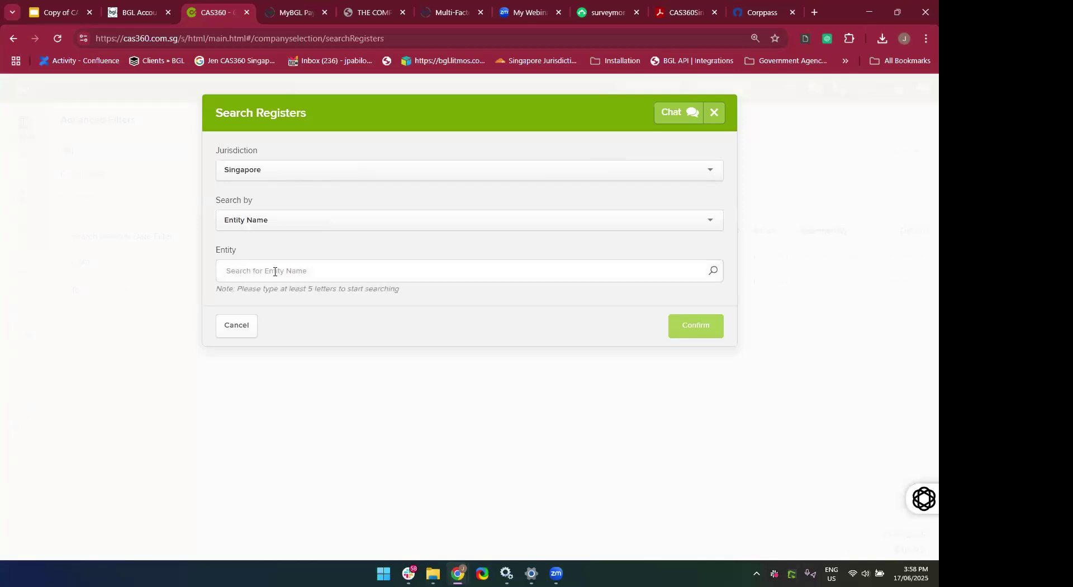
left_click(274, 272)
type("rainbow")
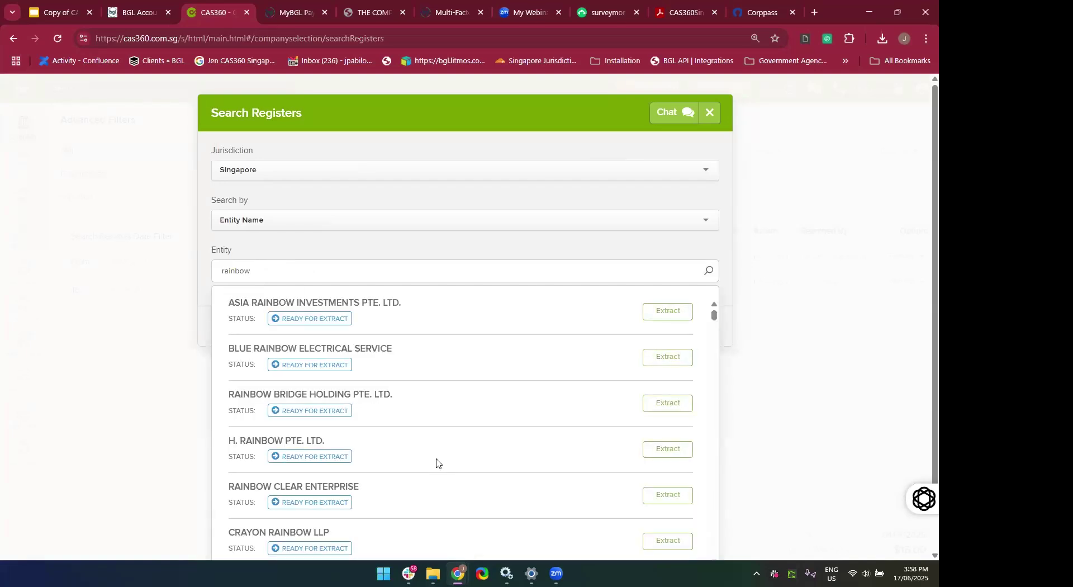
Browse the matches and select ASIA RAINBOW INVESTMENTS PTE. LTD. for extract.
scroll(437, 462, "down", 1)
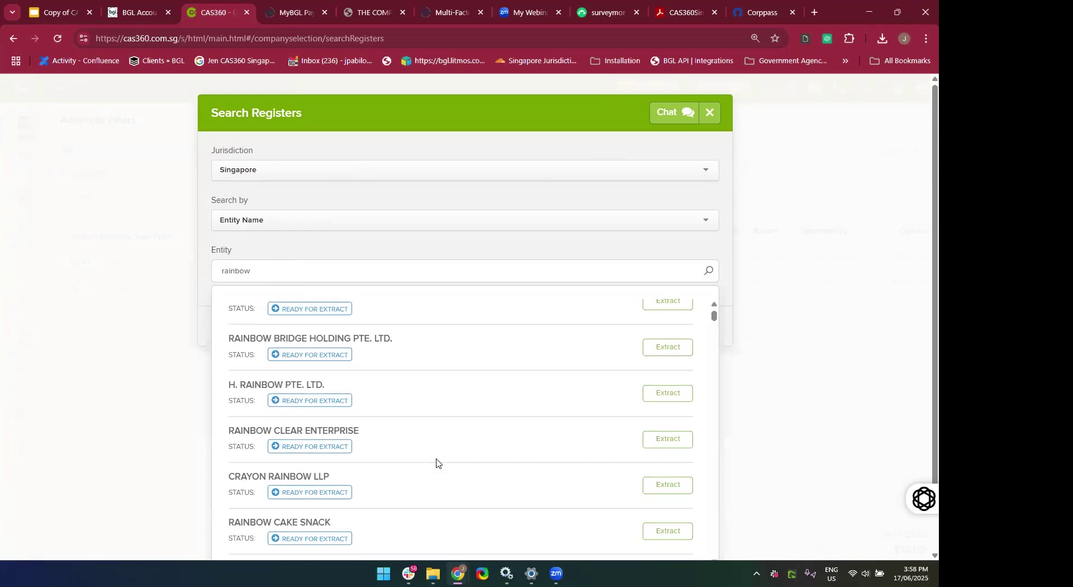
scroll(455, 369, "down", 1)
scroll(455, 369, "down", 3)
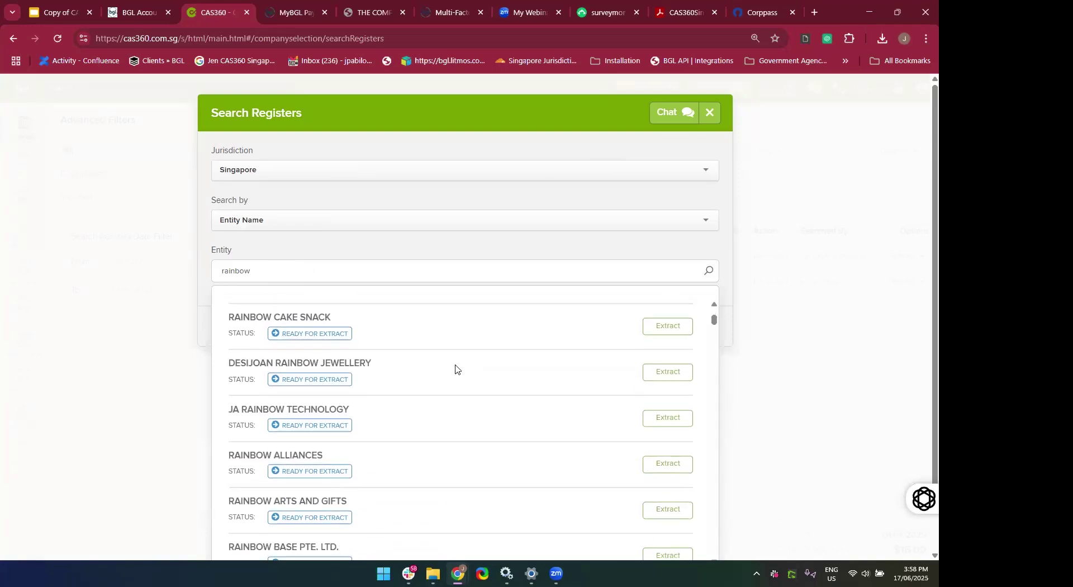
scroll(885, 451, "down", 1)
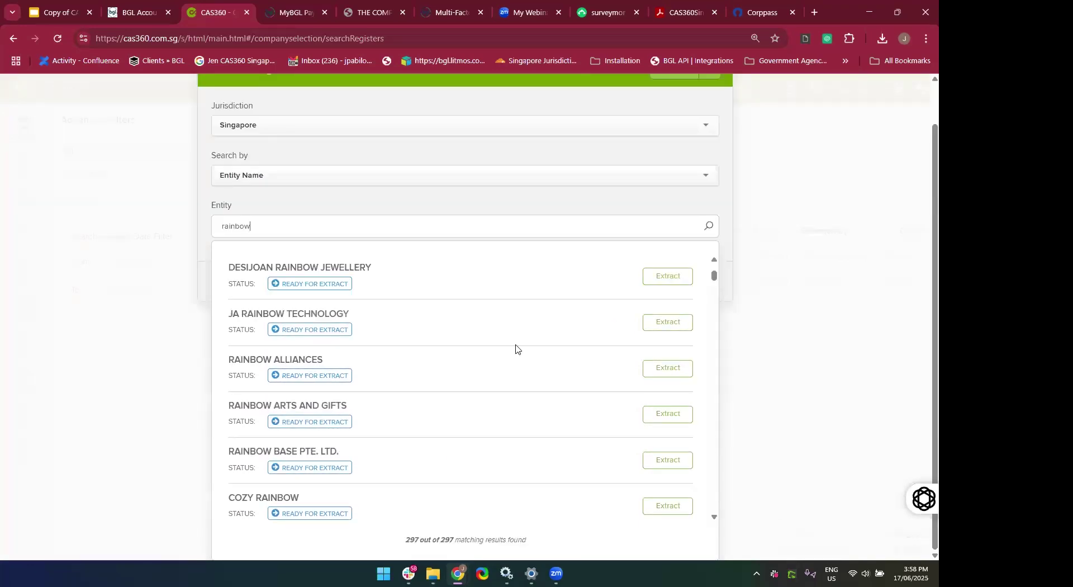
scroll(514, 350, "down", 3)
scroll(516, 350, "down", 10)
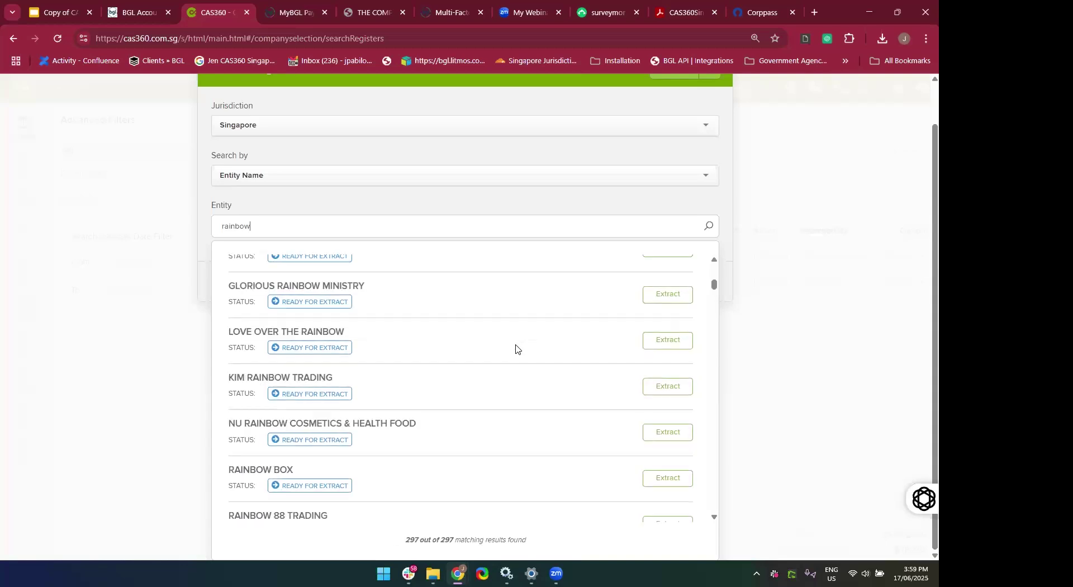
scroll(515, 349, "down", 3)
scroll(516, 349, "up", 6)
scroll(515, 350, "up", 3)
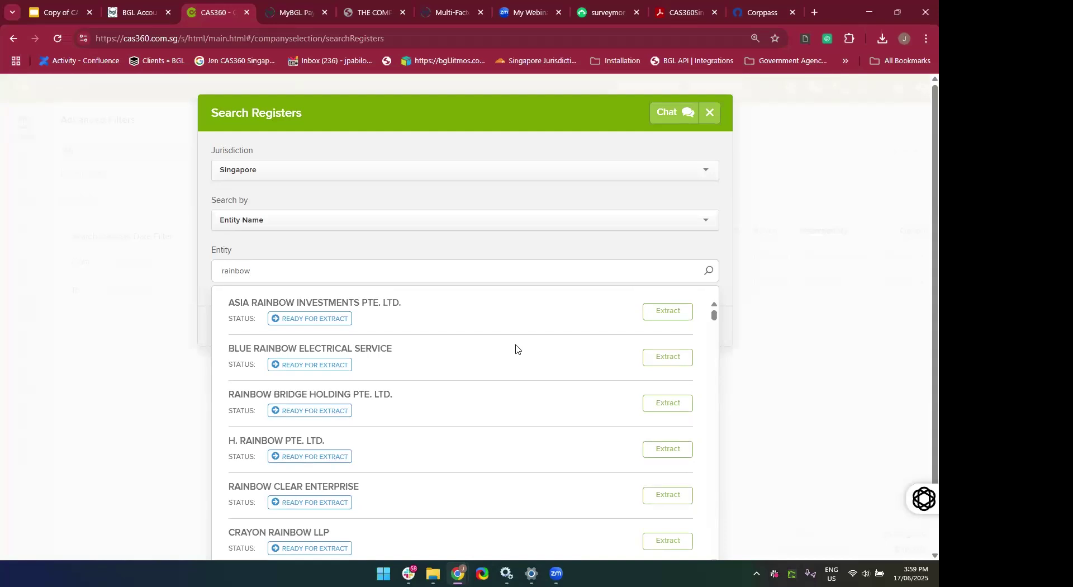
left_click(666, 318)
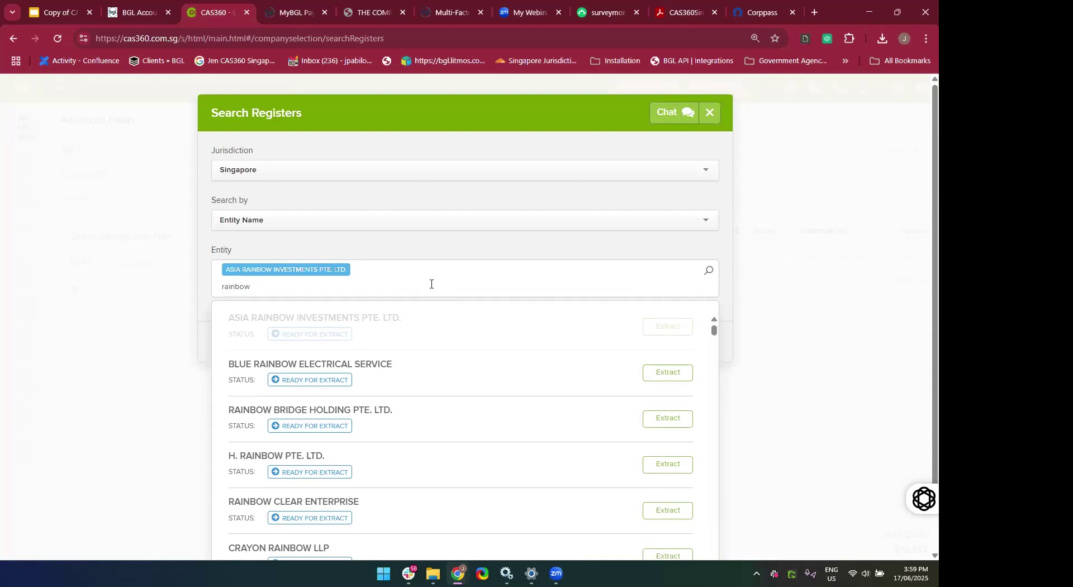
Search 'Rainbow' again and reselect ASIA RAINBOW INVESTMENTS PTE. LTD. for extract.
key("BackSpace")
key("BackSpace")
key("BackSpace")
key("BackSpace")
key("BackSpace")
key("BackSpace")
key("BackSpace")
type("Asia")
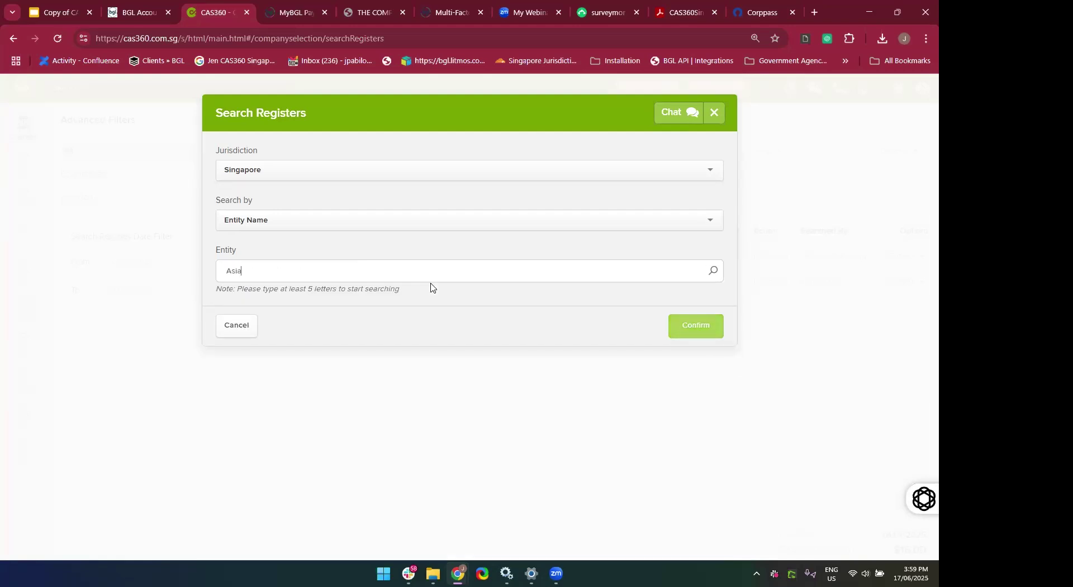
key("BackSpace")
key("BackSpace")
key("BackSpace")
key("BackSpace")
type("Raindow")
key("BackSpace")
key("BackSpace")
key("BackSpace")
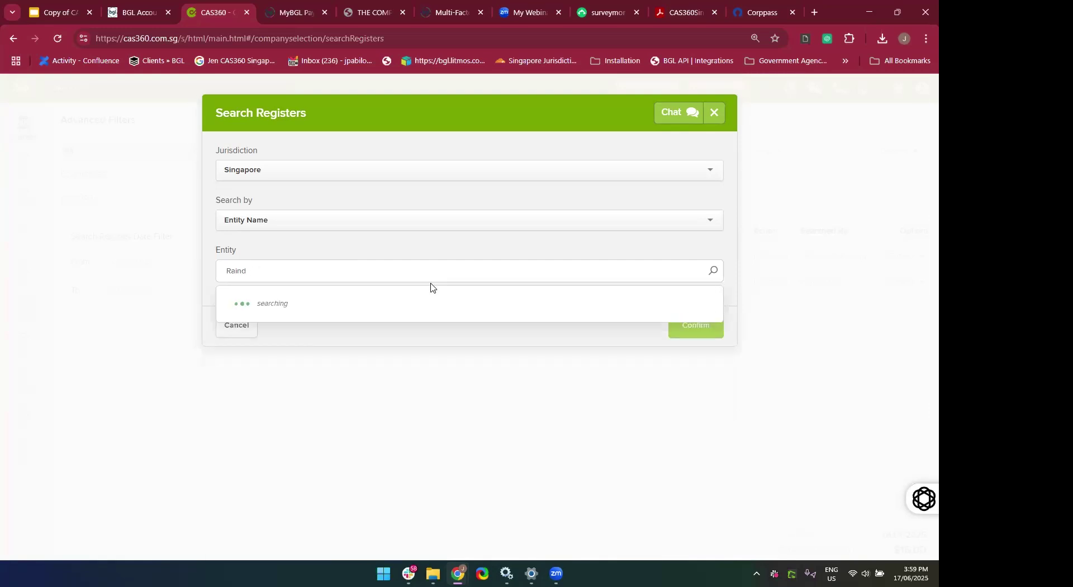
type("bow")
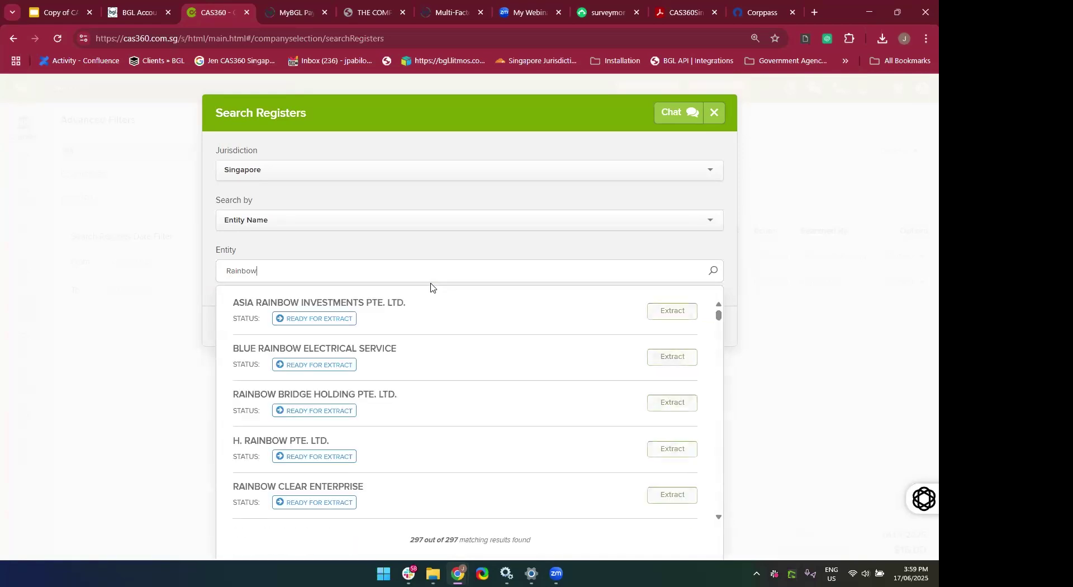
left_click(671, 313)
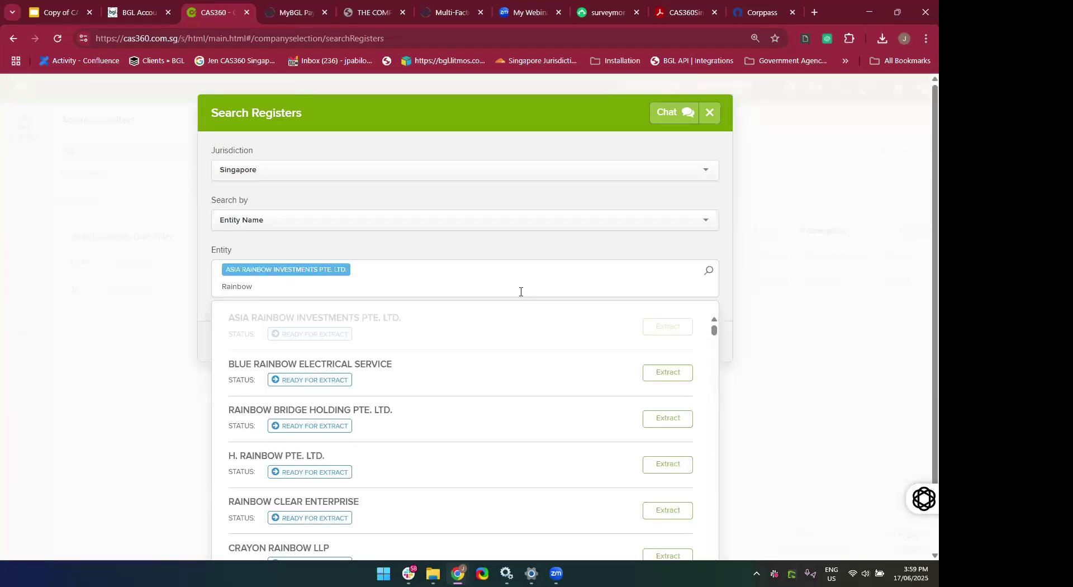
Search 'TreeH' and add TREEHOUSE ANALYTICS PTE. LTD. to the extracts.
key("BackSpace")
key("BackSpace")
key("BackSpace")
key("BackSpace")
key("BackSpace")
key("BackSpace")
type("Tree")
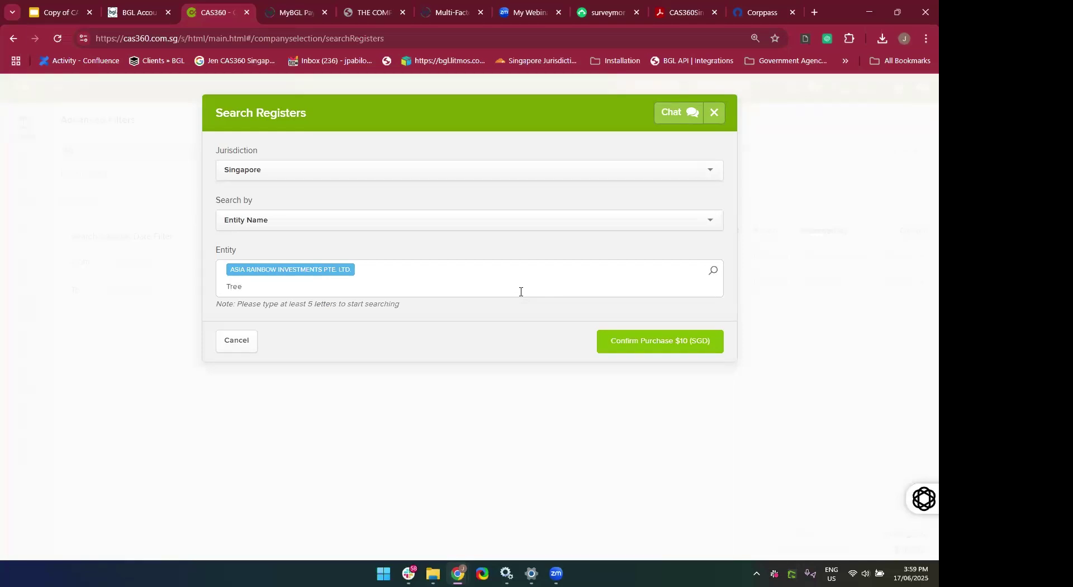
key("BackSpace")
key("BackSpace")
key("BackSpace")
type("Tea")
key("BackSpace")
key("BackSpace")
type("Tree H")
key("BackSpace")
key("BackSpace")
type("H")
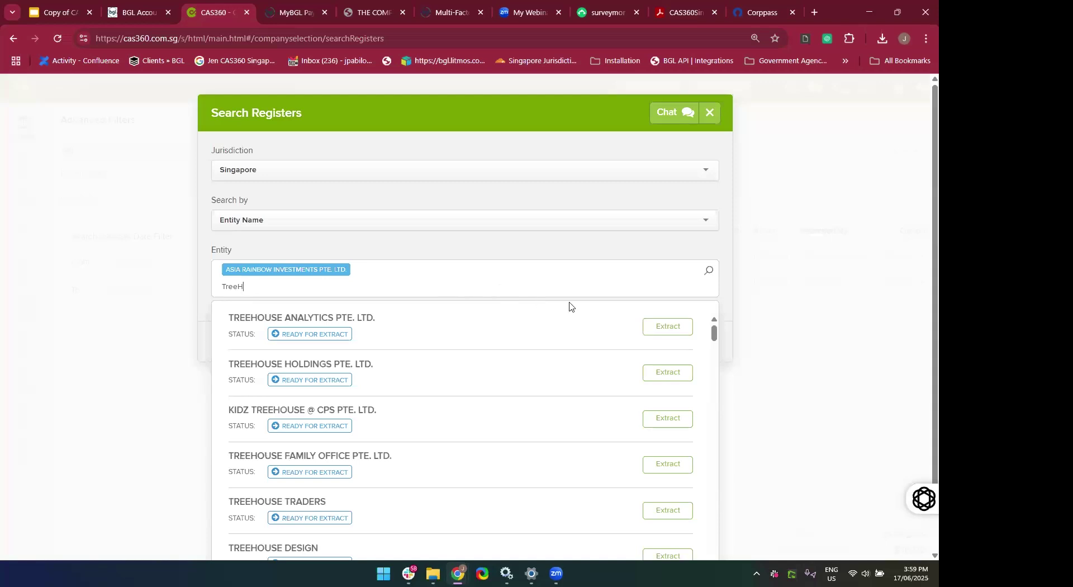
left_click(668, 328)
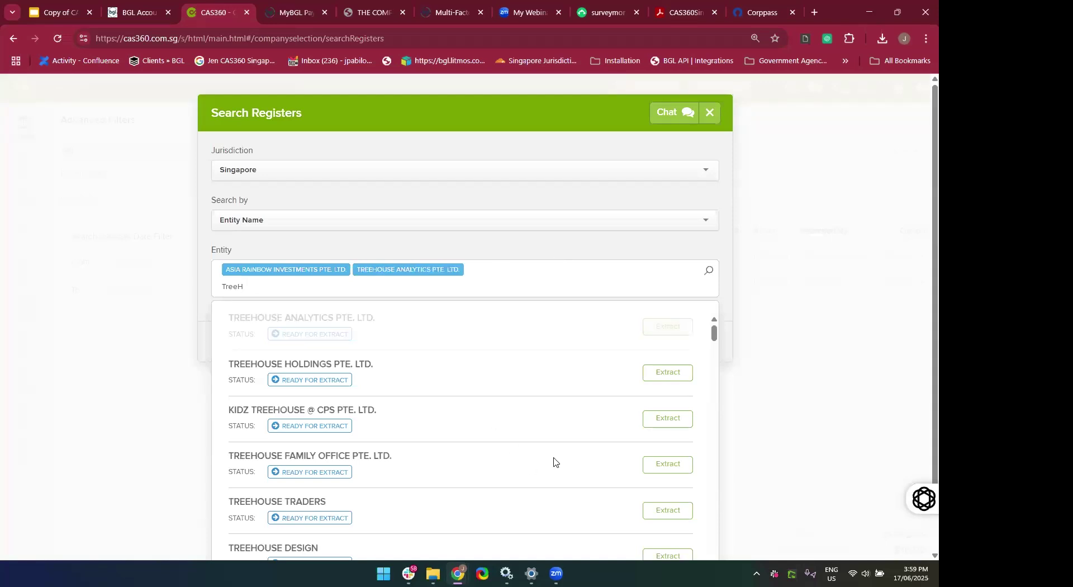
Add TREEHOUSE MANAGEMENT SERVICES and TREEHOUSE HOLDINGS LIMITED, bringing the total to $40 (SGD).
scroll(553, 462, "down", 1)
scroll(648, 486, "down", 1)
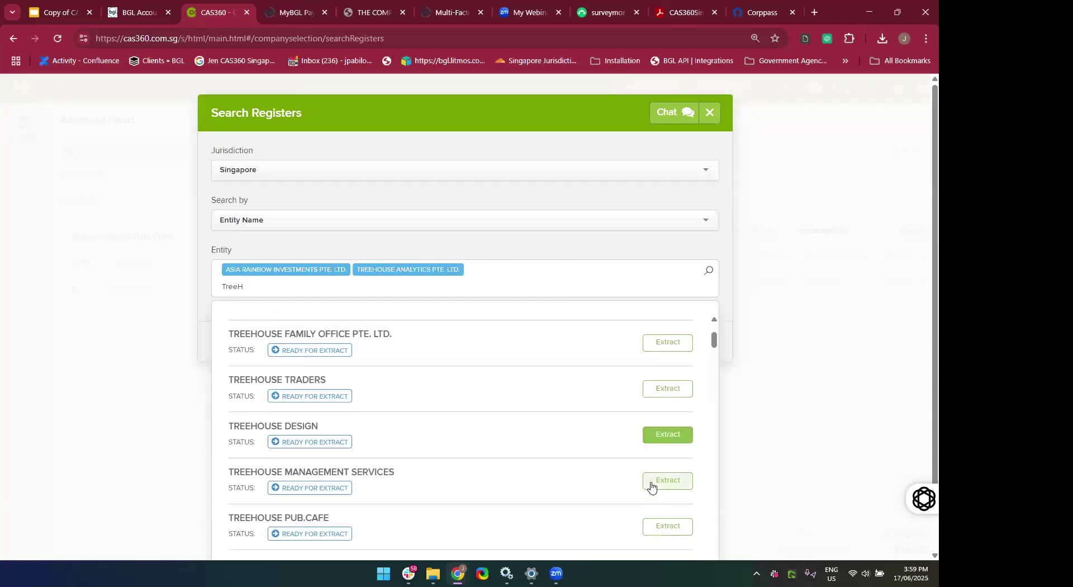
left_click(651, 487)
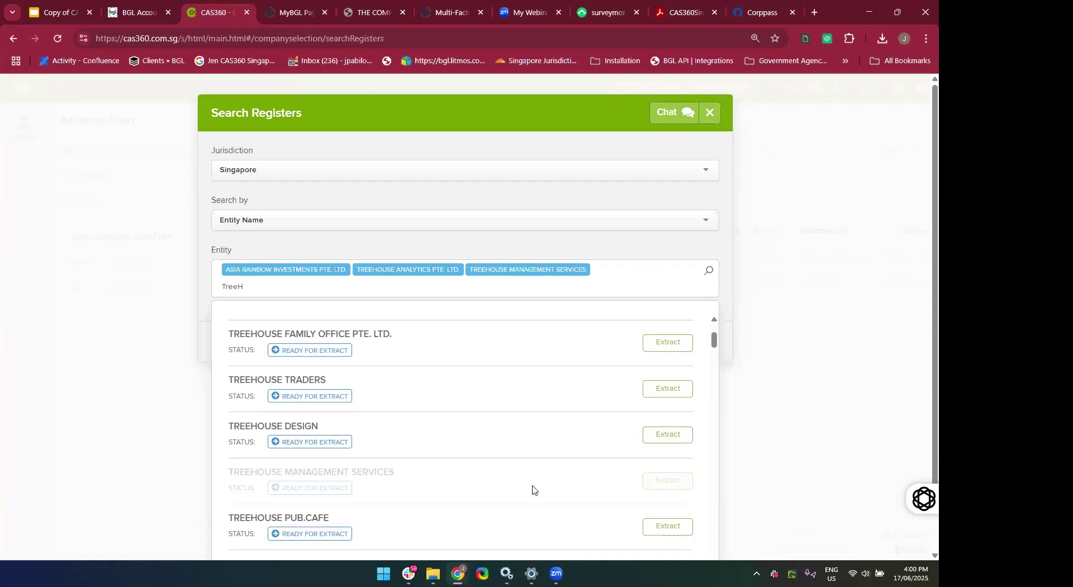
scroll(532, 488, "down", 1)
scroll(696, 476, "down", 3)
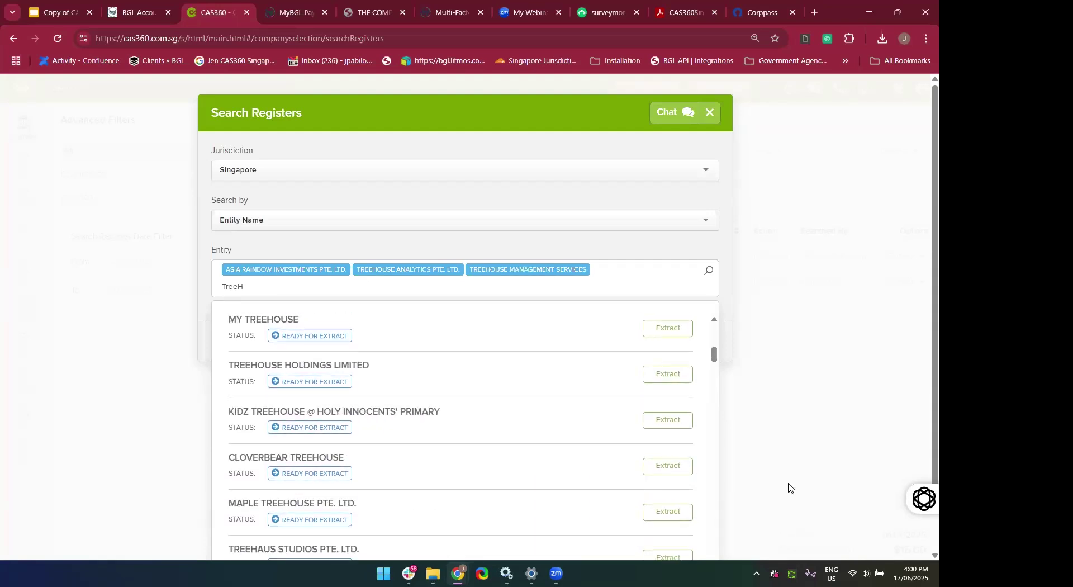
scroll(789, 487, "down", 1)
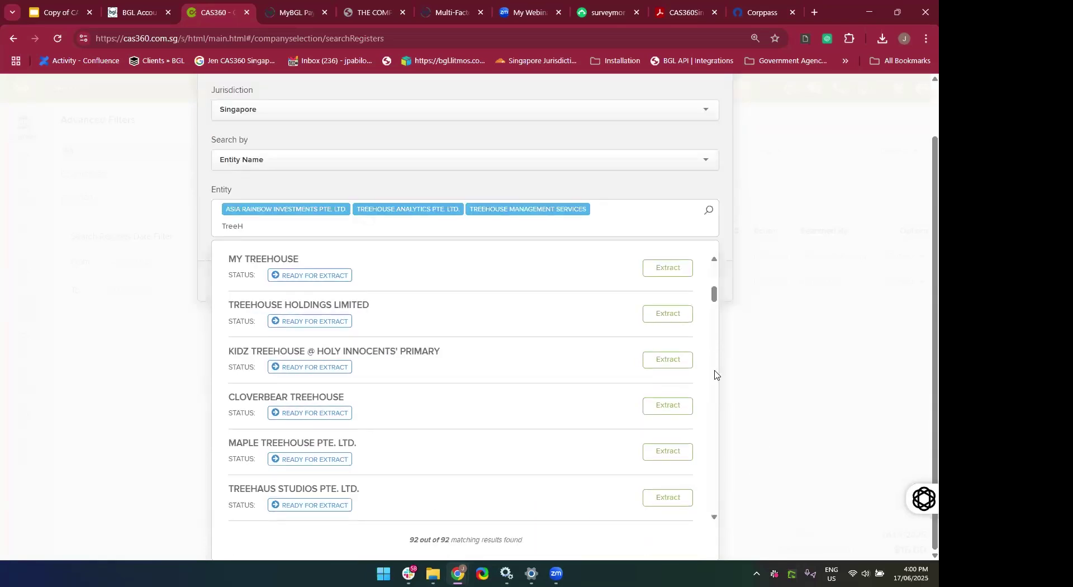
left_click(666, 320)
left_click(666, 318)
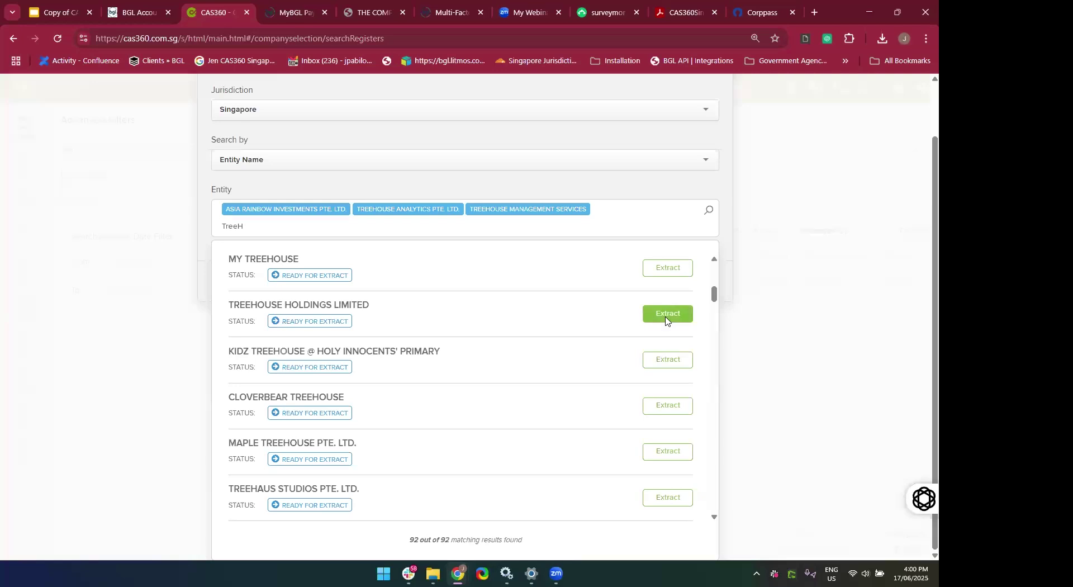
left_click(622, 202)
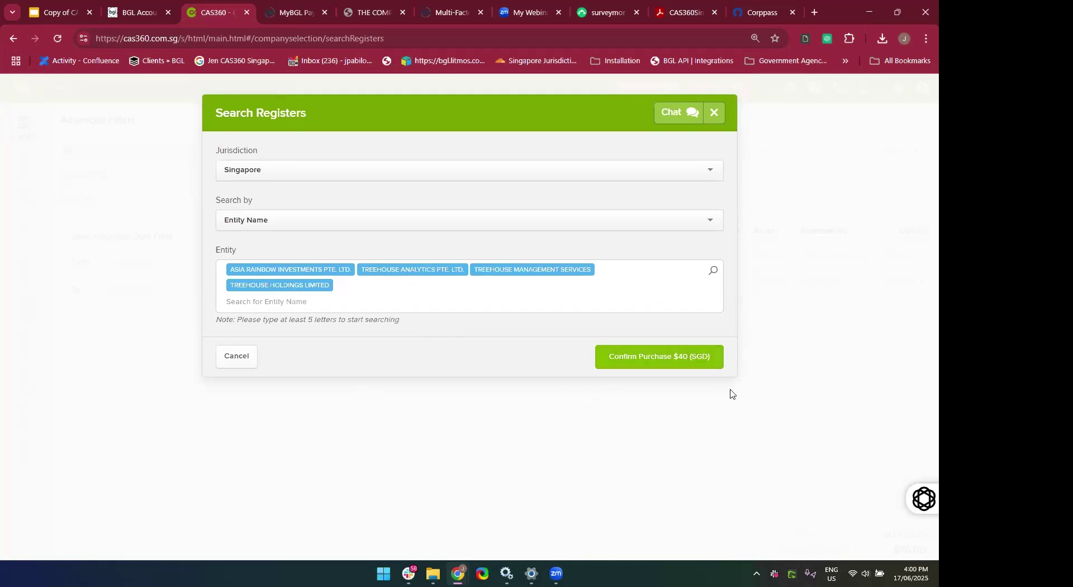
Review the four-entity register search and close it without purchasing.
scroll(572, 322, "up", 5, "ctrl")
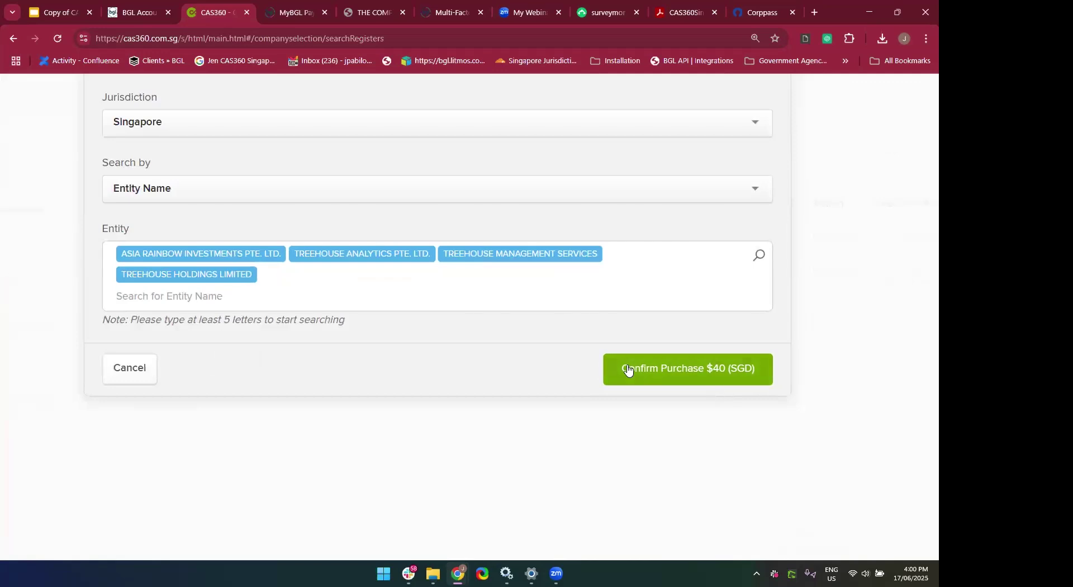
scroll(414, 378, "up", 1)
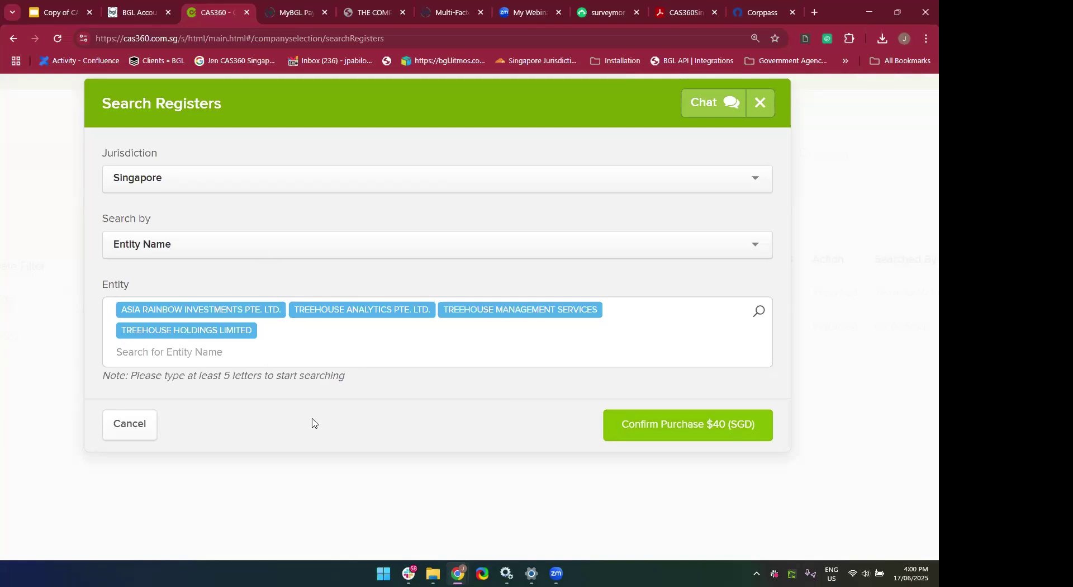
scroll(315, 423, "down", 3)
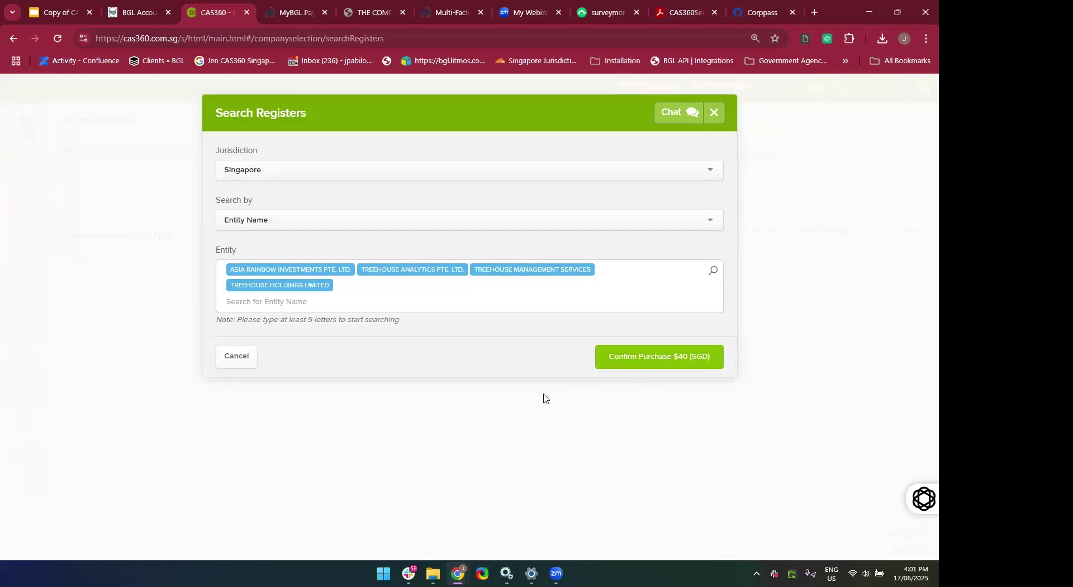
left_click(714, 118)
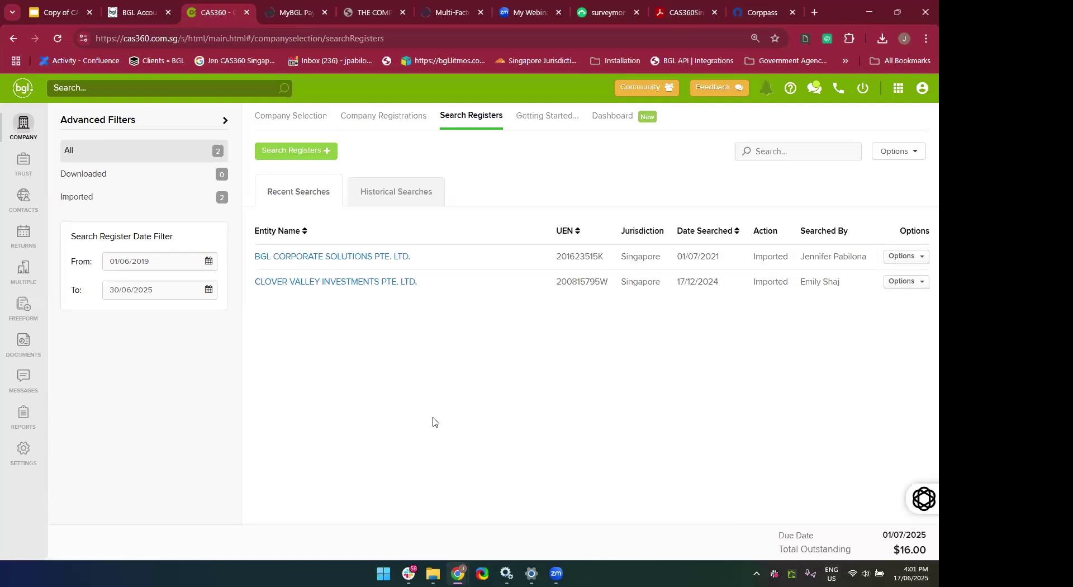
Set the recent searches From date to 01/06/2020 and show Clover Valley Investments' row actions.
left_click(391, 199)
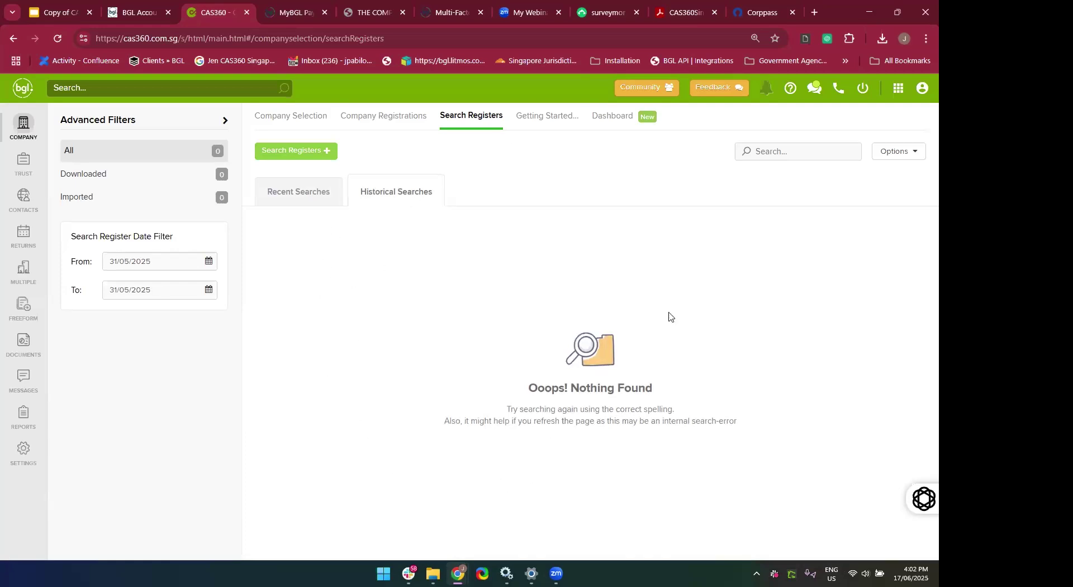
left_click(325, 194)
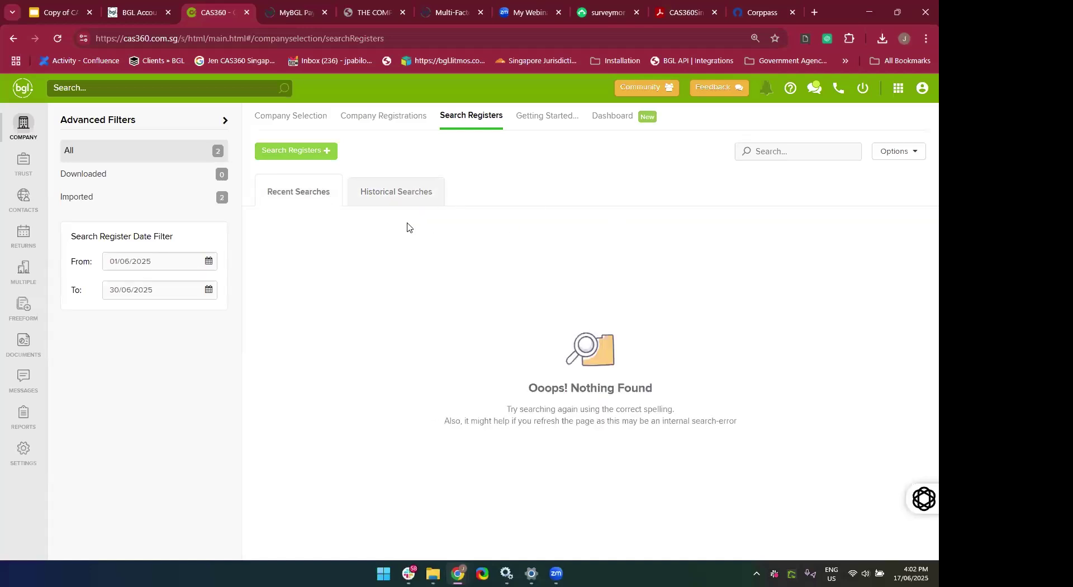
left_click(183, 255)
key("BackSpace")
key("BackSpace")
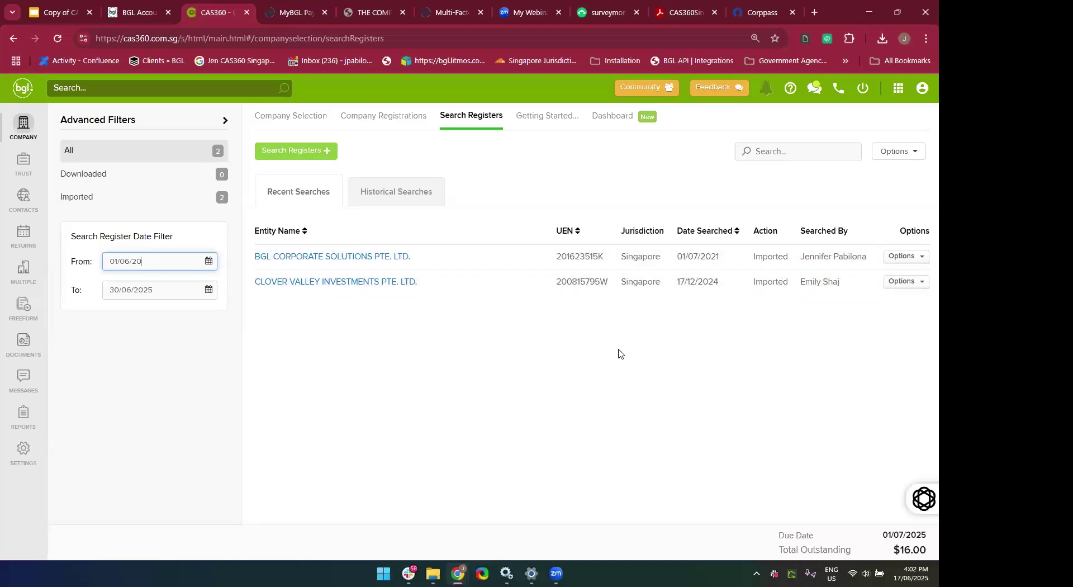
type("20")
left_click(534, 352)
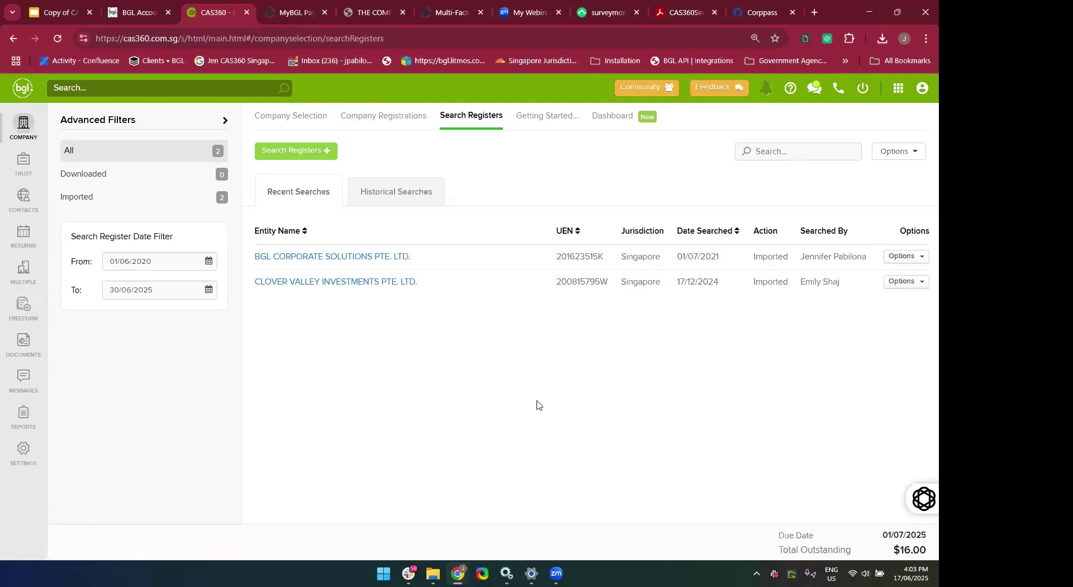
left_click(915, 288)
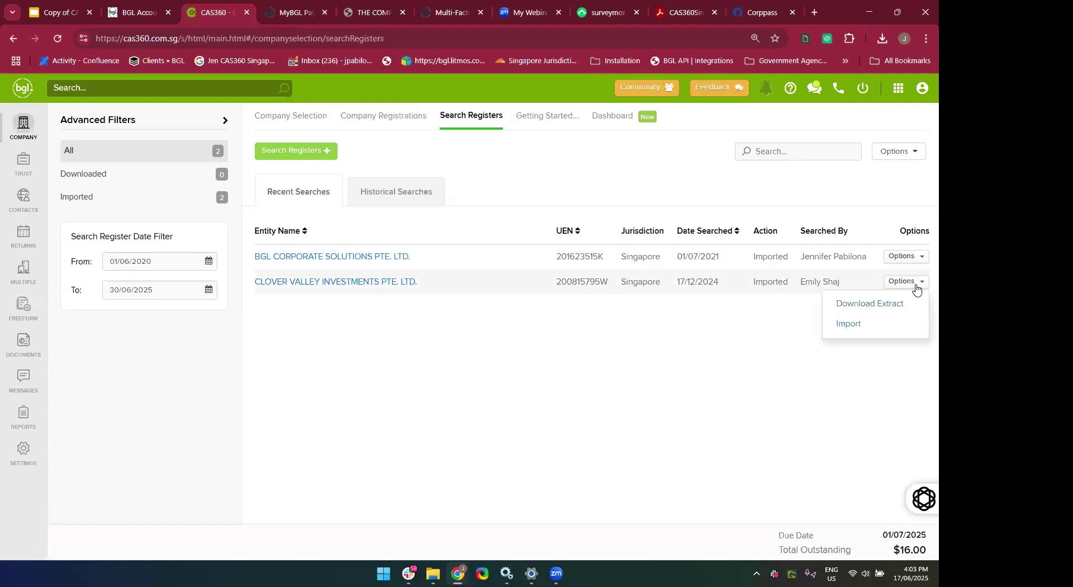
Import Clover Valley Investments, overwriting it with the 17/12/2024 ACRA extract.
left_click(851, 327)
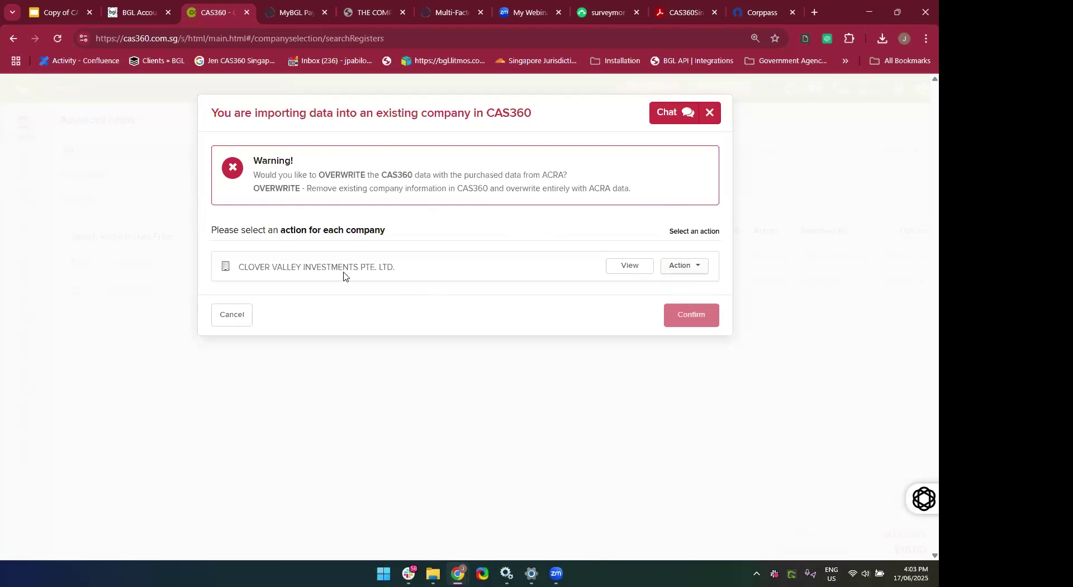
left_click(695, 276)
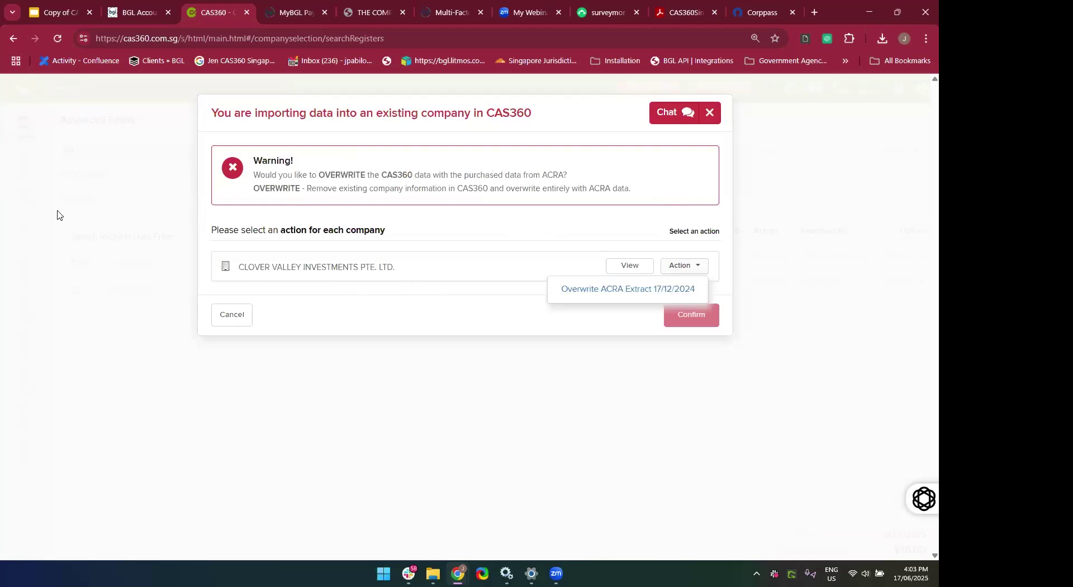
left_click(565, 300)
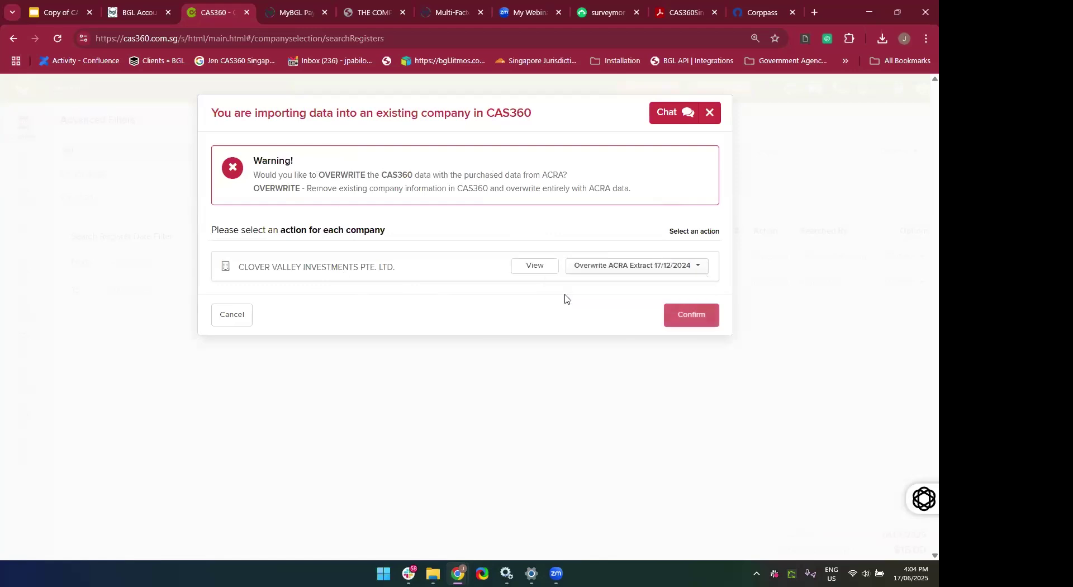
left_click(691, 327)
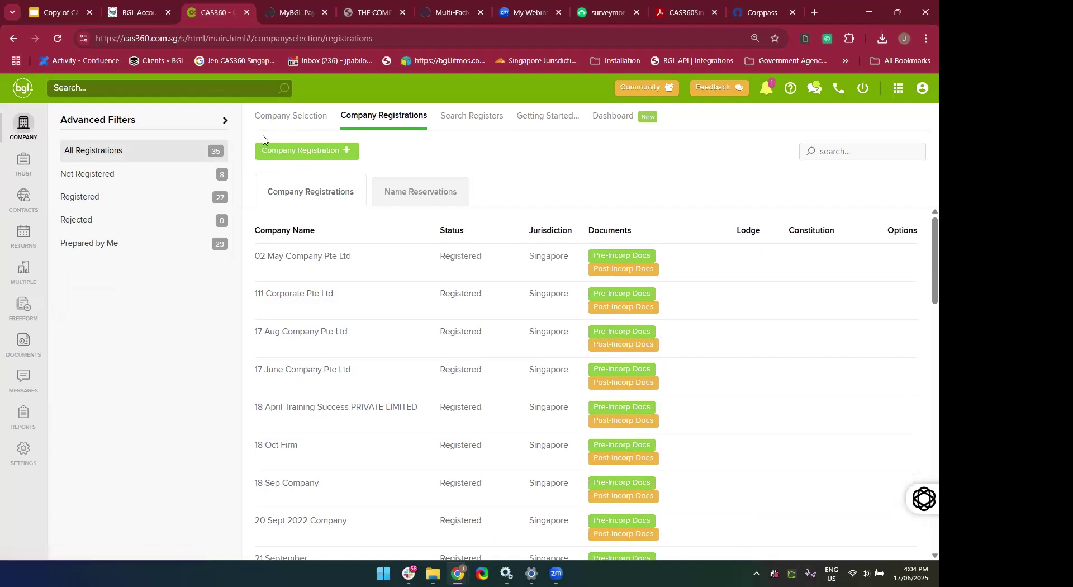
Widen the From date, then start and cancel a Clover Valley import without overwriting.
left_click(473, 117)
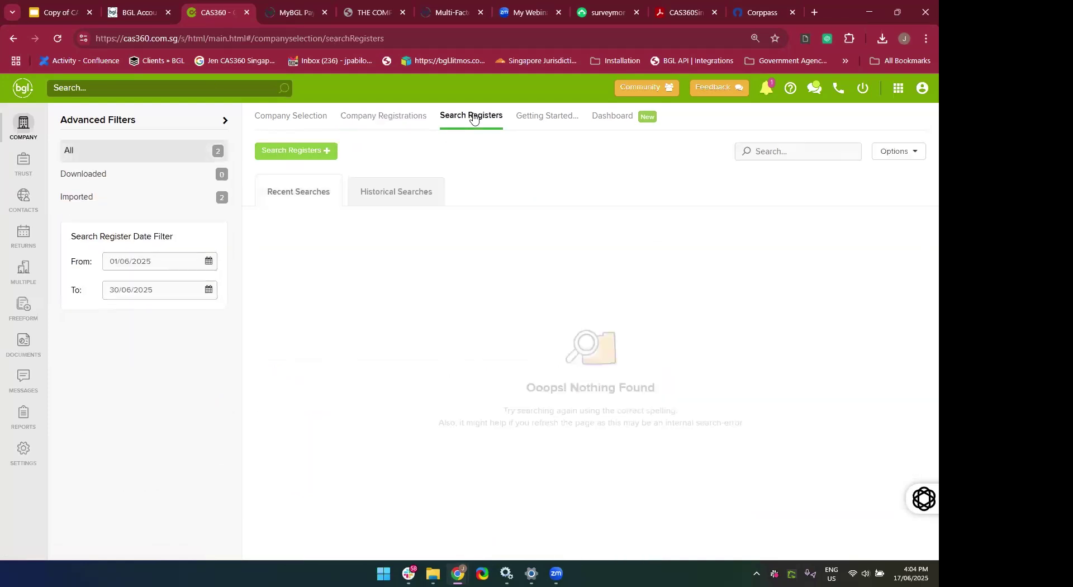
left_click(179, 261)
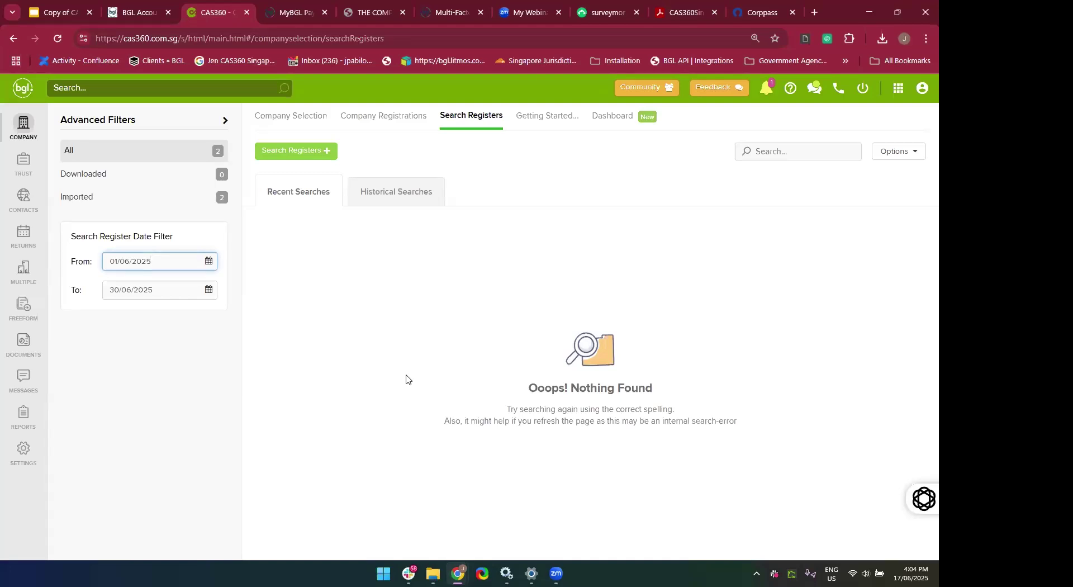
key("BackSpace")
key("BackSpace")
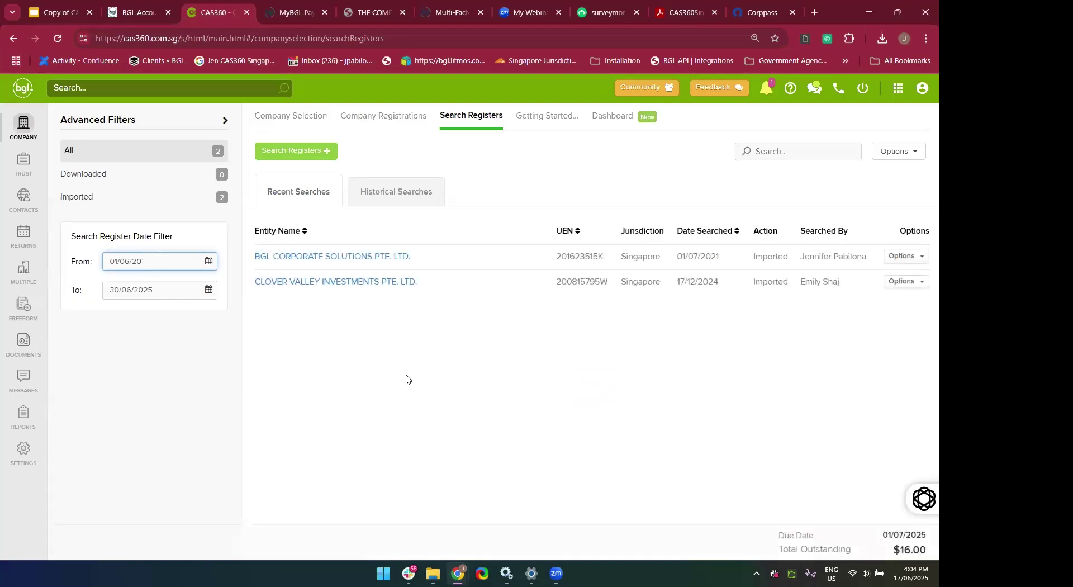
left_click(917, 283)
left_click(860, 324)
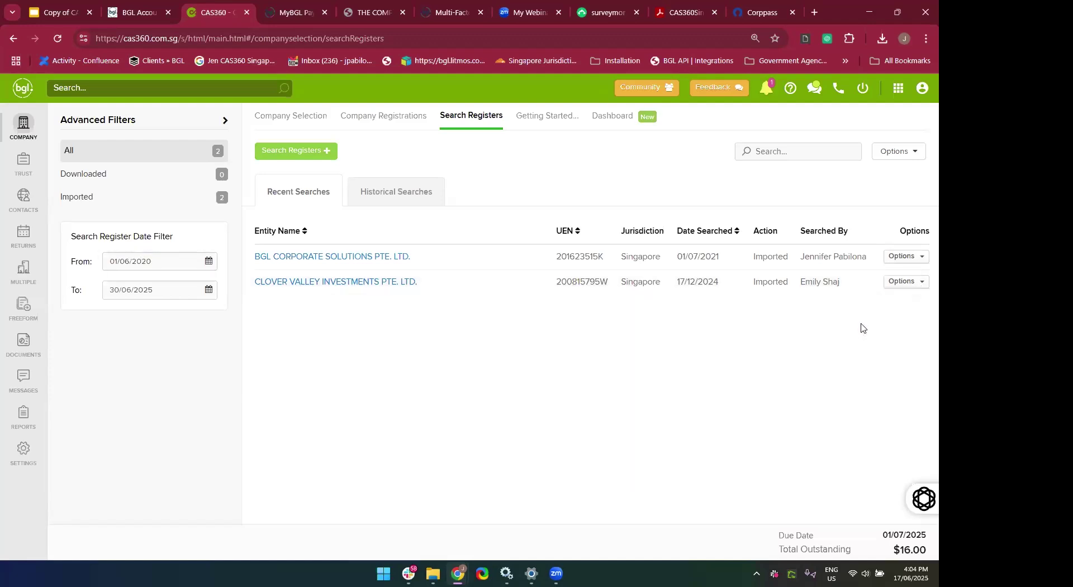
left_click(696, 271)
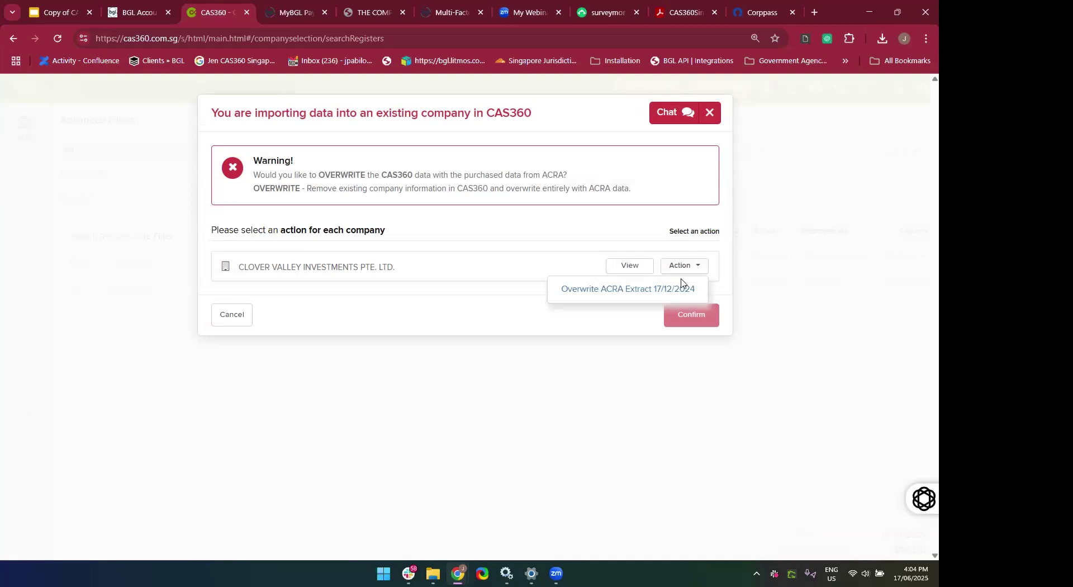
left_click(711, 114)
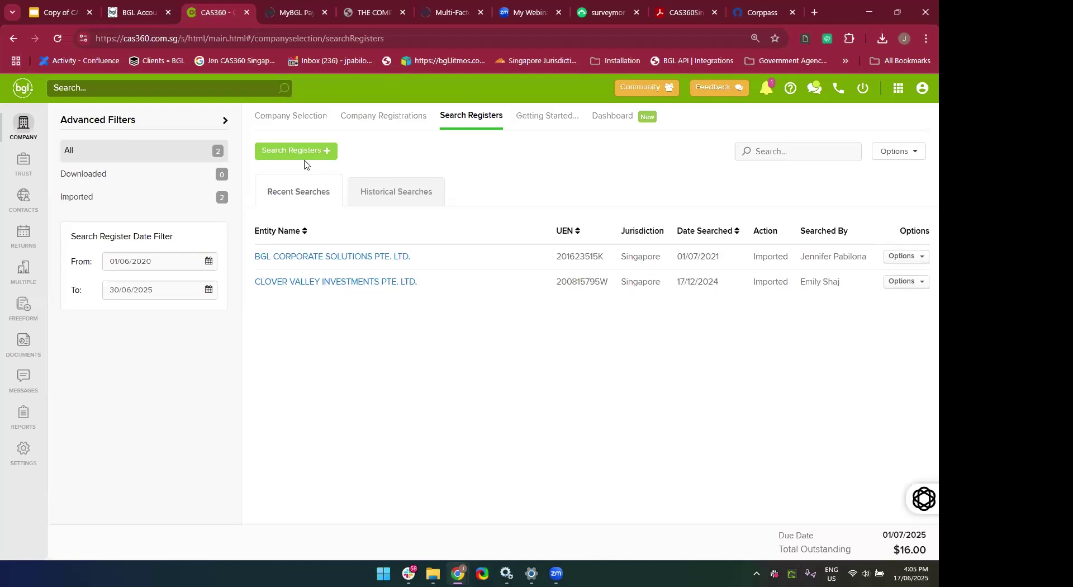
Open and dismiss a new register search, then switch to the Singapore training manual PDF.
left_click(286, 154)
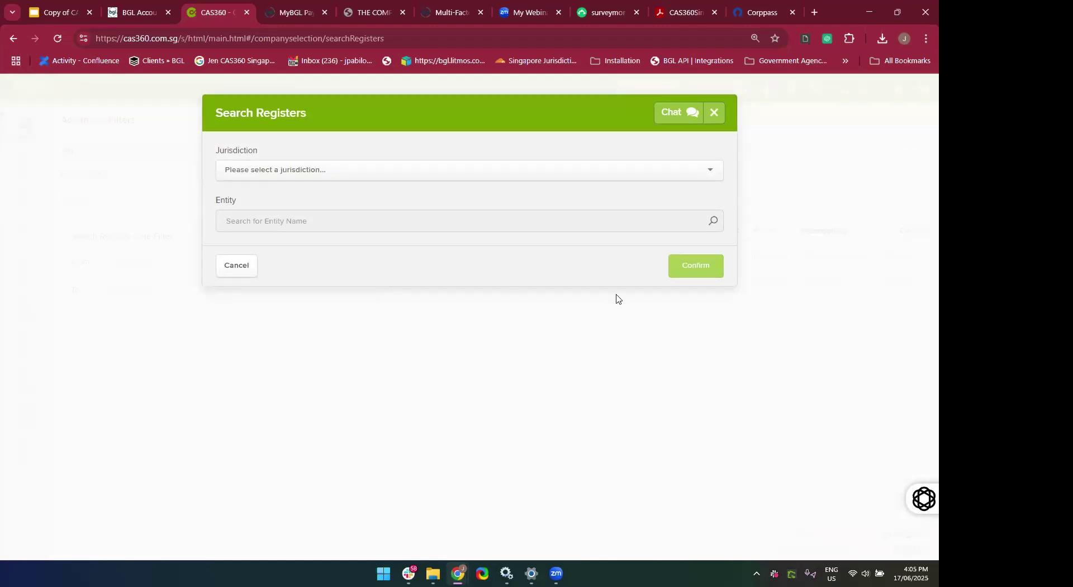
left_click(715, 114)
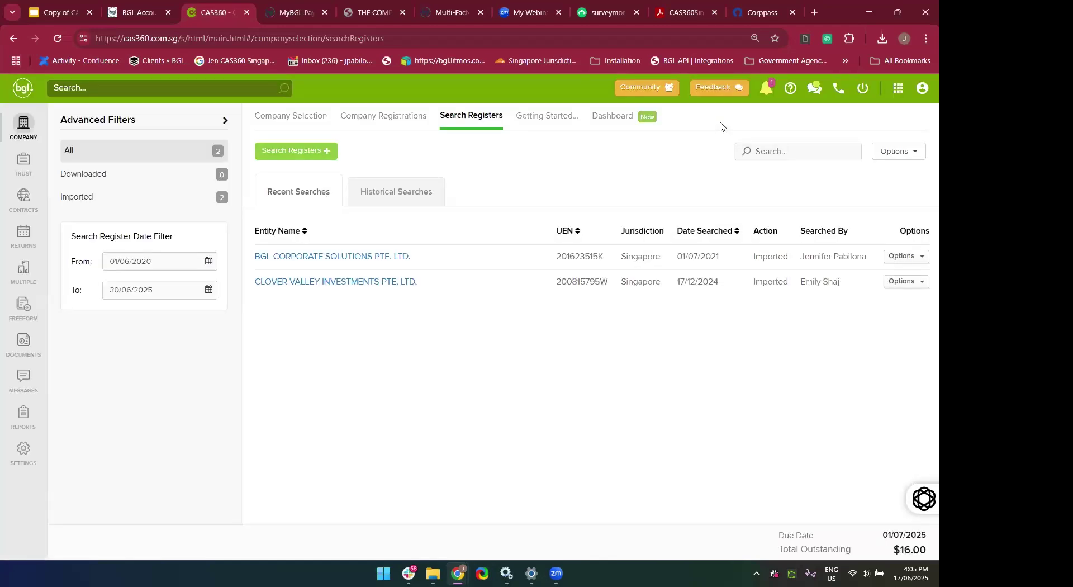
left_click(671, 12)
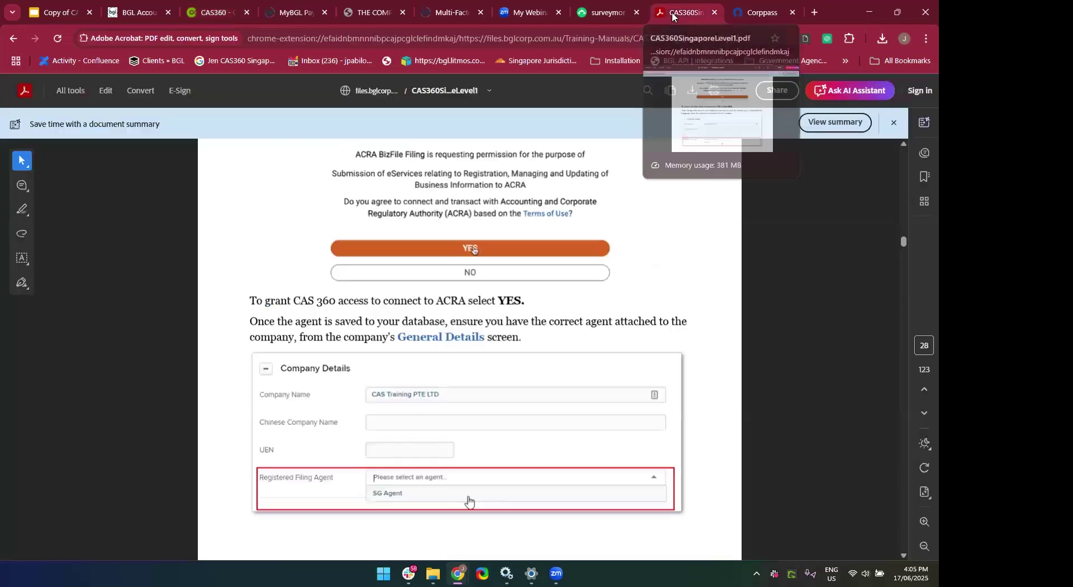
Use the bookmarks to reach Importing Company Data from ACRA and scroll to page 50.
left_click(925, 177)
left_click(765, 187)
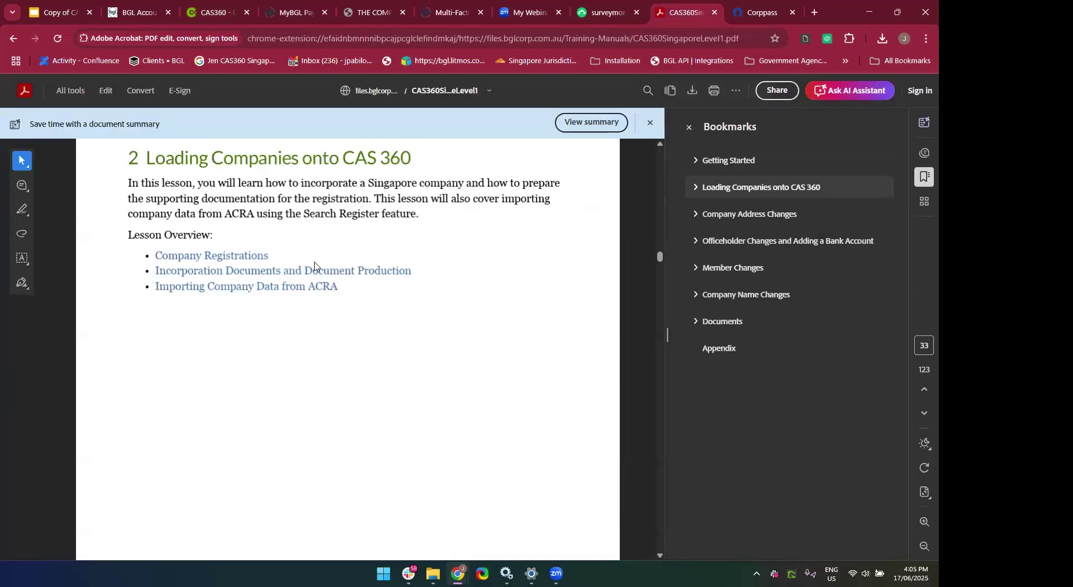
left_click(293, 287)
scroll(358, 467, "down", 15)
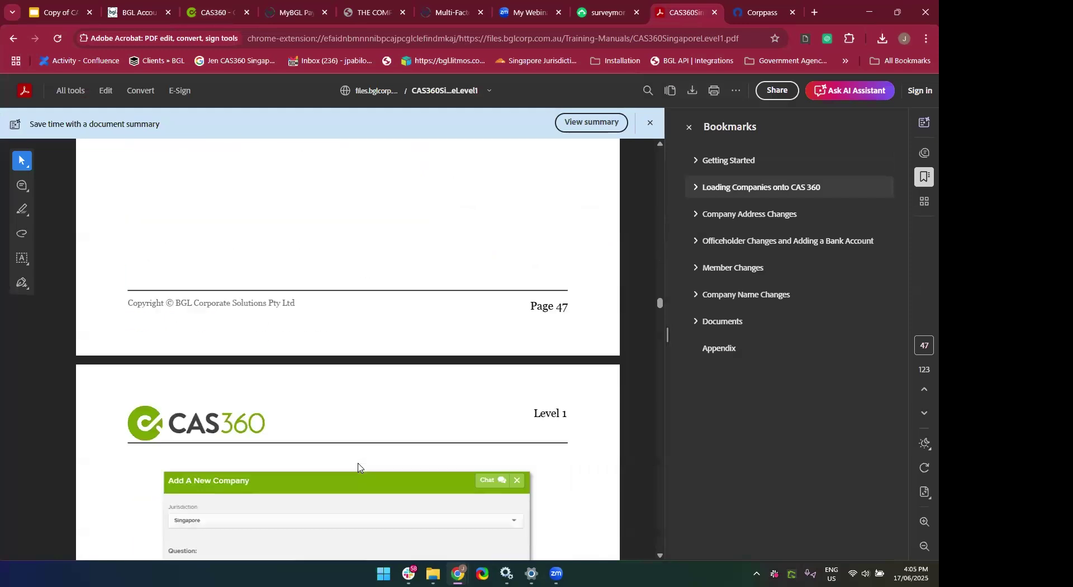
scroll(358, 467, "down", 7)
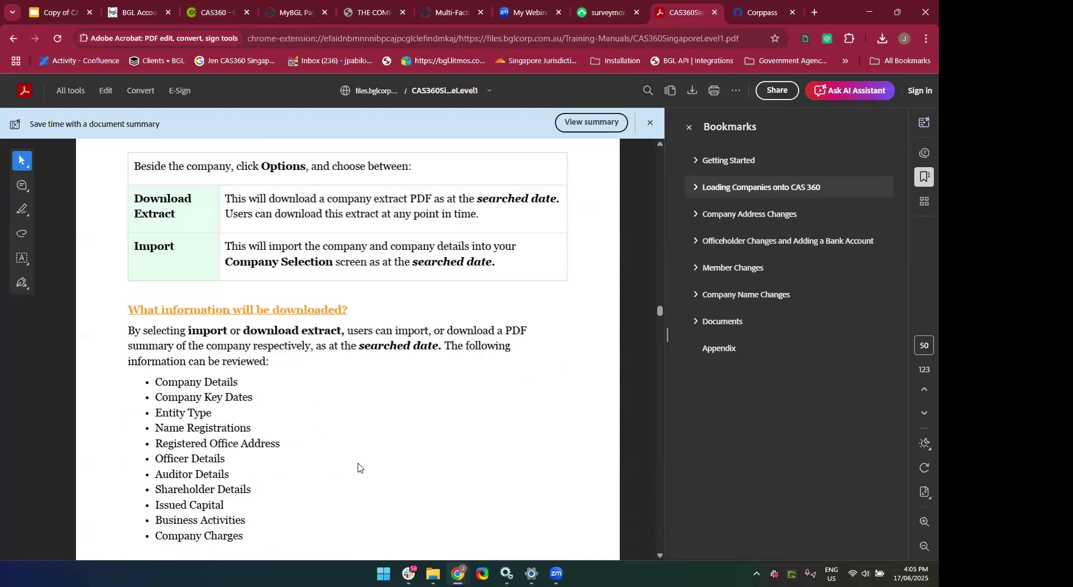
scroll(358, 467, "up", 7)
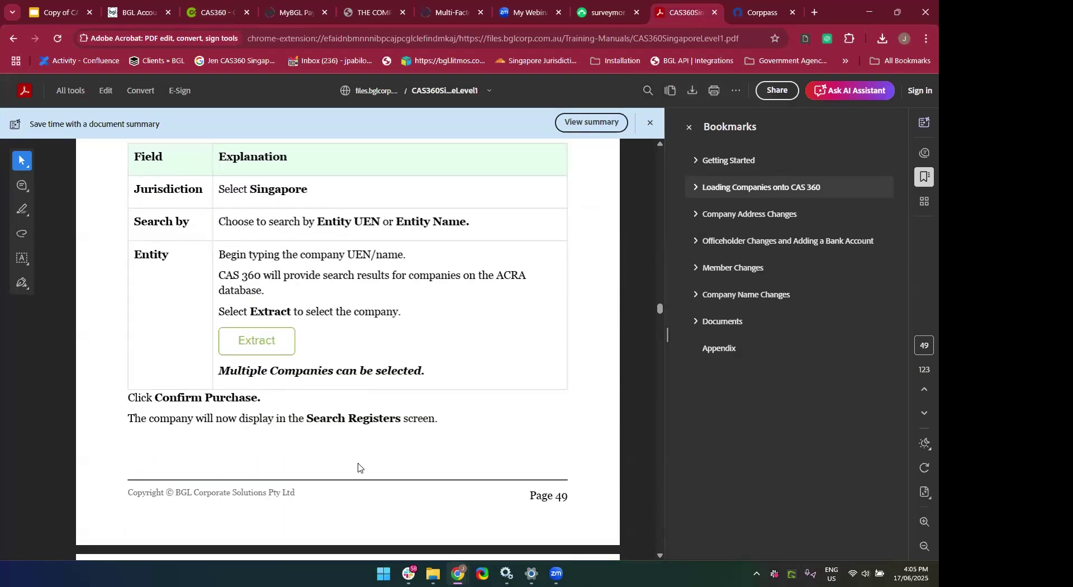
scroll(358, 467, "down", 8)
scroll(358, 467, "down", 3)
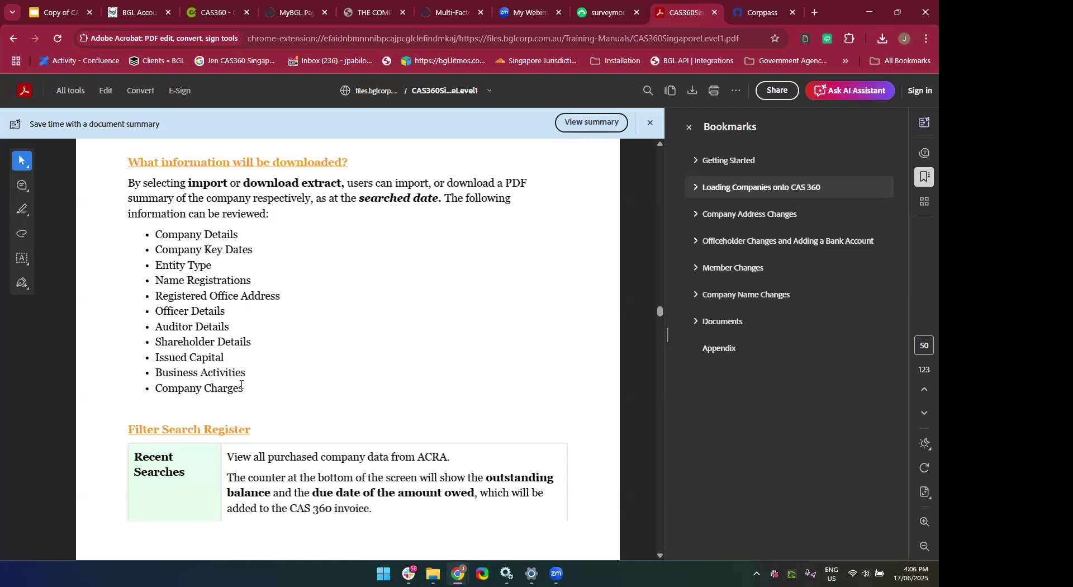
scroll(241, 386, "up", 1)
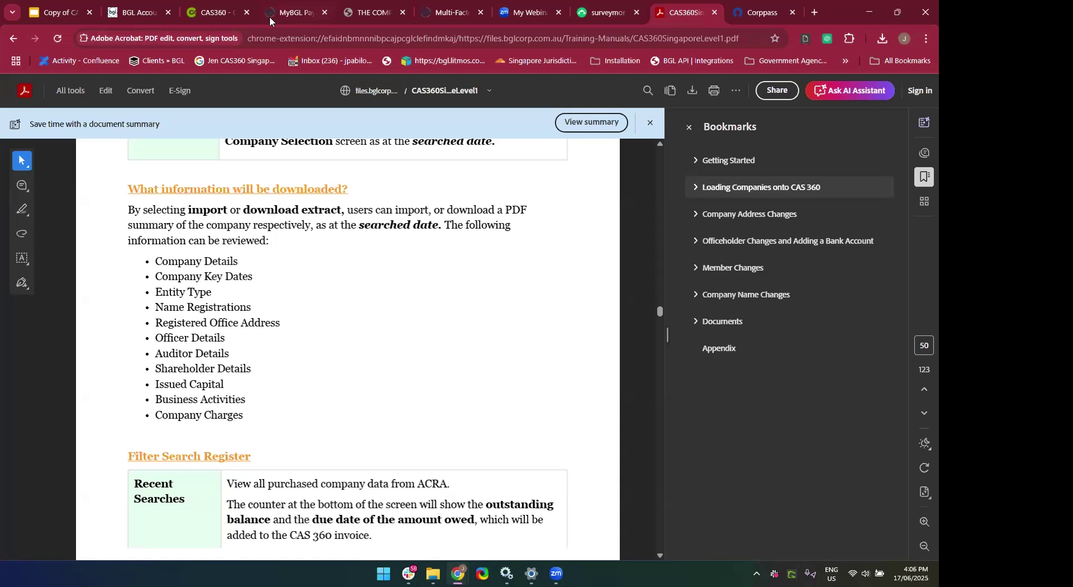
Return to CAS360's full company list and search it for Clover Valley.
left_click(215, 12)
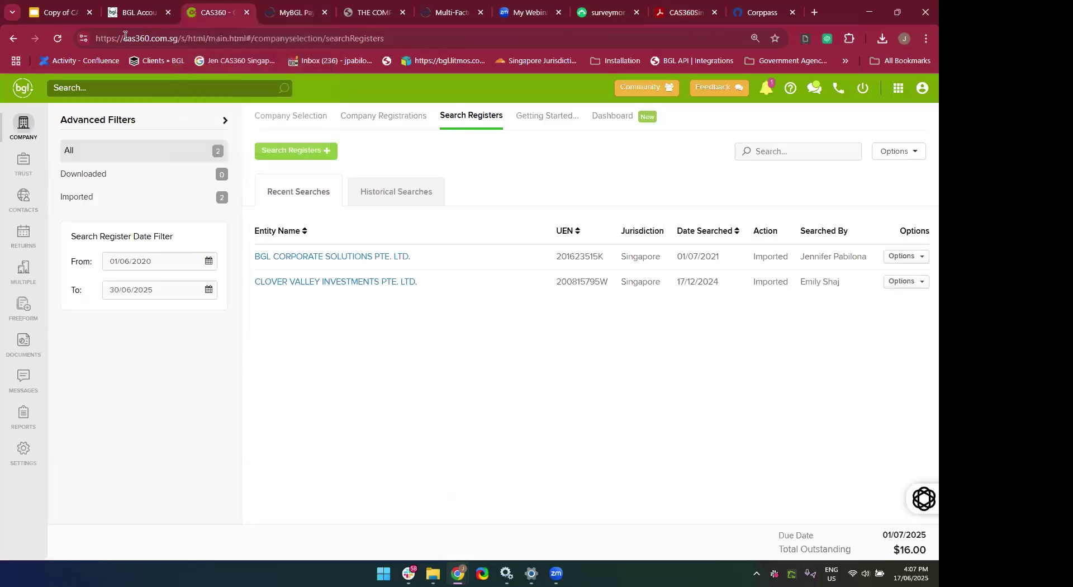
left_click(23, 127)
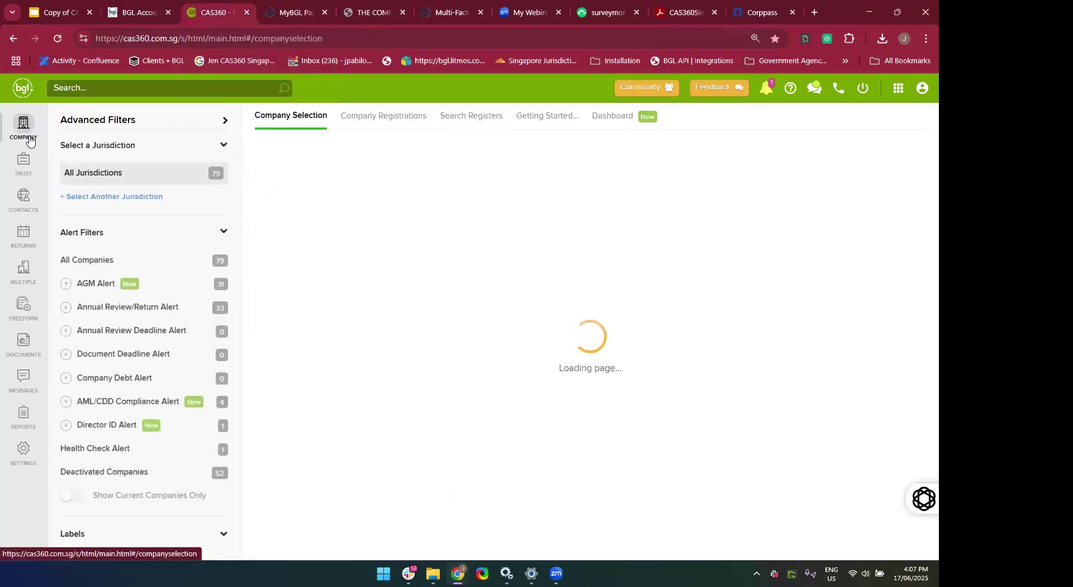
left_click(875, 155)
type("Co")
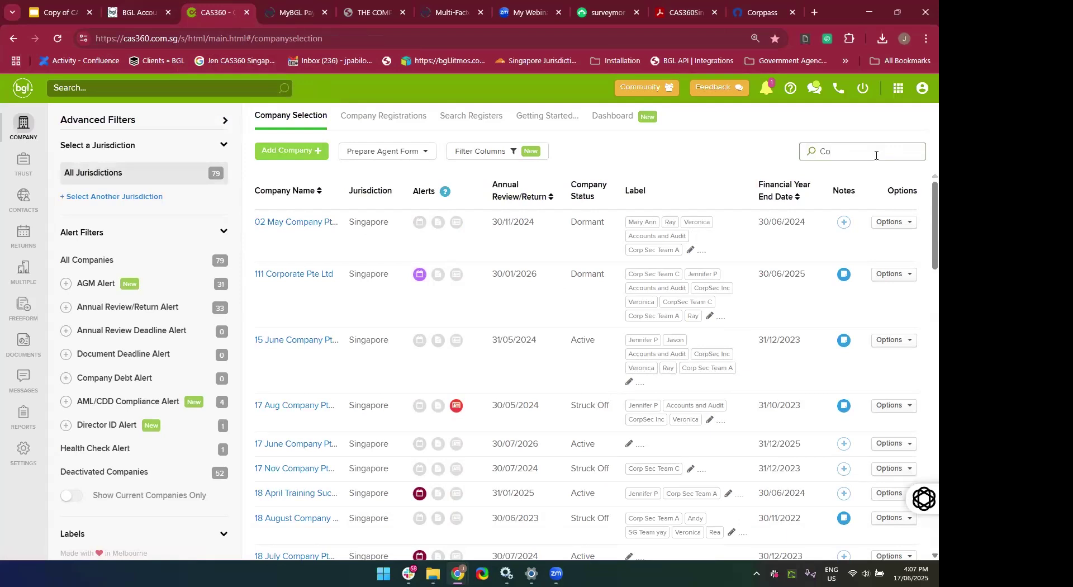
type("l")
key("BackSpace")
key("BackSpace")
type("lo")
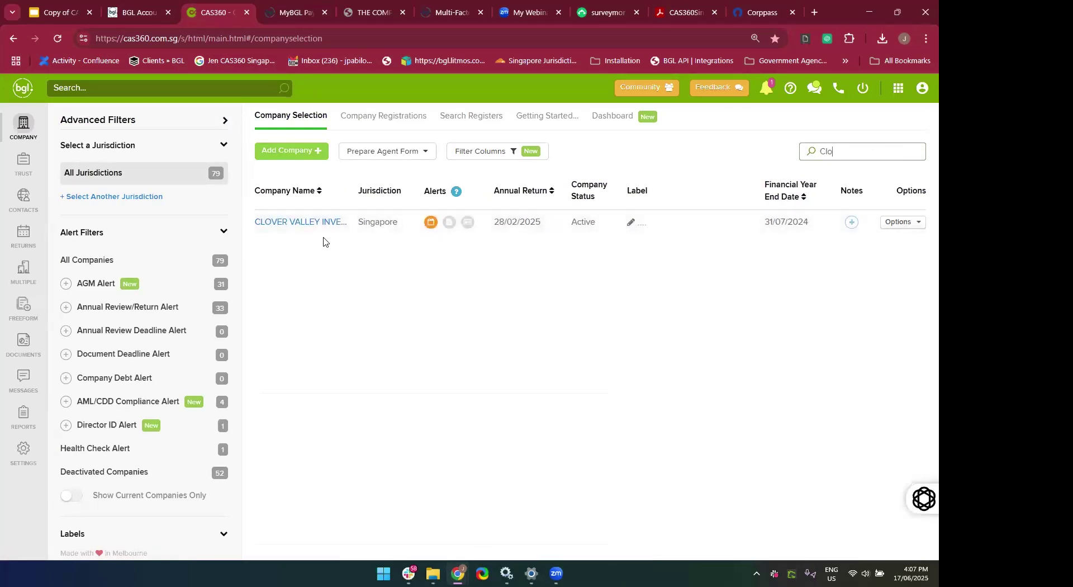
Open Clover Valley Investments and view its address, registrations, officers and shareholders.
left_click(312, 229)
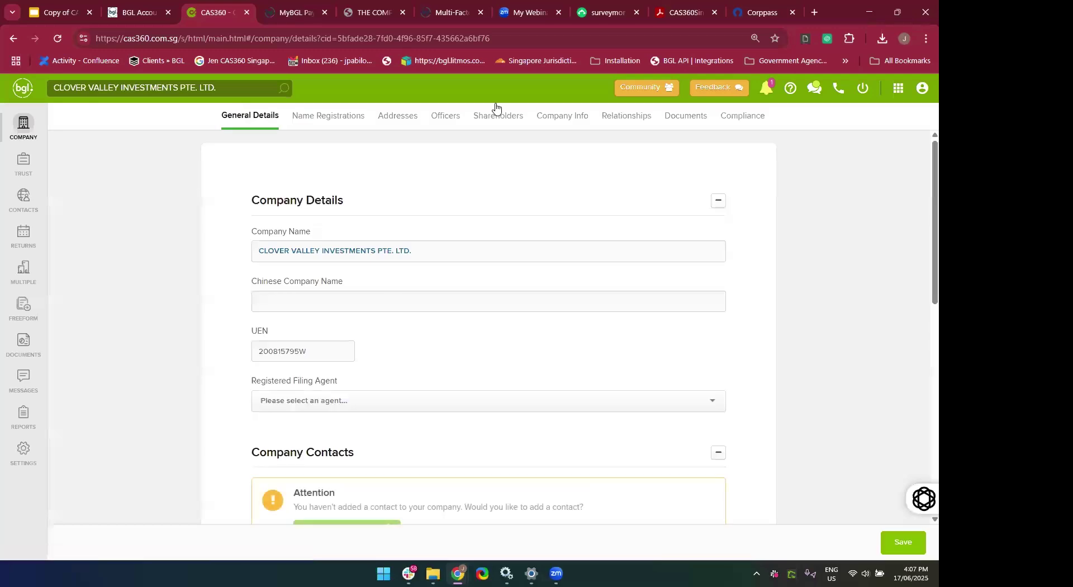
scroll(427, 407, "down", 8)
scroll(427, 407, "up", 8)
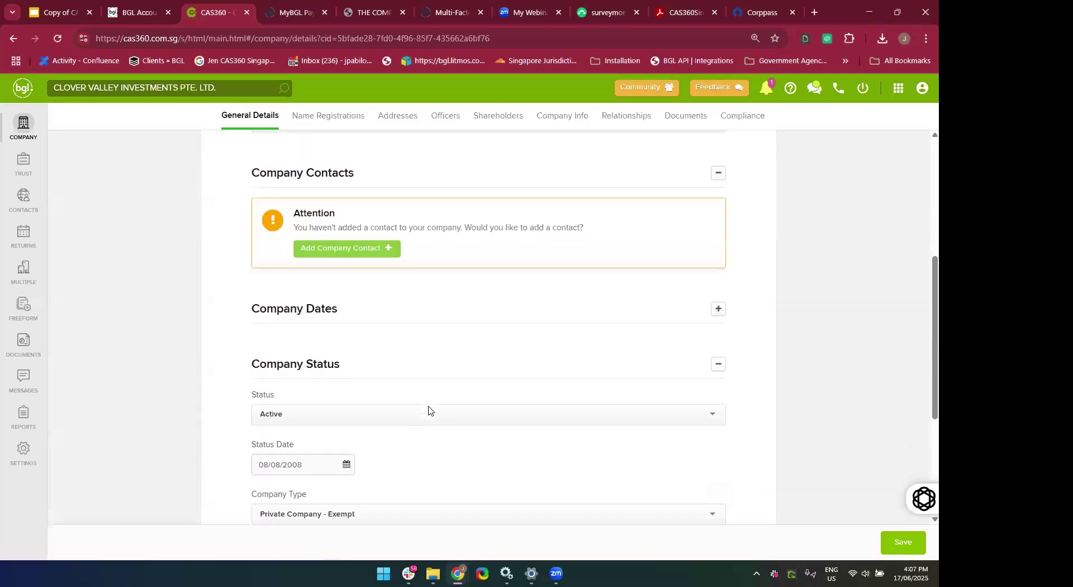
left_click(391, 121)
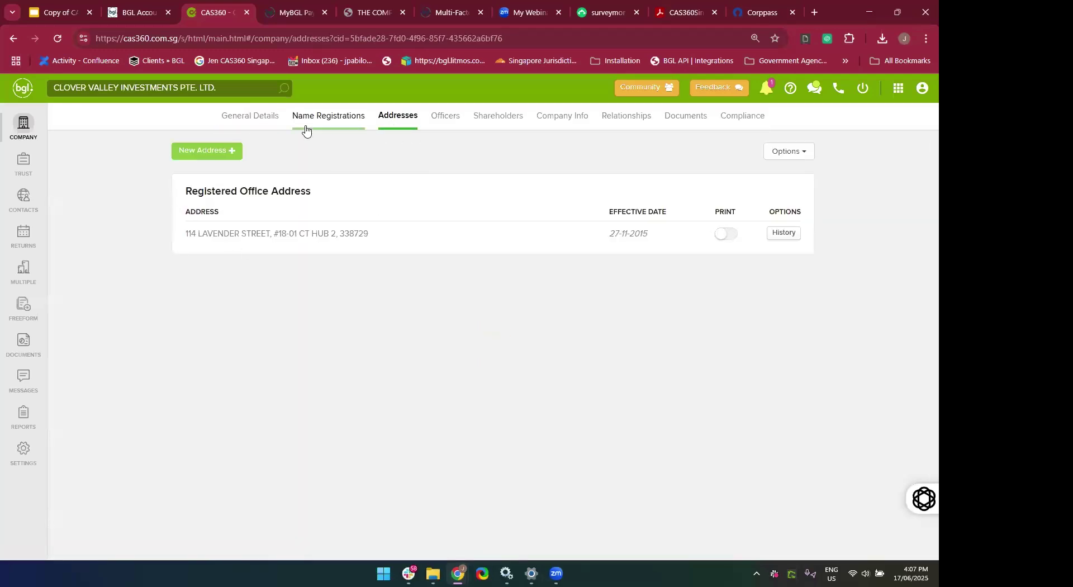
left_click(333, 118)
left_click(451, 117)
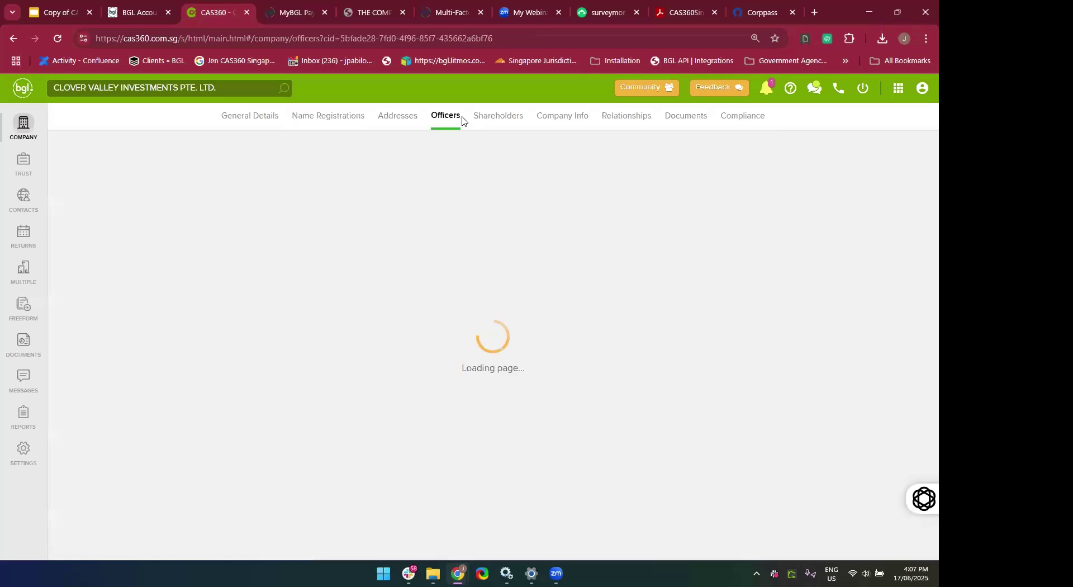
left_click(506, 117)
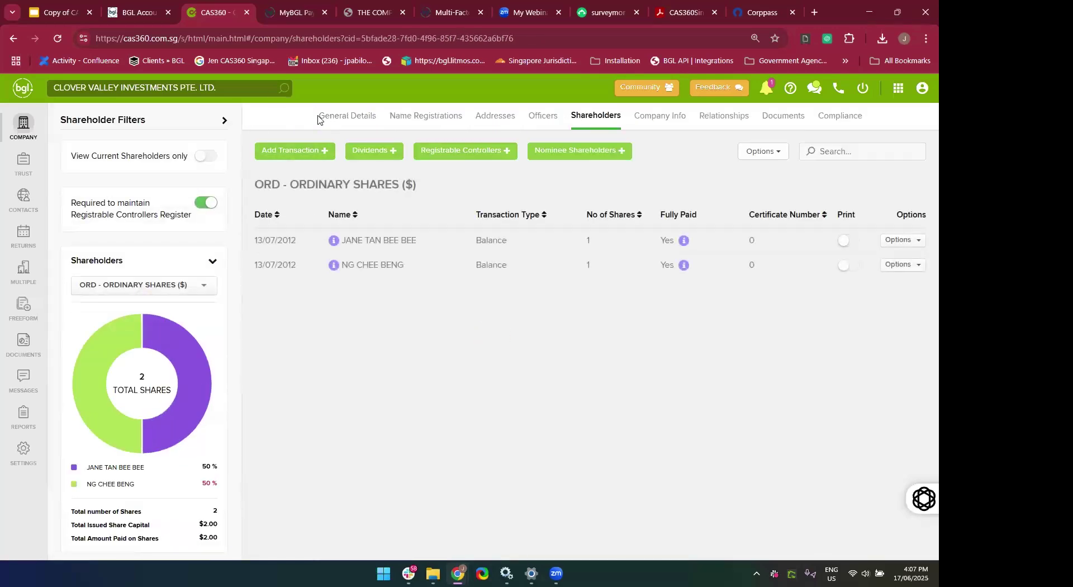
left_click(324, 120)
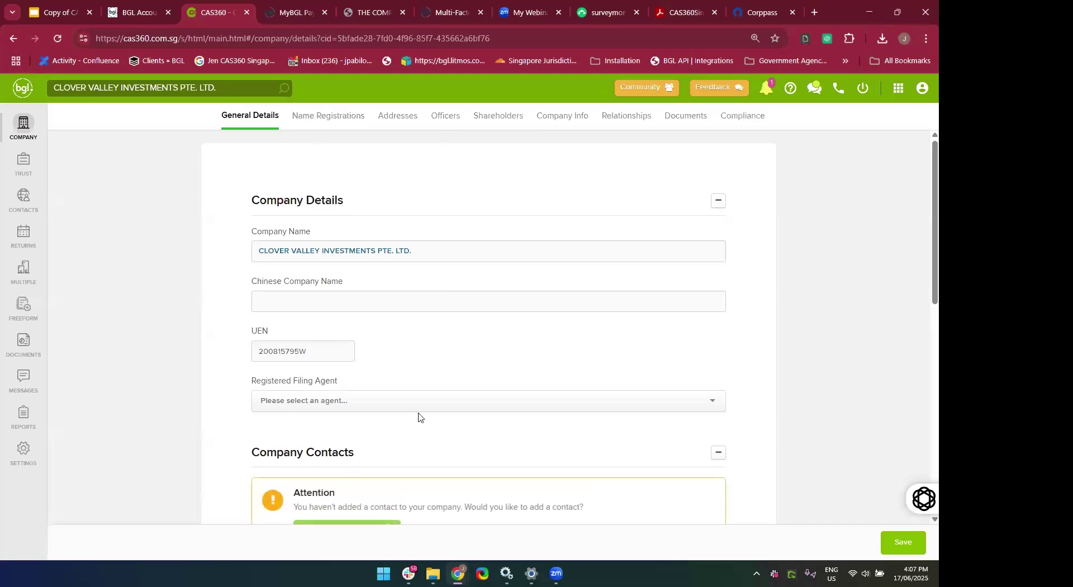
Recheck general details, officers, shareholders and address, then go back to the company list.
scroll(419, 416, "down", 5)
scroll(419, 416, "down", 2)
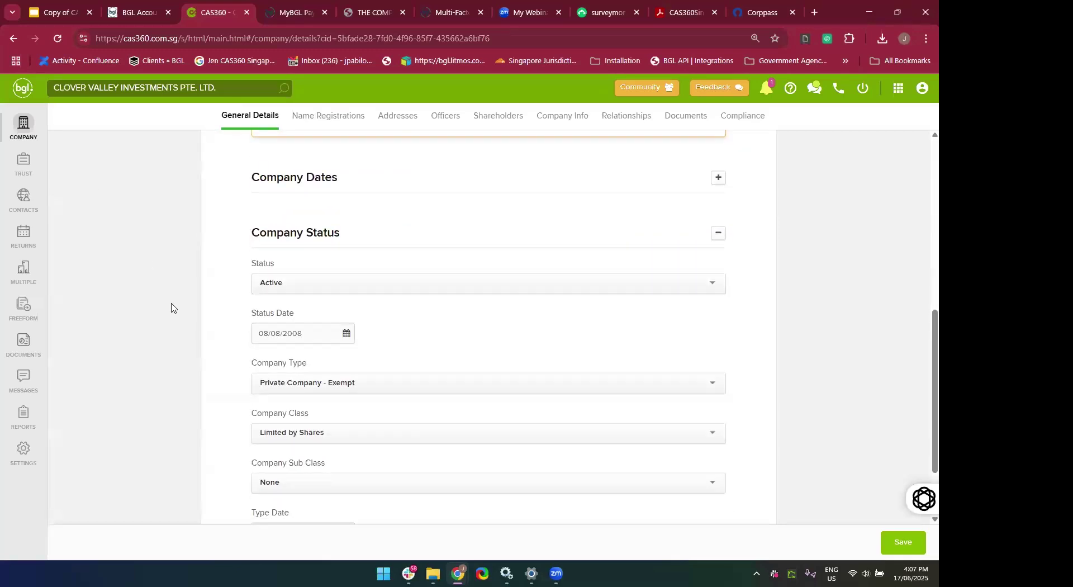
scroll(170, 304, "up", 3)
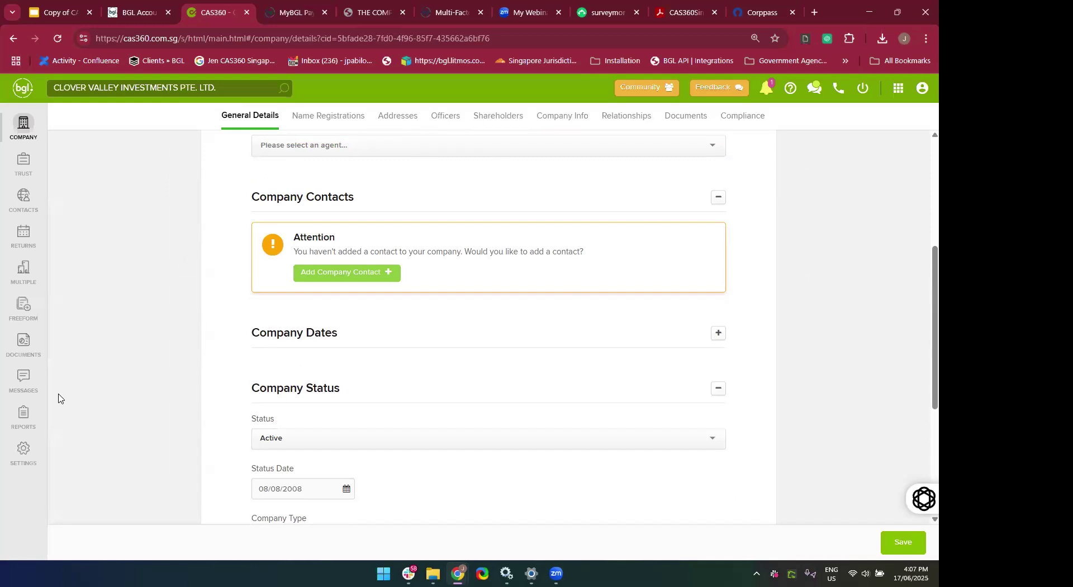
scroll(272, 396, "up", 4)
scroll(272, 395, "up", 1)
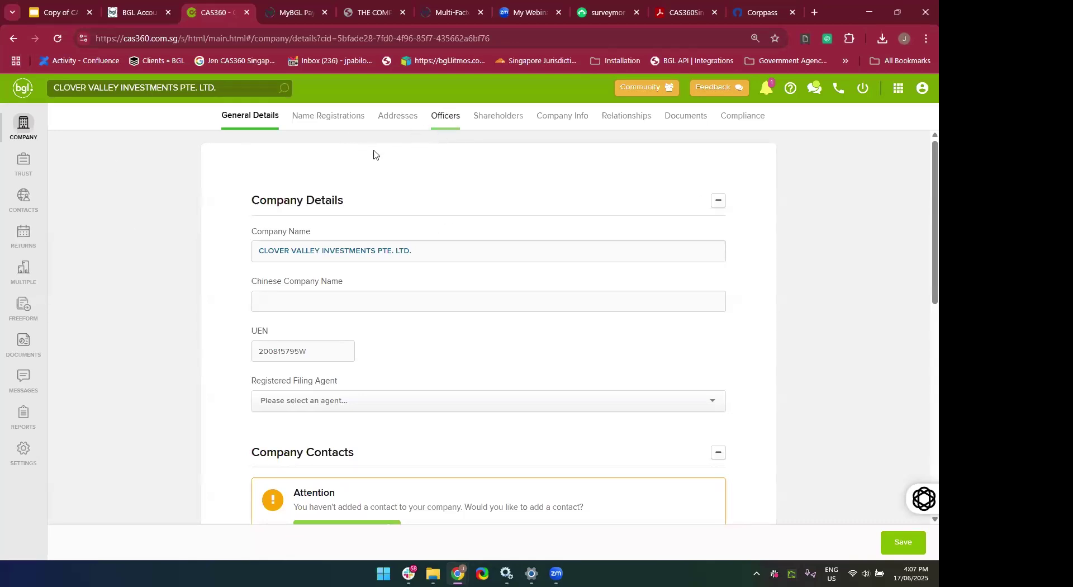
left_click(457, 129)
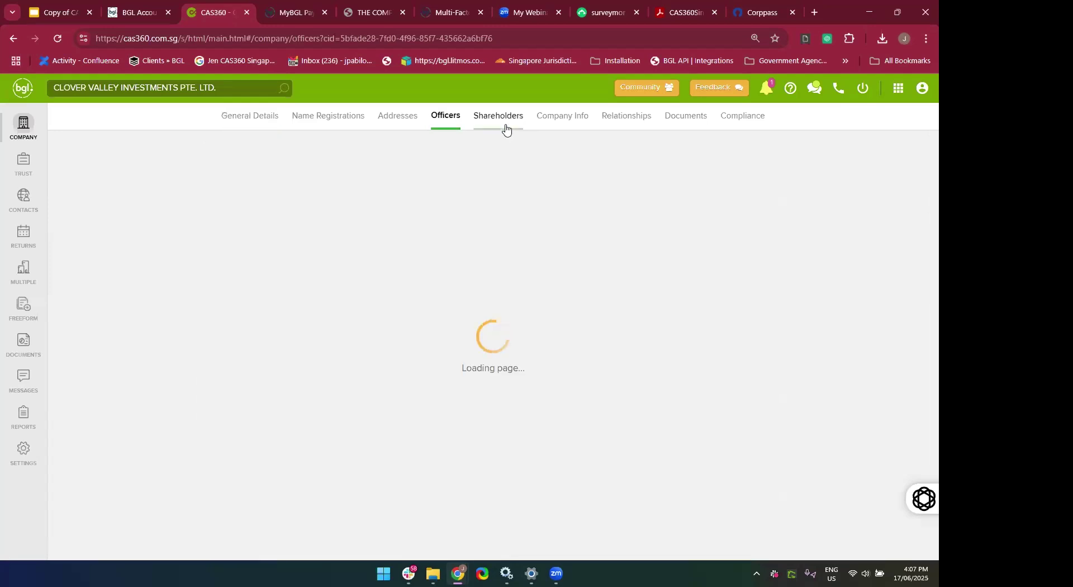
left_click(501, 119)
left_click(501, 128)
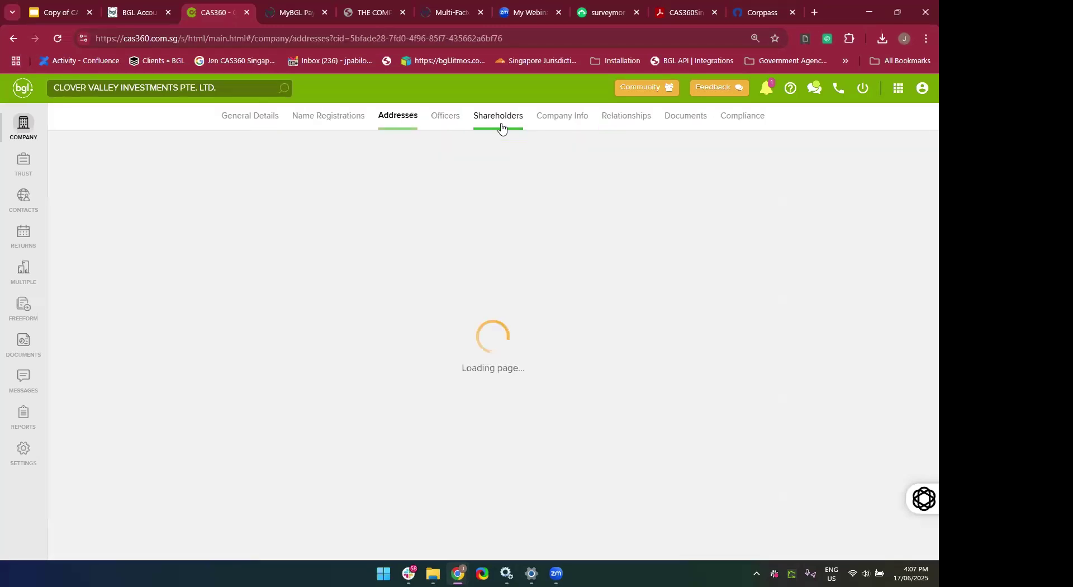
left_click(265, 127)
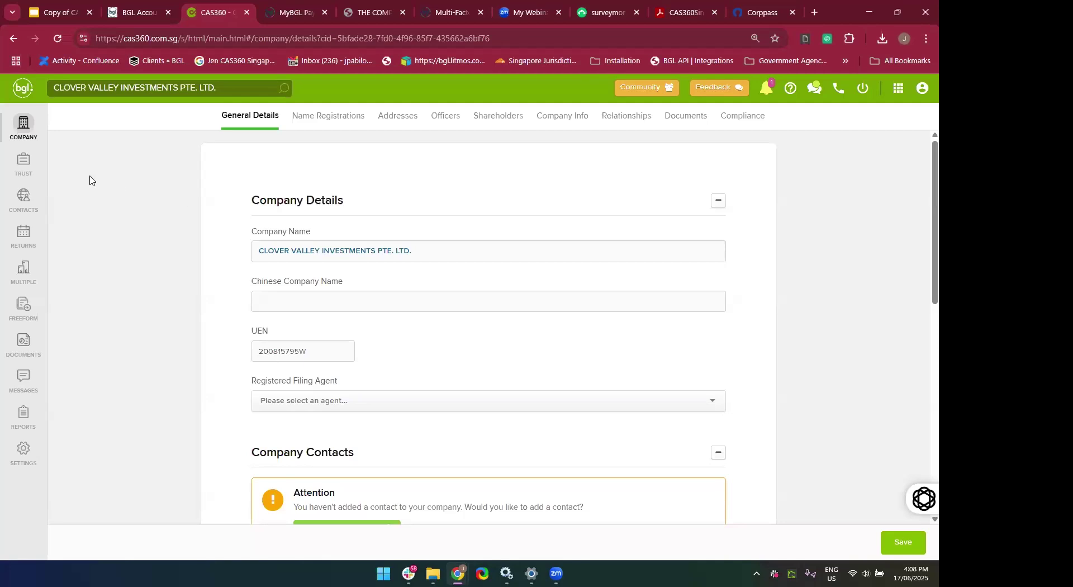
left_click(23, 126)
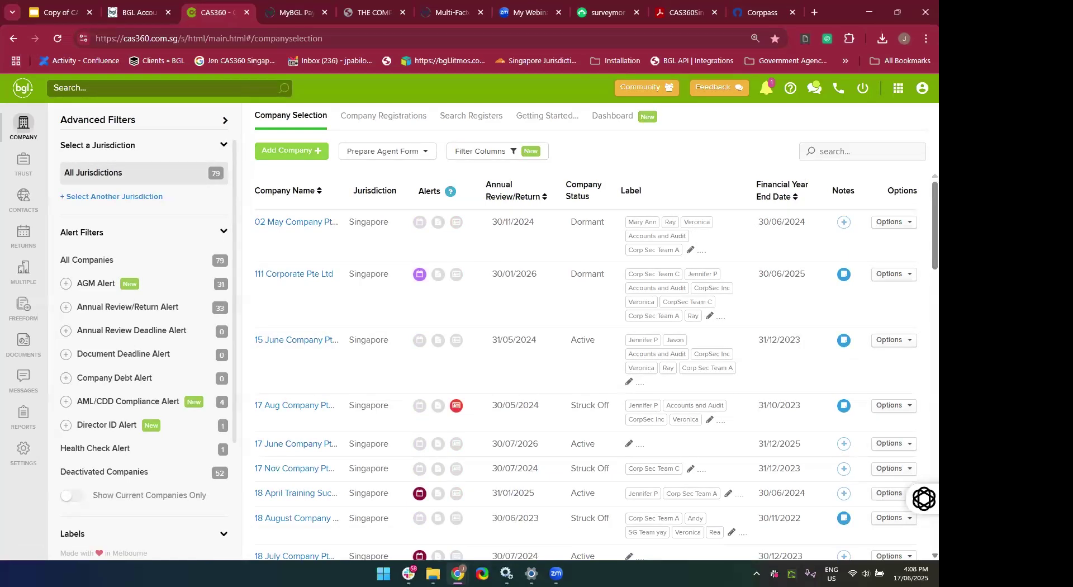
scroll(652, 431, "down", 5)
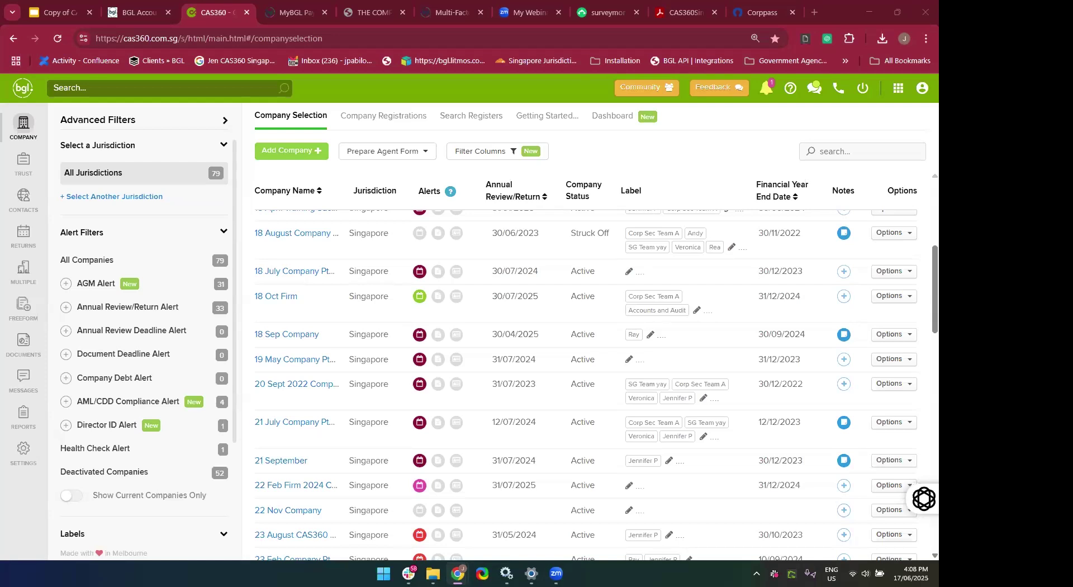
left_click_drag(539, 24, 529, 21)
Set the Online-Stopwatch countdown to 10 minutes (00:00:10:00), ready to start.
scroll(241, 384, "down", 3)
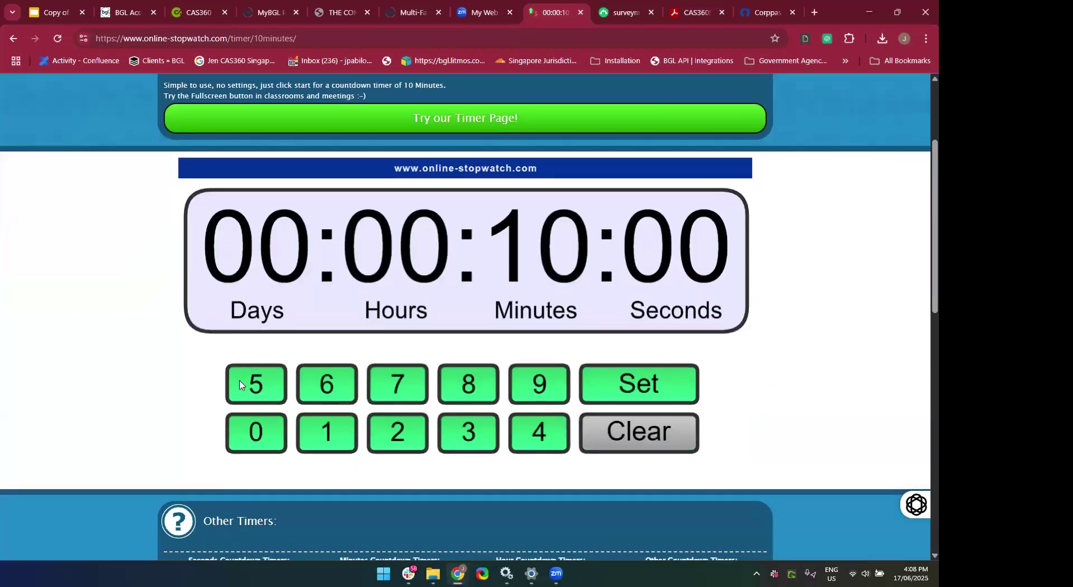
scroll(240, 385, "down", 2)
scroll(305, 368, "up", 1)
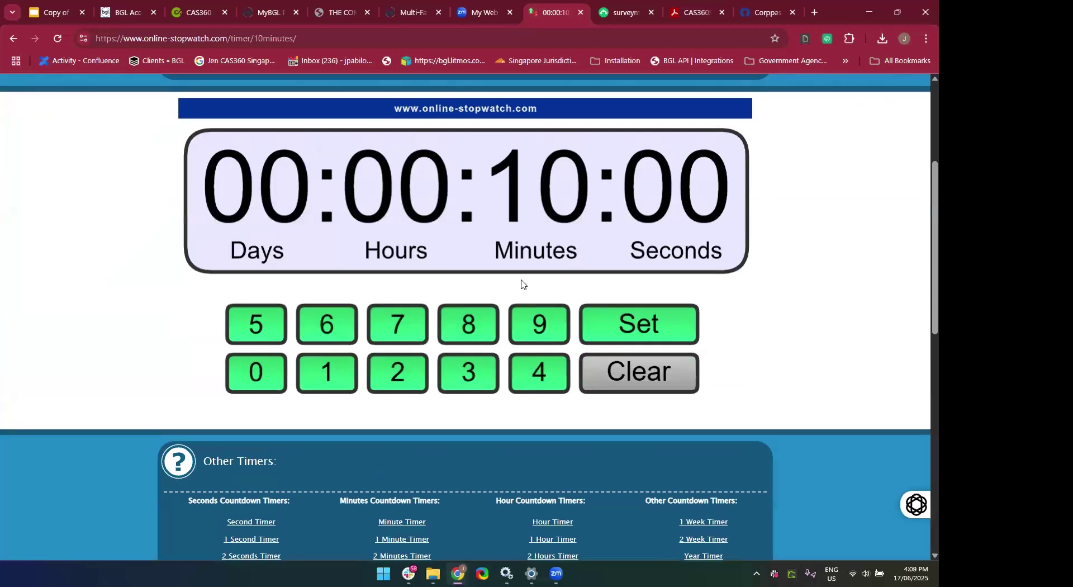
scroll(522, 283, "up", 2)
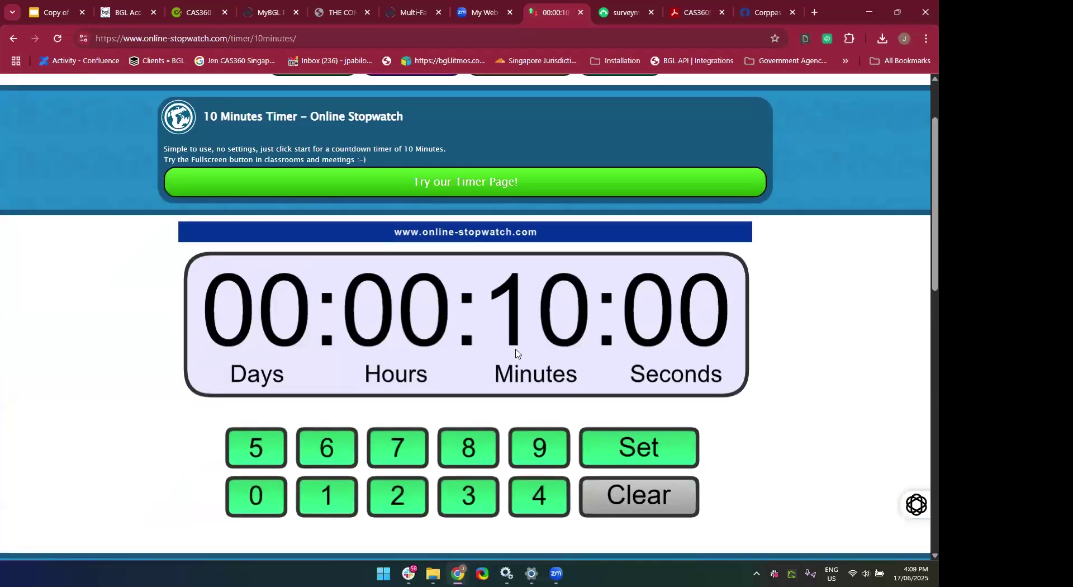
left_click(645, 457)
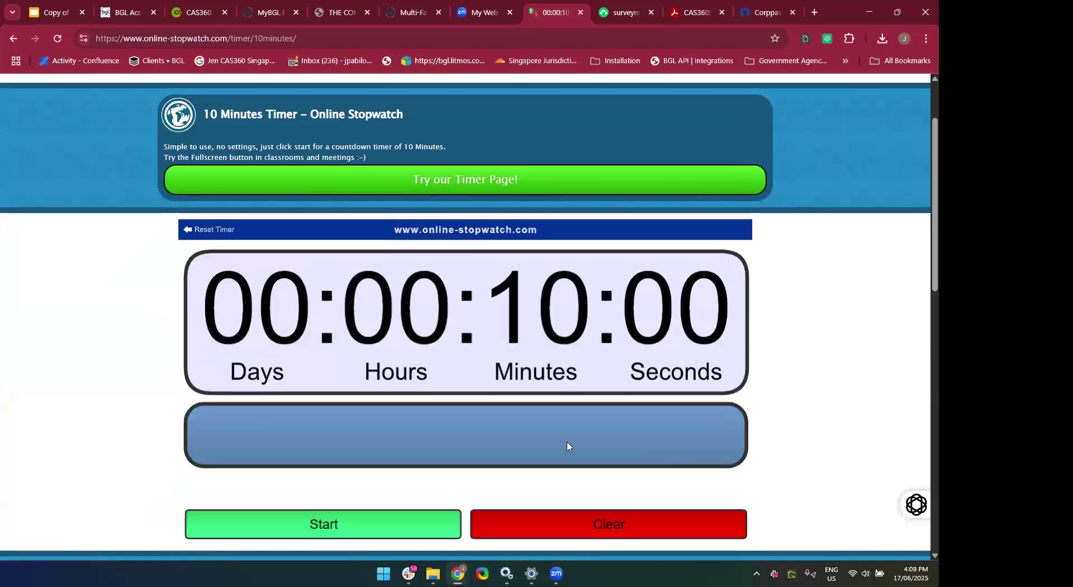
Start the 10-minute countdown and let it run down to 00:00:00:00.
left_click(383, 531)
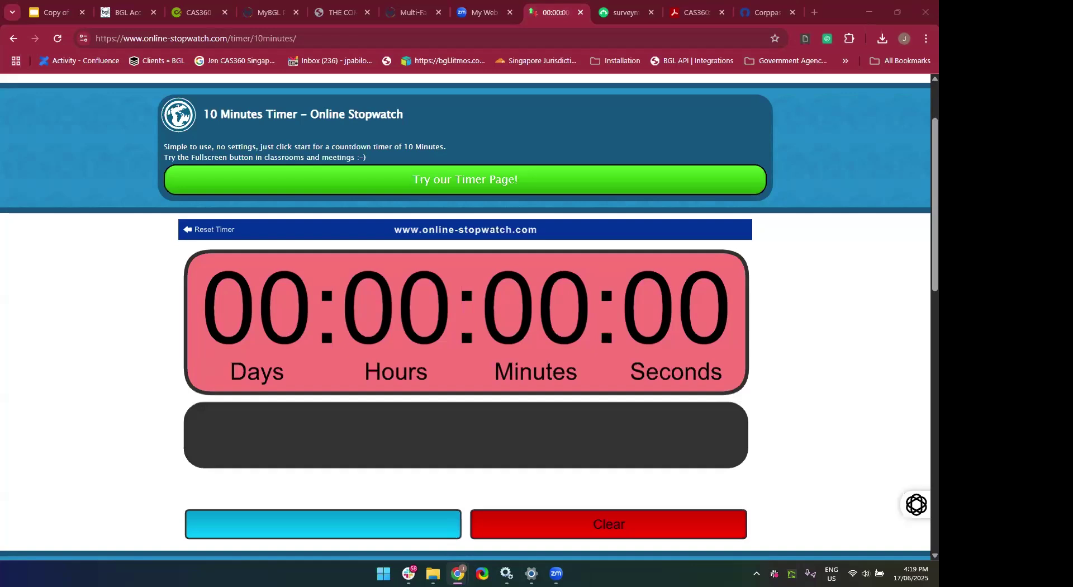
Close the Online Stopwatch and Zoom My Webinars tabs and return to the CAS360 company list.
left_click(580, 12)
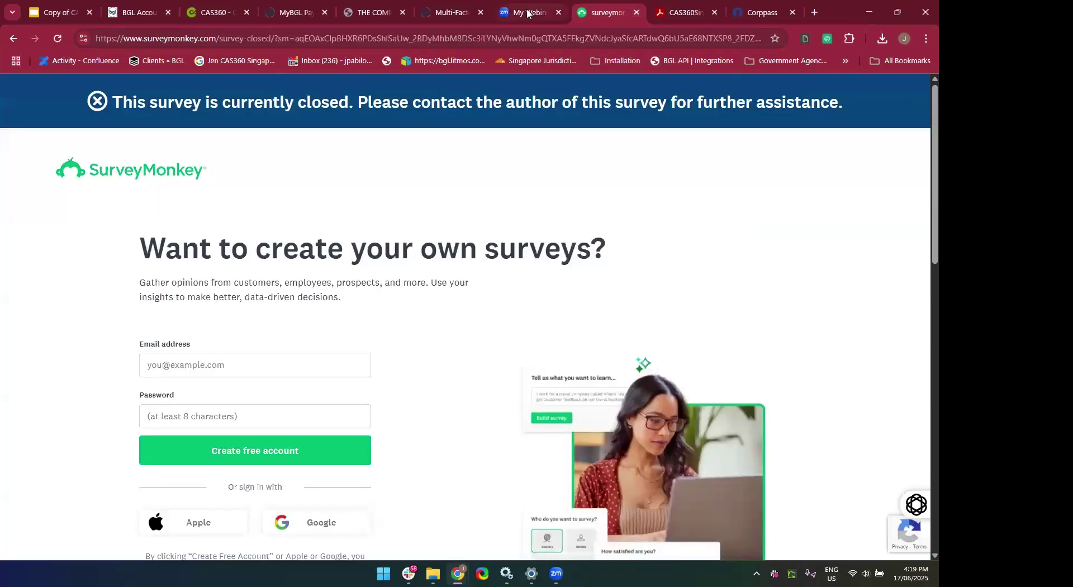
left_click(528, 13)
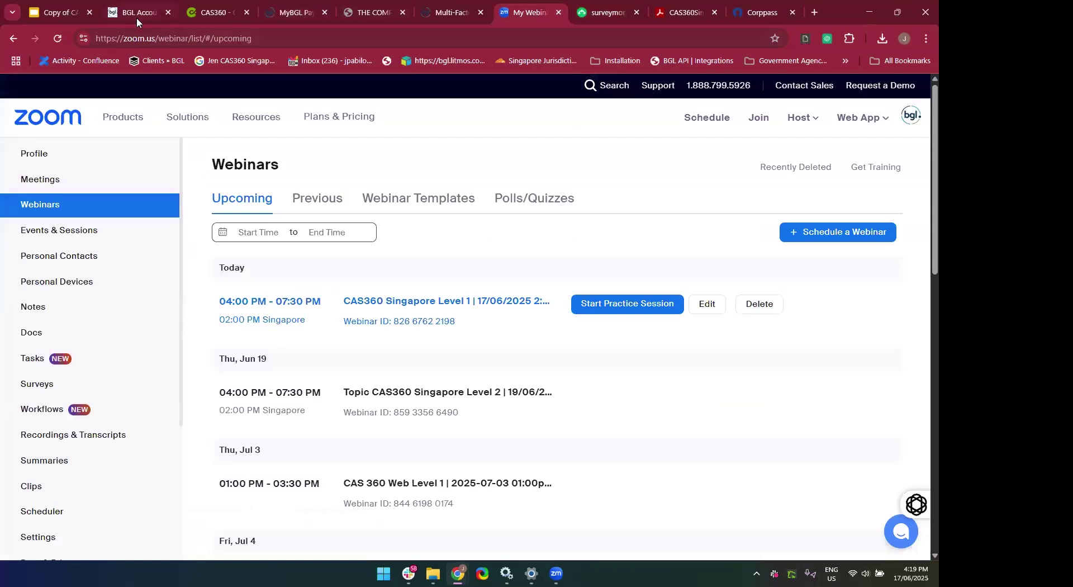
left_click(557, 12)
left_click(229, 11)
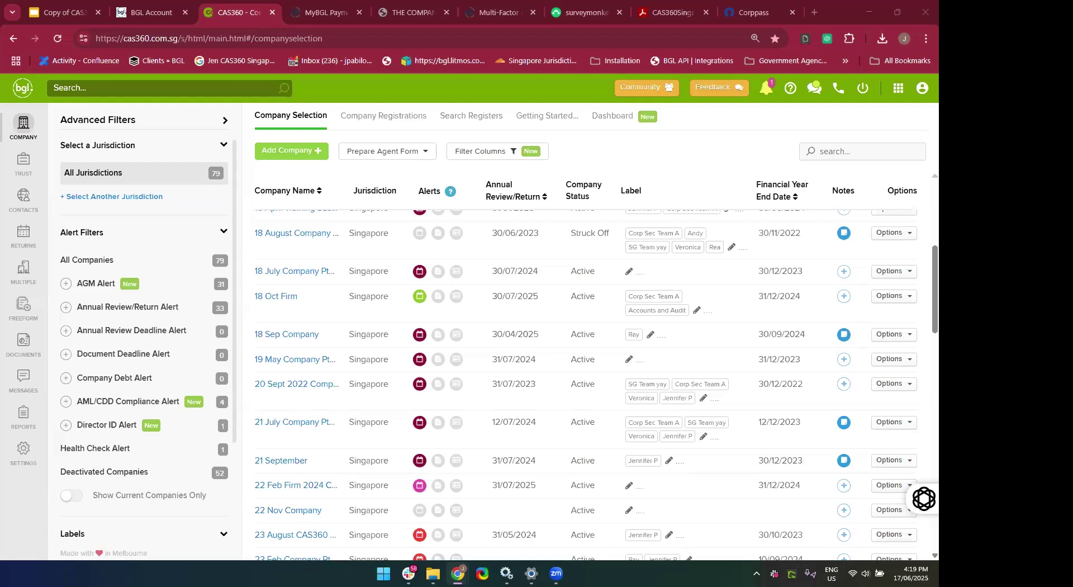
left_click(701, 167)
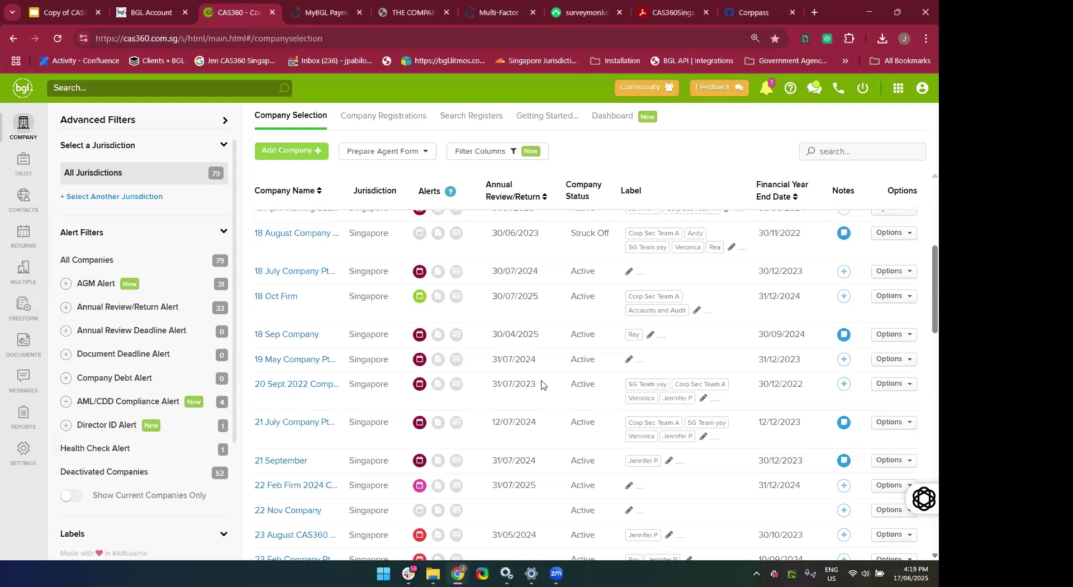
scroll(541, 384, "down", 2)
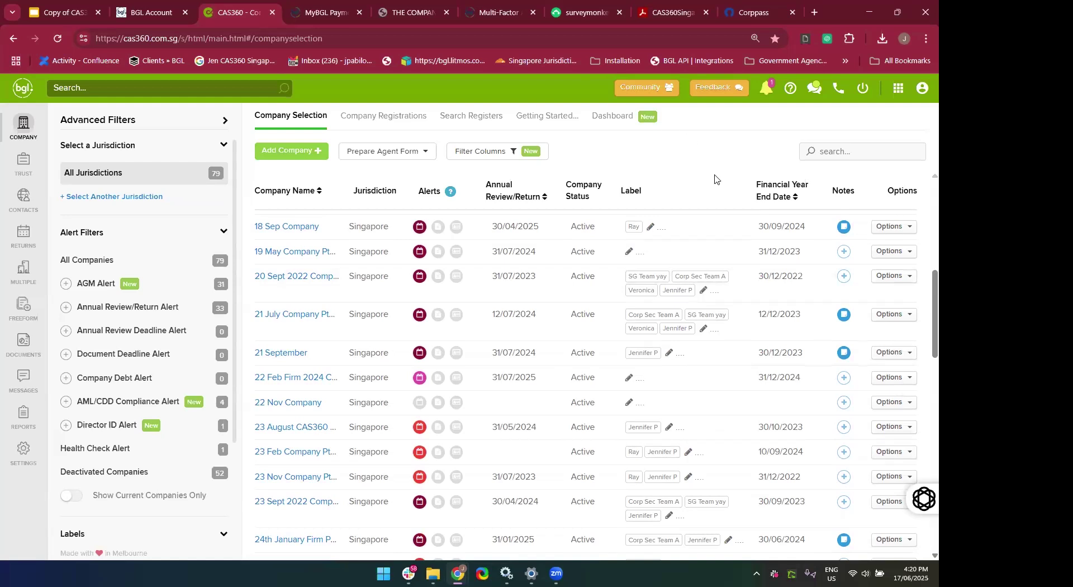
scroll(203, 467, "down", 2)
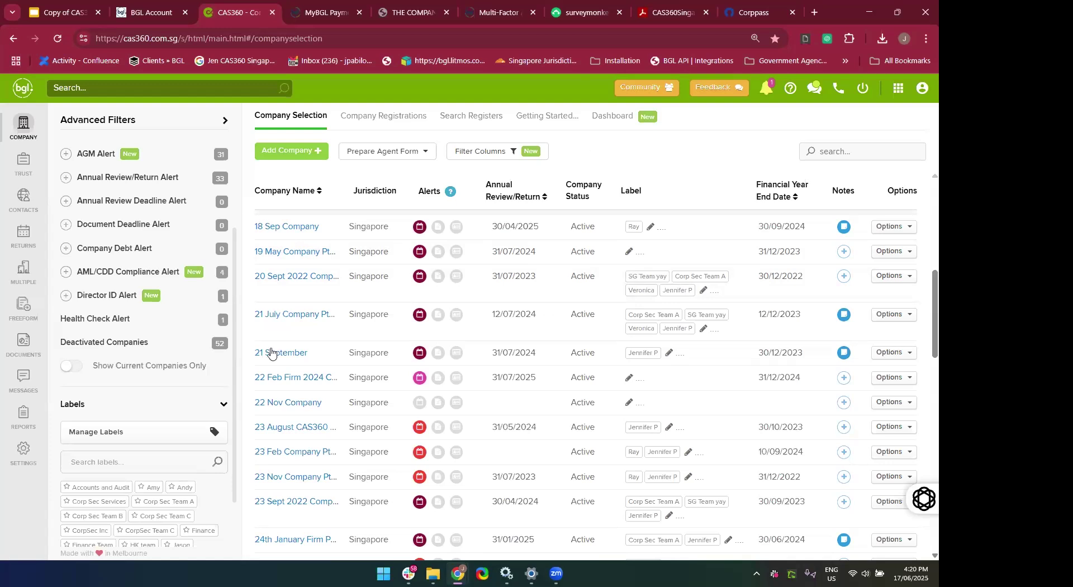
scroll(181, 419, "down", 1)
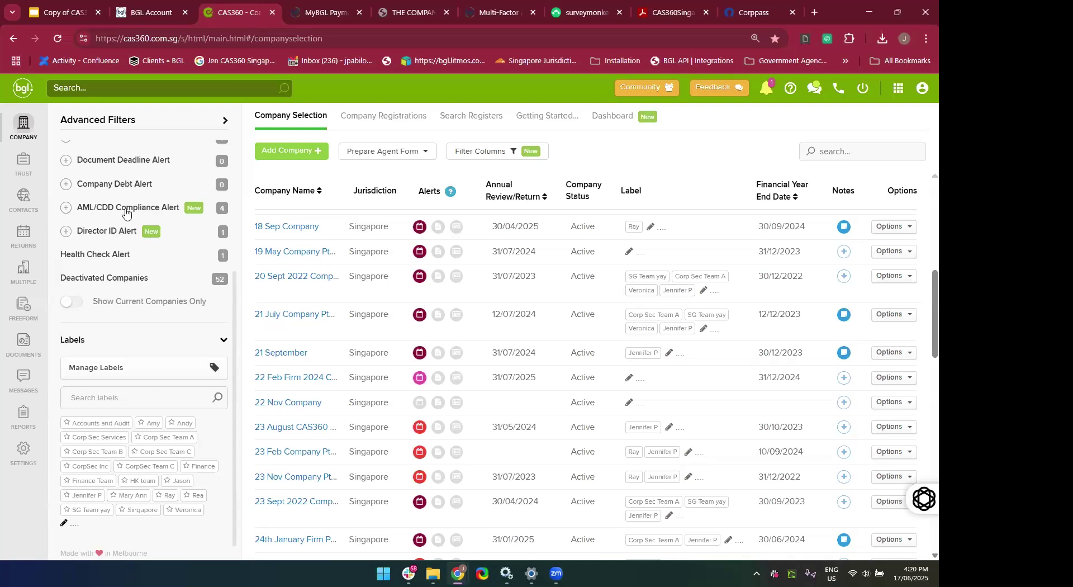
scroll(144, 393, "up", 3)
scroll(143, 393, "down", 4)
scroll(693, 291, "up", 6)
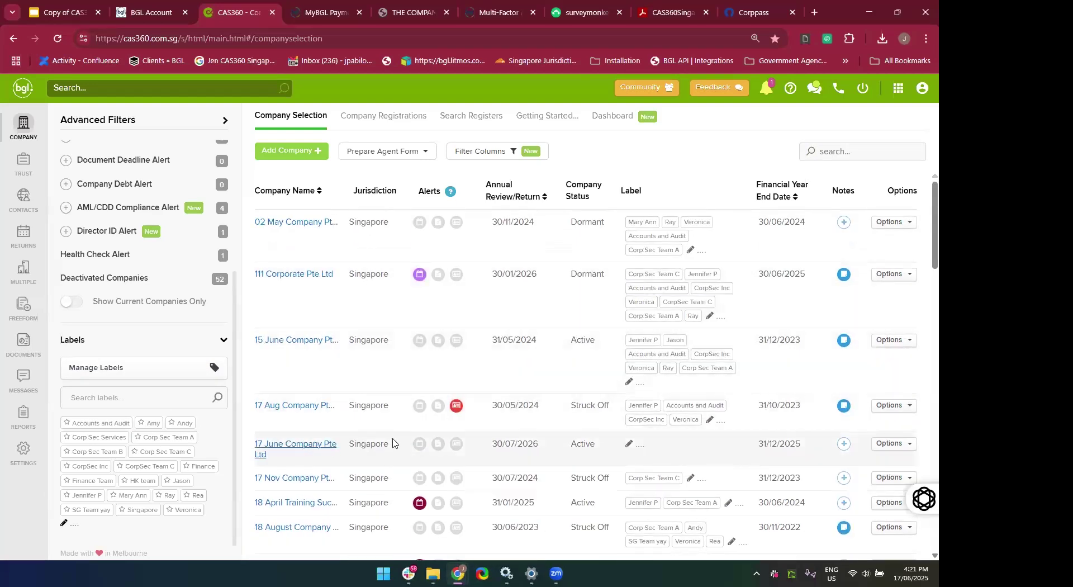
scroll(393, 443, "down", 1)
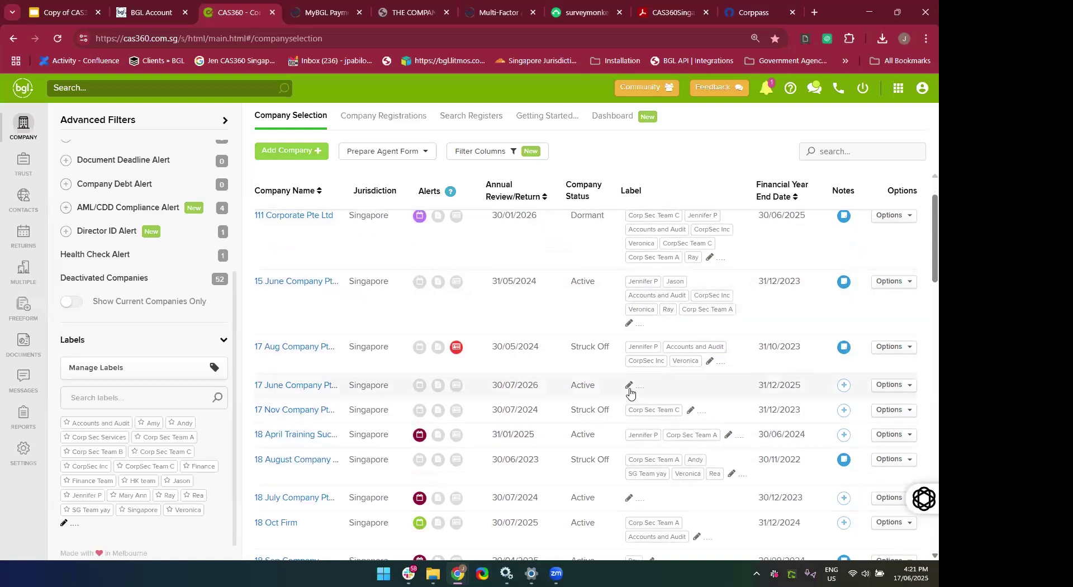
scroll(630, 393, "up", 3, "ctrl")
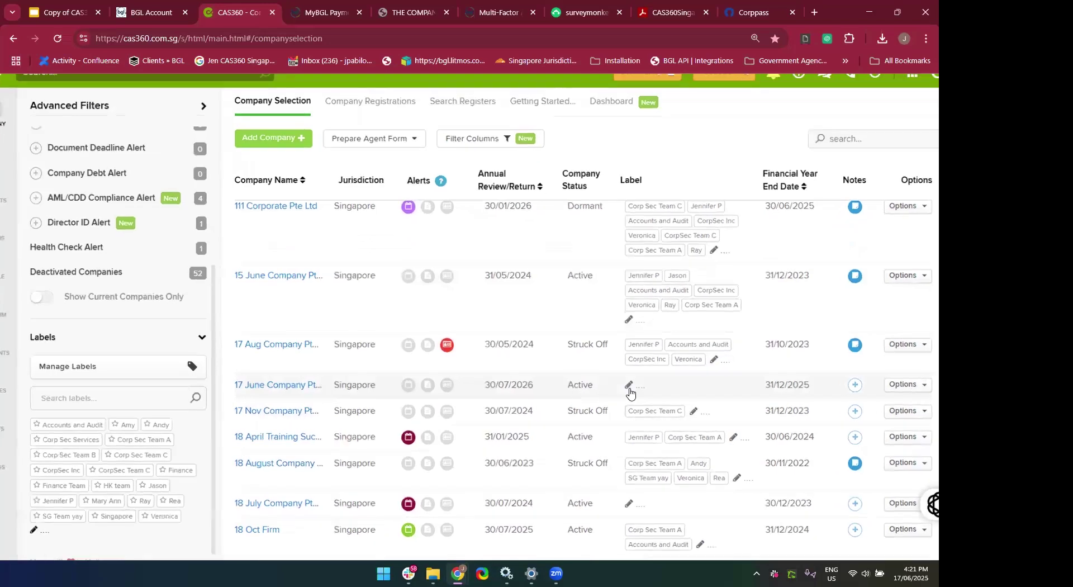
Tag 17 June Company with a staff member's name label from the Add label dropdown.
left_click(627, 388)
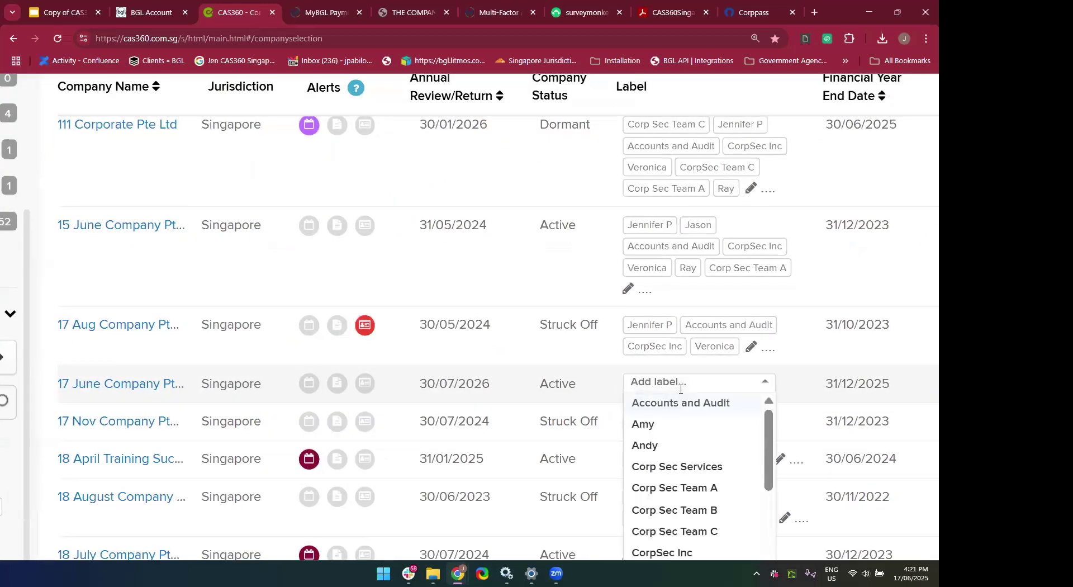
scroll(680, 389, "down", 2)
scroll(680, 393, "down", 1)
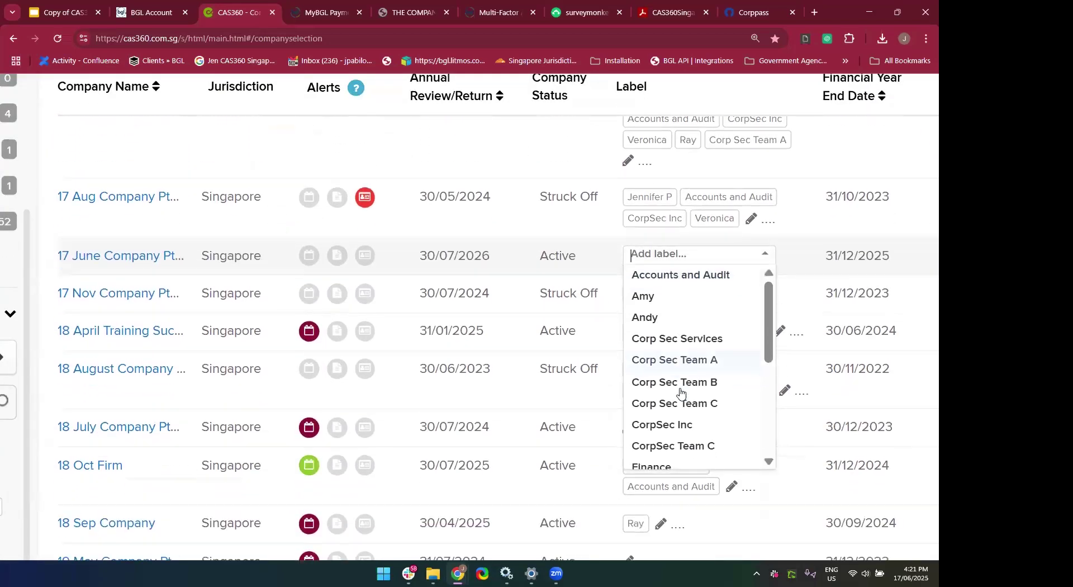
scroll(706, 311, "down", 2)
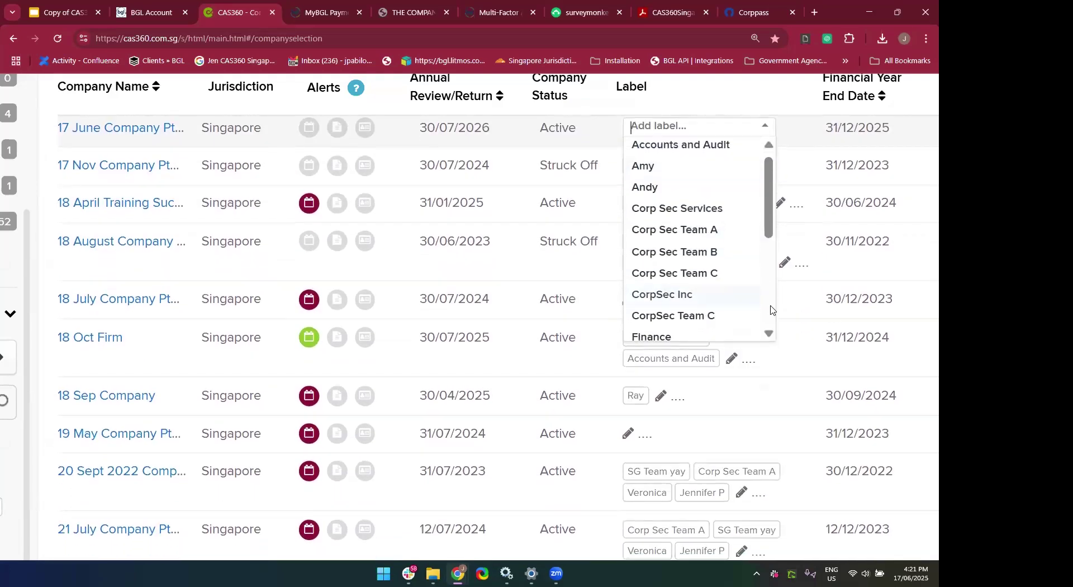
scroll(771, 308, "down", 2)
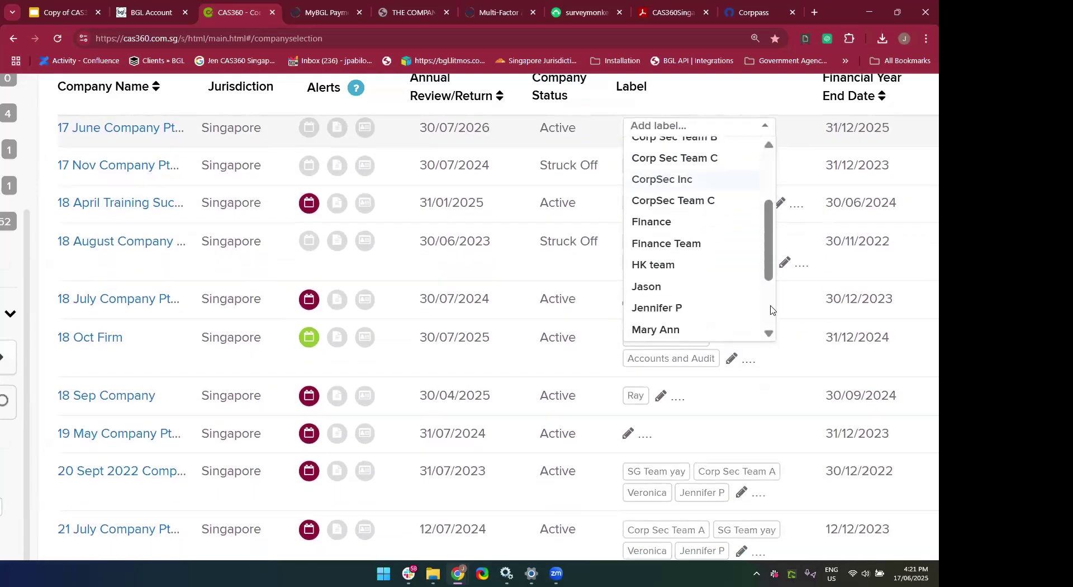
left_click(678, 310)
scroll(690, 324, "up", 3)
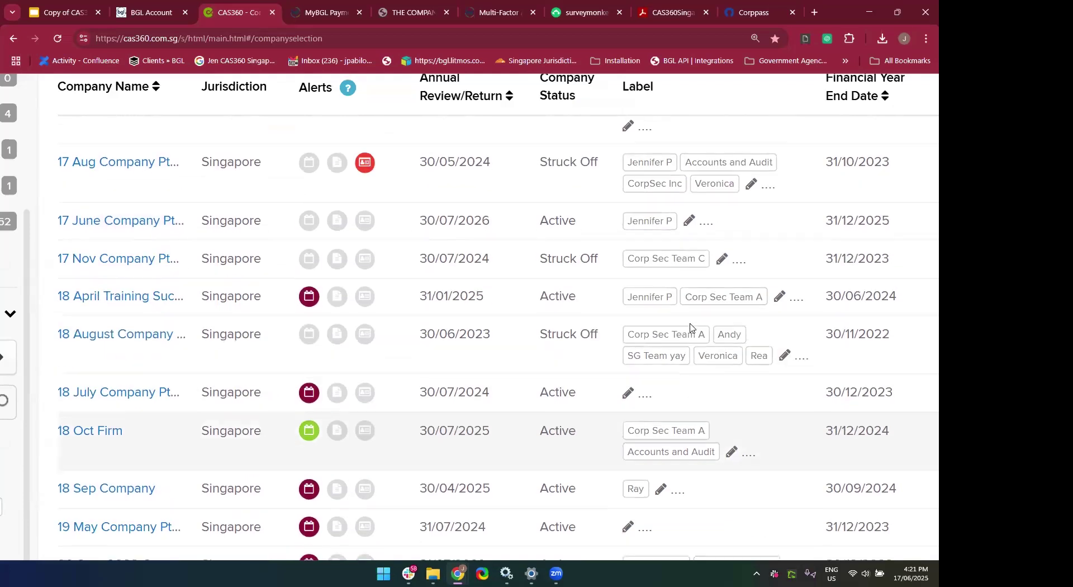
scroll(447, 327, "down", 3)
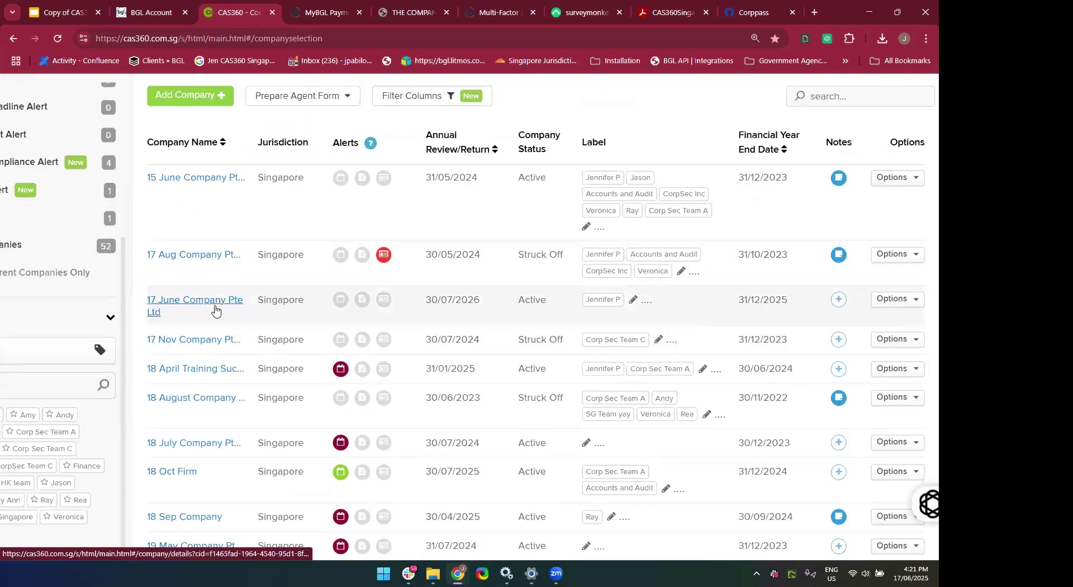
scroll(214, 309, "left", 3)
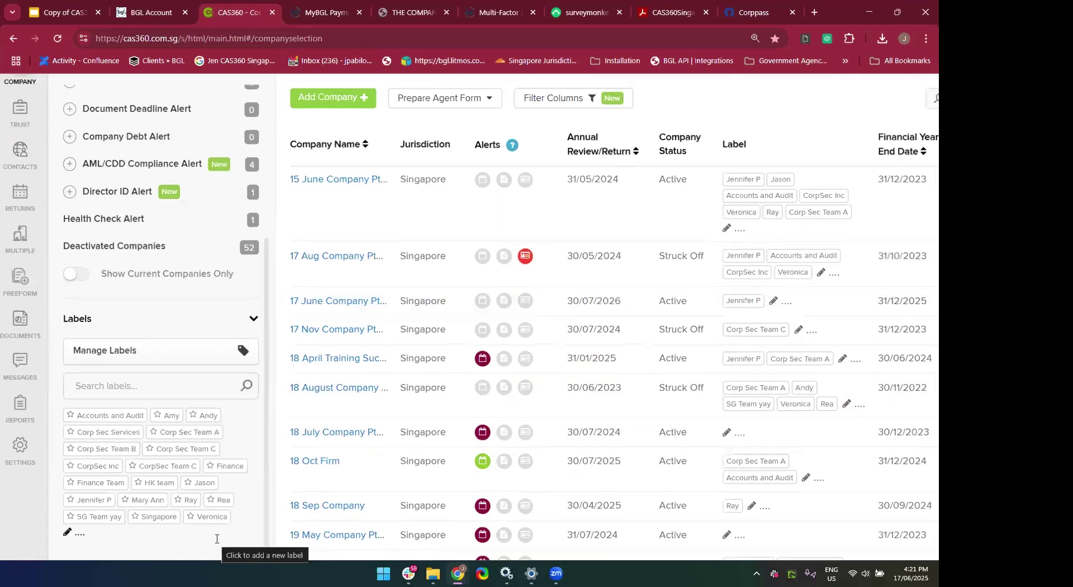
Zoom the page out, briefly filter companies by a staff member's label, then clear that filter.
key("ctrl+minus")
key("ctrl+plus")
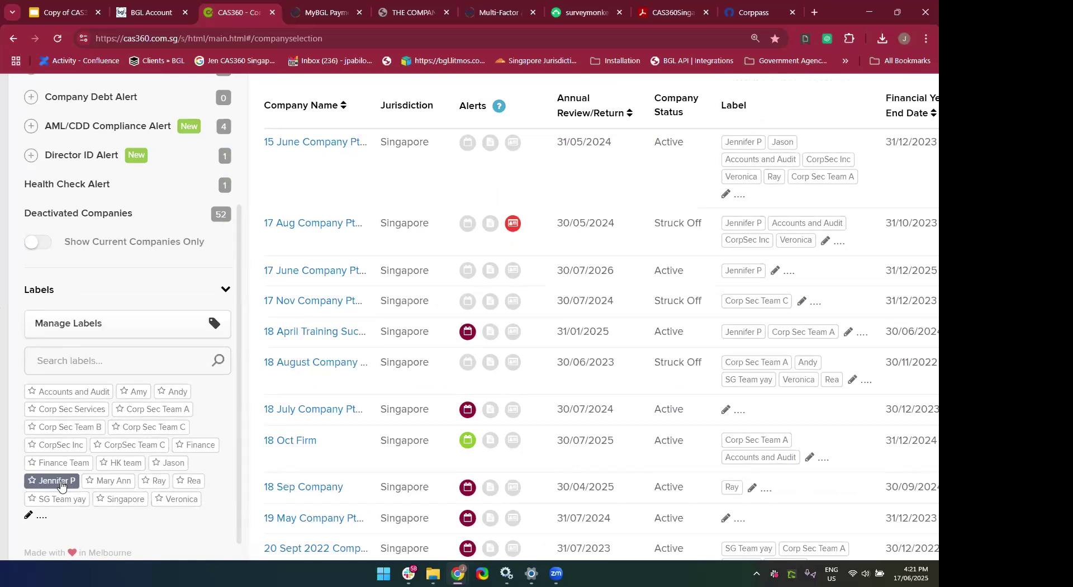
left_click(61, 485)
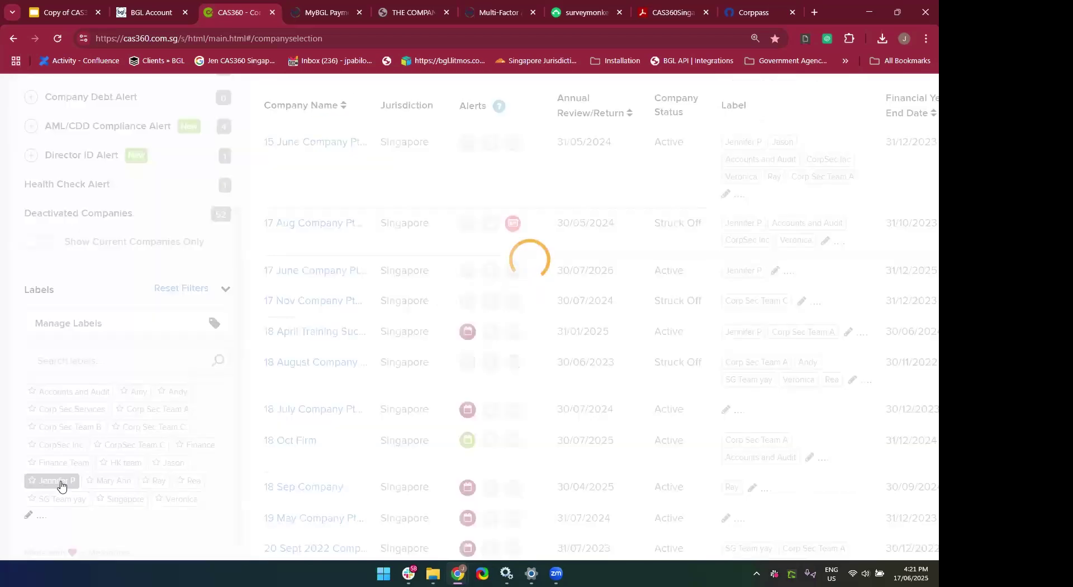
key("ctrl+minus")
key("ctrl+minus")
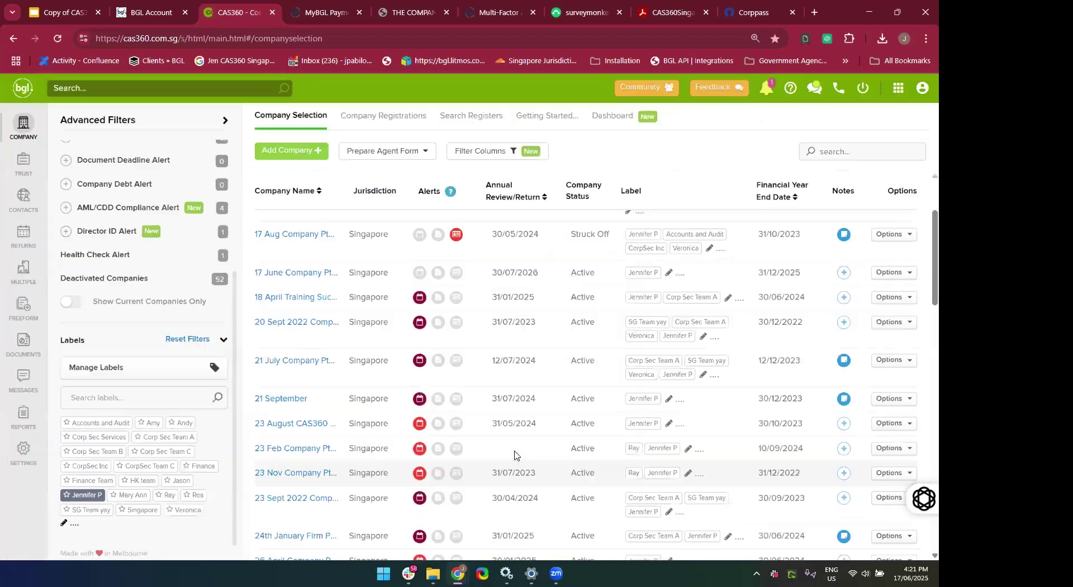
scroll(514, 455, "down", 15)
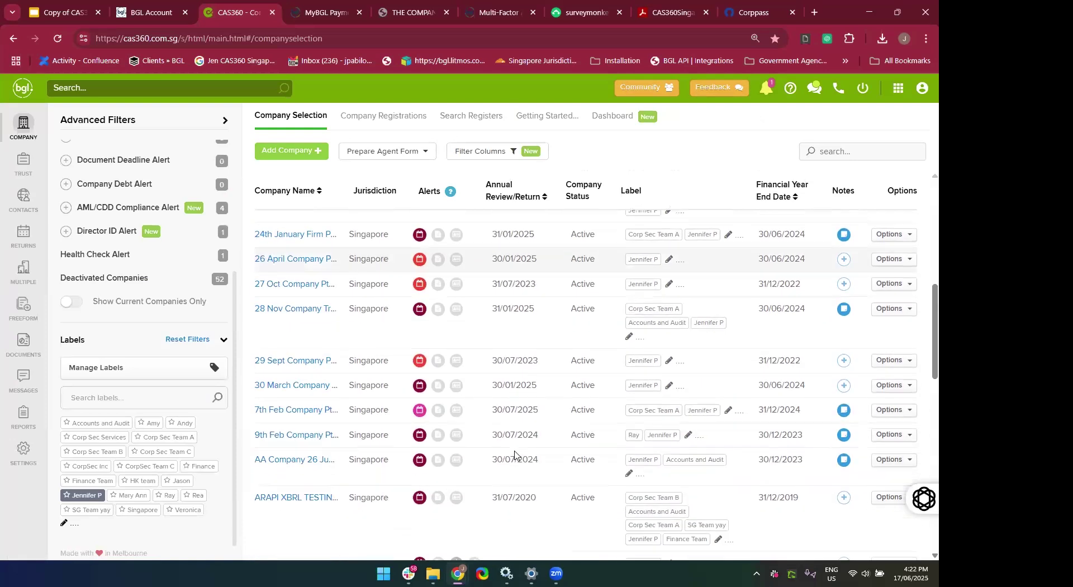
scroll(514, 455, "down", 3)
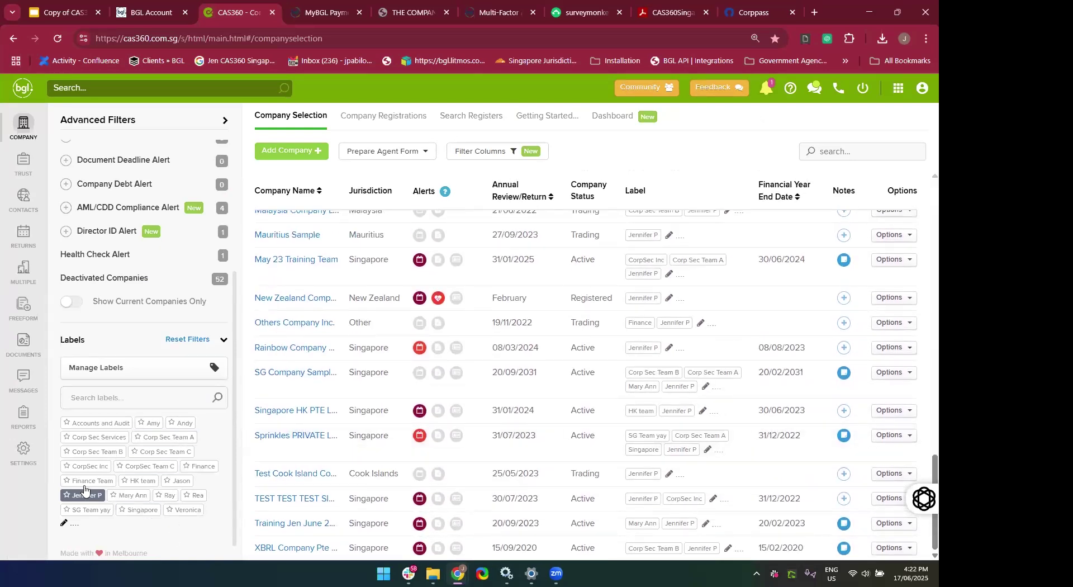
left_click(79, 502)
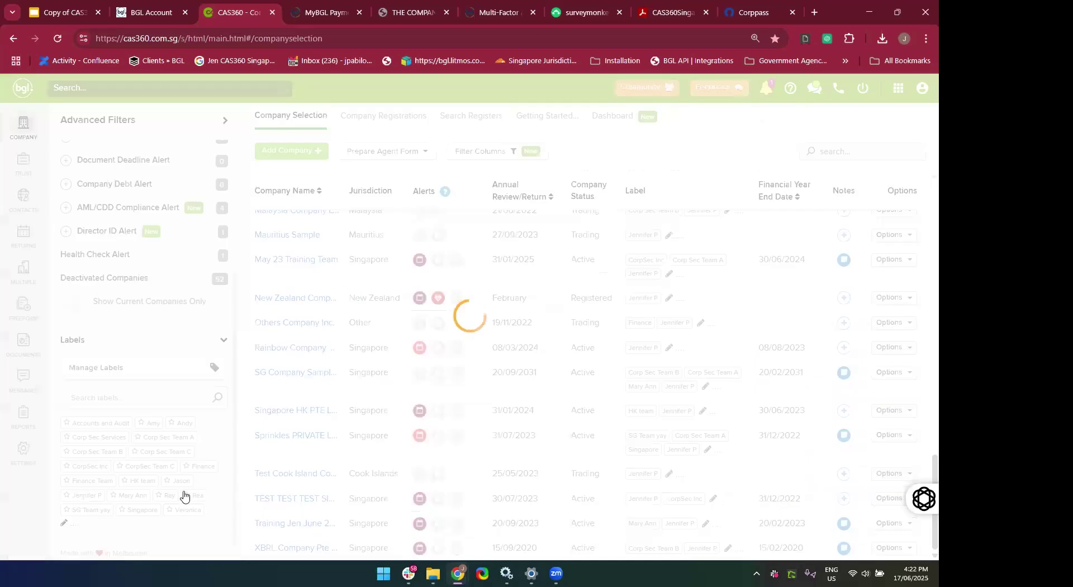
Filter the company list by Corp Sec Services, then Corp Sec Team B, and open Manage Labels.
left_click(95, 442)
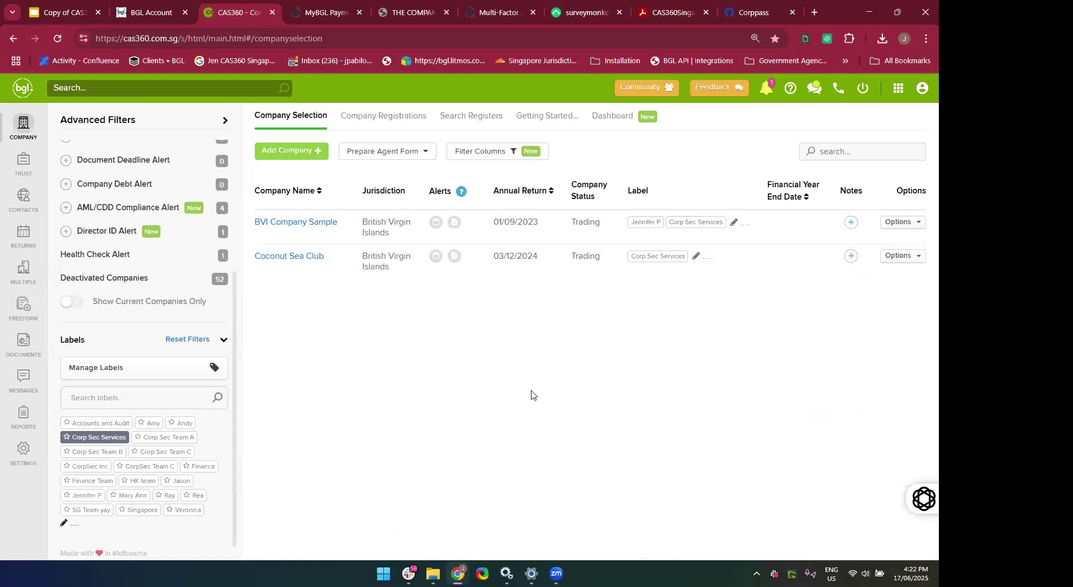
left_click(87, 454)
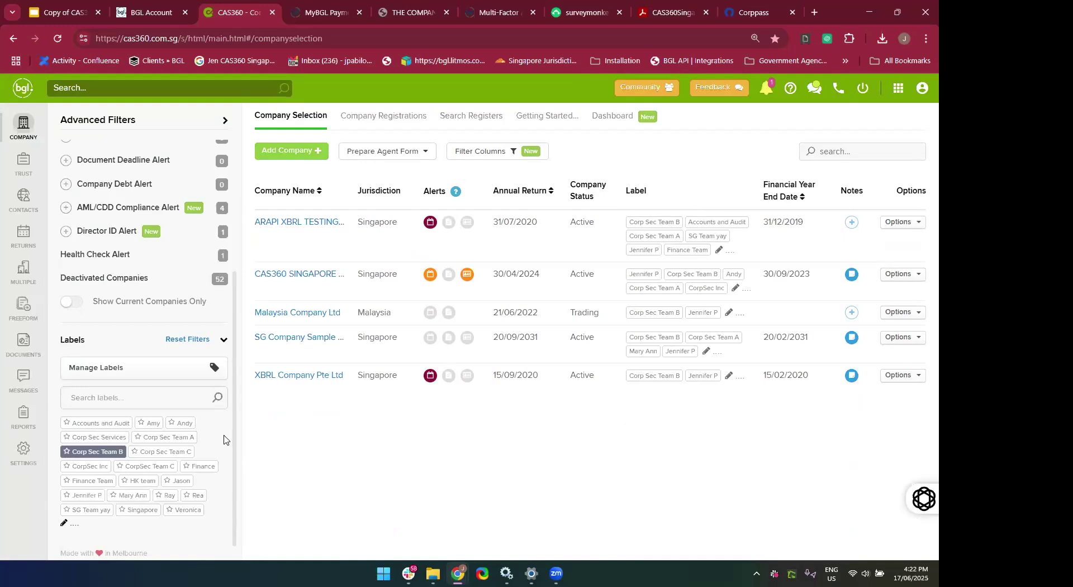
left_click(148, 368)
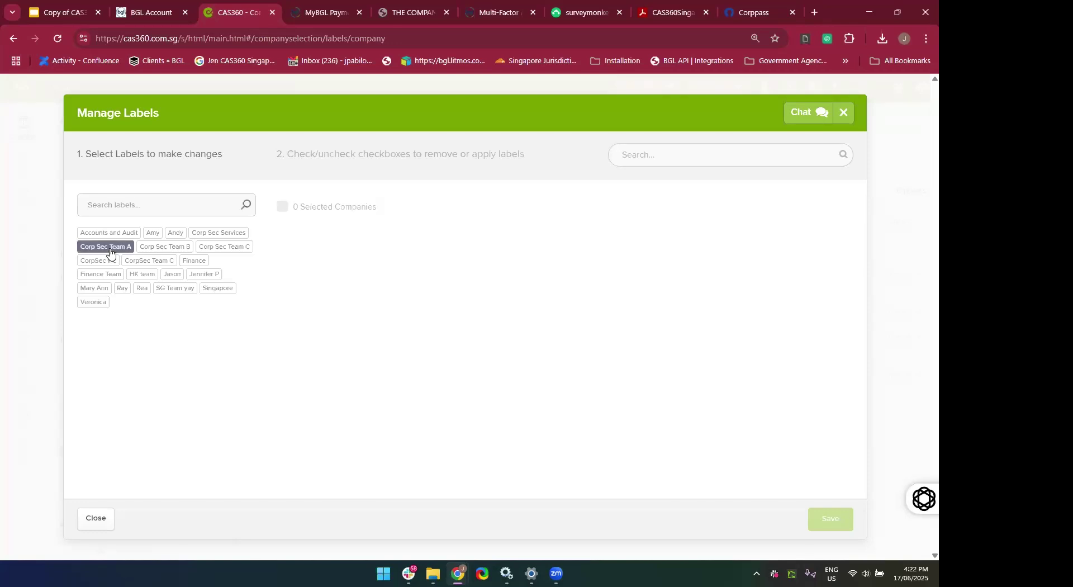
Preview Corp Sec Team A companies, combining it with a staff member's label and Singapore.
left_click(107, 247)
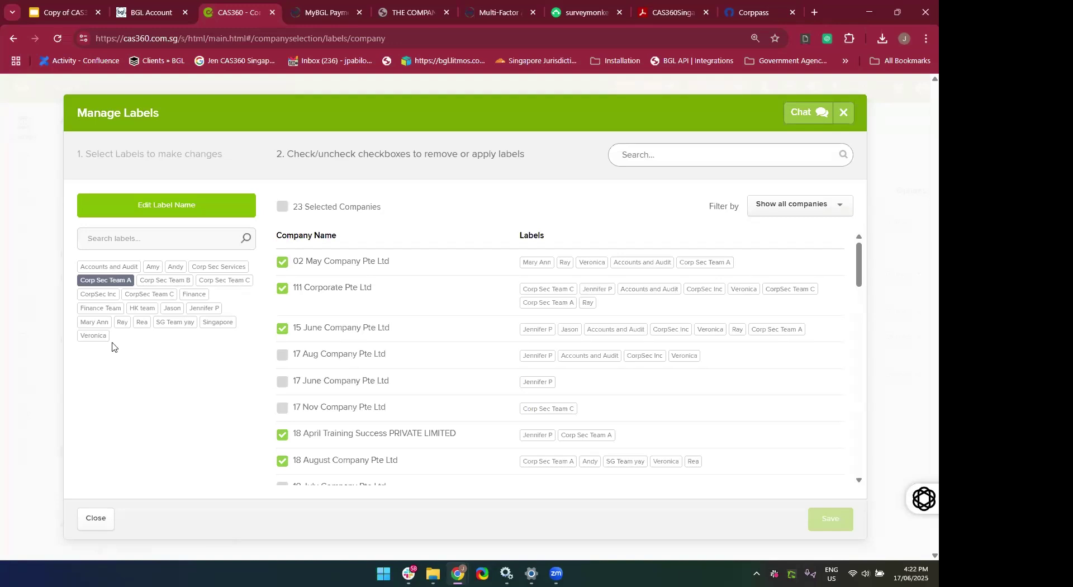
left_click(95, 325)
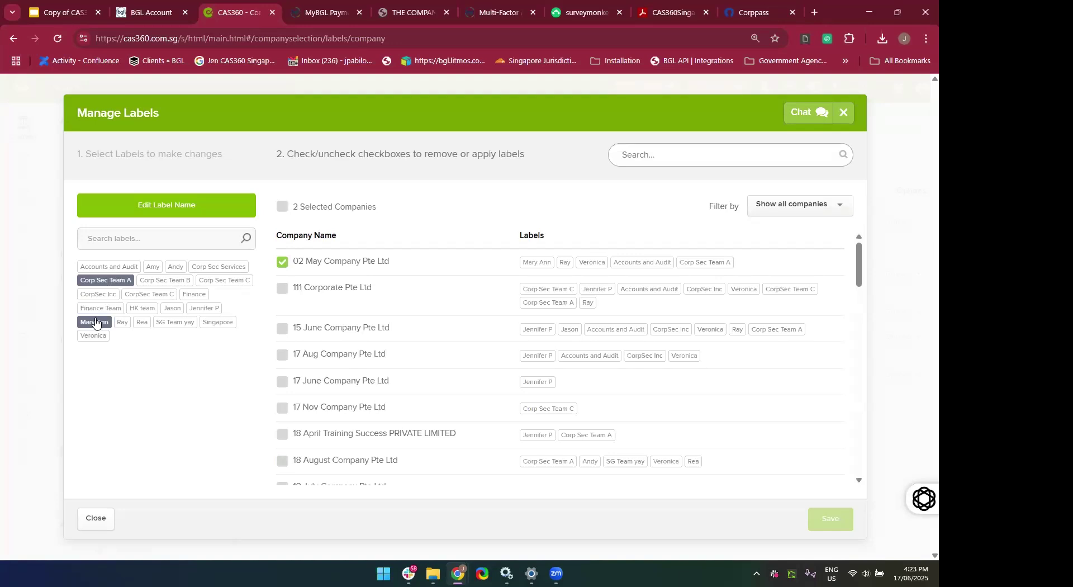
left_click(95, 322)
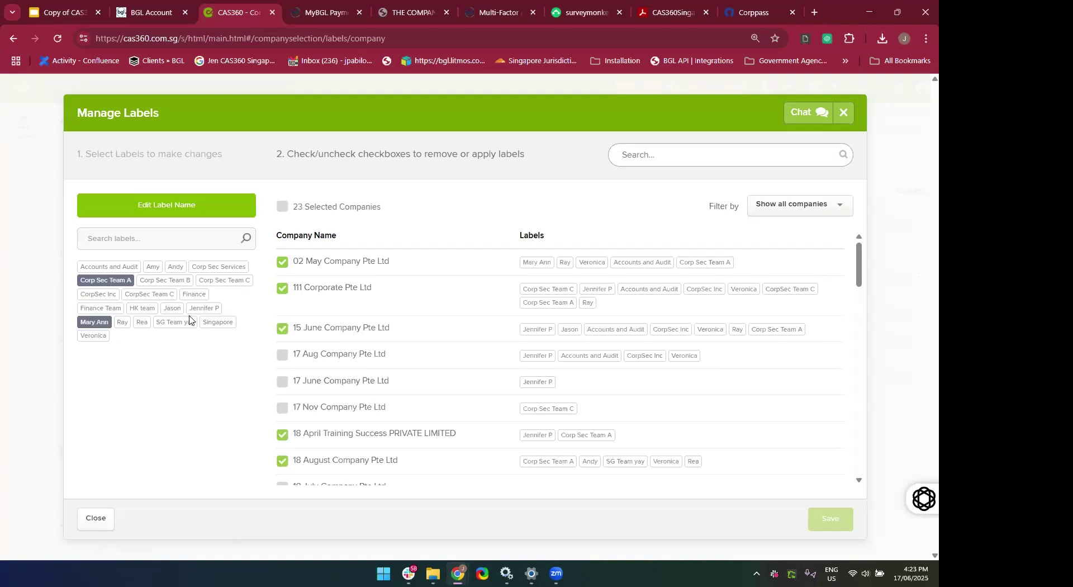
left_click(211, 323)
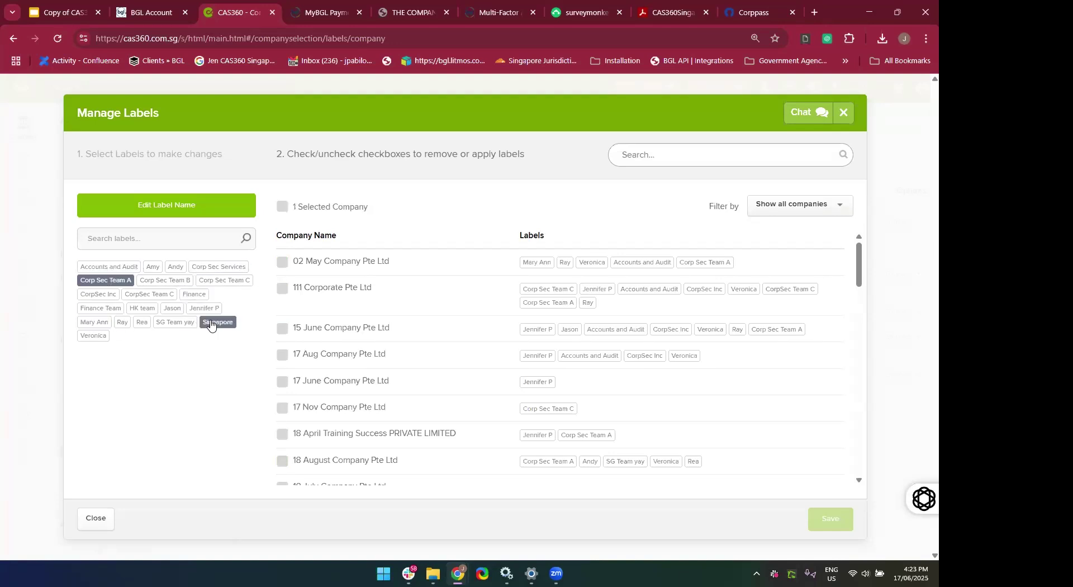
left_click(92, 323)
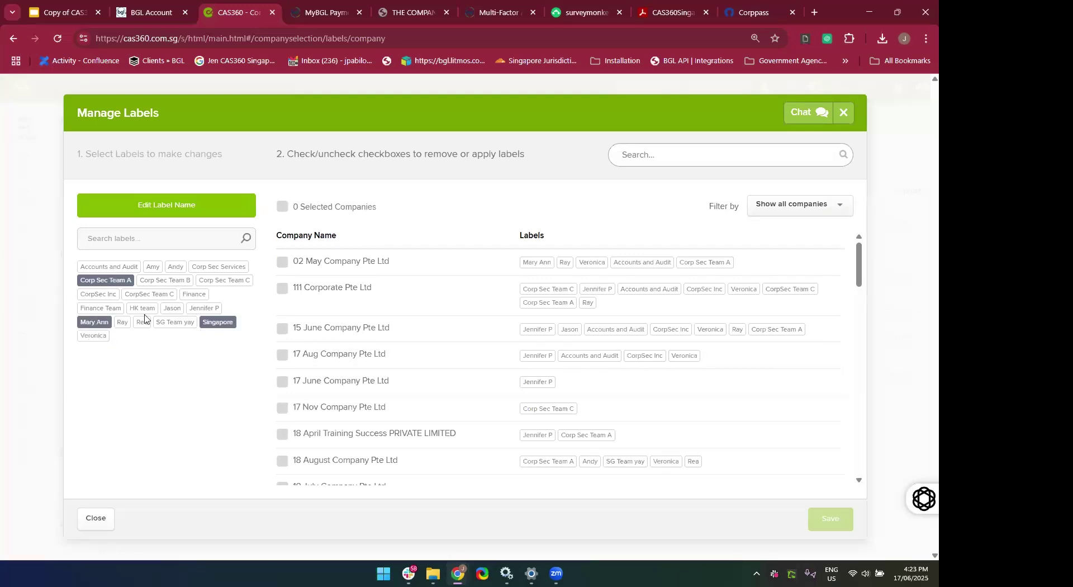
left_click(226, 327)
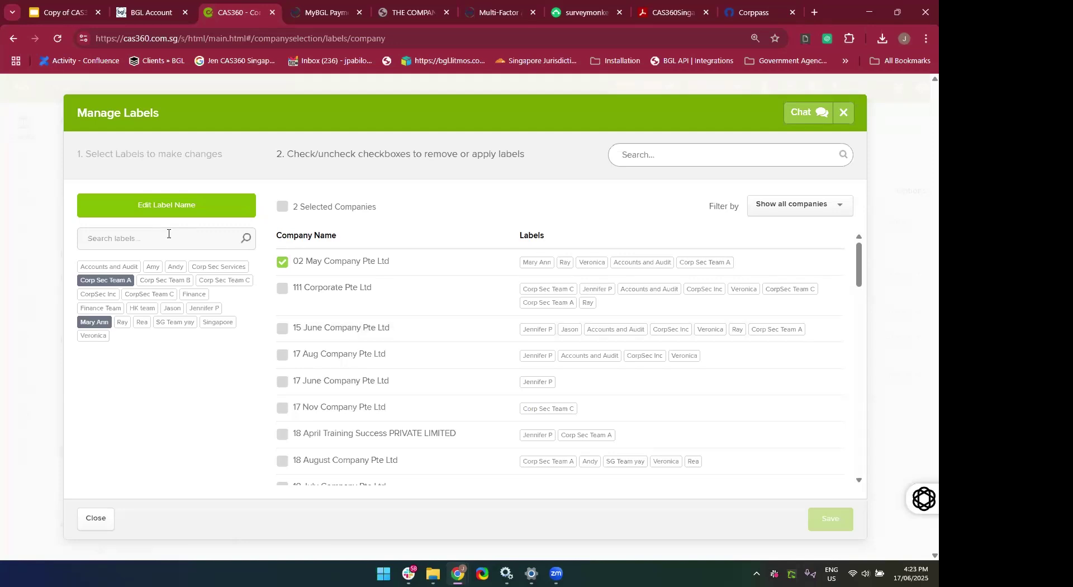
Narrow the selection to one staff member's label, showing 15 June Company Pte Ltd.
left_click(172, 309)
left_click(118, 282)
left_click(97, 326)
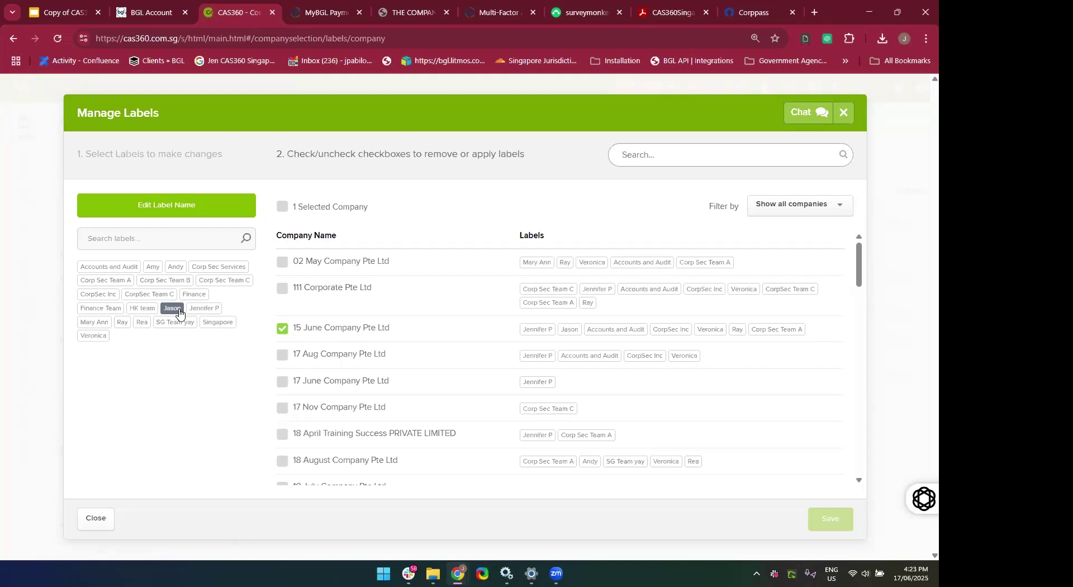
Rename the staff member's label to another person's name via Edit Label Name, save, and close Manage Labels.
left_click(151, 205)
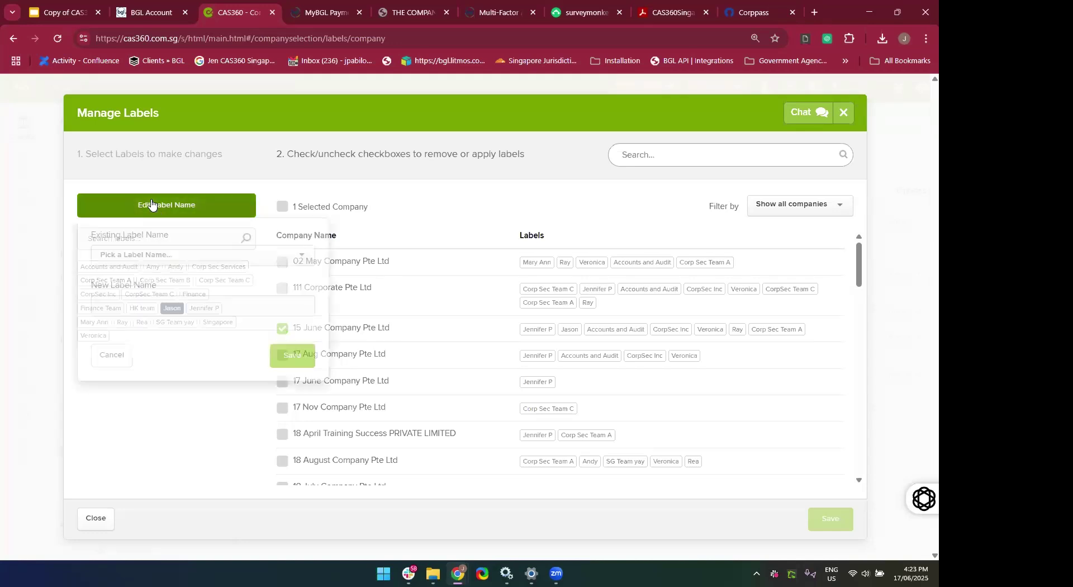
left_click(155, 255)
scroll(161, 338, "down", 5)
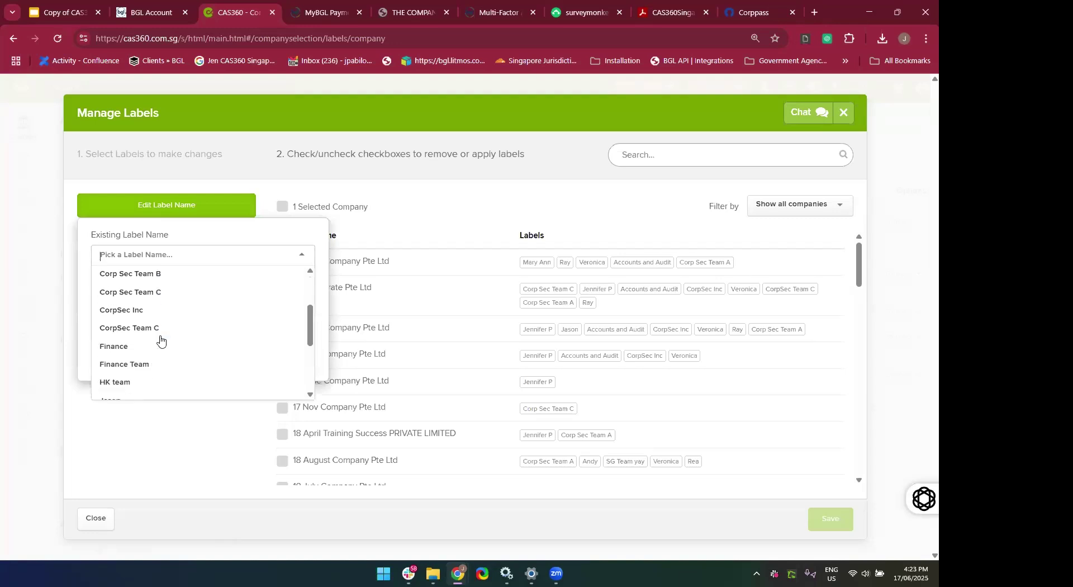
left_click(128, 326)
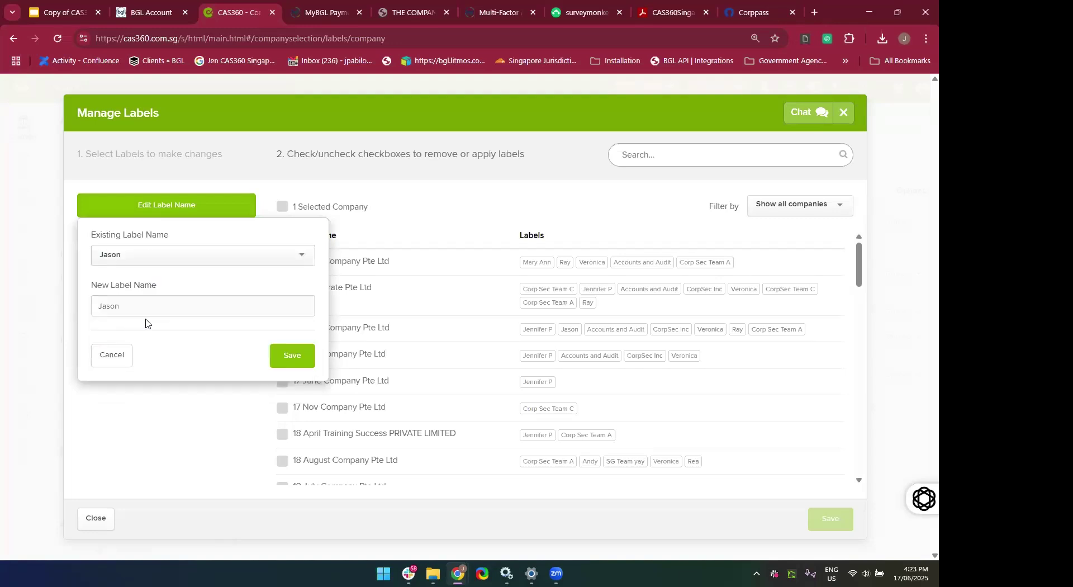
left_click(143, 303)
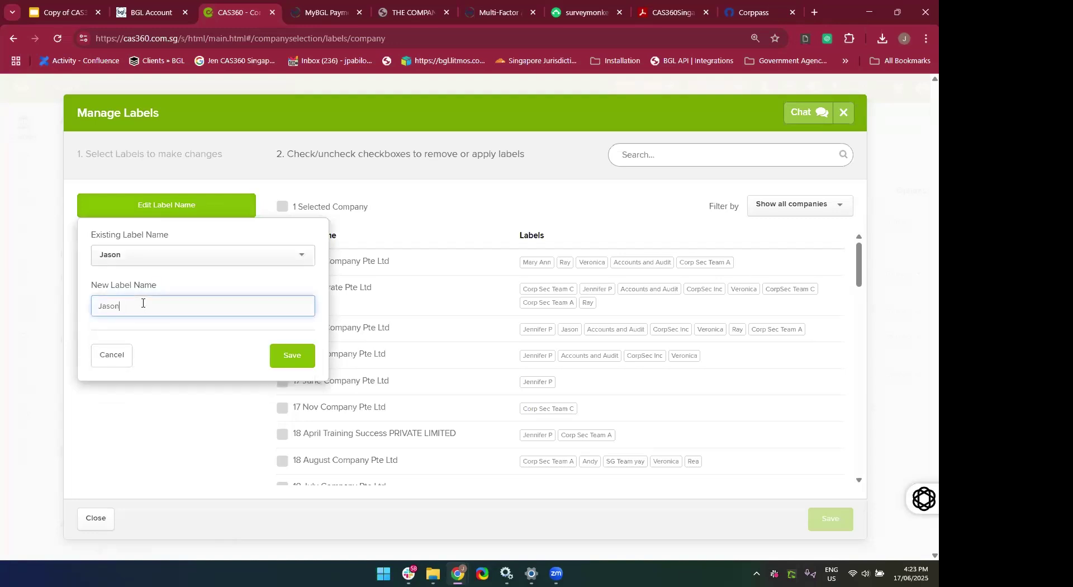
key("BackSpace")
key("BackSpace")
key("BackSpace")
key("BackSpace")
key("BackSpace")
type("Connor")
left_click(289, 356)
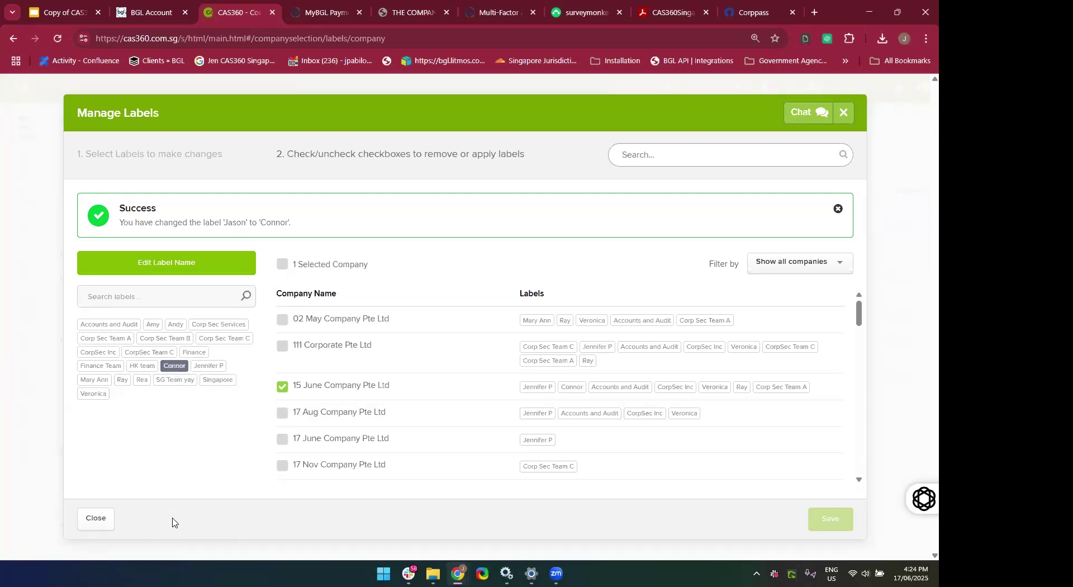
left_click(94, 530)
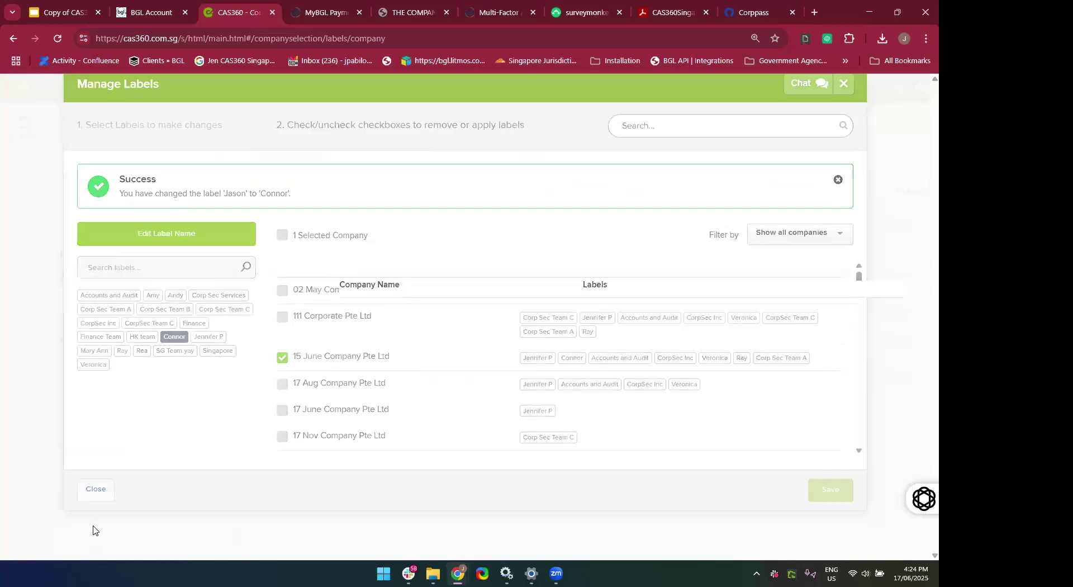
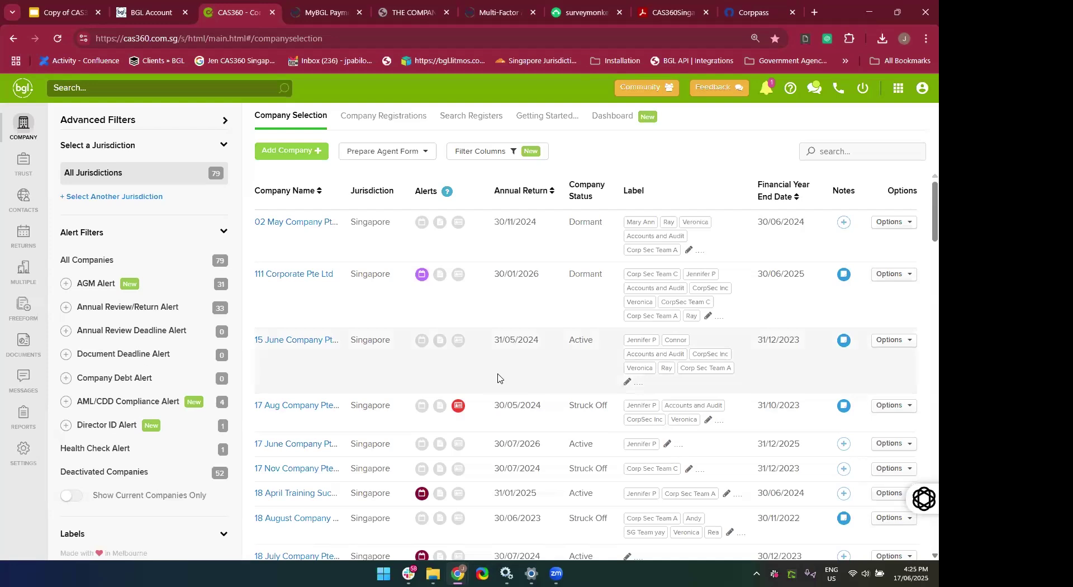
Search '17' and open 17 June Company Pte Ltd's addresses, showing 302 Orchard Road.
left_click(819, 153)
type("17")
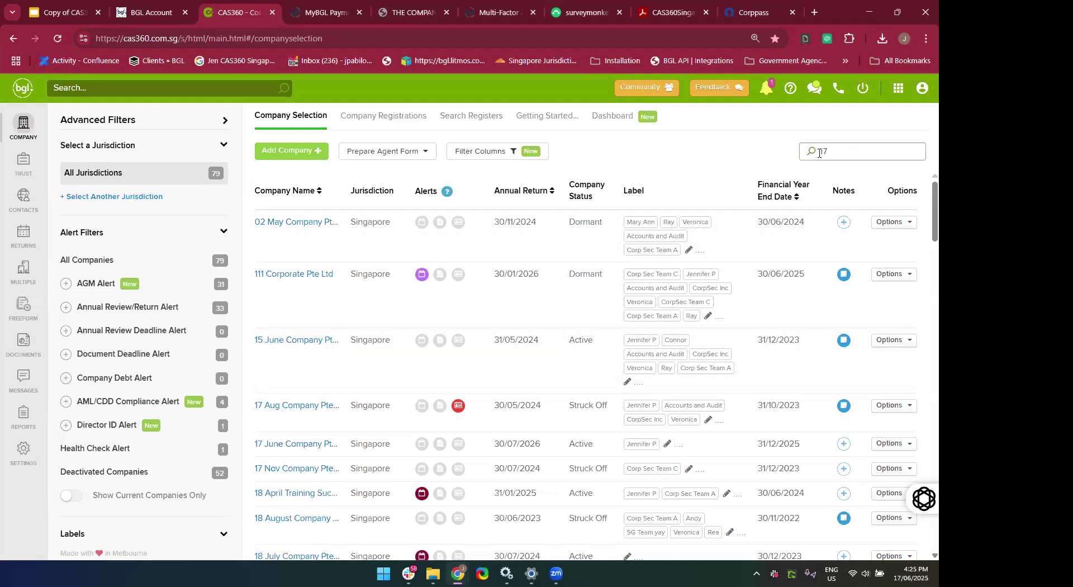
type("June")
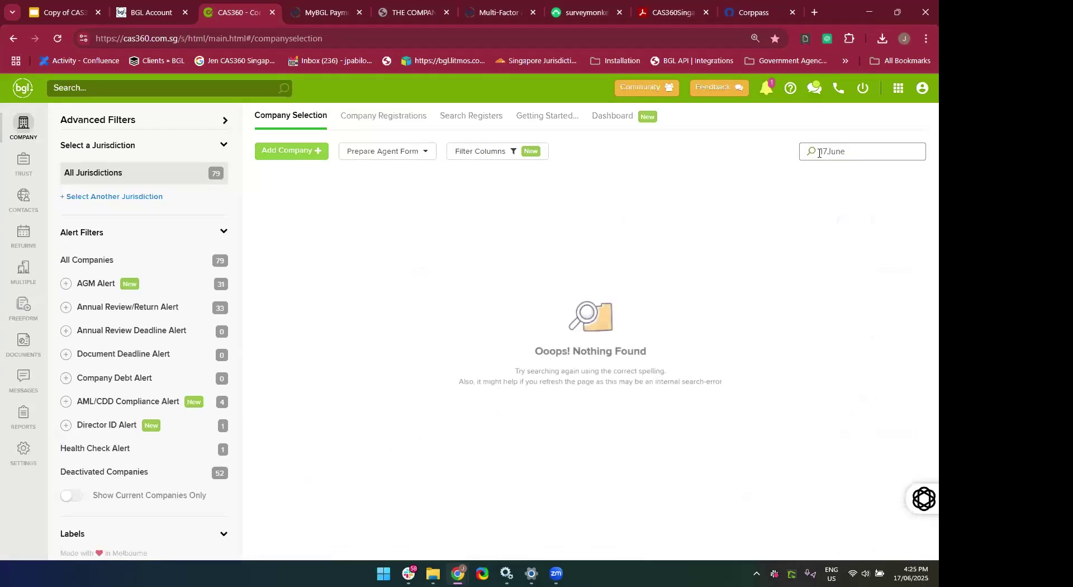
key("BackSpace")
key("BackSpace")
key("BackSpace")
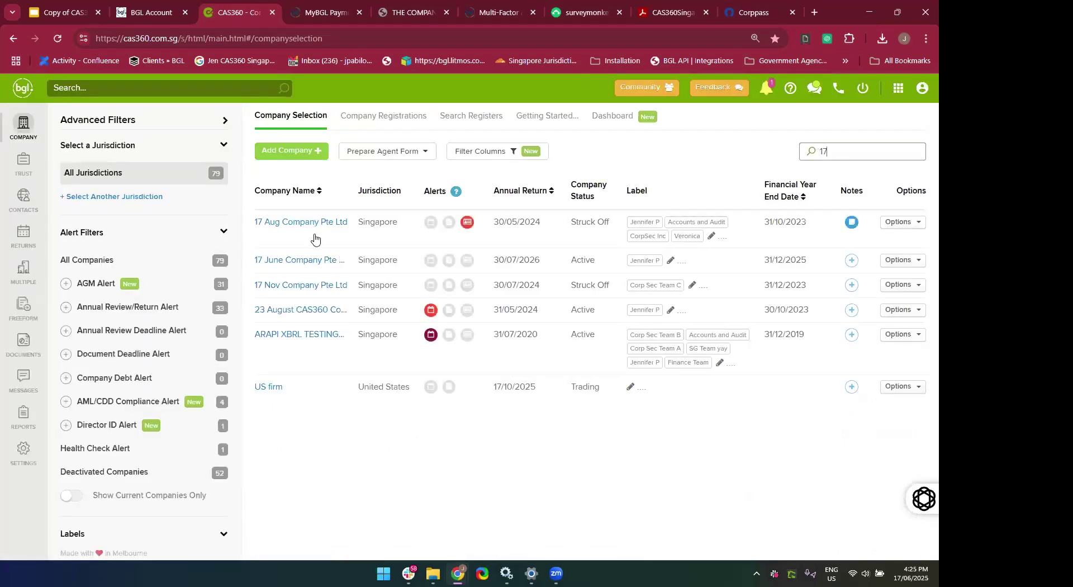
left_click(270, 261)
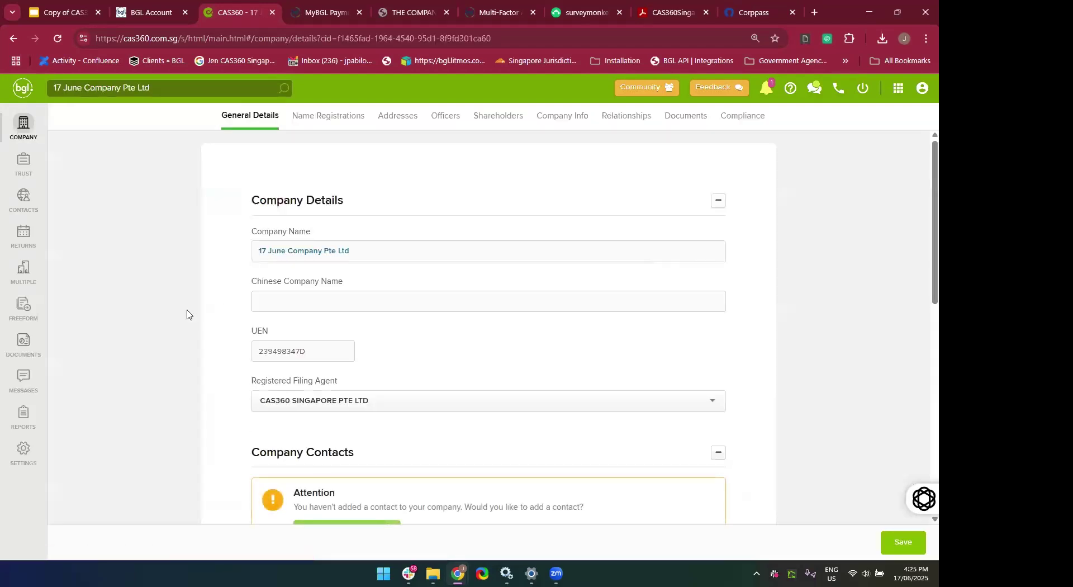
scroll(187, 314, "down", 1)
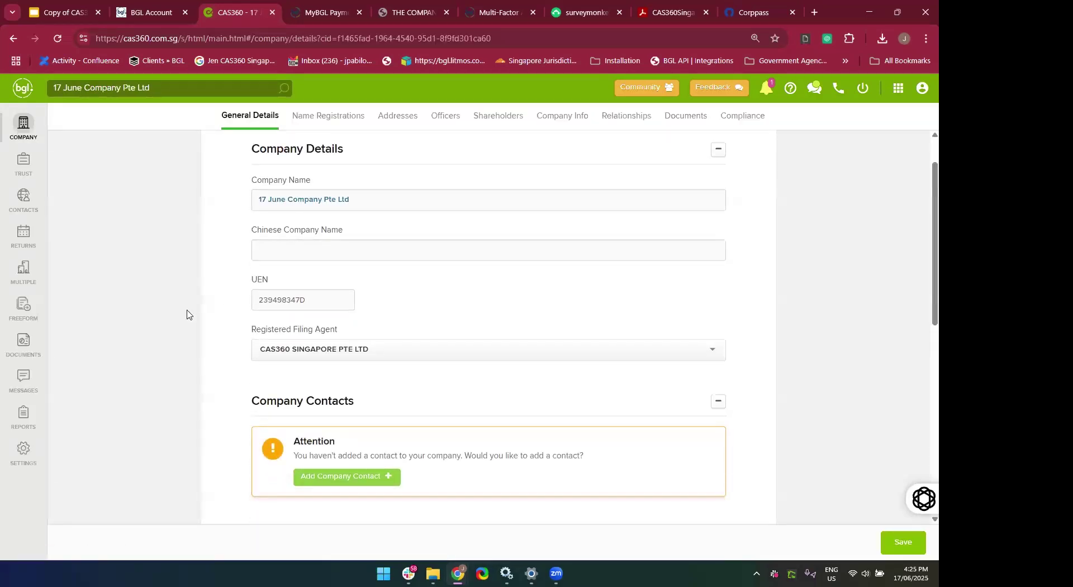
scroll(187, 314, "up", 2)
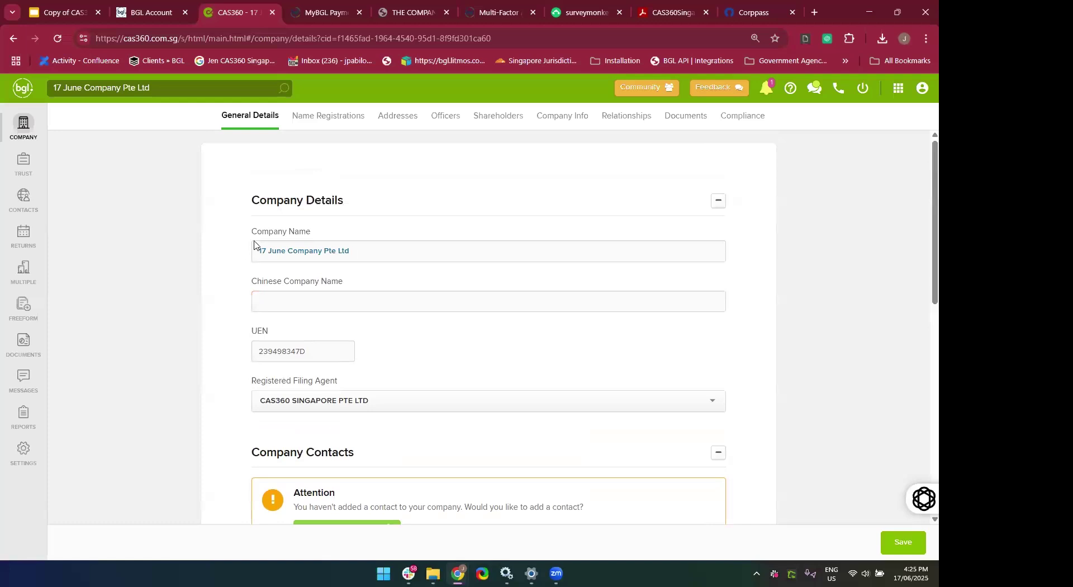
left_click(397, 129)
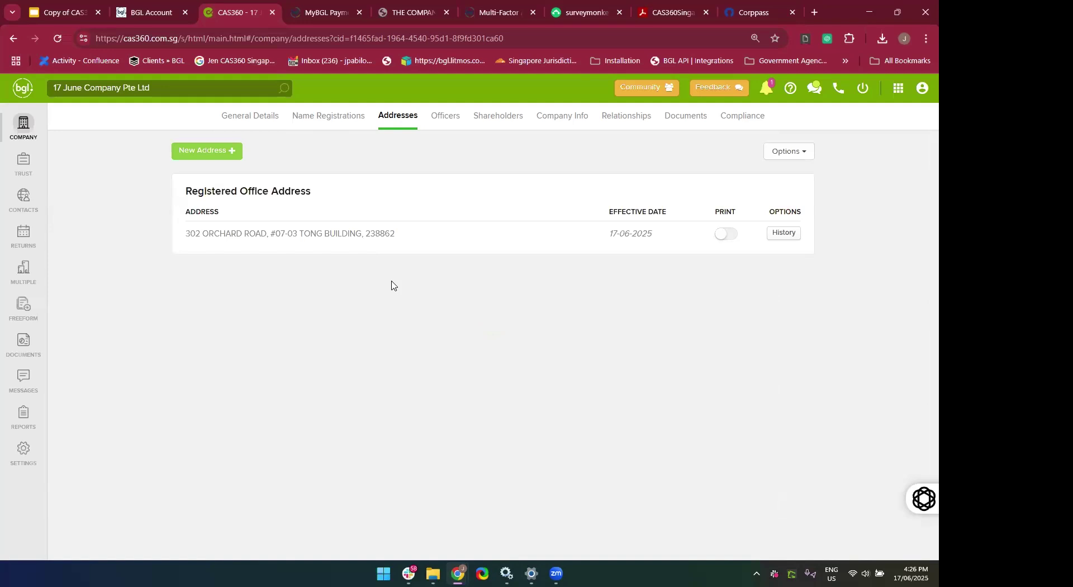
Start a new registered office address at 140 Upper Bukit Timah Road, #05-03 Beauty World Plaza.
left_click(212, 155)
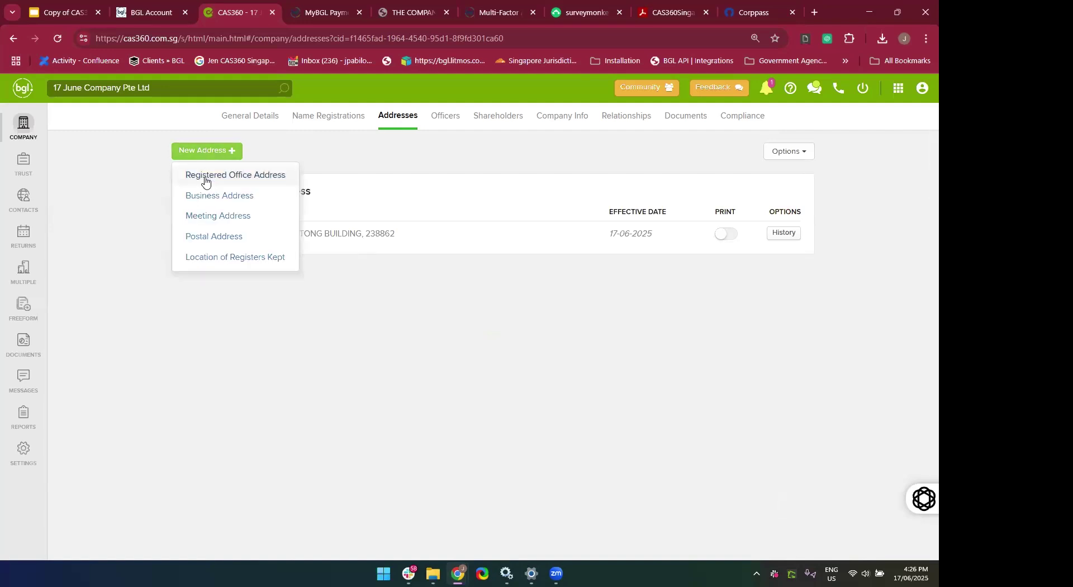
left_click(207, 177)
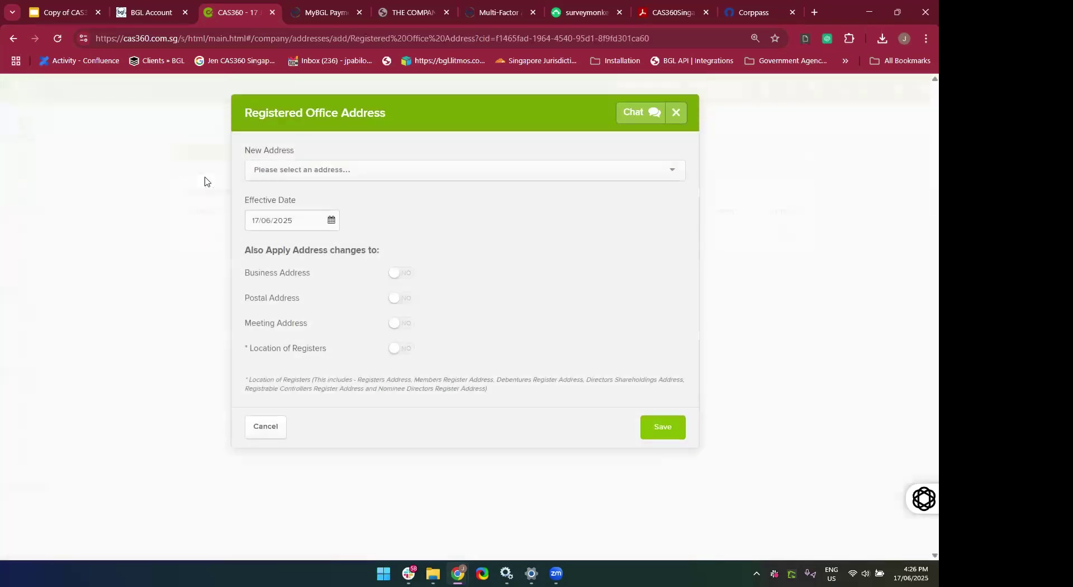
left_click(274, 171)
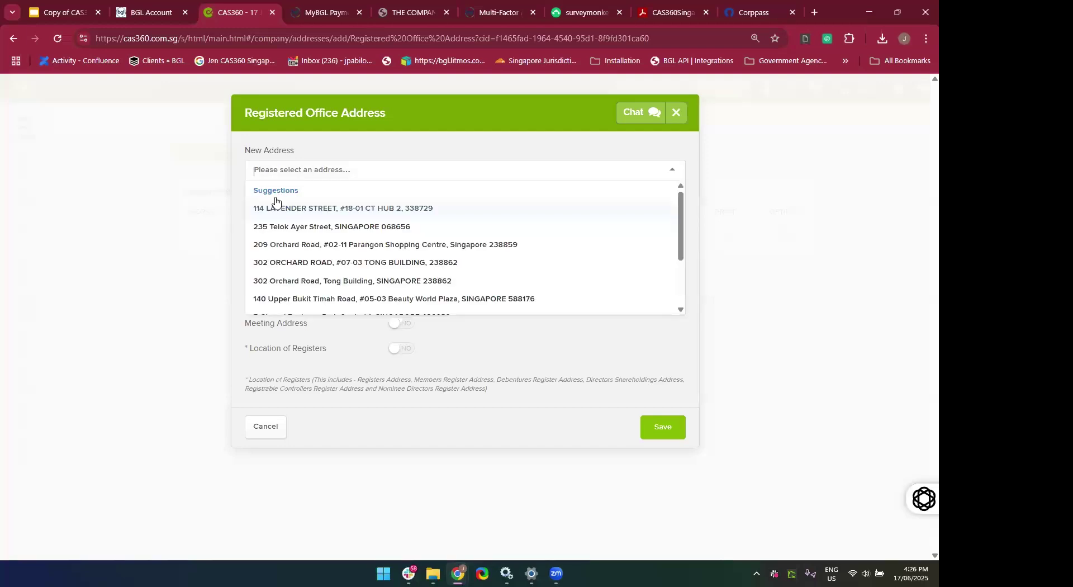
left_click(285, 299)
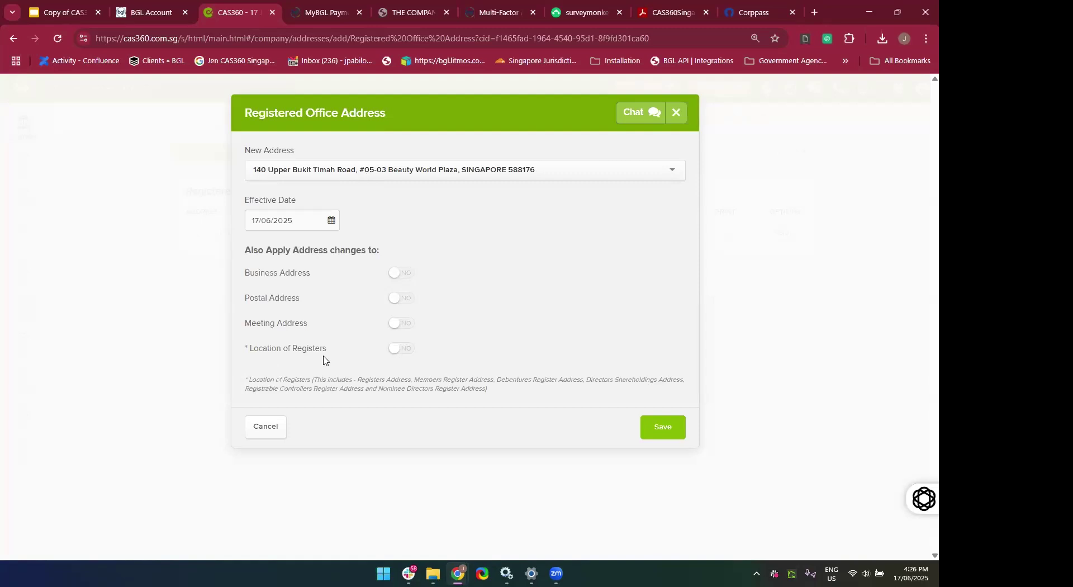
Apply the new address to business, postal, meeting and registers locations, then save.
scroll(323, 360, "up", 4, "ctrl")
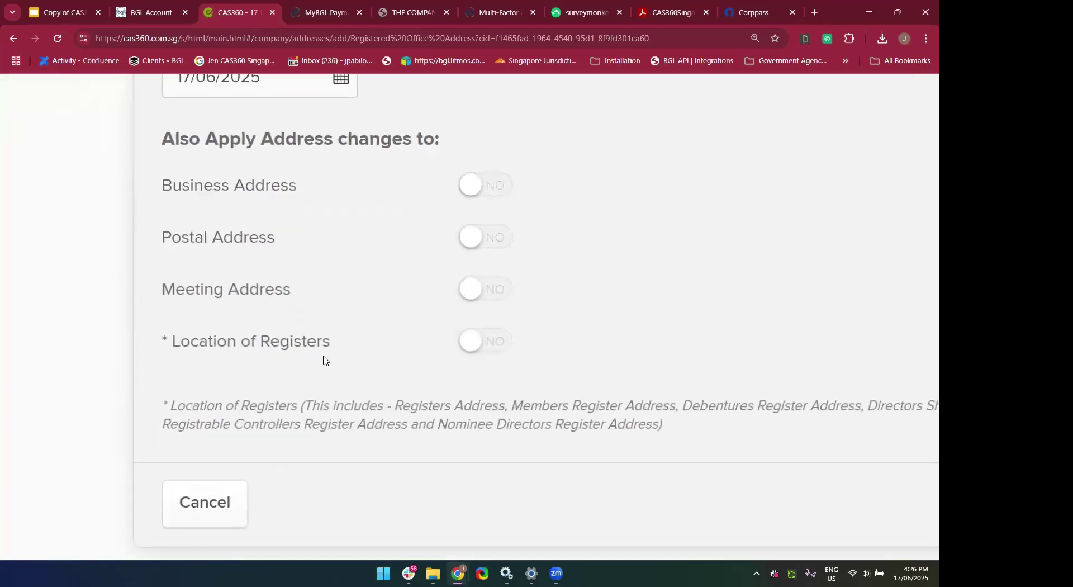
scroll(324, 360, "right", 2)
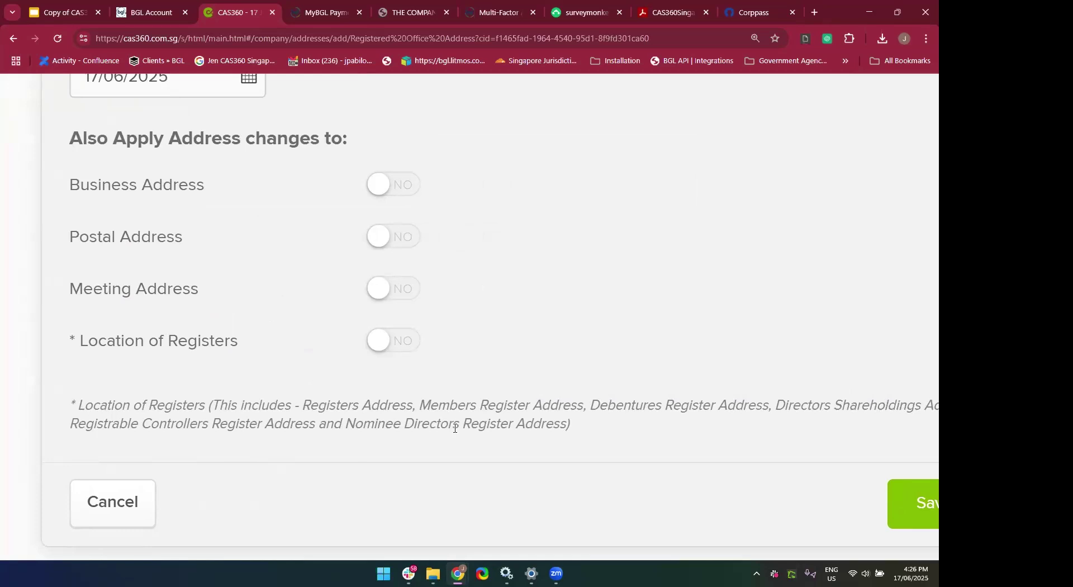
scroll(455, 428, "down", 3, "ctrl")
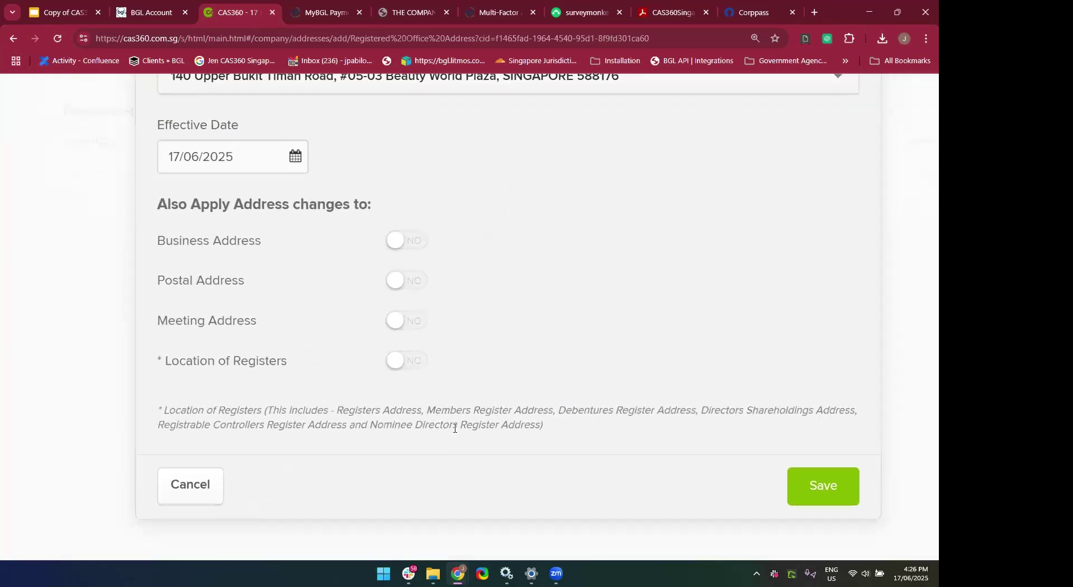
left_click(415, 250)
scroll(415, 250, "down", 1, "ctrl")
left_click(408, 282)
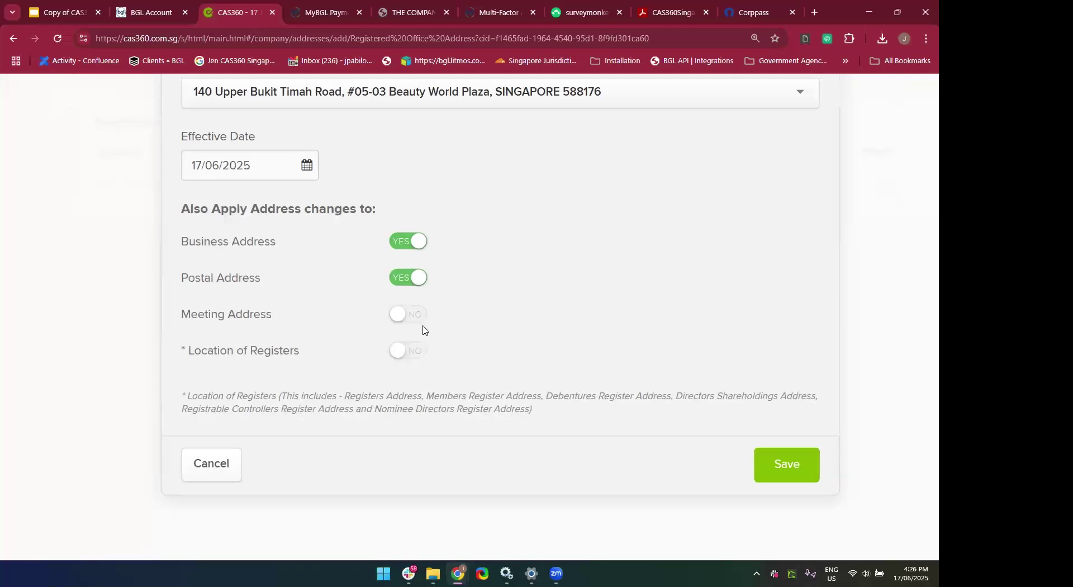
left_click(417, 322)
left_click(409, 355)
scroll(411, 357, "down", 1, "ctrl")
scroll(410, 358, "down", 1, "ctrl")
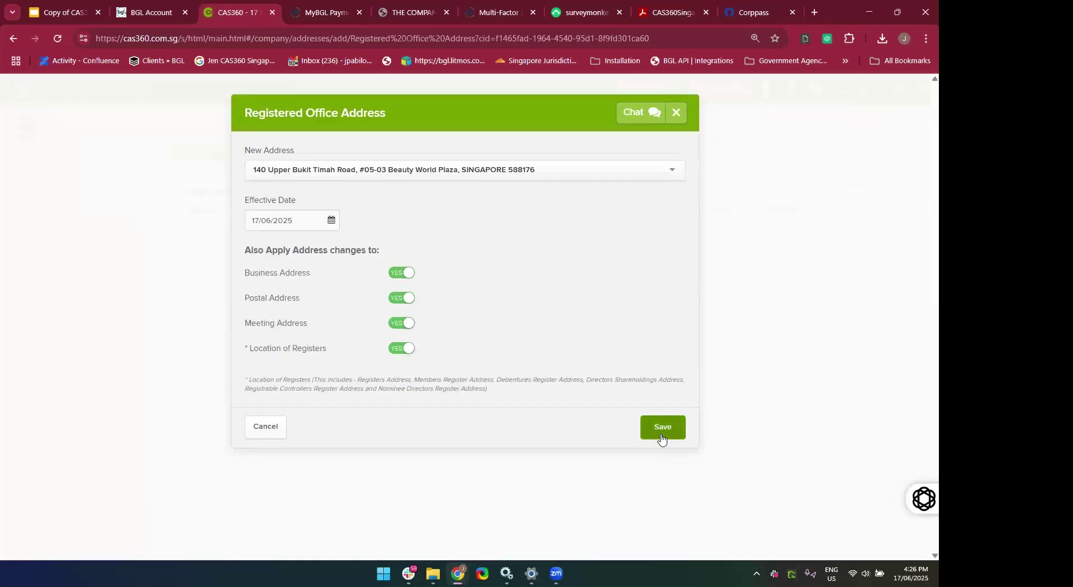
left_click(661, 427)
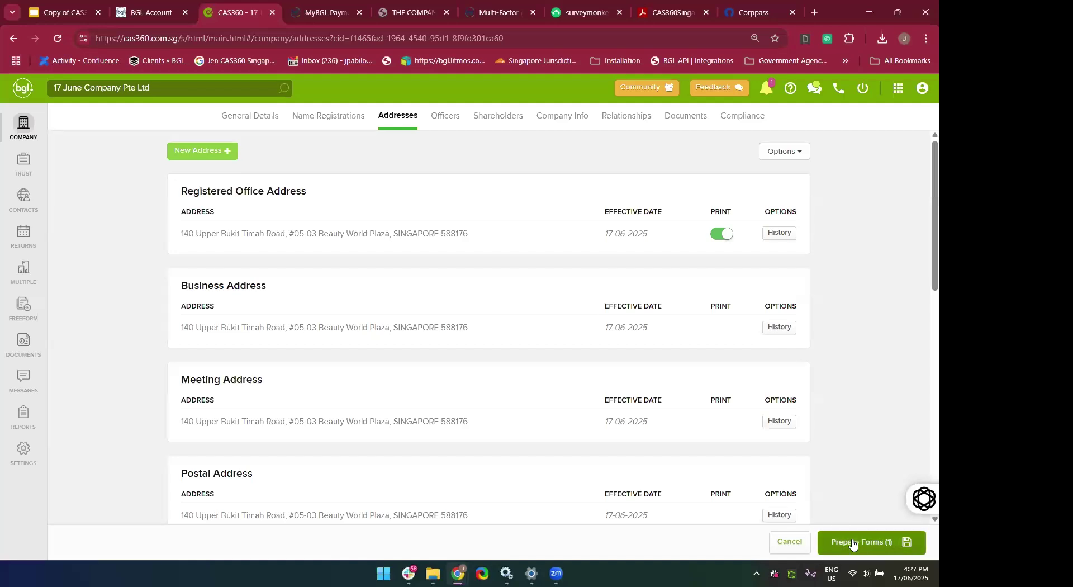
Prepare the address-change forms with automated document reminders switched off.
left_click(876, 546)
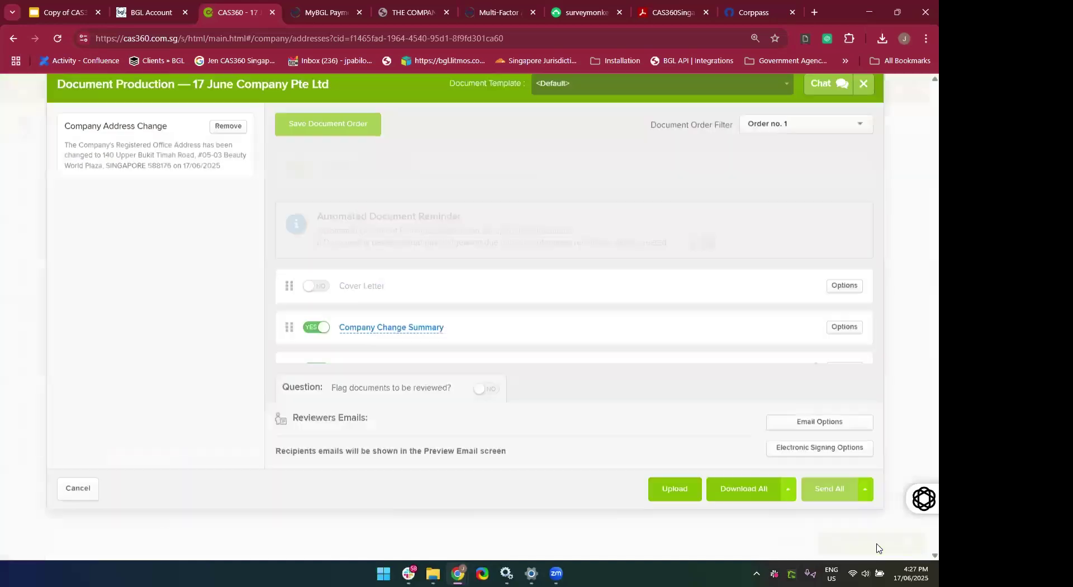
scroll(692, 341, "down", 1)
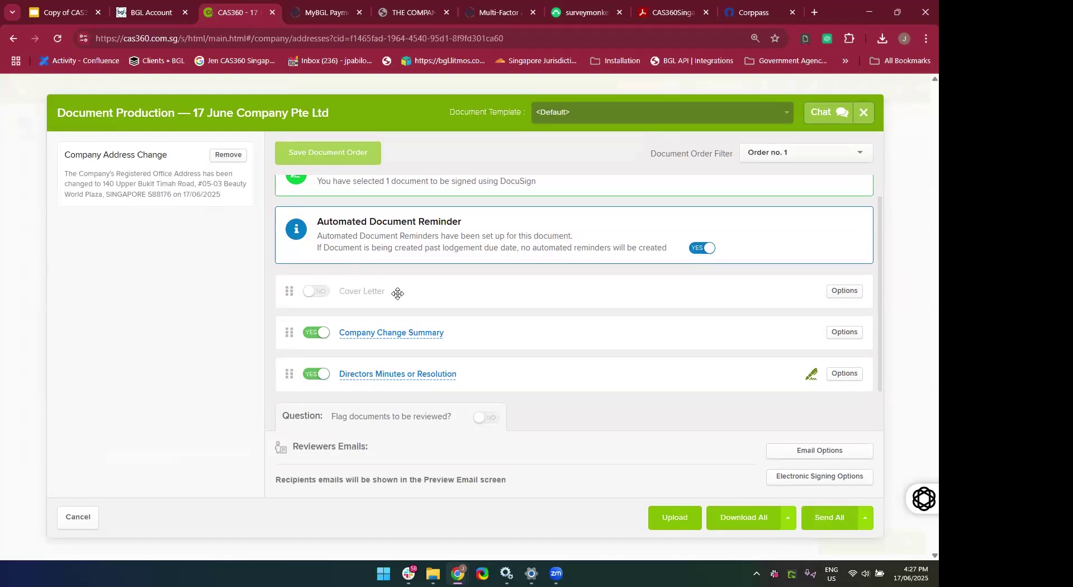
left_click(701, 247)
Preview the Company Change Summary and Directors Minutes or Resolution documents.
left_click(360, 334)
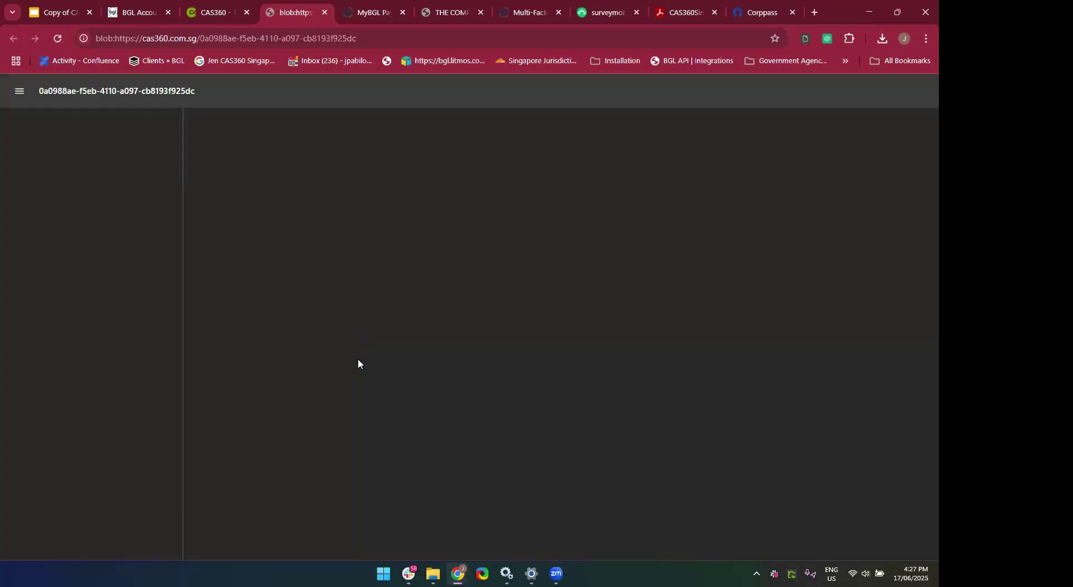
scroll(443, 184, "down", 5)
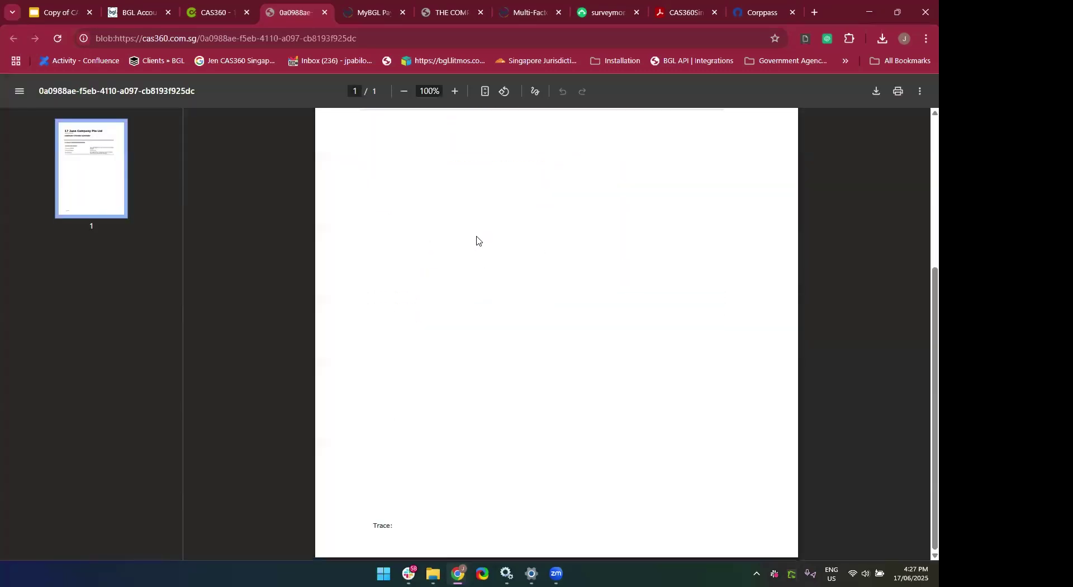
scroll(477, 240, "up", 5)
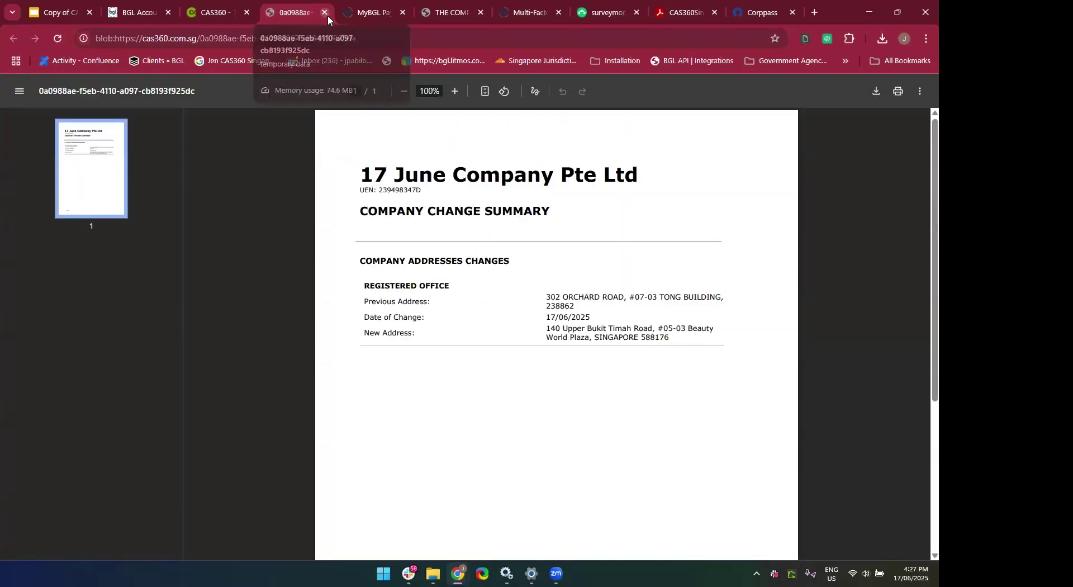
left_click(327, 15)
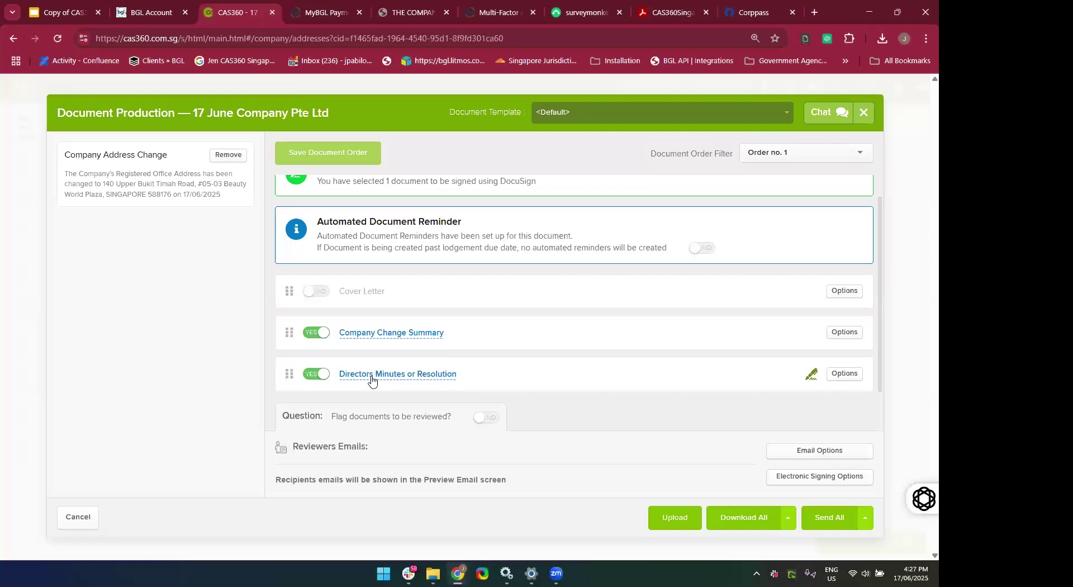
left_click(372, 381)
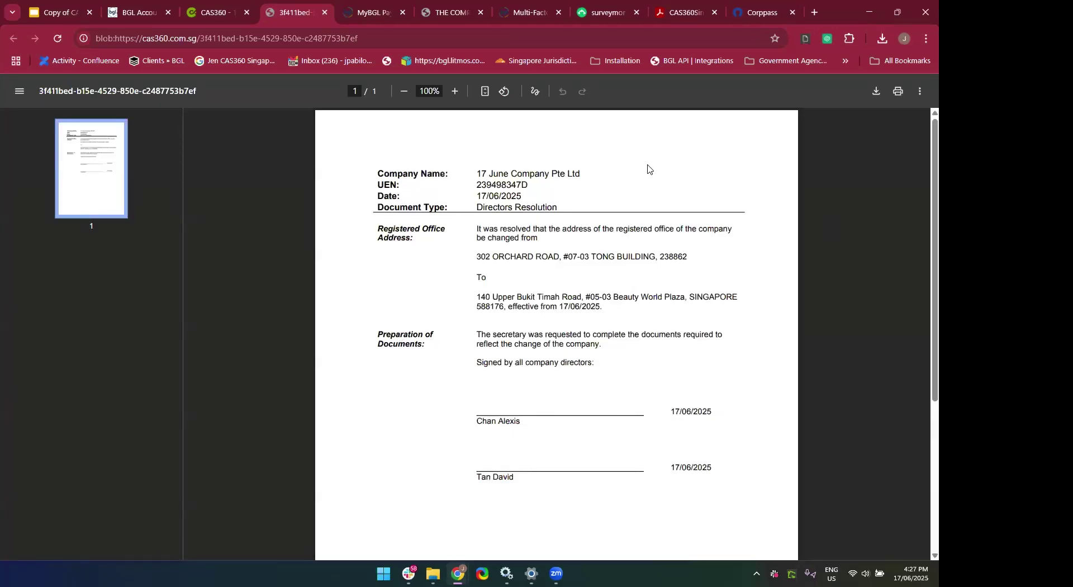
scroll(617, 402, "down", 3)
scroll(618, 469, "up", 3)
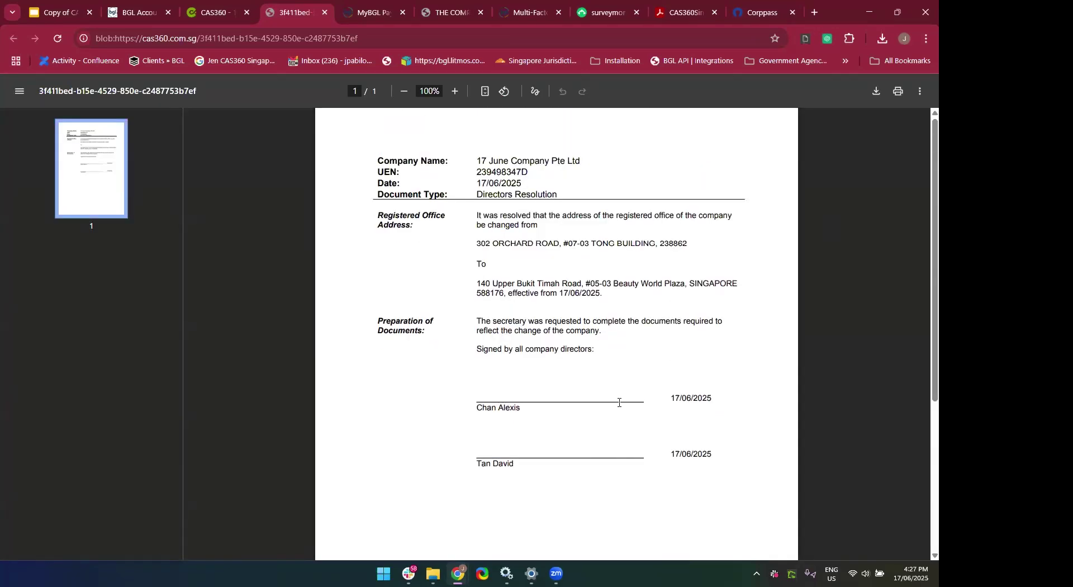
scroll(619, 403, "up", 1)
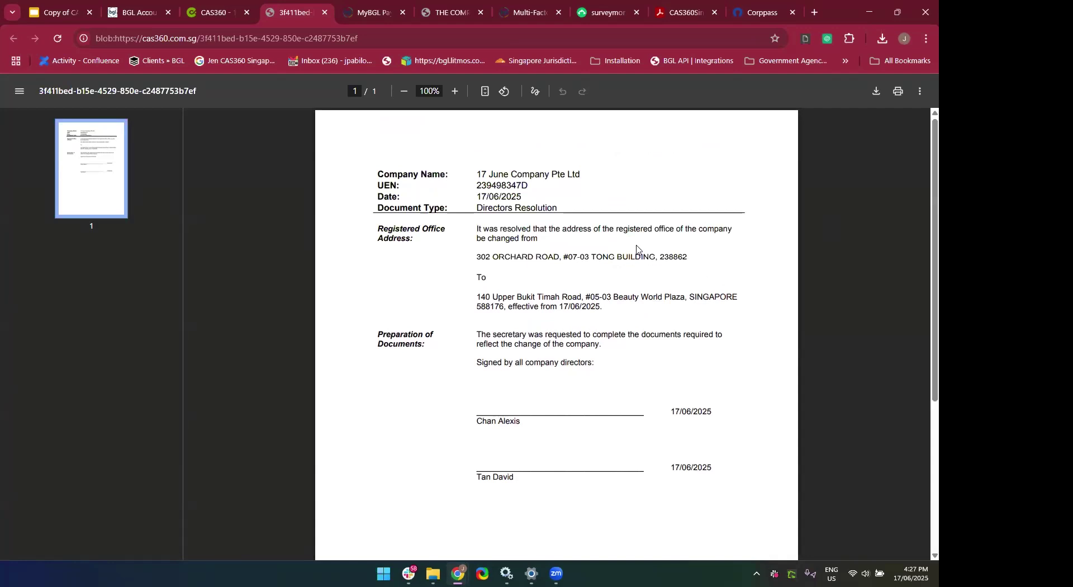
left_click(329, 12)
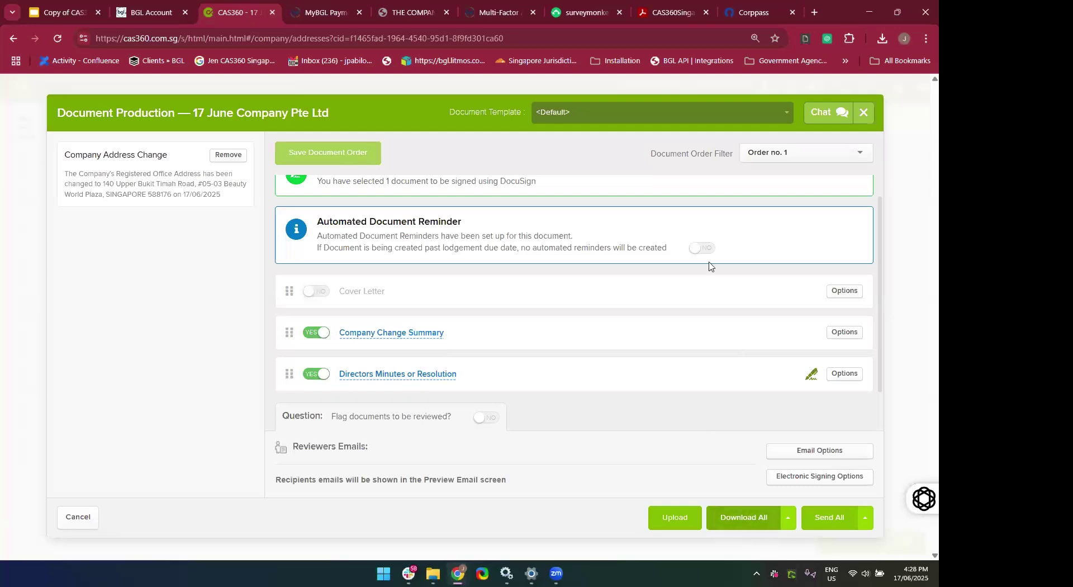
left_click(746, 526)
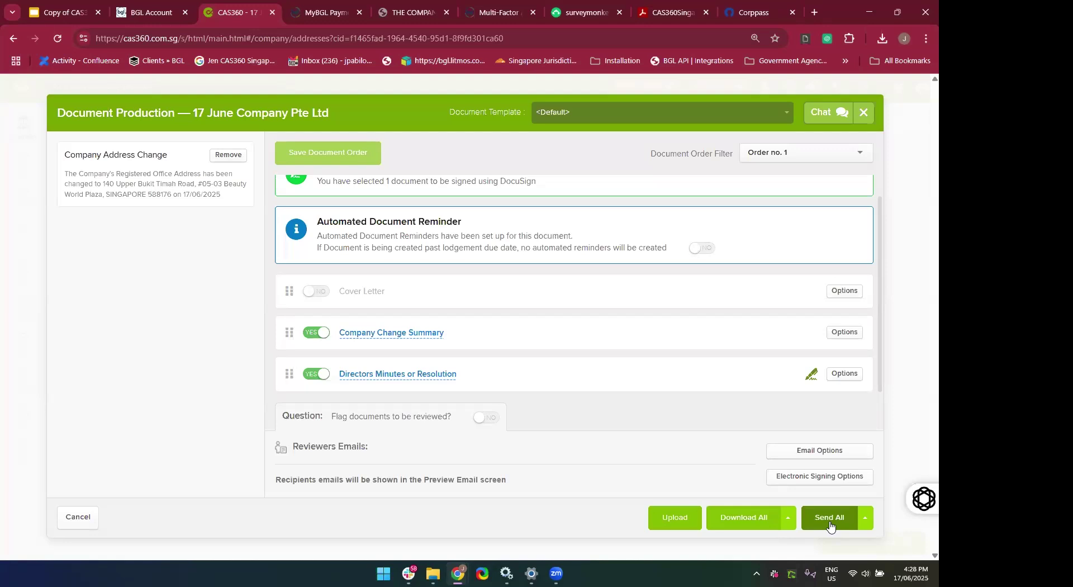
Review the Send All email preview for the prepared documents, then dismiss it.
left_click(830, 524)
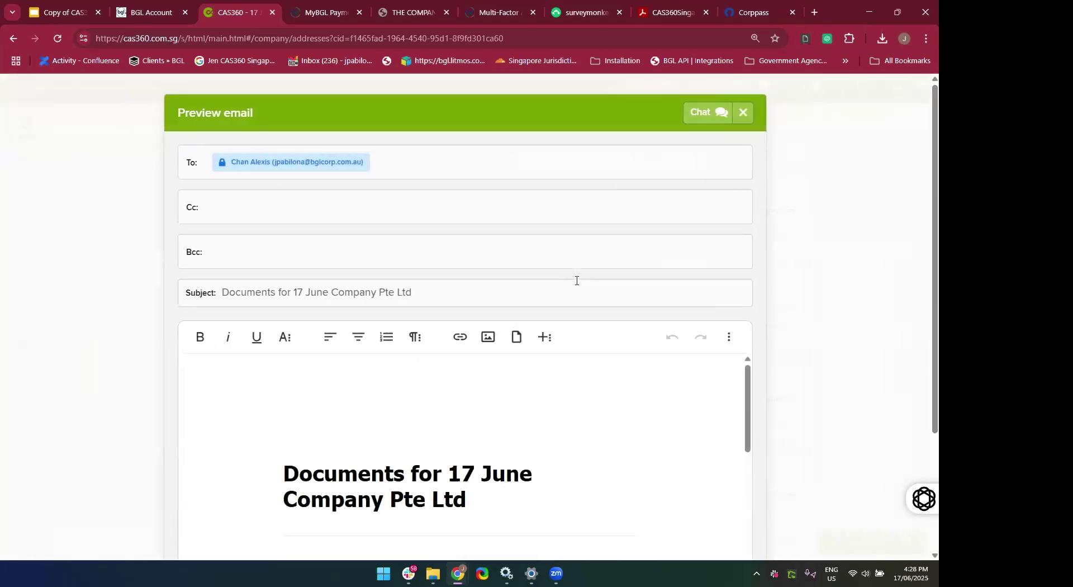
scroll(540, 396, "down", 10)
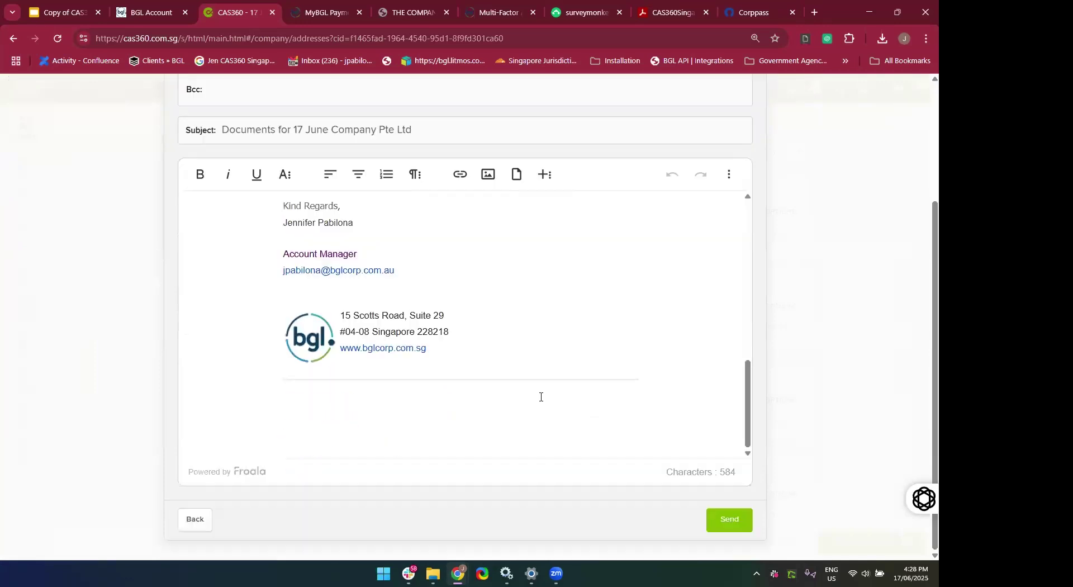
scroll(539, 411, "up", 10)
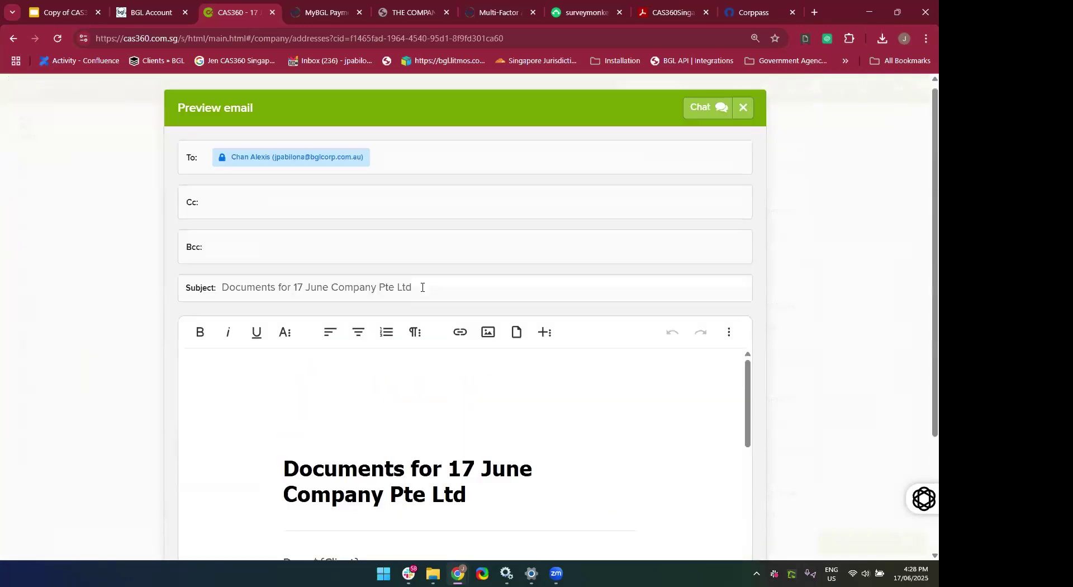
scroll(622, 227, "up", 2)
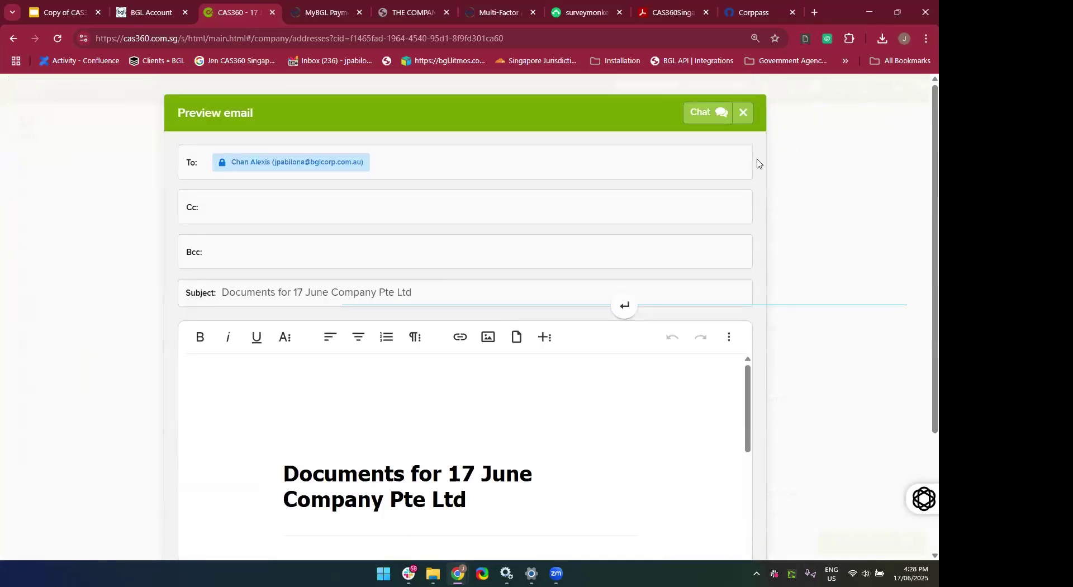
left_click(744, 115)
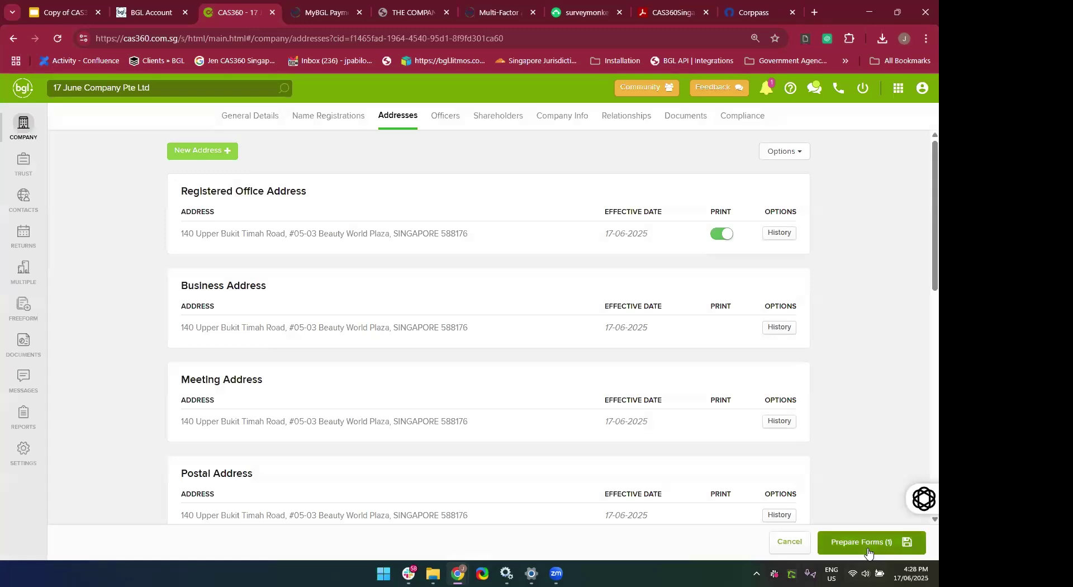
Set the electronic signing provider to NONE and save the signing options.
left_click(868, 549)
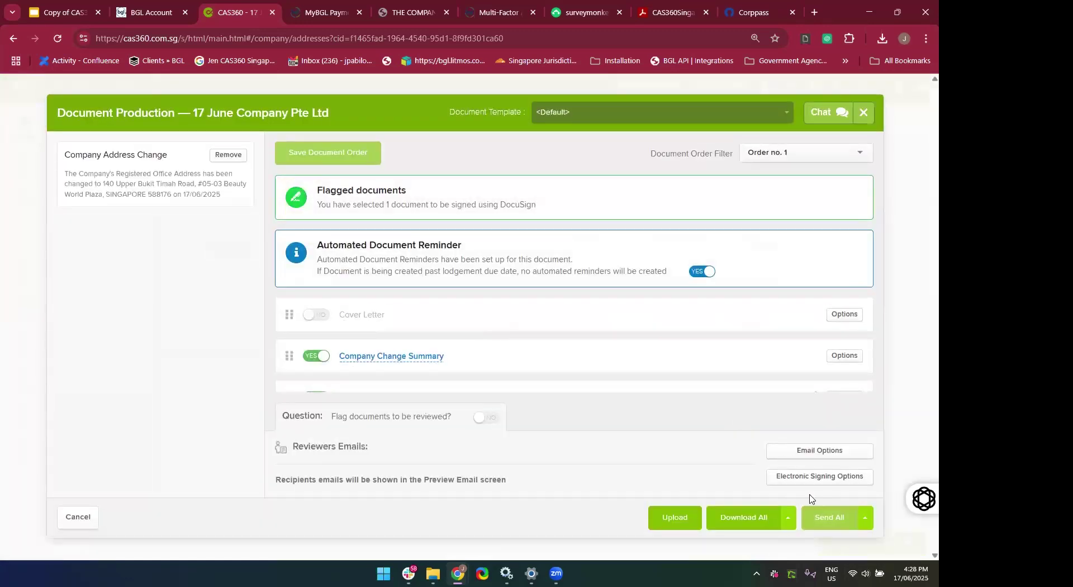
left_click(810, 477)
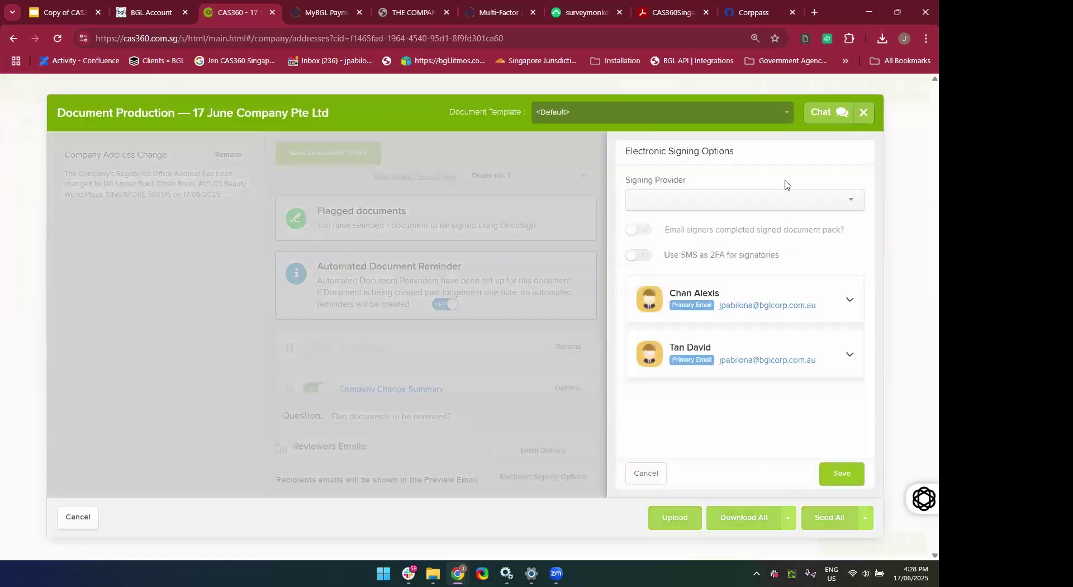
left_click(760, 206)
left_click(695, 221)
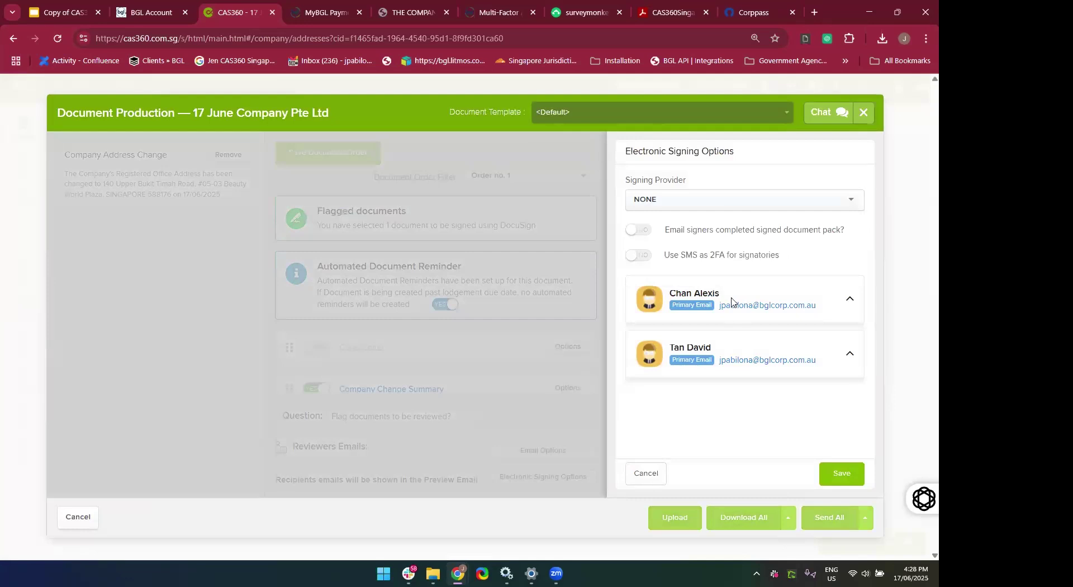
left_click(845, 476)
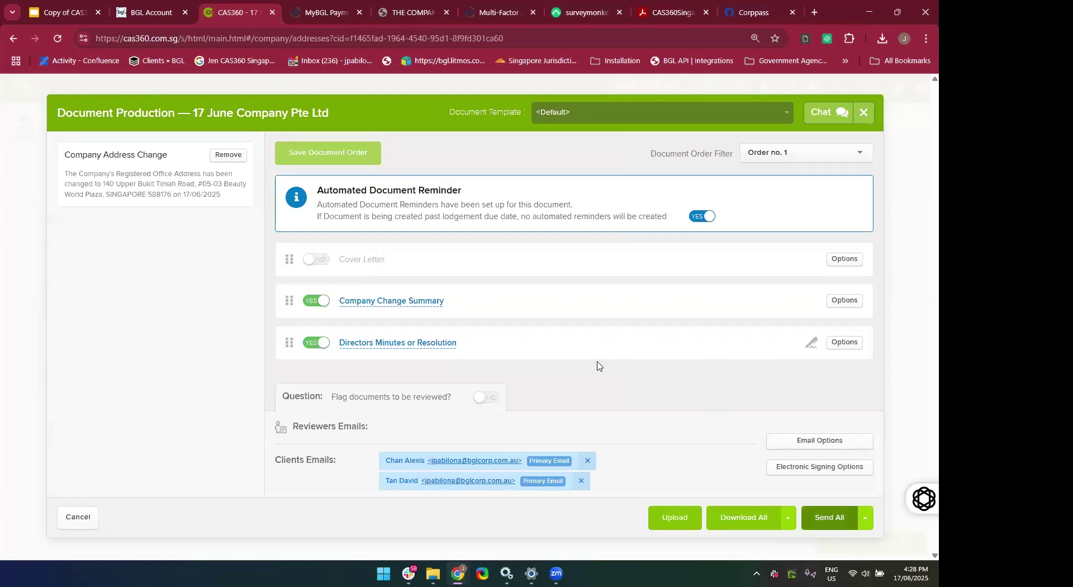
Review the Send All documents email preview for 17 June Company Pte Ltd.
left_click(843, 521)
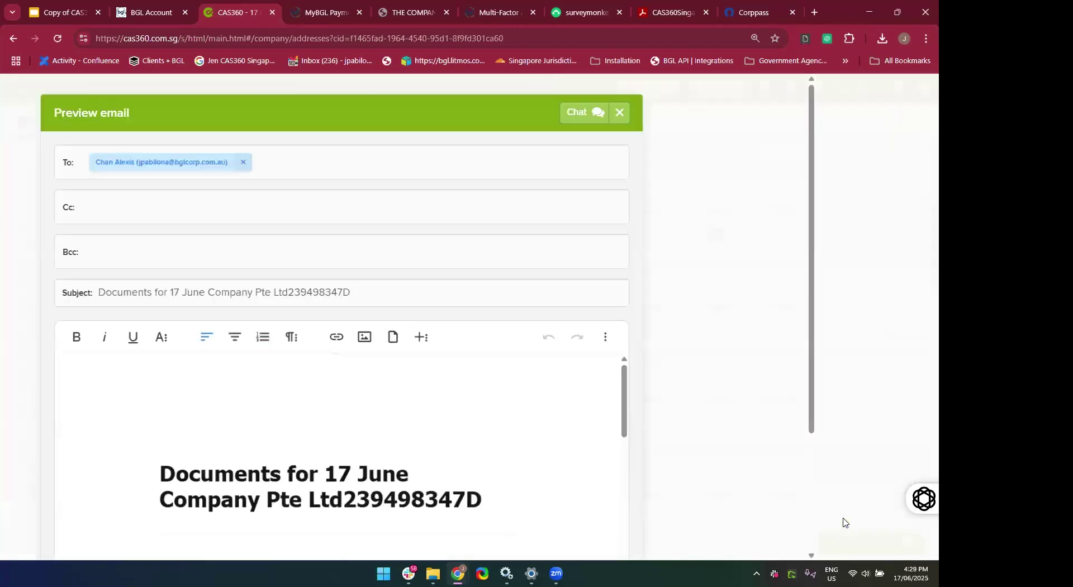
scroll(550, 442, "down", 2)
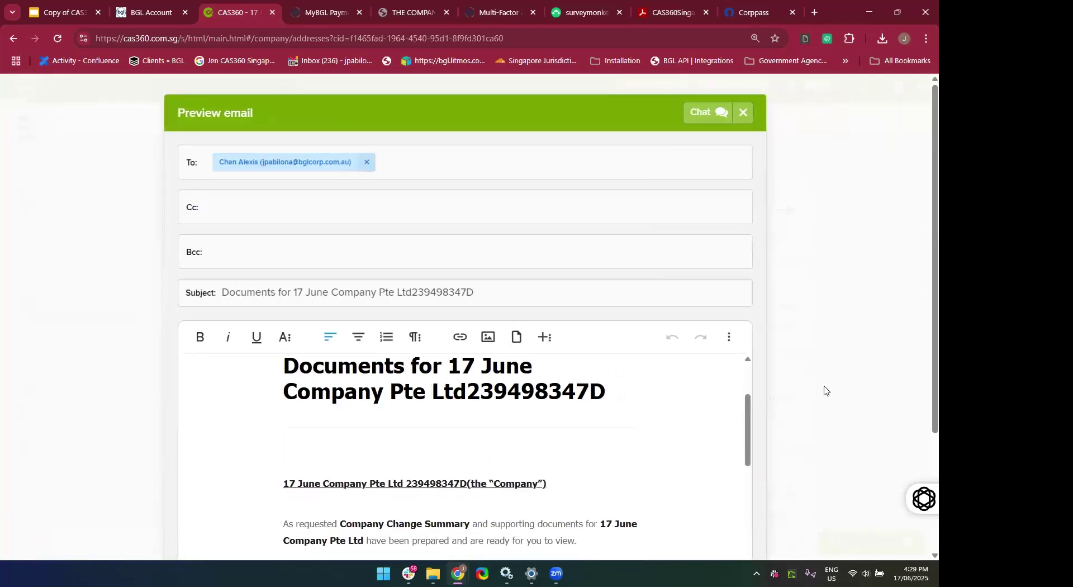
scroll(824, 390, "down", 2)
scroll(538, 359, "down", 6)
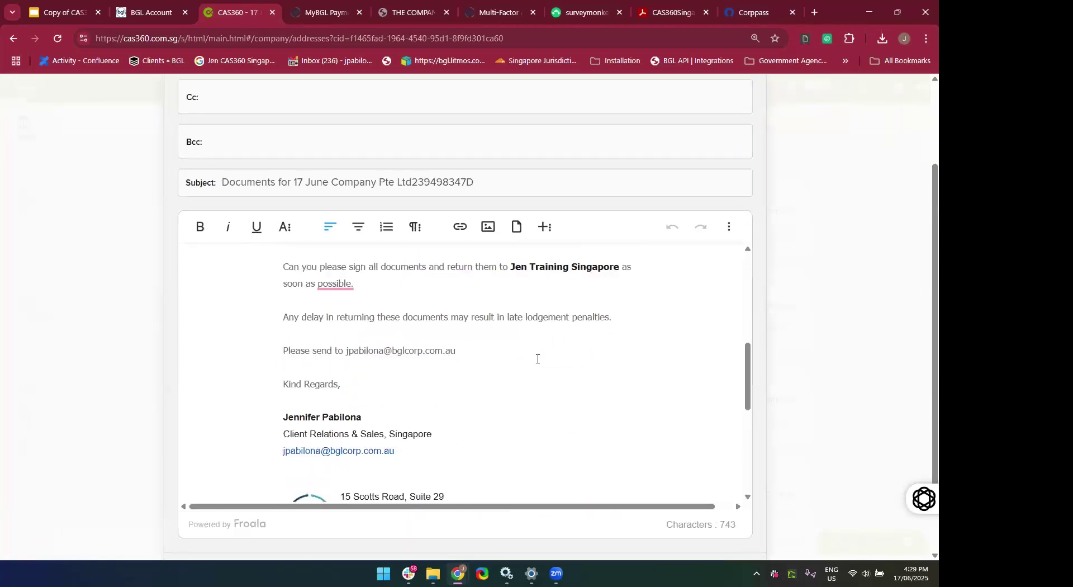
scroll(538, 359, "down", 2)
scroll(536, 359, "up", 10)
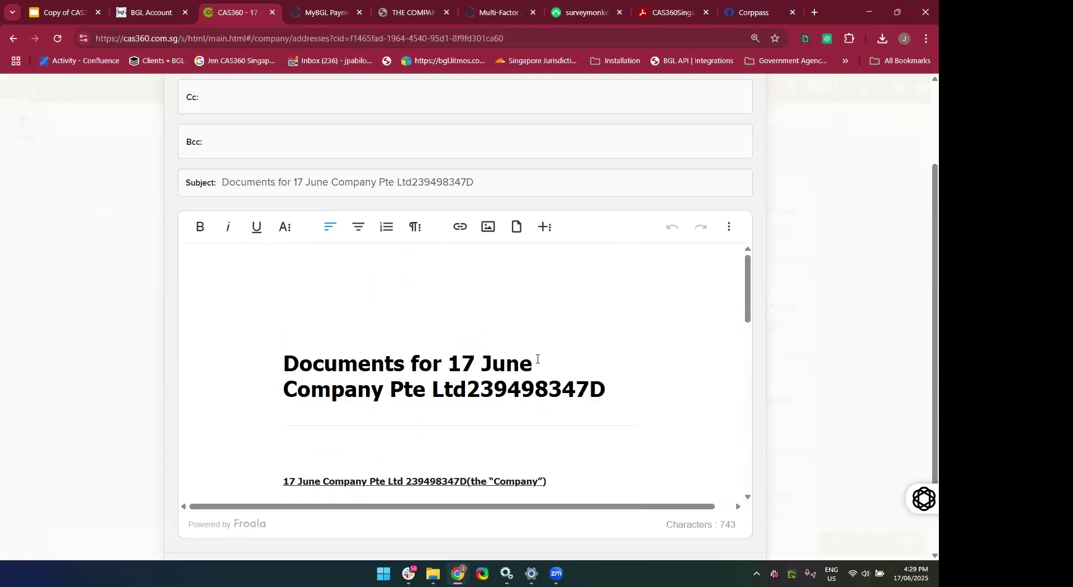
scroll(111, 443, "up", 2)
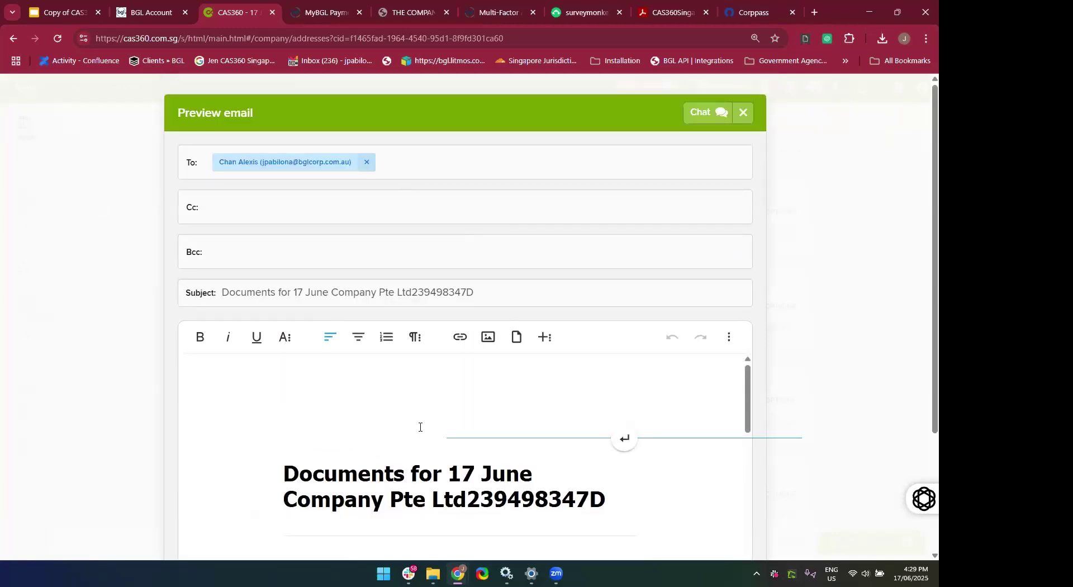
scroll(420, 427, "down", 4)
scroll(776, 442, "down", 1)
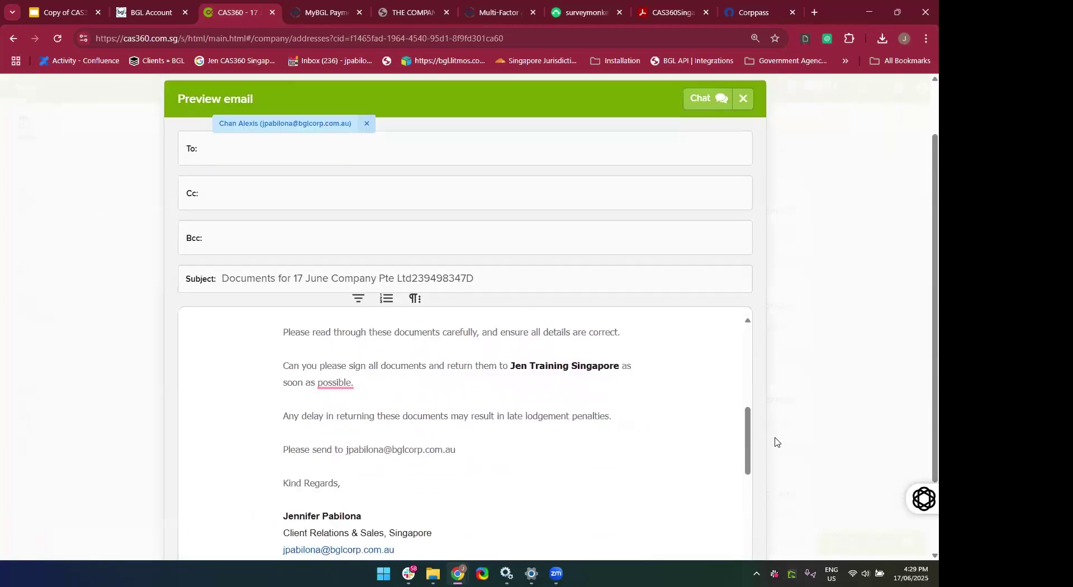
scroll(775, 442, "down", 3)
Send the documents email and save the recipient as the company's signing contact.
left_click(717, 525)
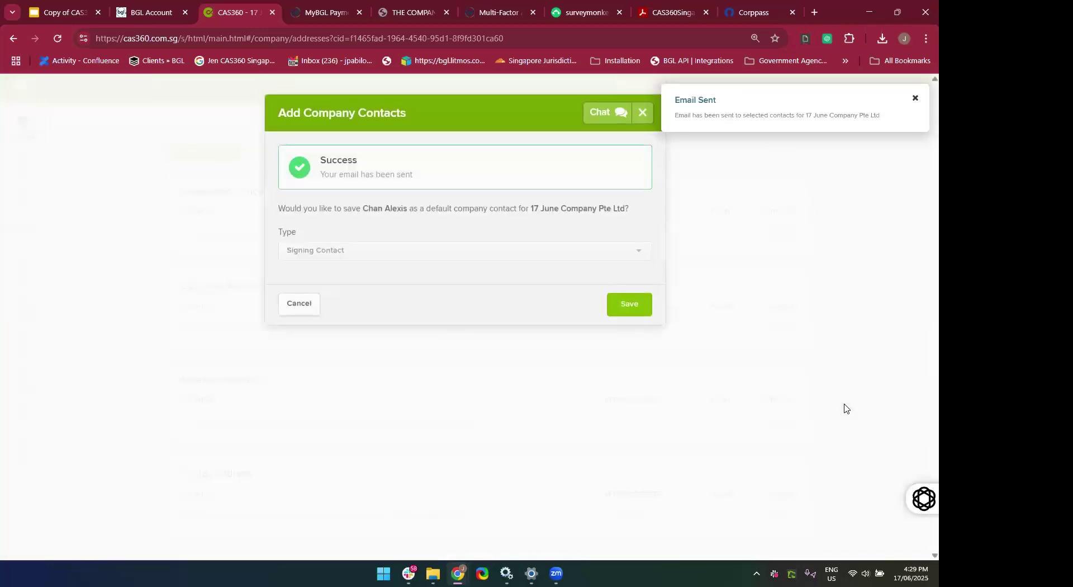
left_click(617, 309)
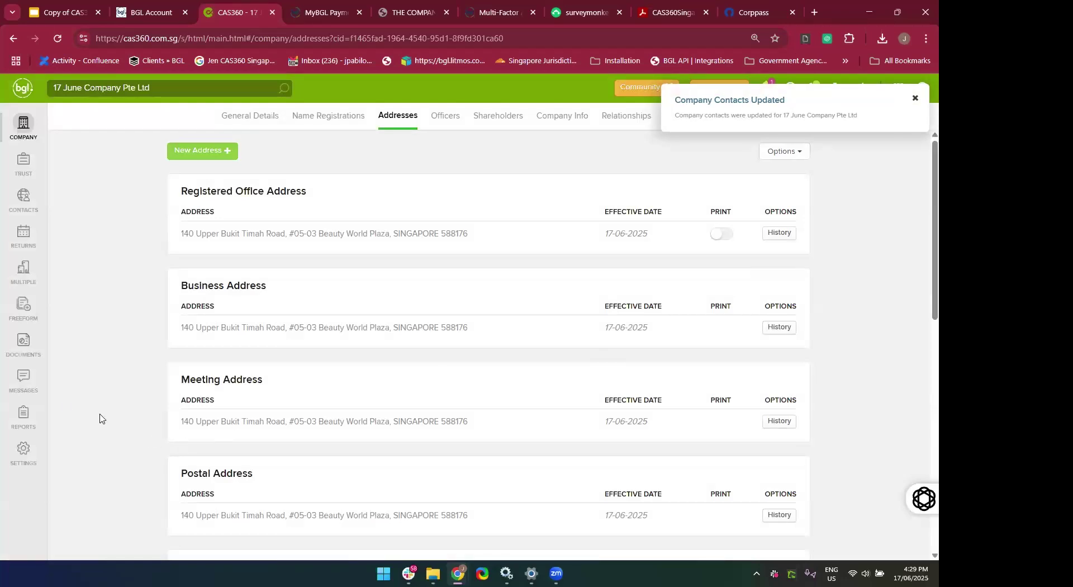
left_click(28, 391)
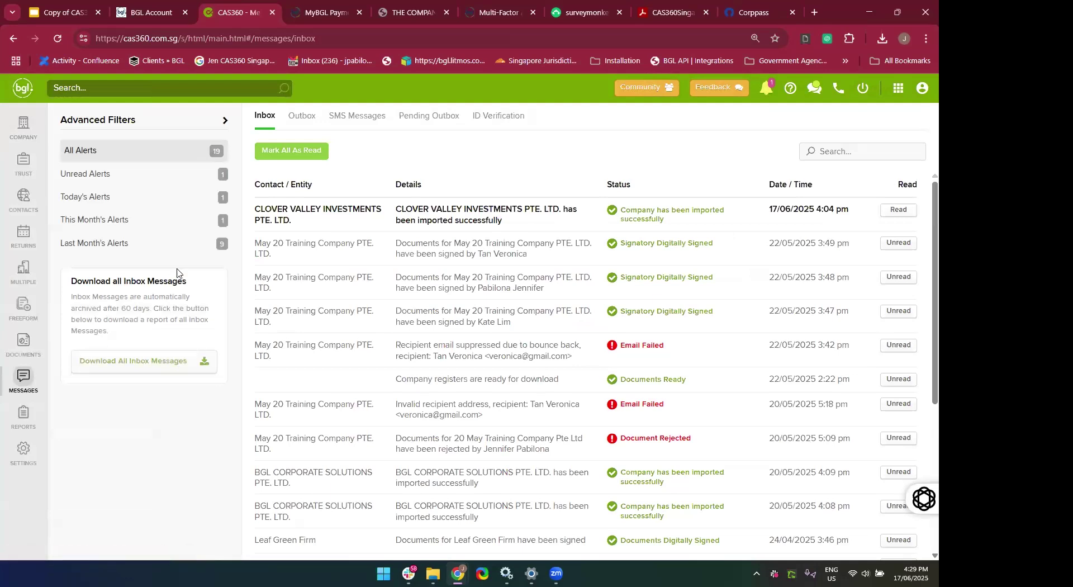
Confirm in the Outbox that the documents email was delivered, and review its content and PDF attachment.
left_click(312, 118)
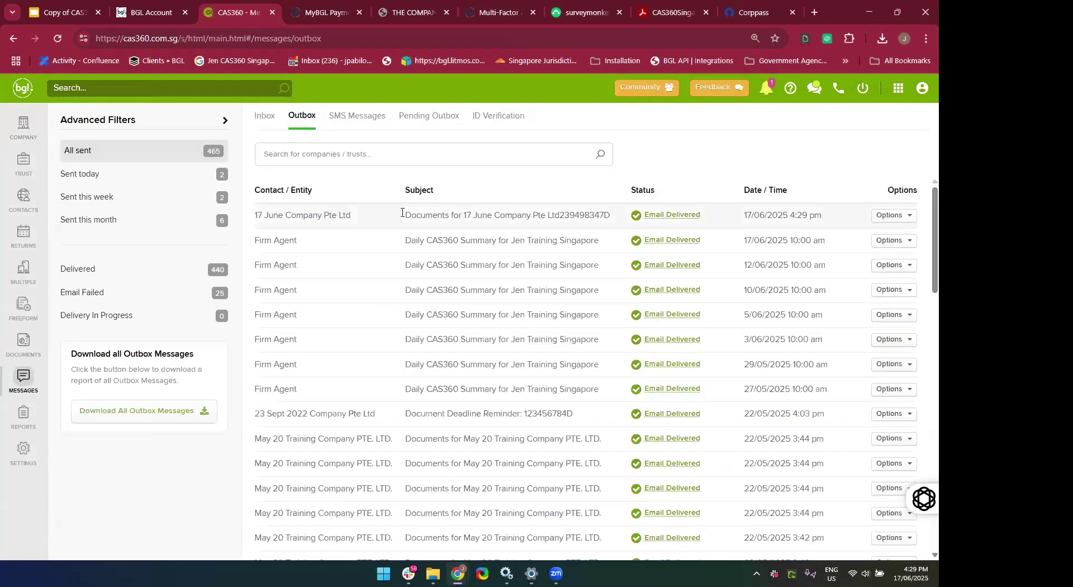
left_click(660, 223)
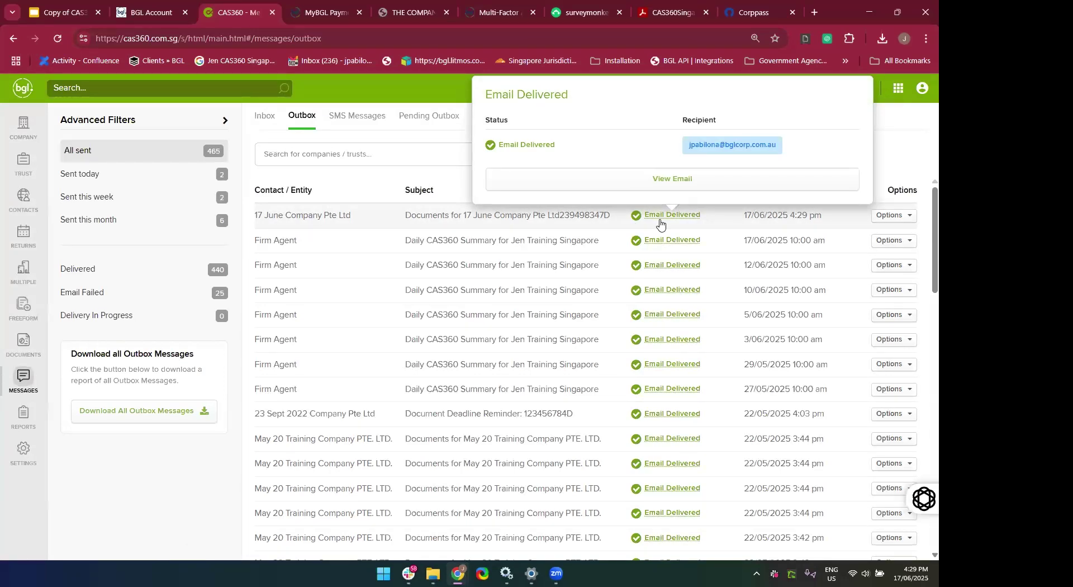
left_click(633, 179)
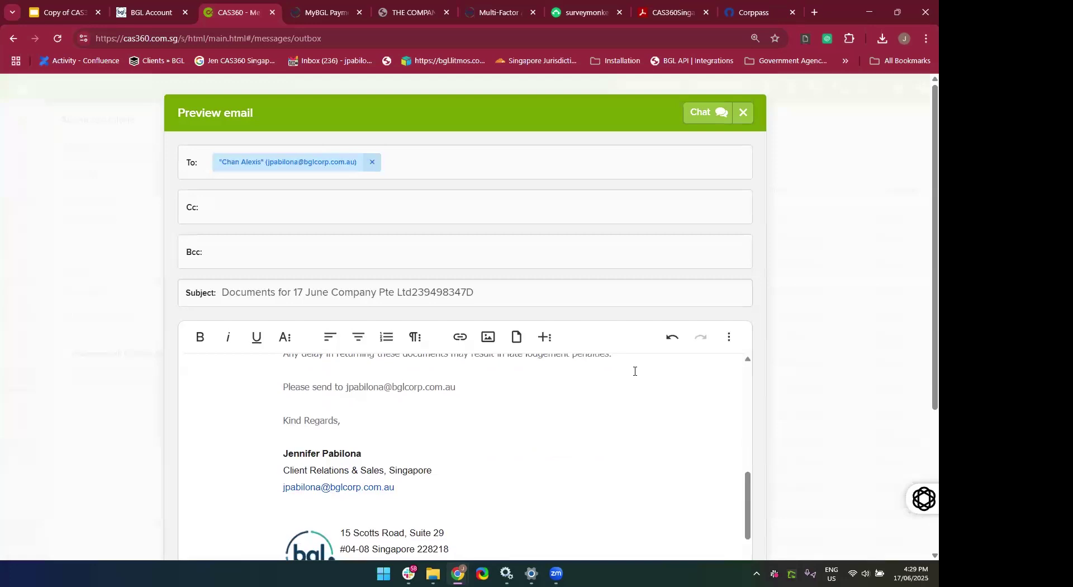
scroll(634, 371, "down", 2)
scroll(646, 428, "down", 6)
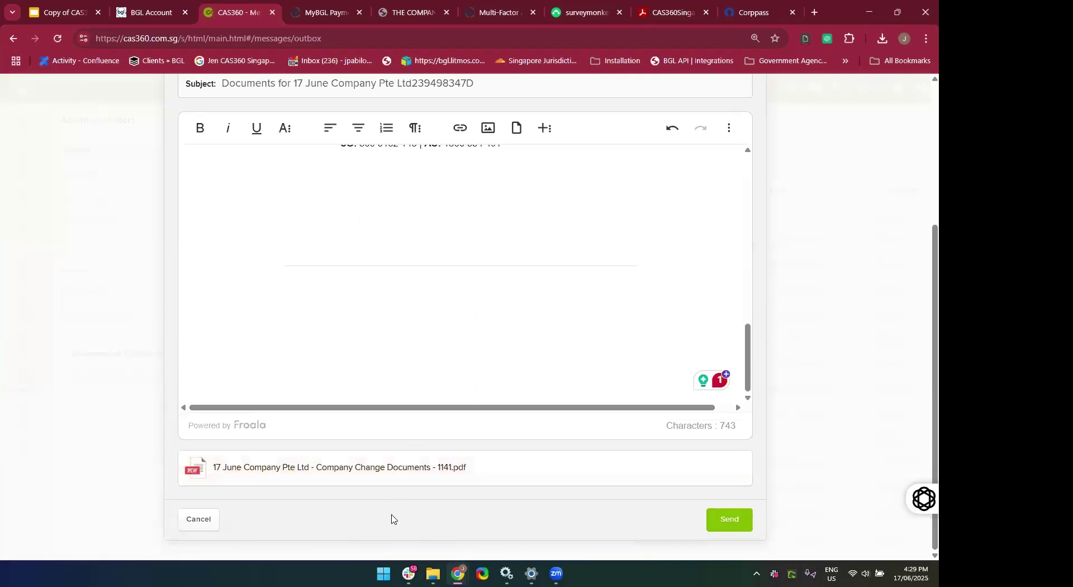
scroll(393, 514, "up", 3)
scroll(393, 514, "up", 10)
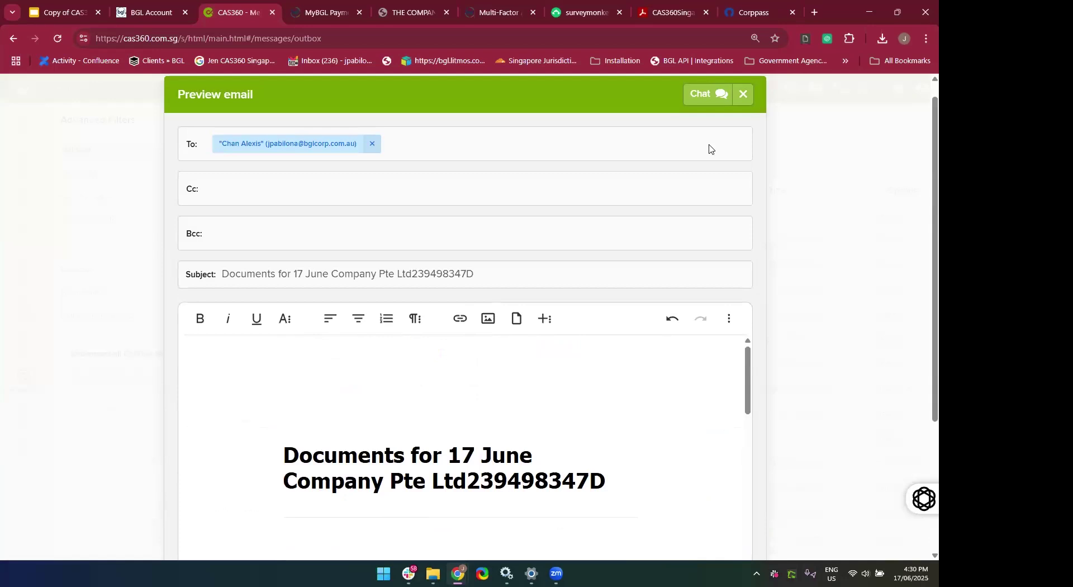
left_click(744, 94)
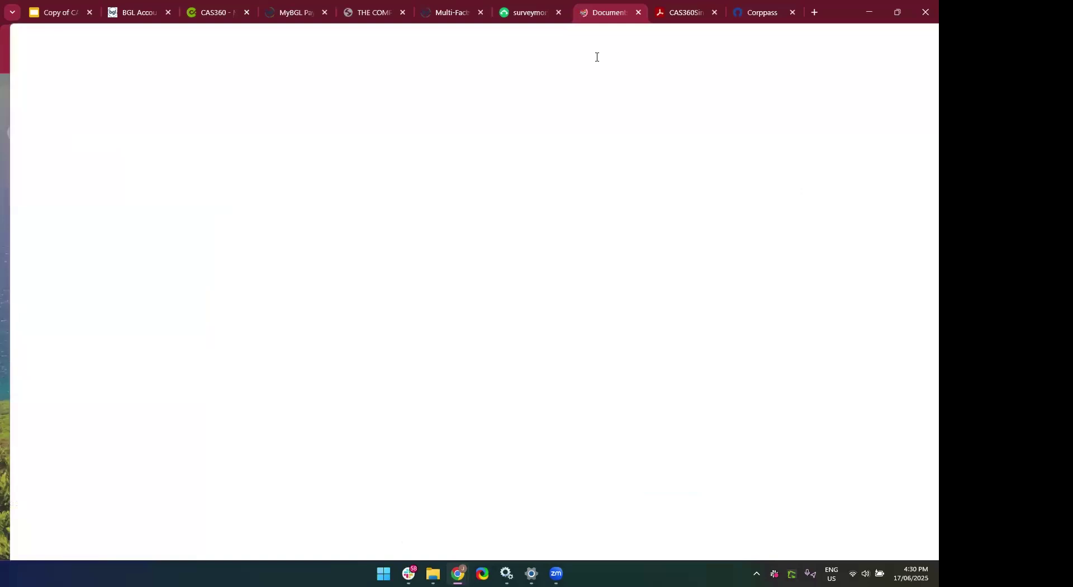
Read the received 17 June Company documents email in Gmail down to its PDF attachment.
left_click_drag(568, 29, 573, 26)
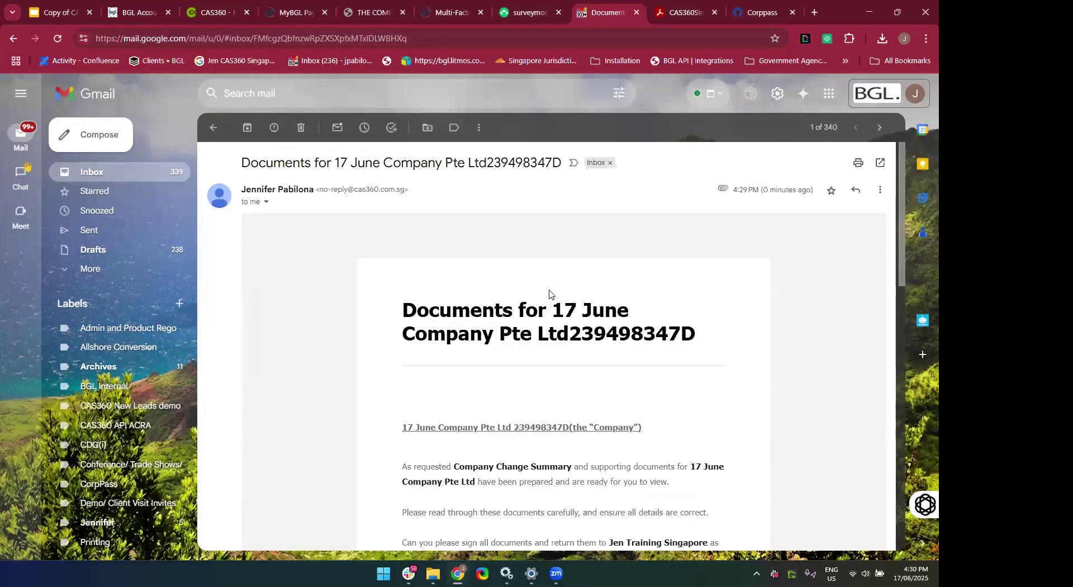
scroll(550, 294, "down", 2)
scroll(550, 293, "down", 1)
scroll(549, 295, "up", 3)
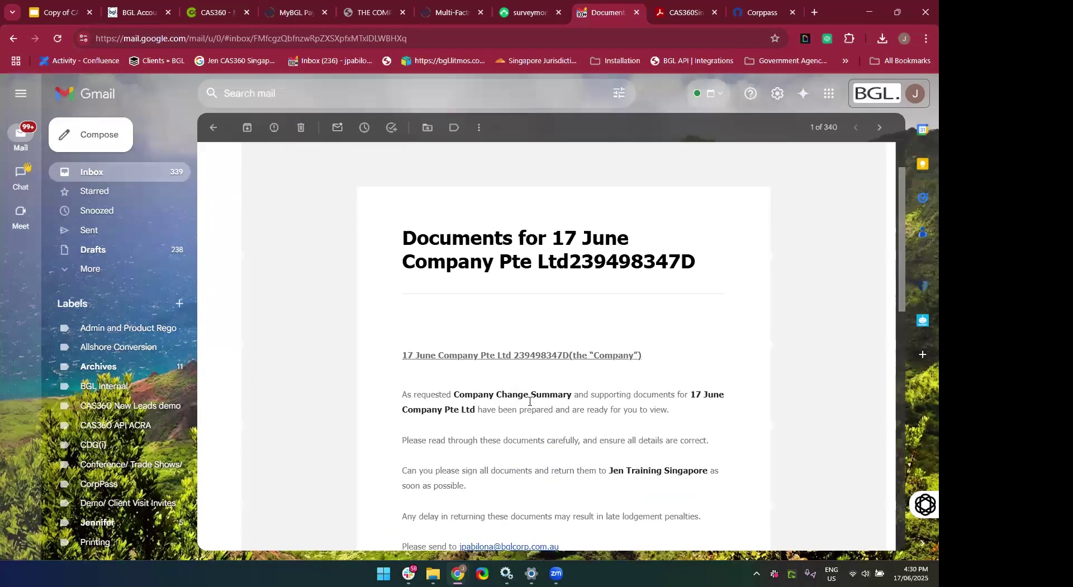
scroll(530, 381, "down", 5)
scroll(530, 378, "down", 6)
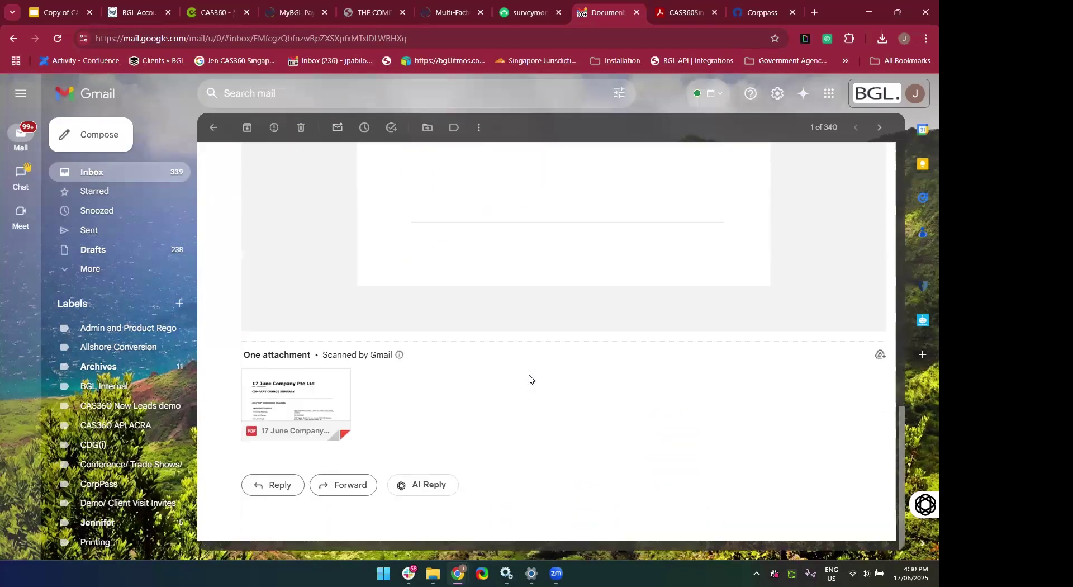
mouse_move(328, 411)
scroll(496, 405, "up", 10)
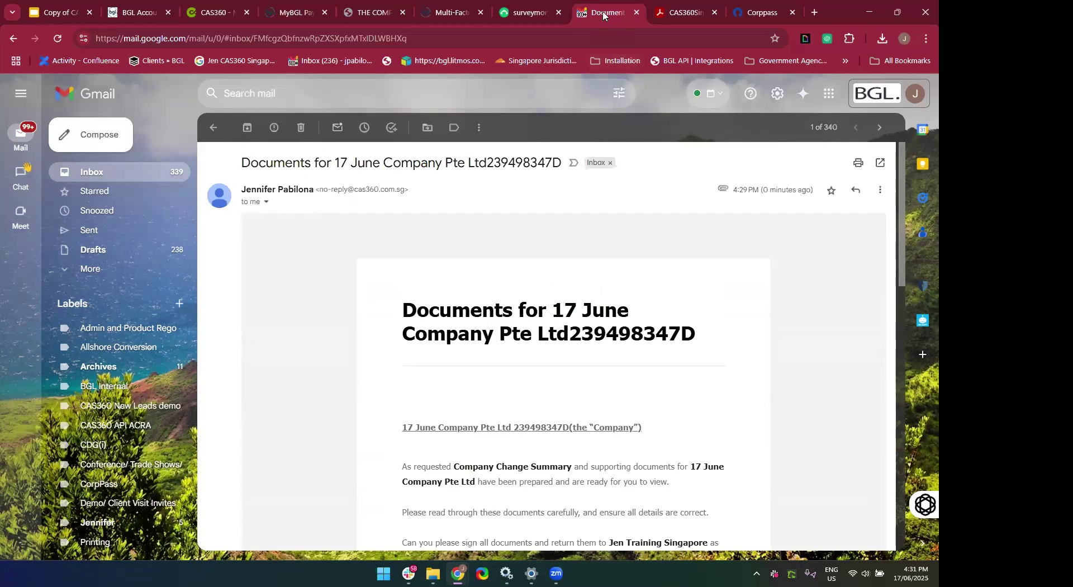
left_click_drag(604, 13, 933, 22)
Rearrange the browser tabs and windows to return to CAS360's Outbox of 465 sent messages.
left_click_drag(484, 21, 518, 16)
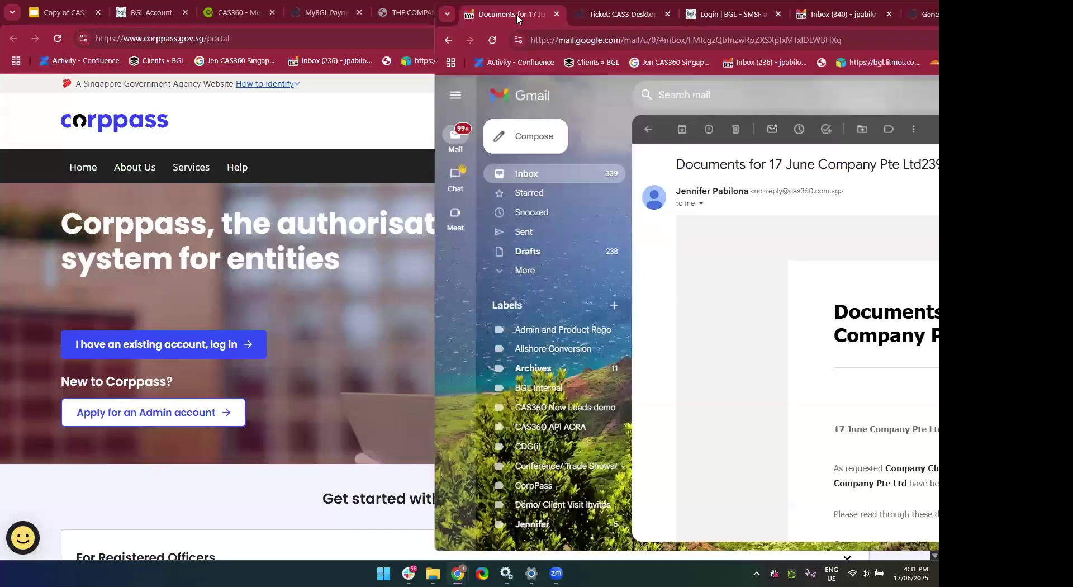
left_click_drag(586, 22, 673, 16)
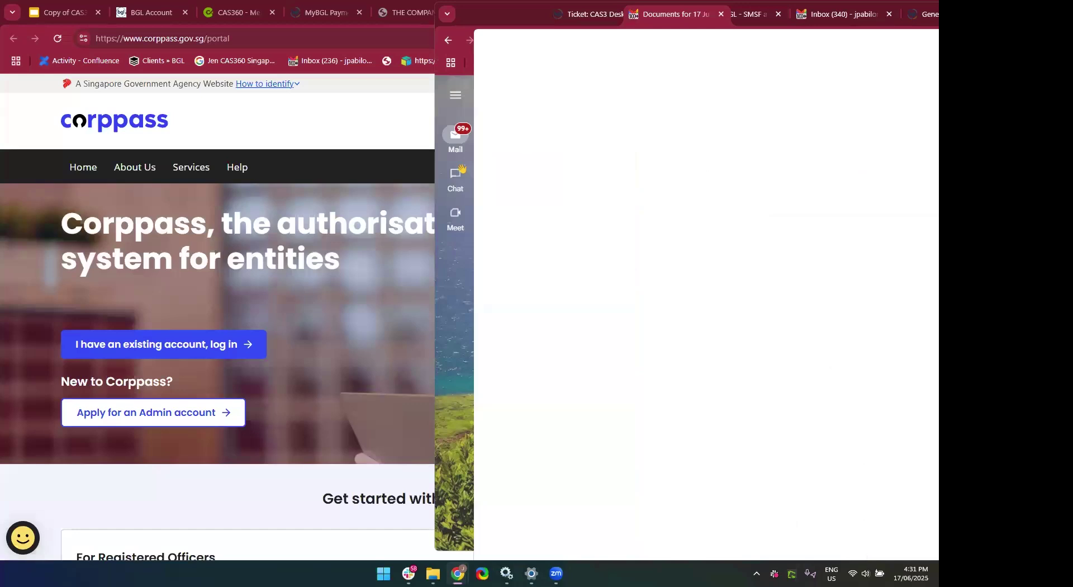
left_click_drag(674, 15, 933, 22)
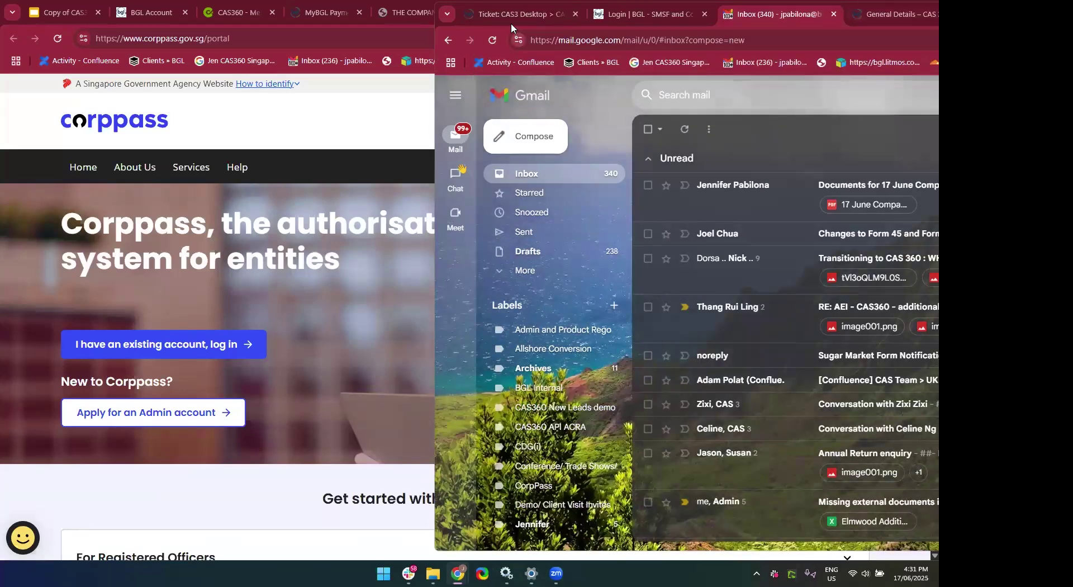
left_click(514, 14)
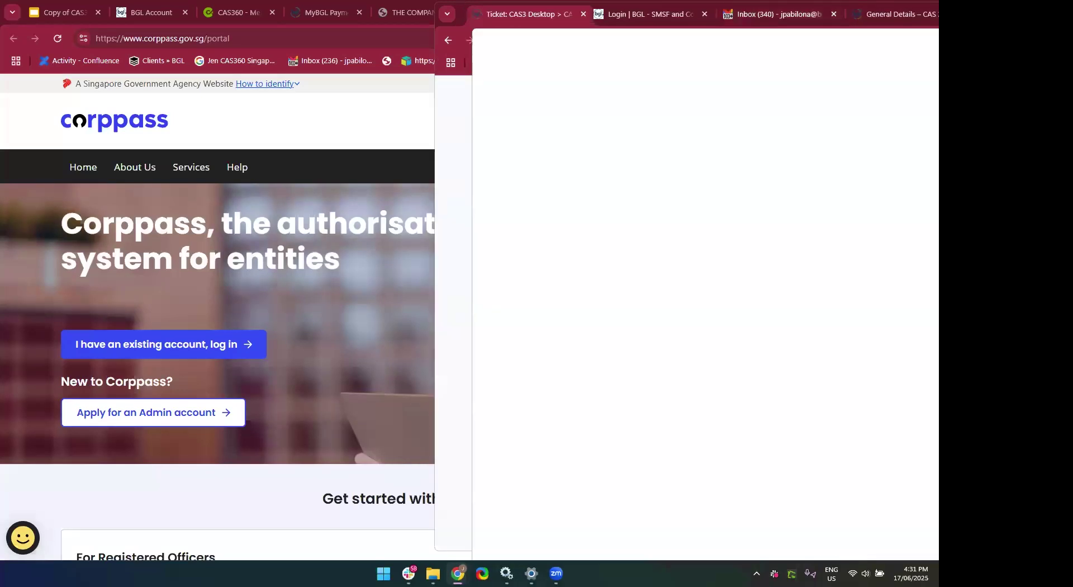
left_click_drag(522, 15, 933, 22)
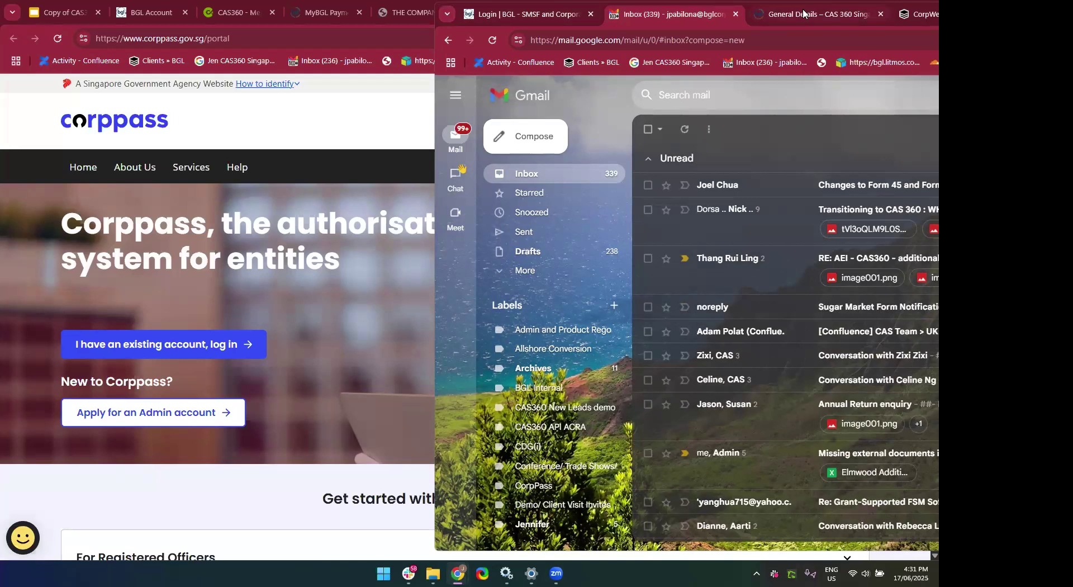
left_click(293, 149)
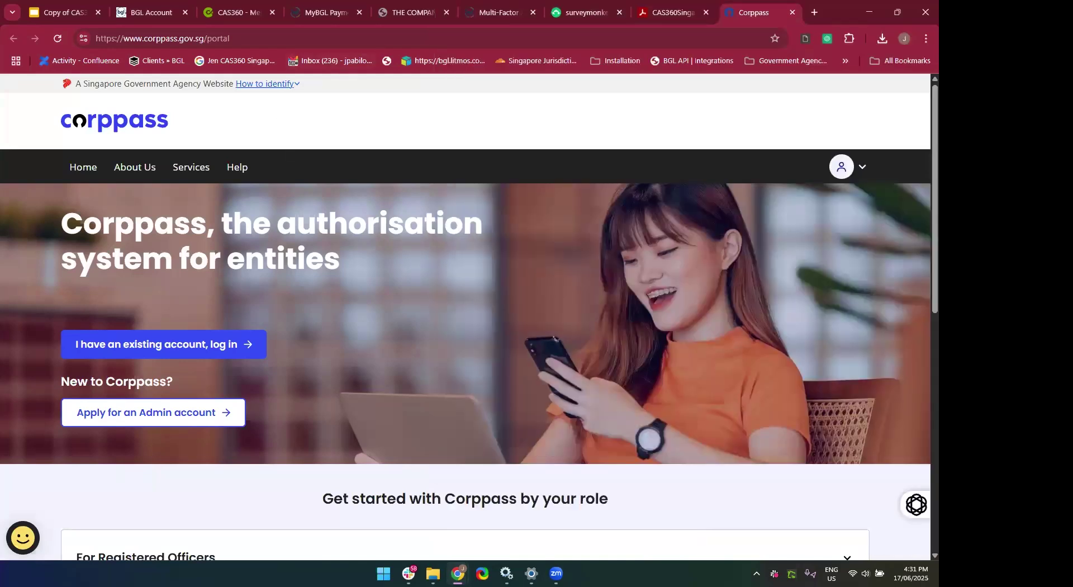
key("alt+Tab")
key("alt+Tab")
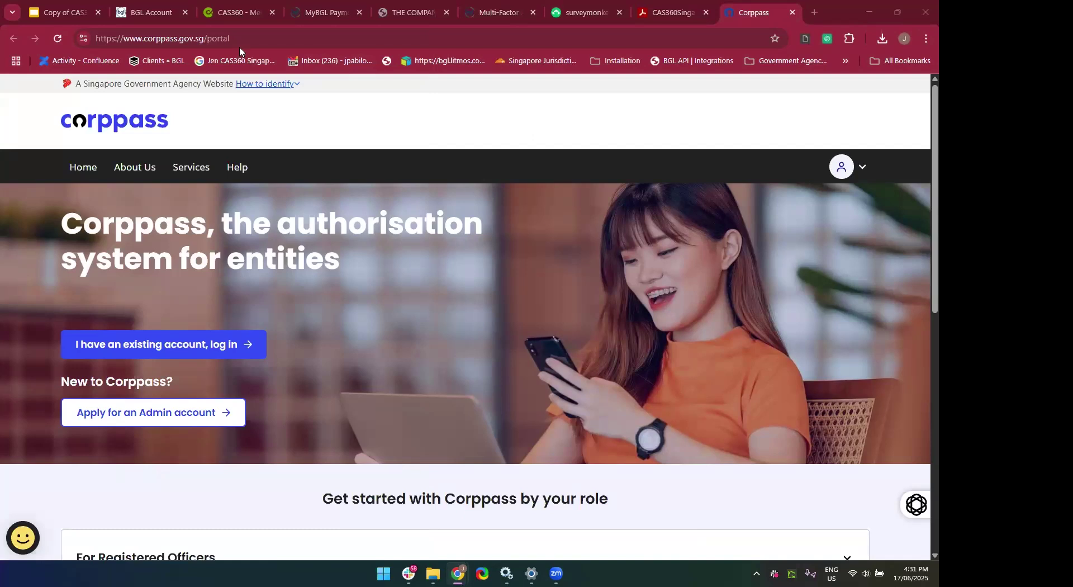
left_click(235, 12)
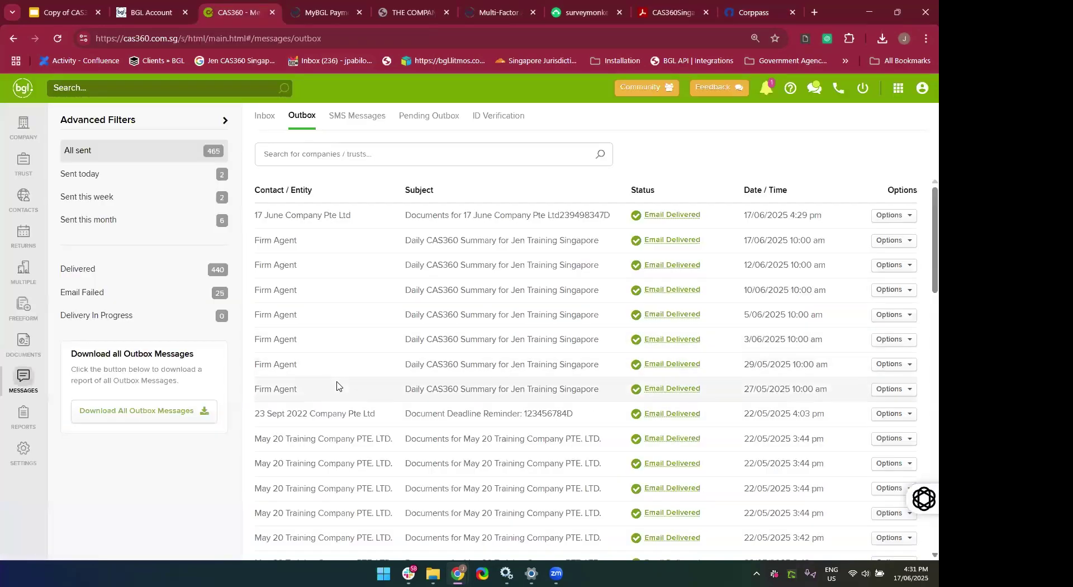
Open 17 June Company Pte Ltd from the company list and go to its addresses.
scroll(337, 382, "down", 1)
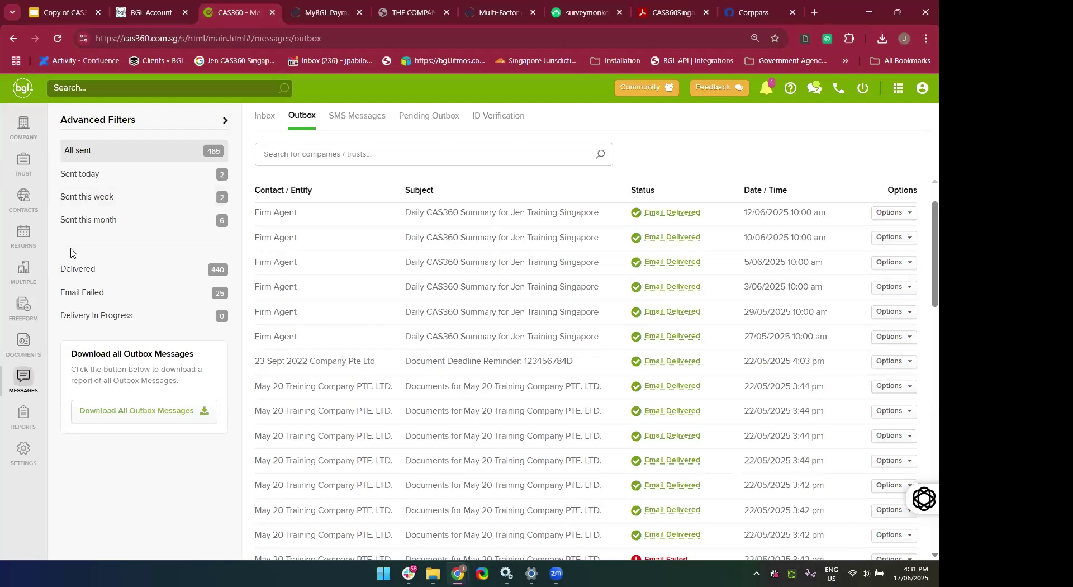
left_click(11, 123)
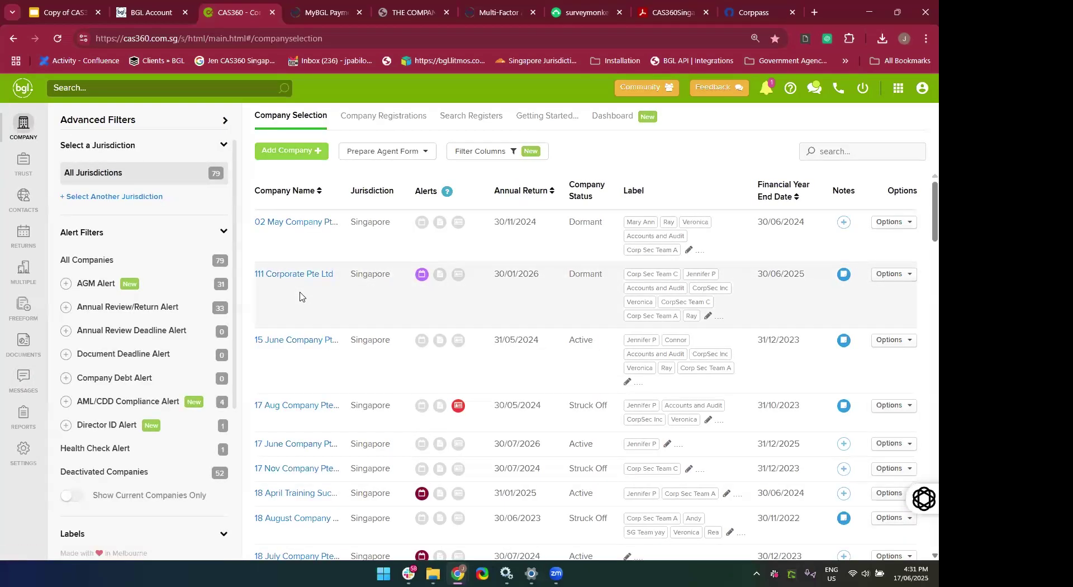
scroll(299, 296, "down", 1)
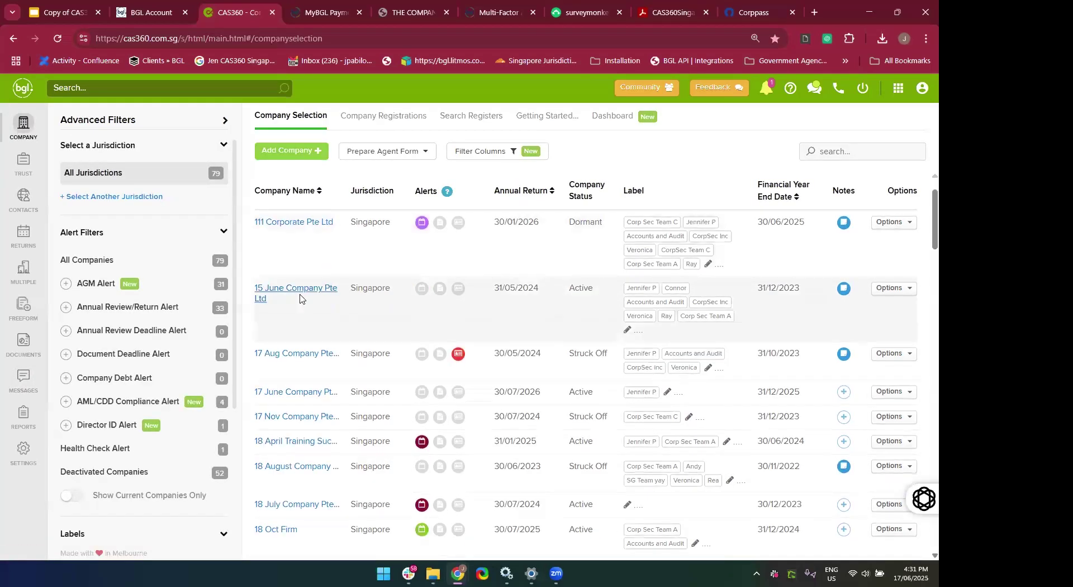
left_click(296, 394)
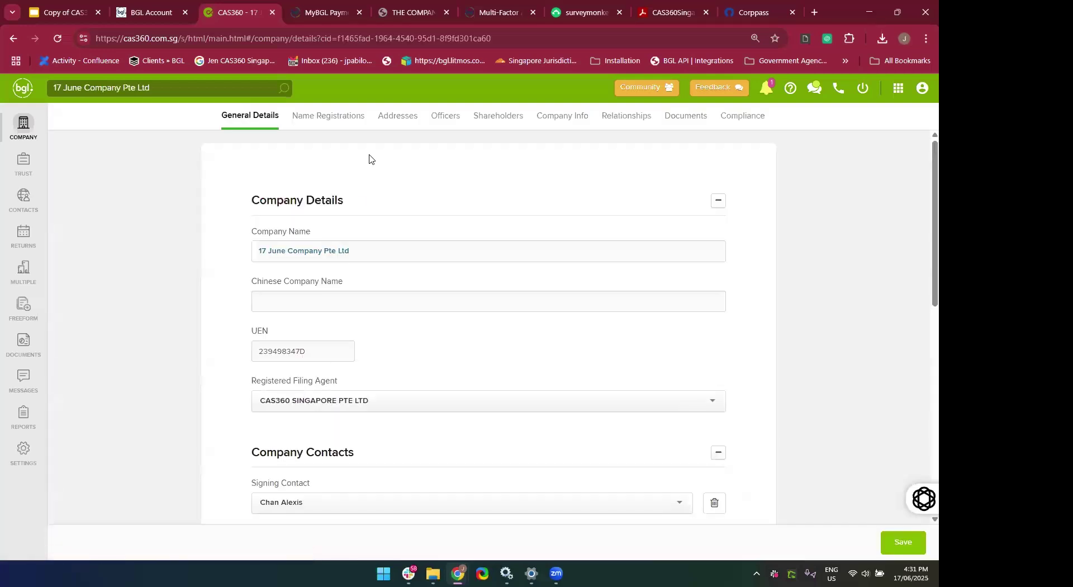
left_click(401, 117)
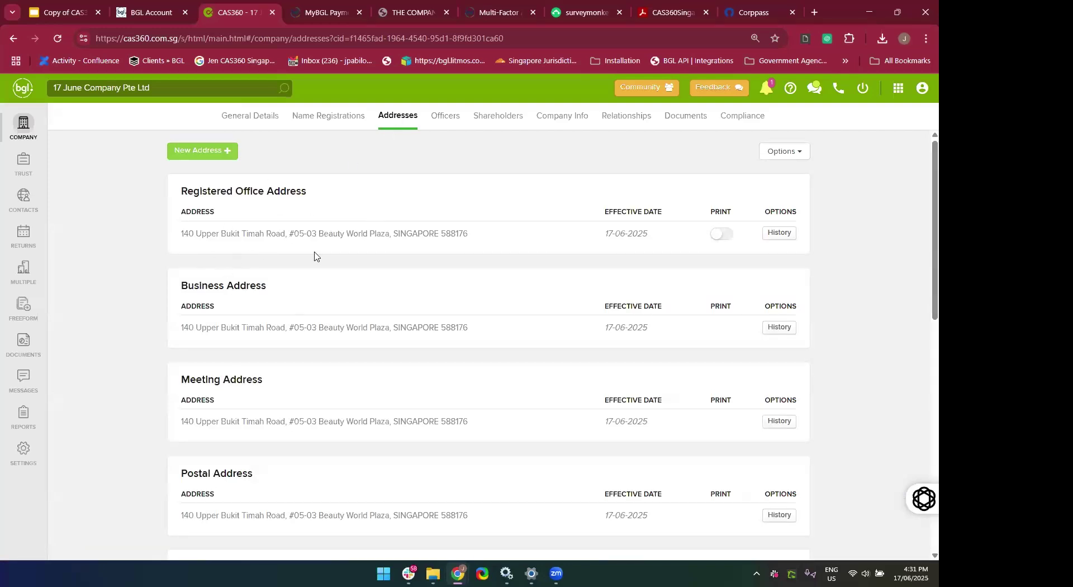
Check the registered office address history, confirming every address is now at Beauty World Plaza.
scroll(315, 256, "down", 8)
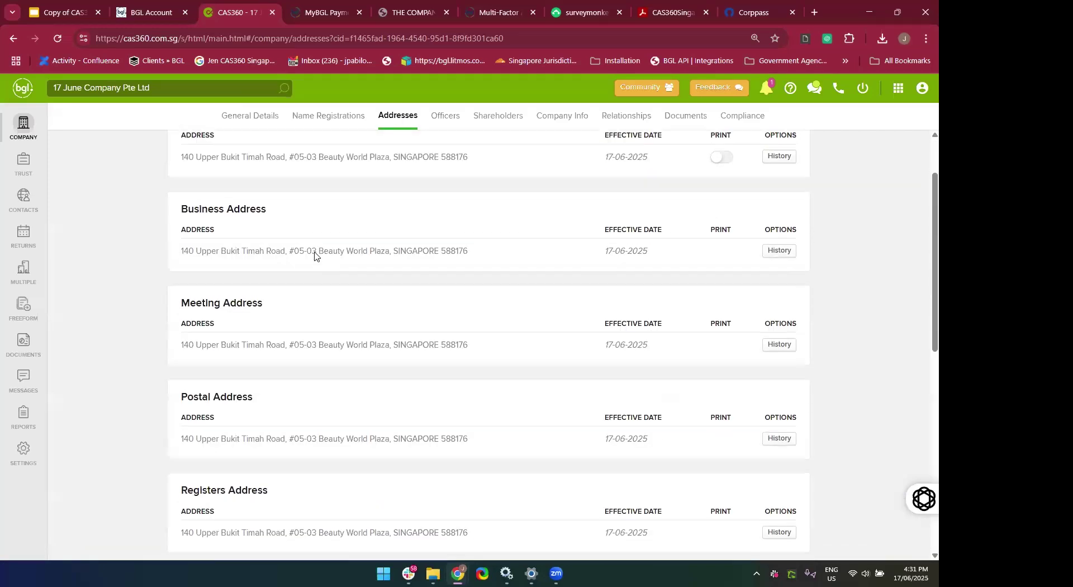
scroll(315, 256, "up", 9)
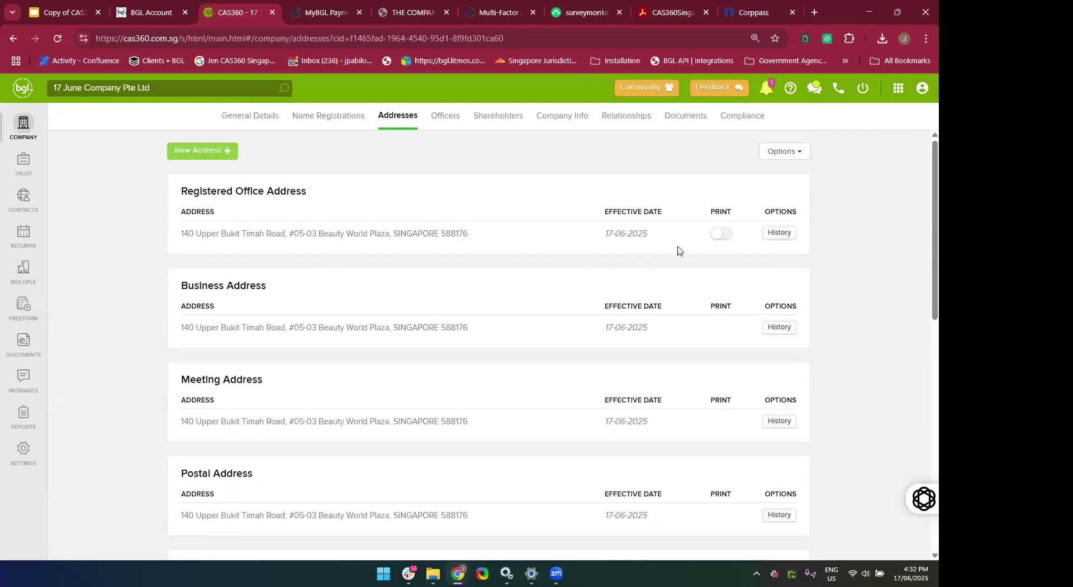
left_click(778, 233)
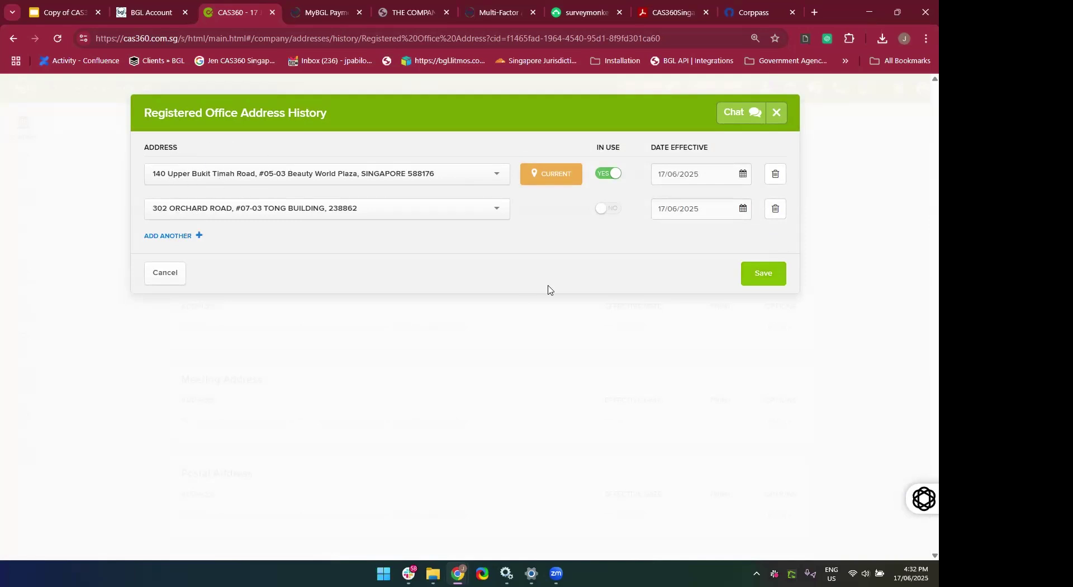
left_click(775, 113)
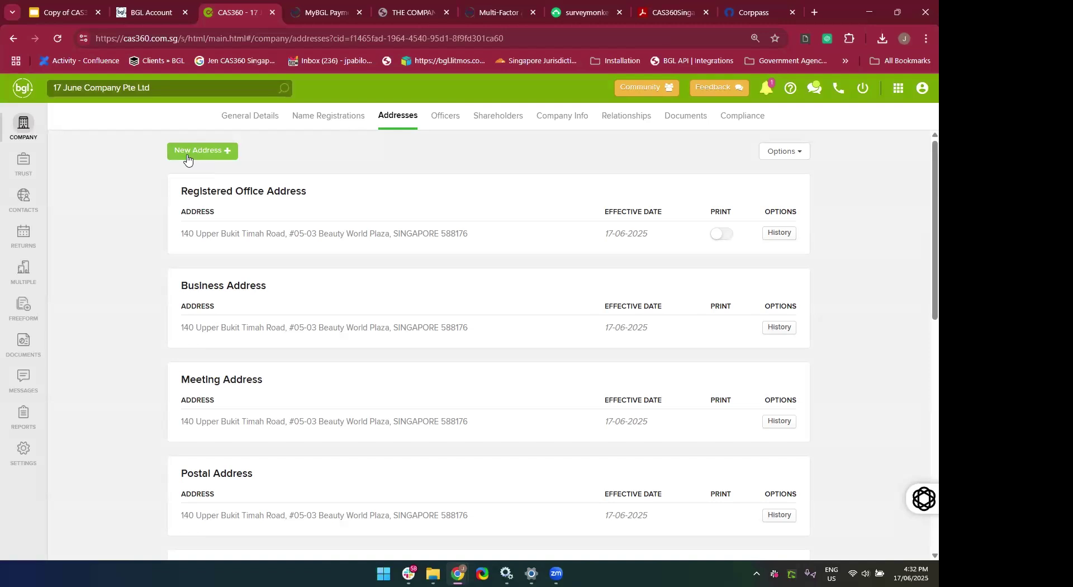
Review the Beauty World Plaza register addresses and open the New Address type list.
left_click(221, 156)
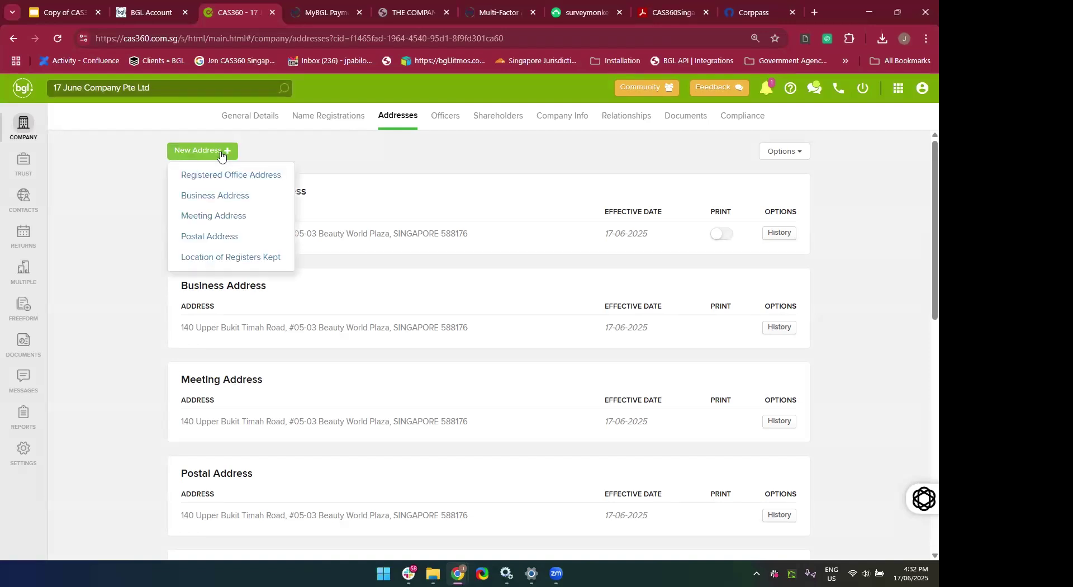
left_click(355, 151)
scroll(355, 151, "down", 1)
scroll(355, 151, "up", 1)
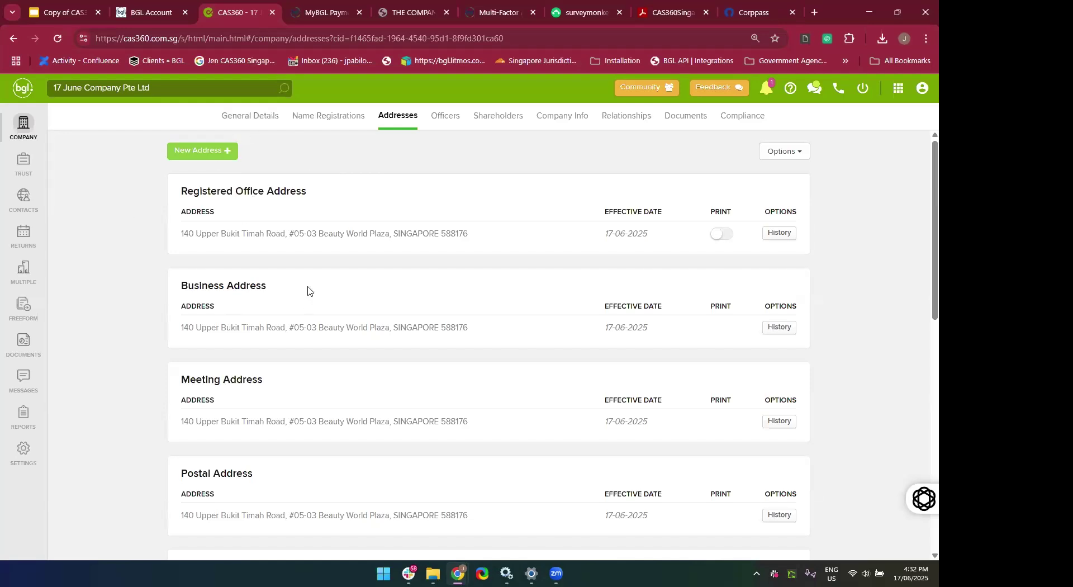
scroll(307, 290, "down", 1)
scroll(307, 291, "down", 10)
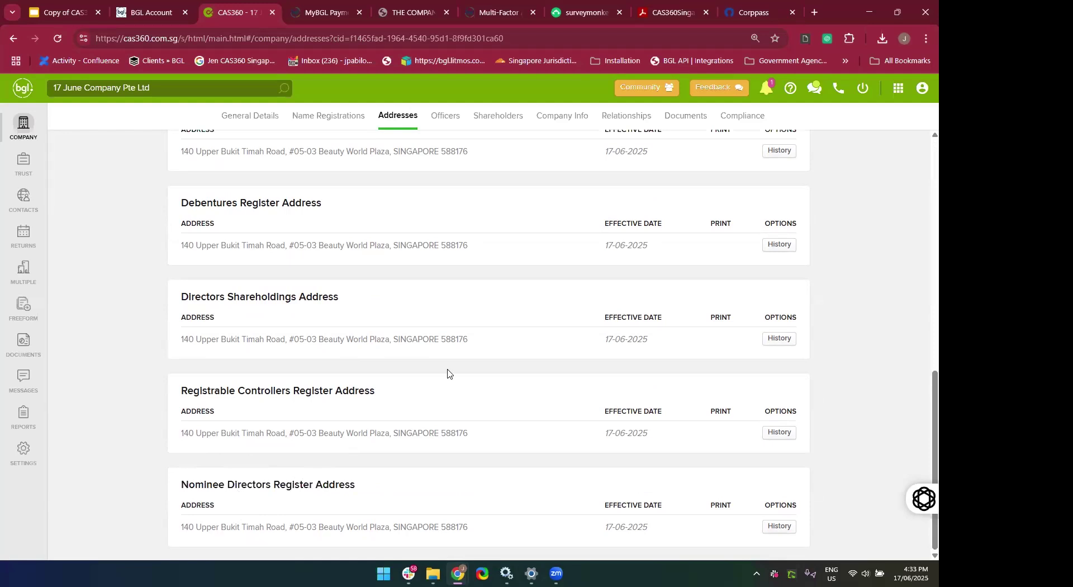
scroll(448, 373, "up", 10)
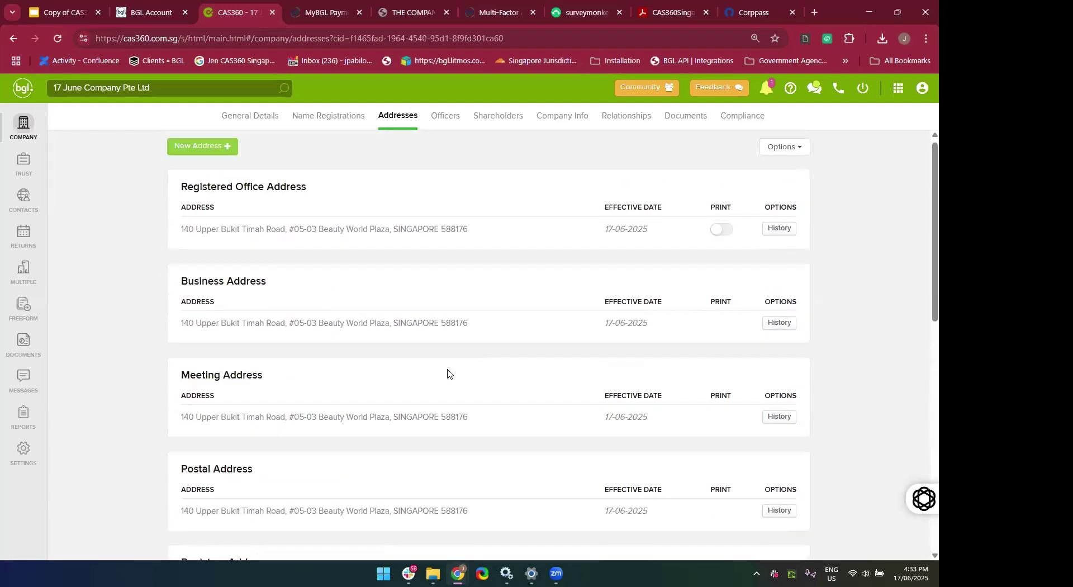
left_click(205, 156)
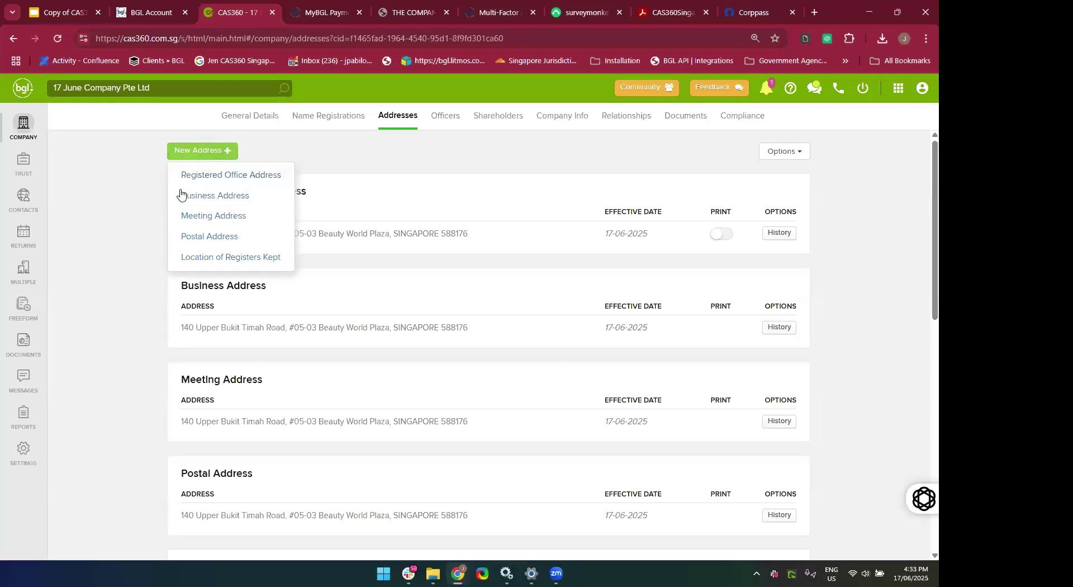
Add 5 Changi Business Park Central 1 as Location of Registers Kept for Registrable Controllers and Nominee Directors.
left_click(198, 258)
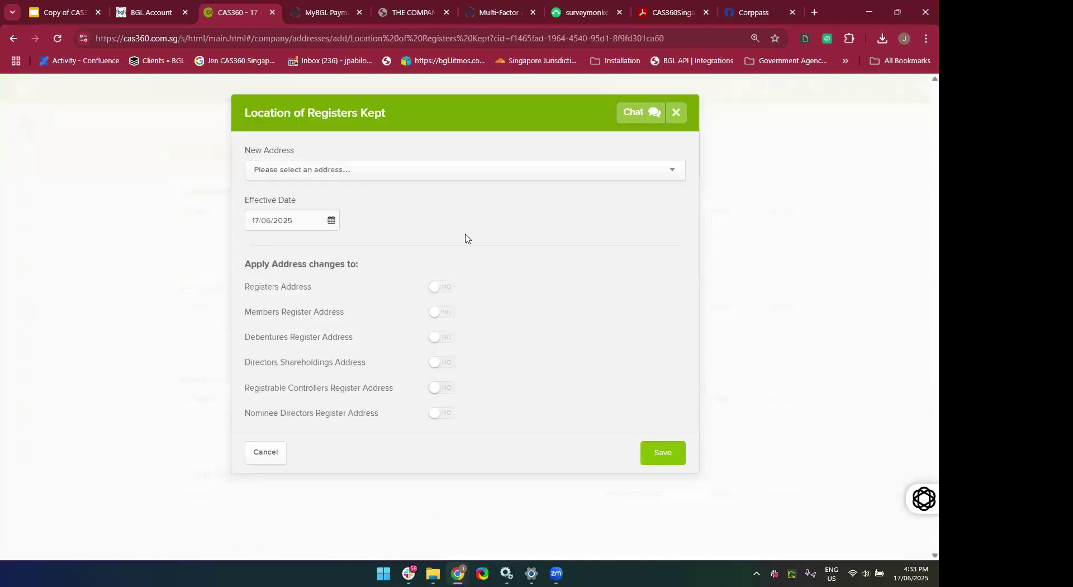
left_click(354, 176)
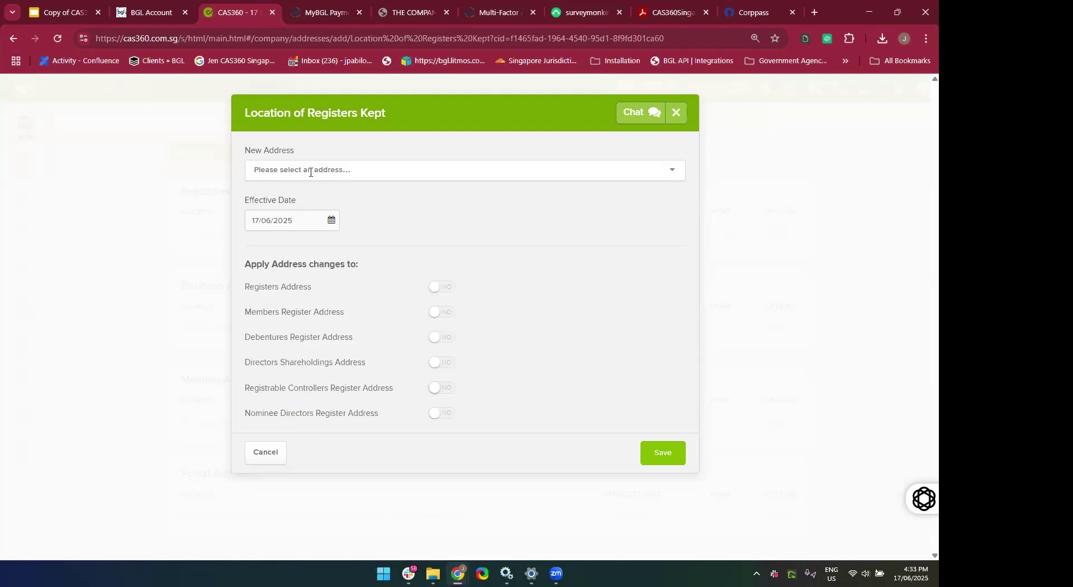
type("Changi")
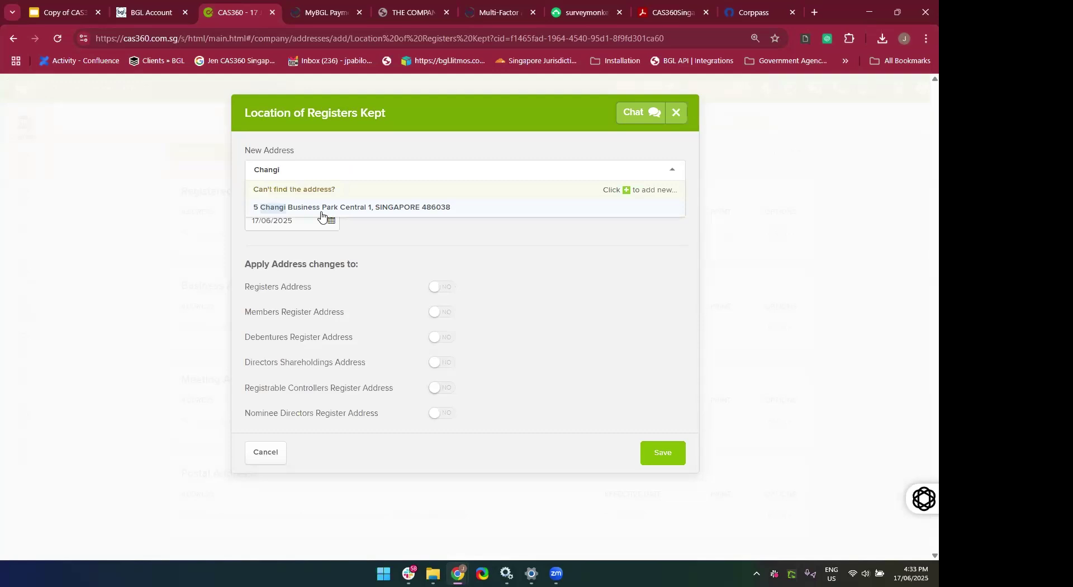
left_click(321, 208)
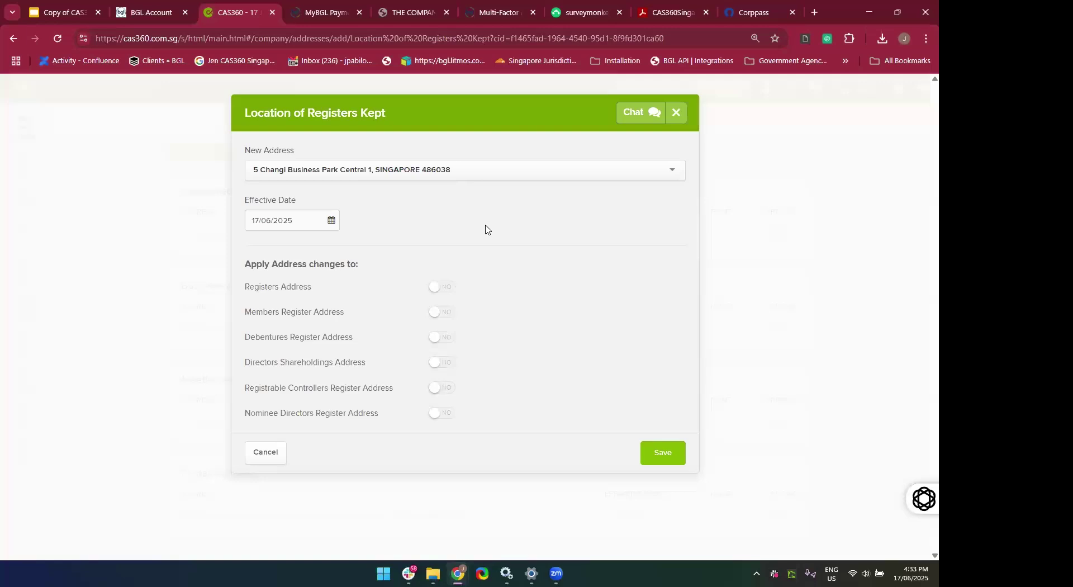
left_click(444, 392)
left_click(447, 416)
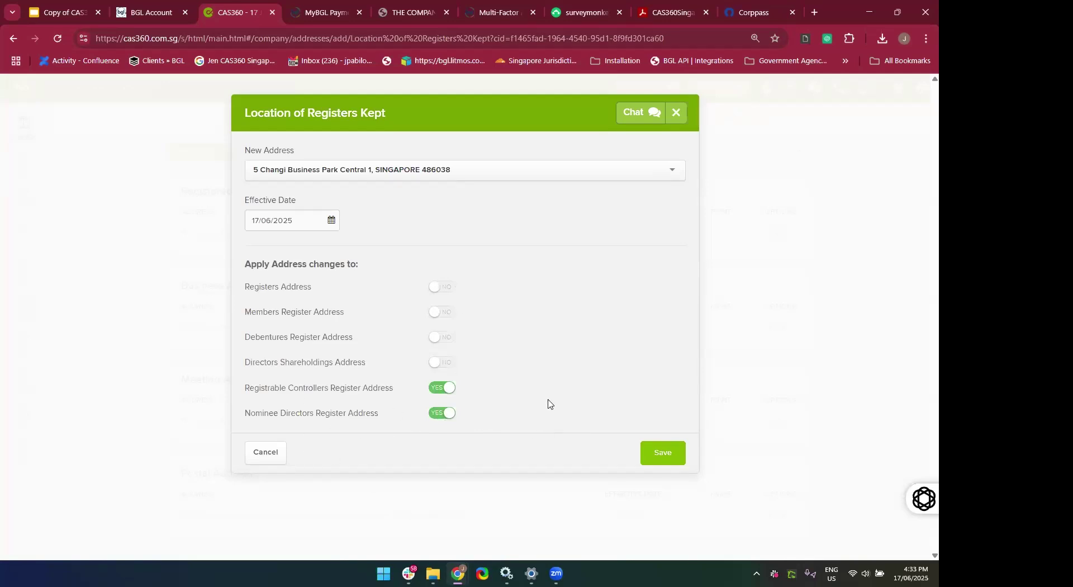
left_click(678, 458)
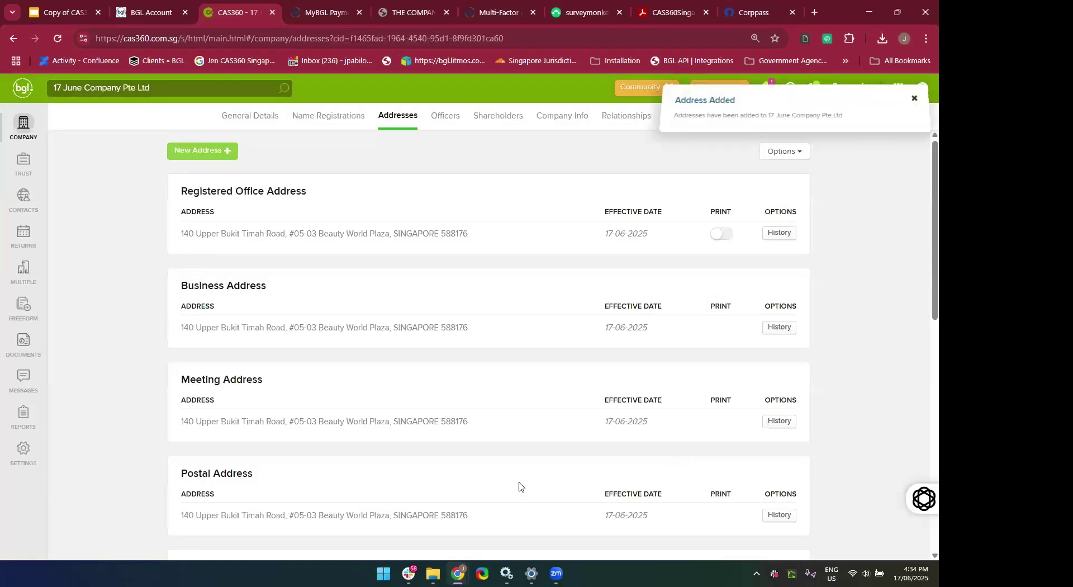
scroll(508, 485, "down", 7)
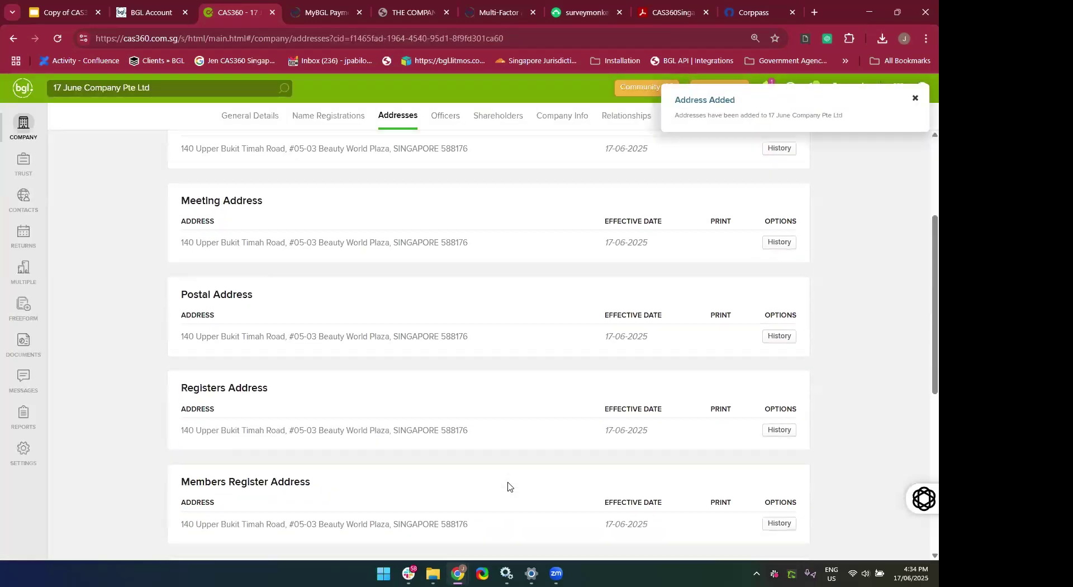
scroll(507, 486, "down", 2)
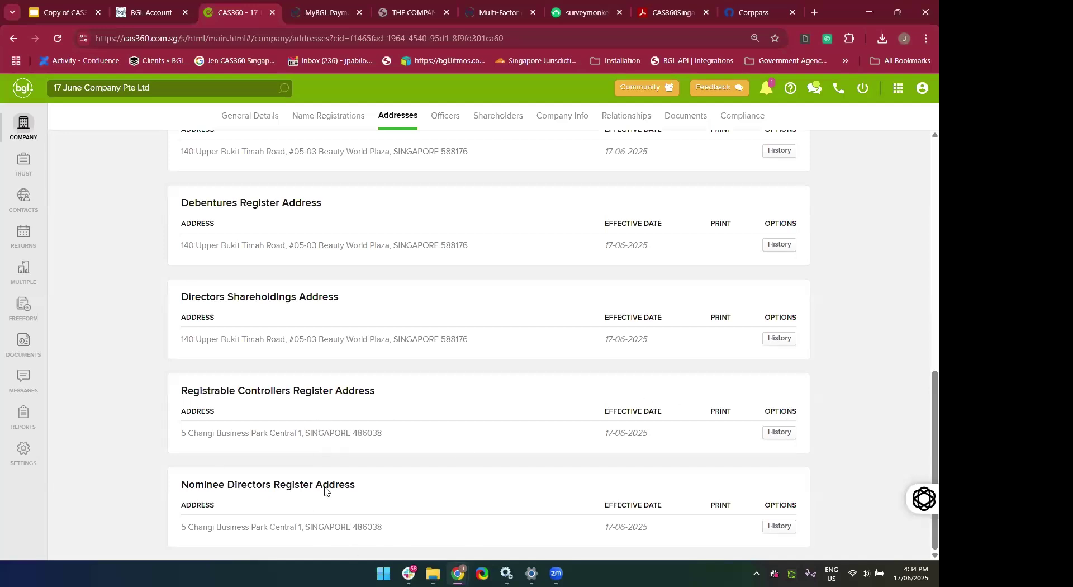
scroll(436, 398, "up", 15)
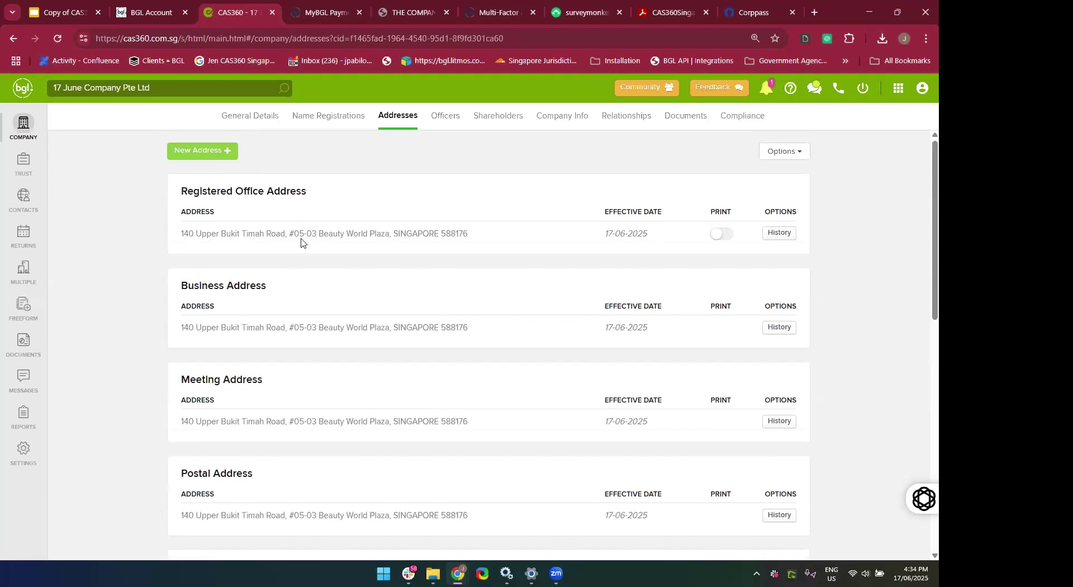
scroll(352, 416, "down", 12)
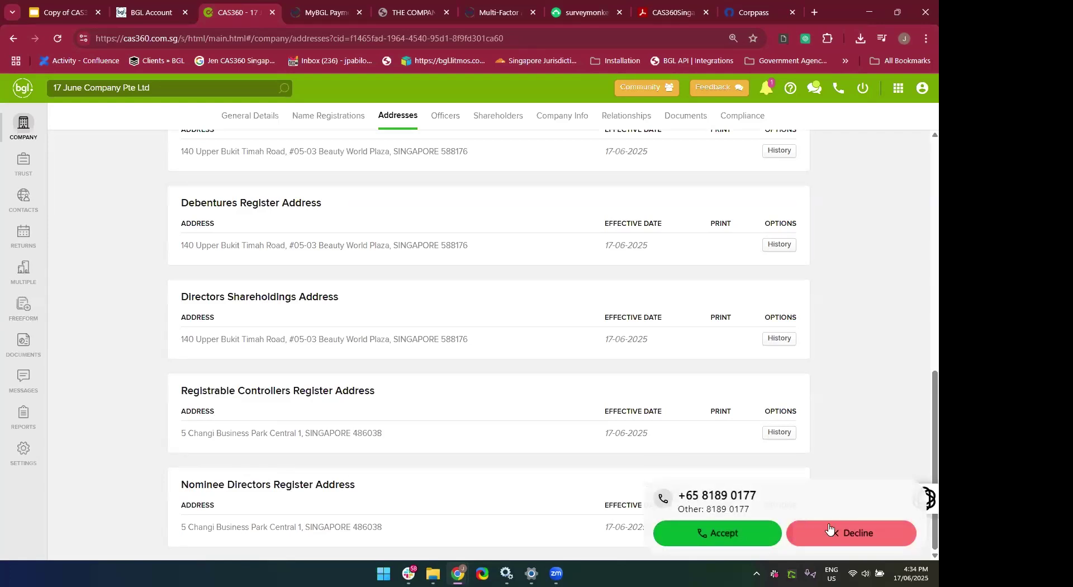
left_click(853, 532)
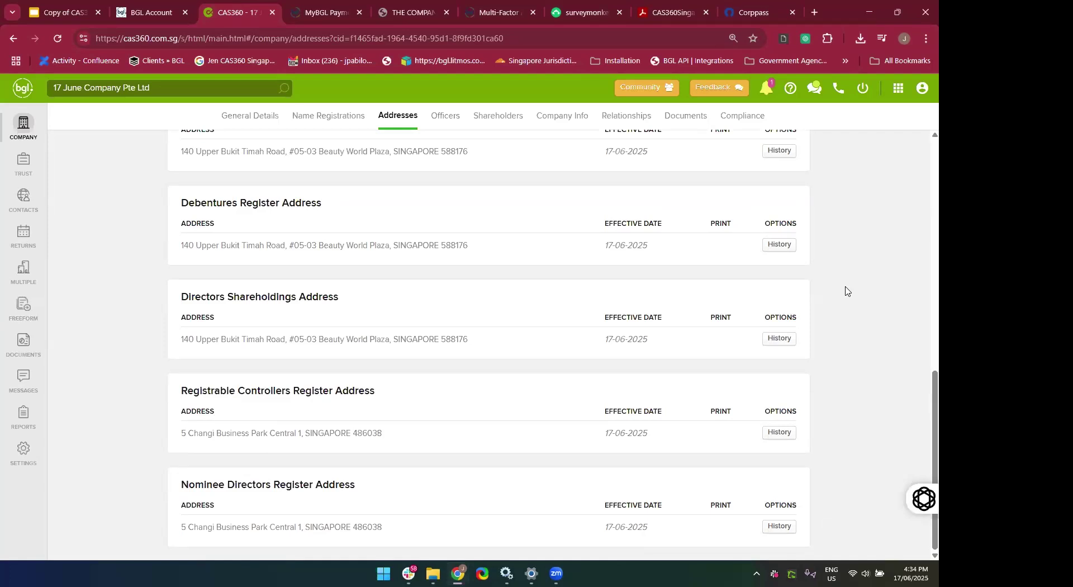
scroll(845, 291, "up", 10)
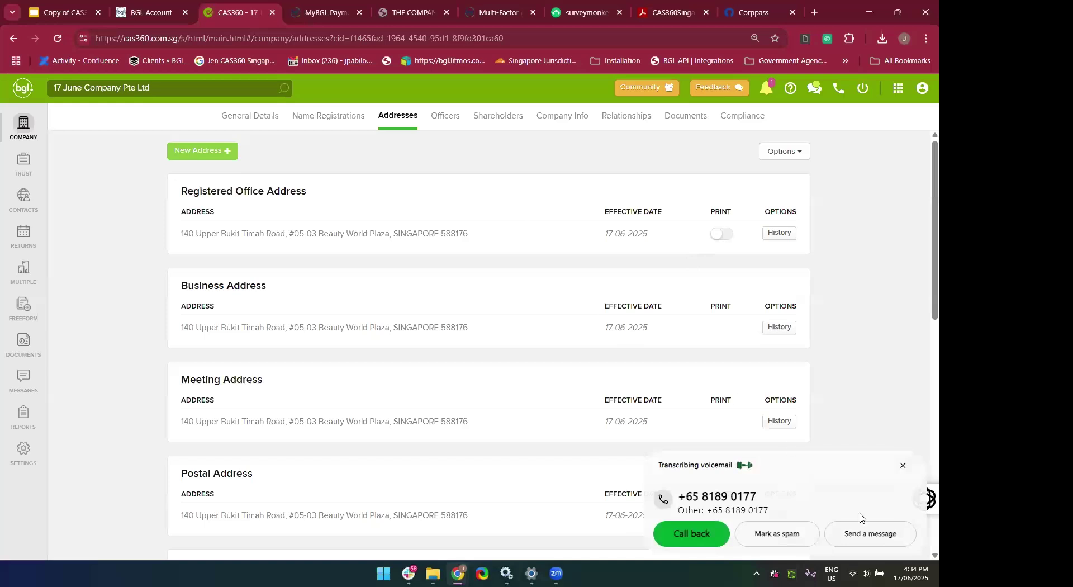
left_click(905, 467)
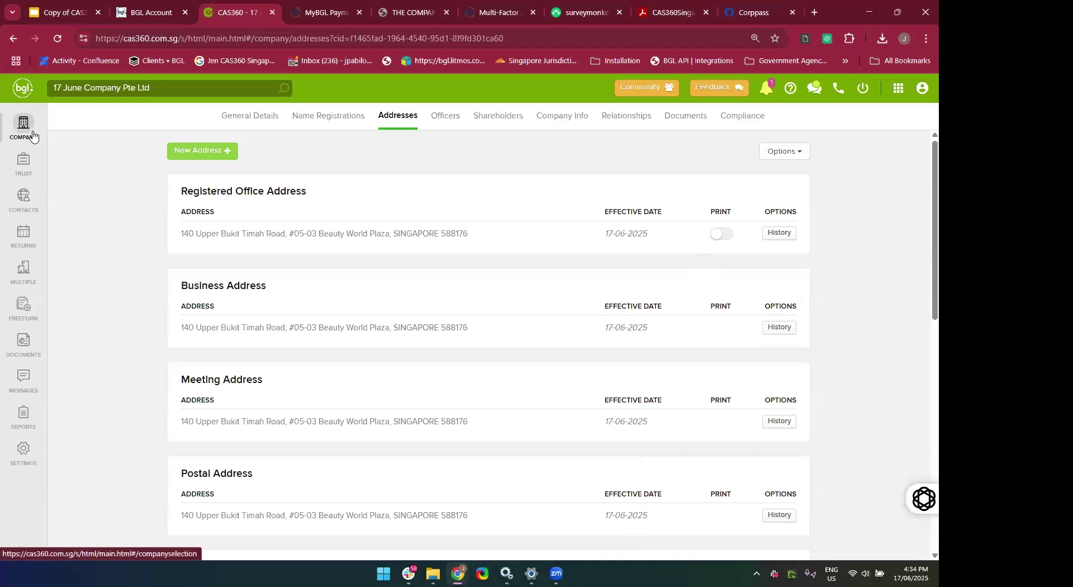
left_click_drag(864, 237, 316, 169)
left_click(122, 202)
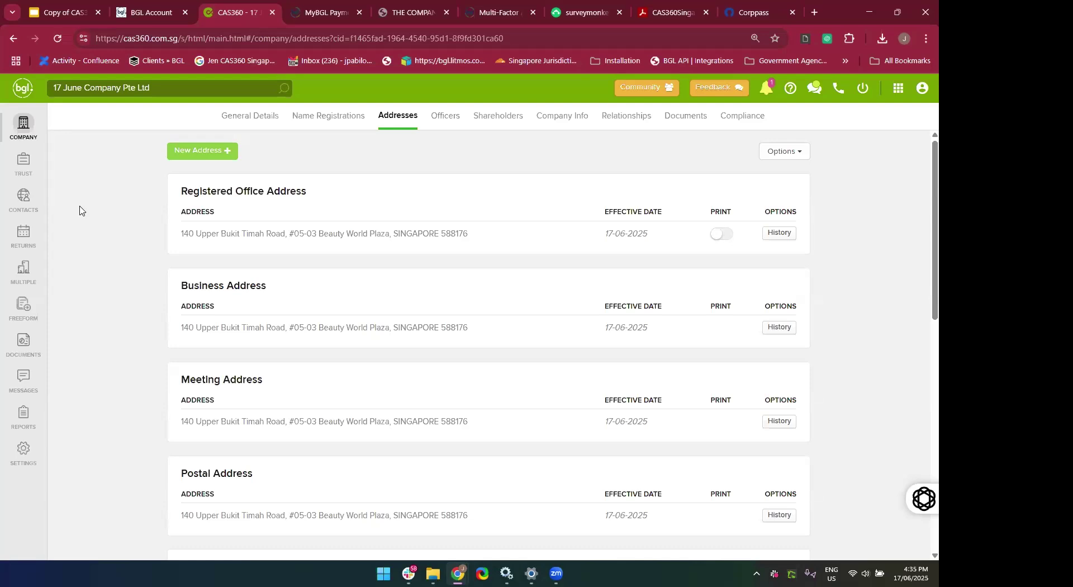
Open Global Contacts and filter by AML/PEP Verified, then by AML/PEP Failed.
left_click(23, 205)
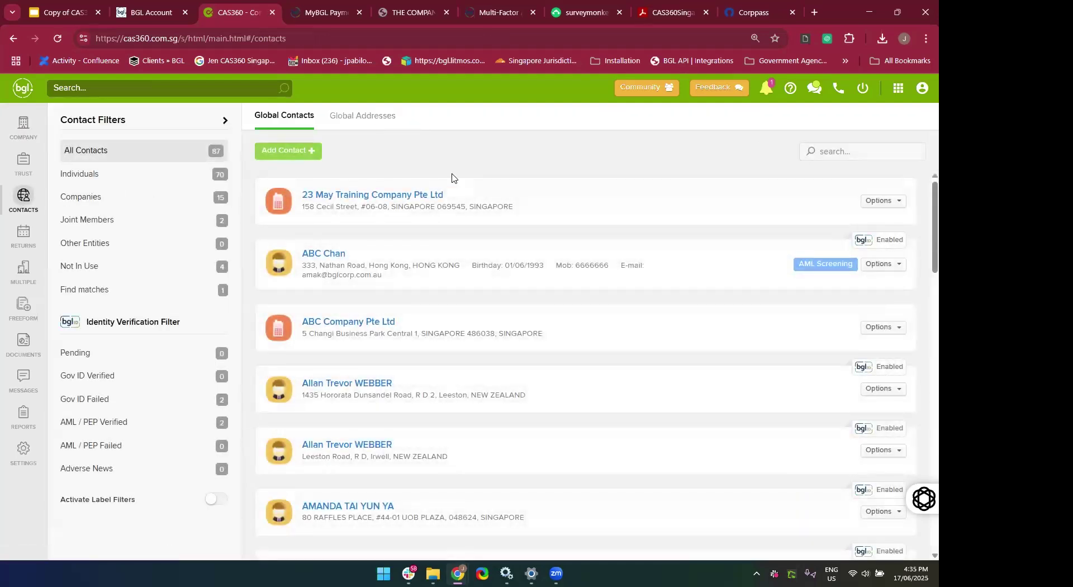
scroll(452, 178, "down", 1)
scroll(452, 178, "up", 1)
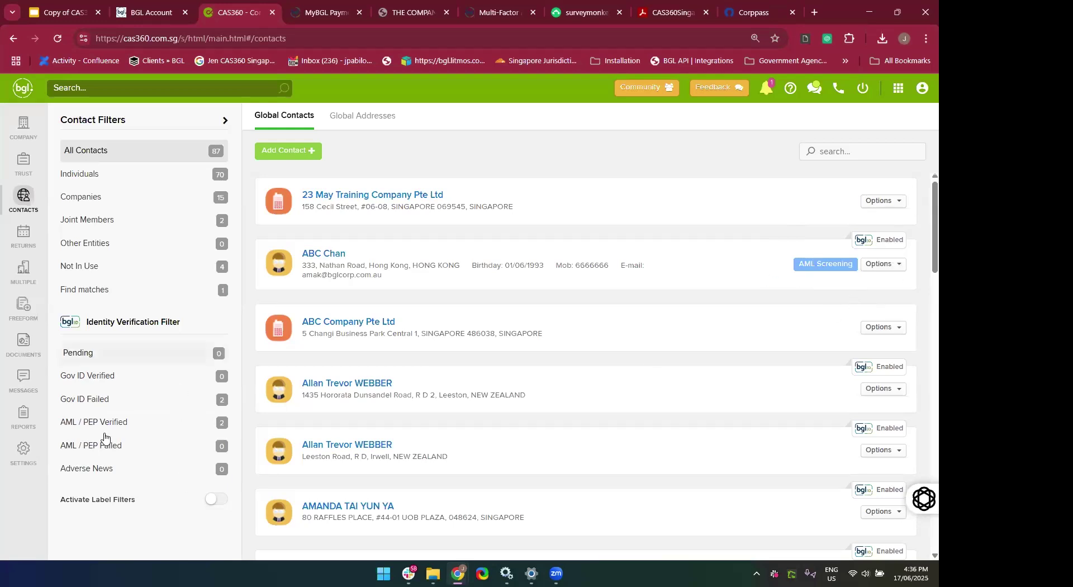
left_click(134, 429)
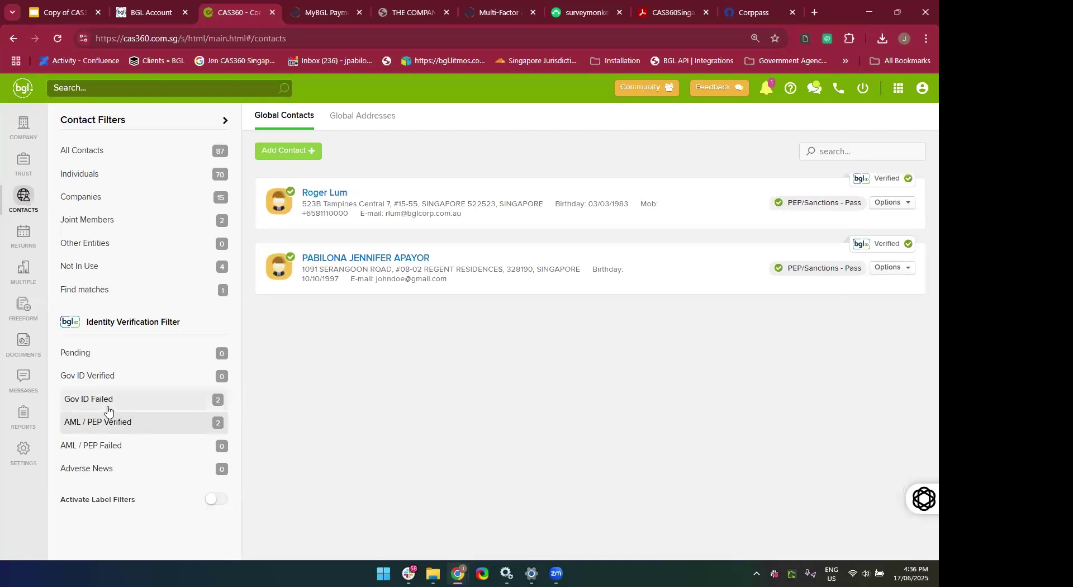
left_click(104, 447)
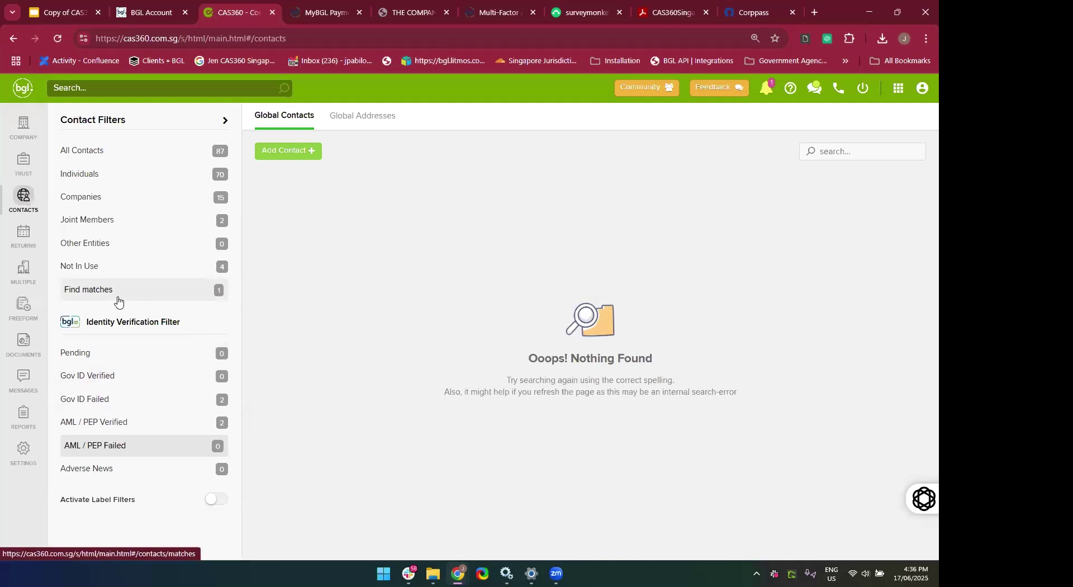
Try the name-only duplicate matching and Not In Use filters, then show only Individuals.
left_click(117, 300)
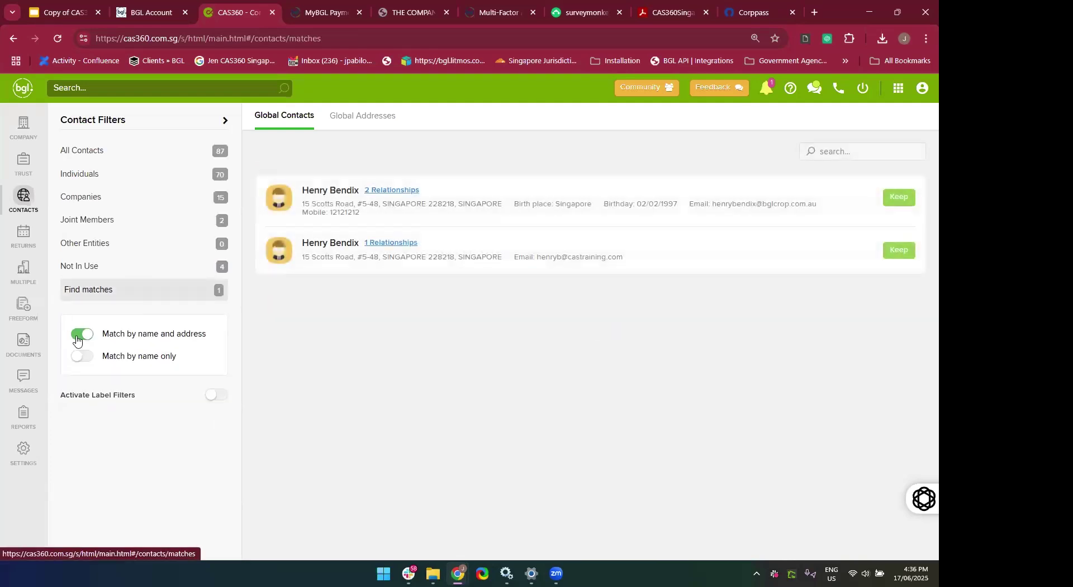
left_click(79, 336)
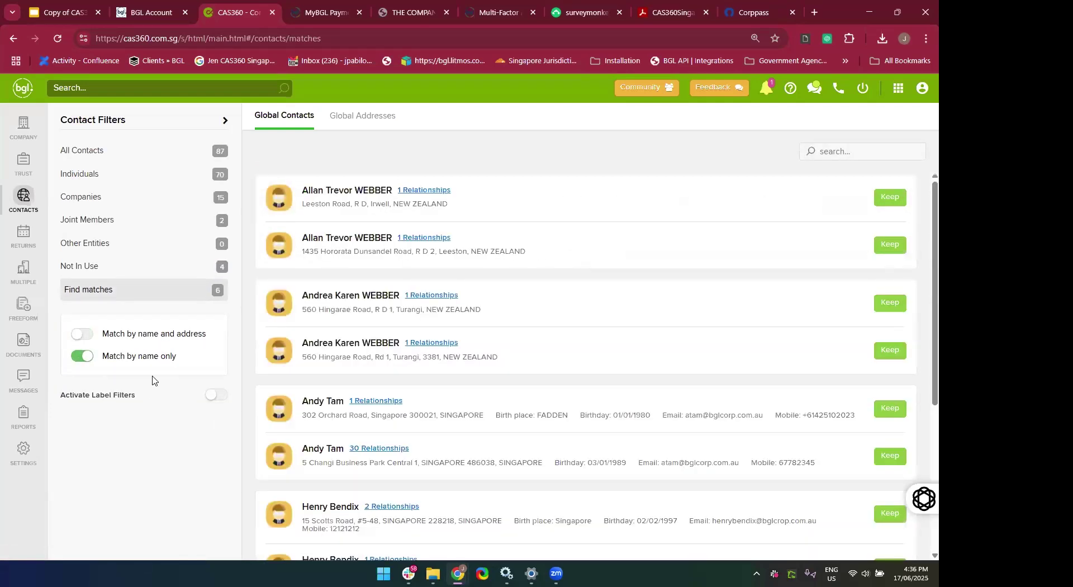
left_click(91, 267)
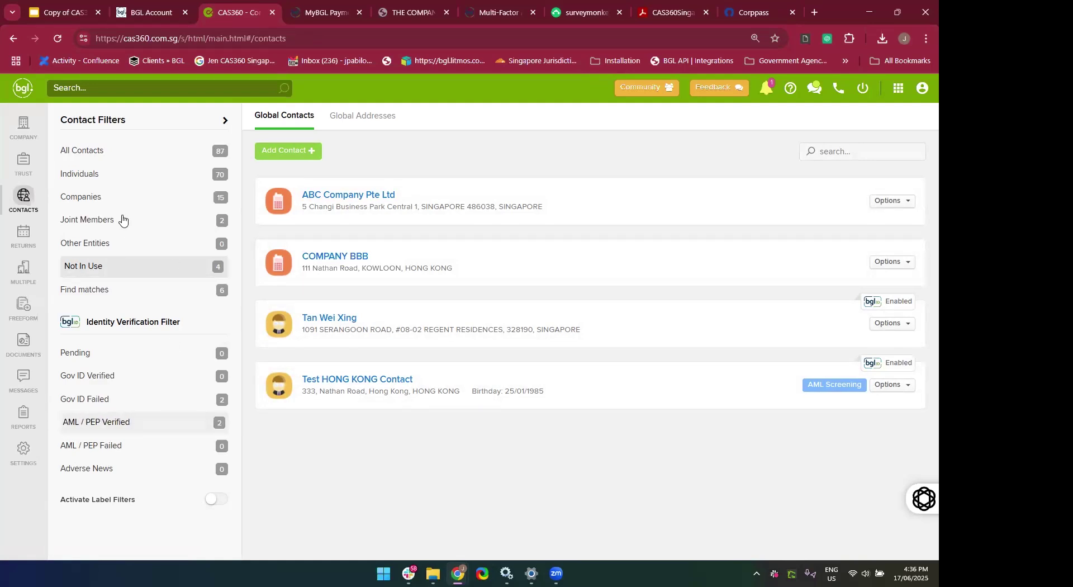
left_click(107, 175)
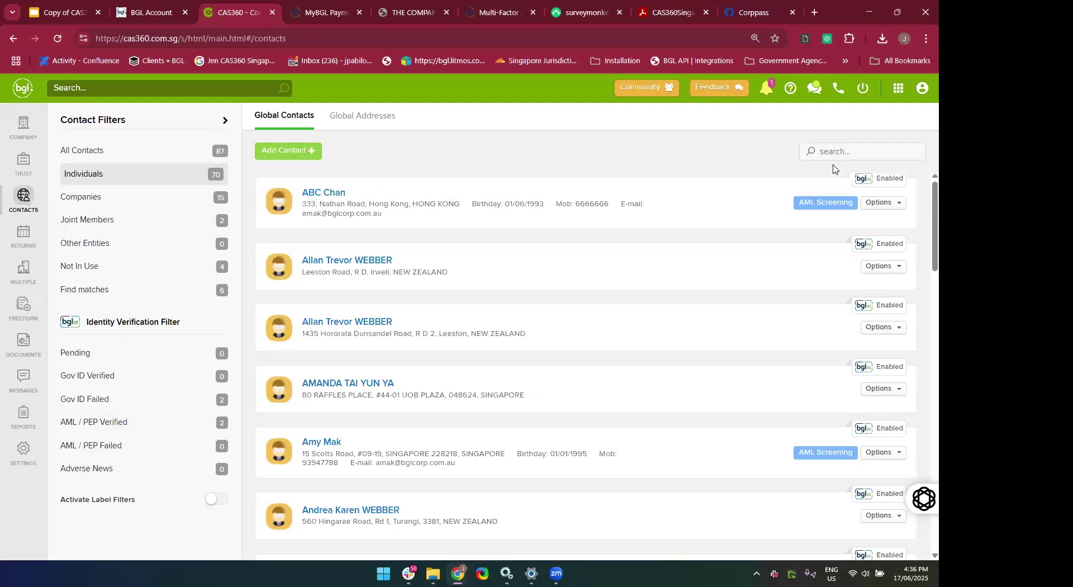
Search contacts by a person's first name and review the matching contact's details.
left_click(832, 151)
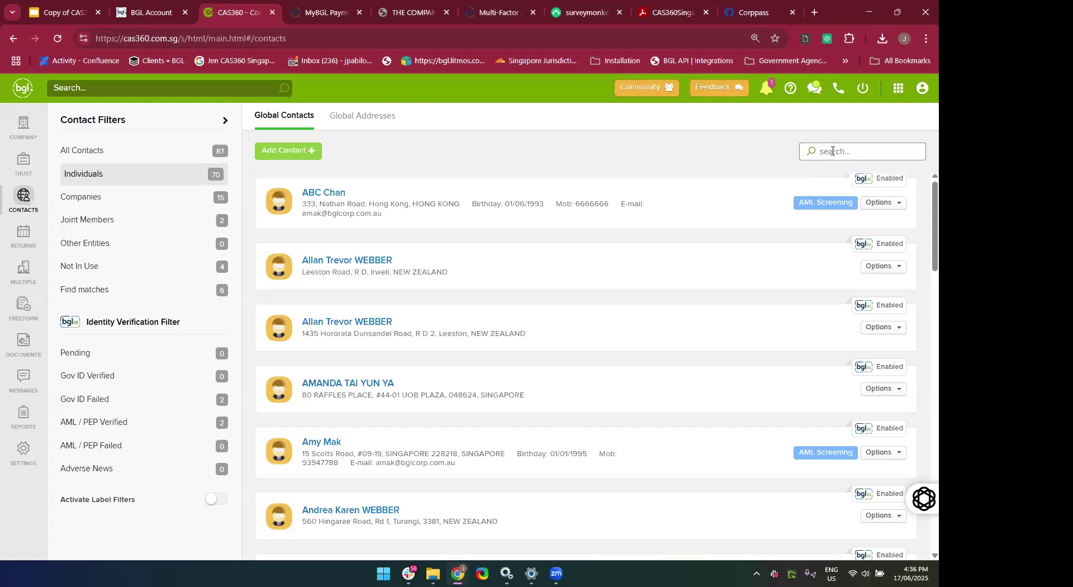
type("Jennifer")
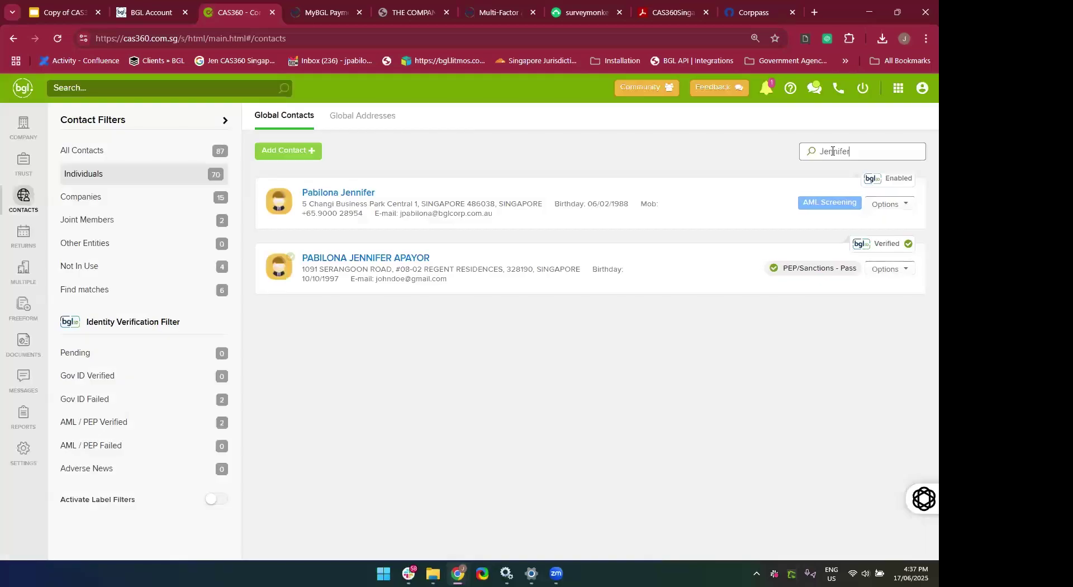
left_click(350, 193)
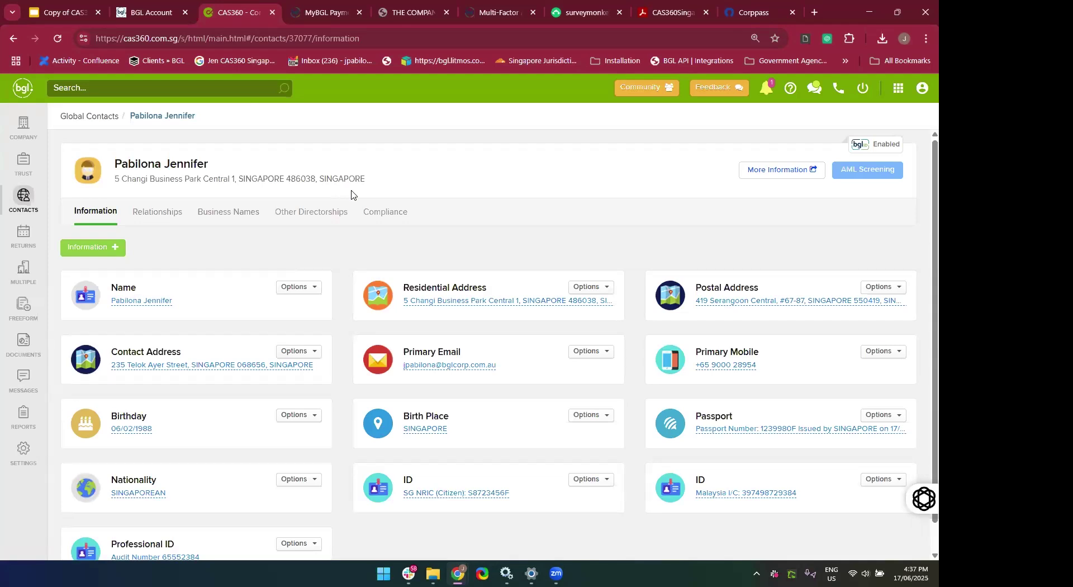
scroll(351, 194, "down", 1)
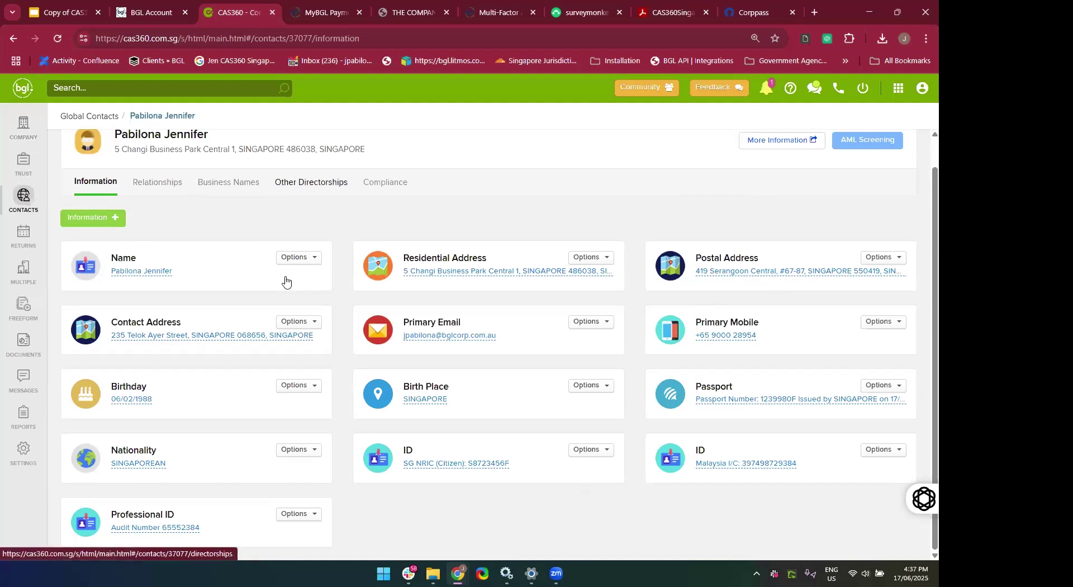
scroll(167, 149, "up", 1)
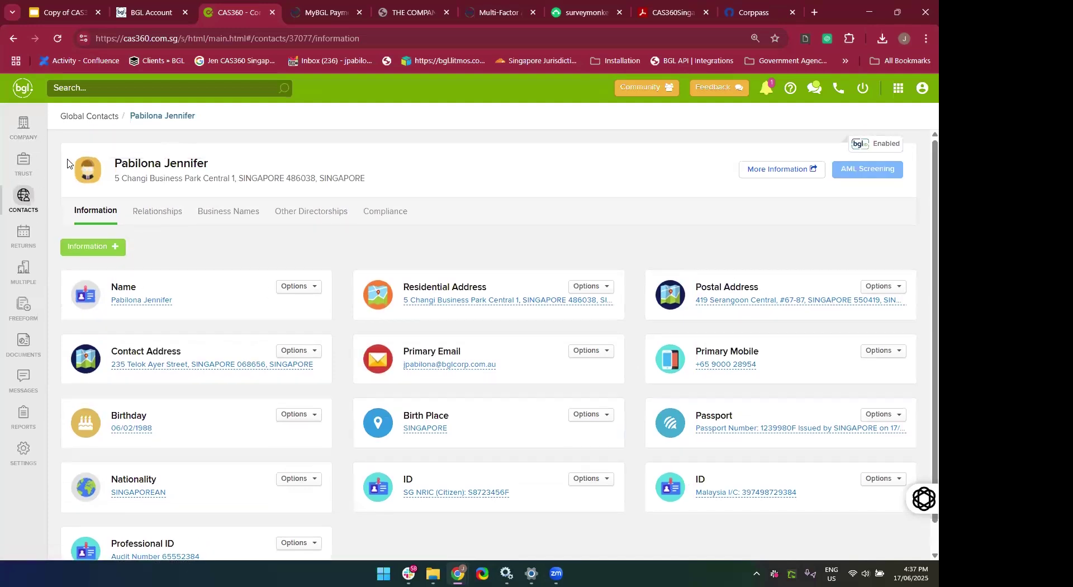
left_click(89, 116)
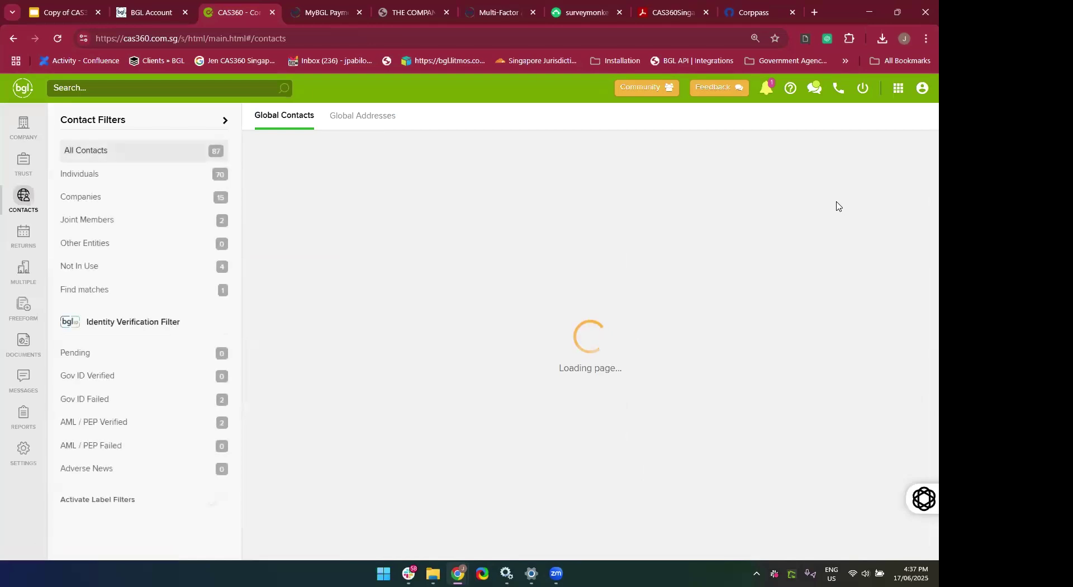
left_click(806, 155)
type("Alexis")
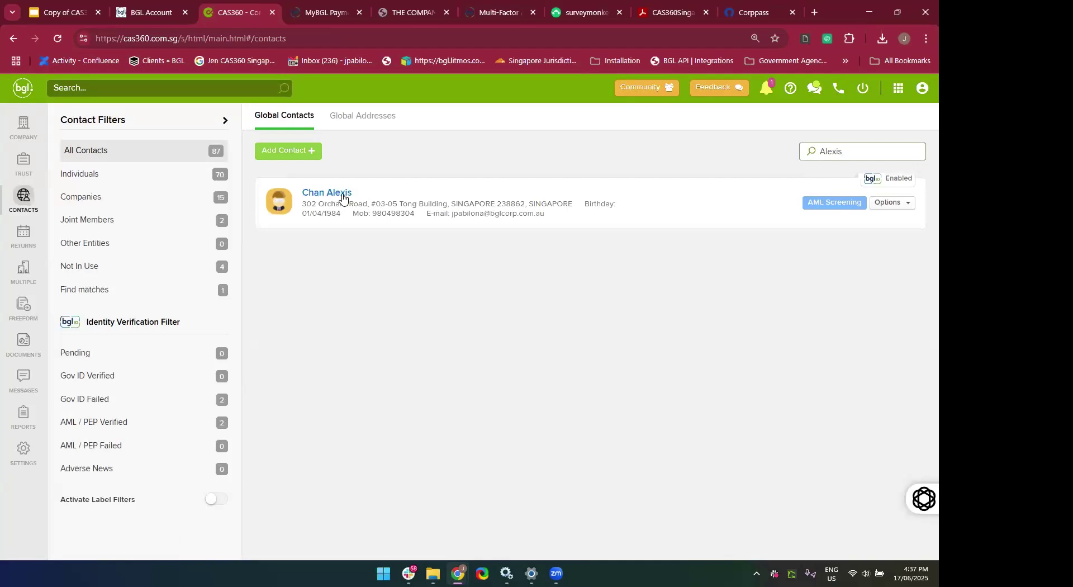
left_click(327, 195)
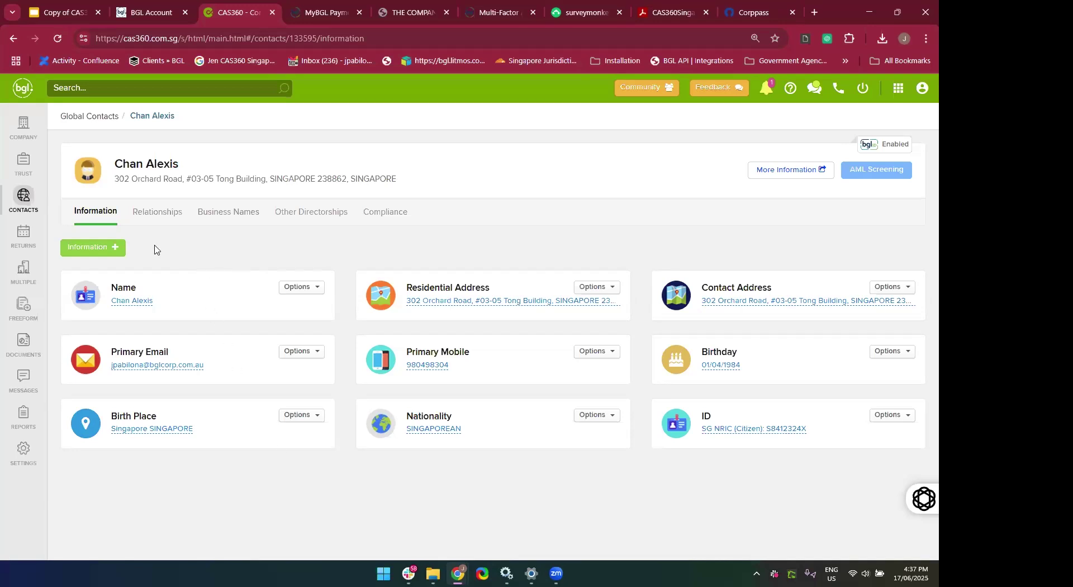
Browse the available address types, then cancel without adding an address.
left_click(110, 248)
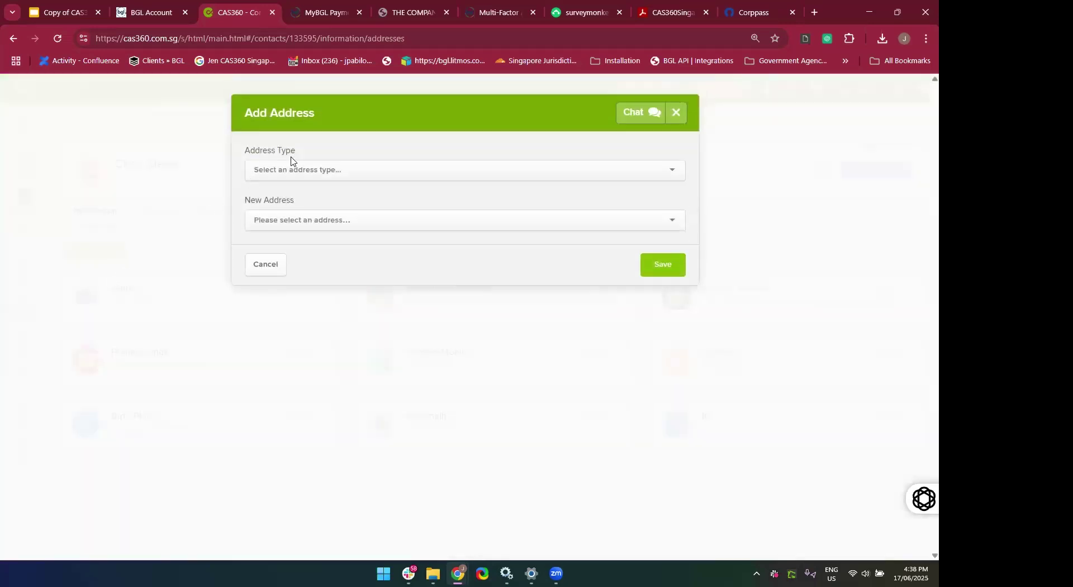
left_click(302, 168)
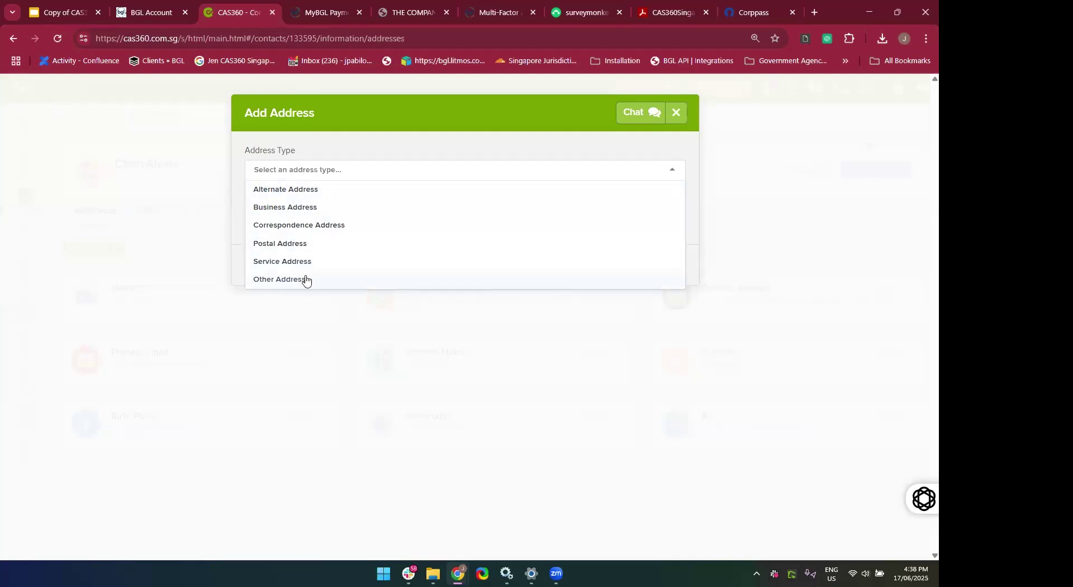
left_click(416, 166)
left_click(395, 218)
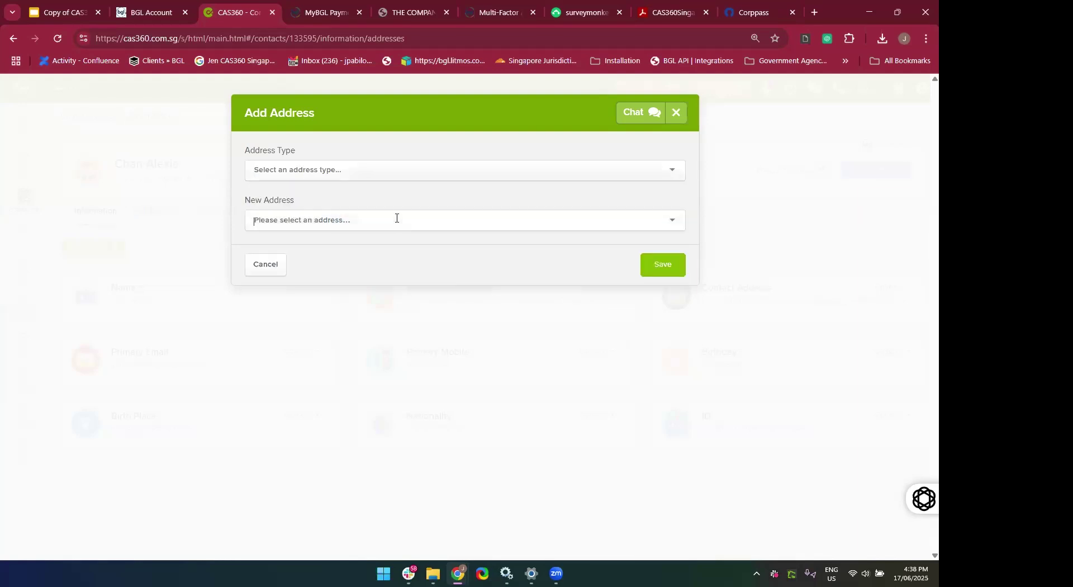
left_click(364, 170)
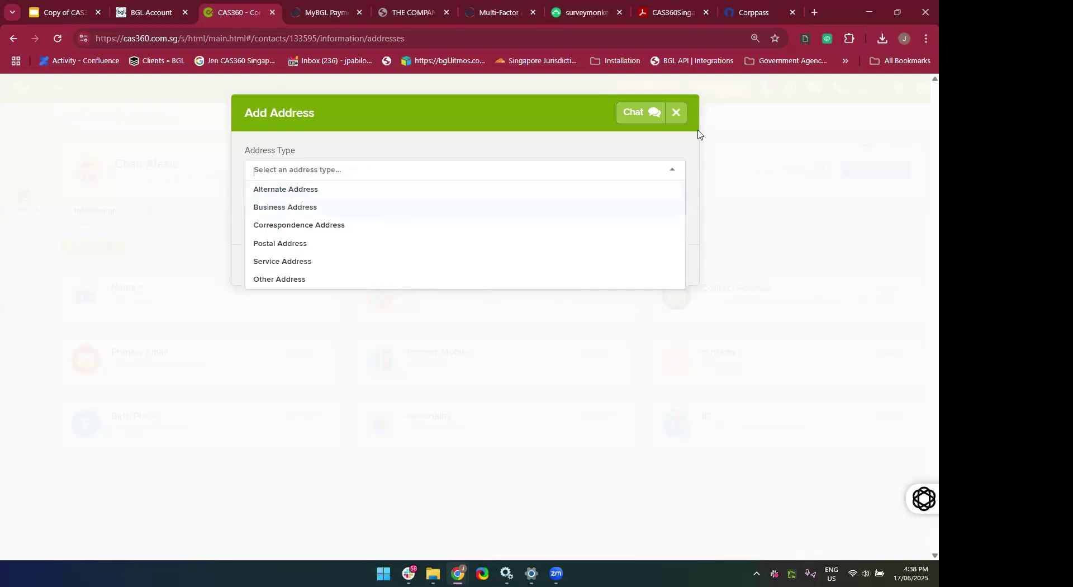
left_click(681, 114)
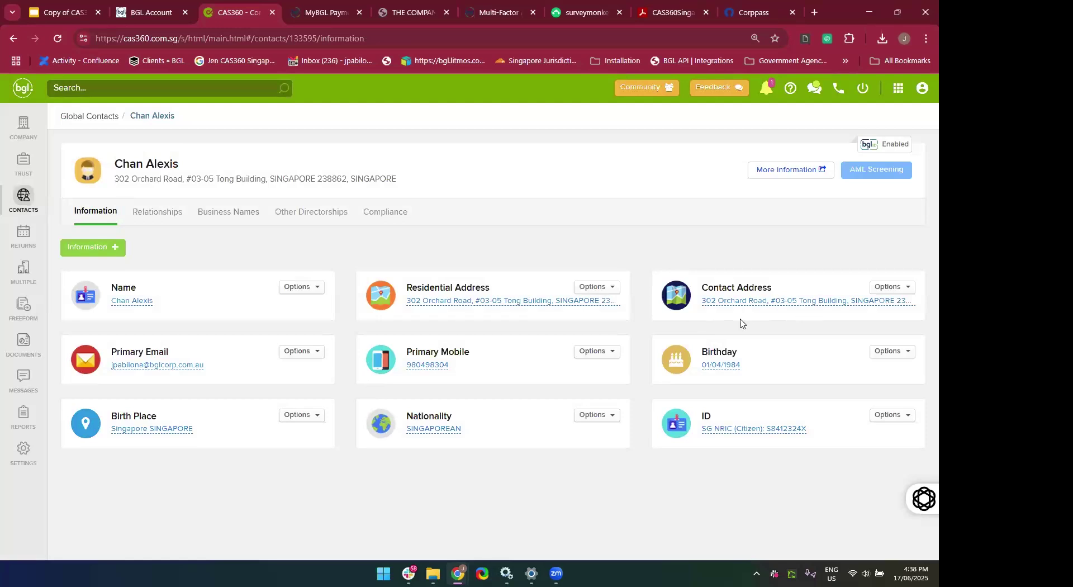
Add a Business Address of 5 Changi Business Park Central 1, SINGAPORE 486038.
left_click(110, 250)
left_click(124, 272)
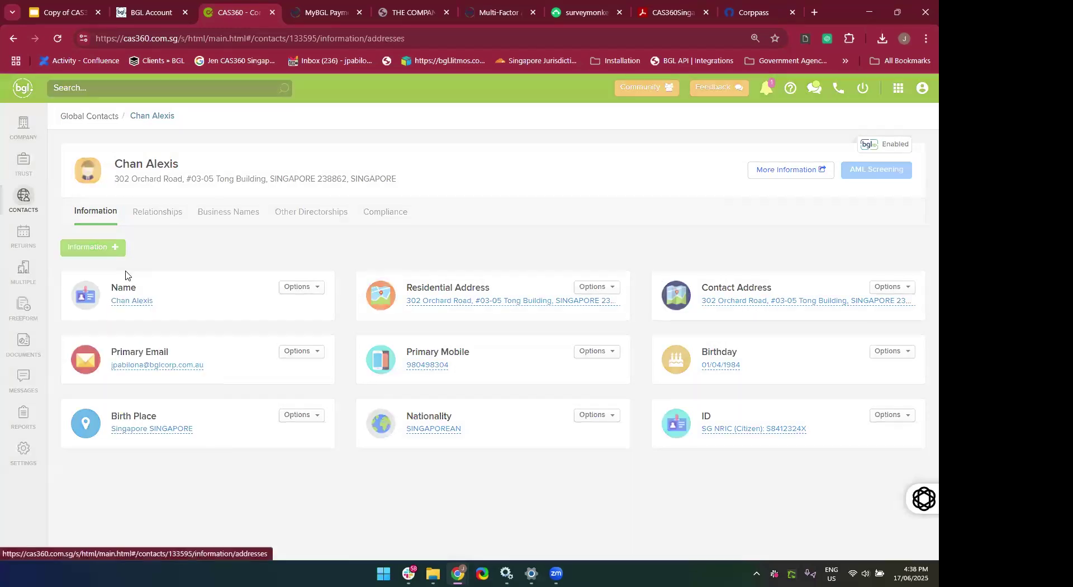
left_click(283, 173)
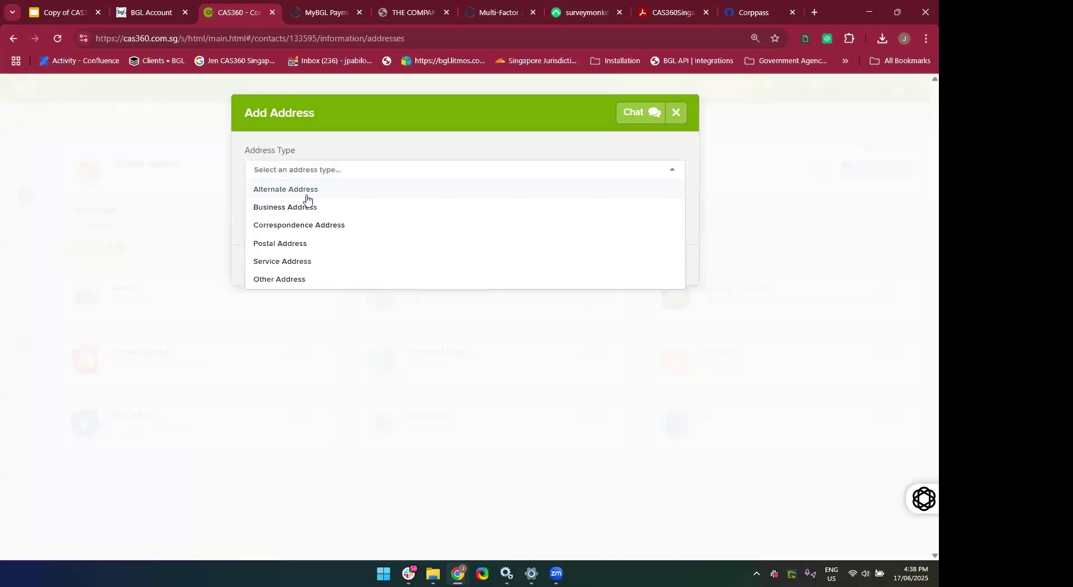
left_click(335, 211)
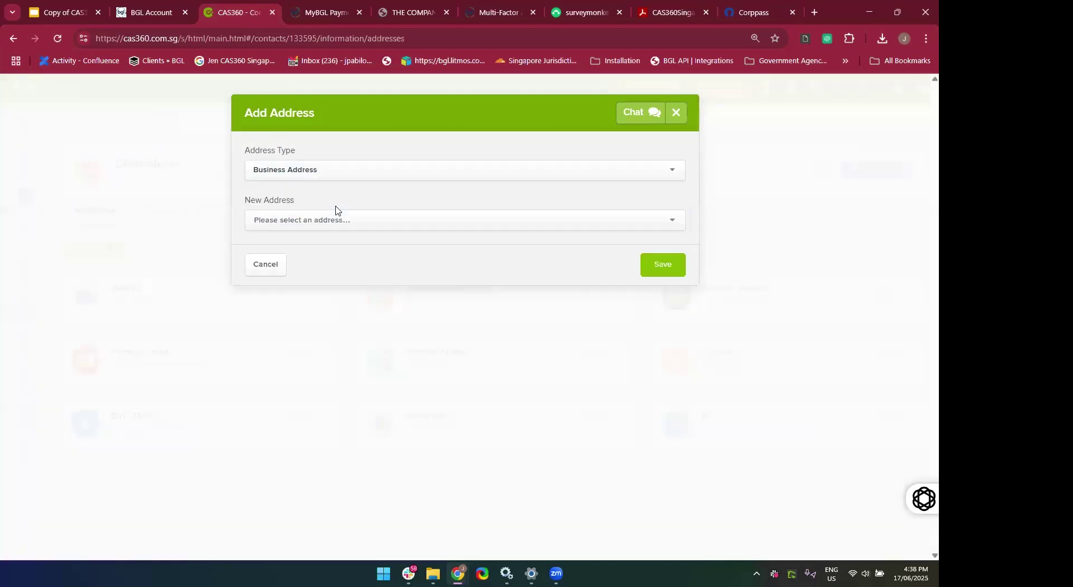
left_click(326, 220)
type("Chau")
key("BackSpace")
key("BackSpace")
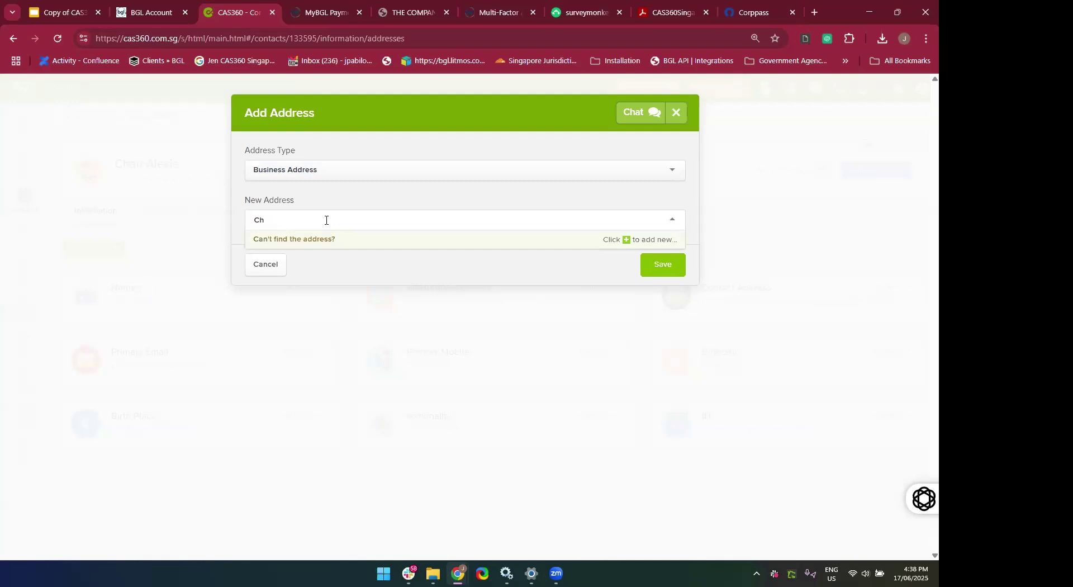
type("angi")
left_click(358, 262)
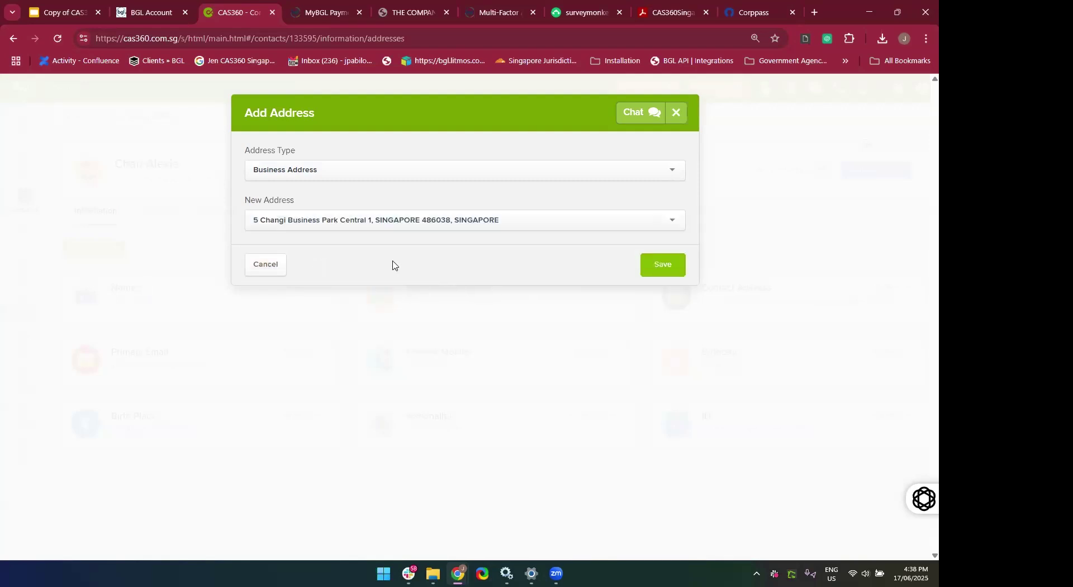
left_click(663, 265)
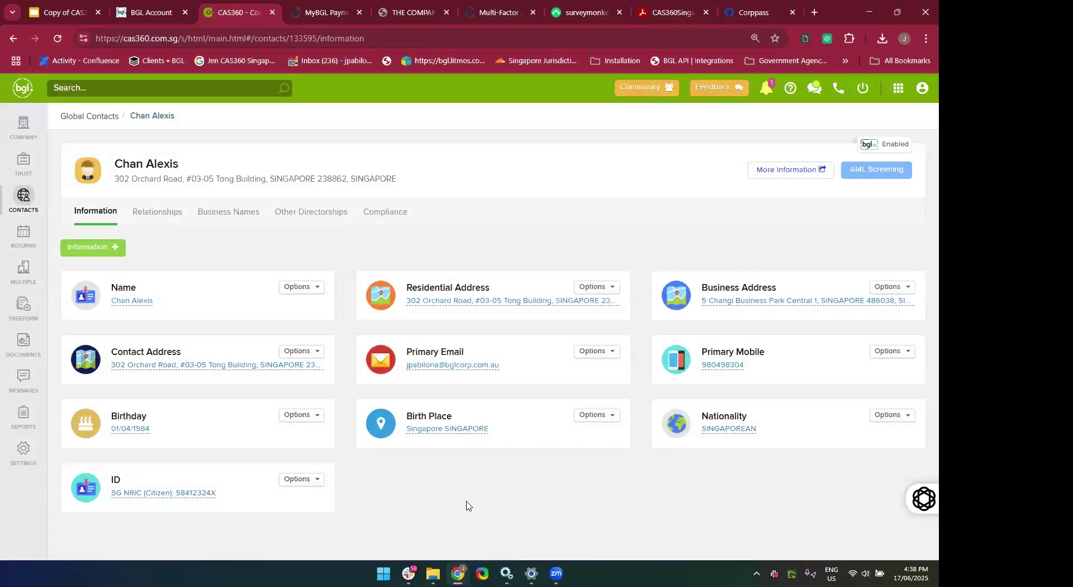
Start a Passport identification entry with its passport number, issued by SINGAPORE.
left_click(97, 252)
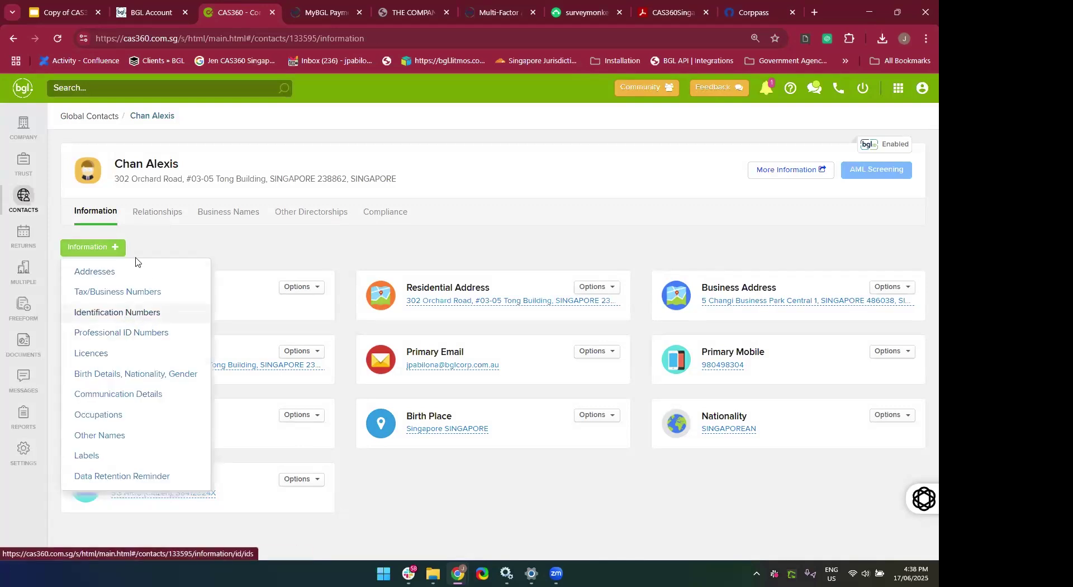
left_click(111, 317)
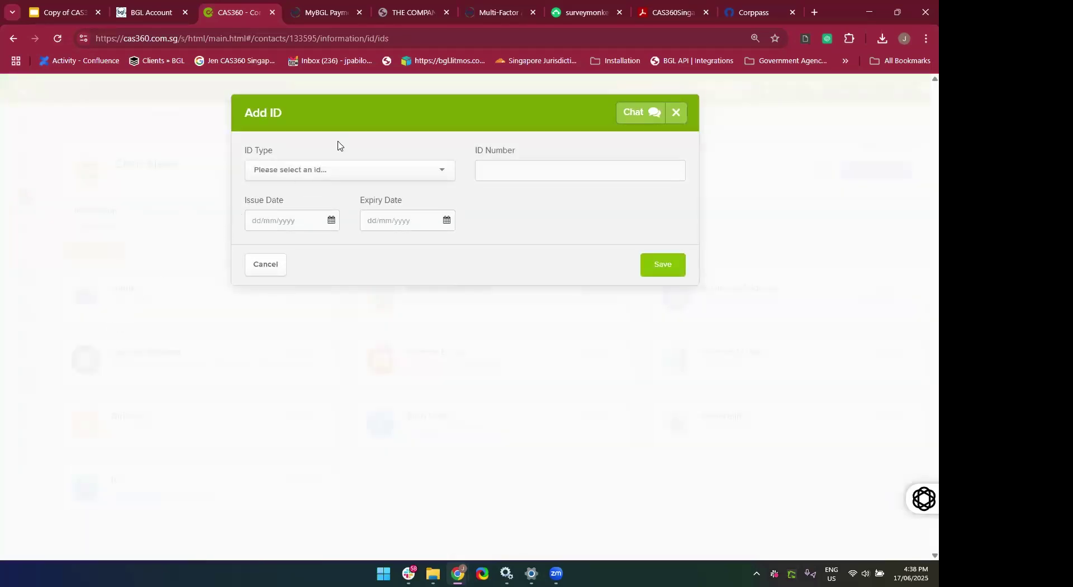
left_click(338, 169)
scroll(354, 234, "down", 2)
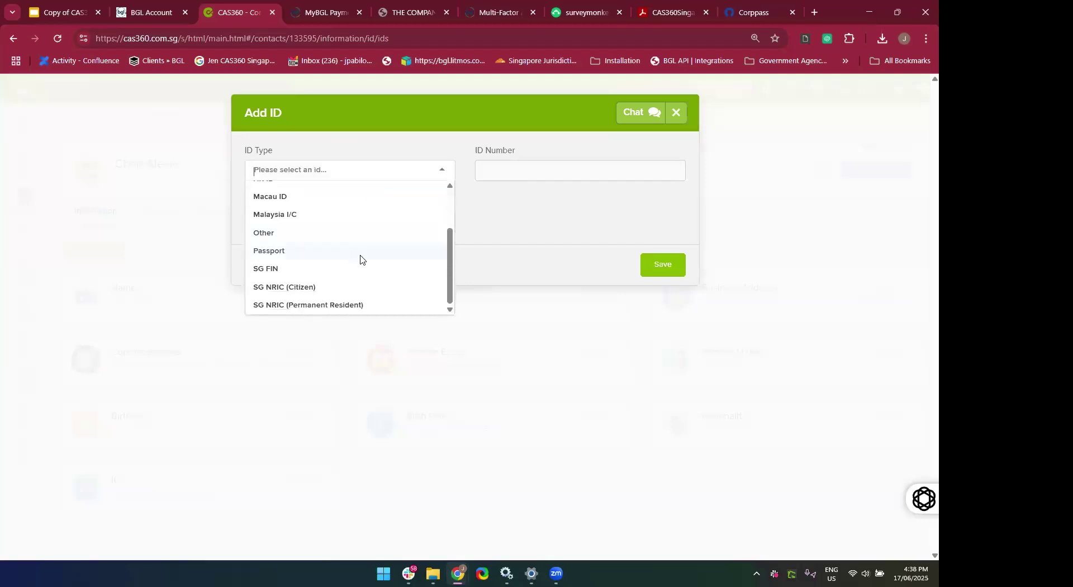
left_click(356, 253)
left_click(520, 170)
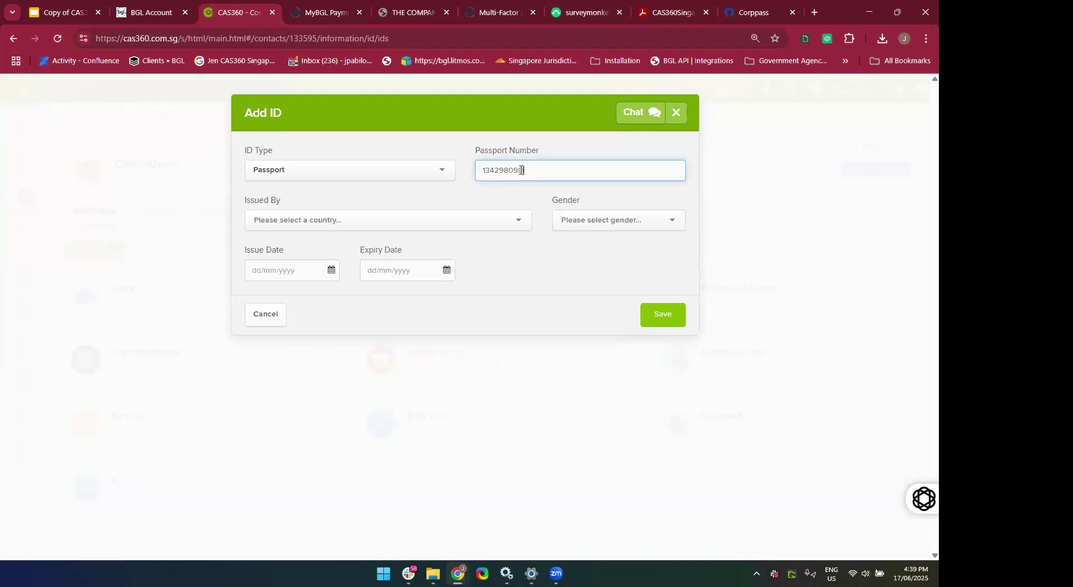
left_click(464, 230)
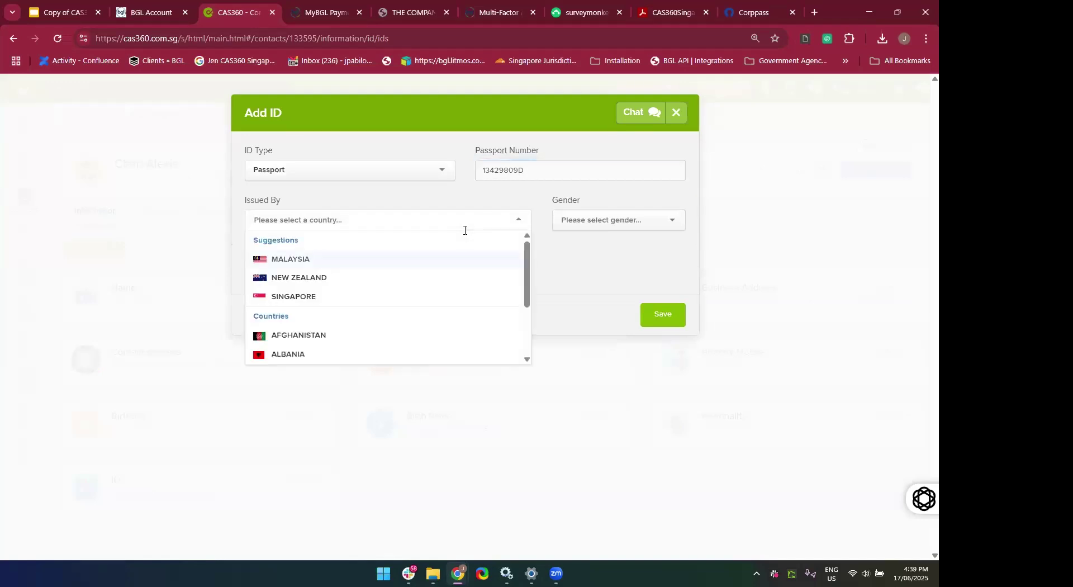
left_click(387, 298)
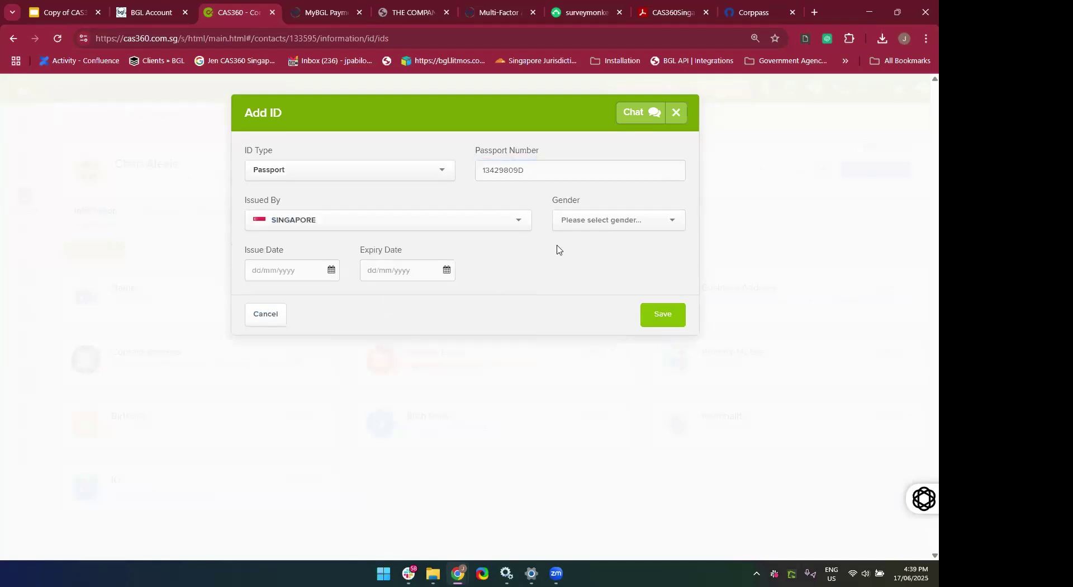
Set gender Female, validity 04/04/2020 to 04/04/2026, and save the passport.
left_click(567, 219)
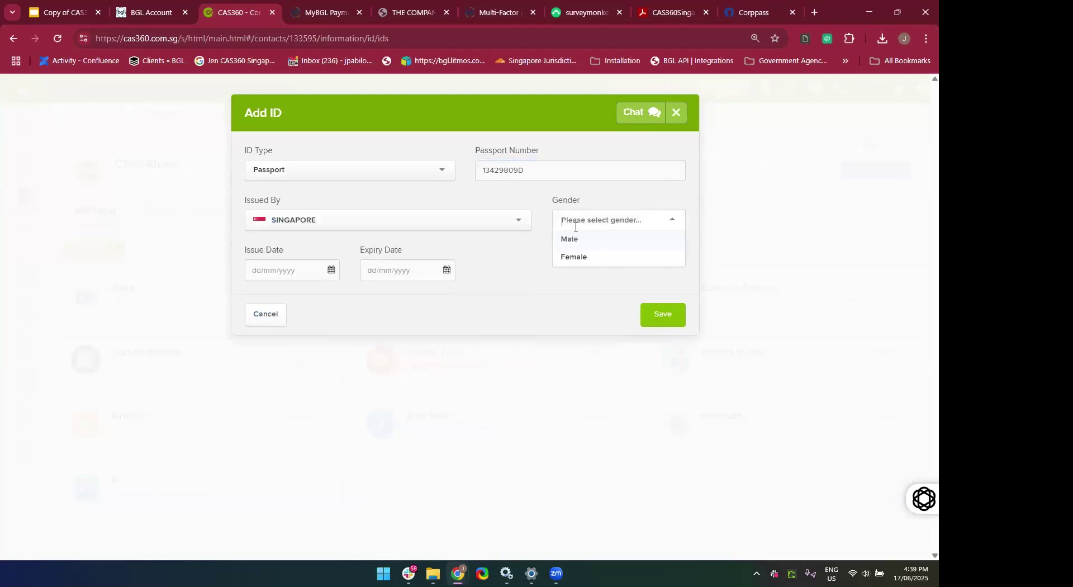
left_click(578, 258)
left_click(321, 271)
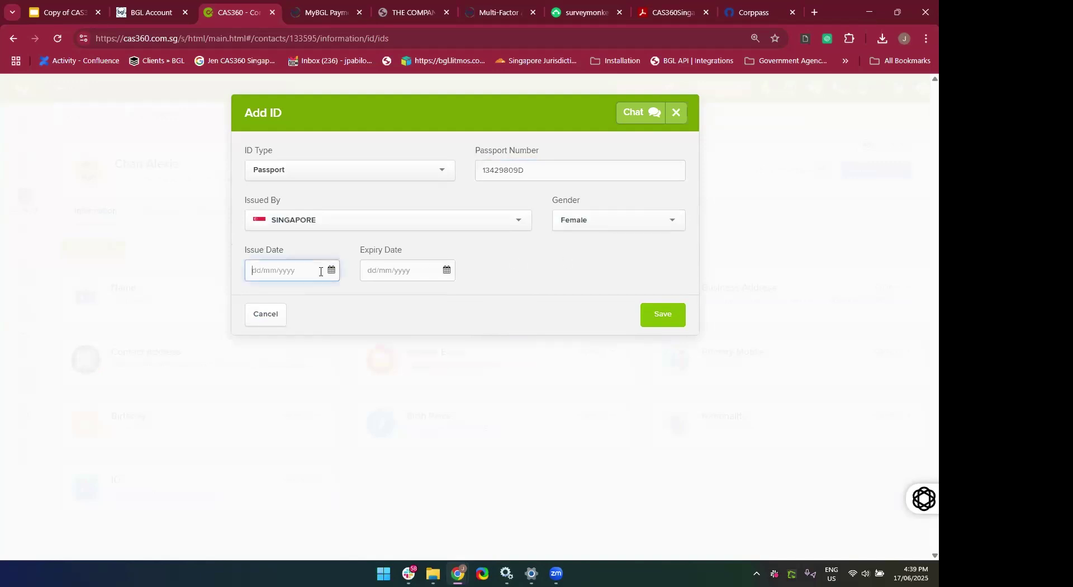
type("04/")
type("04/20")
type("20")
left_click(403, 273)
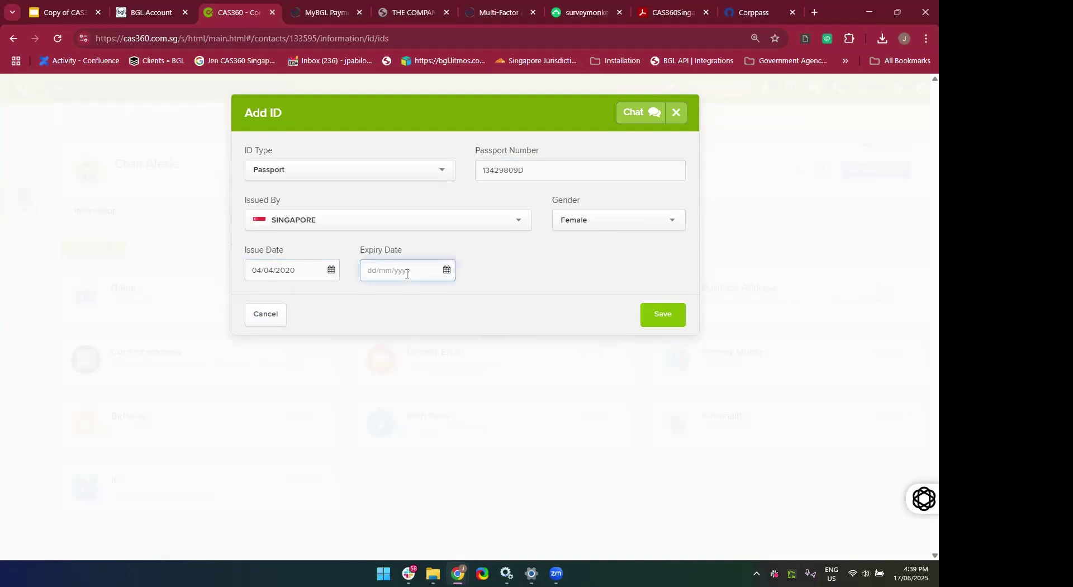
type("04/04/")
type("2026")
left_click(514, 301)
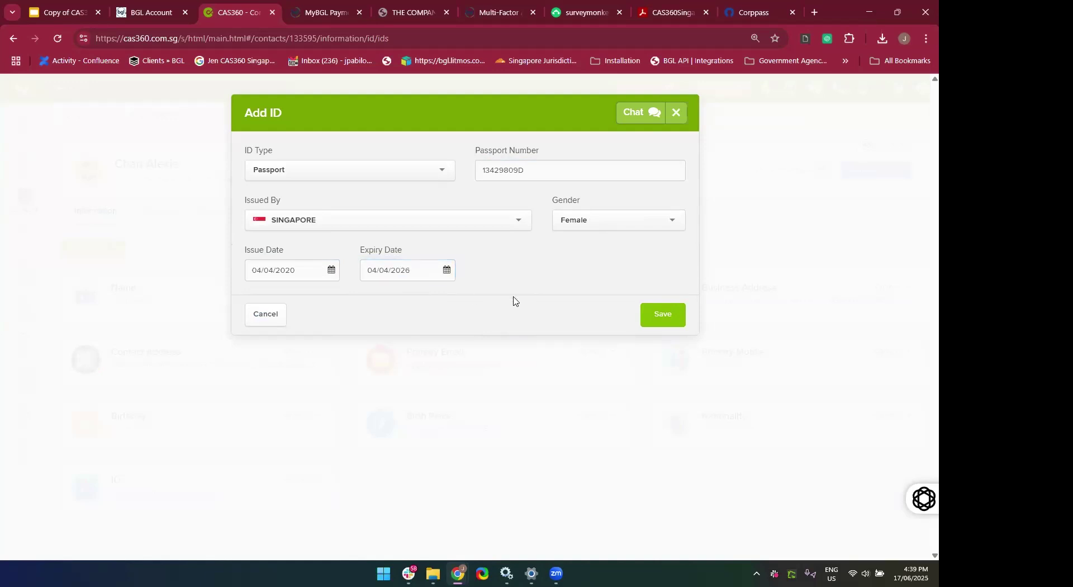
left_click(659, 320)
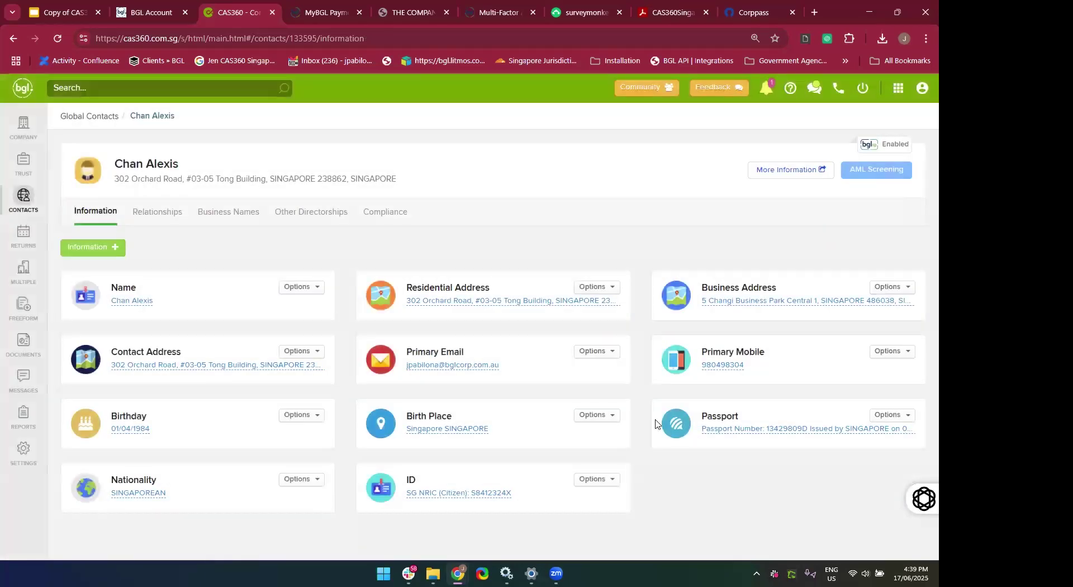
right_click(780, 472)
key("Escape")
Correct the passport number in the Edit Passport dialog and save.
left_click(727, 435)
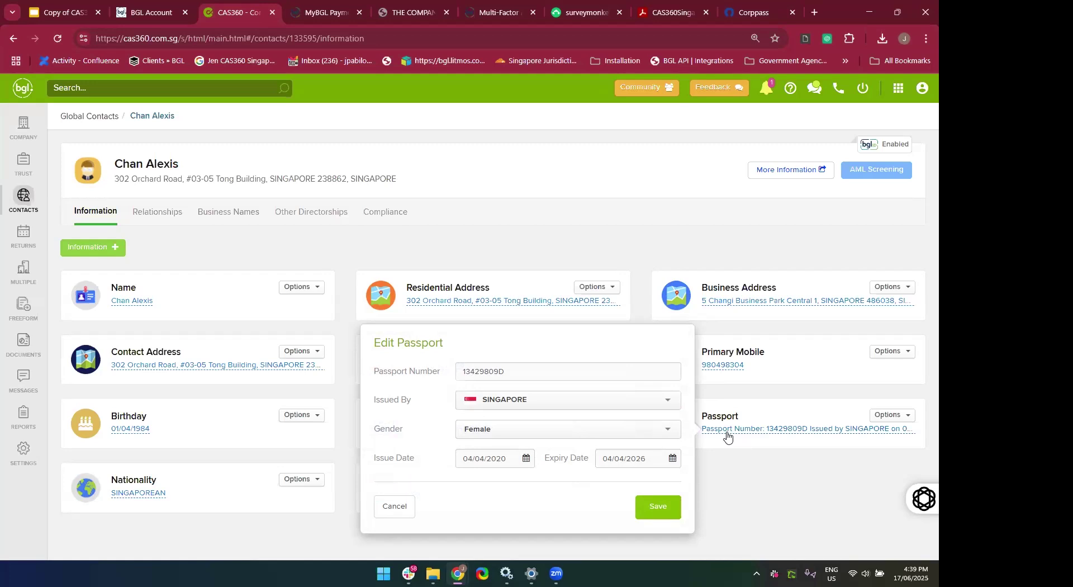
left_click(496, 371)
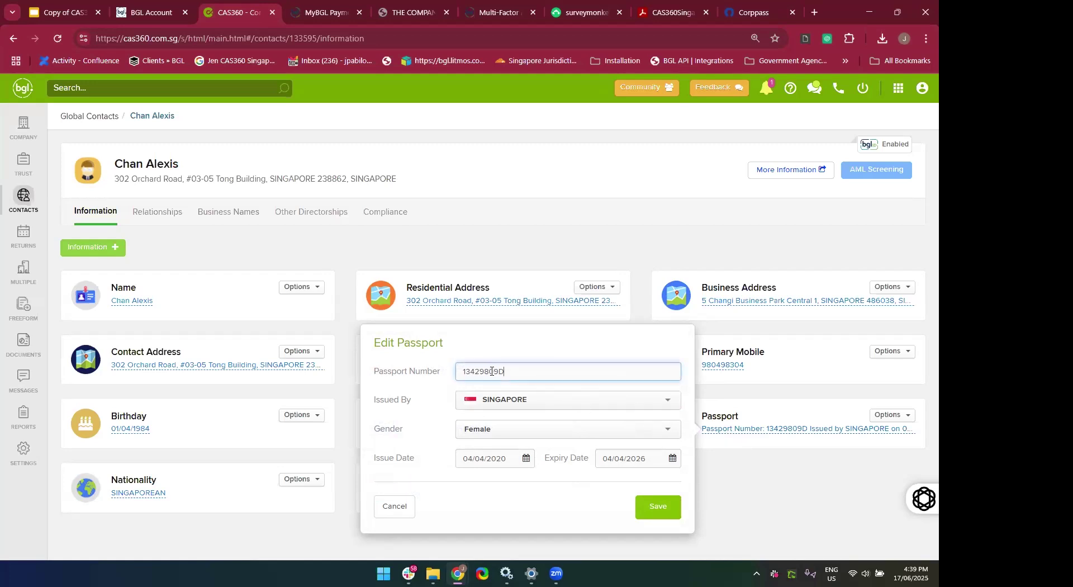
key("BackSpace")
key("BackSpace")
key("BackSpace")
key("BackSpace")
key("BackSpace")
key("BackSpace")
key("BackSpace")
key("BackSpace")
left_click(652, 507)
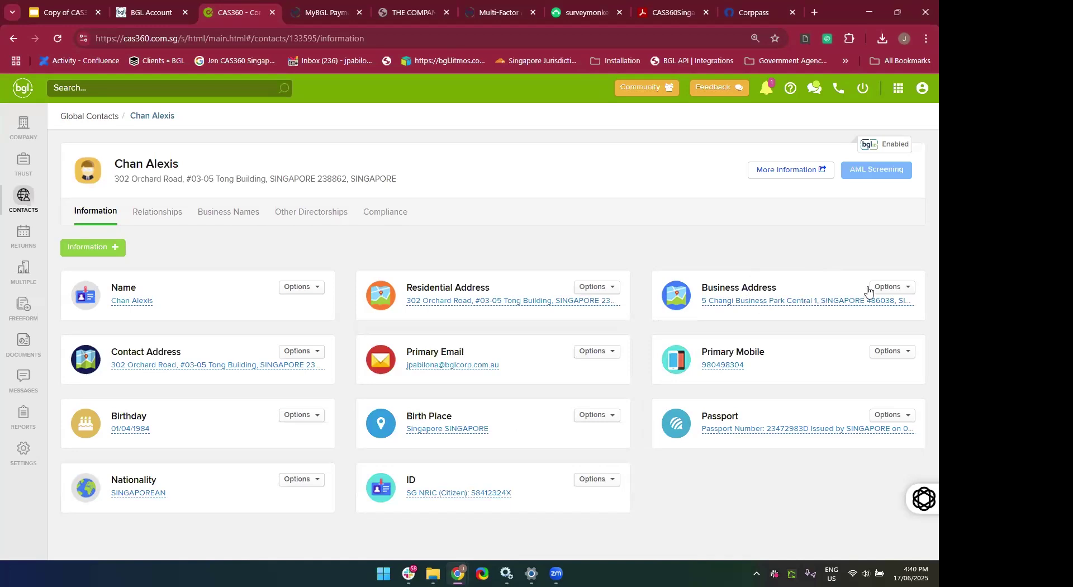
Delete the contact's Business Address entry and confirm the deletion.
left_click(893, 289)
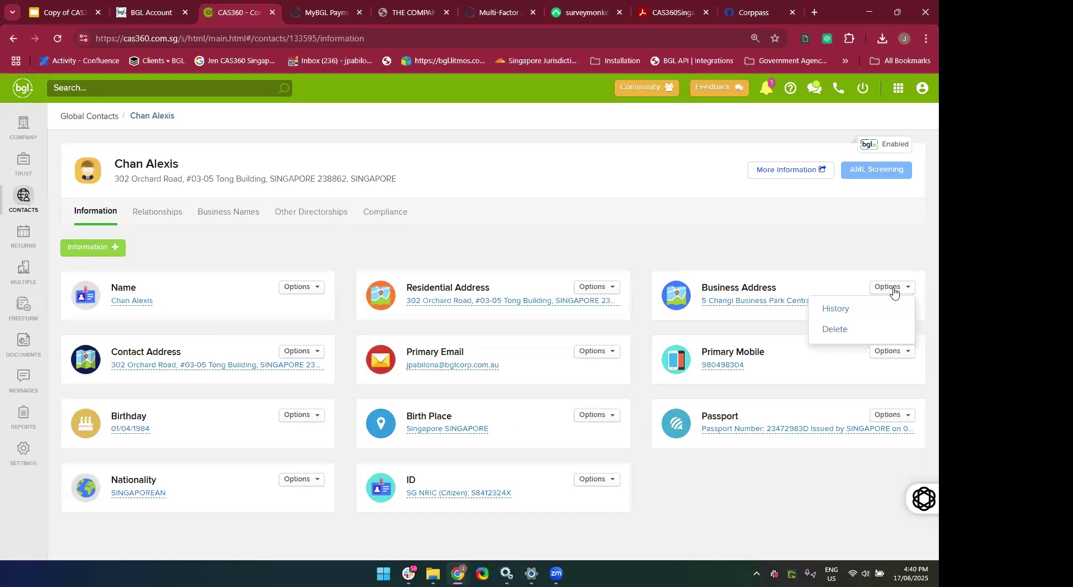
left_click(865, 333)
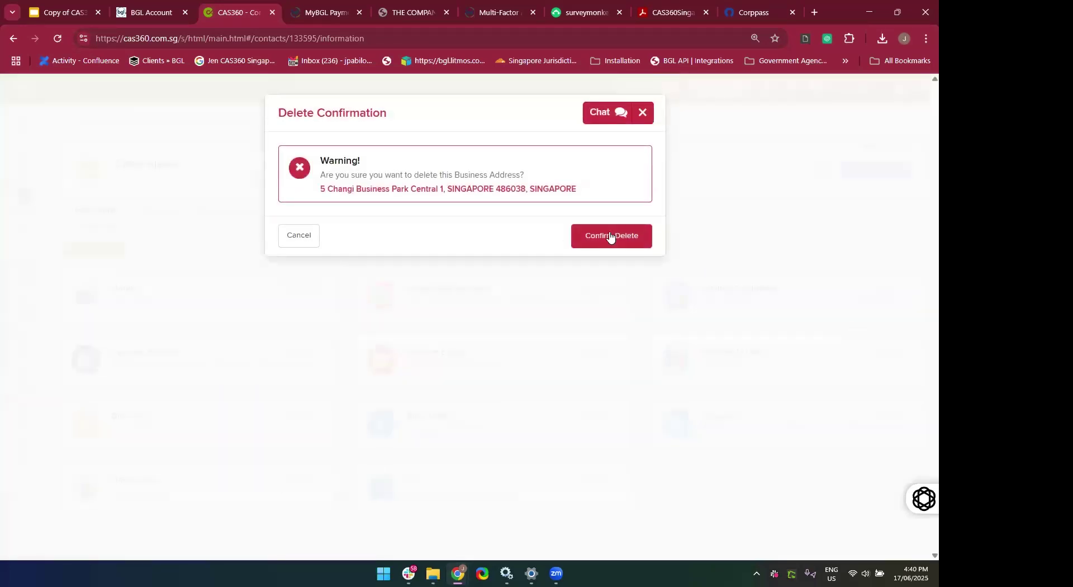
left_click(609, 236)
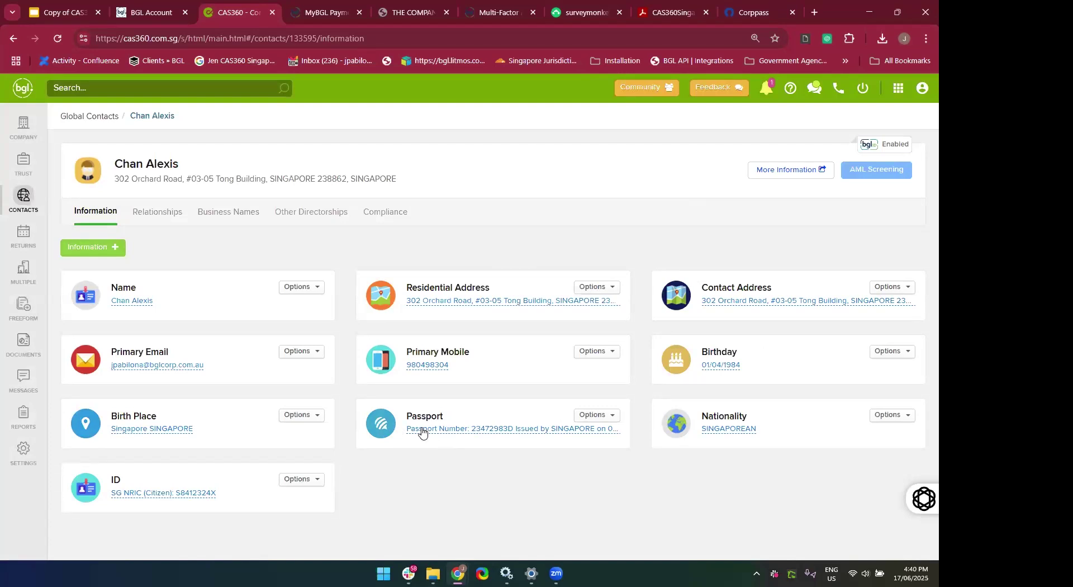
Review the passport and name details, closing both without changes.
left_click(486, 430)
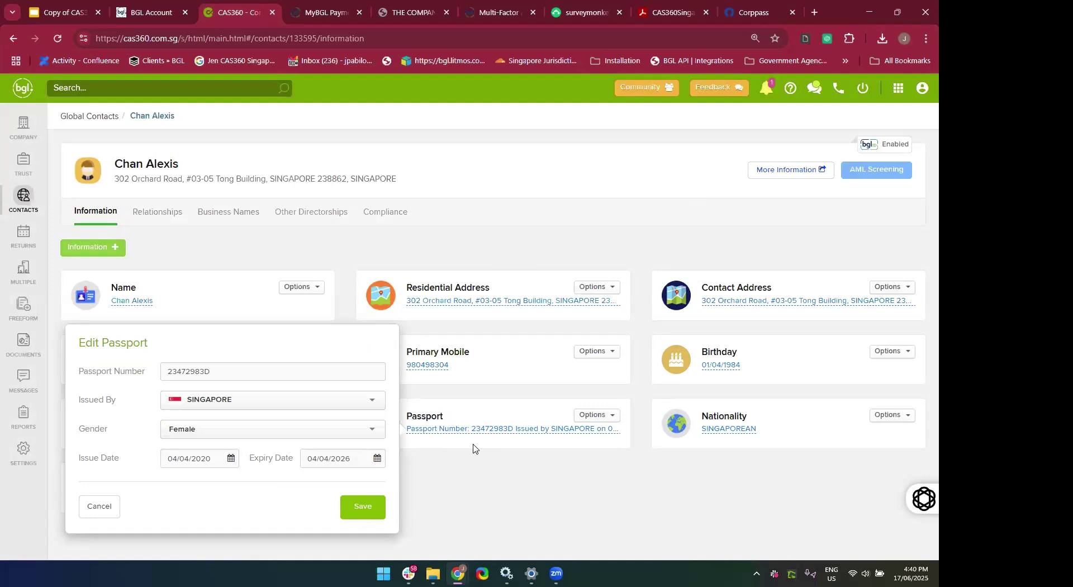
left_click(90, 514)
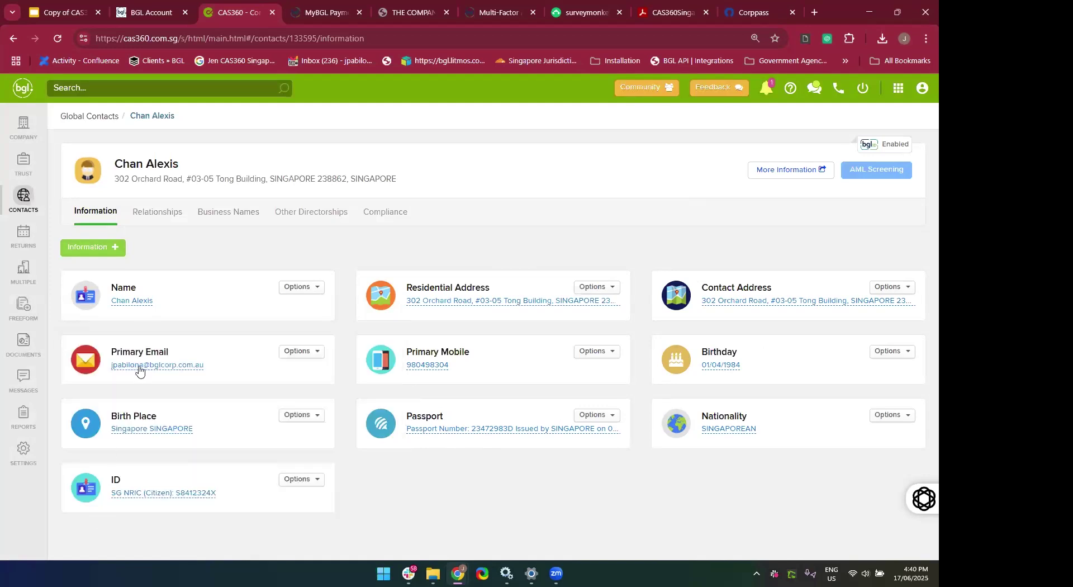
left_click(138, 302)
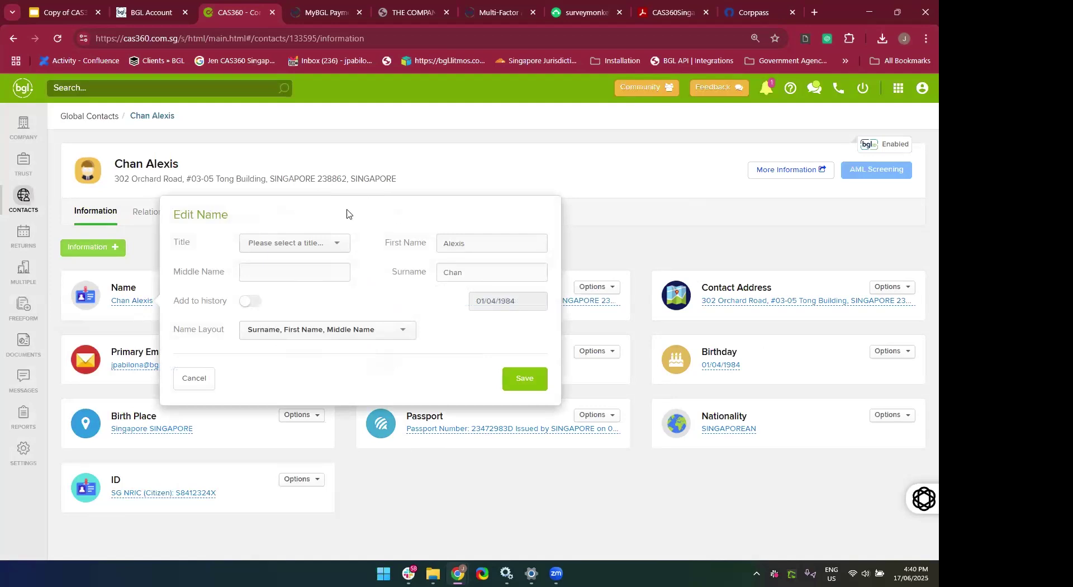
left_click(189, 391)
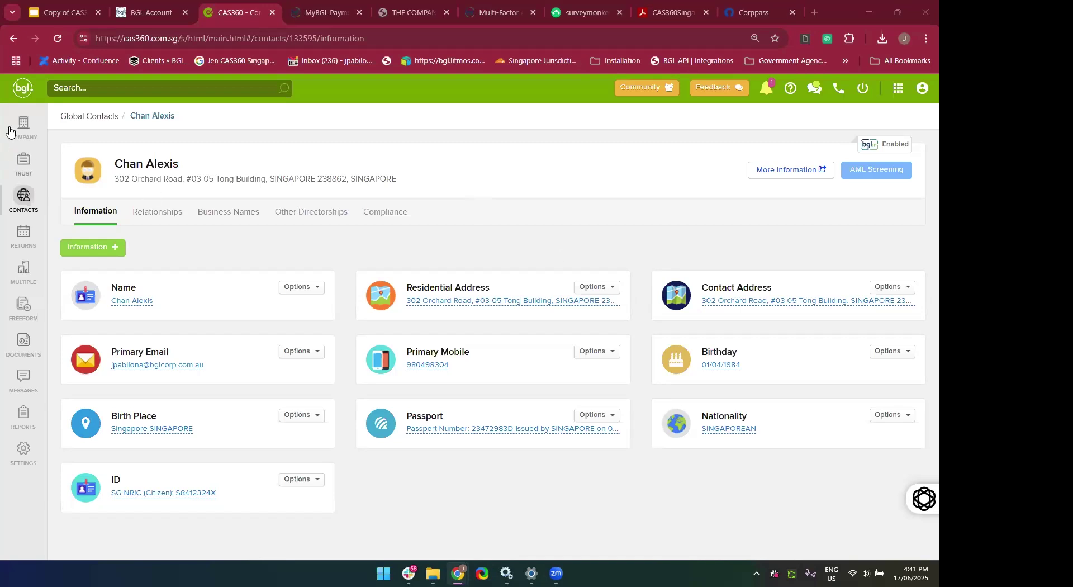
Open Global Addresses and inspect the 101 Cecil Street address without changing it.
left_click(25, 195)
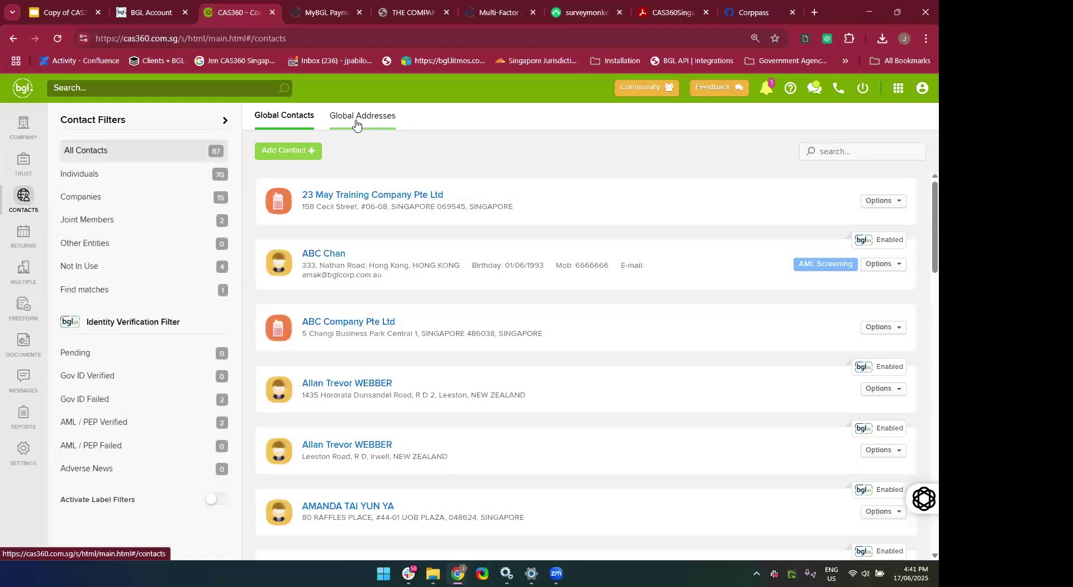
left_click(356, 123)
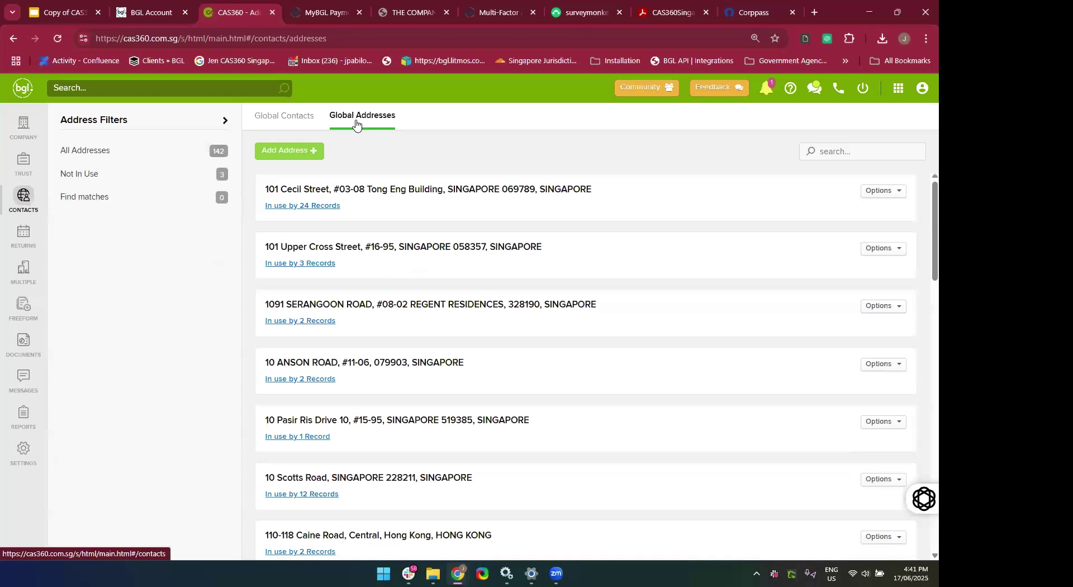
left_click(883, 195)
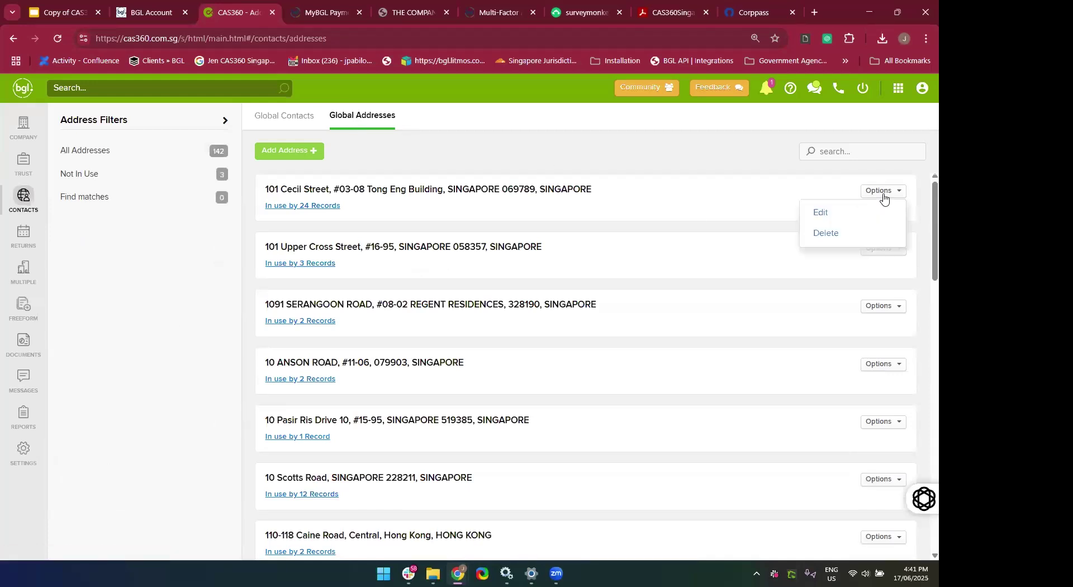
left_click(831, 216)
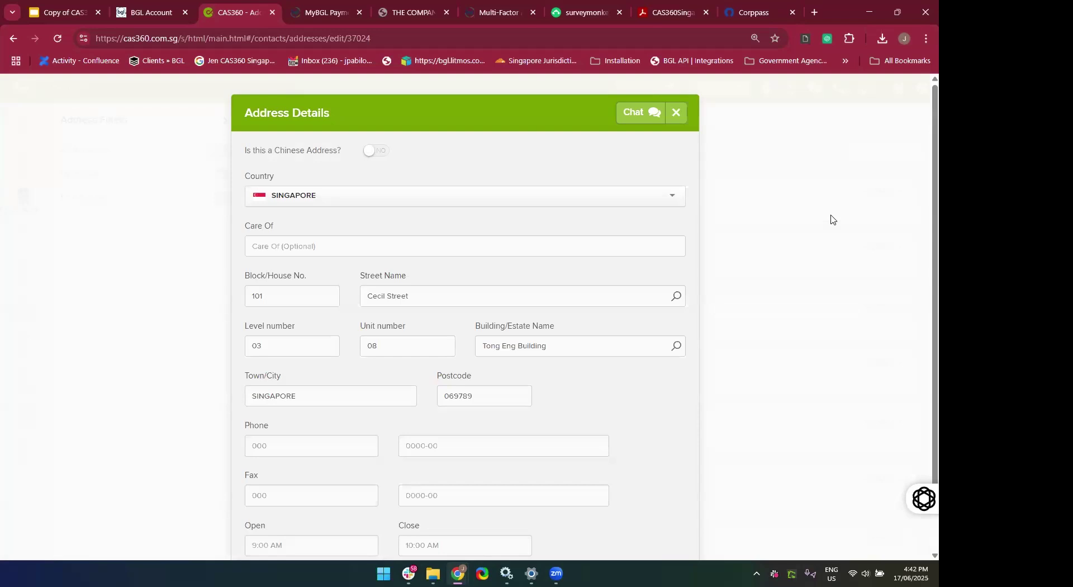
scroll(339, 233, "down", 2)
scroll(558, 282, "up", 2)
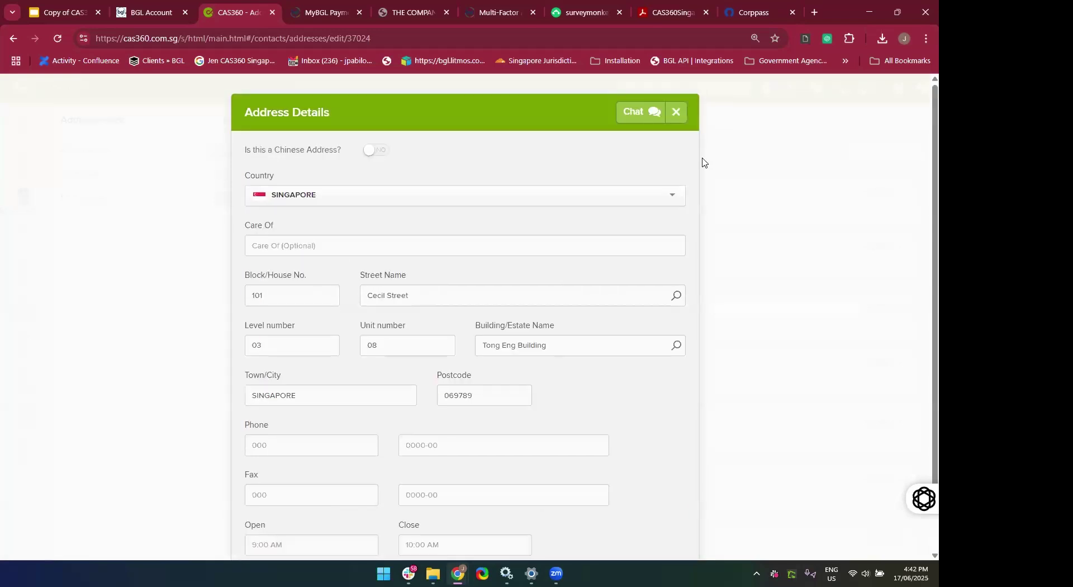
left_click(676, 112)
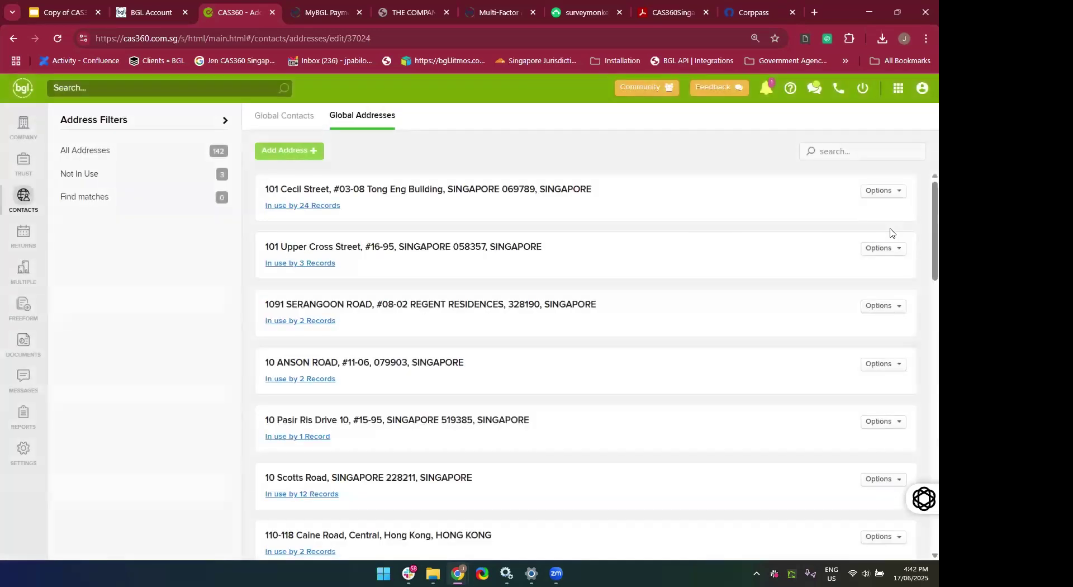
Inspect the first address again unchanged, then return to the Global Contacts list.
left_click(879, 192)
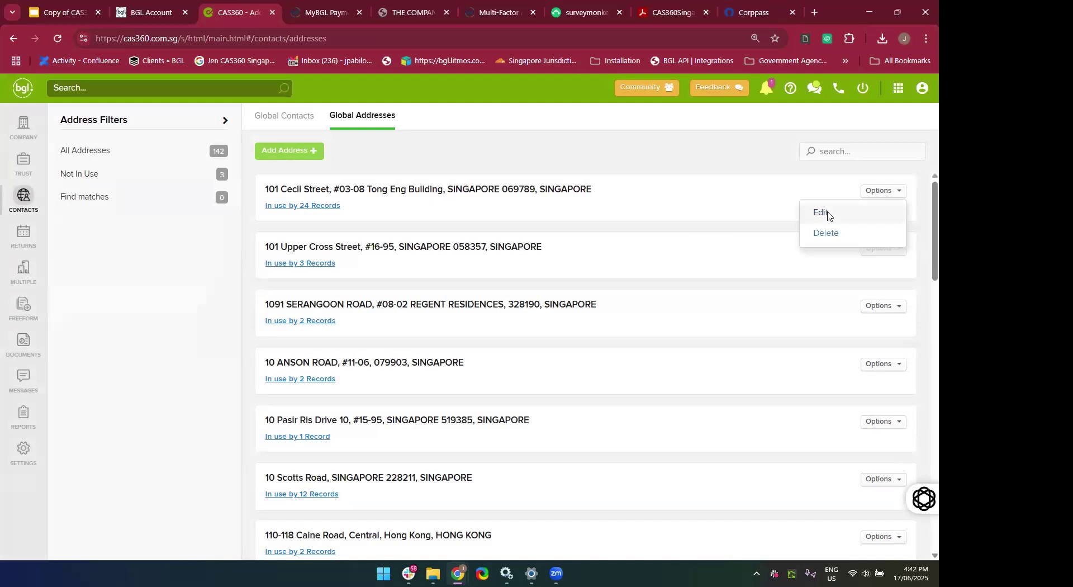
left_click(826, 215)
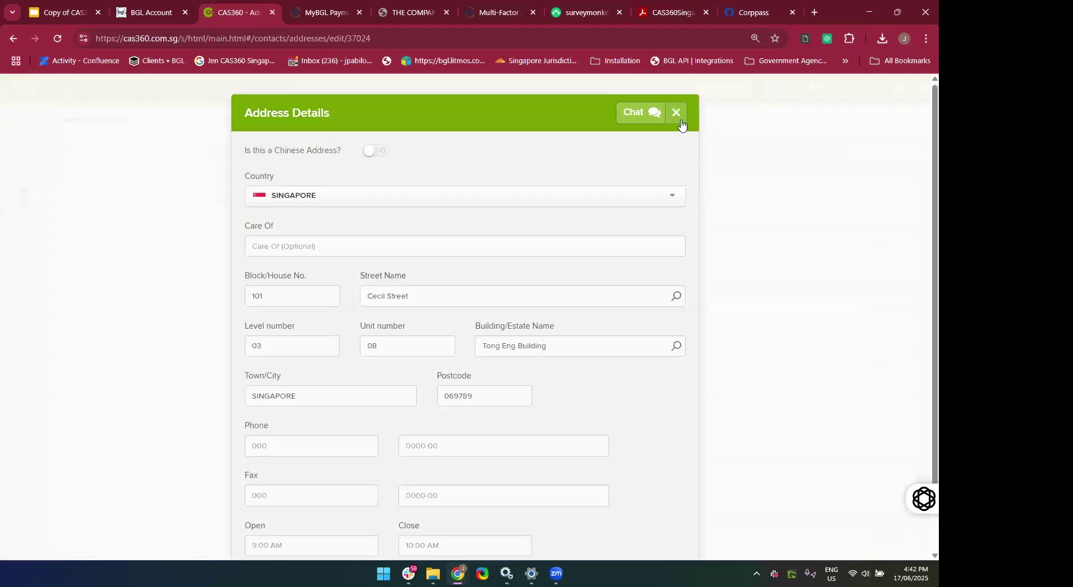
left_click(677, 111)
left_click(284, 115)
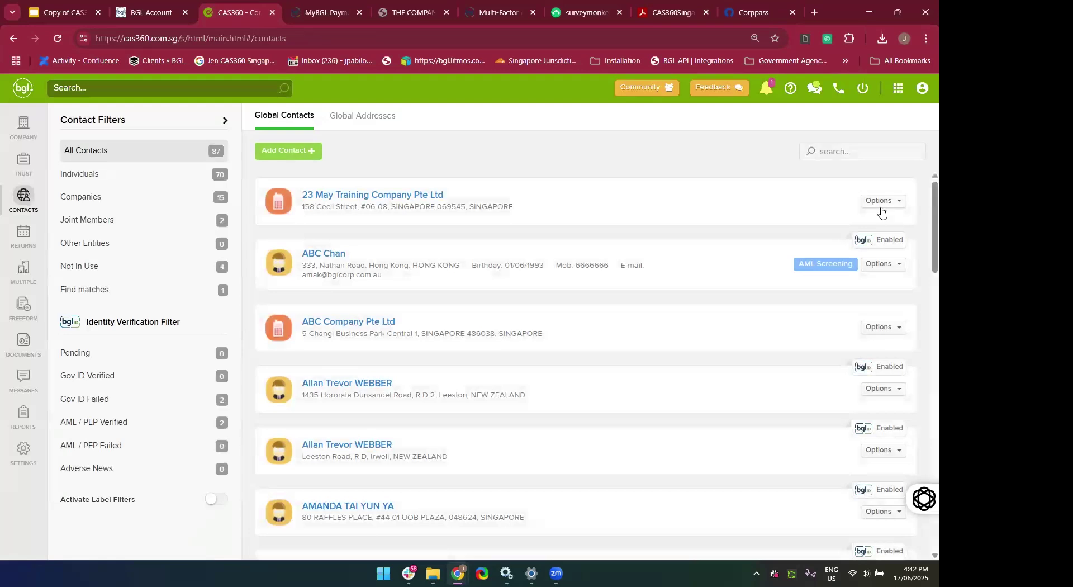
left_click(882, 212)
left_click(837, 225)
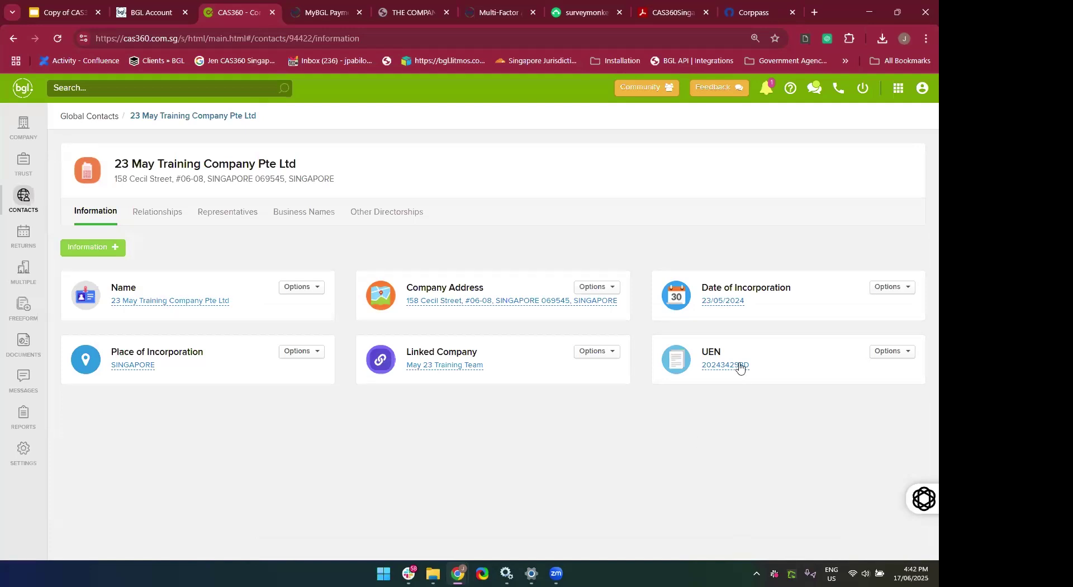
left_click(725, 368)
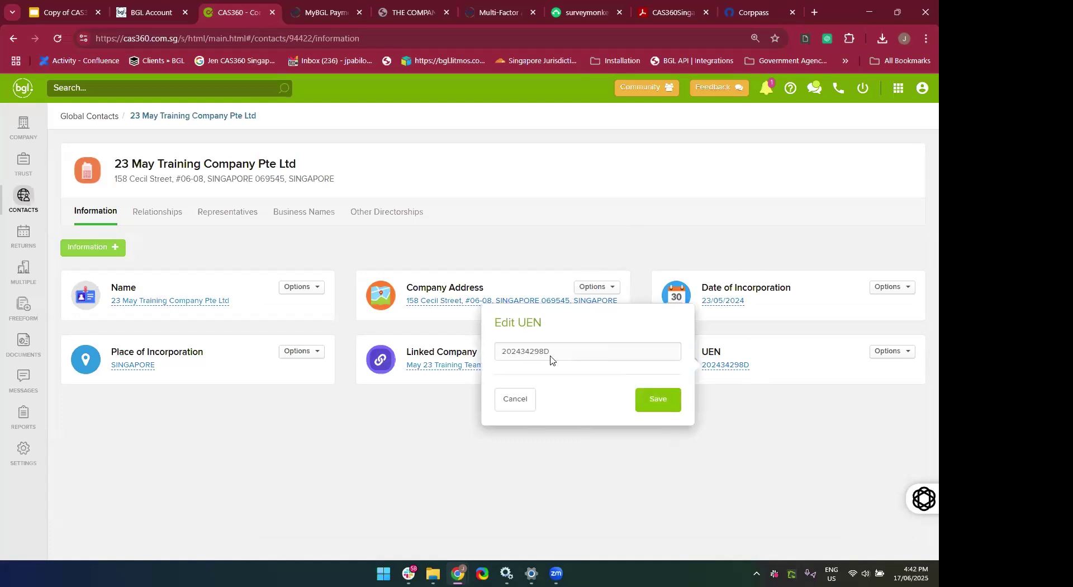
left_click(512, 406)
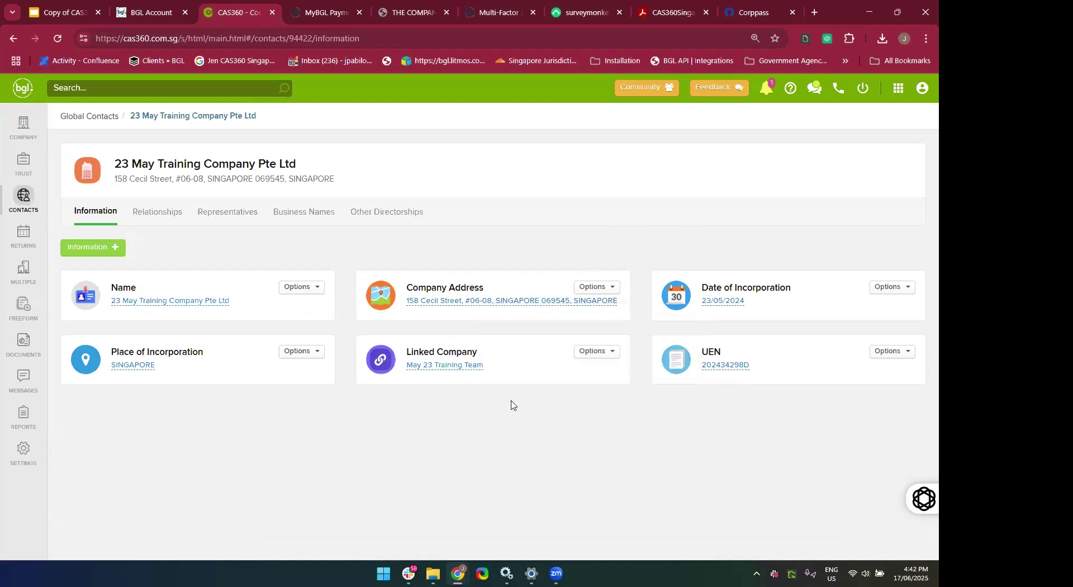
left_click(21, 214)
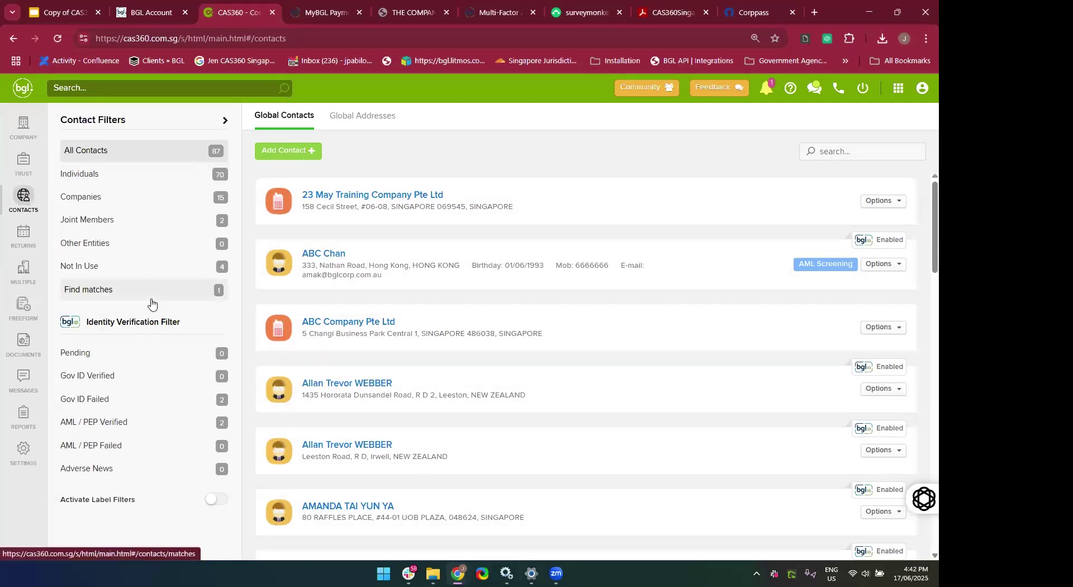
Find duplicate contacts, compare name-only matching, then revert to name and address matching.
left_click(106, 300)
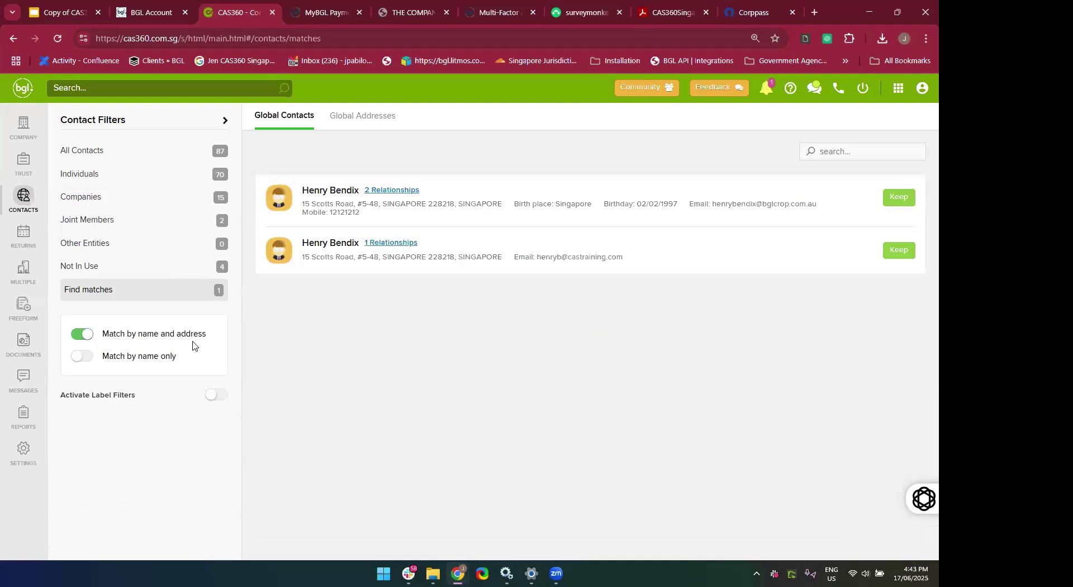
left_click(84, 357)
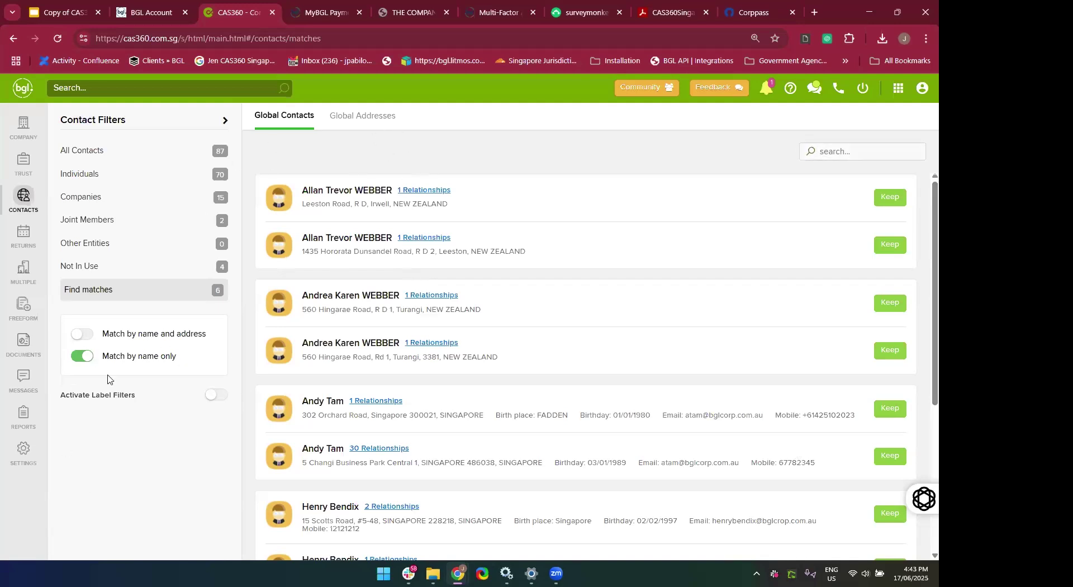
left_click(84, 334)
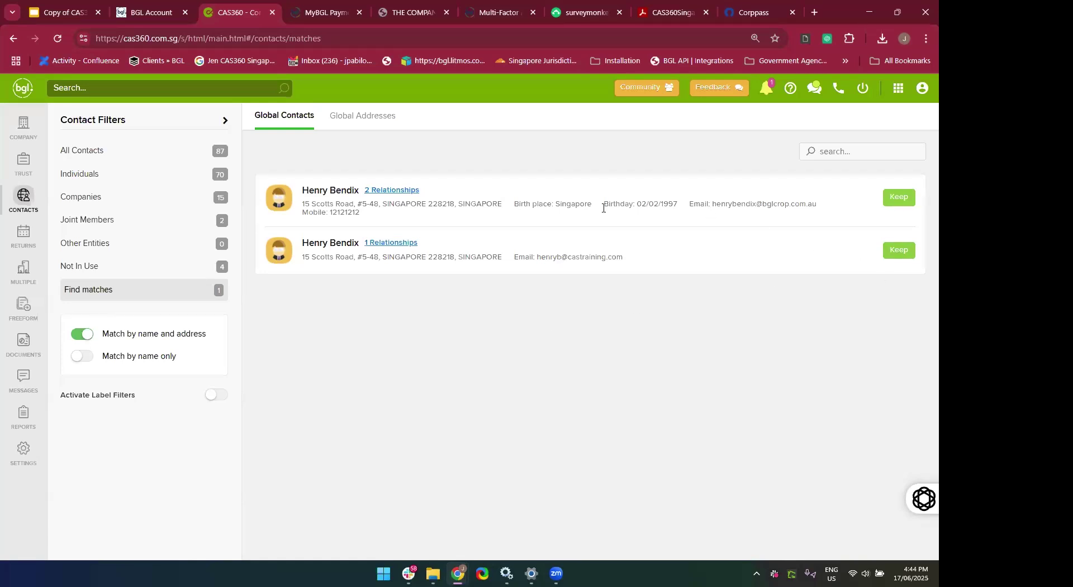
mouse_move(367, 196)
mouse_move(386, 246)
left_click(23, 126)
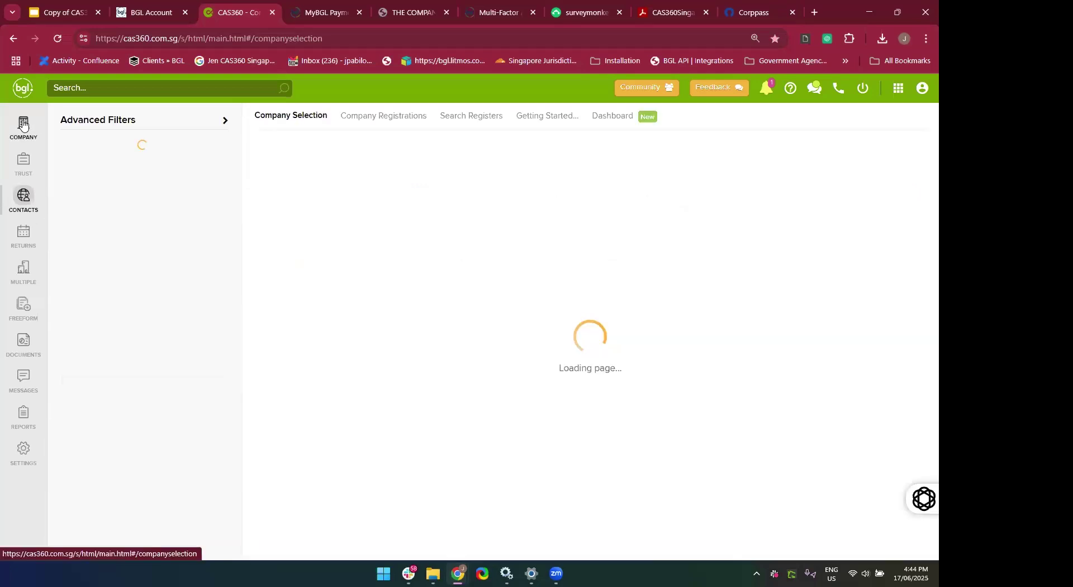
Filter Global Addresses to the 3 not-in-use addresses after briefly trying Find matches.
left_click(24, 198)
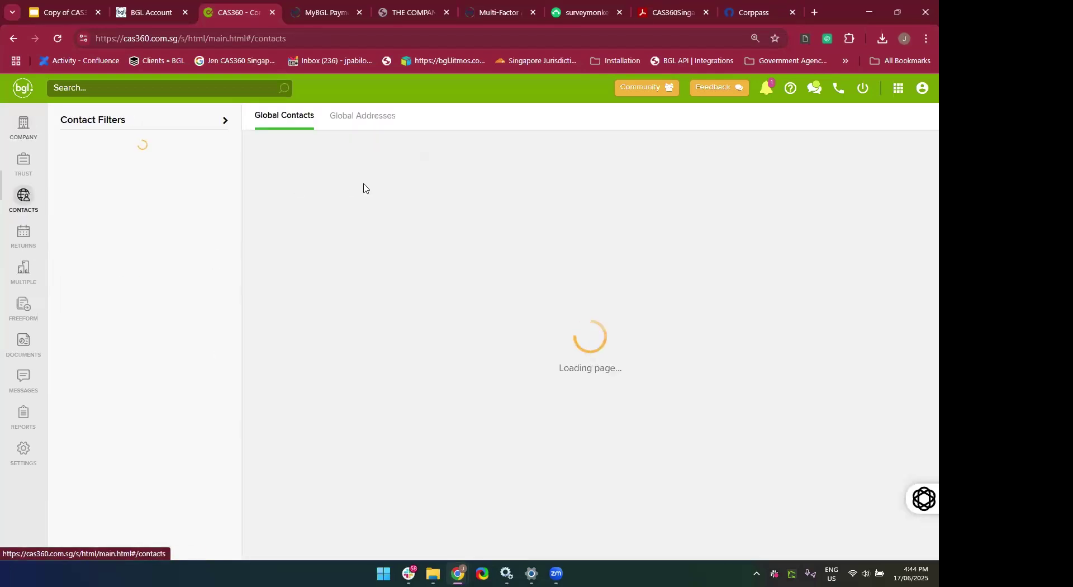
left_click(347, 118)
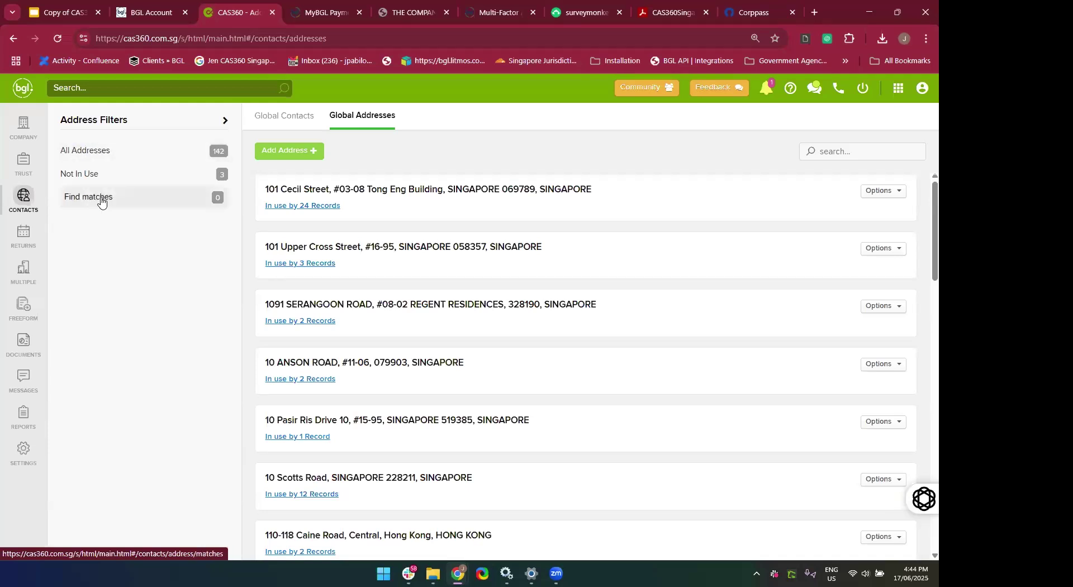
left_click(77, 180)
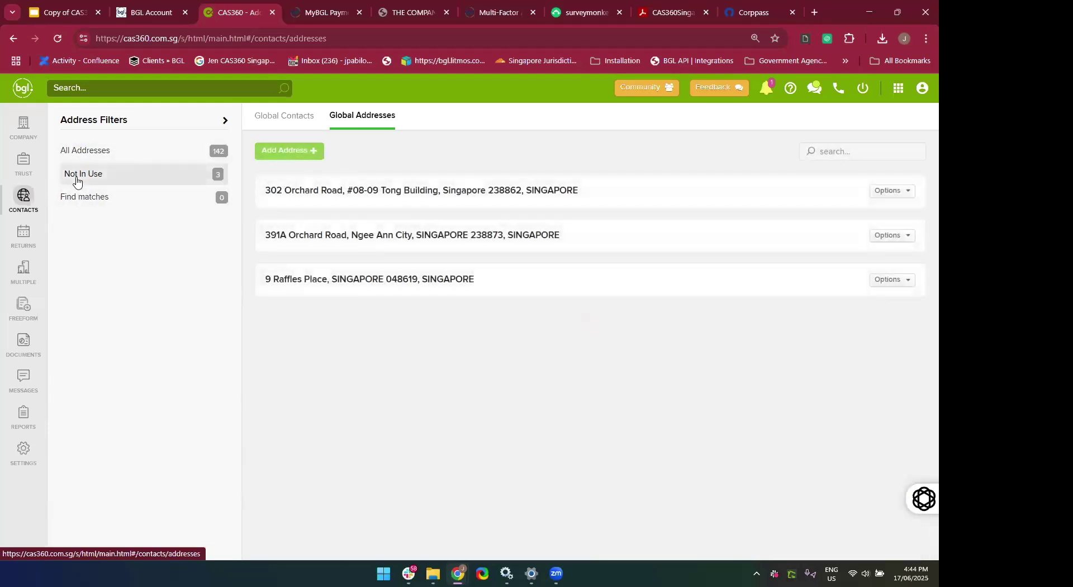
left_click(115, 207)
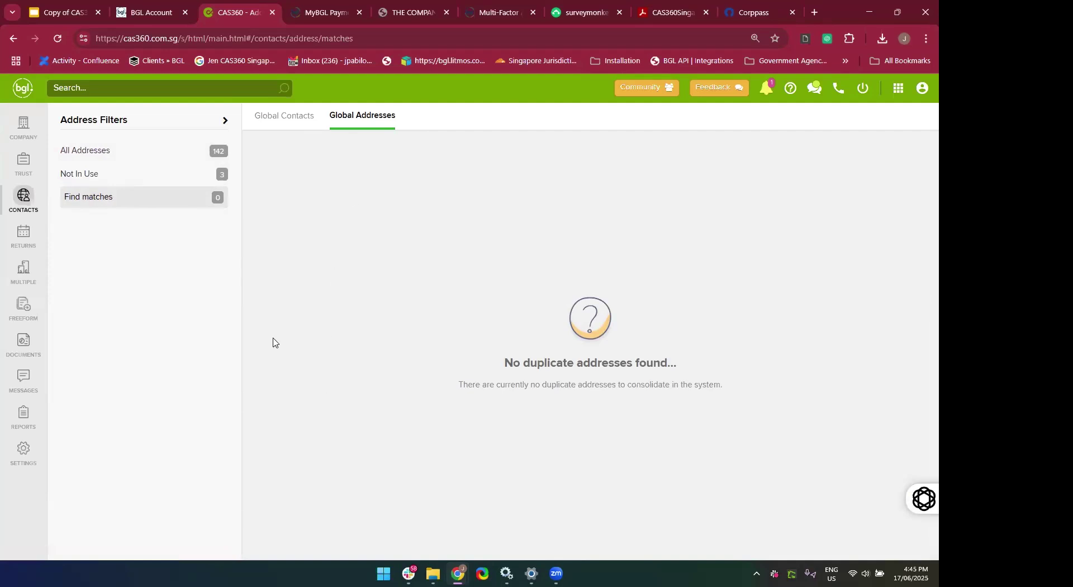
left_click(91, 176)
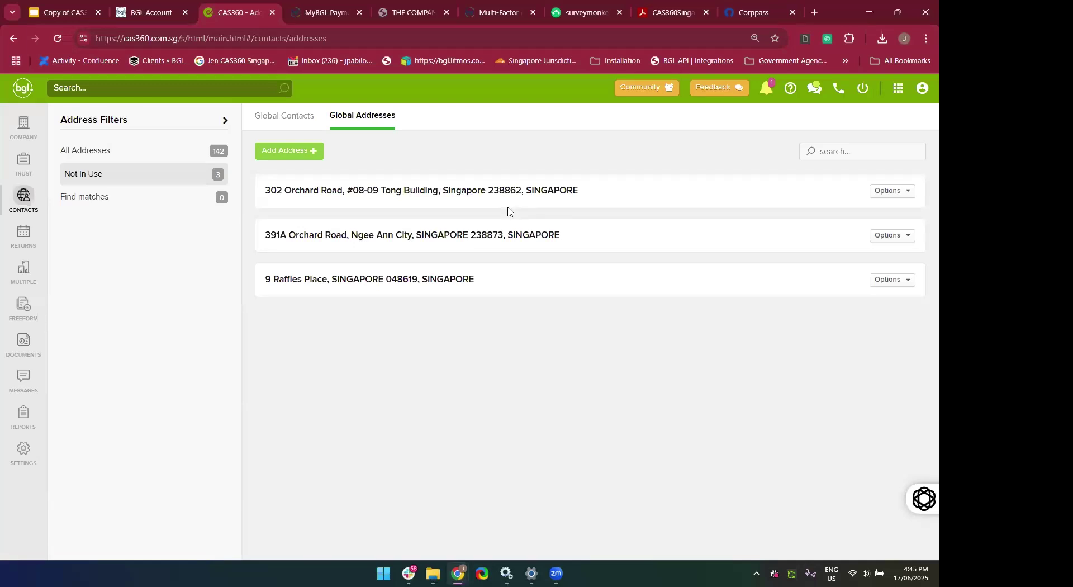
Delete the first Not In Use address, then list all 141 global addresses.
left_click(887, 192)
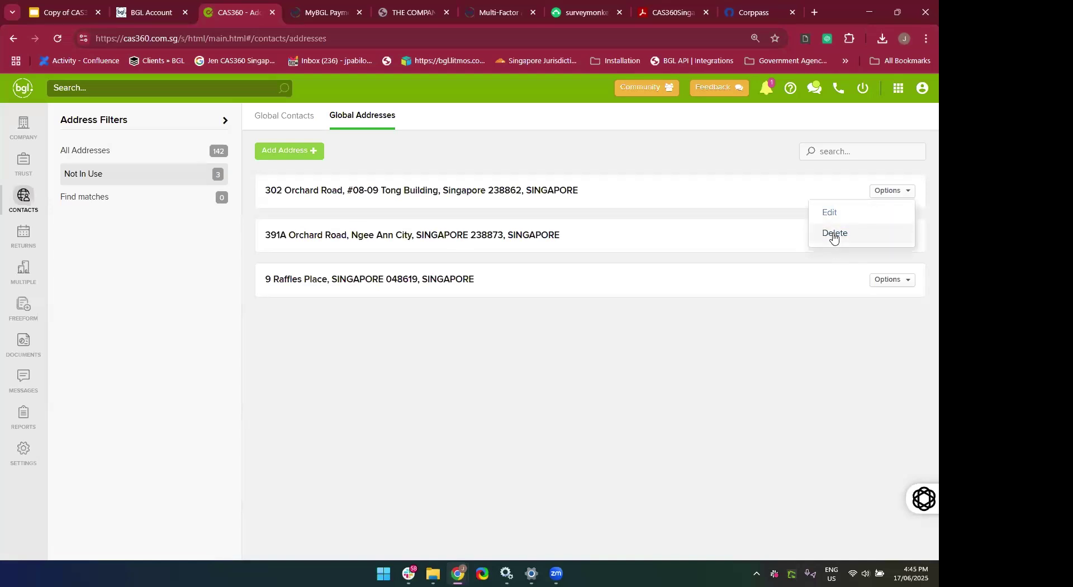
left_click(834, 235)
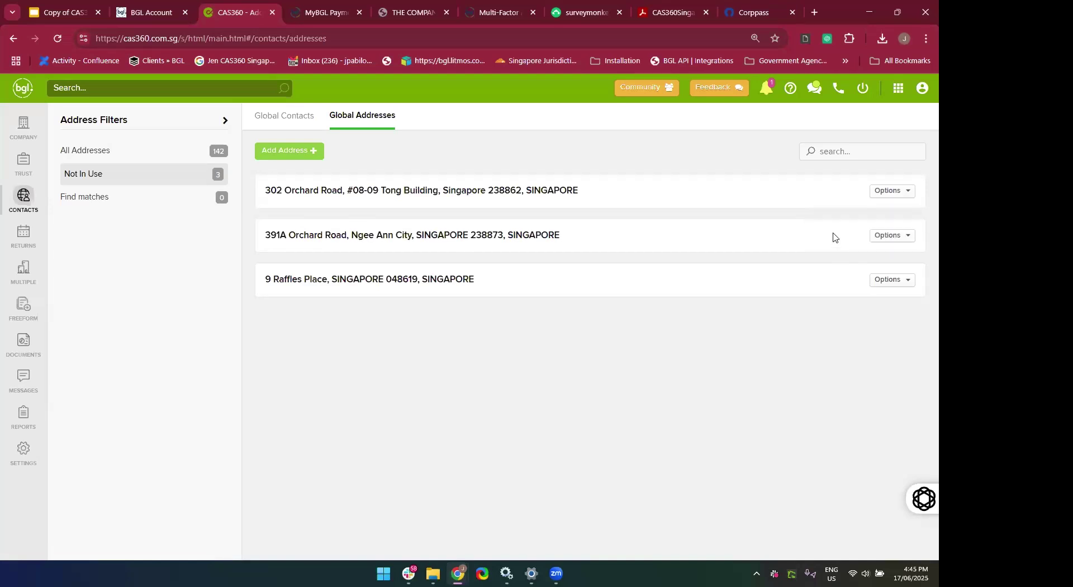
left_click(626, 237)
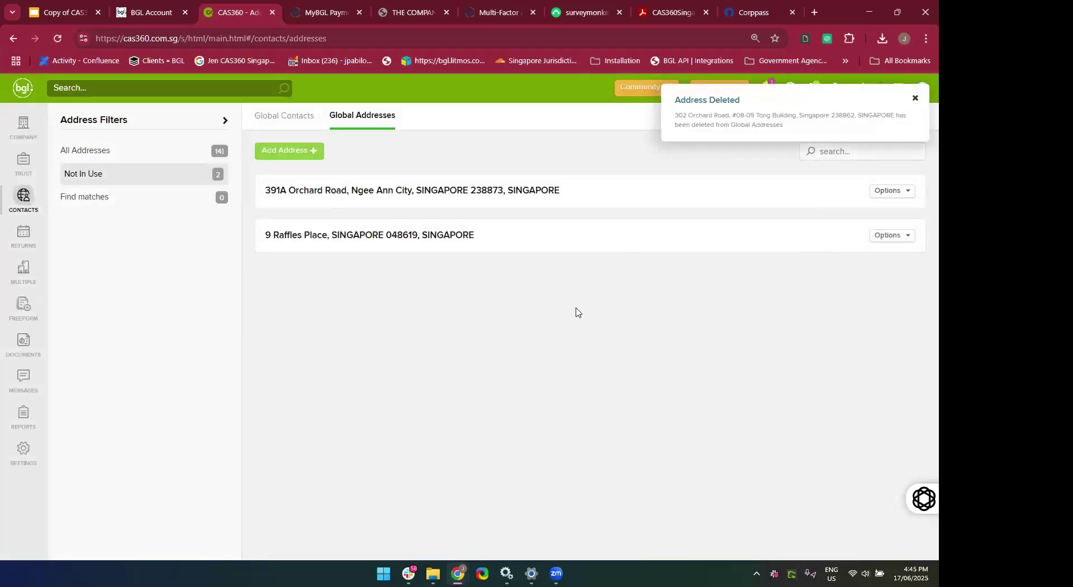
left_click(272, 128)
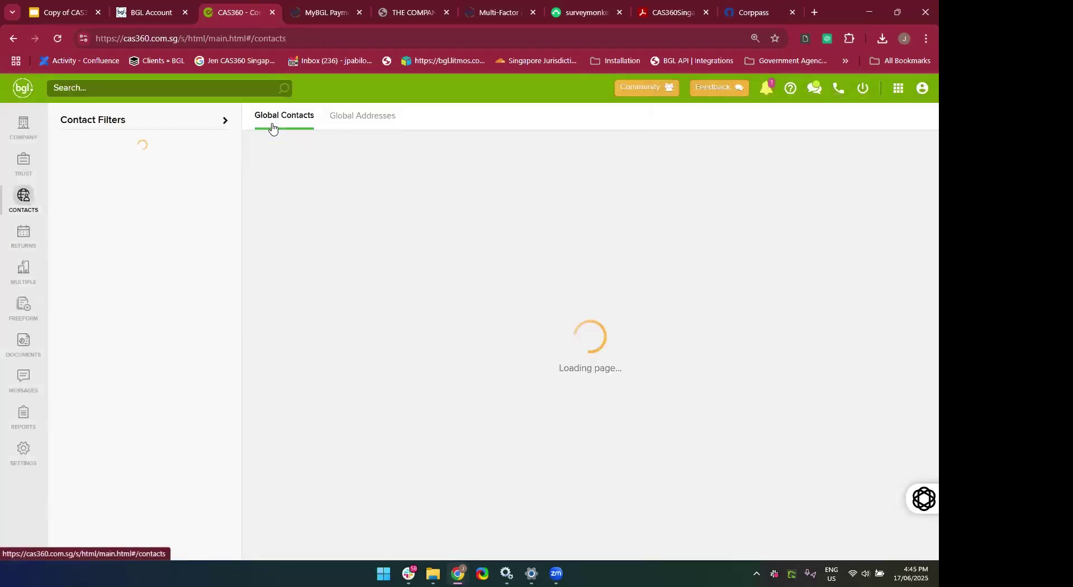
left_click(376, 124)
left_click(93, 158)
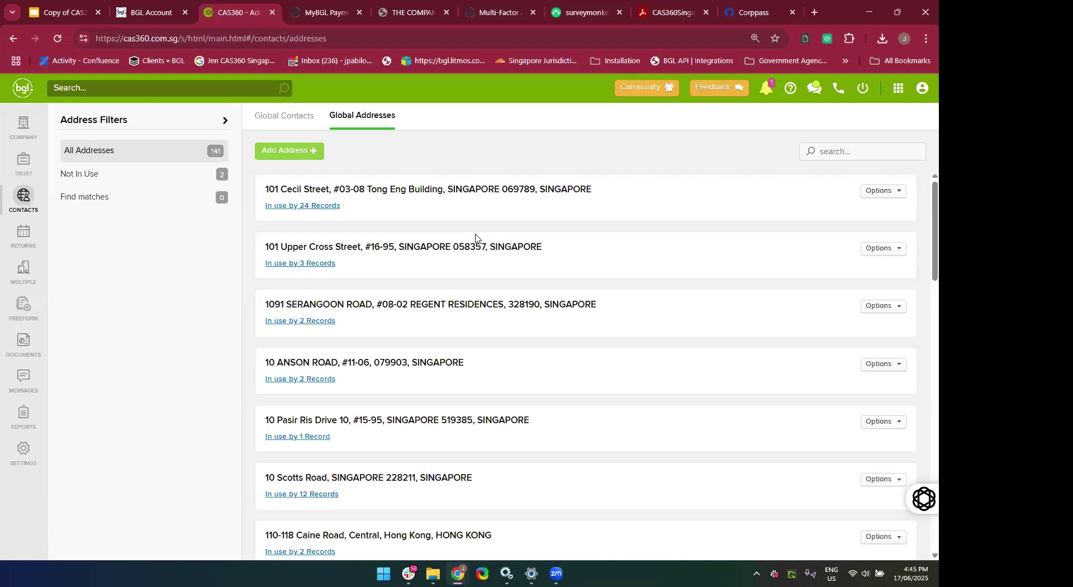
Download the full usage report for 101 Cecil Street (24 records) as a PDF.
left_click(311, 207)
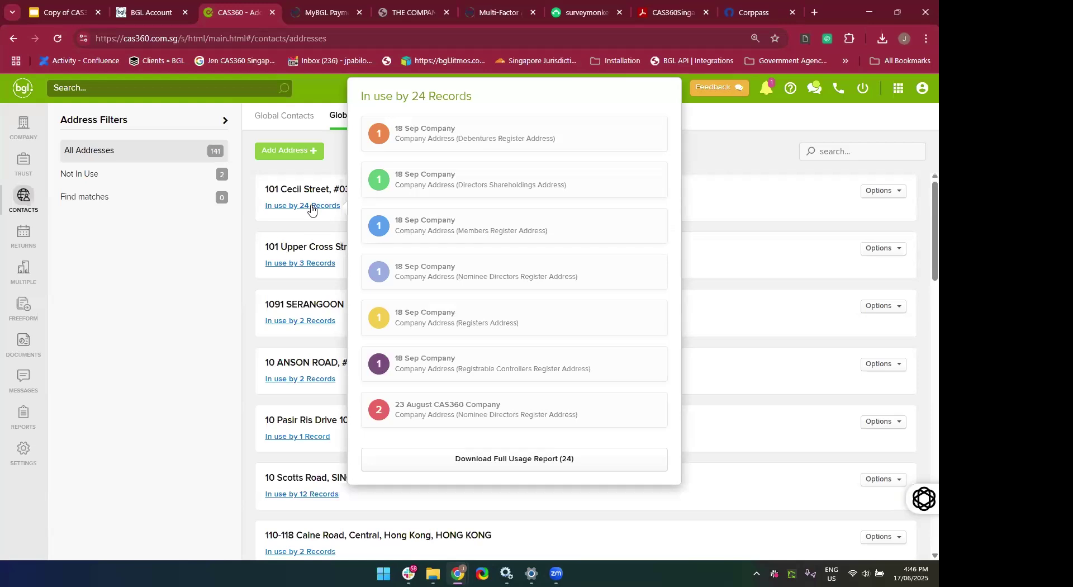
left_click(311, 210)
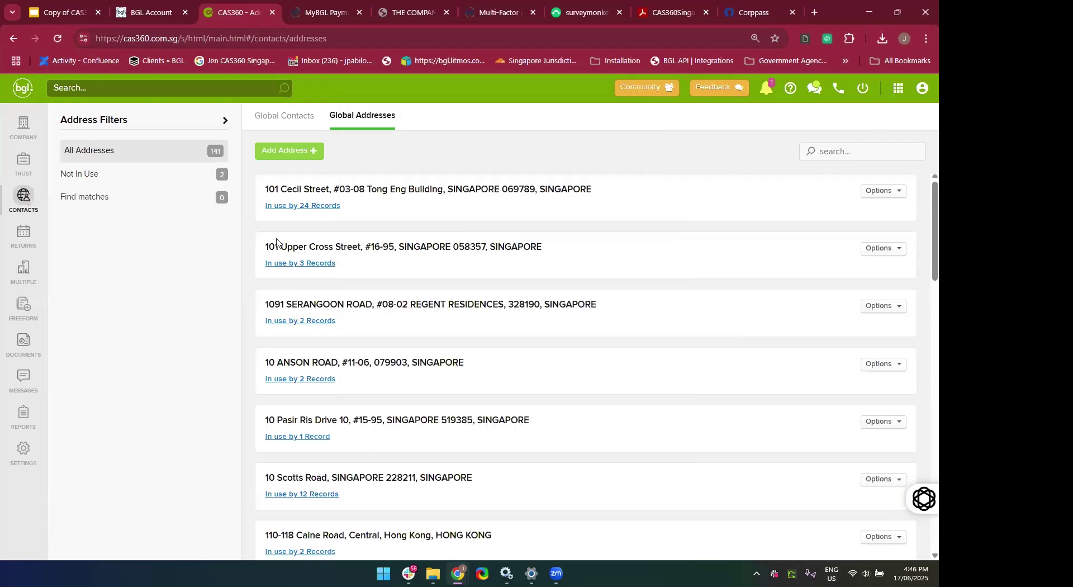
left_click(270, 211)
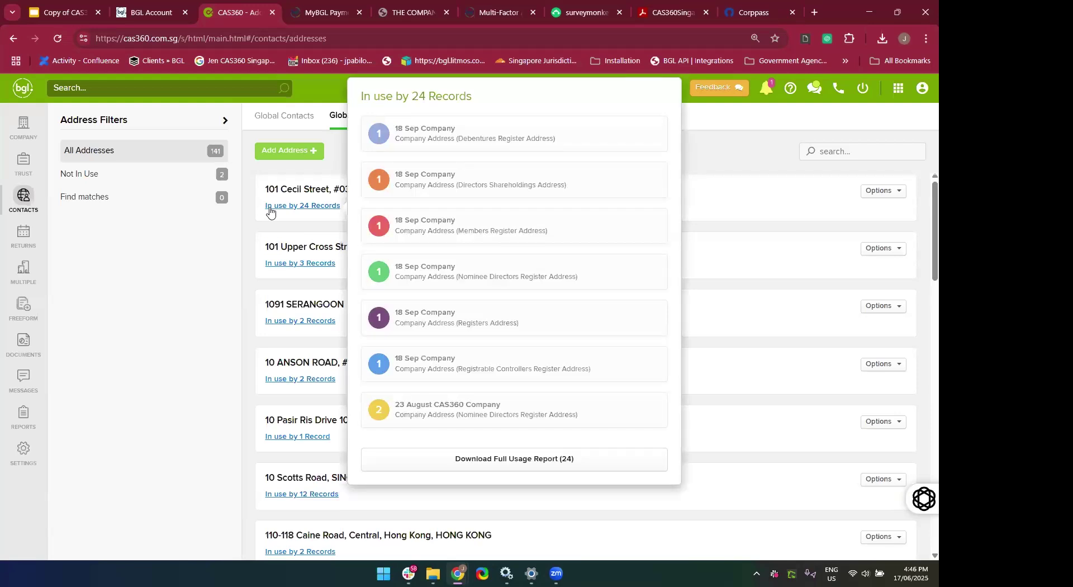
left_click(342, 229)
left_click(323, 208)
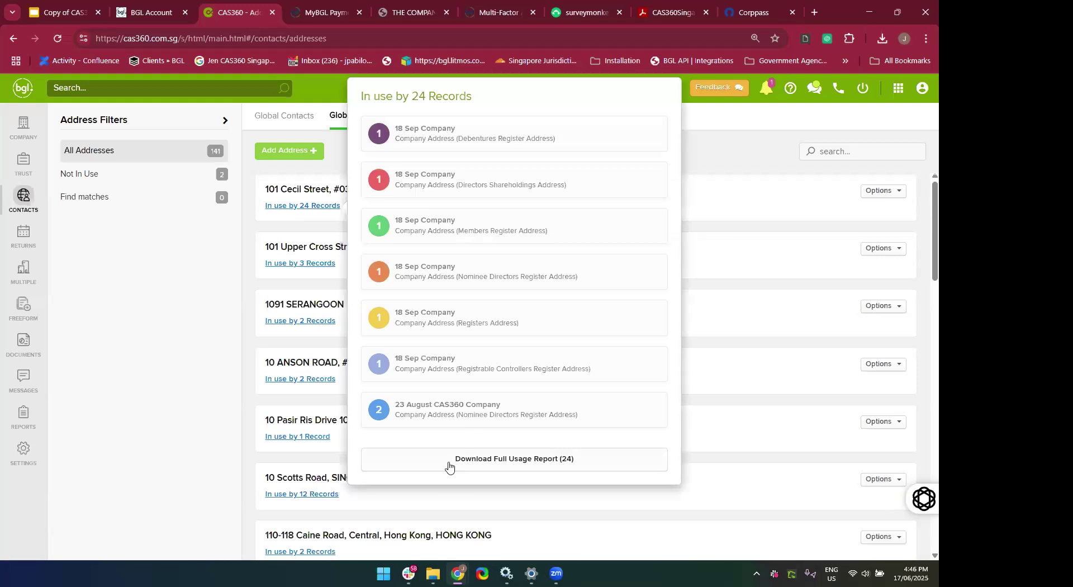
left_click(449, 459)
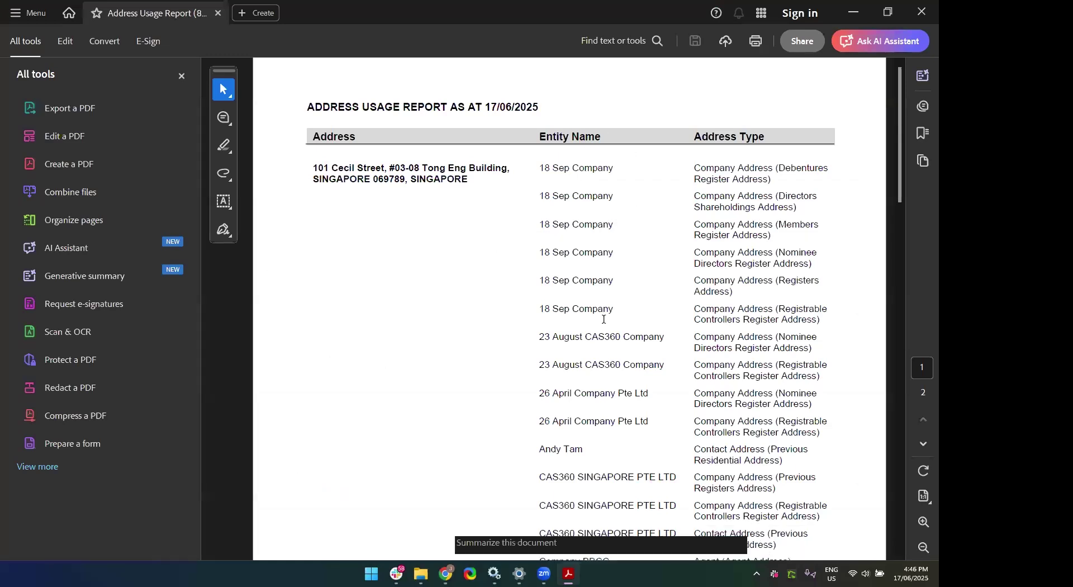
Read the Address Usage Report PDF through page 2 and close Acrobat.
scroll(603, 320, "down", 15)
scroll(606, 324, "up", 10)
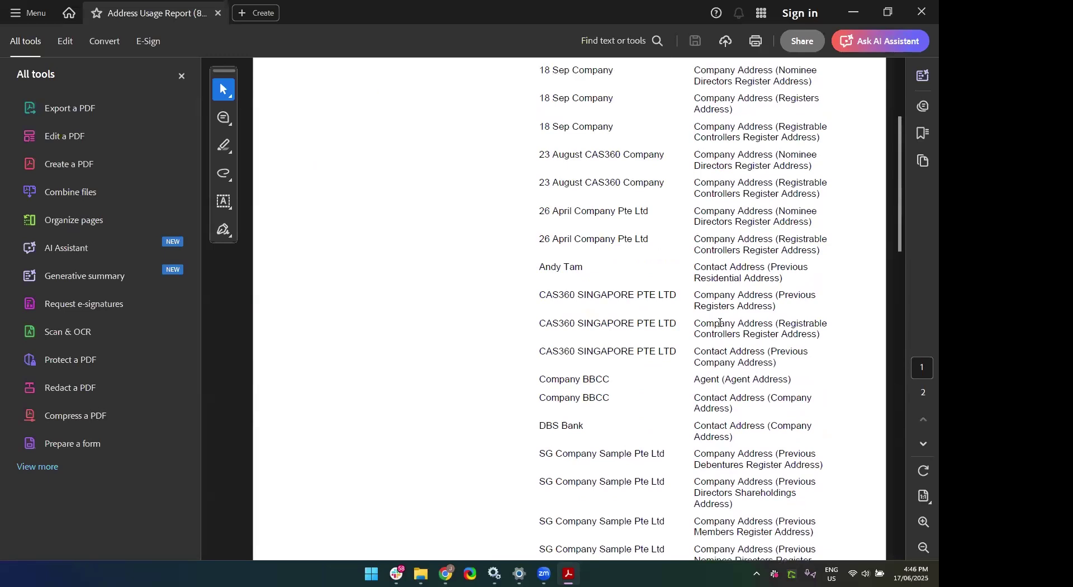
scroll(719, 322, "up", 5)
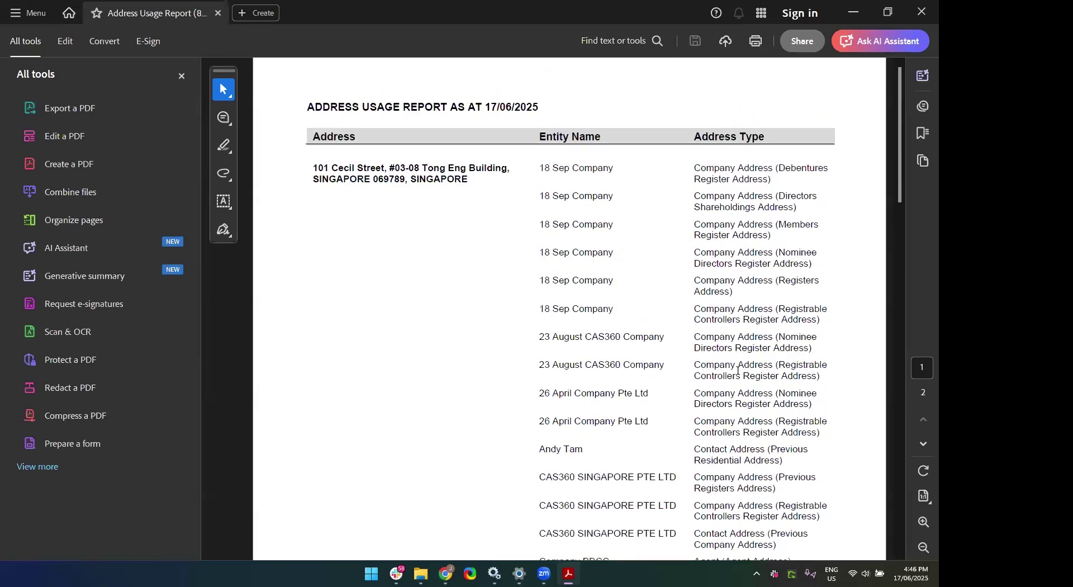
scroll(752, 282, "down", 3)
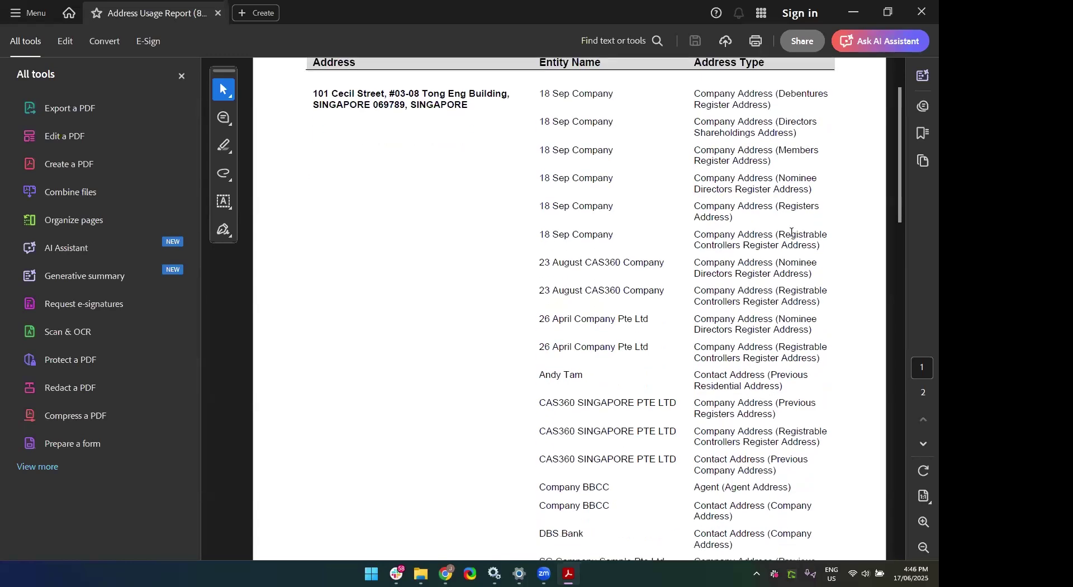
scroll(750, 325, "down", 15)
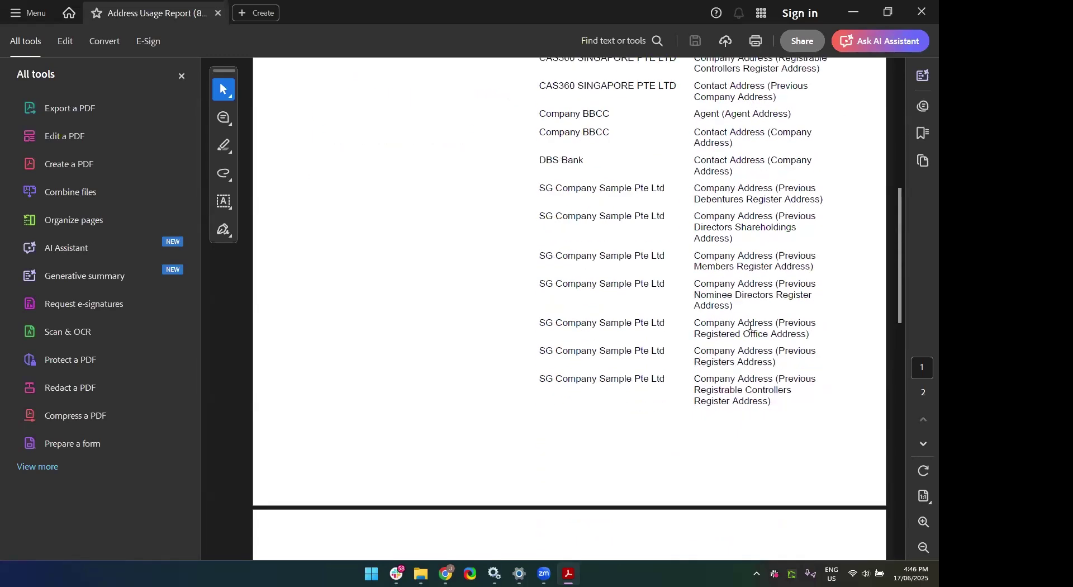
scroll(751, 326, "up", 10)
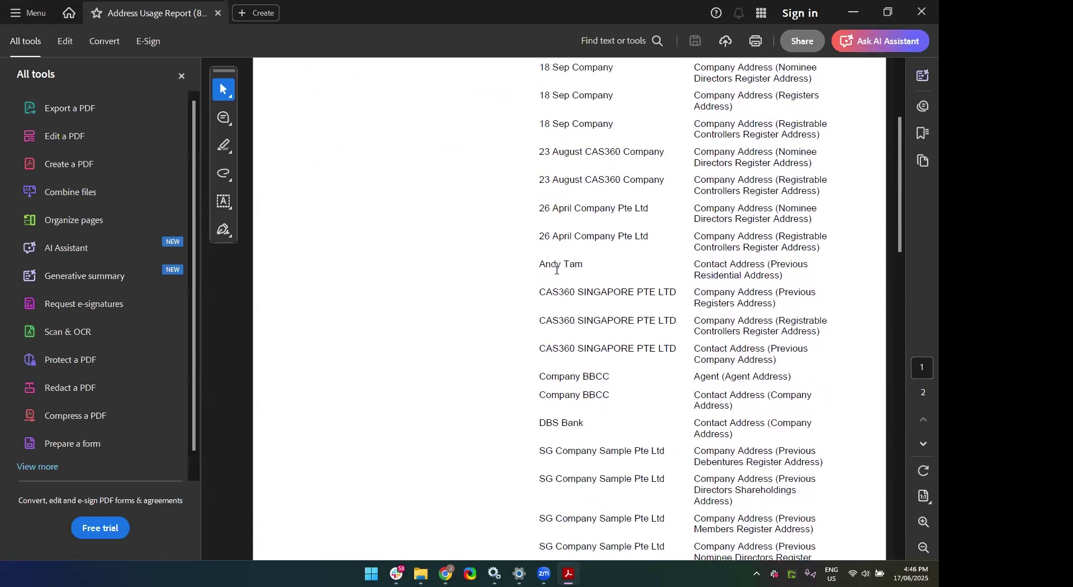
scroll(628, 414, "down", 15)
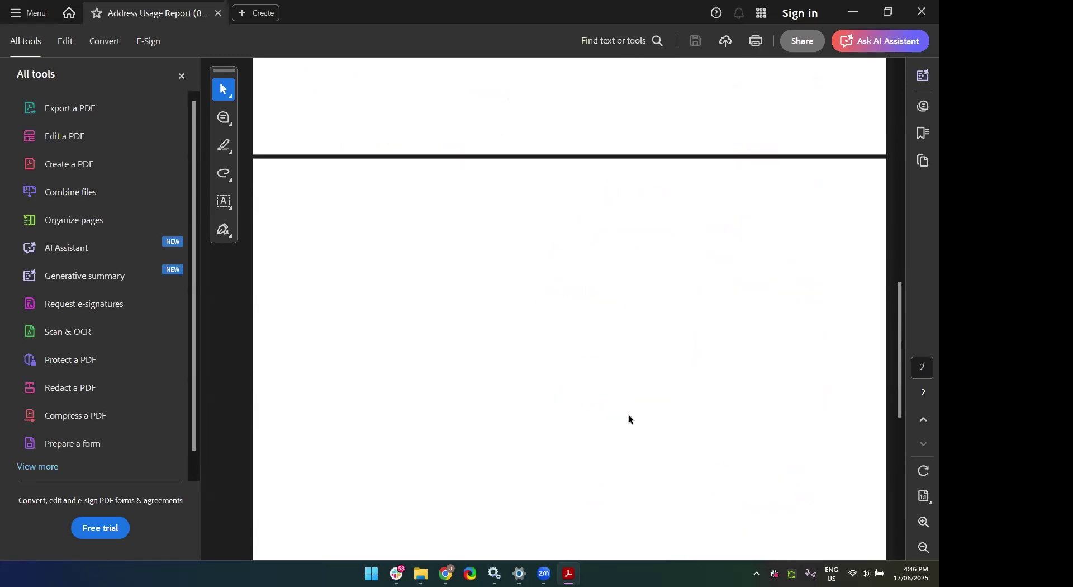
left_click(921, 16)
Dismiss the downloads list and switch to the Company Selection list of 79 companies.
left_click(166, 359)
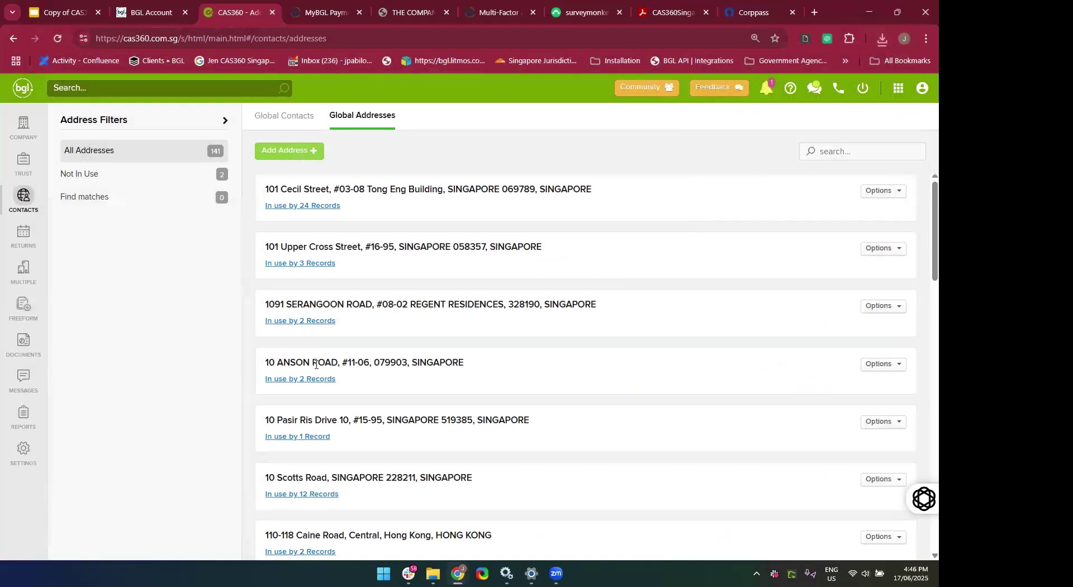
left_click_drag(365, 190, 312, 150)
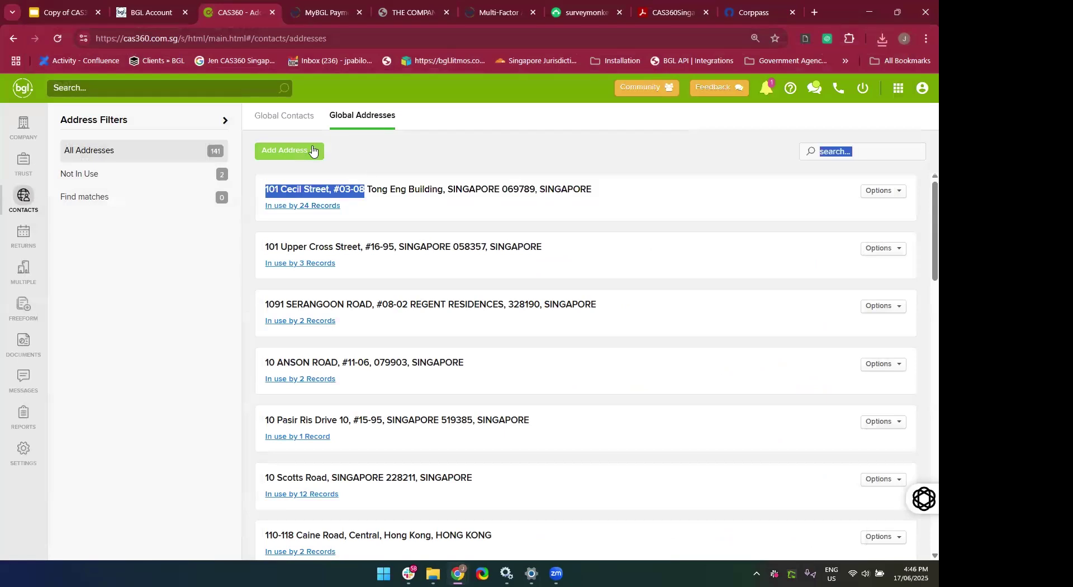
left_click(249, 211)
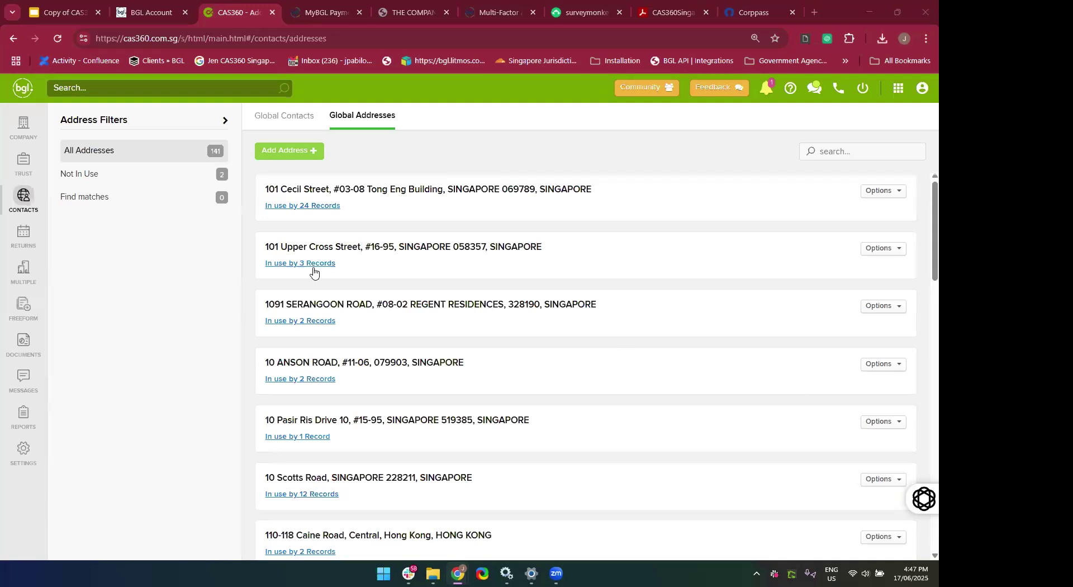
left_click(25, 127)
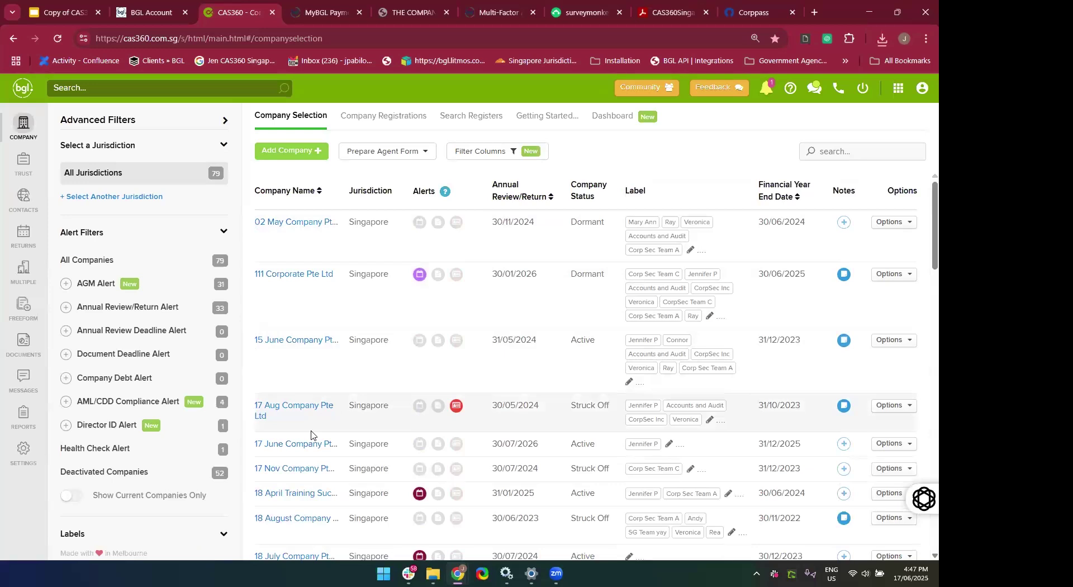
Open 17 June Company Pte Ltd and view its three current officers.
scroll(296, 439, "down", 1)
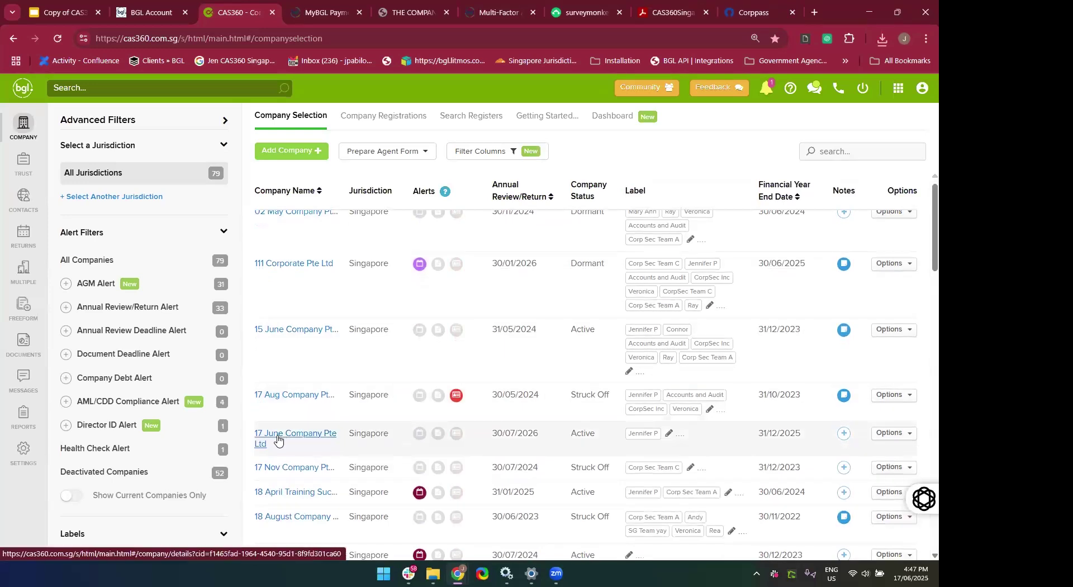
left_click(278, 440)
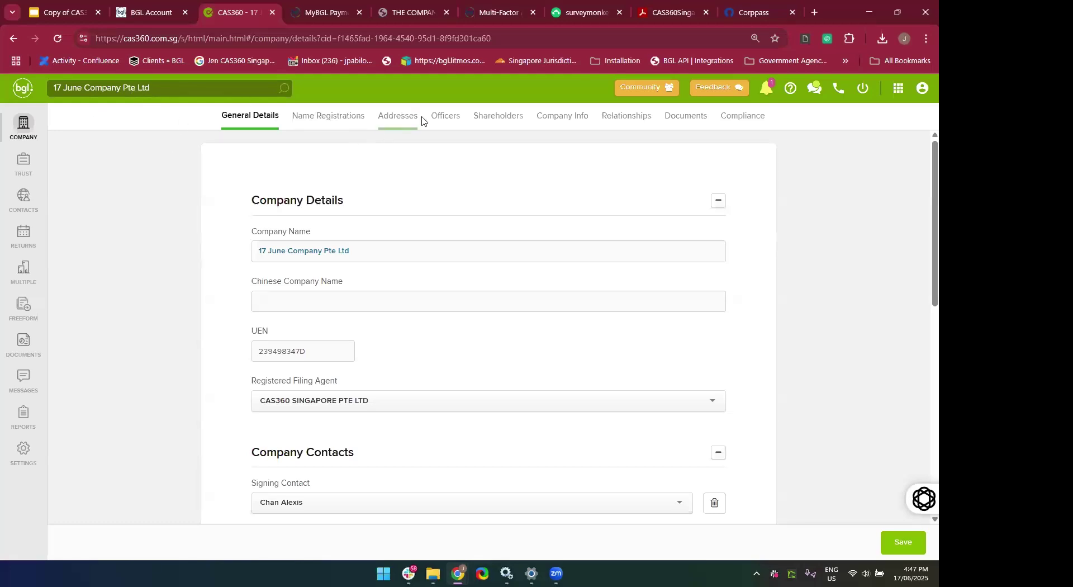
left_click(452, 123)
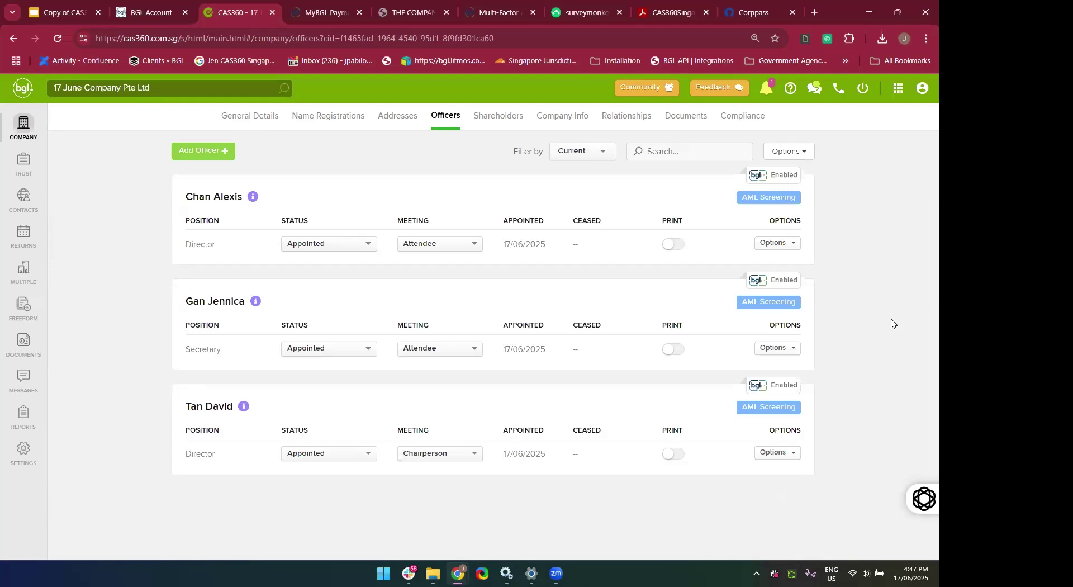
Add the new officer's contact, found by surname, as a Director dated 17/06/2025, and save.
left_click(231, 158)
left_click(300, 171)
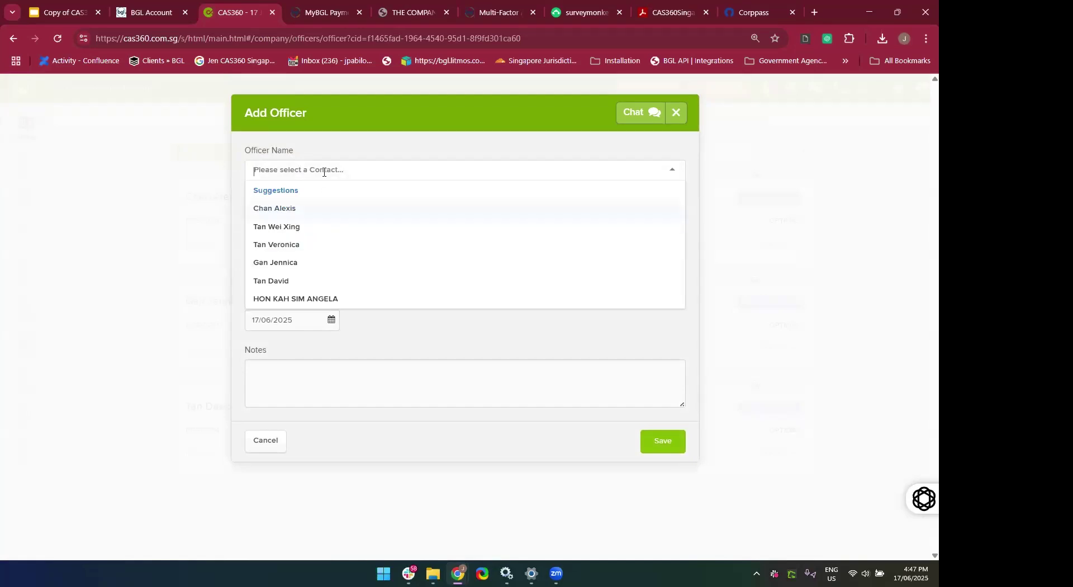
type("James")
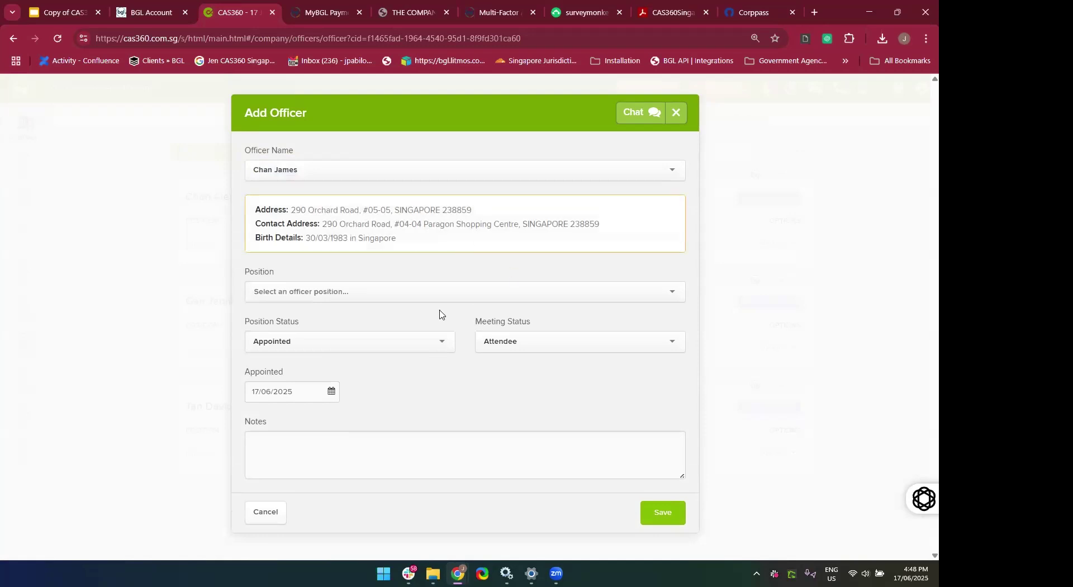
left_click(414, 290)
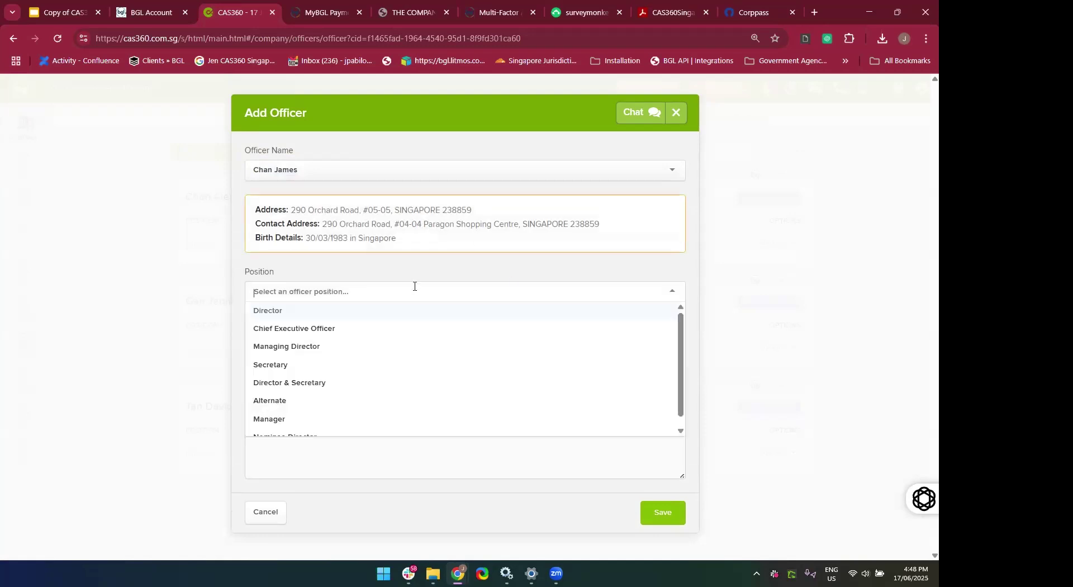
left_click(387, 317)
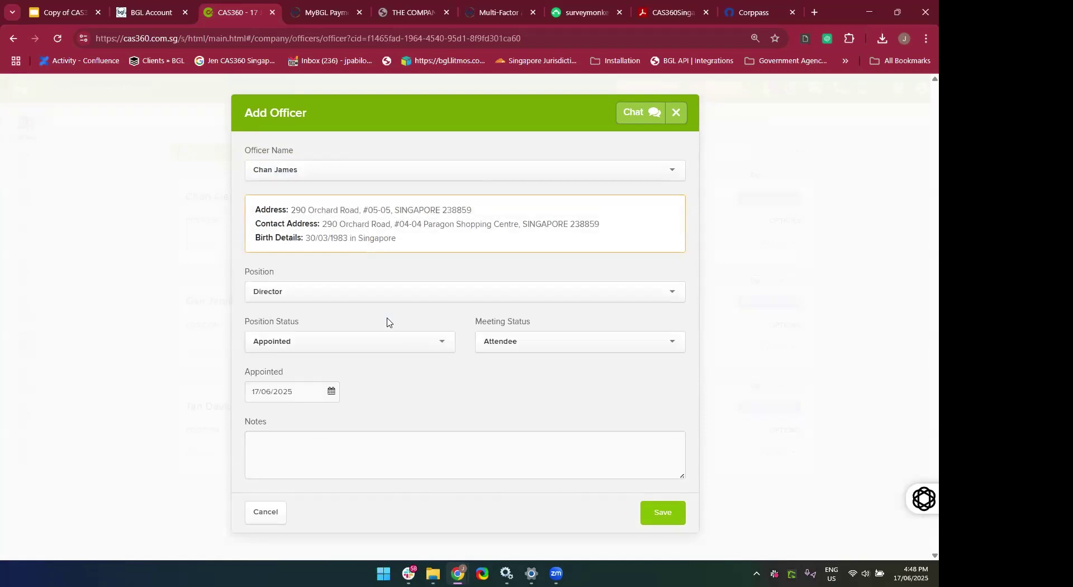
left_click(370, 295)
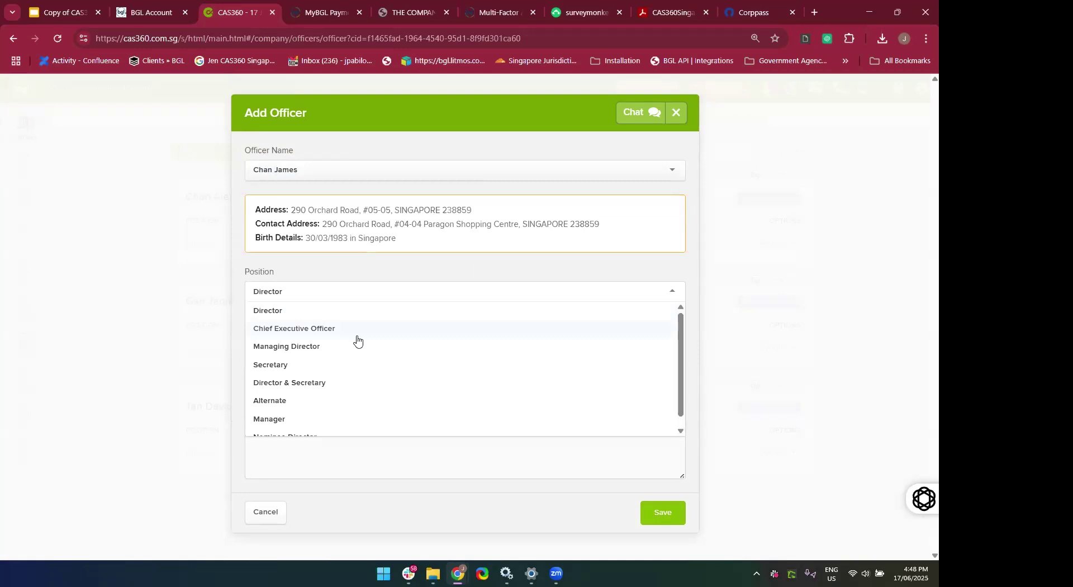
scroll(358, 341, "down", 1)
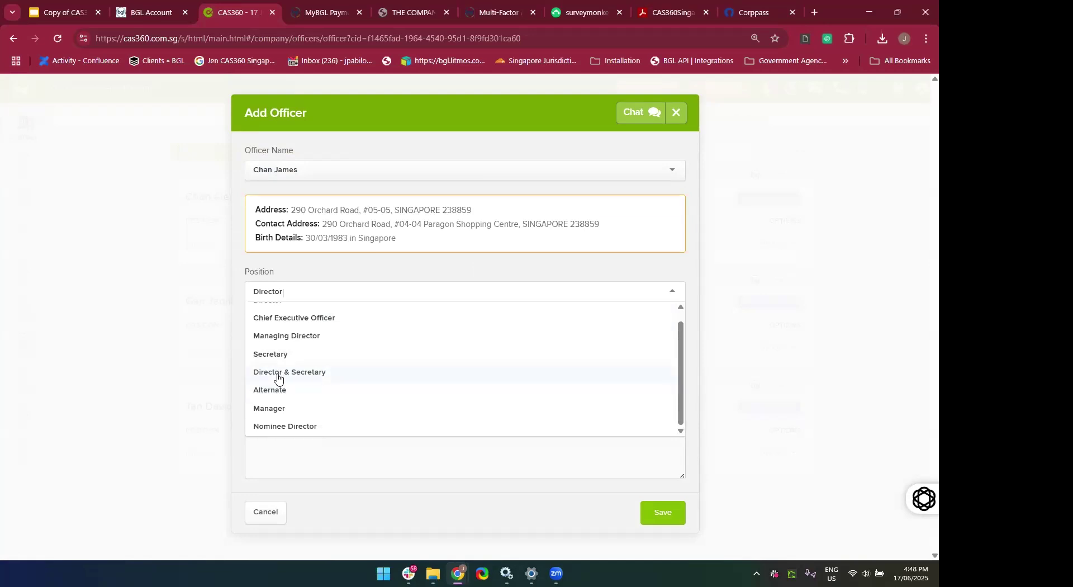
left_click(287, 428)
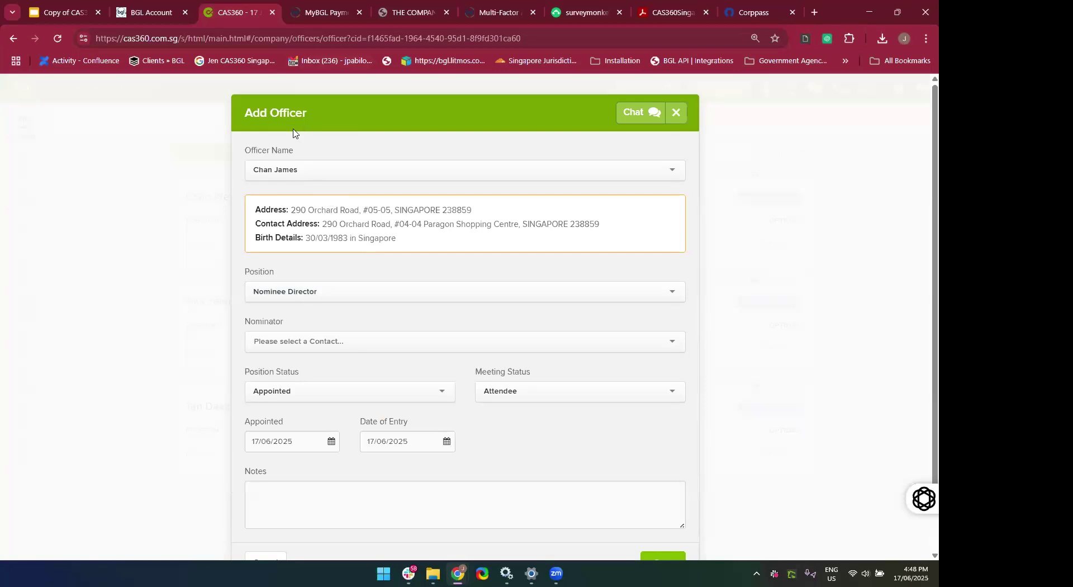
left_click(326, 285)
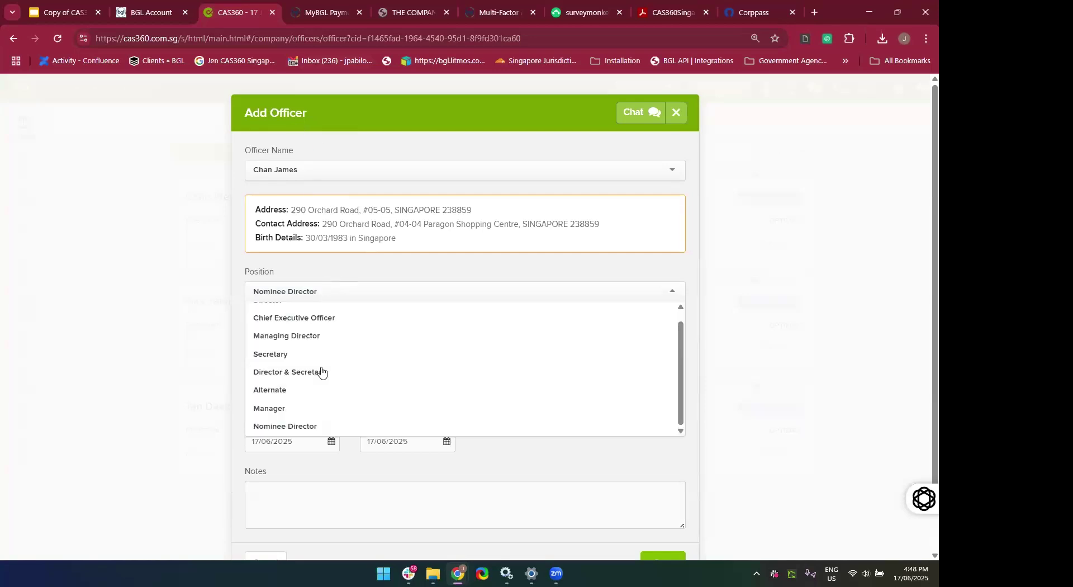
scroll(302, 357, "up", 1)
left_click(264, 314)
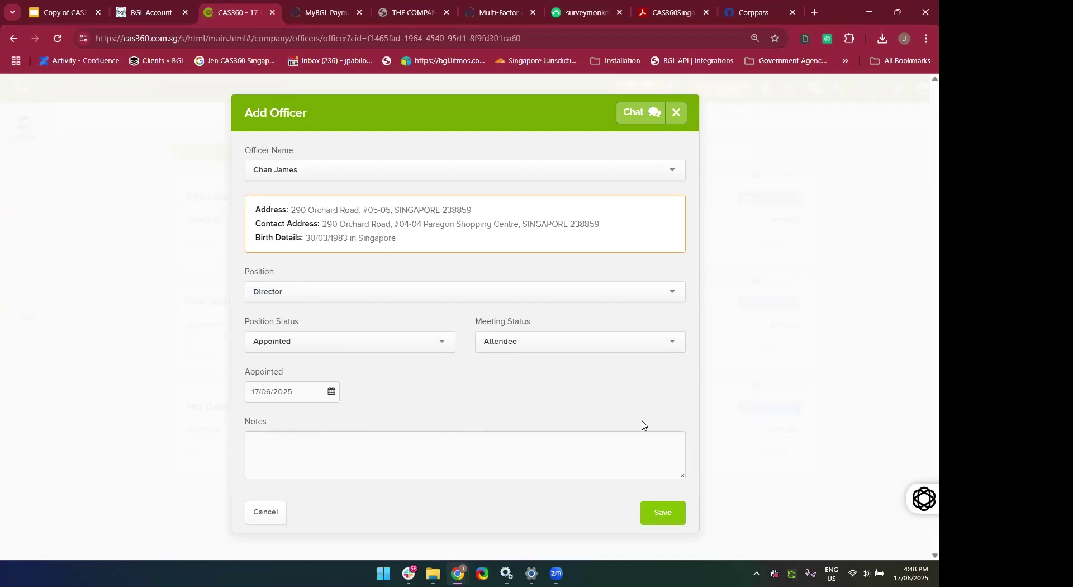
left_click(672, 515)
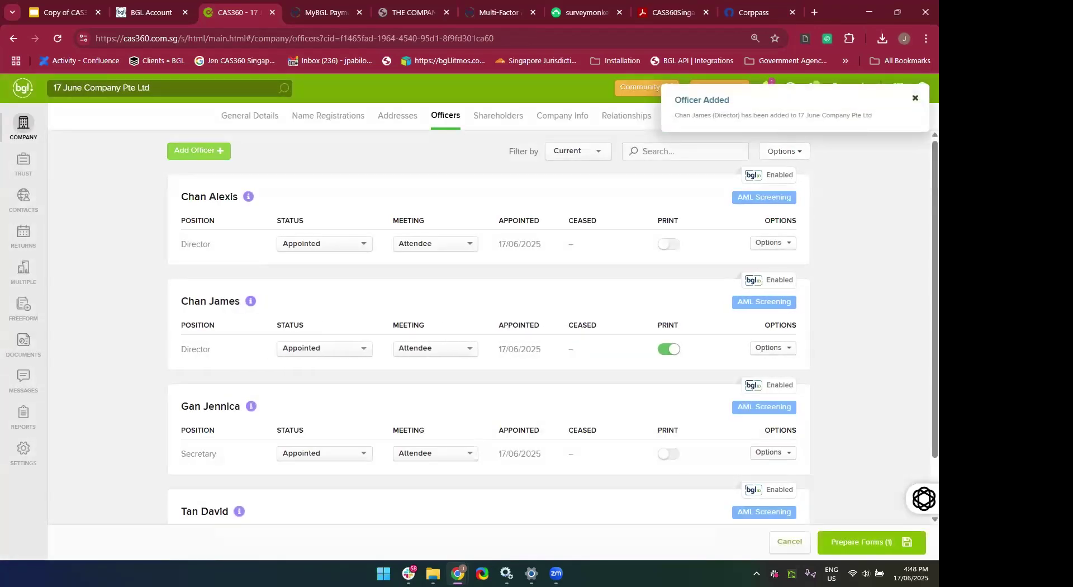
Prepare Forms (1) for the director appointment in Document Production.
scroll(908, 462, "down", 1)
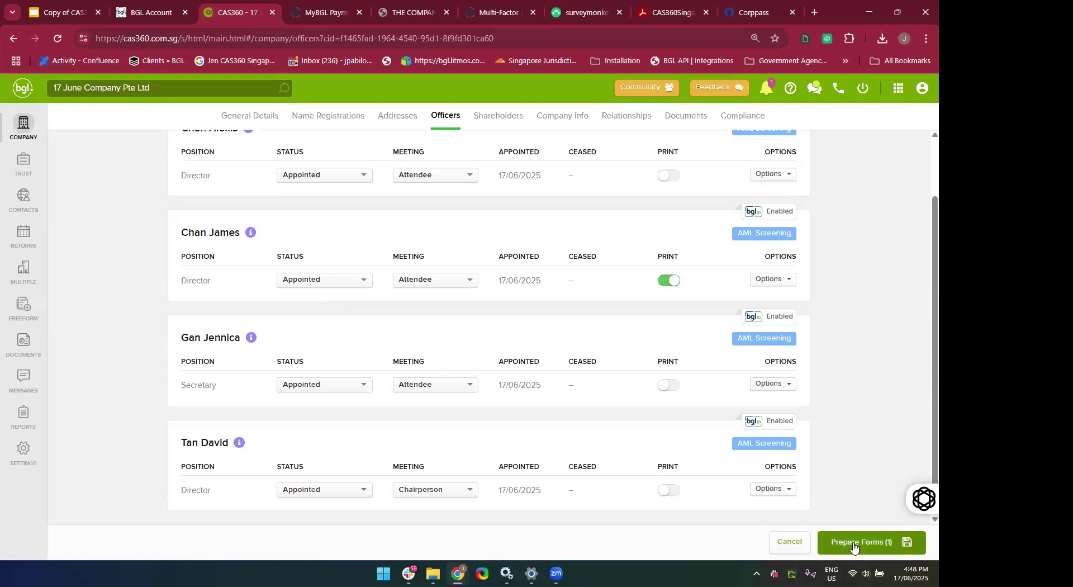
left_click(849, 545)
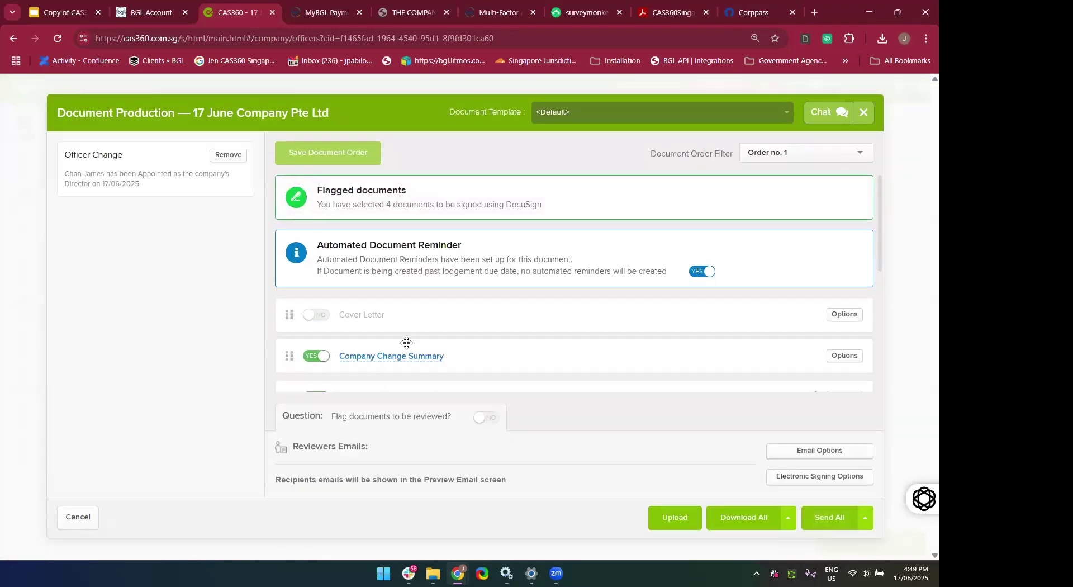
Preview the Directors Minutes or Resolution and the Register of Directors documents.
scroll(408, 343, "down", 1)
scroll(408, 334, "down", 1)
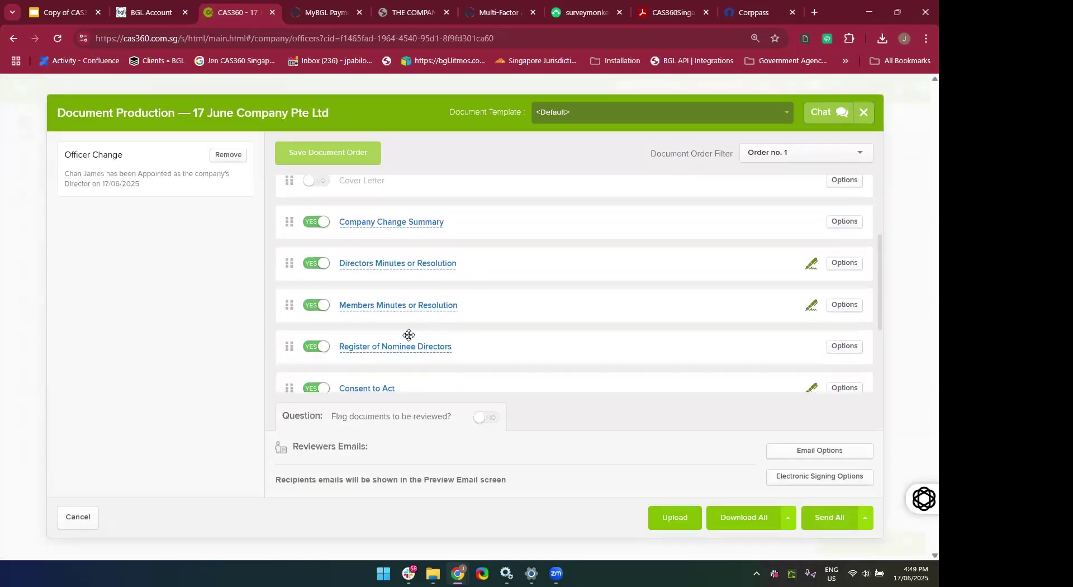
left_click(375, 263)
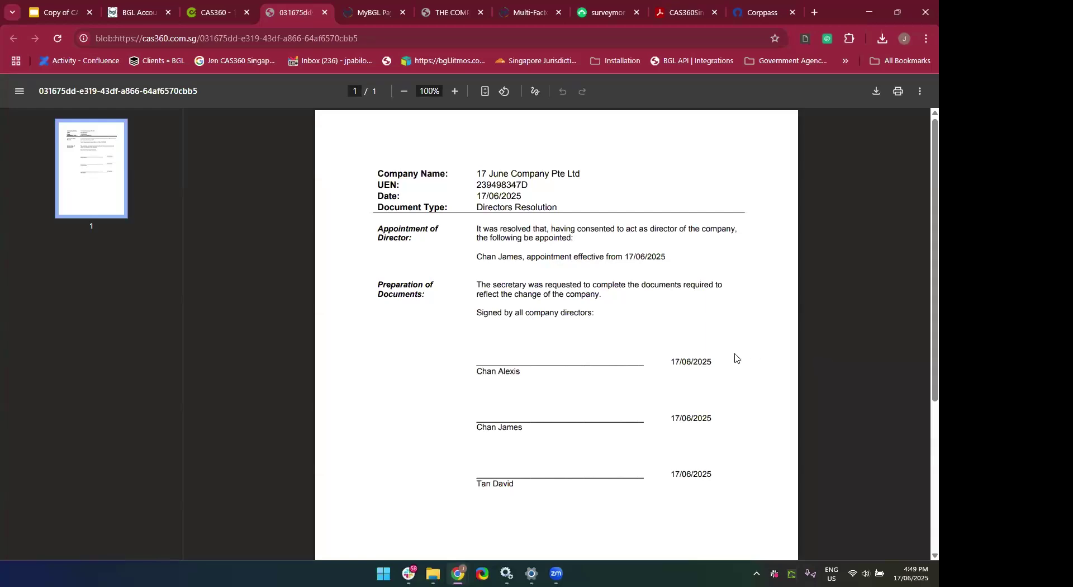
scroll(735, 313, "down", 4)
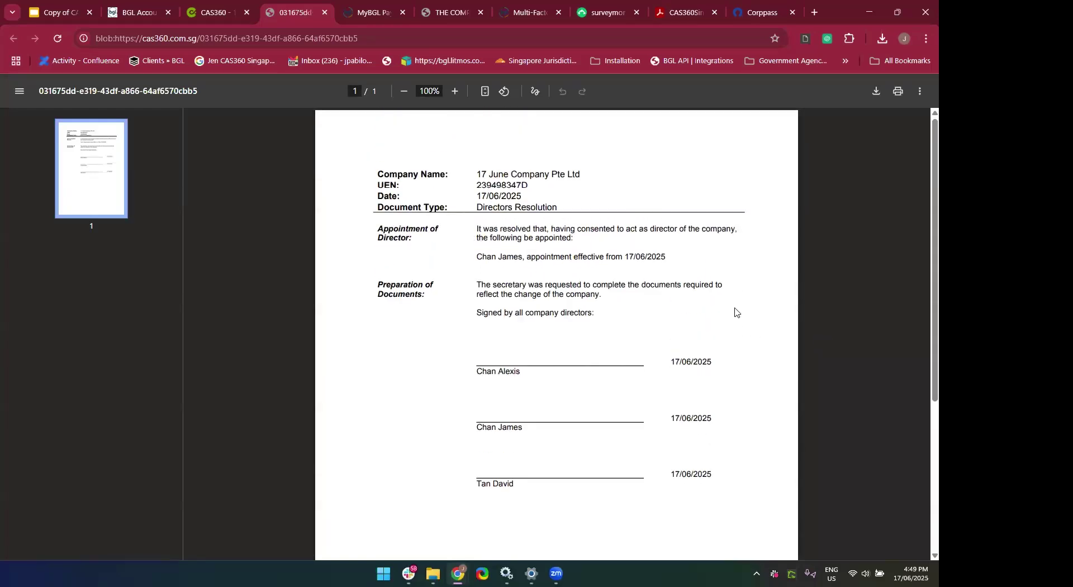
scroll(735, 312, "up", 4)
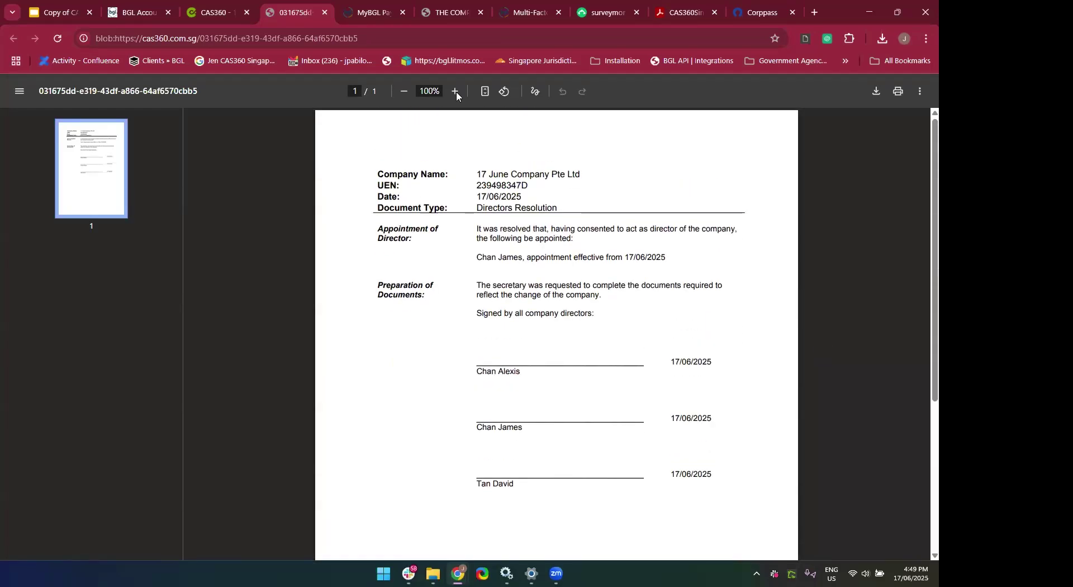
left_click(324, 13)
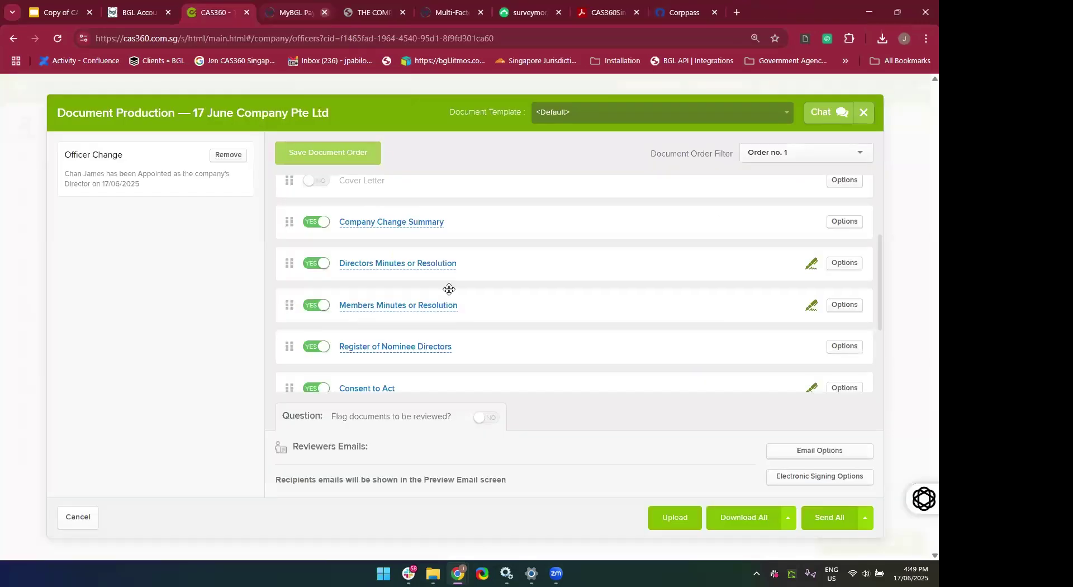
scroll(454, 302, "down", 2)
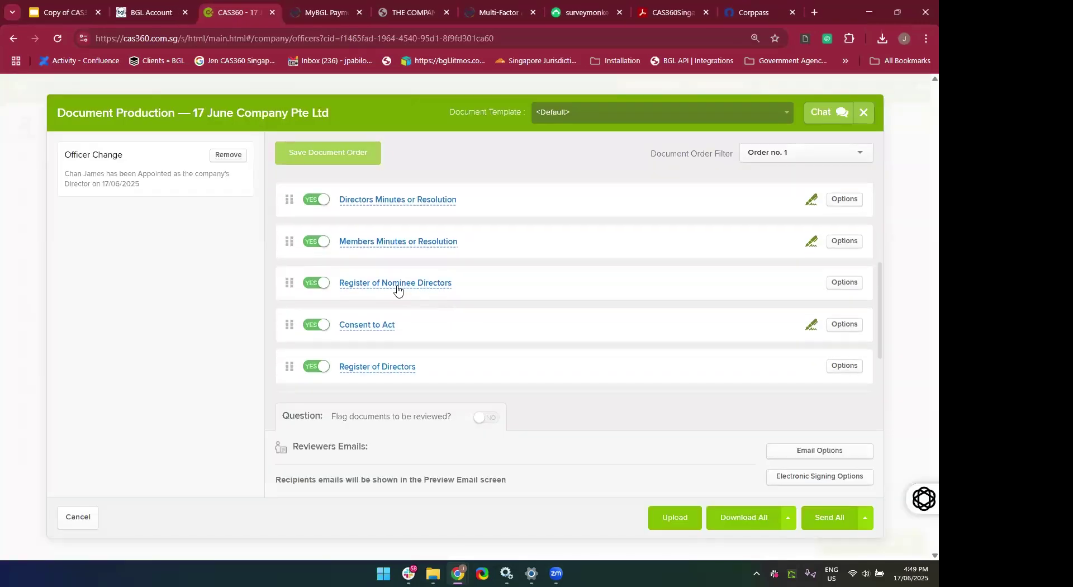
scroll(364, 221, "down", 1)
scroll(360, 313, "down", 1)
left_click(346, 328)
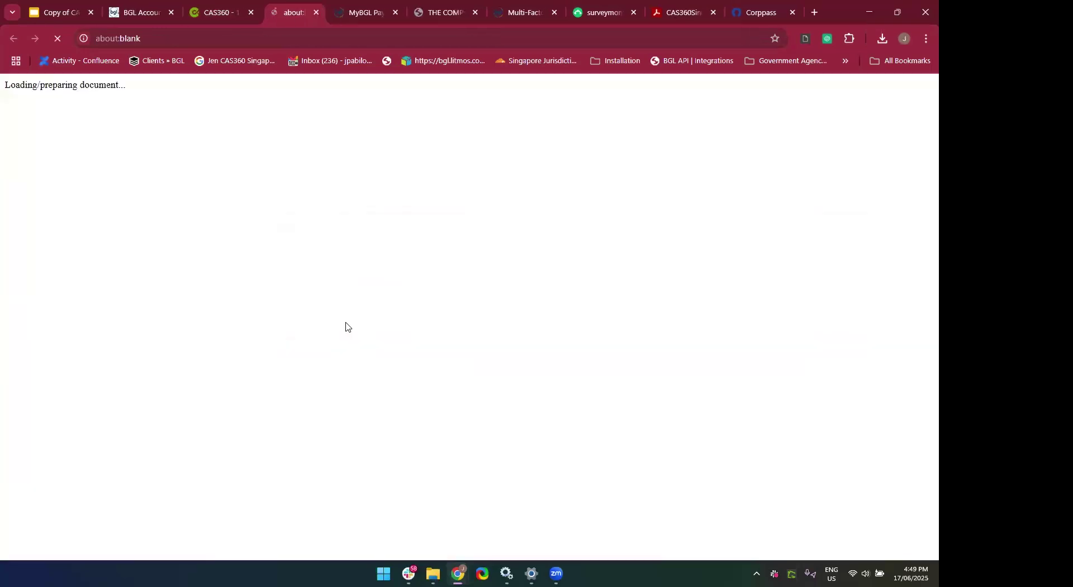
scroll(451, 378, "down", 7)
scroll(451, 378, "down", 5)
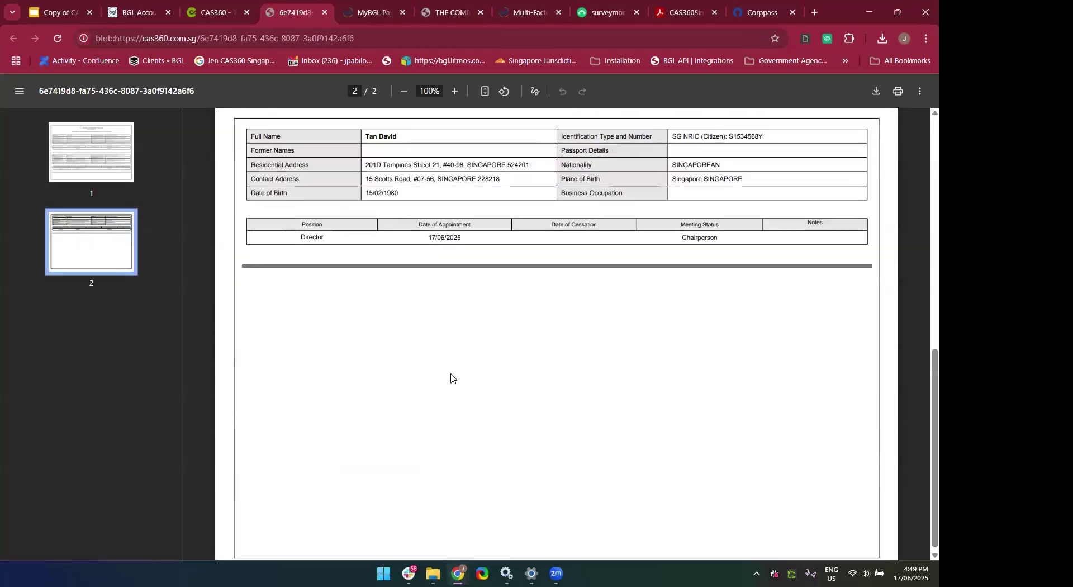
left_click(325, 16)
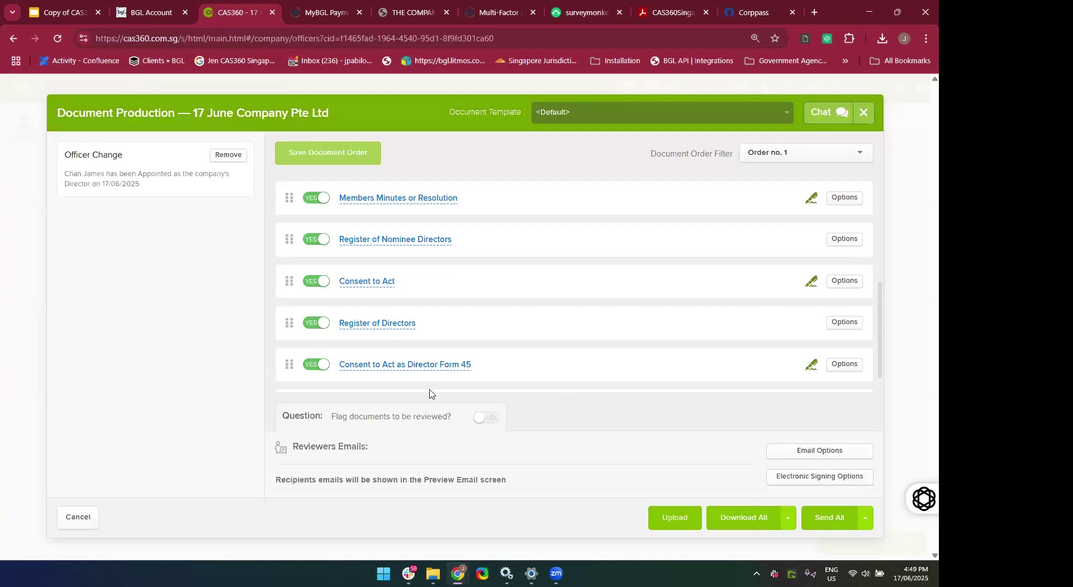
Preview the Form 45 Consent to Act and the Members Minutes or Resolution documents.
left_click(386, 364)
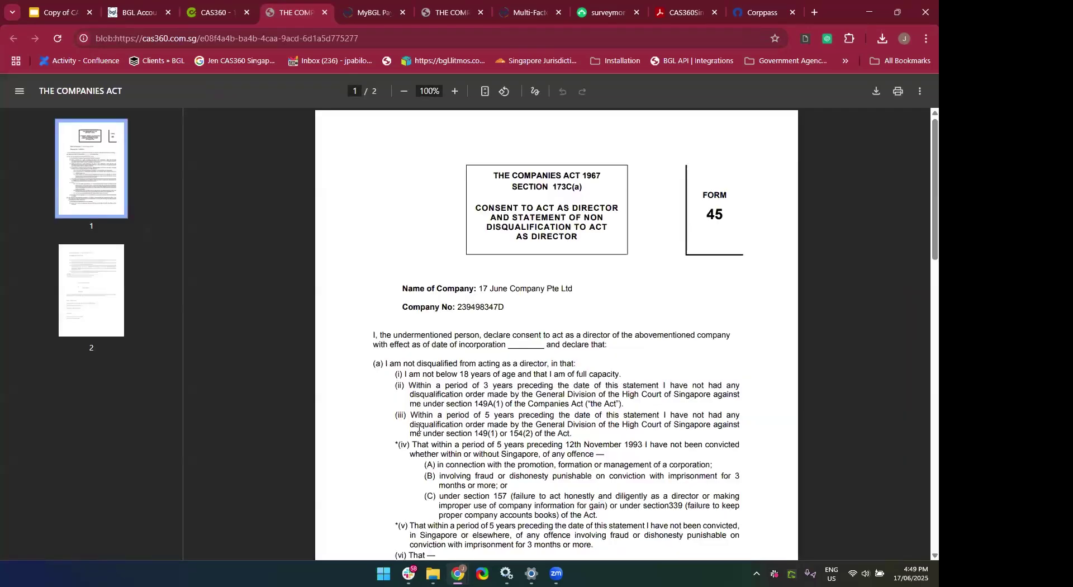
scroll(419, 428, "down", 18)
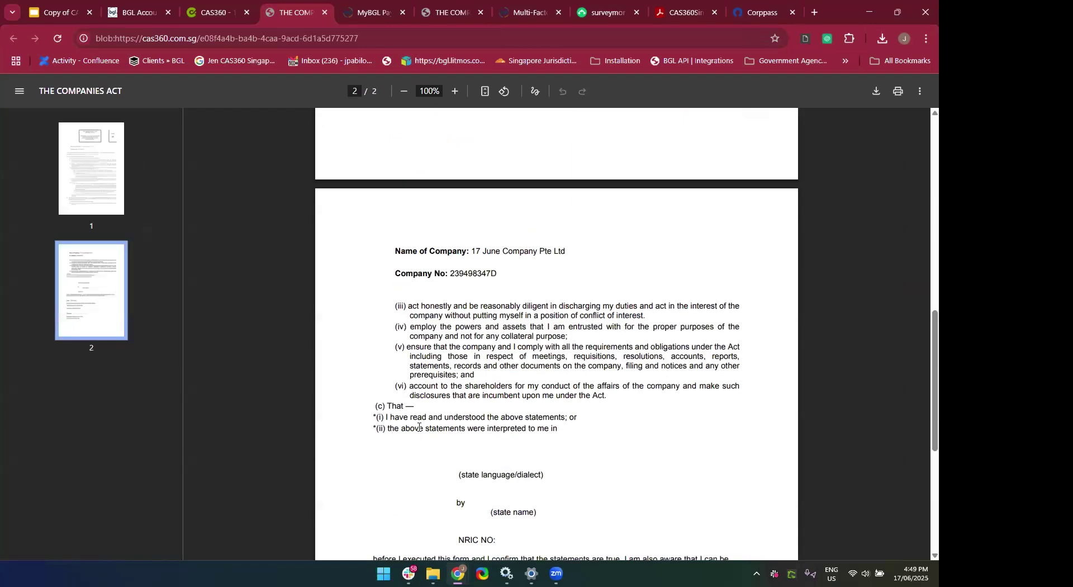
scroll(419, 427, "up", 11)
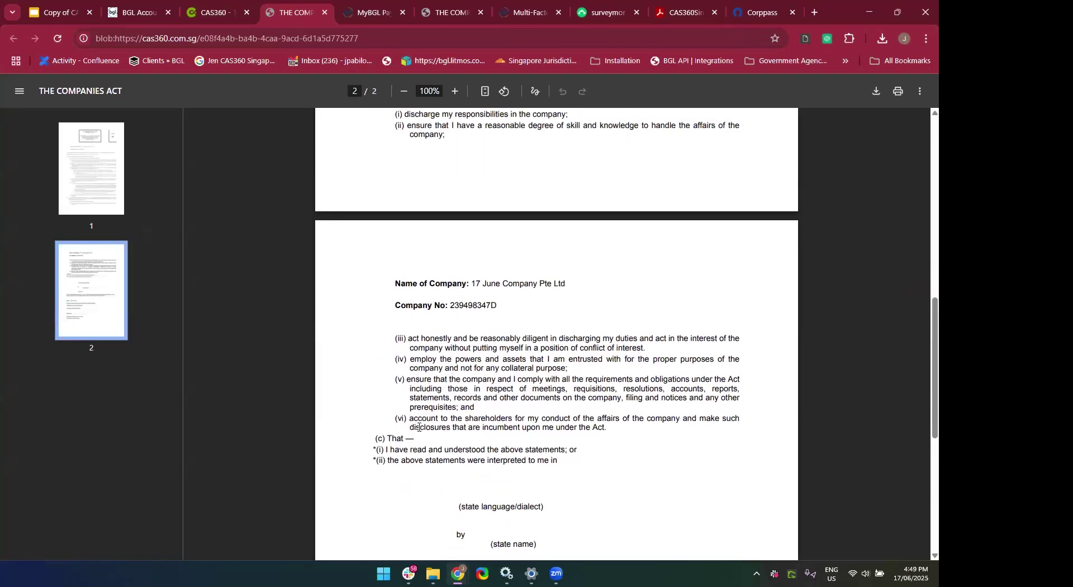
scroll(419, 428, "up", 5)
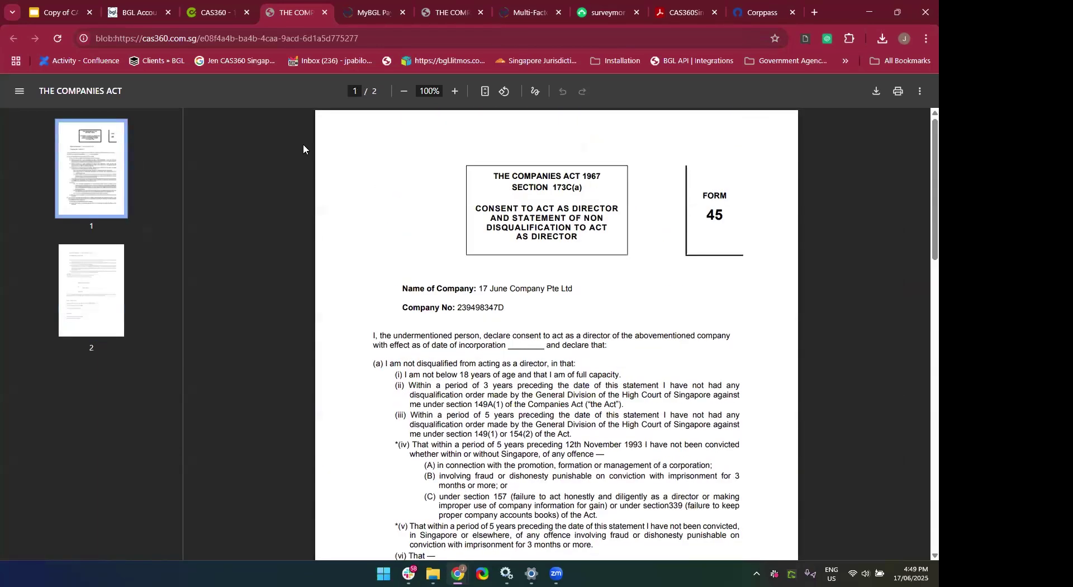
left_click(326, 15)
scroll(472, 241, "up", 2)
scroll(473, 241, "up", 3)
scroll(472, 241, "down", 3)
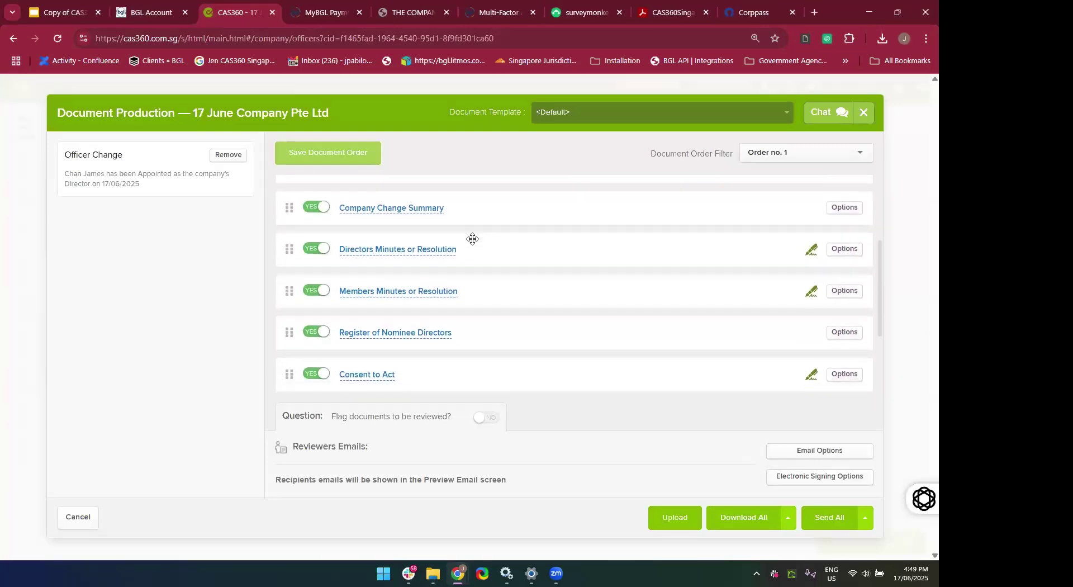
left_click(393, 281)
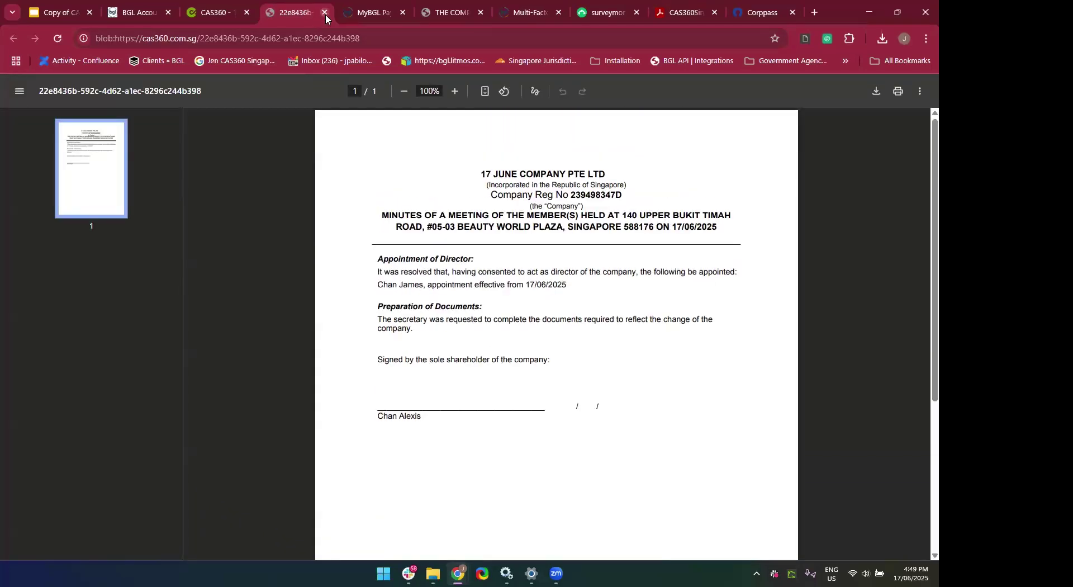
left_click(325, 15)
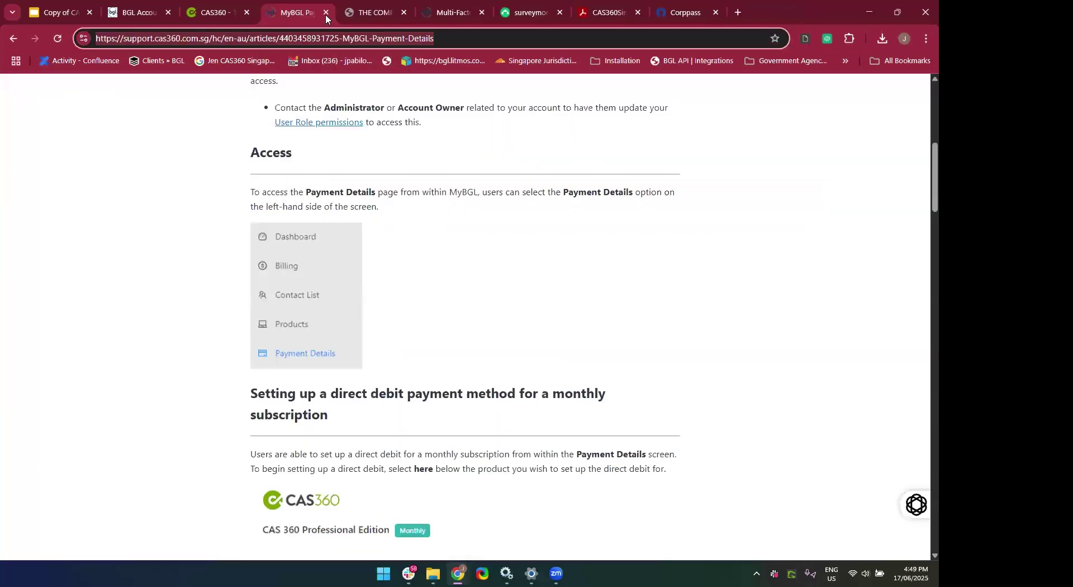
left_click(221, 4)
Preview the Consent to Act, then download all as '17 June Company Pte Ltd - Company Change Documents - 1142.pdf'.
scroll(464, 263, "down", 3)
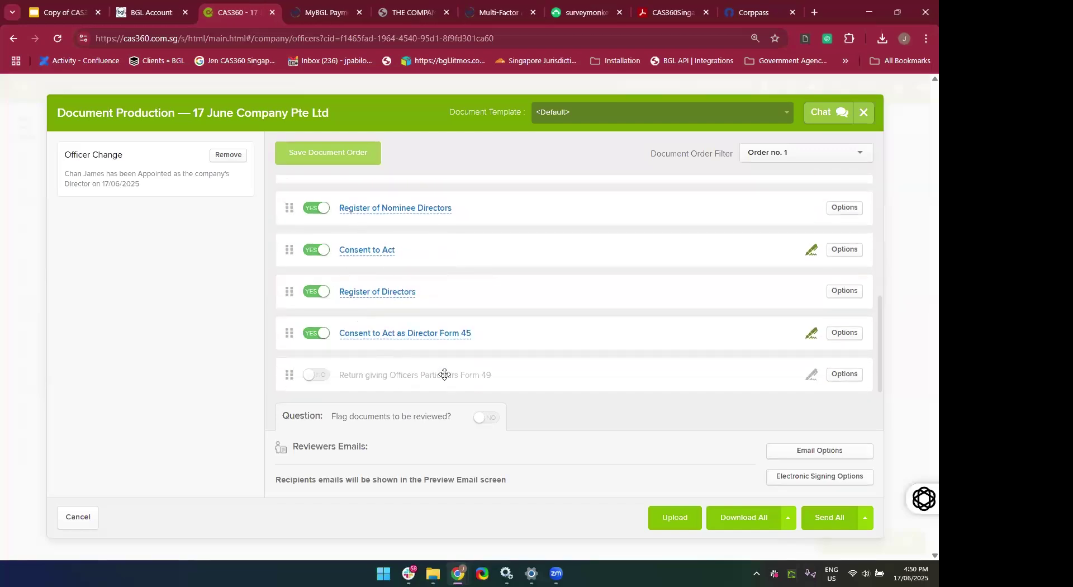
left_click(372, 251)
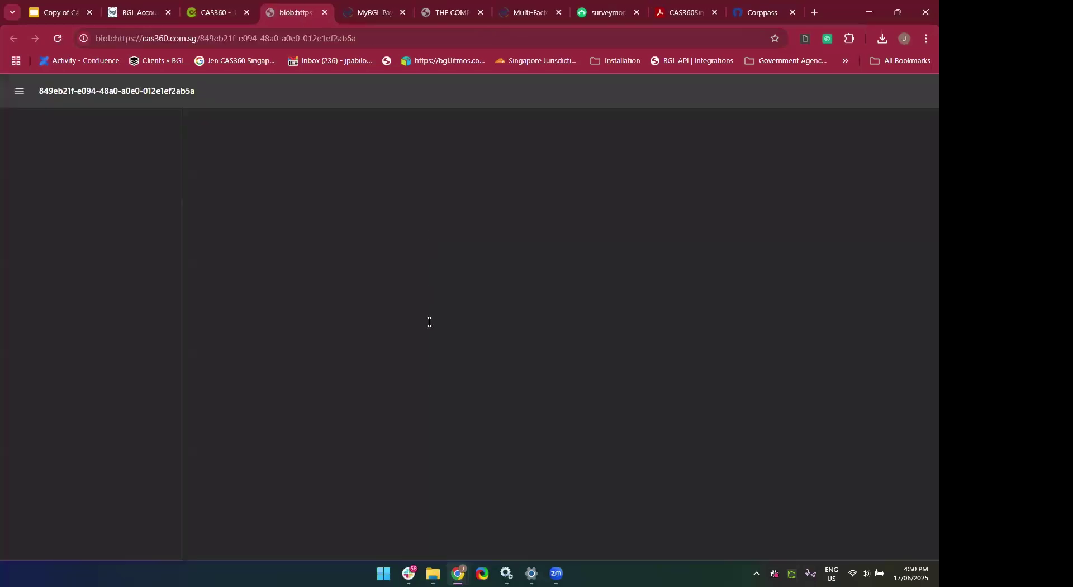
left_click(325, 16)
scroll(539, 332, "up", 5)
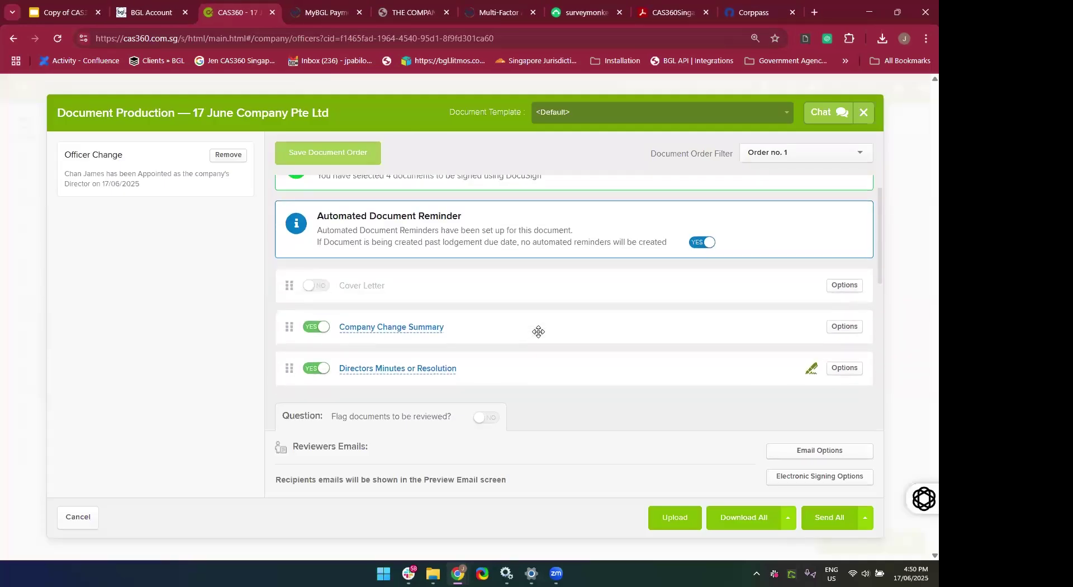
scroll(538, 331, "down", 5)
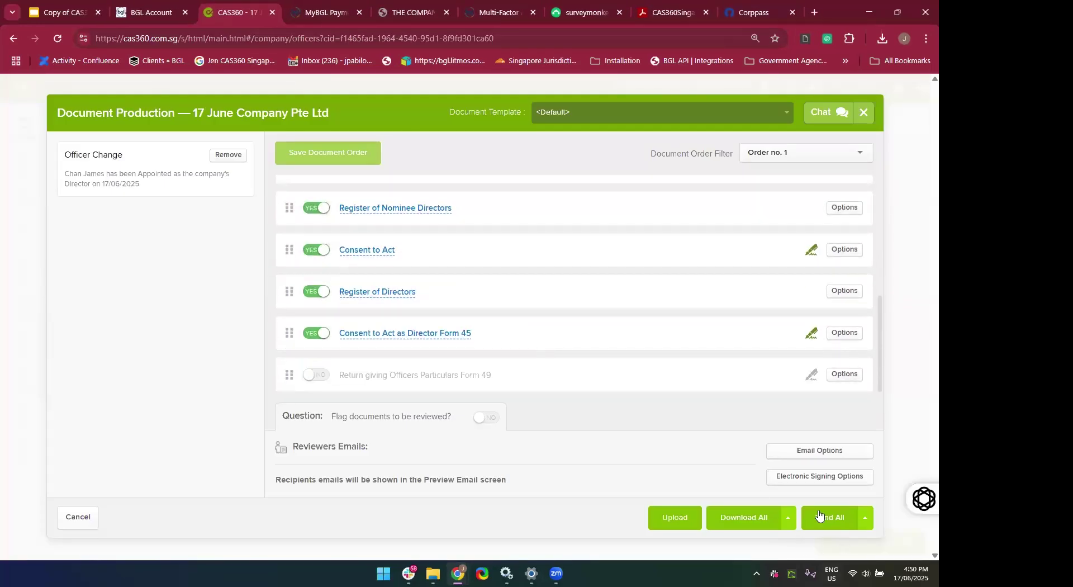
left_click(714, 519)
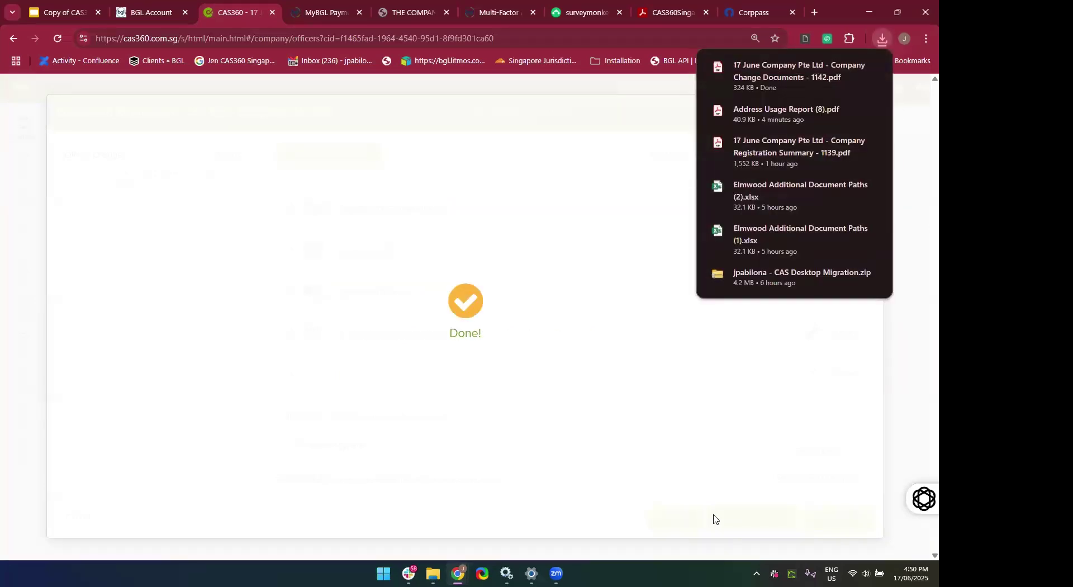
Review the 9-page change documents PDF in Acrobat, then close it.
scroll(712, 513, "down", 10)
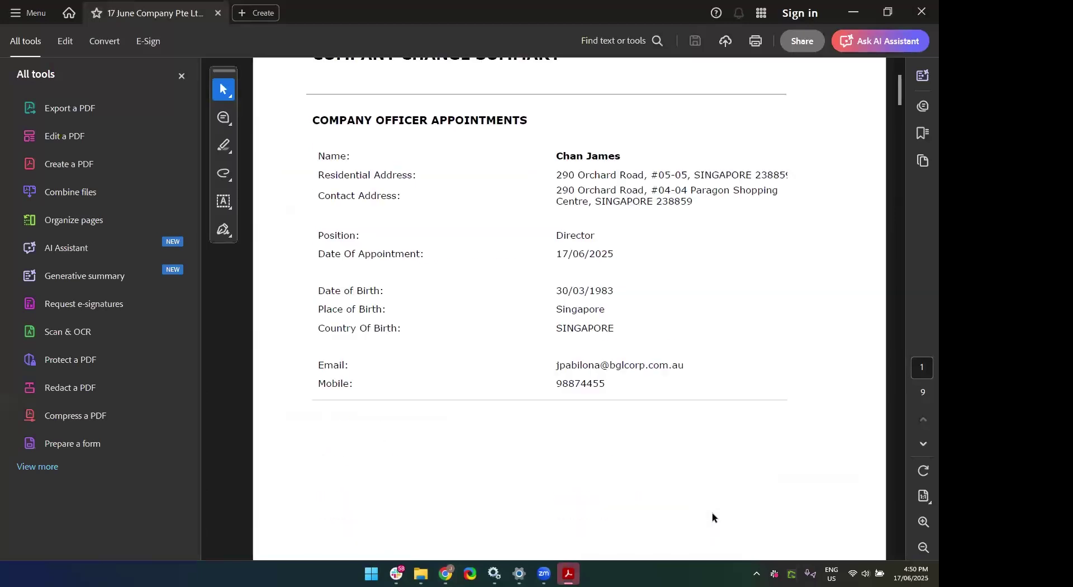
scroll(712, 513, "down", 15)
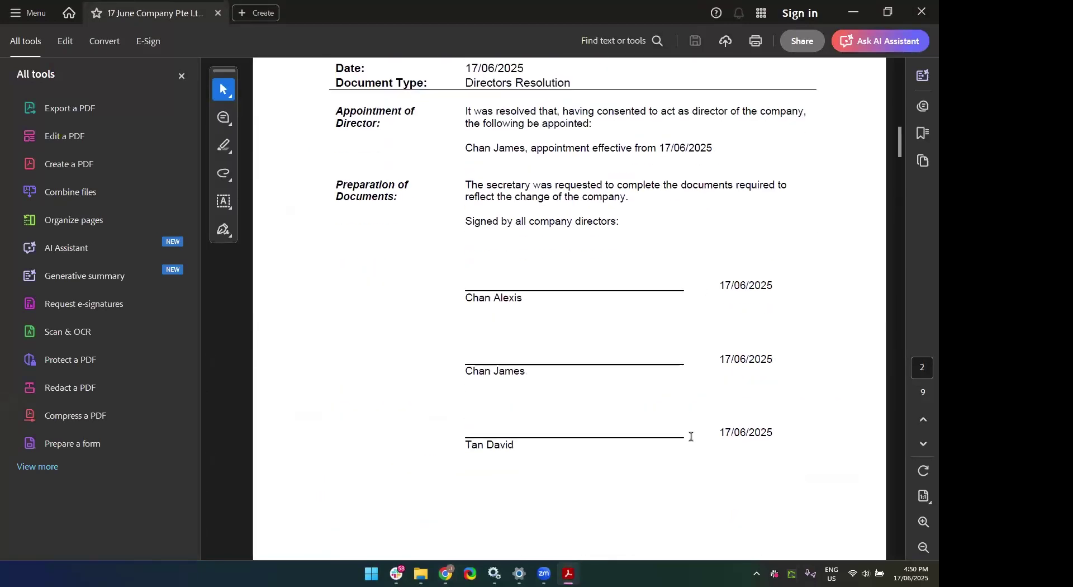
scroll(691, 435, "down", 15)
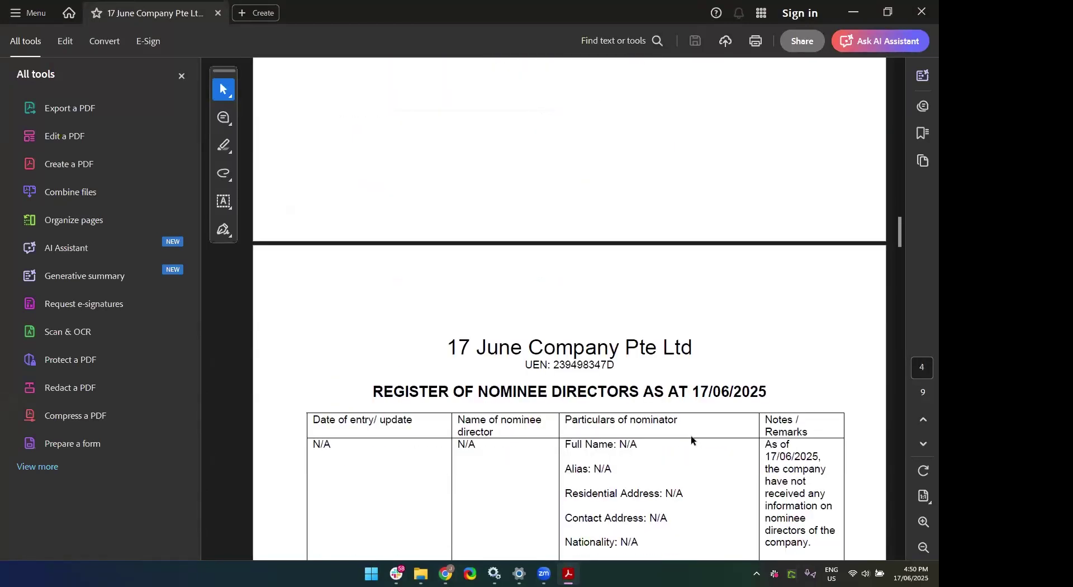
scroll(691, 434, "down", 10)
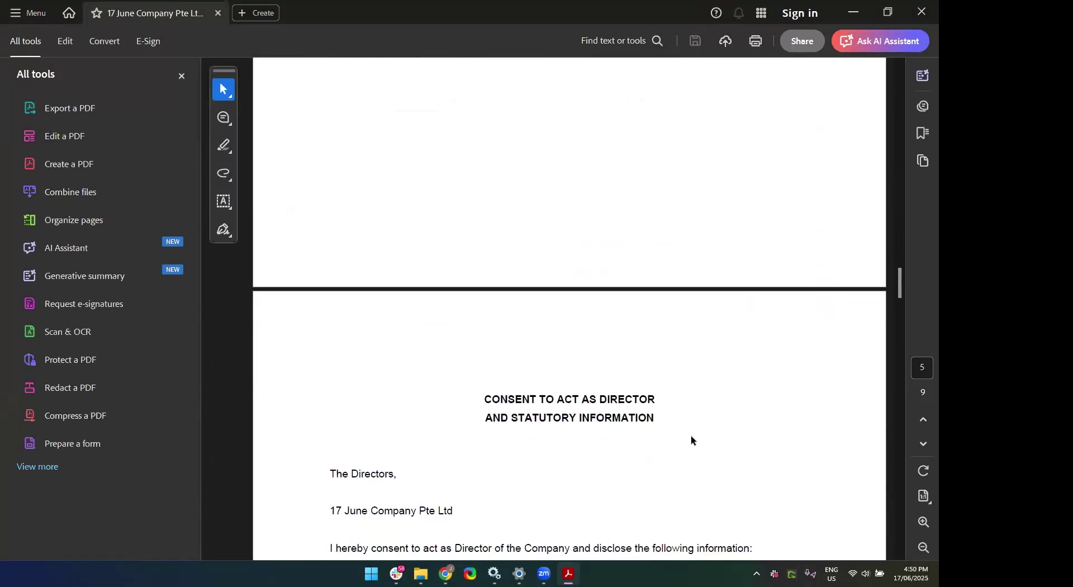
scroll(615, 336, "up", 6)
scroll(616, 336, "down", 9)
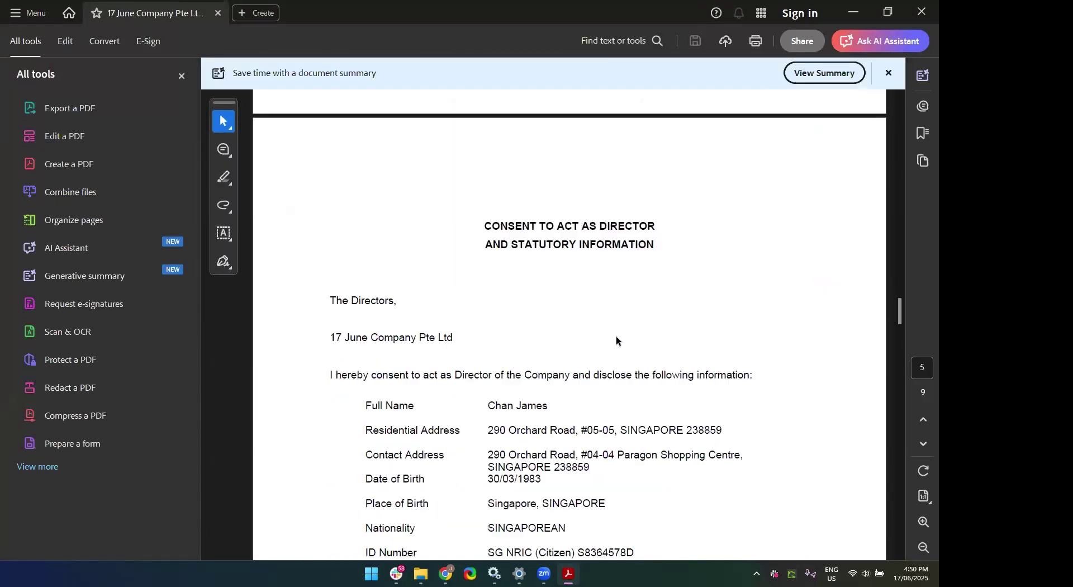
scroll(616, 337, "down", 5)
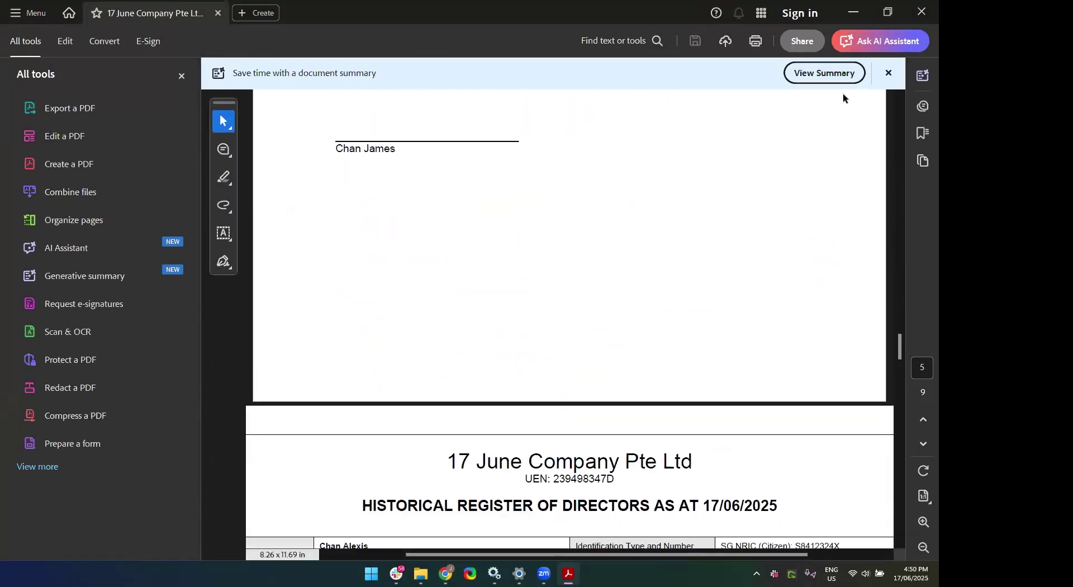
left_click(919, 15)
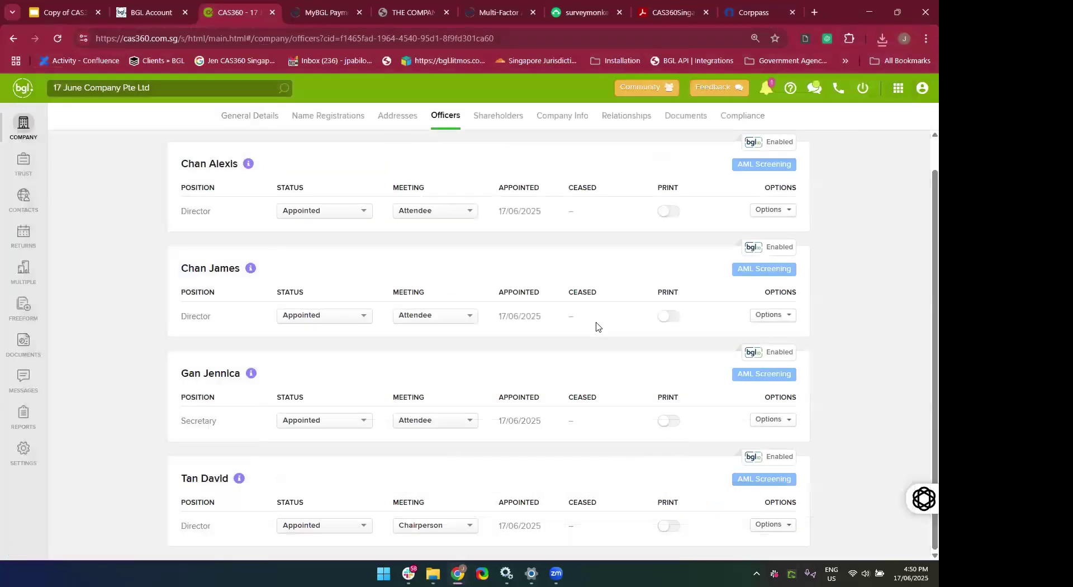
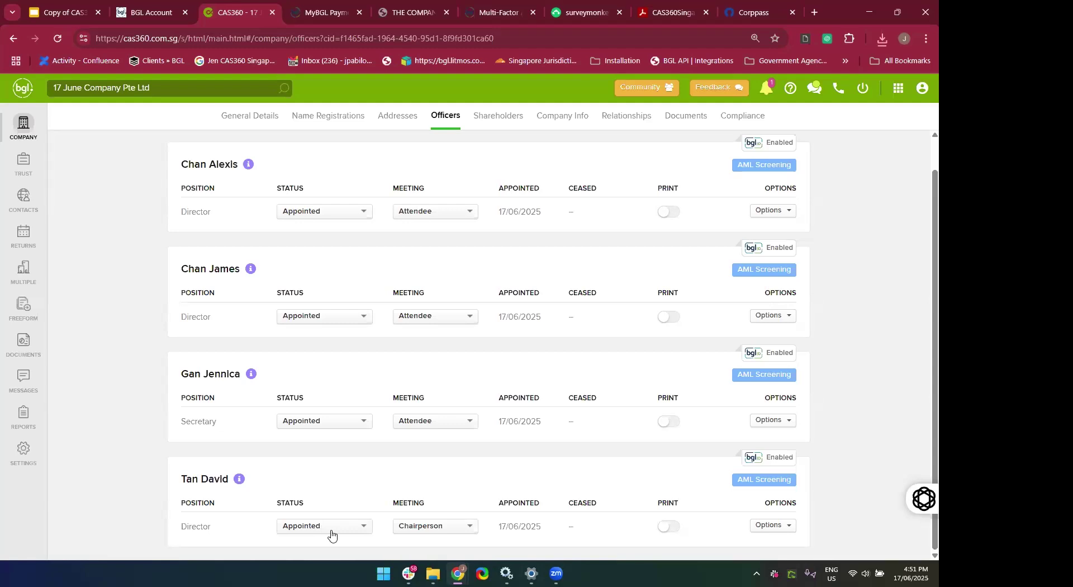
Mark the last director as Resigned with ceased date 17/06/2025 and save it.
left_click(331, 532)
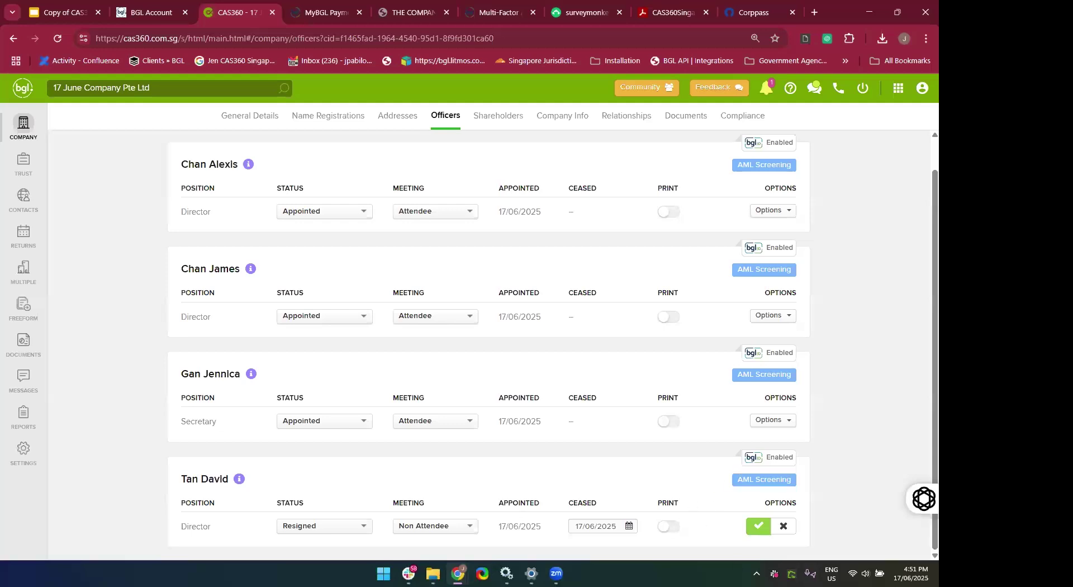
left_click(629, 526)
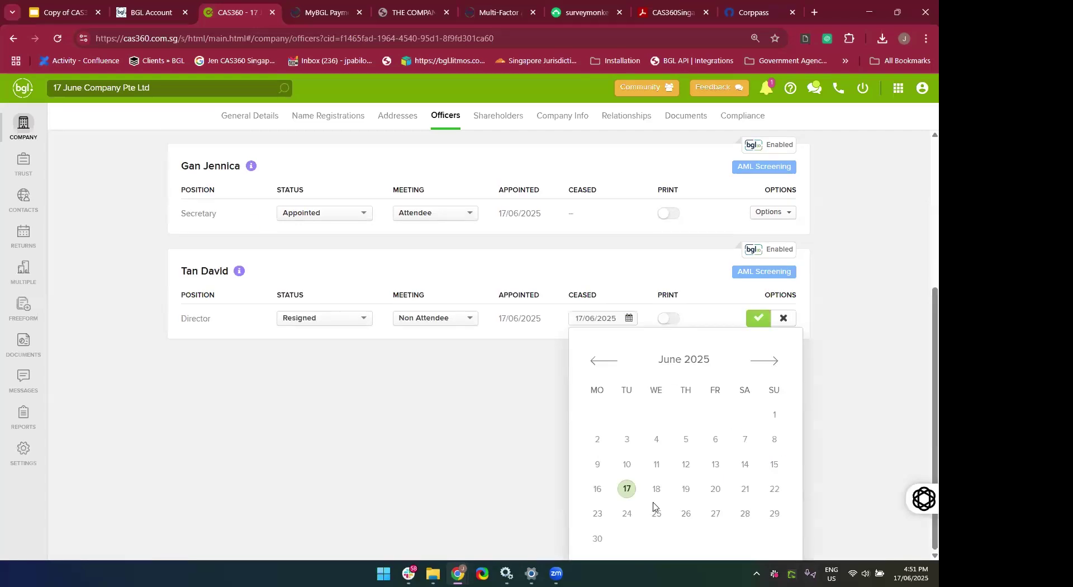
left_click(549, 490)
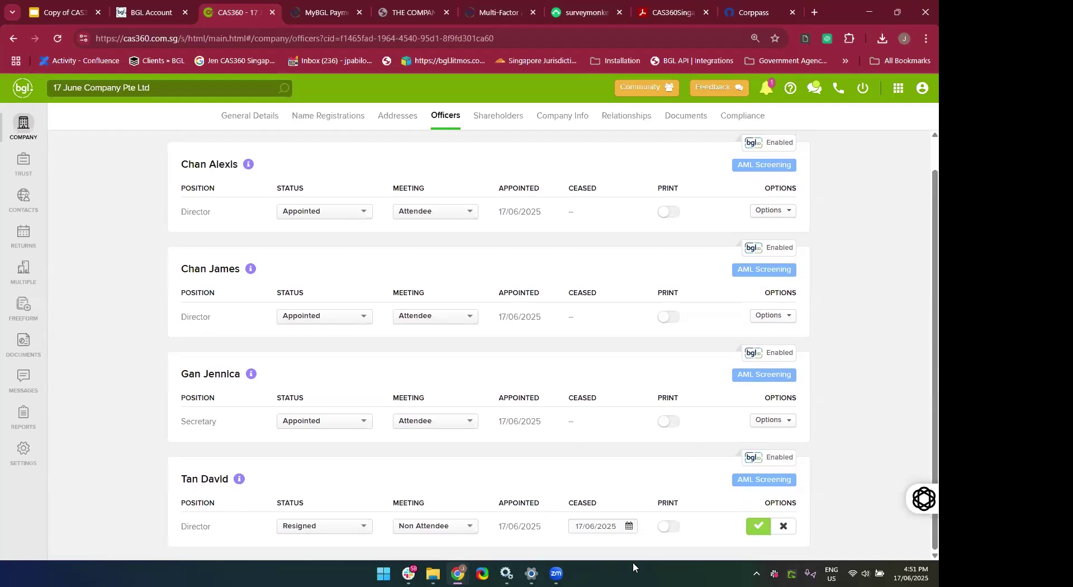
left_click(757, 526)
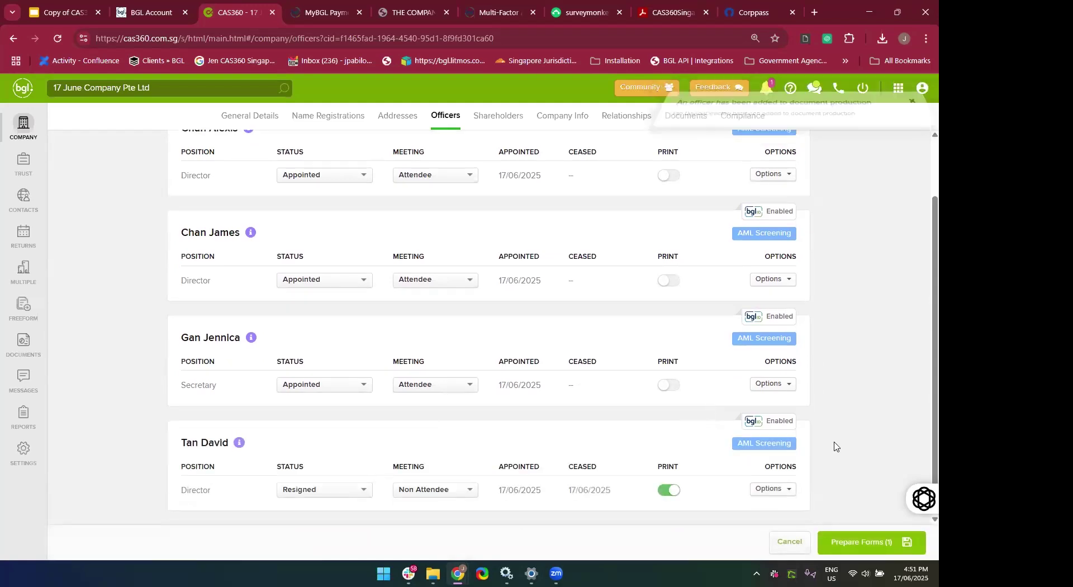
Prepare the officer-change forms and preview the Register of Directors.
left_click(871, 546)
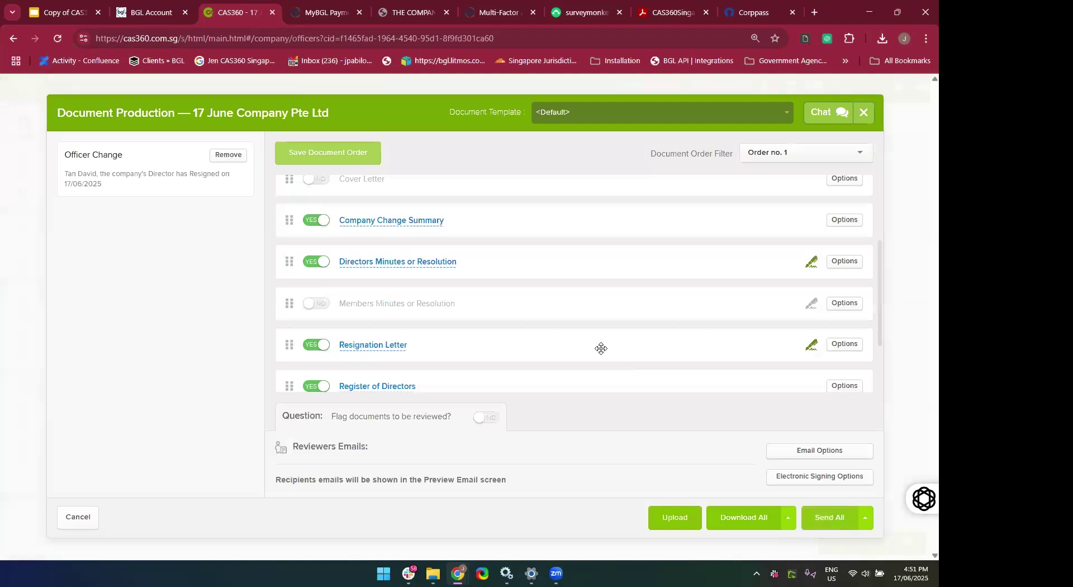
scroll(601, 349, "down", 1)
scroll(435, 314, "down", 1)
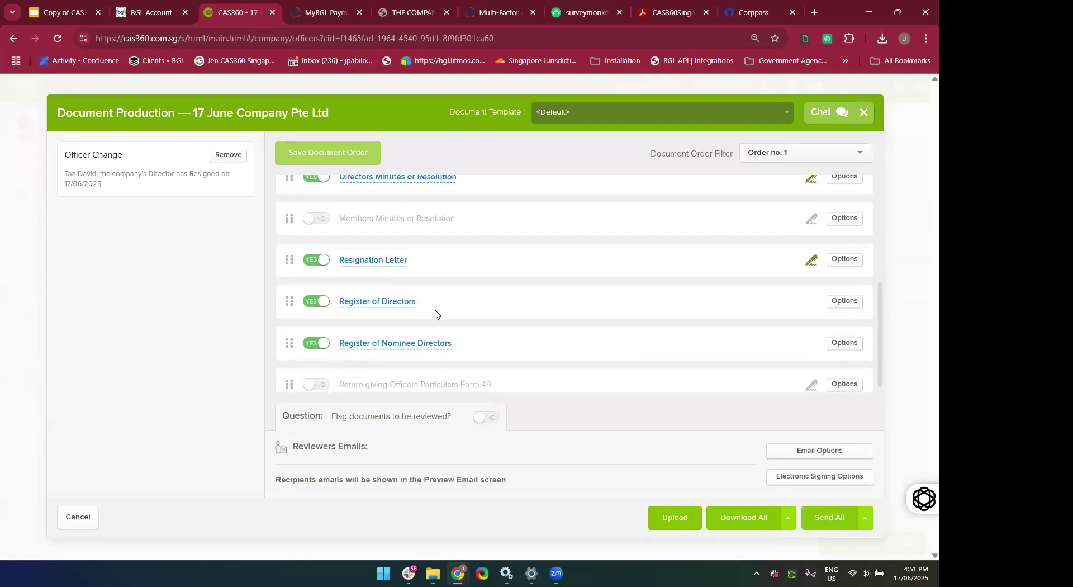
left_click(413, 314)
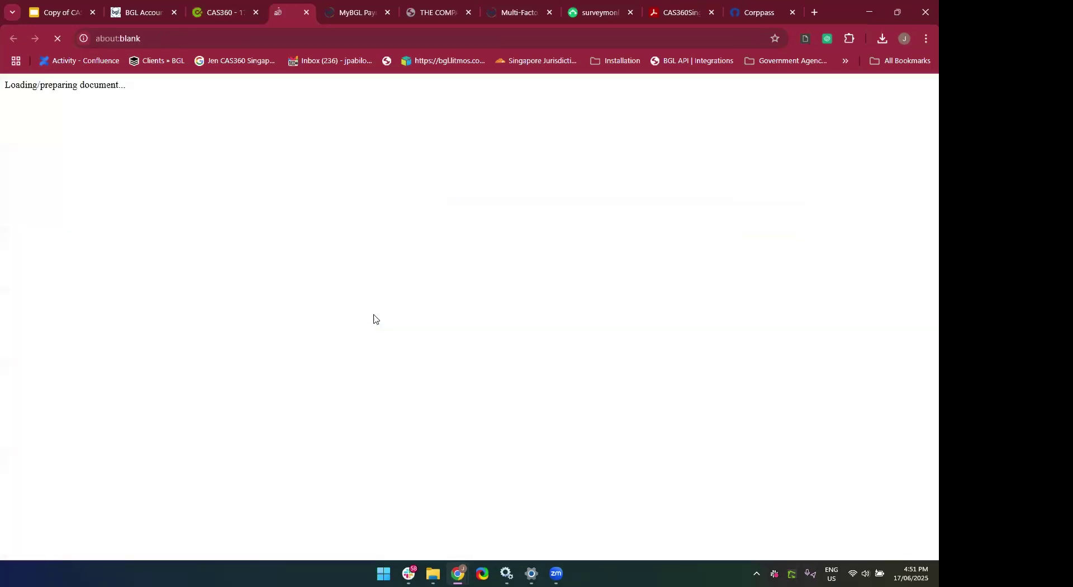
scroll(405, 407, "down", 1)
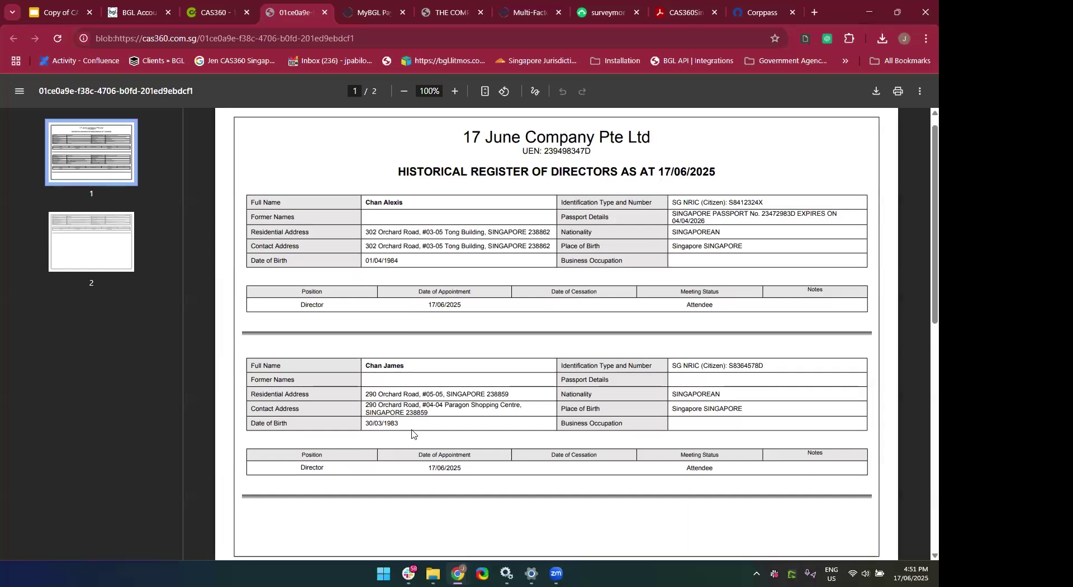
scroll(412, 433, "down", 6)
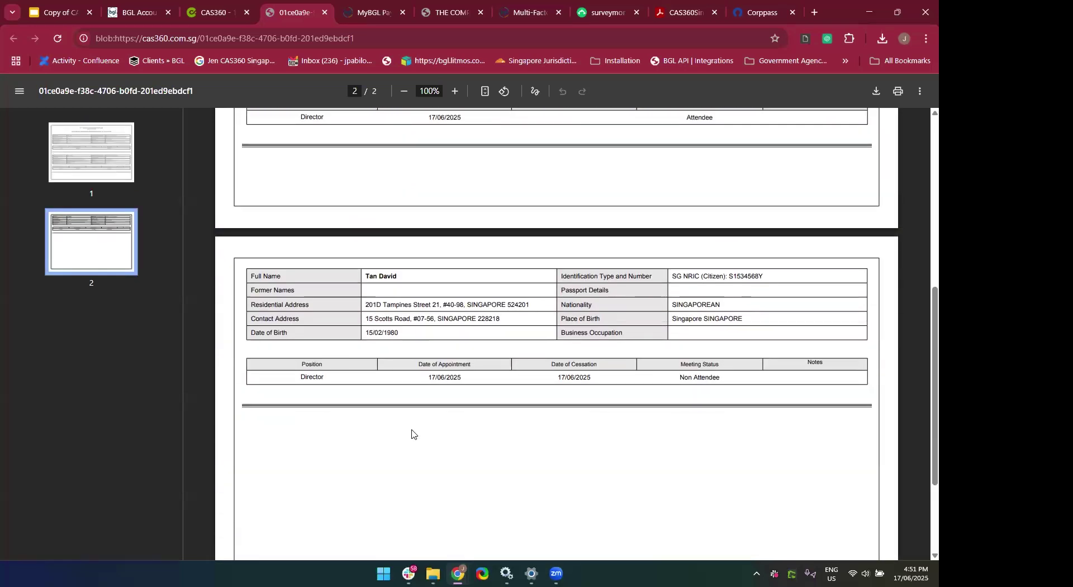
scroll(414, 435, "up", 1)
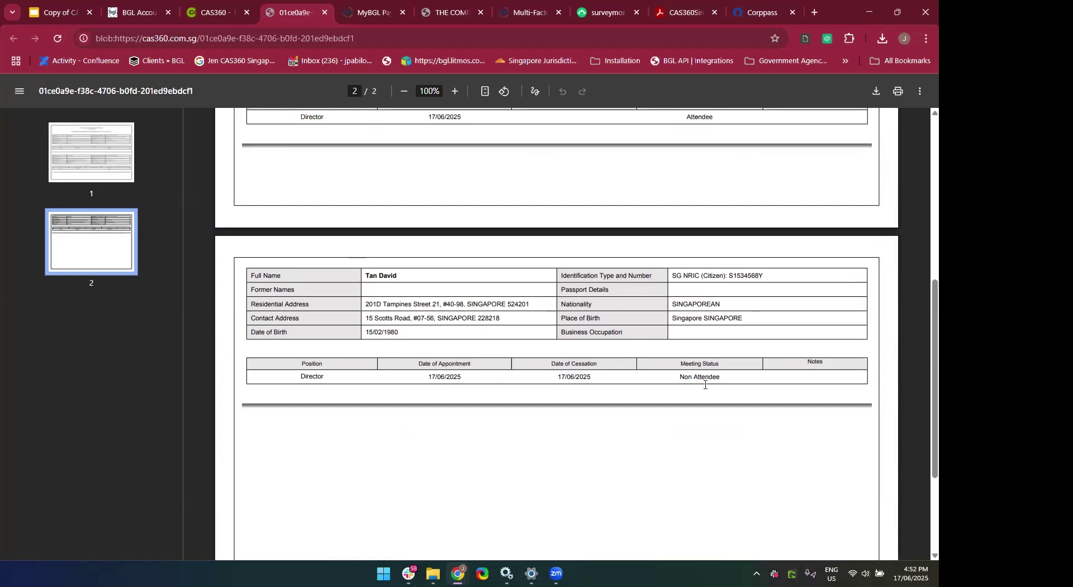
scroll(684, 382, "up", 1)
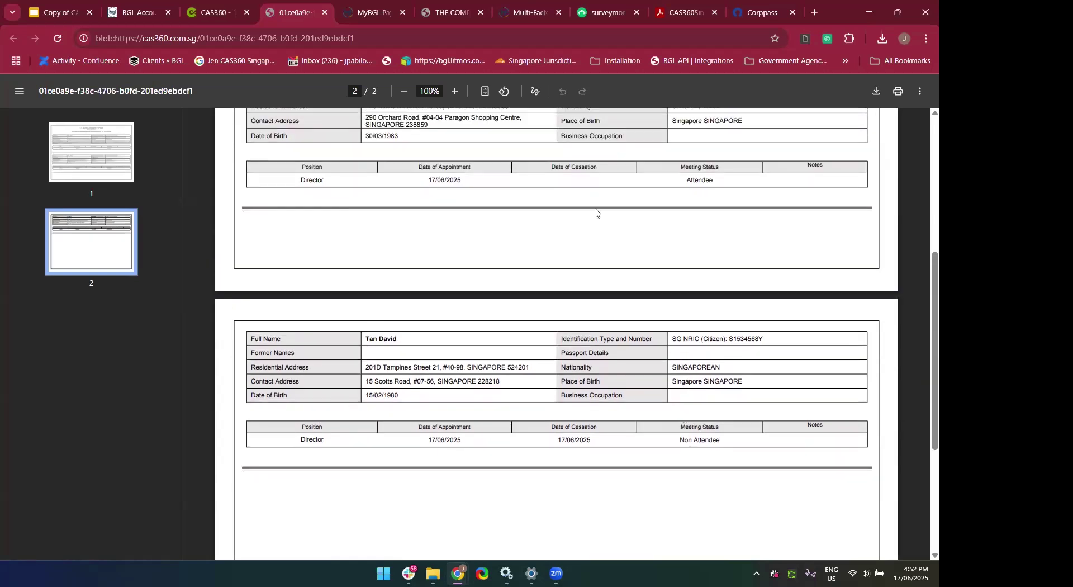
scroll(644, 168, "up", 5)
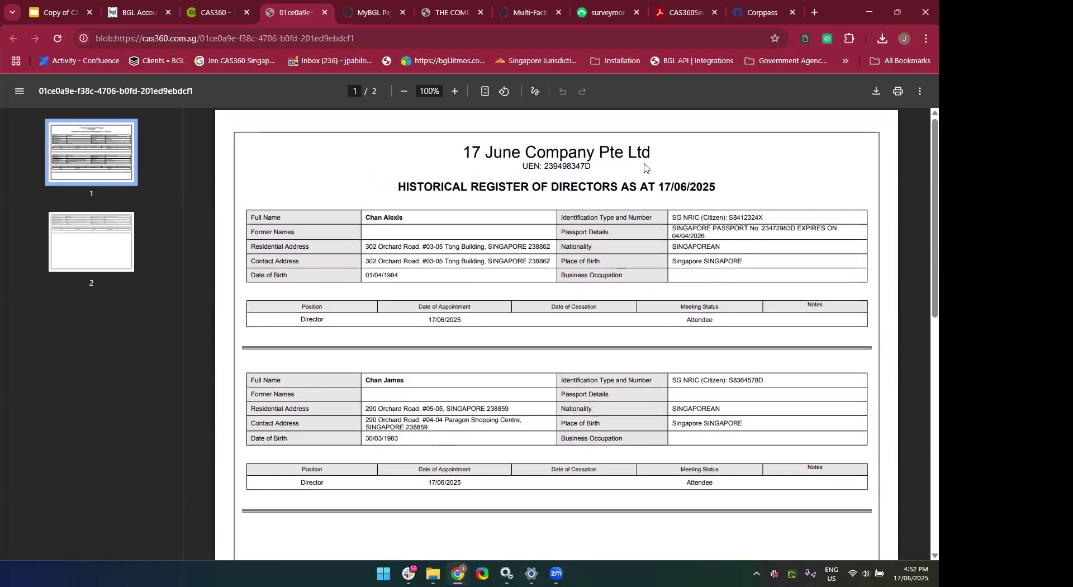
left_click(323, 15)
Preview the director's Resignation Letter.
scroll(449, 282, "down", 1)
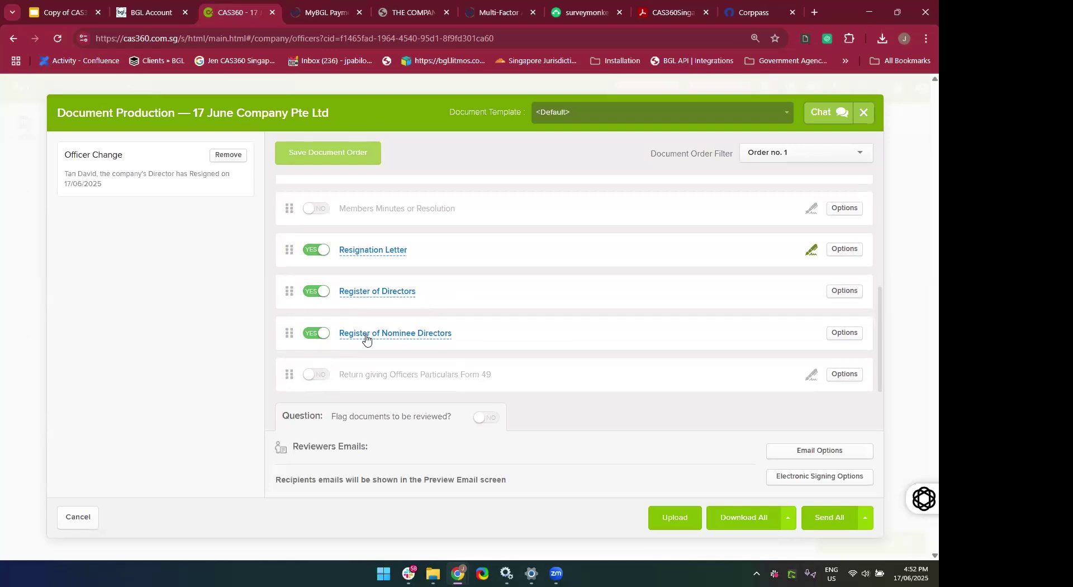
scroll(369, 279, "up", 1)
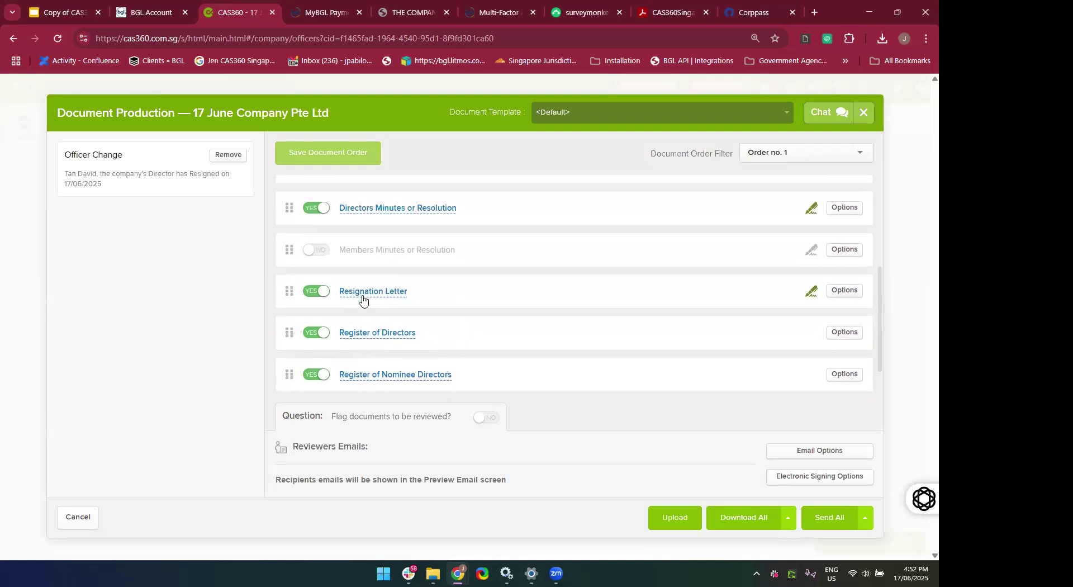
left_click(362, 300)
scroll(419, 388, "down", 1)
scroll(408, 391, "up", 1)
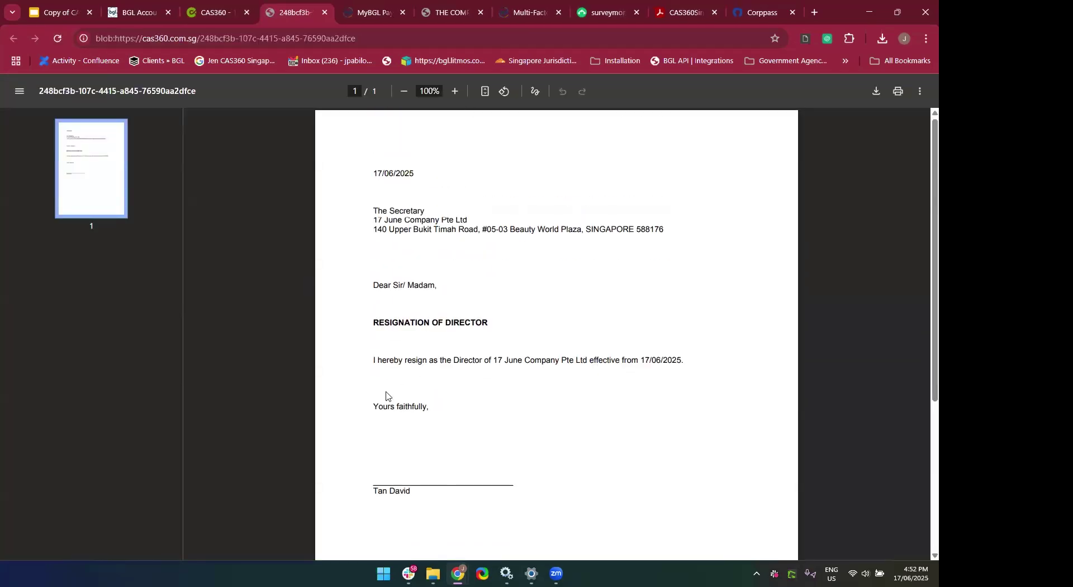
left_click(324, 14)
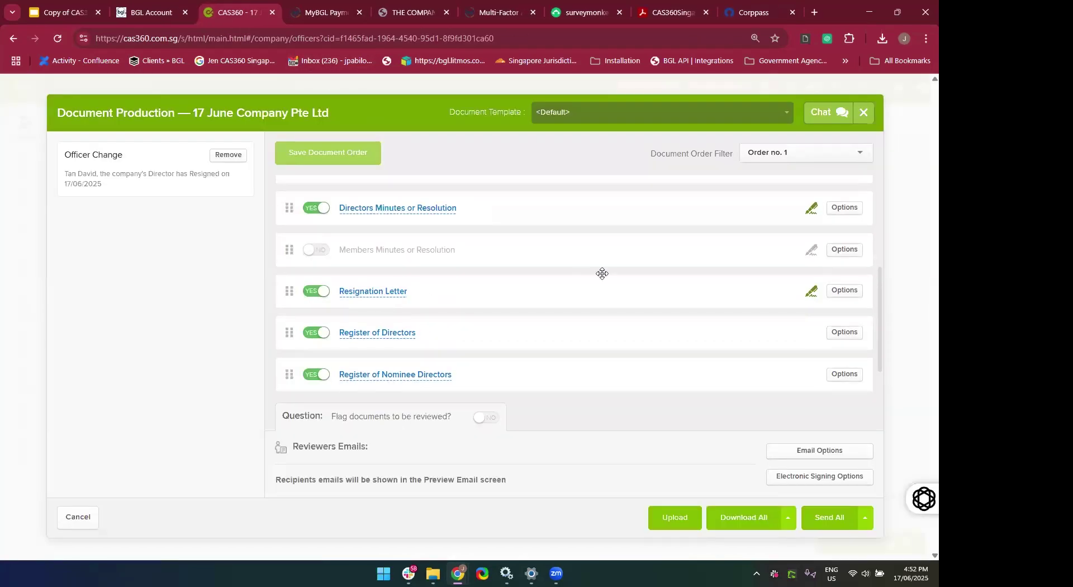
Preview the Directors Minutes or Resolution accepting the resignation effective 17/06/2025.
scroll(601, 274, "down", 1)
scroll(602, 273, "up", 2)
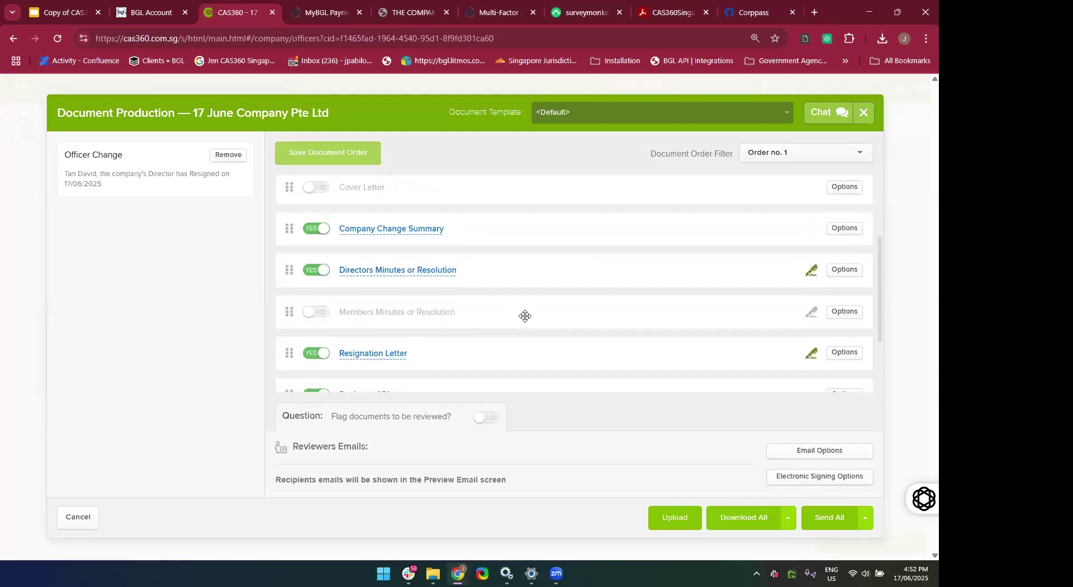
left_click(375, 271)
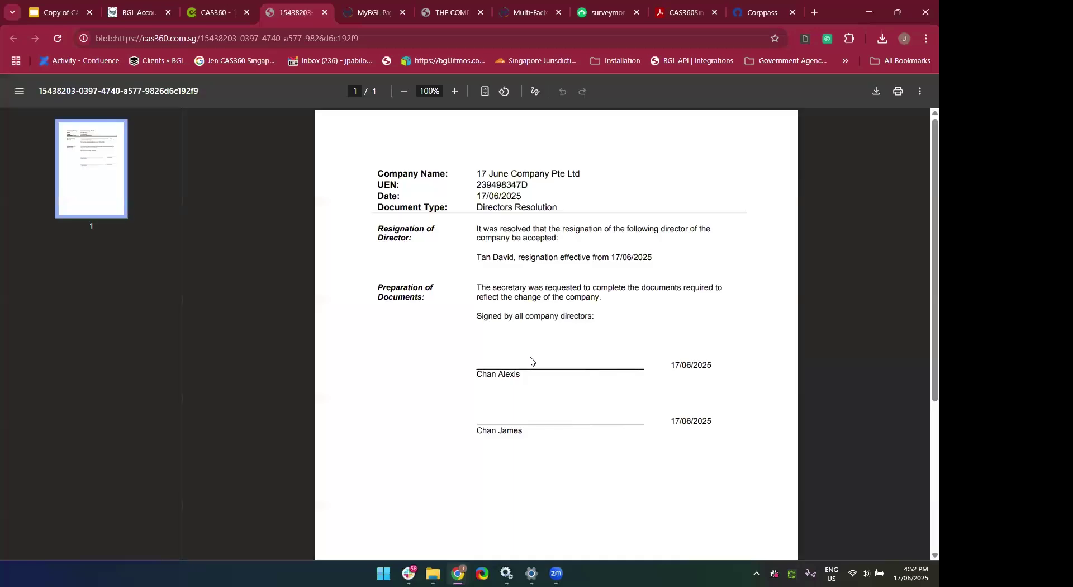
scroll(530, 361, "down", 4)
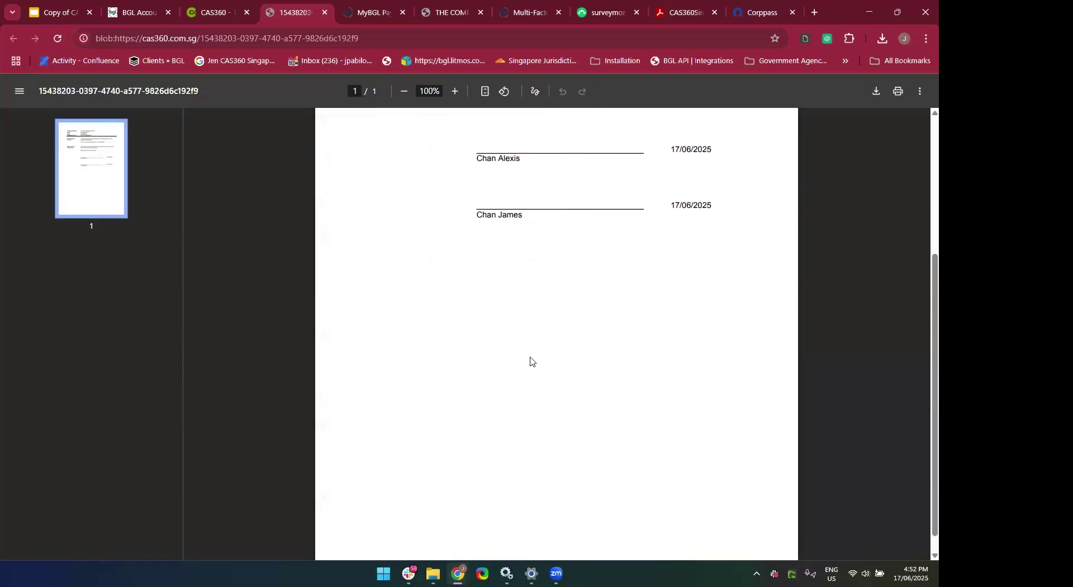
scroll(531, 361, "up", 4)
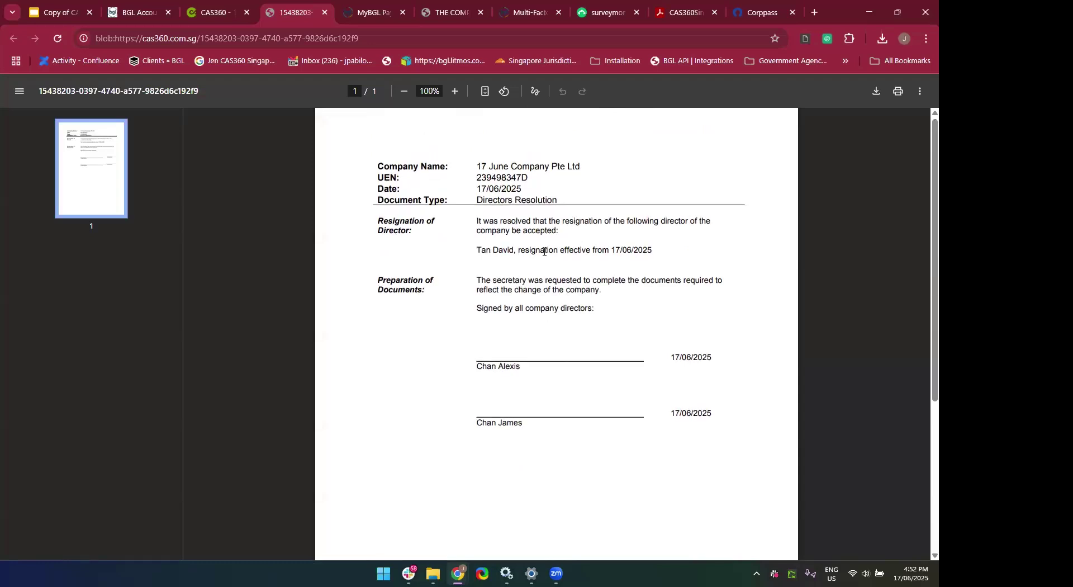
left_click(325, 13)
scroll(661, 337, "up", 1)
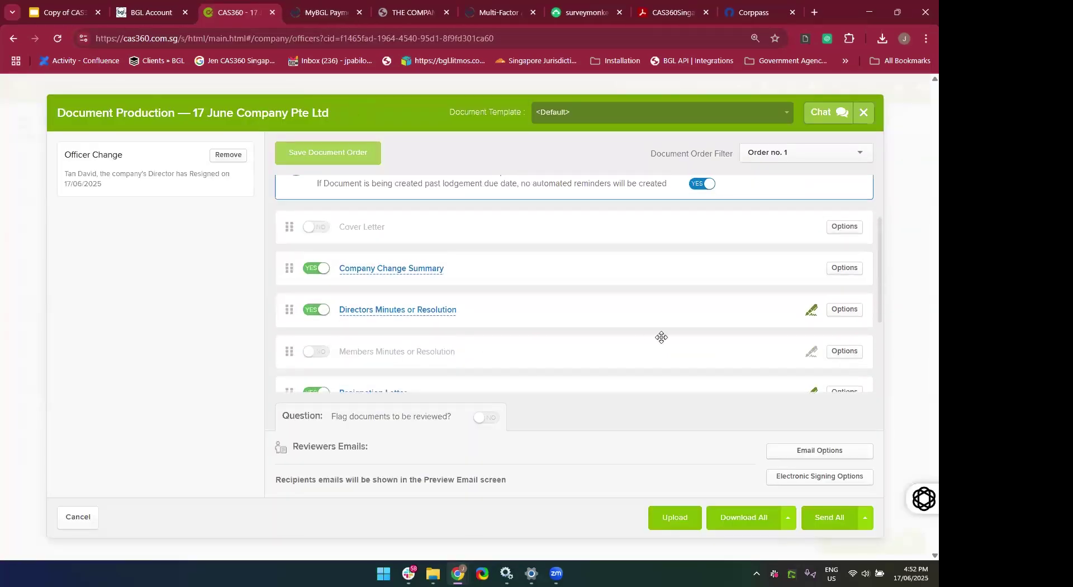
Download all officer-change documents as one PDF, review it in Acrobat, then close it.
left_click(746, 516)
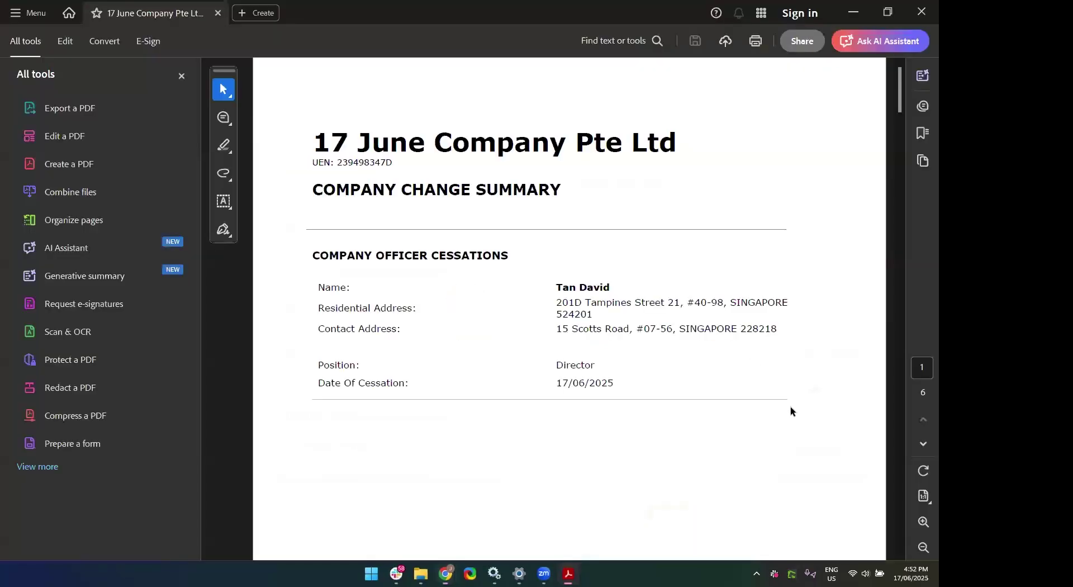
left_click(922, 16)
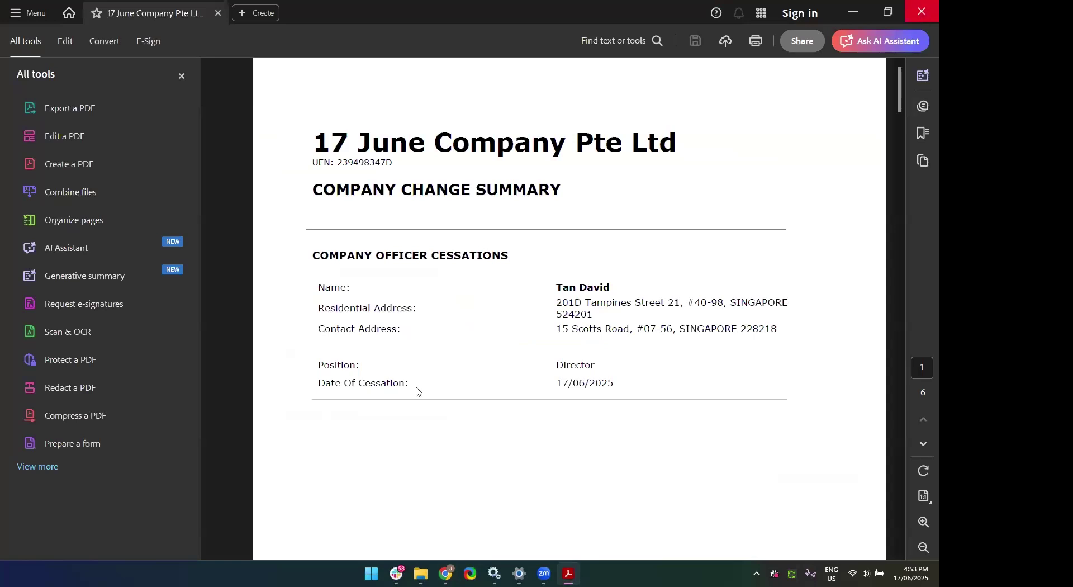
scroll(157, 431, "up", 1)
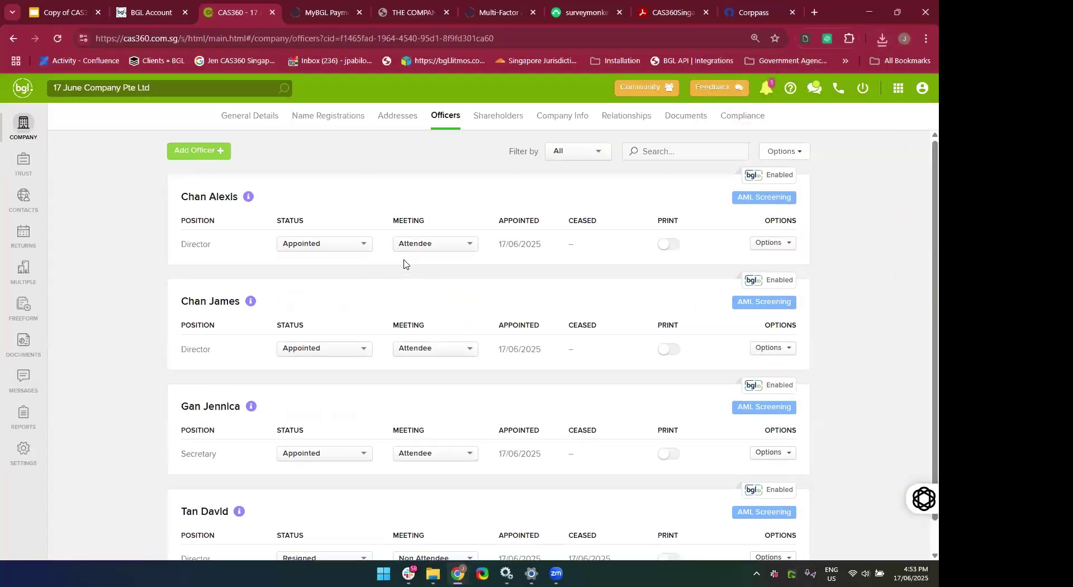
left_click(561, 156)
left_click(562, 174)
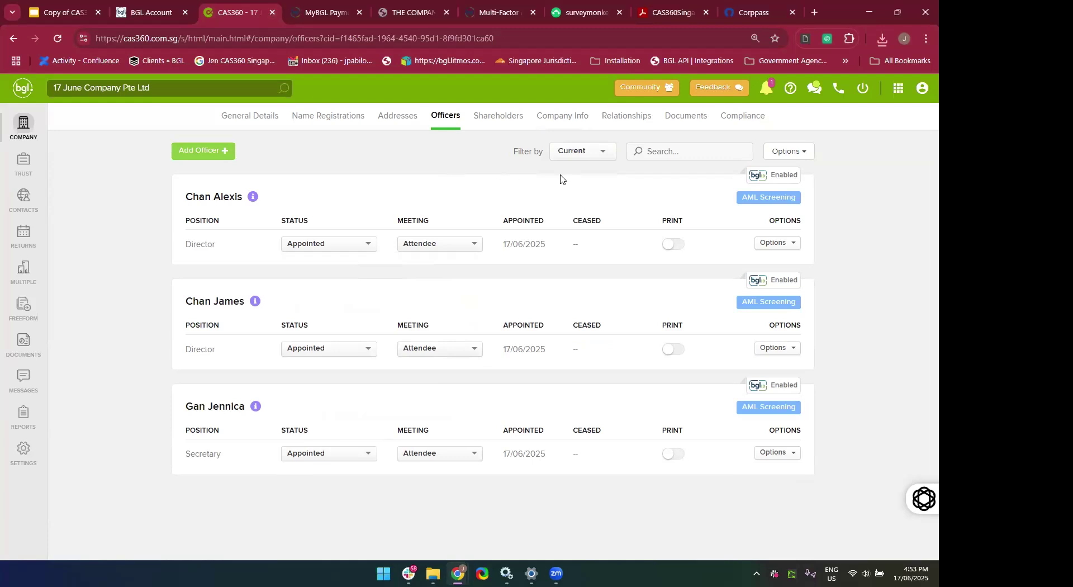
left_click(587, 153)
left_click(585, 187)
scroll(585, 187, "down", 1)
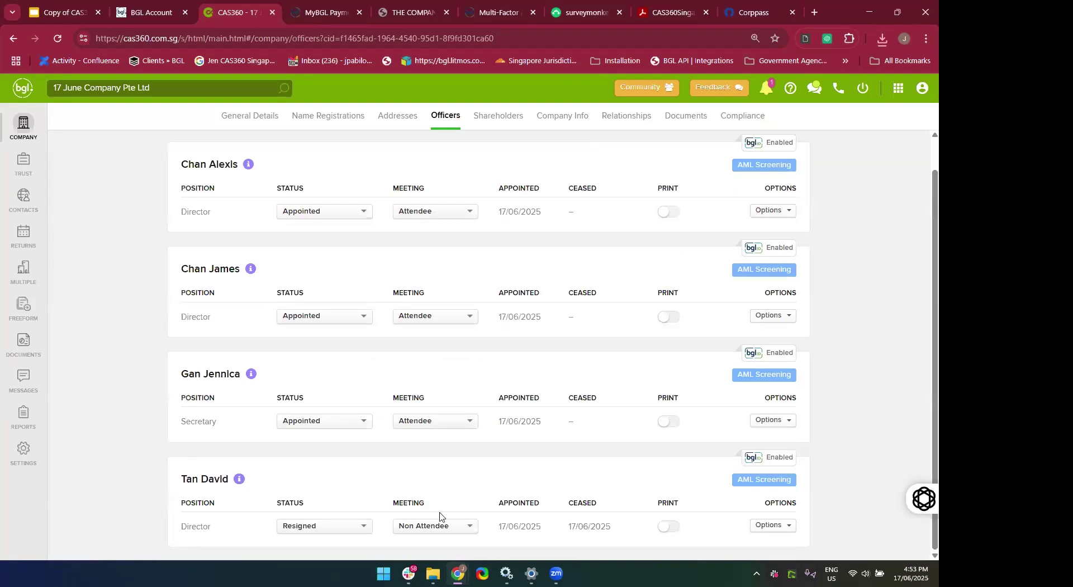
scroll(538, 528, "up", 1)
scroll(538, 528, "down", 1)
scroll(718, 455, "up", 1)
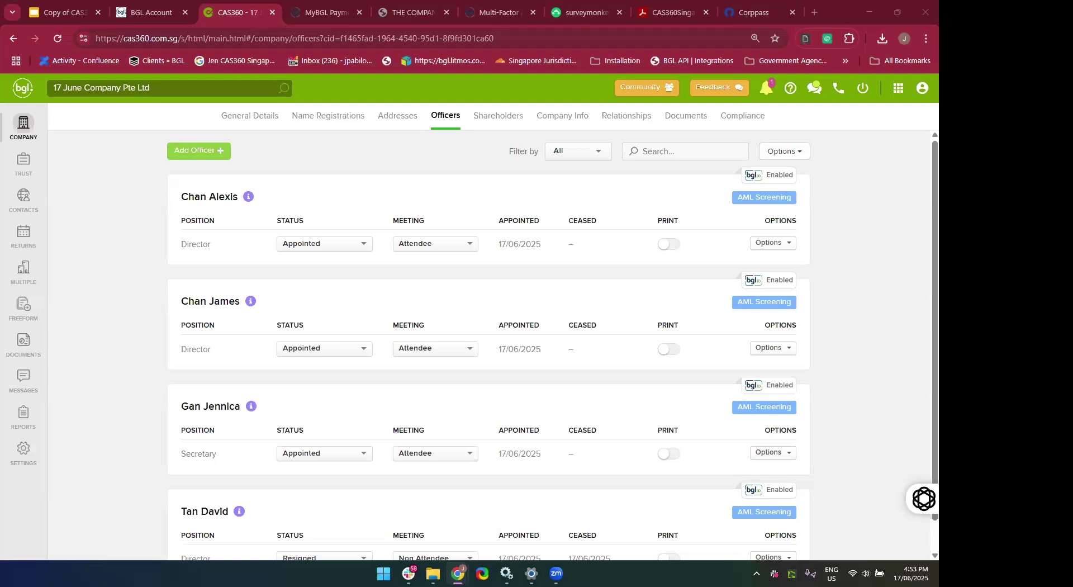
left_click(859, 419)
scroll(859, 419, "down", 1)
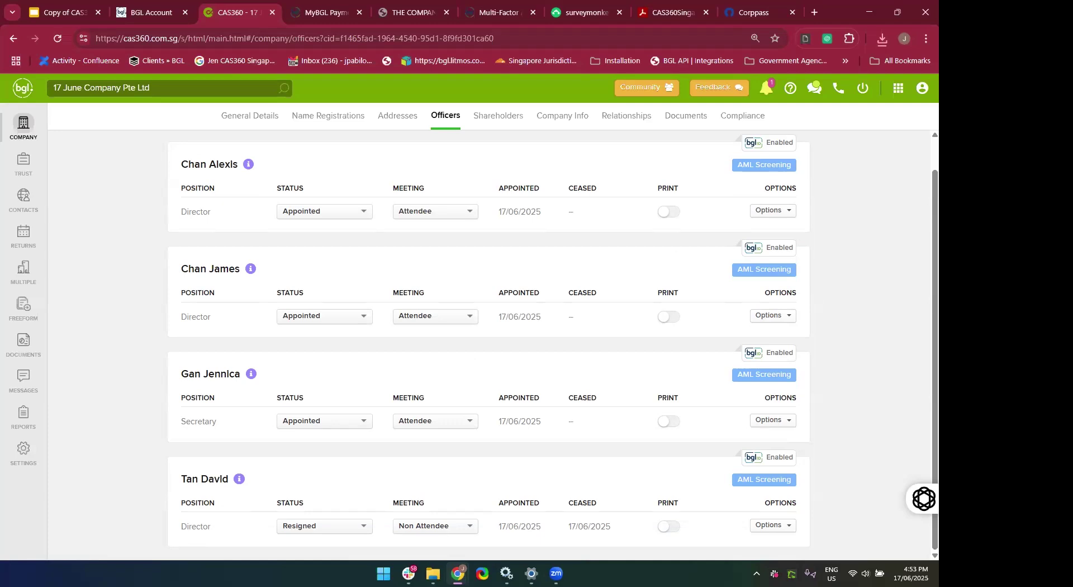
Check the company's bank account under Relationships, then return to the Officers list.
left_click(607, 121)
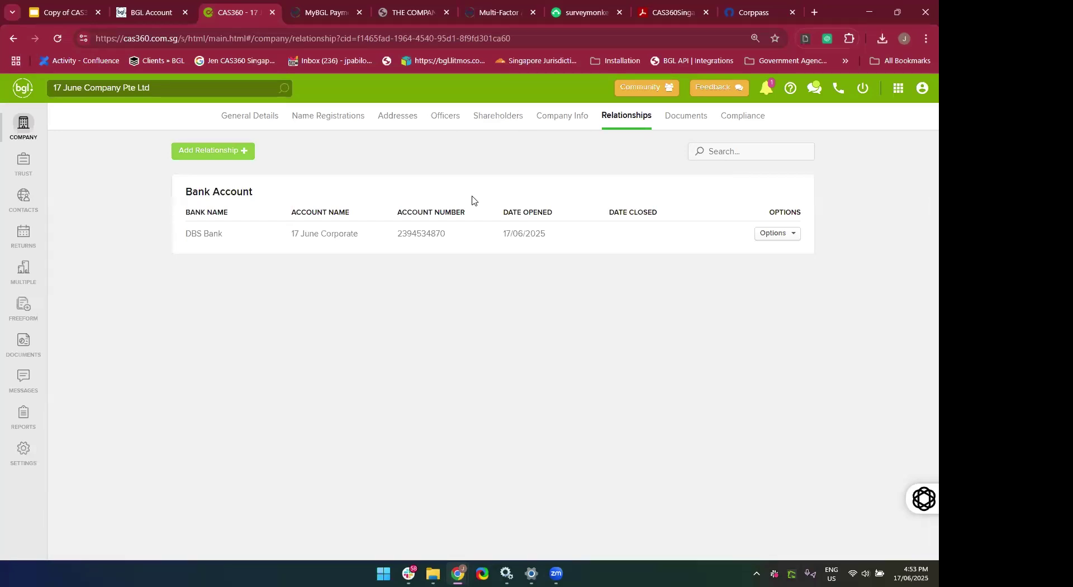
left_click(433, 124)
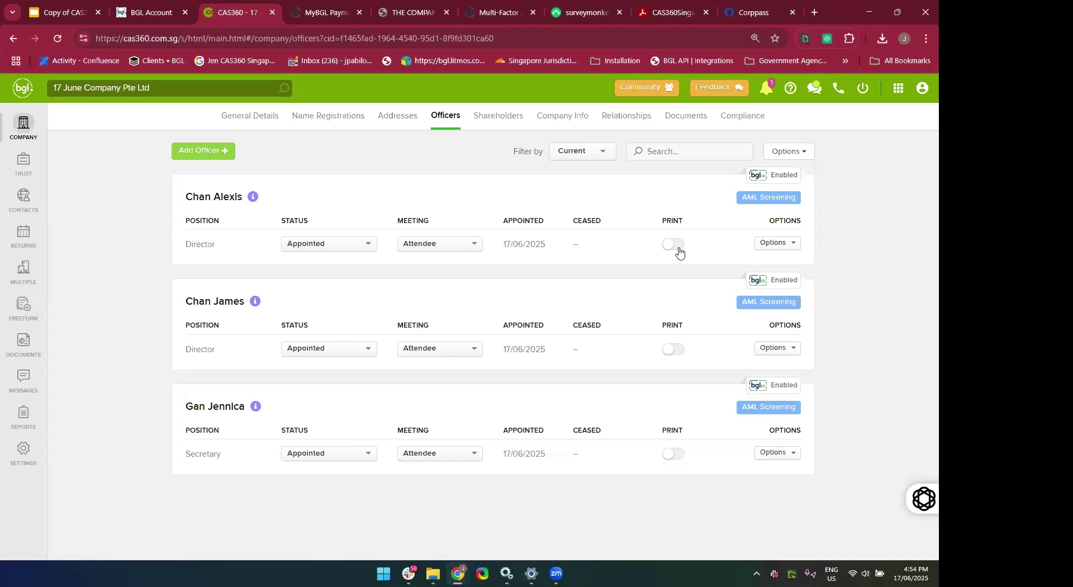
left_click(594, 152)
left_click(577, 186)
scroll(579, 190, "down", 1)
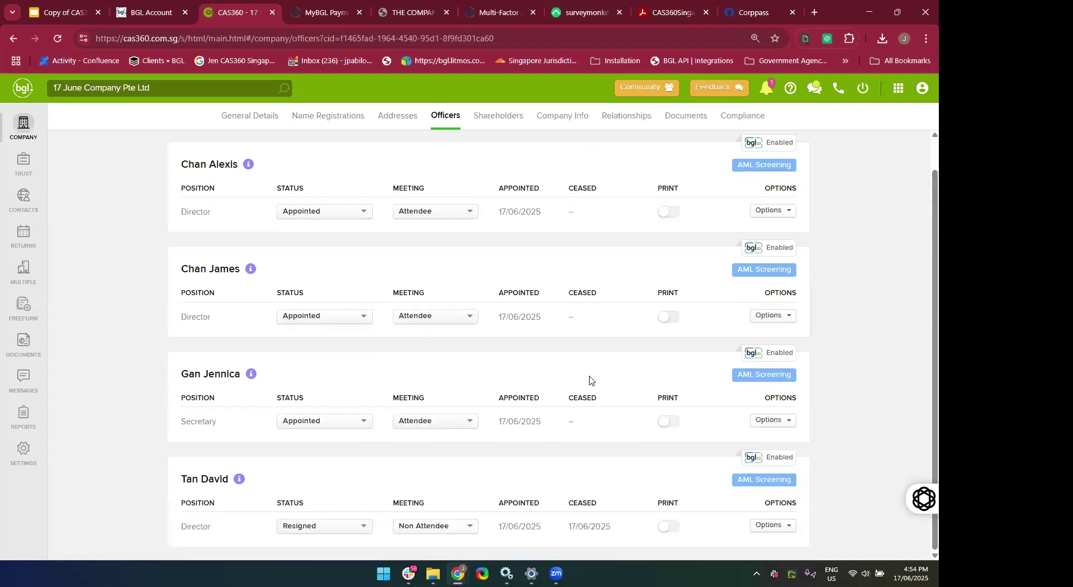
left_click(669, 526)
scroll(726, 503, "down", 1)
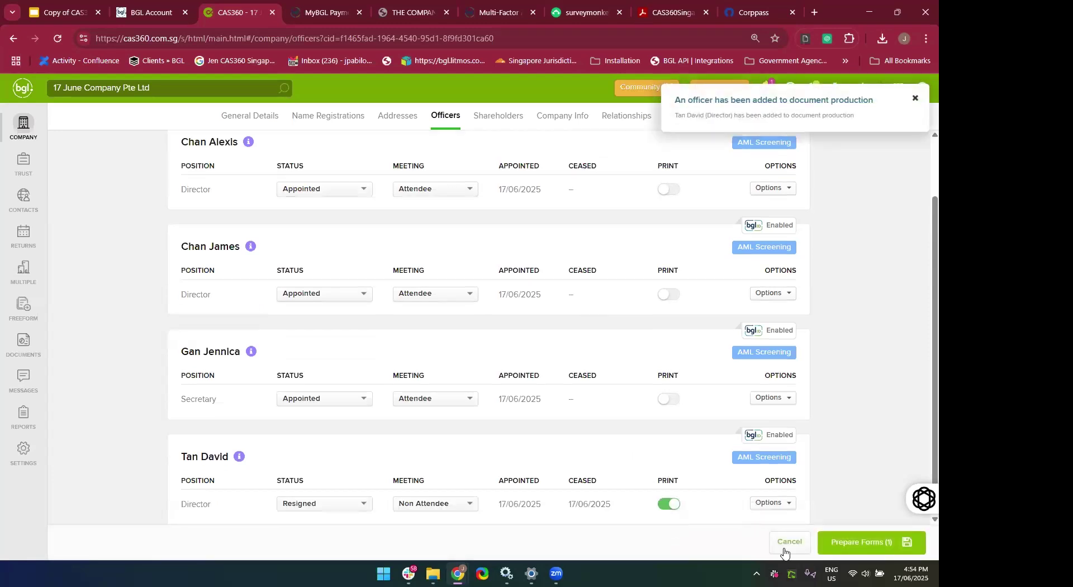
left_click(860, 542)
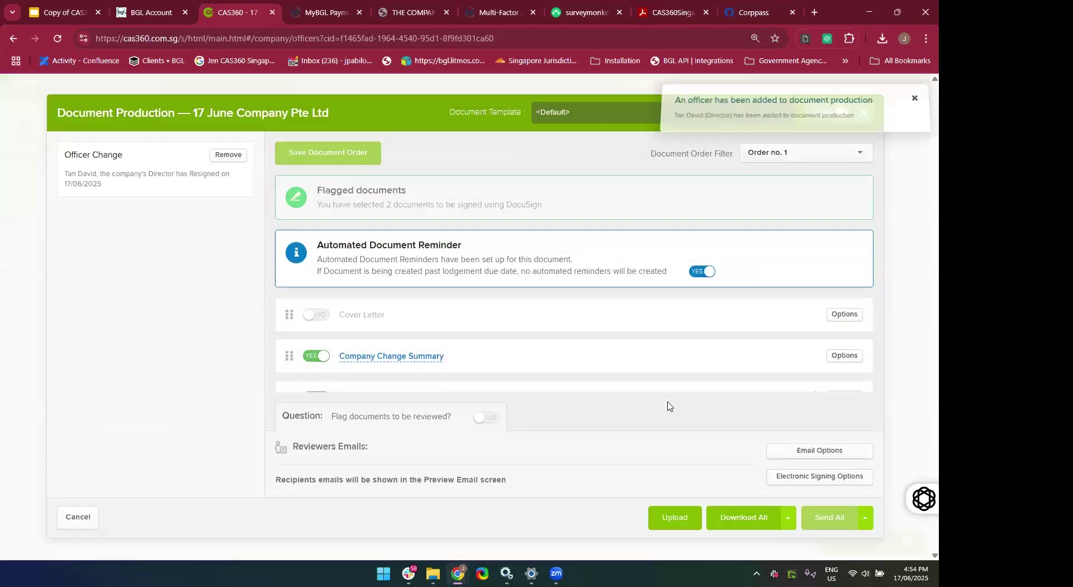
scroll(585, 336, "down", 5)
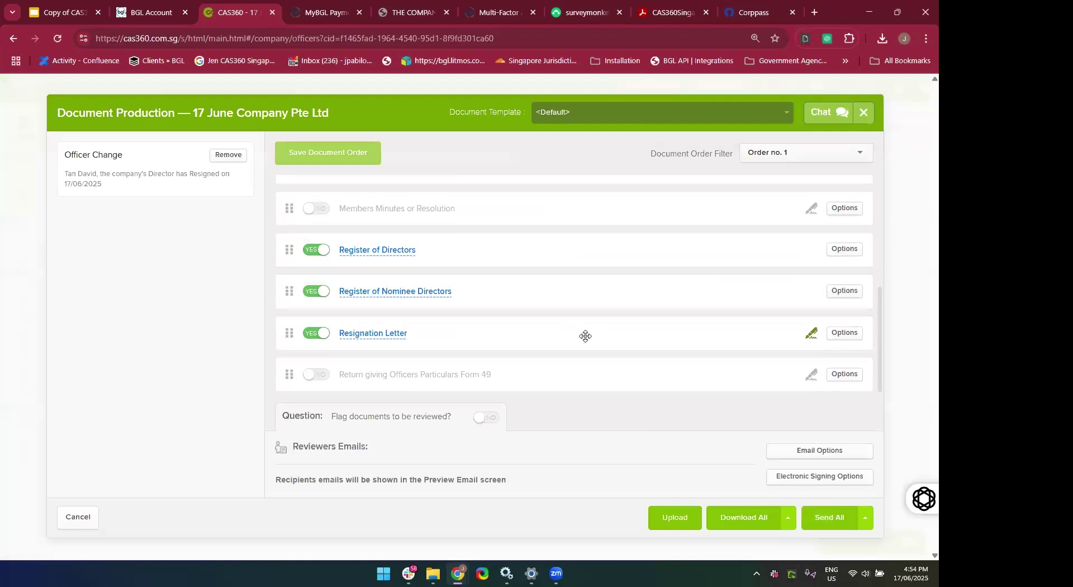
scroll(584, 335, "up", 3)
scroll(585, 336, "down", 3)
left_click(863, 118)
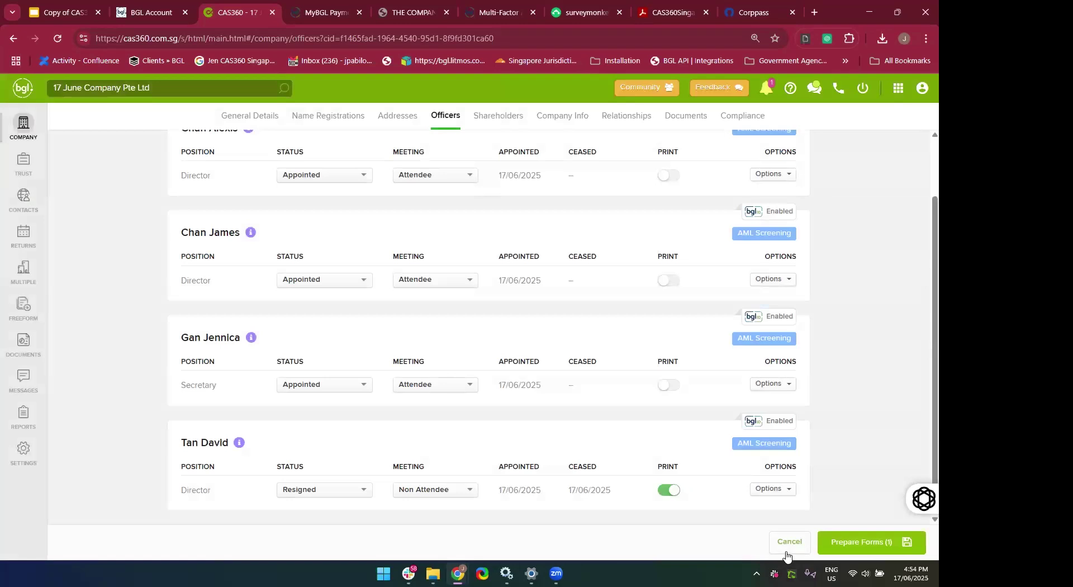
left_click(786, 552)
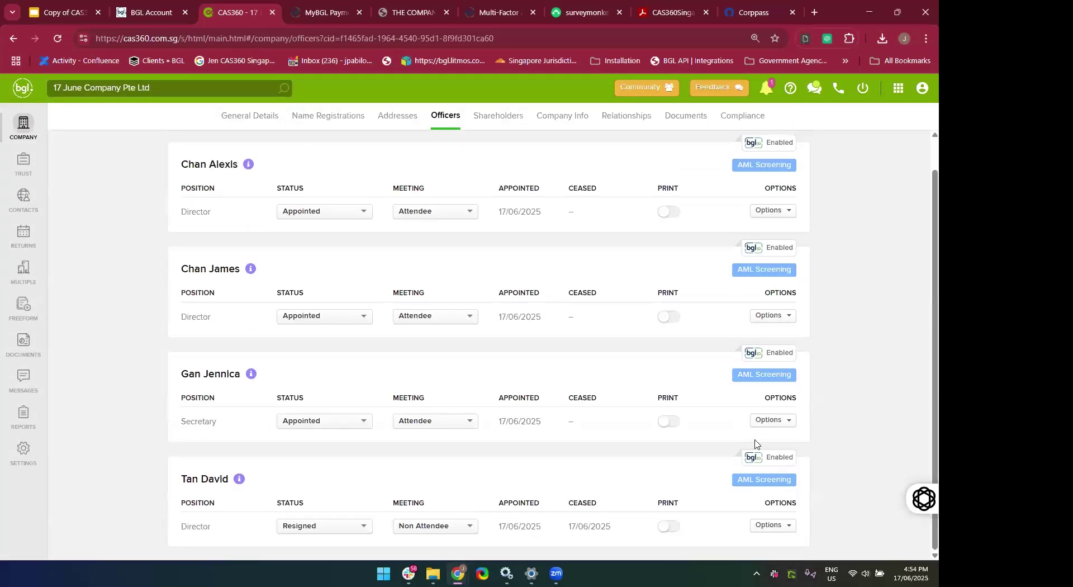
scroll(754, 444, "up", 2)
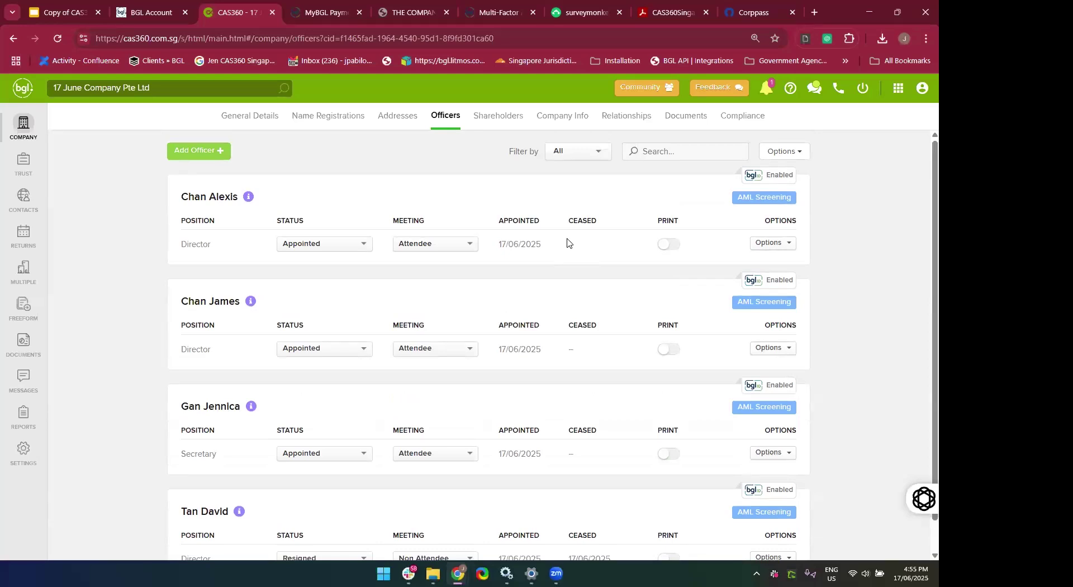
left_click(668, 245)
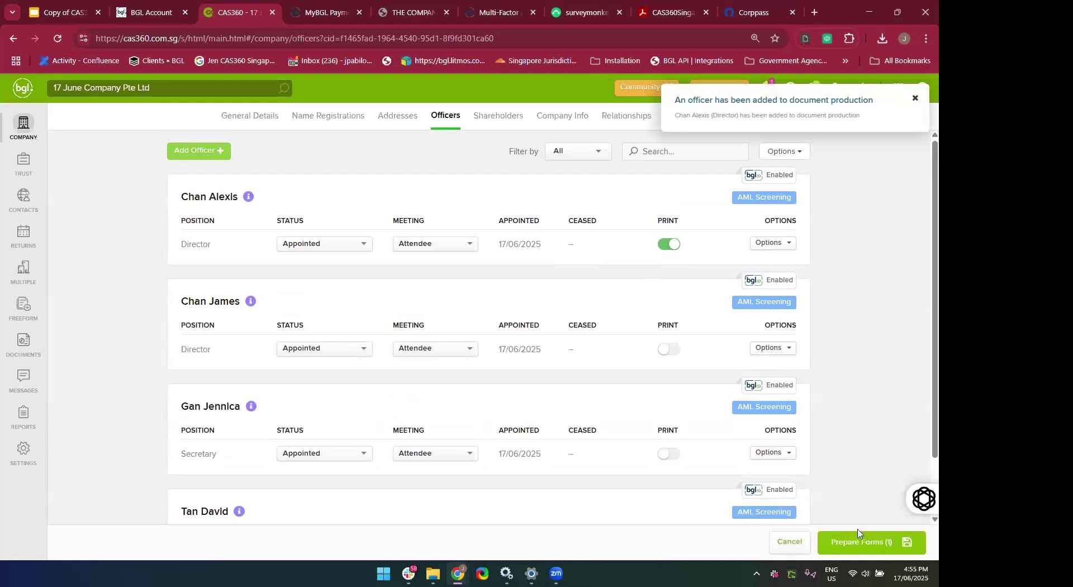
left_click(862, 543)
scroll(585, 292, "down", 5)
scroll(587, 295, "up", 5)
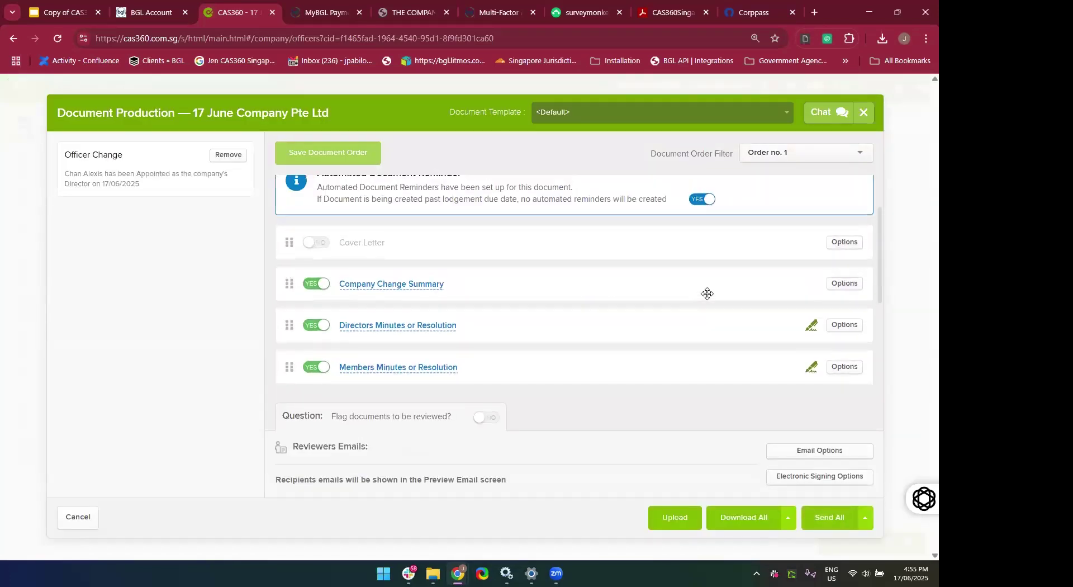
left_click(863, 113)
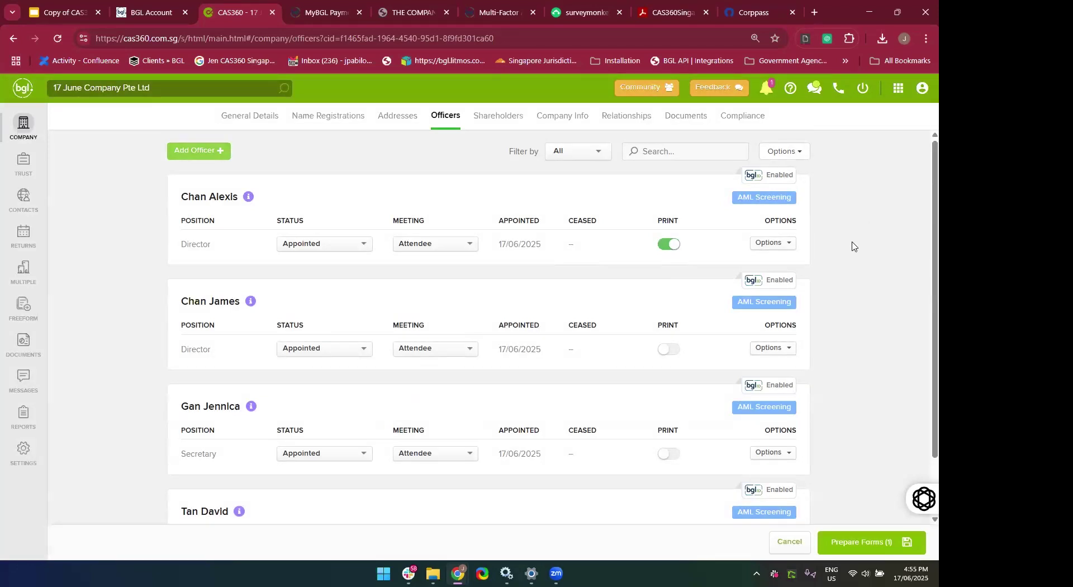
left_click(788, 544)
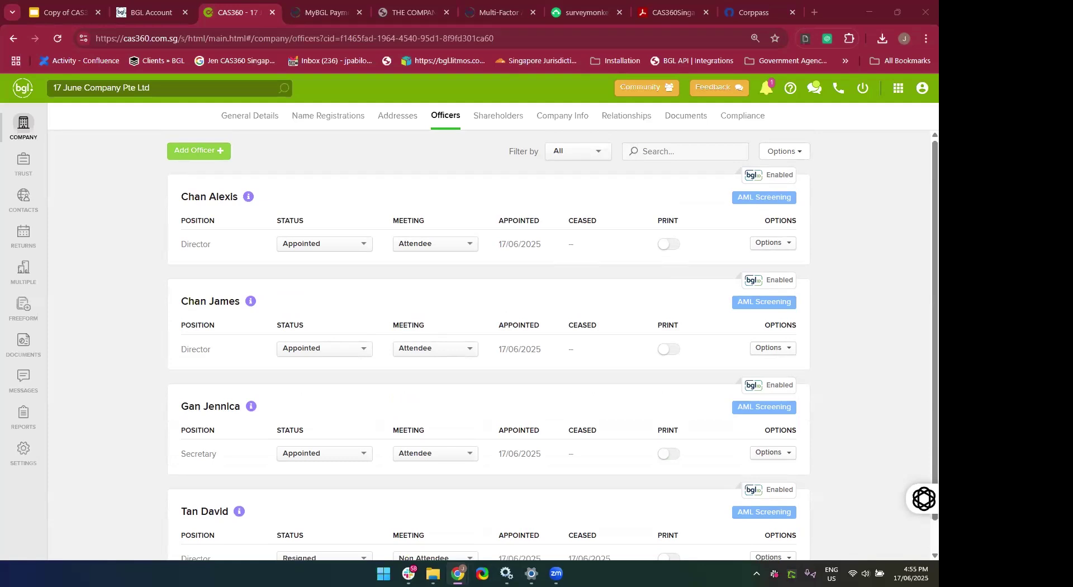
Switch back to the CAS360 browser window and show the list of all companies.
key("super+Tab")
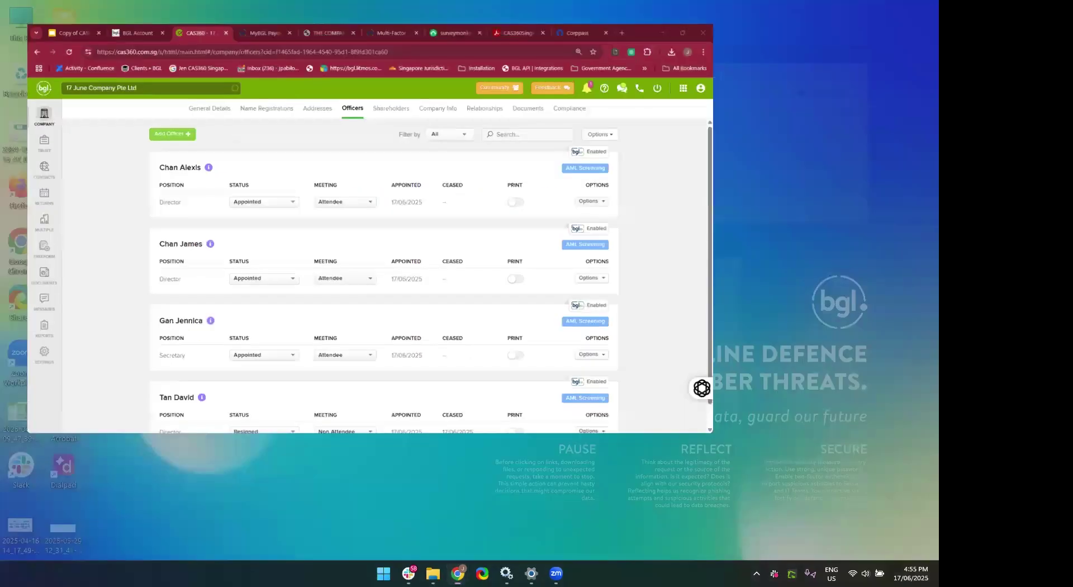
left_click(129, 164)
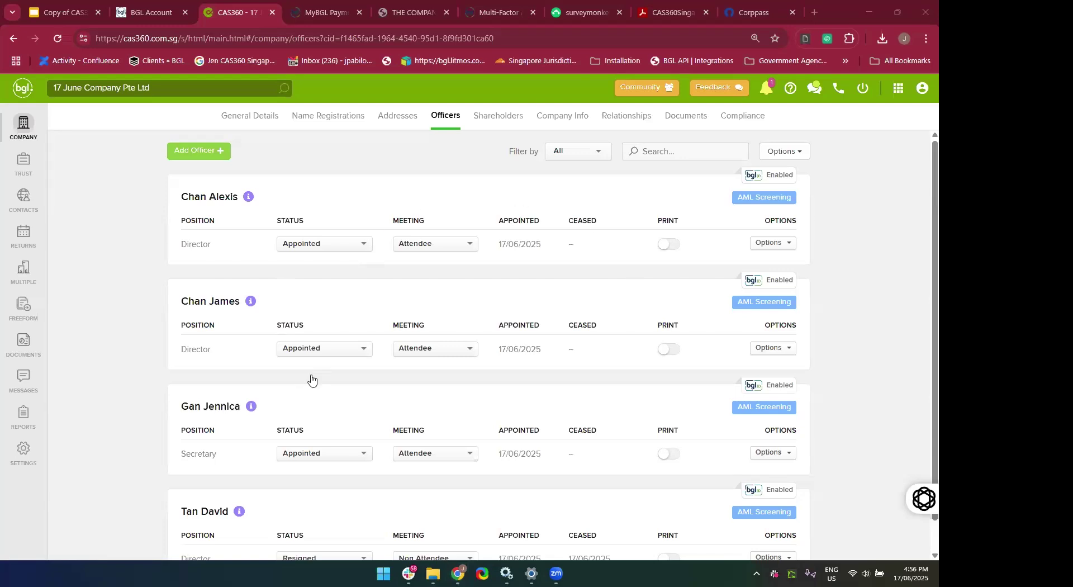
left_click(10, 131)
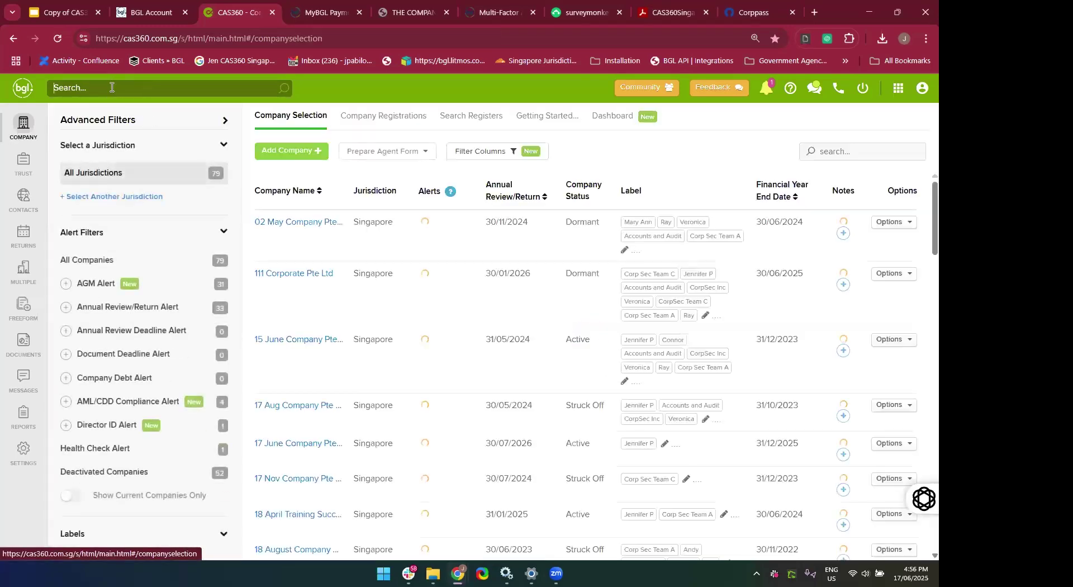
Search '17 June', open 17 June Company Pte Ltd, and view its shareholders.
type("17 Jun")
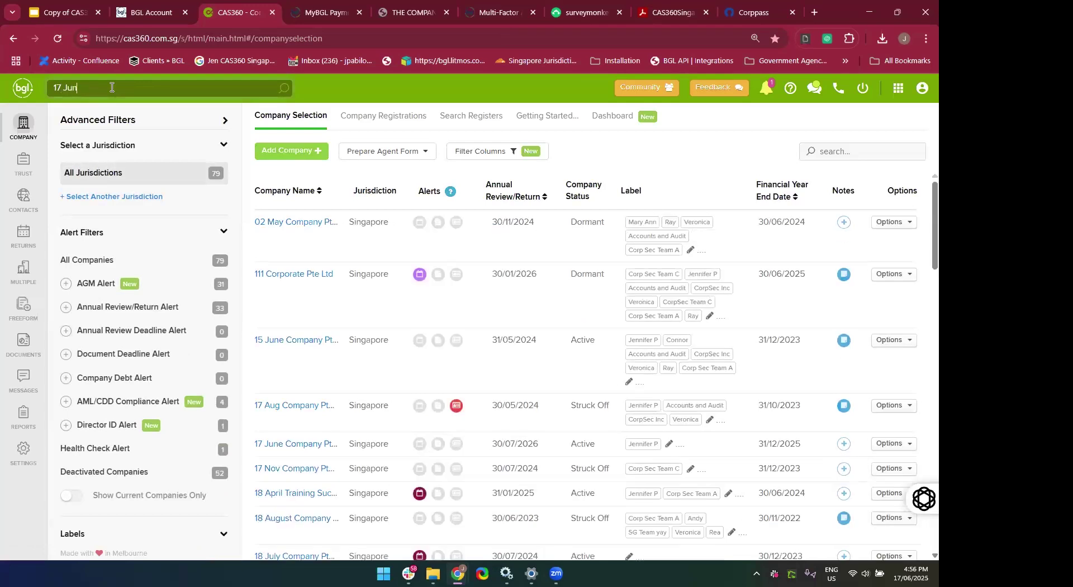
type("e")
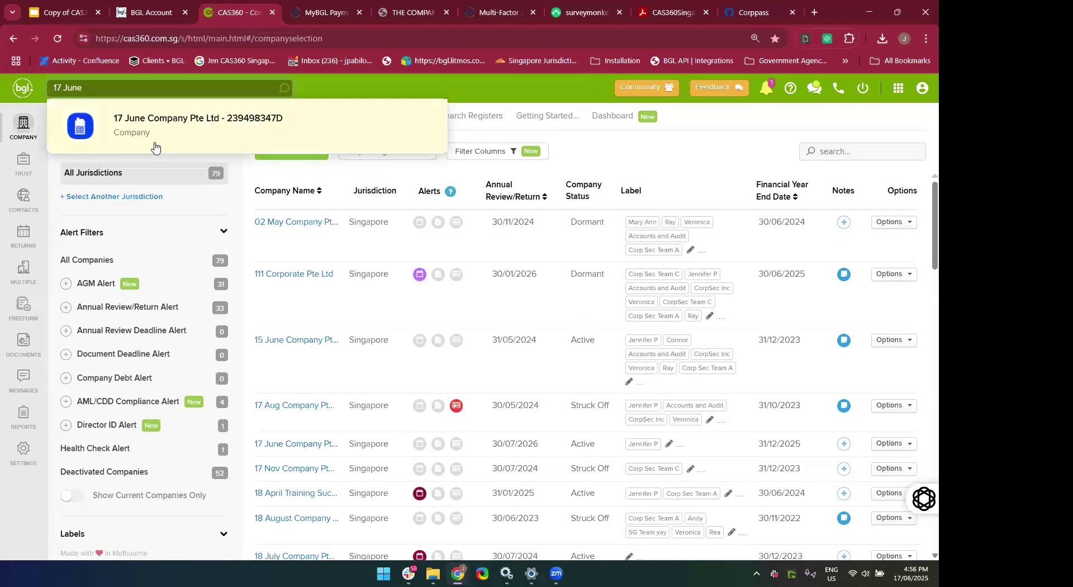
left_click(154, 147)
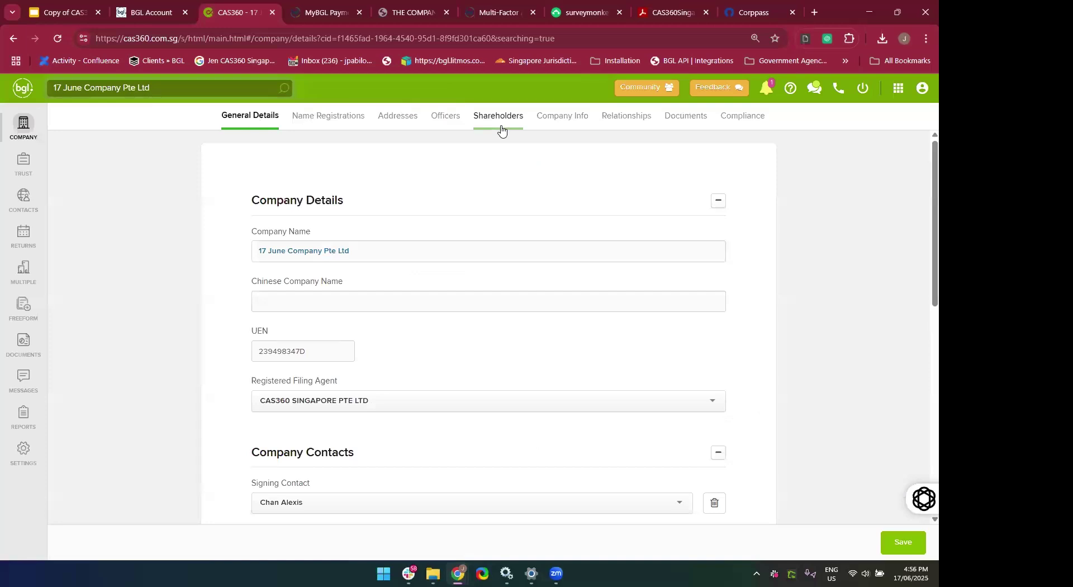
left_click(501, 129)
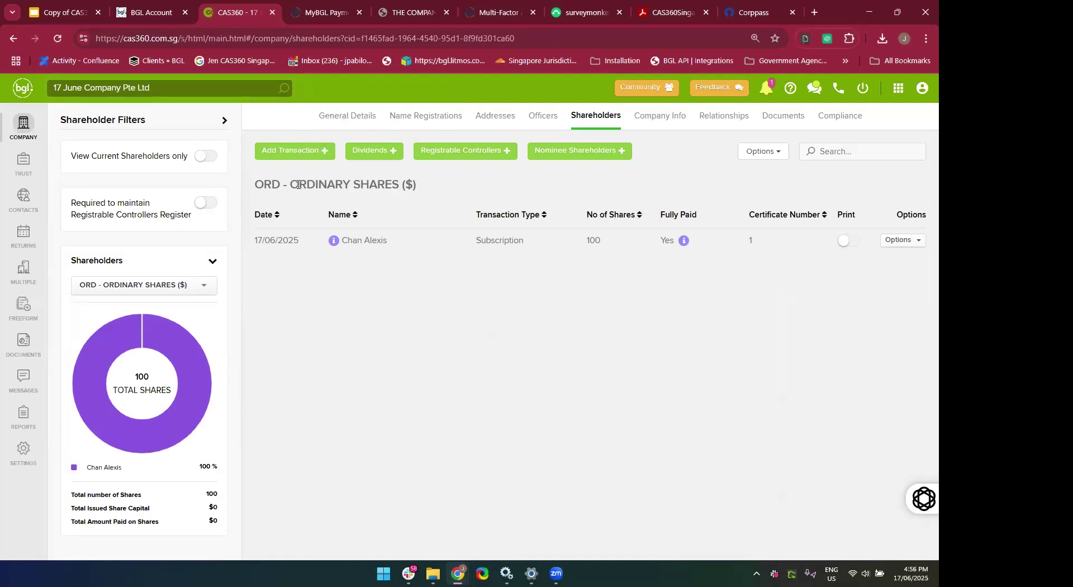
Start a new Allotment share transaction dated 17/06/2025 for 17 June Company.
left_click(295, 152)
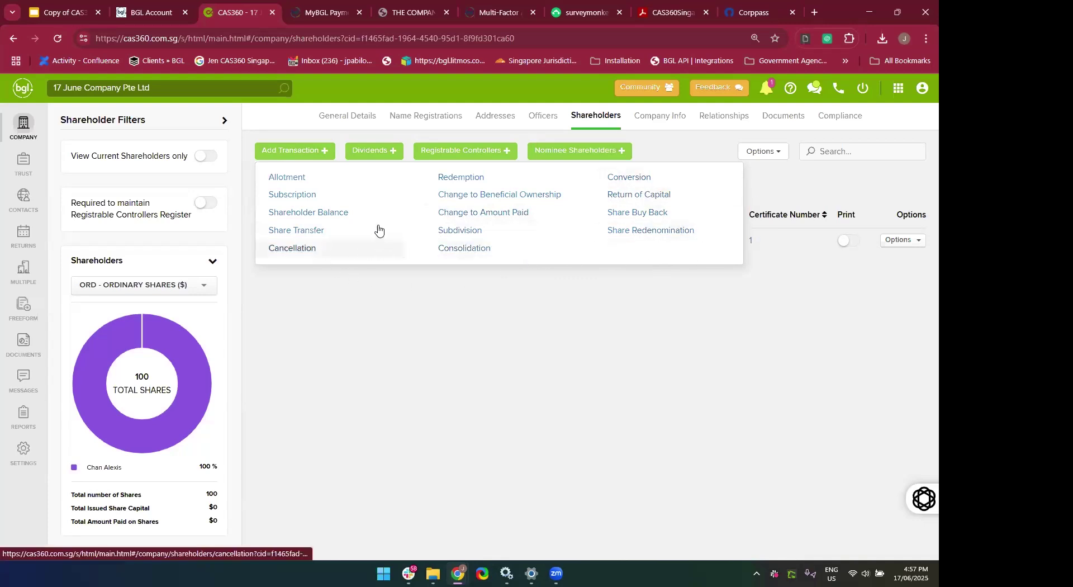
left_click(313, 185)
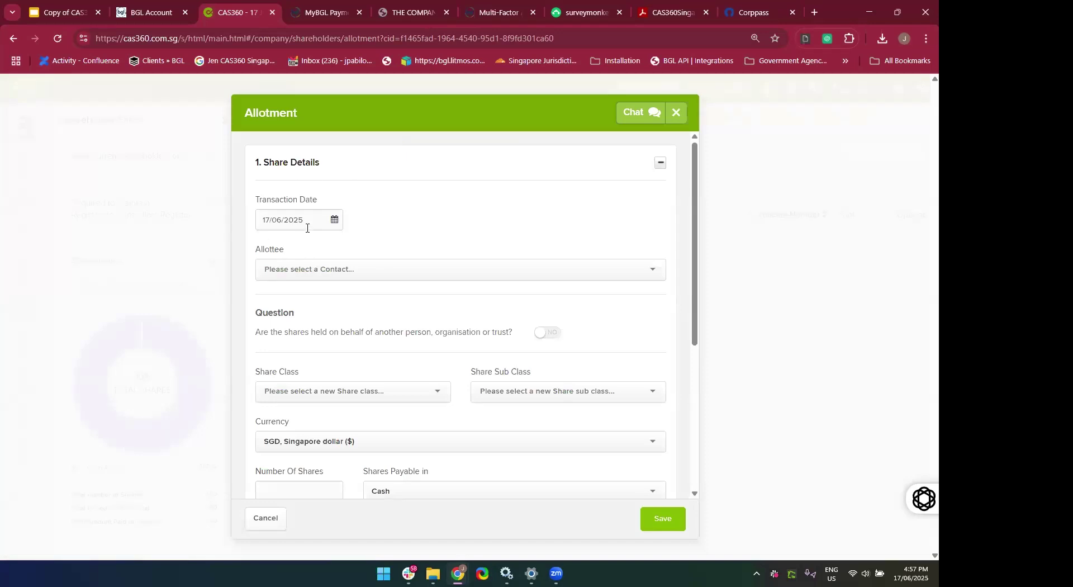
Search for the contact by name, select them as allottee, and leave held-on-behalf set to No.
left_click(331, 279)
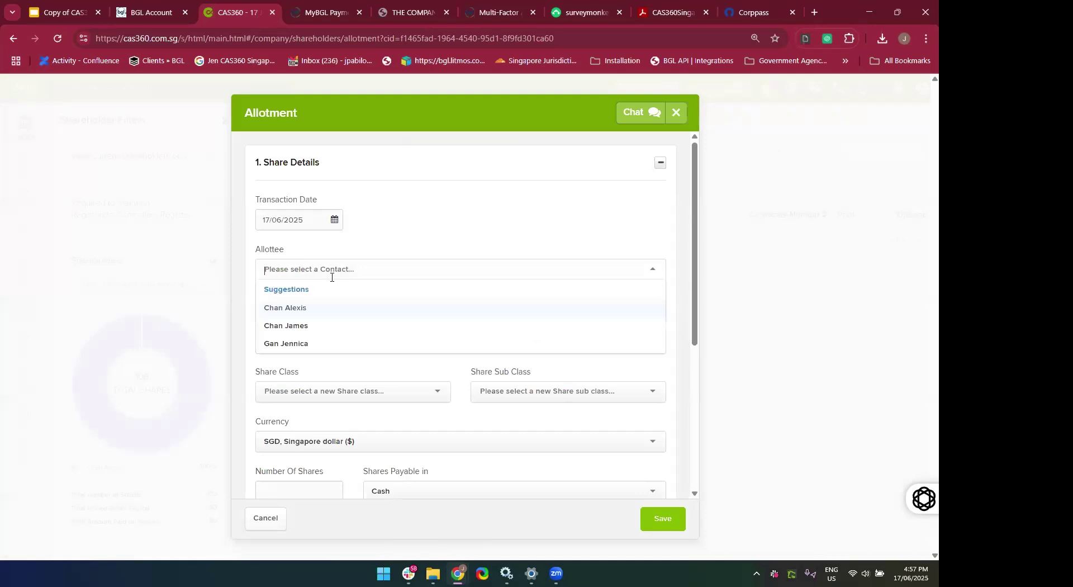
scroll(330, 276, "down", 1)
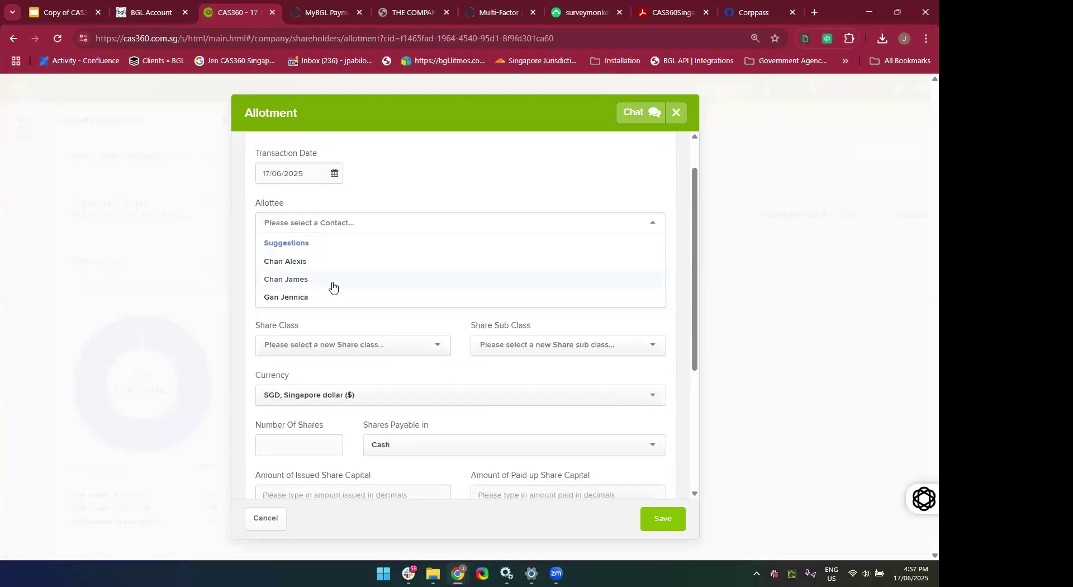
type("jennifer")
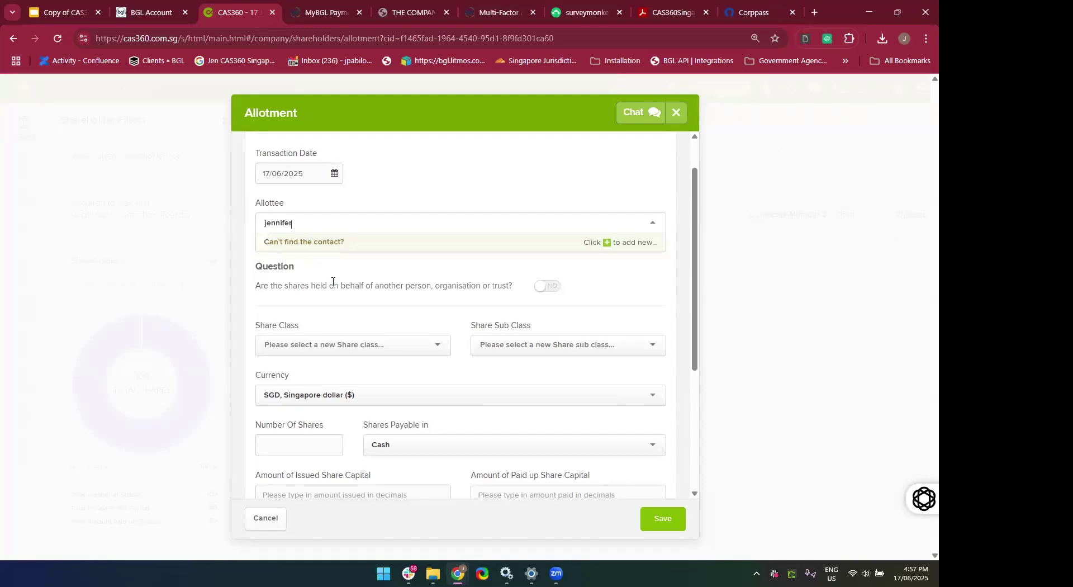
left_click(301, 260)
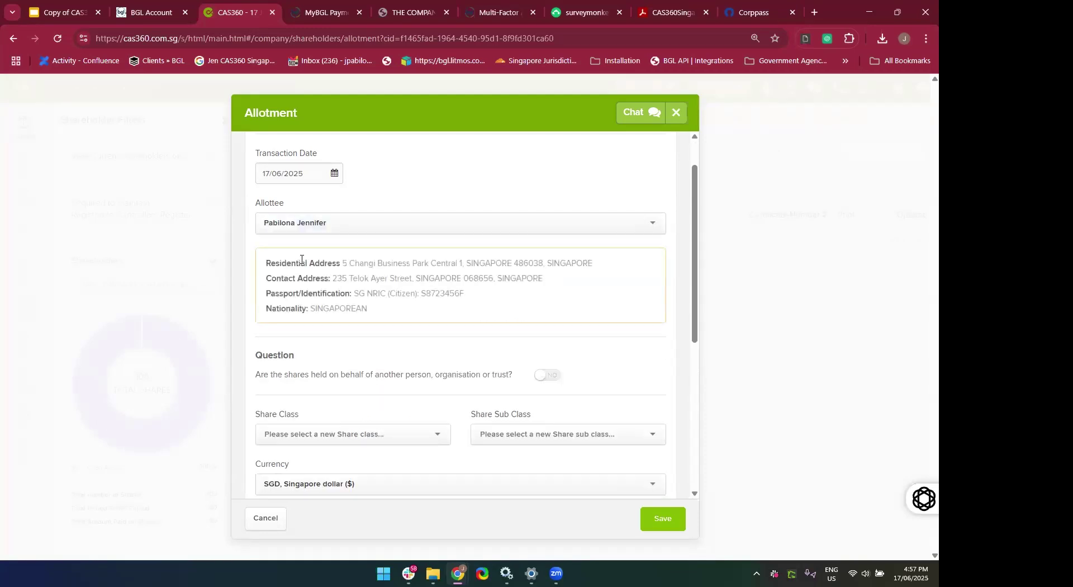
scroll(380, 330, "down", 1)
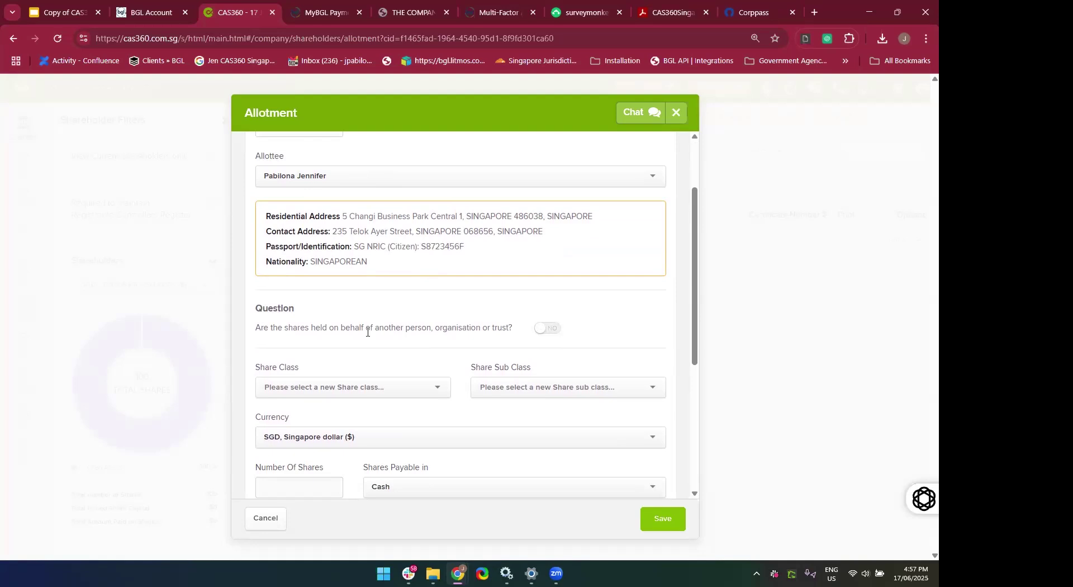
scroll(367, 331, "up", 2)
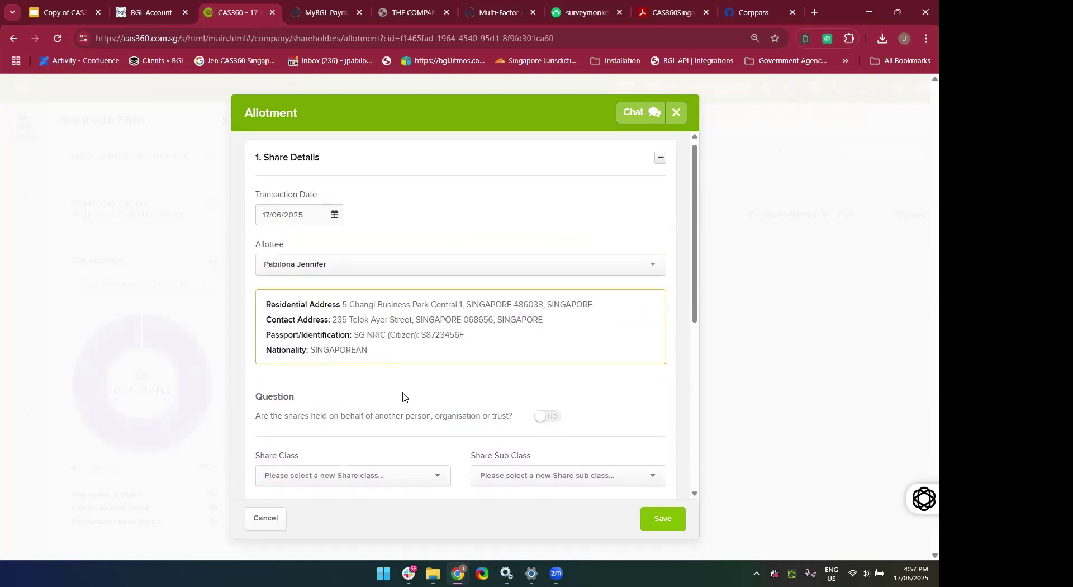
scroll(402, 396, "down", 4)
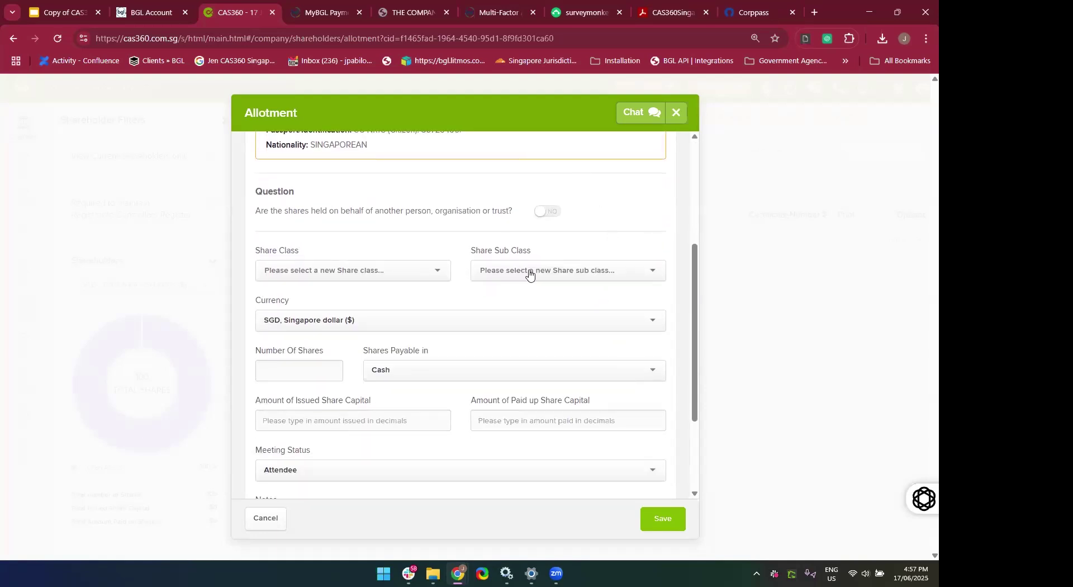
left_click(547, 220)
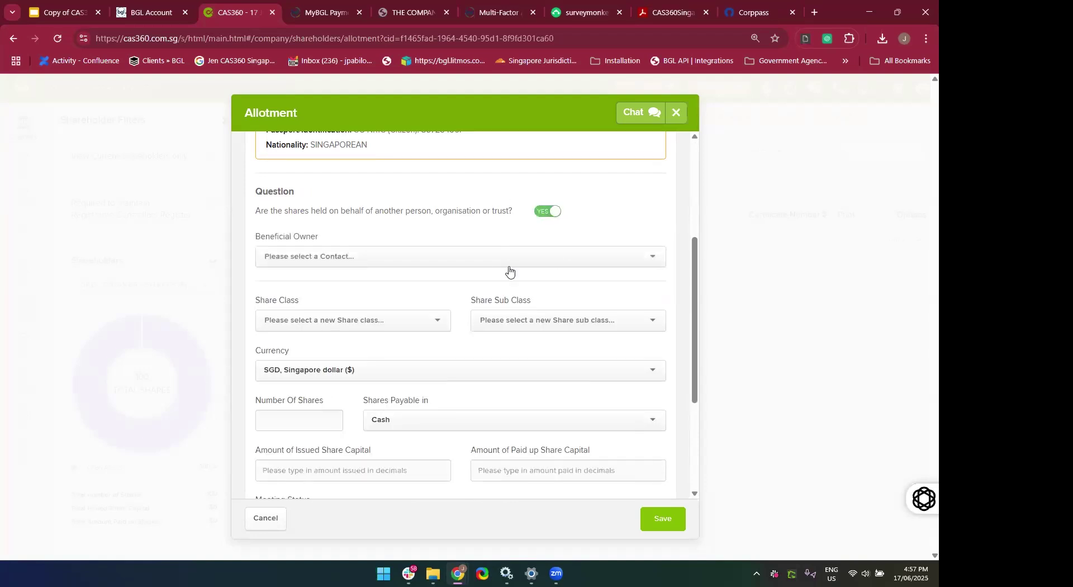
left_click(464, 262)
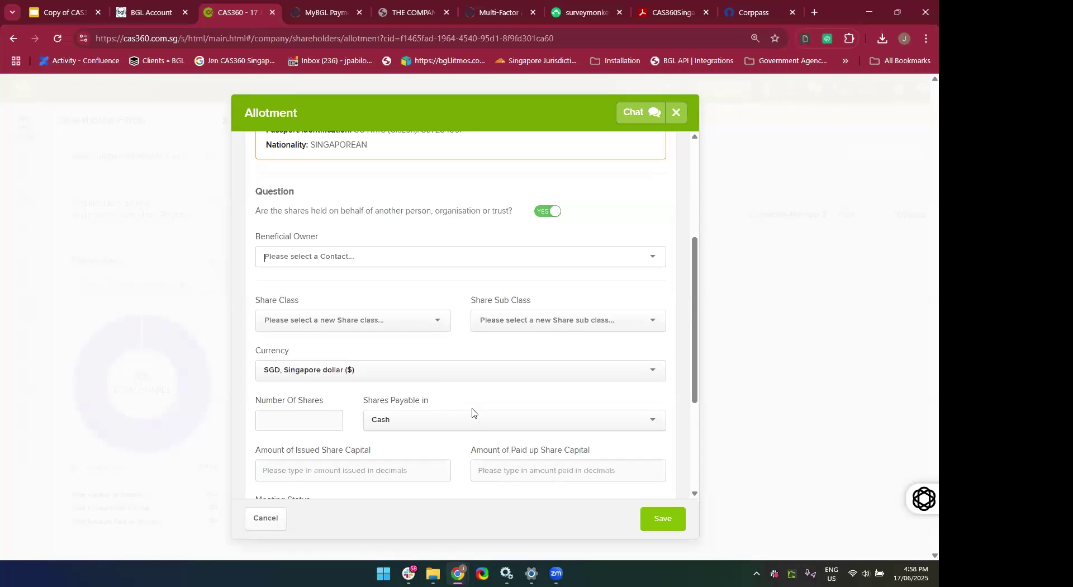
left_click(542, 211)
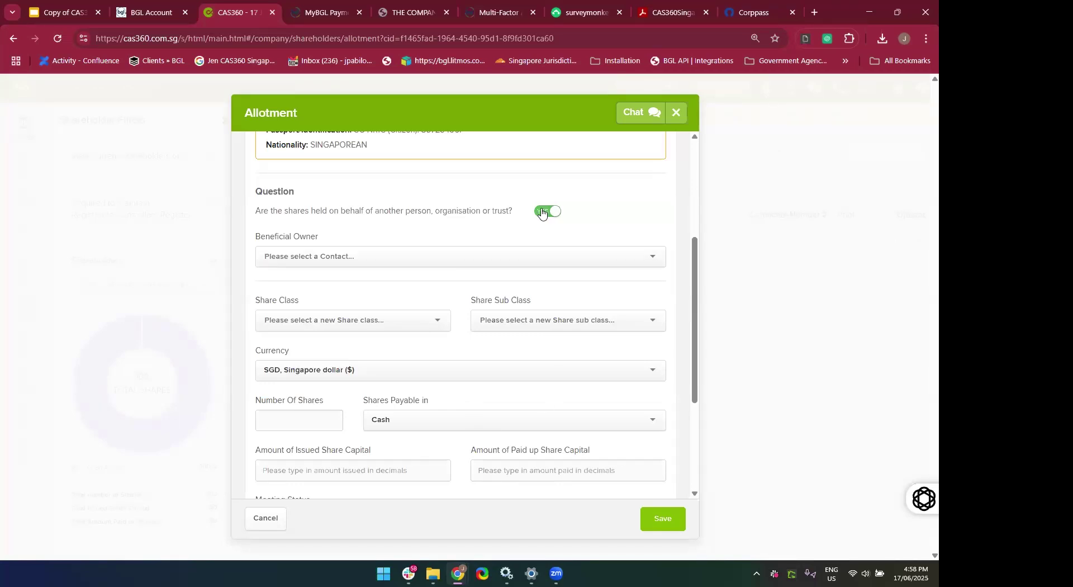
scroll(480, 325, "down", 1)
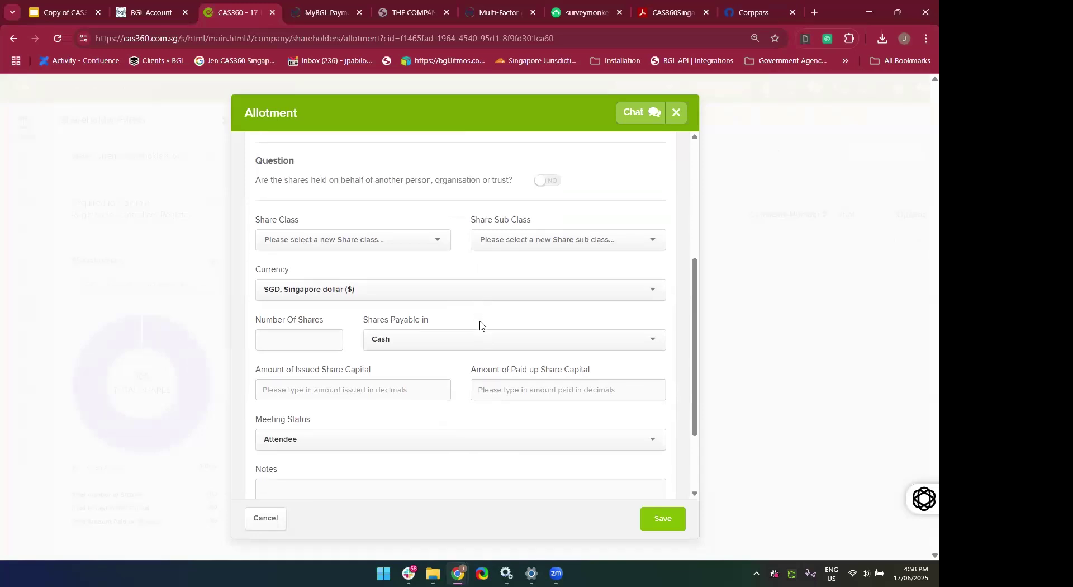
scroll(362, 291, "up", 2)
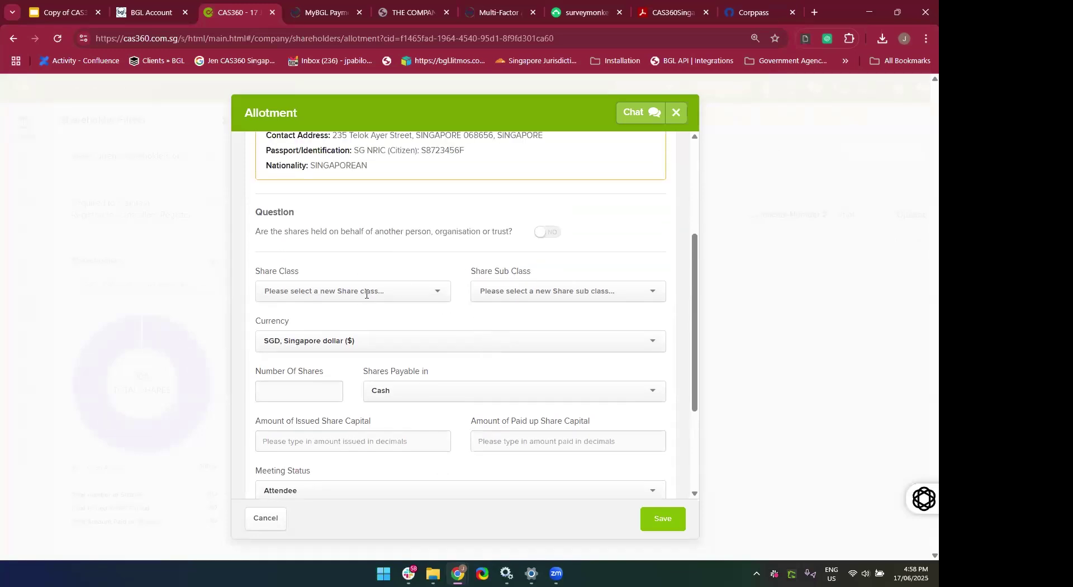
Set the share class to ORD, ORDINARY SHARES, sub class A, currency SGD.
left_click(361, 291)
left_click(328, 307)
left_click(547, 288)
left_click(546, 288)
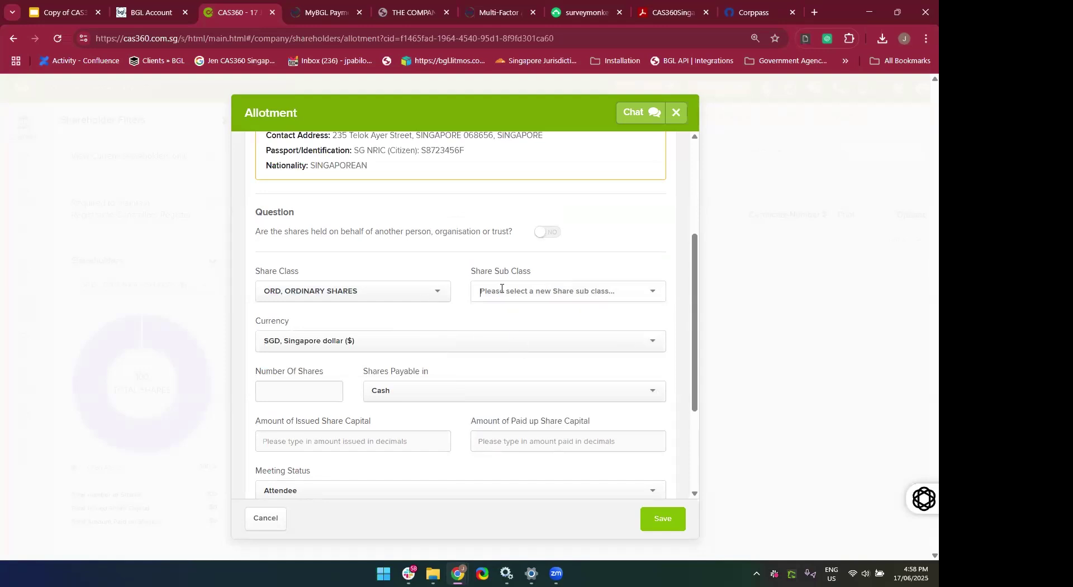
left_click(630, 342)
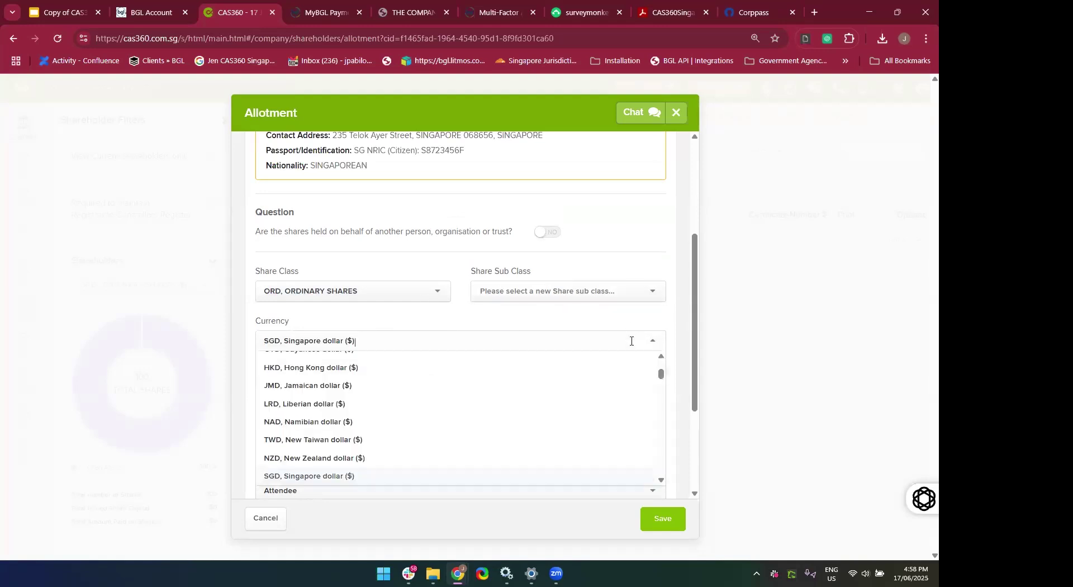
left_click(615, 268)
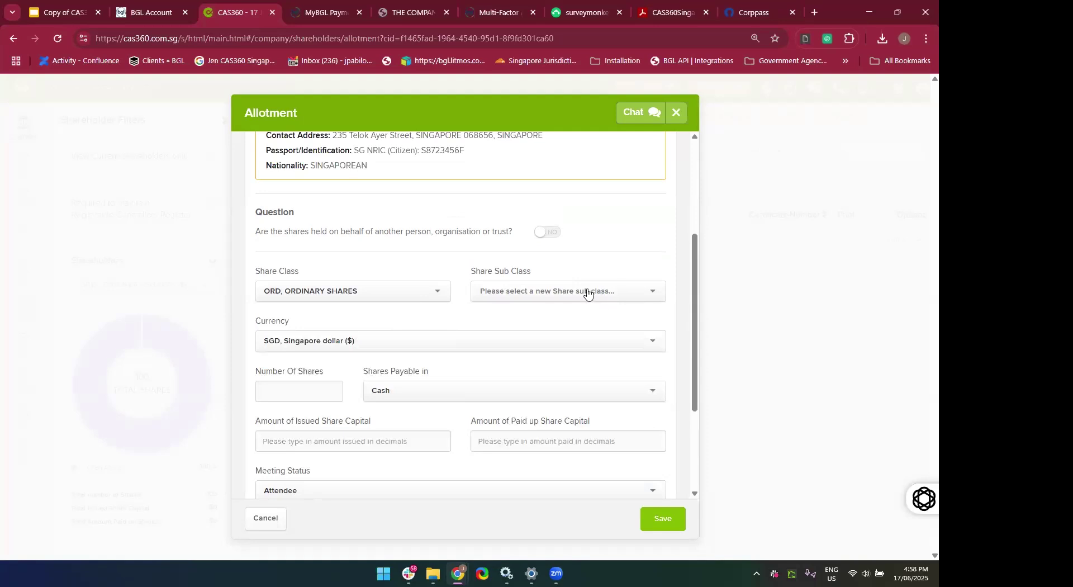
left_click(584, 289)
left_click(555, 316)
scroll(414, 354, "down", 2)
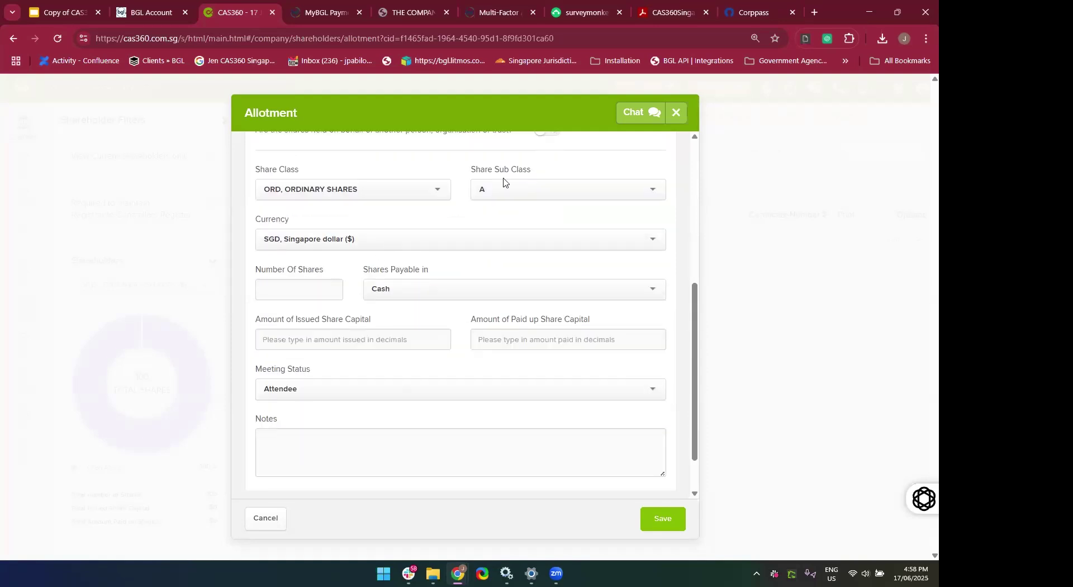
Enter 100 shares payable in cash, with 1000 issued and paid-up capital.
left_click(301, 293)
type("100")
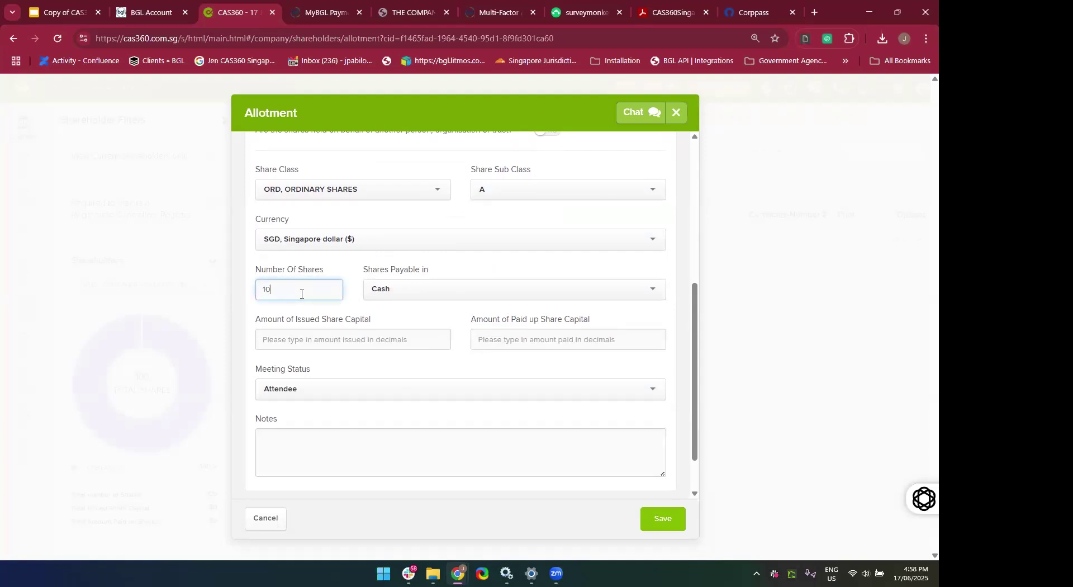
left_click(431, 285)
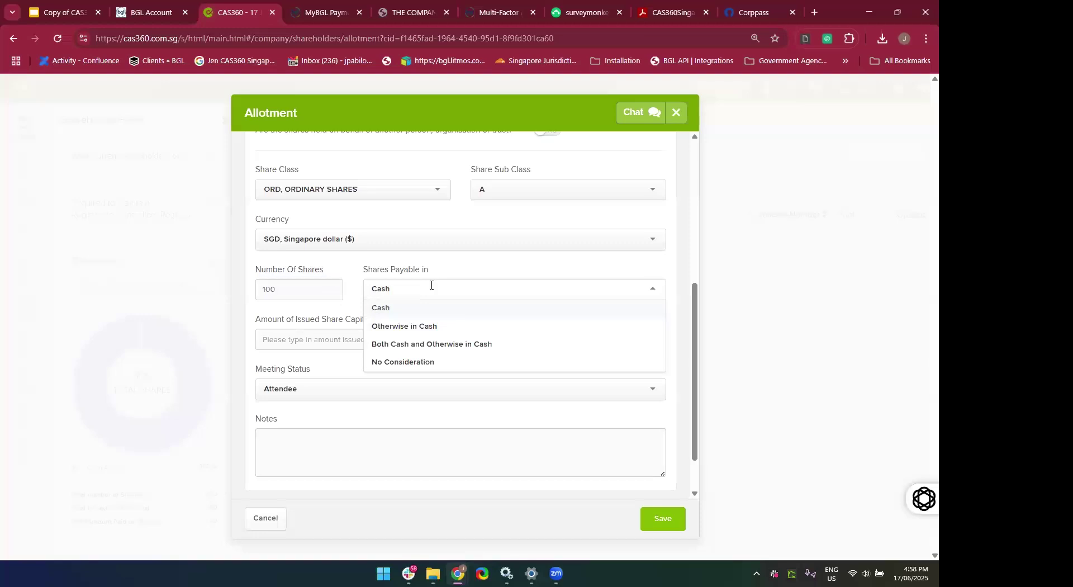
left_click(378, 310)
left_click(324, 339)
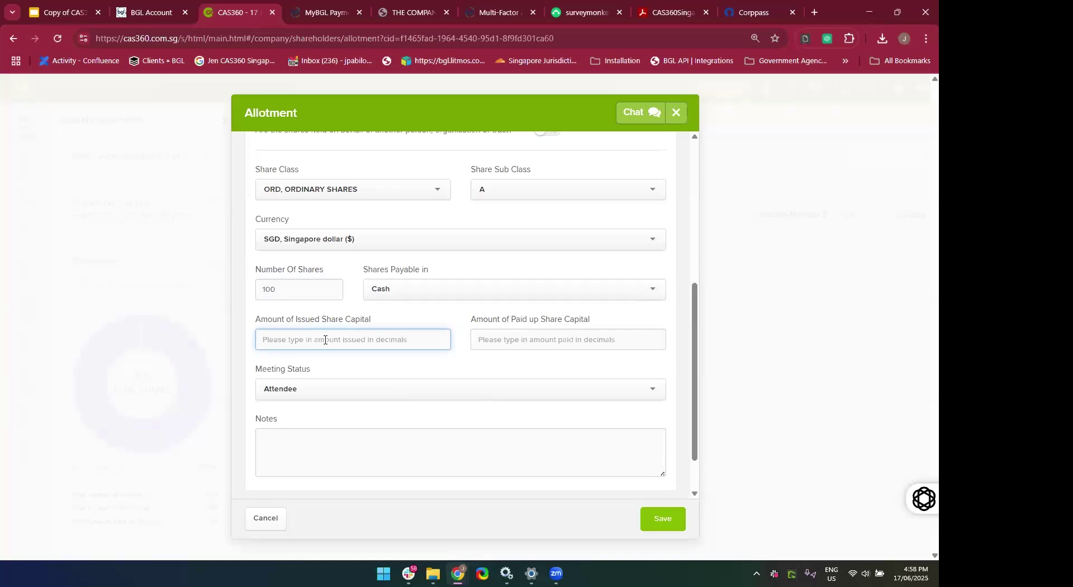
type("1000")
key("Tab")
type("1000")
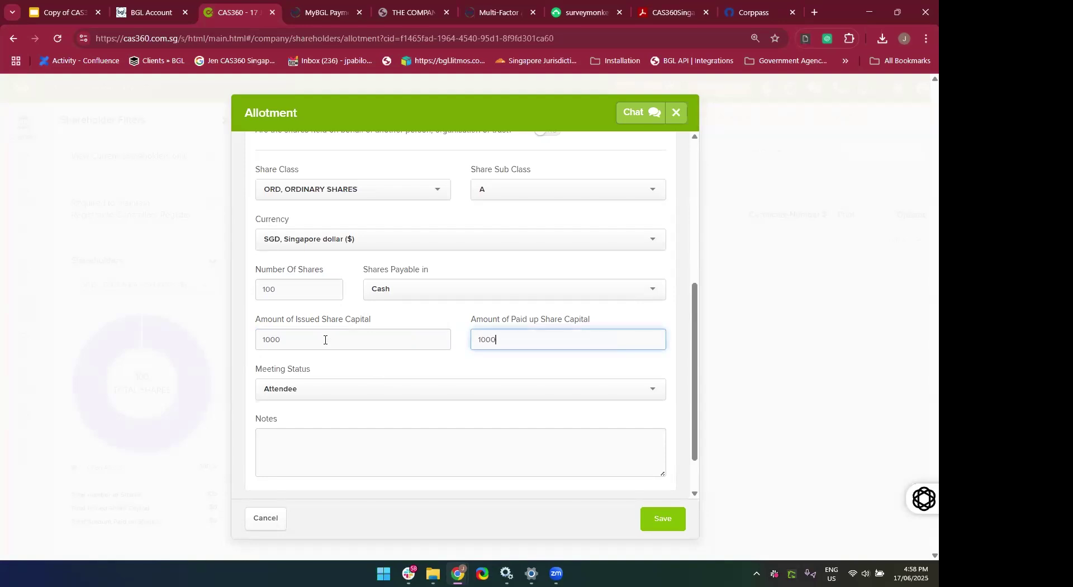
scroll(326, 411, "down", 1)
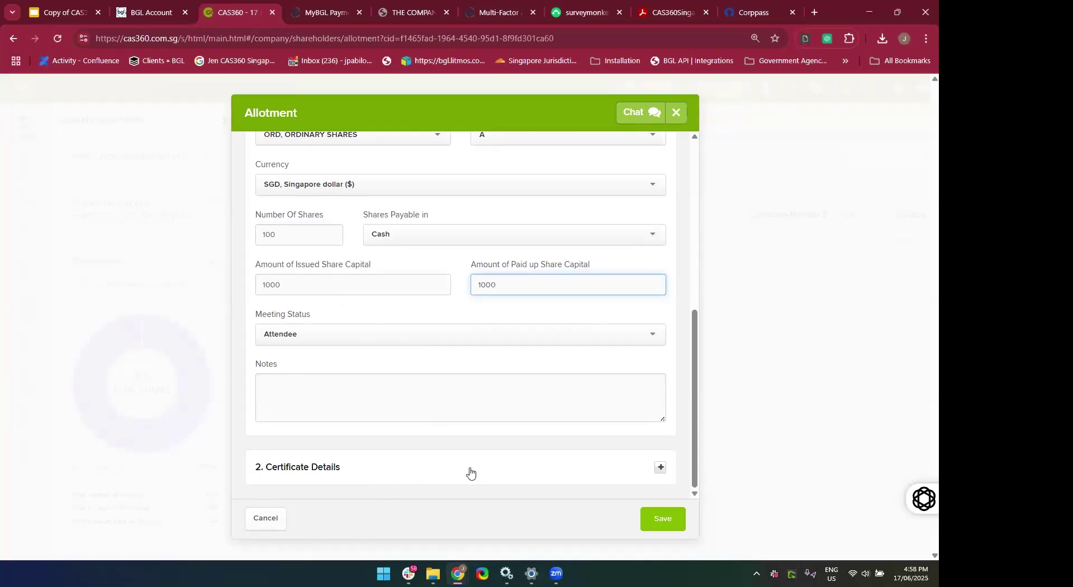
Expand certificate details showing certificate 2, then save the allotment.
left_click(651, 475)
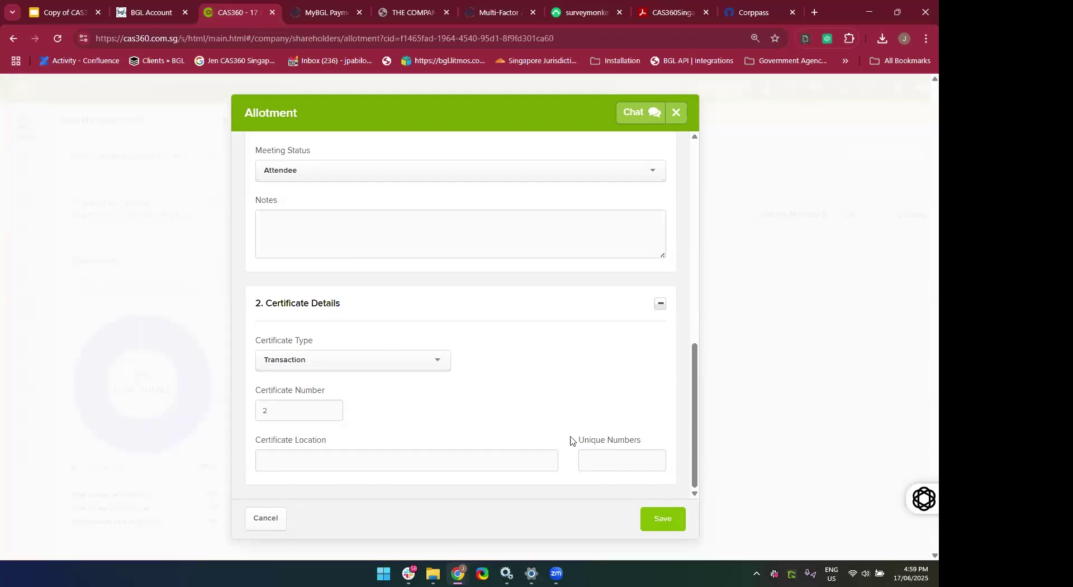
scroll(543, 329, "up", 10)
scroll(558, 244, "down", 10)
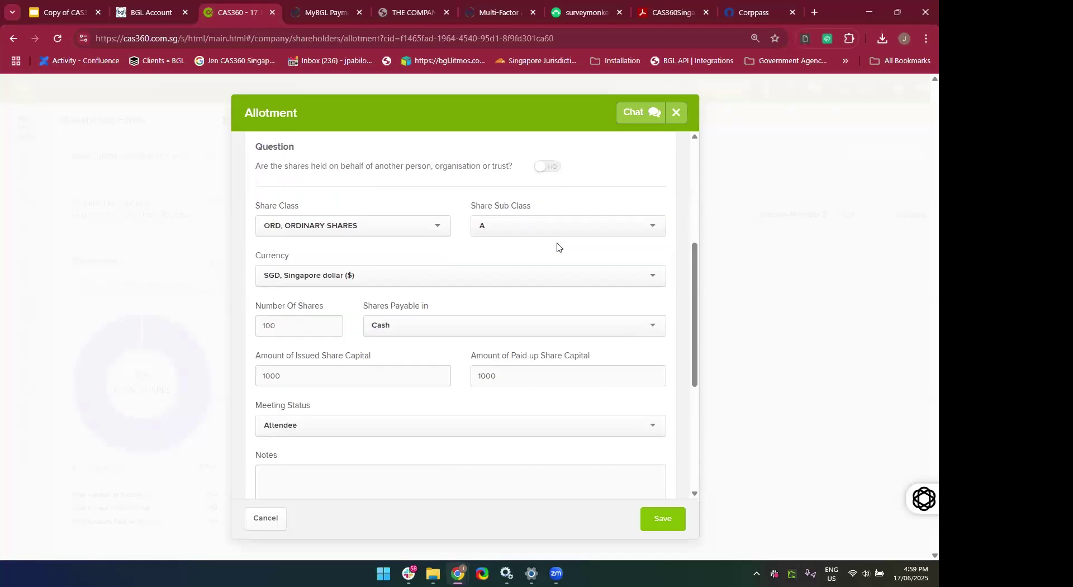
left_click(662, 524)
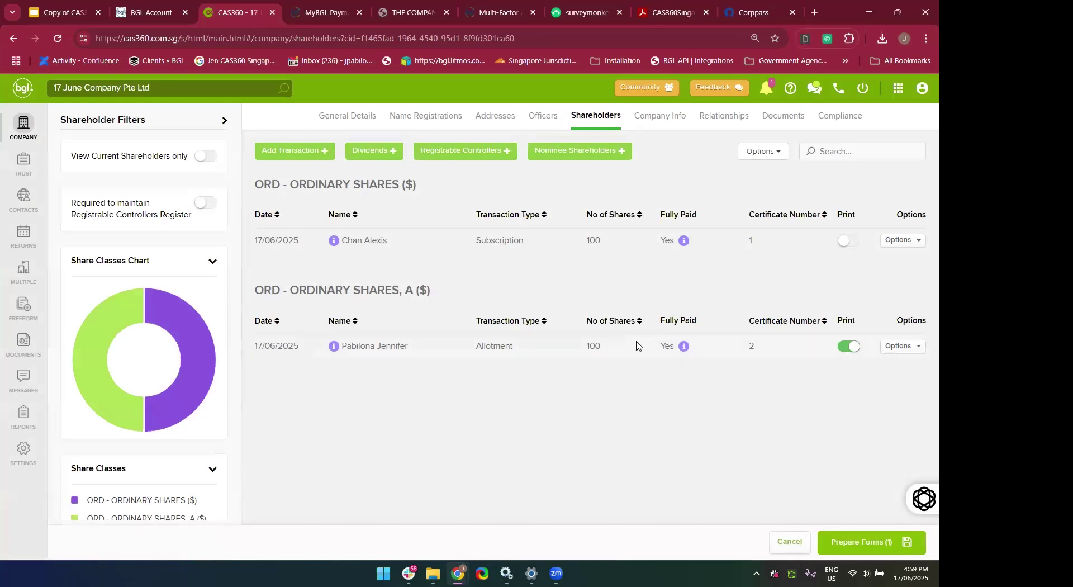
Prepare the one pending form for the share allotment in Document Production.
mouse_move(684, 352)
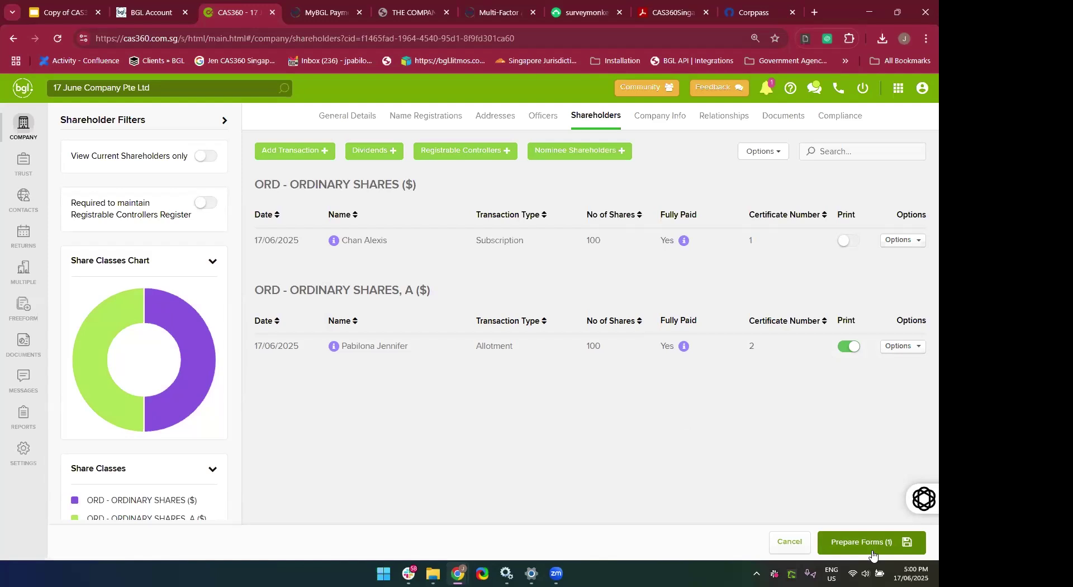
left_click(871, 552)
scroll(598, 317, "down", 5)
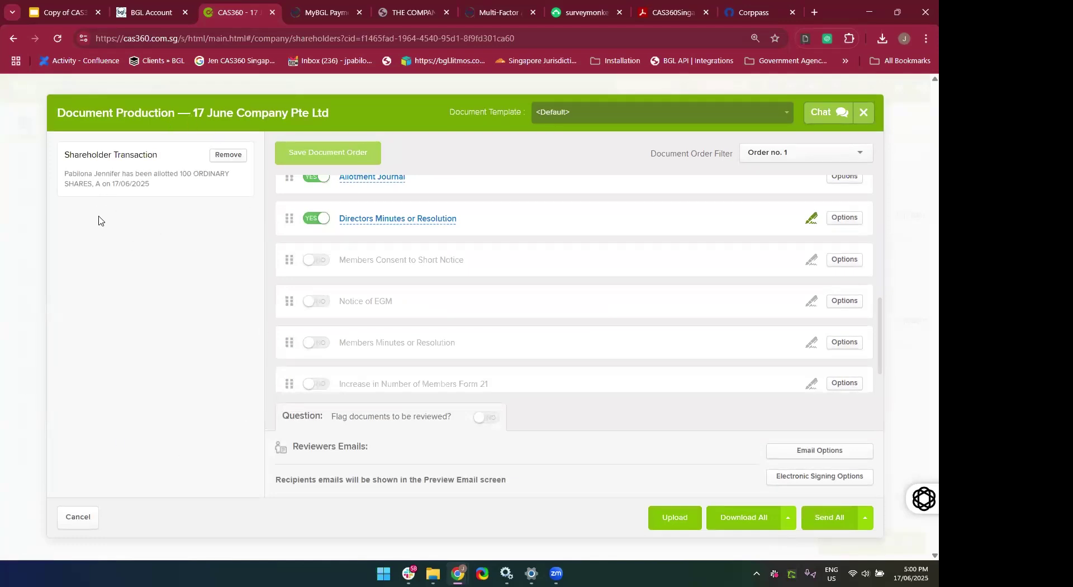
scroll(437, 273, "up", 4)
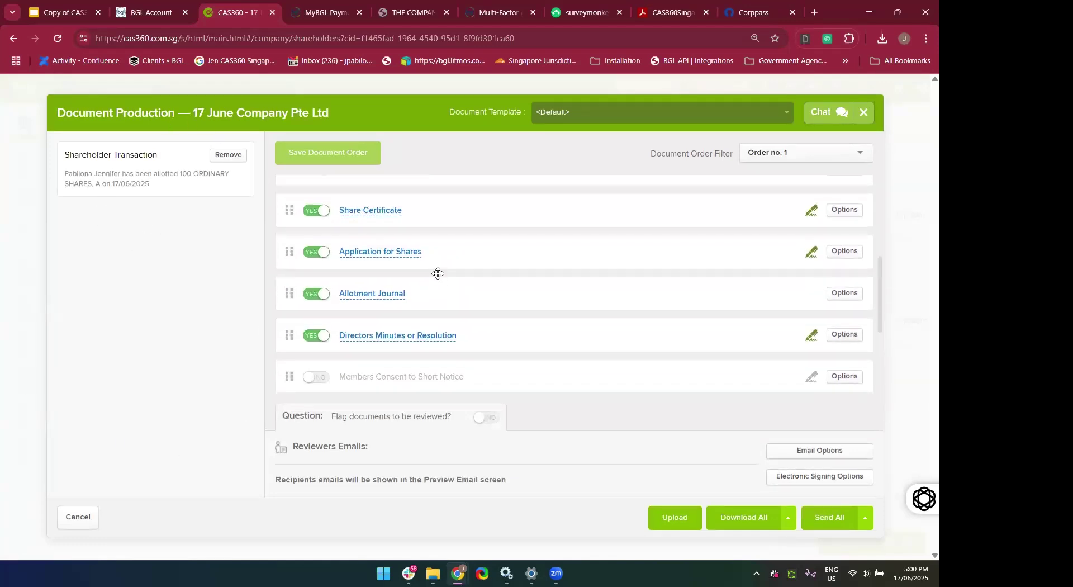
scroll(437, 273, "up", 2)
scroll(437, 273, "down", 1)
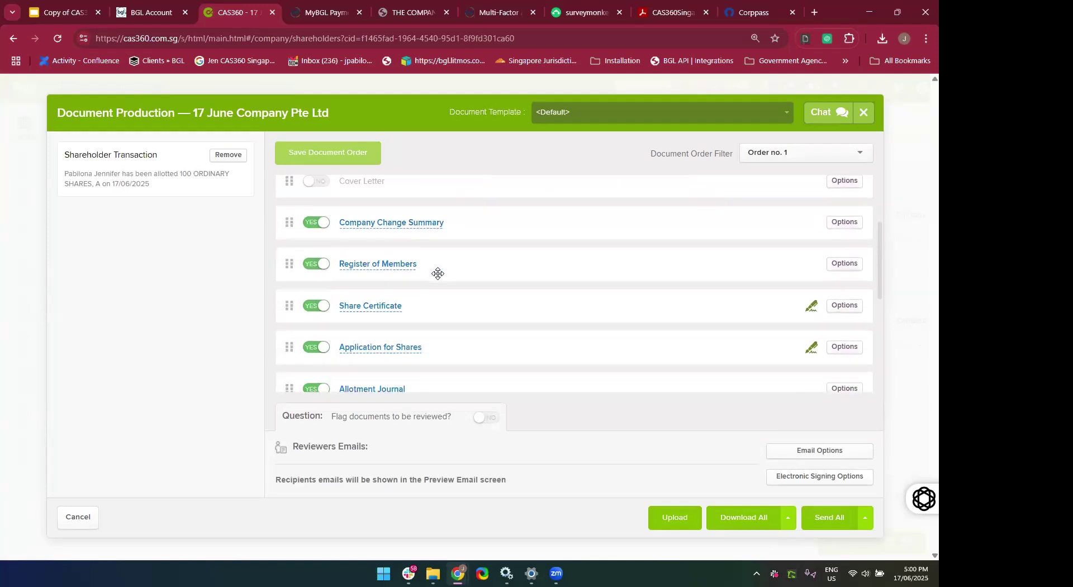
scroll(438, 274, "down", 1)
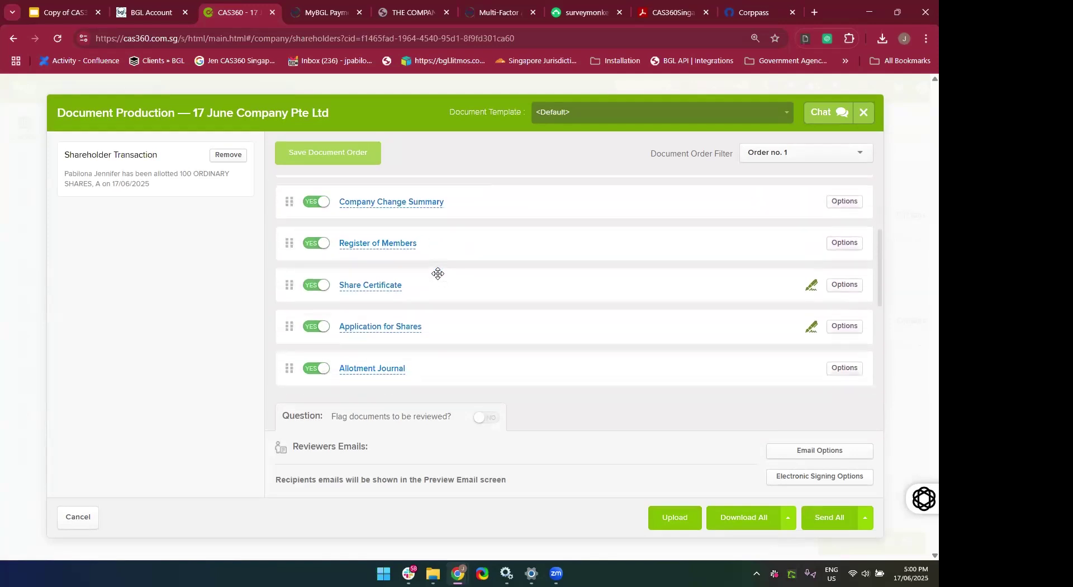
left_click(365, 240)
scroll(364, 263, "down", 1)
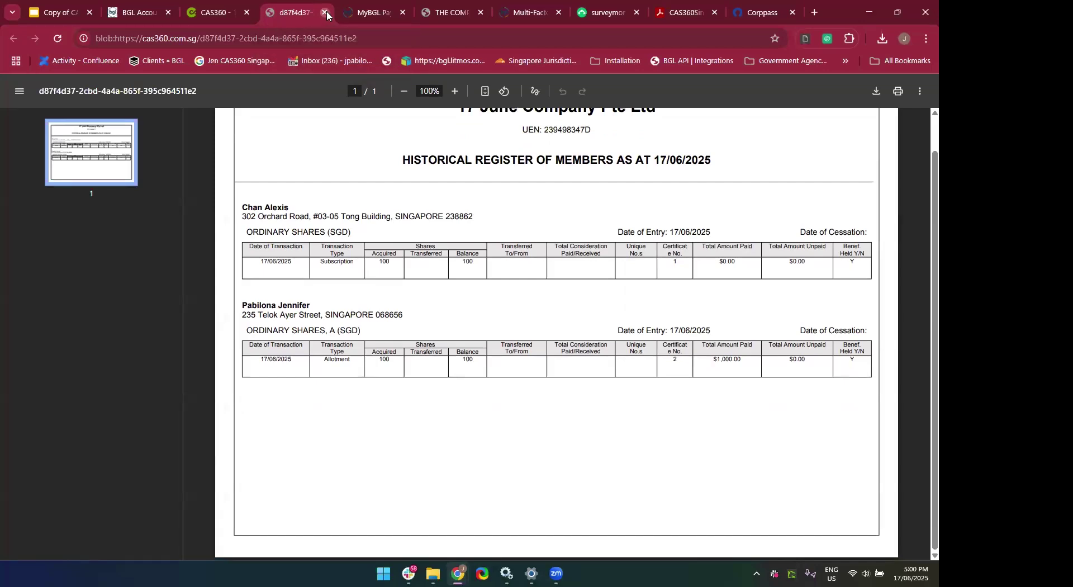
left_click(324, 11)
scroll(398, 313, "down", 1)
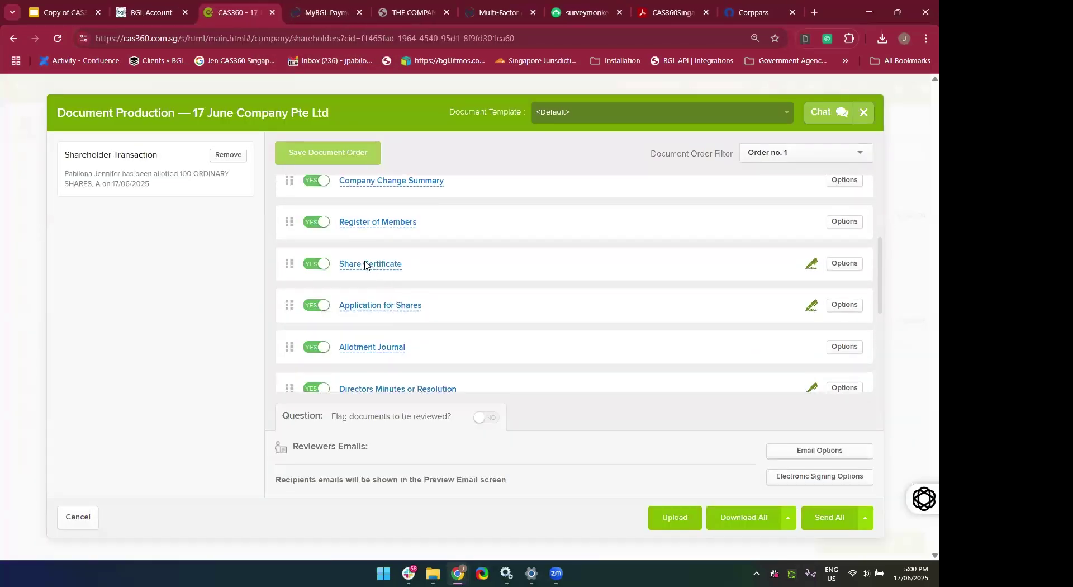
left_click(364, 263)
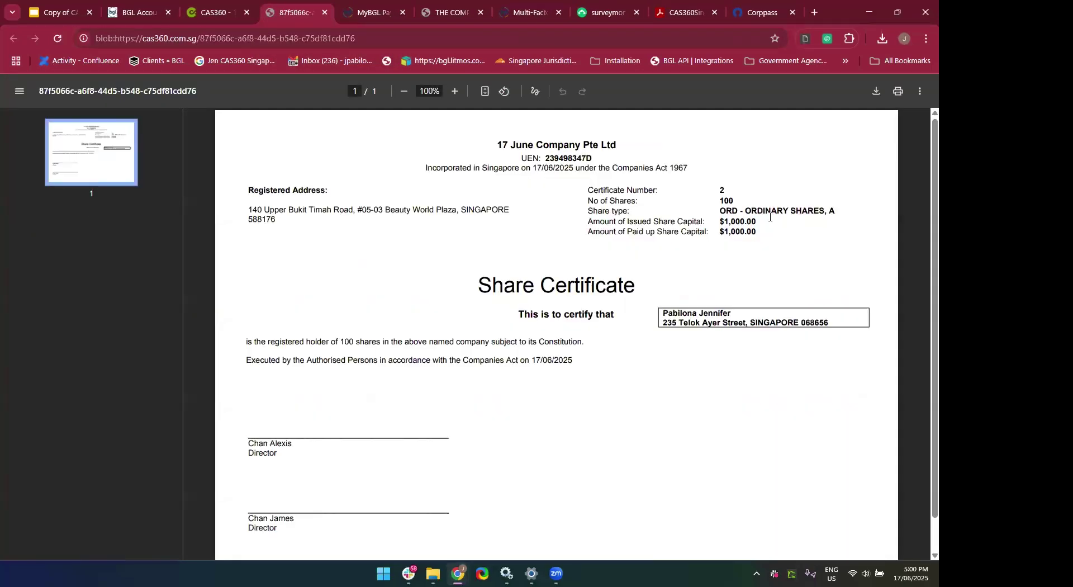
left_click(324, 12)
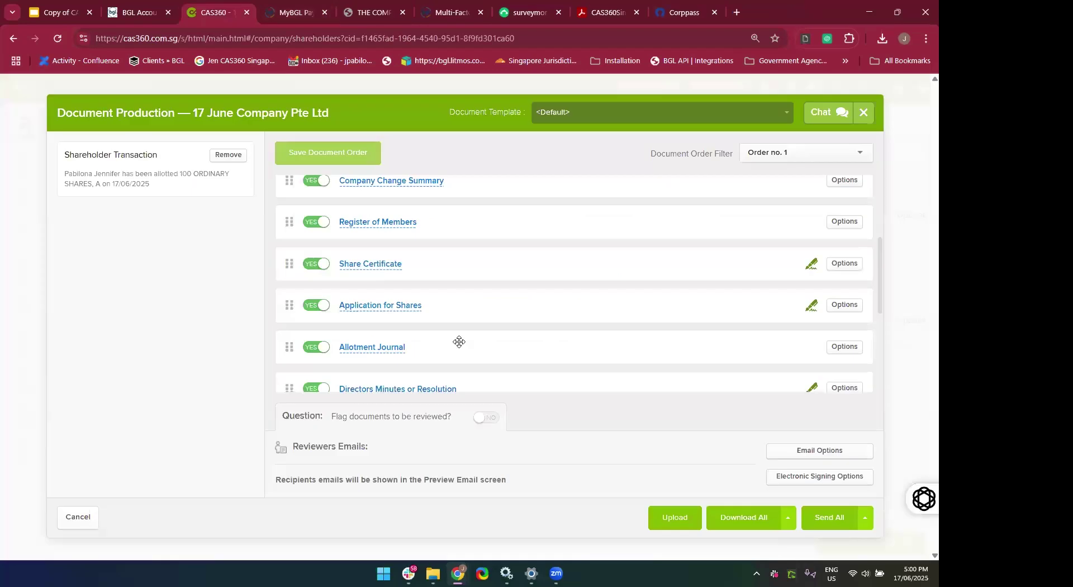
scroll(425, 313, "down", 1)
left_click(374, 269)
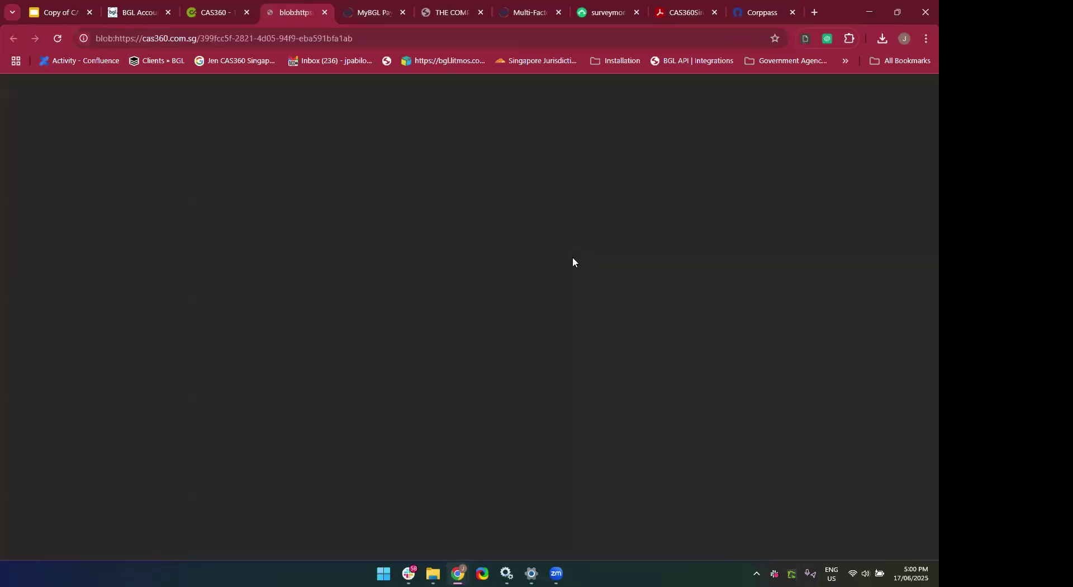
scroll(523, 444, "down", 3)
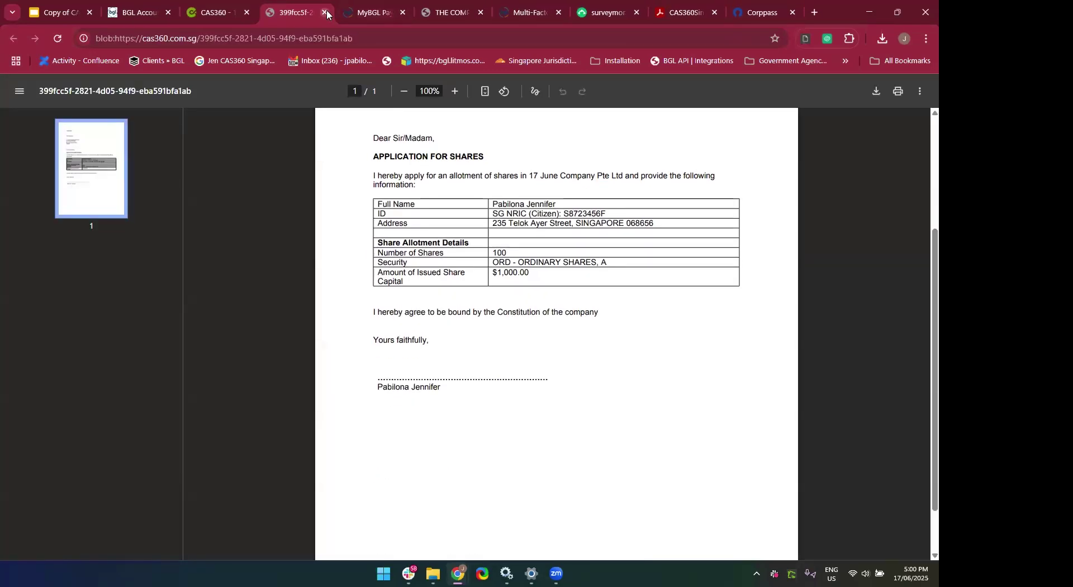
left_click(324, 12)
scroll(401, 317, "down", 1)
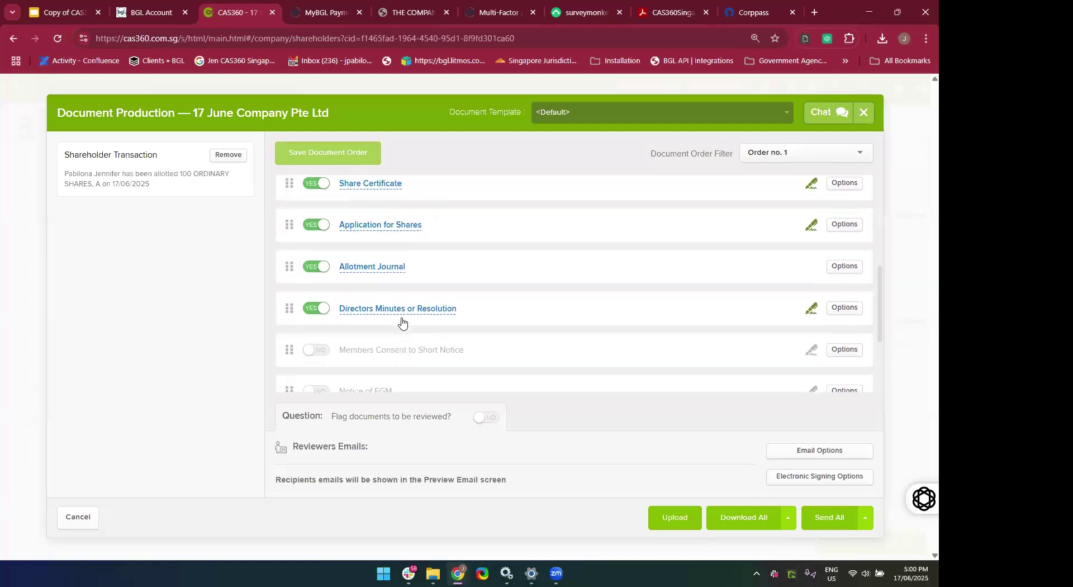
left_click(388, 274)
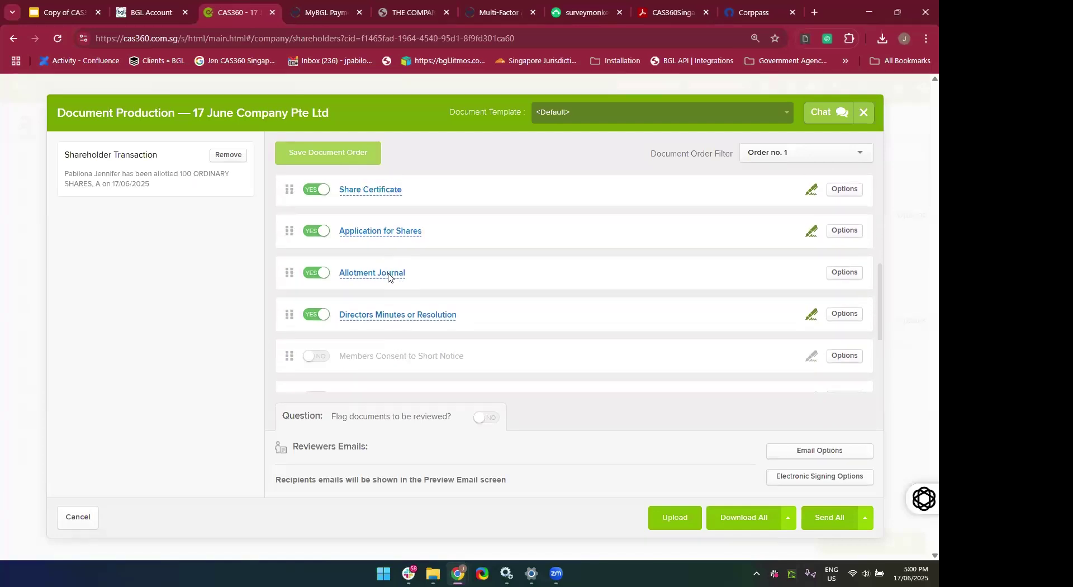
scroll(328, 200, "down", 2)
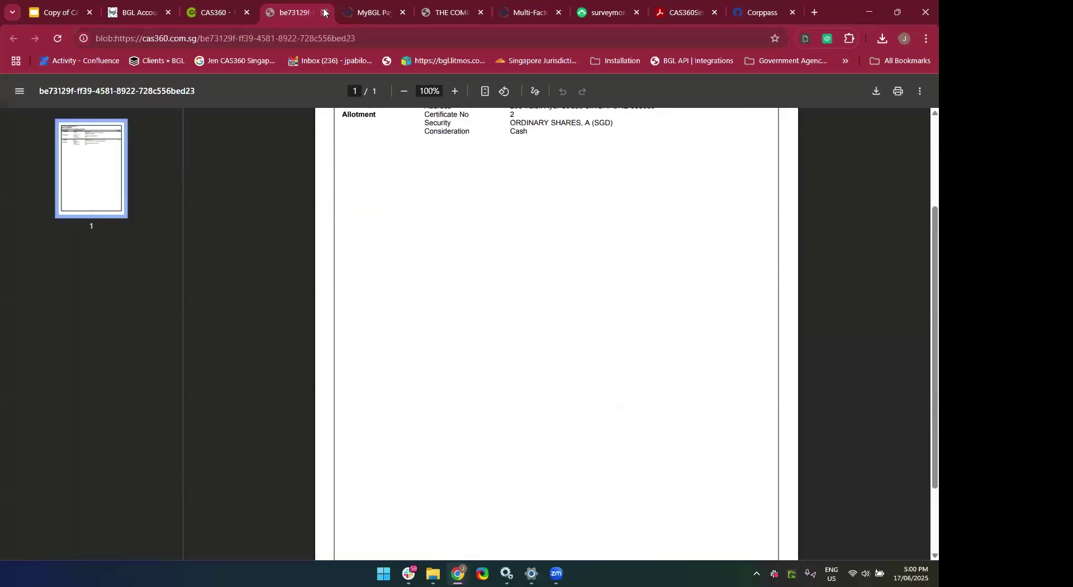
left_click(325, 12)
scroll(393, 331, "down", 1)
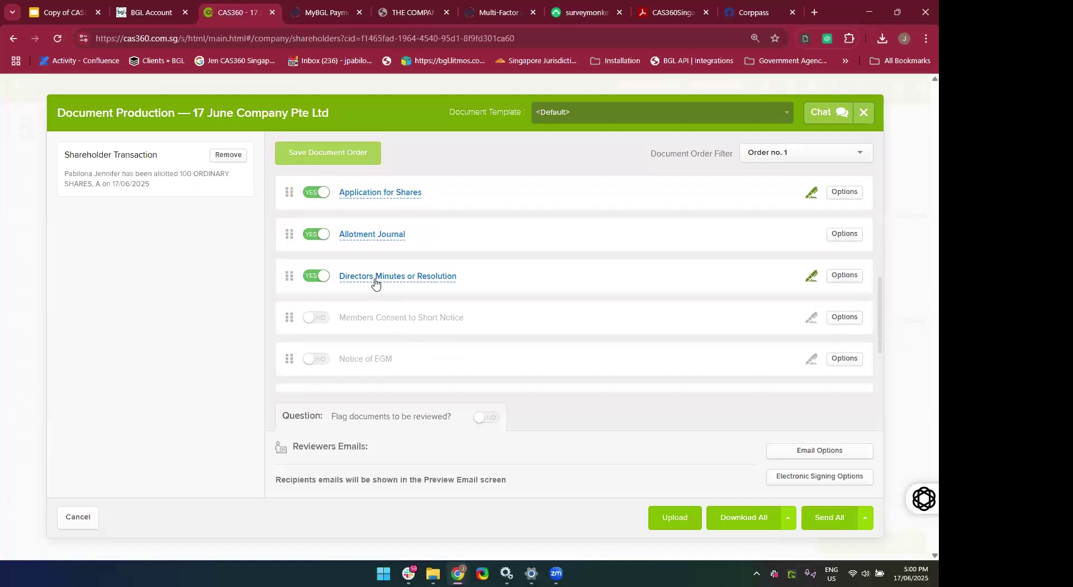
left_click(376, 280)
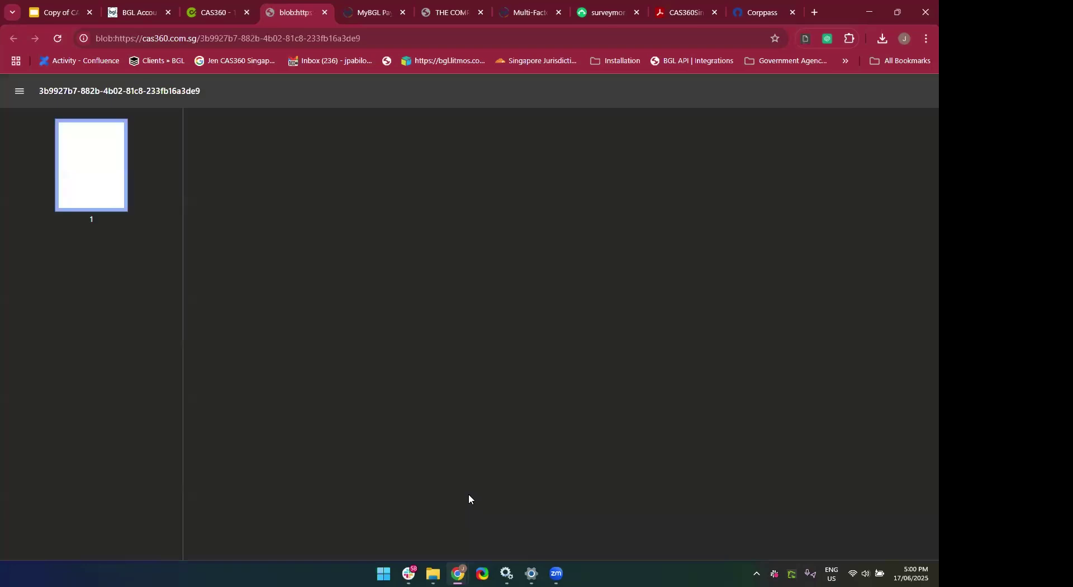
scroll(469, 458, "down", 5)
scroll(469, 425, "up", 5)
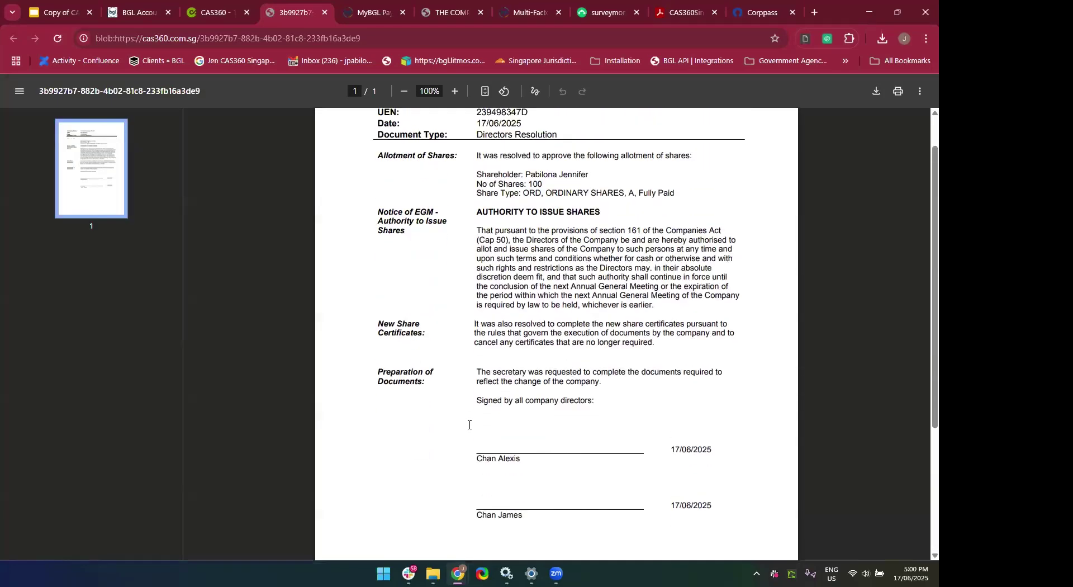
left_click(323, 18)
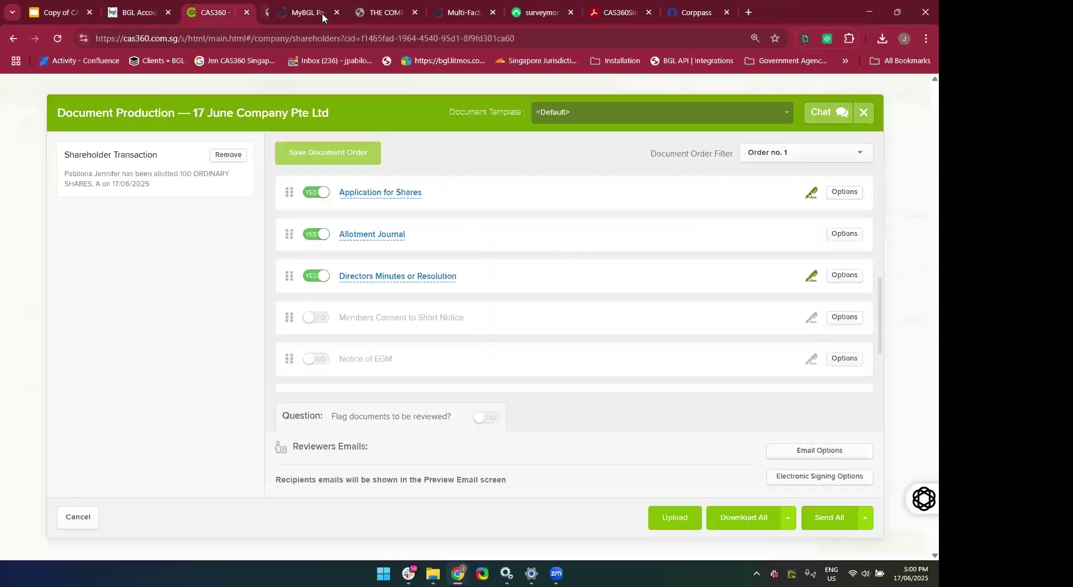
scroll(403, 306, "up", 3)
scroll(403, 302, "up", 3)
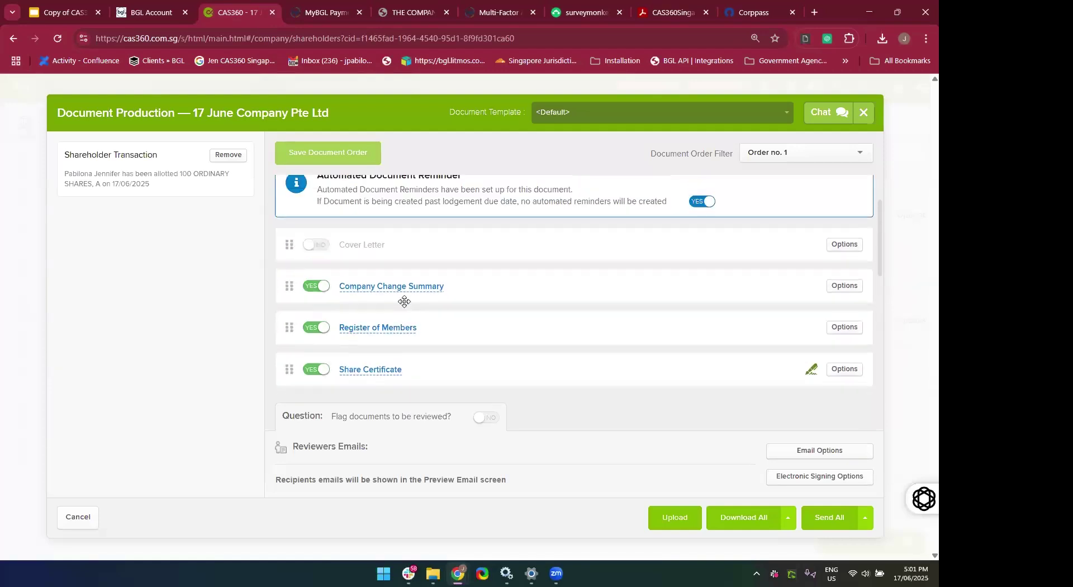
scroll(364, 235, "down", 3)
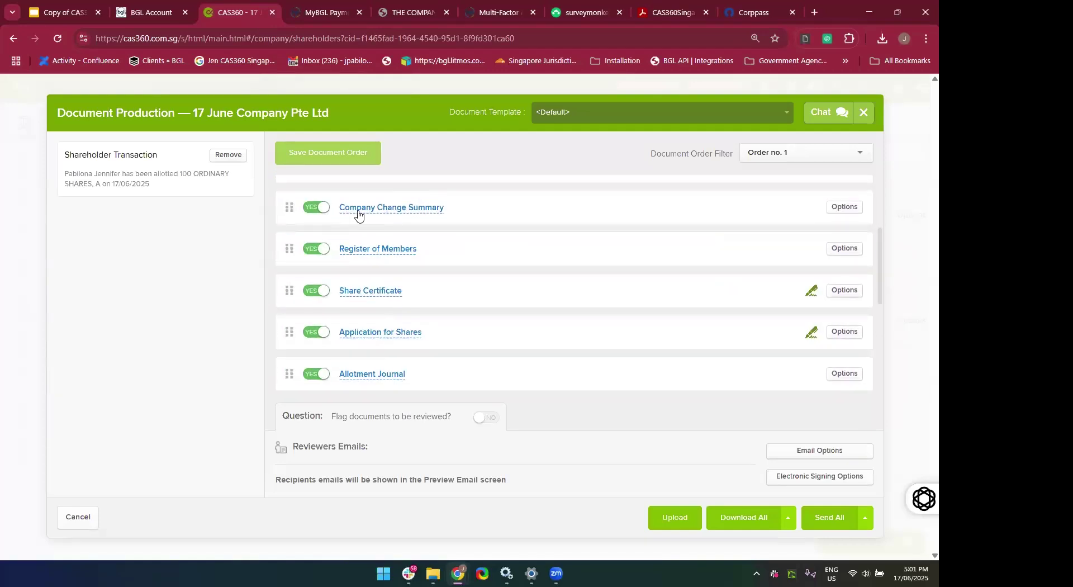
left_click(359, 209)
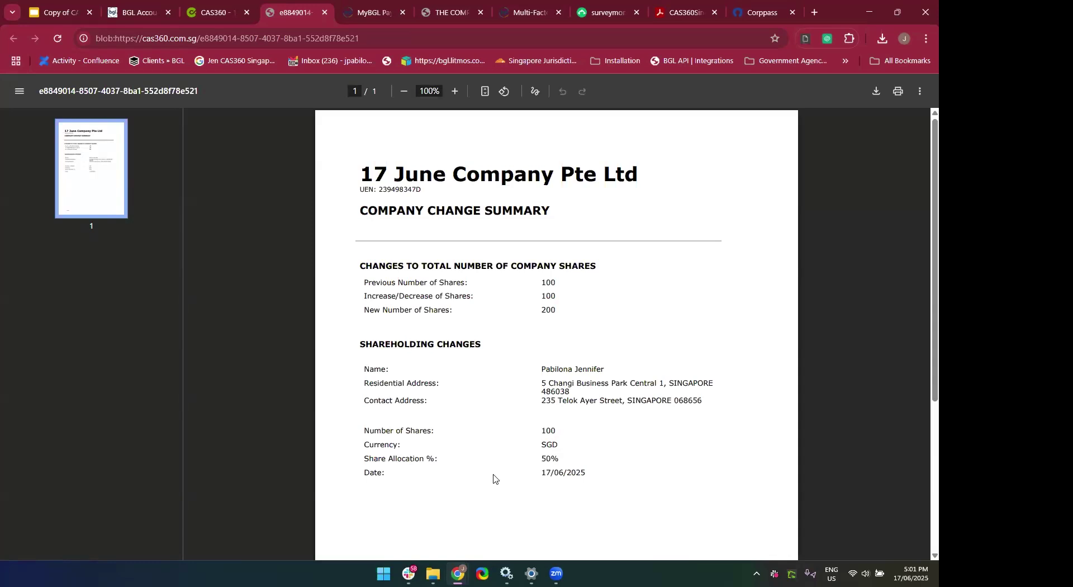
left_click(325, 12)
scroll(411, 346, "down", 5)
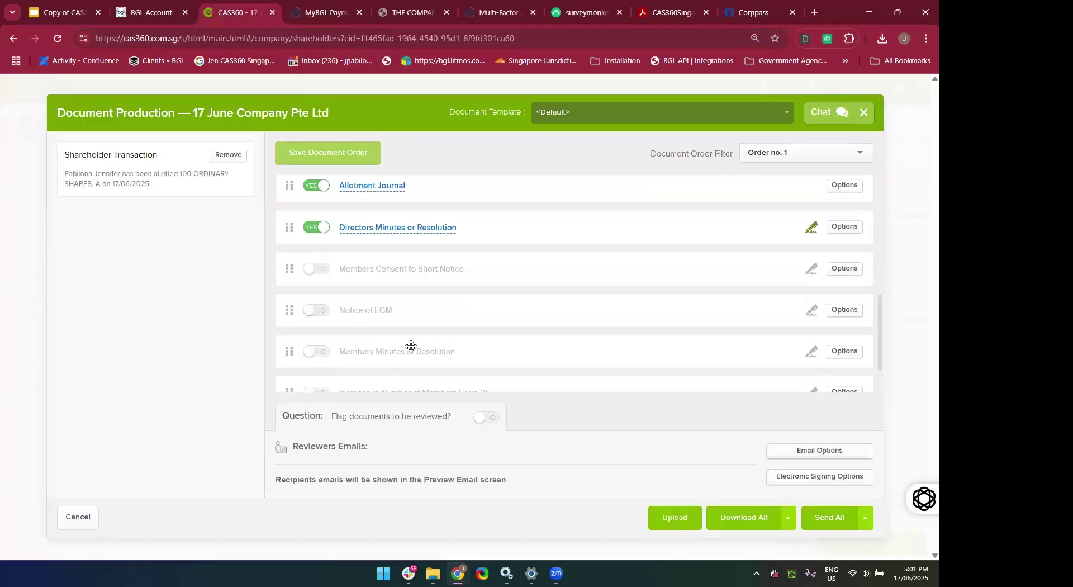
scroll(411, 346, "up", 10)
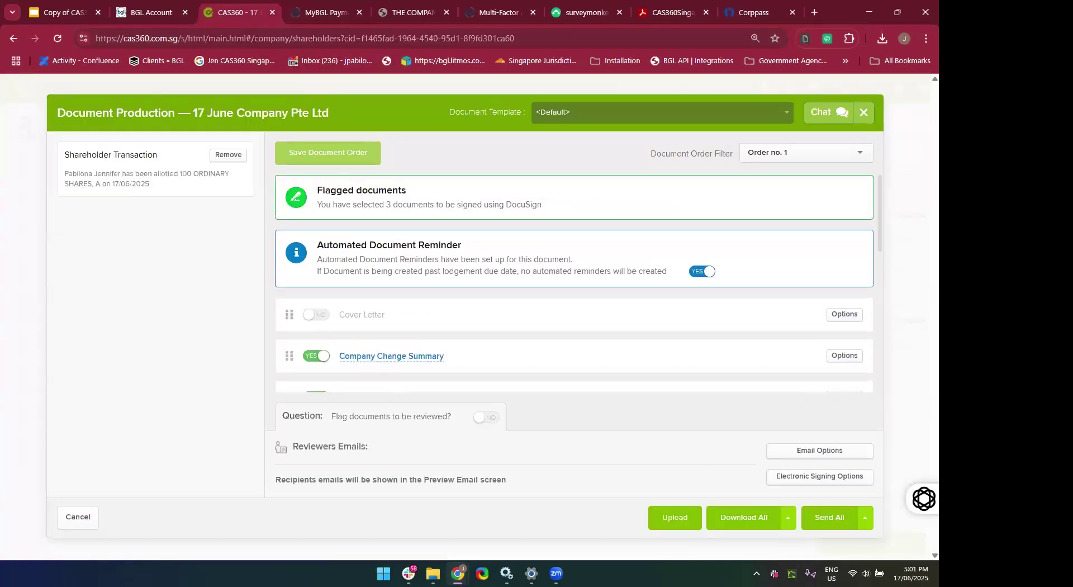
Download all 17 June Company Pte Ltd documents, then close the Company Change Summary PDF in Acrobat.
left_click(749, 516)
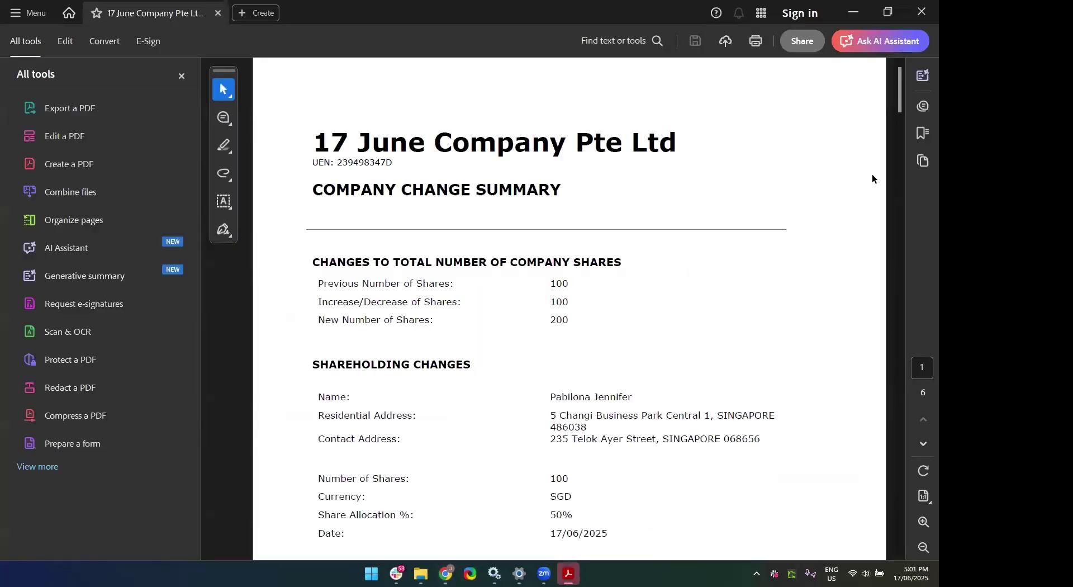
left_click(924, 13)
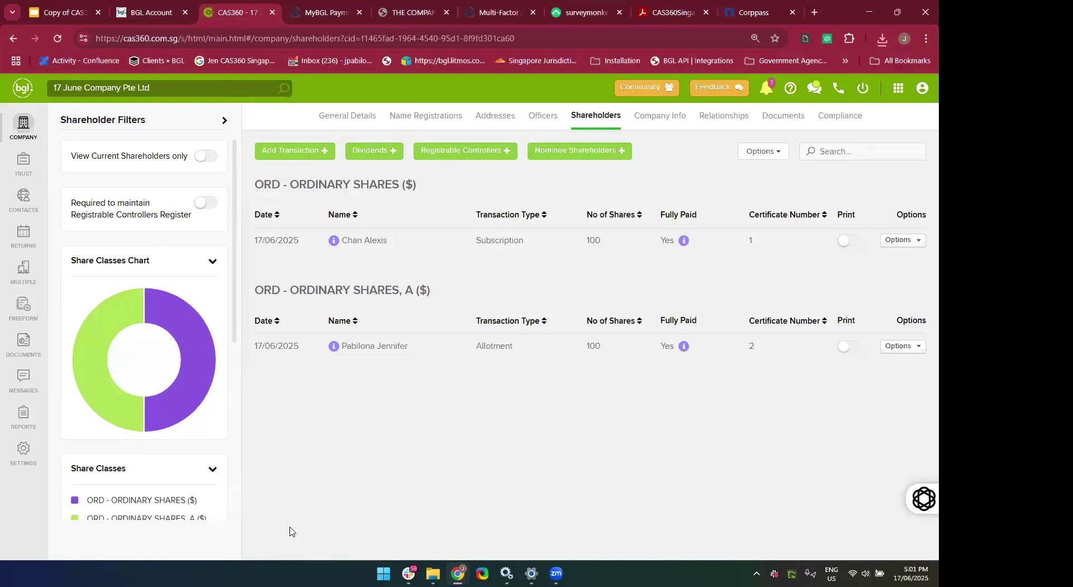
mouse_move(156, 323)
scroll(207, 295, "down", 3)
scroll(207, 295, "up", 1)
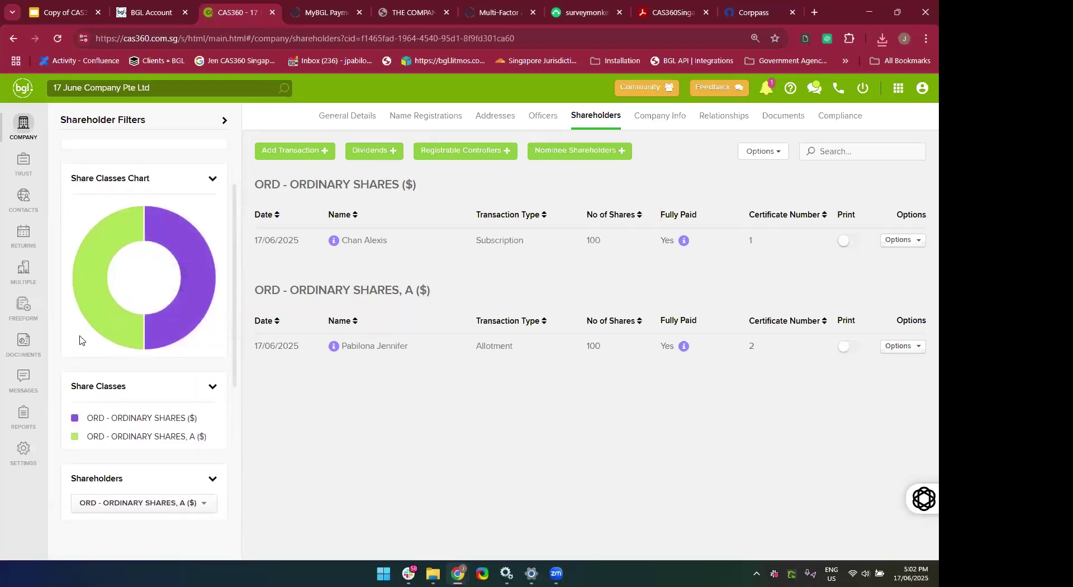
mouse_move(113, 341)
scroll(176, 403, "up", 2)
scroll(177, 412, "down", 6)
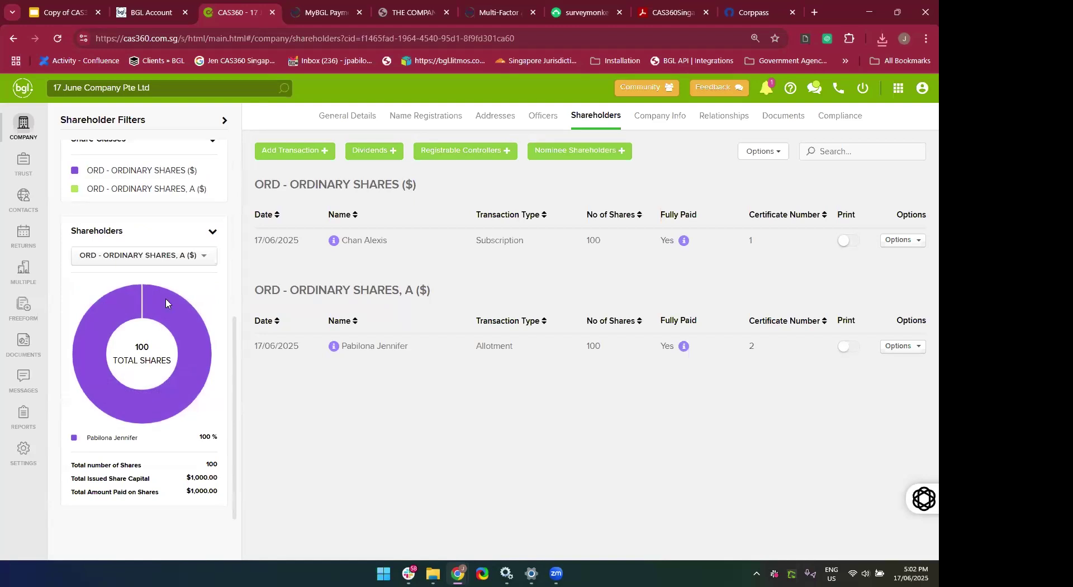
left_click(166, 263)
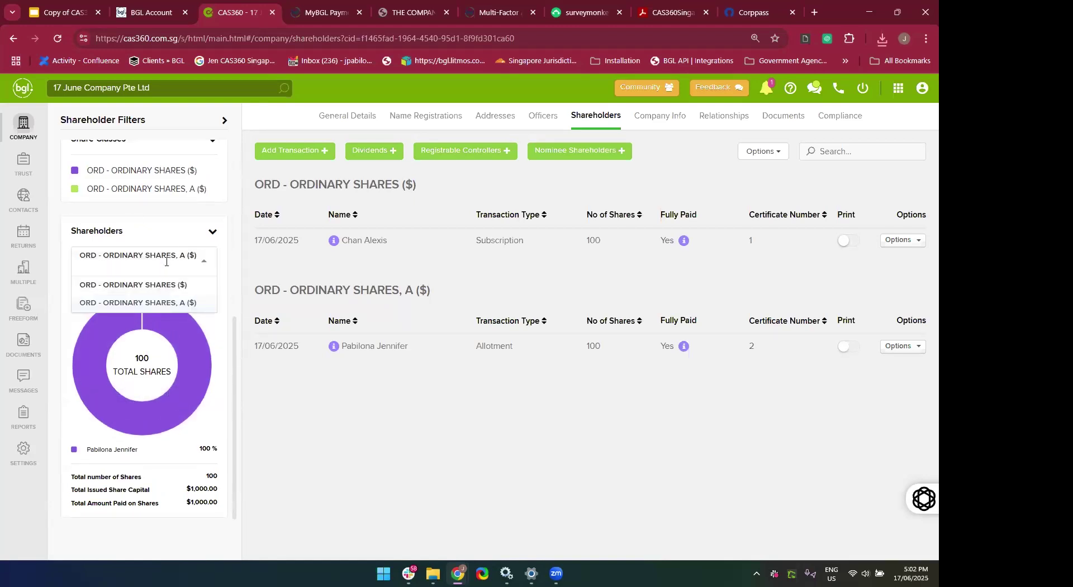
left_click(158, 302)
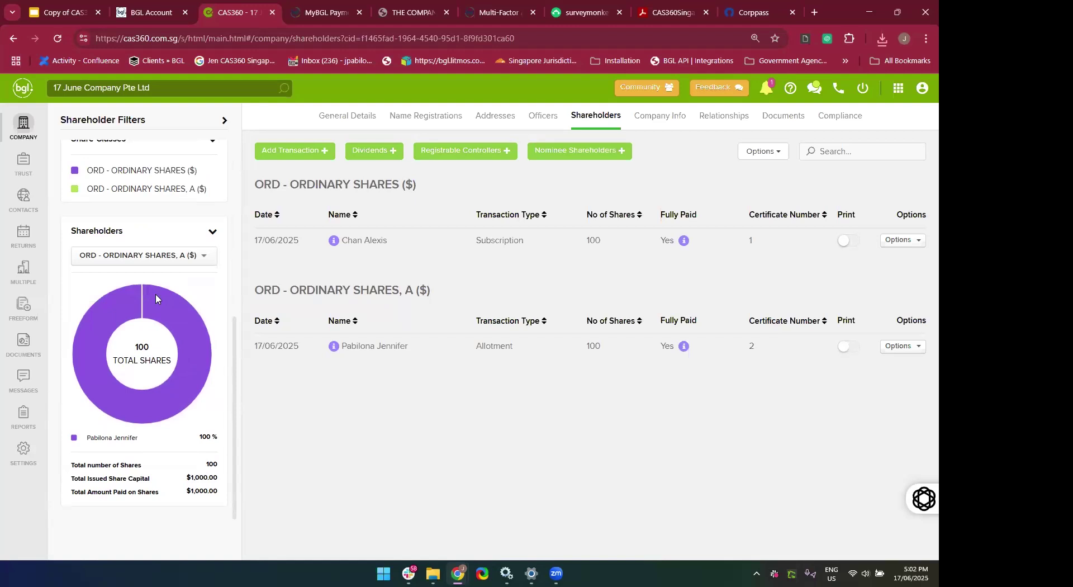
left_click(135, 253)
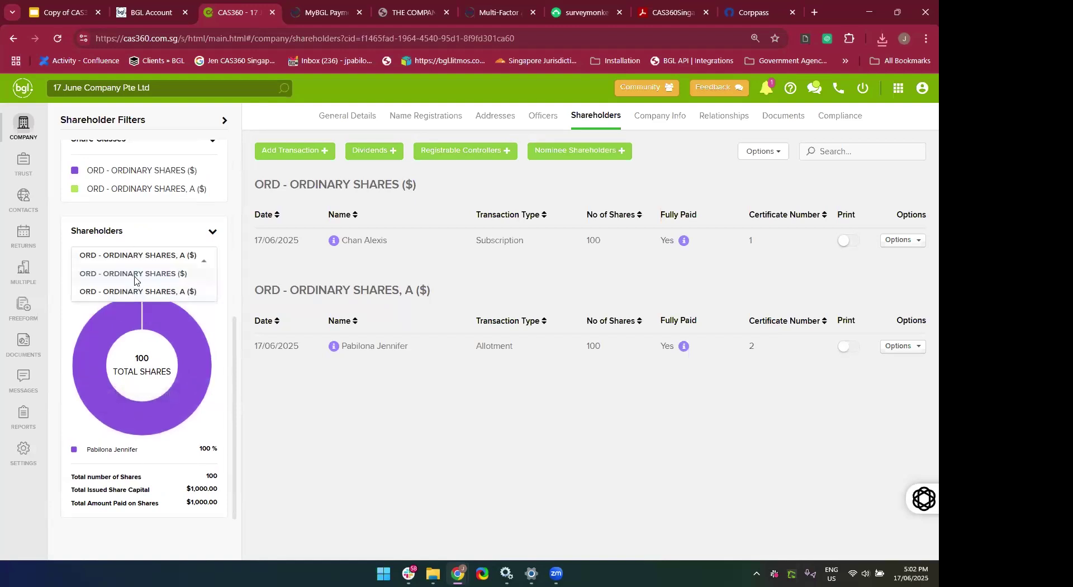
left_click(136, 274)
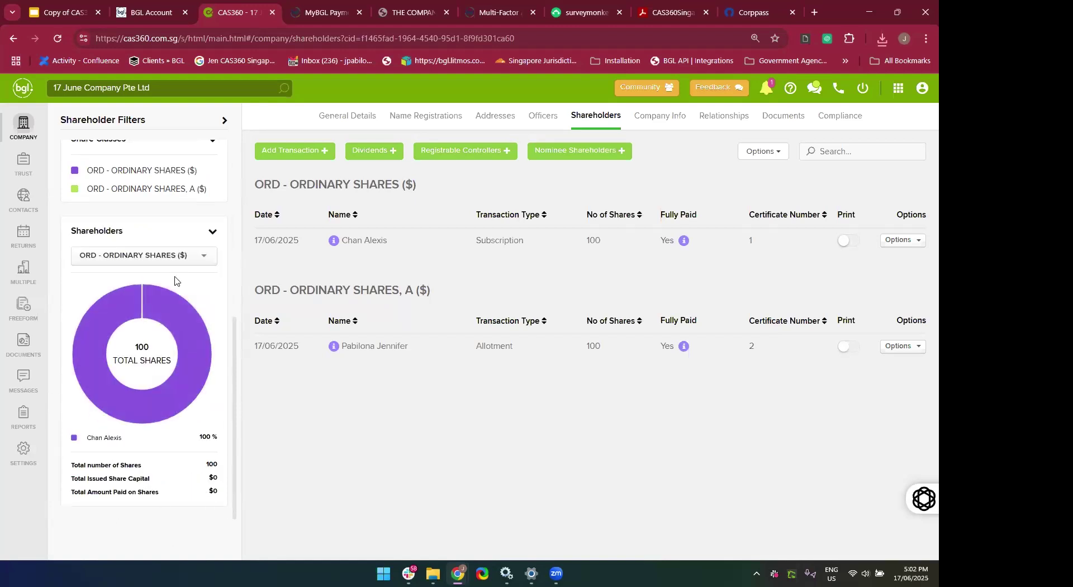
left_click(163, 256)
left_click(158, 292)
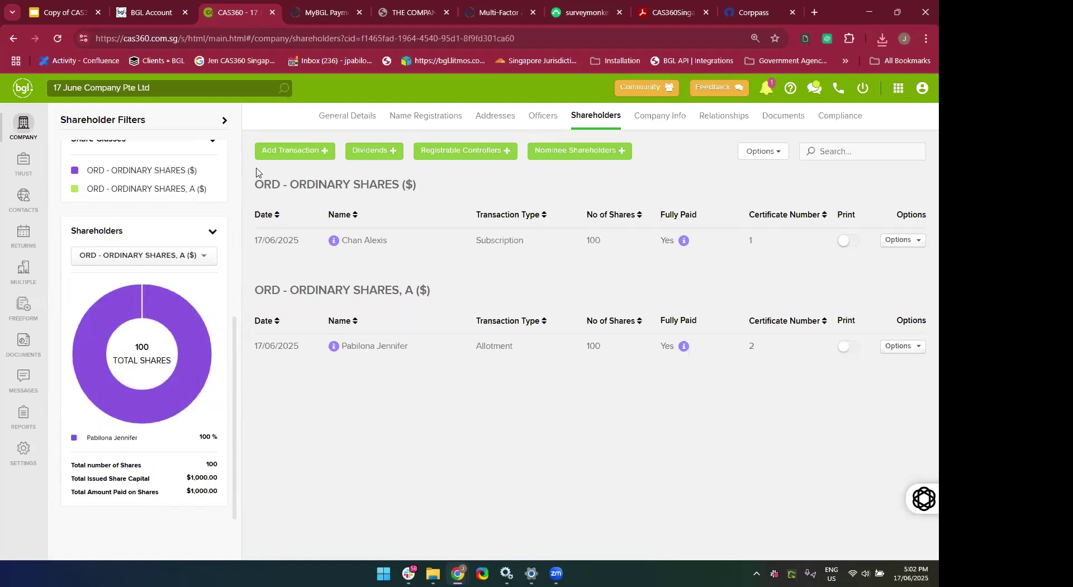
left_click(287, 152)
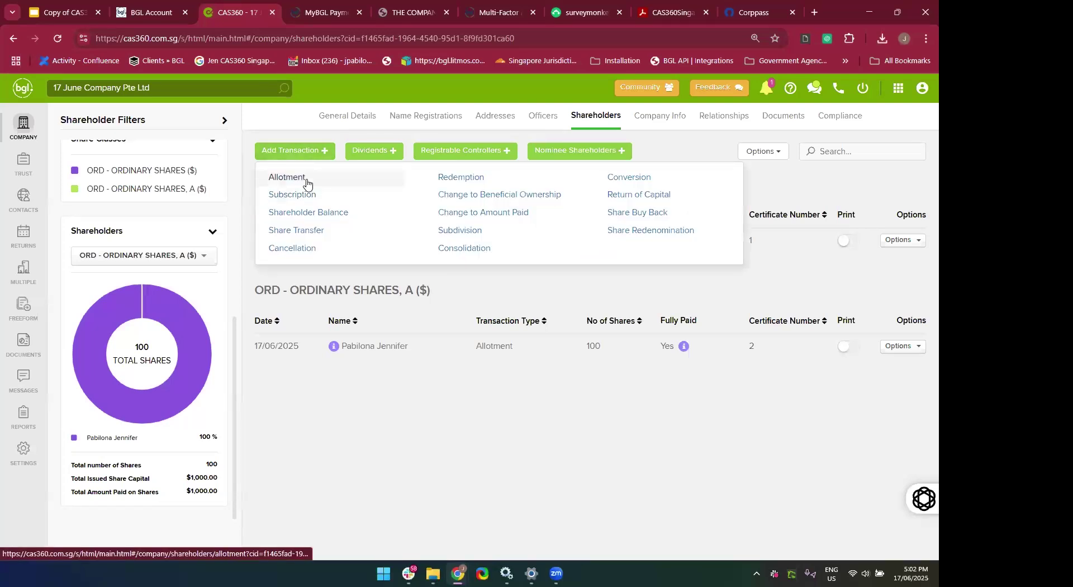
Start a new allotment for the chosen allottee with share class PRF, PREFERENCE SHARES.
left_click(304, 180)
scroll(431, 341, "down", 2)
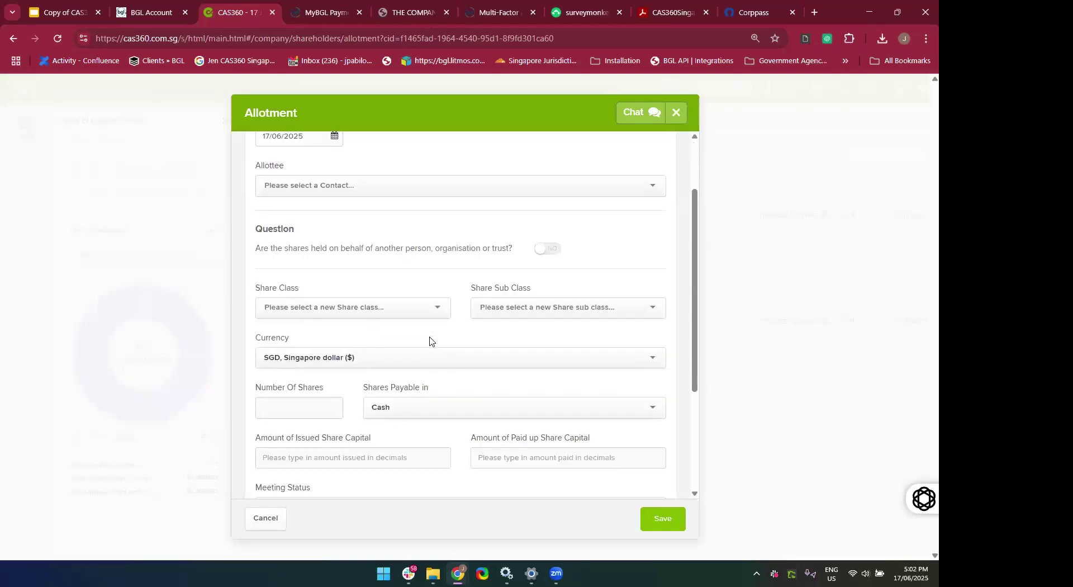
left_click(352, 187)
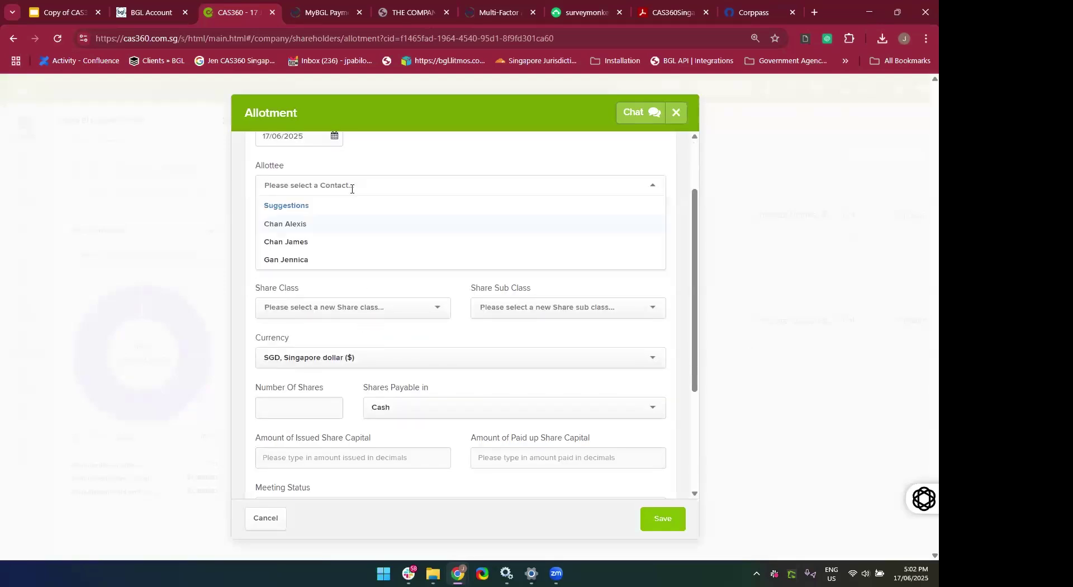
left_click(329, 243)
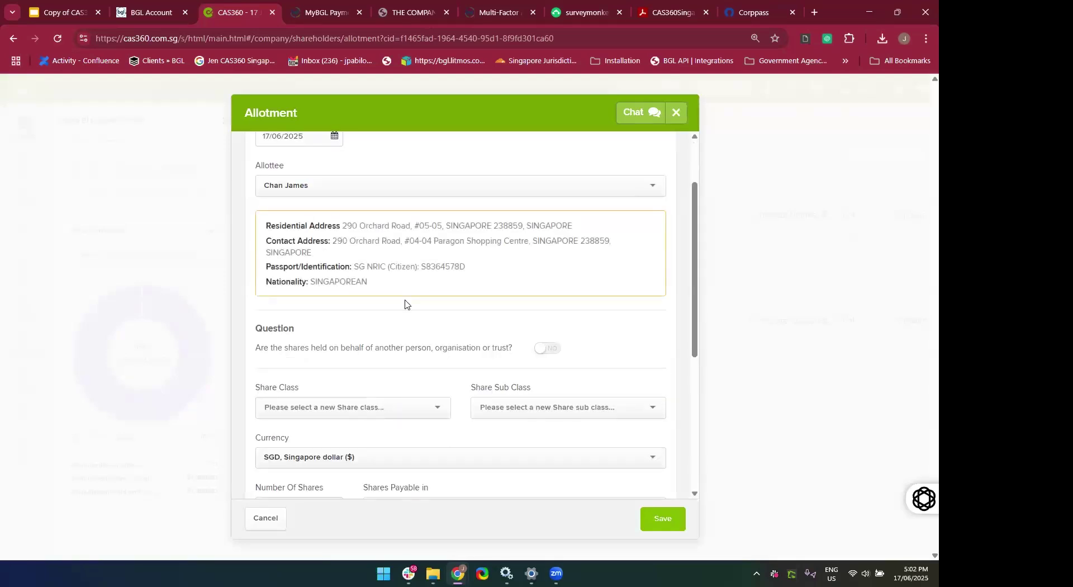
scroll(405, 305, "down", 3)
left_click(311, 283)
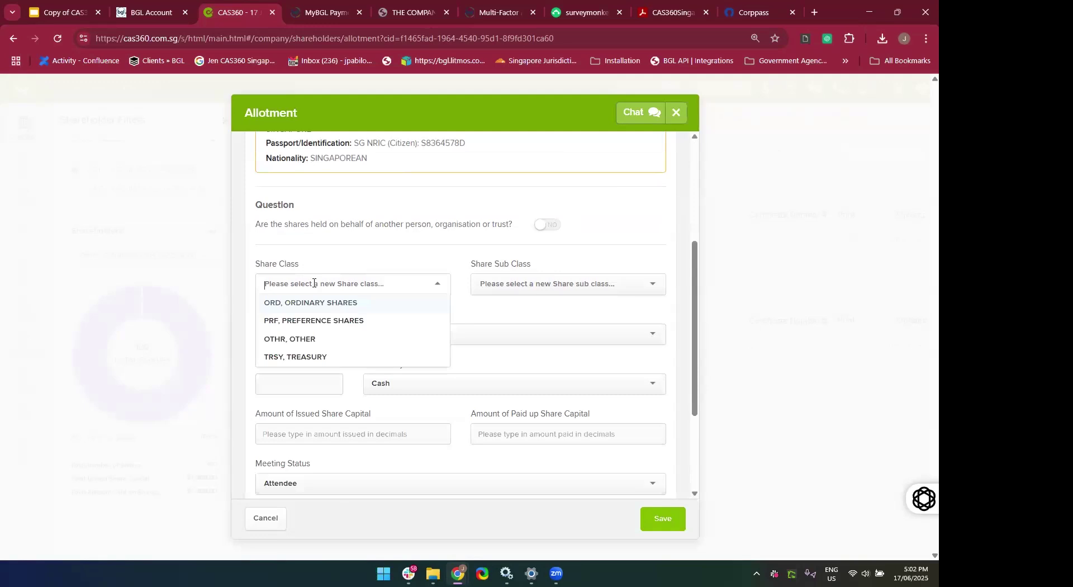
left_click(311, 320)
Enter 100 shares with 0 issued and 0 paid-up capital, and expand Certificate Details (certificate 3).
scroll(301, 341, "down", 1)
left_click(297, 332)
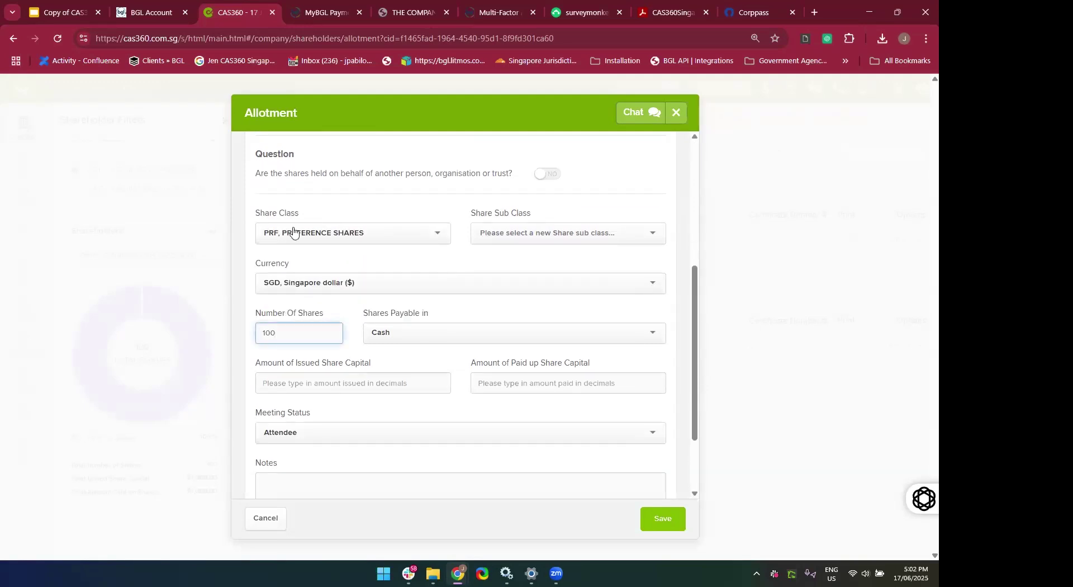
scroll(476, 362, "down", 2)
scroll(475, 363, "up", 3)
scroll(476, 364, "down", 3)
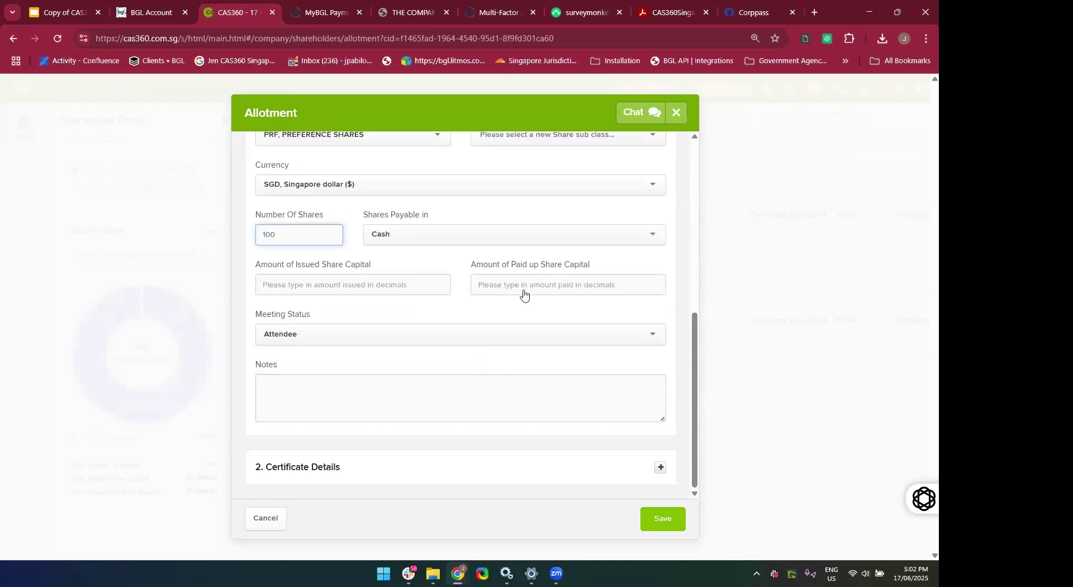
left_click(429, 282)
type("0")
left_click(541, 294)
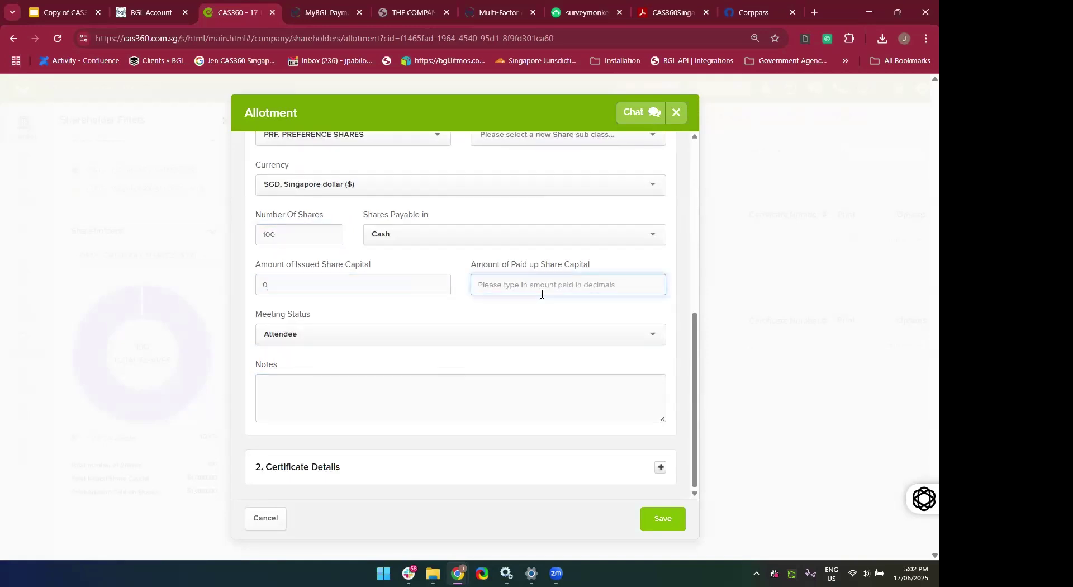
type("0")
left_click(661, 467)
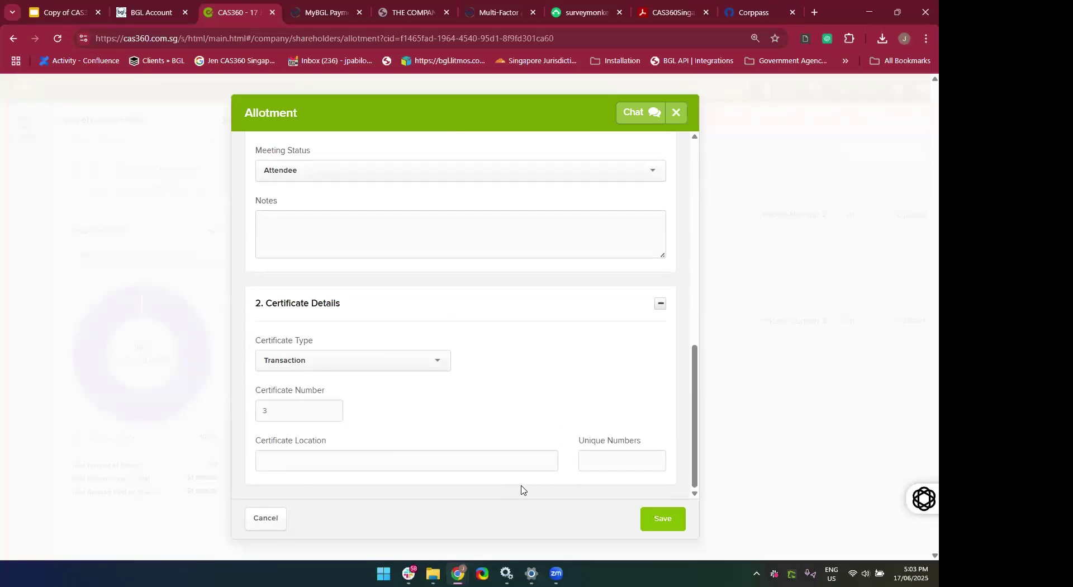
Save the 100-share PRF allotment, prepare its forms, and download all the documents.
left_click(666, 524)
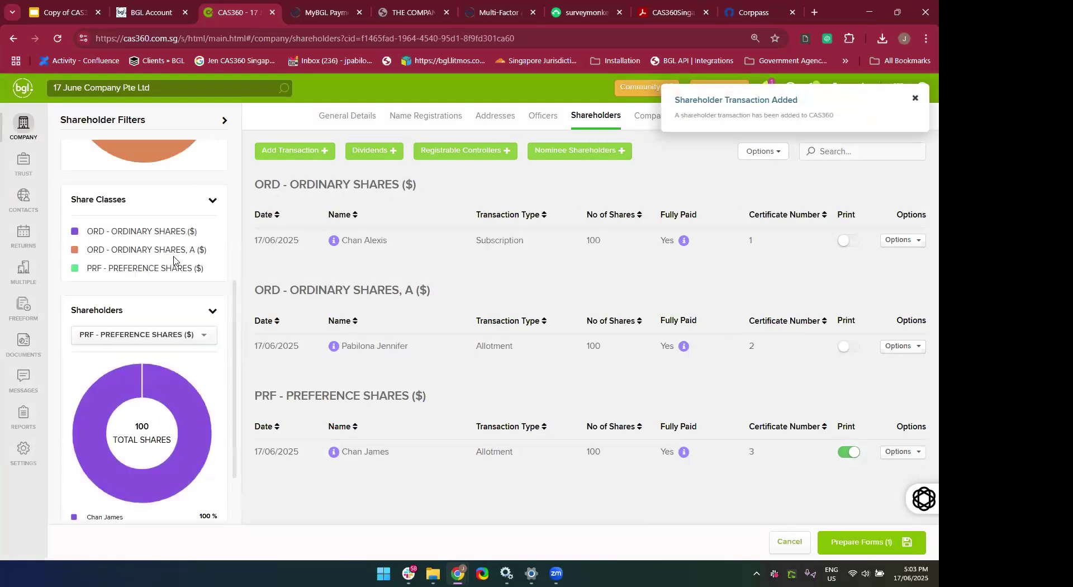
scroll(175, 265, "up", 4)
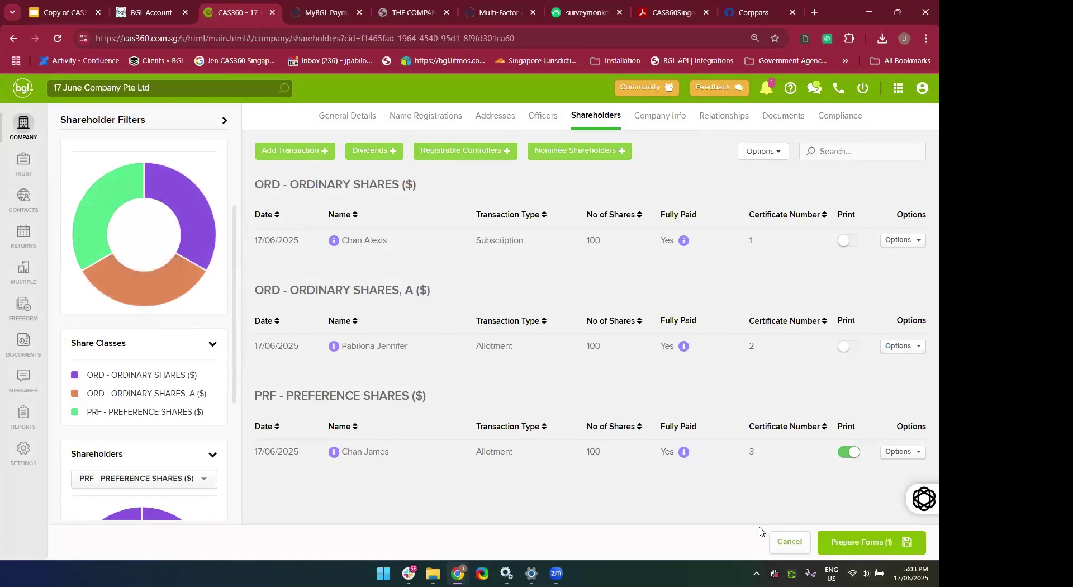
left_click(865, 549)
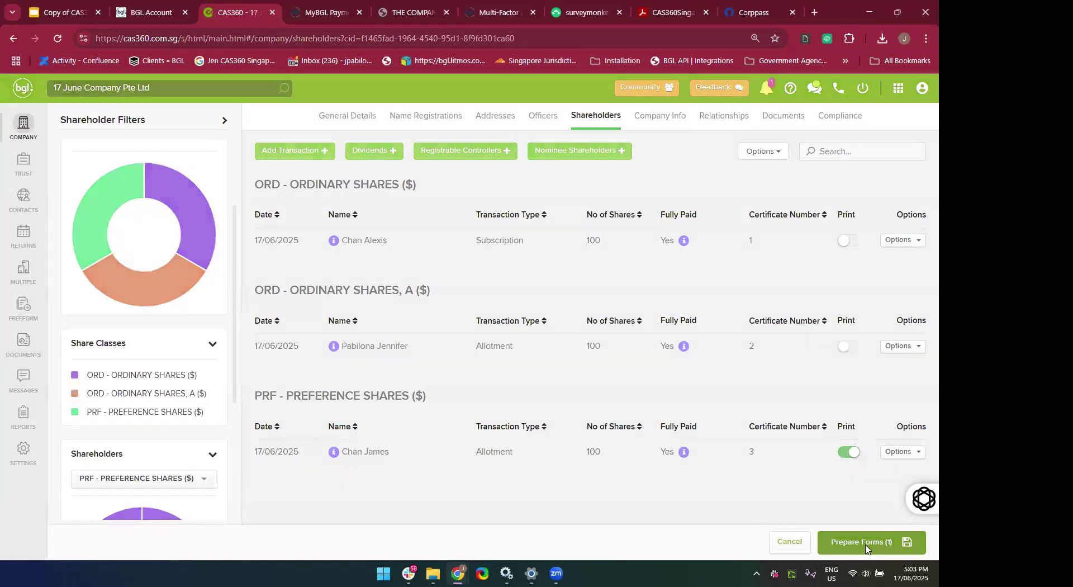
scroll(631, 310, "down", 2)
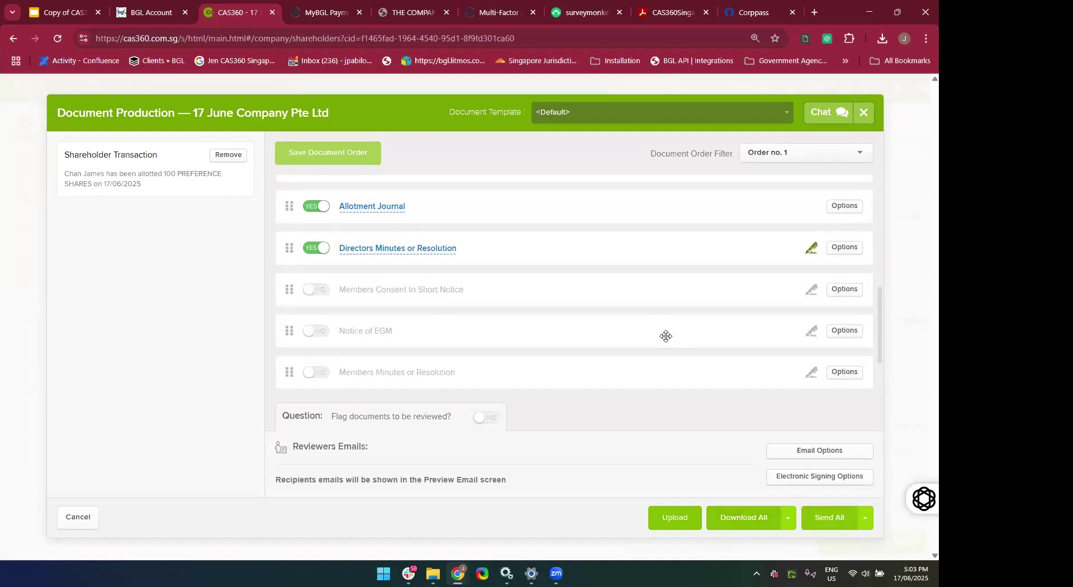
scroll(666, 336, "up", 1)
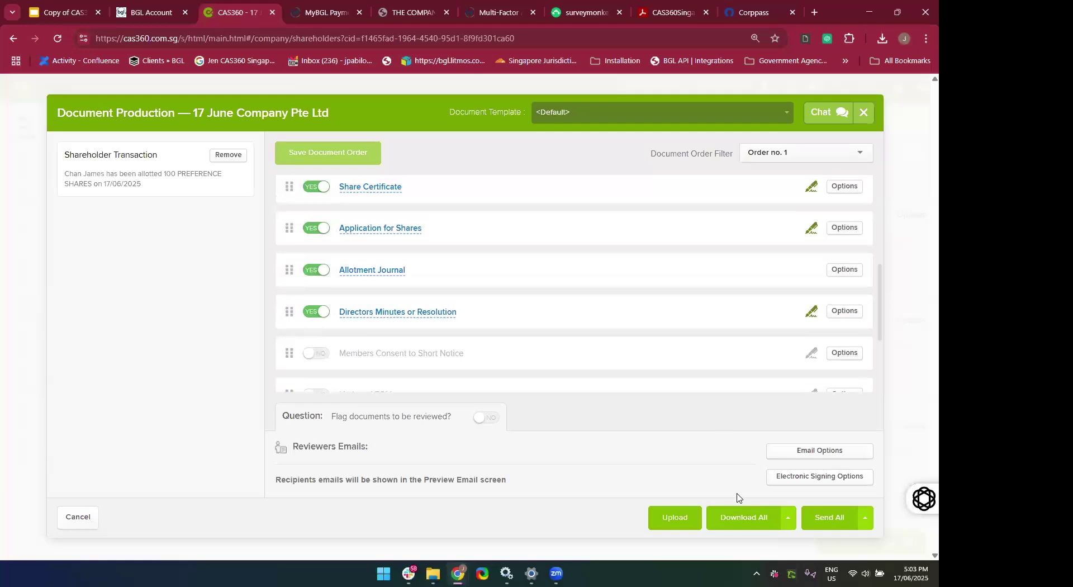
left_click(737, 525)
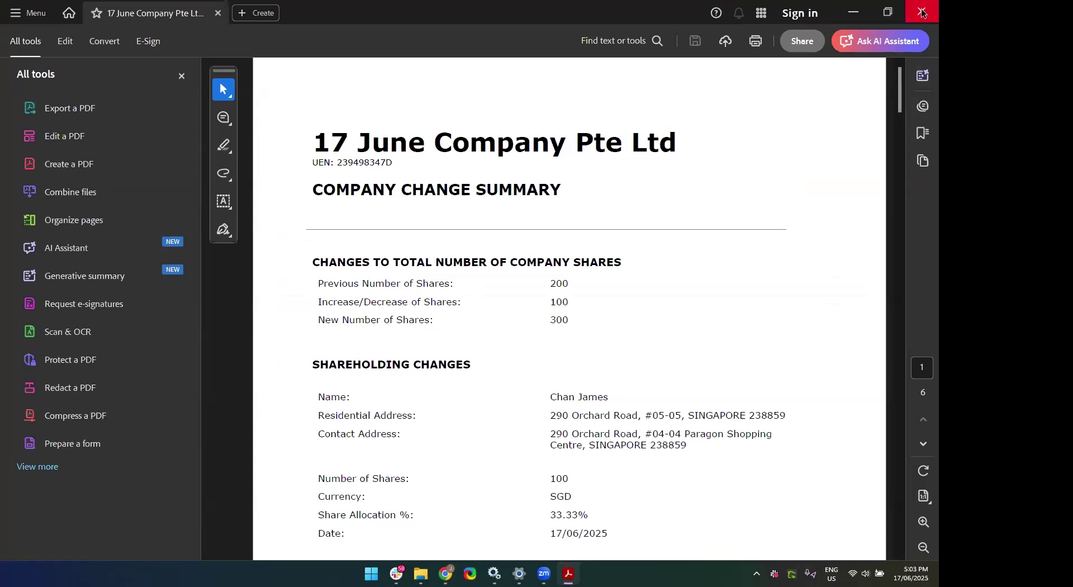
Close the Acrobat PDF showing total shares rising from 200 to 300.
left_click(921, 18)
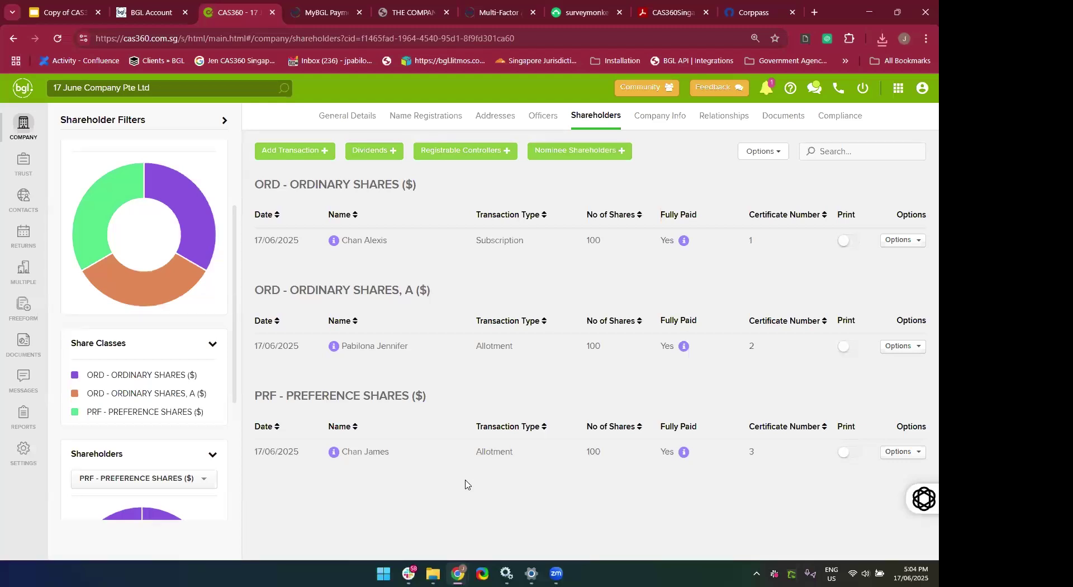
Open the Add Transaction menu on the Shareholders page for 17 June Company Pte Ltd.
left_click(280, 159)
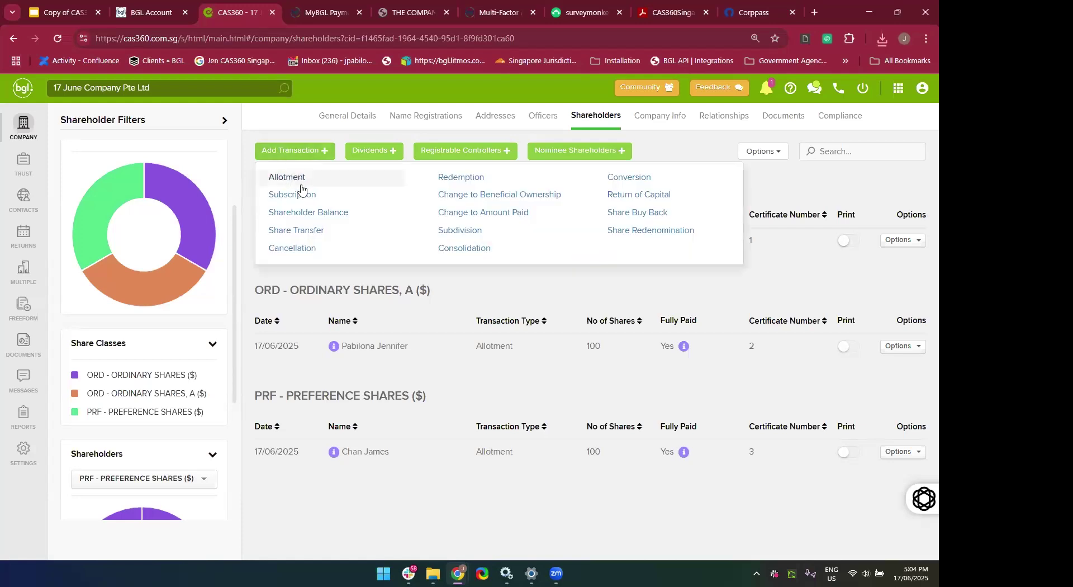
Start a share transfer with the ordinary shareholder as the transferor.
left_click(308, 233)
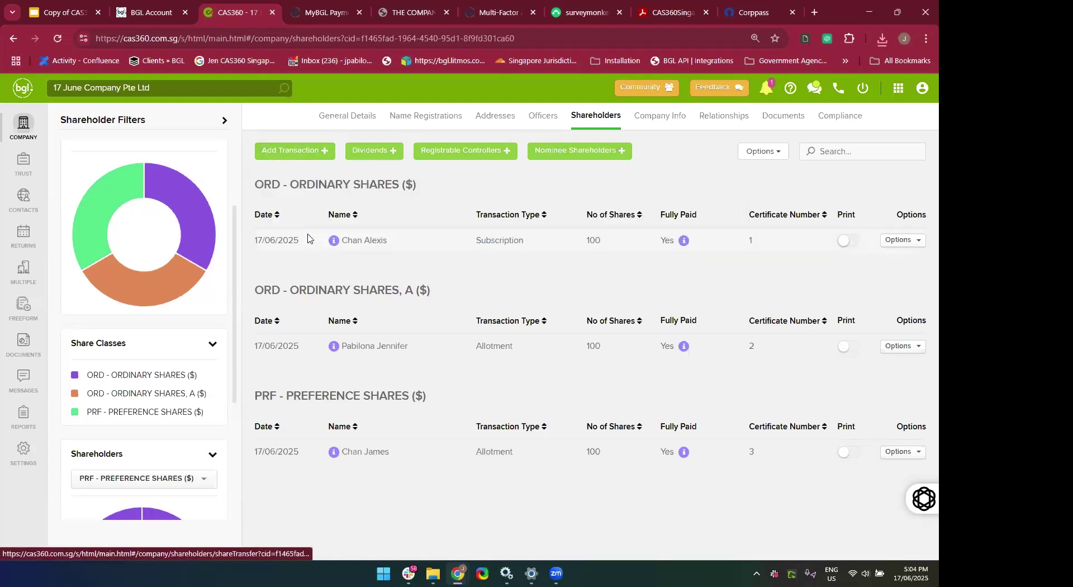
left_click(406, 277)
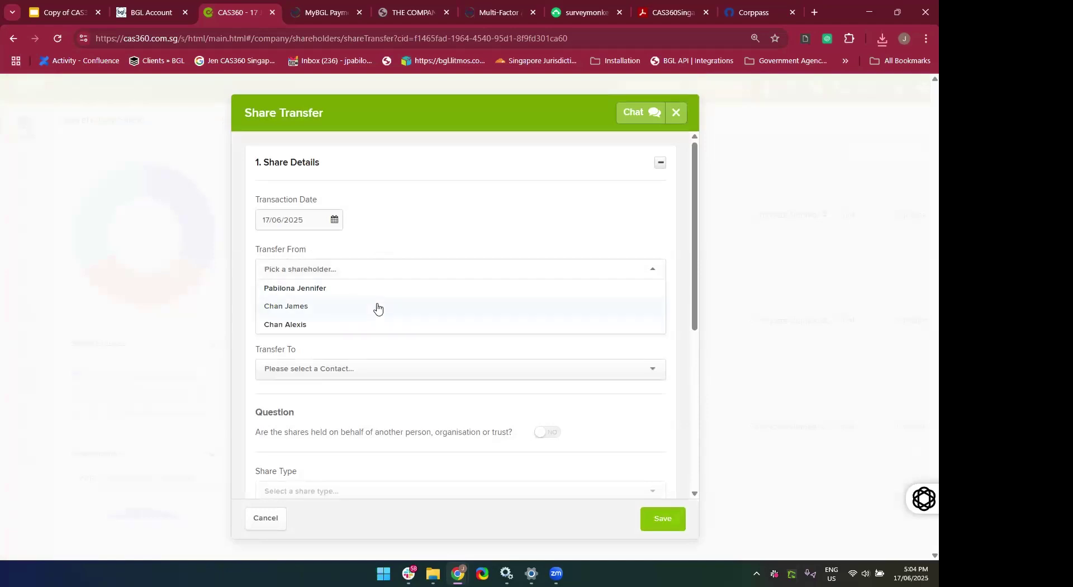
left_click(364, 326)
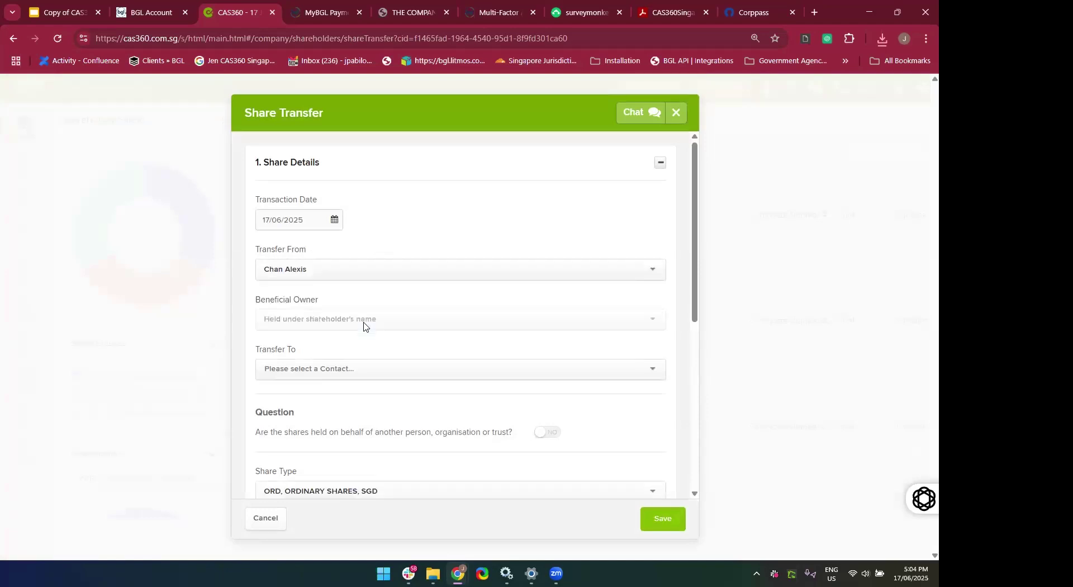
scroll(362, 326, "down", 2)
scroll(362, 326, "up", 1)
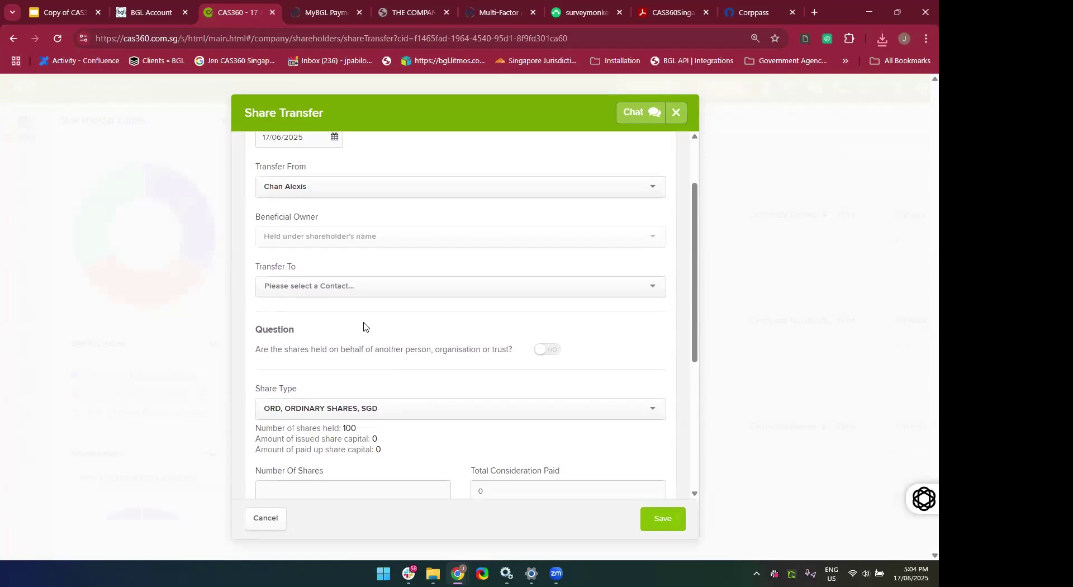
Set the class A shareholder as transferee, searching contacts by name and correcting a wrong pick.
left_click(327, 284)
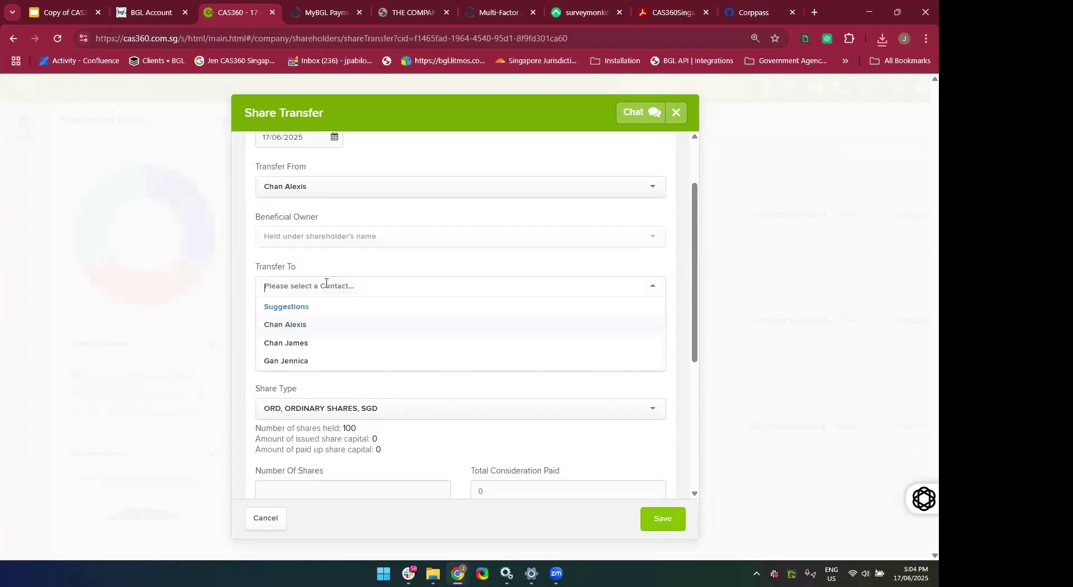
left_click(326, 284)
left_click(327, 284)
type("James")
key("BackSpace")
key("BackSpace")
key("BackSpace")
key("BackSpace")
key("BackSpace")
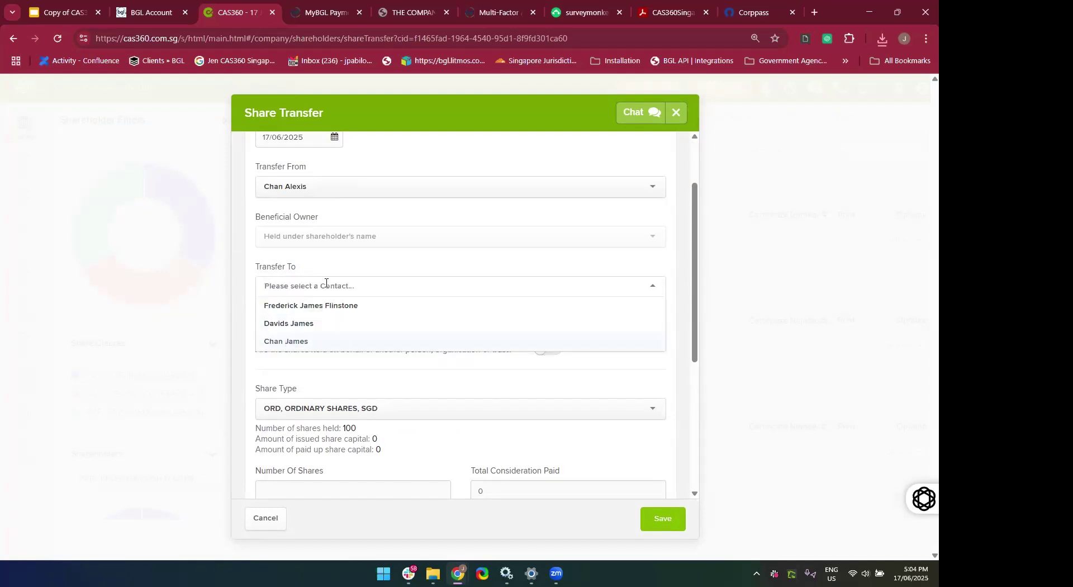
left_click(318, 318)
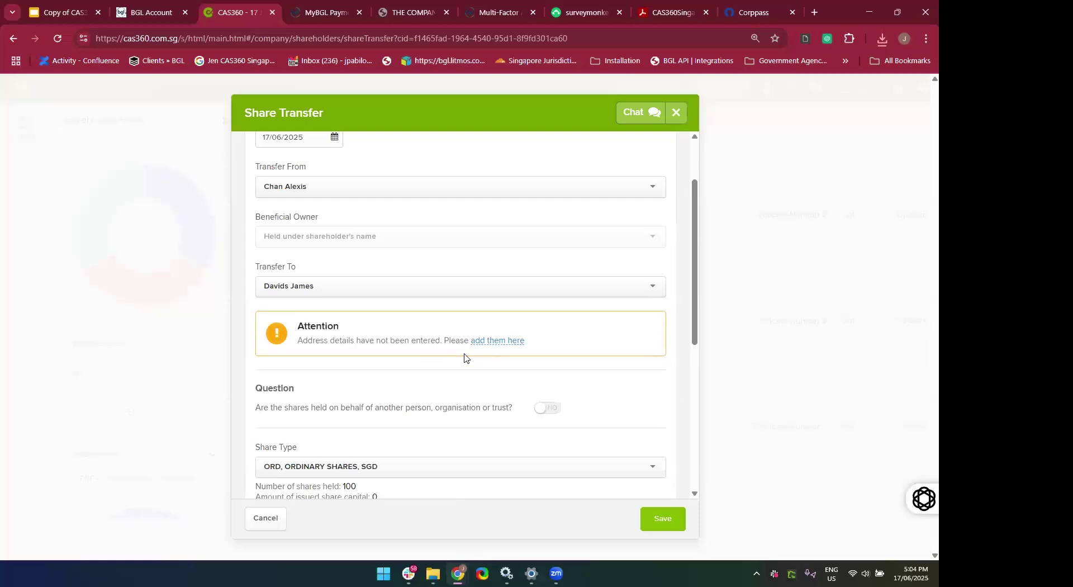
scroll(464, 358, "down", 1)
scroll(464, 358, "up", 2)
left_click(363, 364)
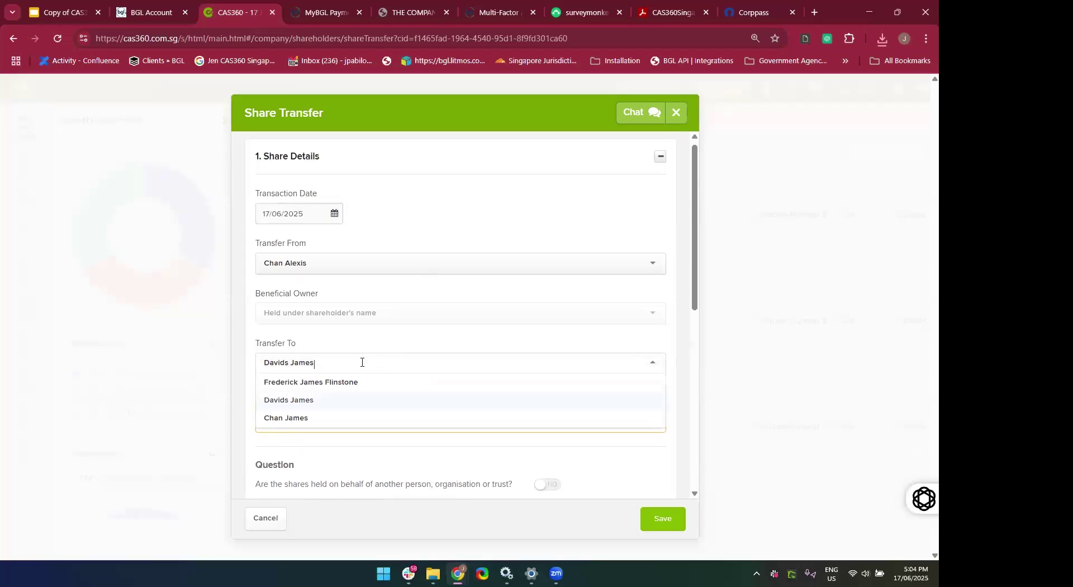
left_click(186, 355)
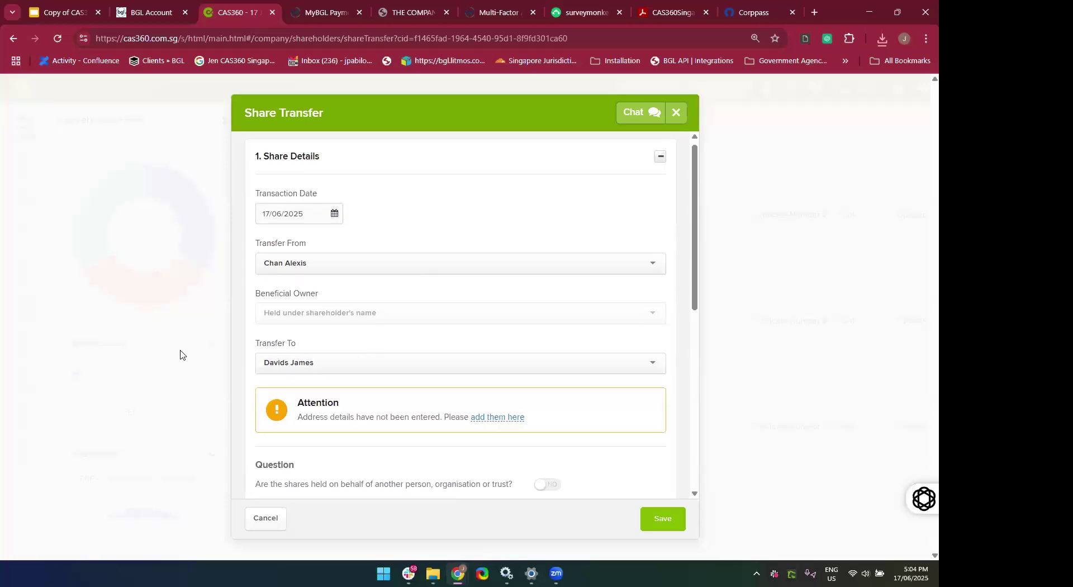
left_click(292, 354)
key("BackSpace")
type("Jennifer")
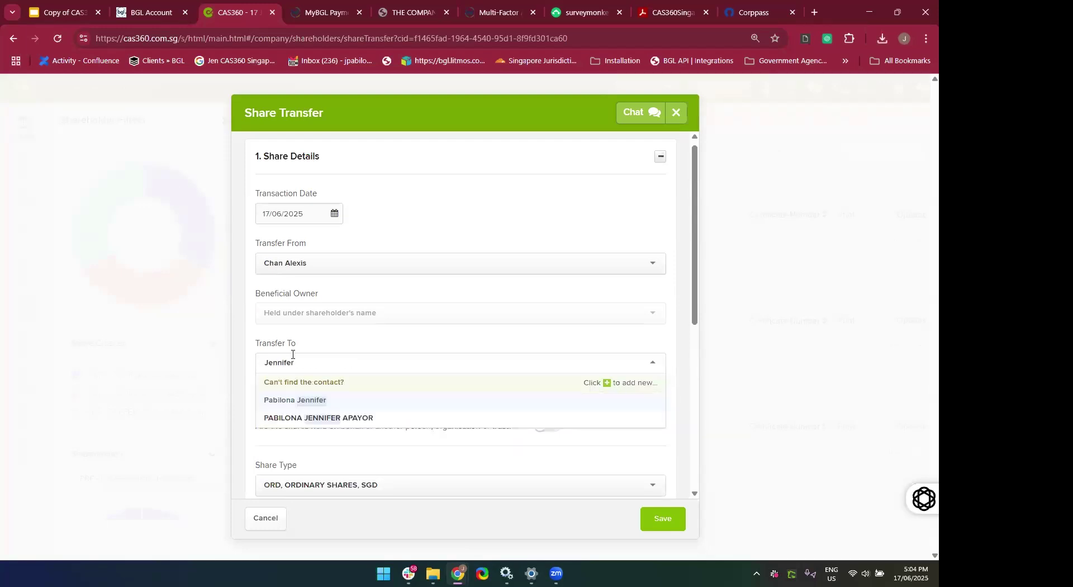
left_click(297, 399)
Enter 50 shares, consideration 50, issued and paid-up capital, and expand Certificate Details.
scroll(408, 407, "down", 6)
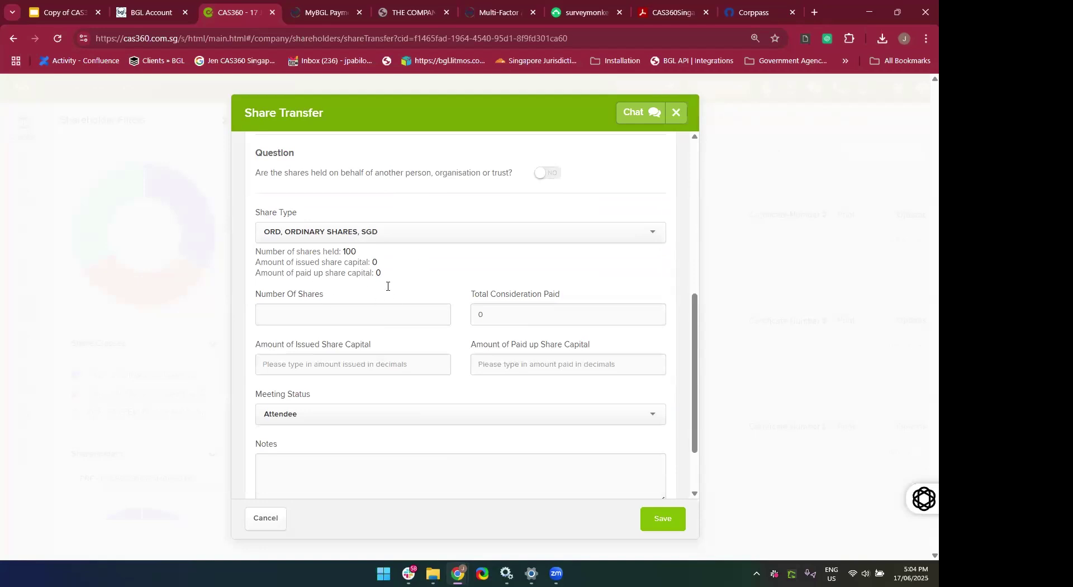
scroll(385, 430, "down", 2)
left_click(322, 230)
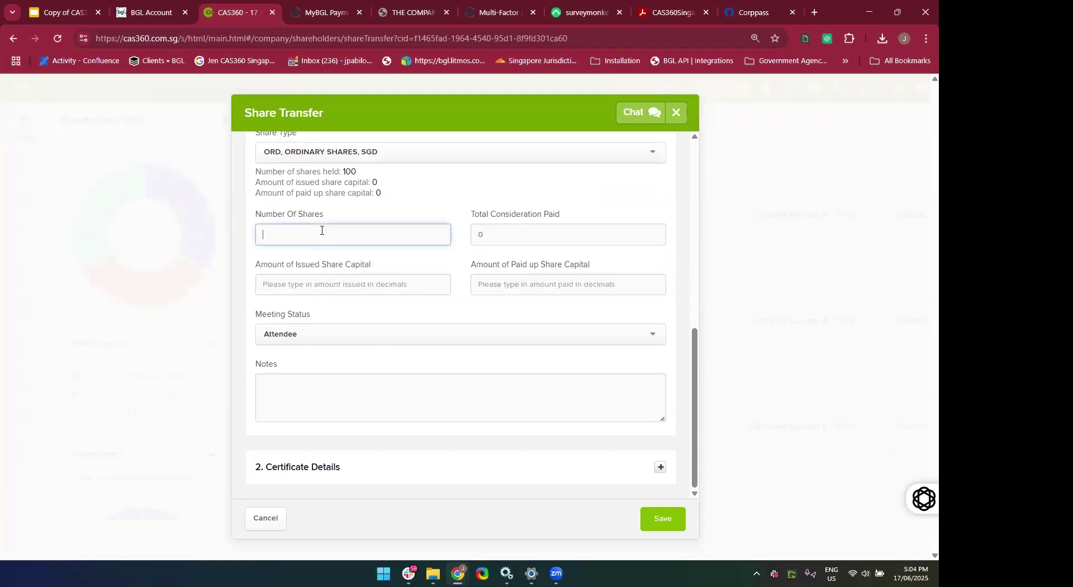
type("50")
left_click(508, 228)
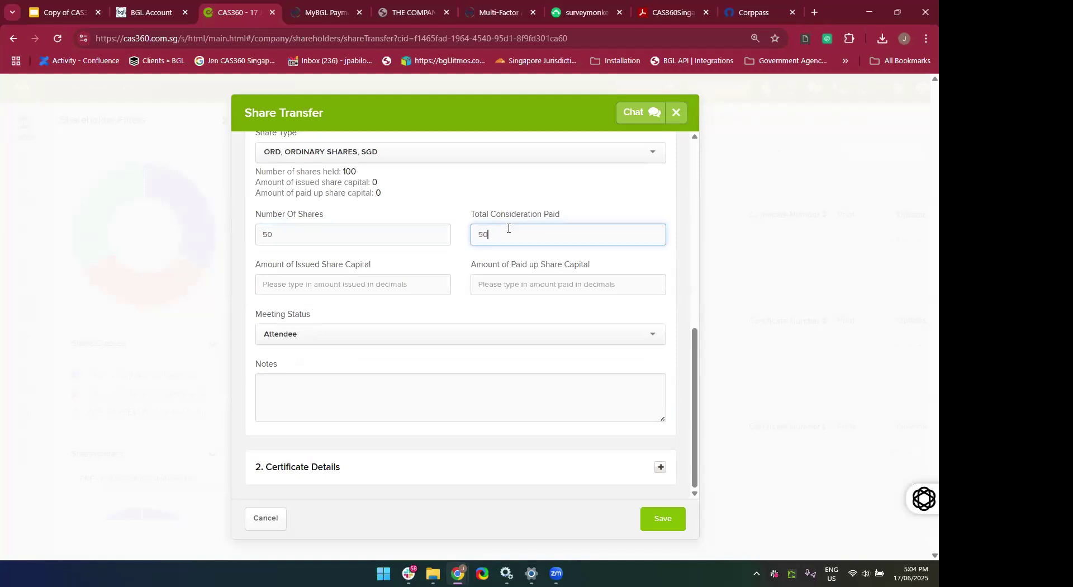
left_click(430, 286)
type("100")
key("Tab")
type("1")
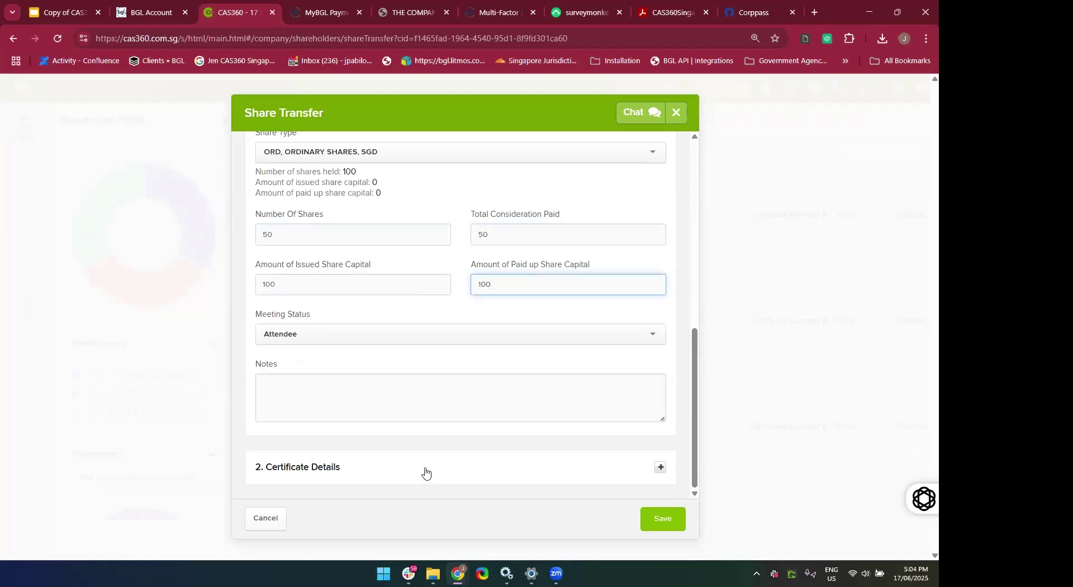
left_click(425, 474)
scroll(426, 472, "up", 2)
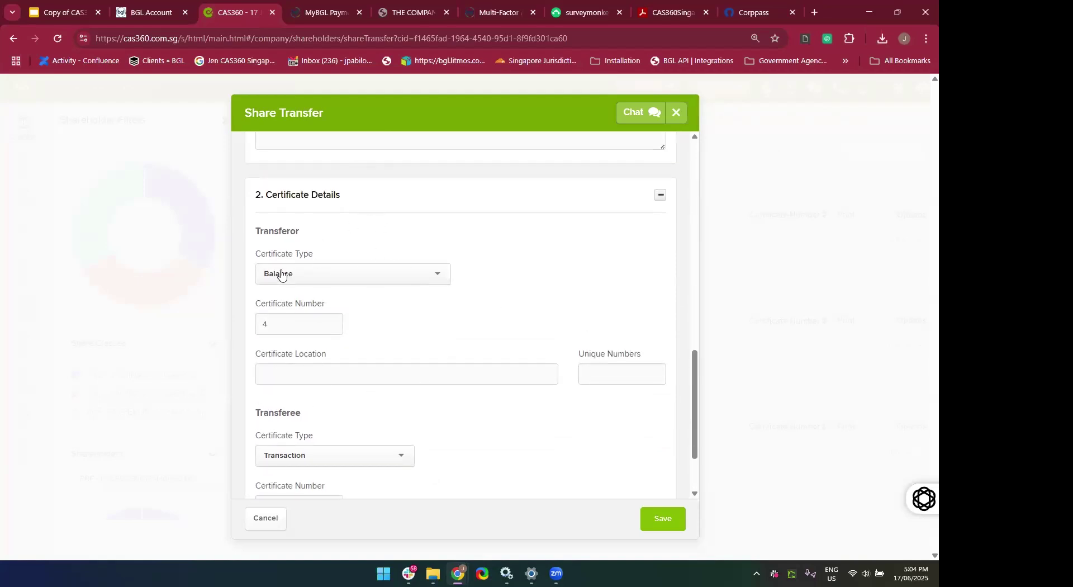
left_click(291, 276)
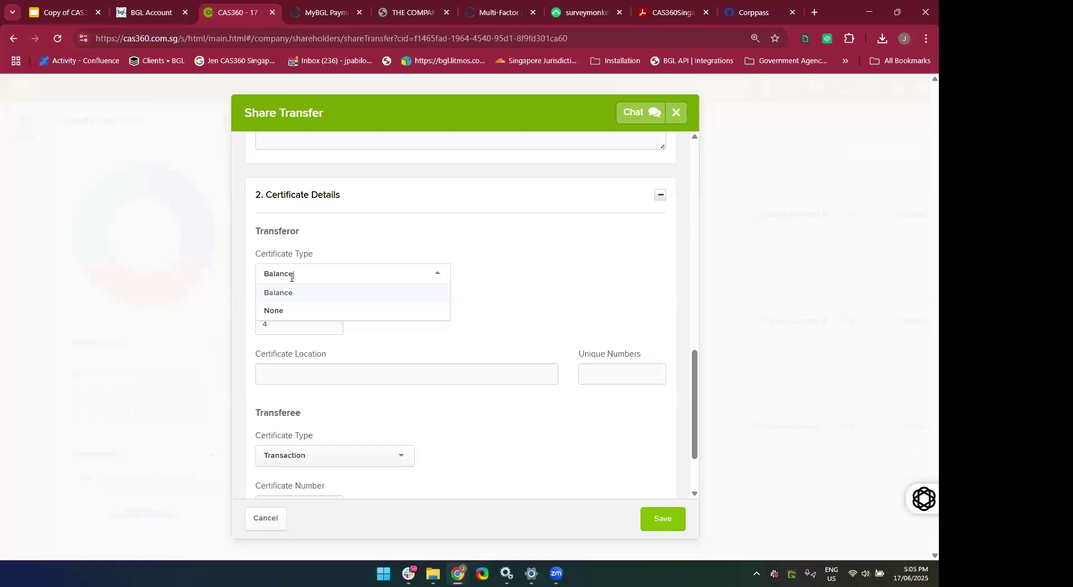
left_click(274, 312)
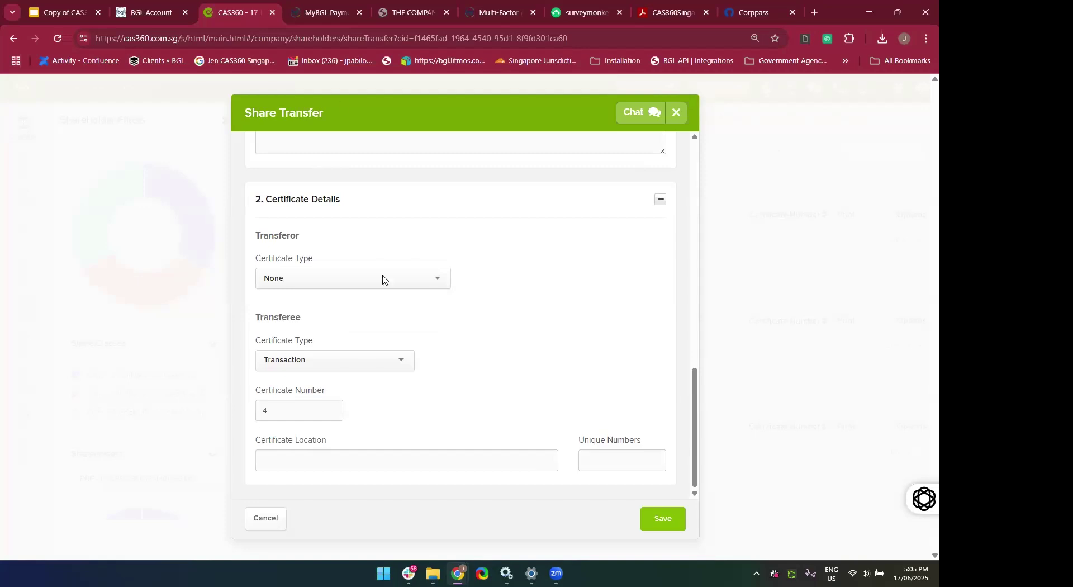
scroll(342, 447, "up", 10)
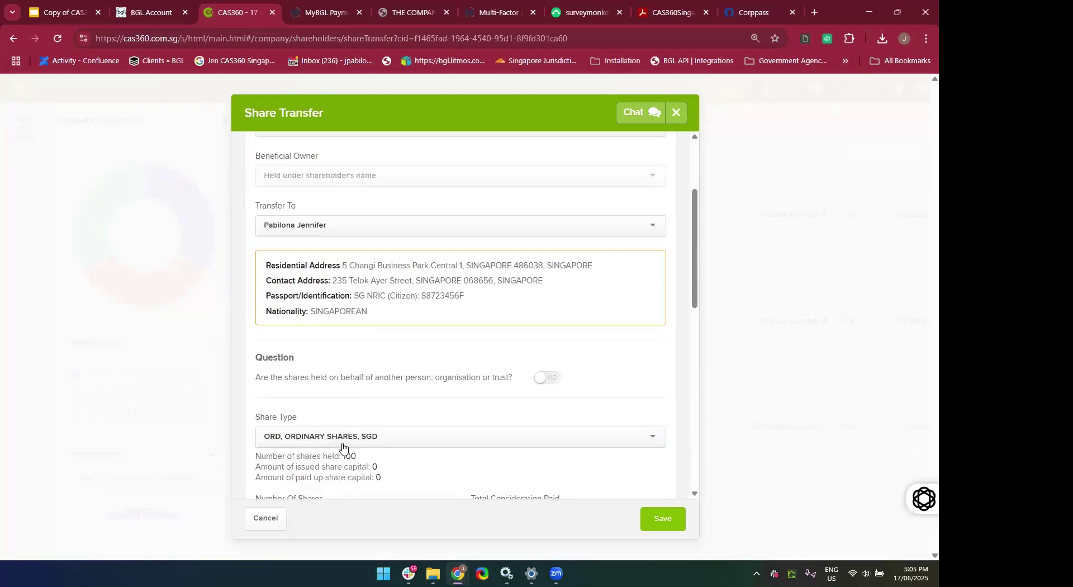
scroll(343, 441, "up", 3)
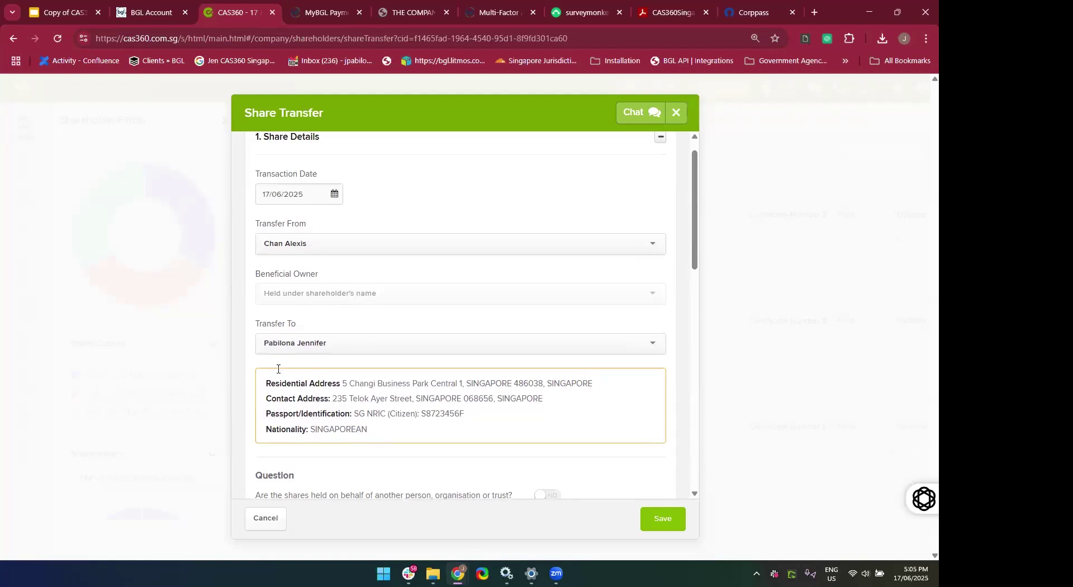
scroll(326, 360, "down", 10)
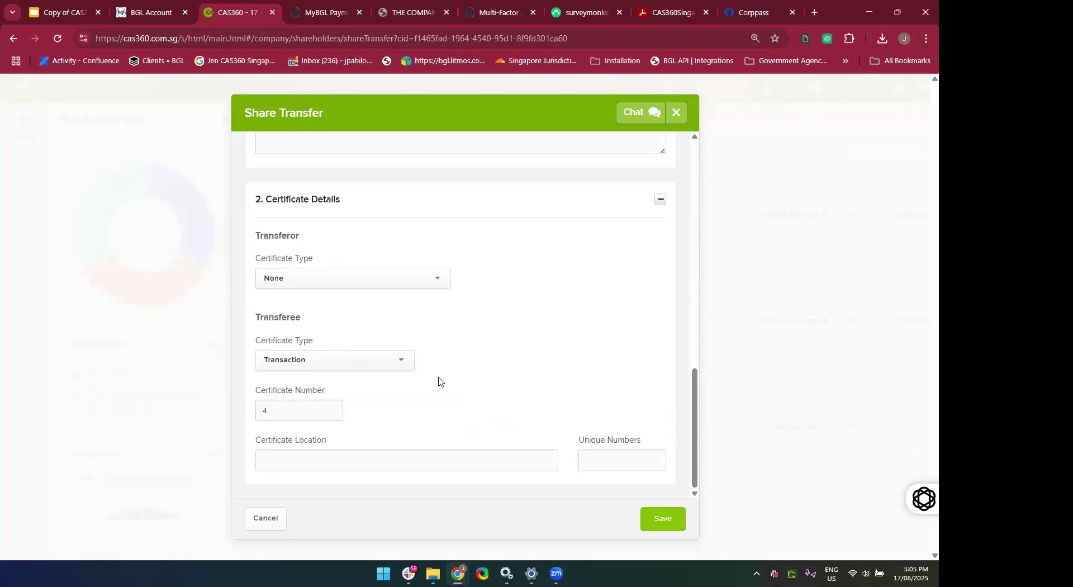
left_click(324, 277)
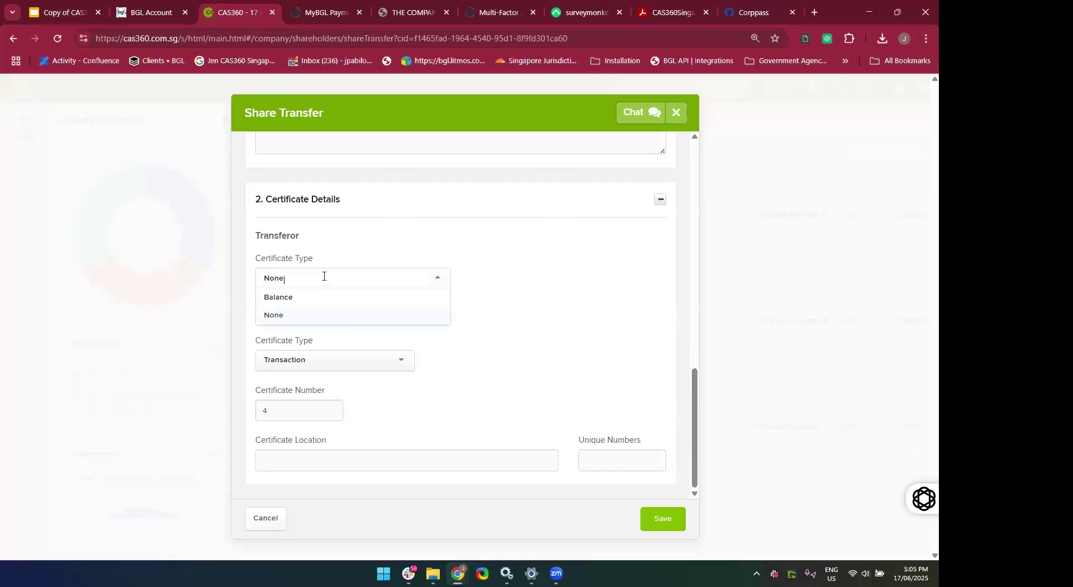
left_click(311, 300)
scroll(340, 412, "down", 2)
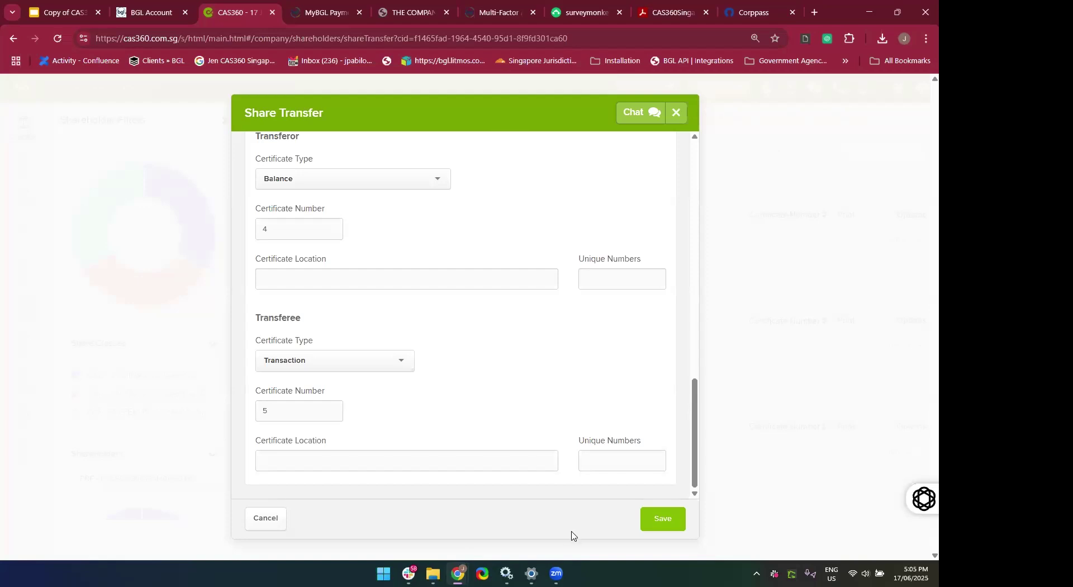
Fix the share capital errors by setting issued and paid-up capital to 0, and save the transfer.
left_click(664, 520)
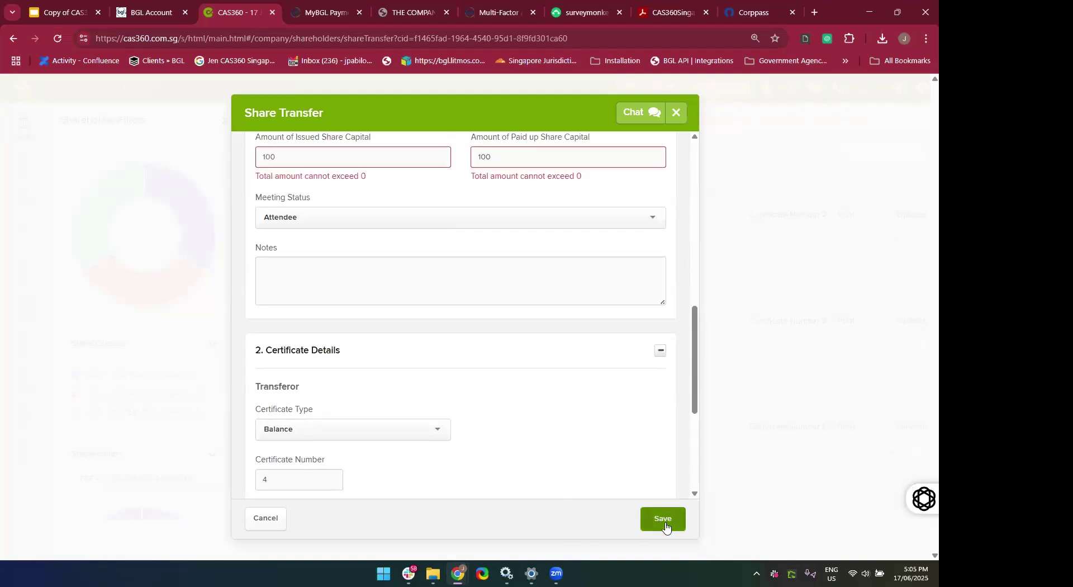
scroll(552, 296, "up", 2)
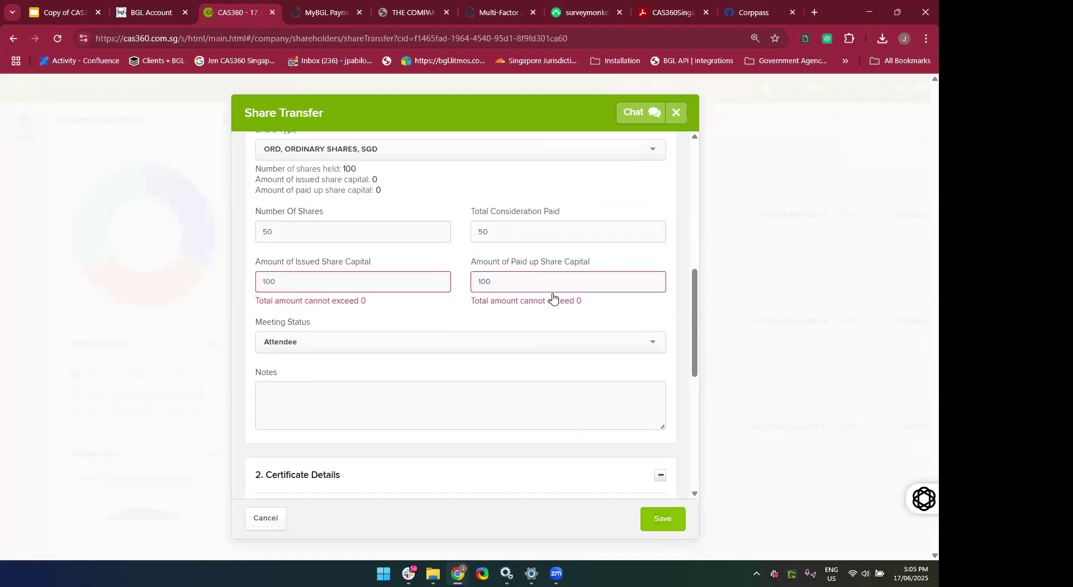
left_click(345, 305)
key("BackSpace")
key("BackSpace")
key("BackSpace")
type("0")
left_click(484, 305)
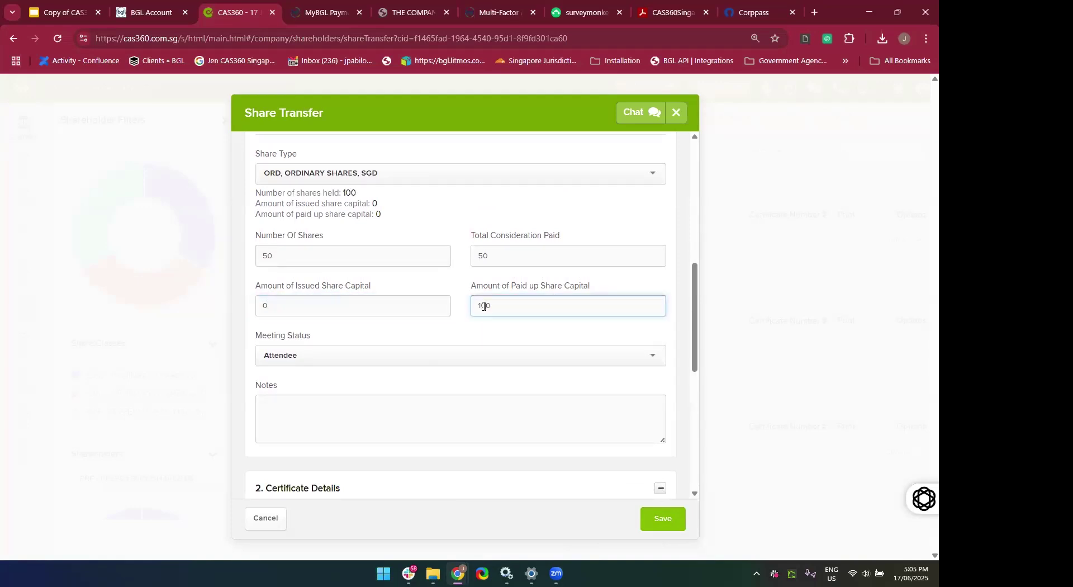
key("BackSpace")
key("BackSpace")
type("0")
scroll(484, 305, "down", 7)
left_click(666, 519)
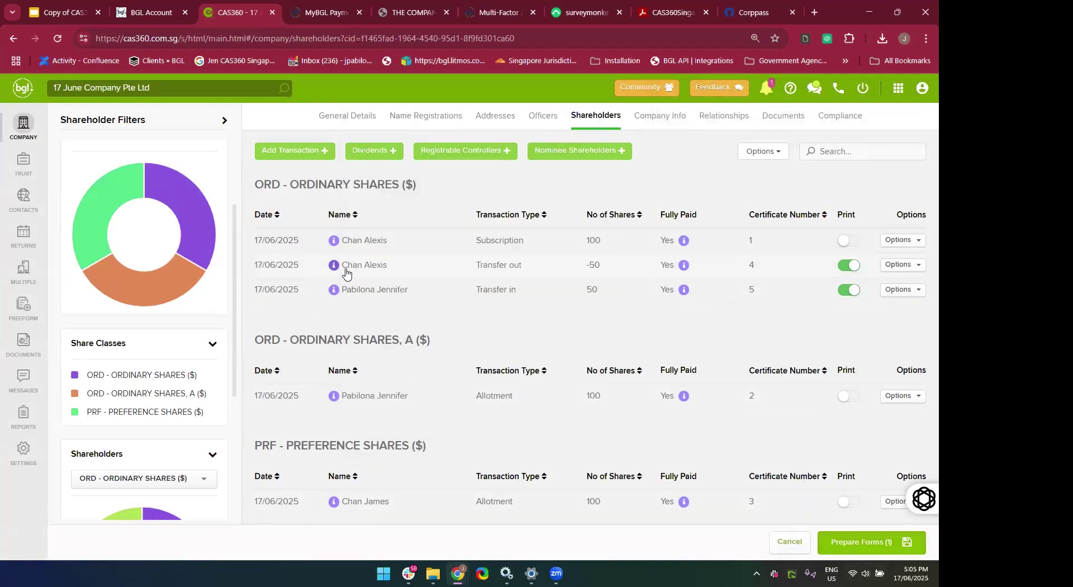
Generate the Document Production forms for the 50 ordinary-share transfer.
mouse_move(346, 272)
left_click(863, 551)
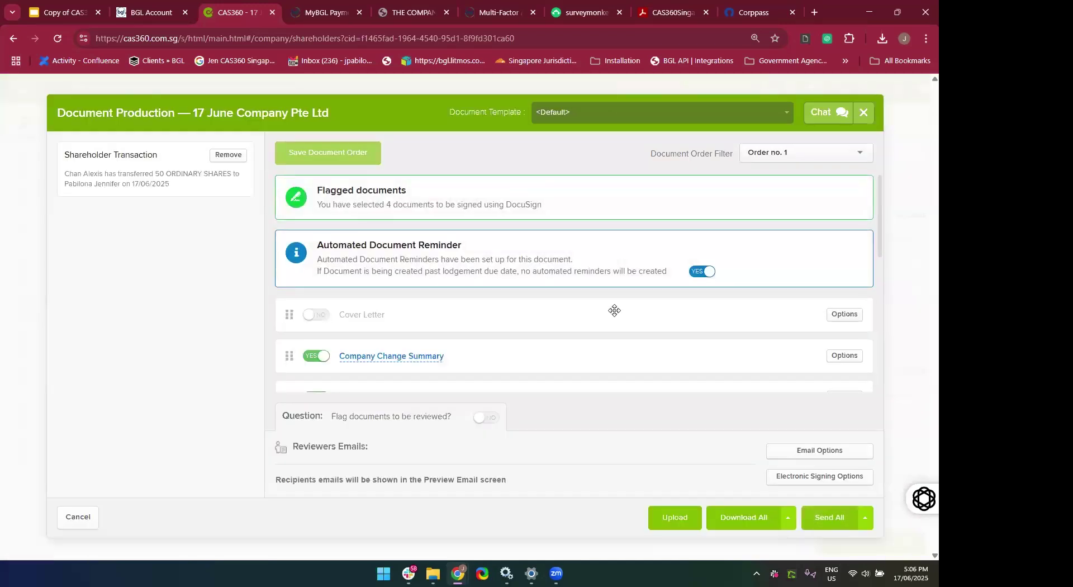
Preview the generated Share Transfer Form, then close it.
scroll(614, 290, "down", 1)
scroll(614, 290, "down", 3)
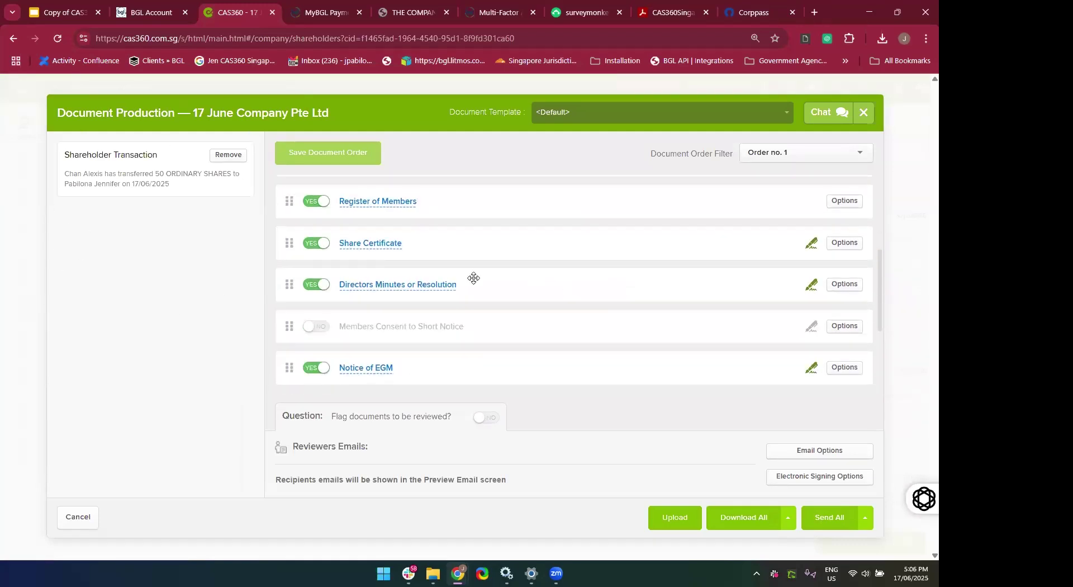
scroll(474, 277, "down", 3)
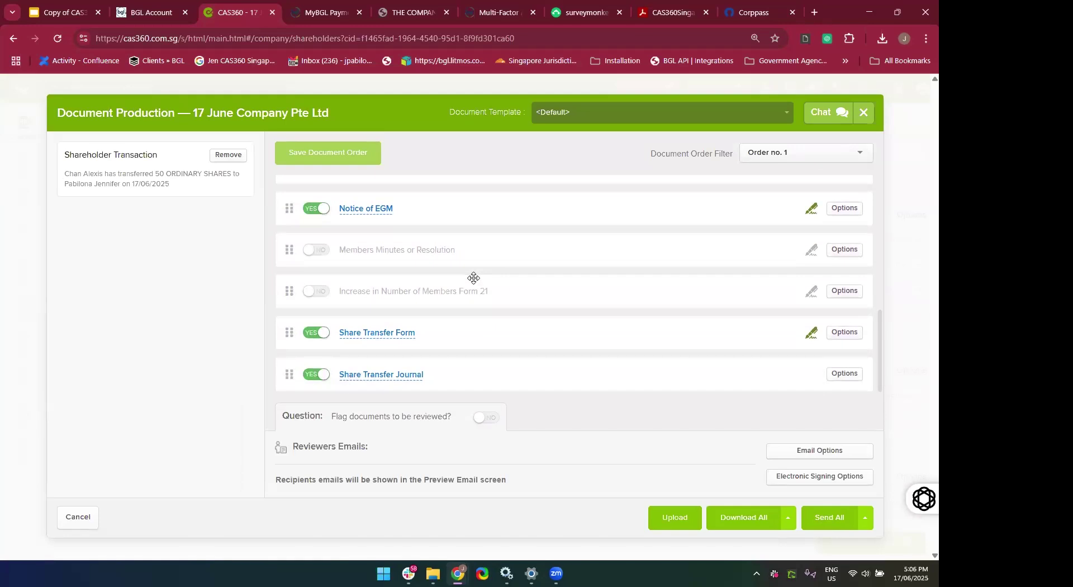
left_click(354, 335)
scroll(378, 418, "down", 5)
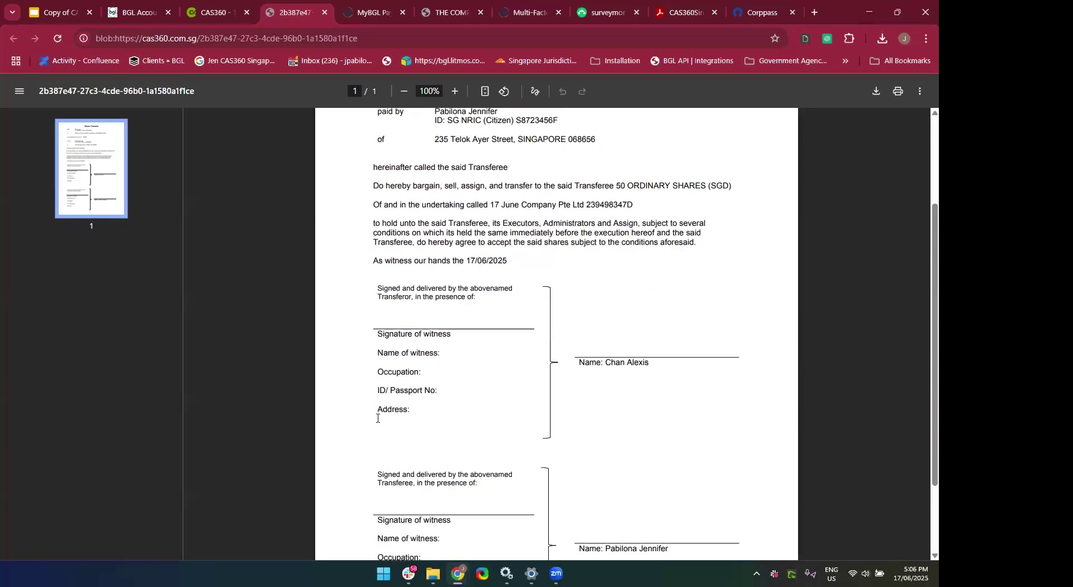
scroll(378, 418, "up", 5)
scroll(378, 418, "up", 1)
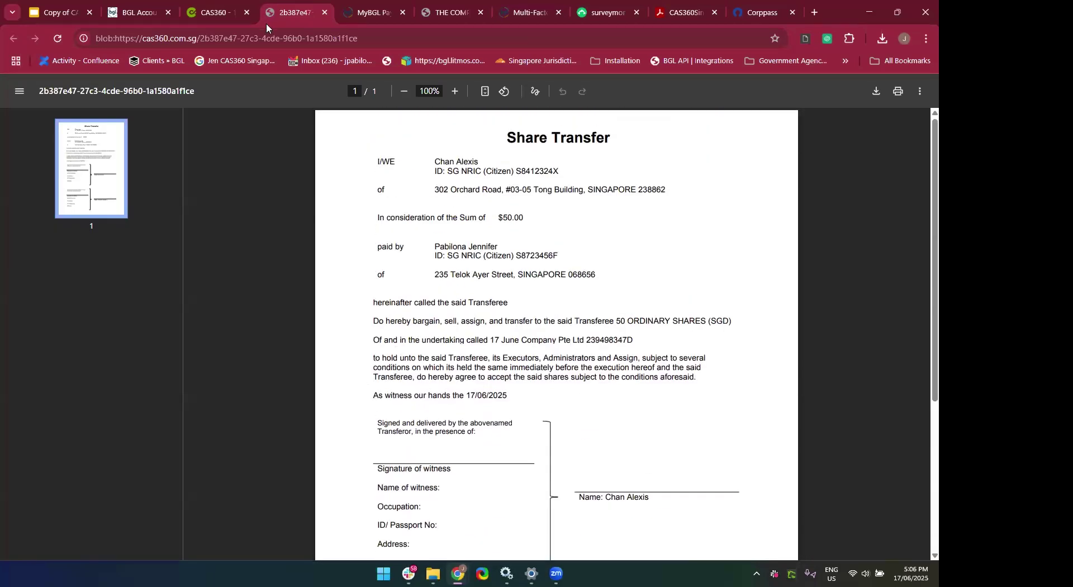
left_click(323, 14)
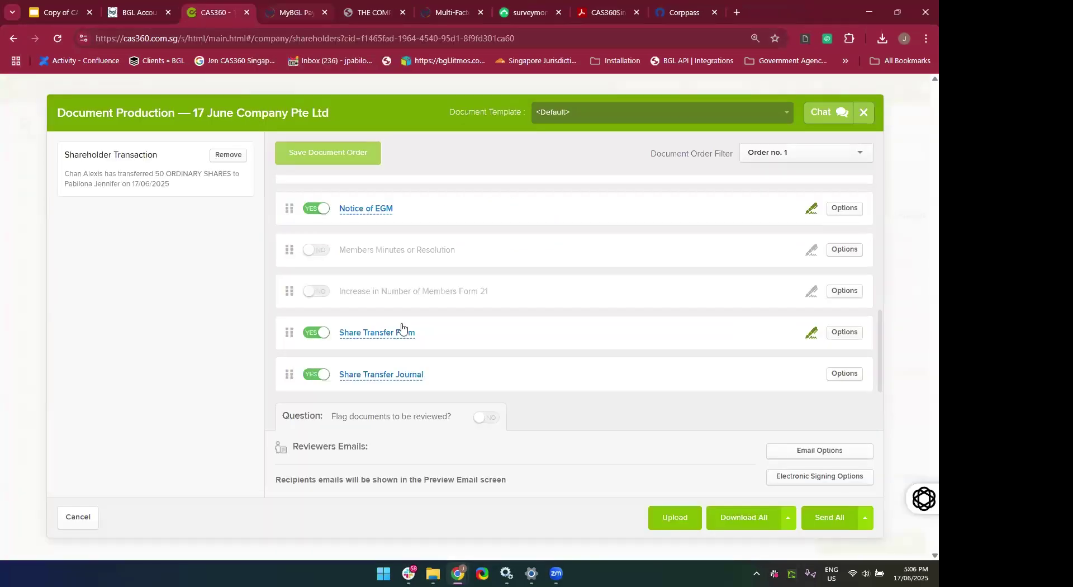
Preview the Share Transfer Journal, then close it.
left_click(392, 375)
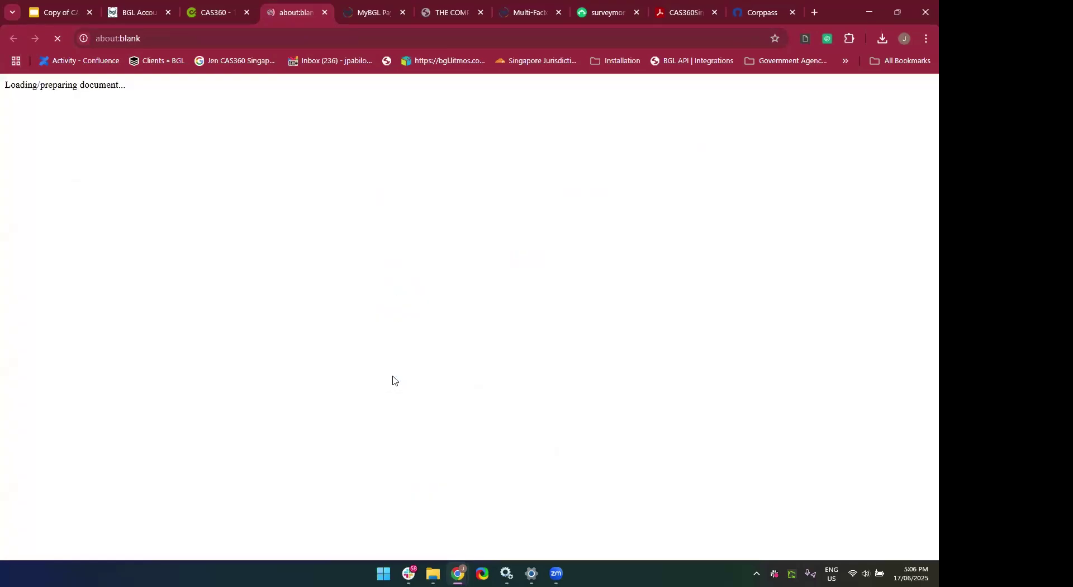
scroll(364, 120, "down", 3)
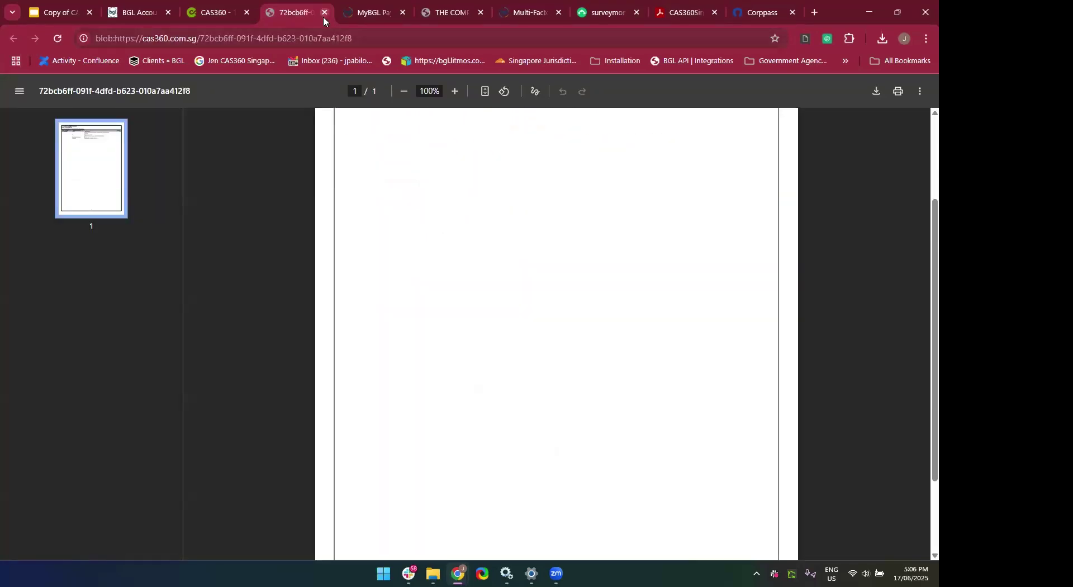
left_click(324, 13)
Preview the Directors Minutes or Resolution approving the transfer, then close it.
scroll(486, 266, "up", 5)
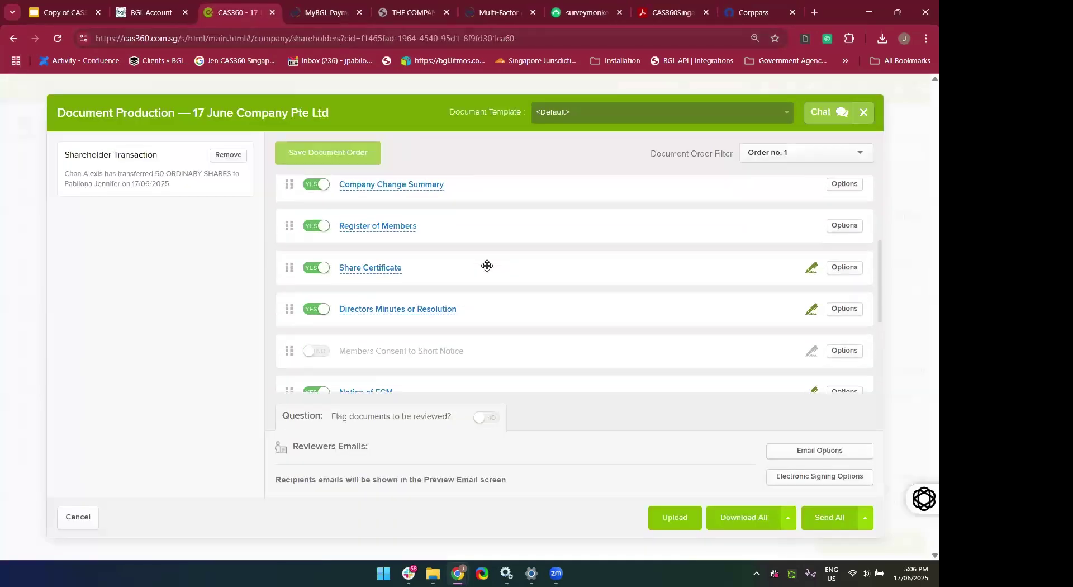
scroll(486, 267, "up", 2)
scroll(486, 295, "down", 2)
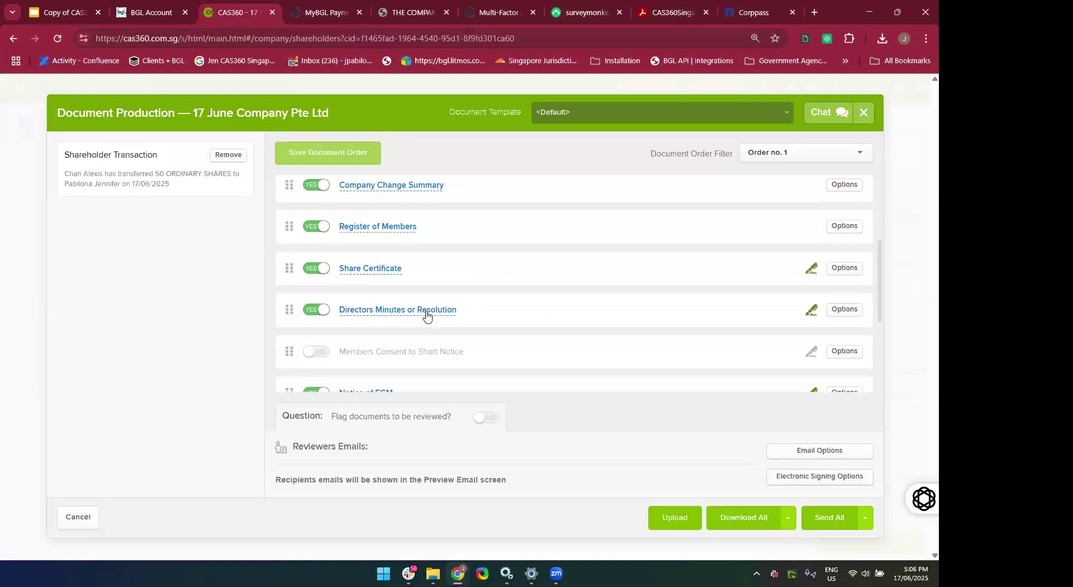
left_click(426, 311)
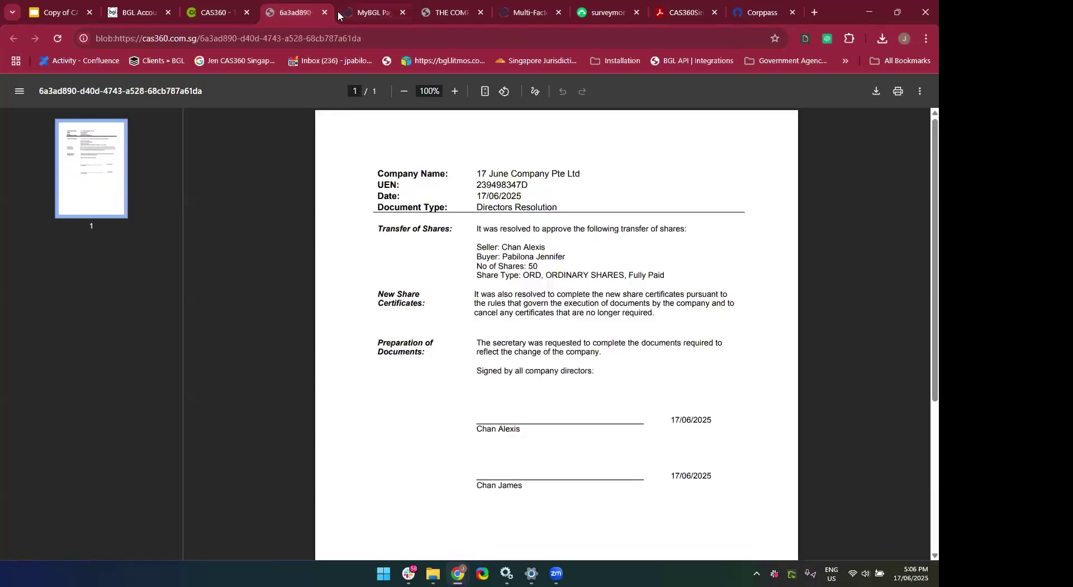
left_click(325, 12)
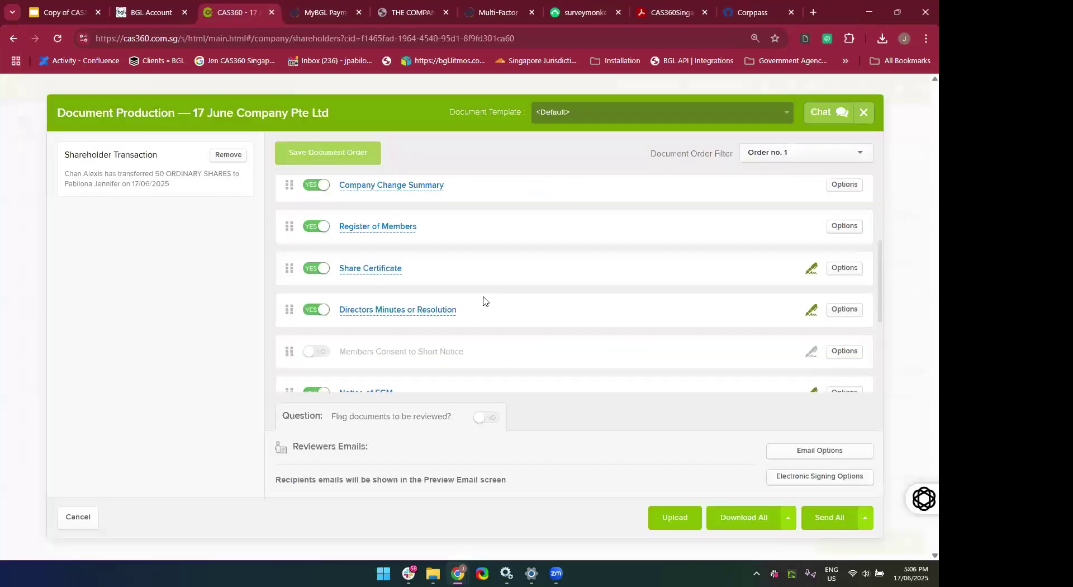
scroll(370, 253, "down", 1)
Review the Share Certificate PDF with certificate 5 and balance certificate 4, then return to CAS360.
left_click(370, 250)
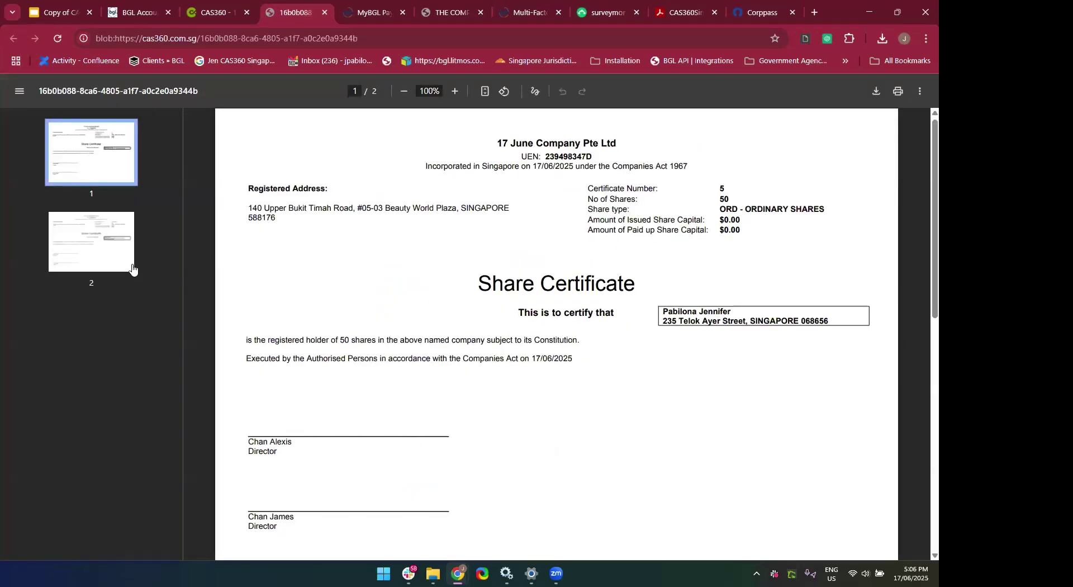
left_click(98, 259)
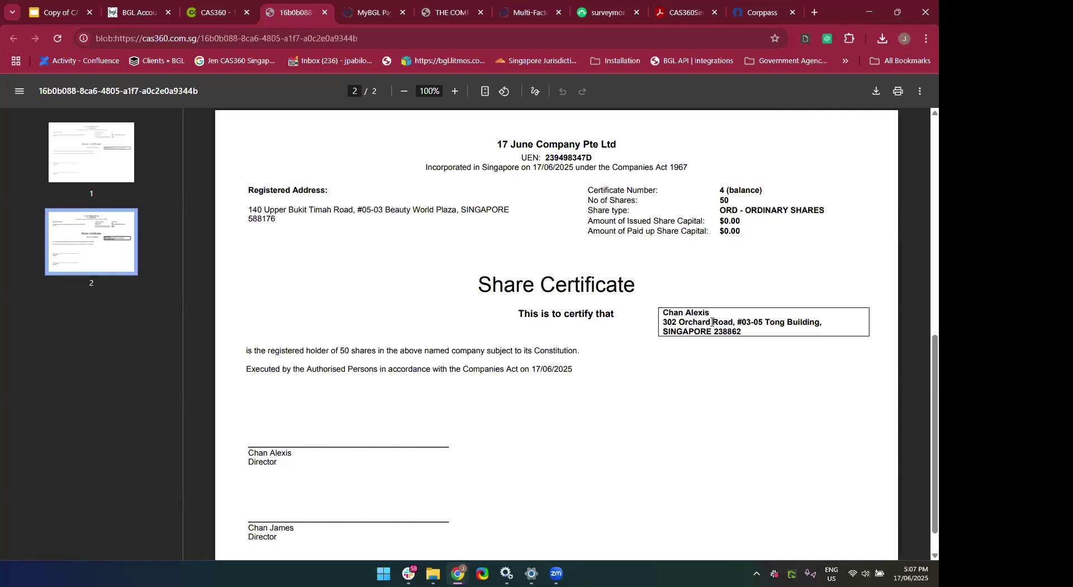
scroll(634, 439, "up", 1)
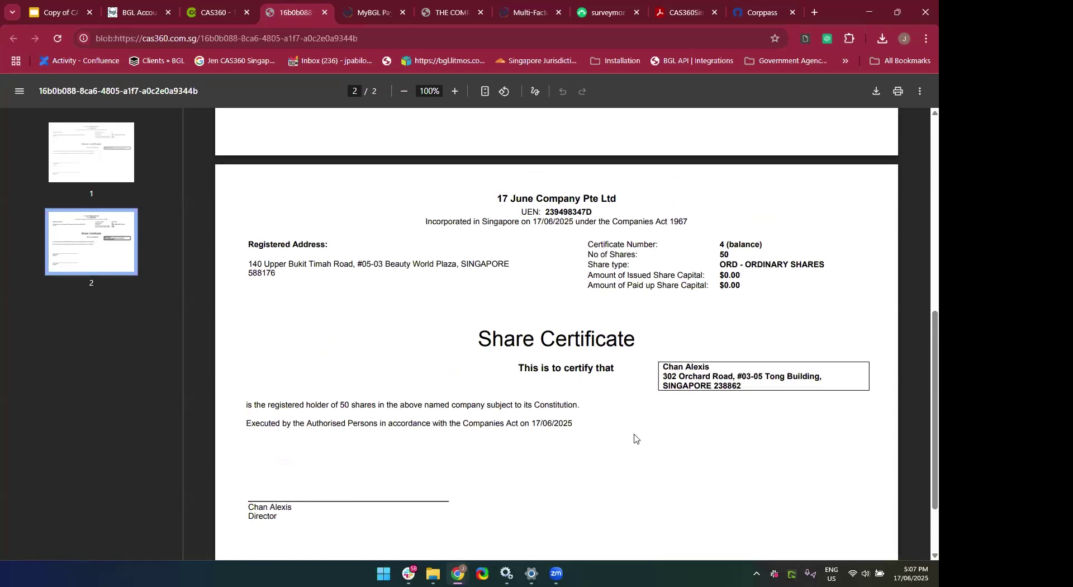
left_click(109, 166)
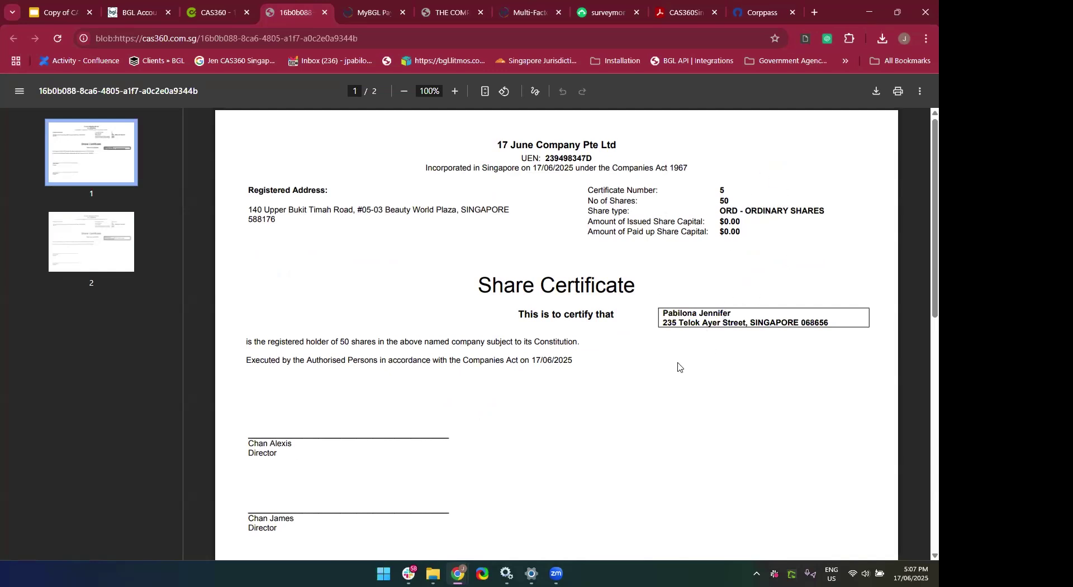
scroll(678, 367, "down", 2)
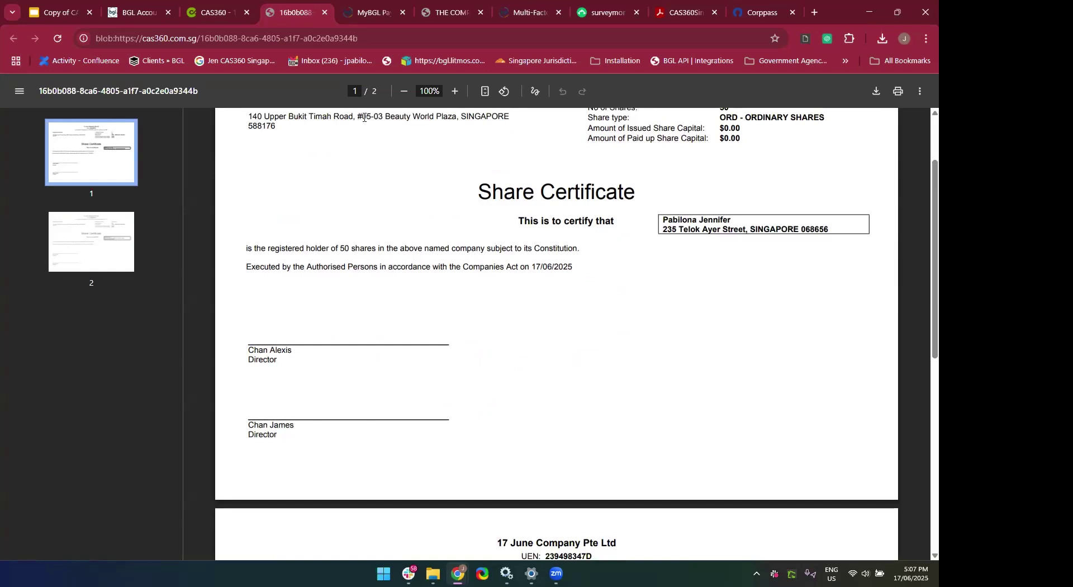
scroll(437, 168, "down", 2)
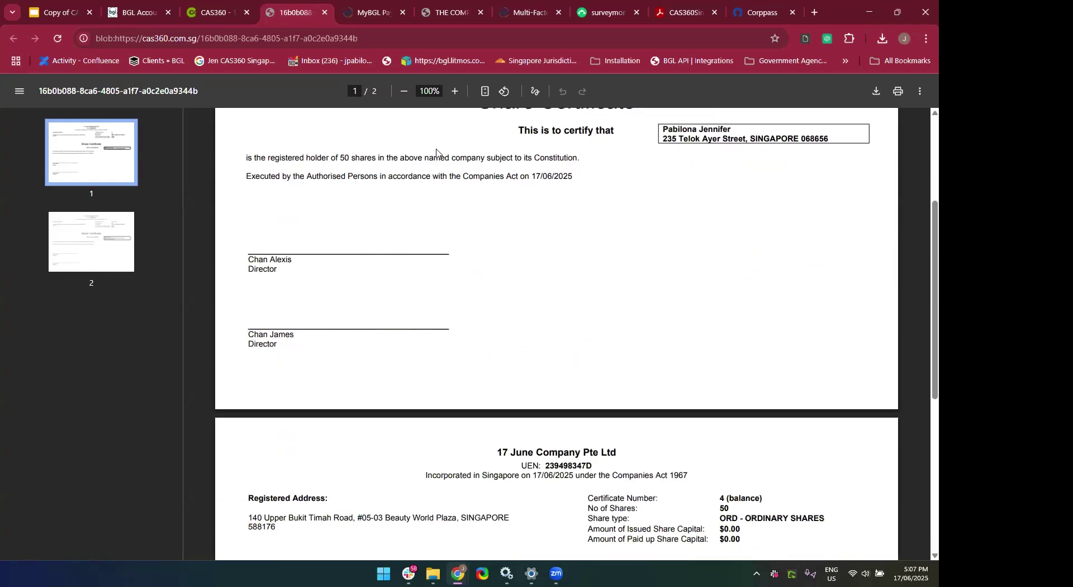
scroll(530, 352, "down", 5)
scroll(693, 334, "down", 2)
left_click(208, 13)
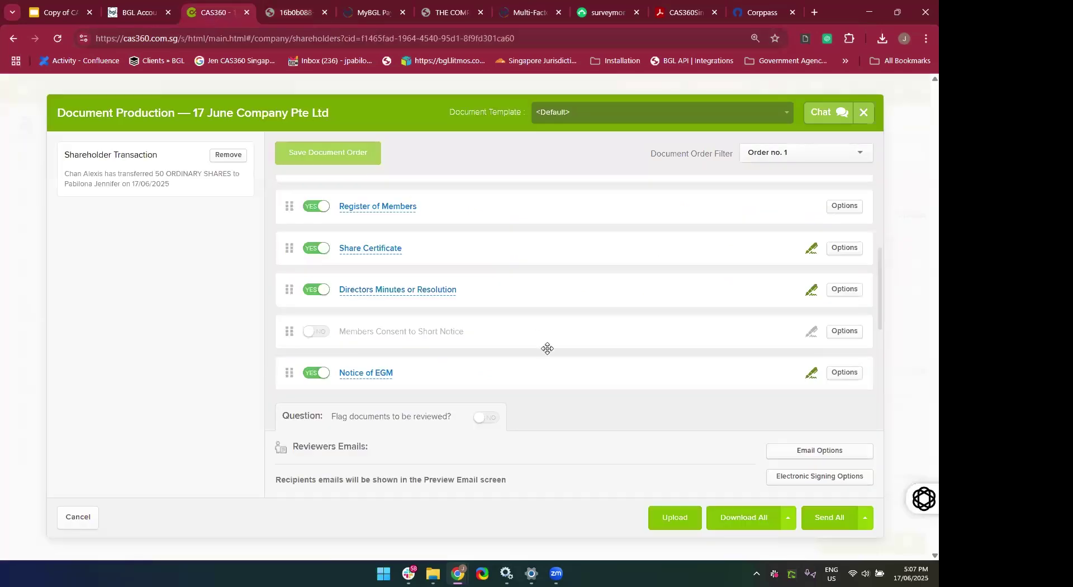
Close Document Production and open the Transfer out transaction for editing.
scroll(547, 349, "up", 3)
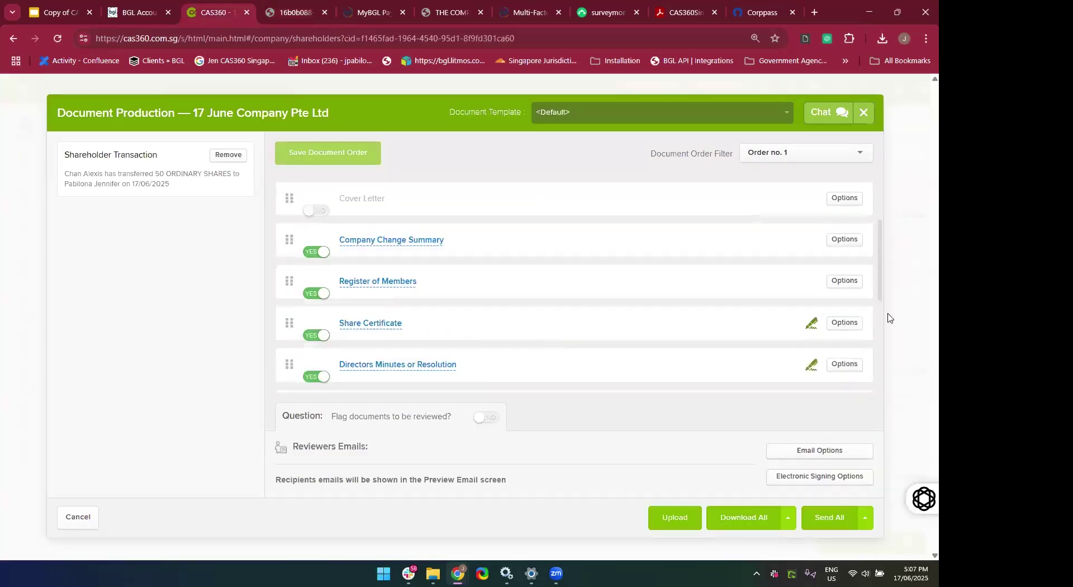
left_click(865, 112)
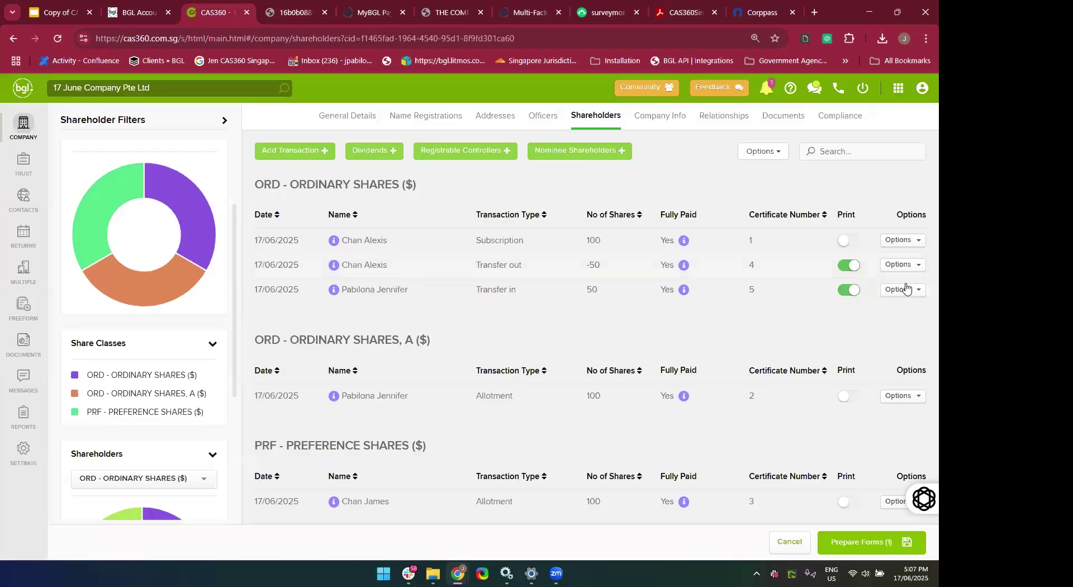
left_click(912, 271)
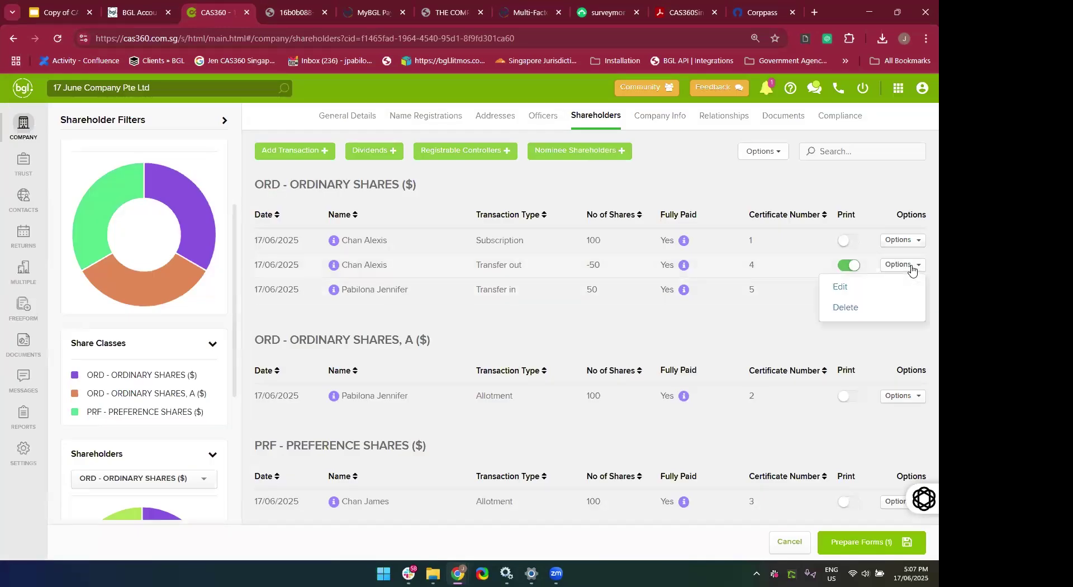
left_click(841, 287)
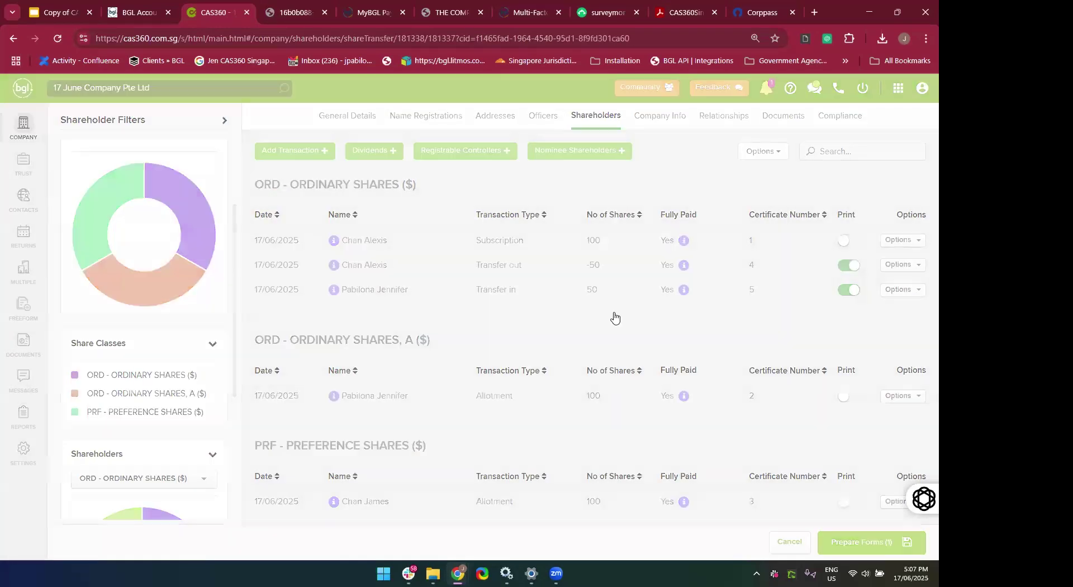
Set the Transferor Certificate Type to None under Certificate Details, then close without saving.
scroll(473, 412, "down", 4)
scroll(474, 412, "down", 4)
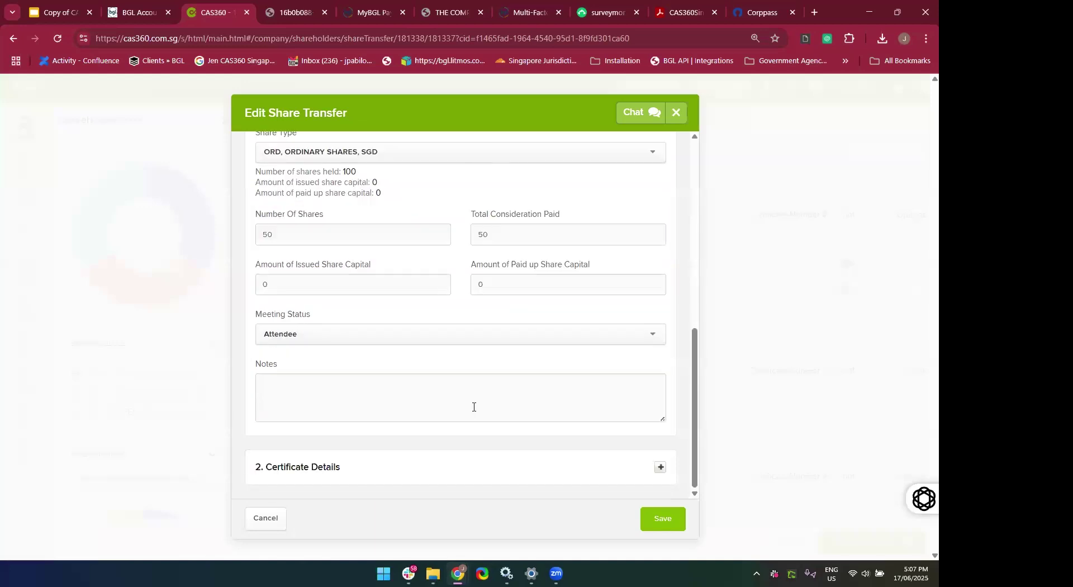
left_click(423, 482)
scroll(422, 478, "down", 5)
left_click(359, 190)
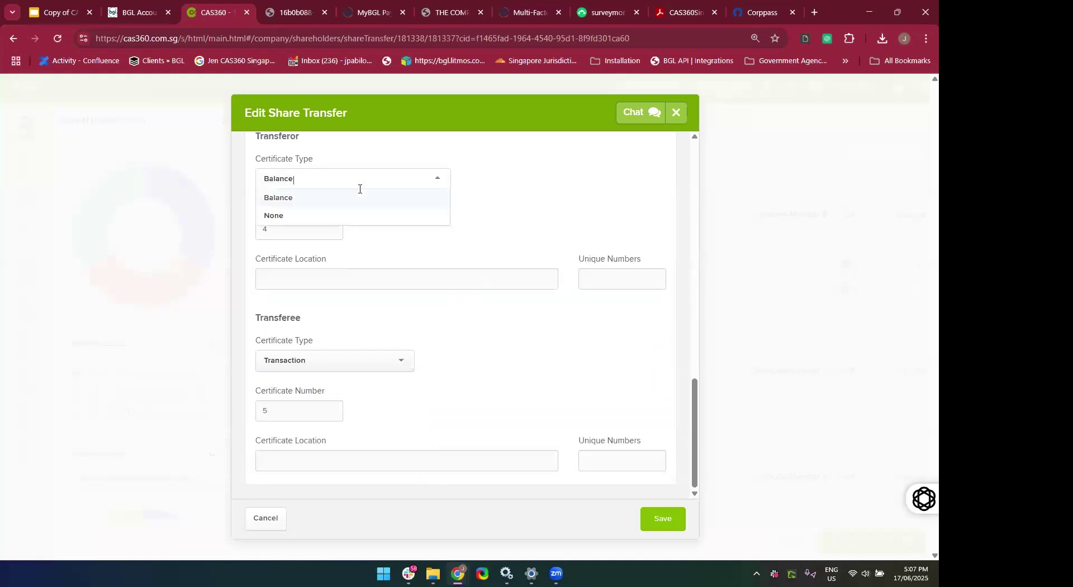
left_click(346, 215)
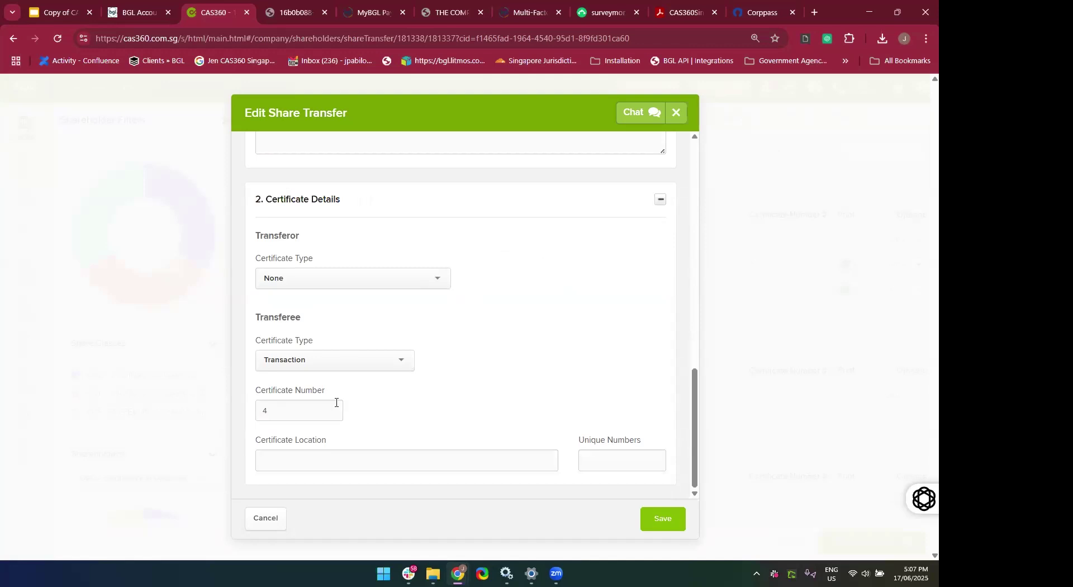
left_click(335, 283)
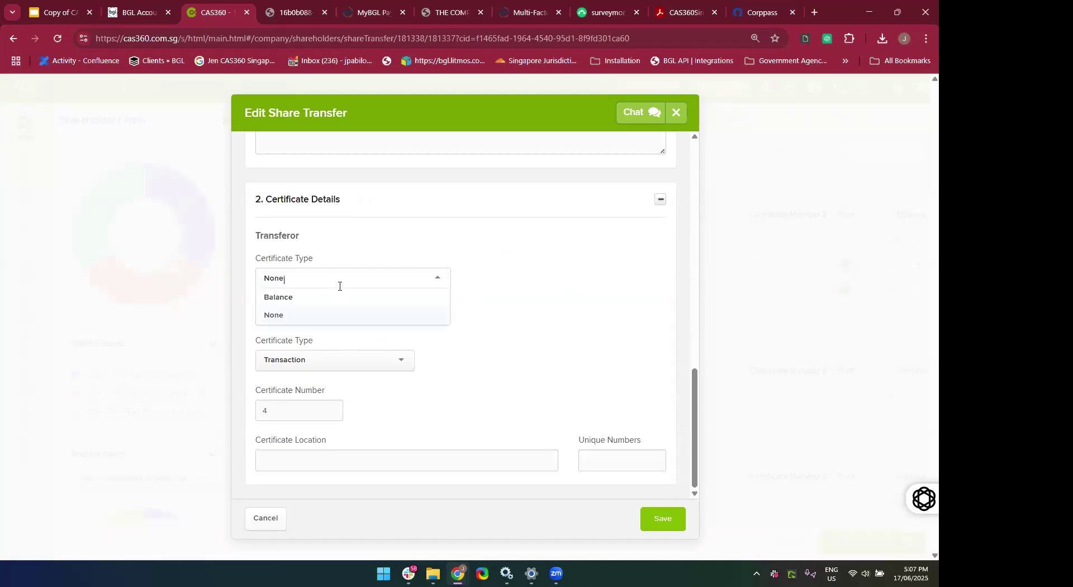
left_click(447, 369)
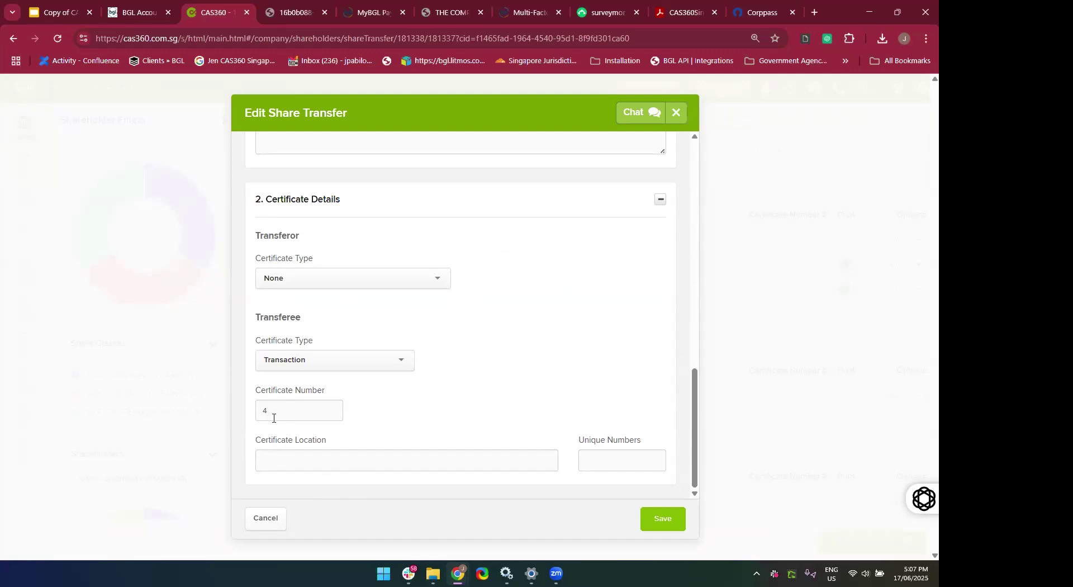
scroll(384, 450, "up", 5)
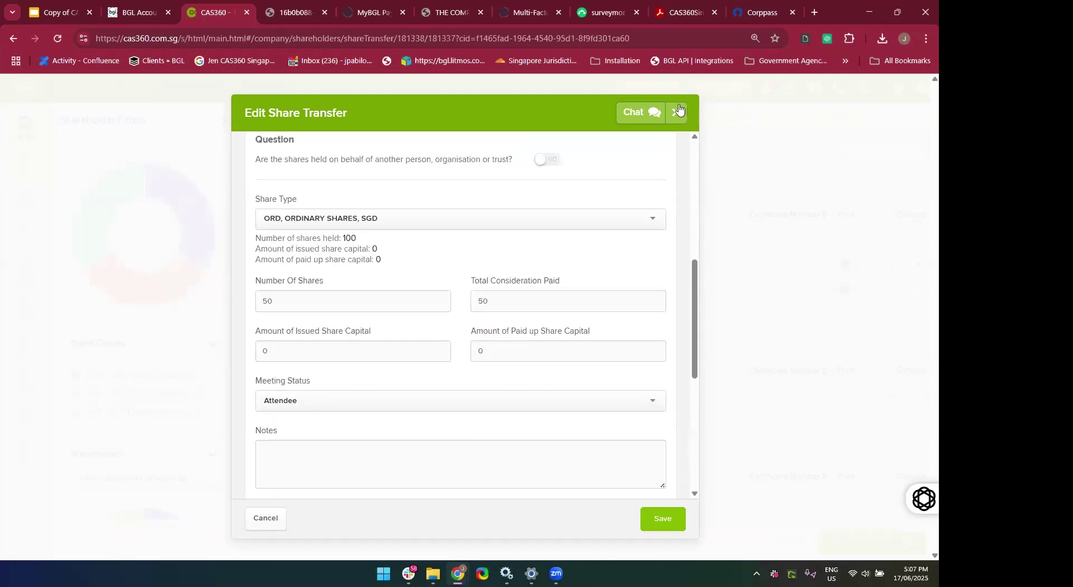
left_click(679, 110)
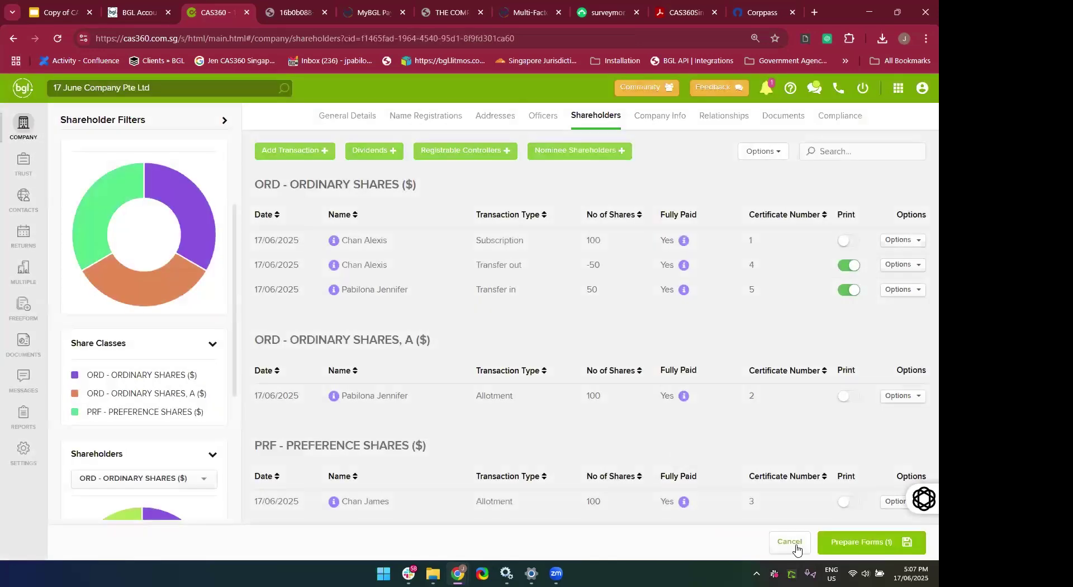
Prepare the share-transfer forms and download all documents, with automatic reminders, as PDF 1146.
left_click(844, 552)
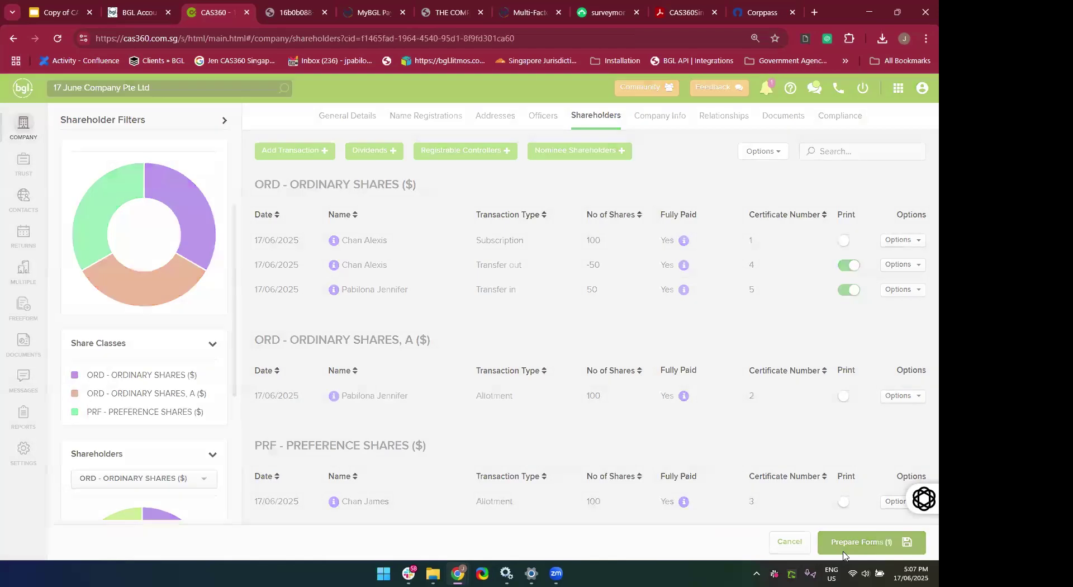
scroll(539, 332, "down", 5)
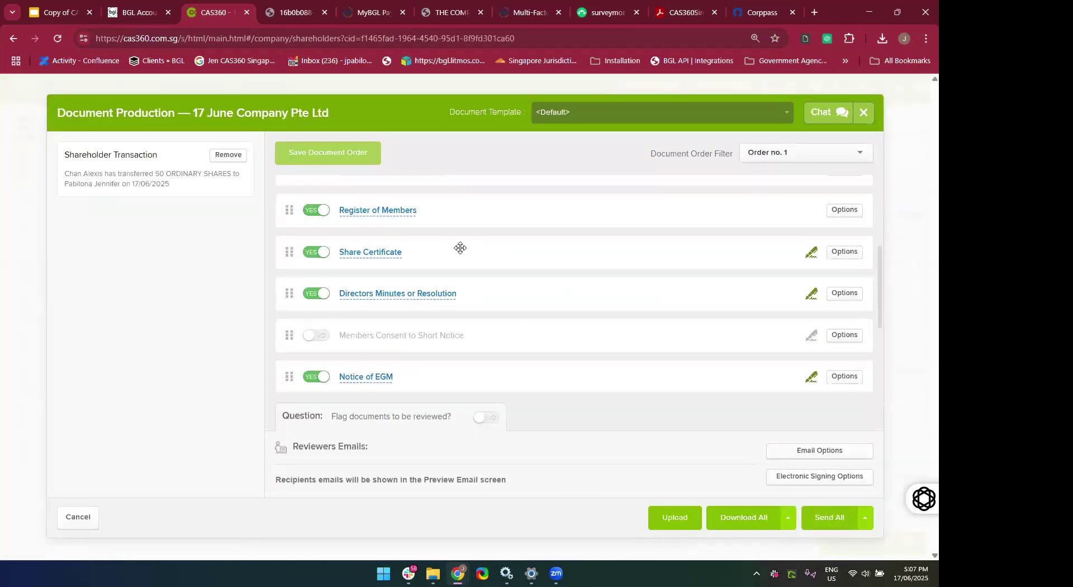
scroll(460, 247, "down", 3)
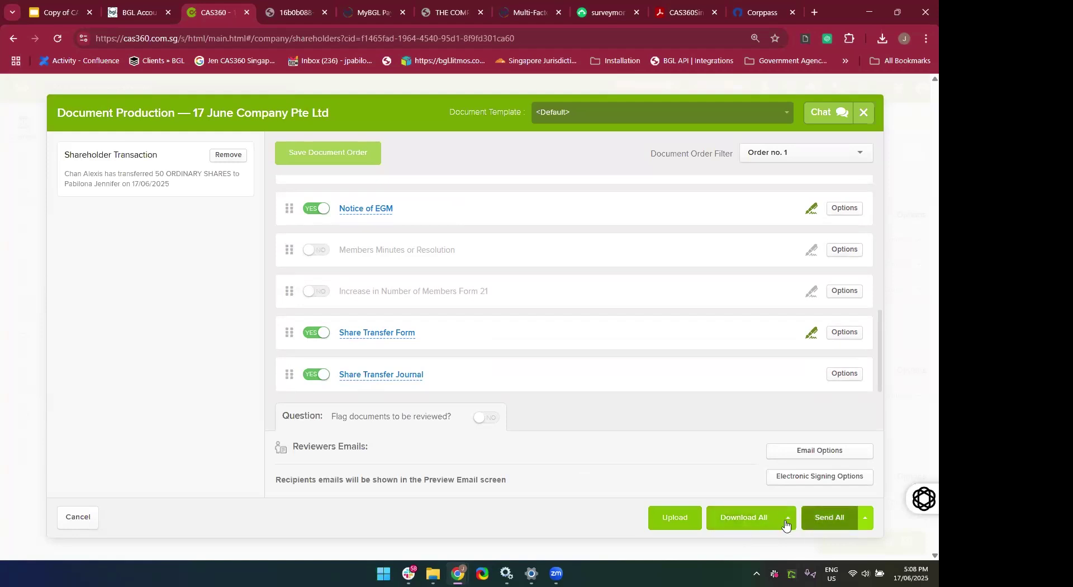
scroll(787, 524, "up", 3, "ctrl")
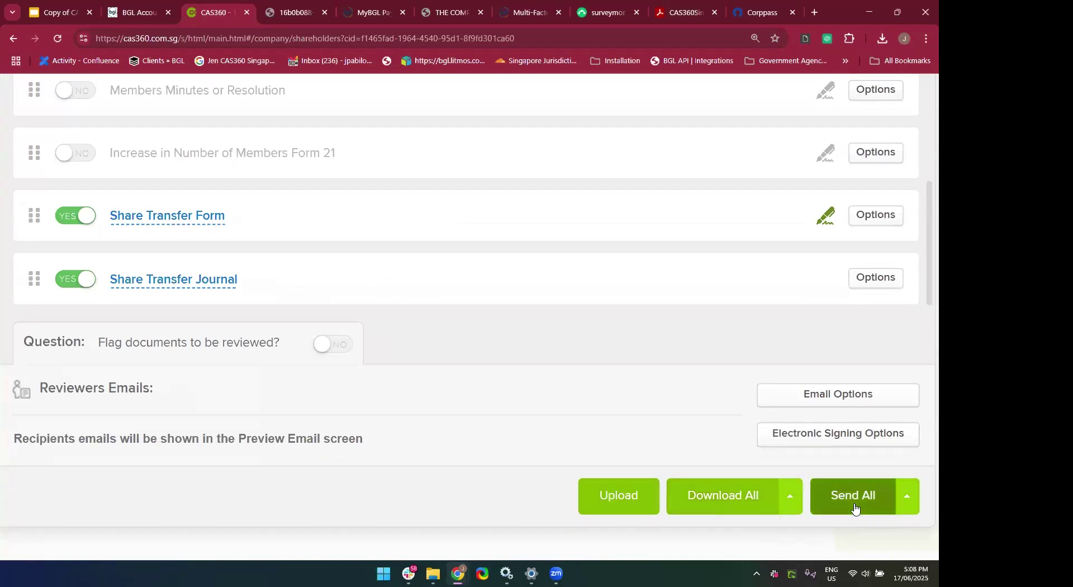
left_click(790, 497)
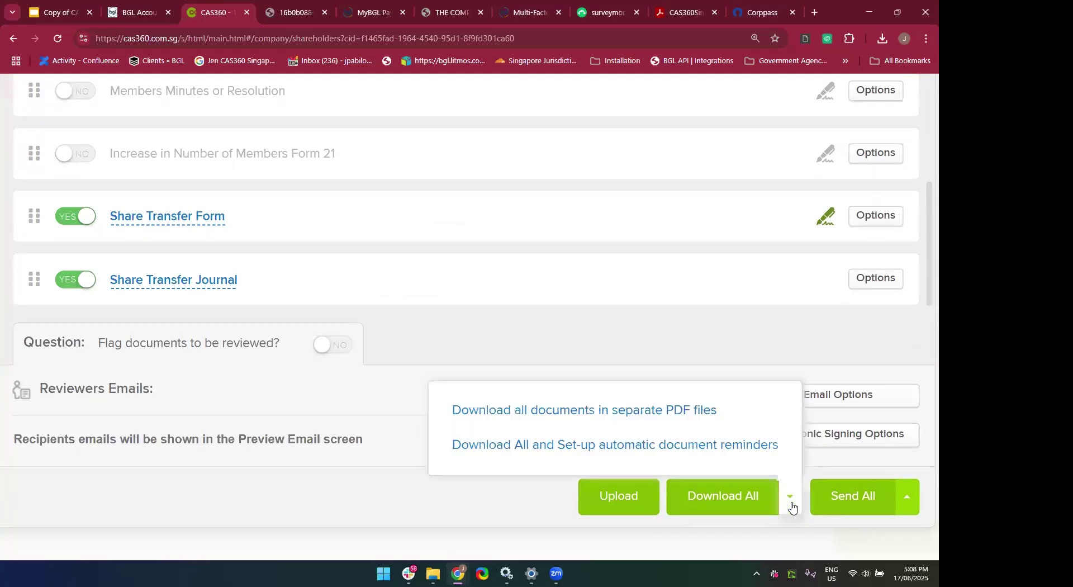
key("ctrl+minus")
key("ctrl+minus")
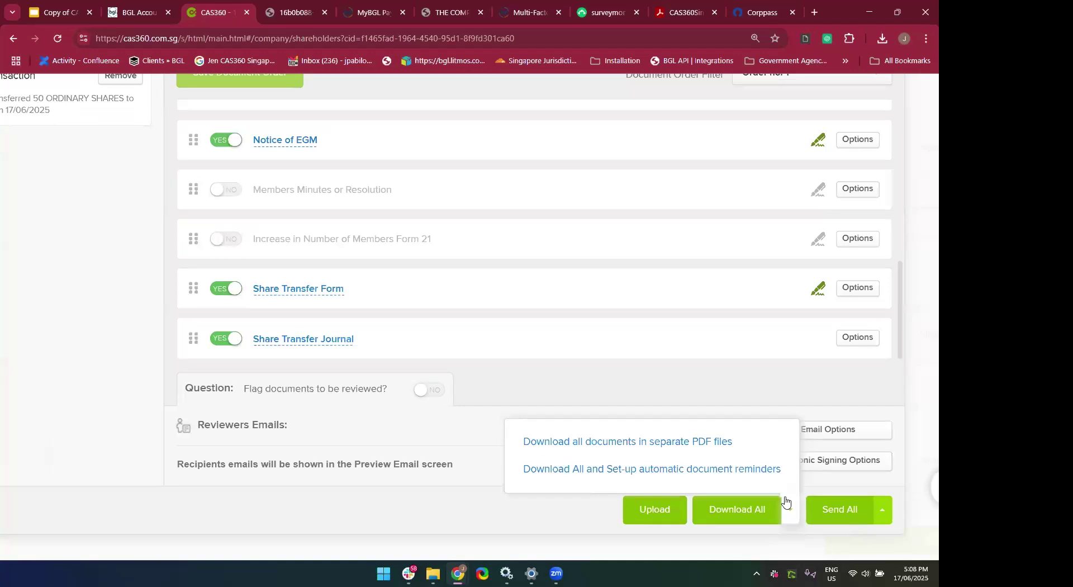
left_click(725, 476)
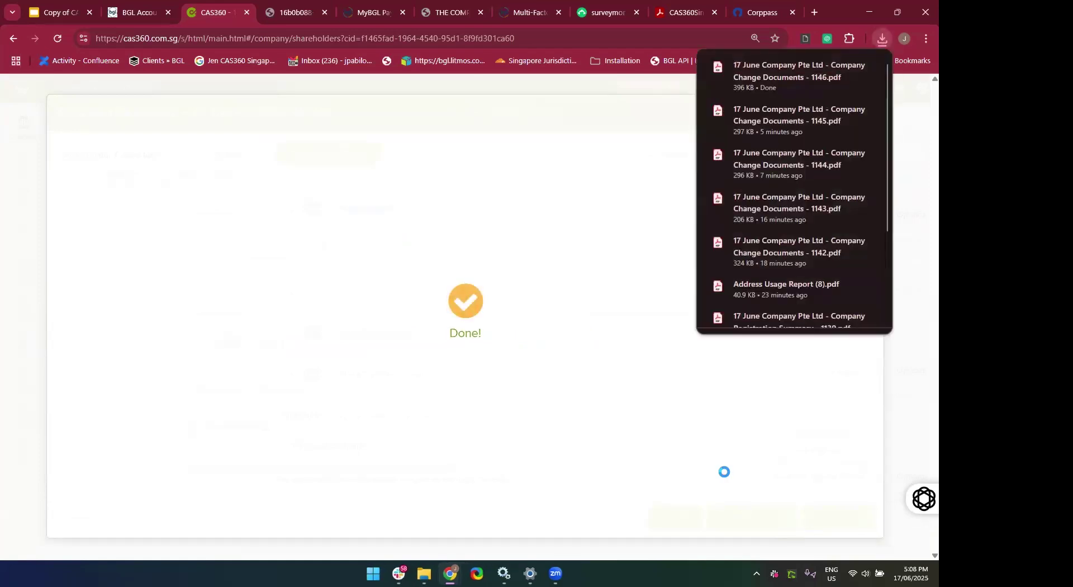
Check the shareholding changes in the change summary PDF in Acrobat and close it.
scroll(724, 472, "down", 5)
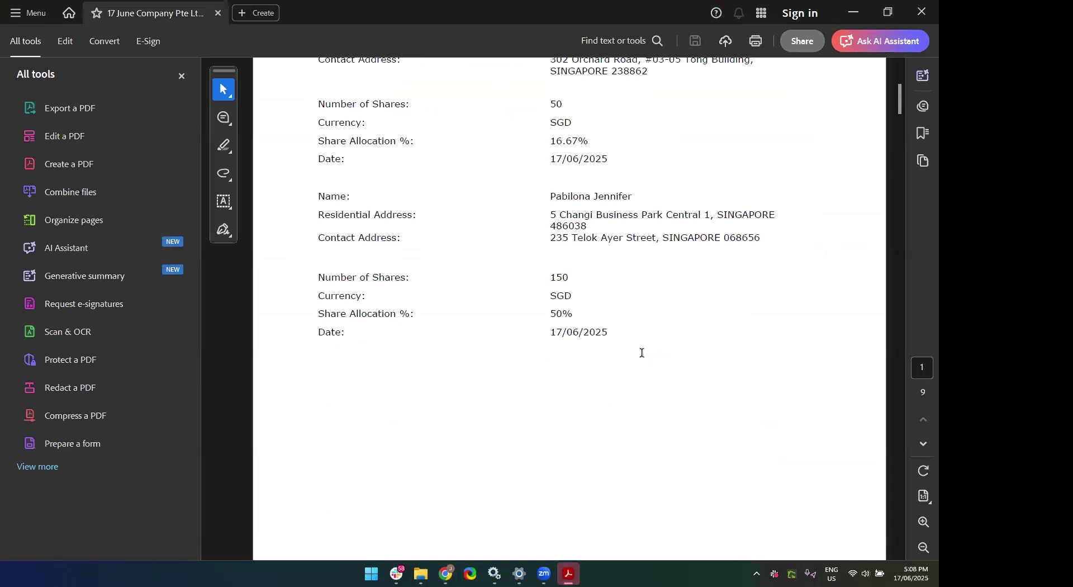
scroll(642, 353, "up", 5)
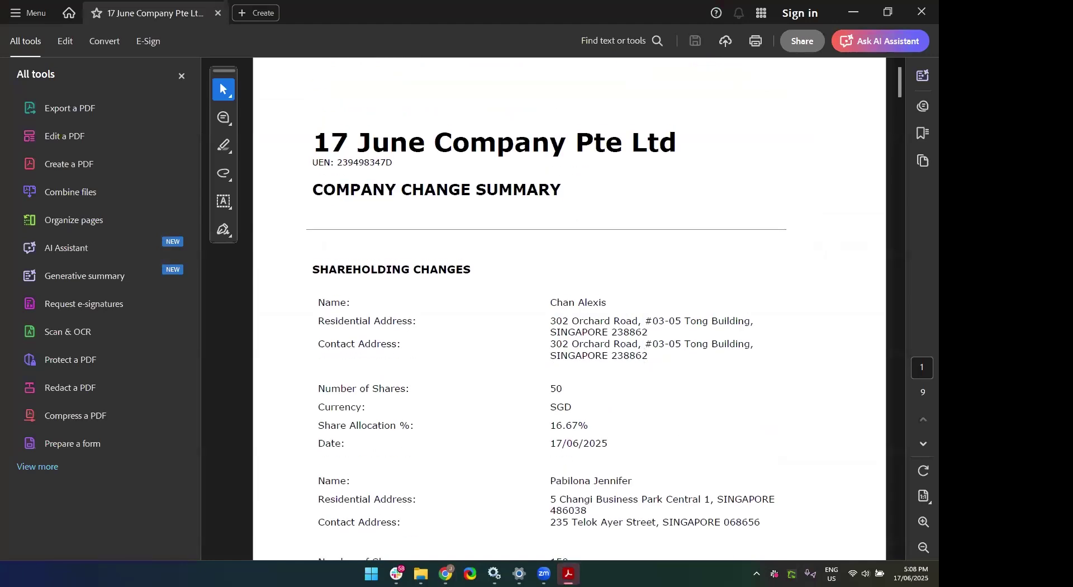
left_click(919, 12)
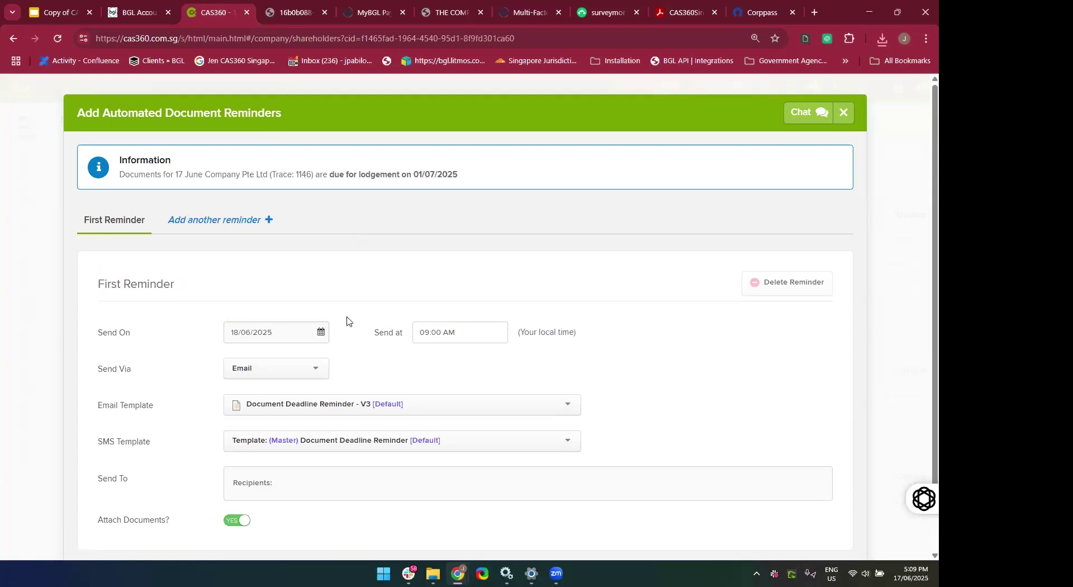
Add the transferee shareholder's contact as the reminder's Send To recipient.
scroll(347, 320, "down", 2)
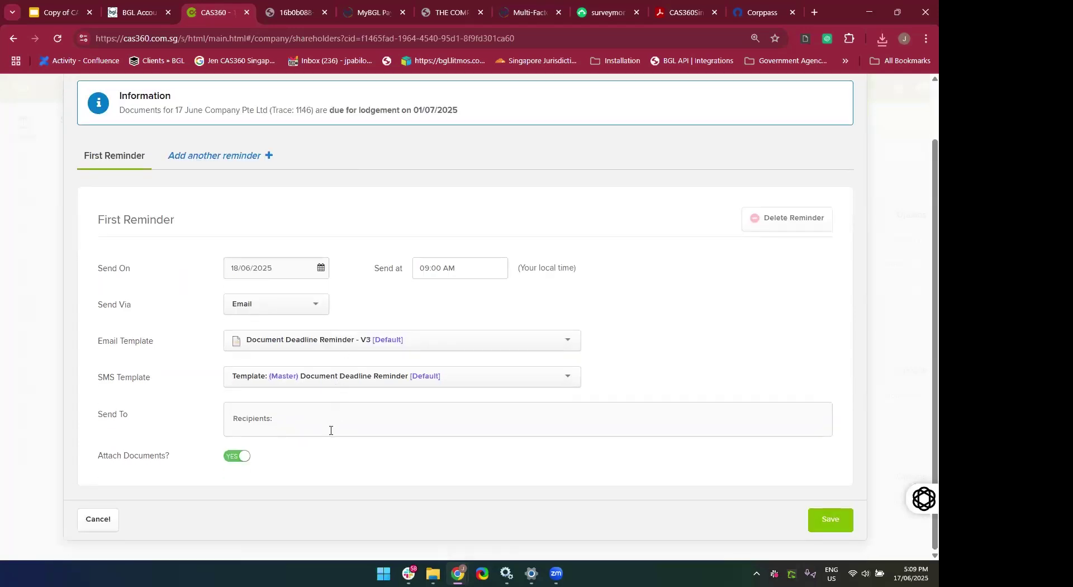
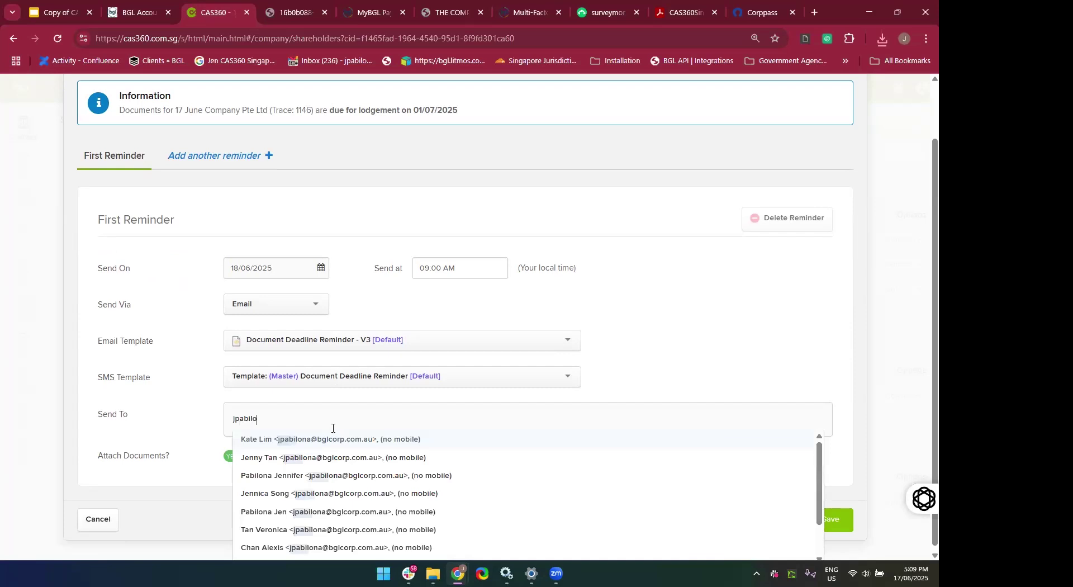
left_click(321, 476)
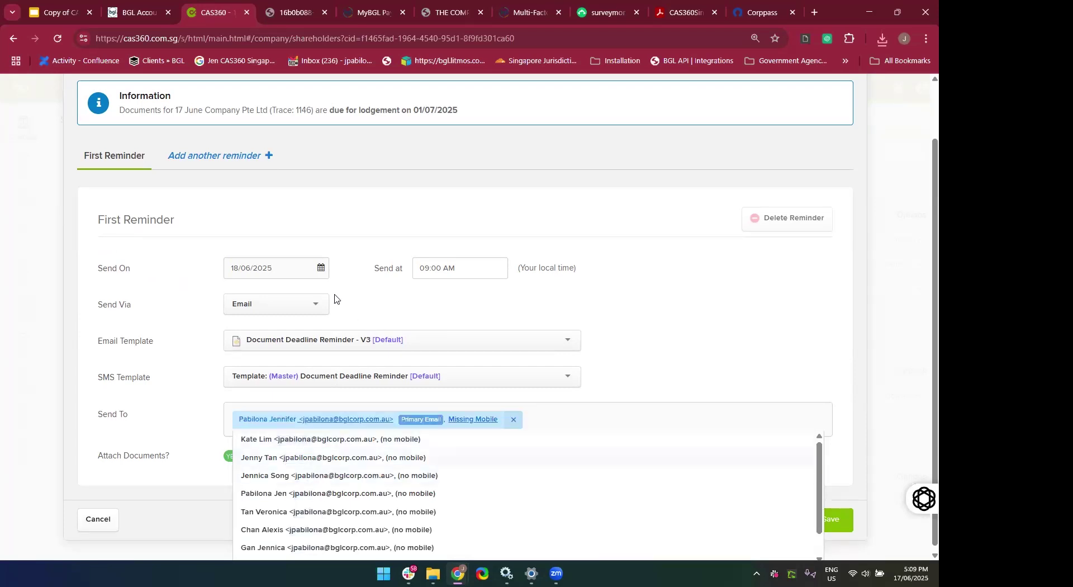
left_click(392, 299)
scroll(373, 301, "up", 2)
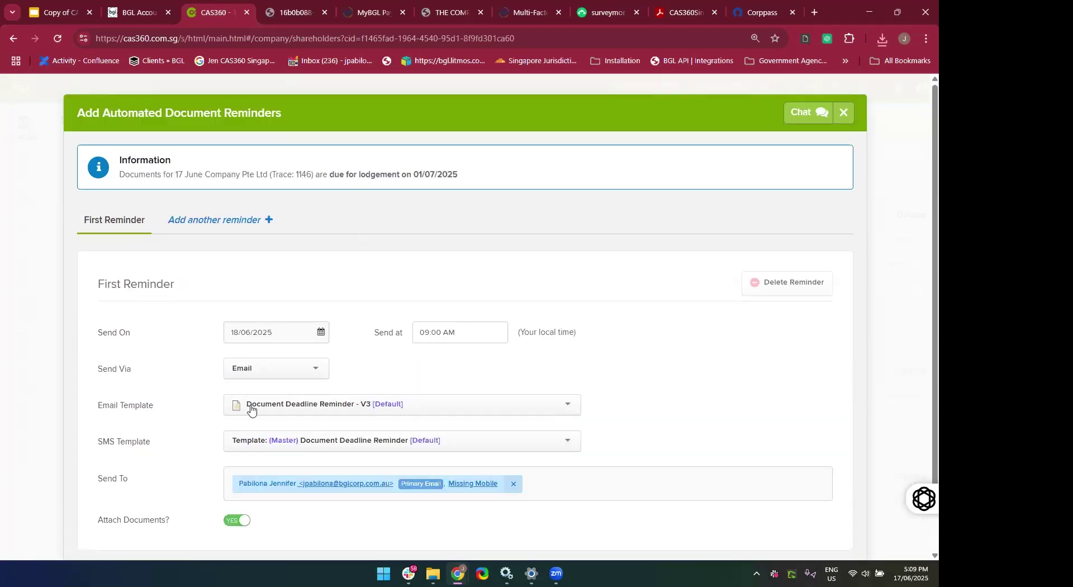
Schedule the reminder for 17/06/2025 at 05:10 PM and save it.
left_click(285, 334)
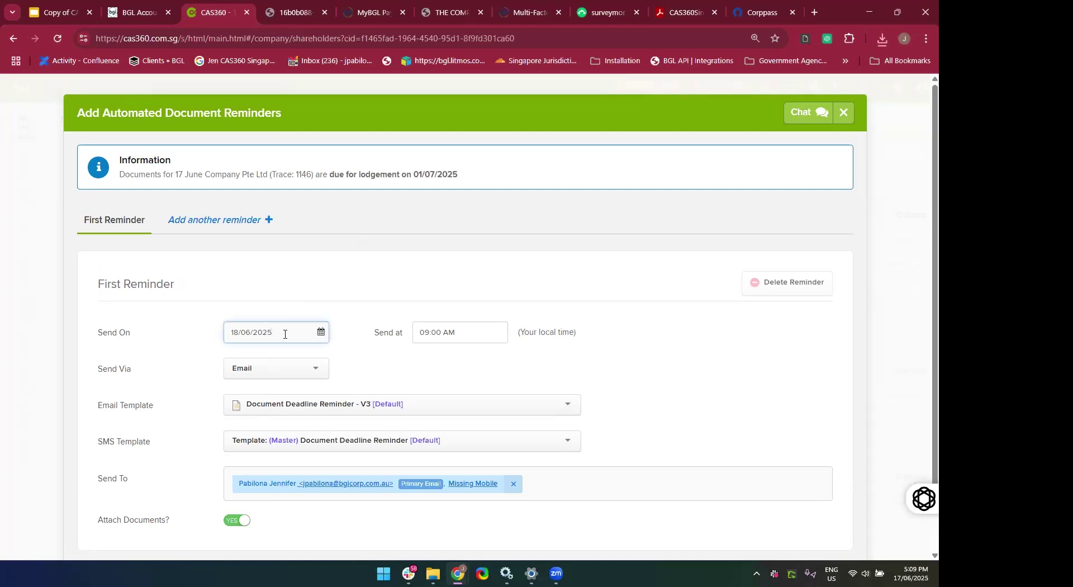
left_click(235, 335)
key("BackSpace")
type("7")
left_click(463, 336)
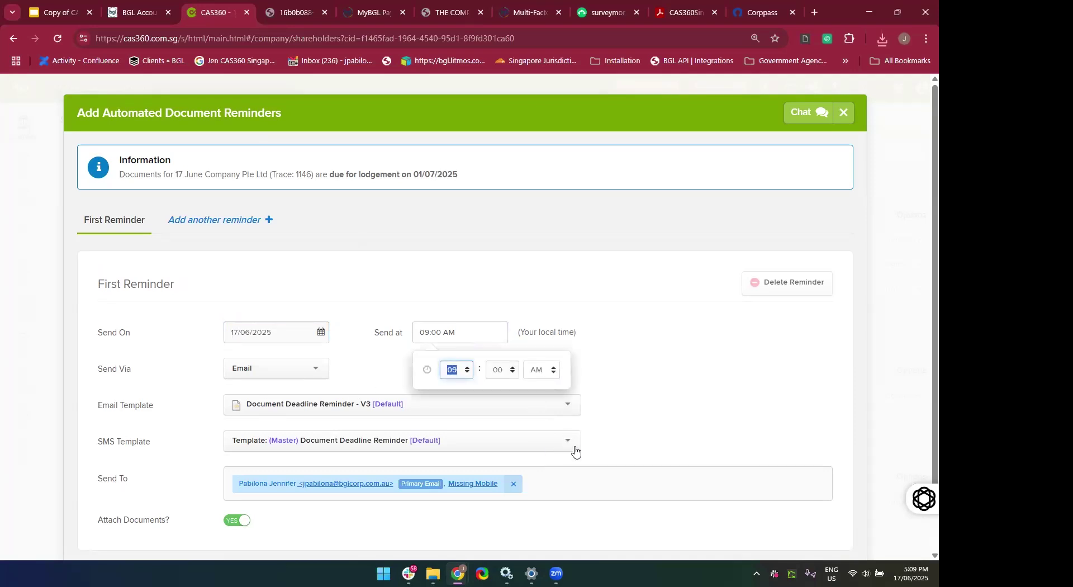
type("5")
key("Tab")
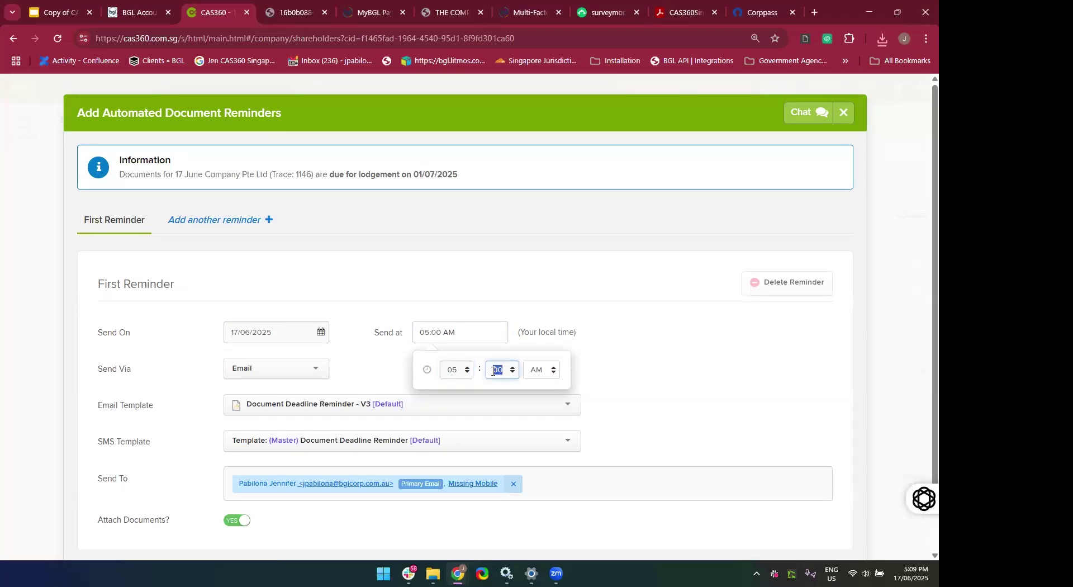
key("BackSpace")
left_click(546, 373)
left_click(660, 411)
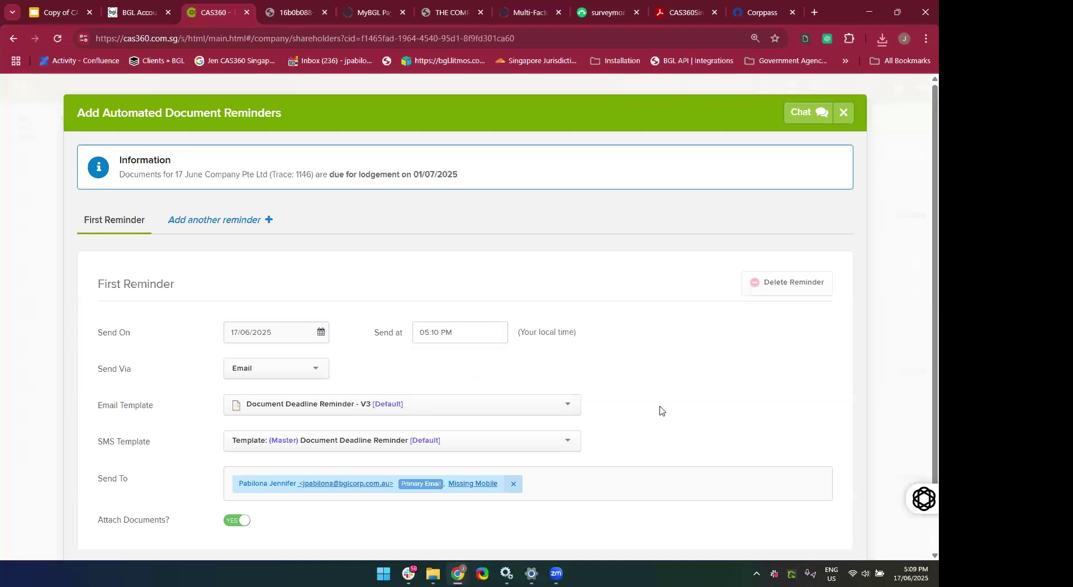
scroll(660, 411, "down", 1)
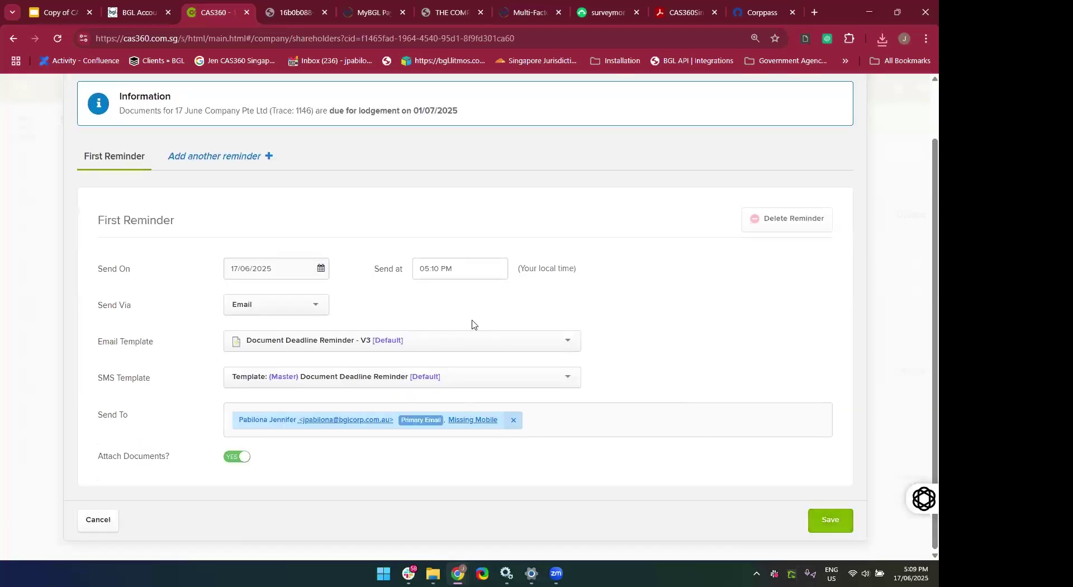
left_click(834, 522)
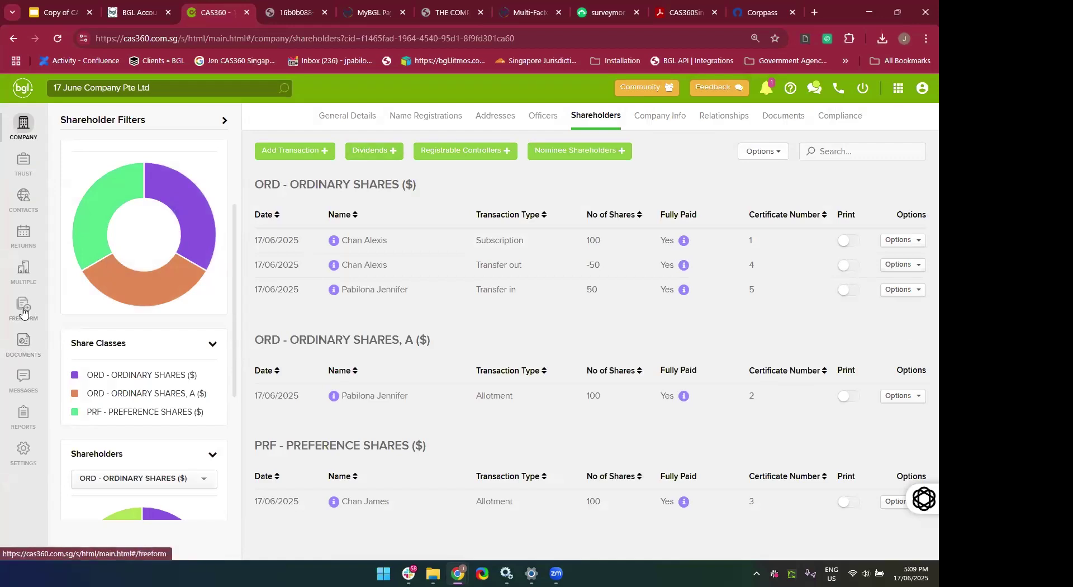
Check Pending Outbox in Messages, then open the new reminder's Delivery in Progress status in the Outbox.
left_click(22, 382)
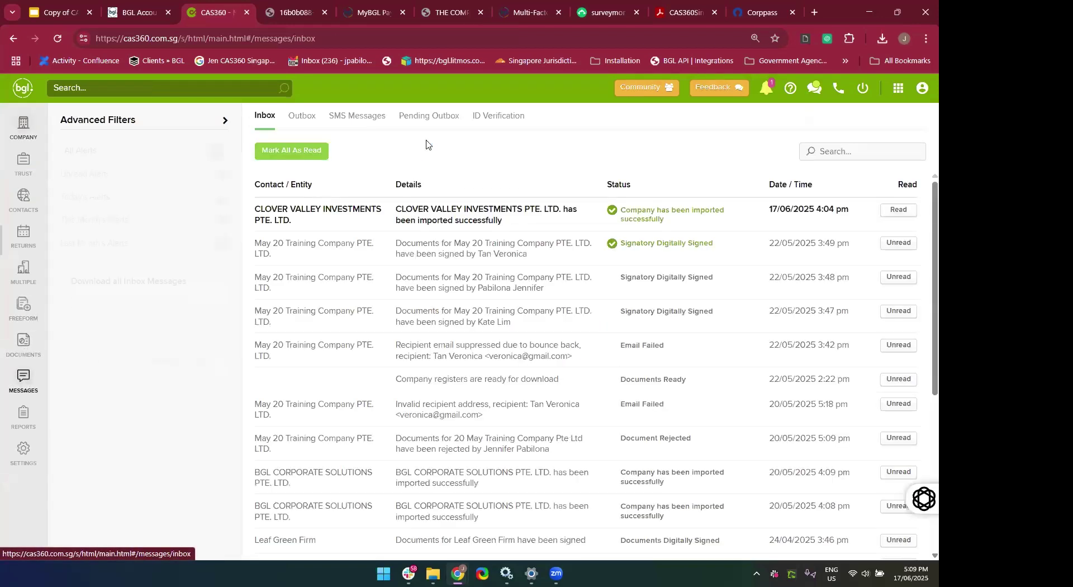
left_click(415, 119)
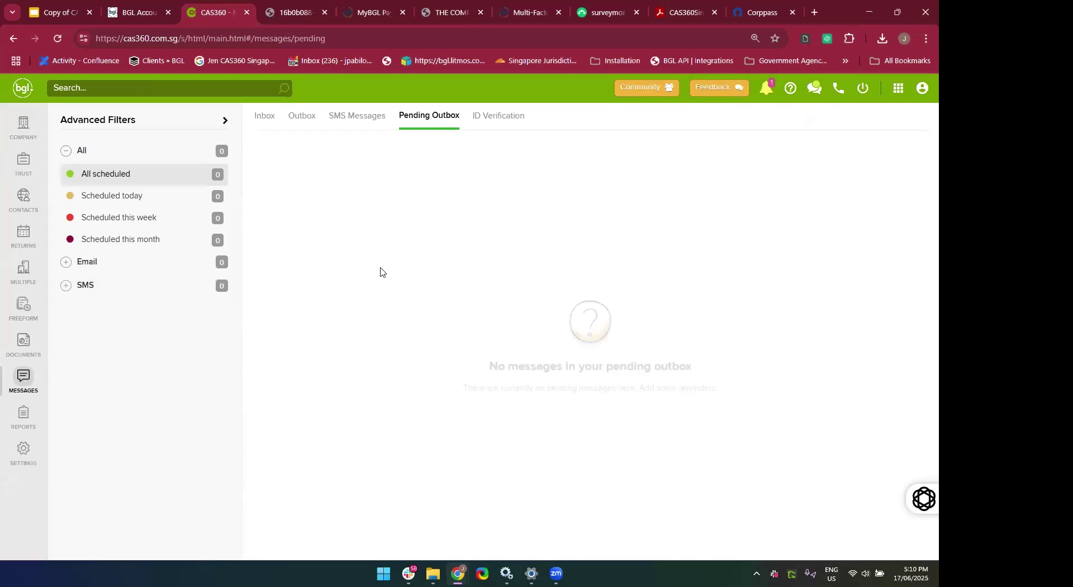
left_click(292, 126)
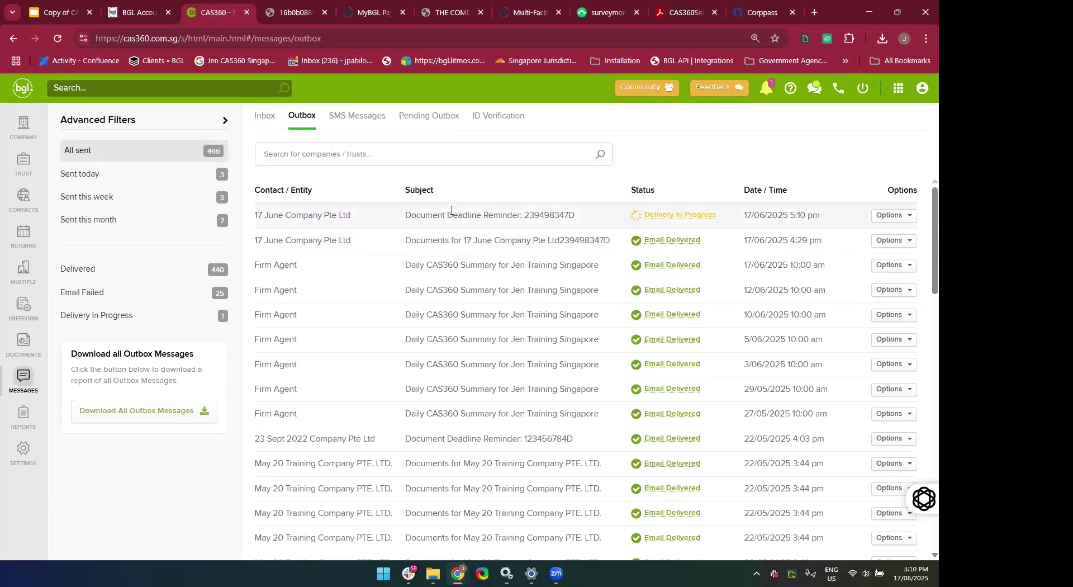
left_click(690, 217)
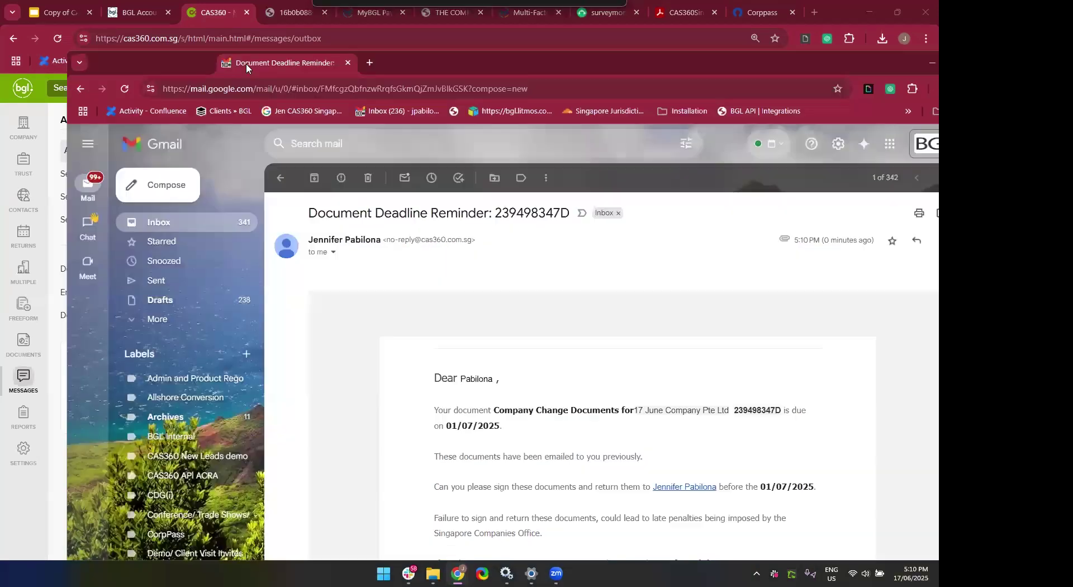
Read through the received Document Deadline Reminder email in Gmail.
scroll(522, 304, "down", 2)
scroll(521, 304, "up", 3)
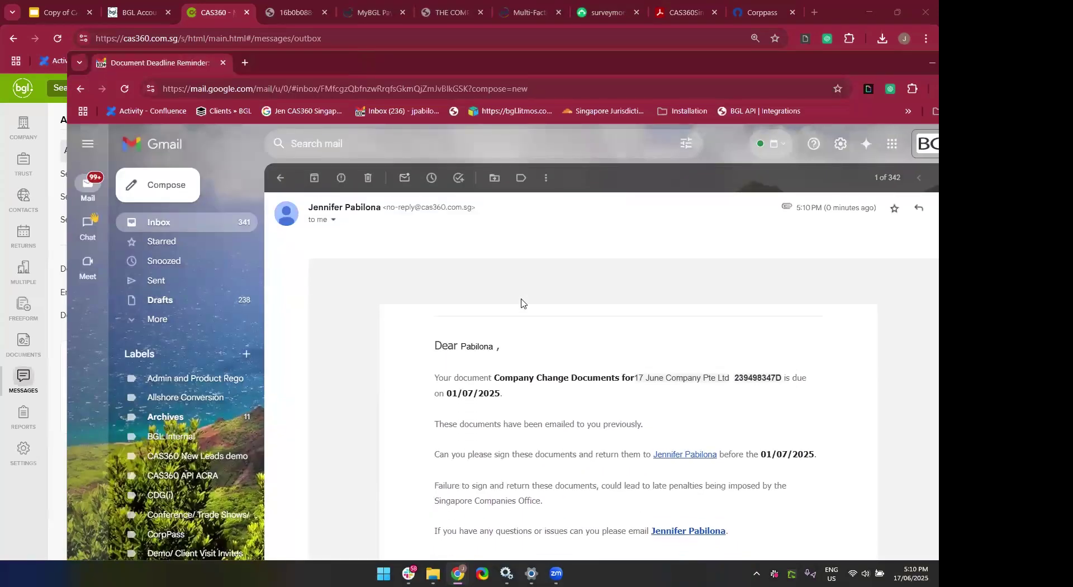
scroll(522, 380, "down", 4)
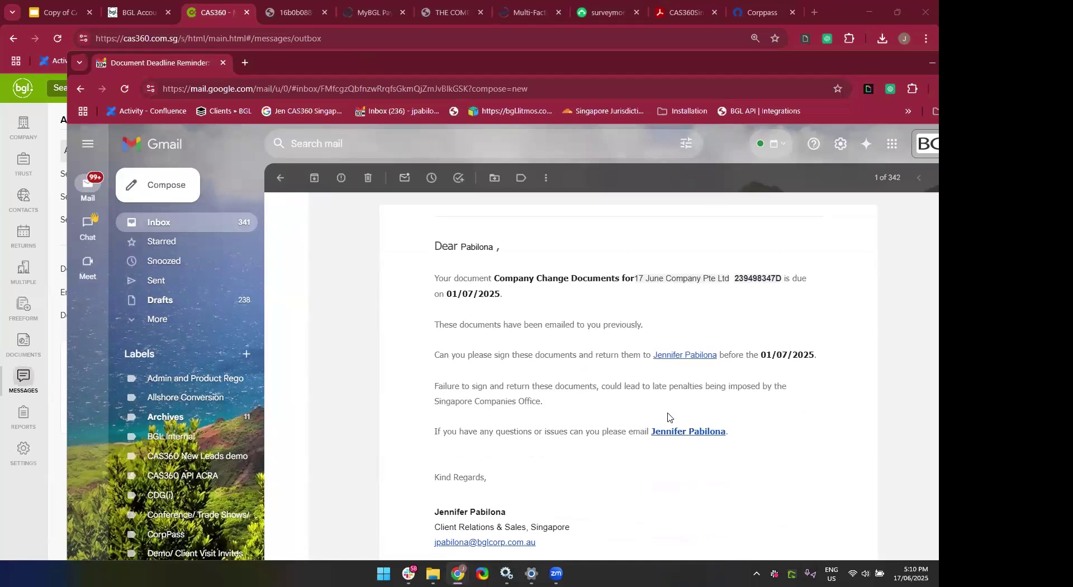
scroll(667, 417, "down", 8)
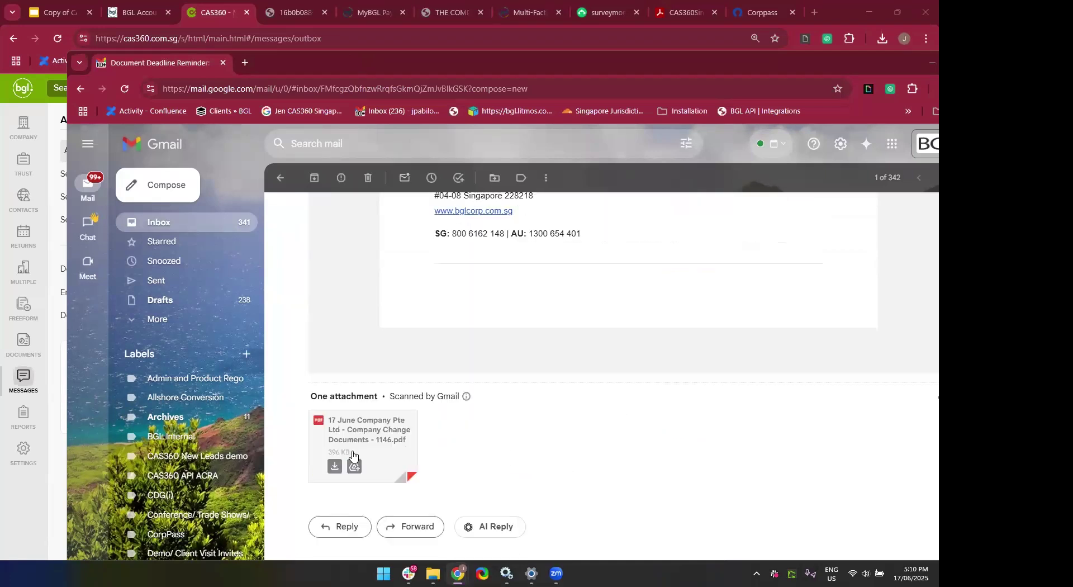
scroll(409, 458, "up", 10)
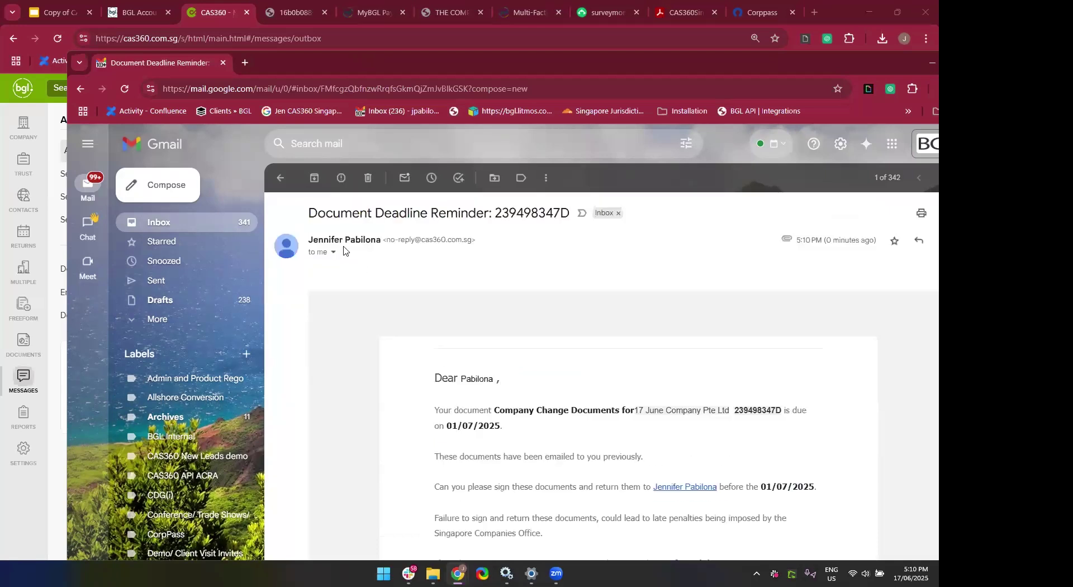
scroll(473, 429, "down", 8)
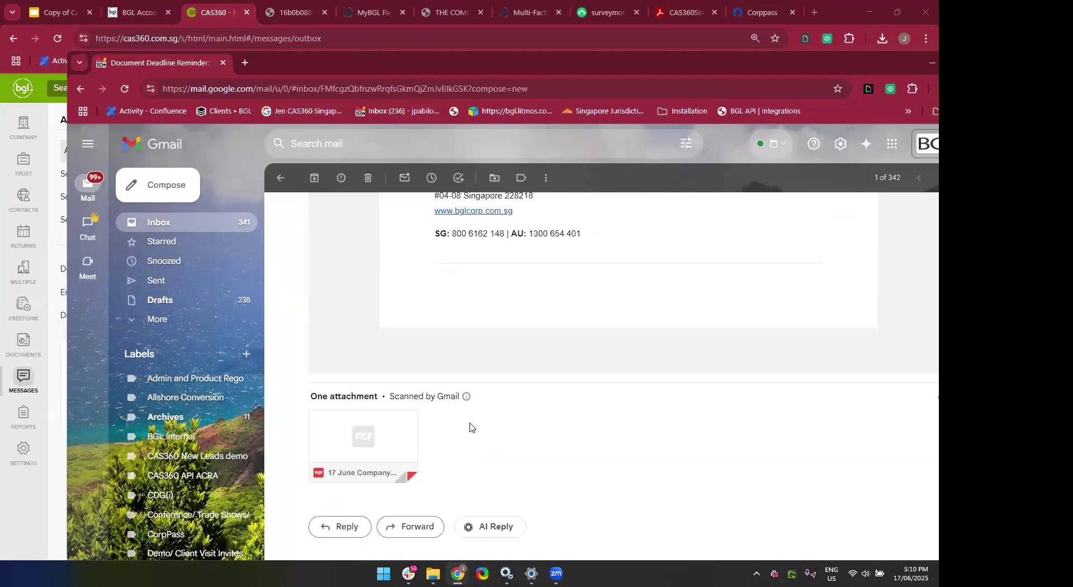
Review the attached 1146 change documents PDF with certificates 4 and 5, then close the window.
left_click(380, 454)
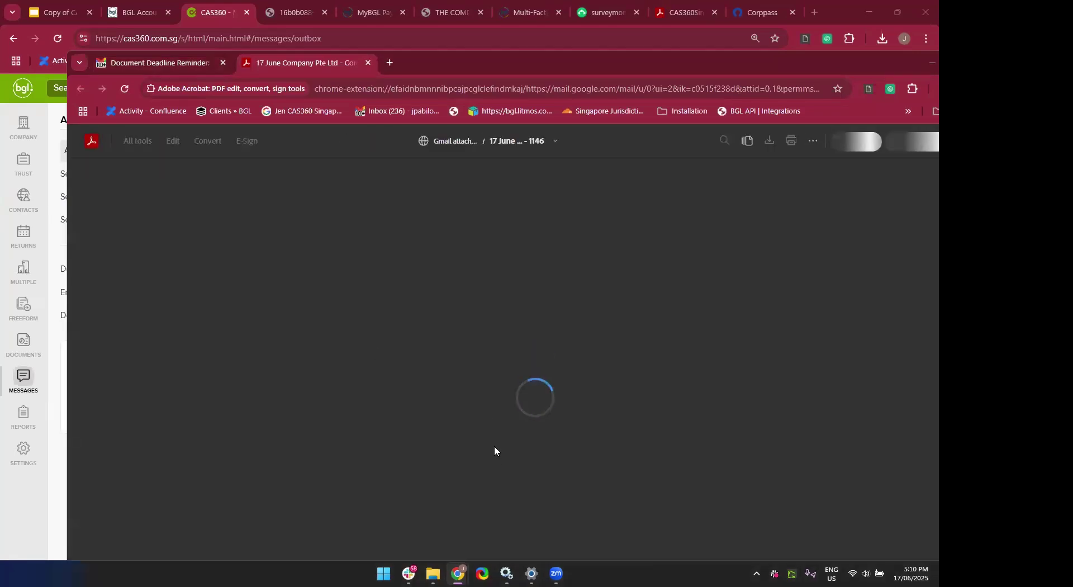
scroll(494, 450, "down", 15)
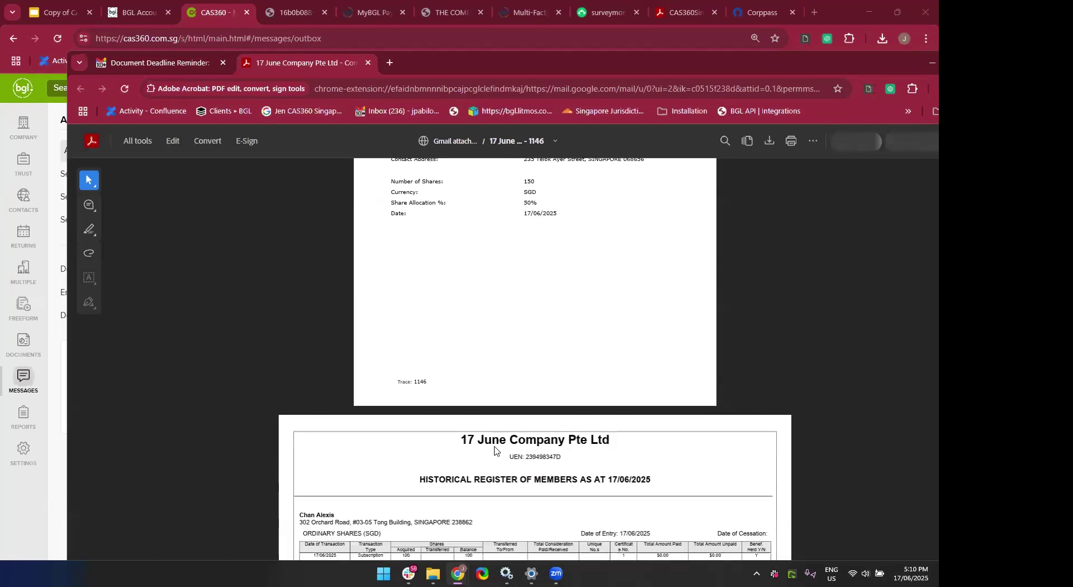
scroll(494, 451, "down", 10)
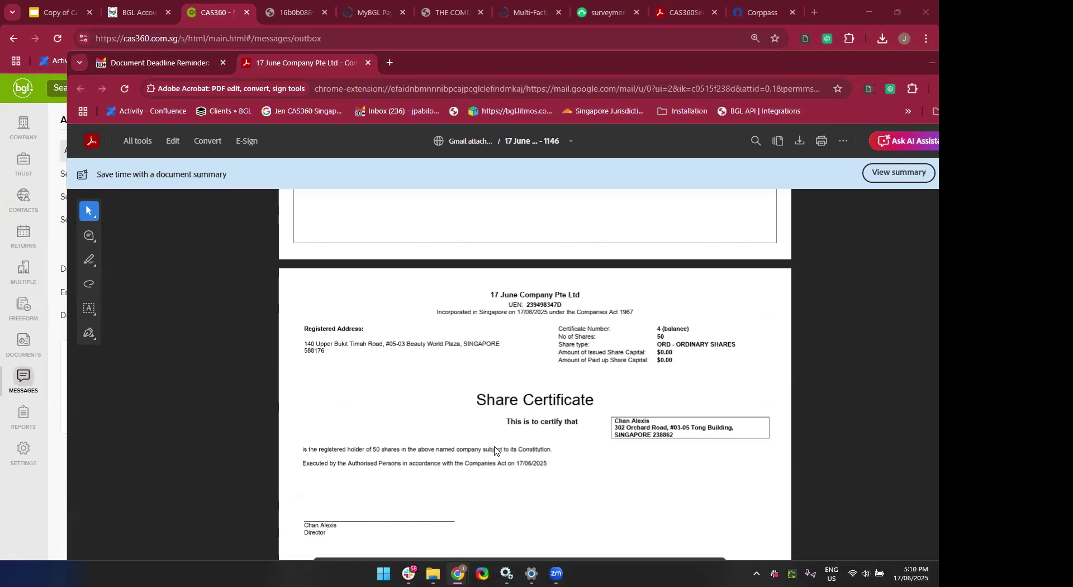
scroll(494, 450, "down", 12)
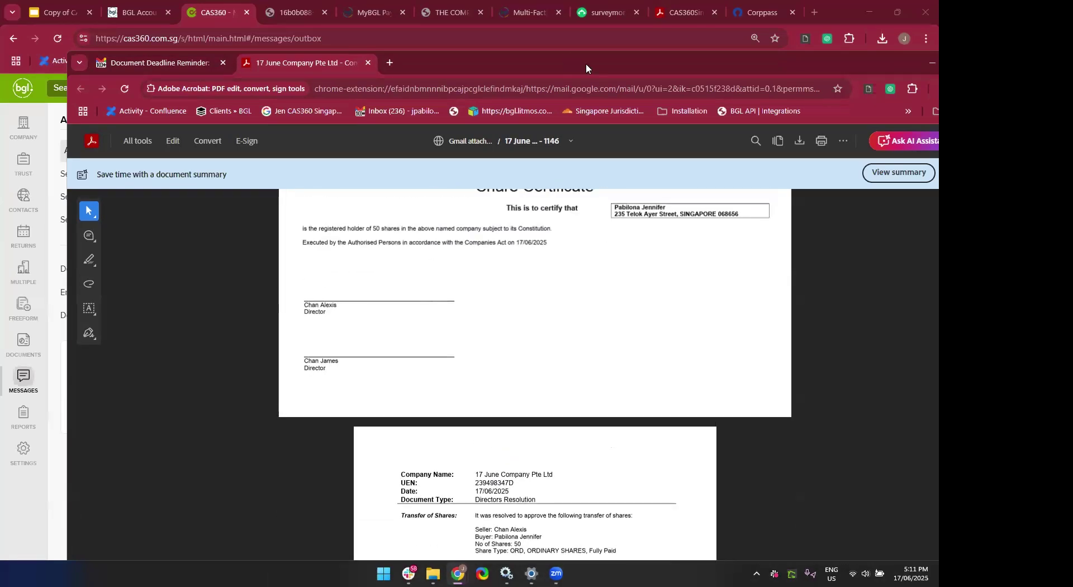
left_click(931, 62)
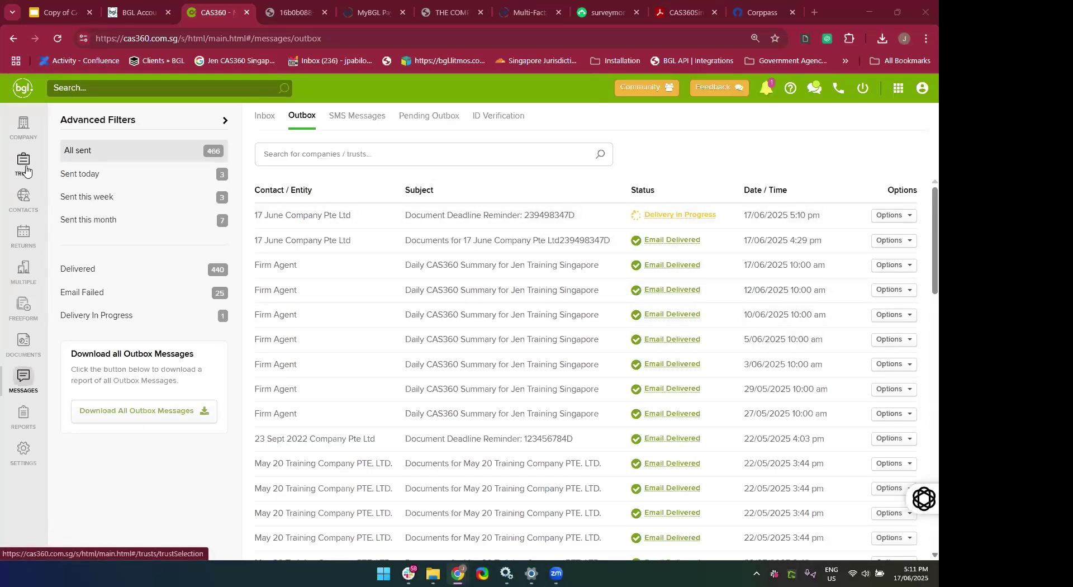
Open 17 June Company Pte Ltd from the company list and view its Shareholders tab.
left_click(18, 130)
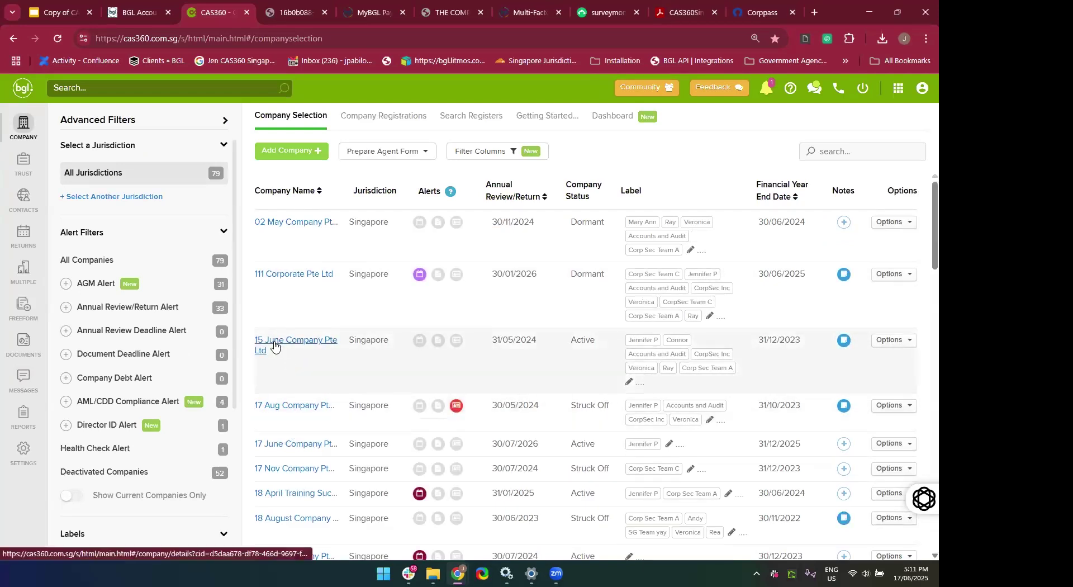
left_click(296, 450)
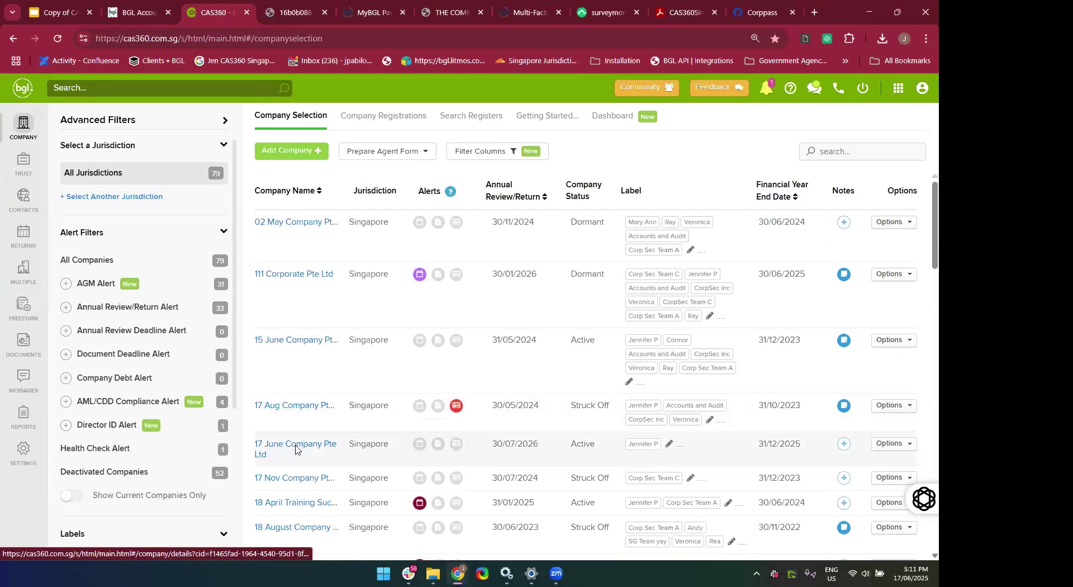
left_click(506, 119)
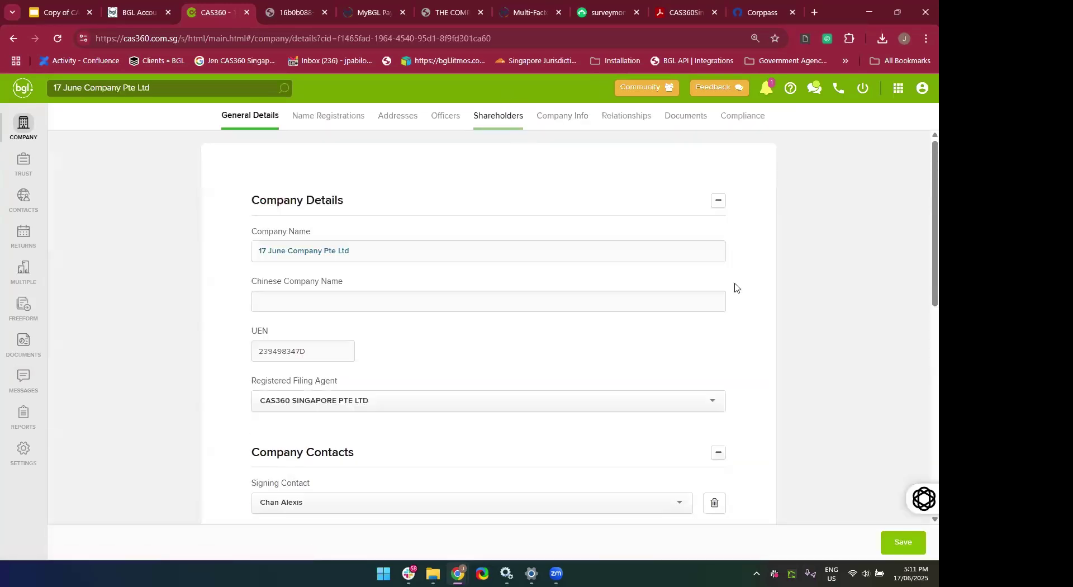
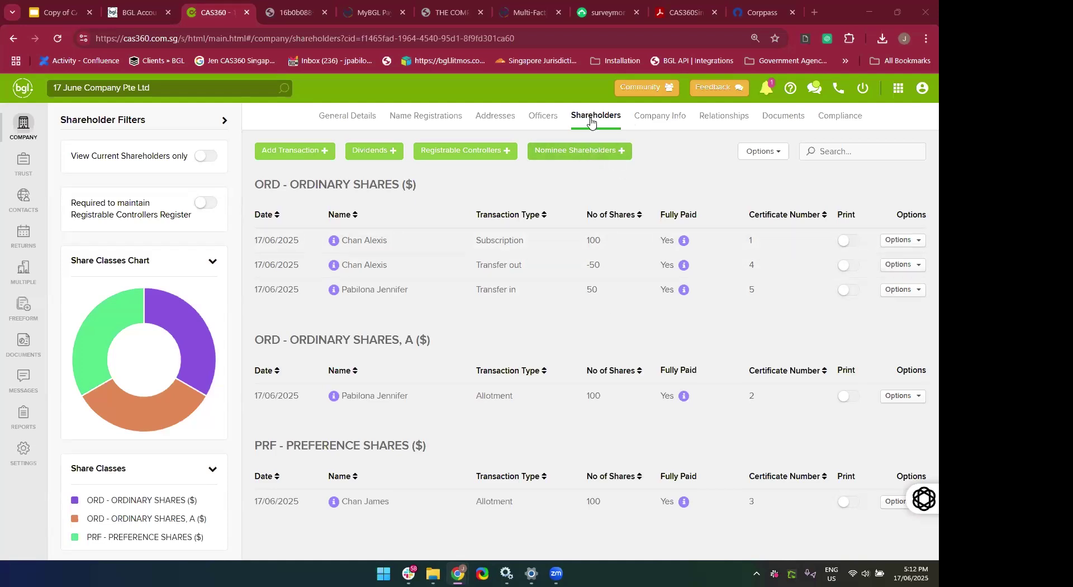
Choose Add Nominee Shareholders from the Nominee Shareholders + menu on the Shareholders tab.
left_click(594, 159)
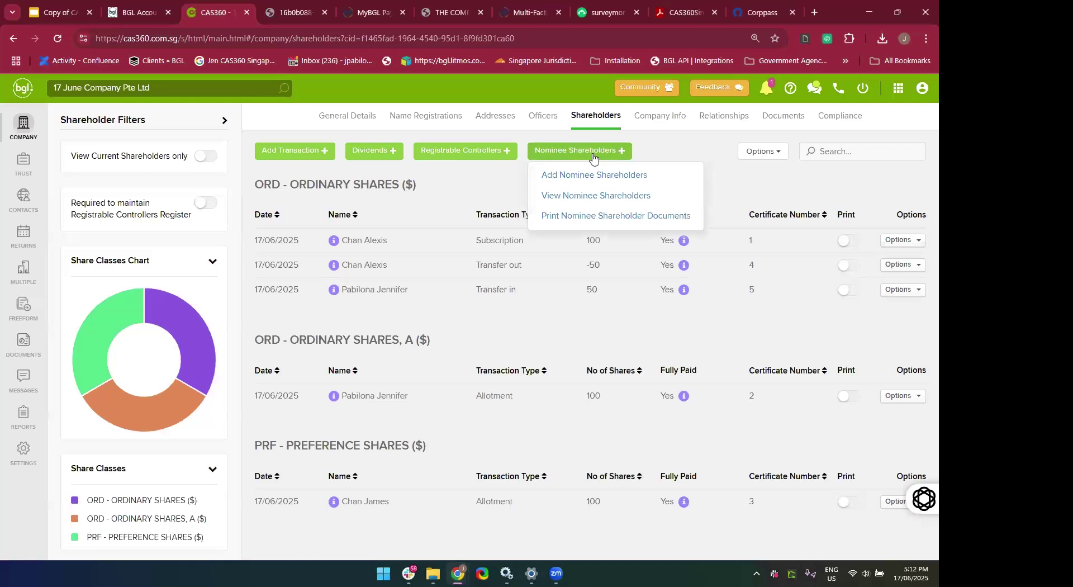
left_click(592, 176)
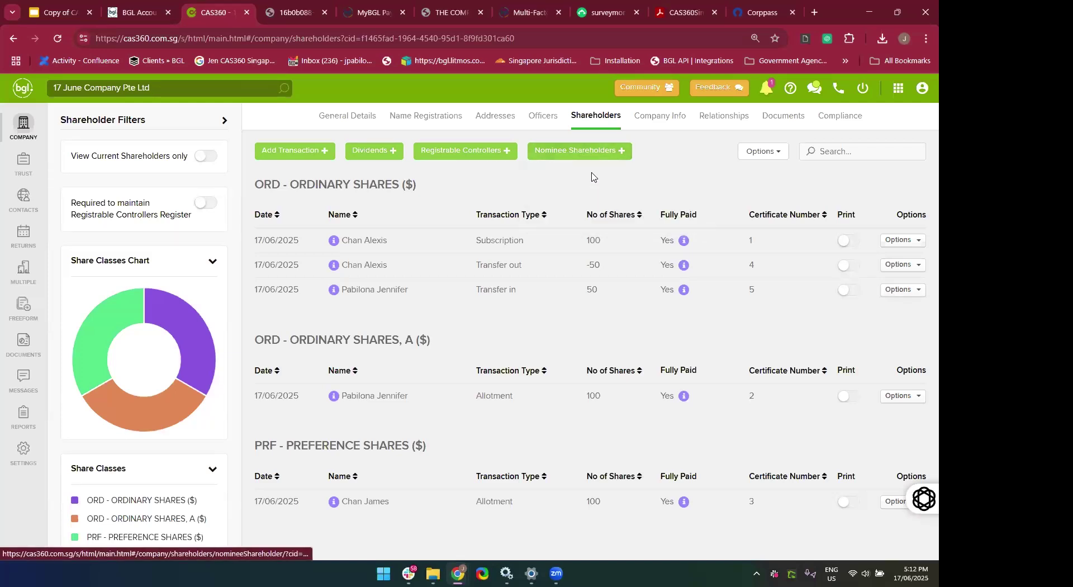
Select the first contact as nominee shareholder and a nominator with full details.
left_click(472, 162)
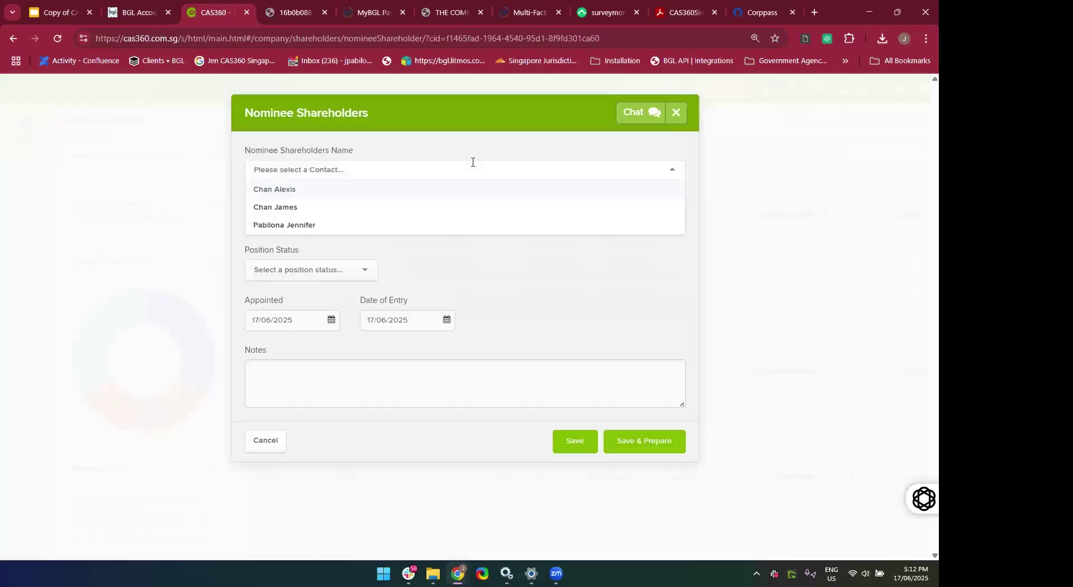
left_click(458, 173)
left_click(460, 174)
left_click(433, 199)
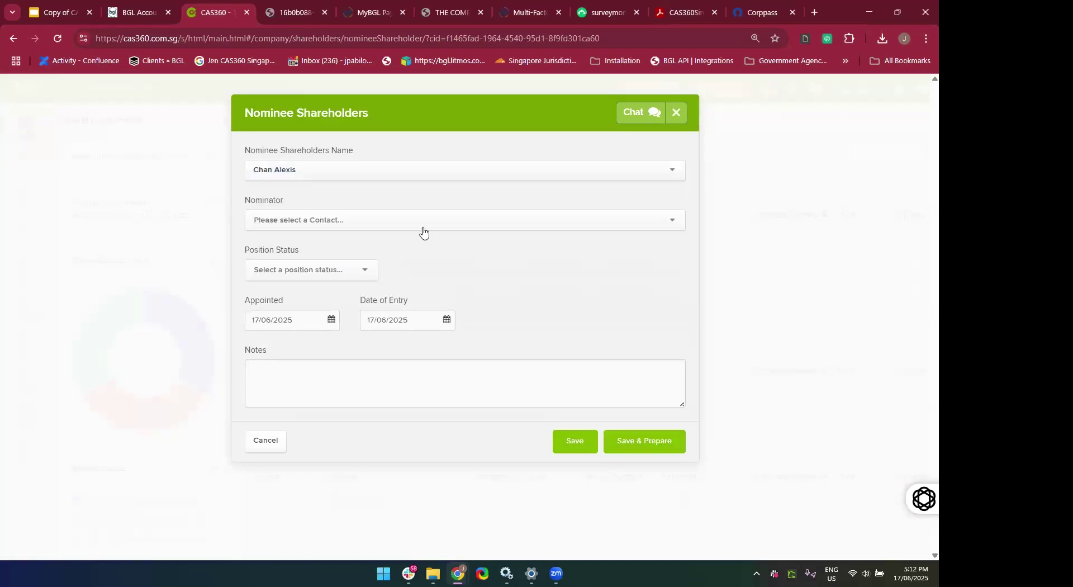
left_click(423, 227)
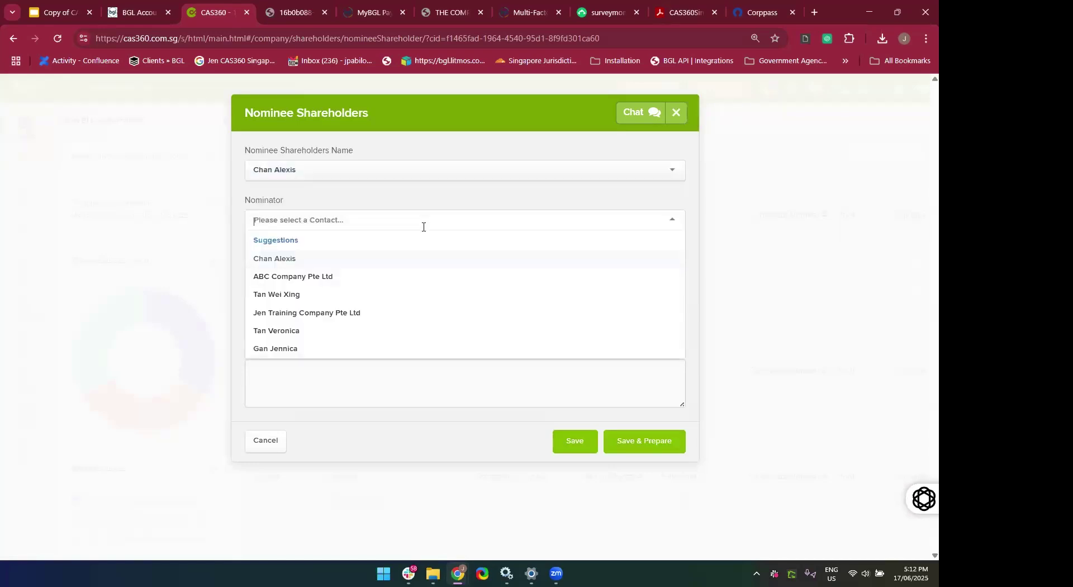
left_click(383, 299)
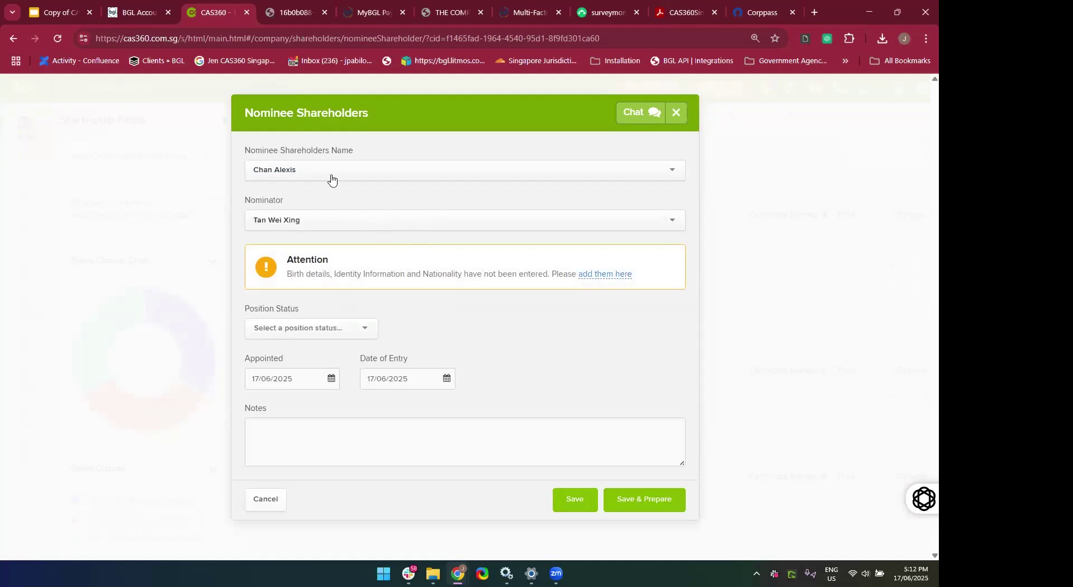
left_click(380, 220)
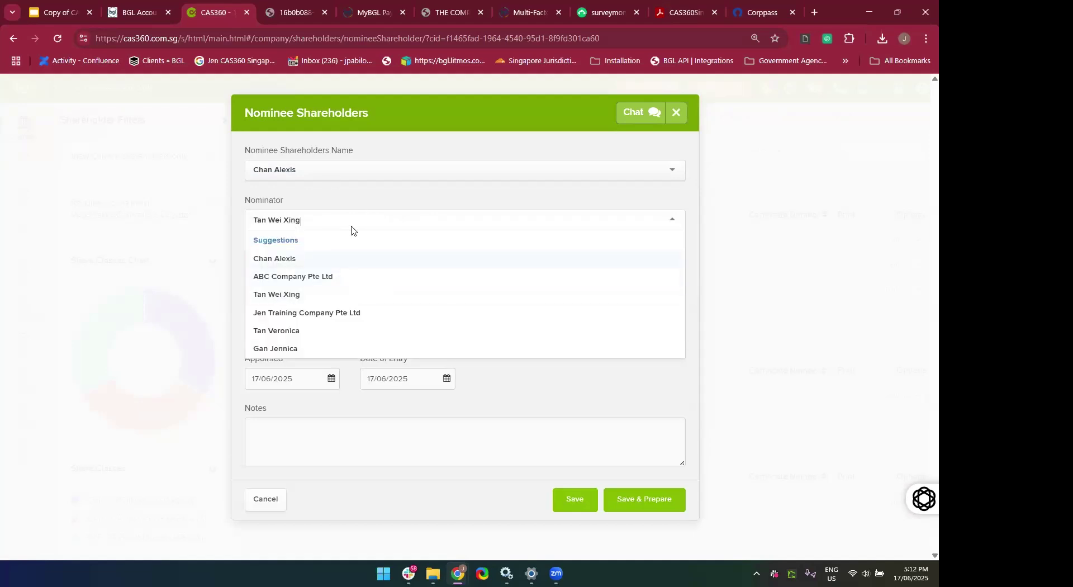
key("BackSpace")
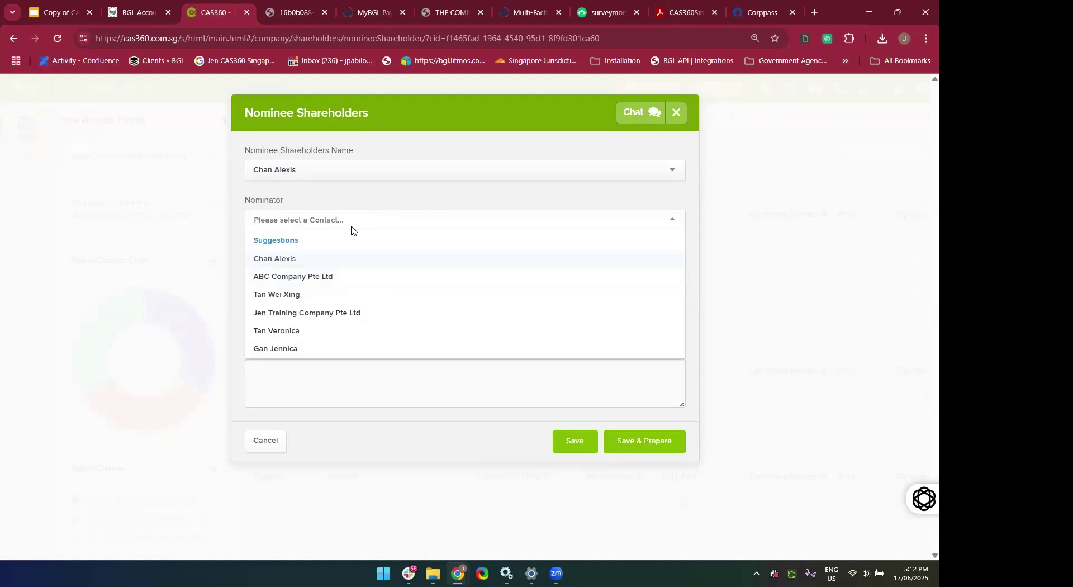
left_click(296, 332)
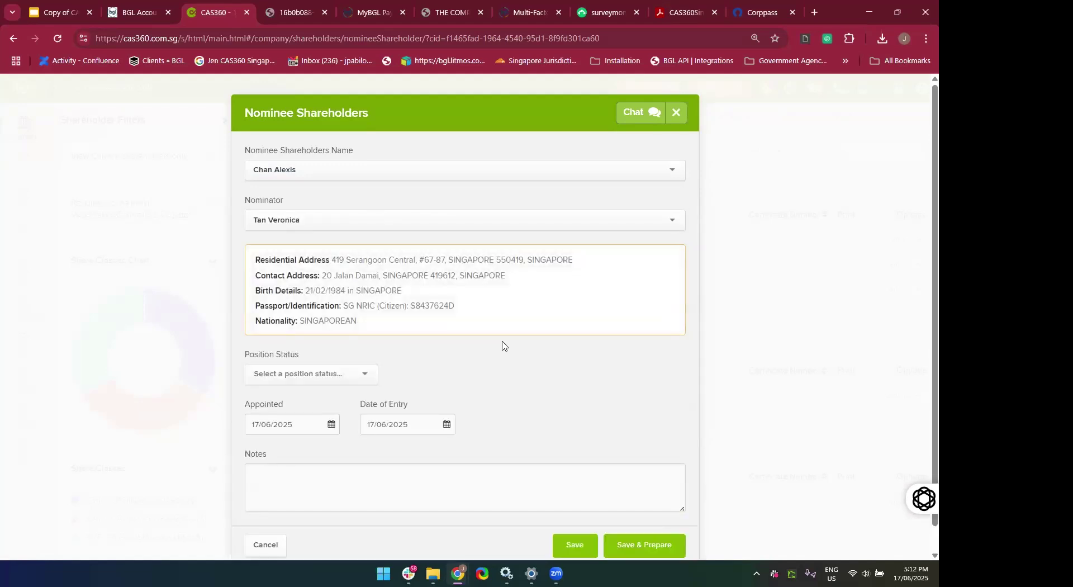
Set Position Status to Appointed and Save & Prepare the nominee's documents.
scroll(501, 346, "down", 1)
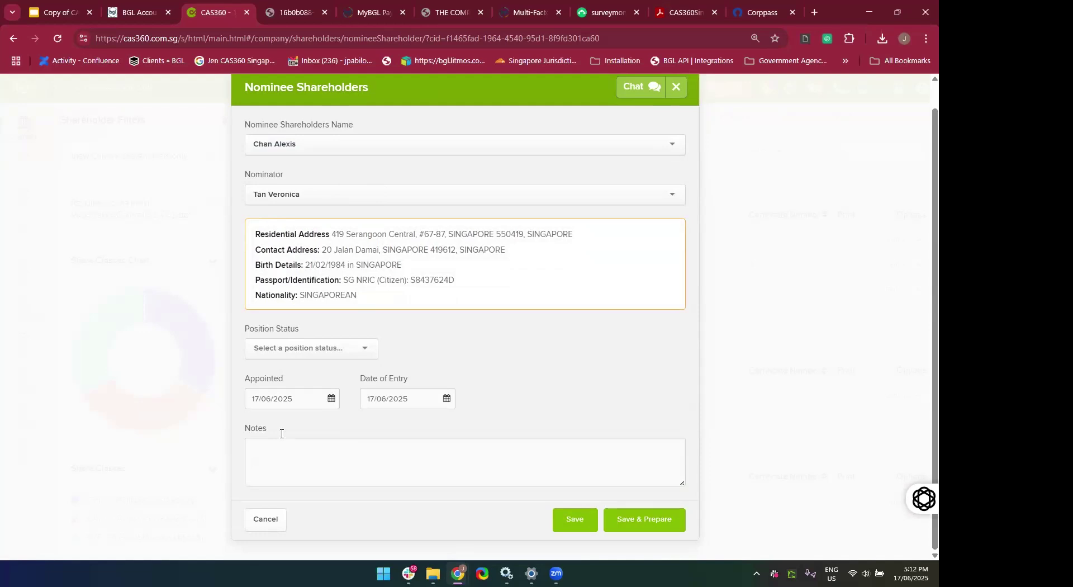
left_click(332, 347)
left_click(326, 369)
left_click(647, 522)
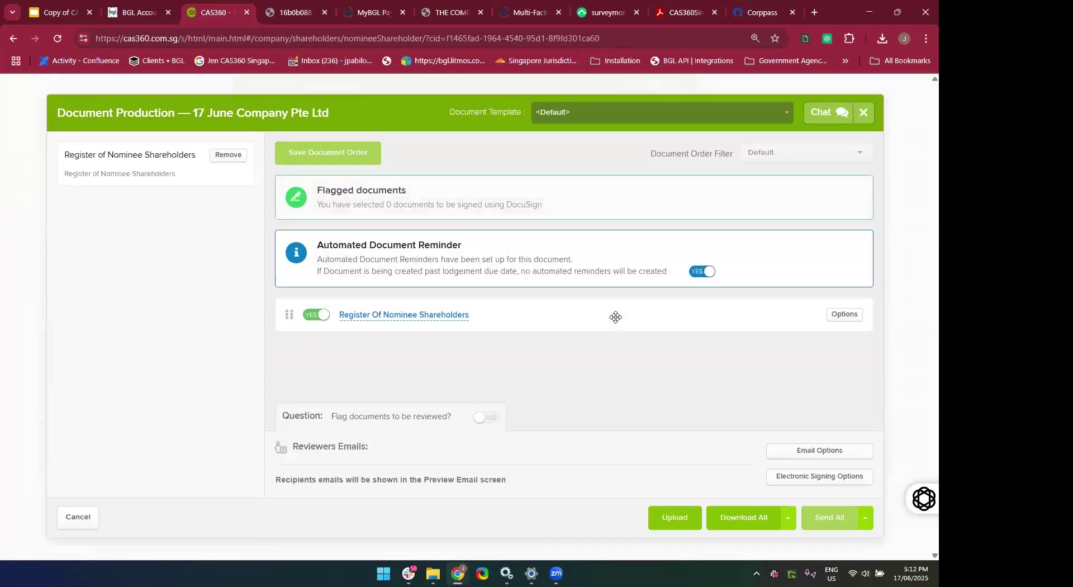
Preview the Register Of Nominee Shareholders PDF, then close the preview.
left_click(391, 315)
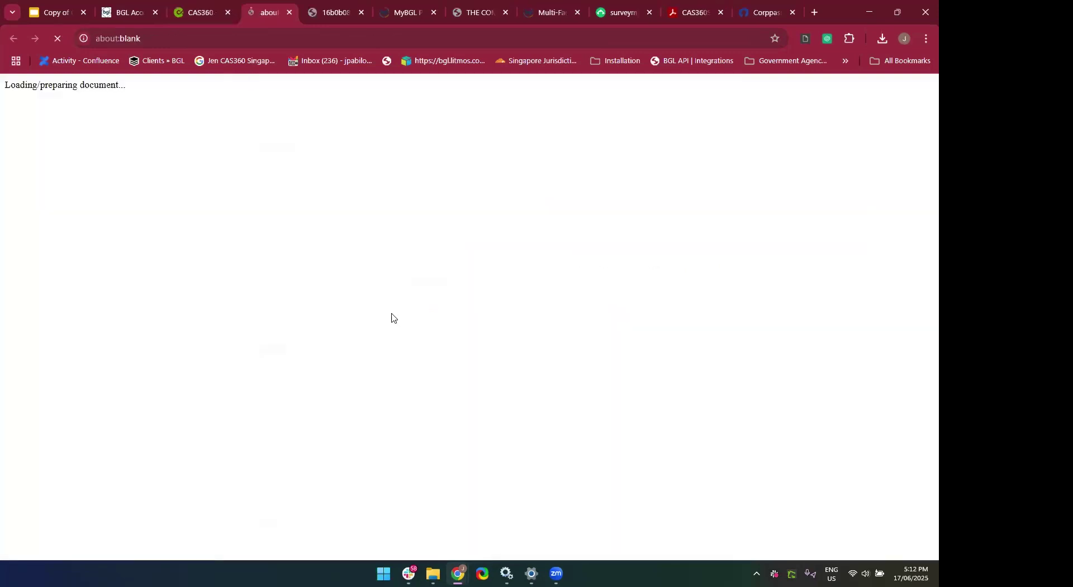
scroll(467, 402, "down", 4)
scroll(466, 403, "up", 4)
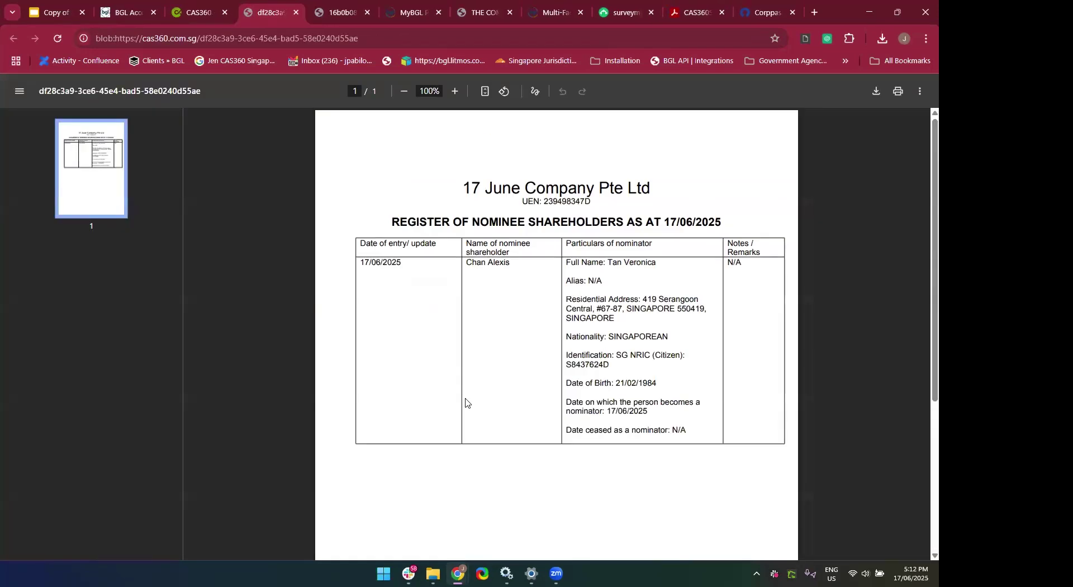
left_click(296, 13)
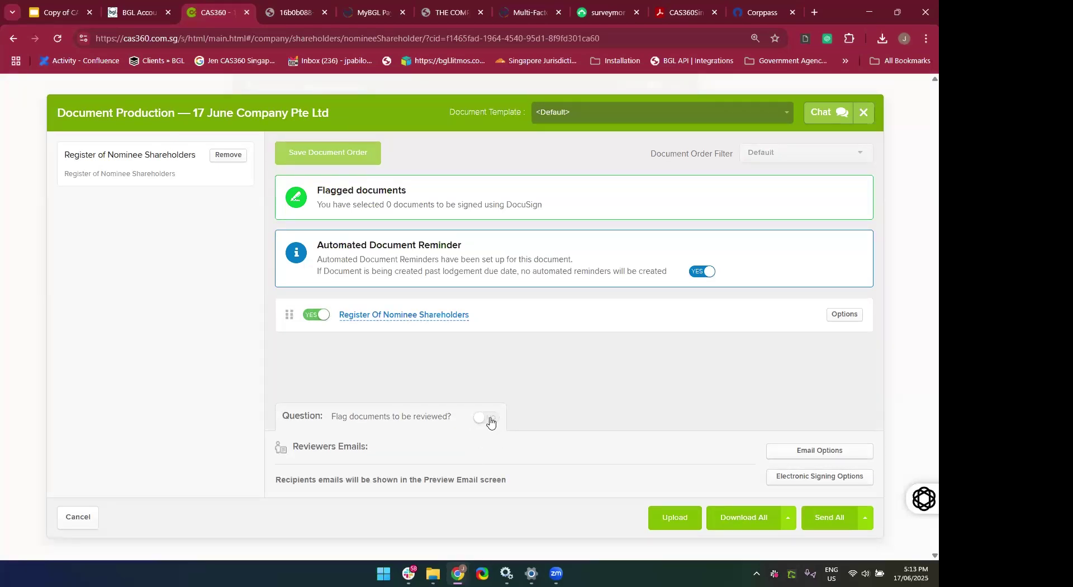
Flag documents for review with one reviewer and the note 'please kind confirm that this the correct information'.
left_click(485, 417)
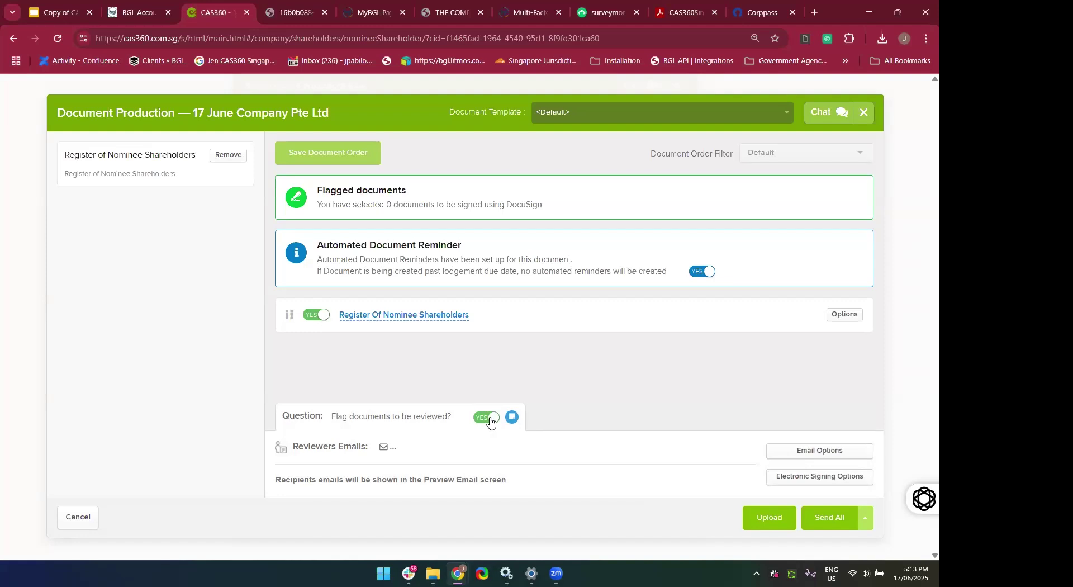
left_click(407, 448)
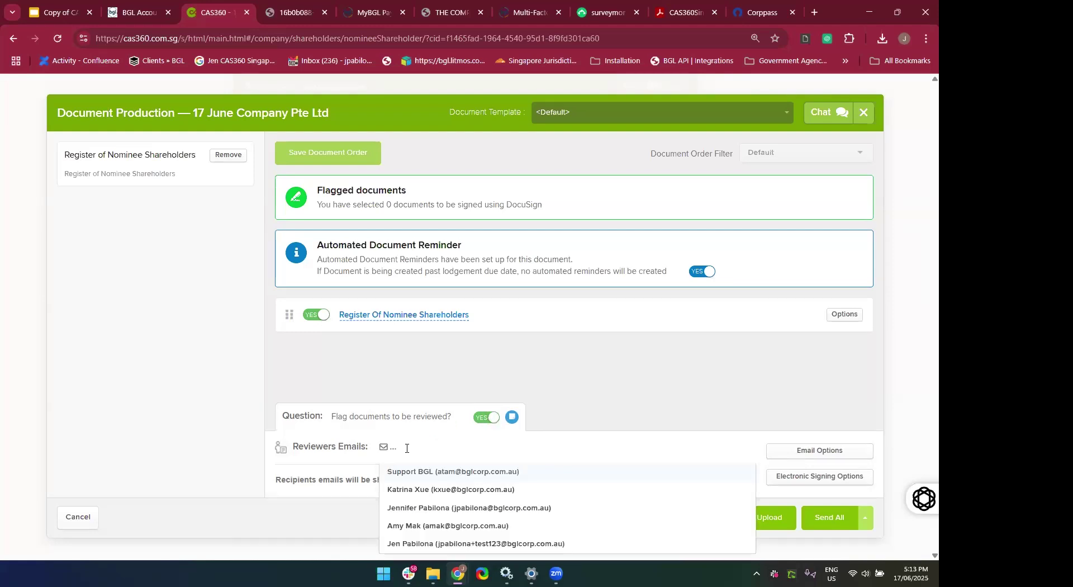
left_click(427, 508)
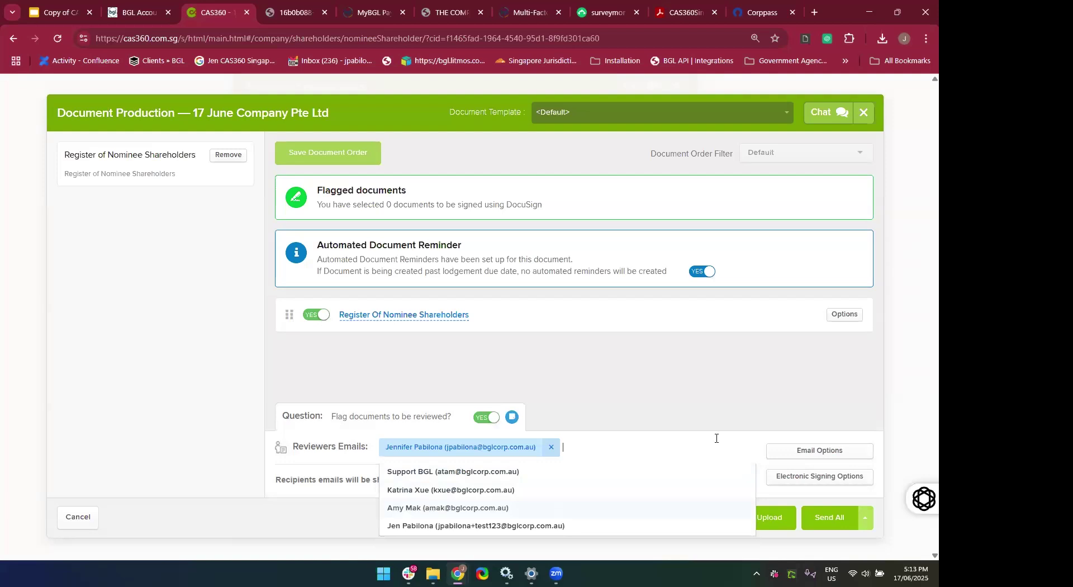
left_click(687, 380)
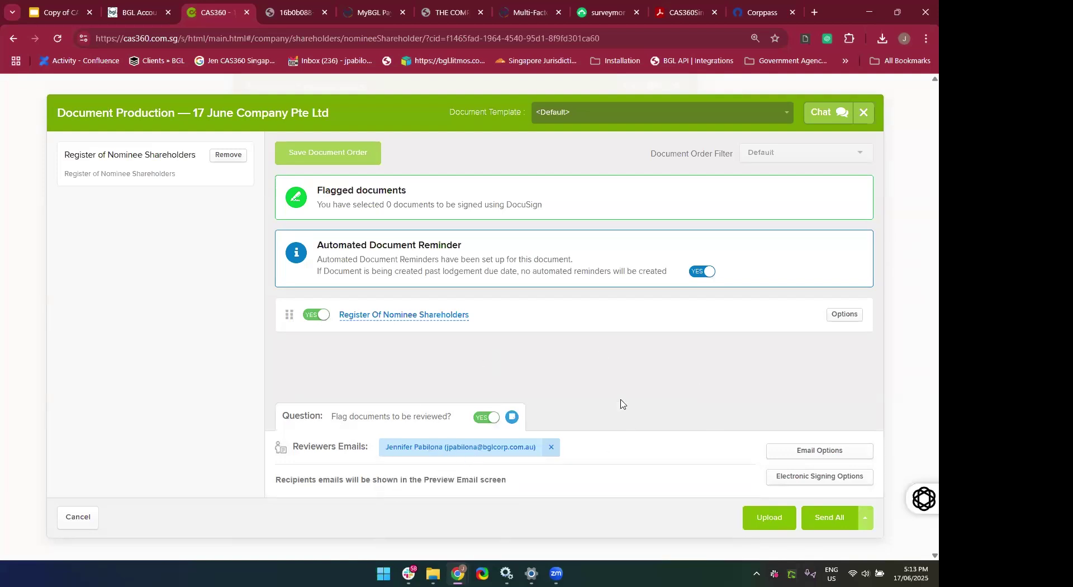
left_click(511, 417)
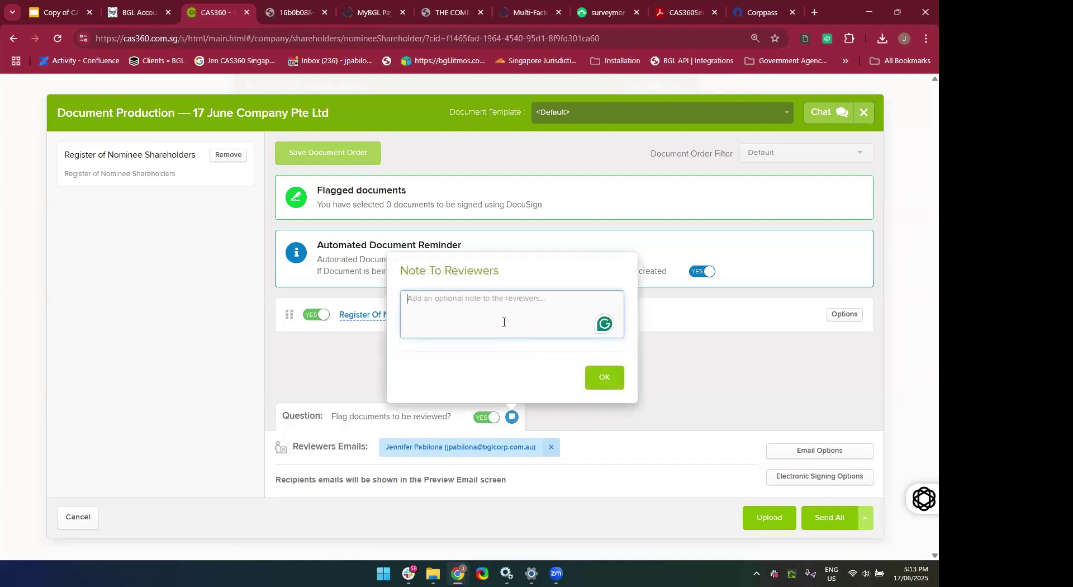
type("please kind confirm that")
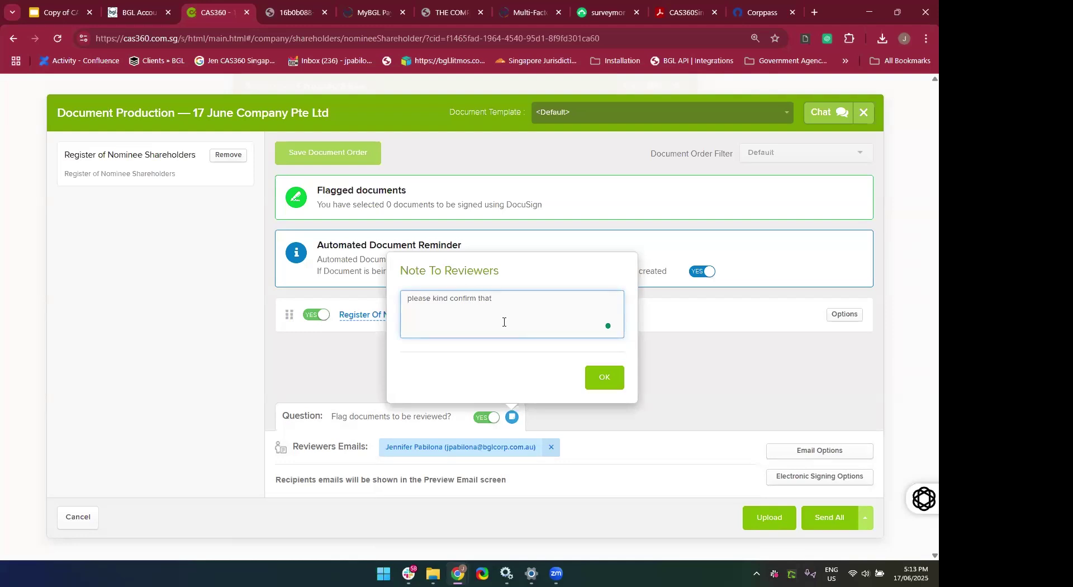
type(" this the correct information")
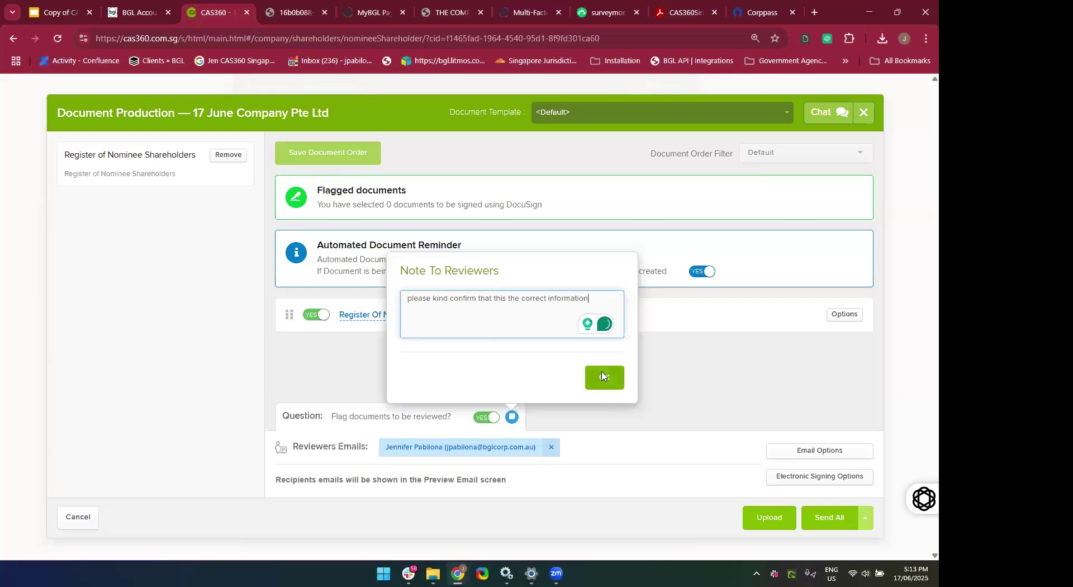
left_click(604, 377)
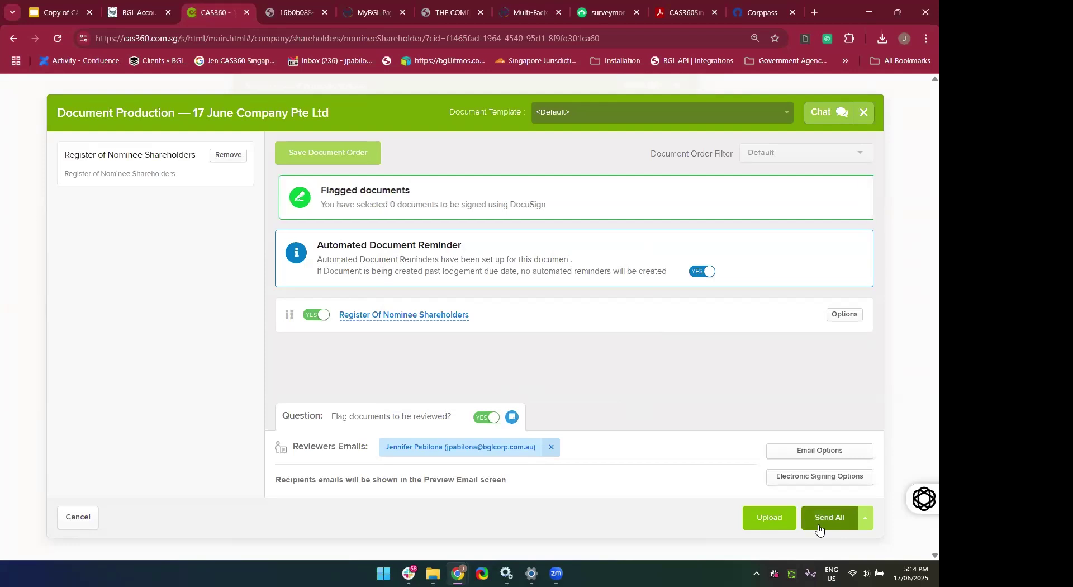
Change the electronic signing provider to NONE and save.
left_click(807, 482)
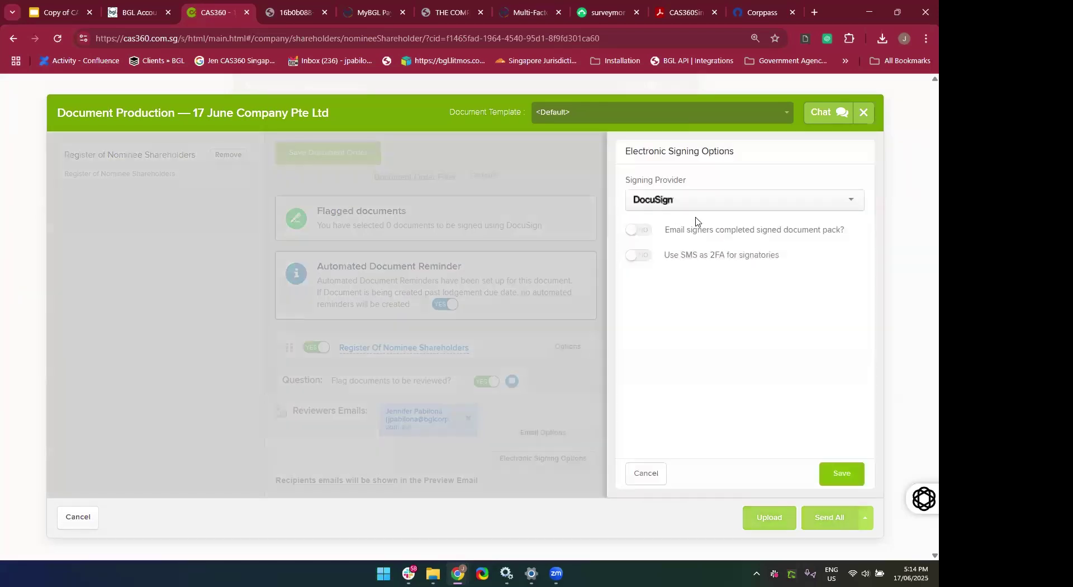
left_click(682, 206)
left_click(674, 216)
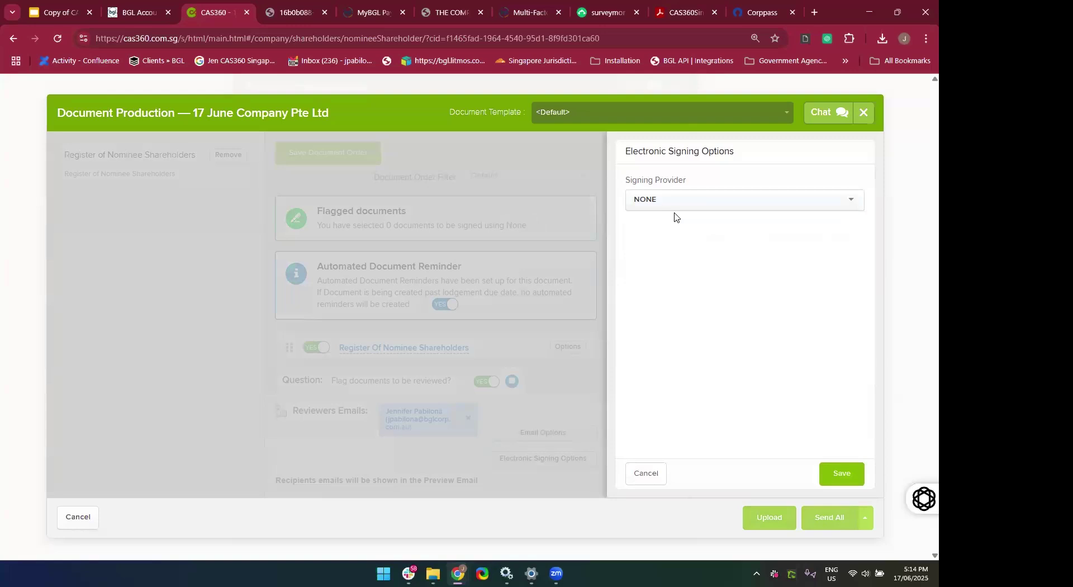
left_click(844, 481)
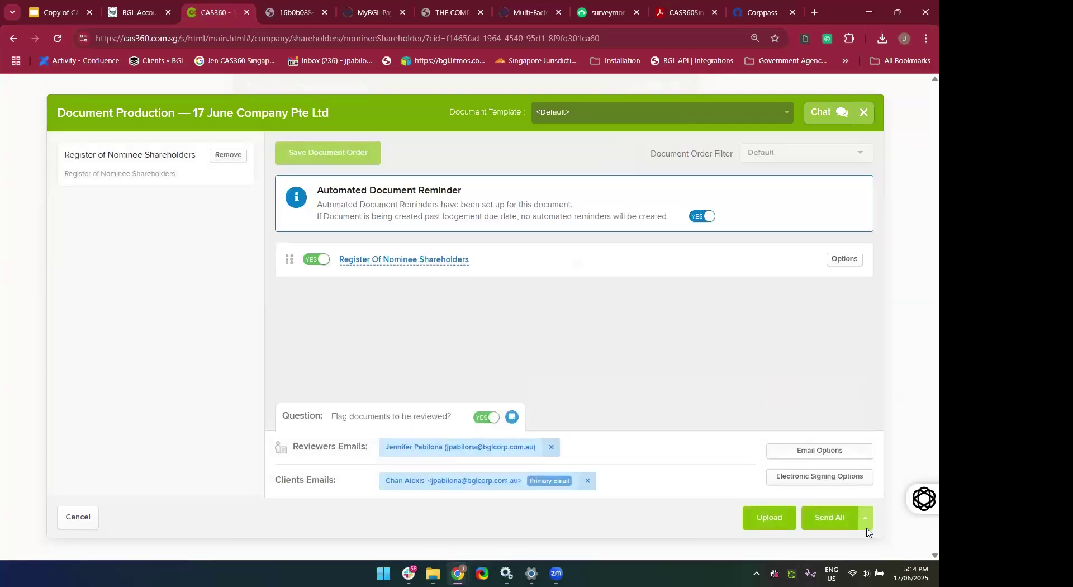
Send all the nominee register documents to the client after checking the preview email.
left_click(833, 526)
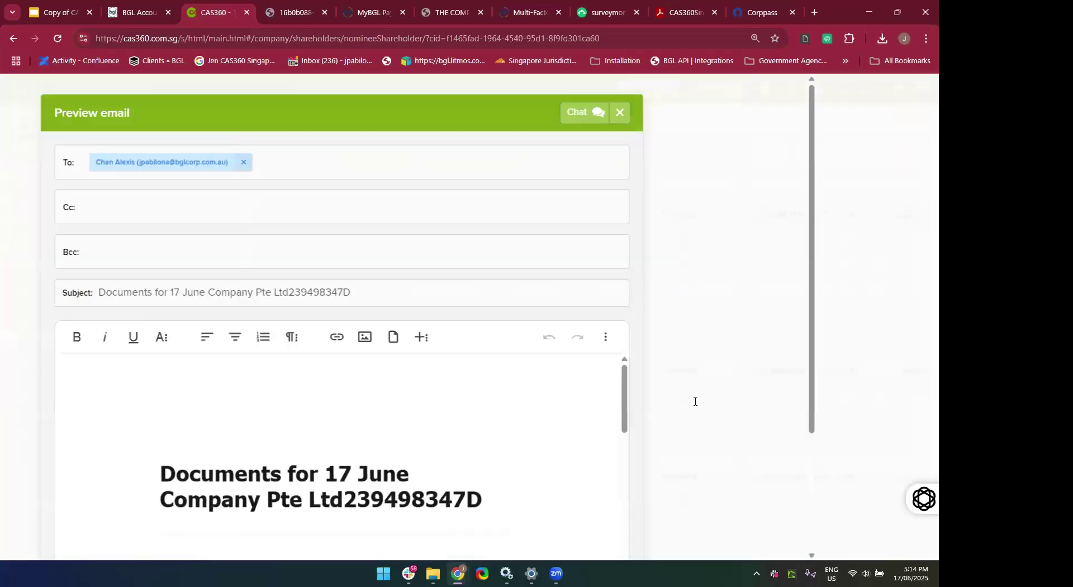
scroll(686, 479, "down", 3)
scroll(687, 480, "up", 3)
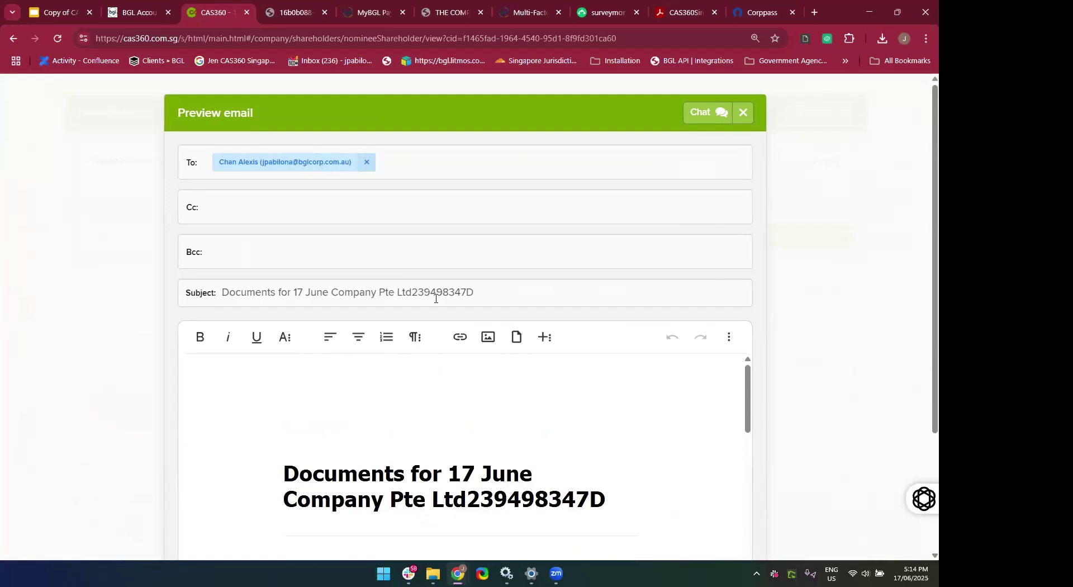
scroll(316, 444, "down", 10)
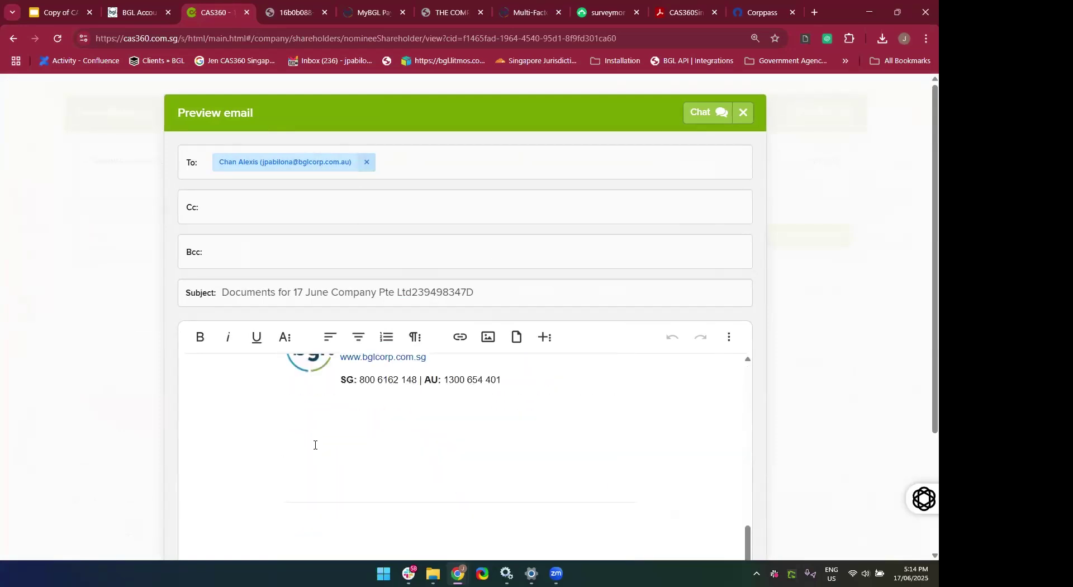
scroll(316, 445, "up", 1)
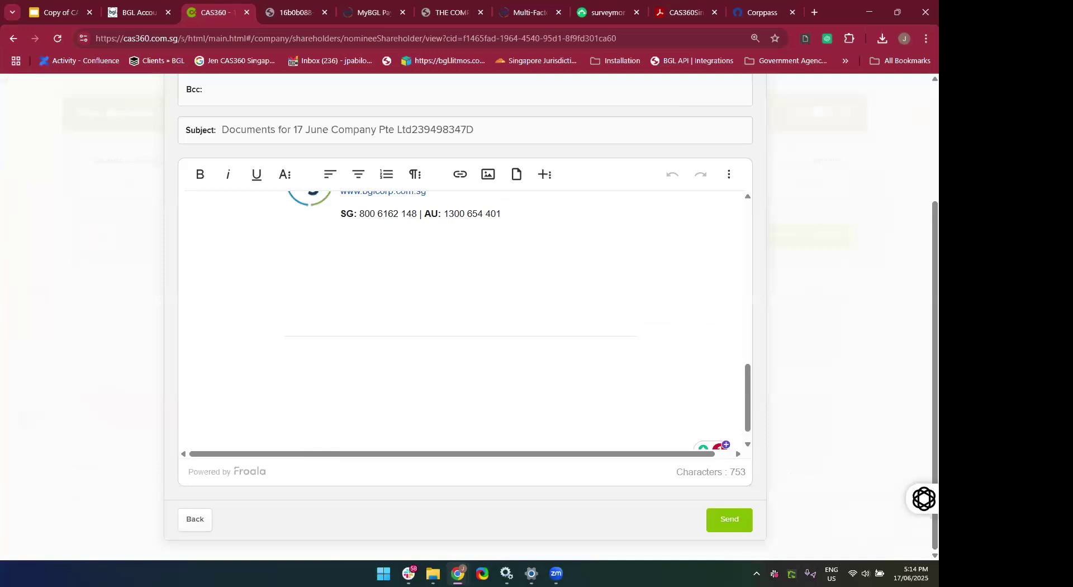
left_click(721, 532)
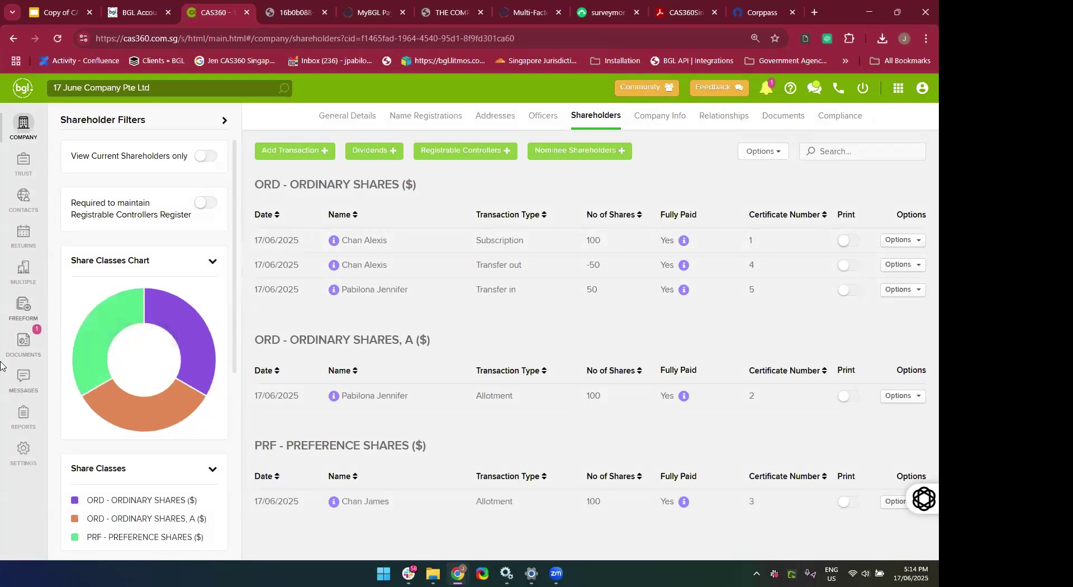
left_click(31, 349)
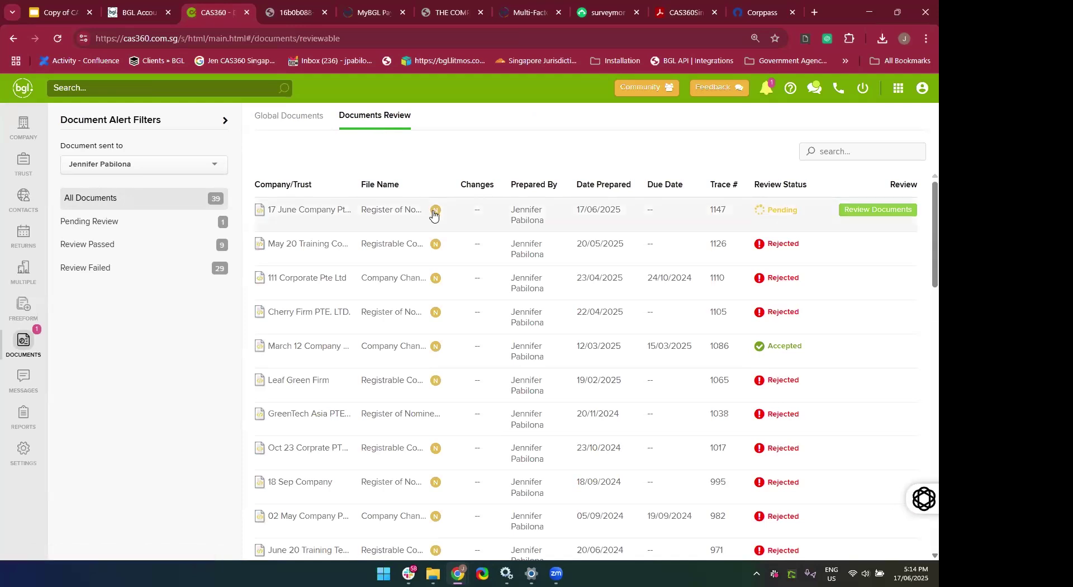
mouse_move(435, 216)
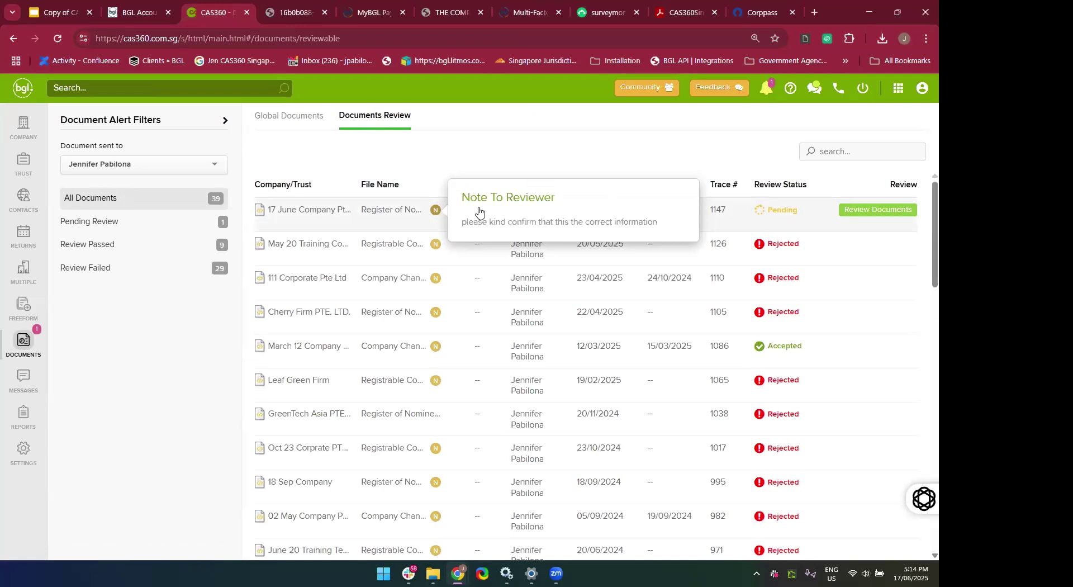
Open the pending nominee register for review and scroll through its PDF.
left_click(875, 217)
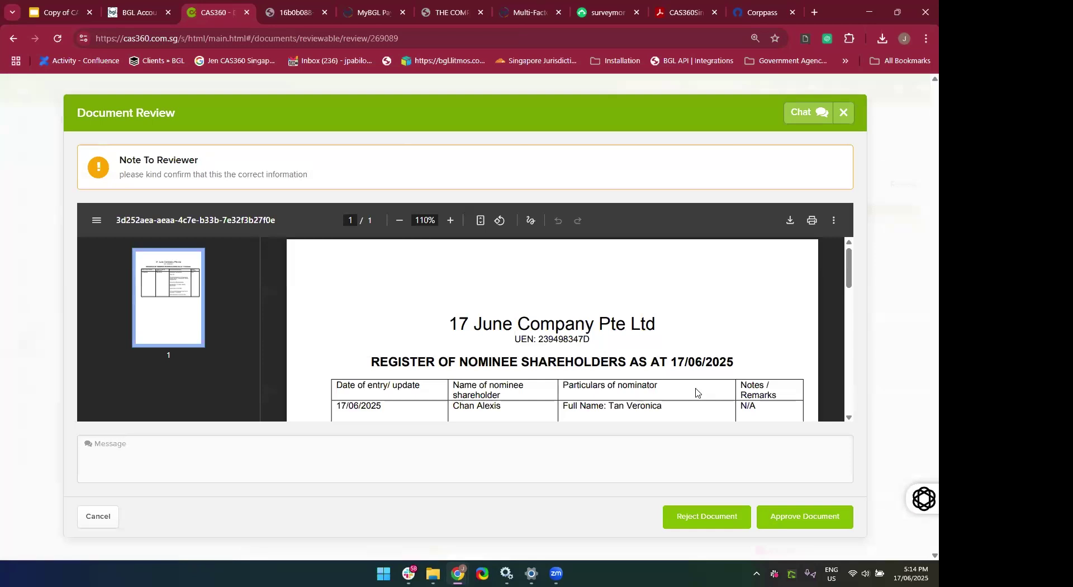
scroll(696, 393, "down", 3)
scroll(696, 376, "down", 1)
scroll(696, 375, "down", 5)
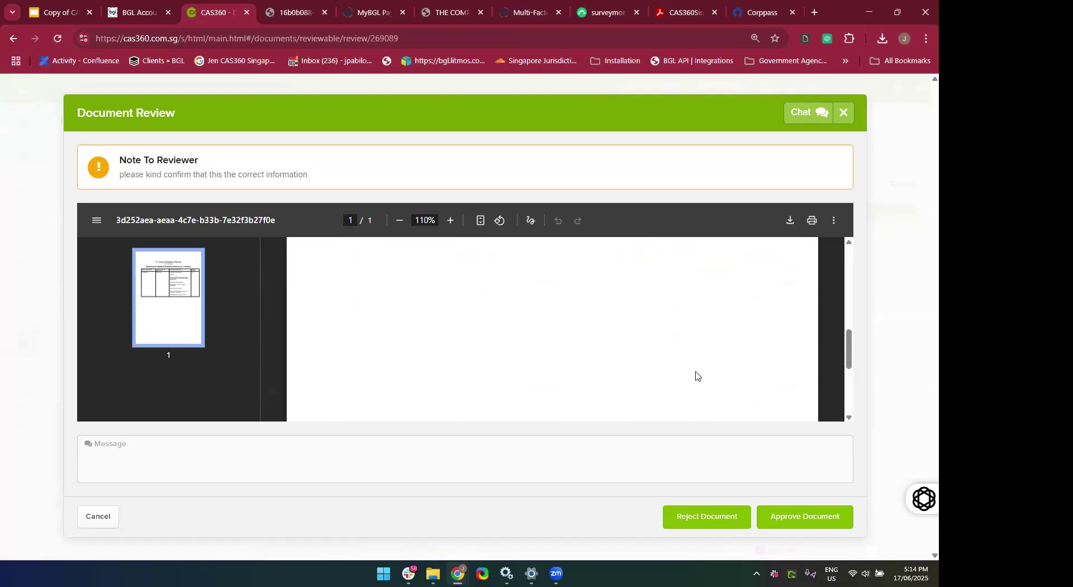
scroll(697, 376, "up", 3)
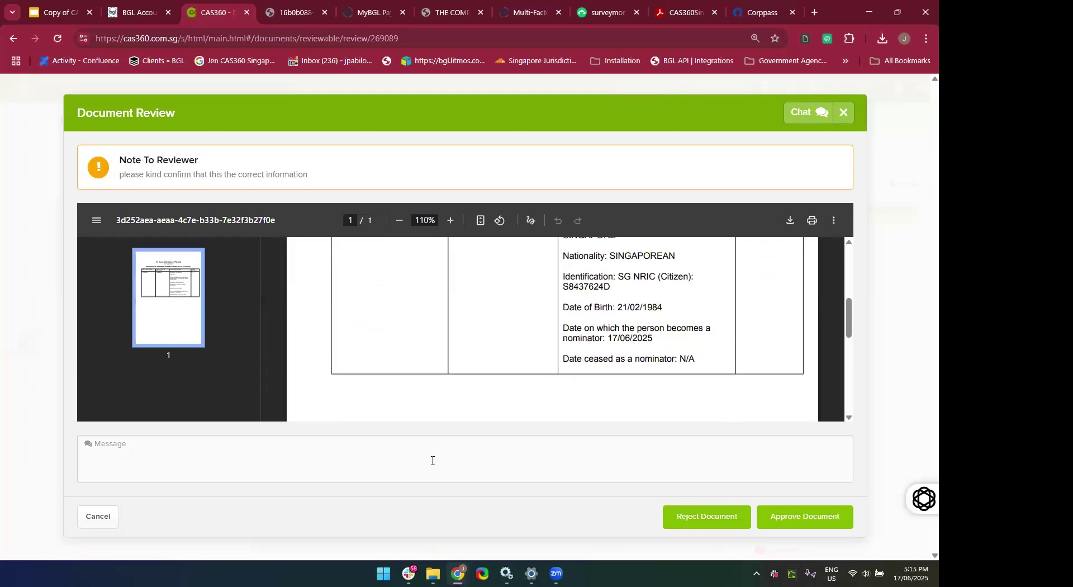
Reject the document with a message asking to check the nominator's passport details, expiring soon.
right_click(433, 460)
left_click(353, 463)
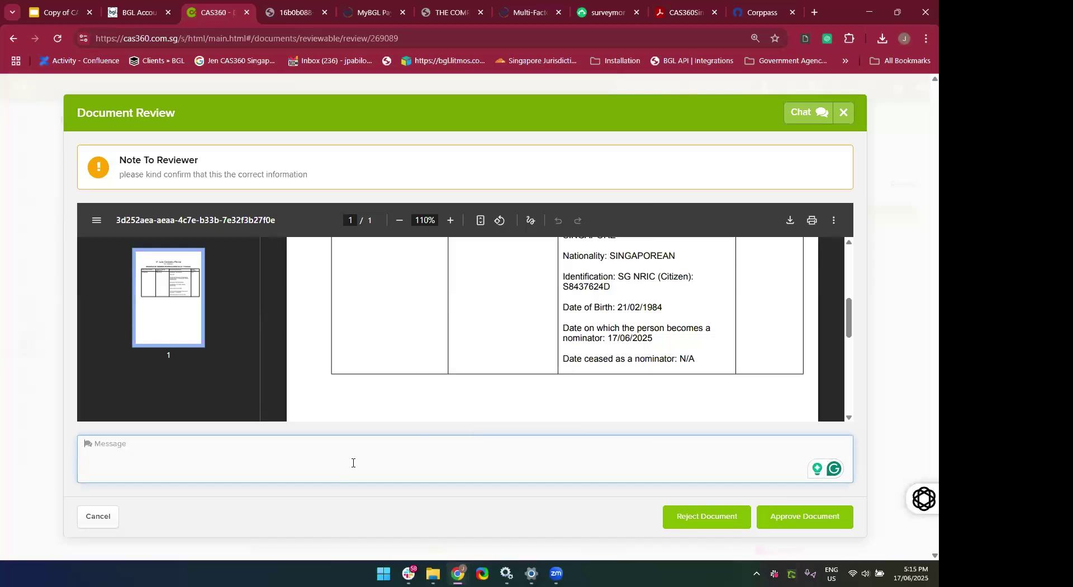
type("please check with Ver")
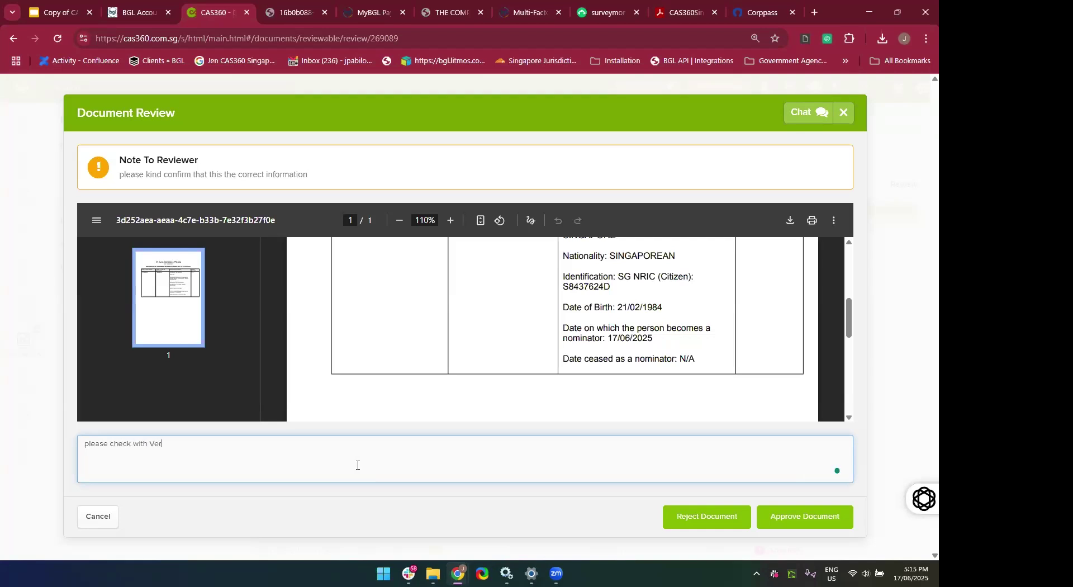
type("onica her passport details as it's expiring doo")
key("BackSpace")
key("BackSpace")
key("BackSpace")
key("BackSpace")
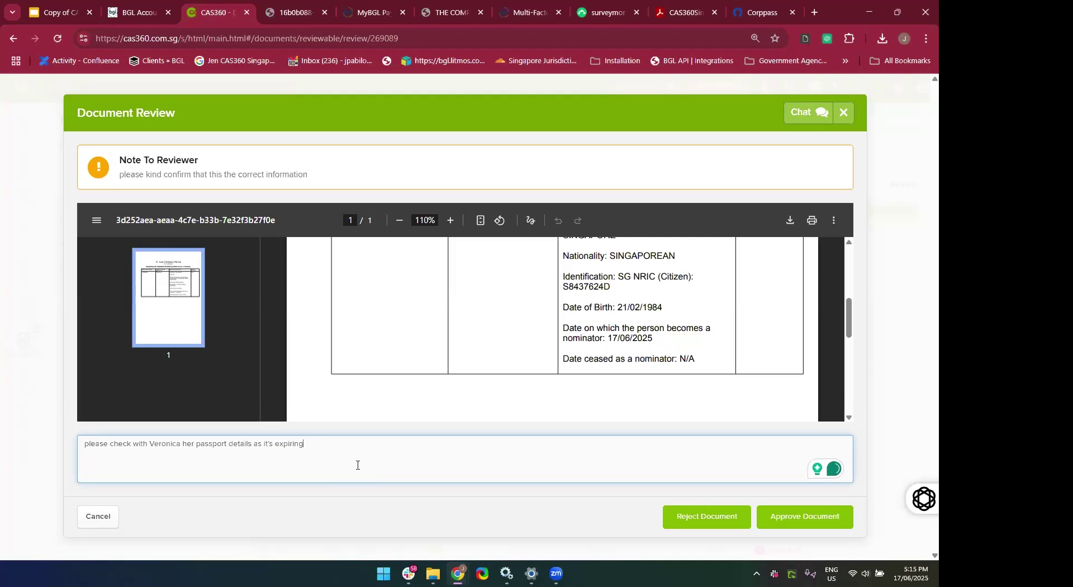
type("soon")
left_click(698, 527)
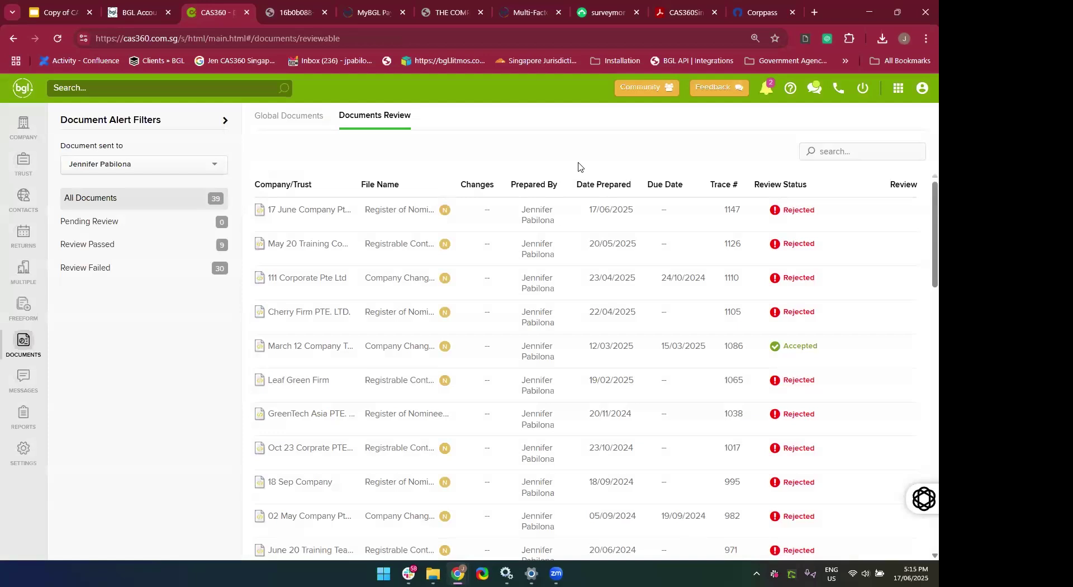
From notifications, view the rejected 17 June Company document and open row 1147's Options.
left_click(766, 95)
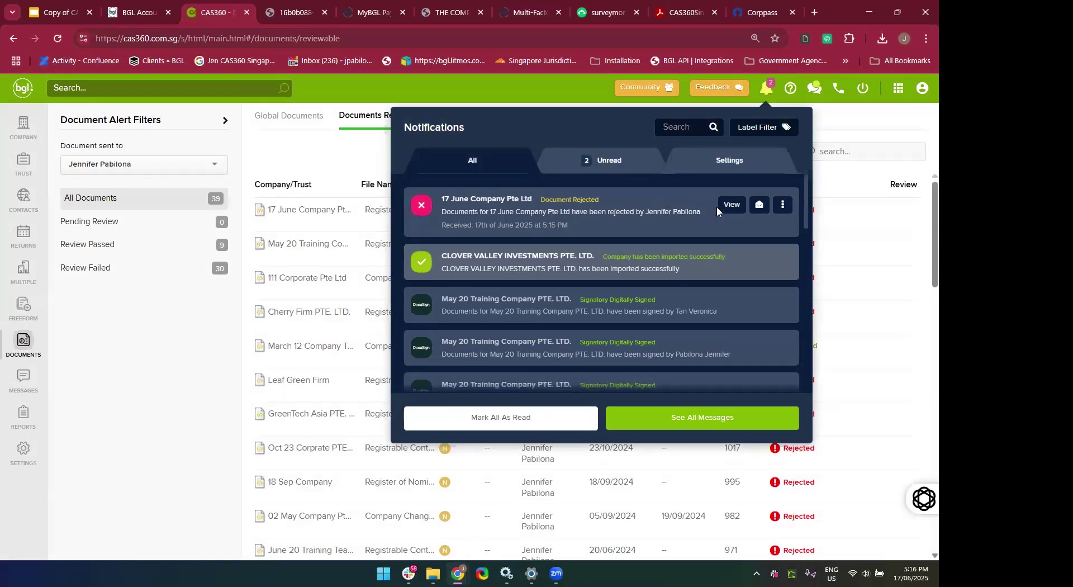
left_click(728, 216)
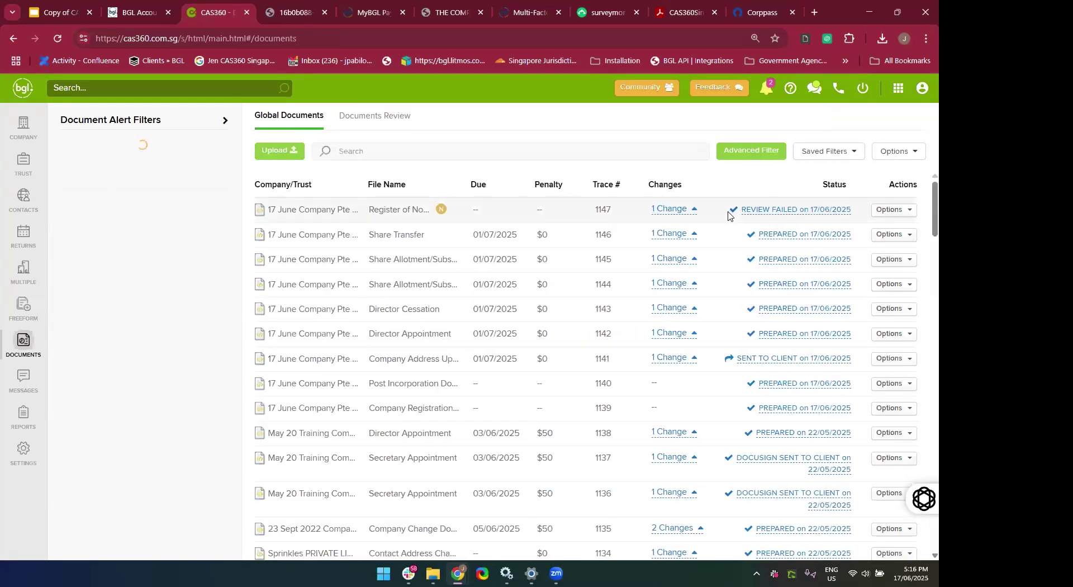
mouse_move(442, 212)
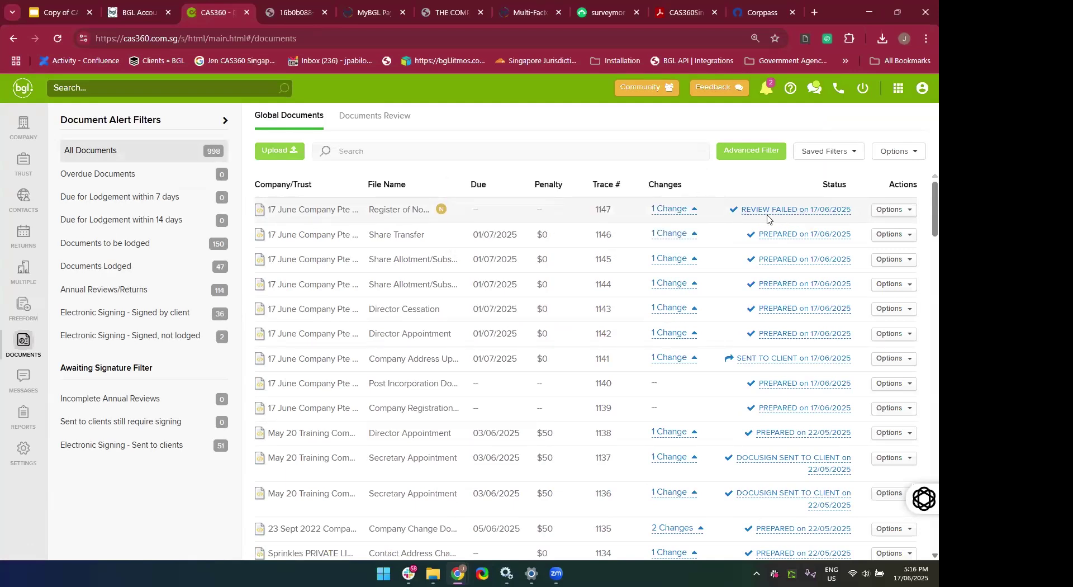
left_click(893, 215)
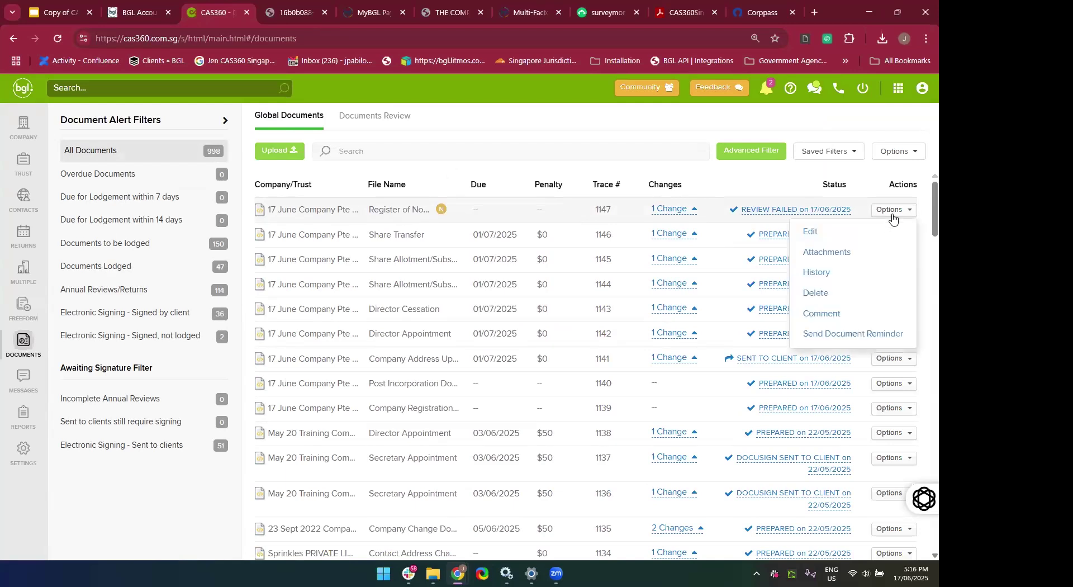
left_click(832, 252)
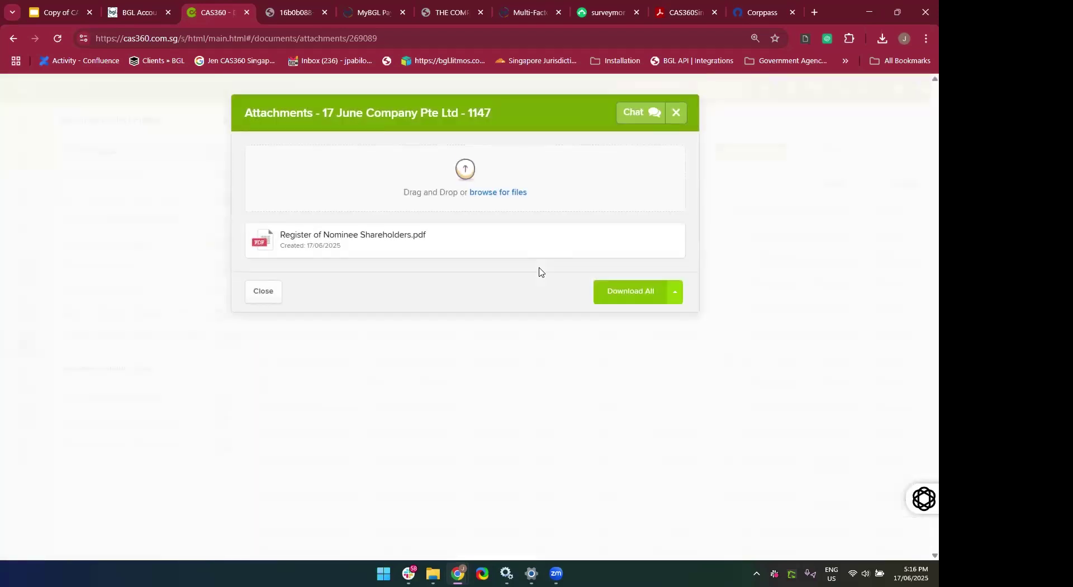
mouse_move(391, 246)
left_click(677, 113)
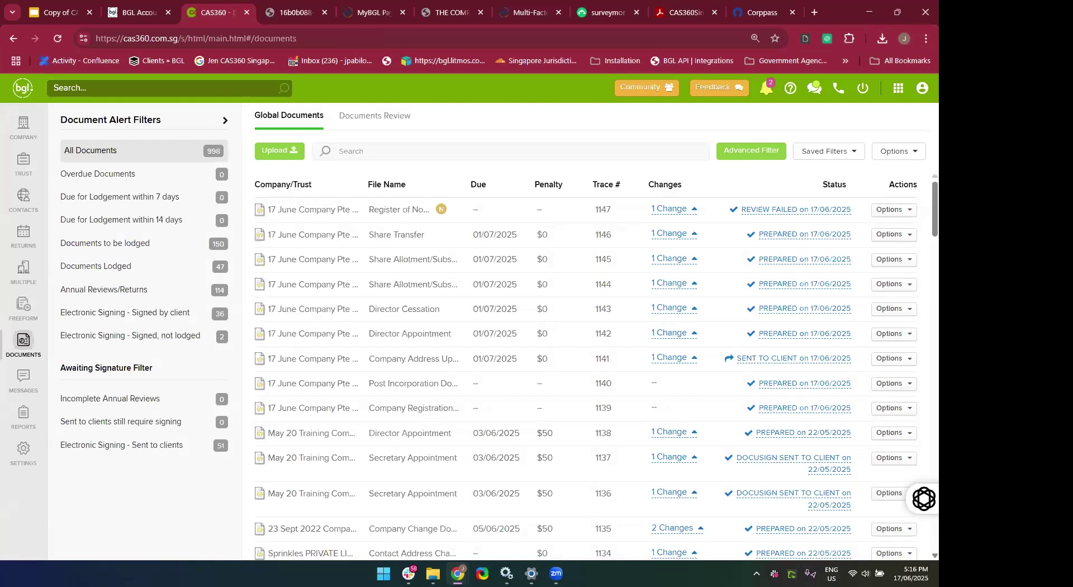
Search companies for '17' and open 17 June Company Pte Ltd's Shareholders tab.
left_click(22, 127)
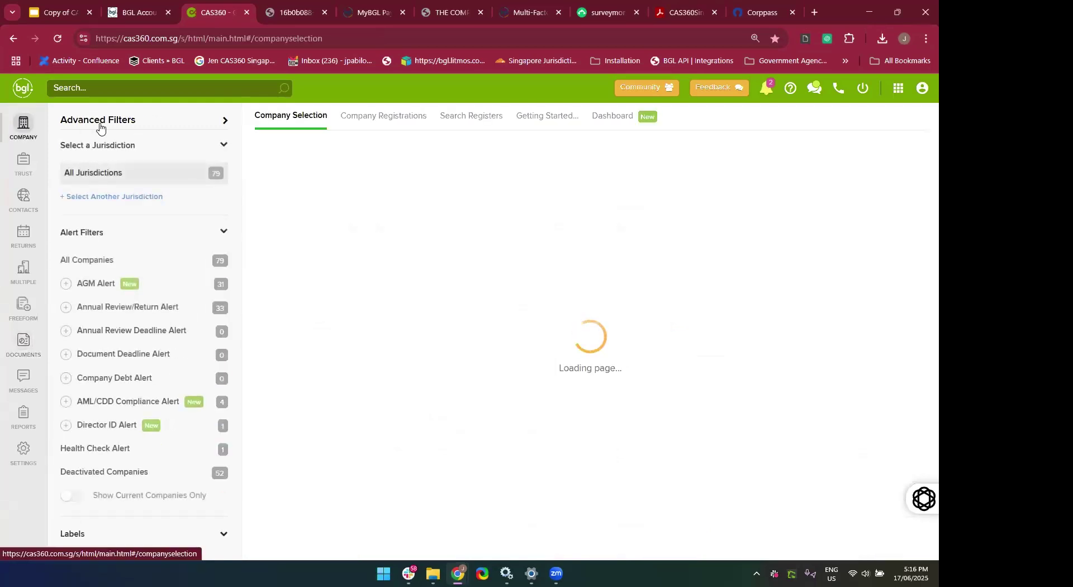
left_click(90, 90)
type("17")
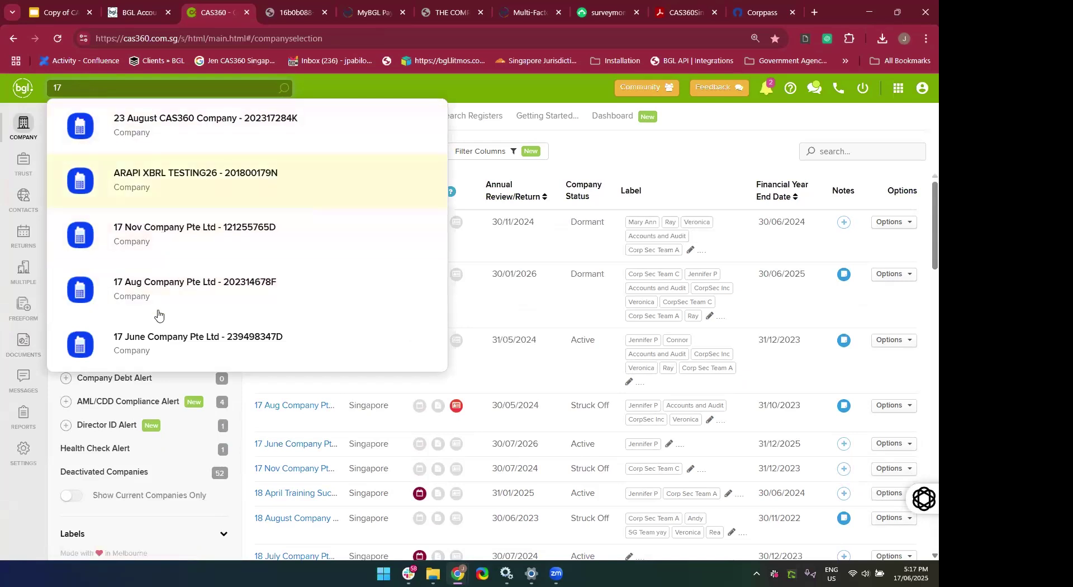
left_click(158, 341)
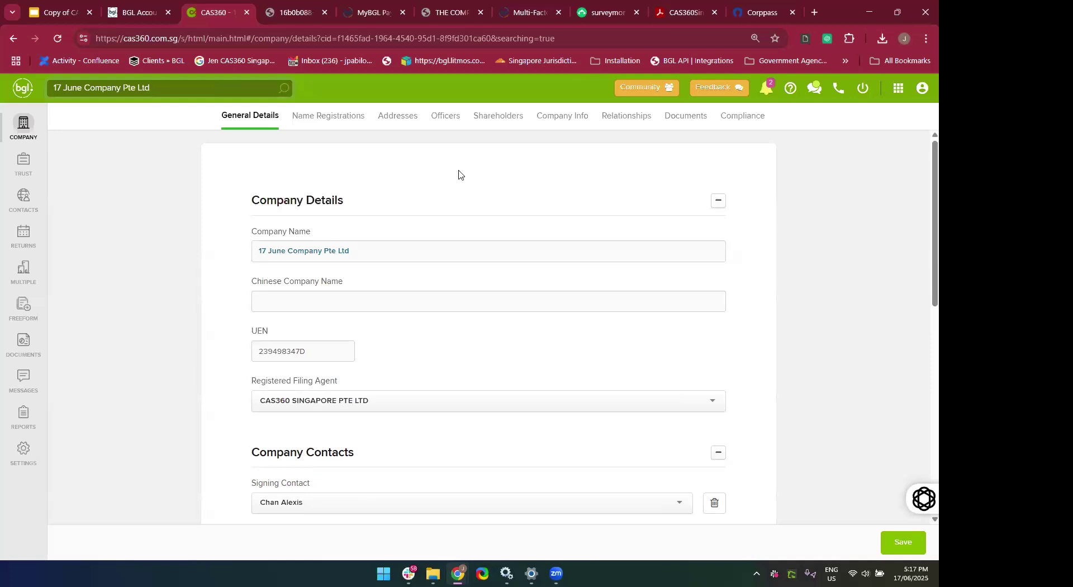
left_click(489, 129)
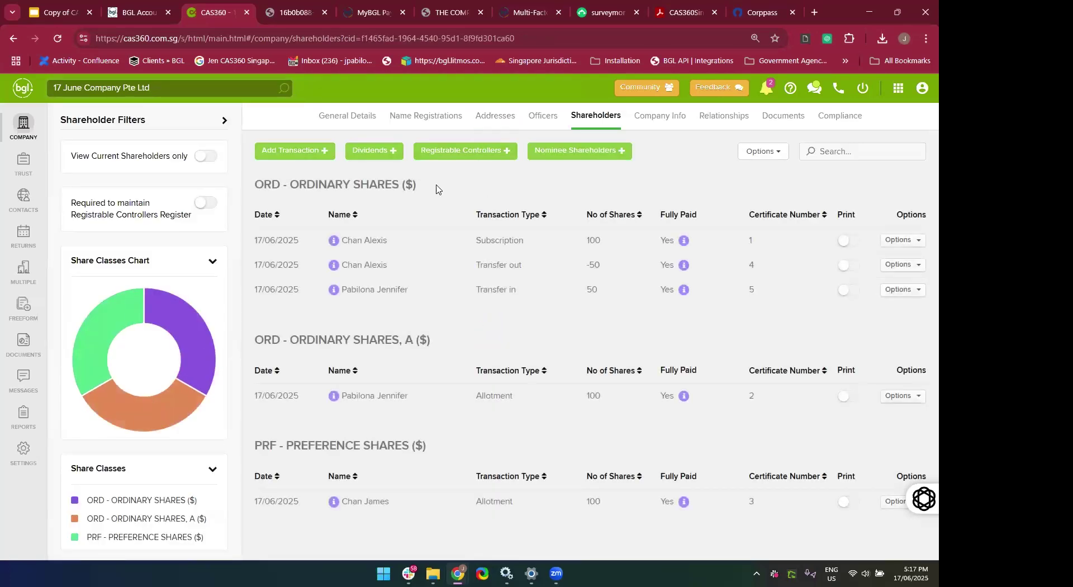
Switch on 'Required to maintain Registrable Controllers Register' and show the controller actions.
left_click(448, 160)
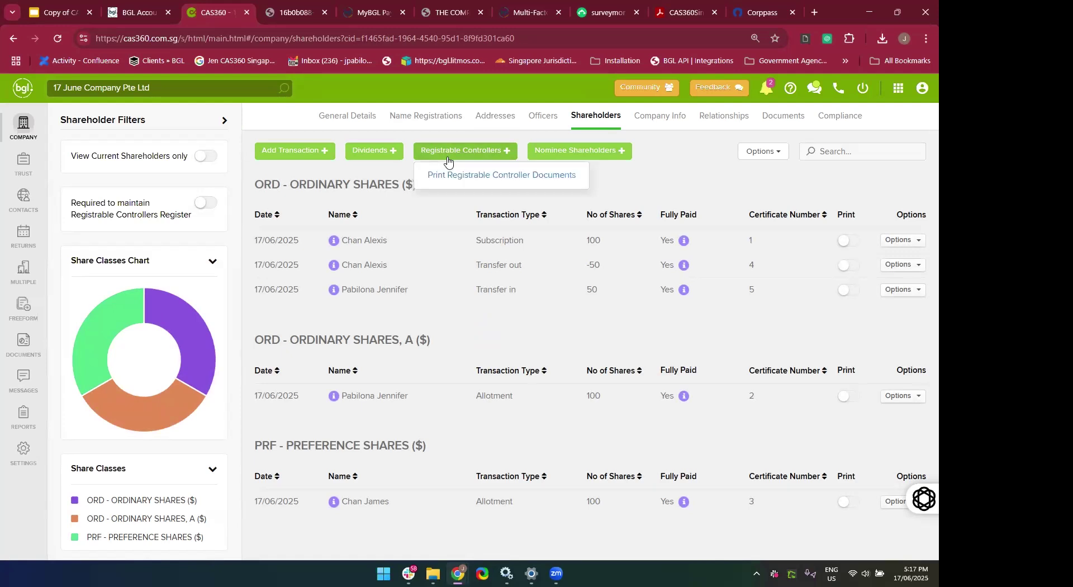
left_click(684, 176)
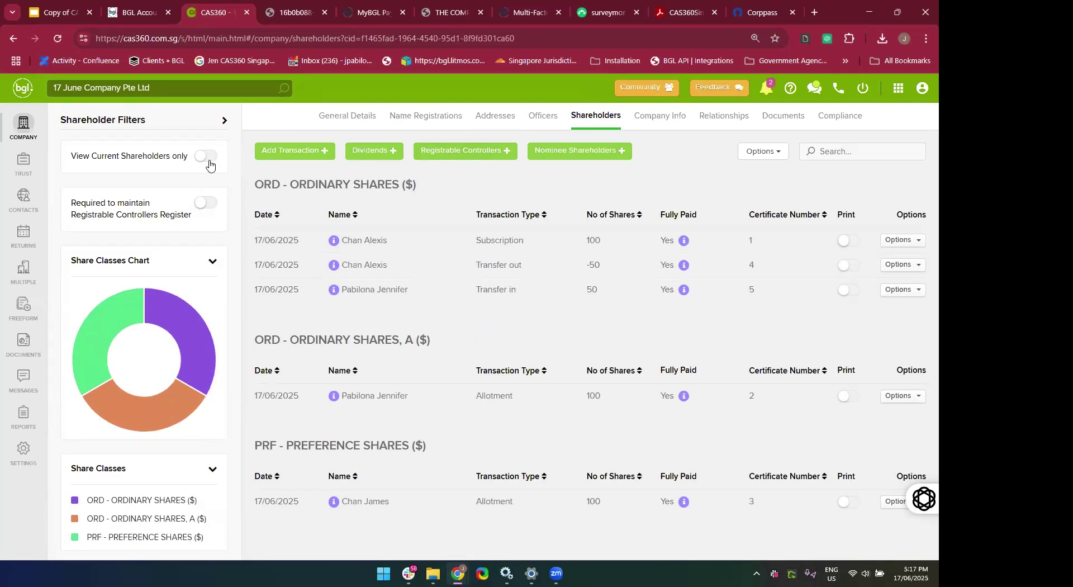
left_click(204, 208)
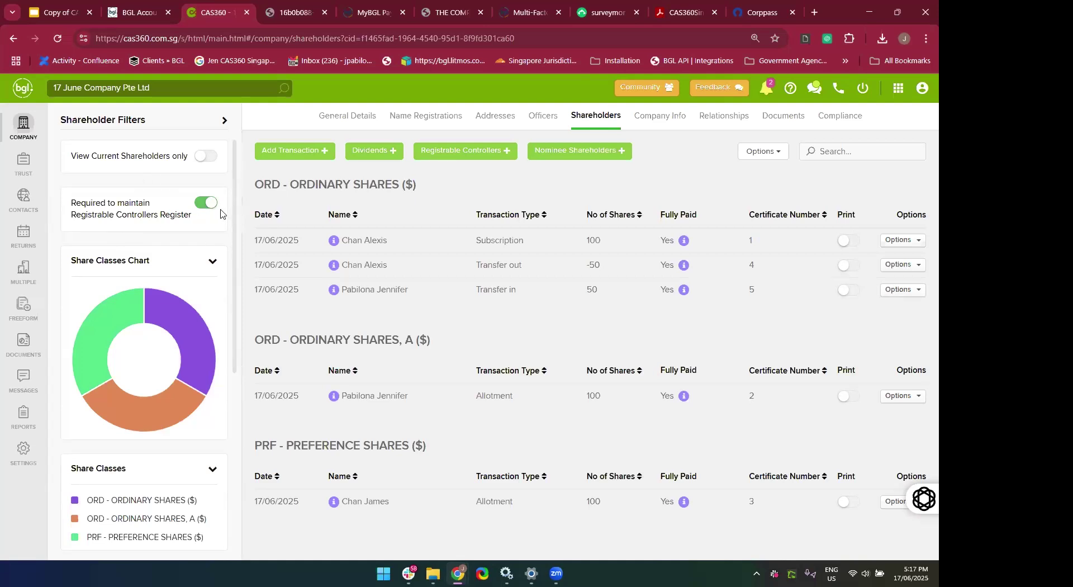
left_click(478, 156)
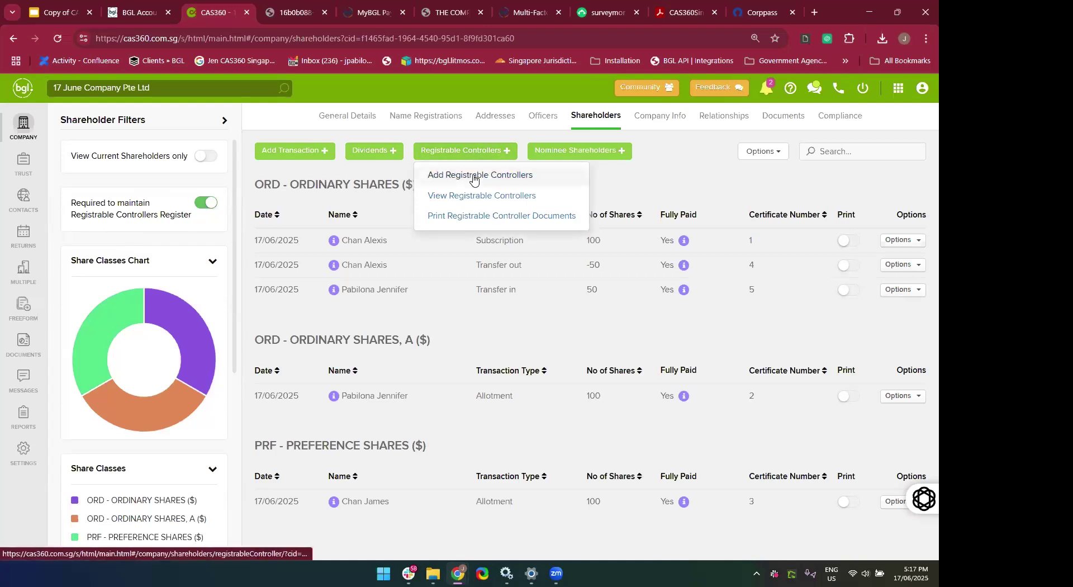
Start a new registrable controller, picking the contact matching 'je'.
left_click(473, 178)
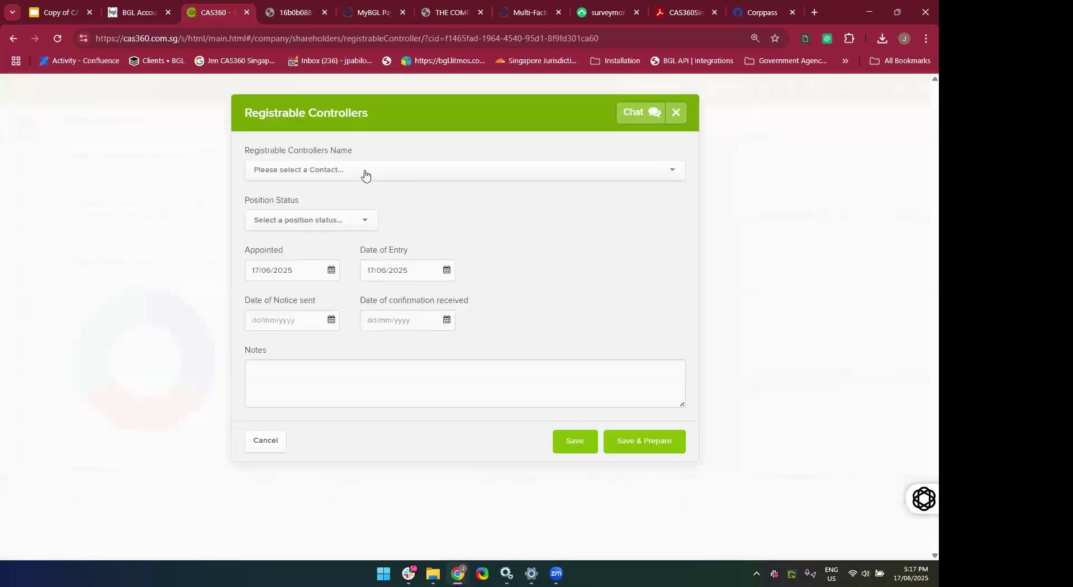
left_click(365, 172)
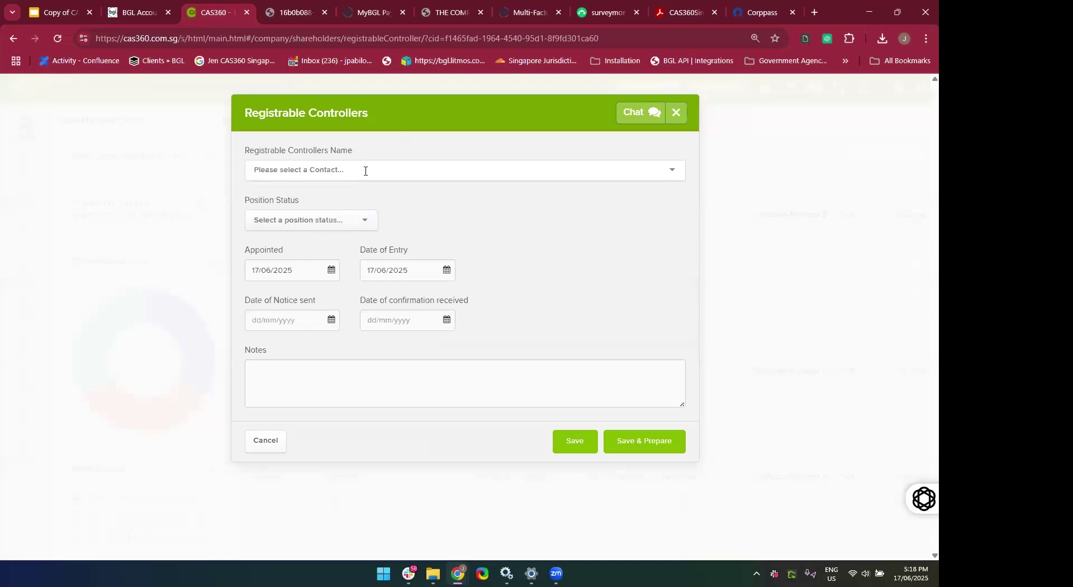
type("je")
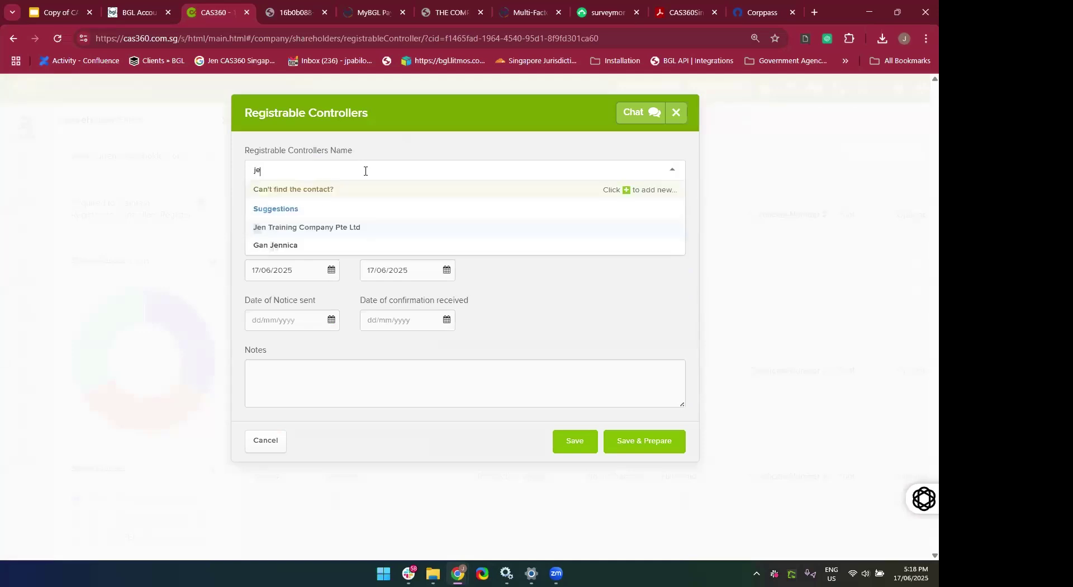
left_click(333, 206)
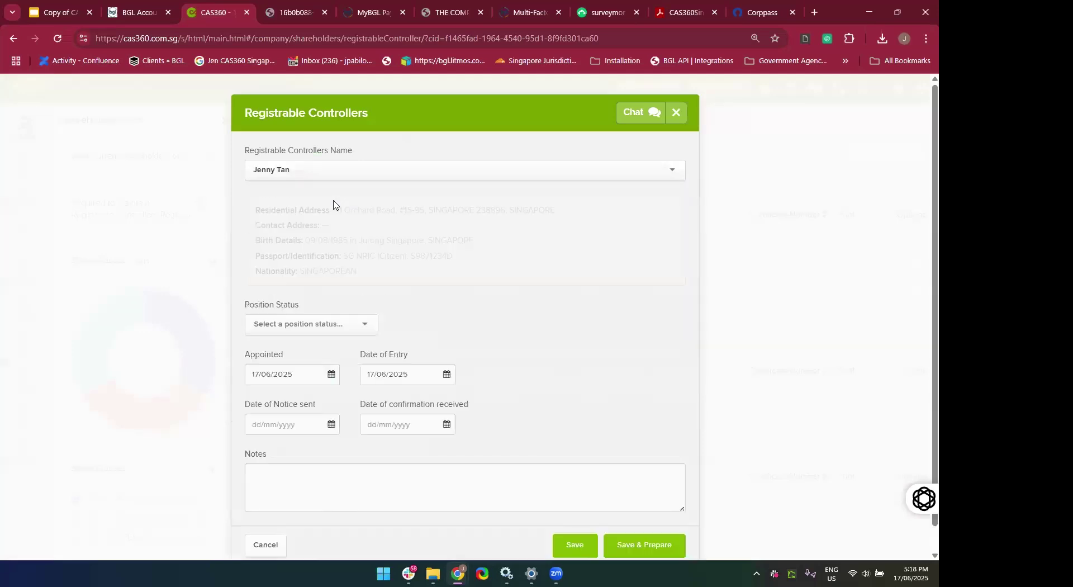
scroll(475, 339, "down", 1)
scroll(347, 409, "down", 1)
left_click(338, 441)
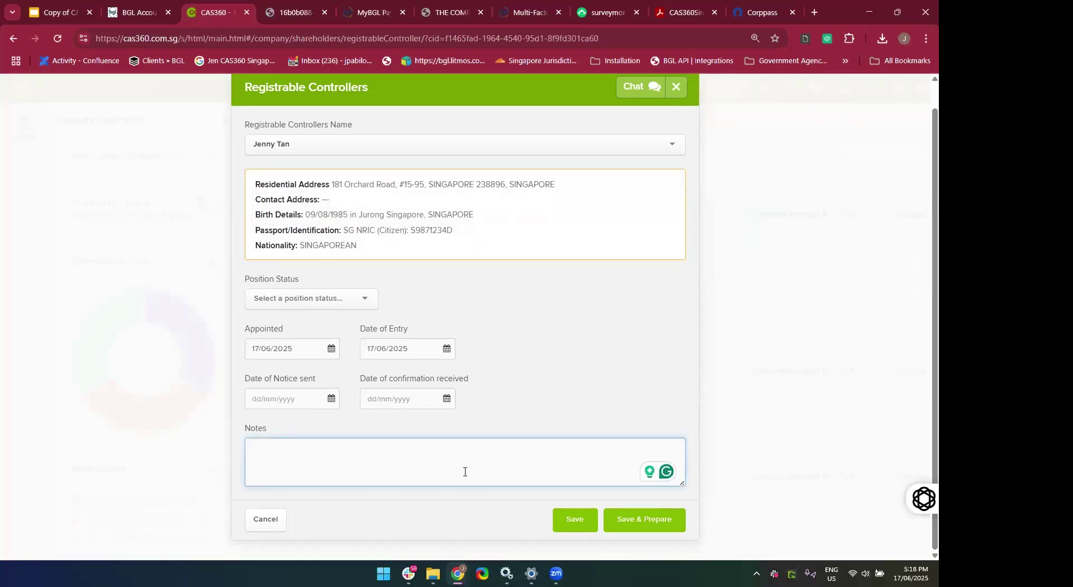
Set notice-sent date 17/06/2025 and status Appointed, then Save & Prepare the controller.
left_click(287, 405)
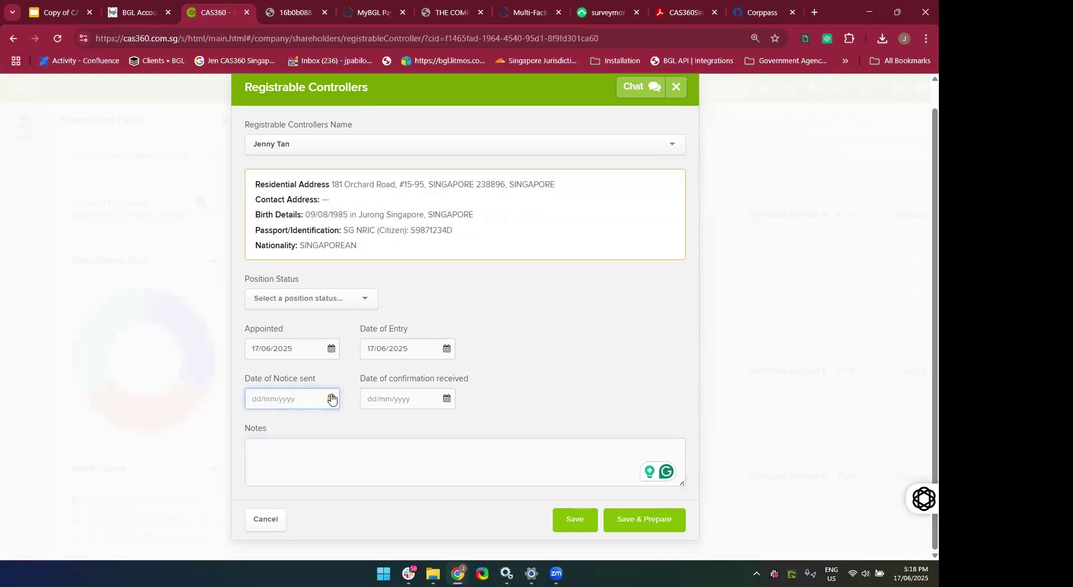
left_click(331, 397)
left_click(303, 488)
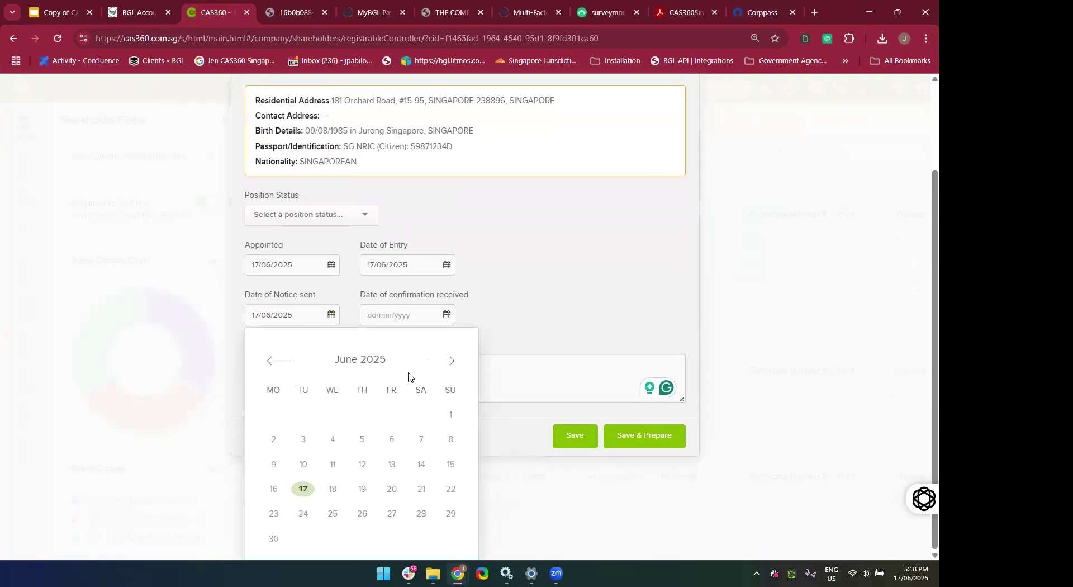
left_click(447, 314)
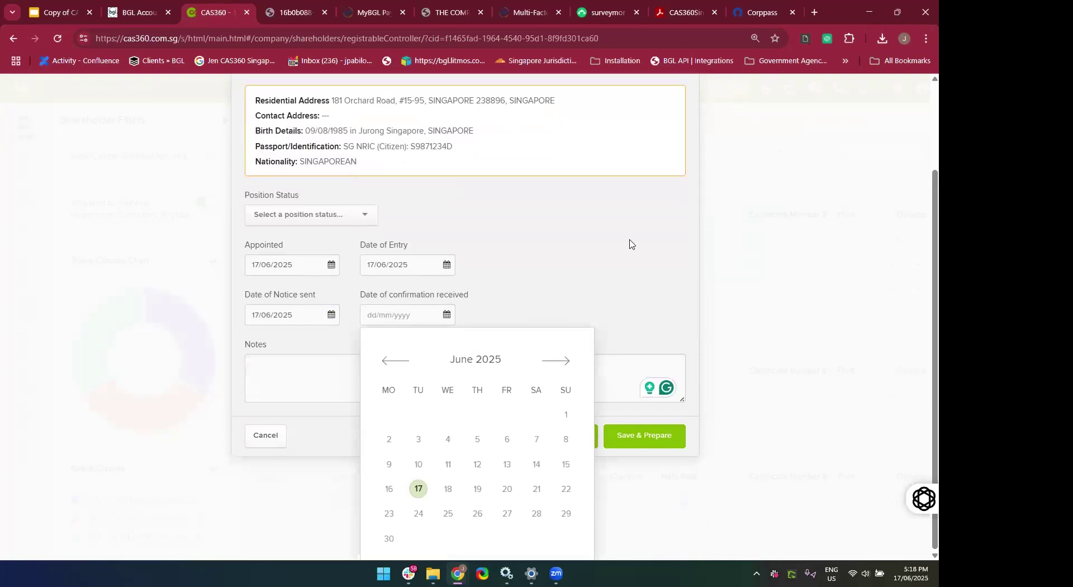
left_click(631, 356)
scroll(640, 439, "up", 2)
left_click(637, 438)
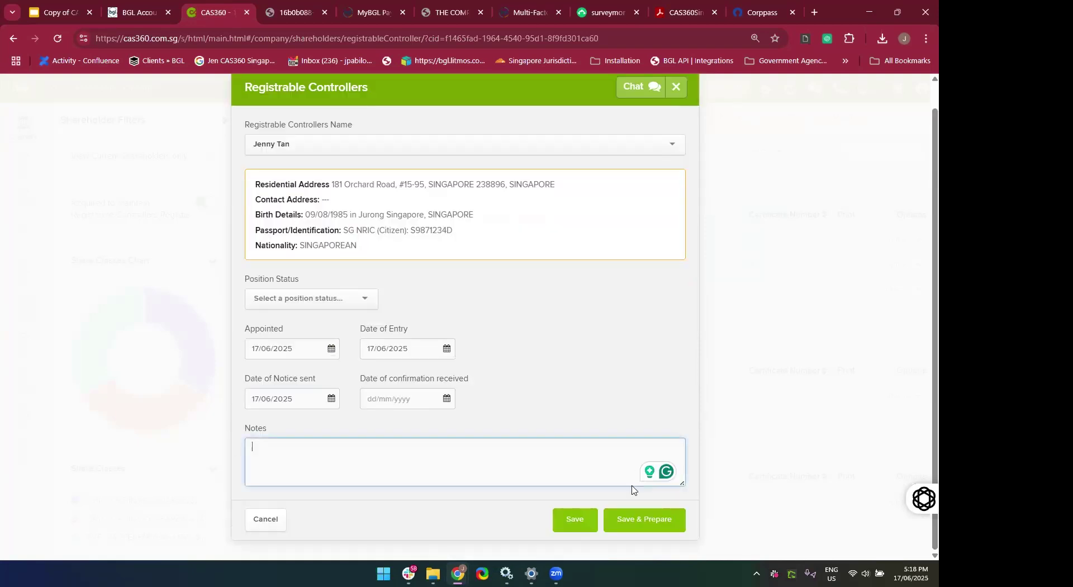
left_click(640, 533)
left_click(332, 303)
left_click(328, 317)
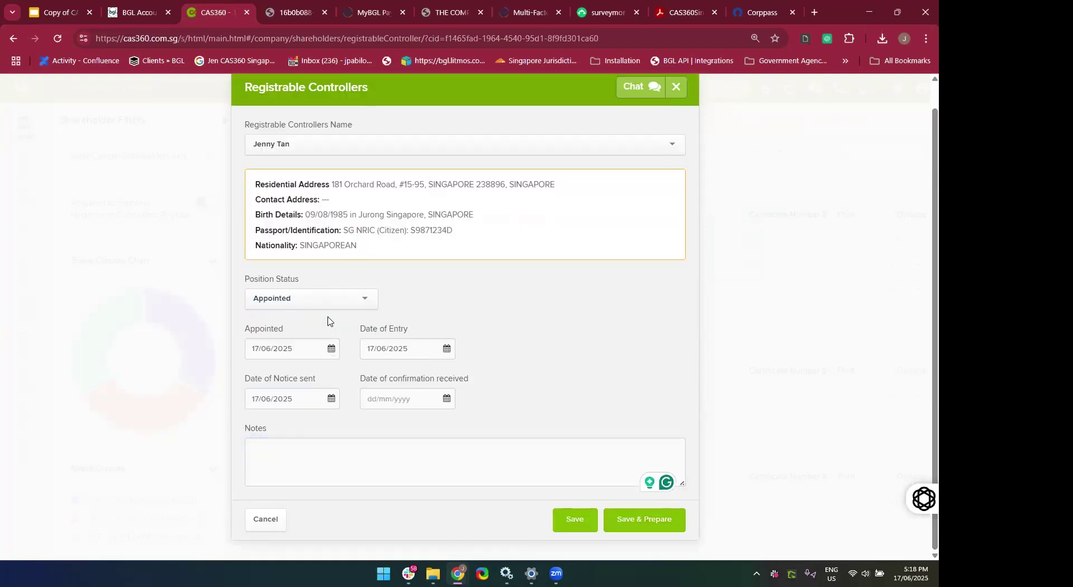
left_click(623, 522)
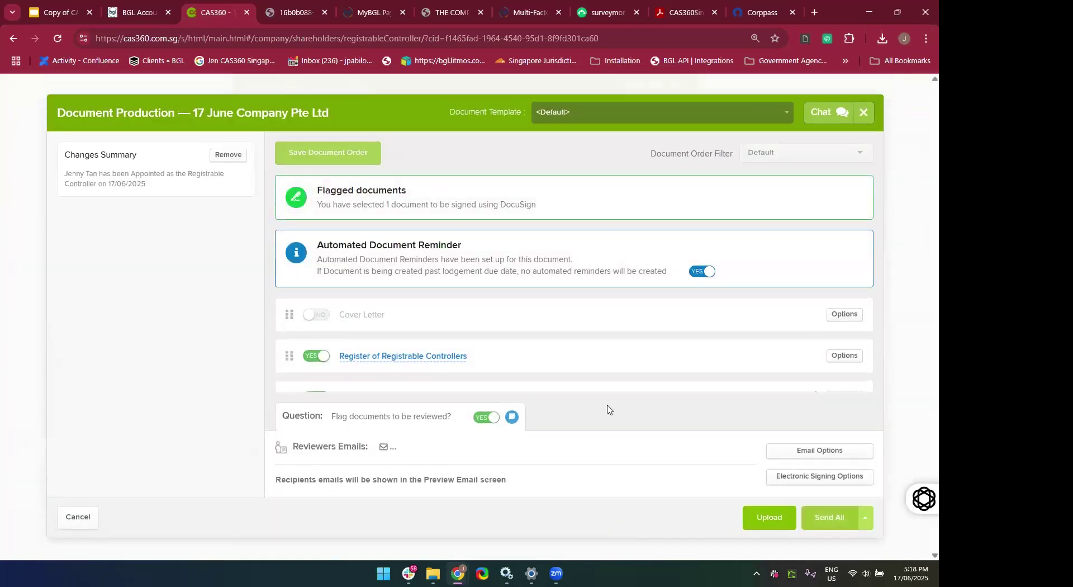
Turn off document review flagging and preview the Register of Registrable Controllers.
left_click(495, 425)
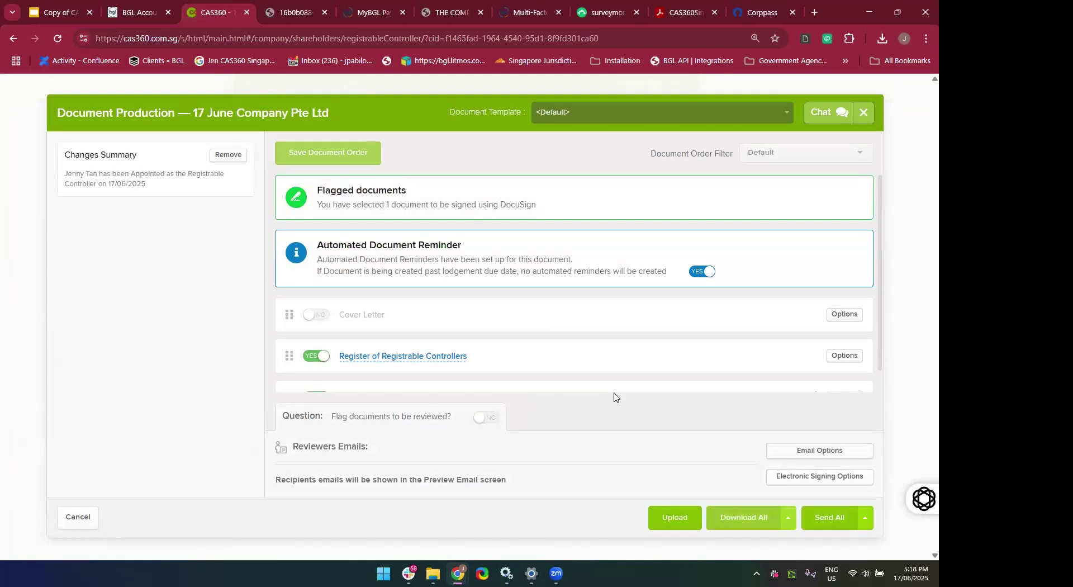
scroll(601, 302, "down", 1)
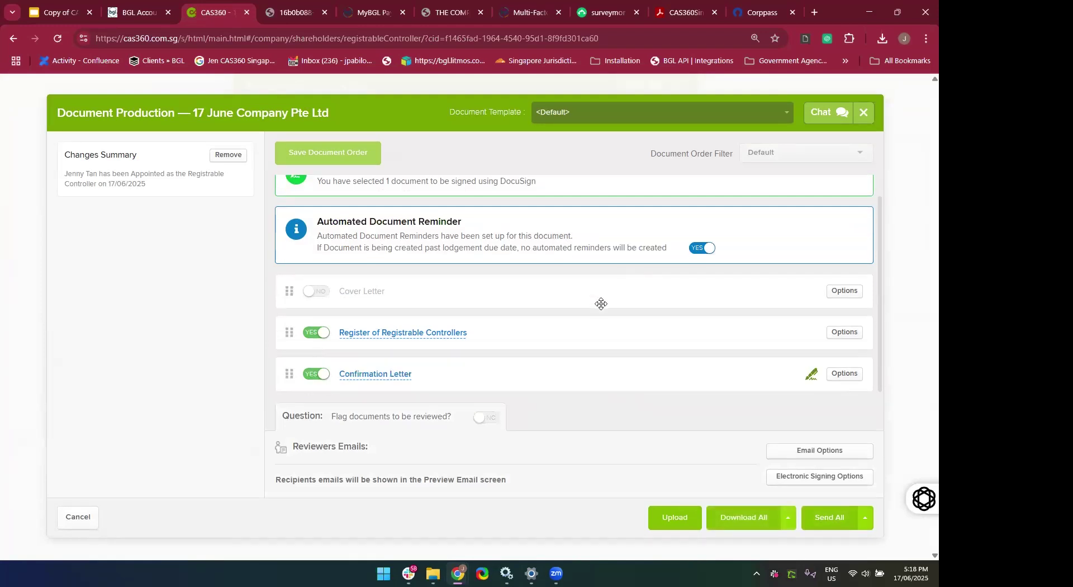
left_click(398, 336)
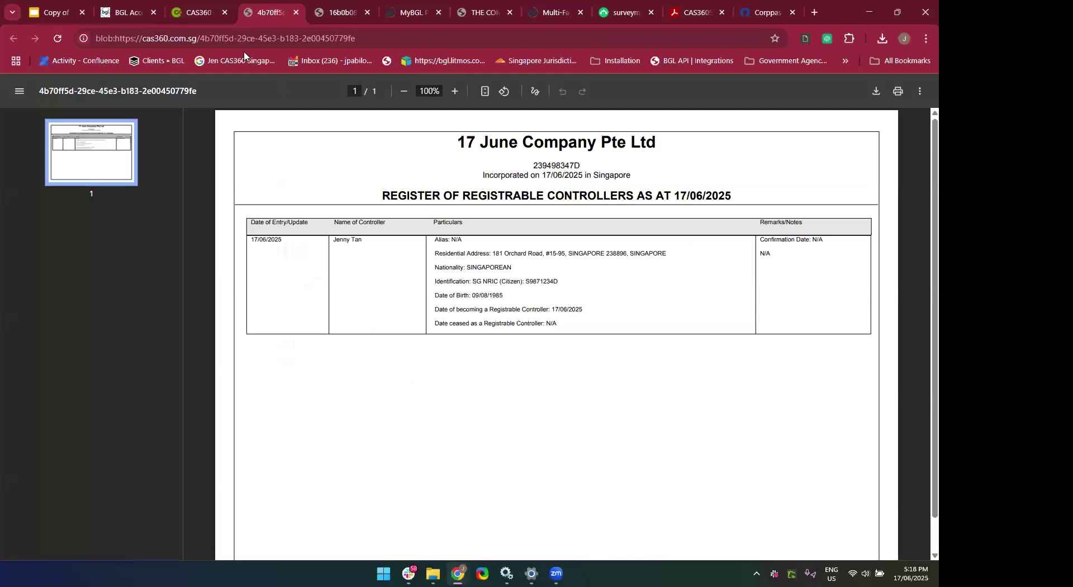
left_click(297, 14)
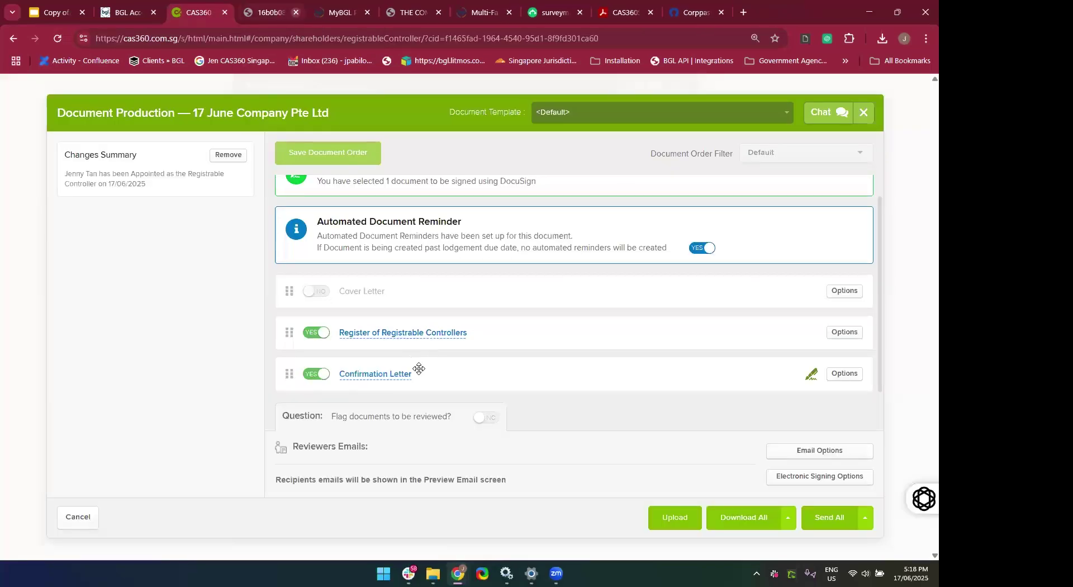
Preview the two-page Confirmation Letter PDF, then close it.
left_click(380, 380)
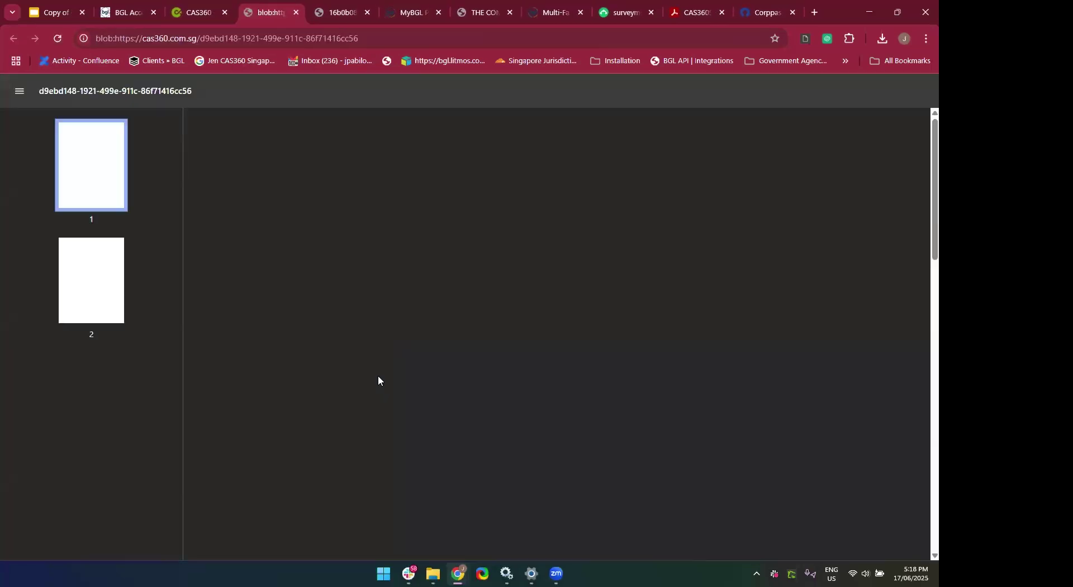
scroll(379, 380, "down", 10)
scroll(379, 380, "down", 5)
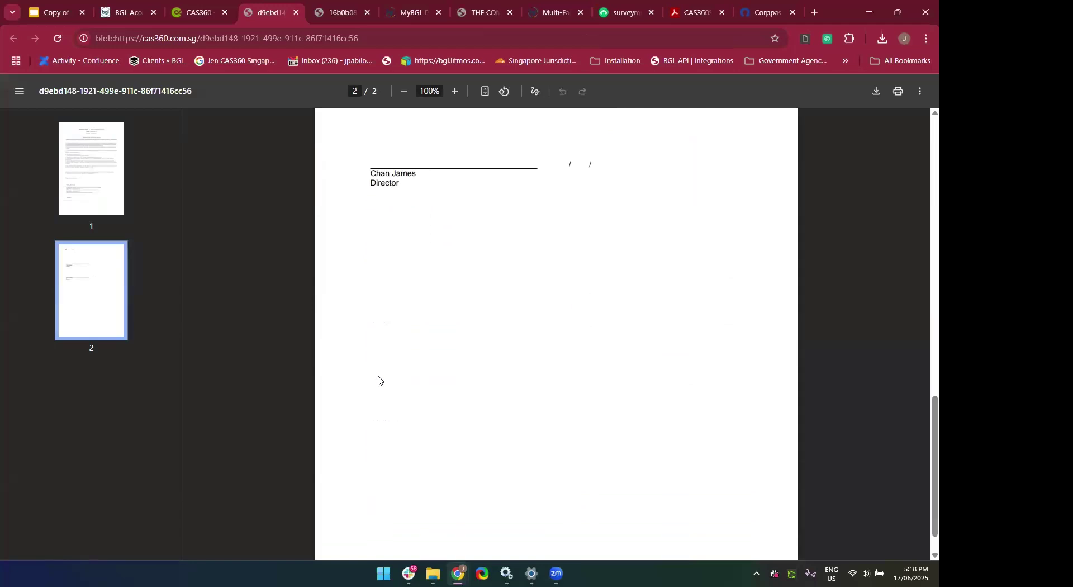
scroll(379, 380, "up", 15)
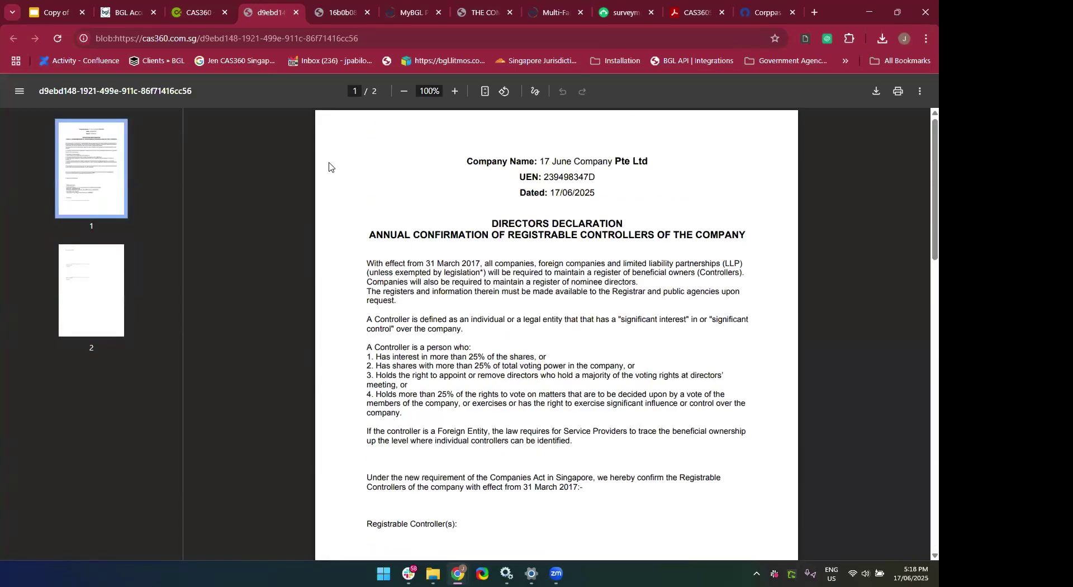
left_click(297, 11)
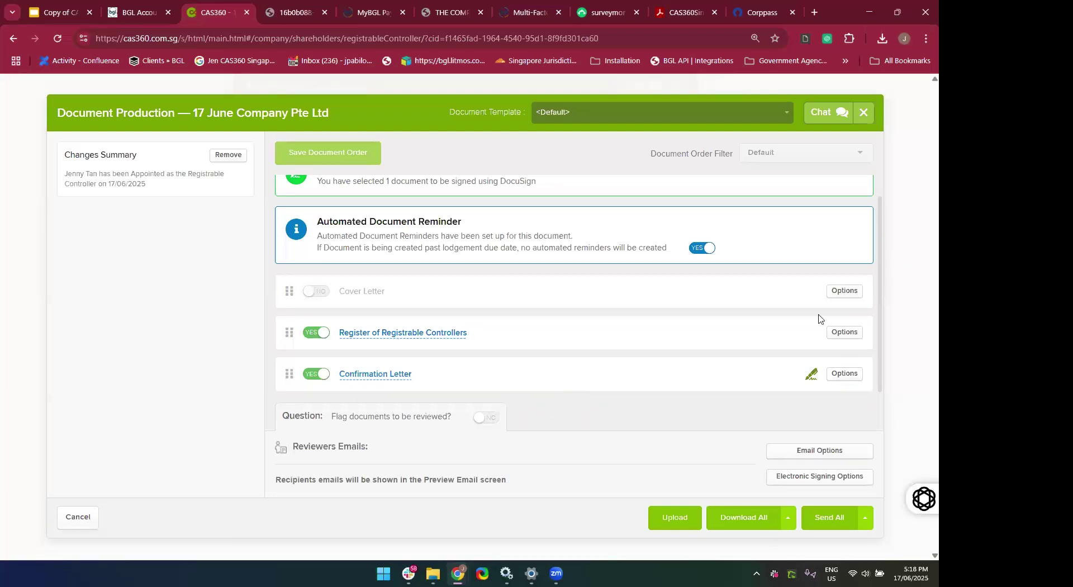
Download all the registrable controller documents, review Registrable Controllers Documents - 1148.pdf, and close Acrobat.
left_click(746, 525)
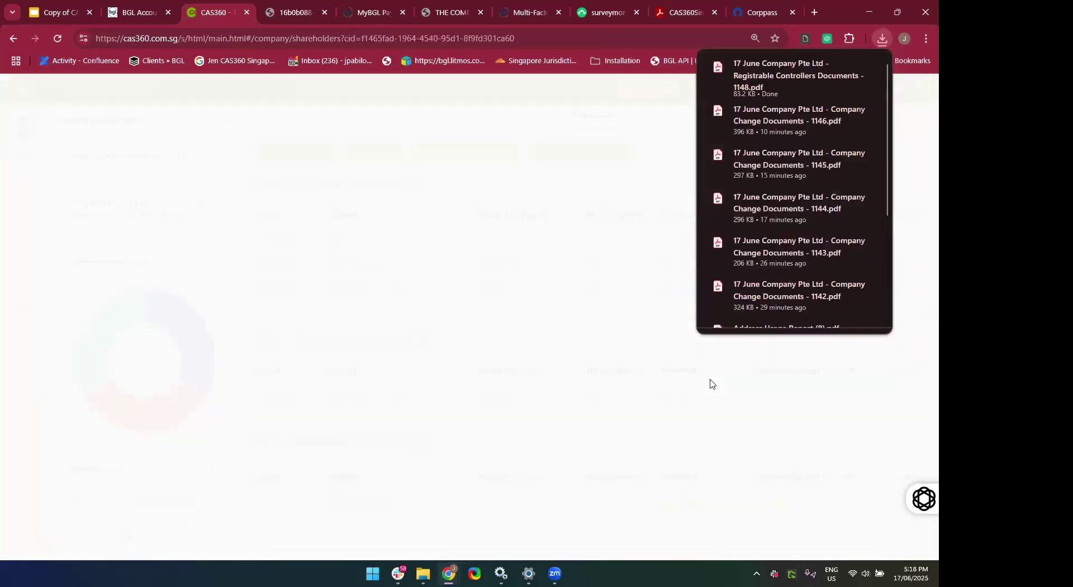
scroll(607, 447, "down", 15)
scroll(608, 447, "up", 8)
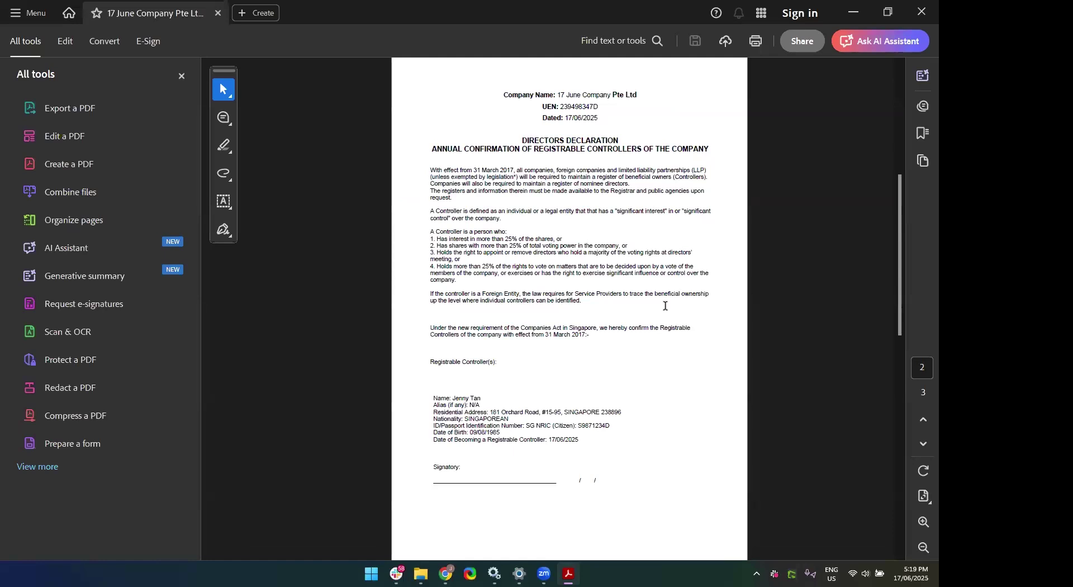
left_click(918, 15)
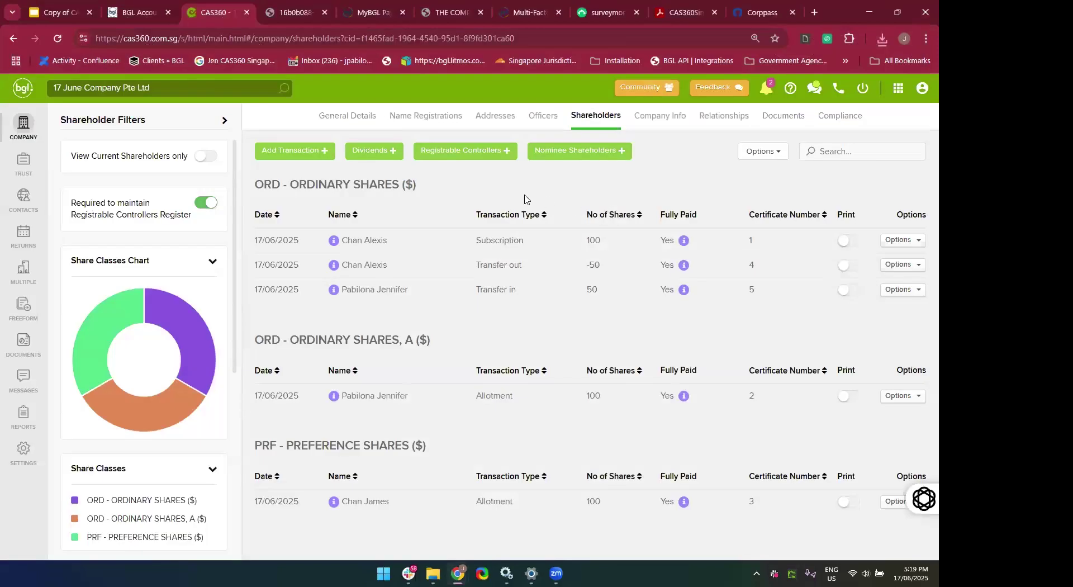
Start Print Registrable Controller Documents with notices on, type Notice for Controllers 386AG(2)(a).
left_click(478, 159)
left_click(478, 160)
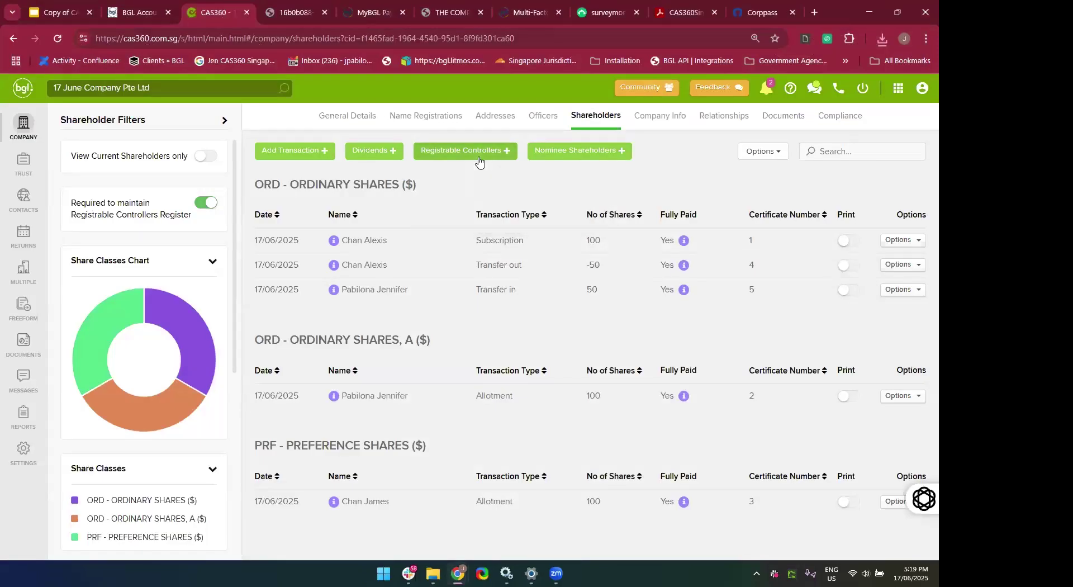
left_click(478, 161)
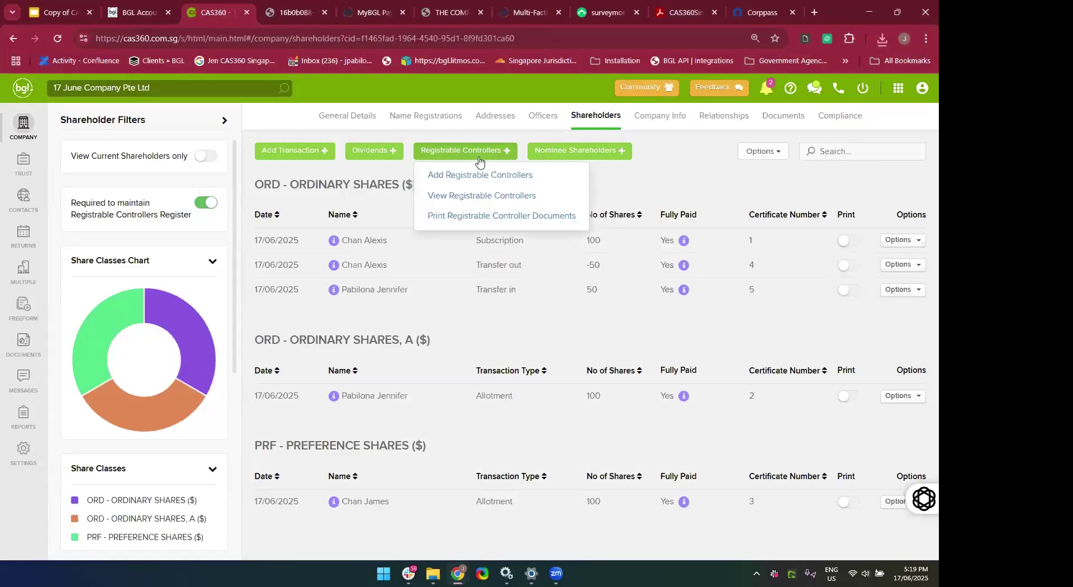
left_click(471, 217)
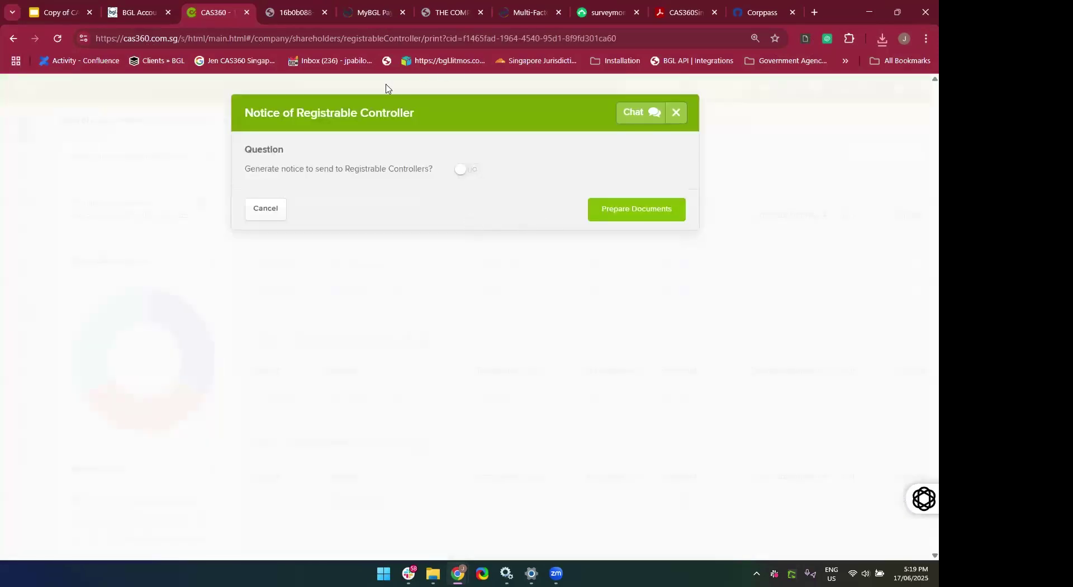
left_click(468, 177)
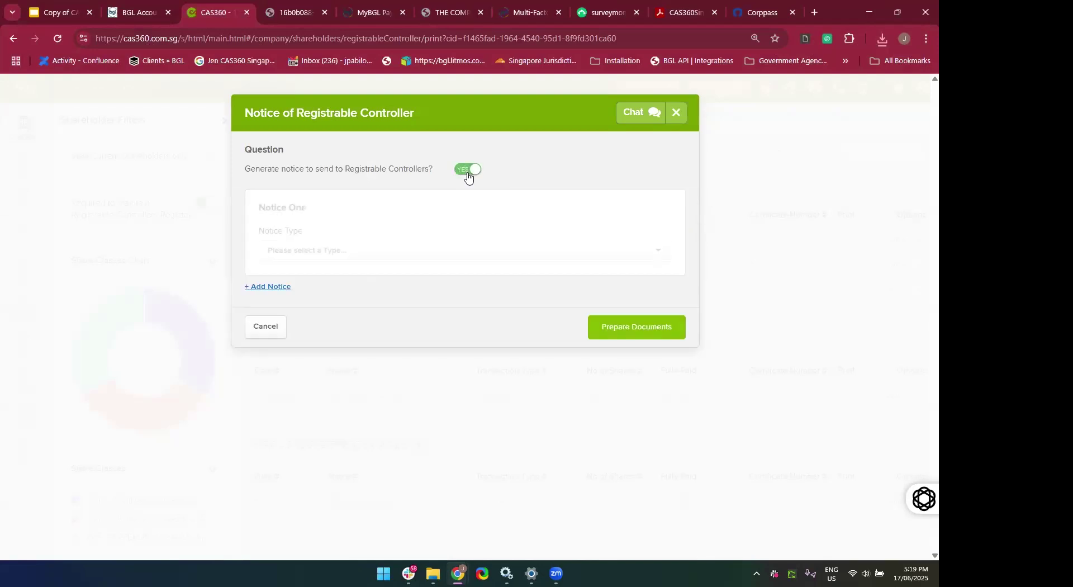
left_click(410, 255)
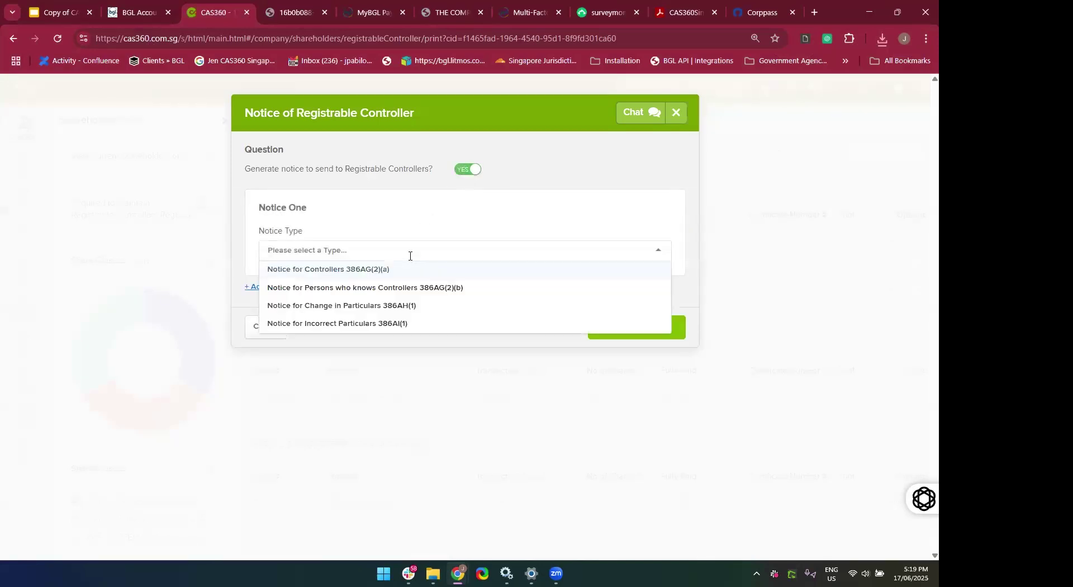
left_click(371, 270)
Address the notice to the registrable controller, signatory capacity Authorised Representative (Foreign companies).
left_click(373, 301)
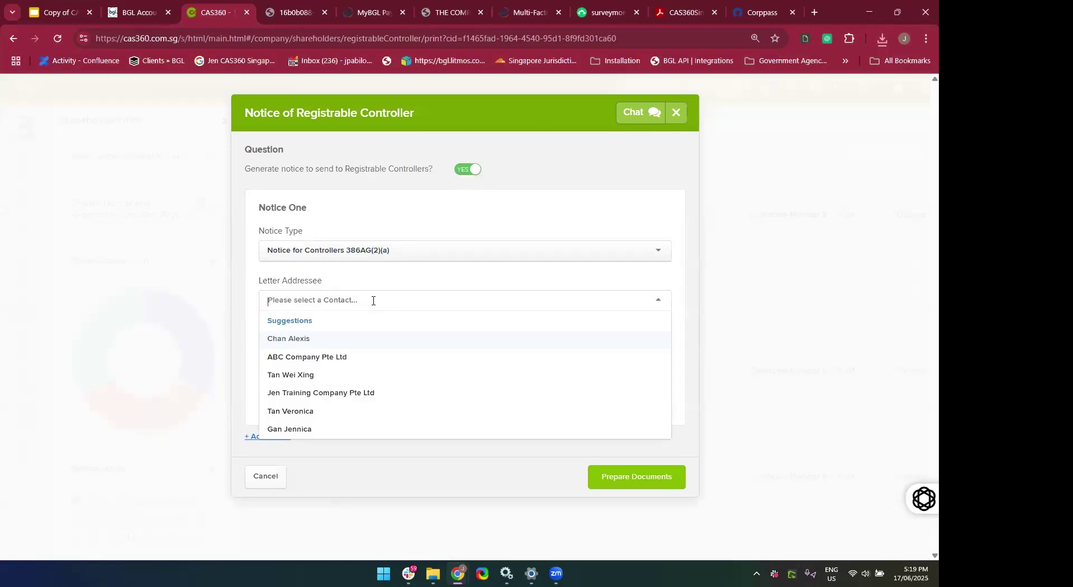
type("Jenn")
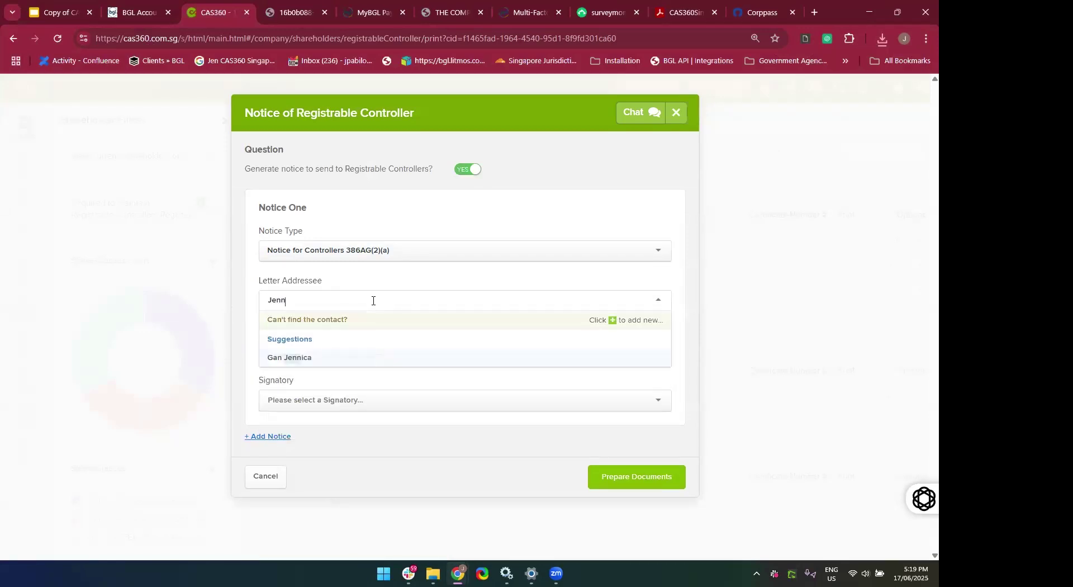
type("y")
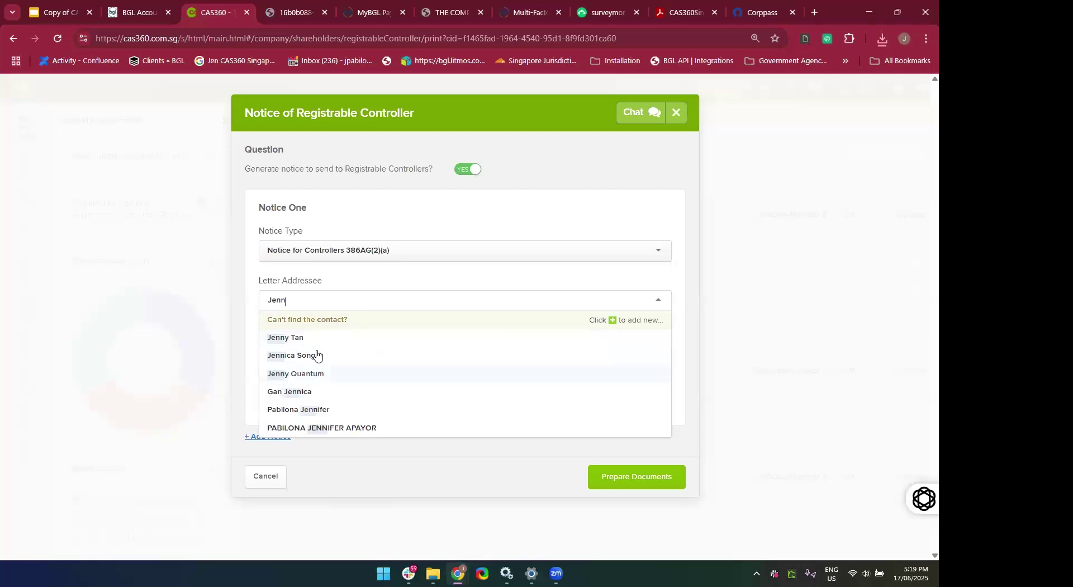
left_click(307, 339)
left_click(389, 351)
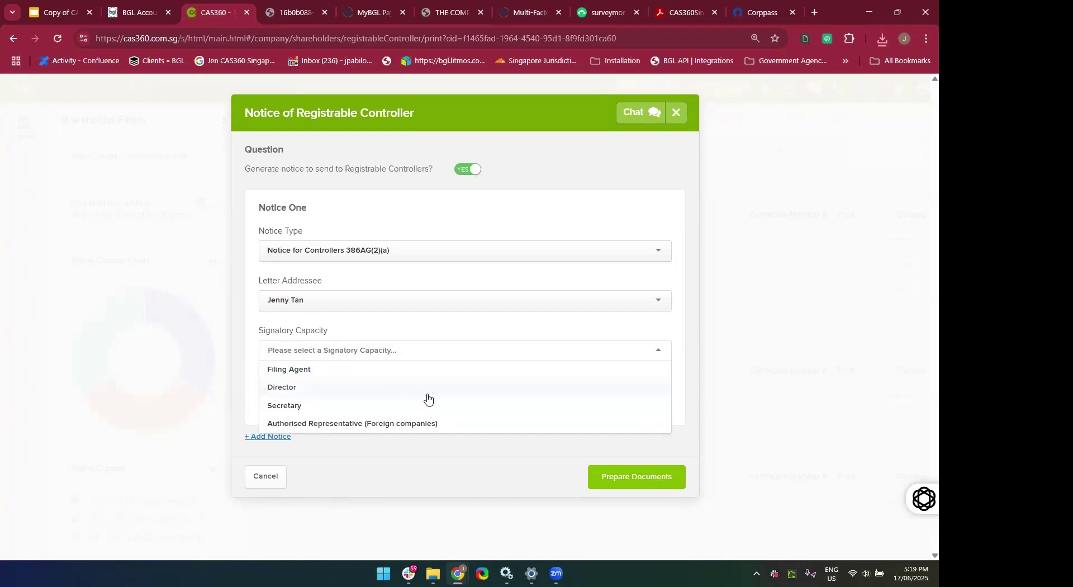
left_click(402, 350)
left_click(402, 350)
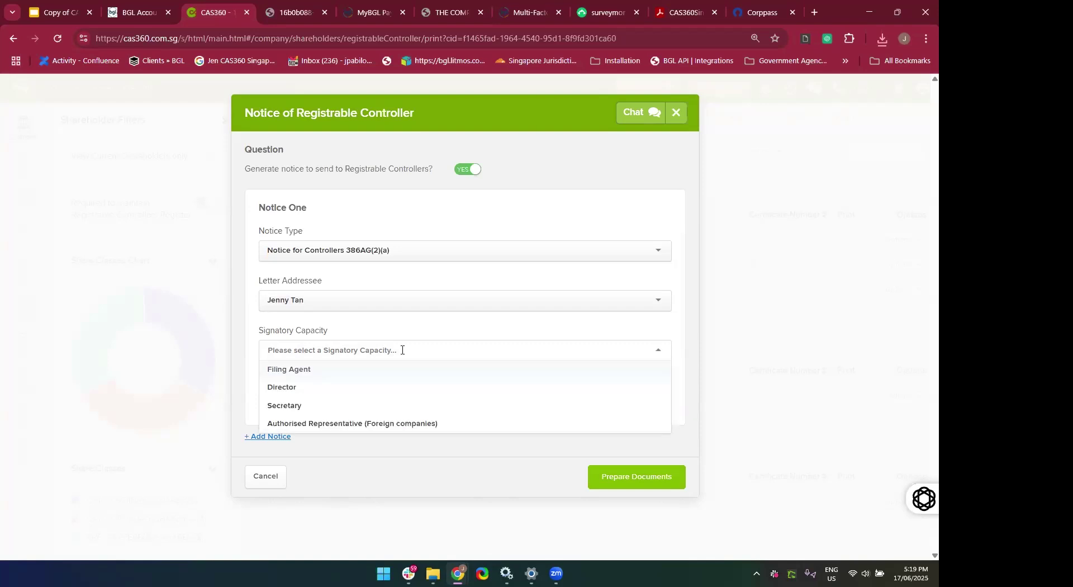
left_click(412, 423)
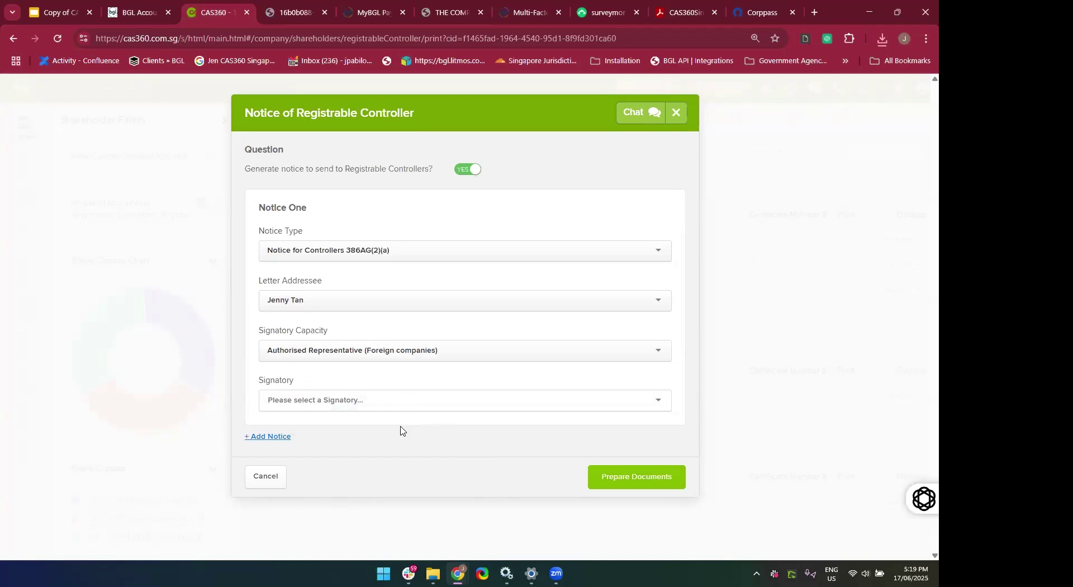
Change the signatory to a Director, remove the extra second notice, and prepare the documents.
left_click(276, 436)
scroll(369, 503, "down", 1)
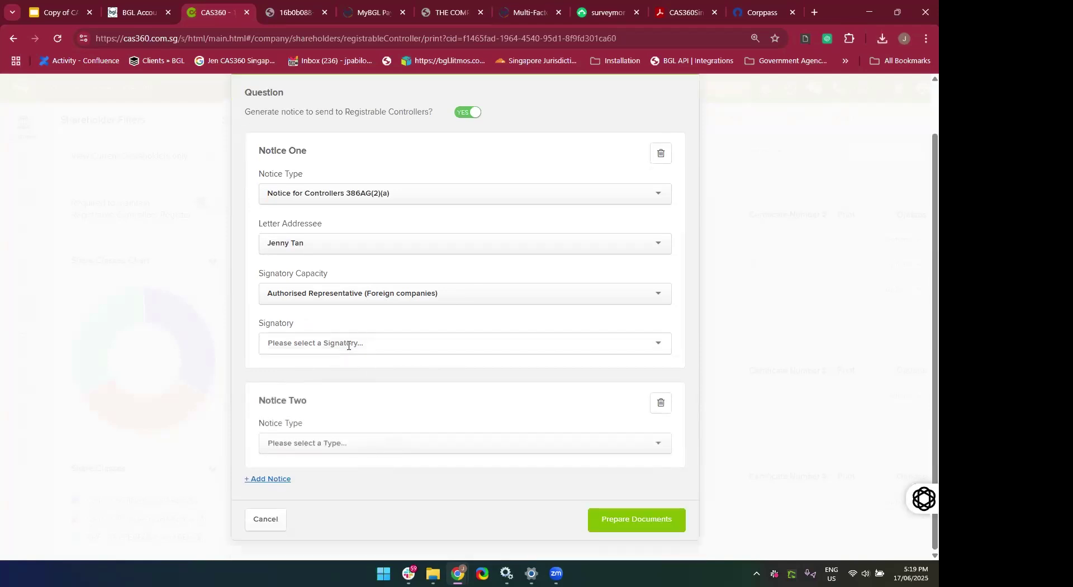
left_click(408, 294)
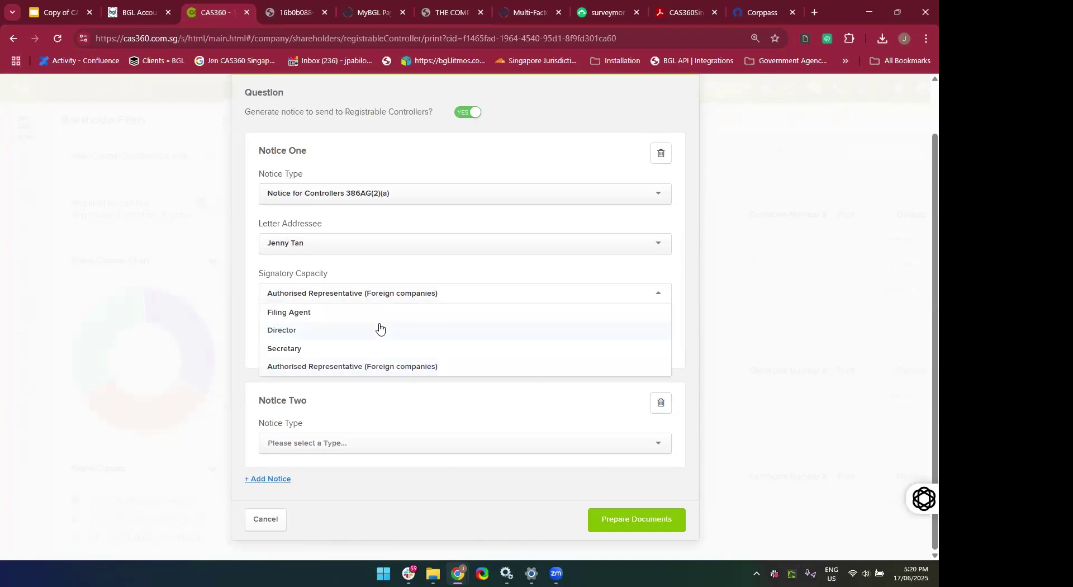
left_click(379, 329)
left_click(346, 344)
left_click(327, 375)
double_click(343, 378)
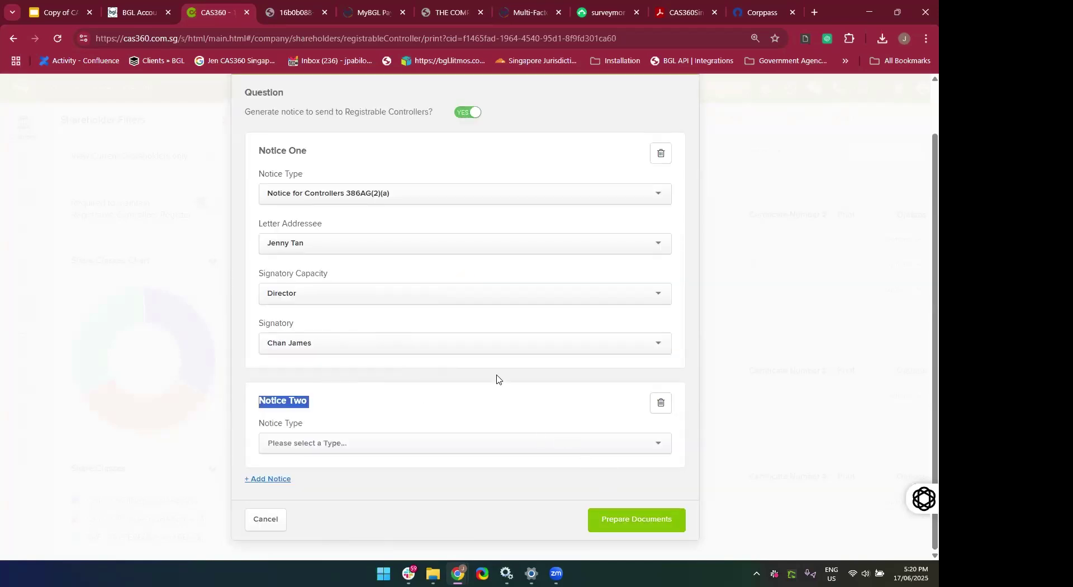
left_click(662, 403)
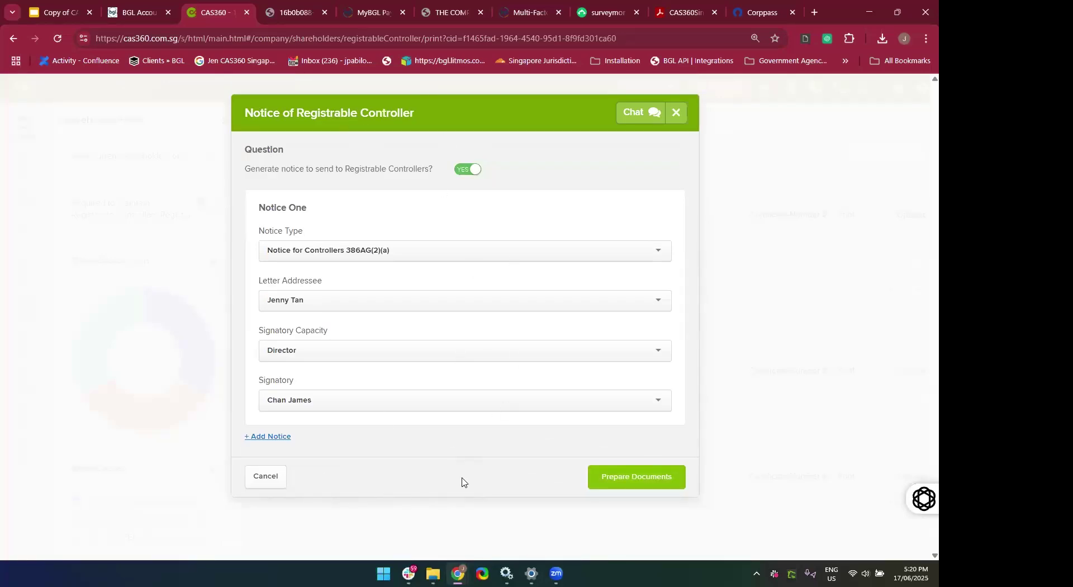
left_click(622, 484)
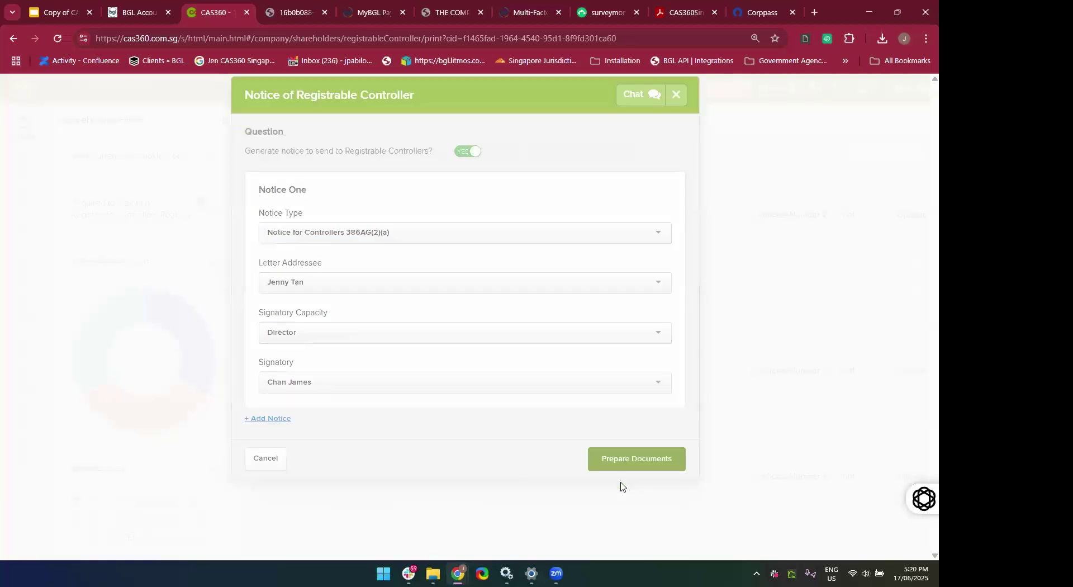
Preview the new 386AG(2)(a) notice, turn review flagging to NO, and download all documents.
scroll(647, 371, "down", 2)
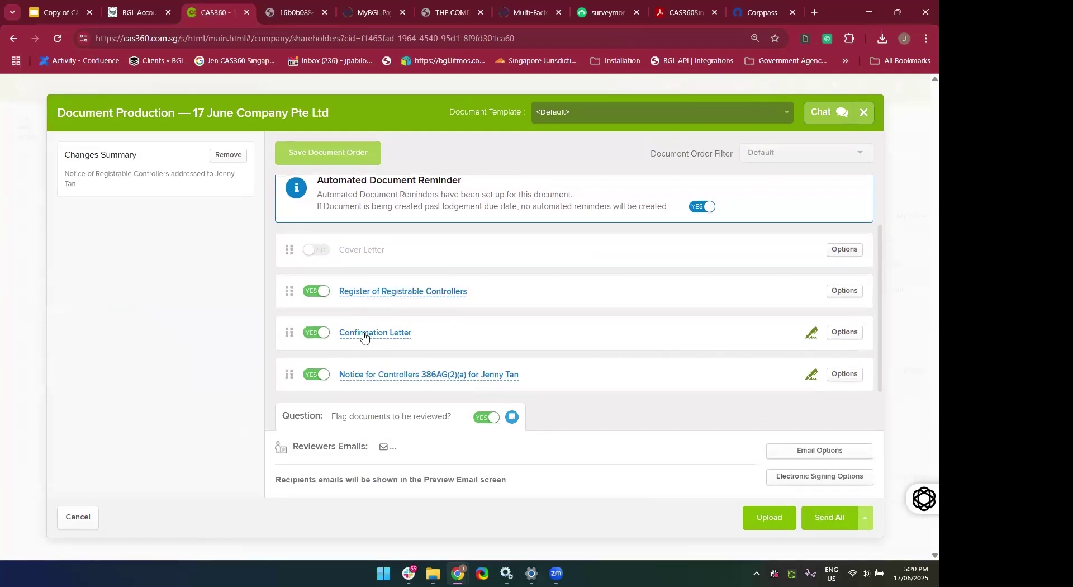
left_click(352, 375)
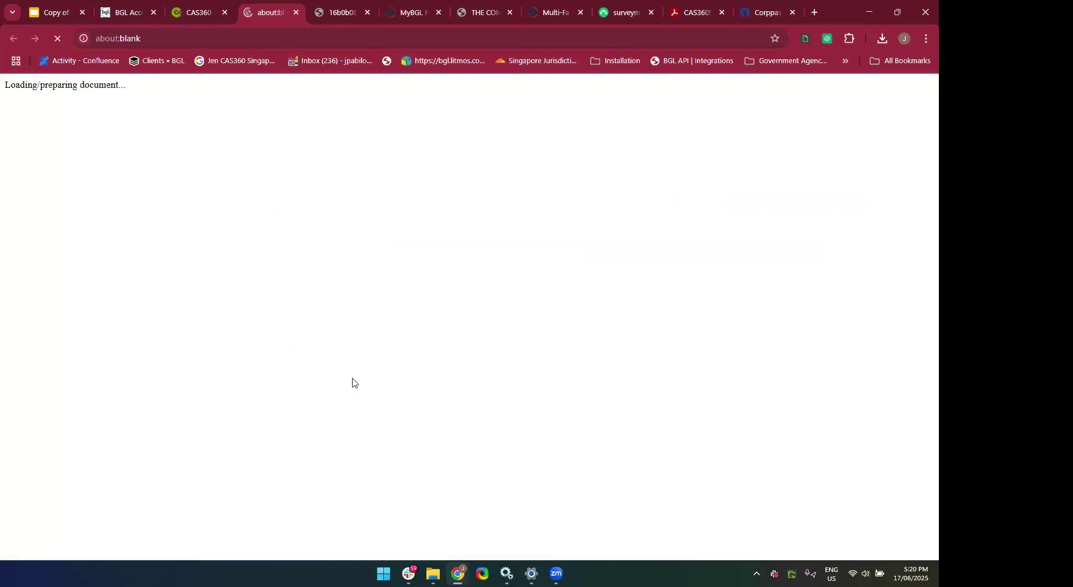
scroll(352, 378, "down", 10)
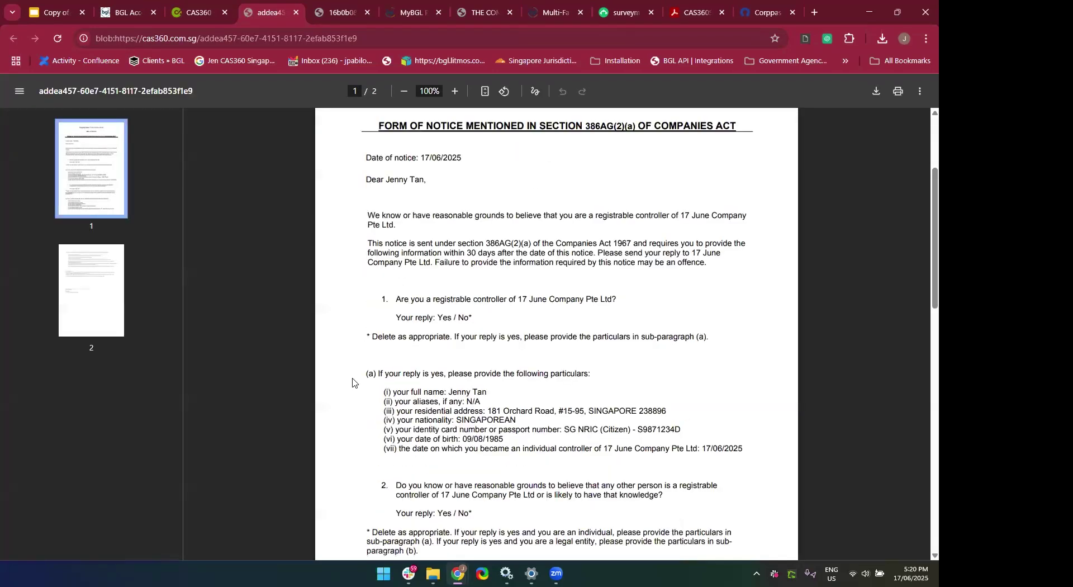
scroll(353, 383, "down", 8)
scroll(353, 383, "up", 8)
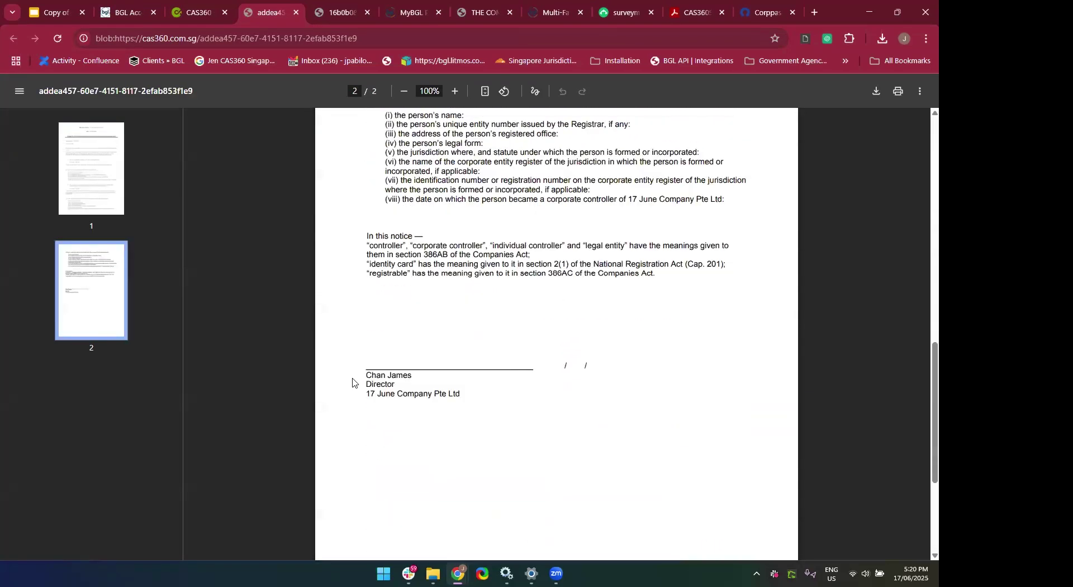
scroll(352, 383, "up", 10)
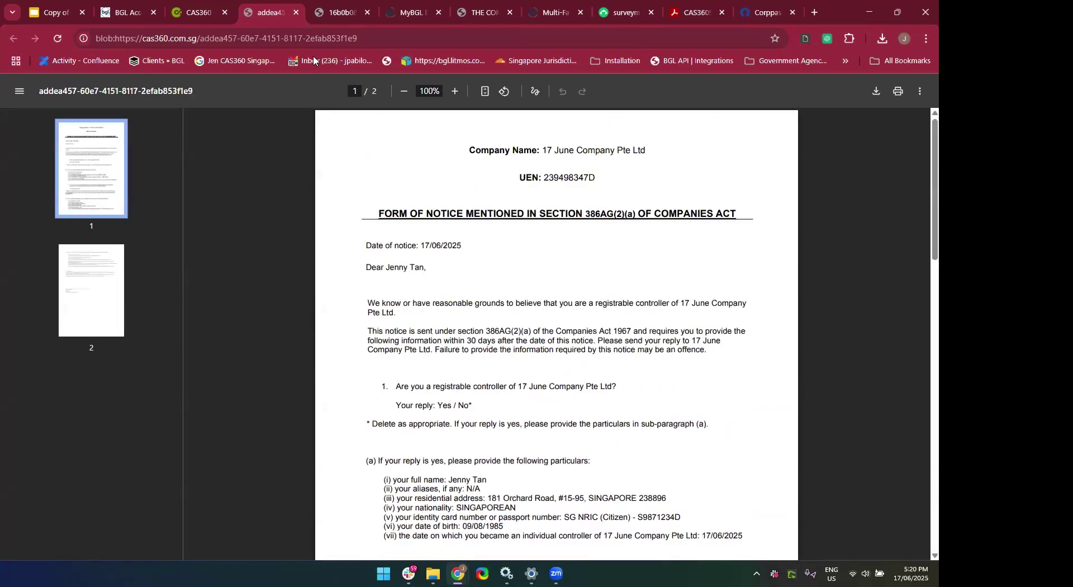
left_click(296, 13)
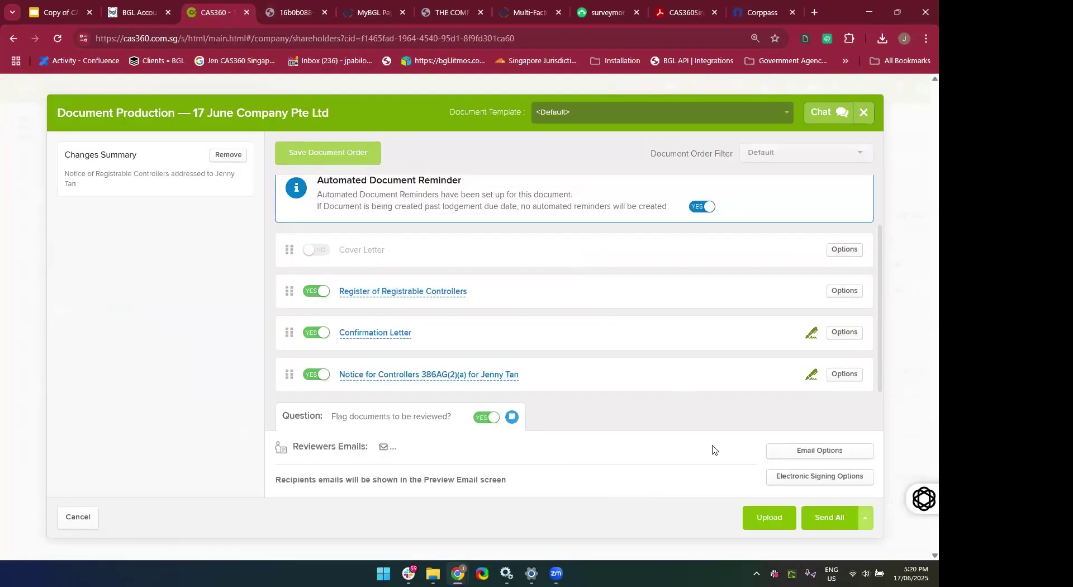
left_click(479, 418)
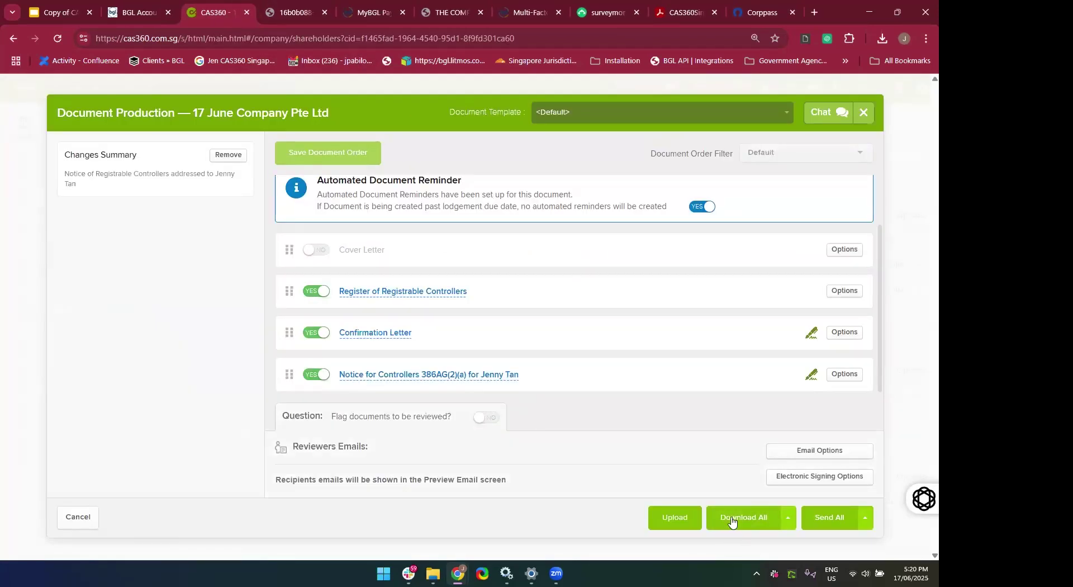
left_click(732, 520)
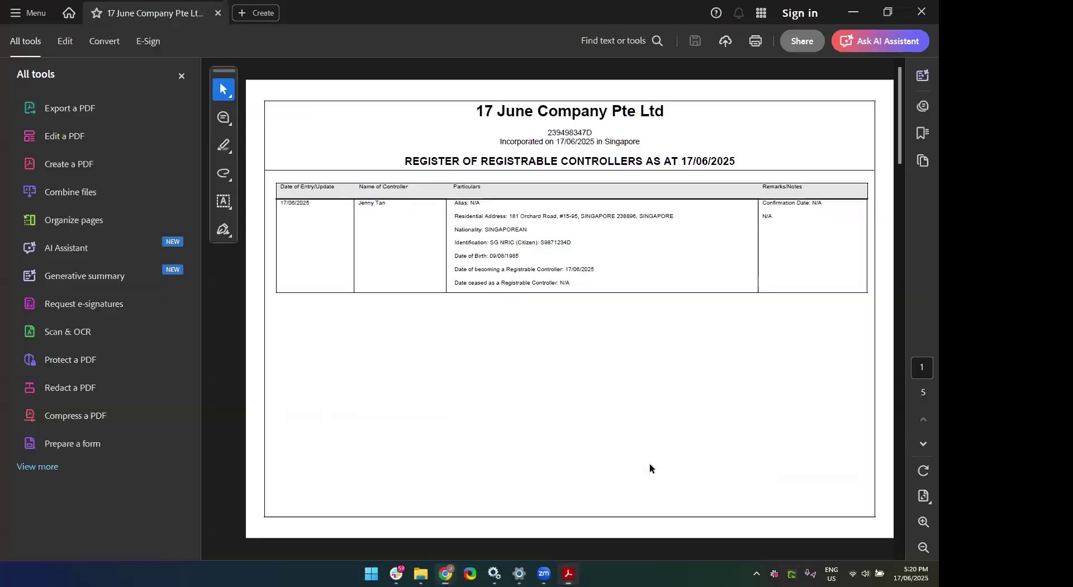
Close Acrobat after reviewing the Registrable Controllers Documents - 1149 PDF.
left_click(922, 12)
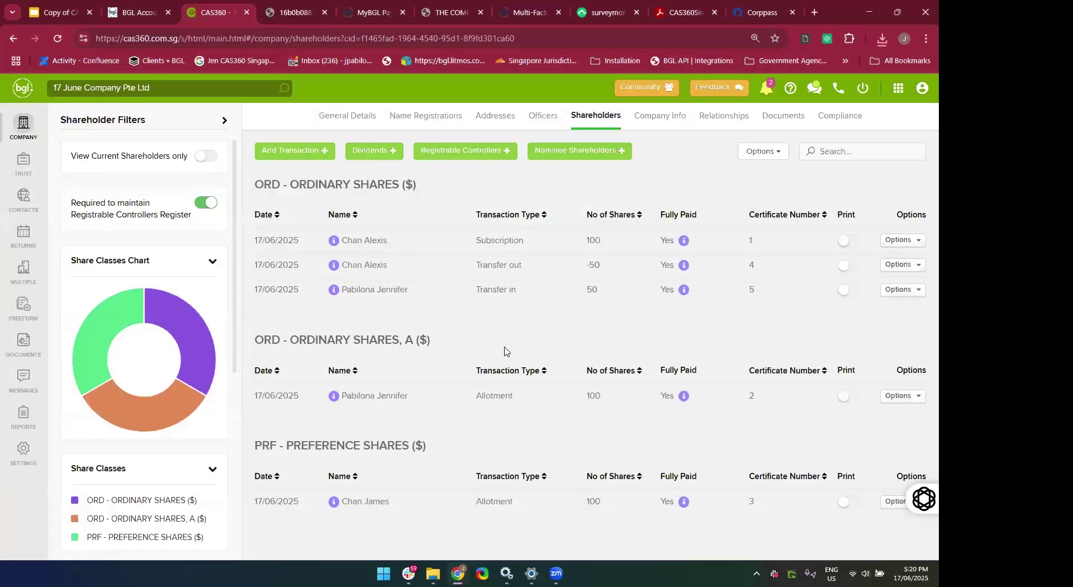
left_click(462, 153)
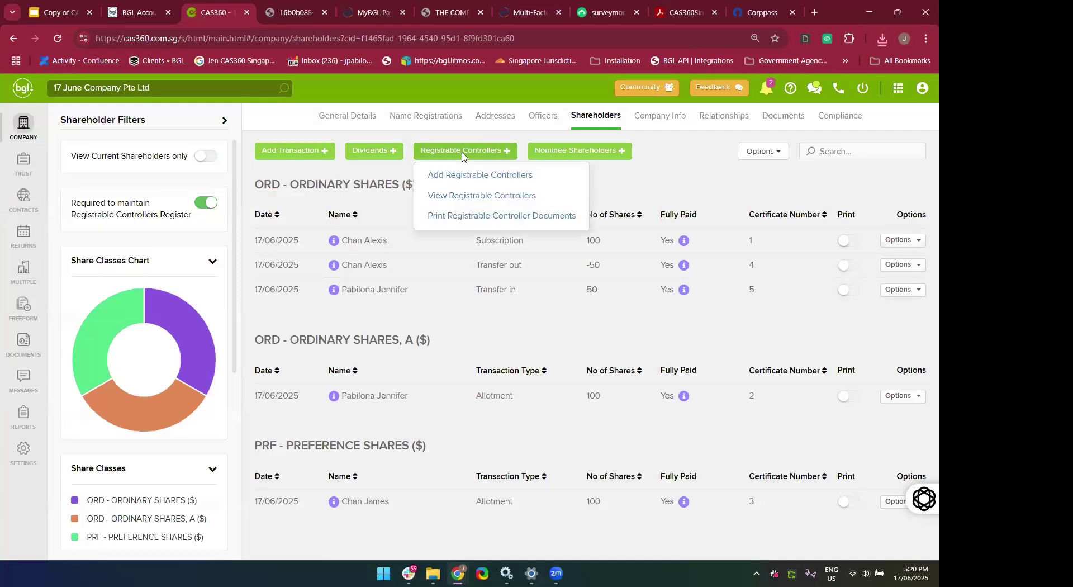
left_click(459, 197)
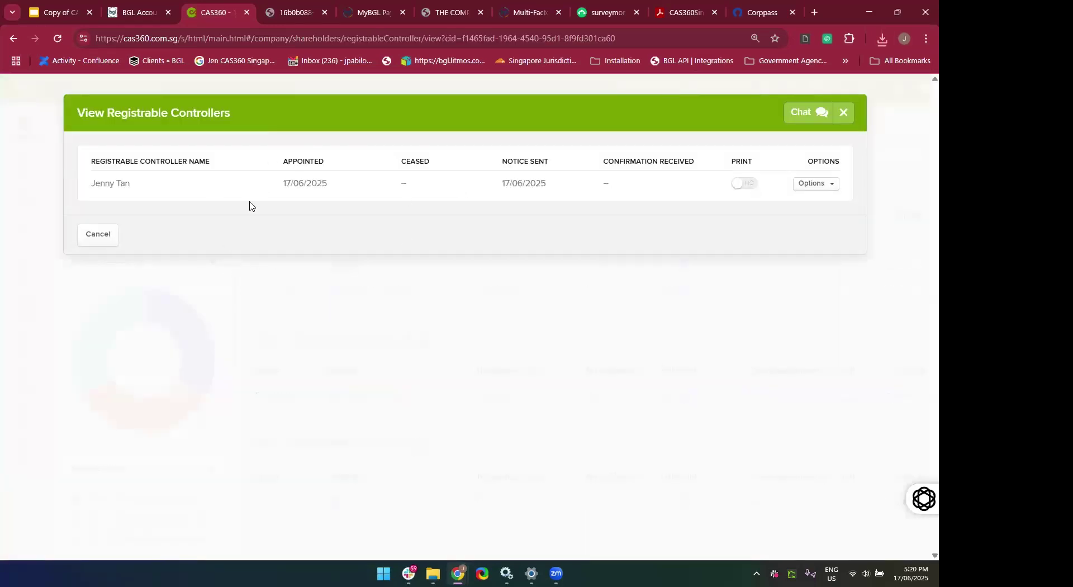
left_click(844, 113)
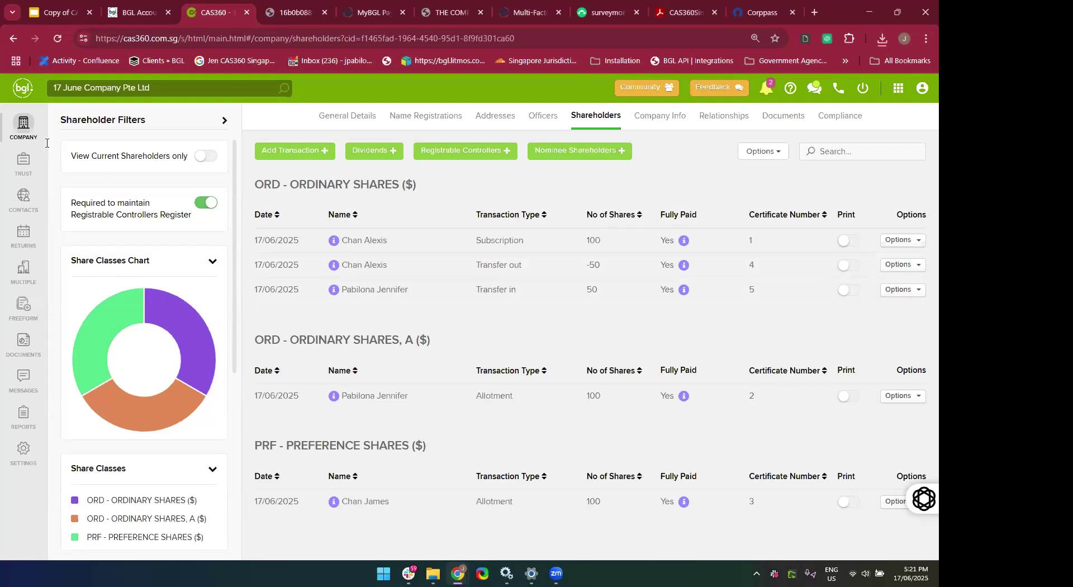
Open 17 June Company Pte Ltd from the company list and view its Name Registrations.
left_click(29, 140)
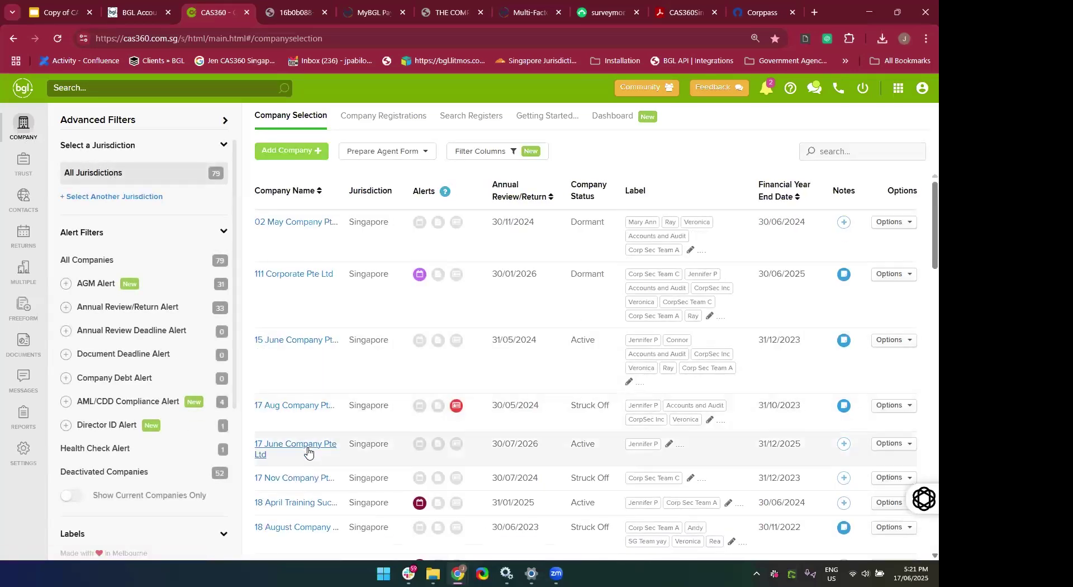
scroll(296, 442, "down", 1)
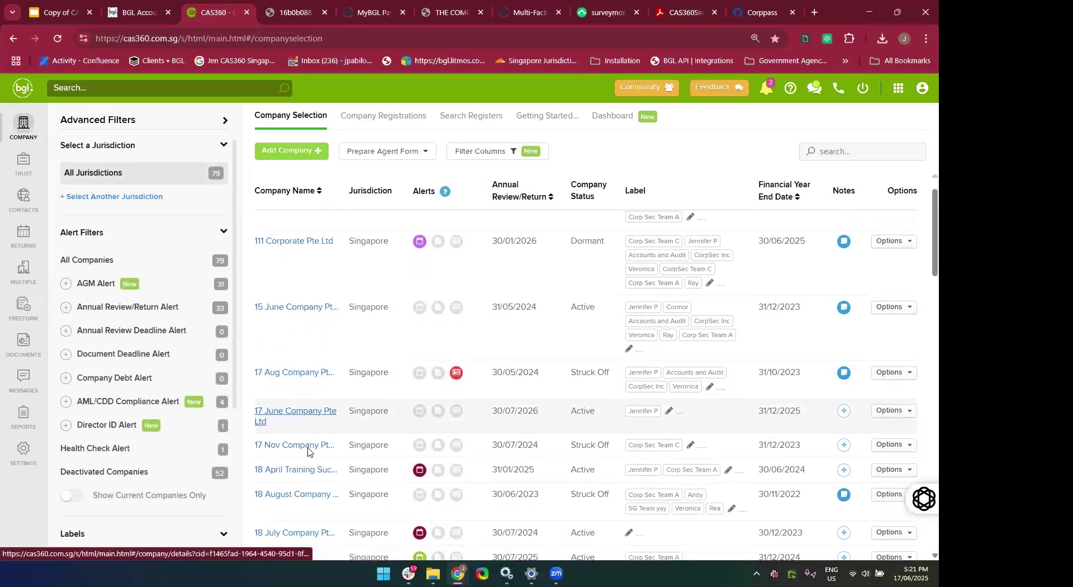
left_click(265, 412)
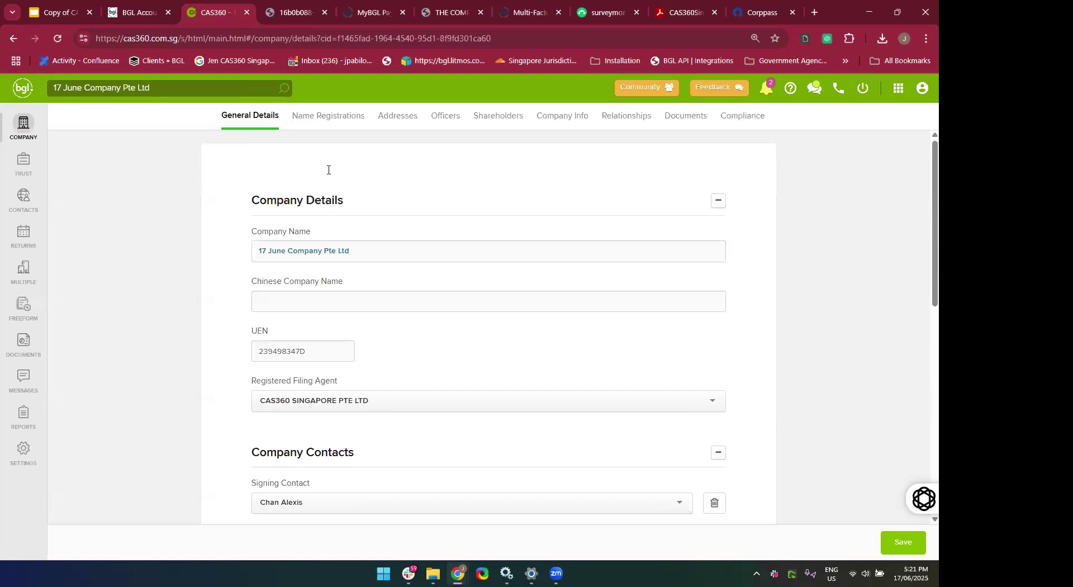
left_click(316, 123)
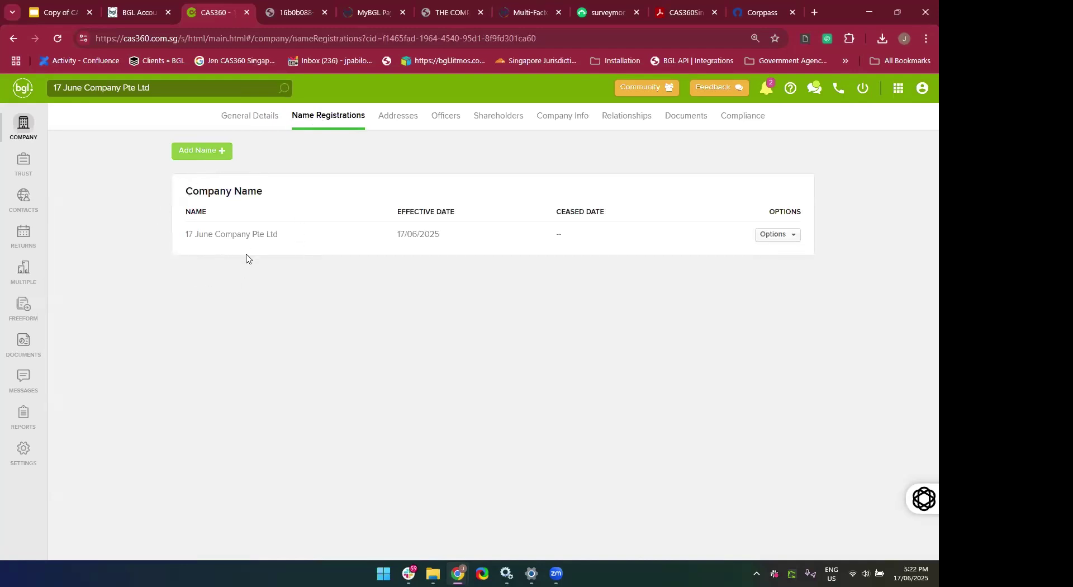
Start a company name change and enter the proposed name 'JUNE 17Th Training Company'.
left_click(197, 161)
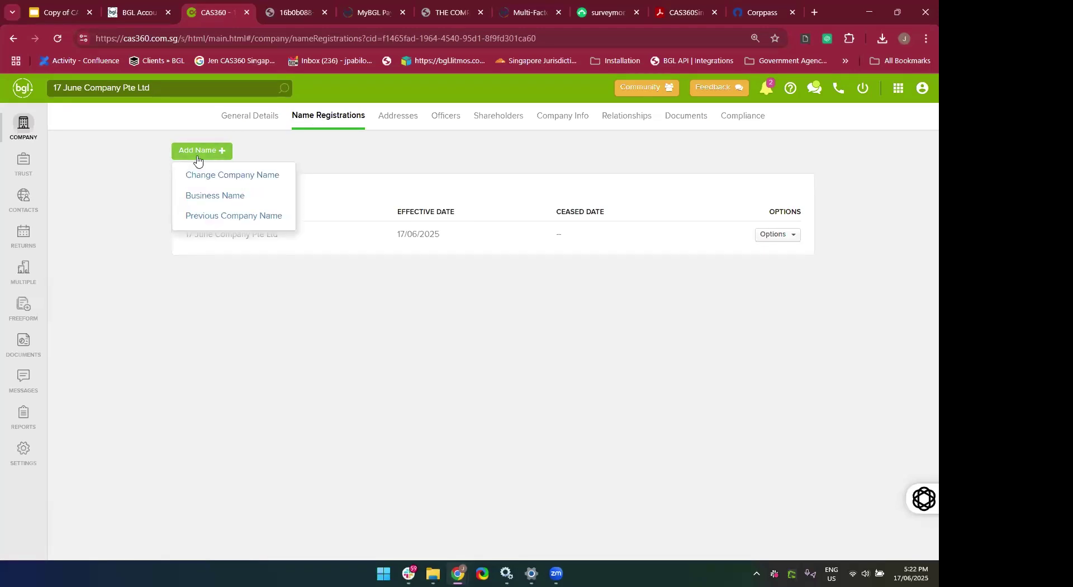
left_click(224, 184)
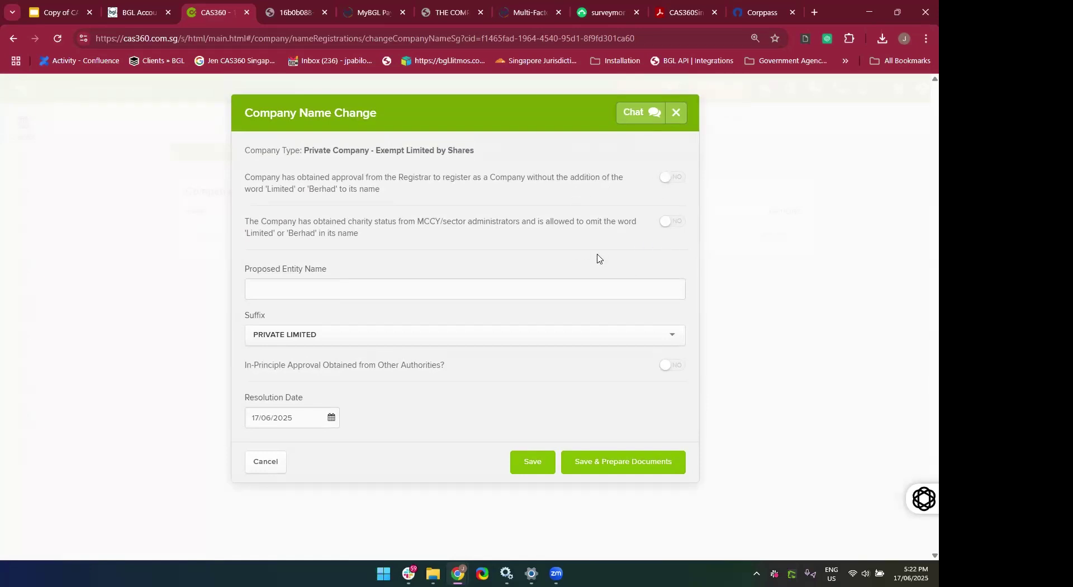
left_click(490, 294)
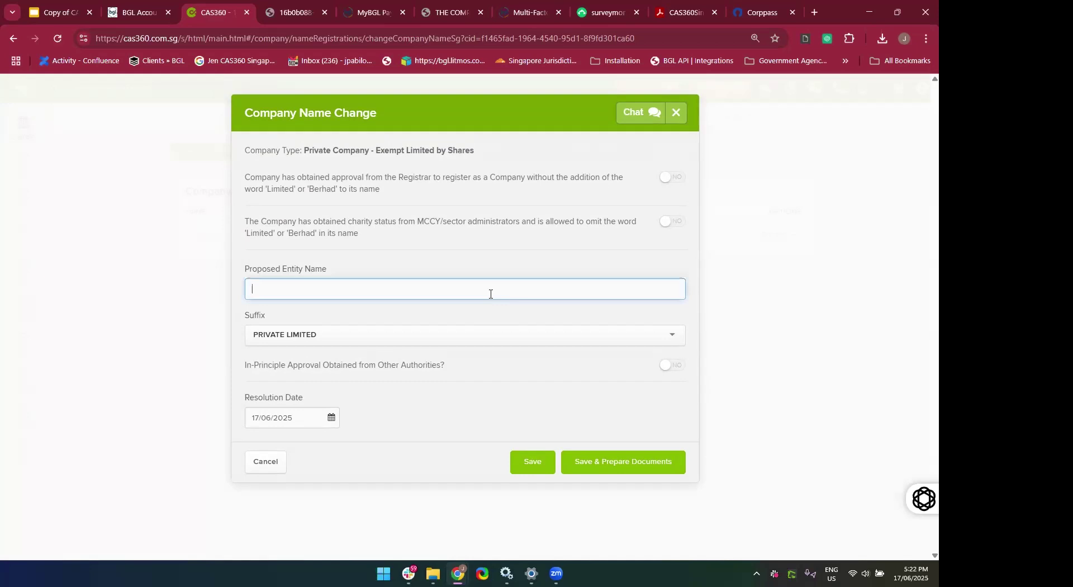
type("JUN")
type("E 17Th C")
type("o")
type("Traoo")
type("ning Company")
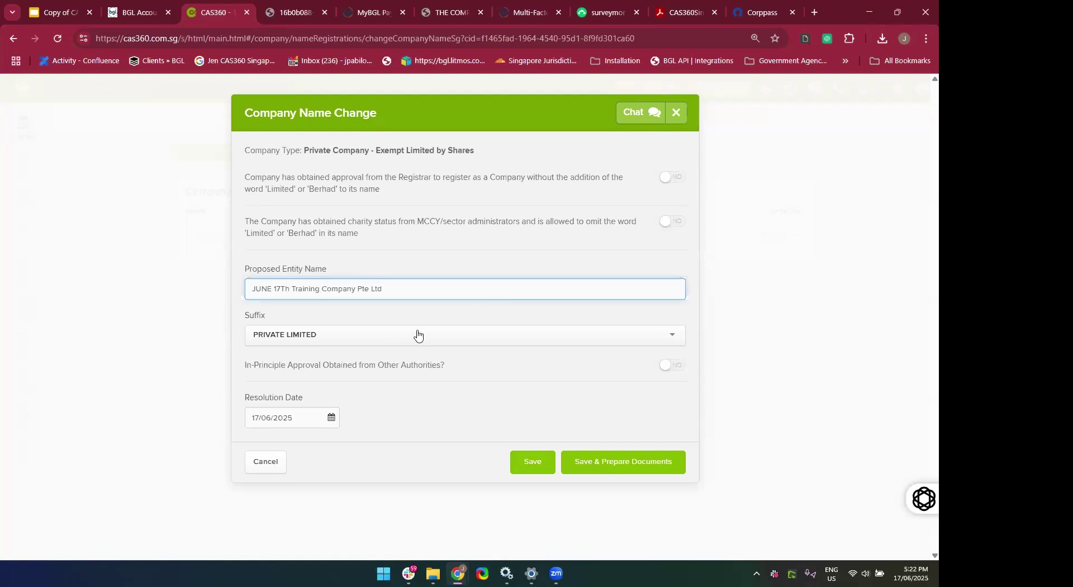
left_click_drag(361, 291, 489, 290)
key("BackSpace")
Set the suffix to PTE. LTD. and mark in-principle approval as obtained.
left_click(390, 339)
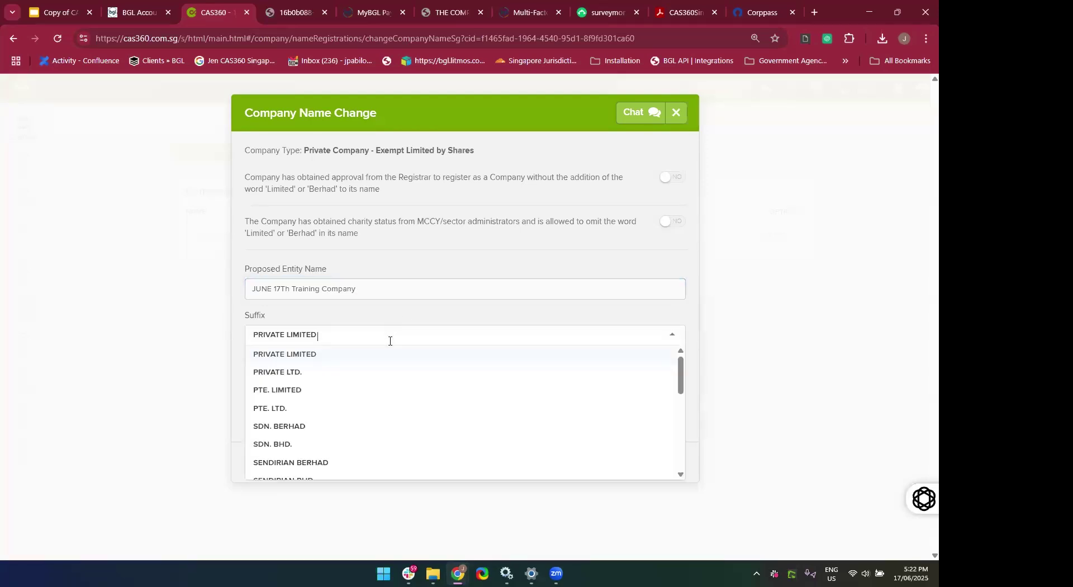
left_click(306, 409)
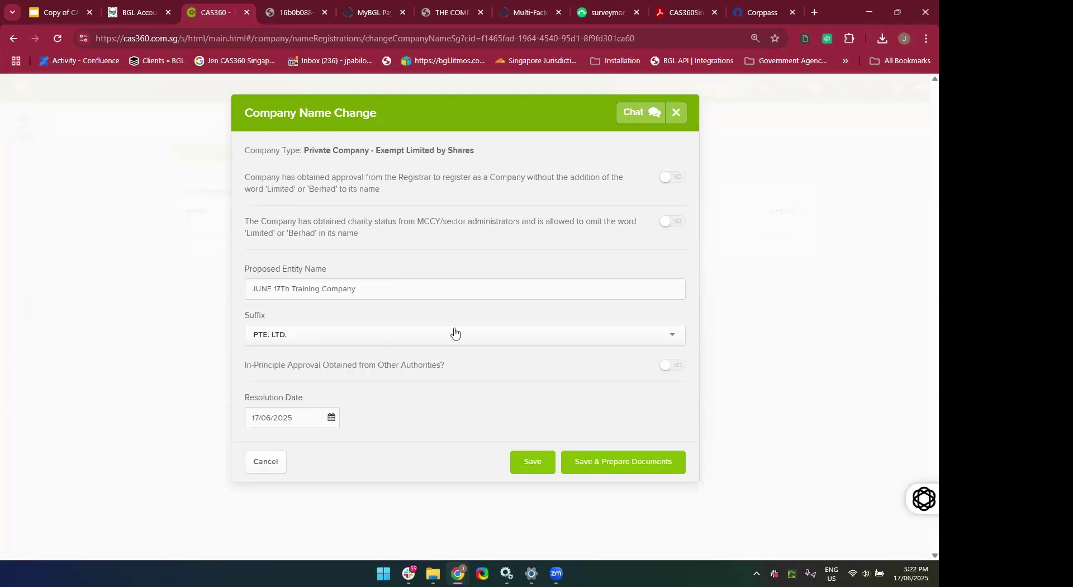
left_click(664, 366)
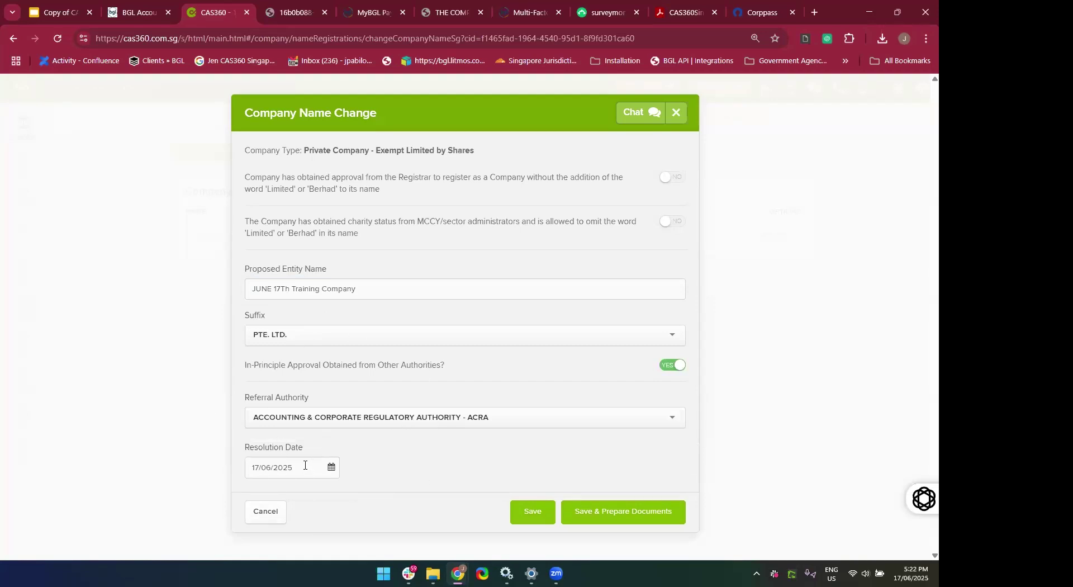
Save the name change and preview the Company Change Summary and Directors Minutes documents.
left_click(597, 510)
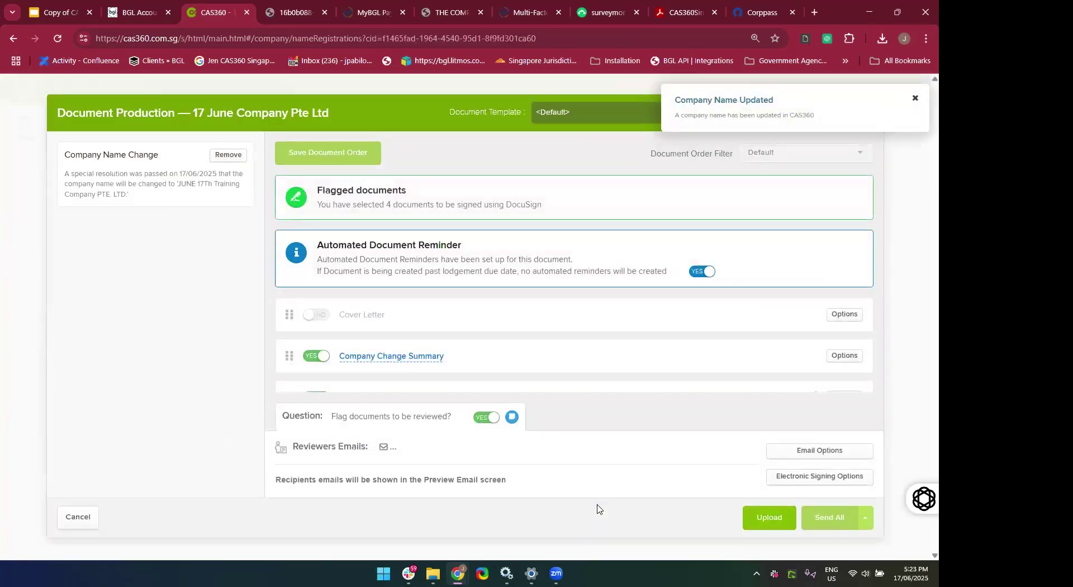
scroll(678, 340, "down", 3)
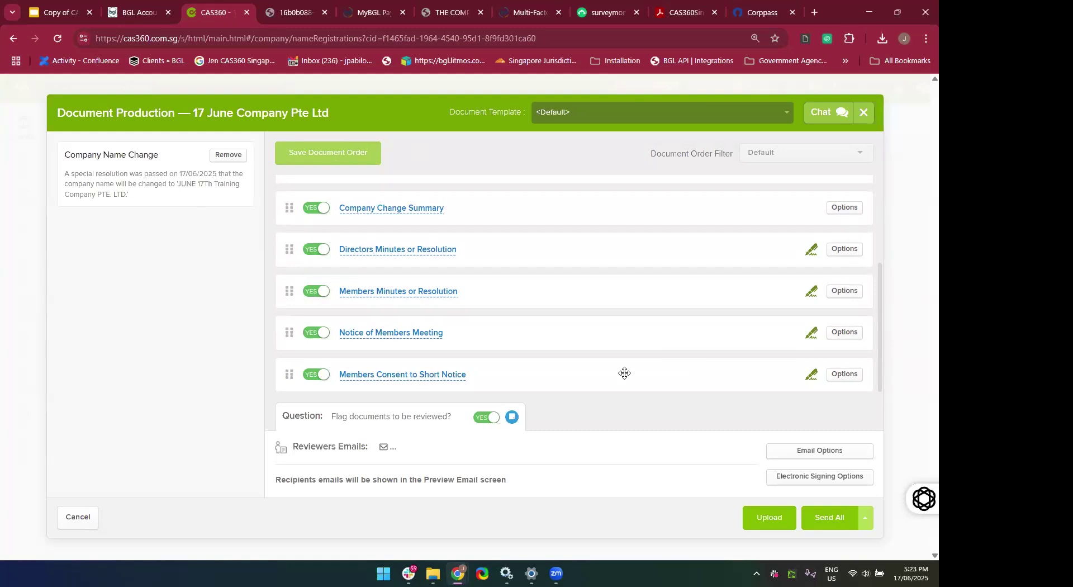
scroll(626, 374, "up", 2)
scroll(559, 324, "down", 2)
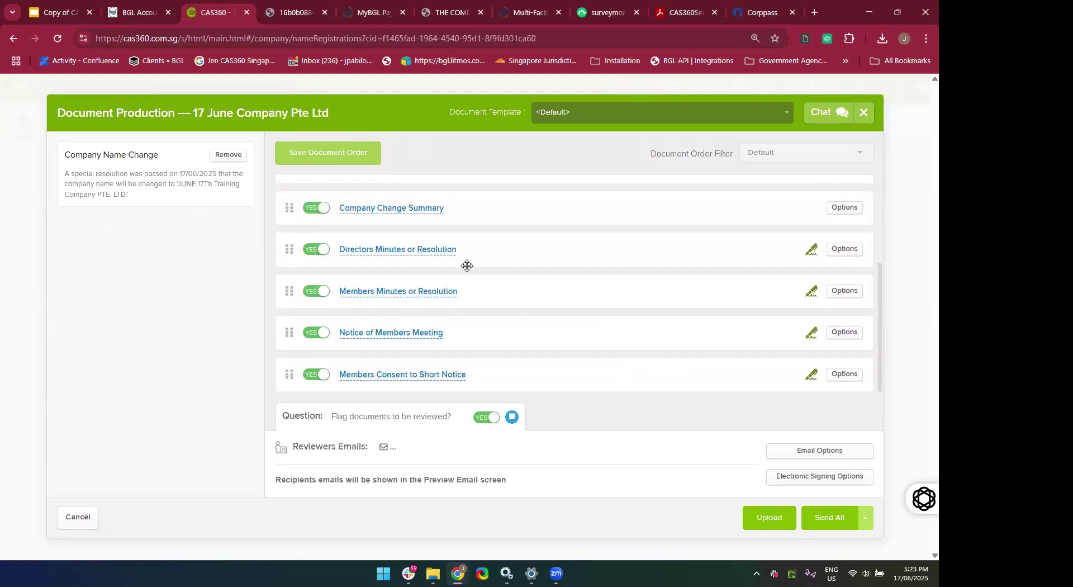
left_click(360, 216)
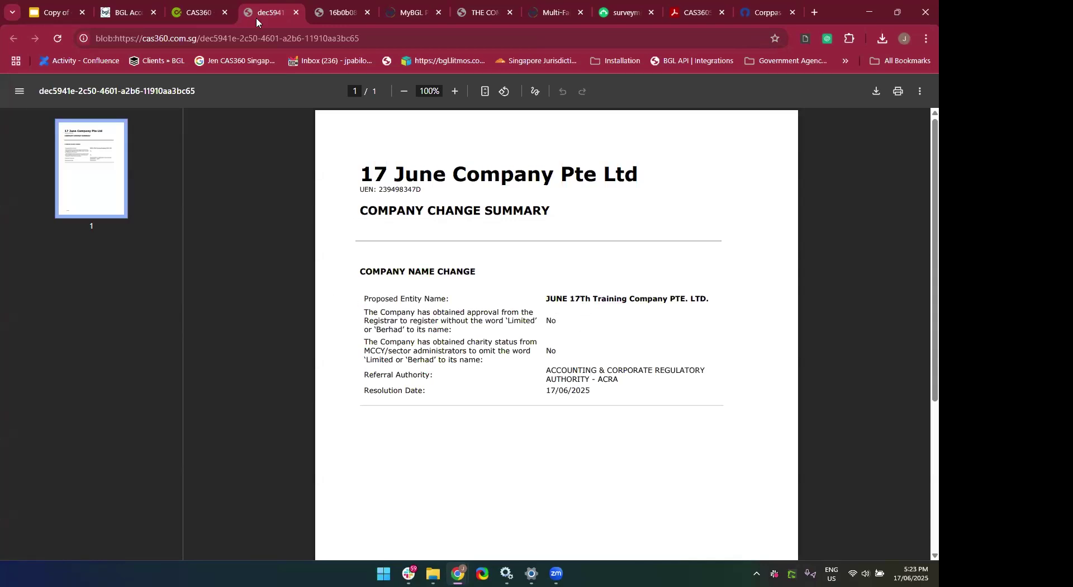
left_click(197, 13)
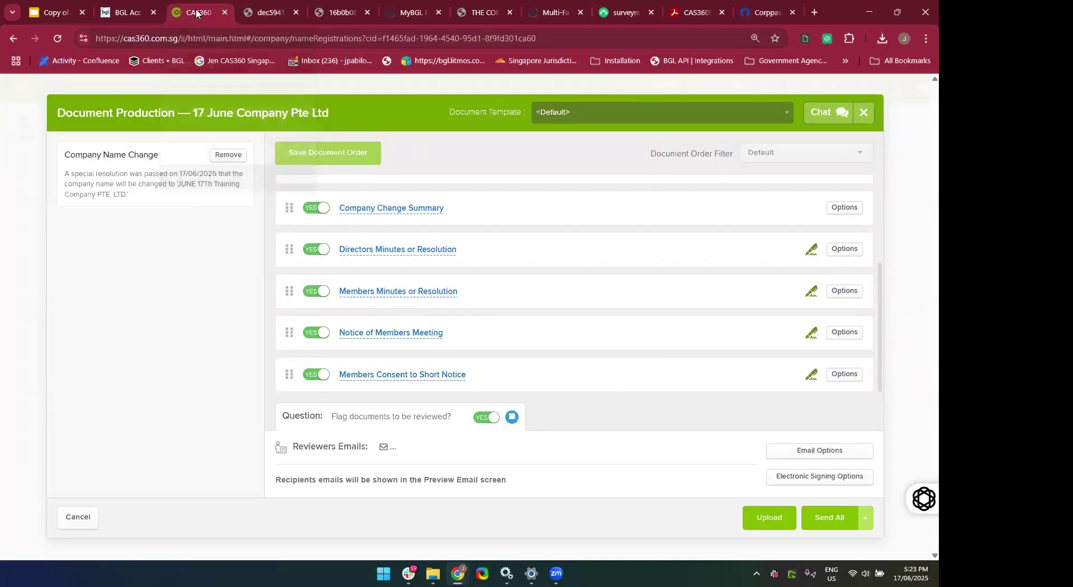
left_click(402, 250)
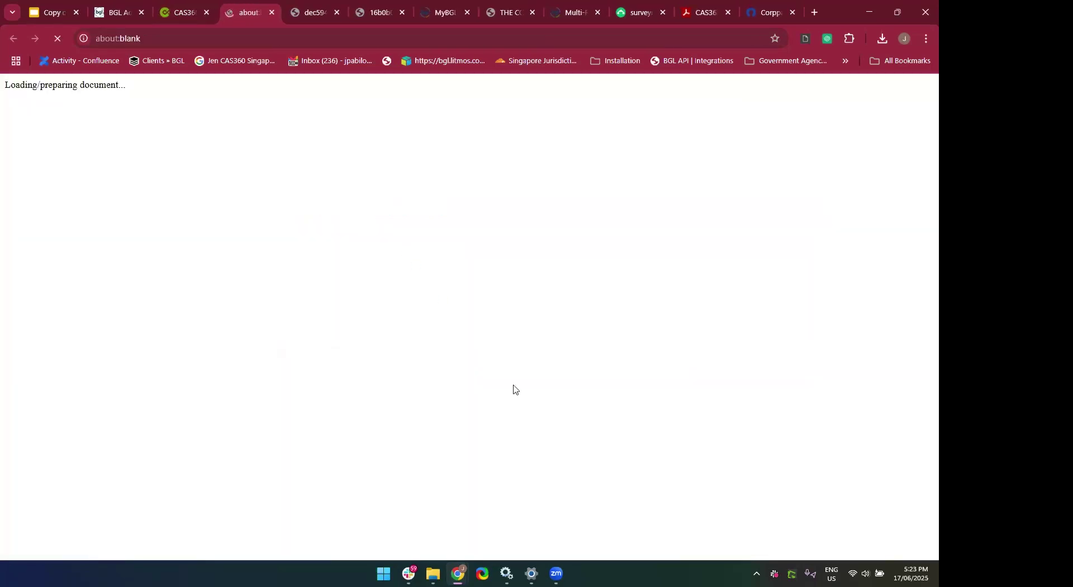
left_click(175, 11)
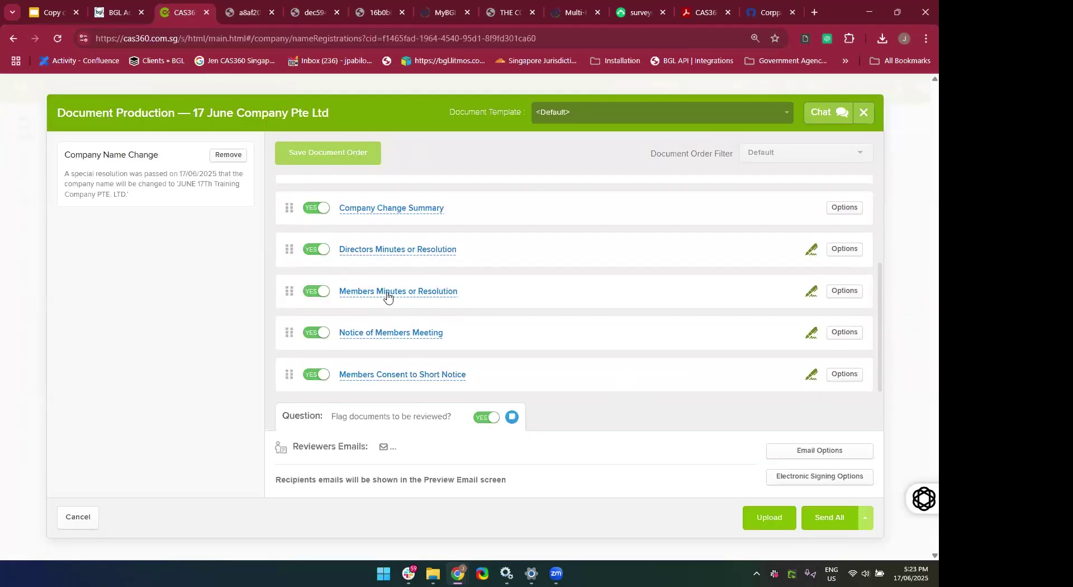
Preview the Members Minutes and Consent to Short Notice, disable review flagging, and download everything.
left_click(387, 296)
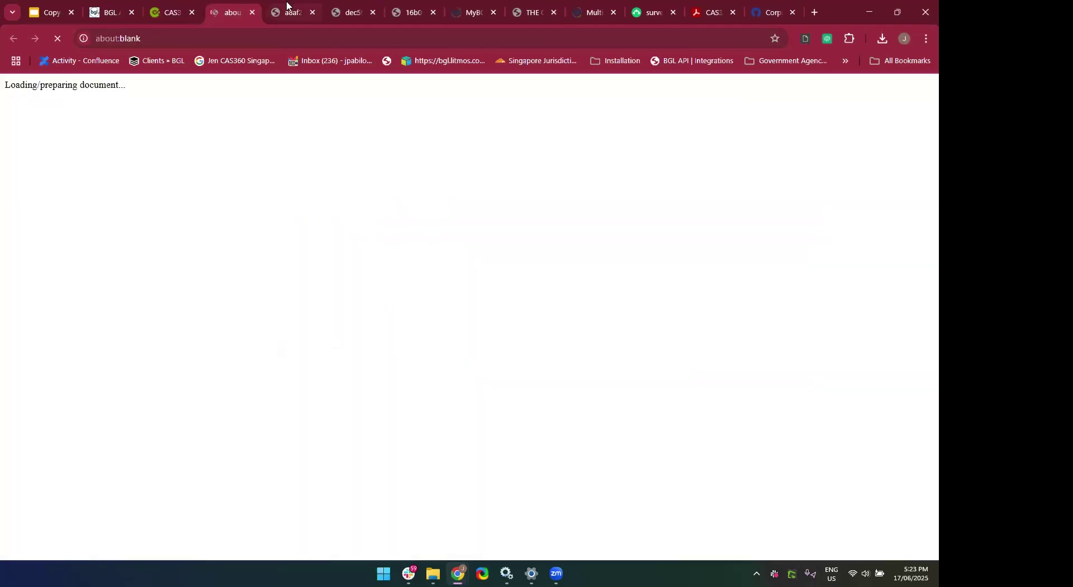
left_click(288, 7)
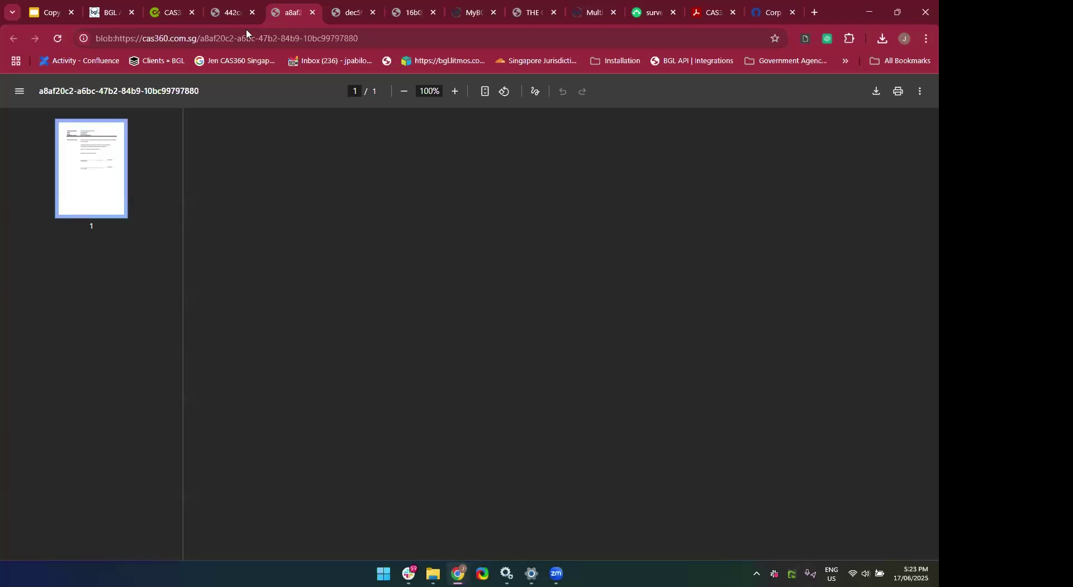
left_click(246, 7)
left_click(276, 38)
key("Return")
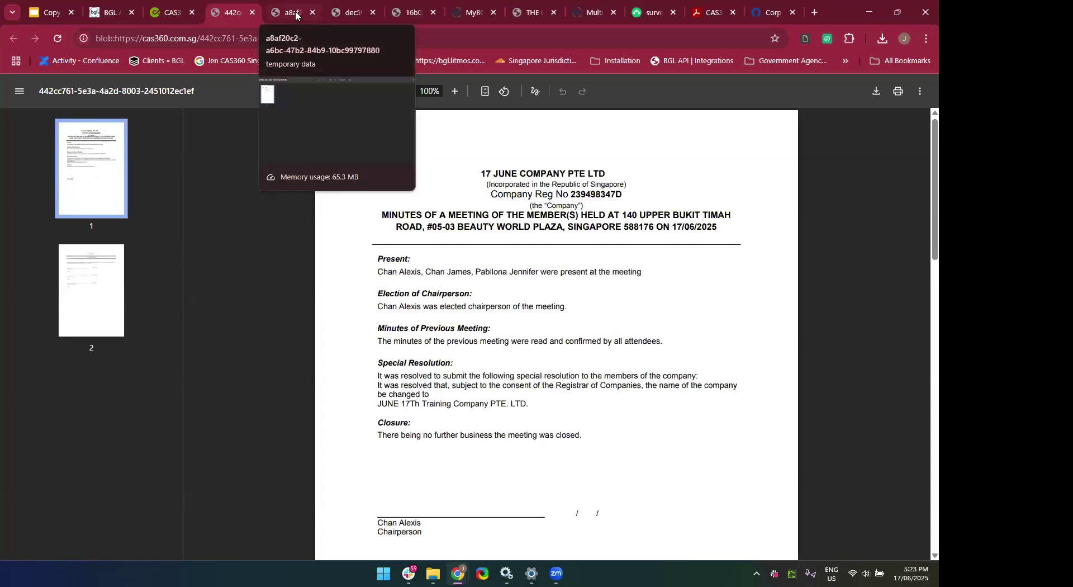
left_click(296, 16)
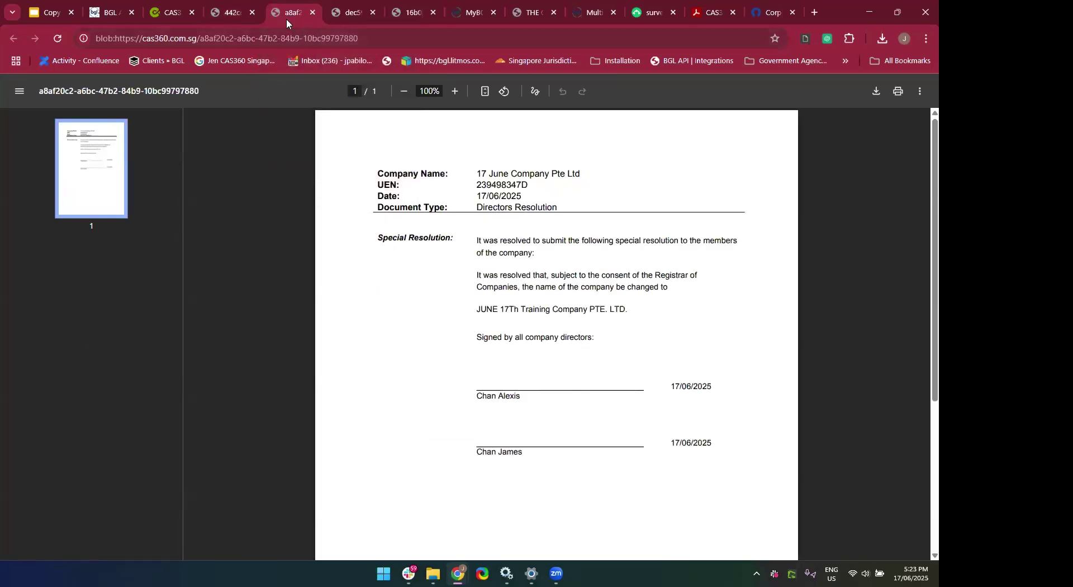
left_click(174, 12)
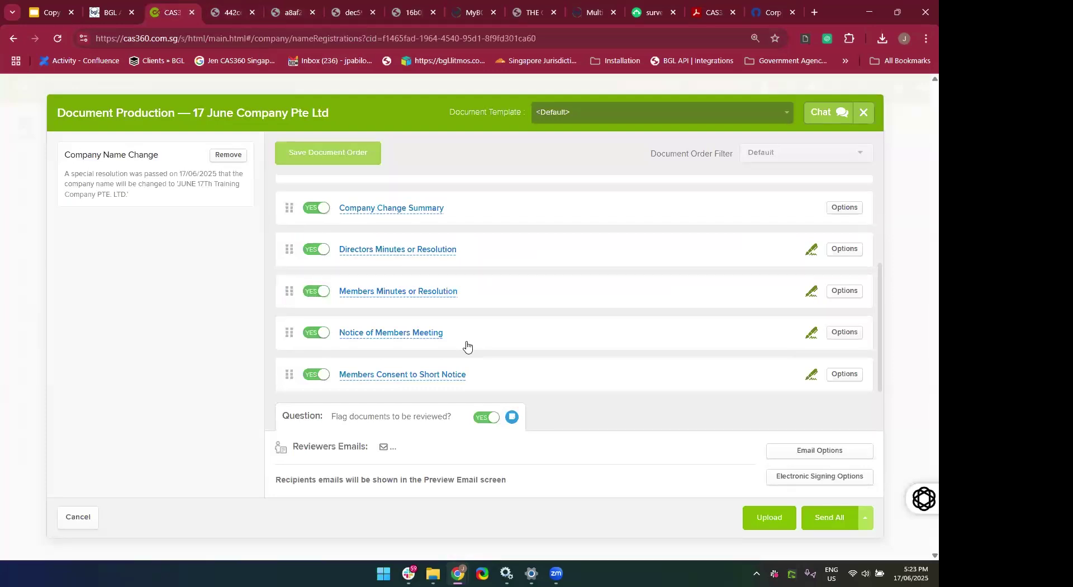
left_click(380, 379)
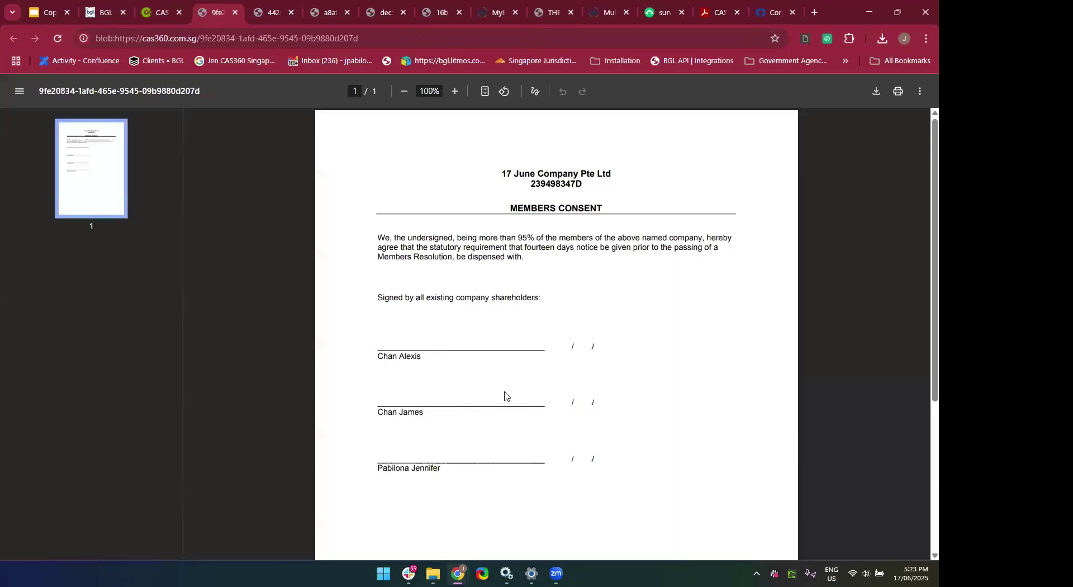
left_click(163, 12)
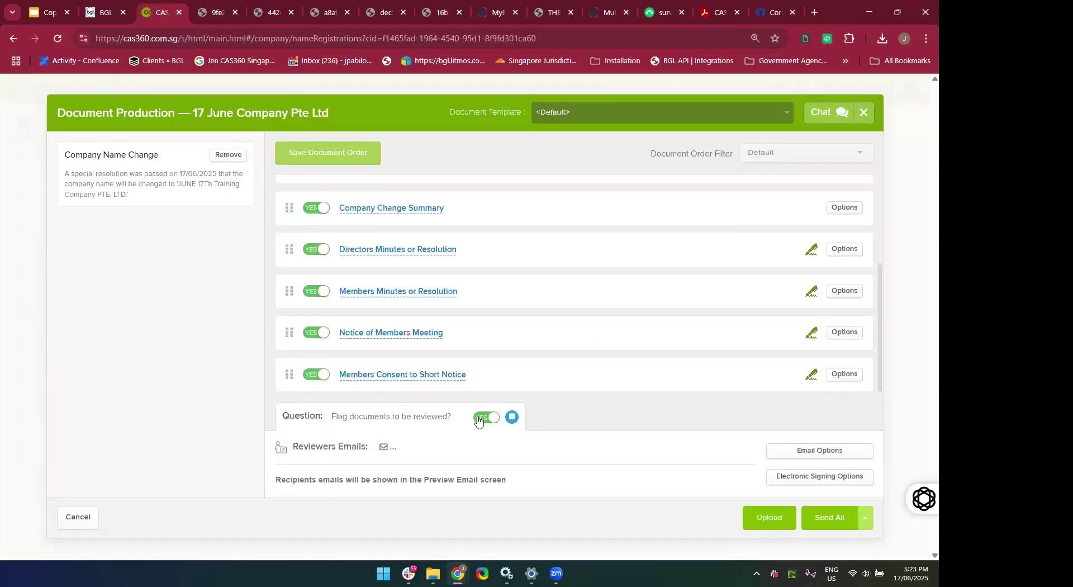
left_click(478, 418)
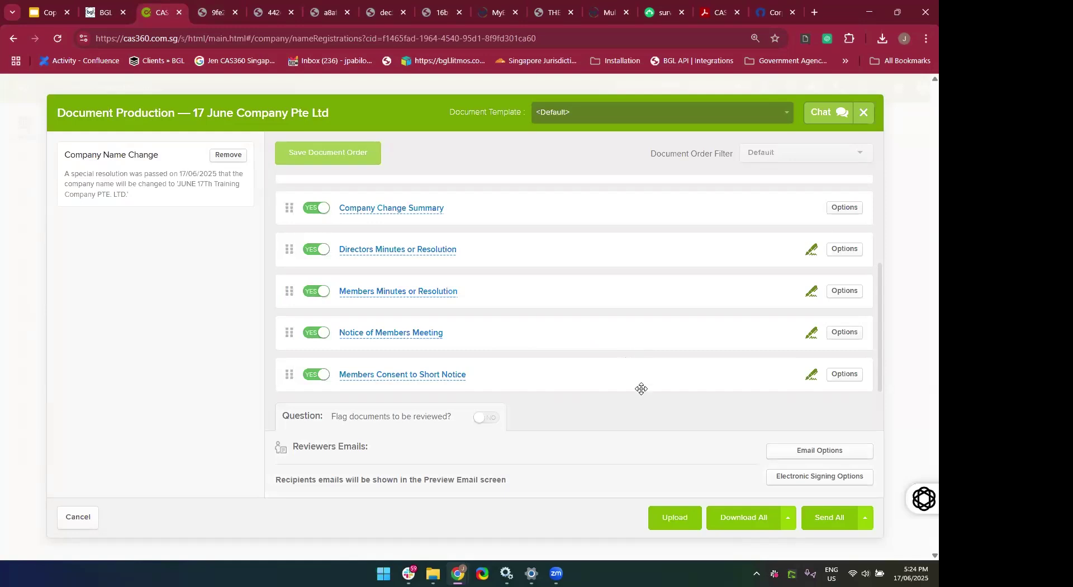
left_click(733, 522)
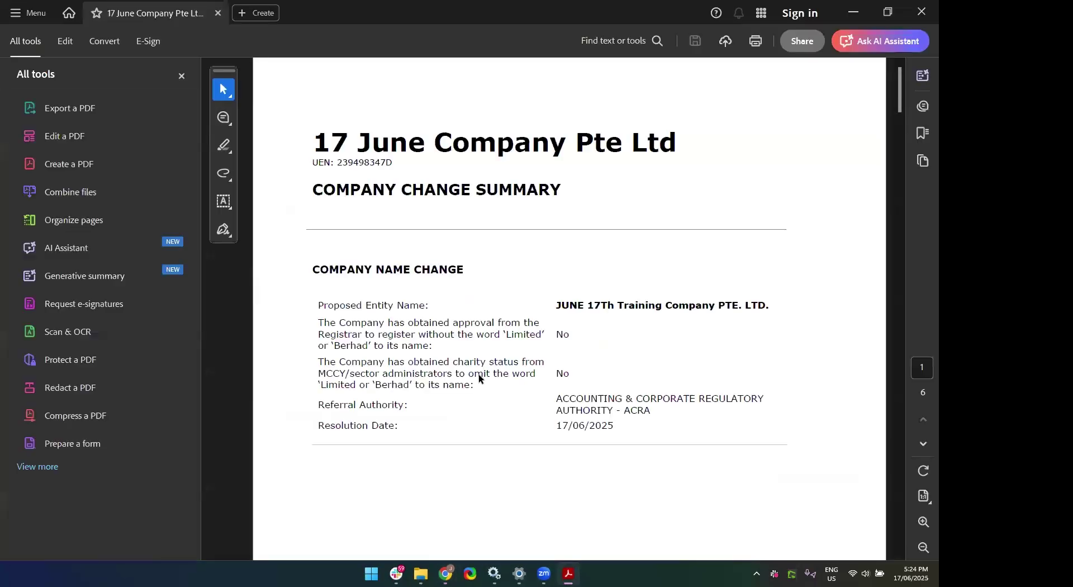
Read Company Name Change - 1150.pdf down to the Director signature, then close Acrobat.
left_click(479, 374)
scroll(479, 375, "down", 3)
scroll(478, 374, "down", 15)
scroll(478, 374, "down", 12)
scroll(478, 374, "up", 2)
scroll(478, 374, "down", 5)
scroll(479, 375, "down", 20)
scroll(478, 379, "down", 3)
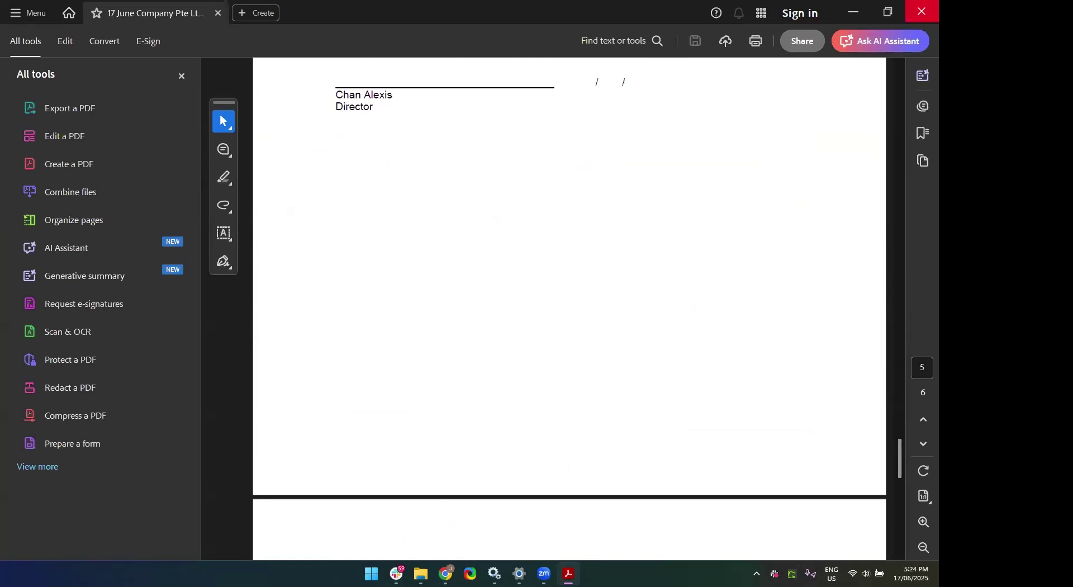
left_click(925, 11)
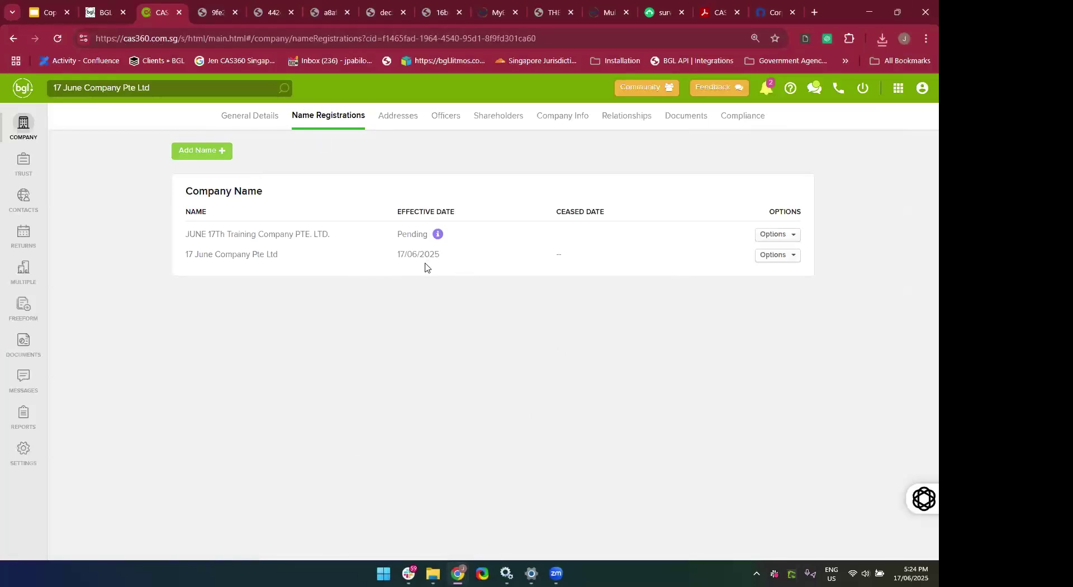
Remove the pending status from JUNE 17Th Training Company PTE. LTD., effective 18/06/2025.
mouse_move(434, 244)
left_click(772, 238)
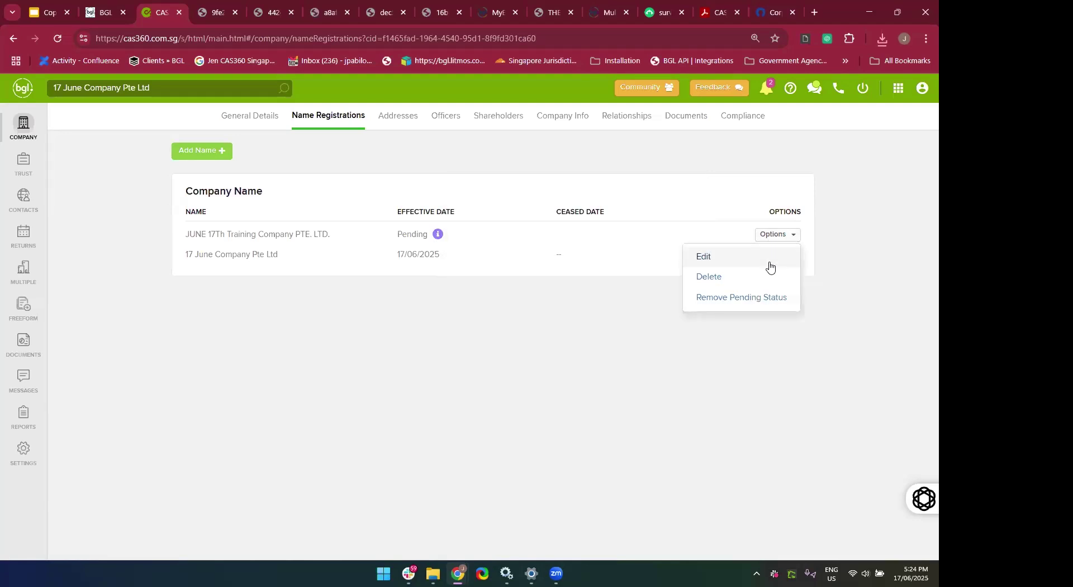
left_click(763, 304)
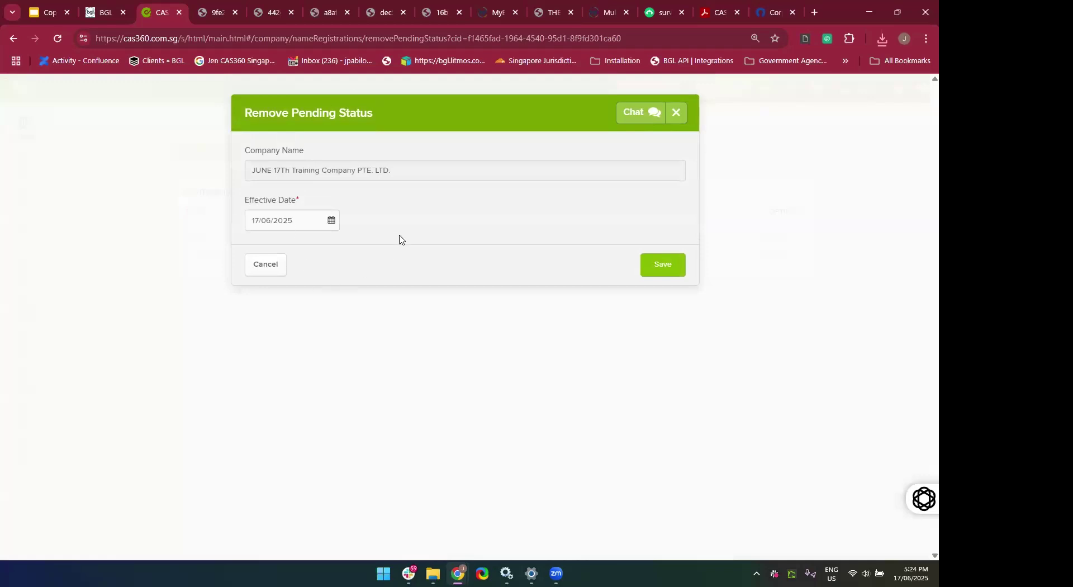
left_click(648, 267)
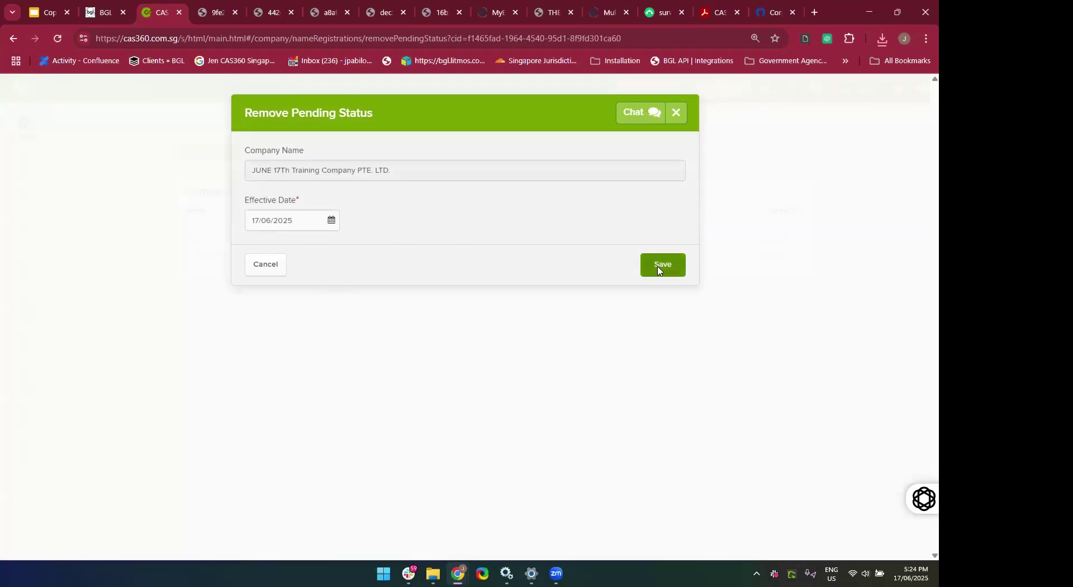
left_click(296, 274)
key("Left")
key("Left")
key("Left")
key("Left")
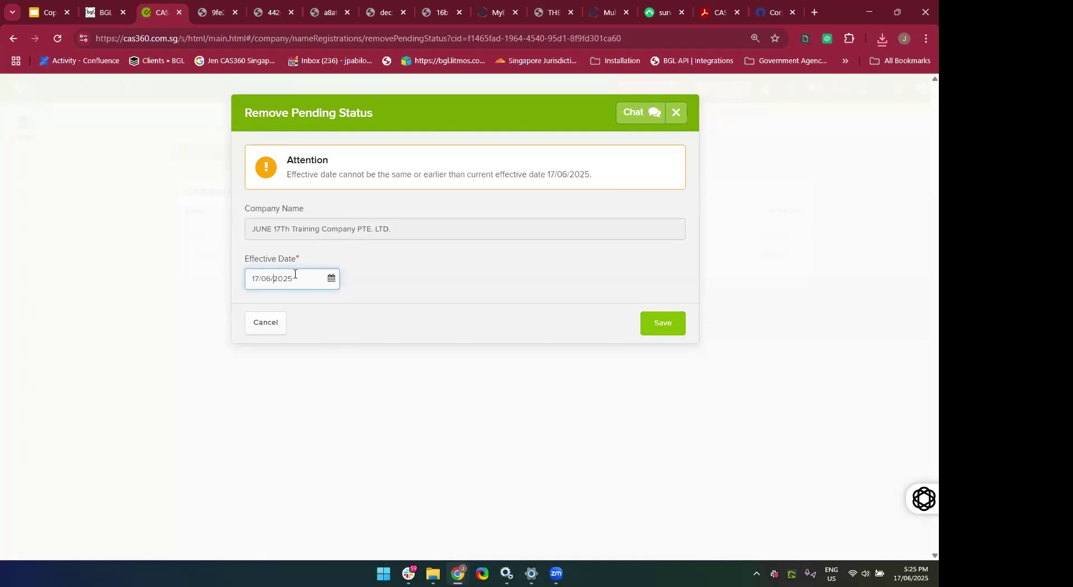
key("Home")
key("Delete")
key("Delete")
type("18")
left_click(401, 313)
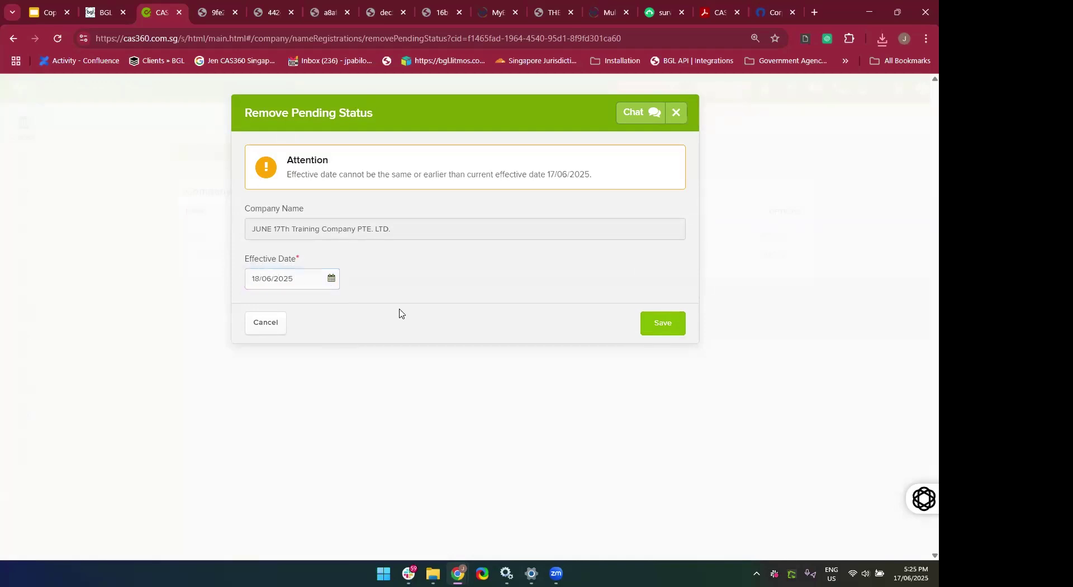
left_click(663, 334)
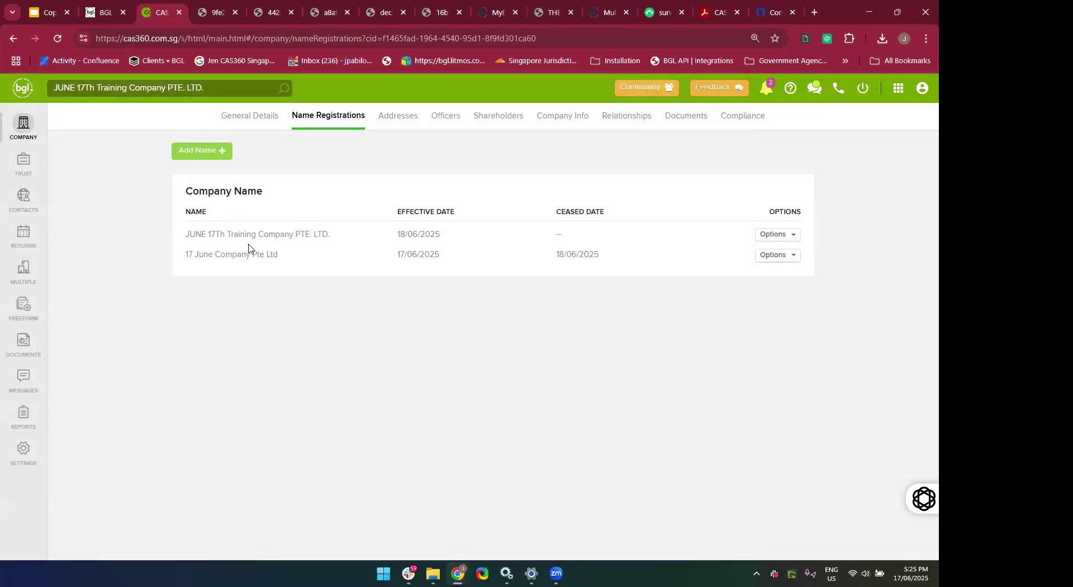
Search for '17 June', open the result, then go to the full company list.
left_click(224, 85)
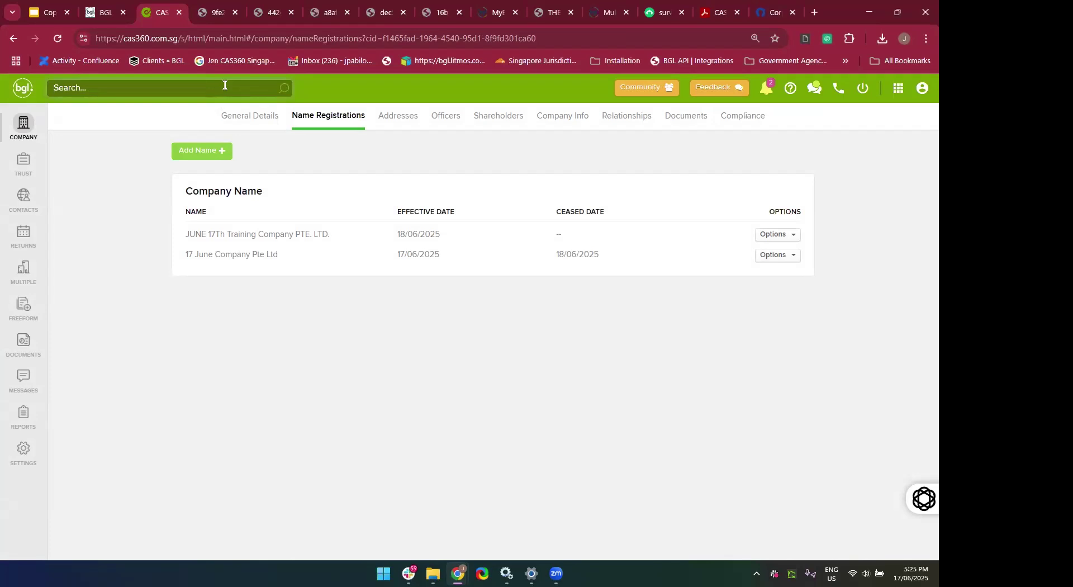
type("17 June")
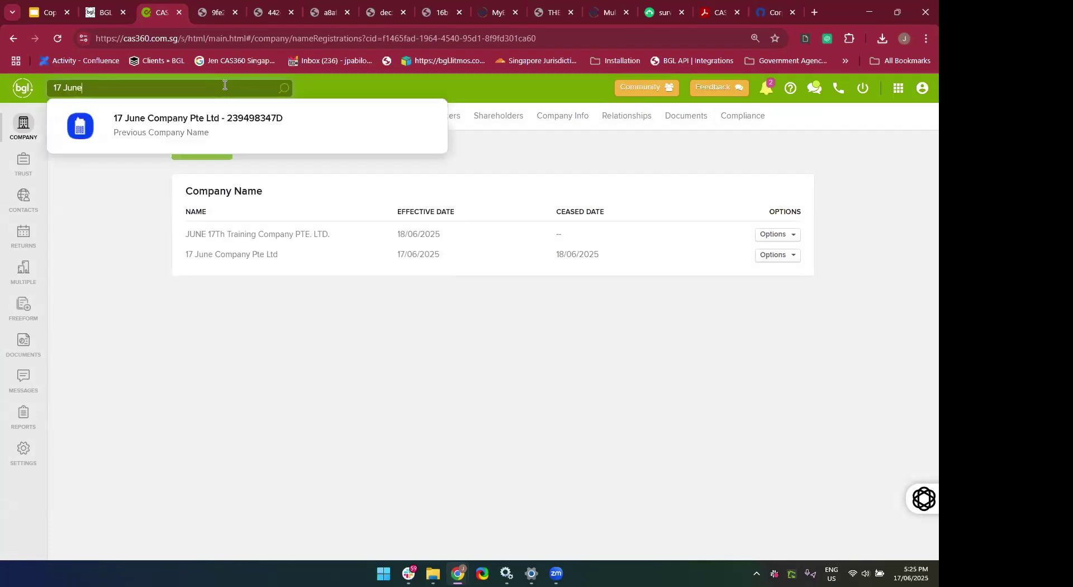
left_click(196, 135)
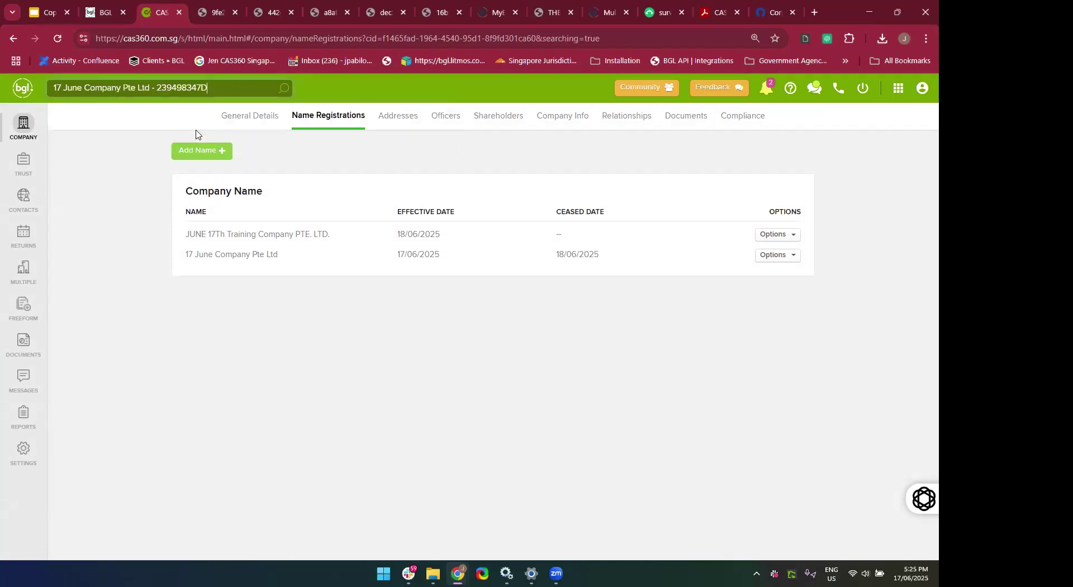
left_click(21, 143)
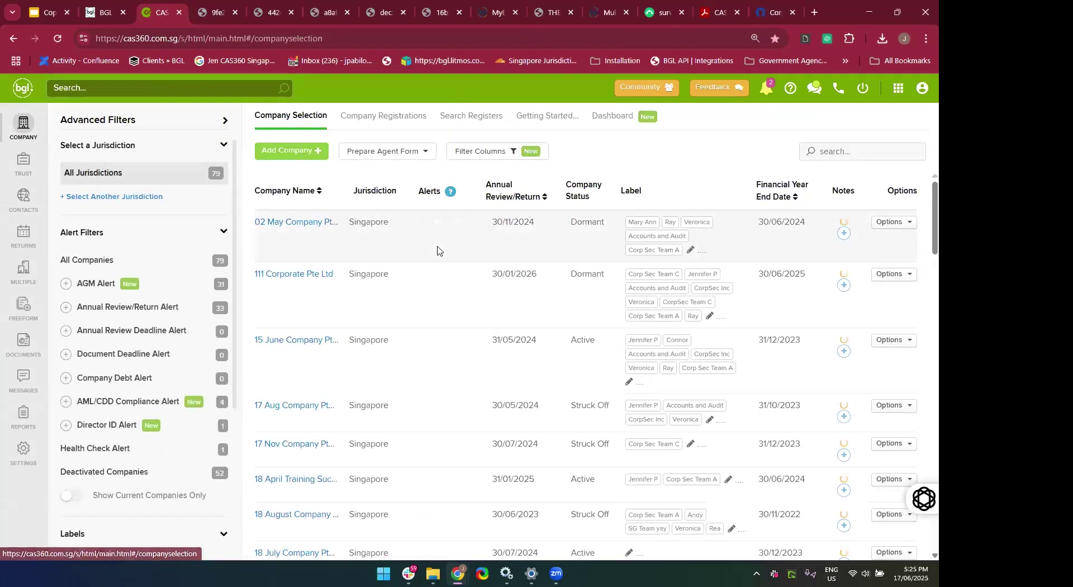
Search the company list for 'June 17th' and open the renamed company's Name Registrations.
left_click(842, 152)
type("17 June")
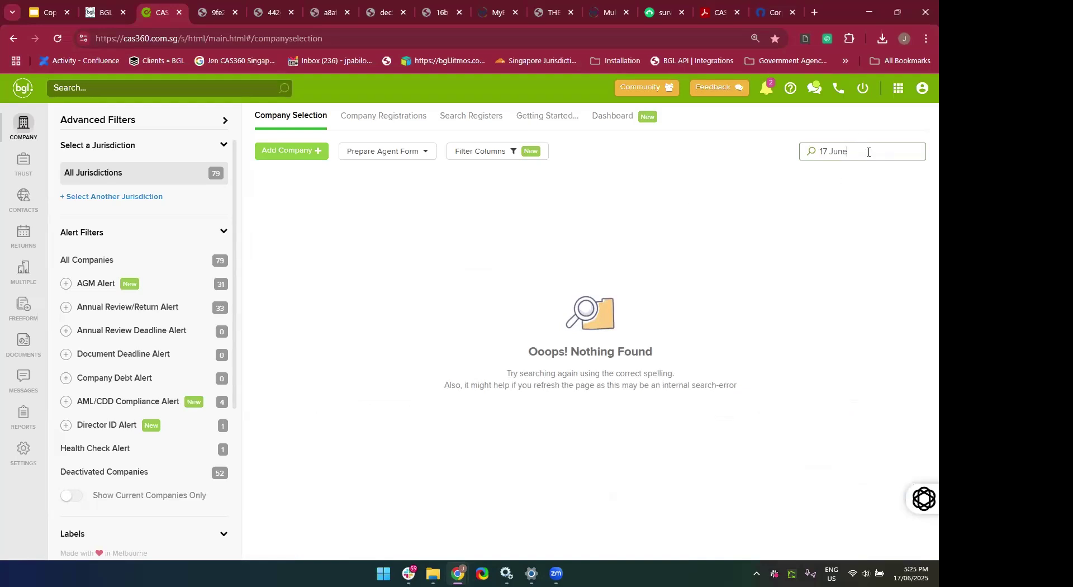
key("BackSpace")
key("BackSpace")
key("BackSpace")
key("BackSpace")
key("BackSpace")
key("BackSpace")
key("BackSpace")
type("June 17th")
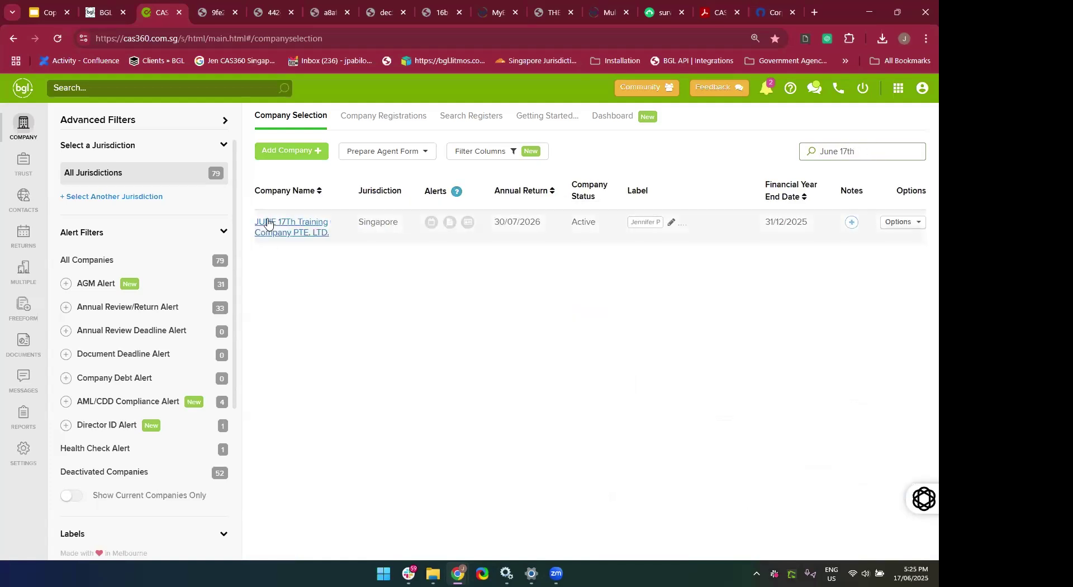
left_click(269, 223)
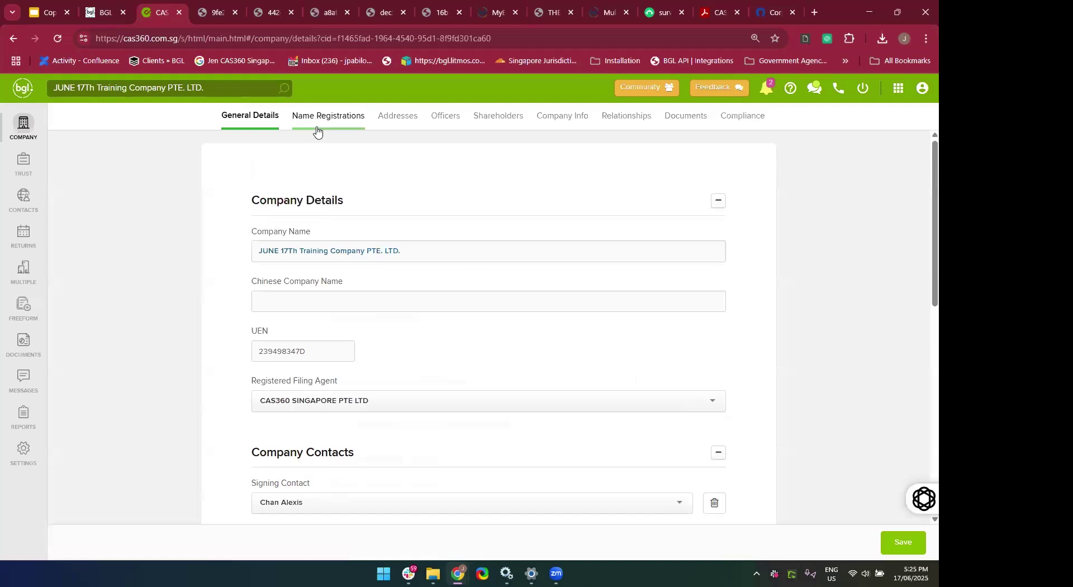
left_click(316, 126)
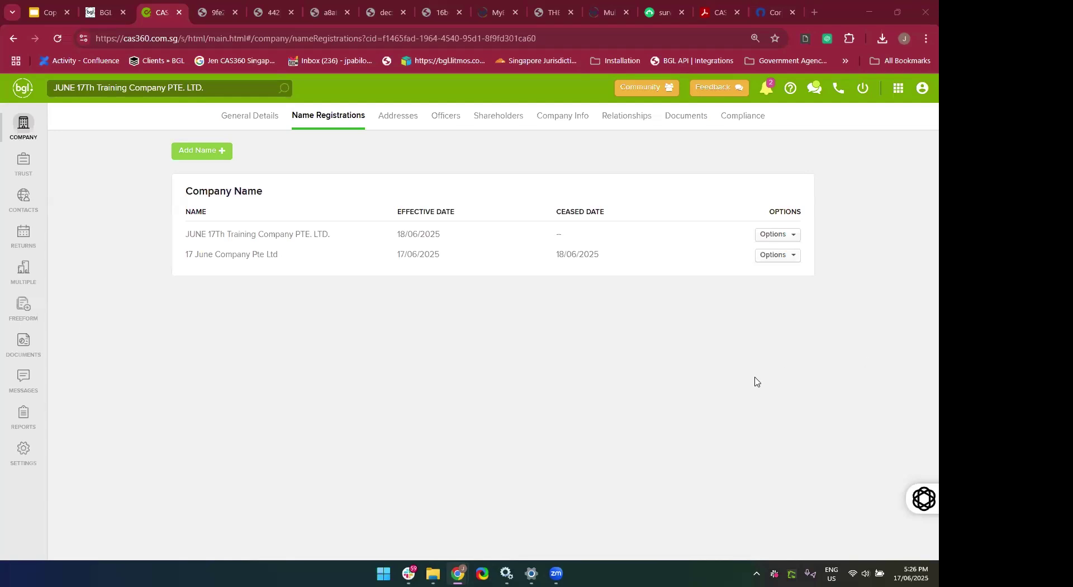
Leave the company record for the Global Documents list and scroll through it and back to the top.
left_click(24, 144)
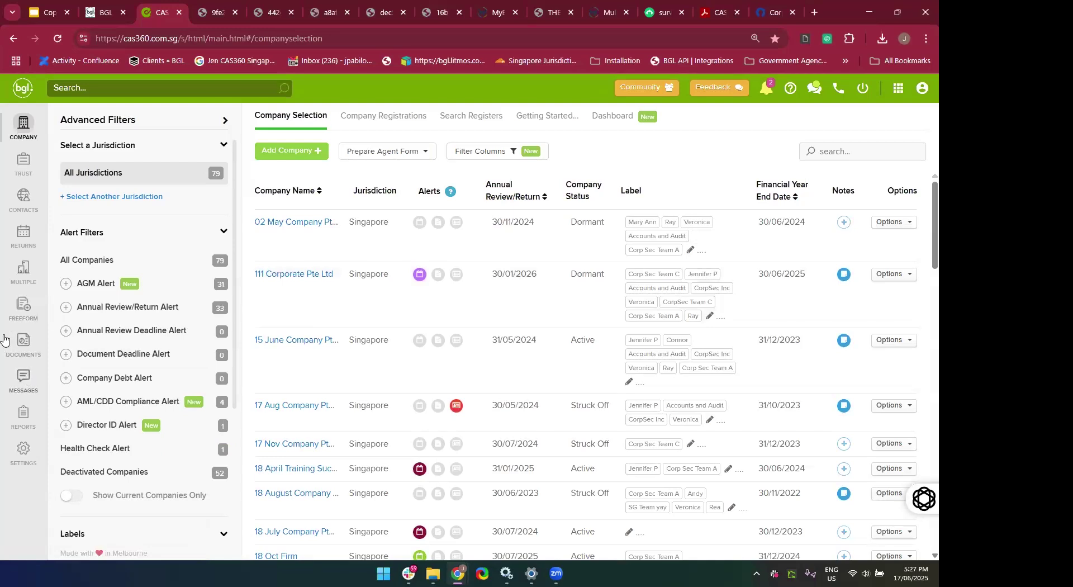
left_click(21, 357)
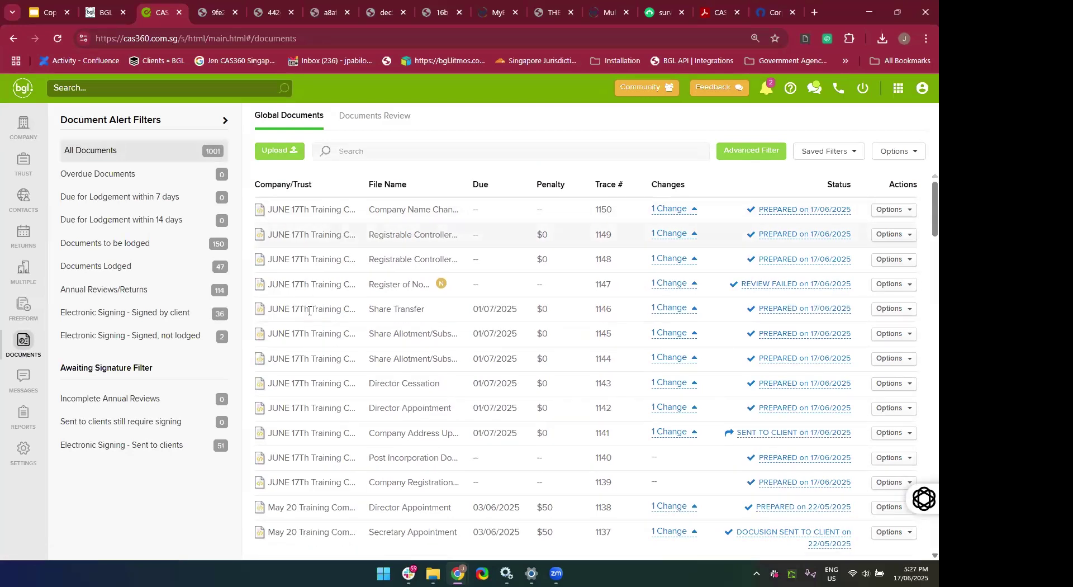
scroll(309, 310, "down", 10)
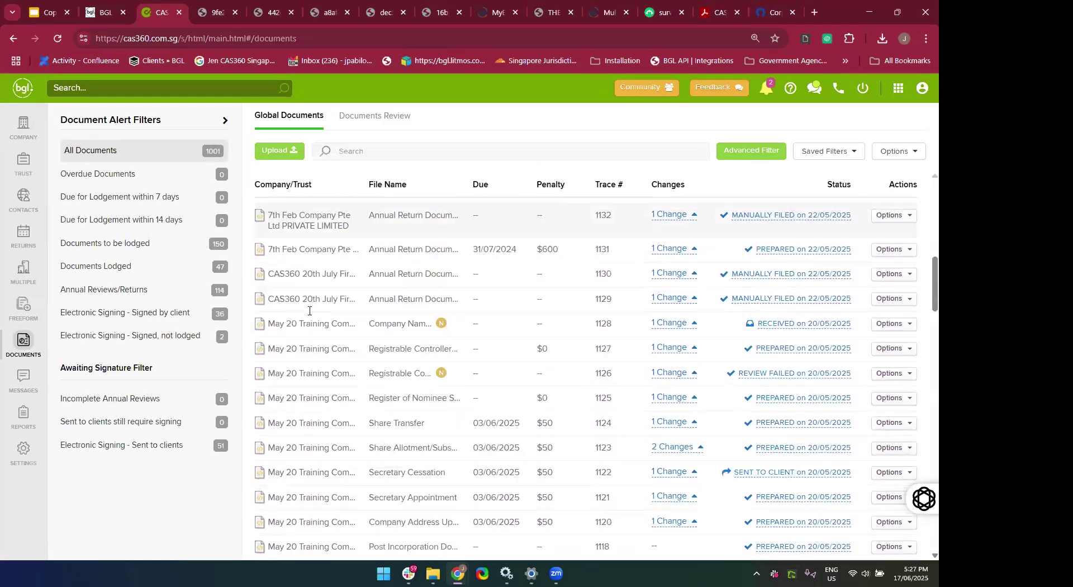
scroll(325, 395, "down", 5)
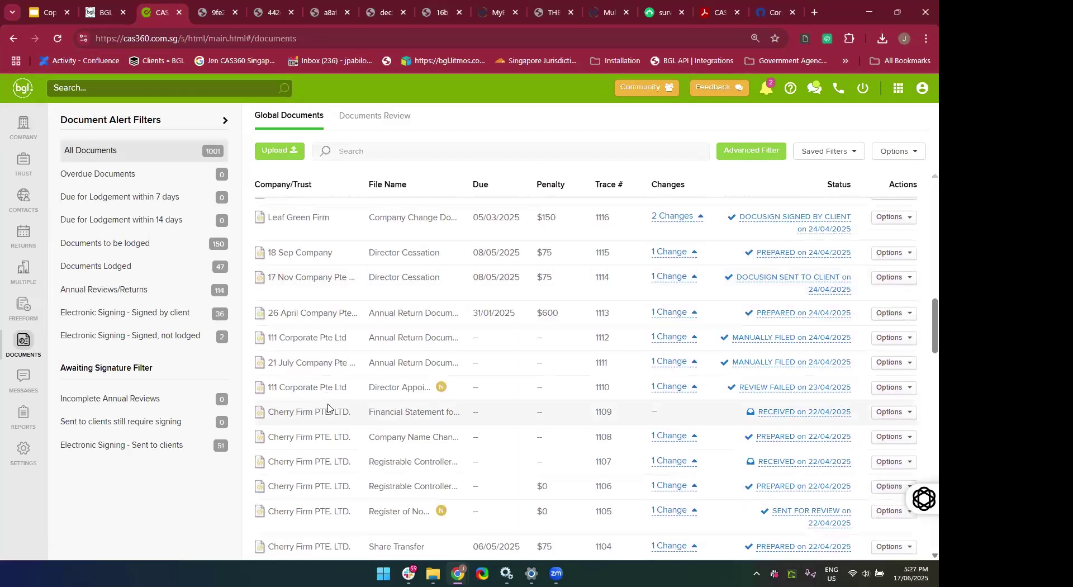
scroll(328, 408, "down", 4)
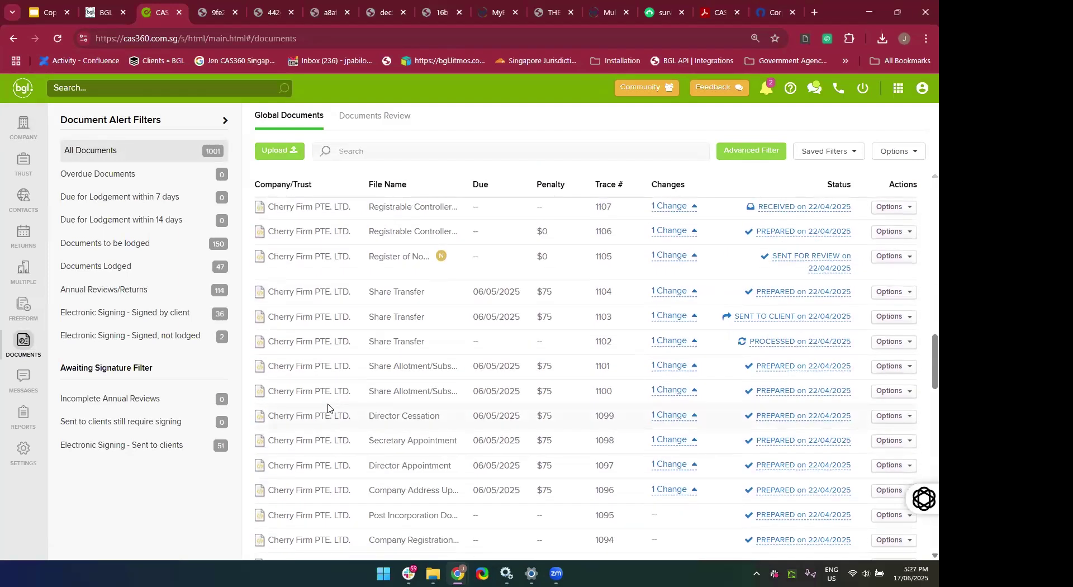
scroll(328, 408, "up", 20)
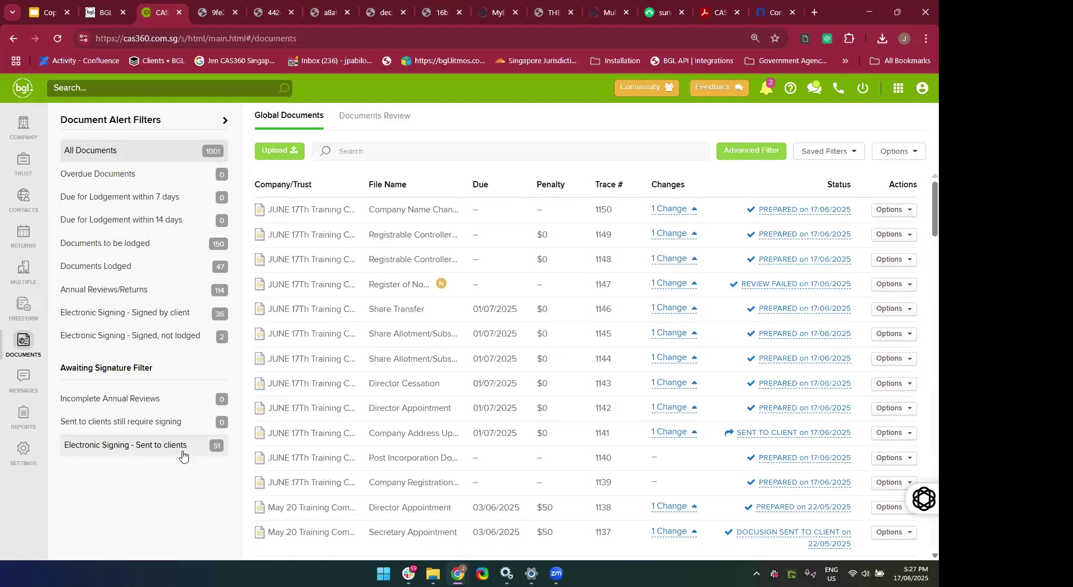
Search 'june' and open JUNE 17Th Training Company's Documents tab showing traces 1139 to 1150.
left_click(140, 87)
type("june")
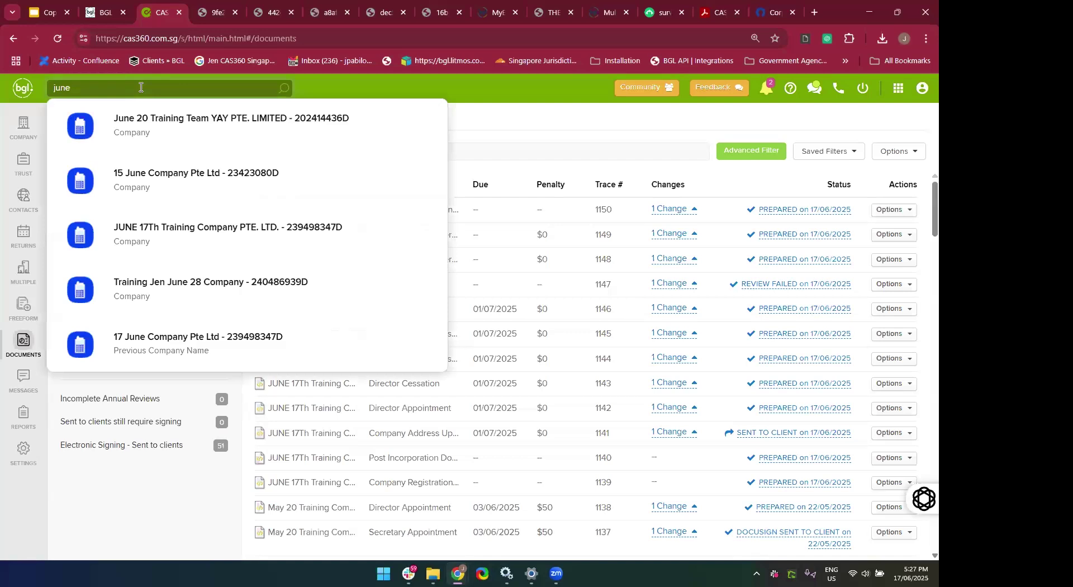
left_click(138, 239)
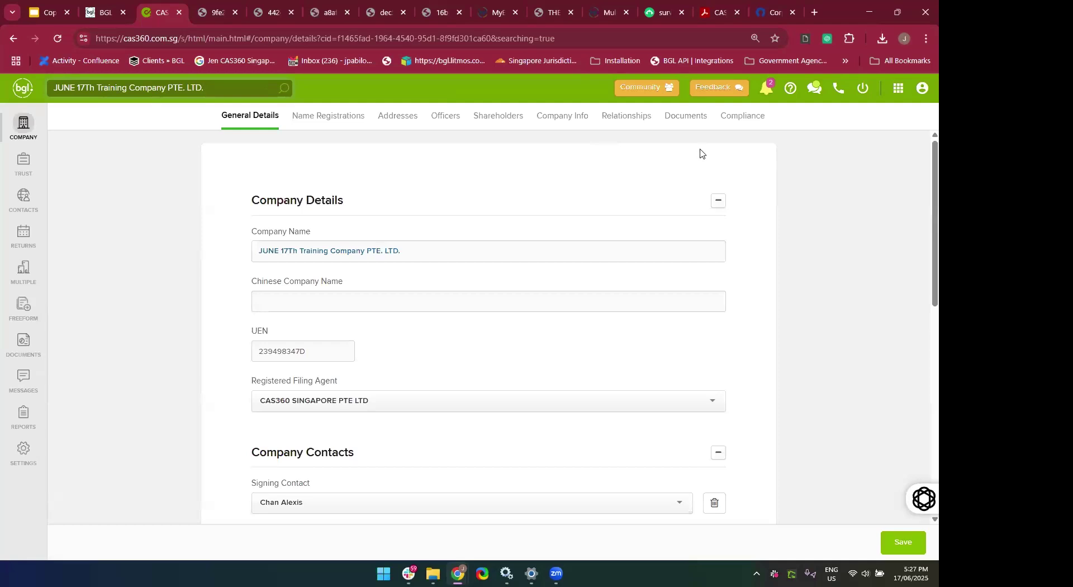
left_click(666, 128)
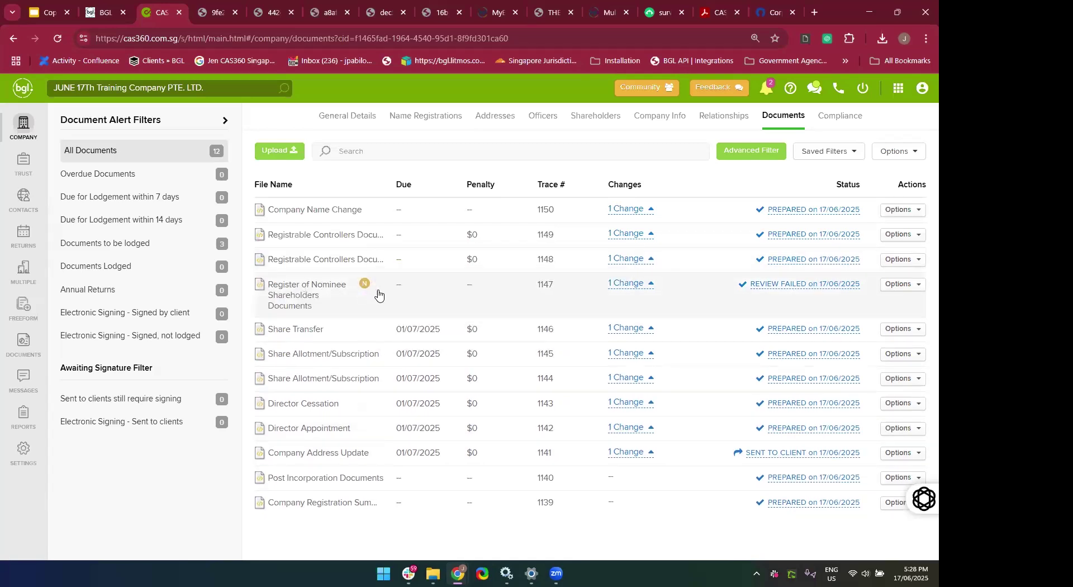
mouse_move(364, 290)
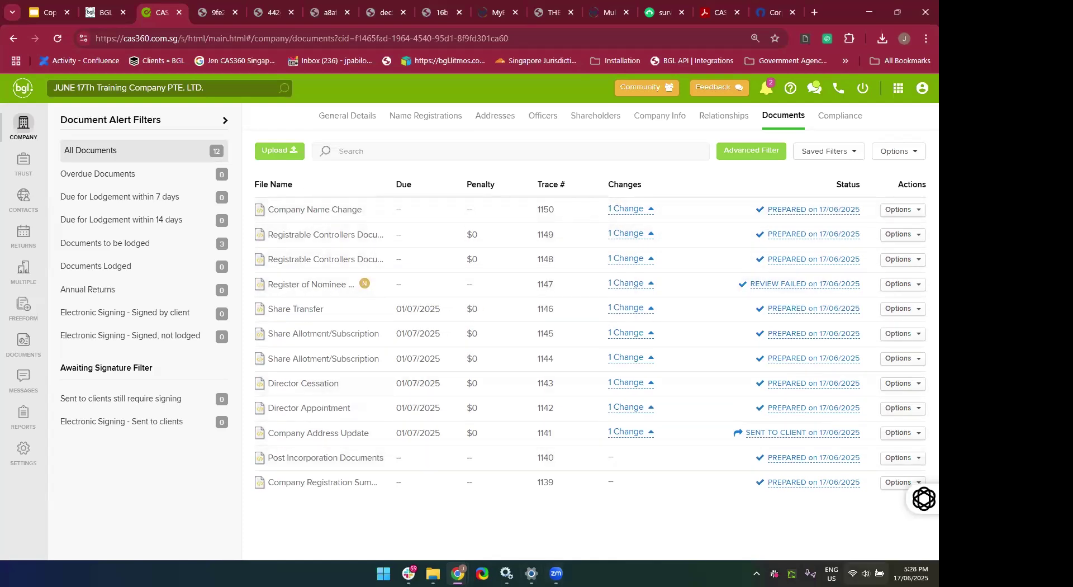
mouse_move(925, 505)
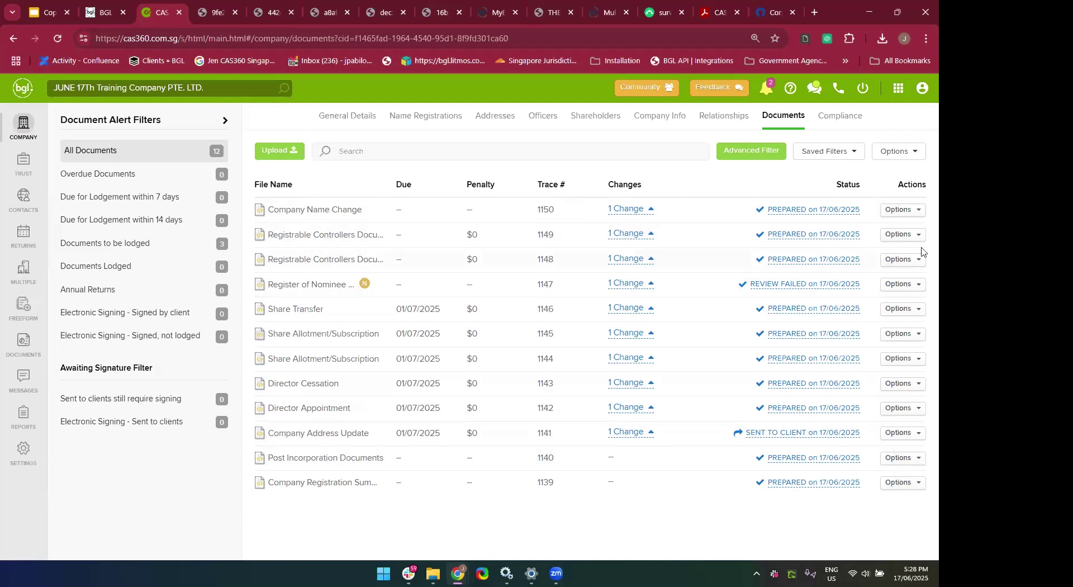
Open the Company Registration Summary's attachments and read through Company Registration Summary.pdf.
left_click(914, 485)
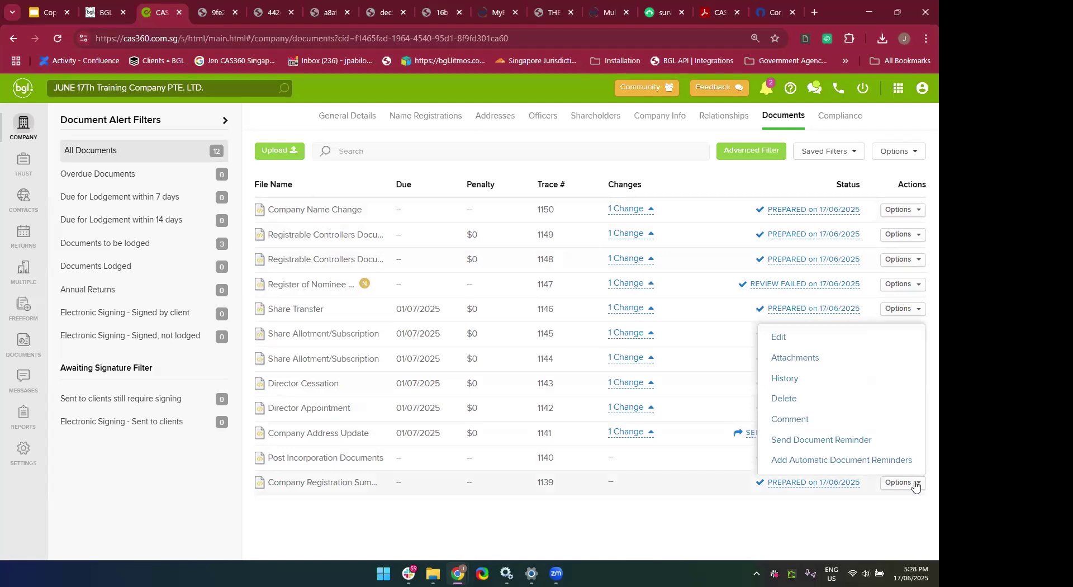
left_click(798, 368)
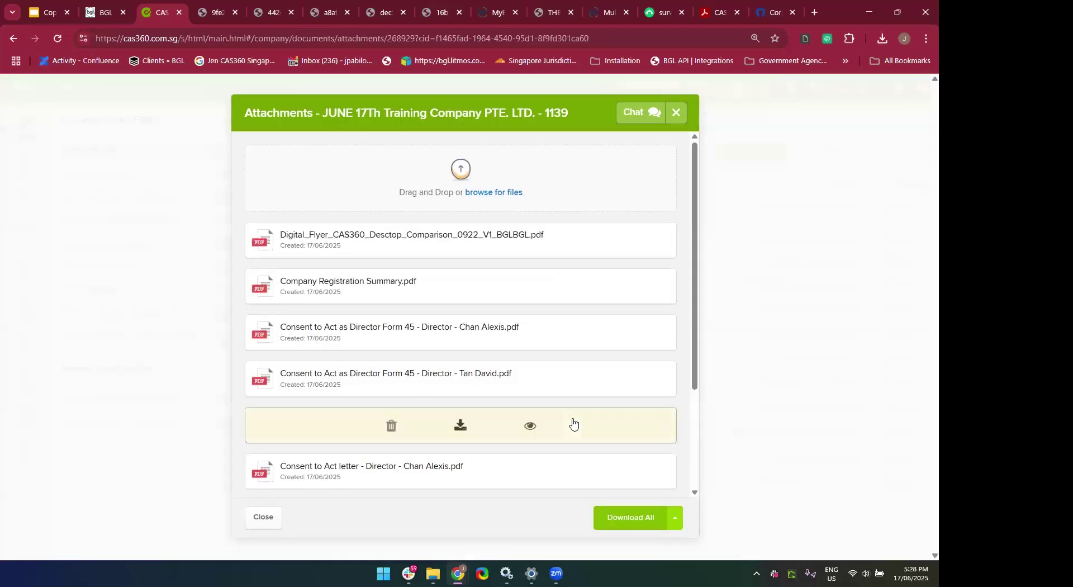
scroll(573, 423, "down", 2)
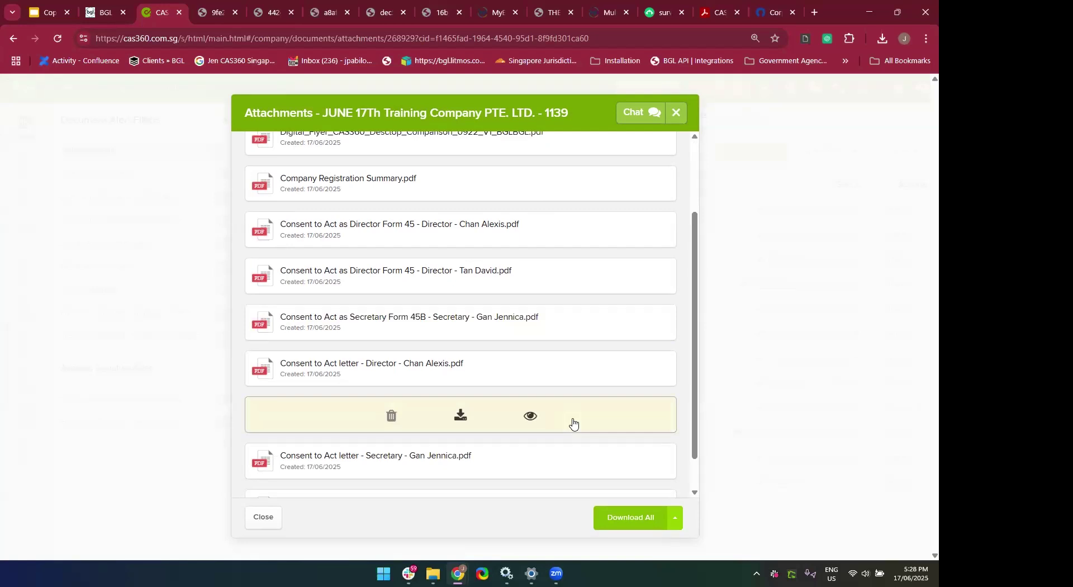
scroll(574, 424, "down", 1)
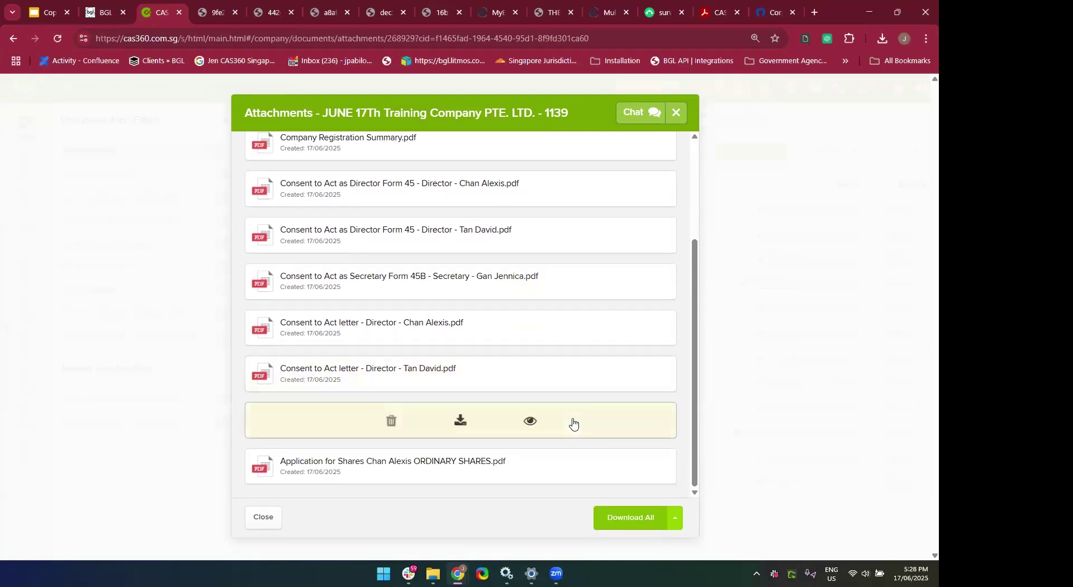
scroll(575, 423, "up", 2)
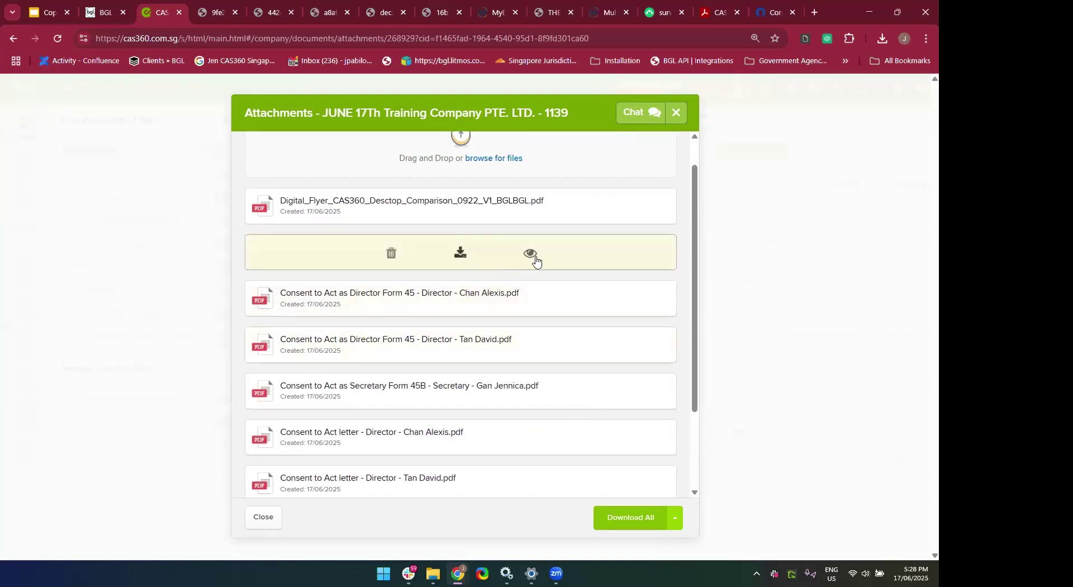
left_click(531, 254)
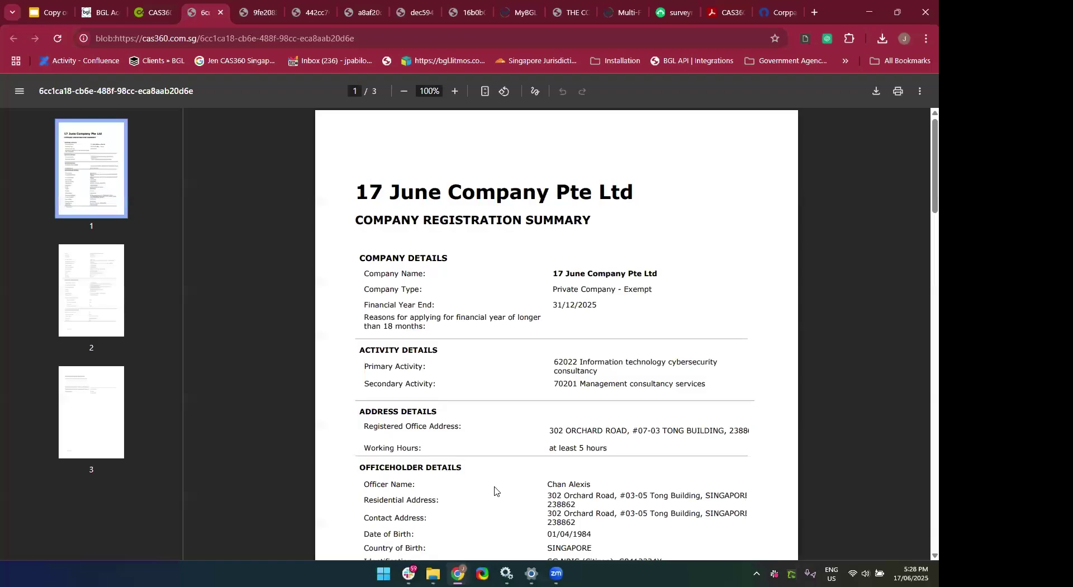
scroll(494, 490, "down", 3)
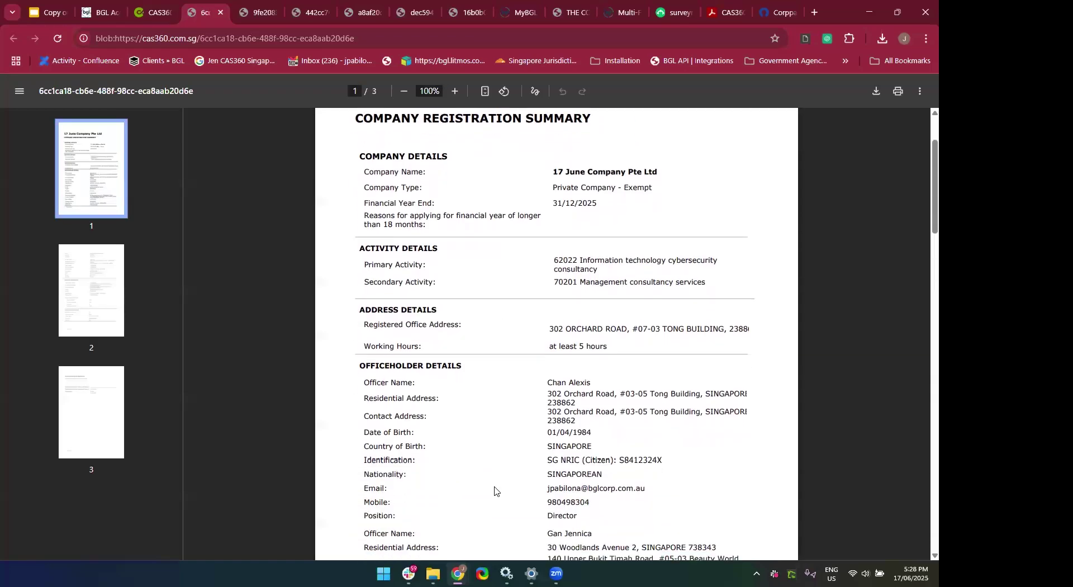
scroll(494, 490, "down", 7)
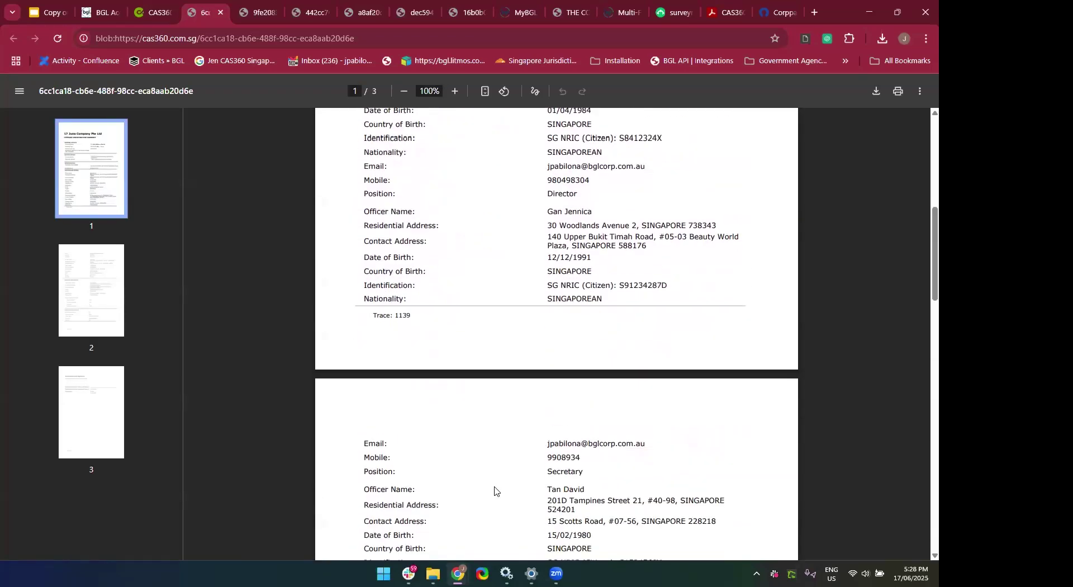
scroll(495, 490, "down", 11)
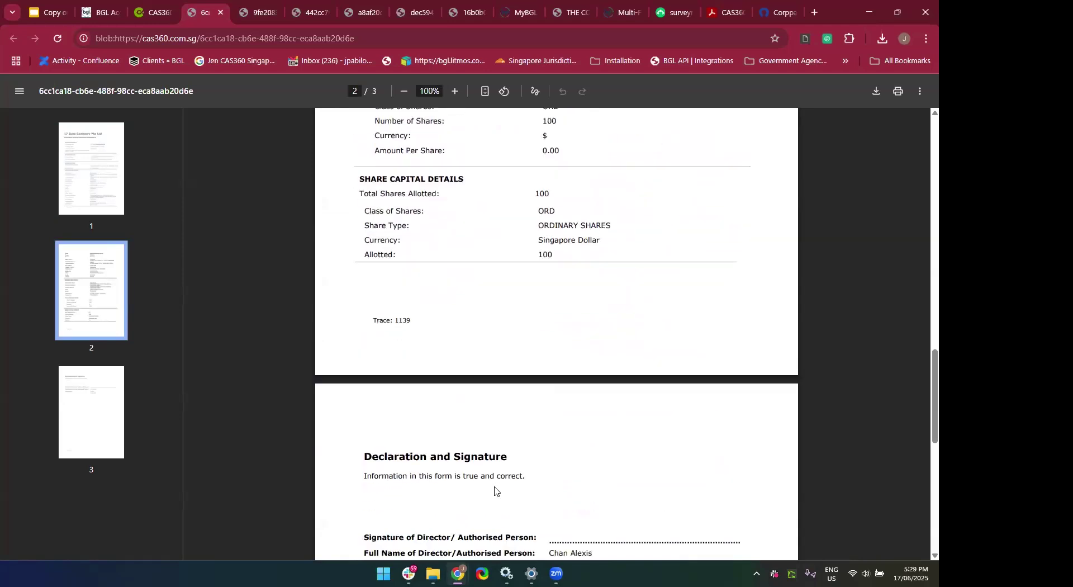
left_click(221, 12)
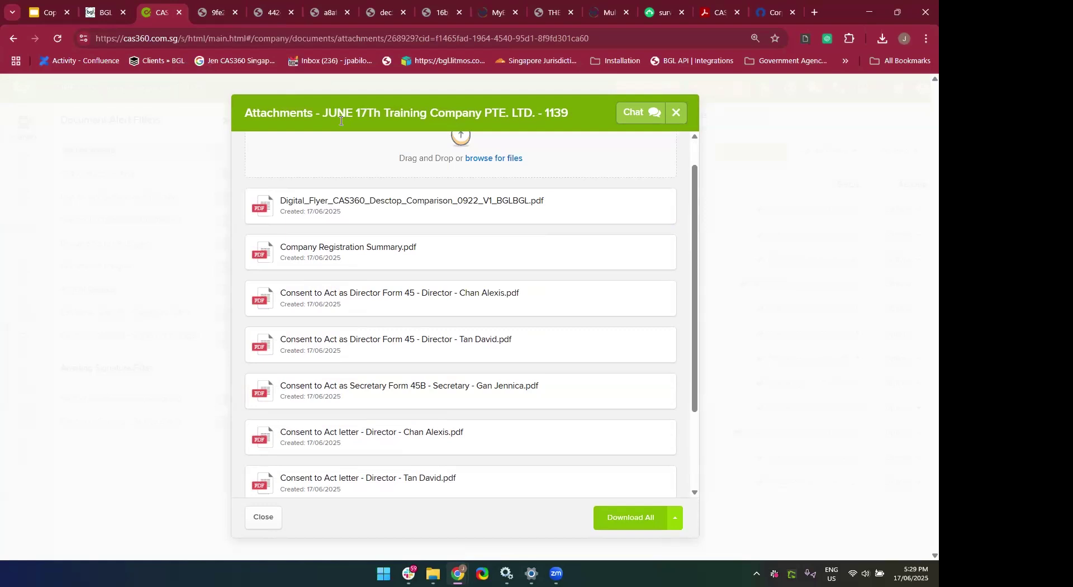
Close the trace 1139 attachments dialog and expand the Company Name Change summary.
scroll(419, 293, "down", 2)
scroll(674, 317, "up", 3)
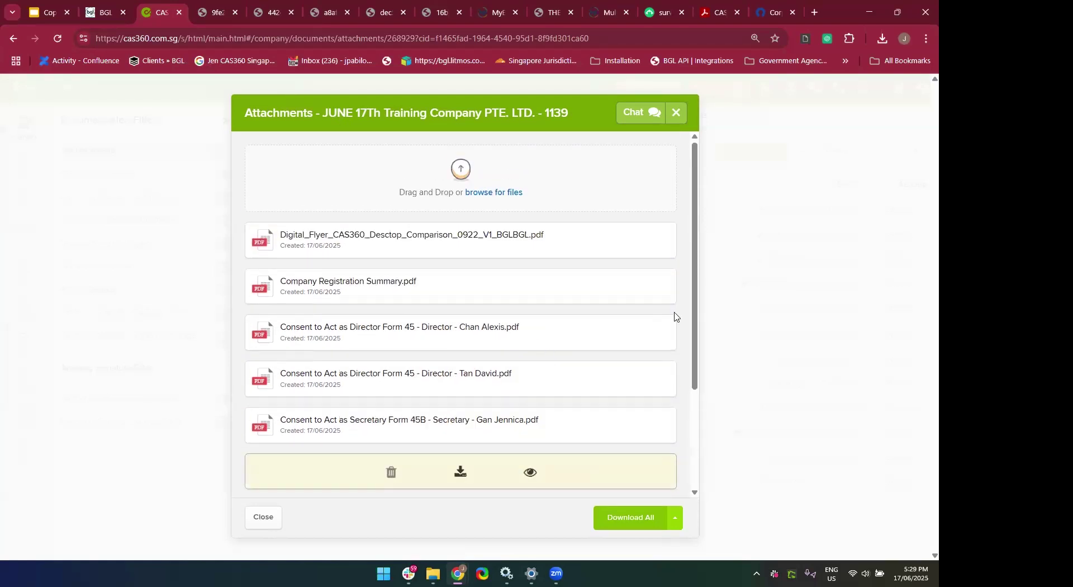
left_click(676, 113)
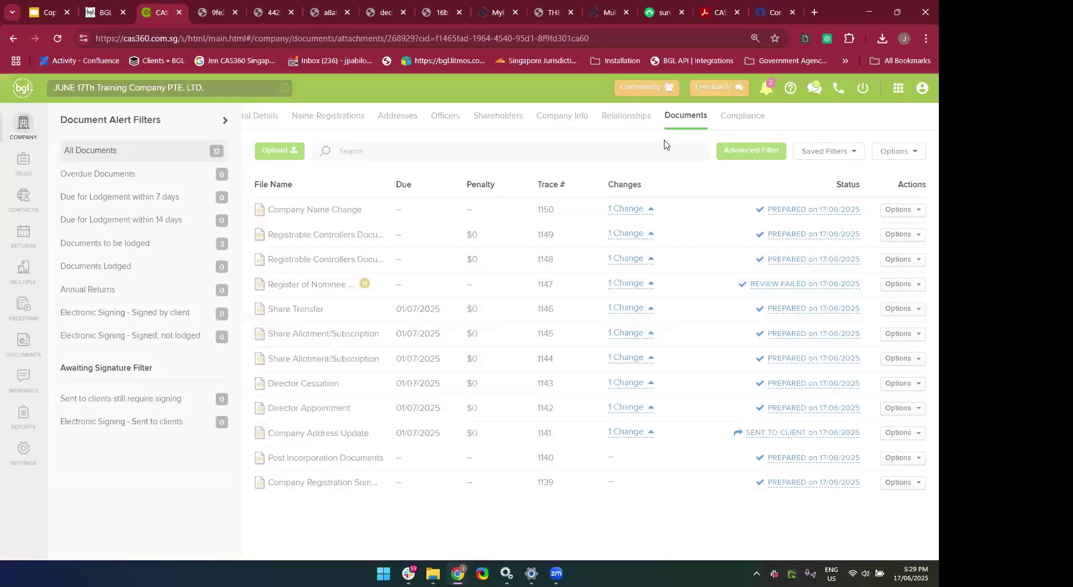
left_click(638, 210)
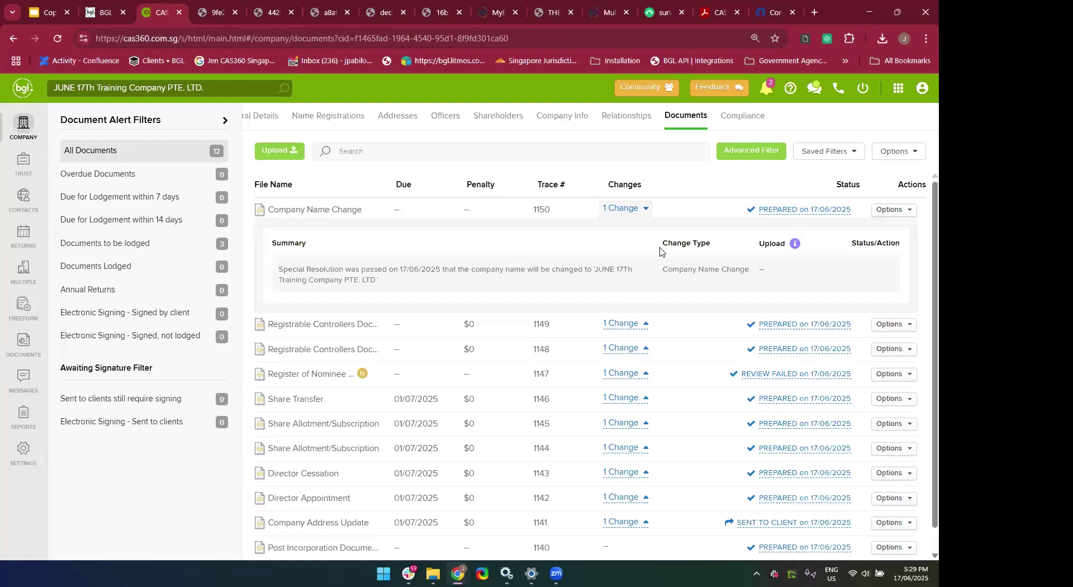
Collapse the Company Name Change summary and open the status editor for trace 1139.
left_click(629, 212)
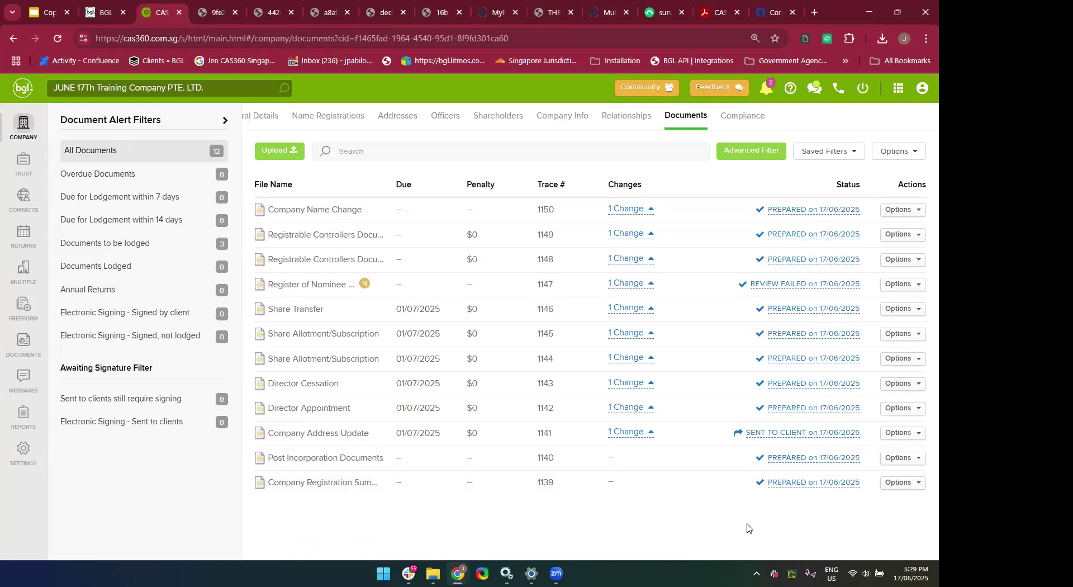
left_click(790, 483)
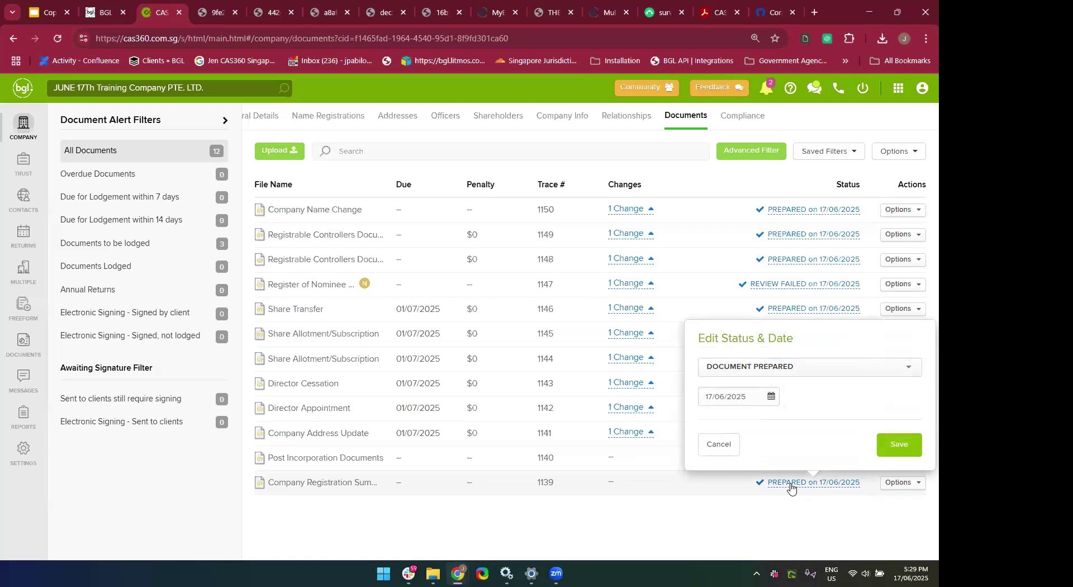
Change trace 1139's status to SENT TO CLIENT, dated 17/06/2025, and save.
left_click(797, 374)
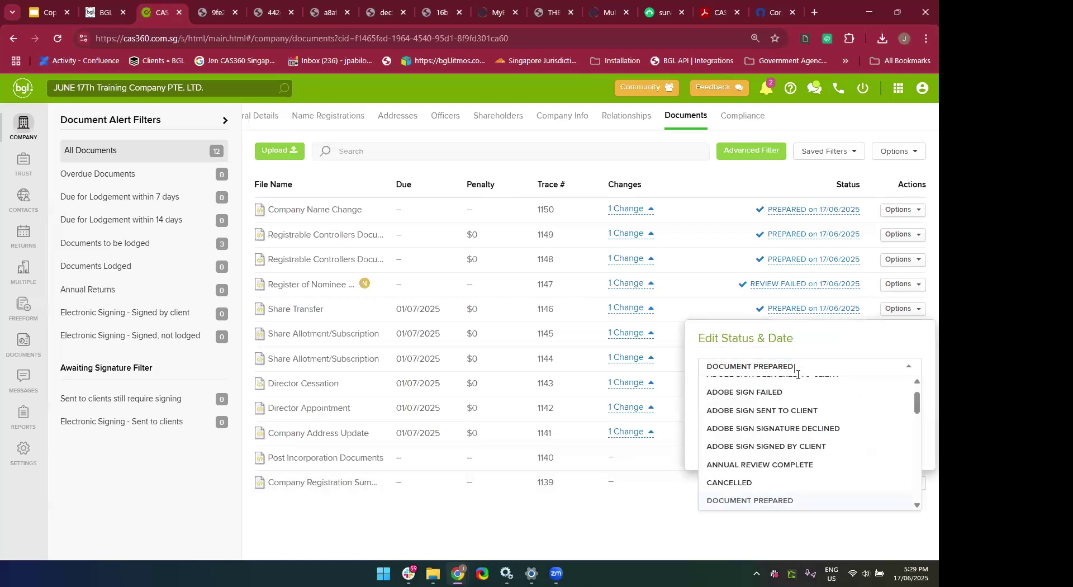
scroll(794, 433, "up", 1)
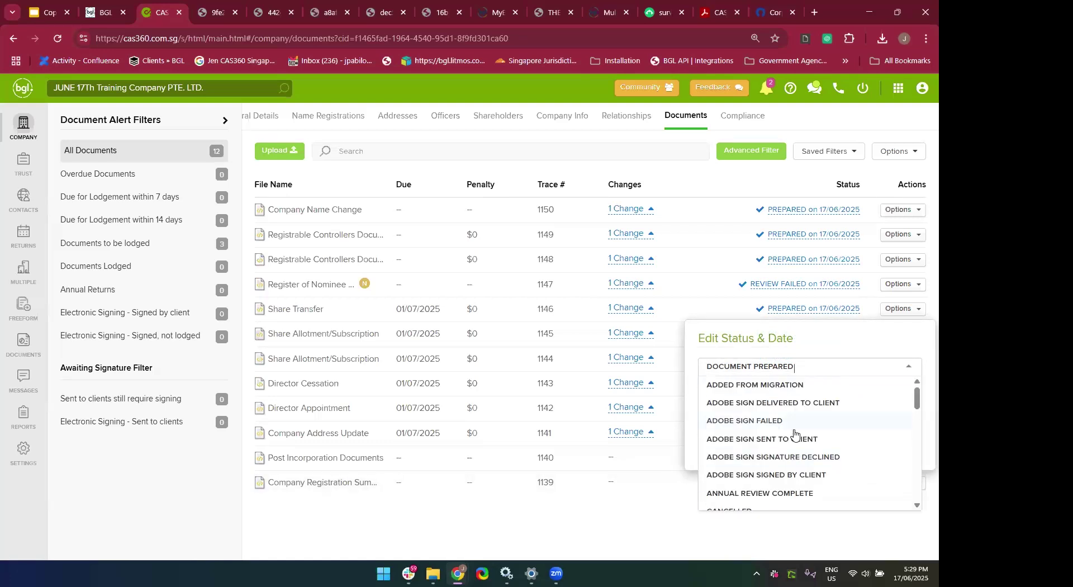
scroll(795, 434, "down", 10)
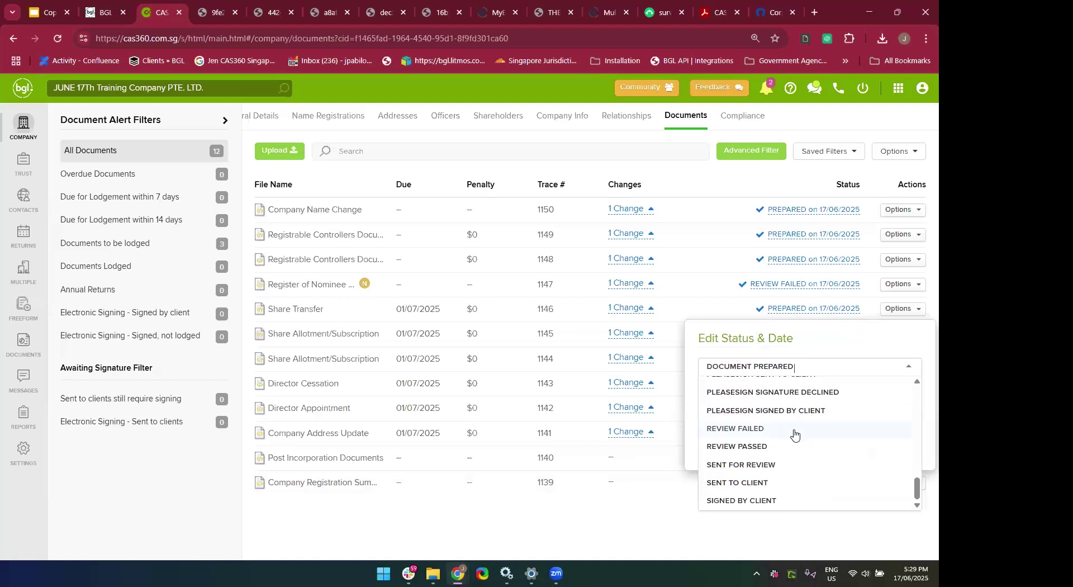
left_click(764, 483)
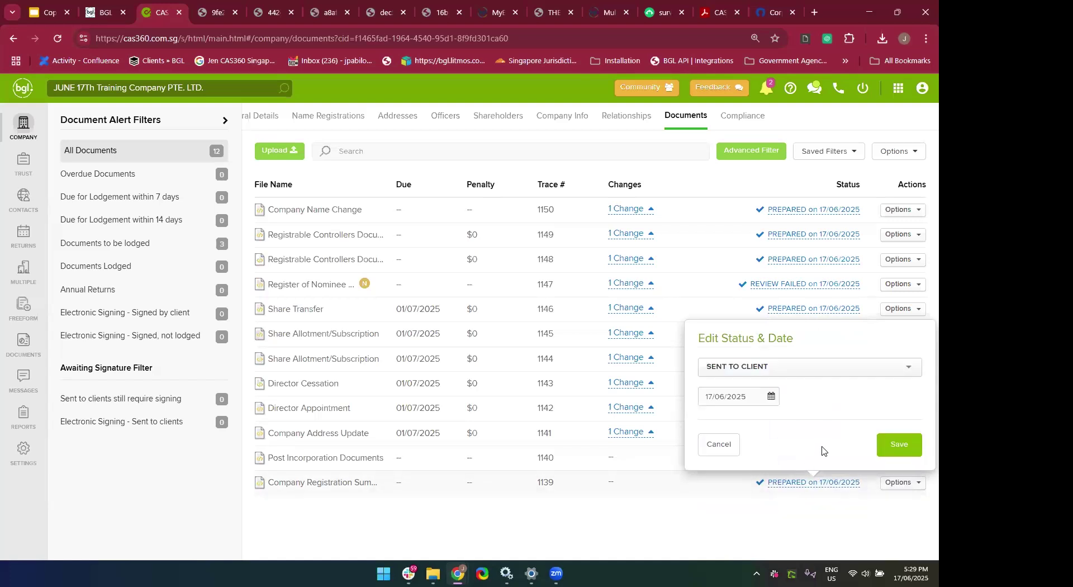
left_click(897, 445)
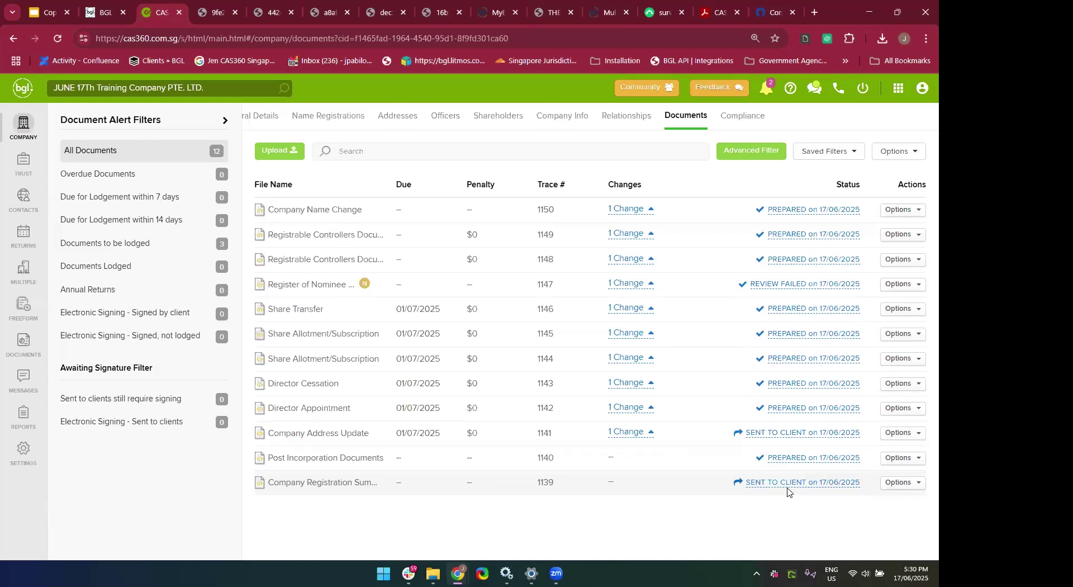
left_click(900, 484)
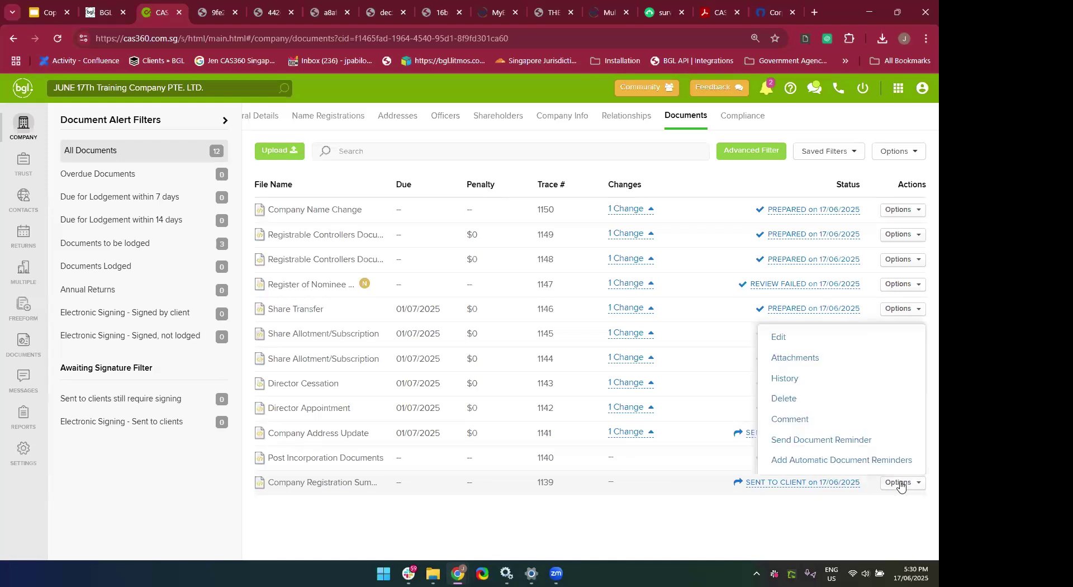
left_click(779, 380)
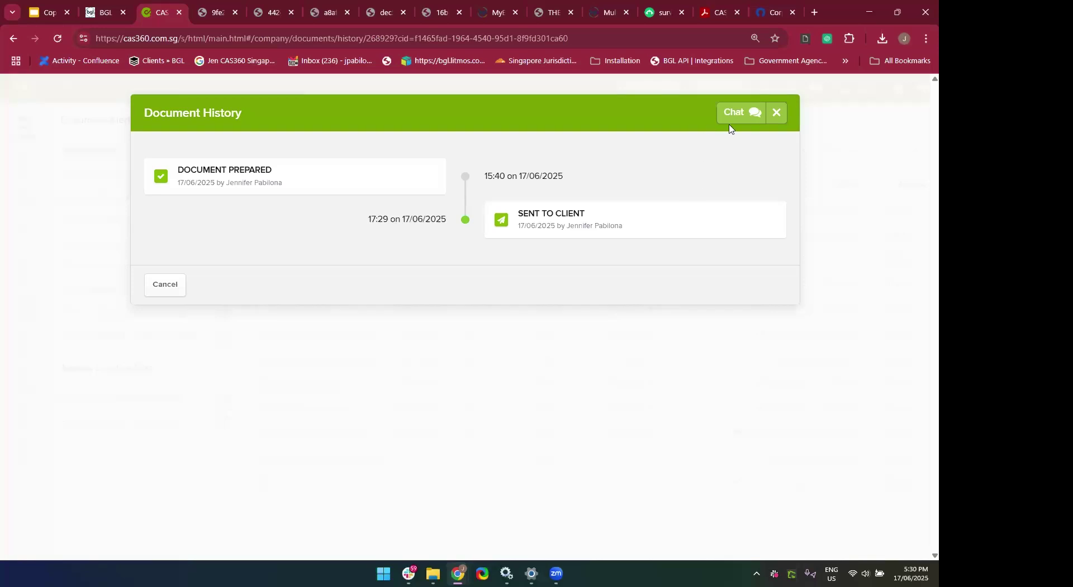
left_click(777, 120)
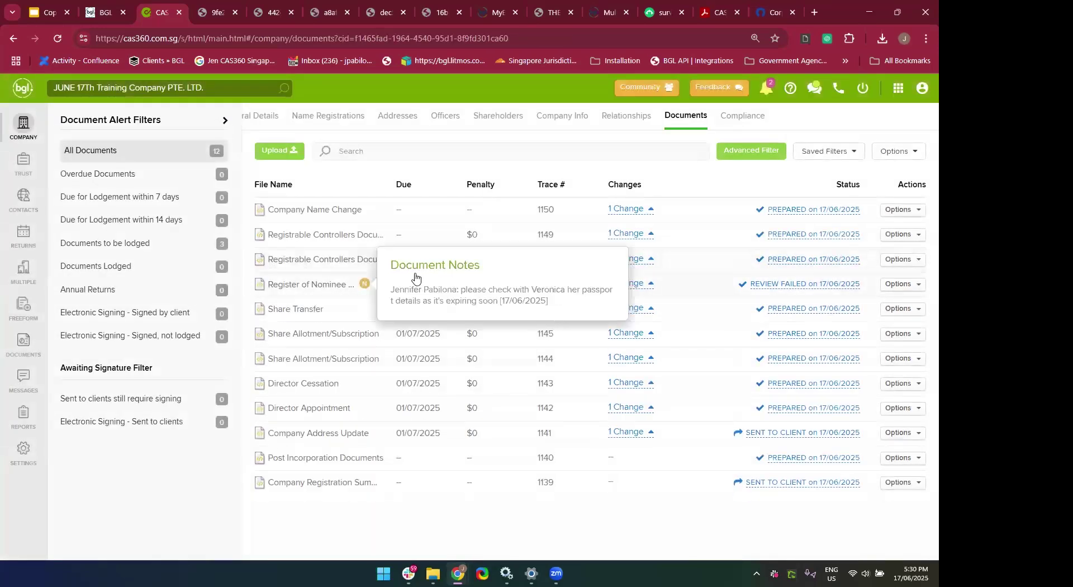
left_click(908, 286)
left_click(838, 334)
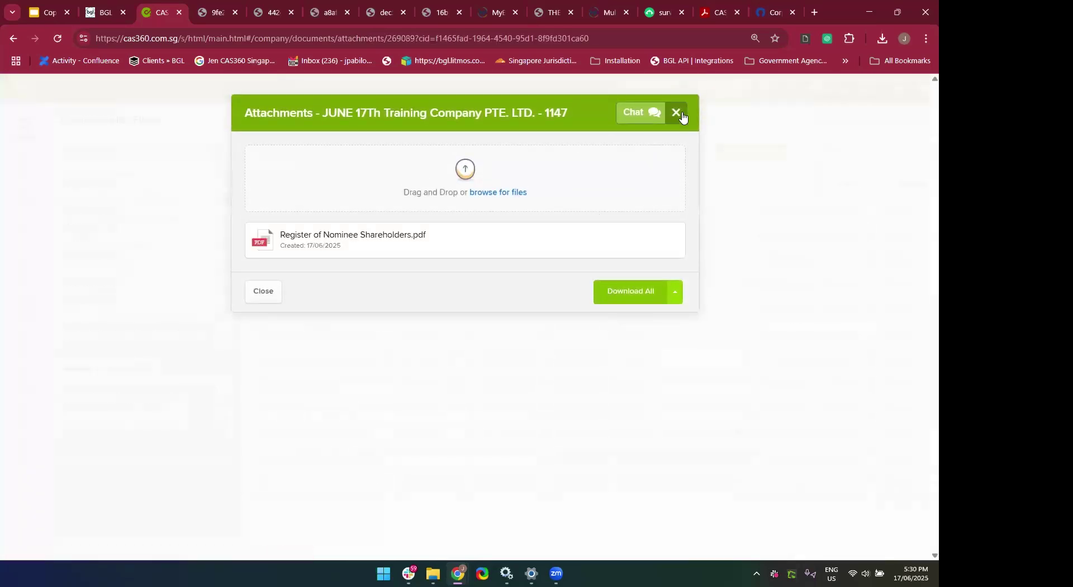
left_click(683, 116)
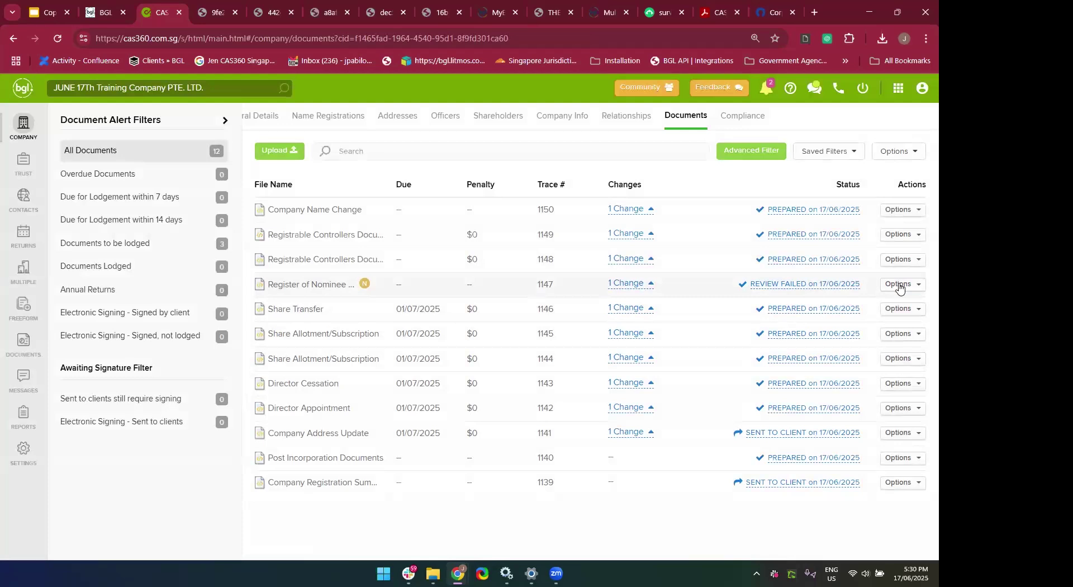
left_click(899, 287)
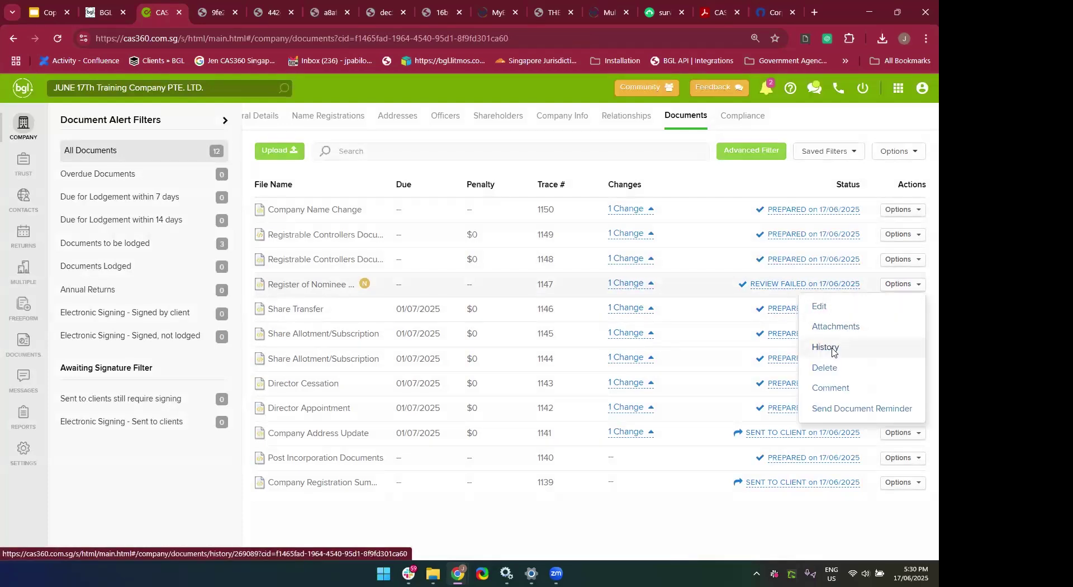
left_click(831, 348)
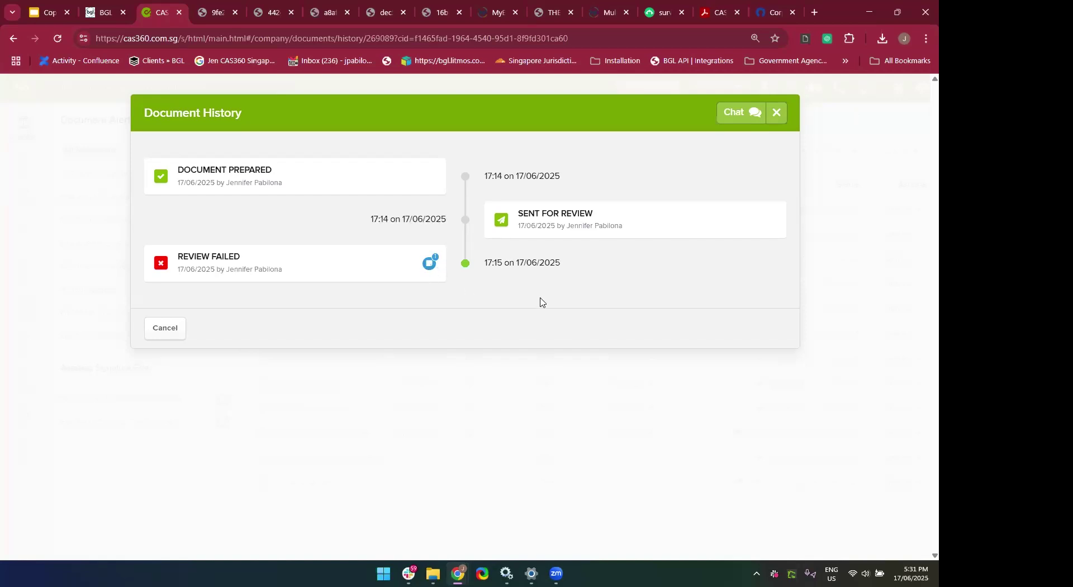
left_click(781, 114)
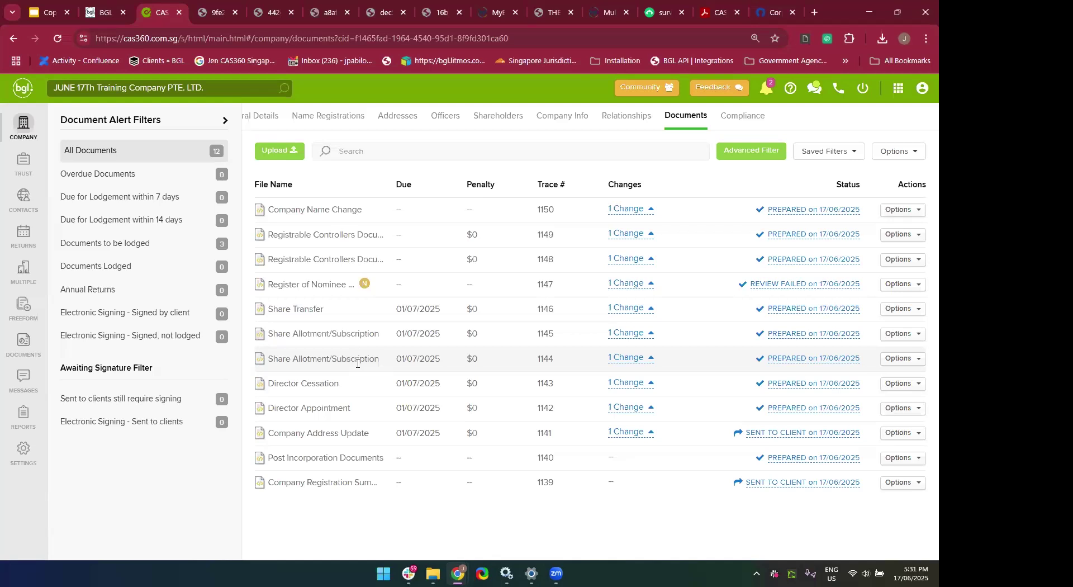
left_click(627, 358)
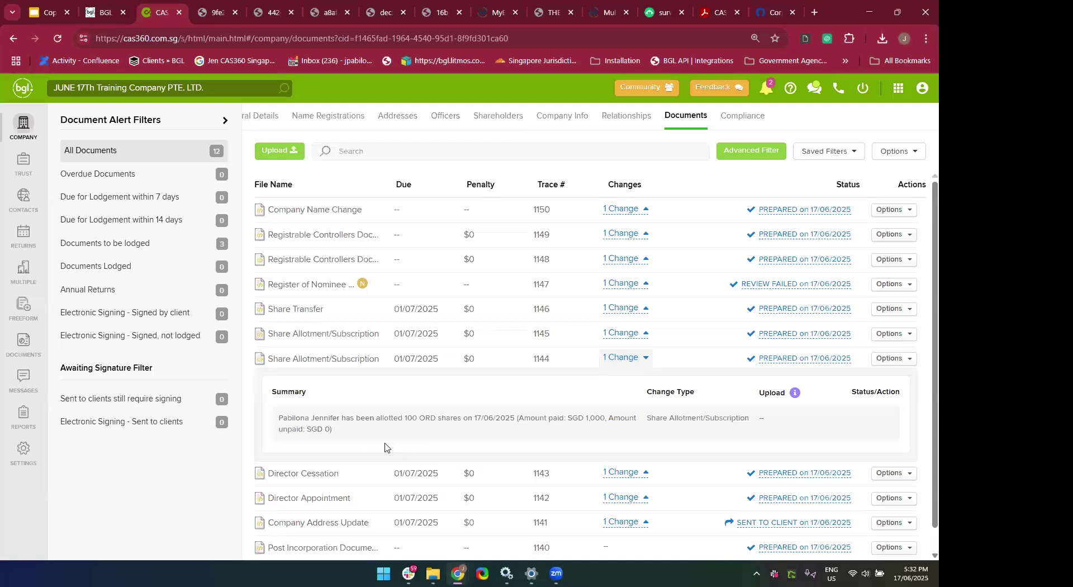
left_click(889, 358)
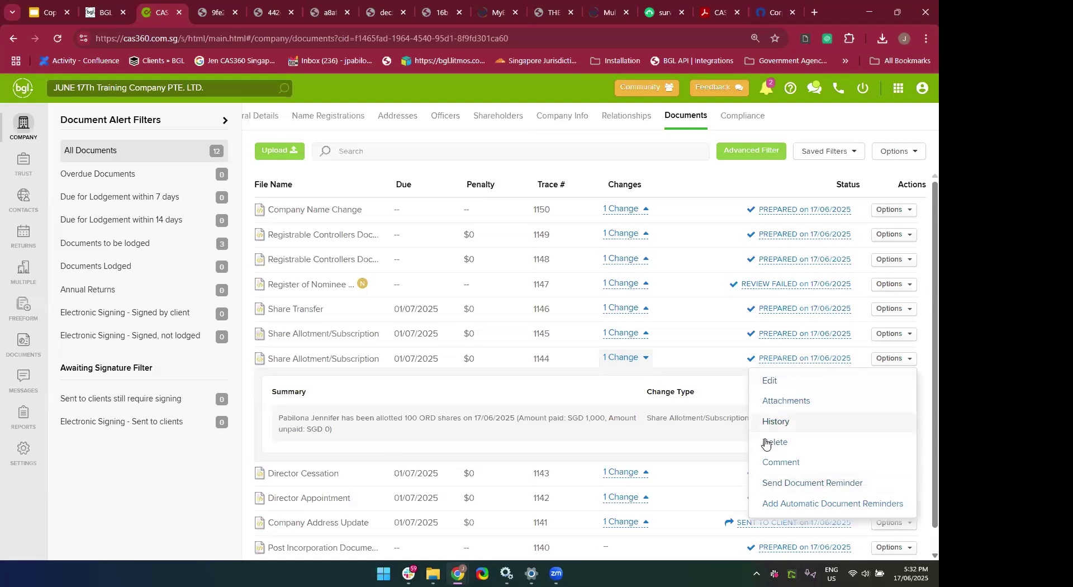
left_click(787, 407)
mouse_move(496, 399)
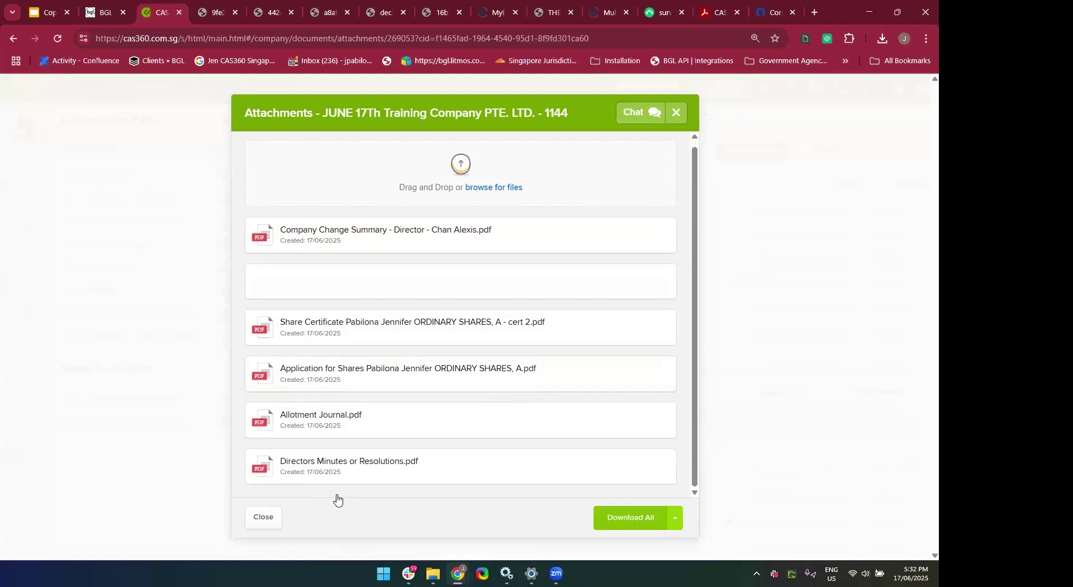
left_click(676, 112)
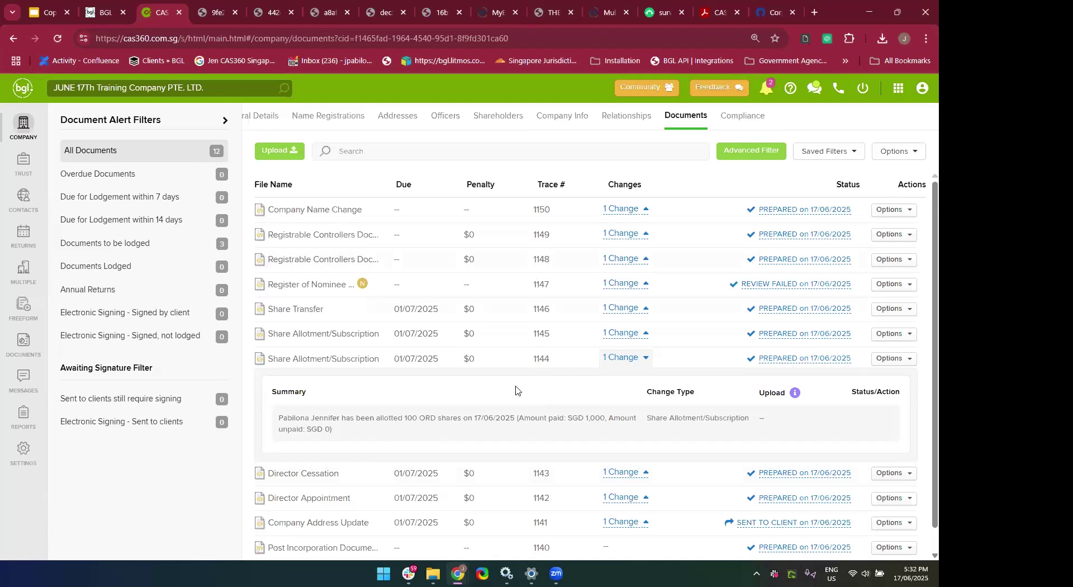
scroll(516, 390, "down", 1)
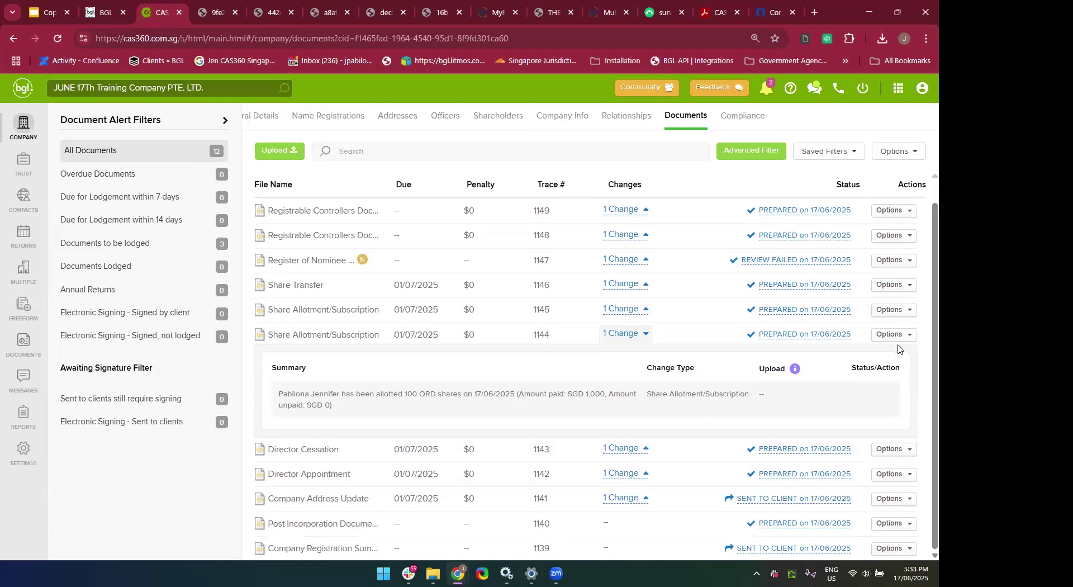
left_click(630, 335)
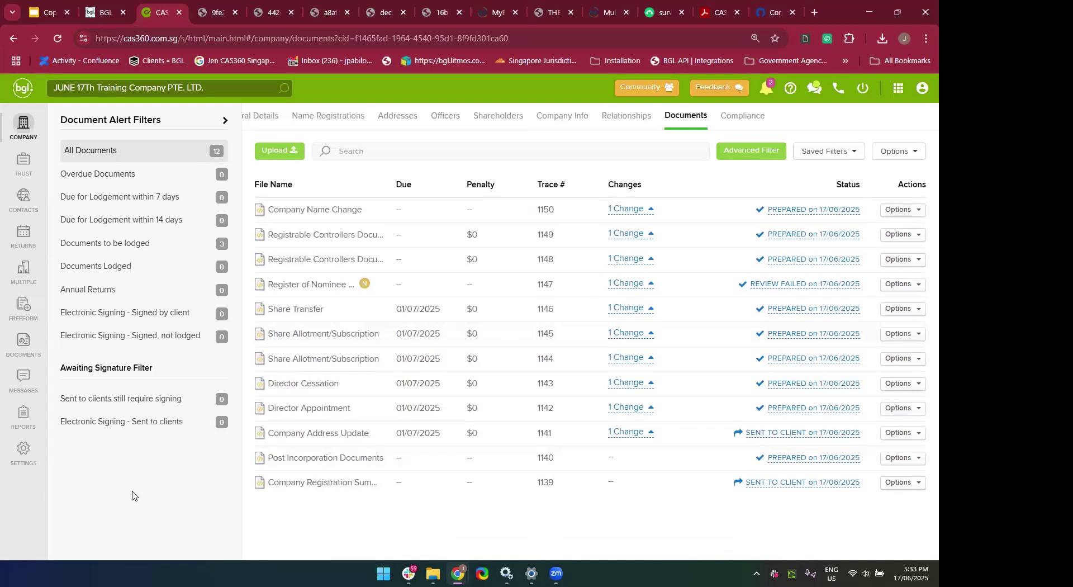
left_click(19, 347)
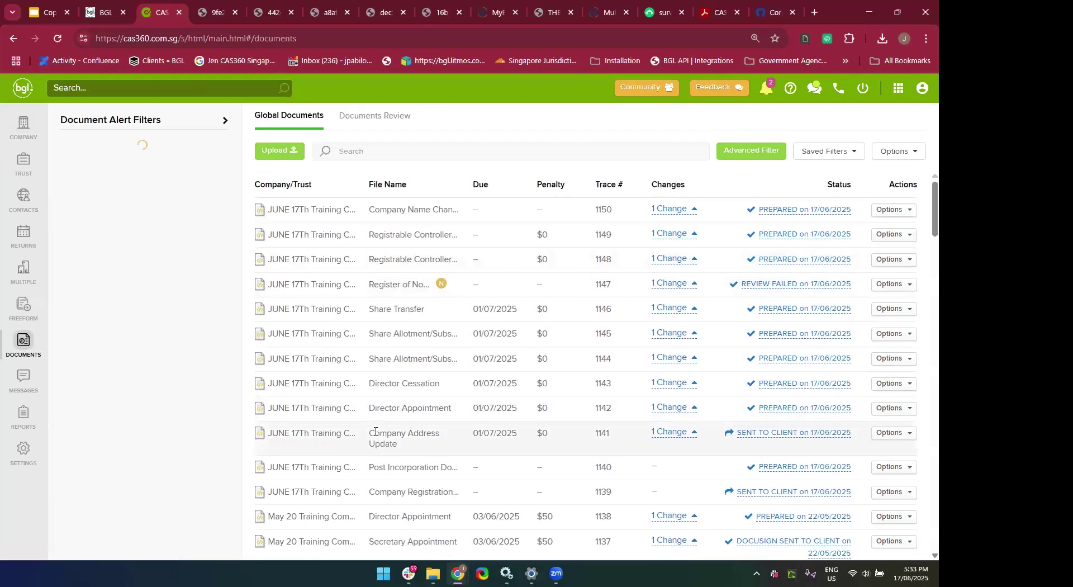
scroll(375, 432, "down", 5)
scroll(375, 431, "down", 12)
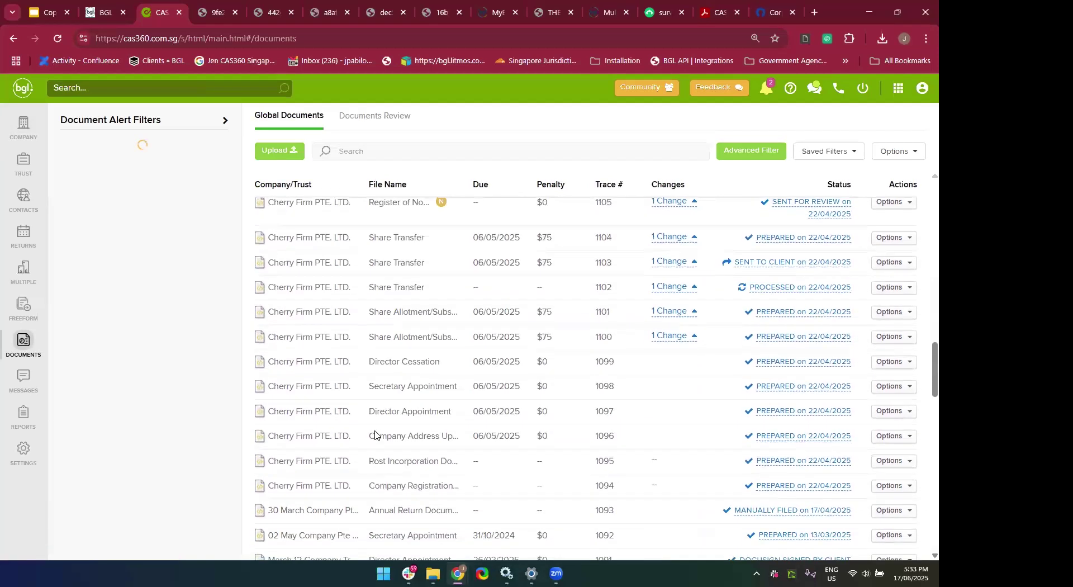
scroll(391, 434, "down", 4)
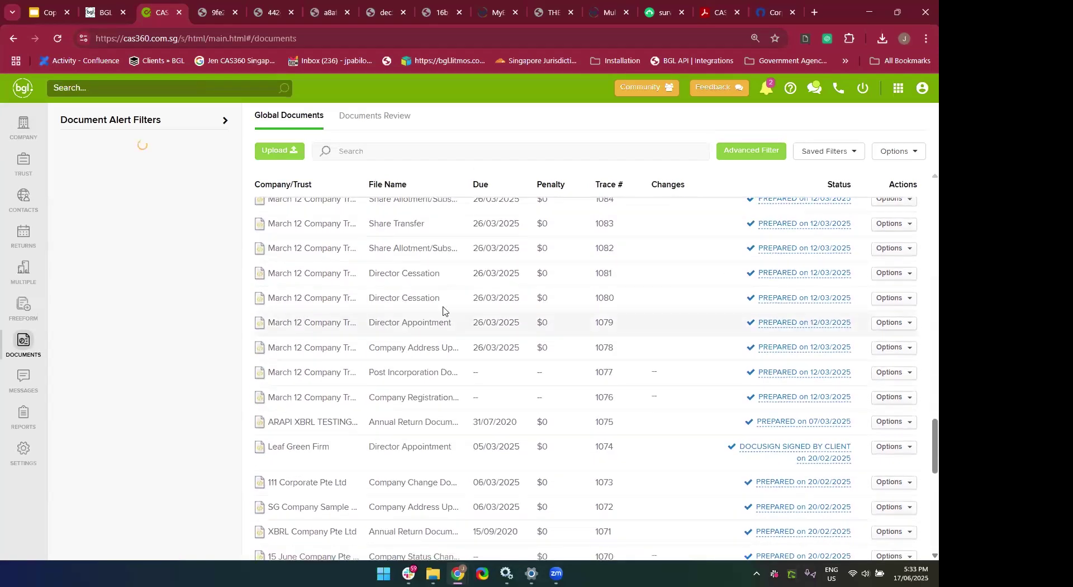
scroll(443, 310, "up", 20)
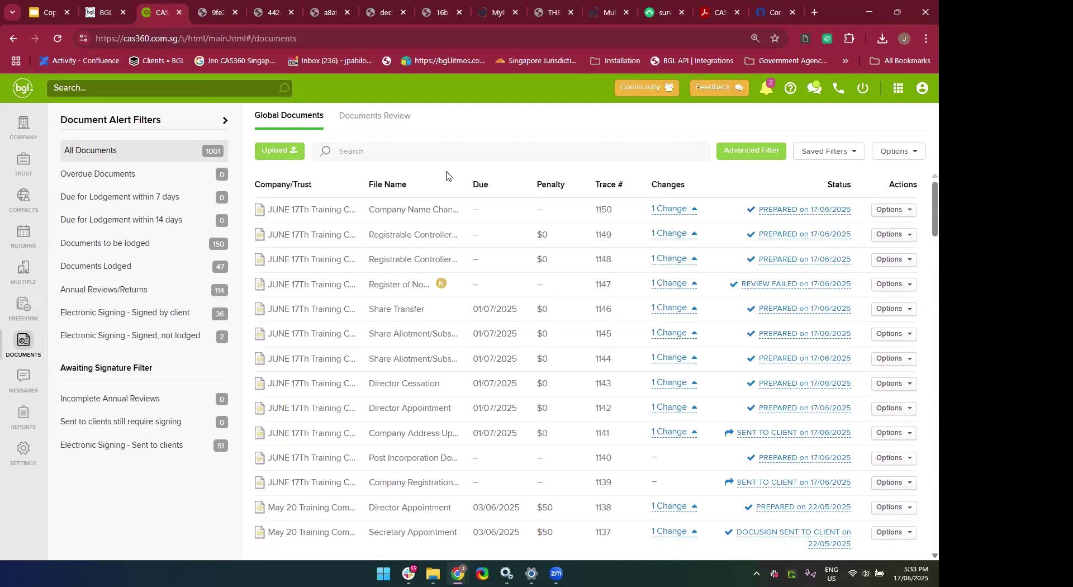
left_click(373, 130)
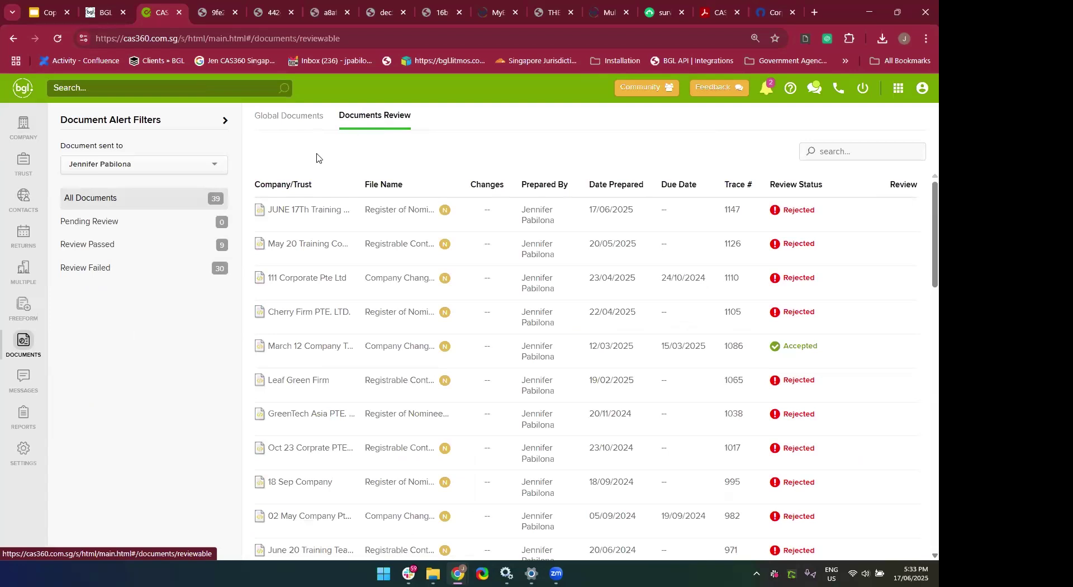
left_click(166, 227)
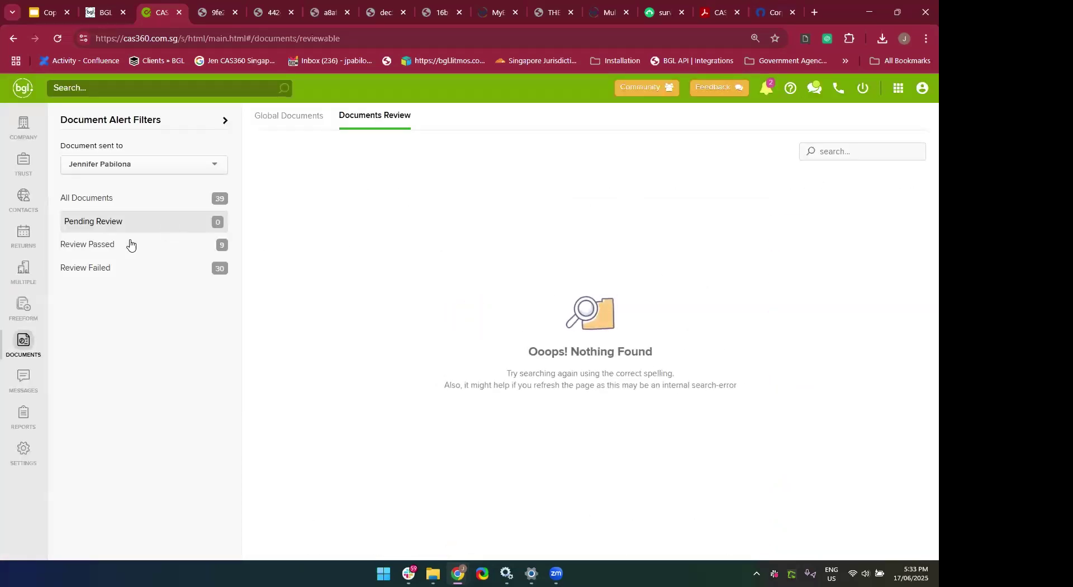
left_click(130, 244)
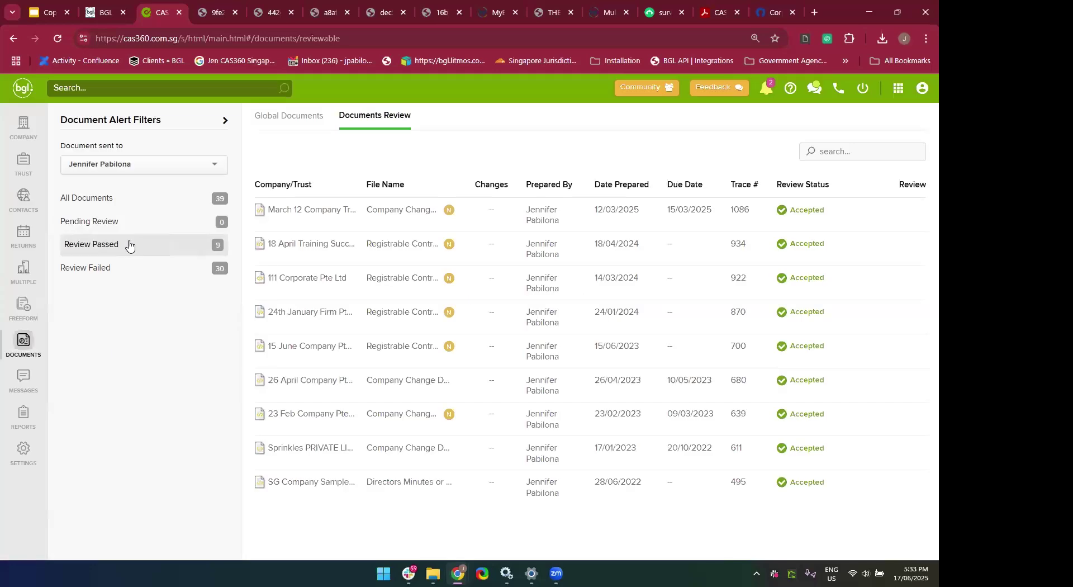
left_click(118, 272)
scroll(455, 378, "down", 10)
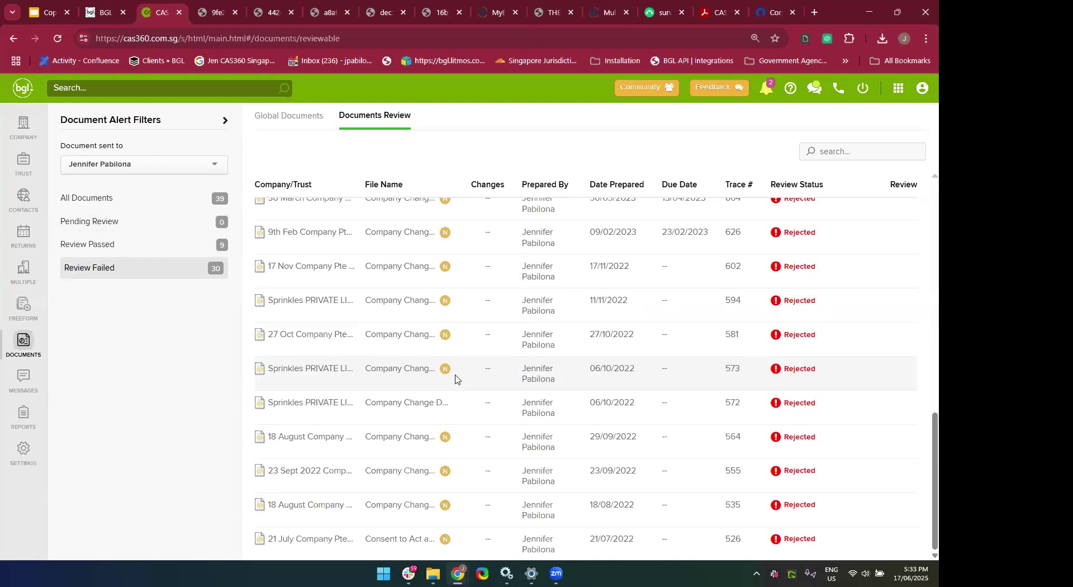
scroll(455, 378, "up", 3)
scroll(455, 378, "down", 3)
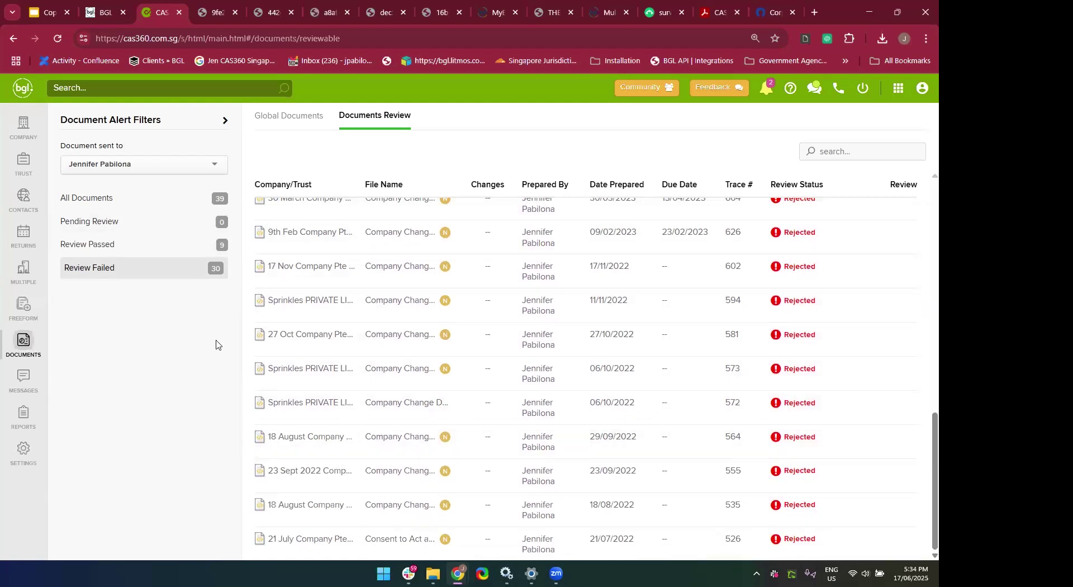
left_click(283, 119)
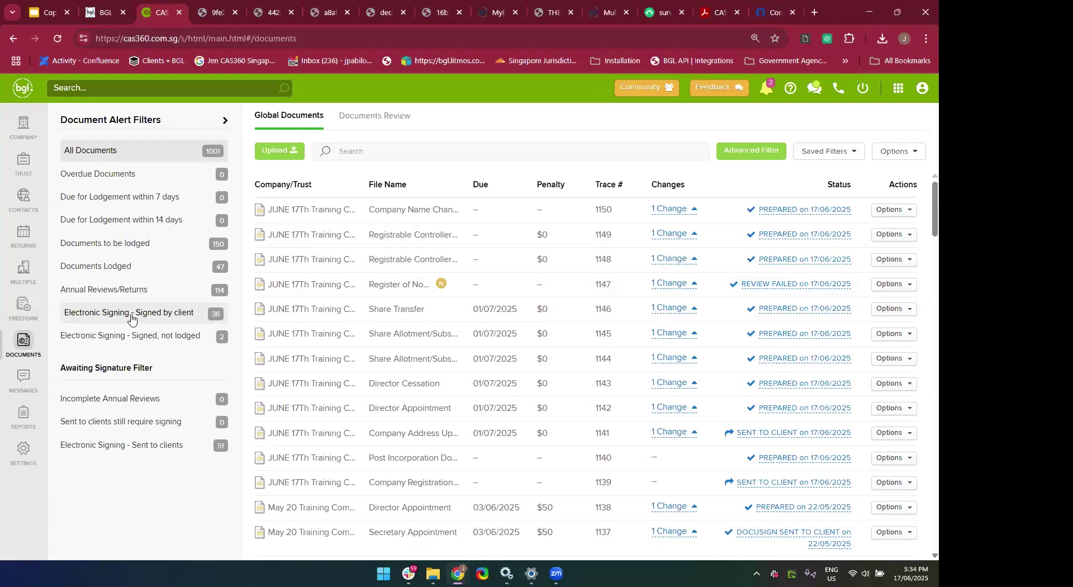
Filter to client-signed documents, review trace 421's history, then filter to documents sent for e-signing.
left_click(131, 319)
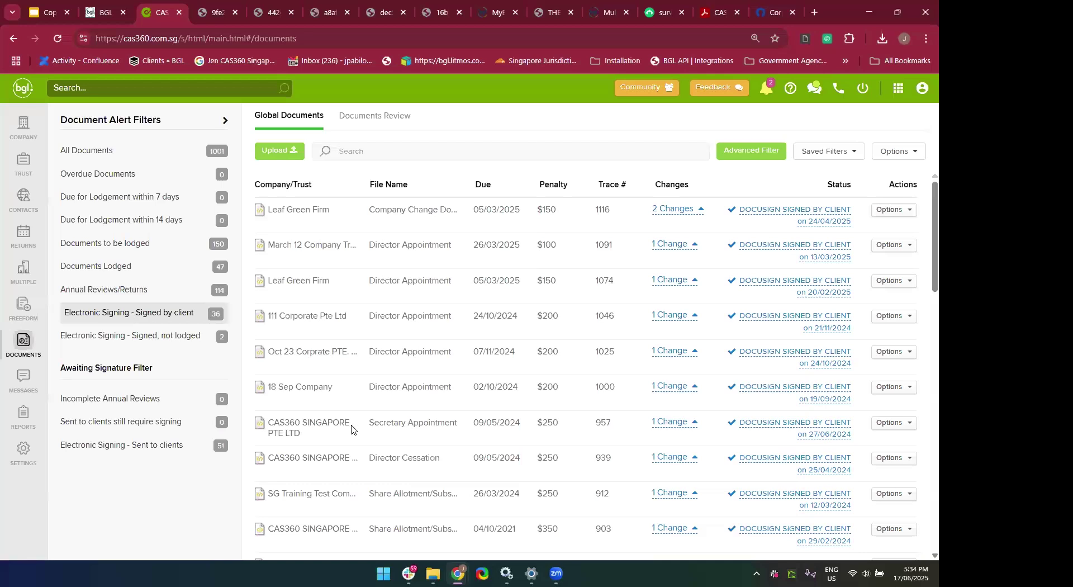
scroll(465, 302, "down", 15)
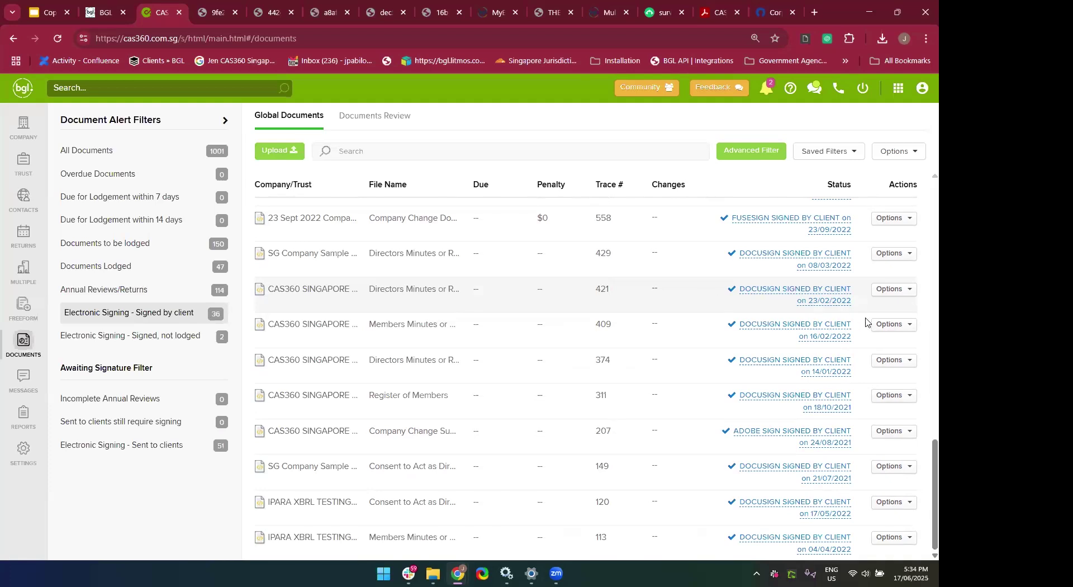
left_click(894, 291)
left_click(827, 357)
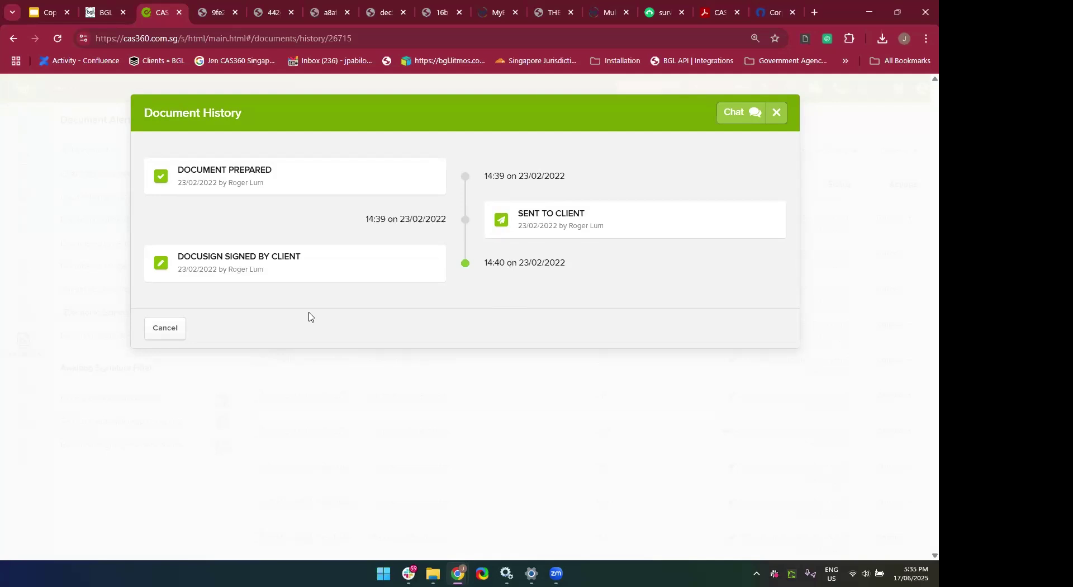
left_click(777, 114)
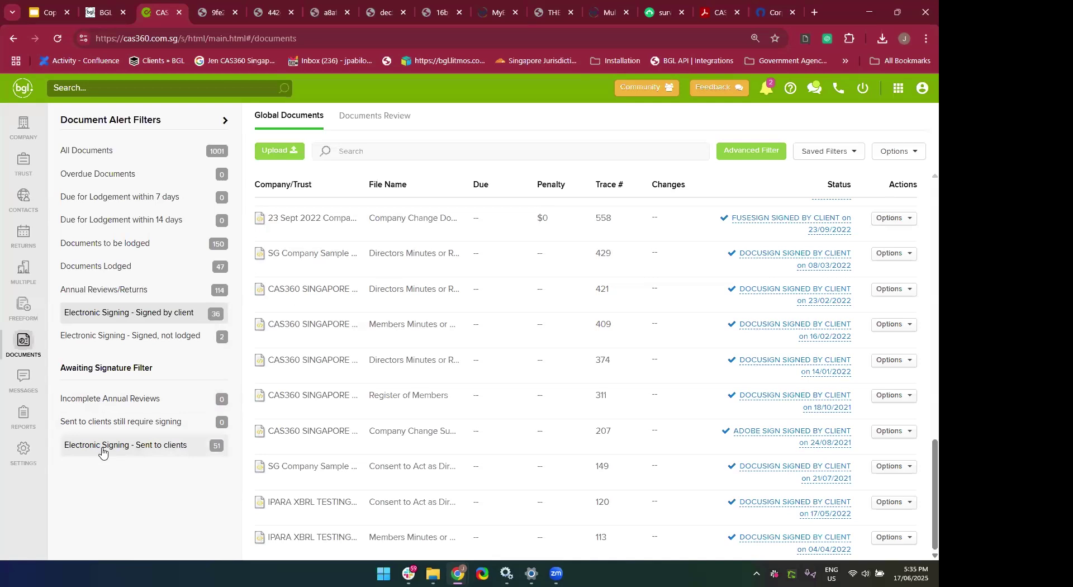
left_click(102, 451)
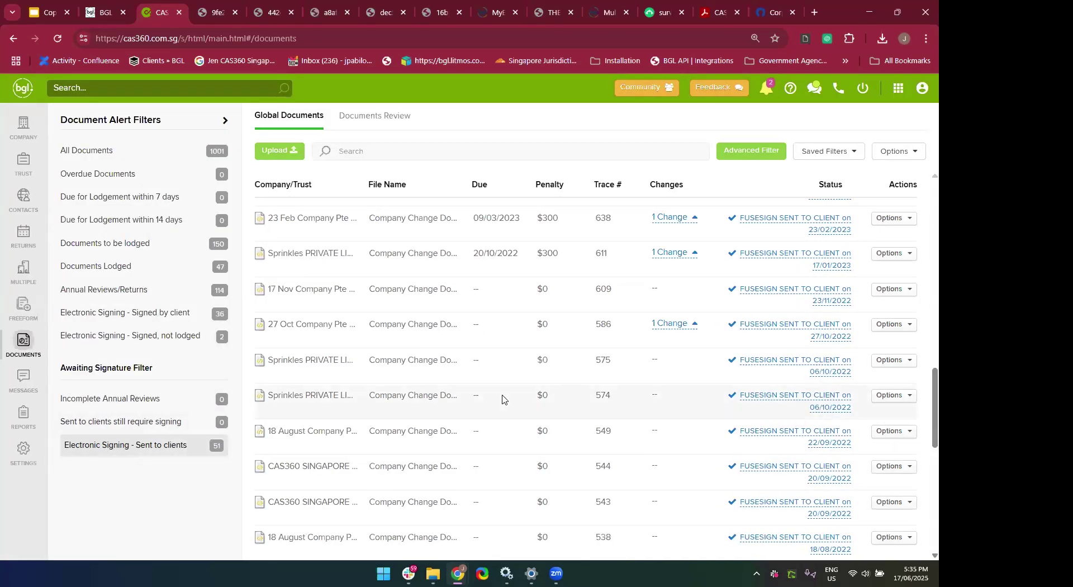
scroll(502, 398, "down", 2)
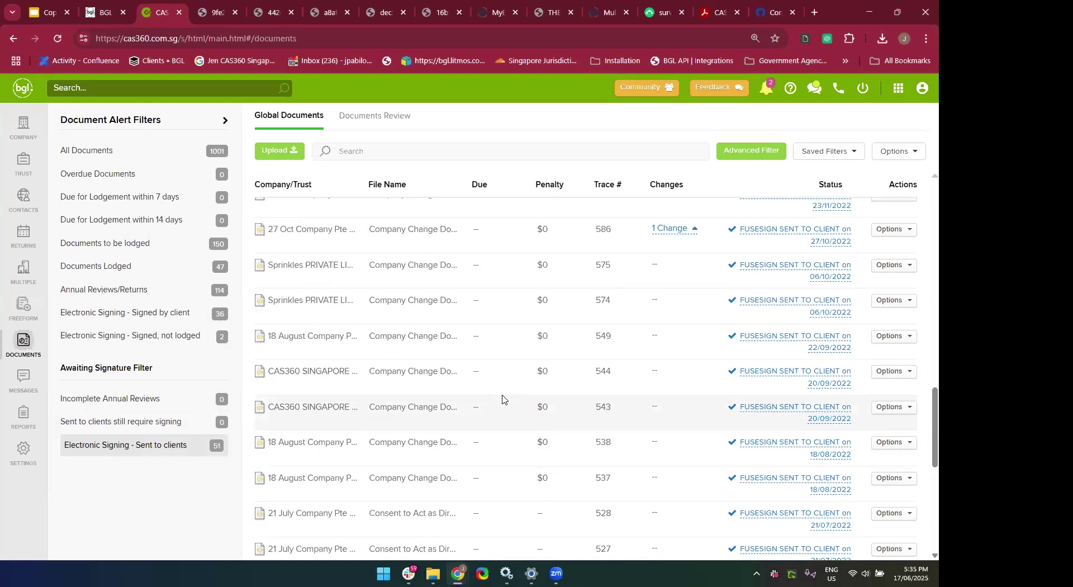
left_click(884, 341)
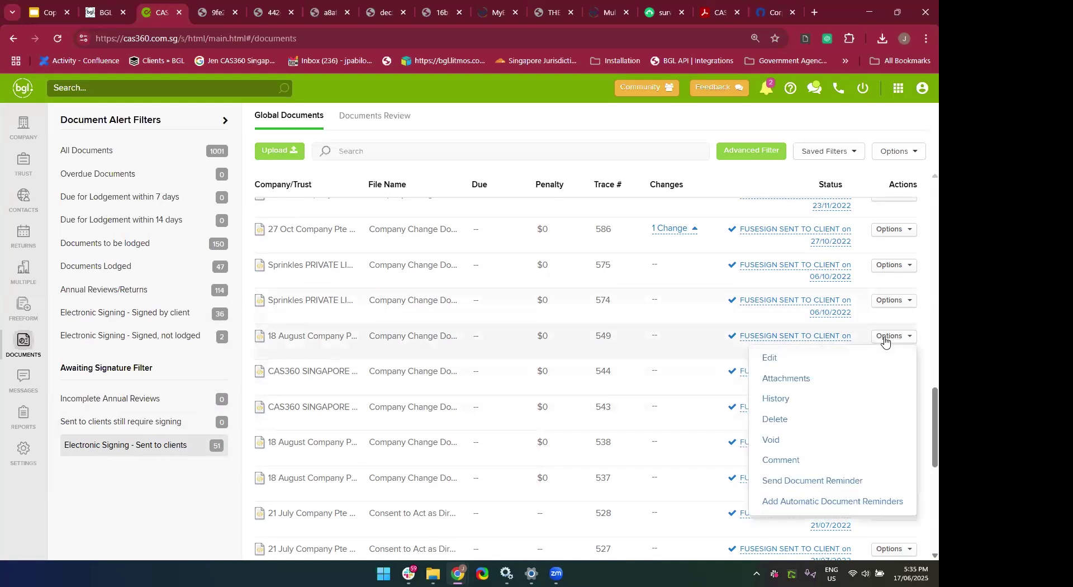
left_click(778, 398)
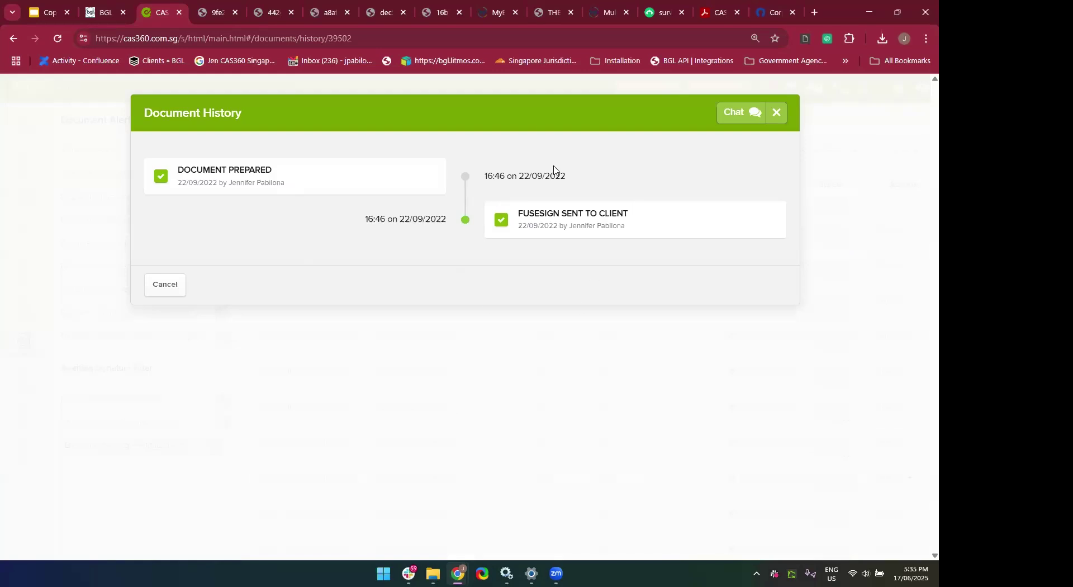
left_click(777, 114)
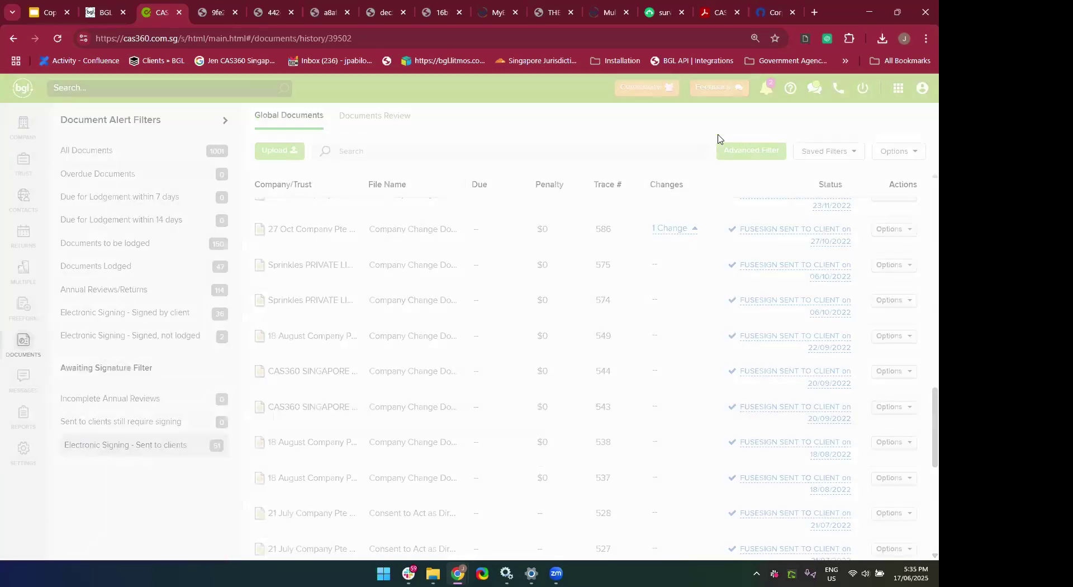
Filter the list by searching 'Registrable Controllers', then clear the search text.
scroll(370, 330, "up", 15)
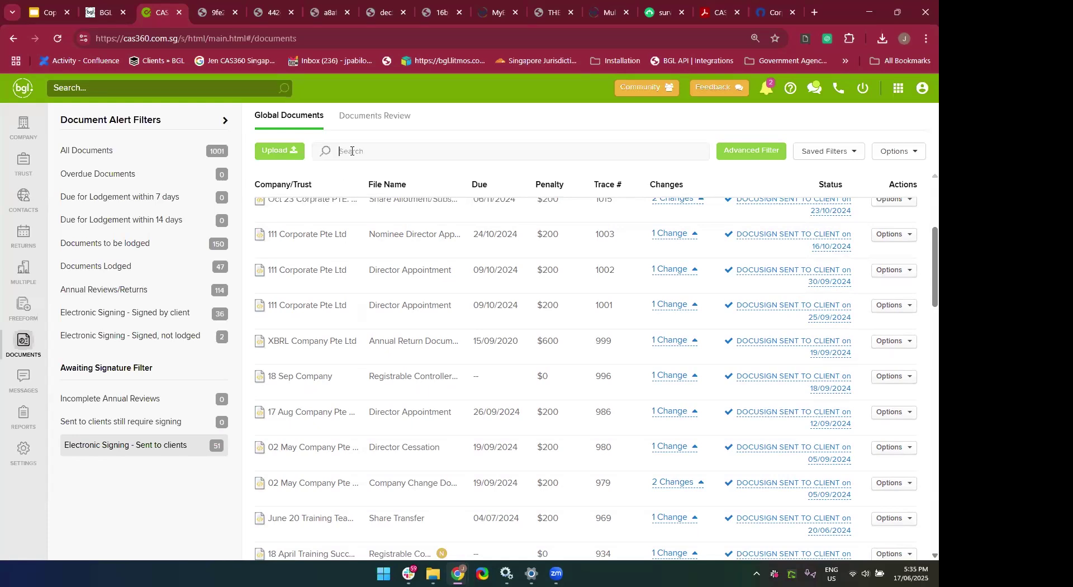
type("Registrable Controllers")
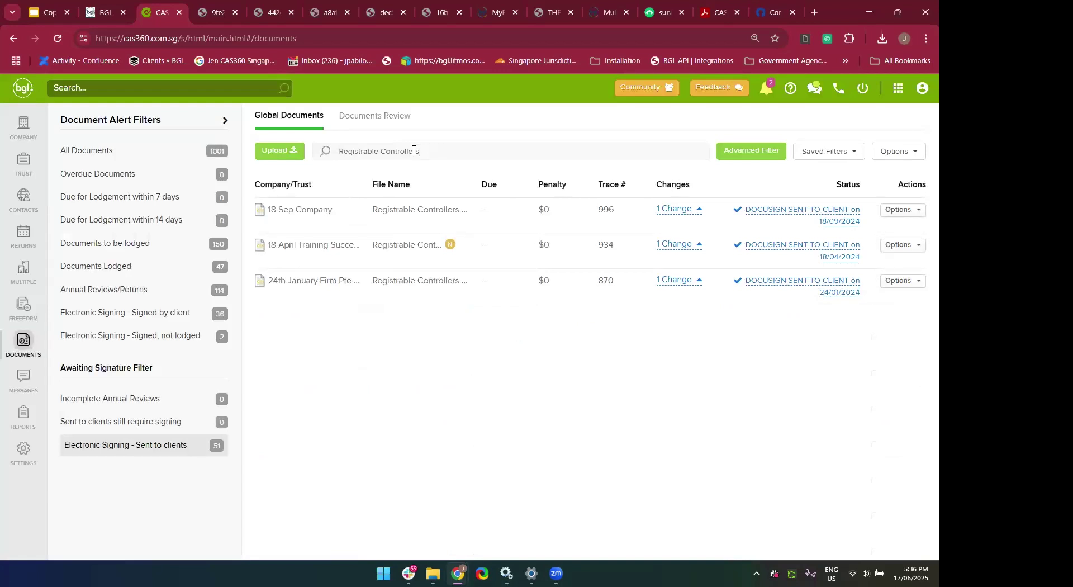
left_click(339, 151)
key("BackSpace")
key("BackSpace")
key("BackSpace")
key("BackSpace")
key("BackSpace")
key("BackSpace")
key("BackSpace")
key("BackSpace")
key("BackSpace")
key("BackSpace")
key("BackSpace")
key("BackSpace")
key("BackSpace")
key("BackSpace")
key("BackSpace")
key("BackSpace")
key("BackSpace")
key("BackSpace")
key("BackSpace")
key("BackSpace")
Start a document upload for JUNE 17Th Training Company PTE. LTD. named 'Signed onboarding agreement'.
left_click(282, 152)
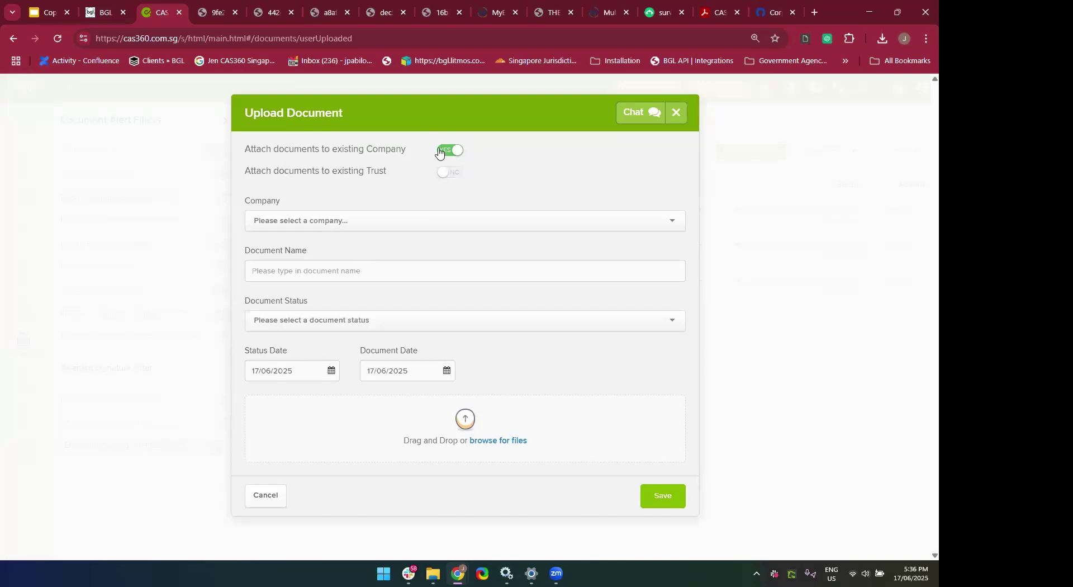
left_click(381, 229)
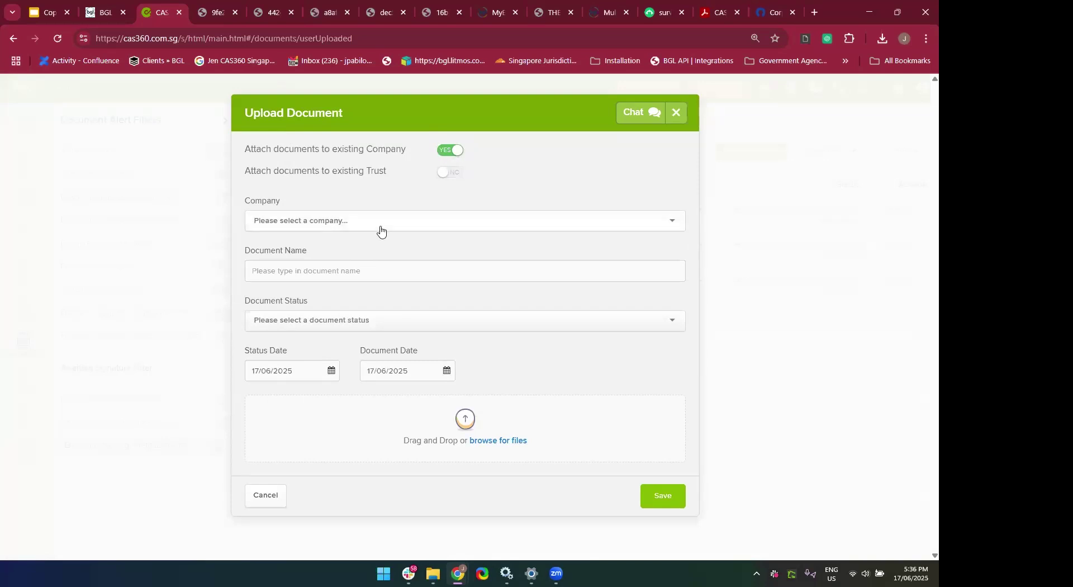
type("June")
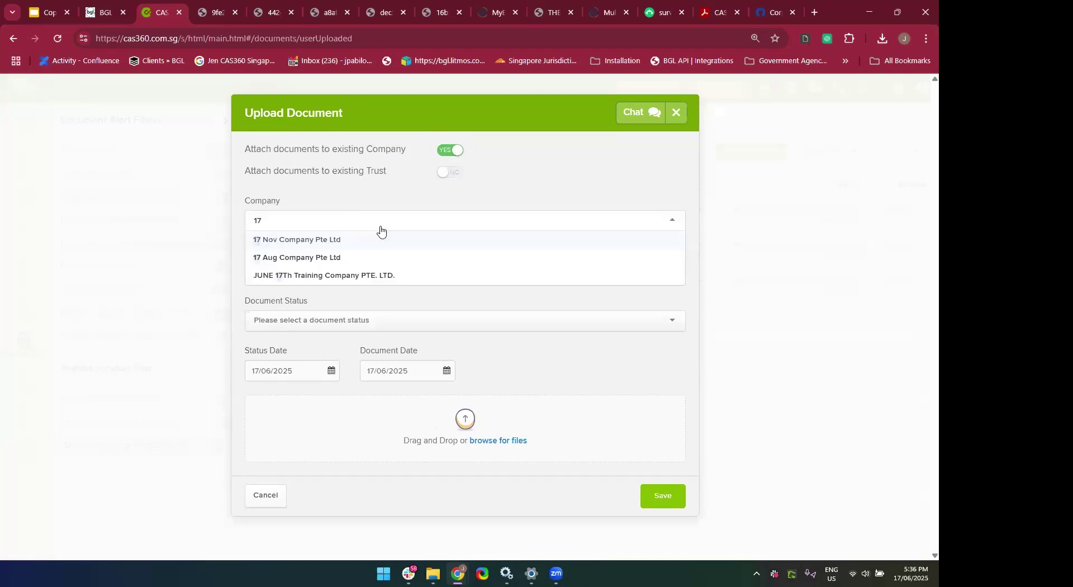
left_click(321, 243)
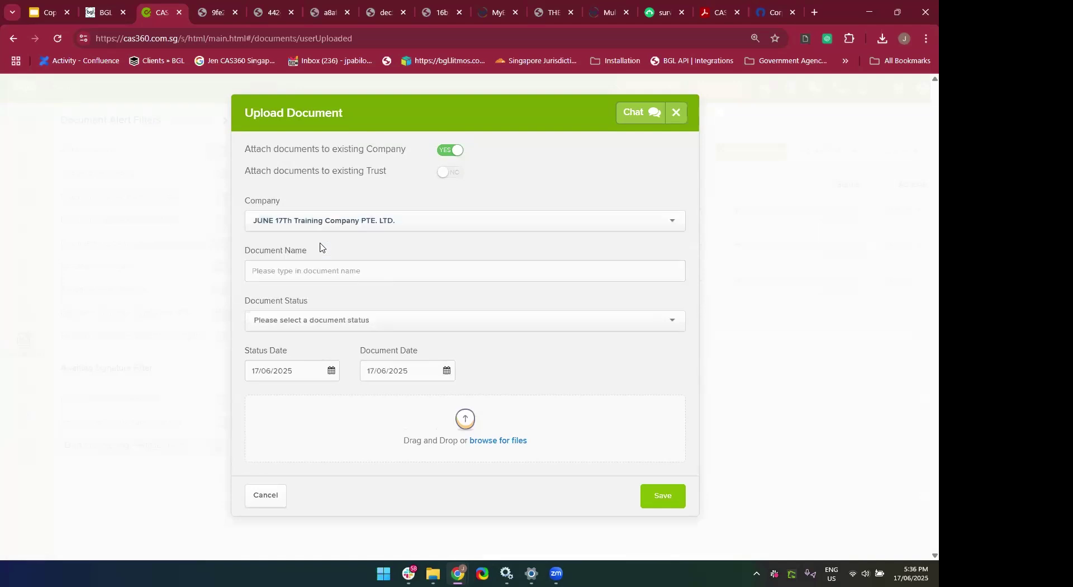
left_click(321, 272)
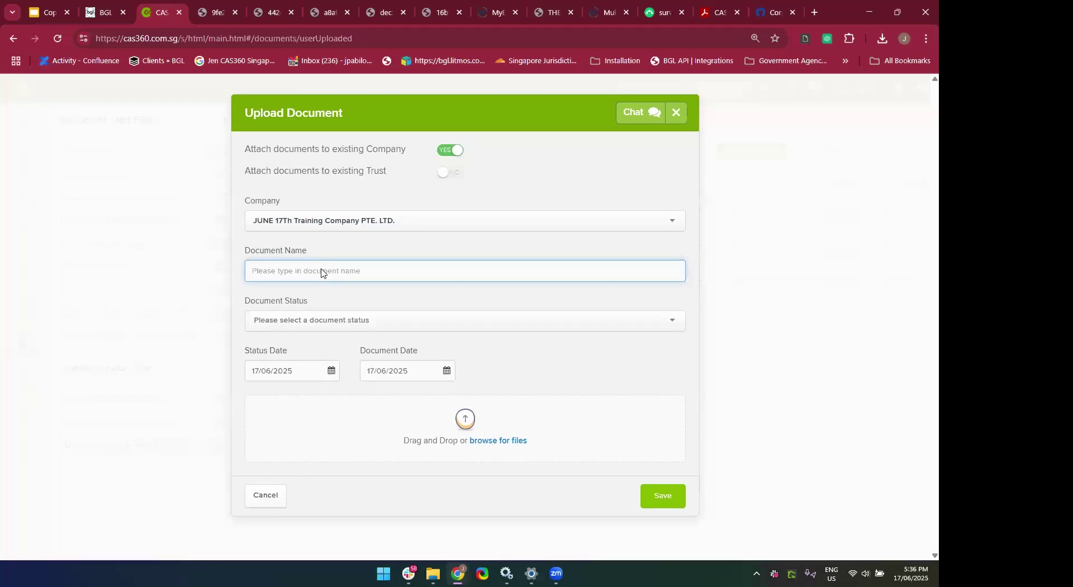
type("Sign")
key("BackSpace")
key("BackSpace")
type("gned onboarding agreement")
Set the upload status to Document Received and attach the BGL Corporate Solutions brochure PDF.
left_click(325, 327)
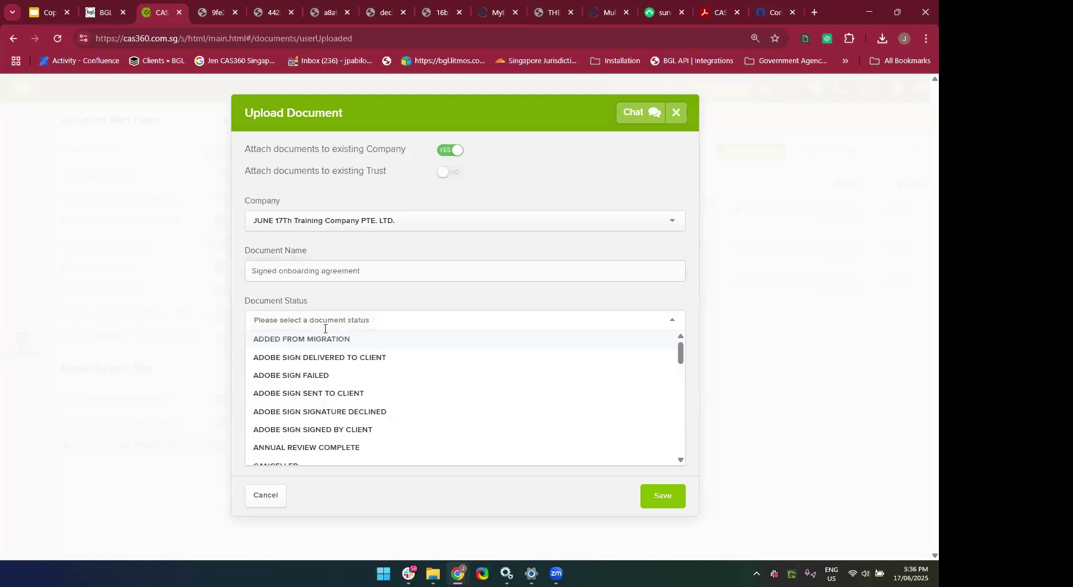
scroll(324, 336, "down", 5)
scroll(324, 338, "down", 4)
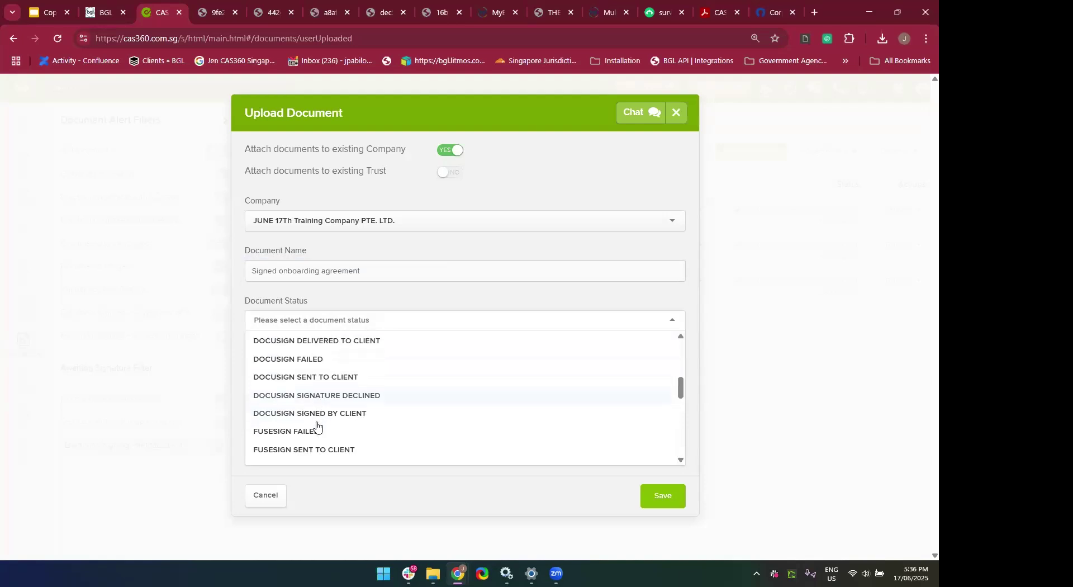
scroll(316, 427, "up", 5)
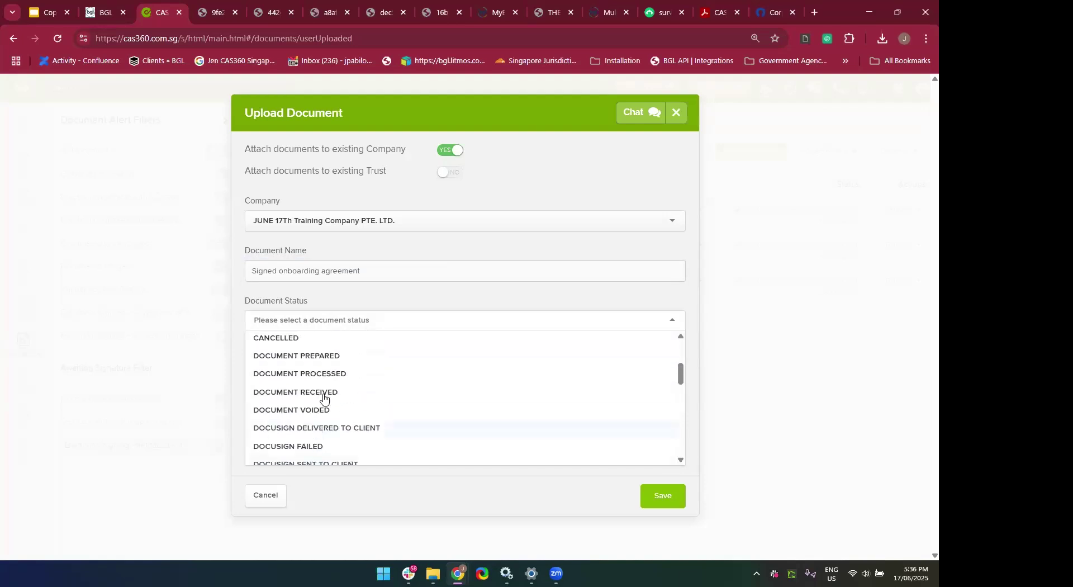
scroll(340, 419, "down", 3)
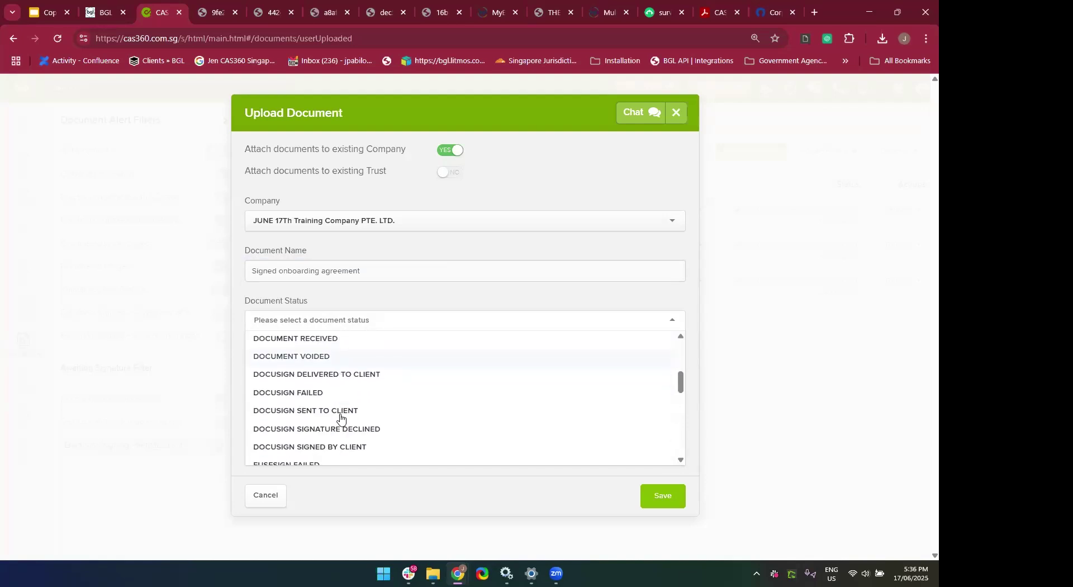
scroll(353, 446, "down", 2)
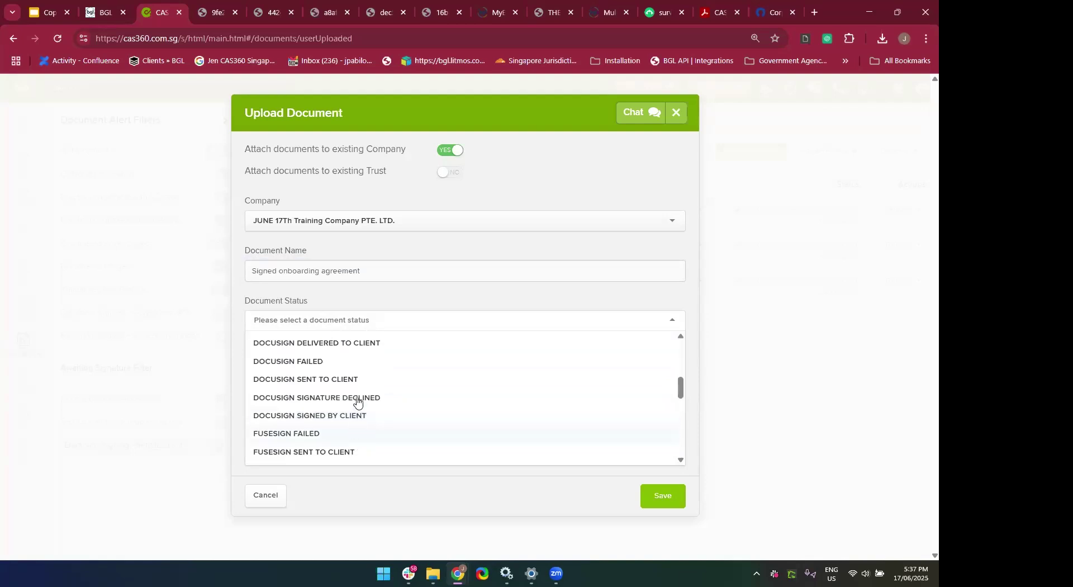
scroll(353, 379, "up", 4)
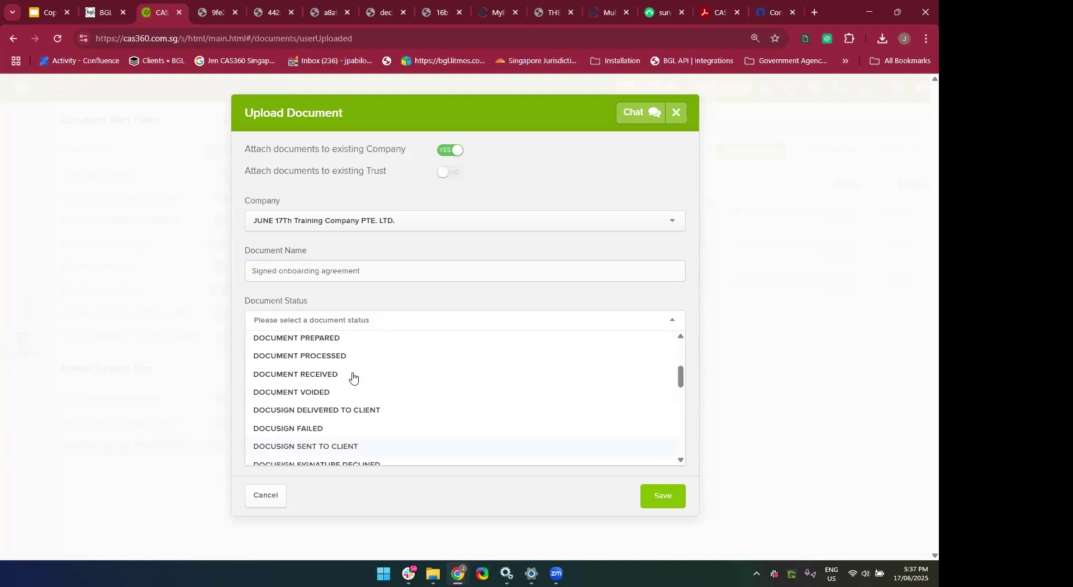
left_click(337, 387)
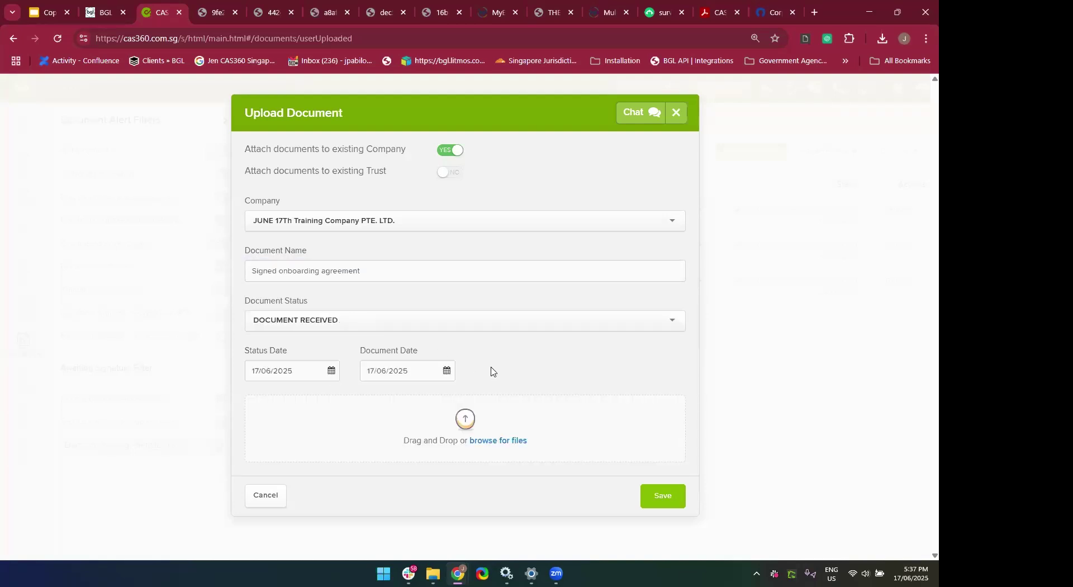
left_click(507, 447)
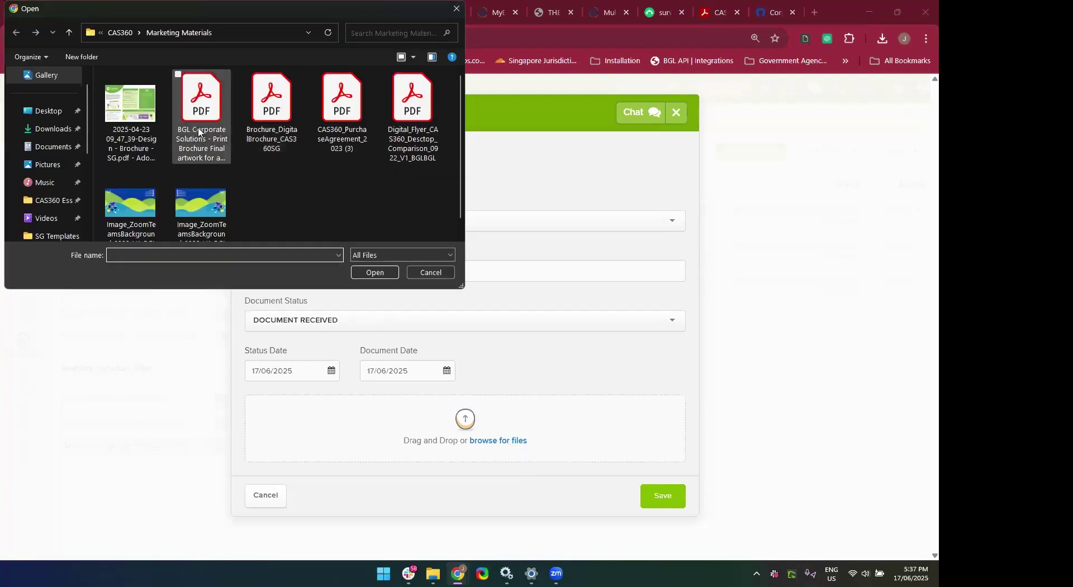
double_click(193, 131)
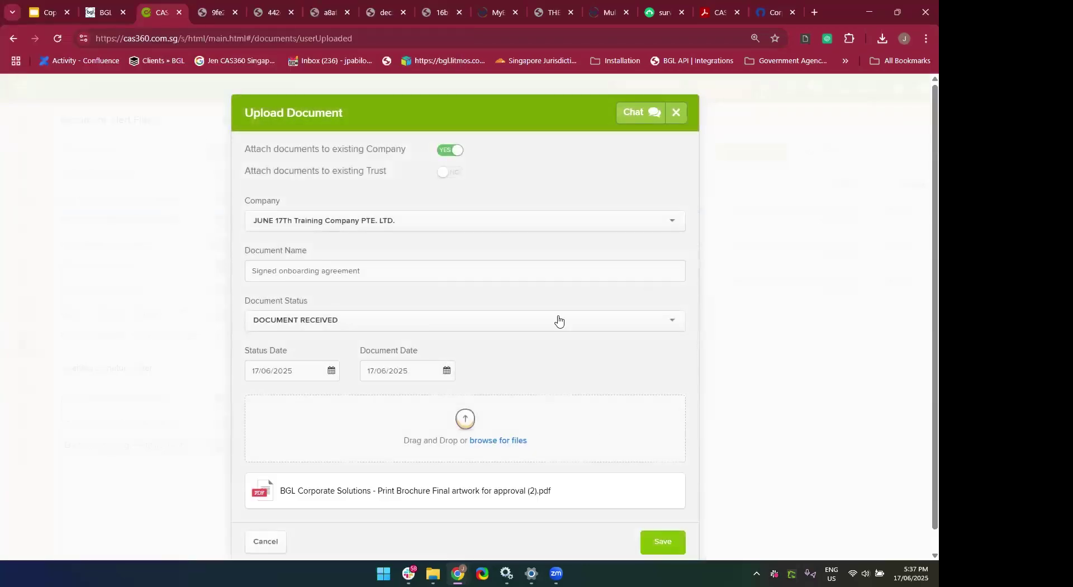
scroll(546, 383, "down", 1)
Save the upload as trace 1151, then check its attached PDF from All Documents.
left_click(671, 528)
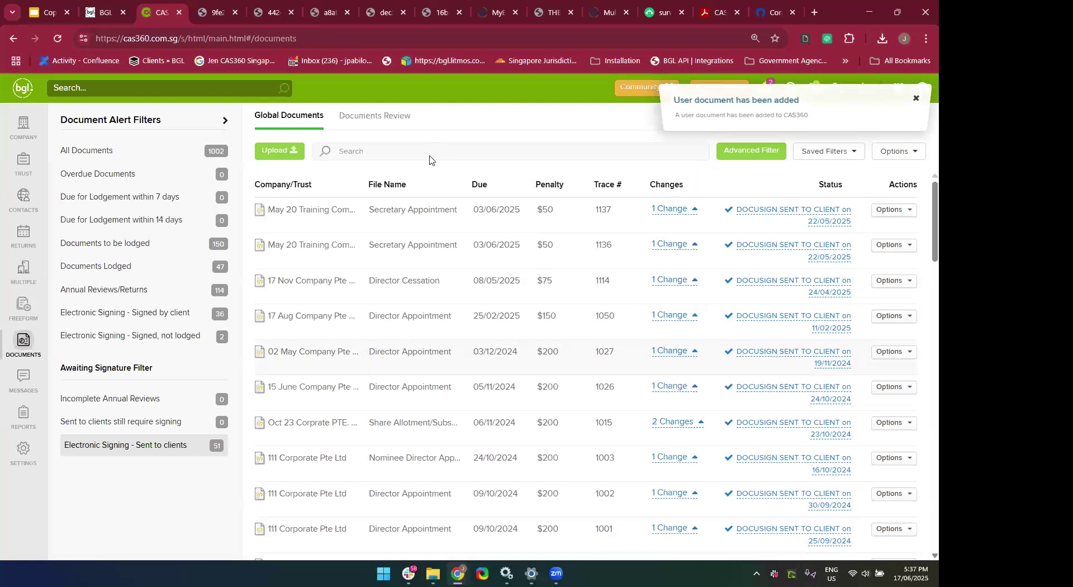
left_click(177, 151)
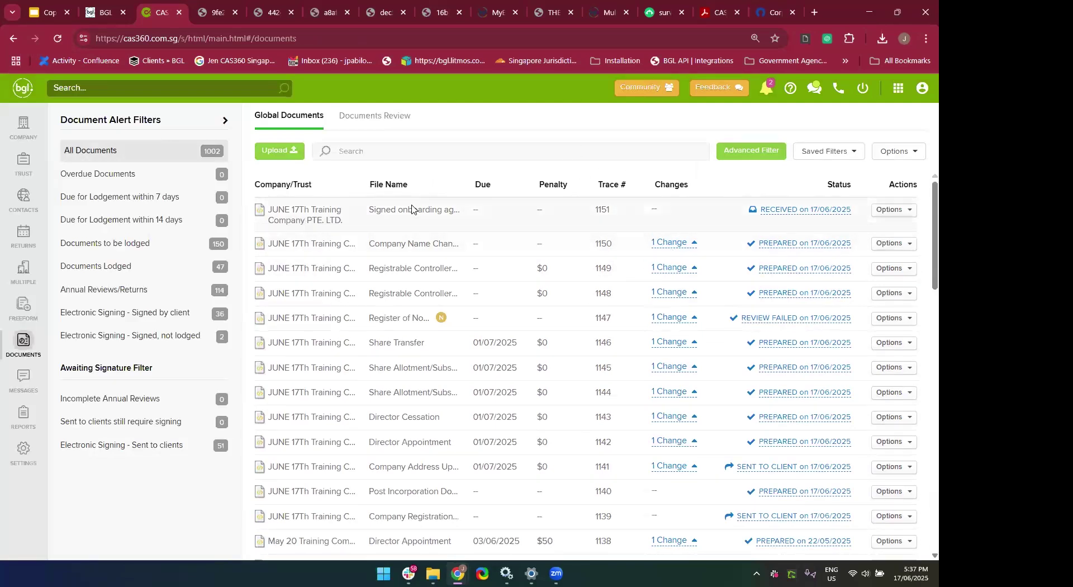
left_click(880, 215)
left_click(879, 216)
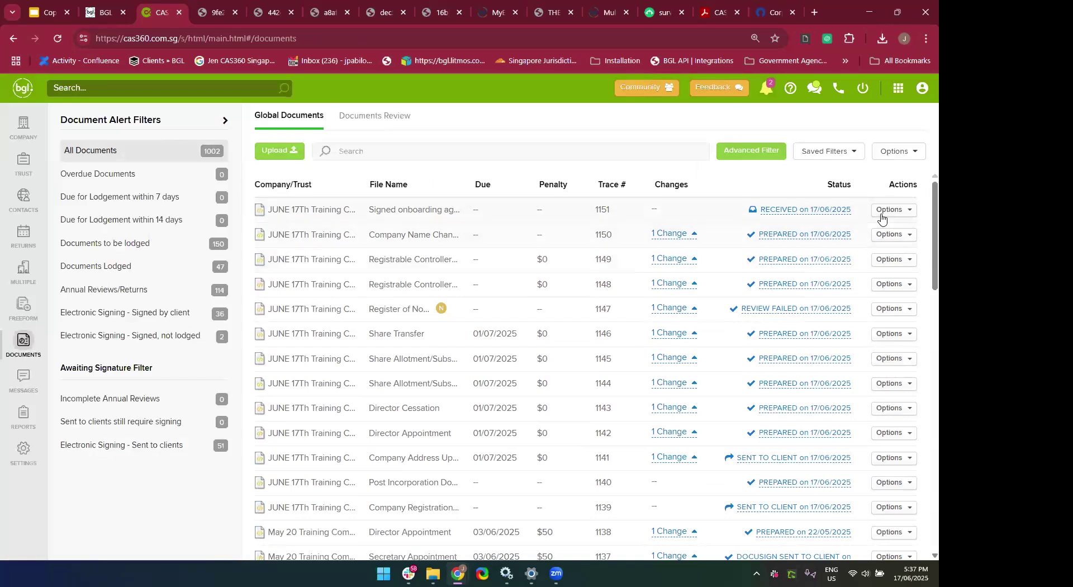
left_click(881, 216)
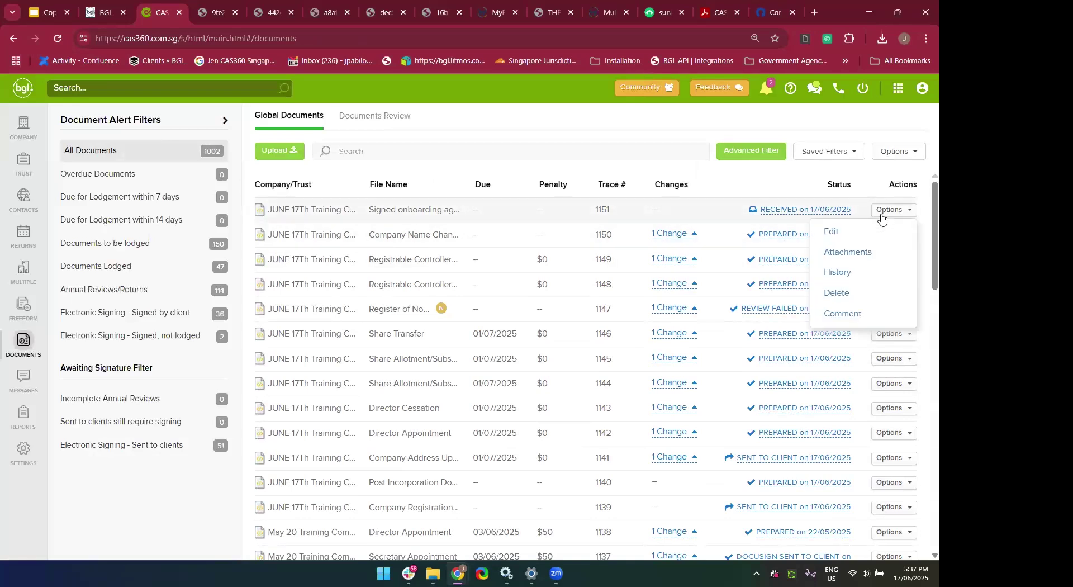
left_click(853, 253)
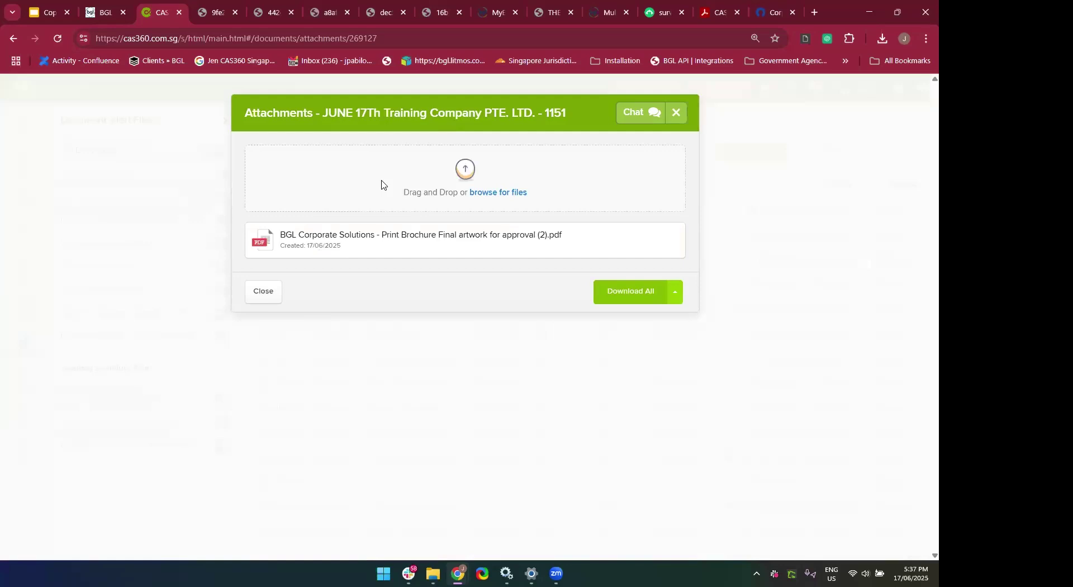
left_click(676, 113)
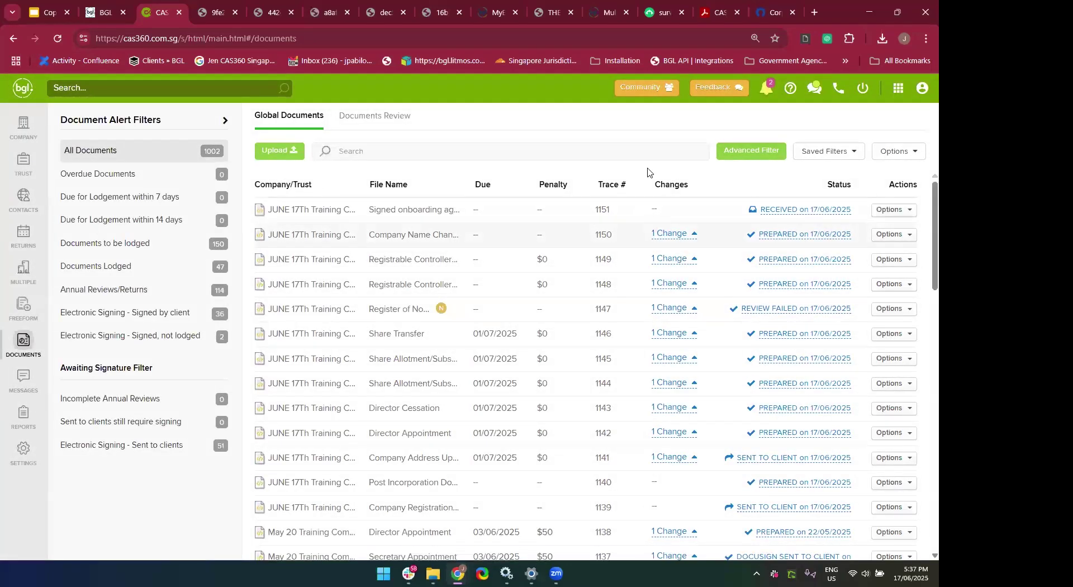
Apply an Advanced Filter on document type for Annual Return Documents.
left_click(747, 160)
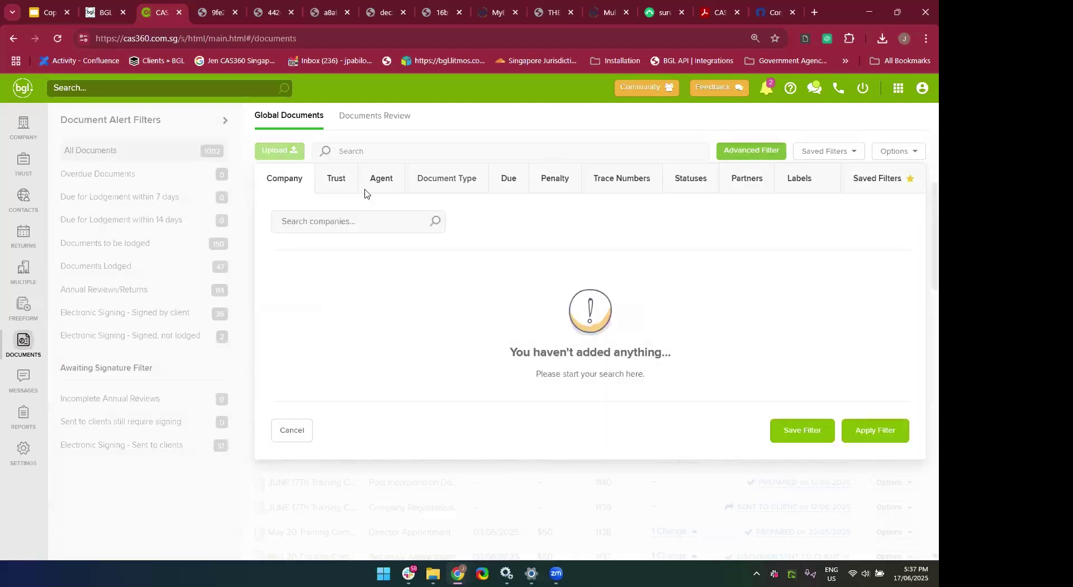
left_click(441, 184)
scroll(461, 376, "down", 1)
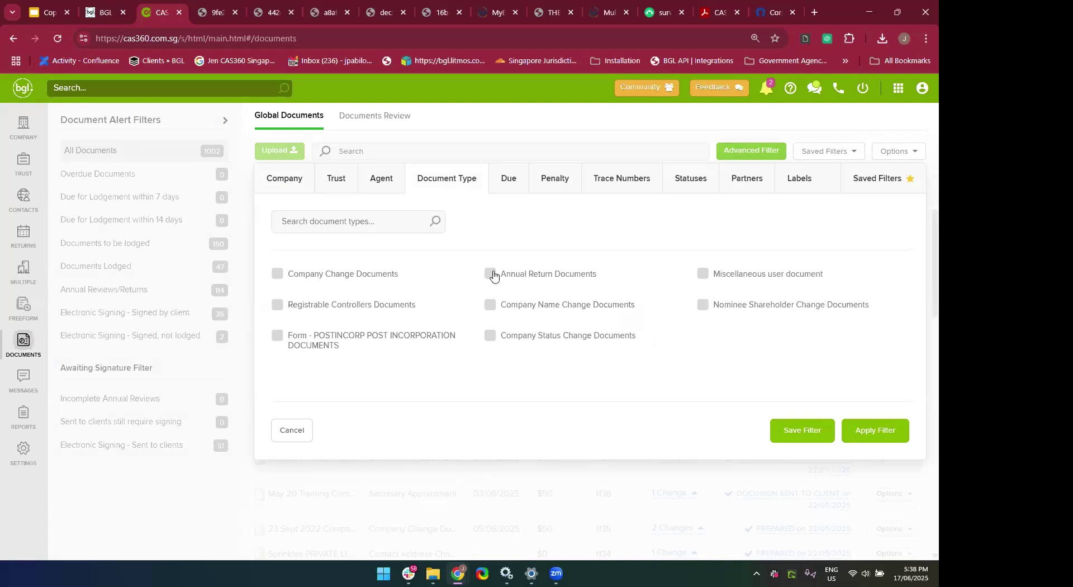
left_click(491, 274)
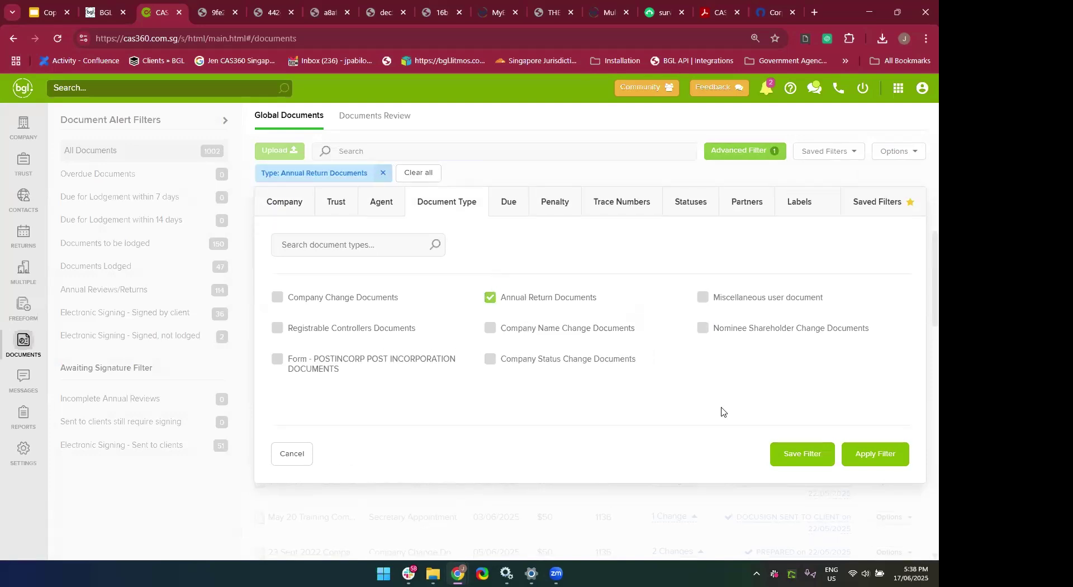
left_click(877, 456)
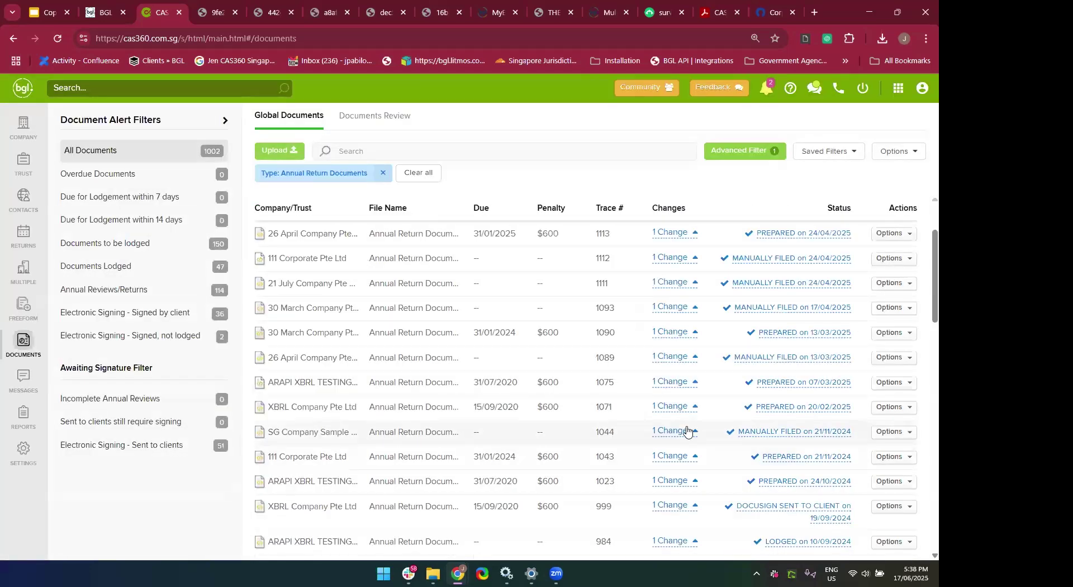
scroll(688, 430, "up", 3)
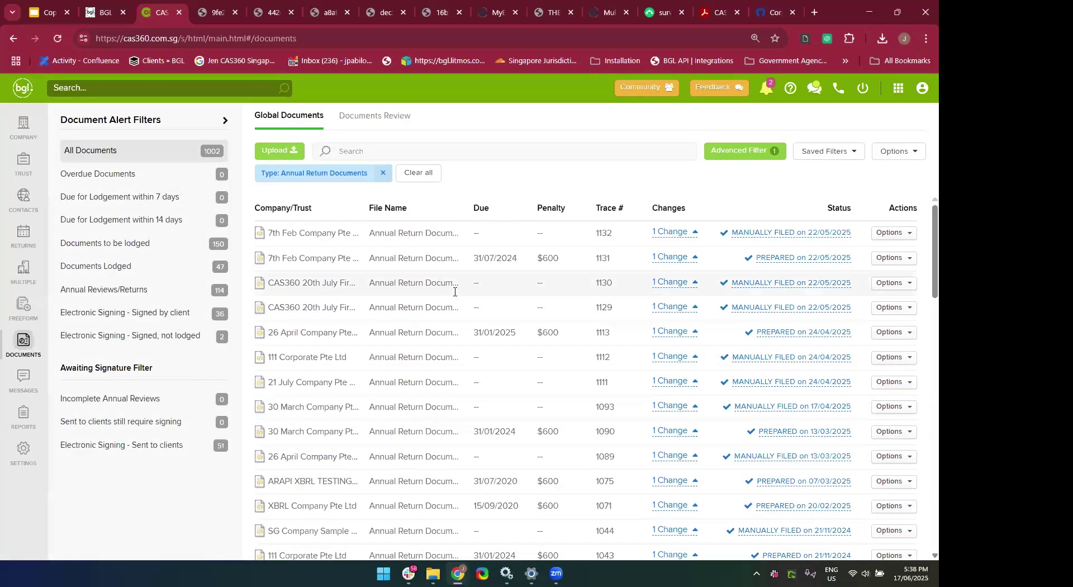
Expand and collapse change details of documents 1131, 1089 and 1075, then expand 1093.
left_click(669, 258)
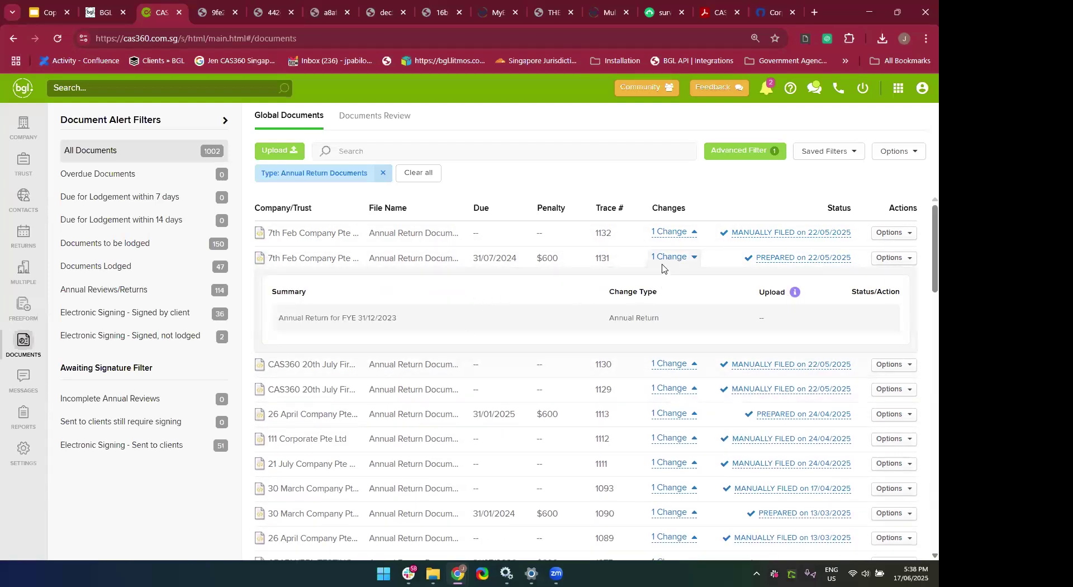
left_click(657, 258)
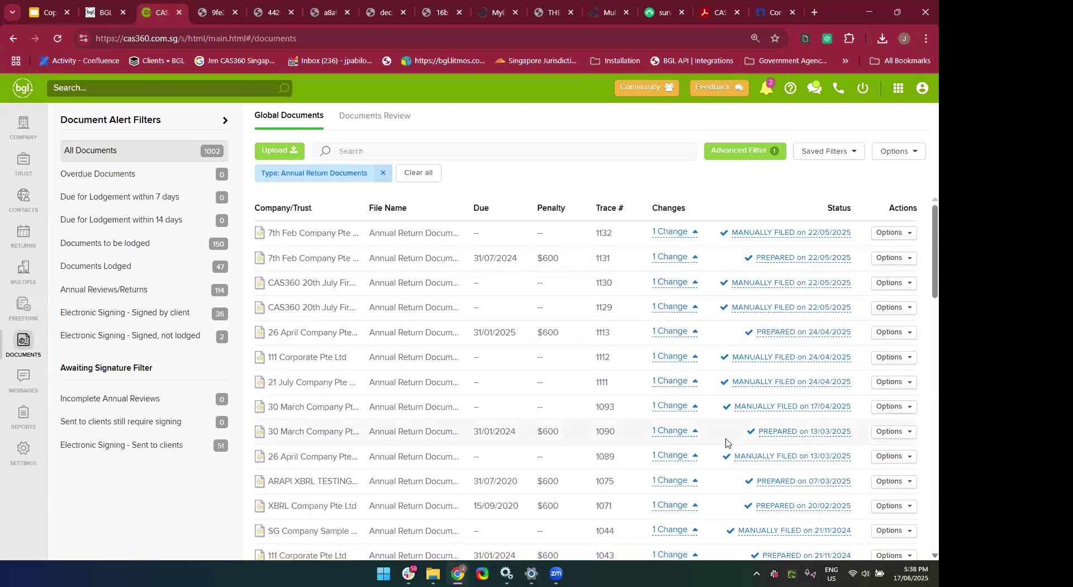
scroll(726, 442, "down", 1)
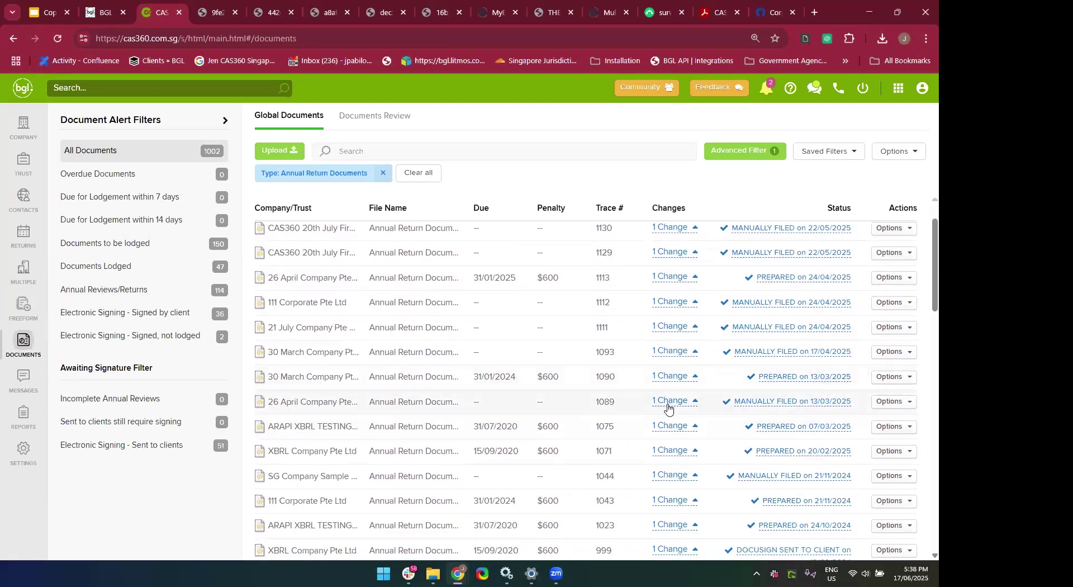
left_click(669, 406)
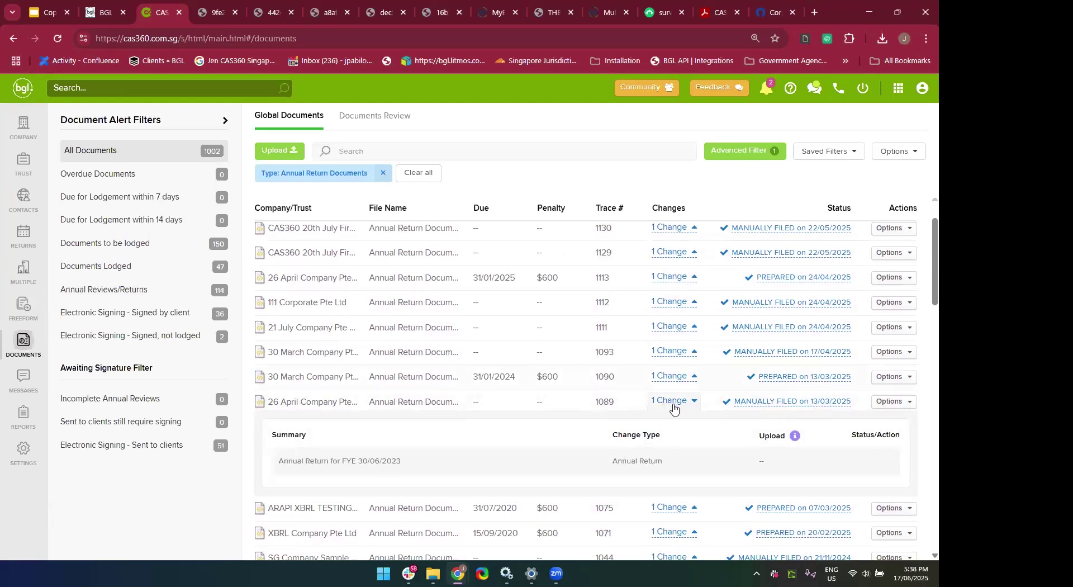
left_click(673, 407)
scroll(682, 405, "down", 1)
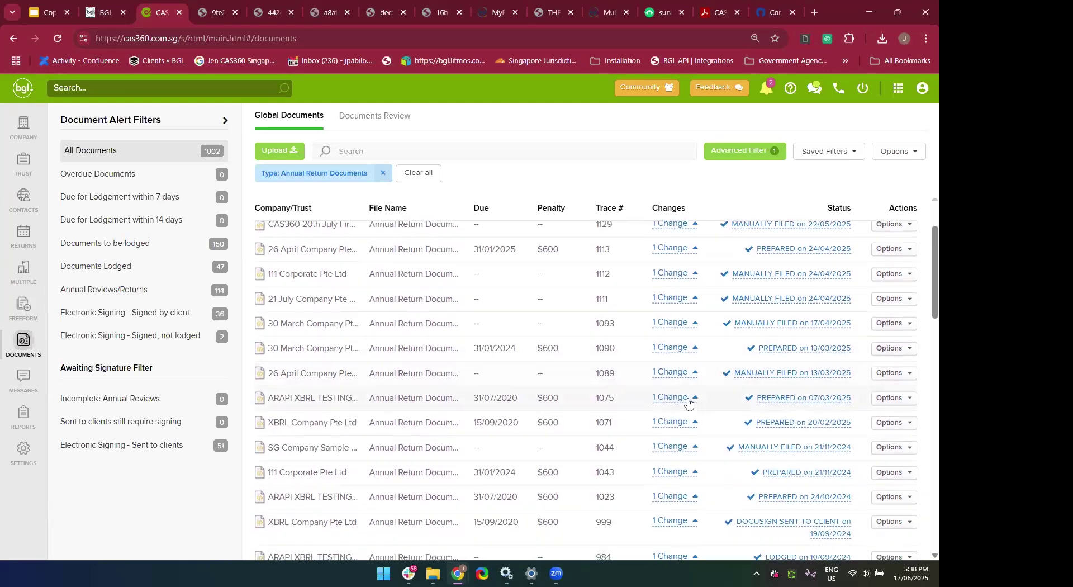
left_click(677, 400)
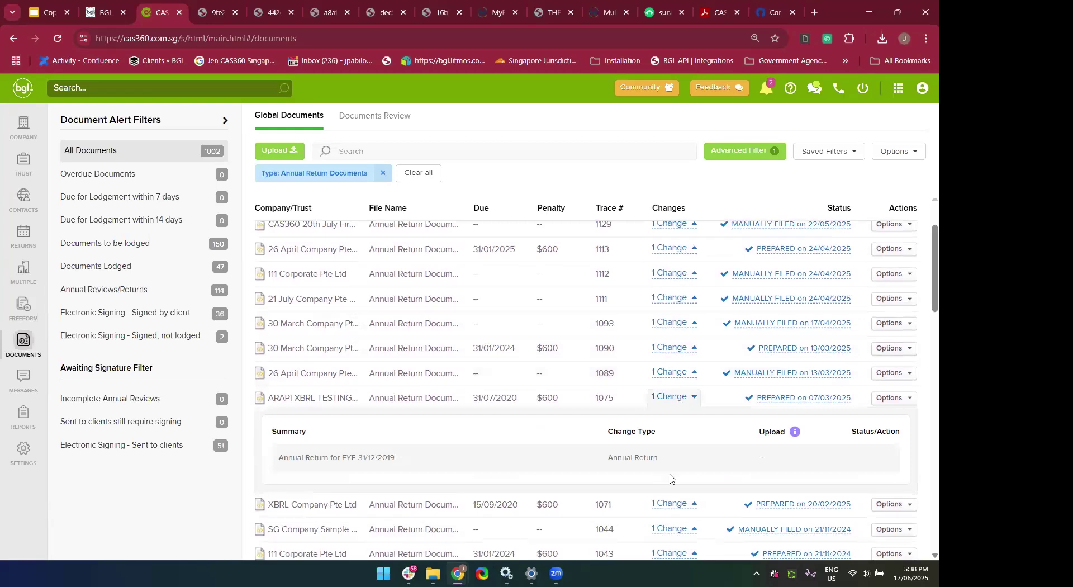
left_click(669, 399)
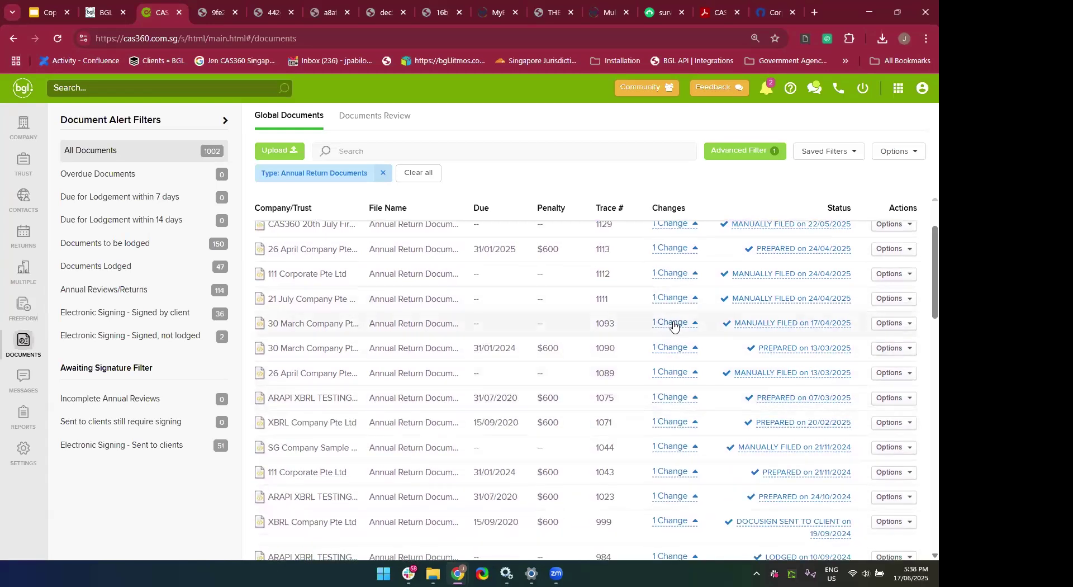
left_click(673, 326)
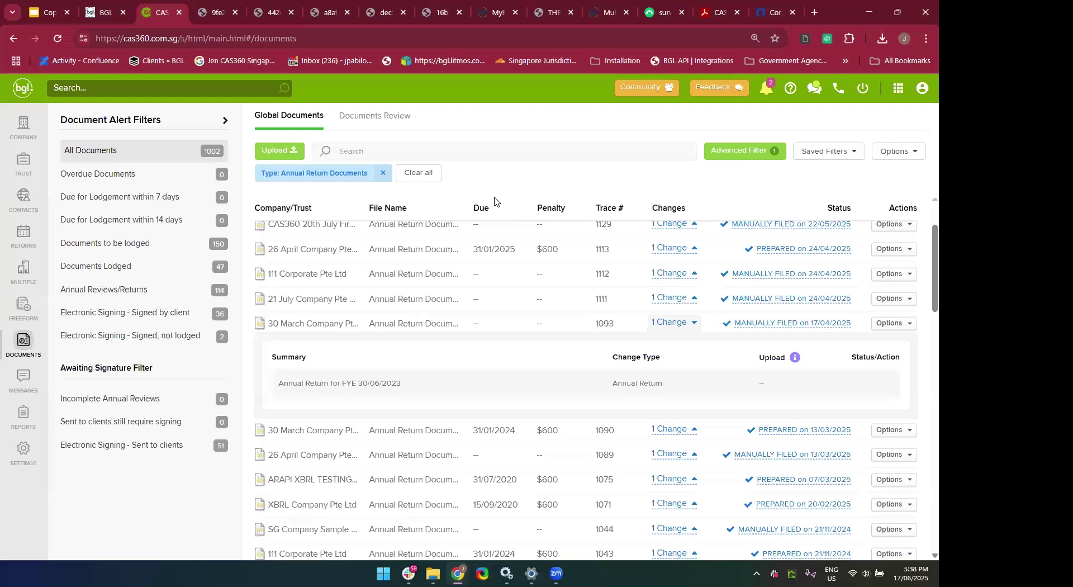
Open the 15 June Company Pte Ltd record from the company list.
left_click(13, 129)
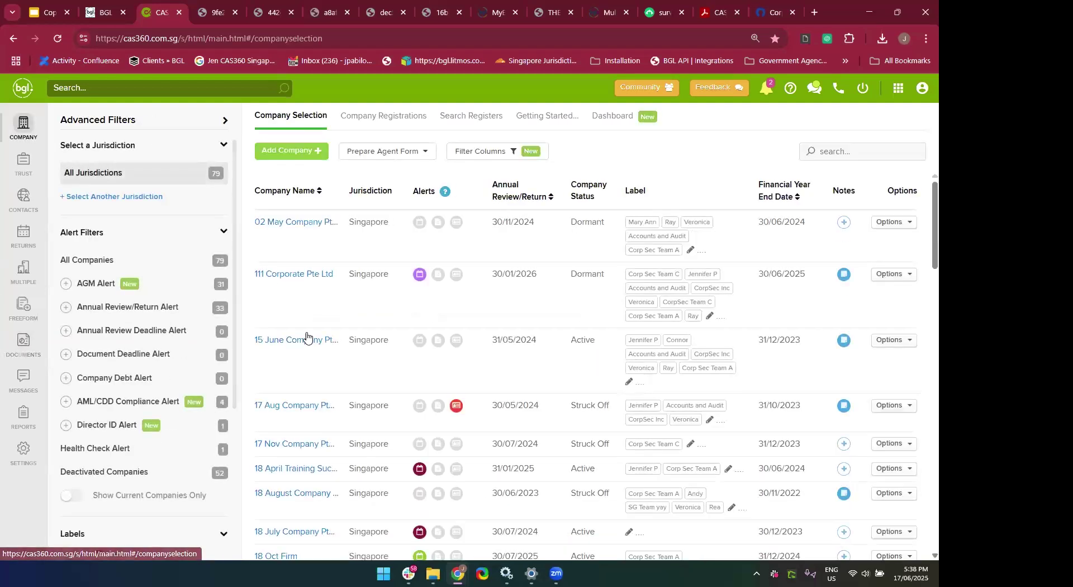
scroll(290, 335, "down", 1)
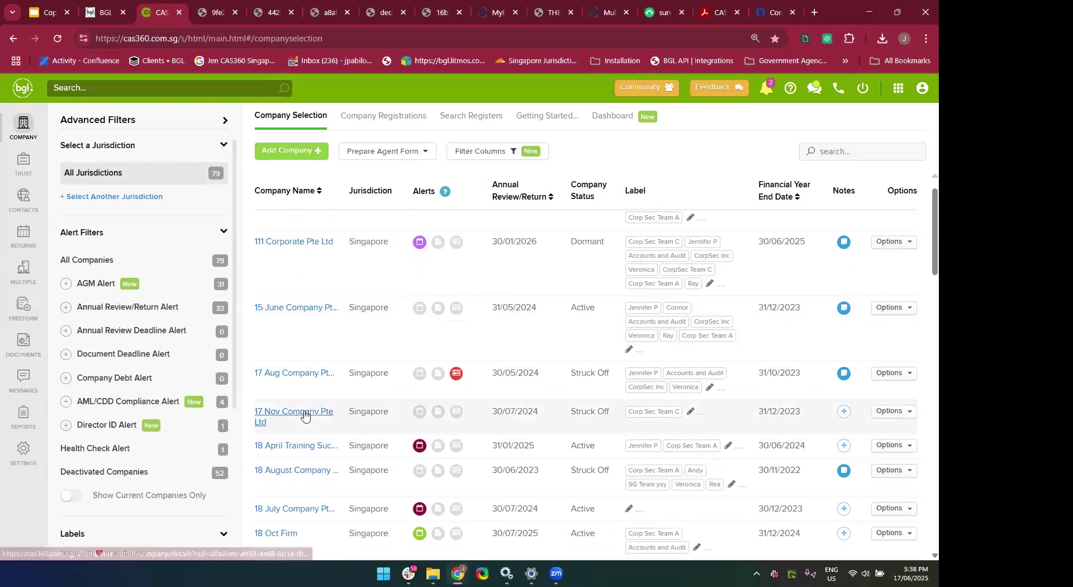
scroll(305, 413, "down", 2)
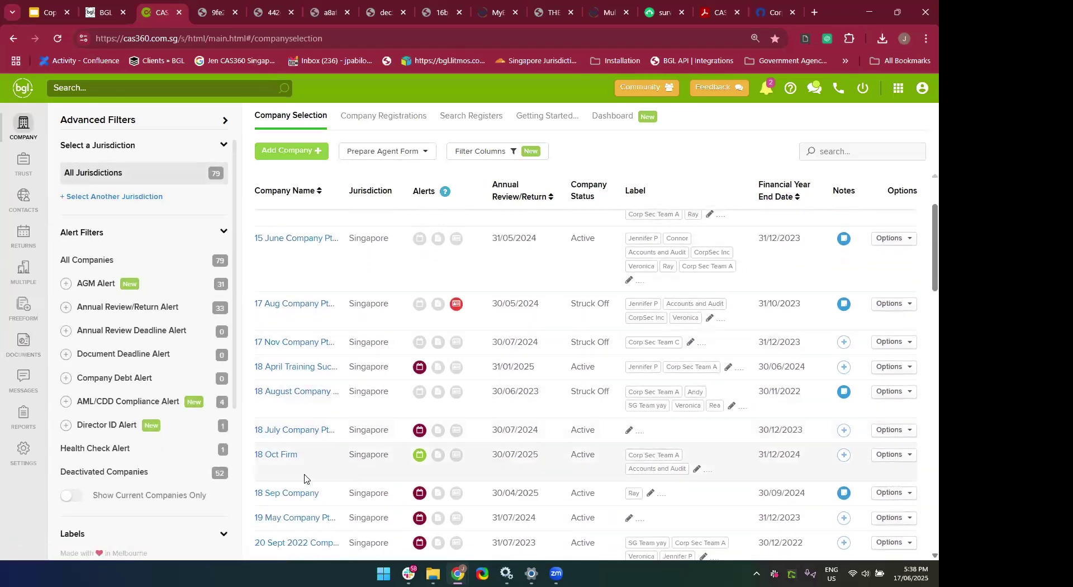
scroll(302, 458, "up", 2)
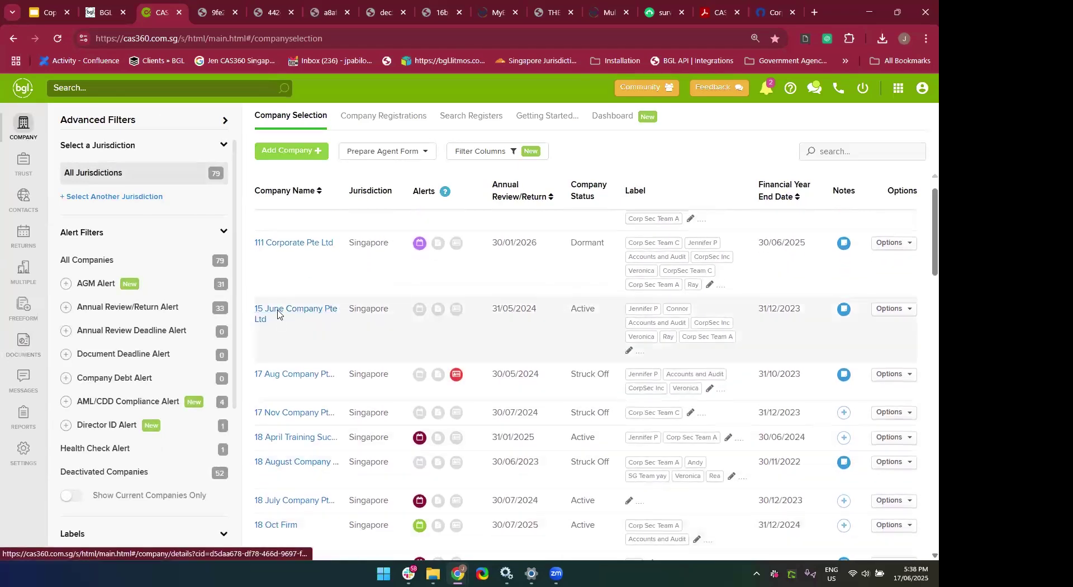
left_click(277, 314)
Expand its Company Dates section to show annual return due 31/05/2024 and FYE 31/12/2023.
scroll(438, 380, "down", 3)
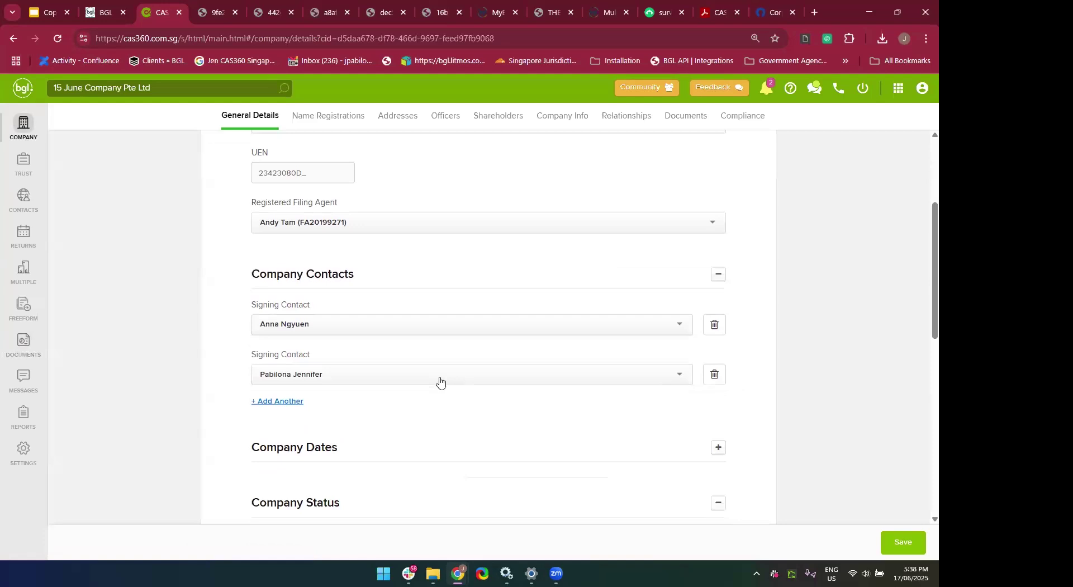
scroll(440, 381, "down", 1)
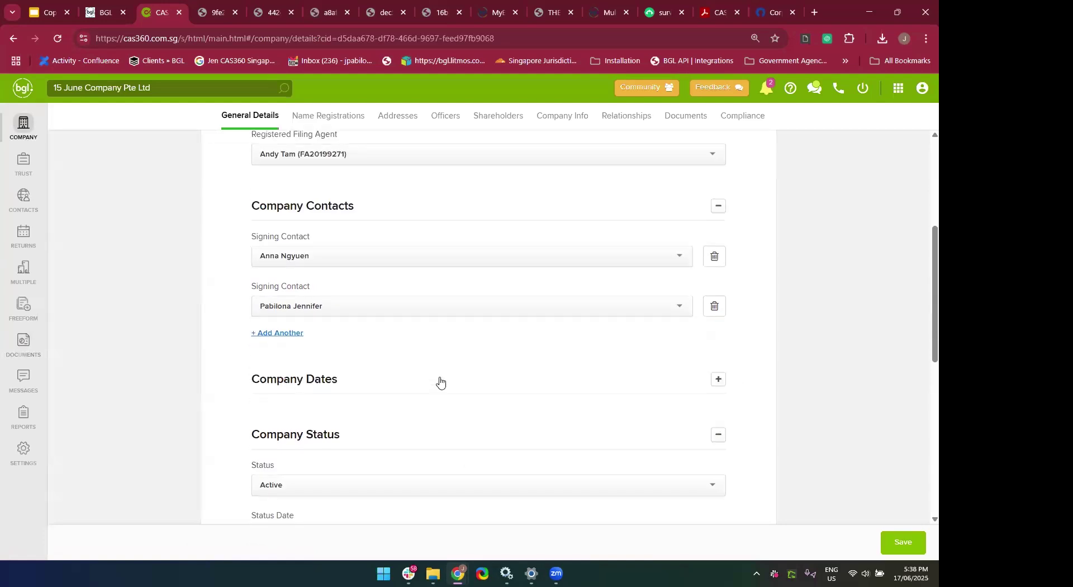
scroll(440, 381, "down", 1)
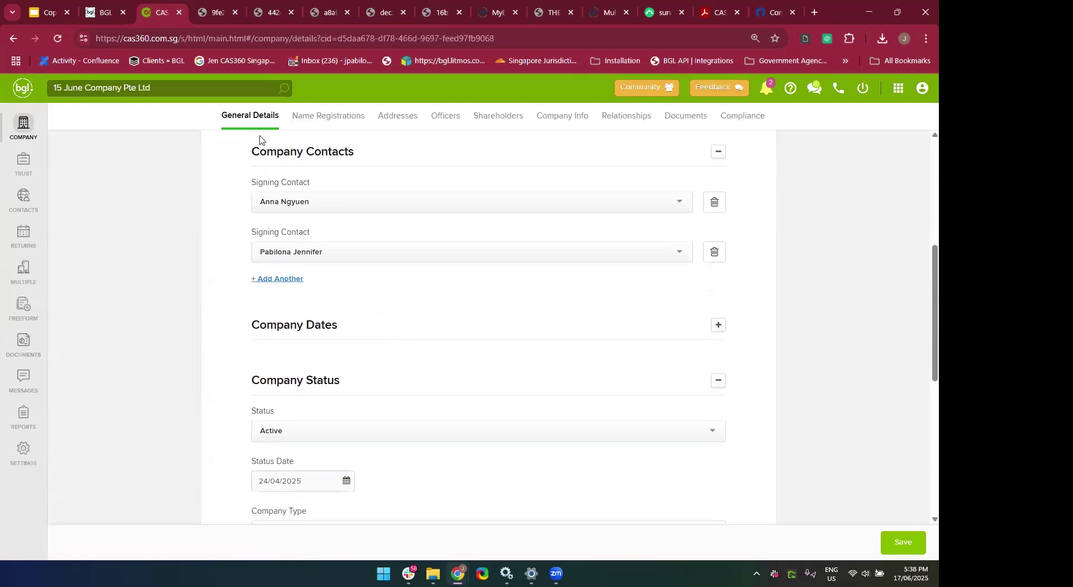
left_click(345, 330)
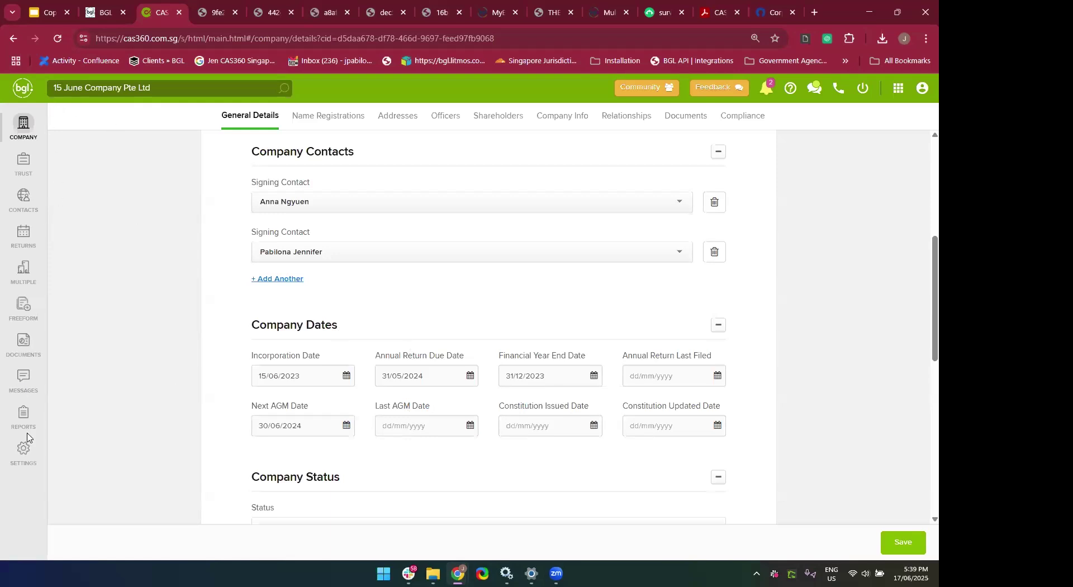
Switch to the Global Documents list showing every company's documents.
left_click(23, 341)
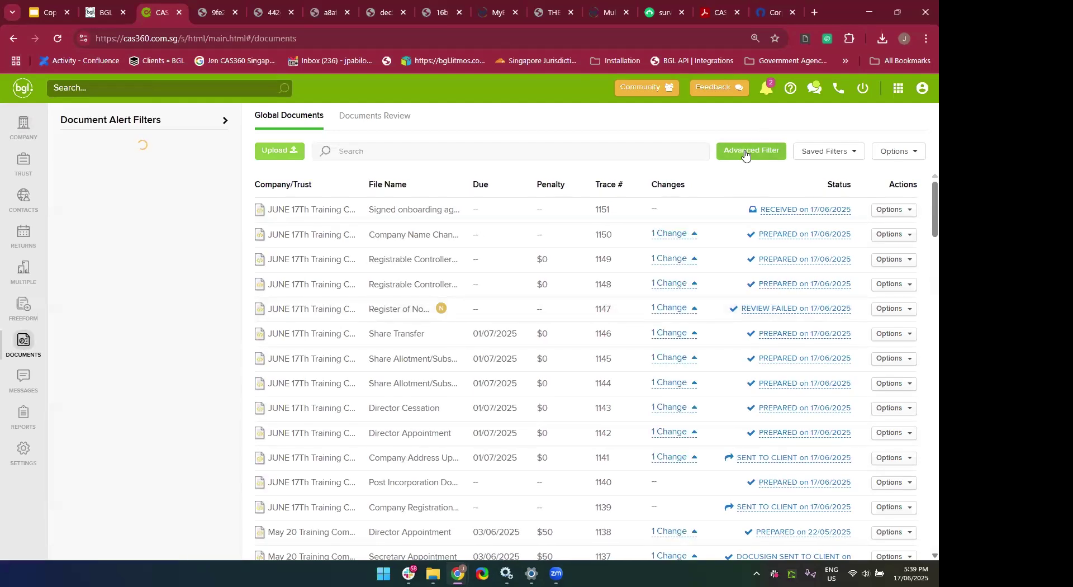
Filter Global Documents by status to DOCUMENT PROCESSED and DOCUMENT VOIDED via Advanced Filter.
left_click(745, 152)
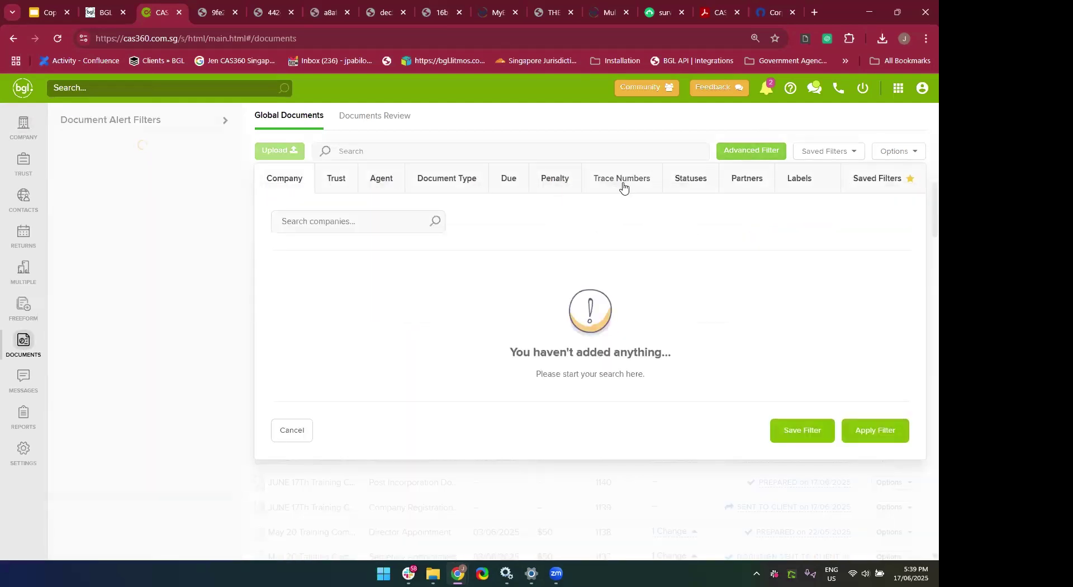
left_click(679, 185)
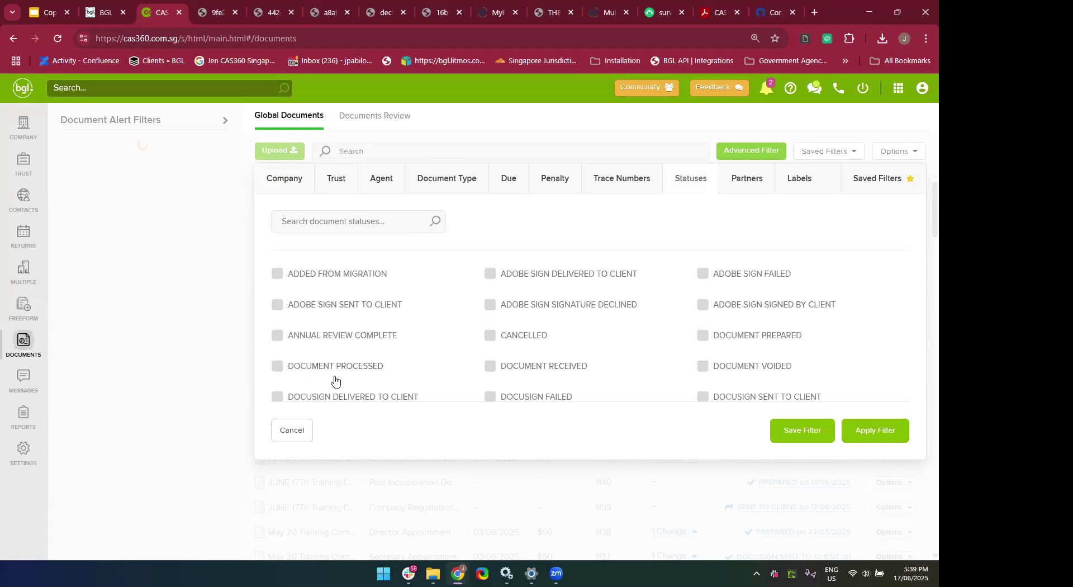
left_click(276, 366)
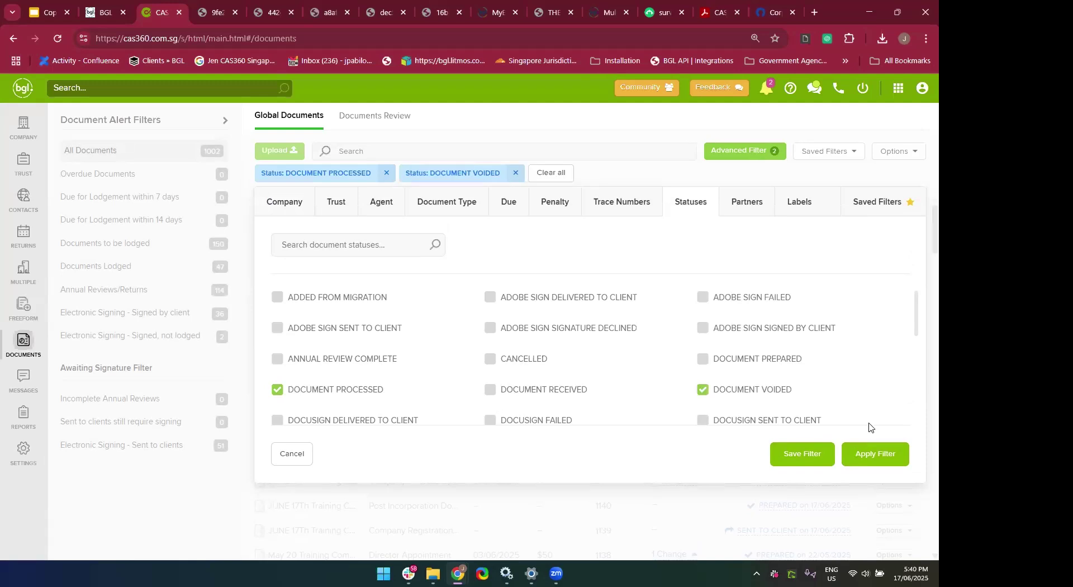
left_click(870, 456)
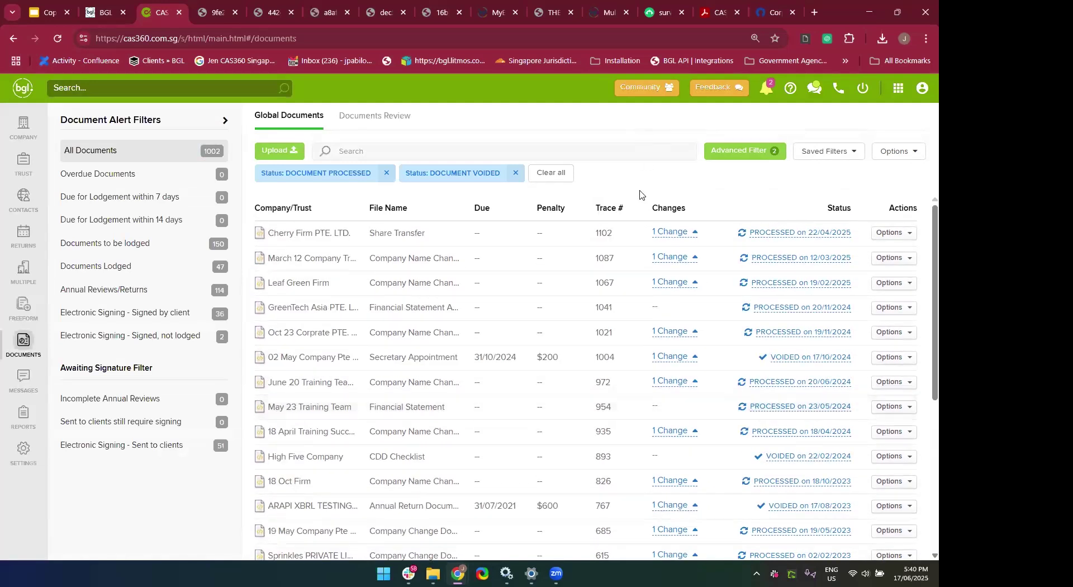
left_click(841, 160)
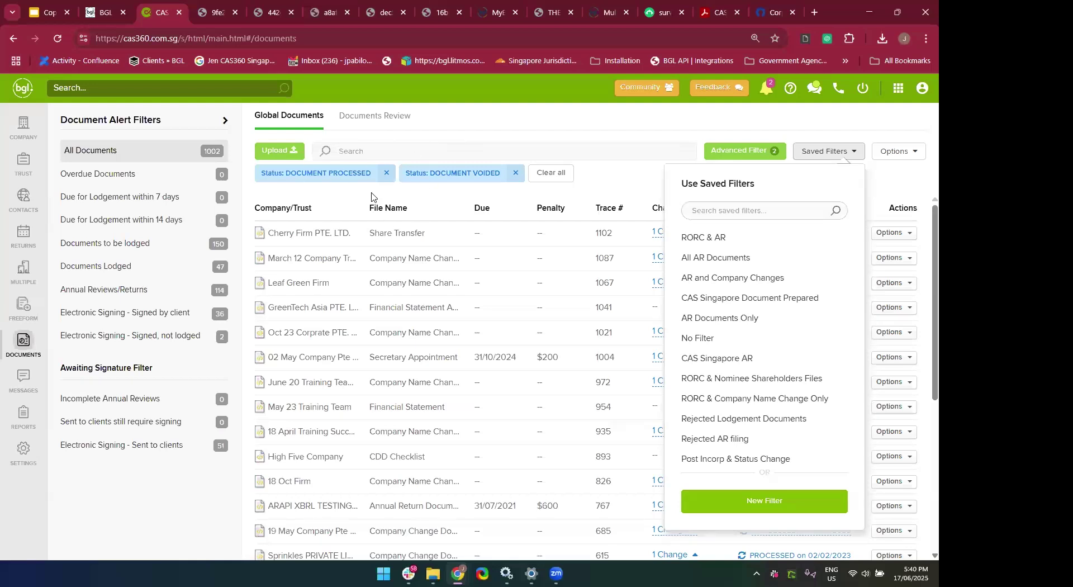
Start a new saved filter with the DOCUMENT PROCESSED and DOCUMENT VOIDED statuses ticked.
left_click(832, 152)
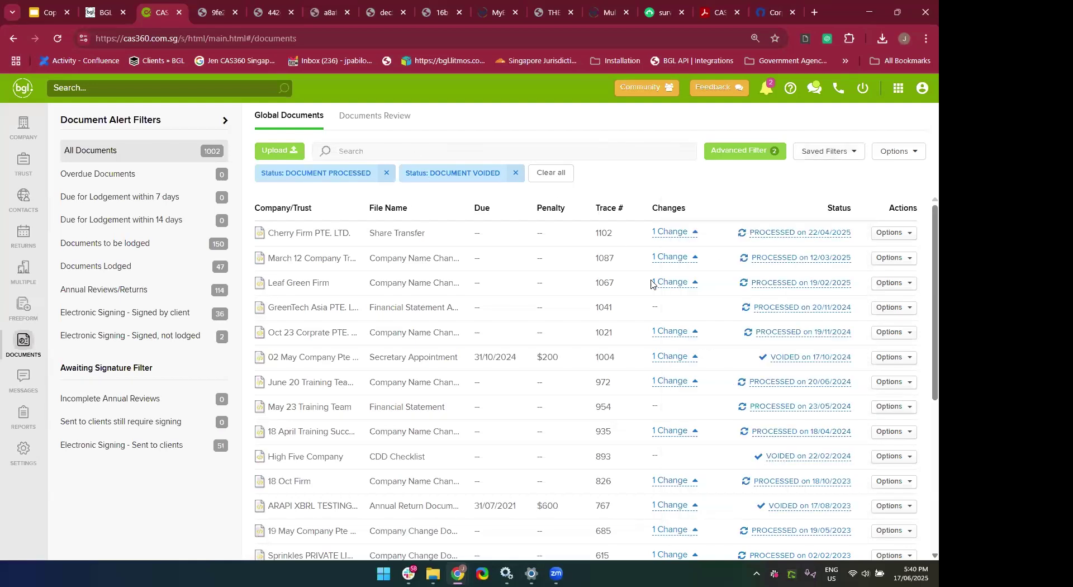
left_click(834, 153)
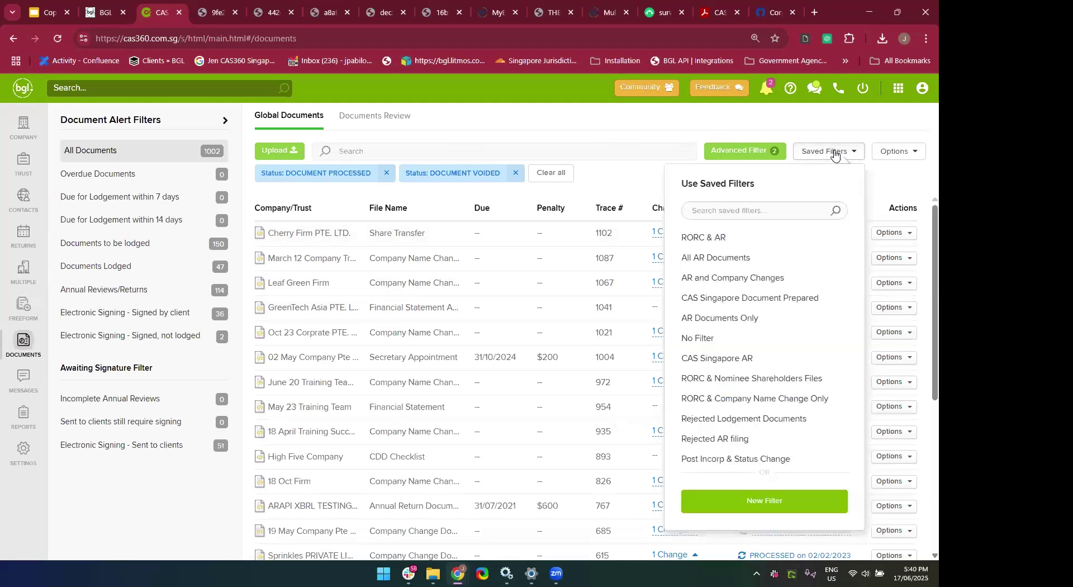
left_click(723, 500)
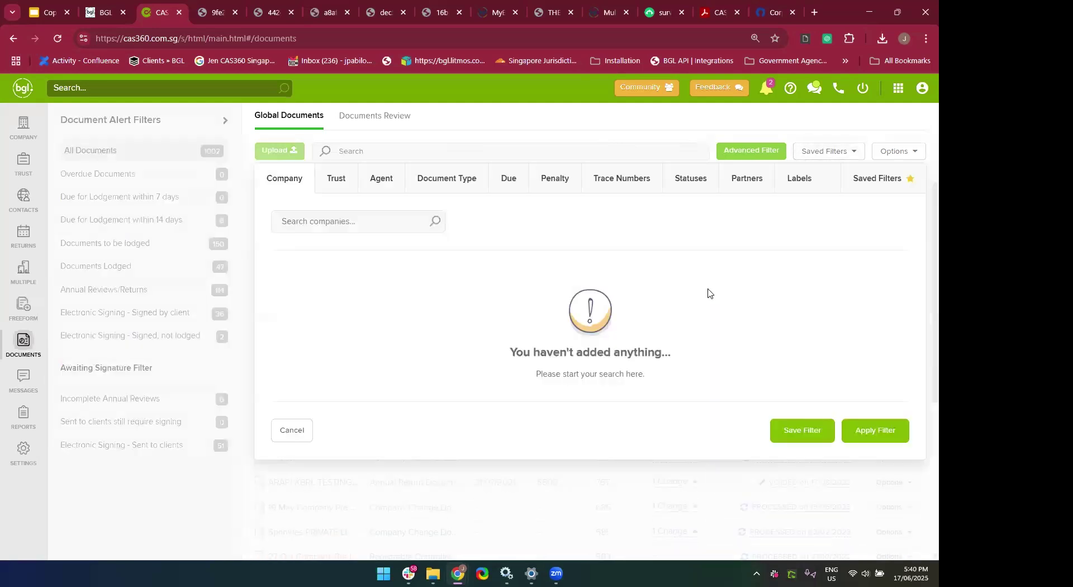
left_click(704, 190)
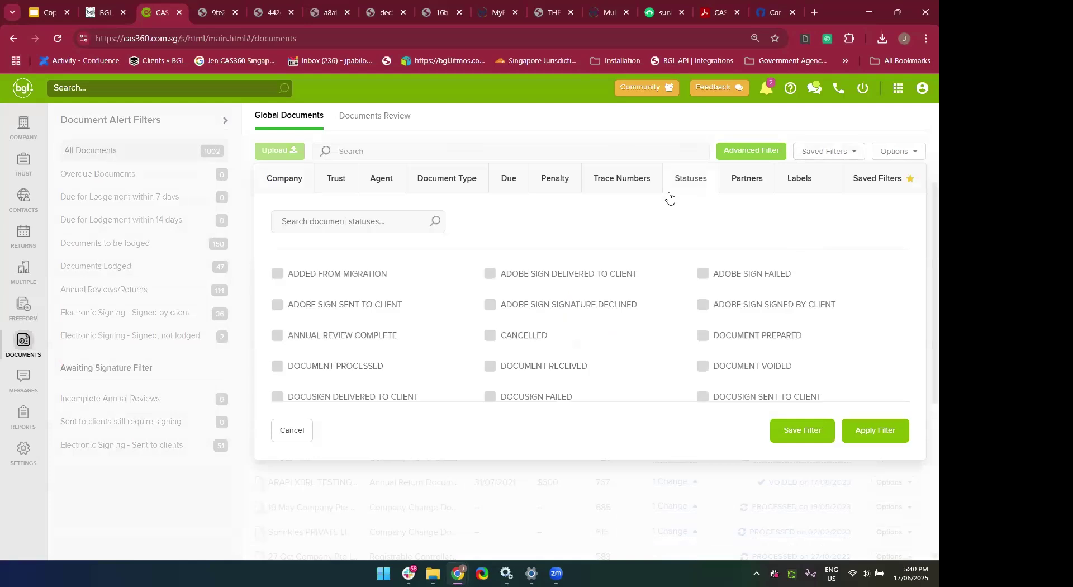
left_click_drag(268, 373, 276, 373)
left_click(276, 371)
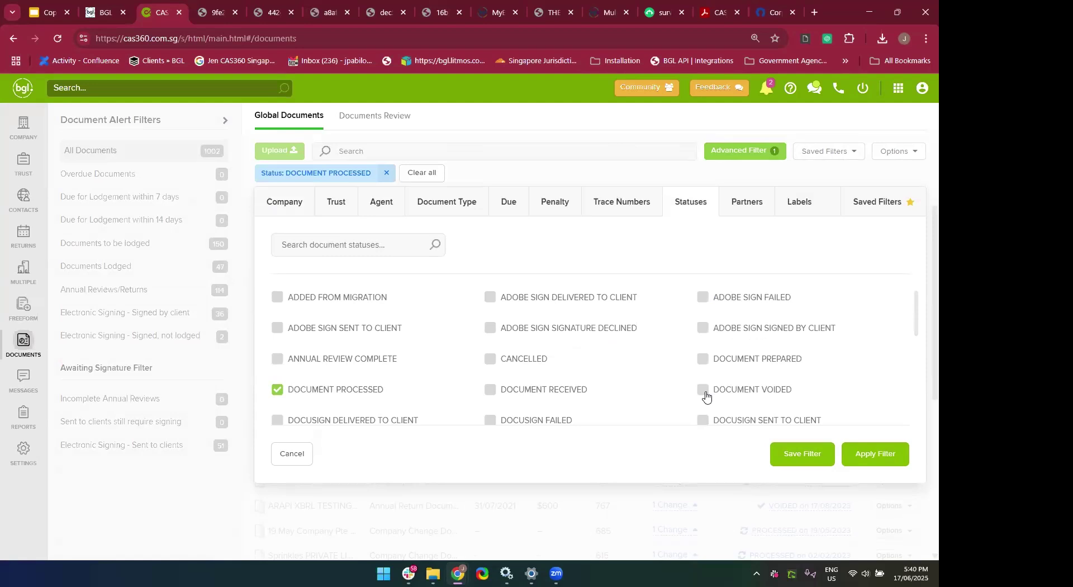
left_click(706, 396)
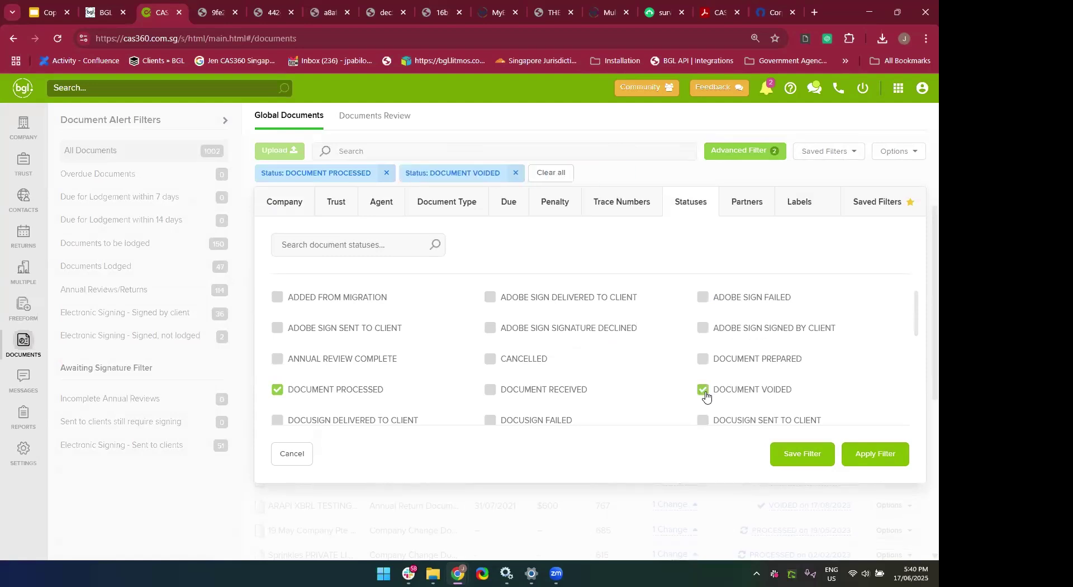
Save the new filter under the name 'Pending Documents & Void'.
left_click(790, 460)
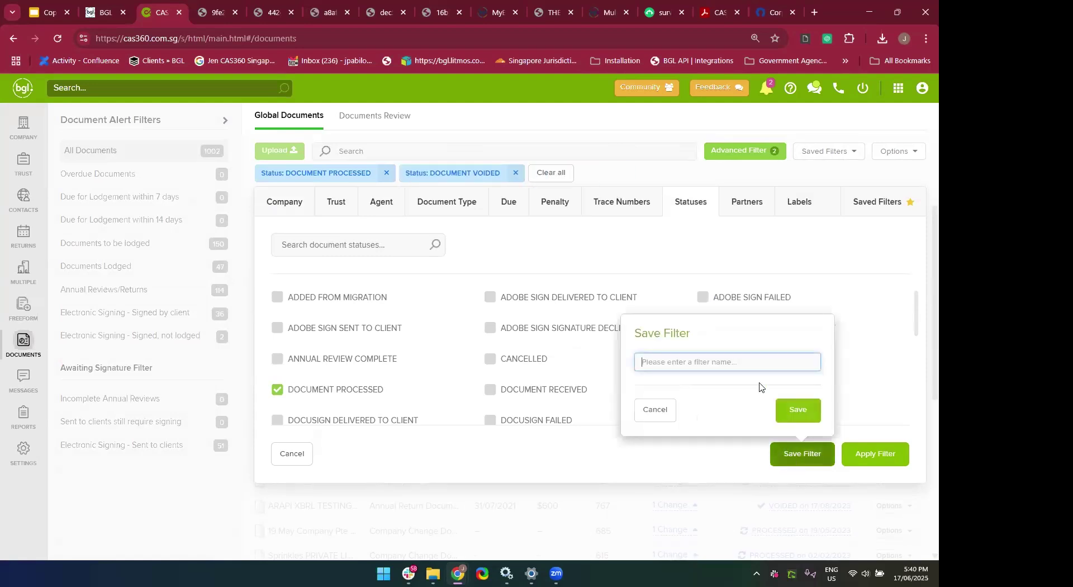
type("Dpc")
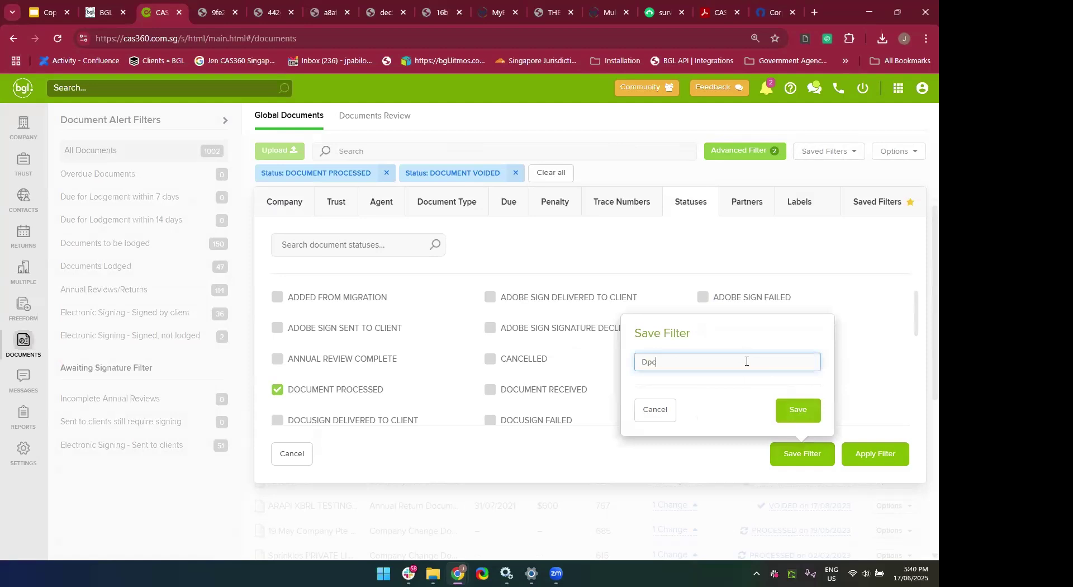
type("p")
key("BackSpace")
key("BackSpace")
type("Pending")
left_click(799, 409)
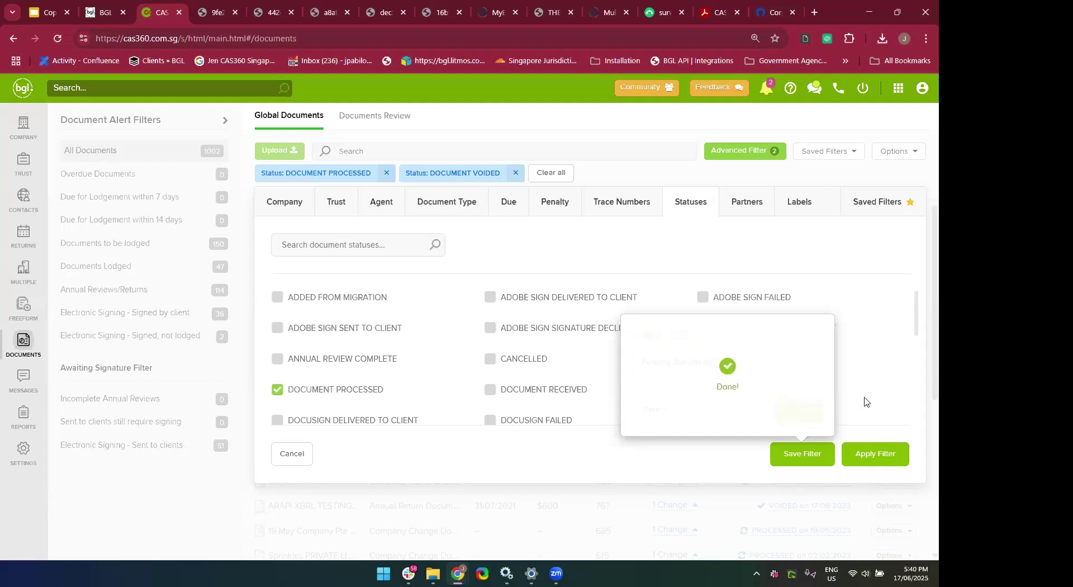
left_click(839, 205)
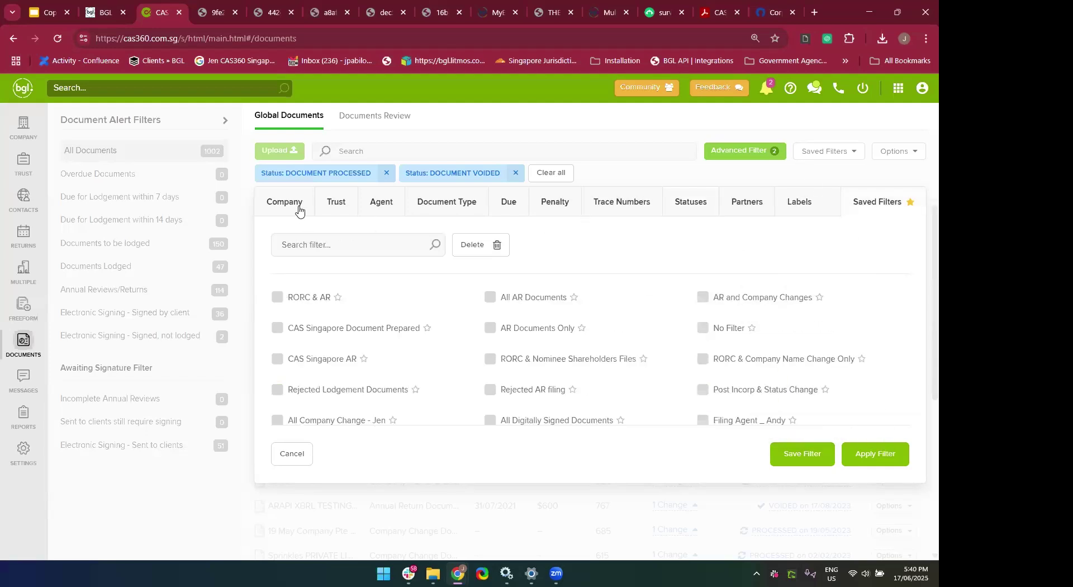
Clear all current filters from the documents list.
left_click(545, 175)
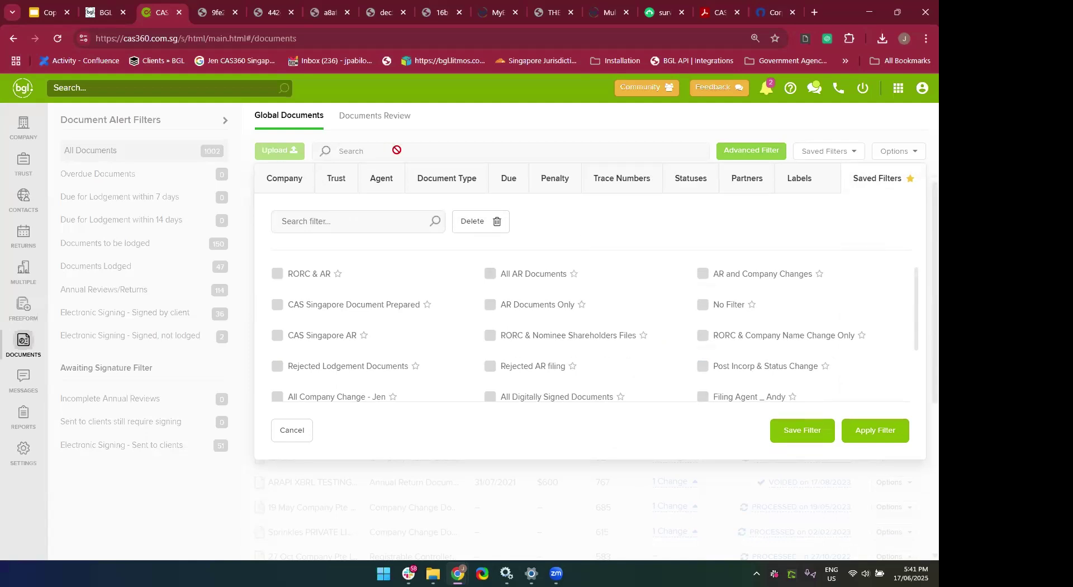
left_click(740, 153)
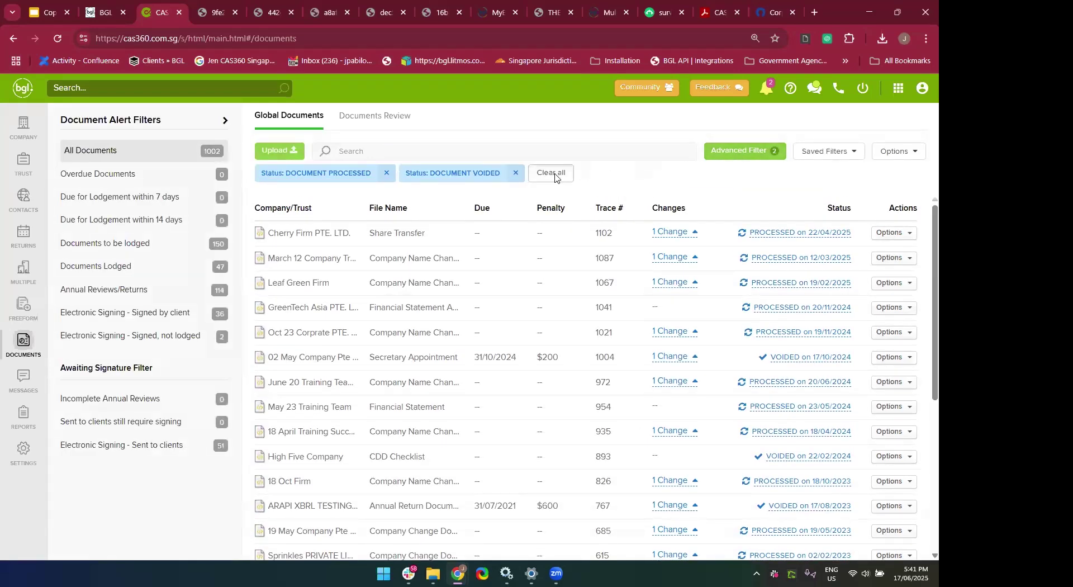
left_click(553, 174)
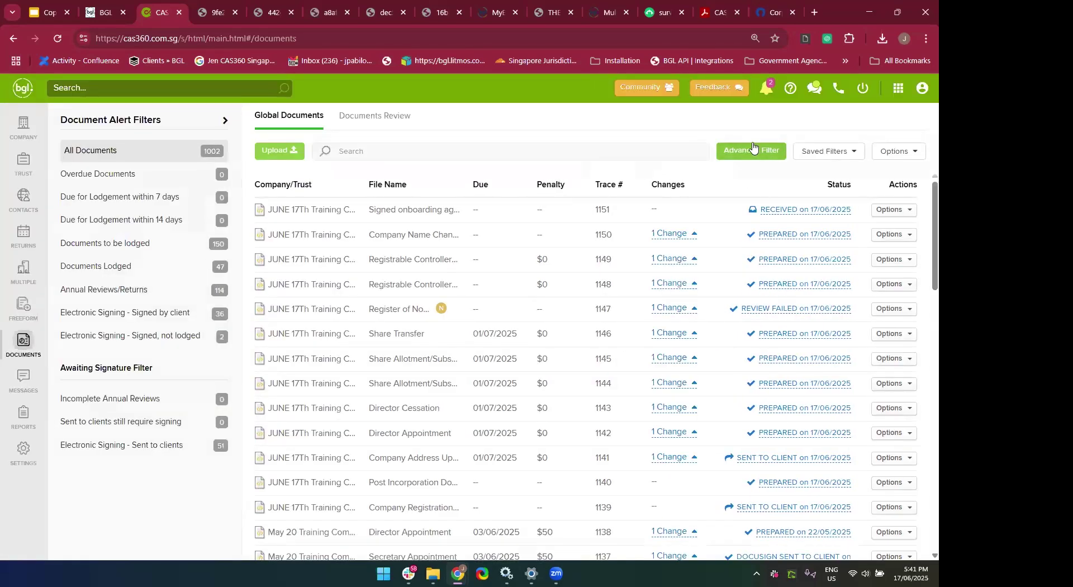
Apply the saved 'Pending Documents & Void' filter and scroll through the results.
left_click(753, 149)
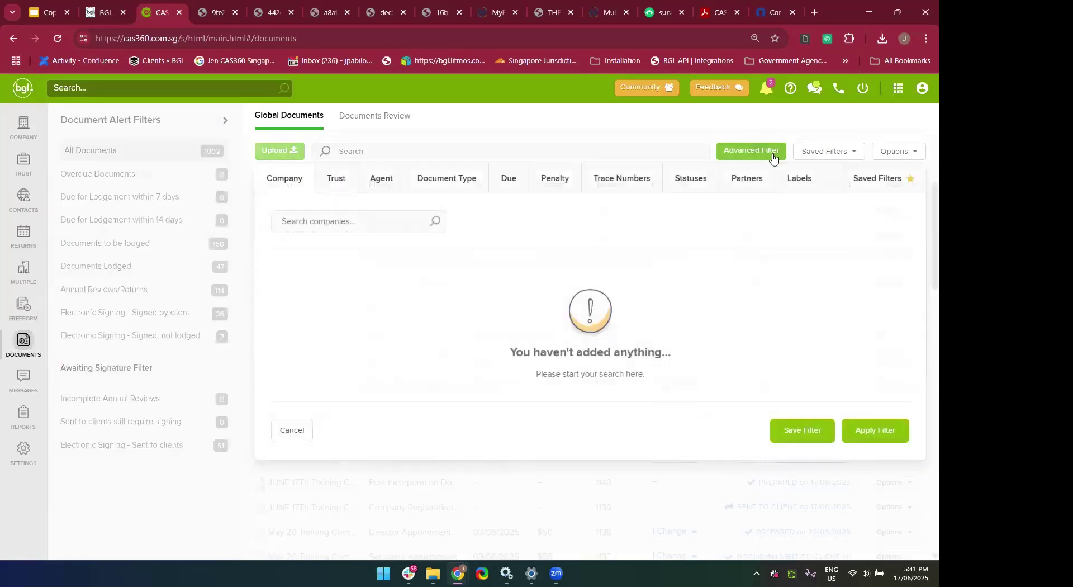
left_click(872, 183)
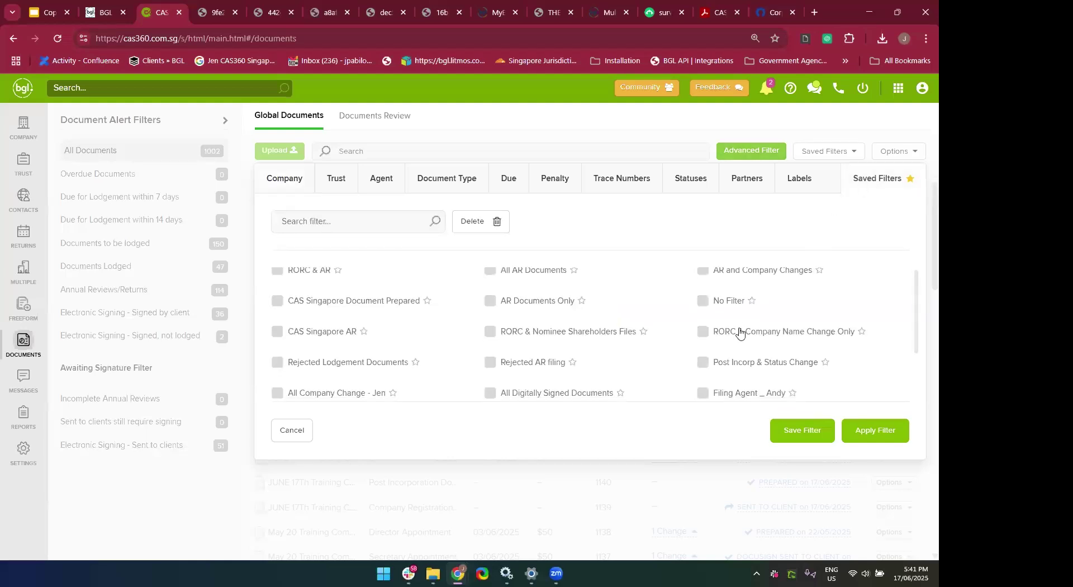
scroll(739, 331, "down", 2)
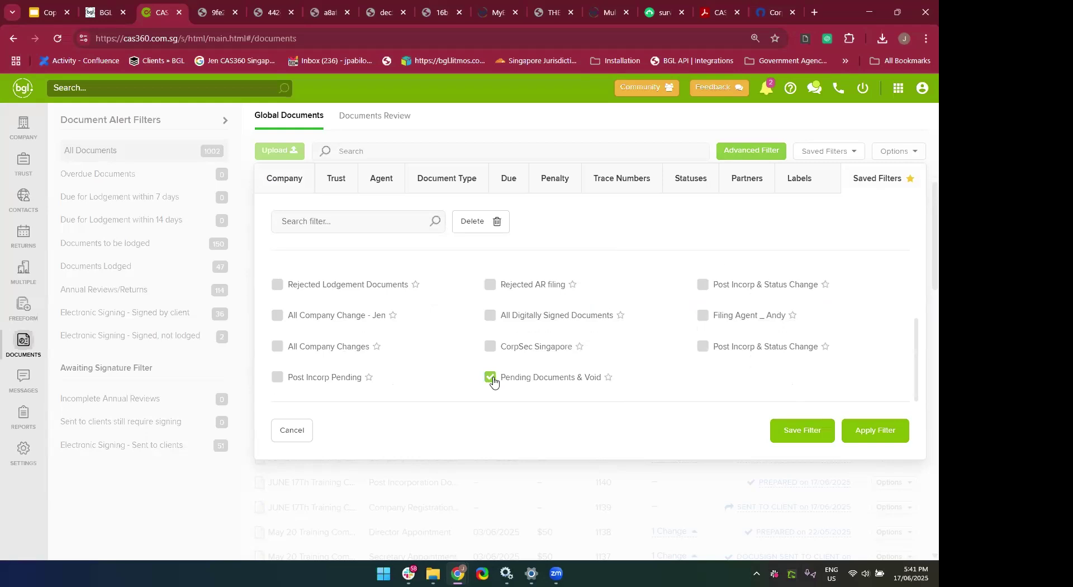
left_click(885, 431)
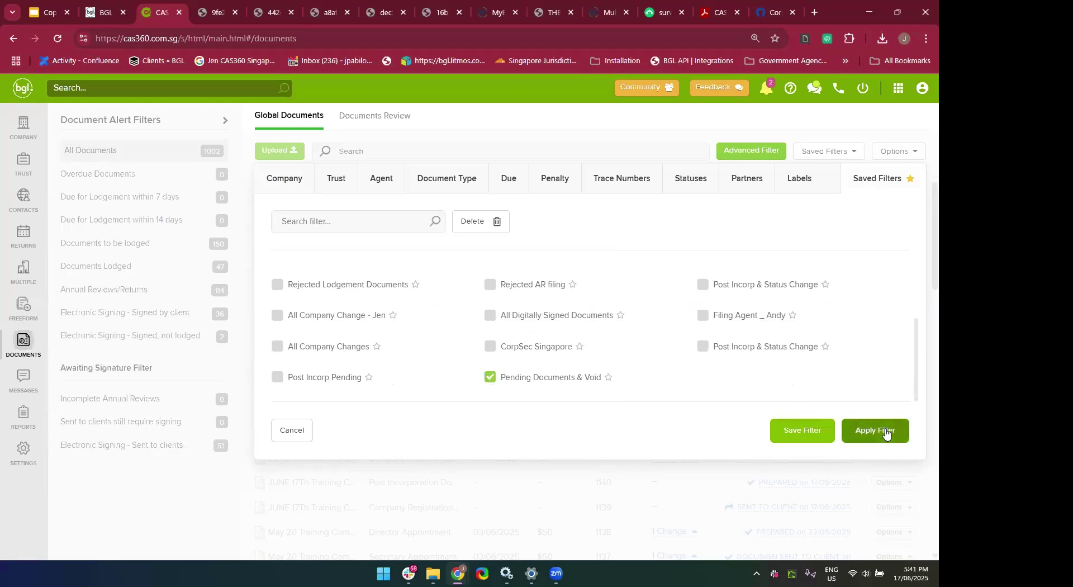
scroll(671, 332, "down", 4)
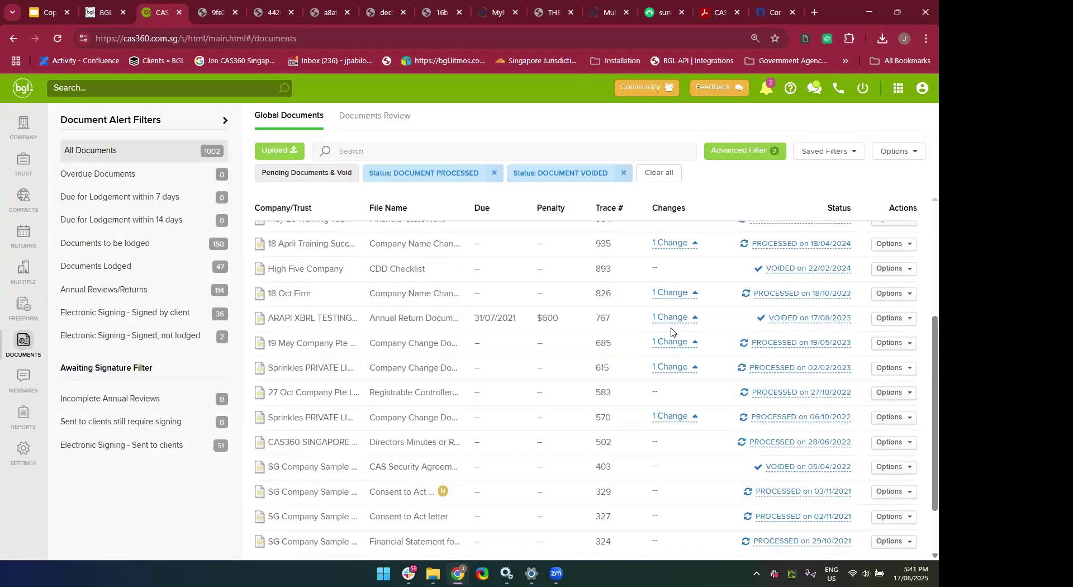
scroll(669, 332, "down", 1)
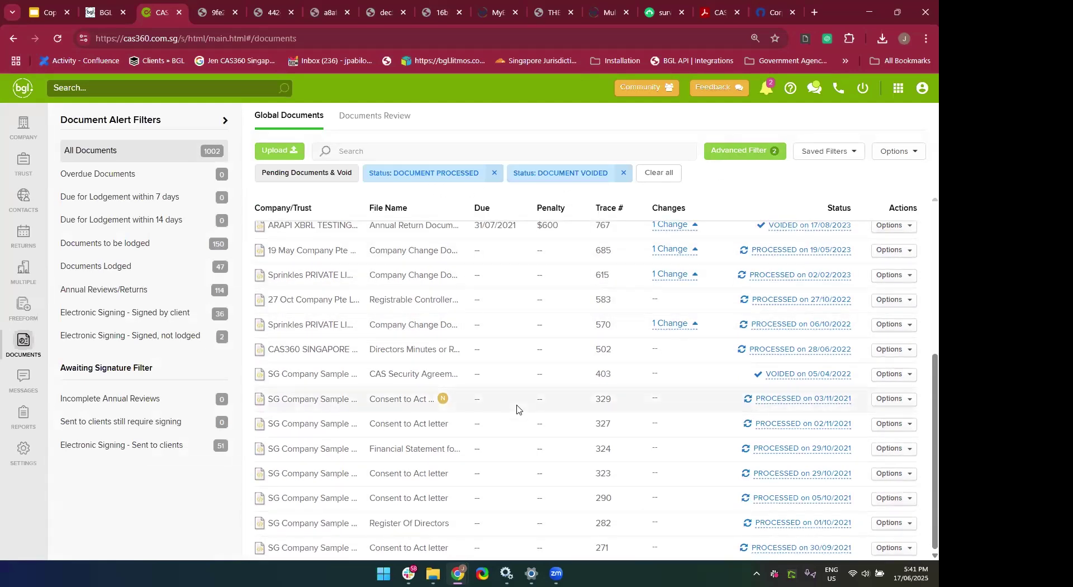
scroll(516, 409, "up", 5)
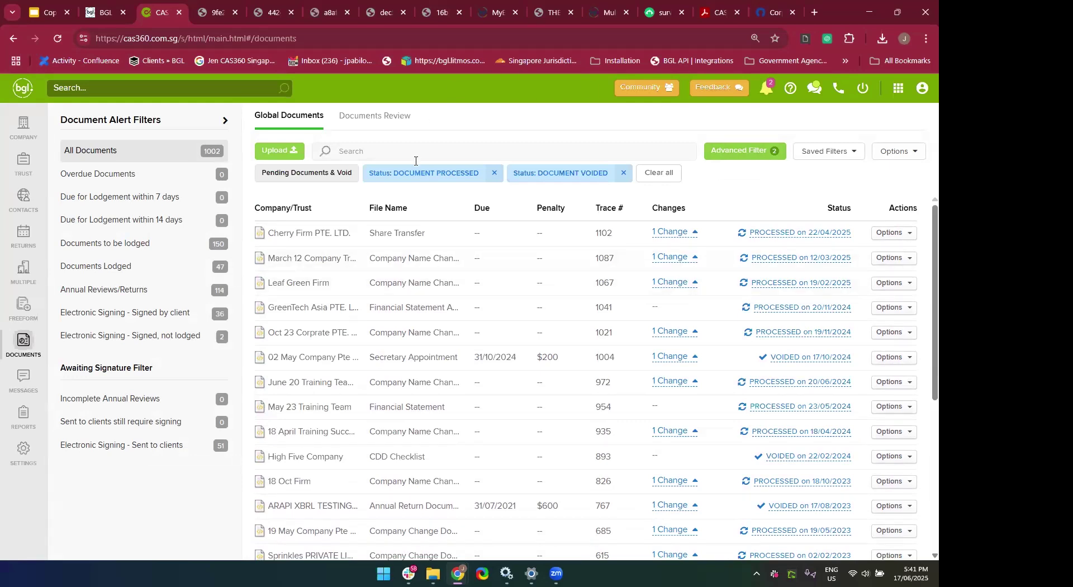
Search companies for 'june' and open JUNE 17Th Training Company PTE. LTD.'s documents.
left_click(31, 132)
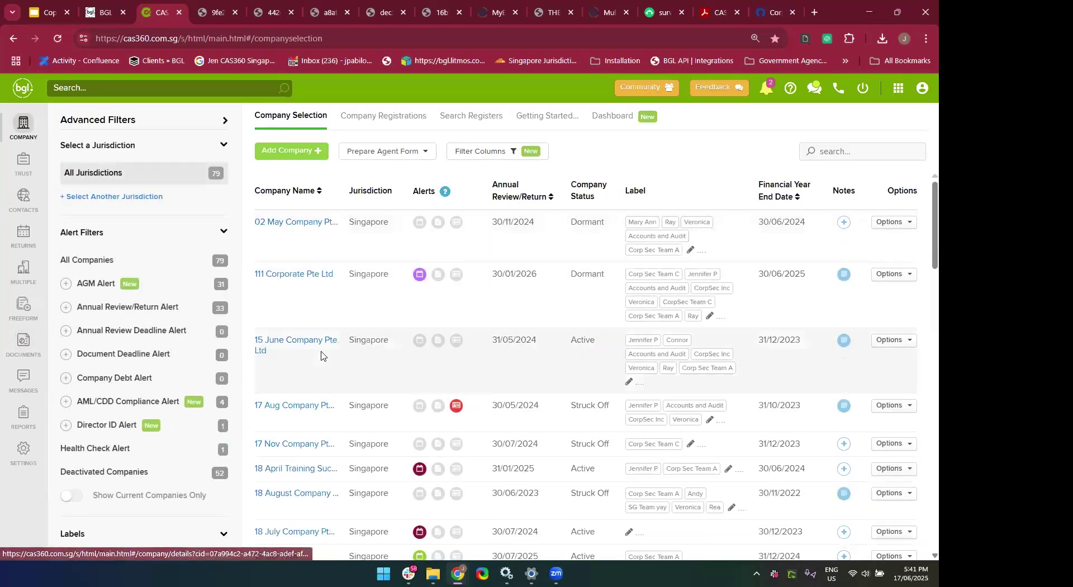
scroll(280, 447, "down", 1)
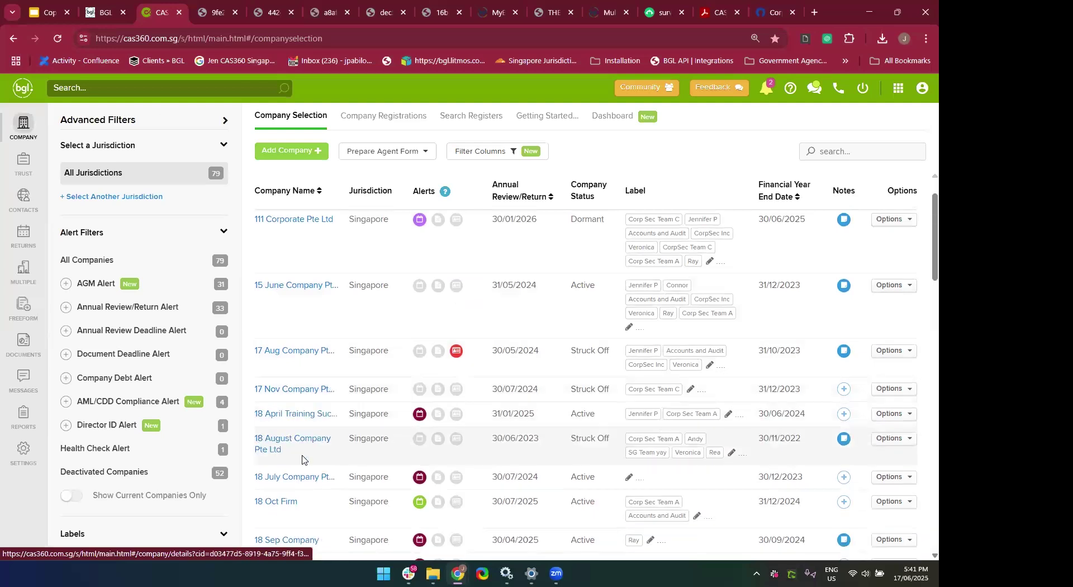
left_click(173, 90)
type("june")
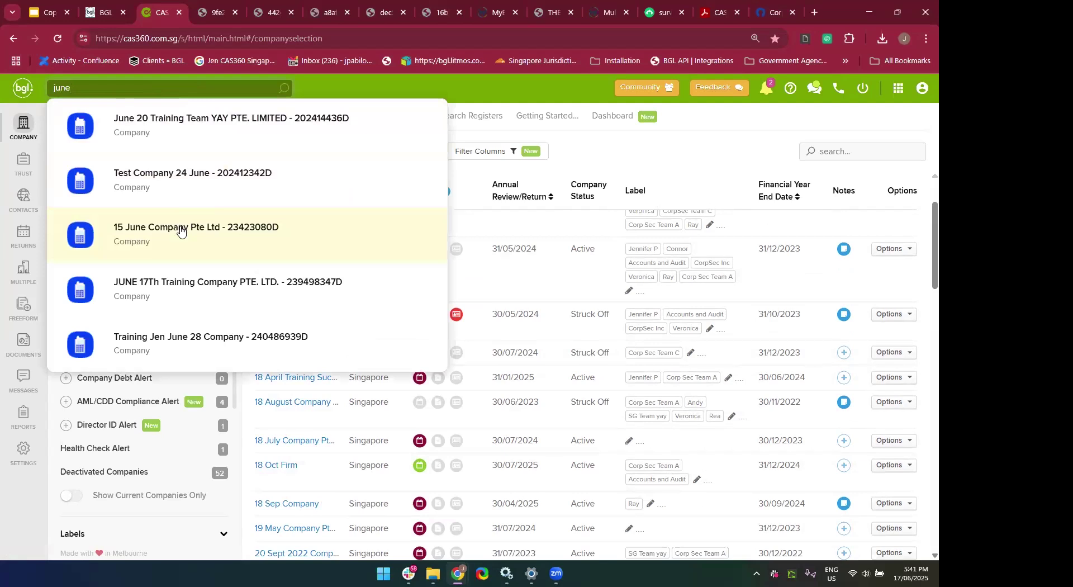
left_click(161, 279)
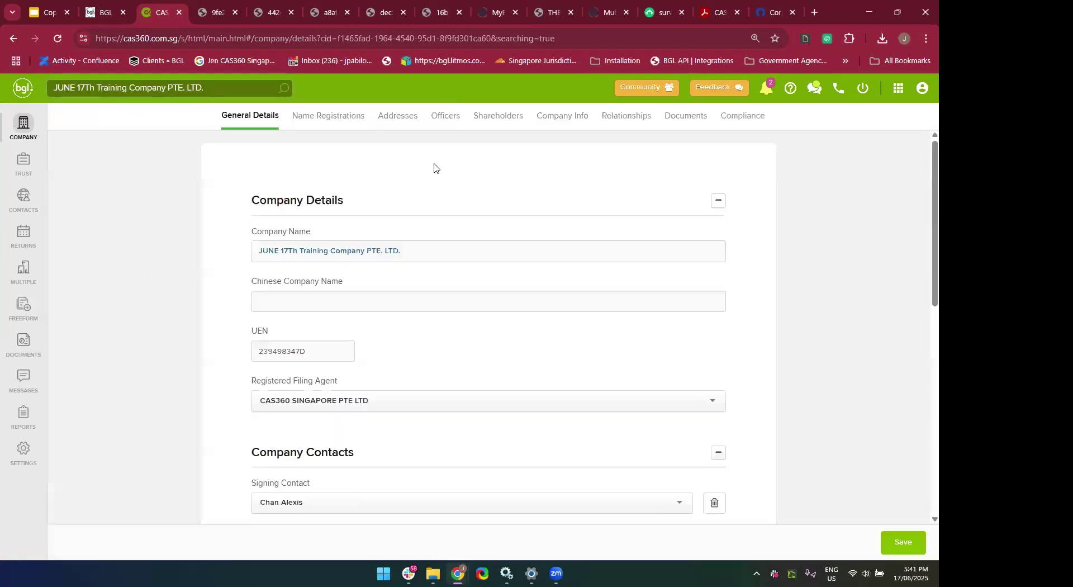
left_click(672, 124)
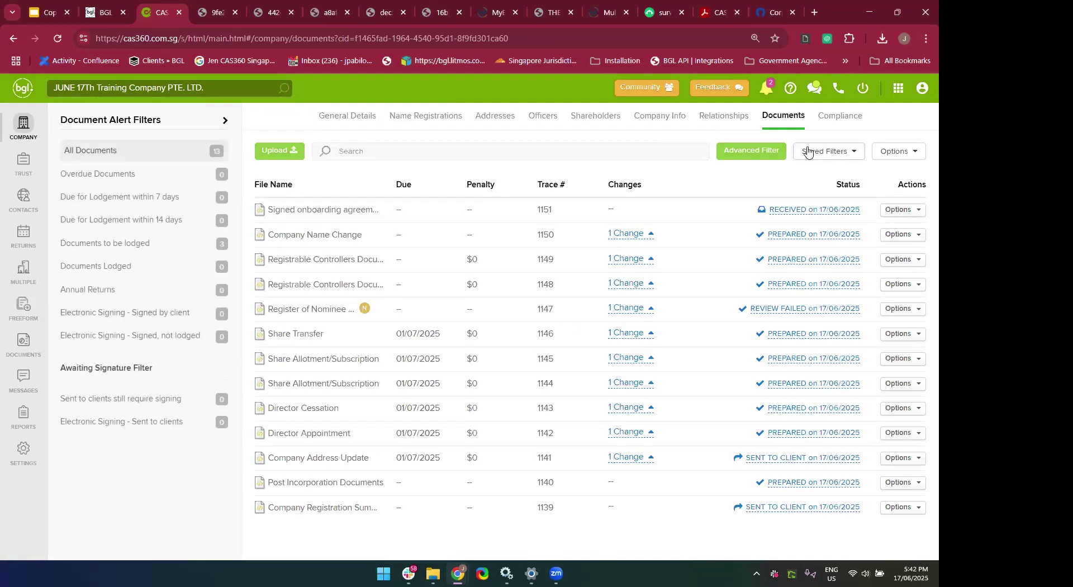
Apply the Rejected Lodgement Documents saved filter to this company's documents.
left_click(806, 152)
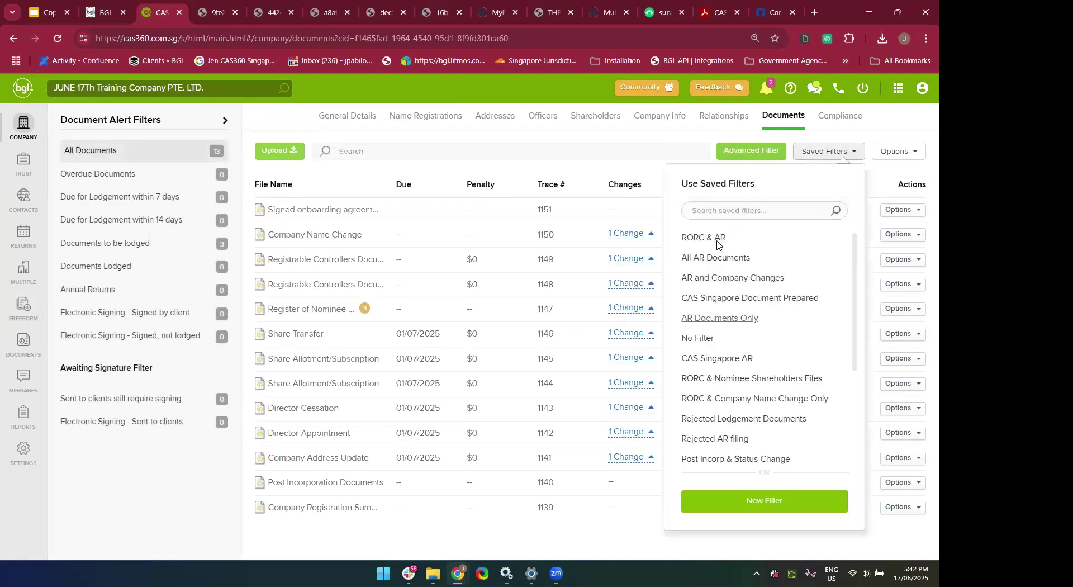
scroll(710, 379, "down", 1)
scroll(710, 379, "down", 3)
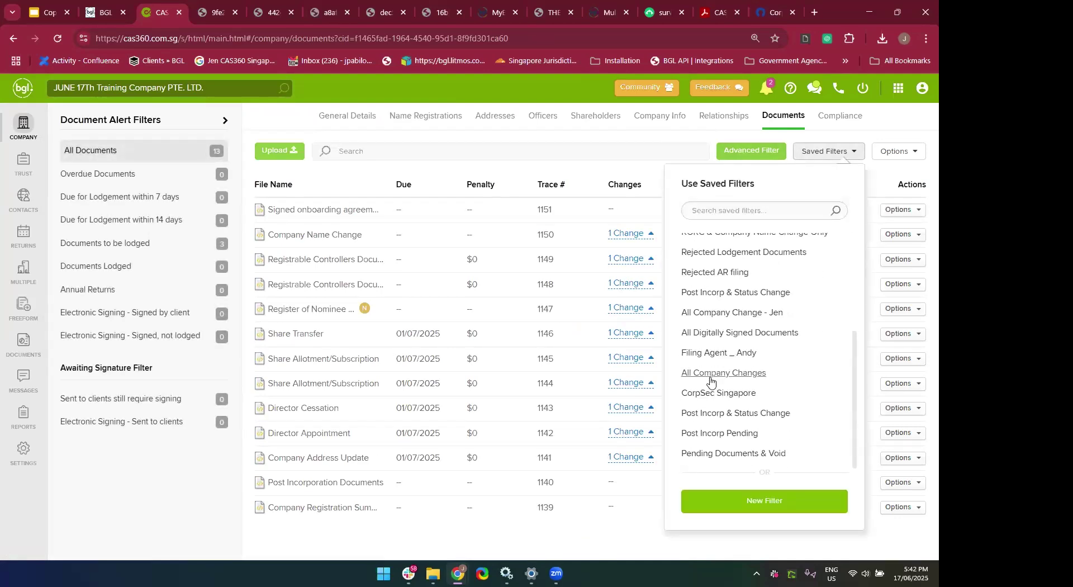
left_click(698, 300)
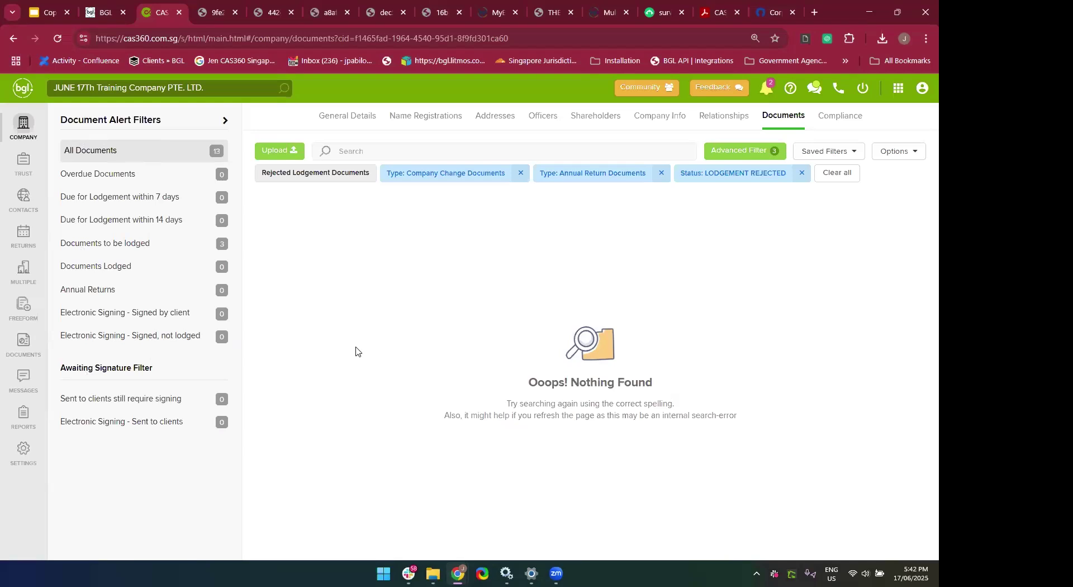
Remove the LODGEMENT REJECTED status and Annual Return Documents type conditions.
left_click(801, 174)
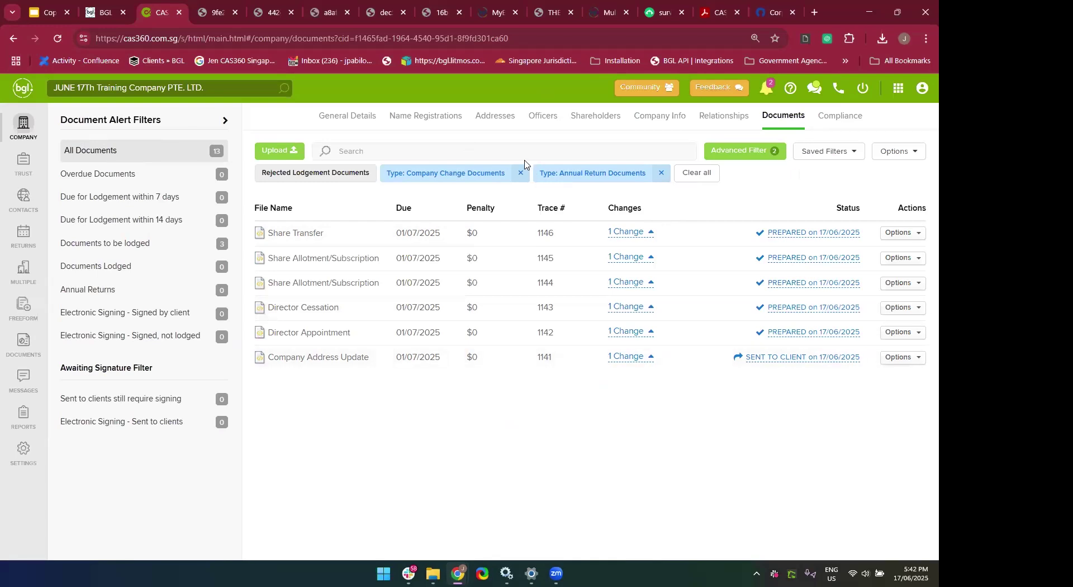
left_click(661, 172)
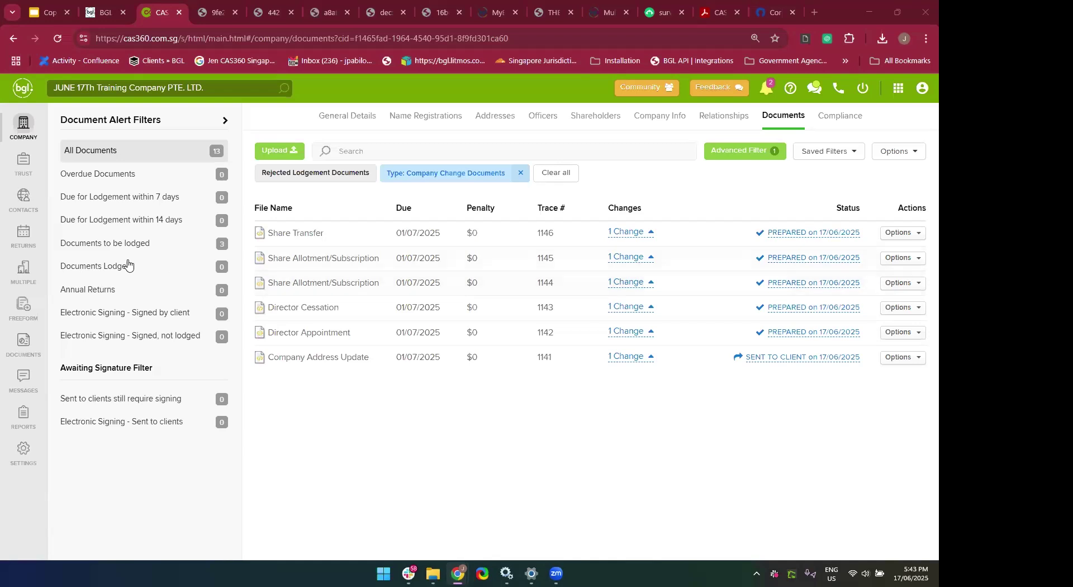
Go to Freeform Documents, showing May 20 Training Company's Onboarding template and Agreement Form.
left_click(19, 304)
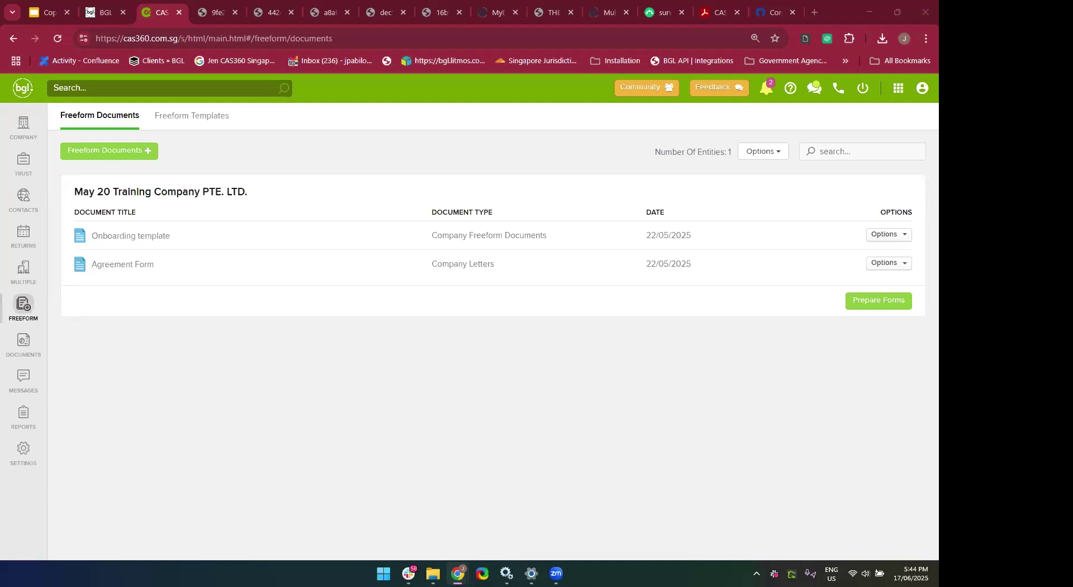
Search Global Contacts by a contact's first name and open the first match.
left_click(22, 212)
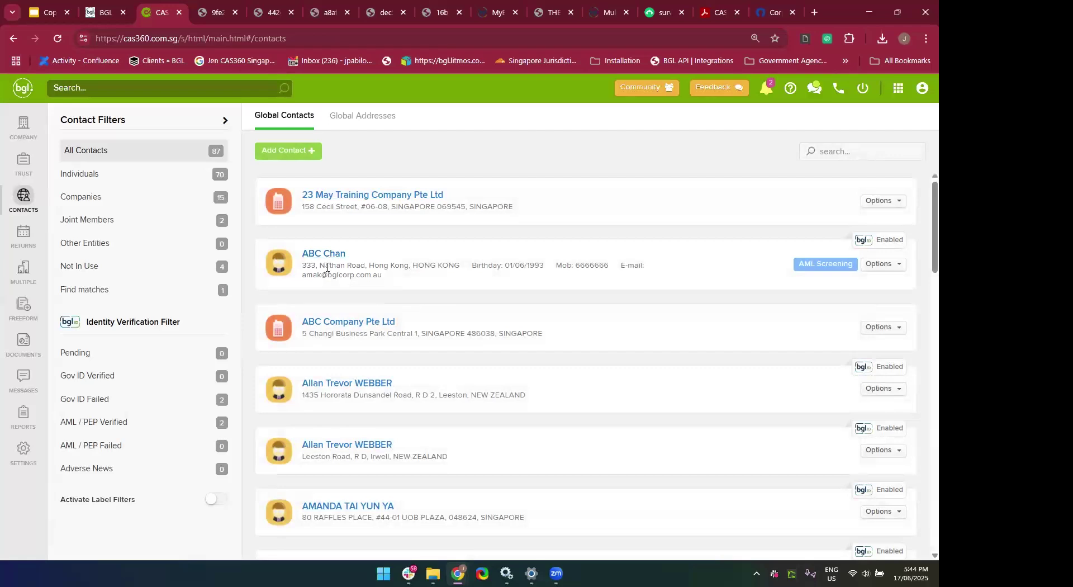
scroll(508, 358, "down", 2)
scroll(394, 352, "up", 1)
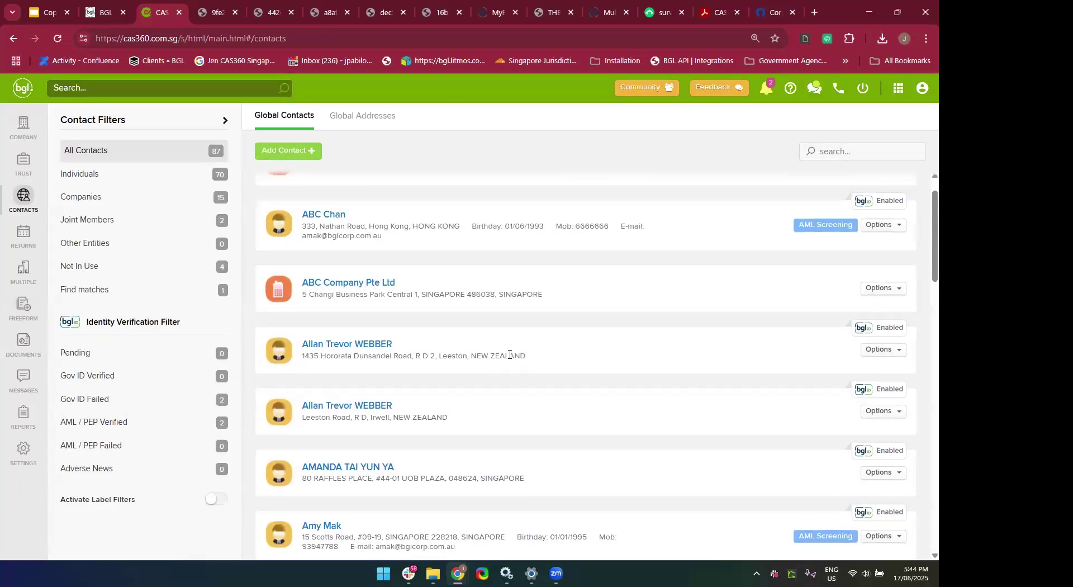
scroll(455, 384, "down", 5)
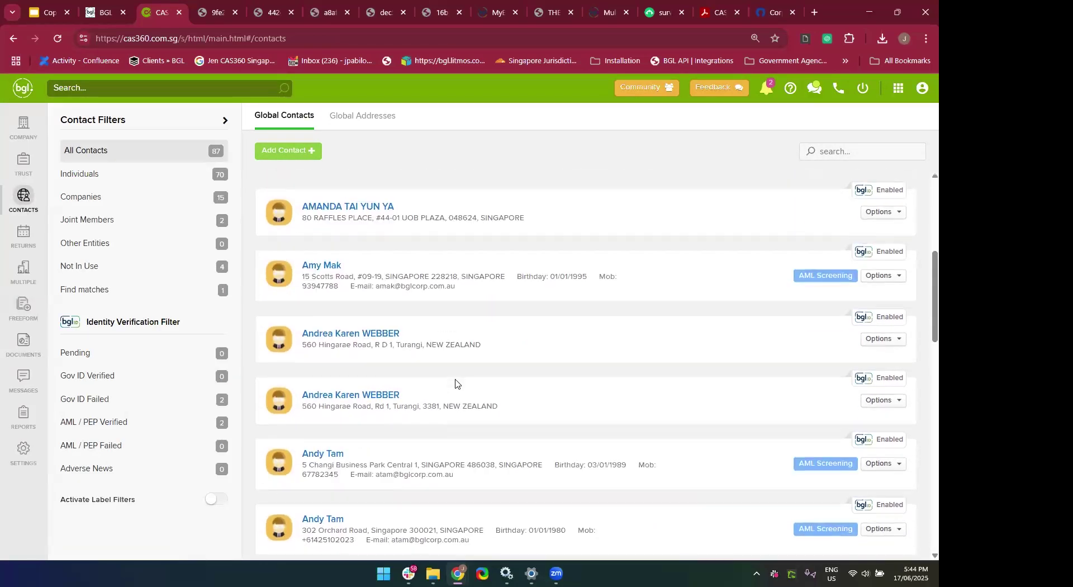
left_click(842, 155)
type("Jennifer")
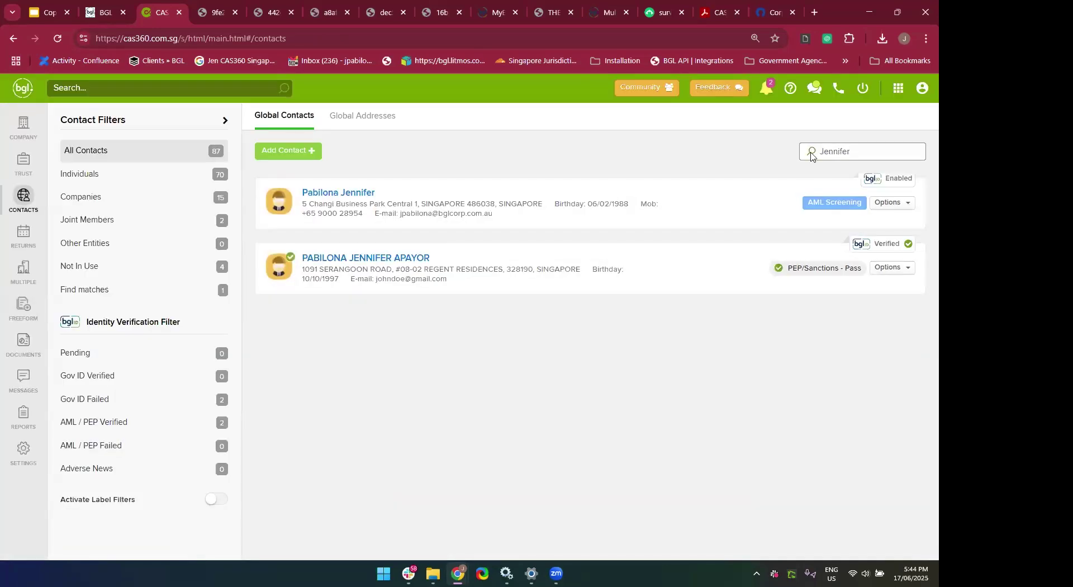
left_click(363, 198)
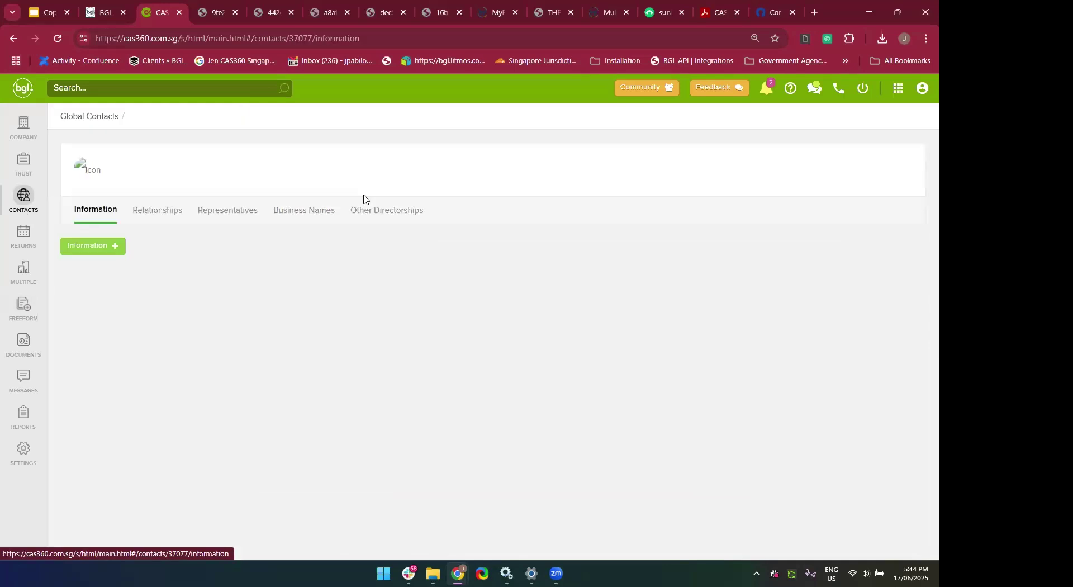
Scroll through the contact's Relationships tab listing auditor, bank signatory and company contact roles.
left_click(158, 212)
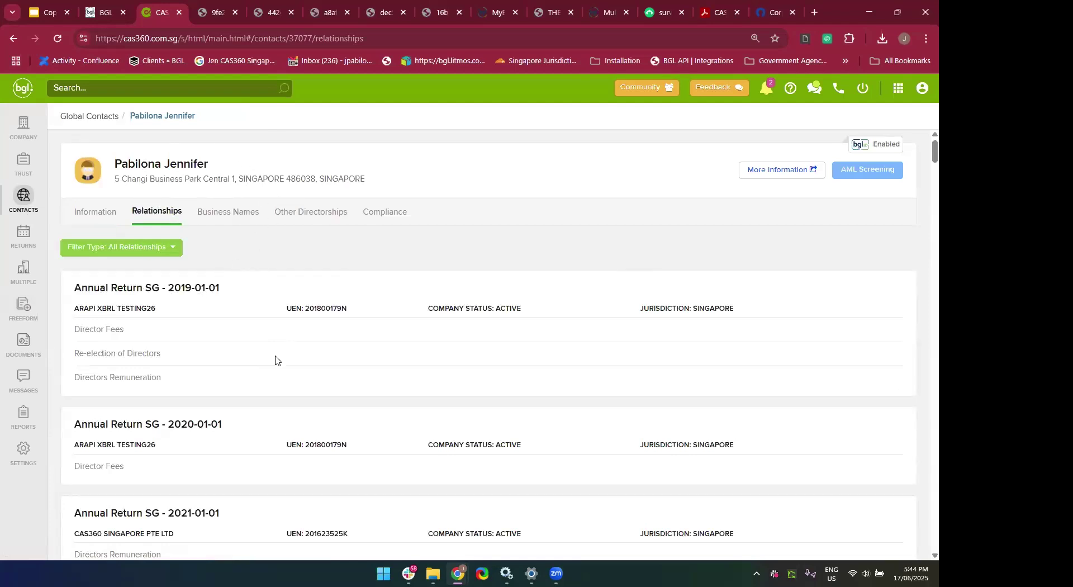
scroll(275, 360, "down", 1)
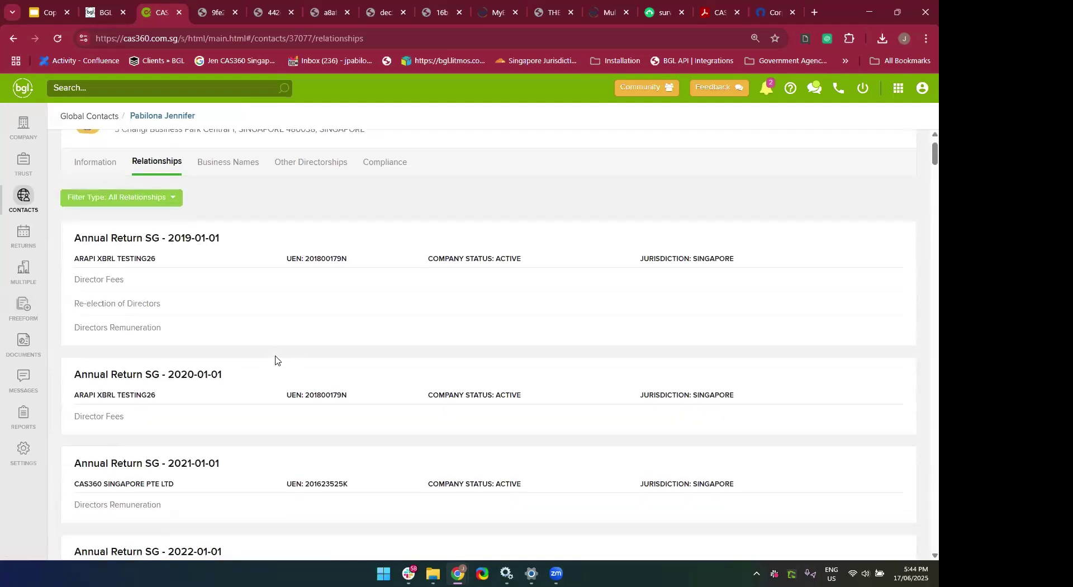
scroll(276, 363, "down", 5)
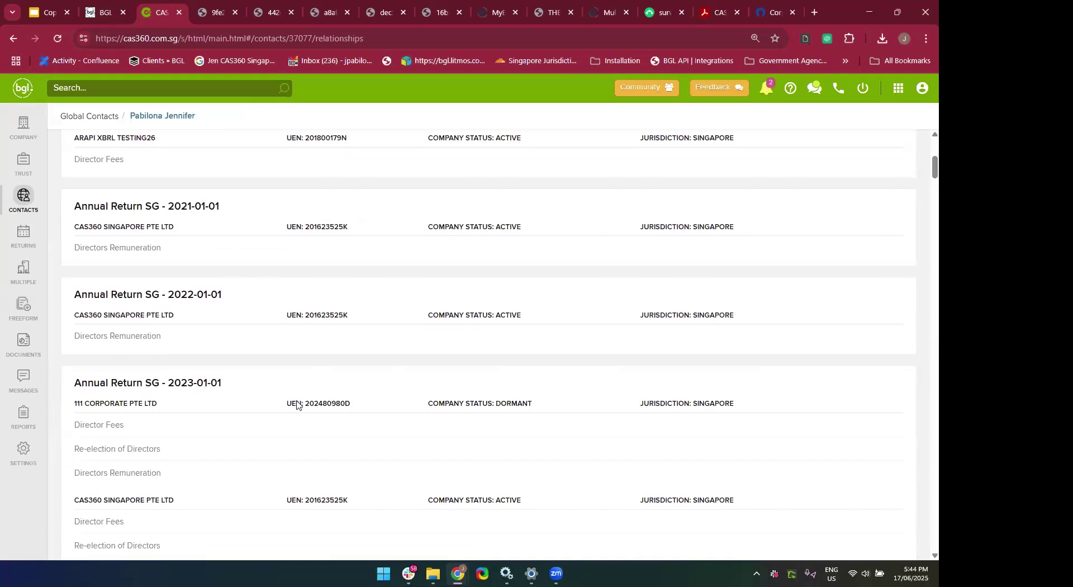
scroll(296, 380, "down", 4)
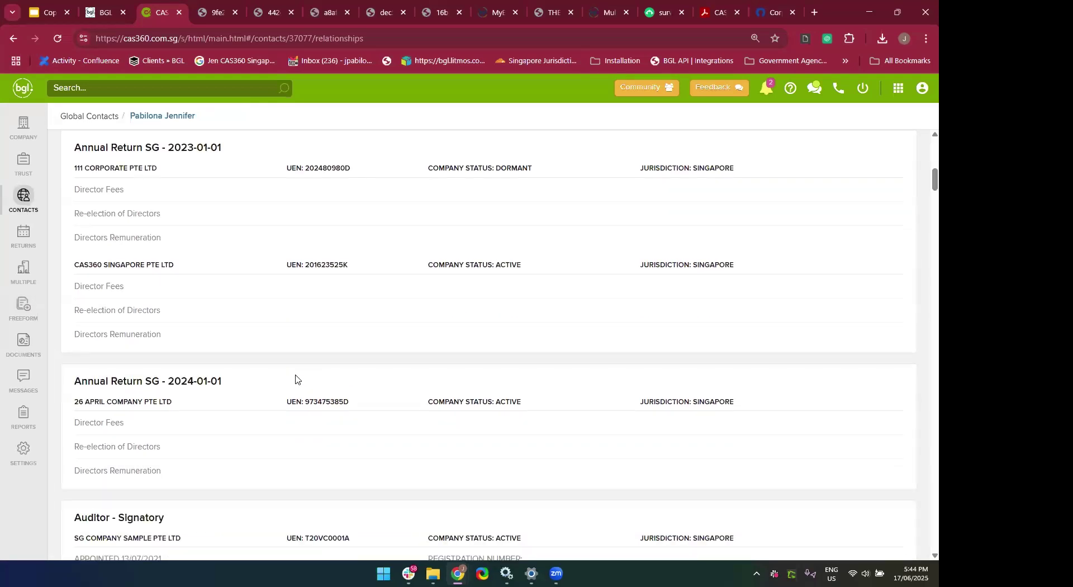
scroll(295, 380, "down", 1)
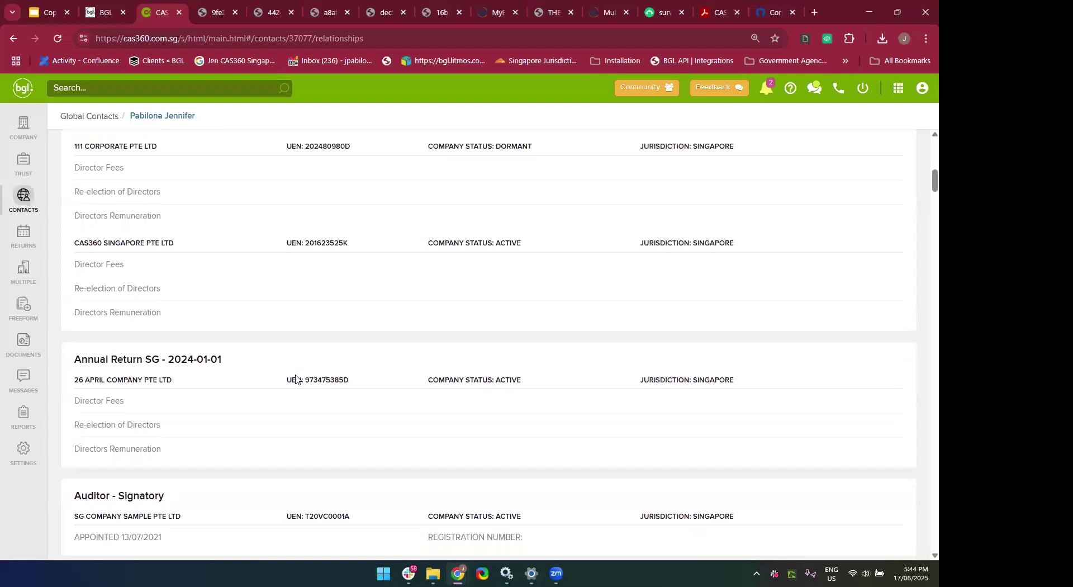
scroll(295, 380, "down", 1)
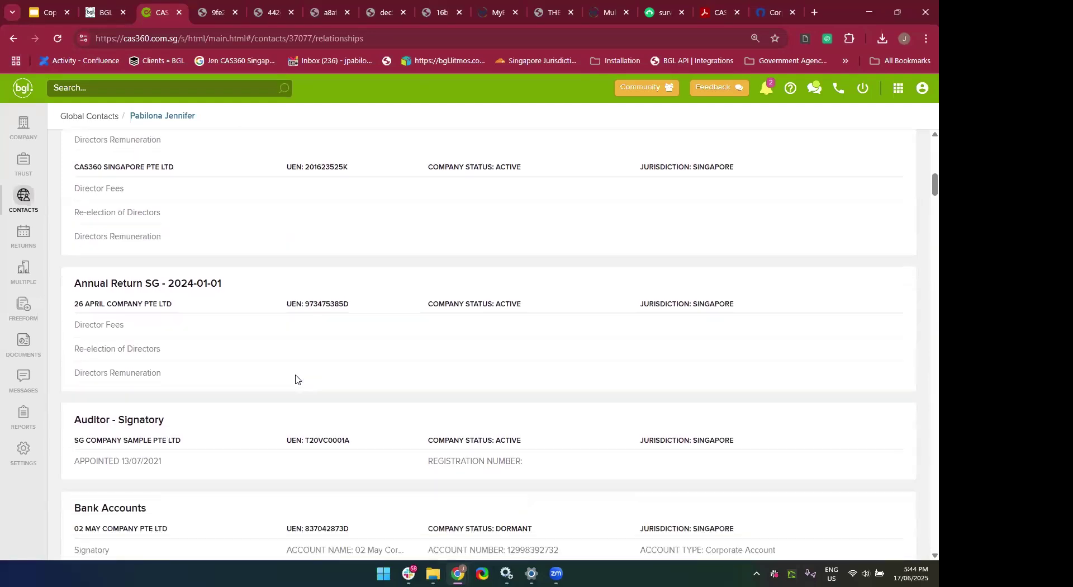
scroll(296, 379, "down", 1)
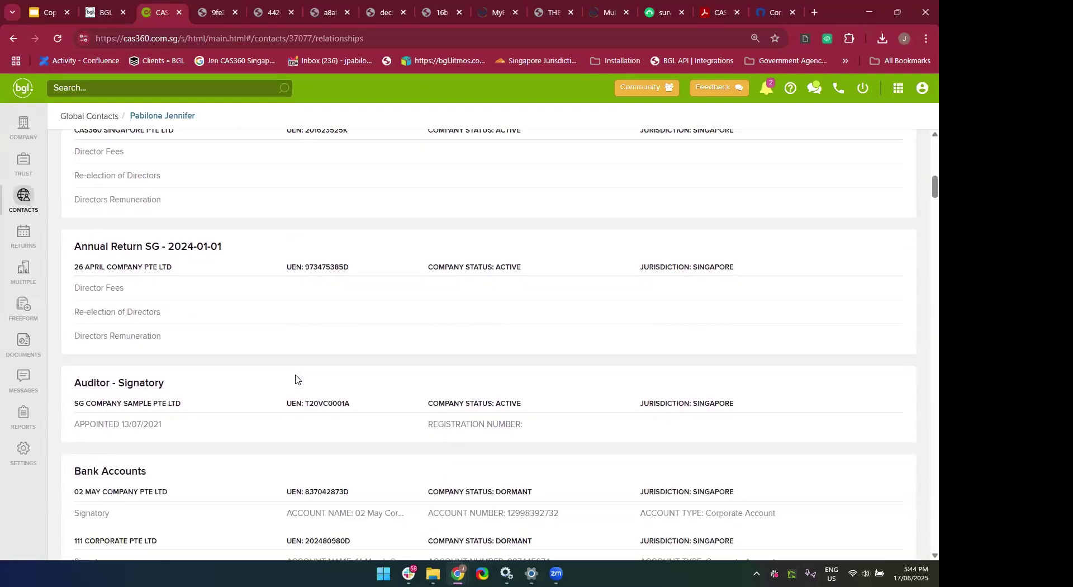
scroll(304, 350, "down", 5)
scroll(304, 350, "down", 10)
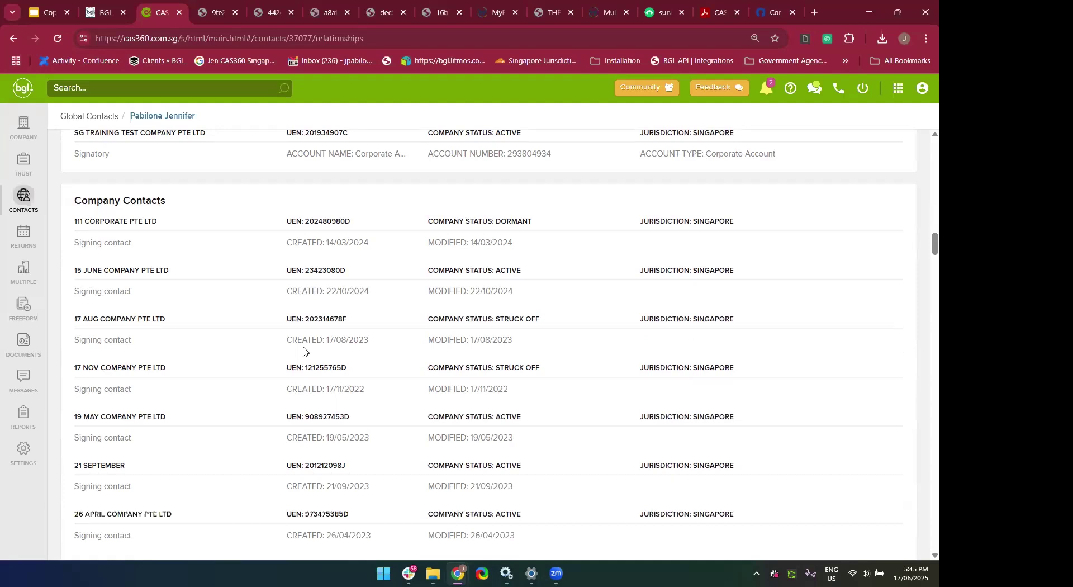
scroll(303, 351, "up", 20)
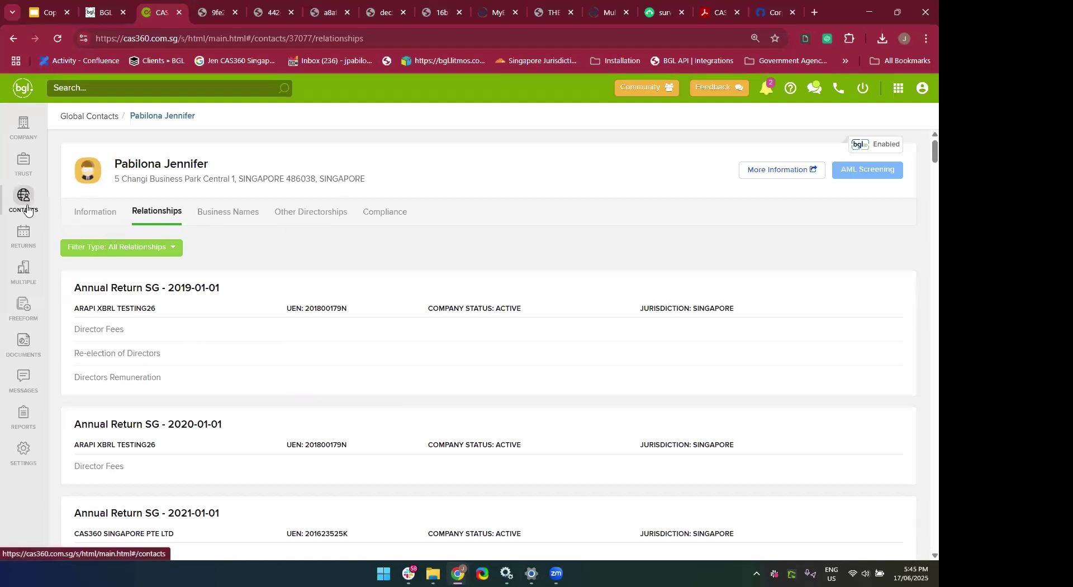
From the global contacts list, find possible duplicate contacts matching by name only.
left_click(27, 210)
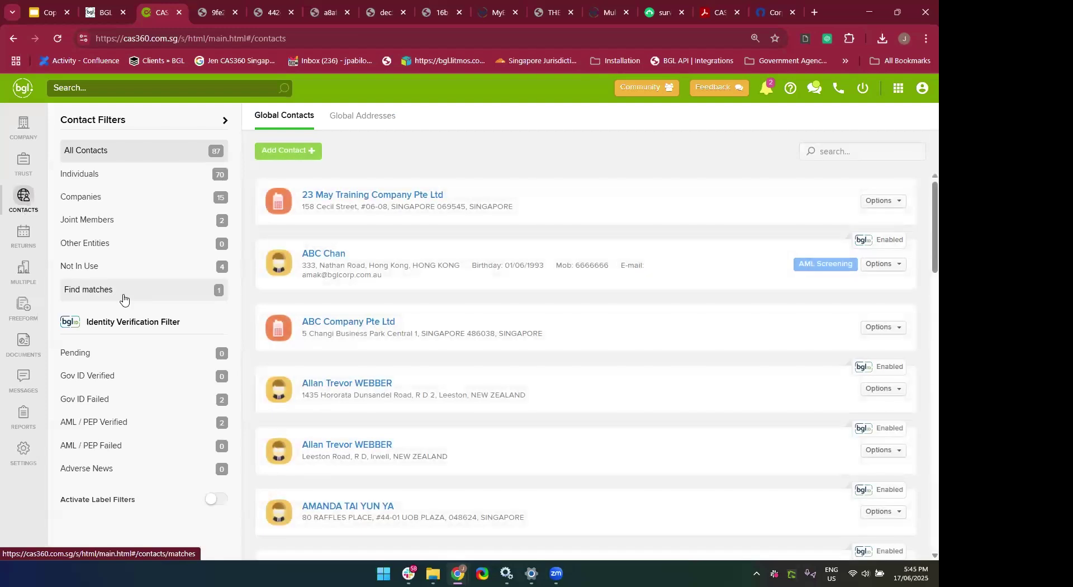
left_click(123, 299)
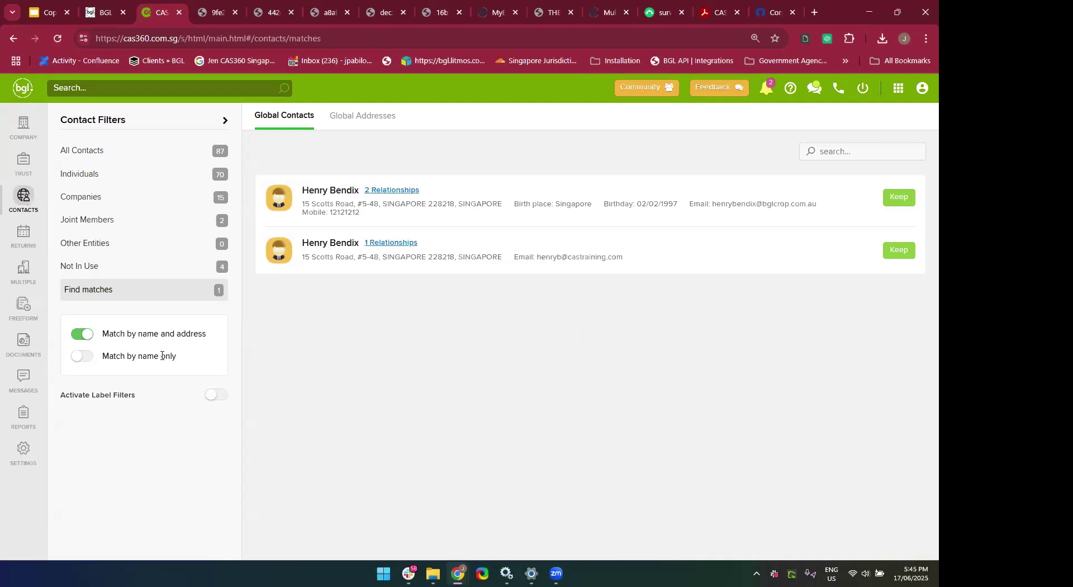
left_click(91, 362)
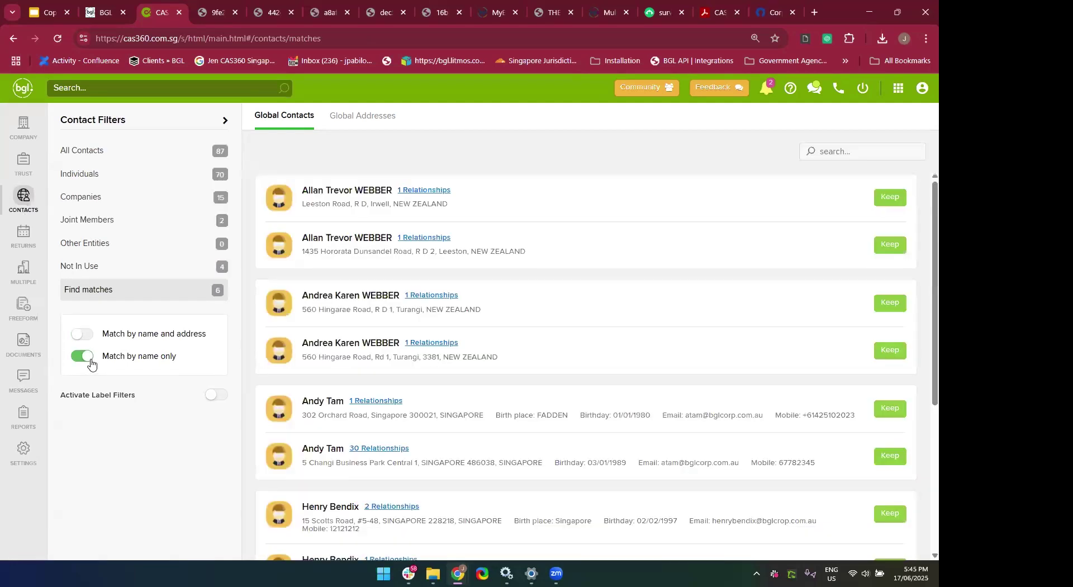
scroll(399, 313, "down", 1)
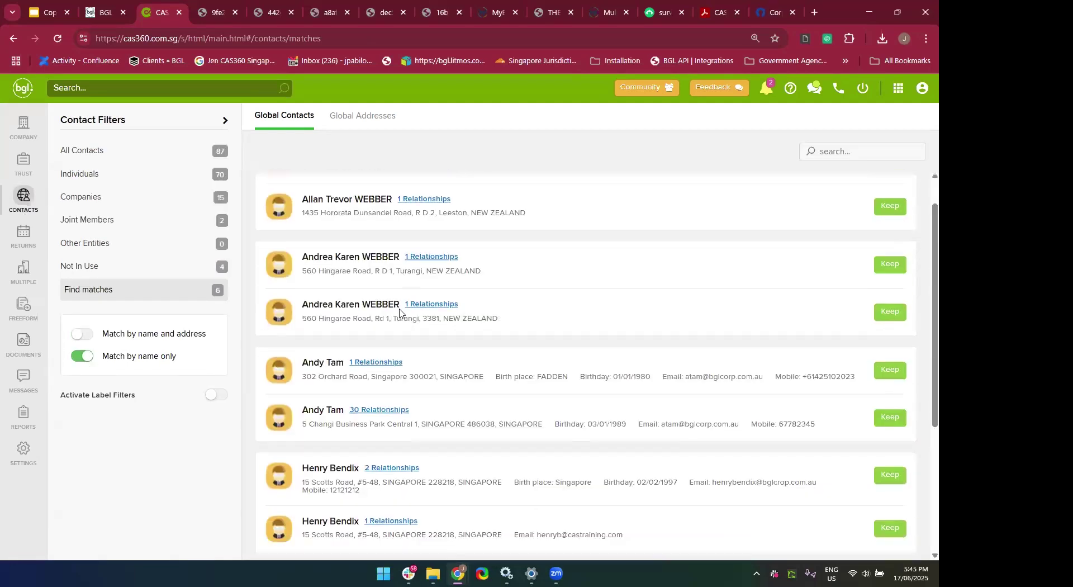
scroll(399, 313, "up", 1)
Show the duplicates' relationship lists, including one with 30, then present the 'Questions?' slide full screen.
left_click(435, 295)
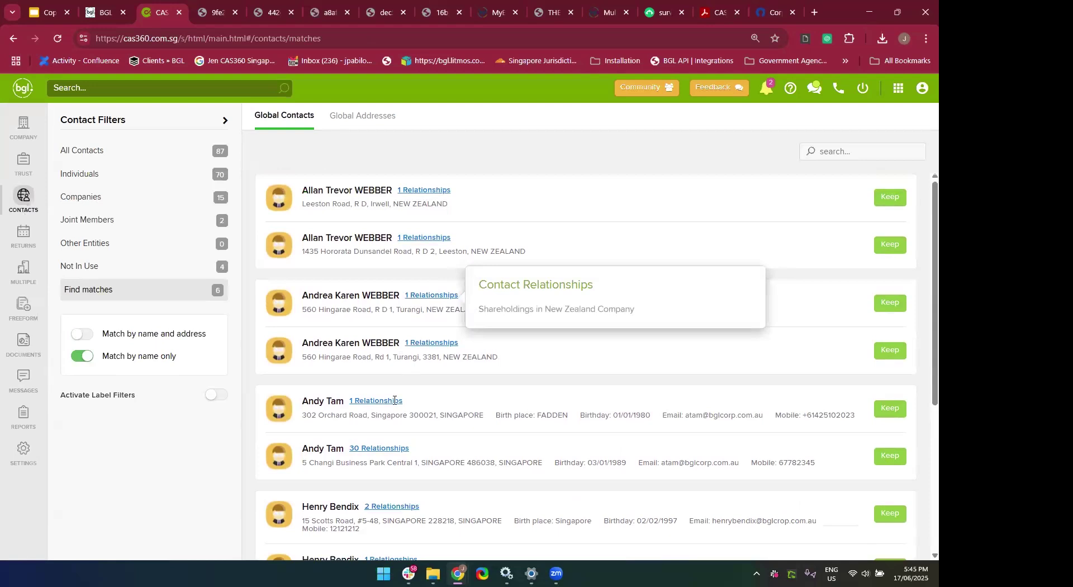
left_click(371, 448)
scroll(371, 447, "down", 2)
left_click(367, 371)
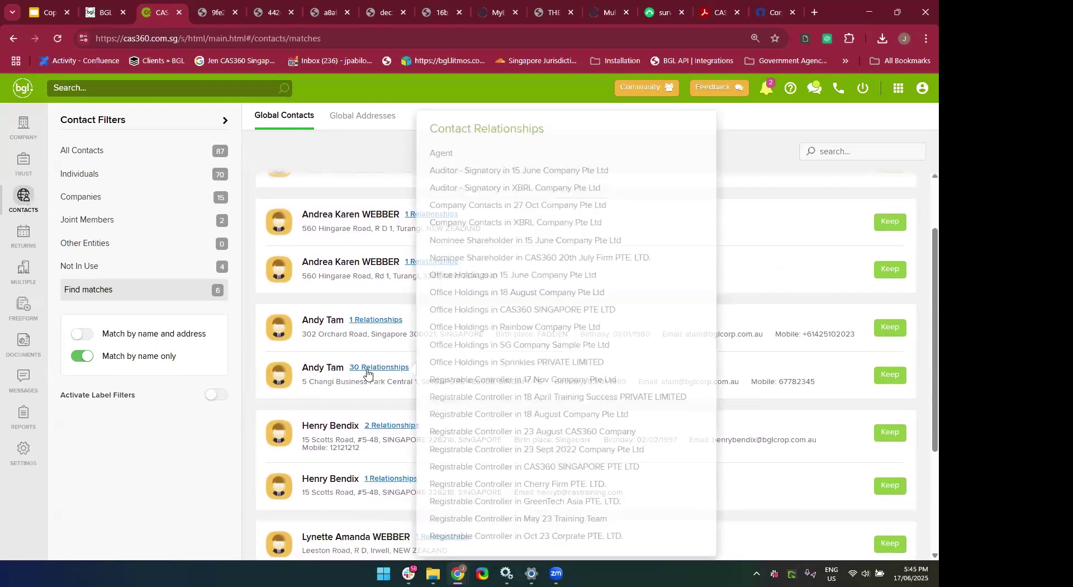
mouse_move(381, 369)
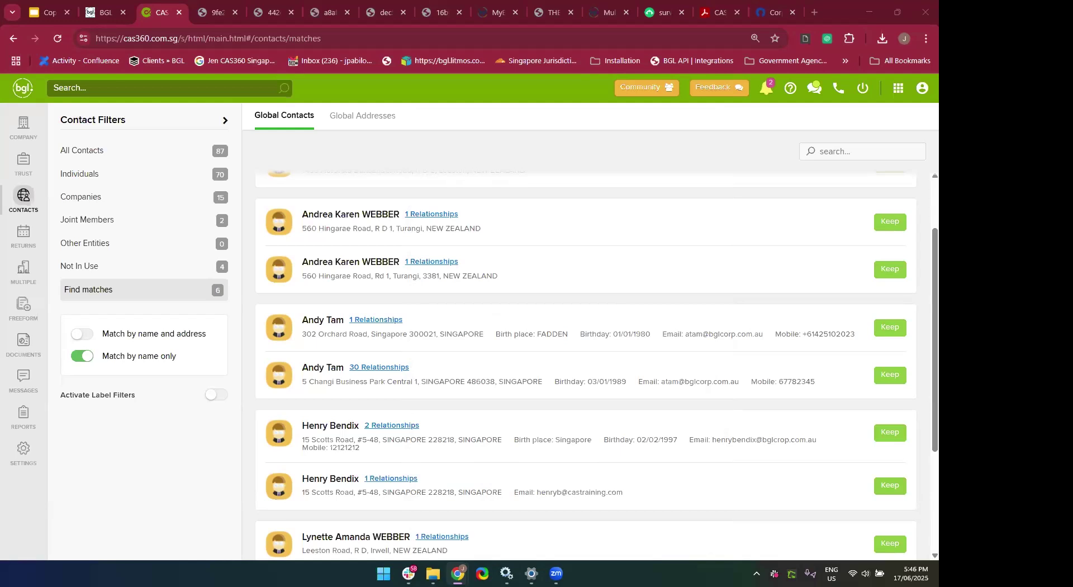
left_click(58, 9)
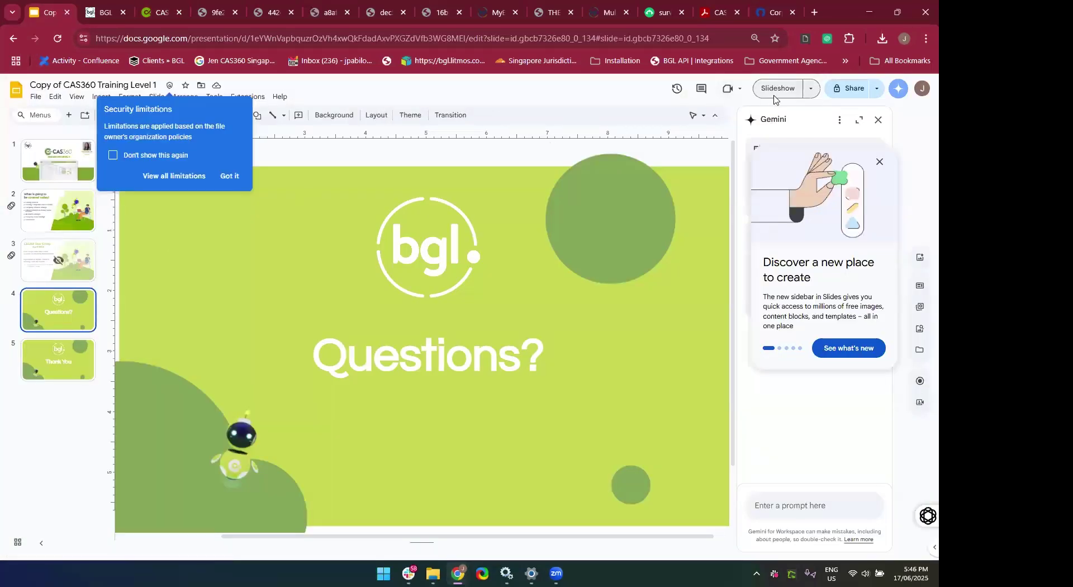
left_click(773, 90)
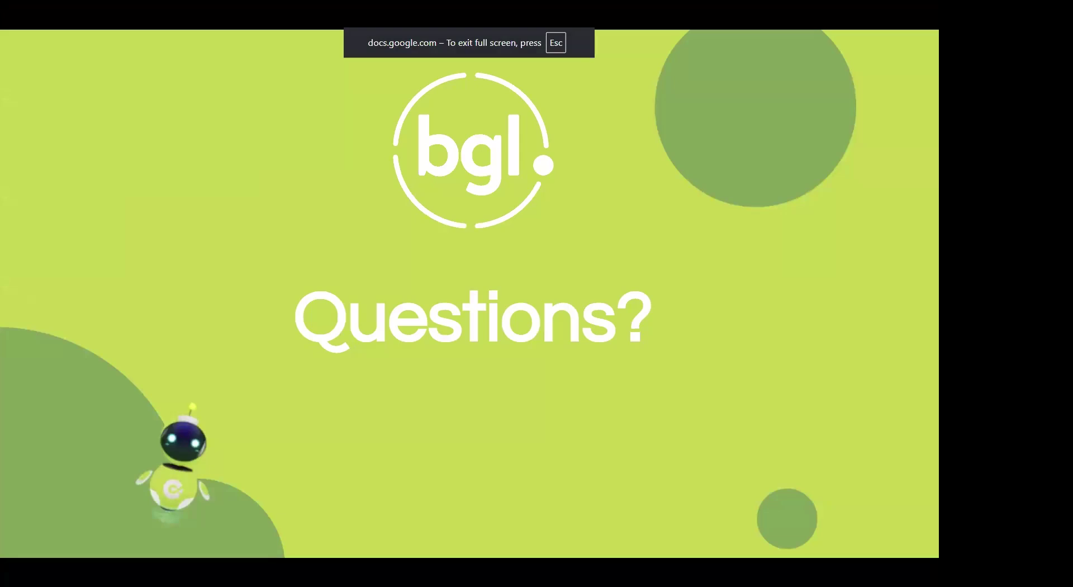